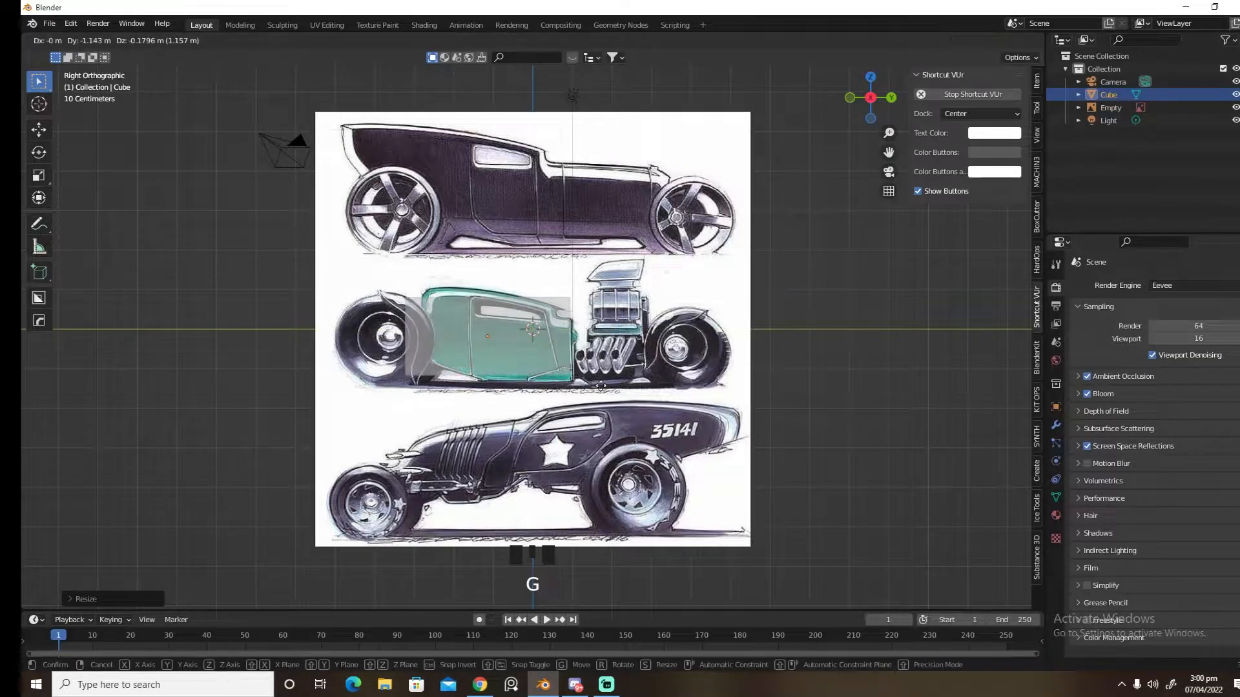
Move and scale the cube over the green car body in the middle sketch, stretching it along Y by about 1.02
{"action": "left_click", "coordinate": [607, 390]}
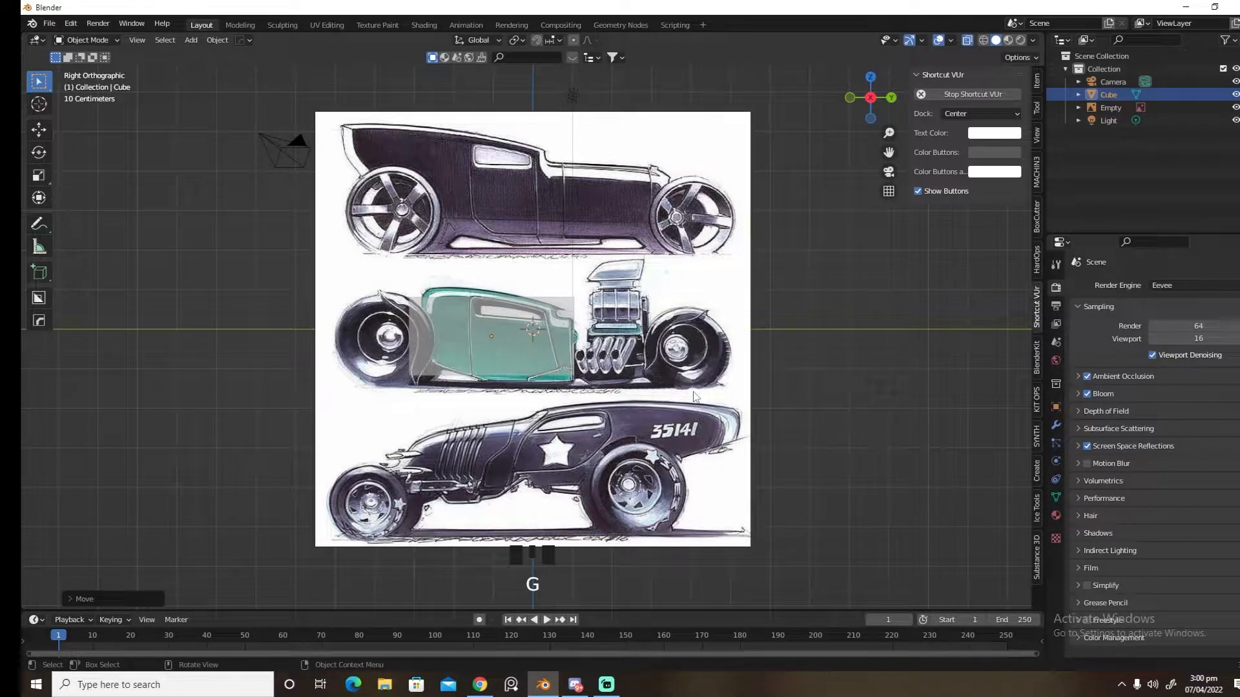
{"action": "key", "text": "s"}
{"action": "left_click", "coordinate": [747, 386]}
{"action": "key", "text": "s"}
{"action": "key", "text": "y"}
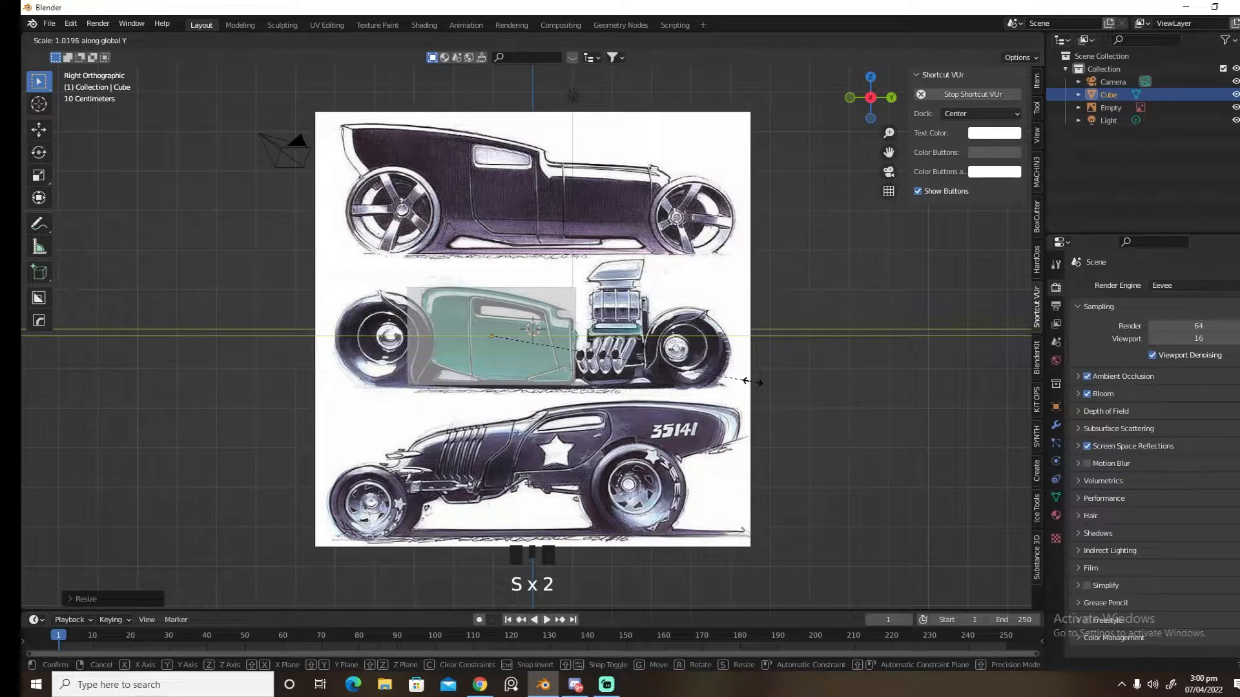
{"action": "left_click", "coordinate": [748, 381]}
Outline the green car body on the cube with a BoxCutter Ngon, following the roofline, cowl, front edge and sloped lower rear
{"action": "scroll", "coordinate": [540, 377], "scroll_direction": "up", "scroll_amount": 5}
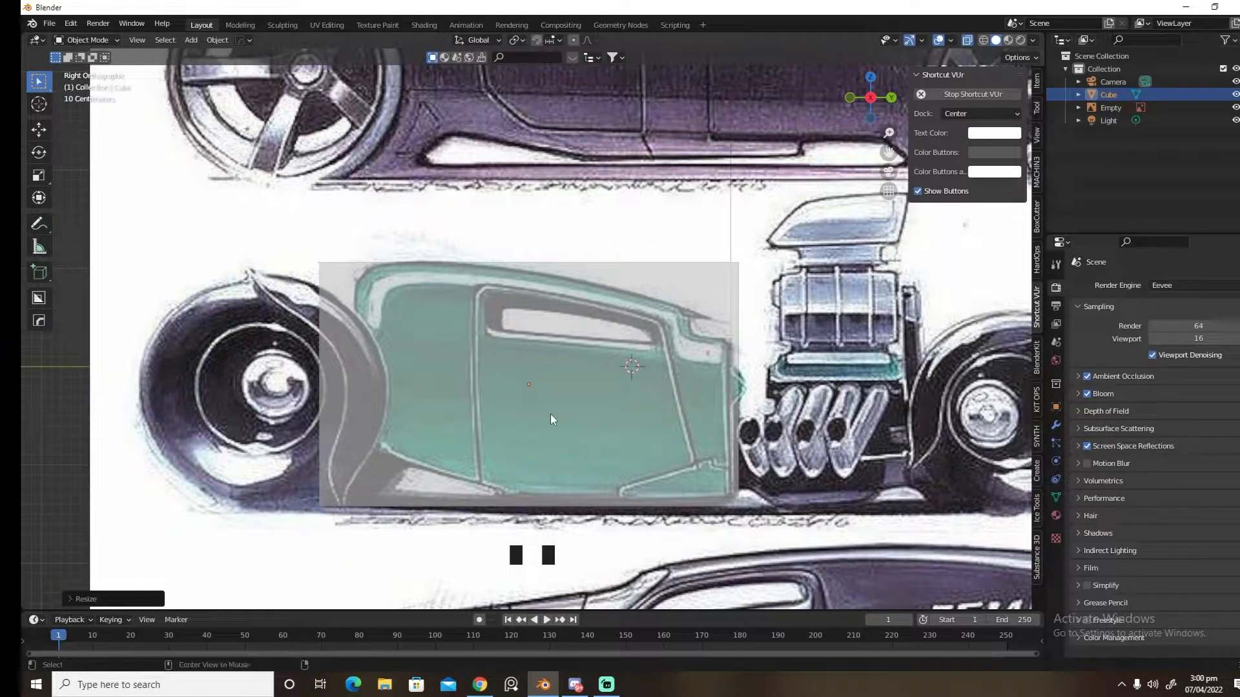
{"action": "key", "text": "alt+w"}
{"action": "key", "text": "ctrl+d"}
{"action": "left_click", "coordinate": [545, 441]}
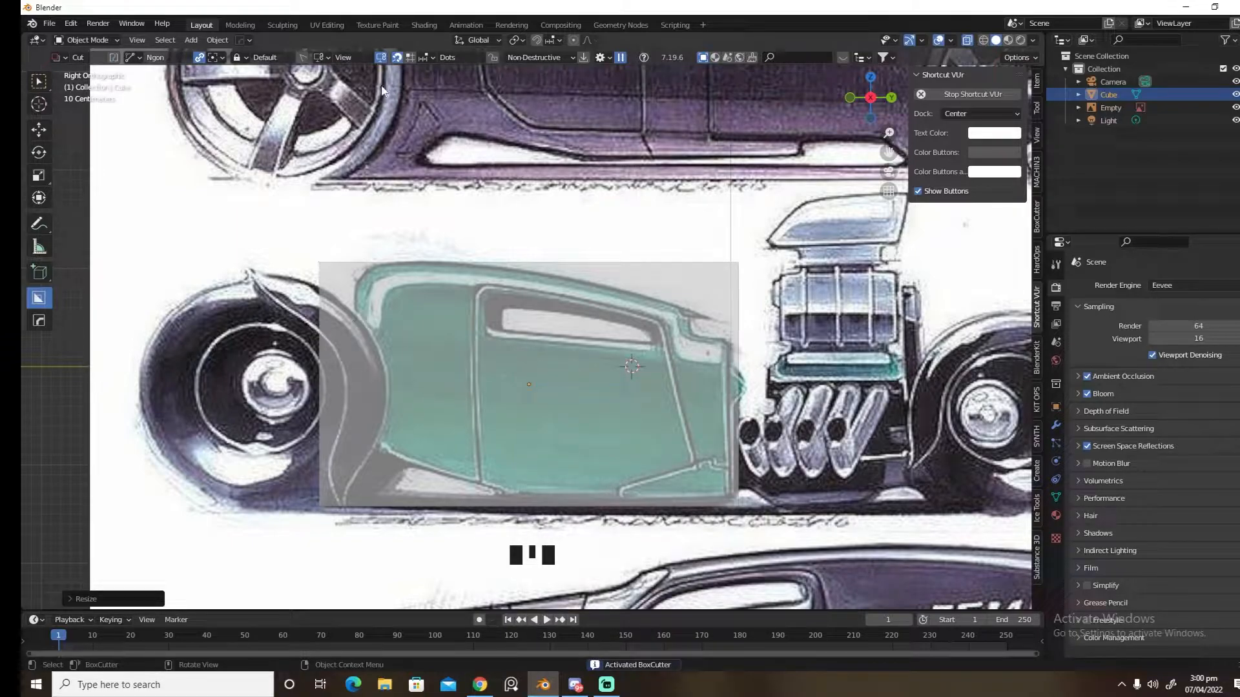
{"action": "left_click", "coordinate": [356, 313]}
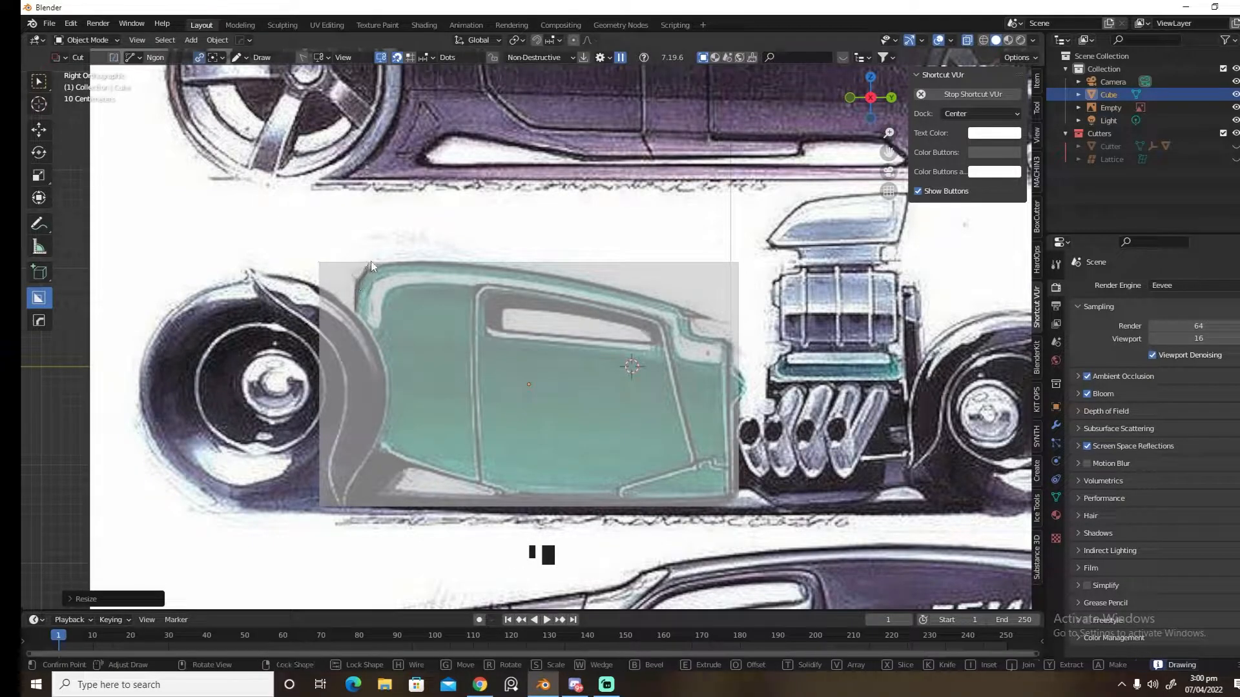
{"action": "left_click", "coordinate": [409, 262]}
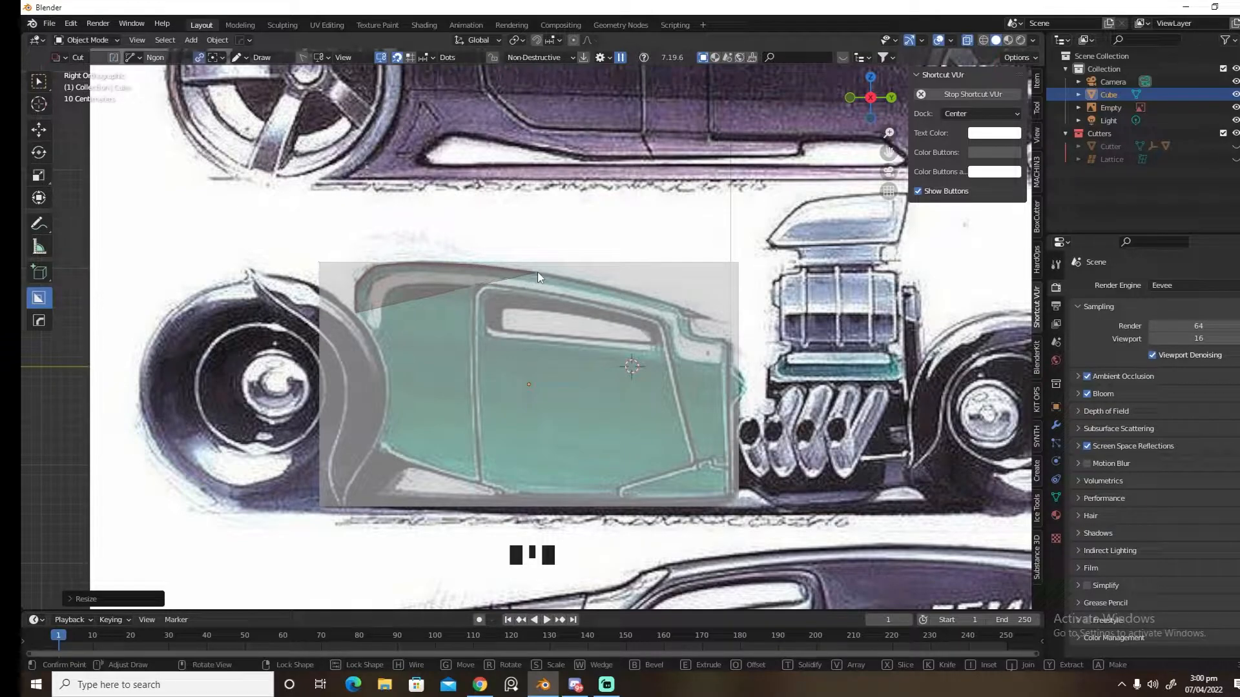
{"action": "left_click", "coordinate": [692, 334]}
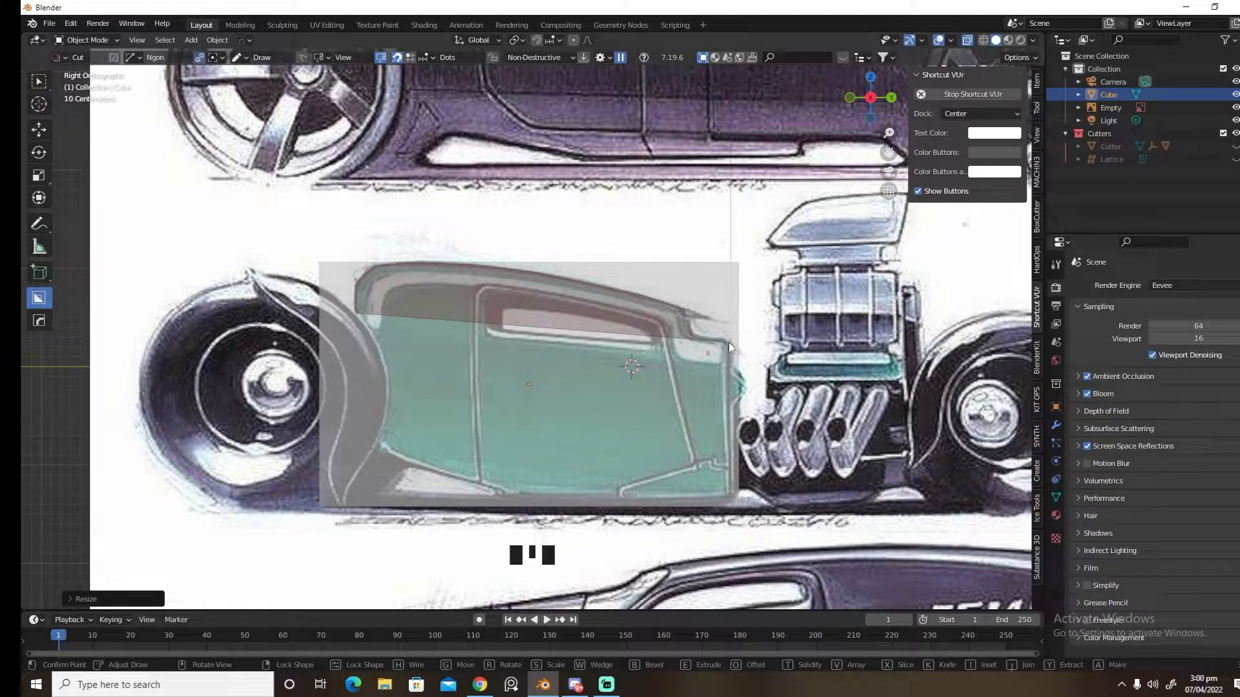
{"action": "left_click", "coordinate": [720, 499]}
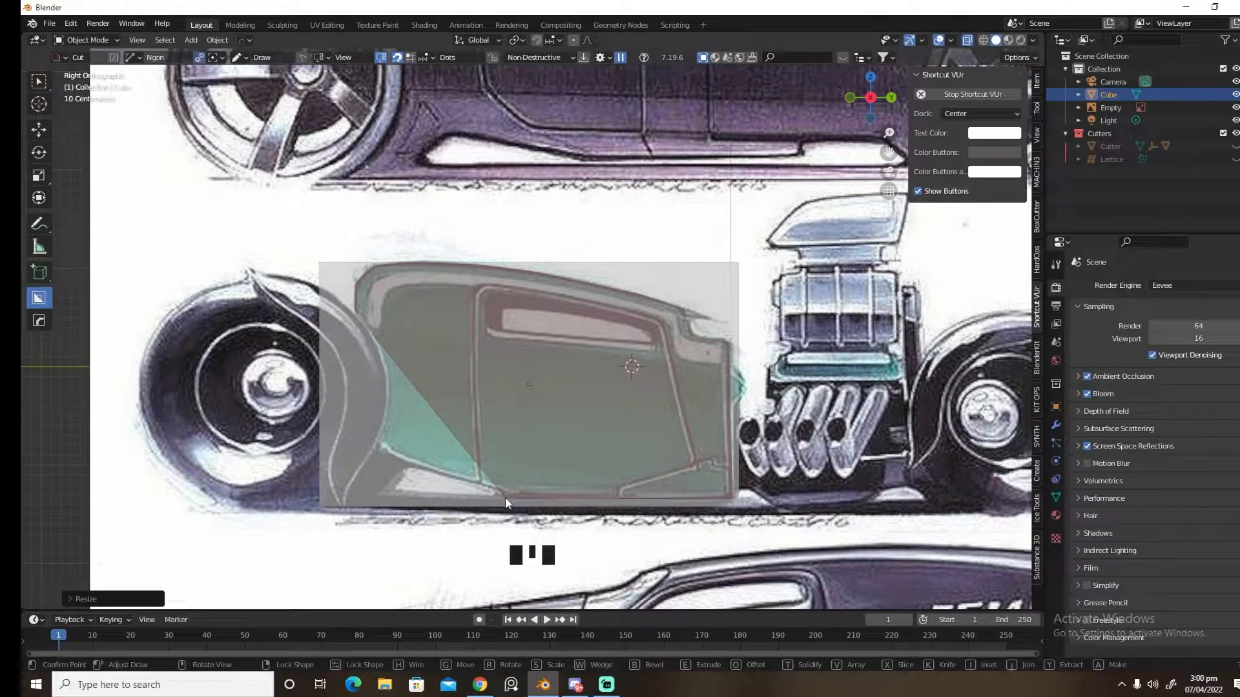
{"action": "left_click", "coordinate": [505, 498]}
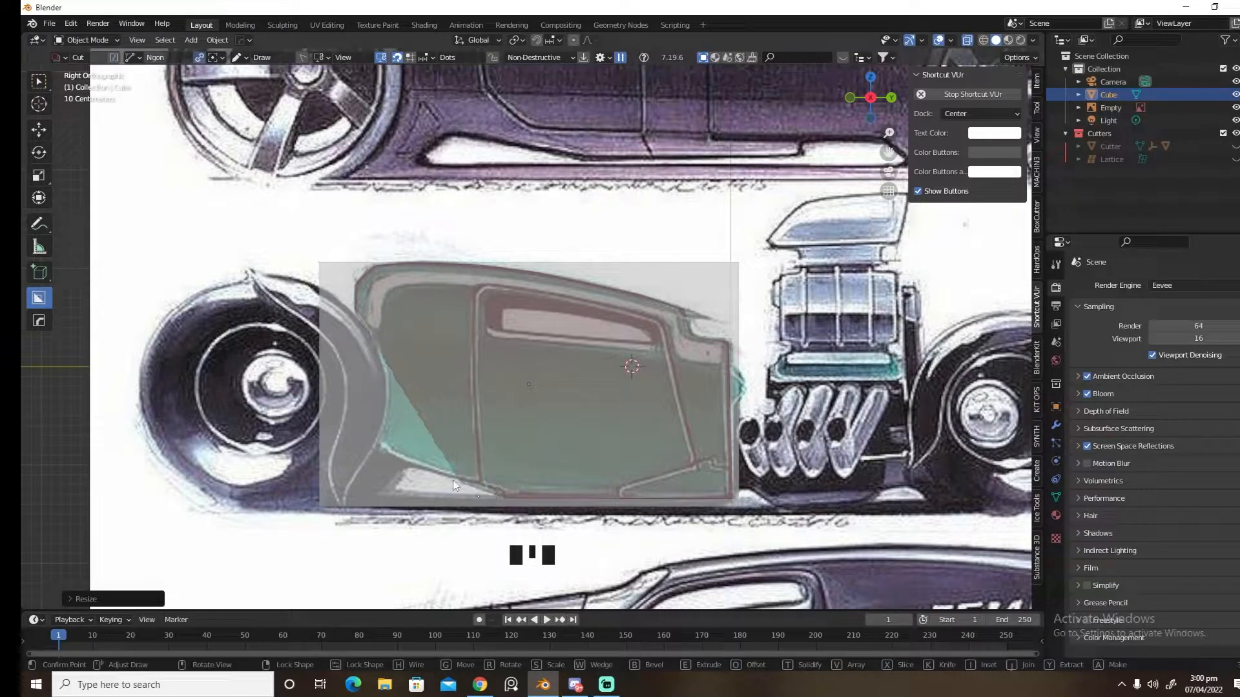
{"action": "left_click", "coordinate": [377, 447]}
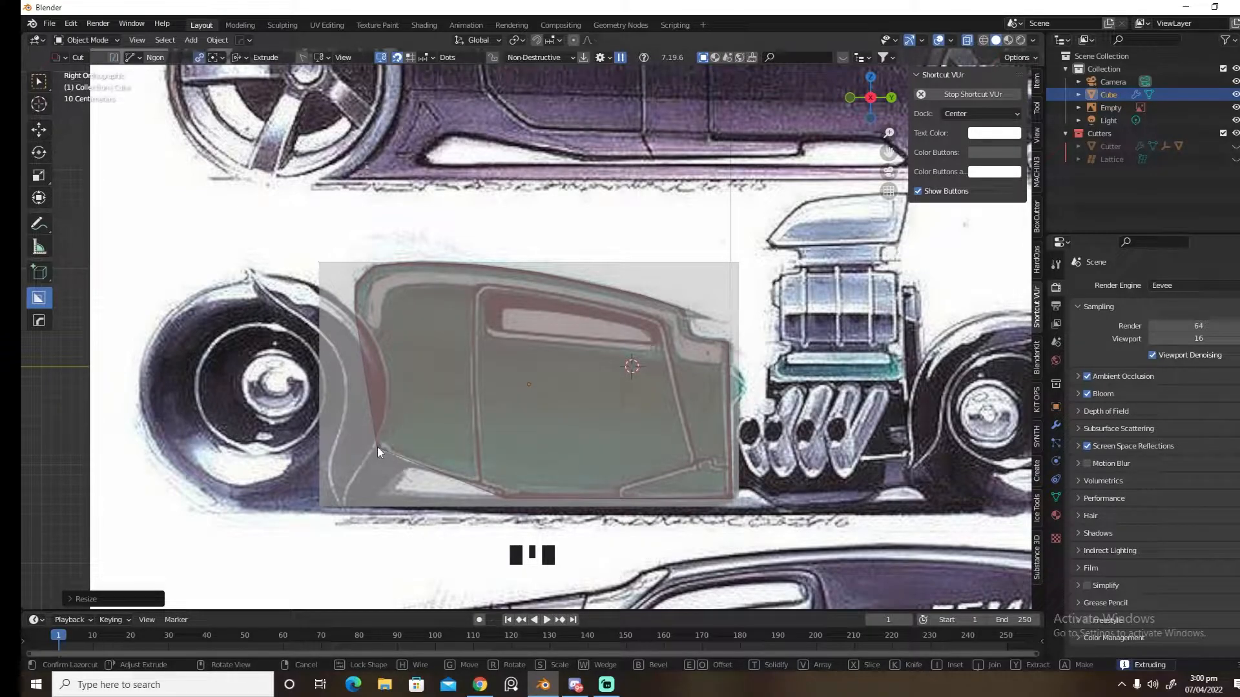
Bevel the outline's corners and apply it as a Slice to separate the body shape from the cube
{"action": "key", "text": "b"}
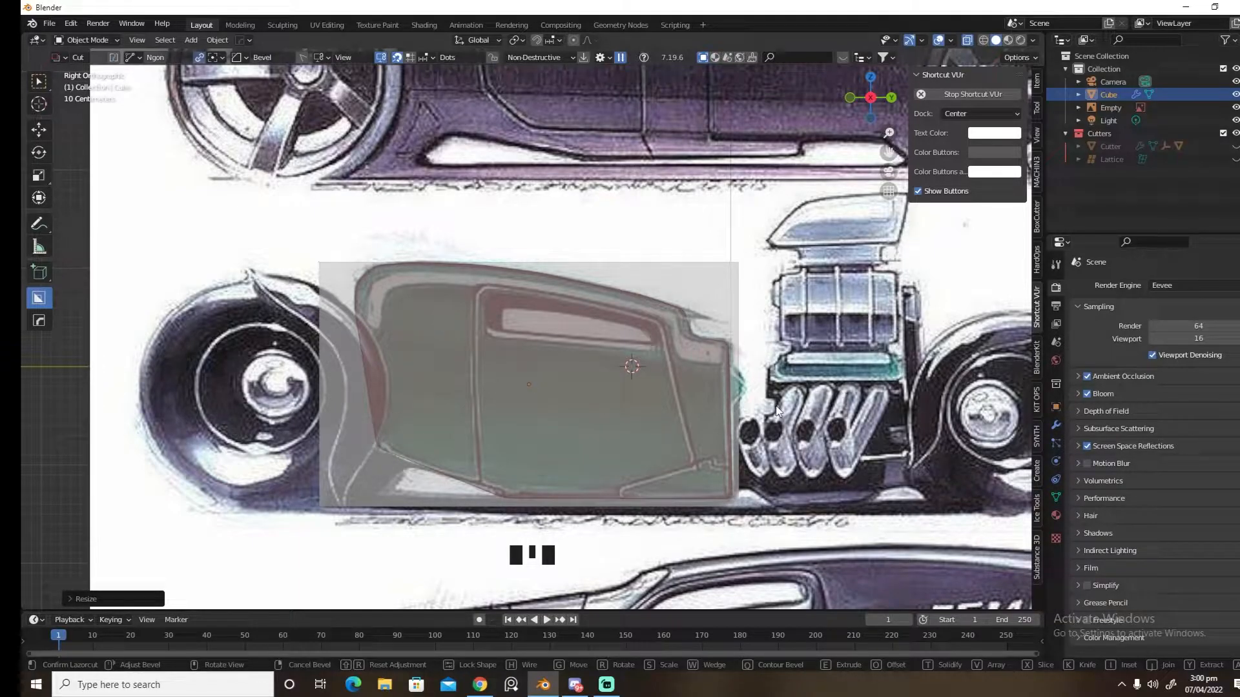
{"action": "key", "text": "x"}
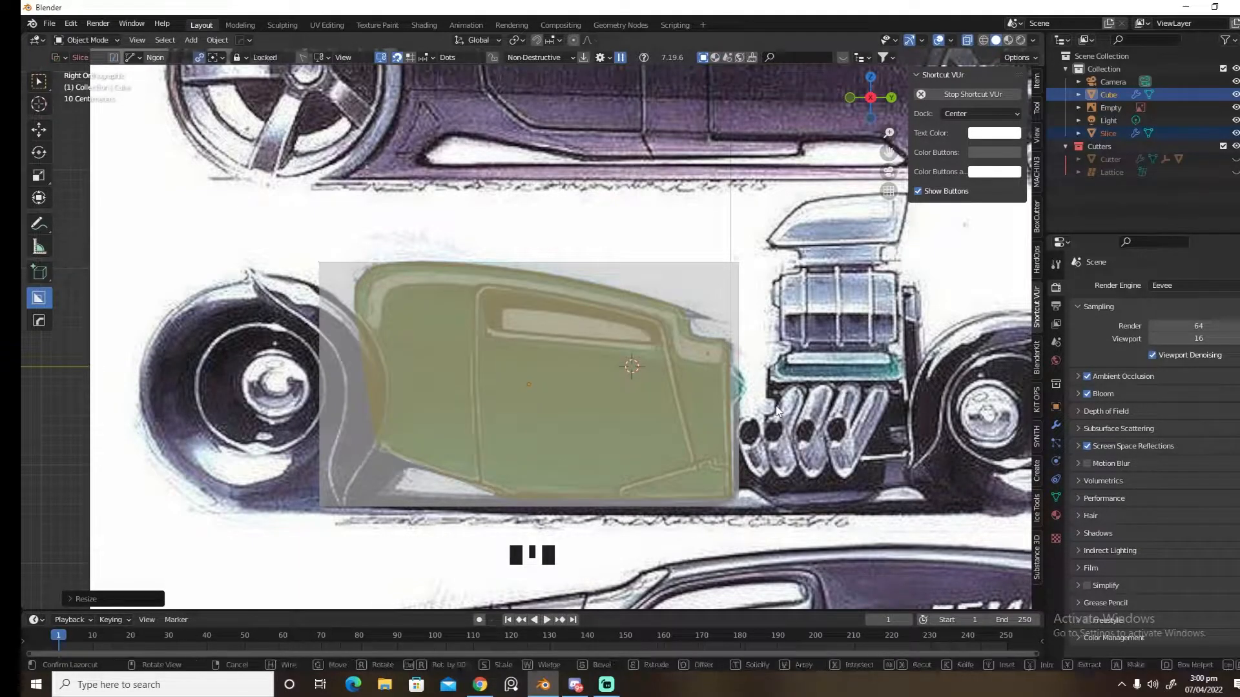
{"action": "left_click", "coordinate": [777, 406]}
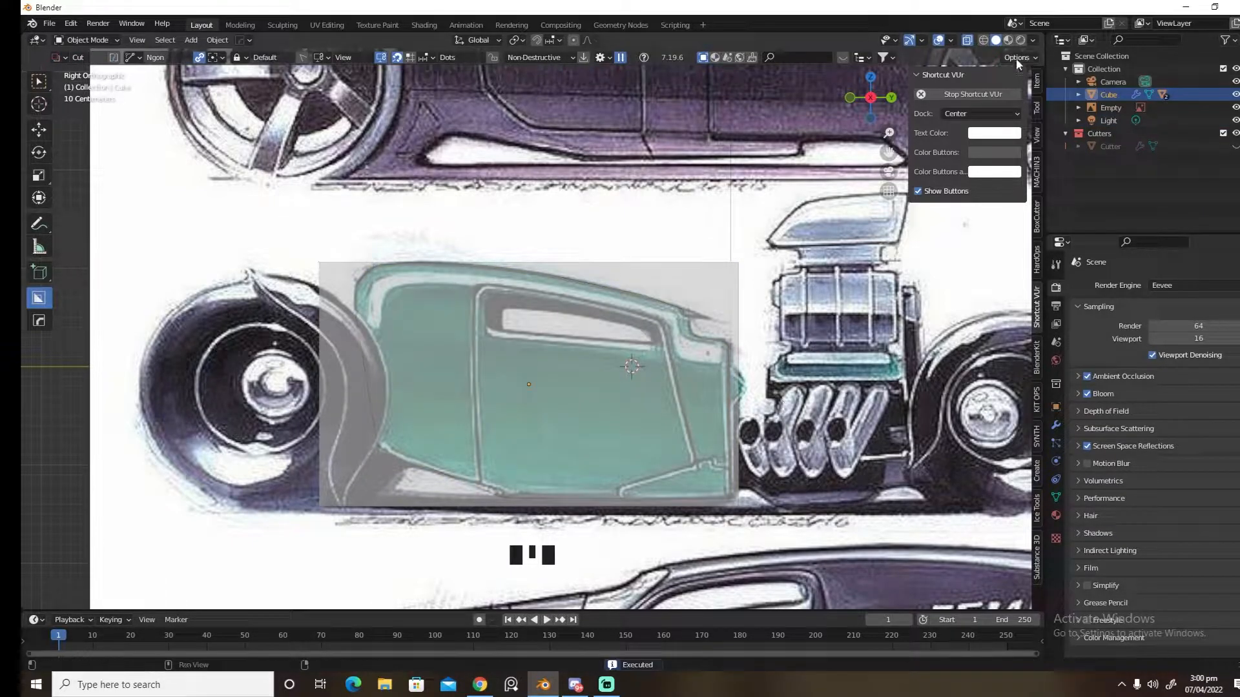
Turn off X-ray and delete the leftover cube material around the sliced body
{"action": "left_click", "coordinate": [967, 40]}
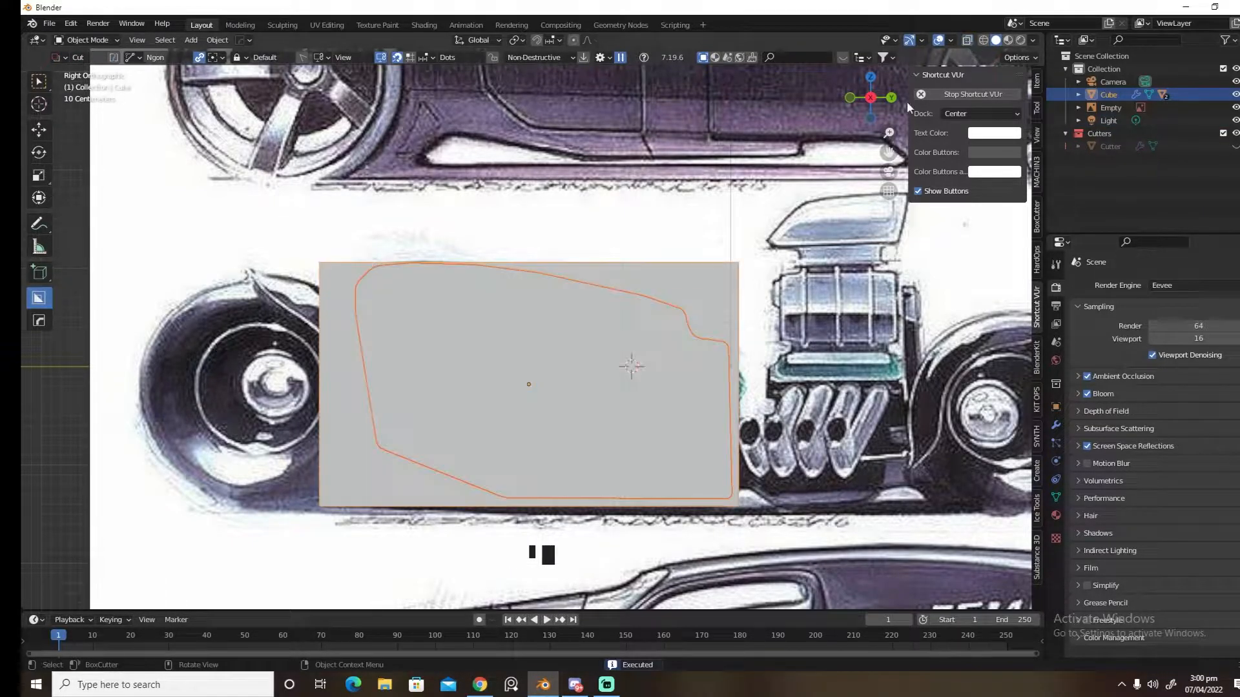
{"action": "key", "text": "x"}
{"action": "left_click", "coordinate": [706, 286]}
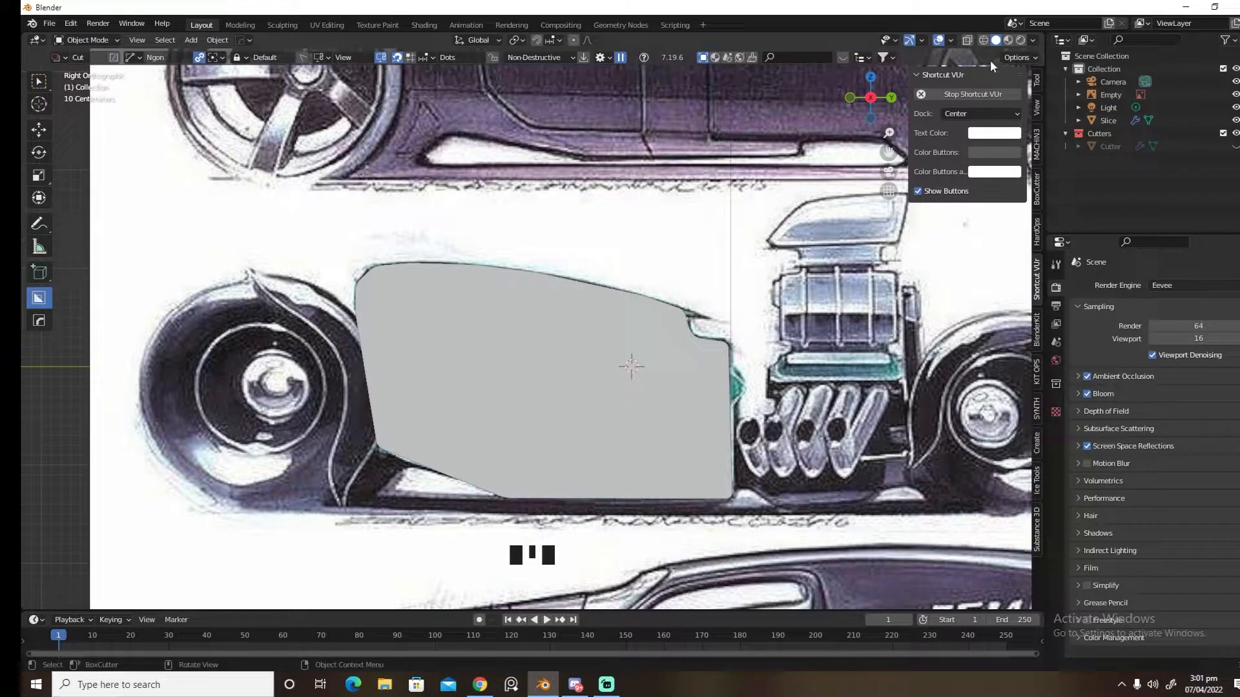
Examine the sliced body from several angles and against the reference in the right orthographic view
{"action": "left_click", "coordinate": [969, 40]}
{"action": "middle_click_drag", "start_coordinate": [720, 275], "coordinate": [839, 226]}
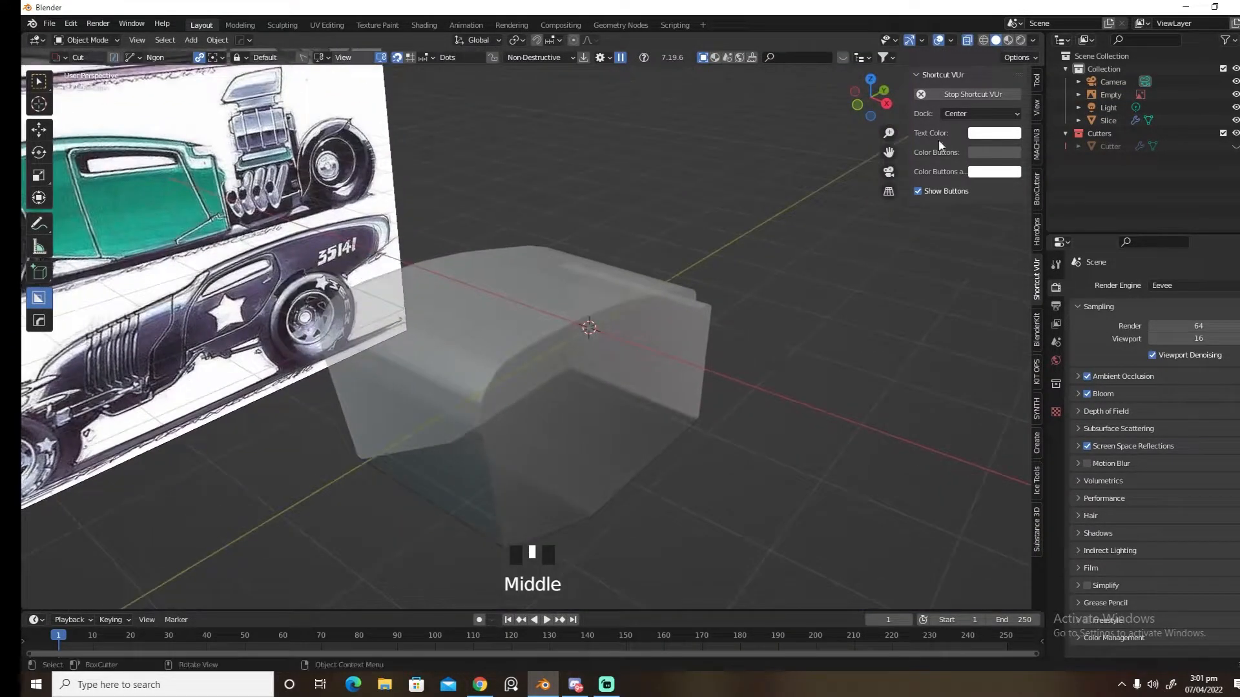
{"action": "left_click", "coordinate": [968, 40]}
{"action": "middle_click_drag", "start_coordinate": [932, 152], "coordinate": [575, 347]}
{"action": "scroll", "coordinate": [773, 320], "scroll_direction": "down", "scroll_amount": 3}
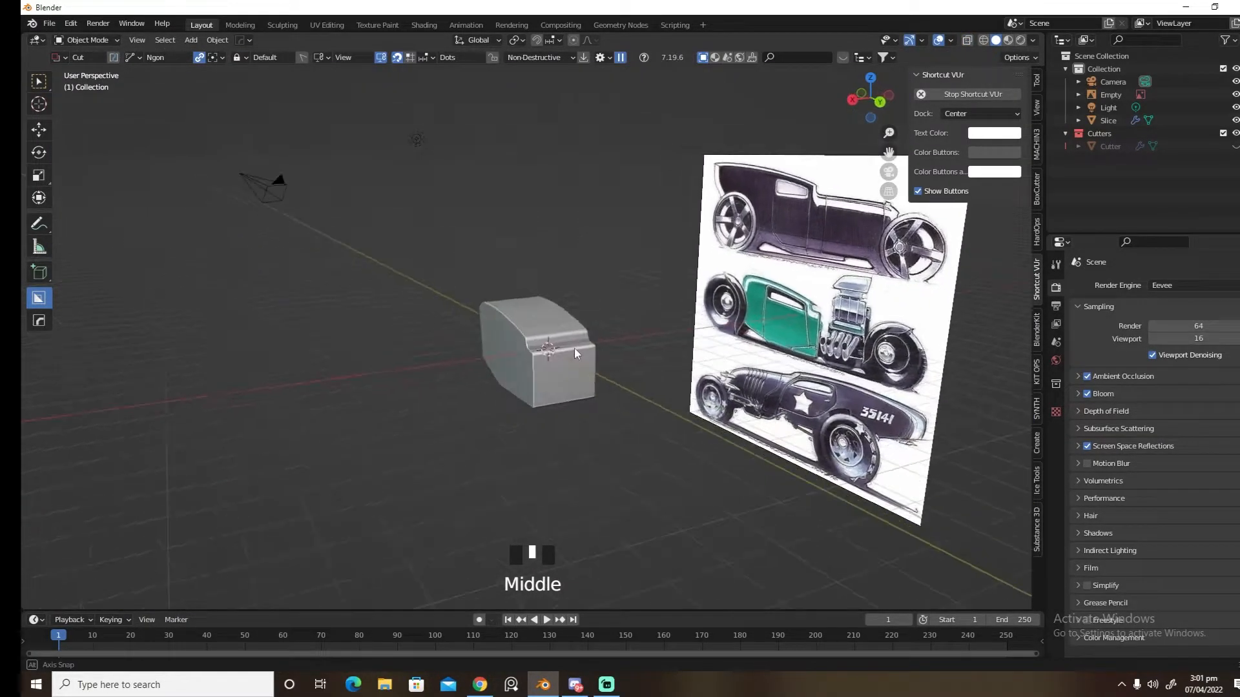
{"action": "scroll", "coordinate": [575, 348], "scroll_direction": "up", "scroll_amount": 4}
{"action": "middle_click_drag", "start_coordinate": [595, 398], "coordinate": [692, 386]}
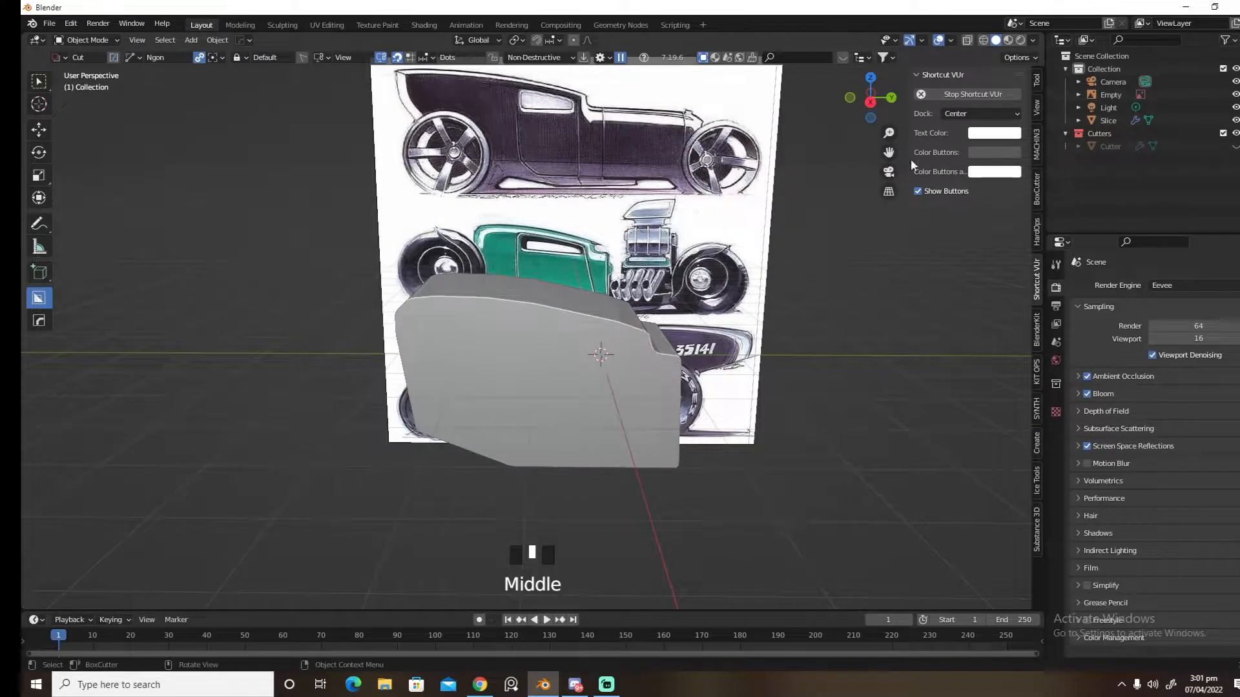
{"action": "key", "text": "grave"}
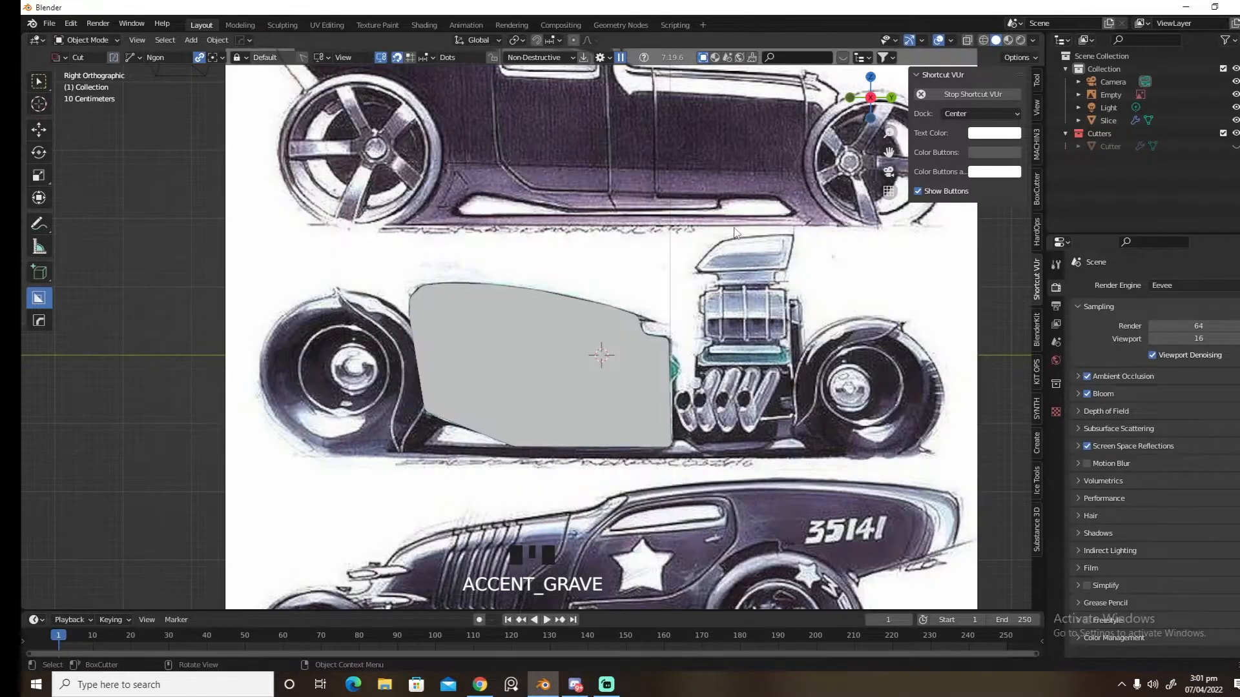
{"action": "left_click", "coordinate": [966, 40]}
{"action": "left_click", "coordinate": [967, 41]}
Sharpen the car body with HardOps and add a 3-segment bevel with a 30° angle limit
{"action": "middle_click_drag", "start_coordinate": [601, 336], "coordinate": [653, 335]}
{"action": "left_click", "coordinate": [669, 328]}
{"action": "key", "text": "q"}
{"action": "left_click", "coordinate": [724, 376]}
{"action": "key", "text": "q"}
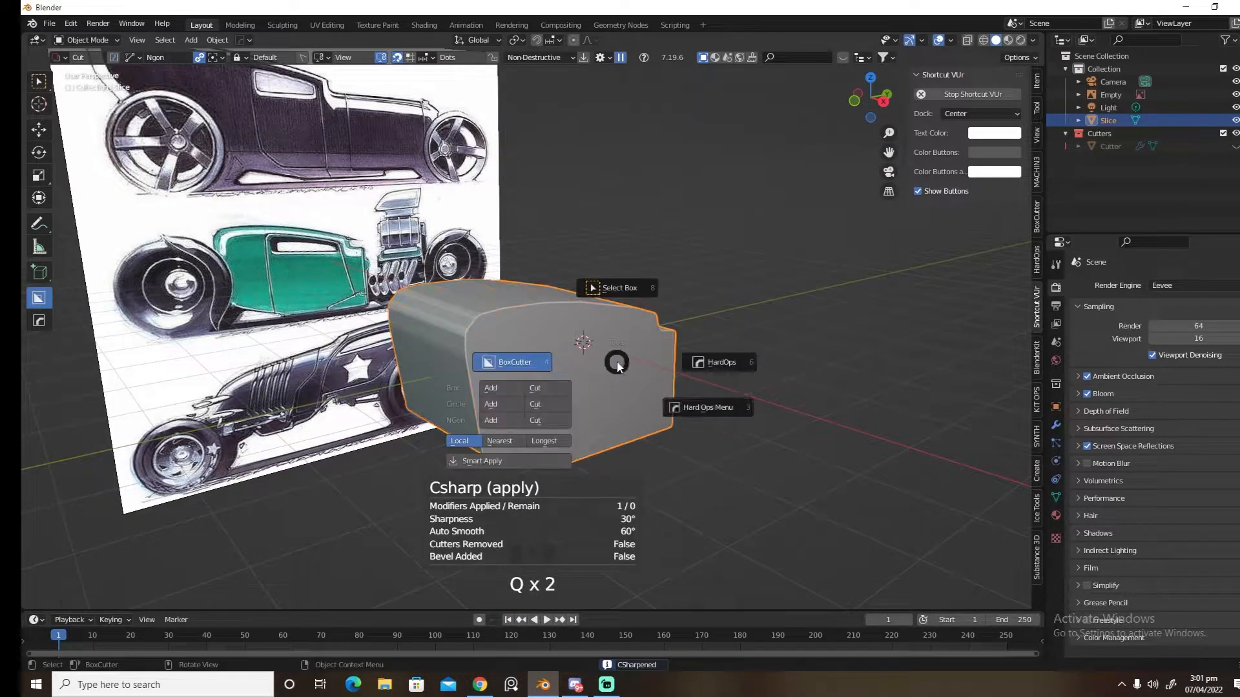
{"action": "left_click", "coordinate": [670, 404]}
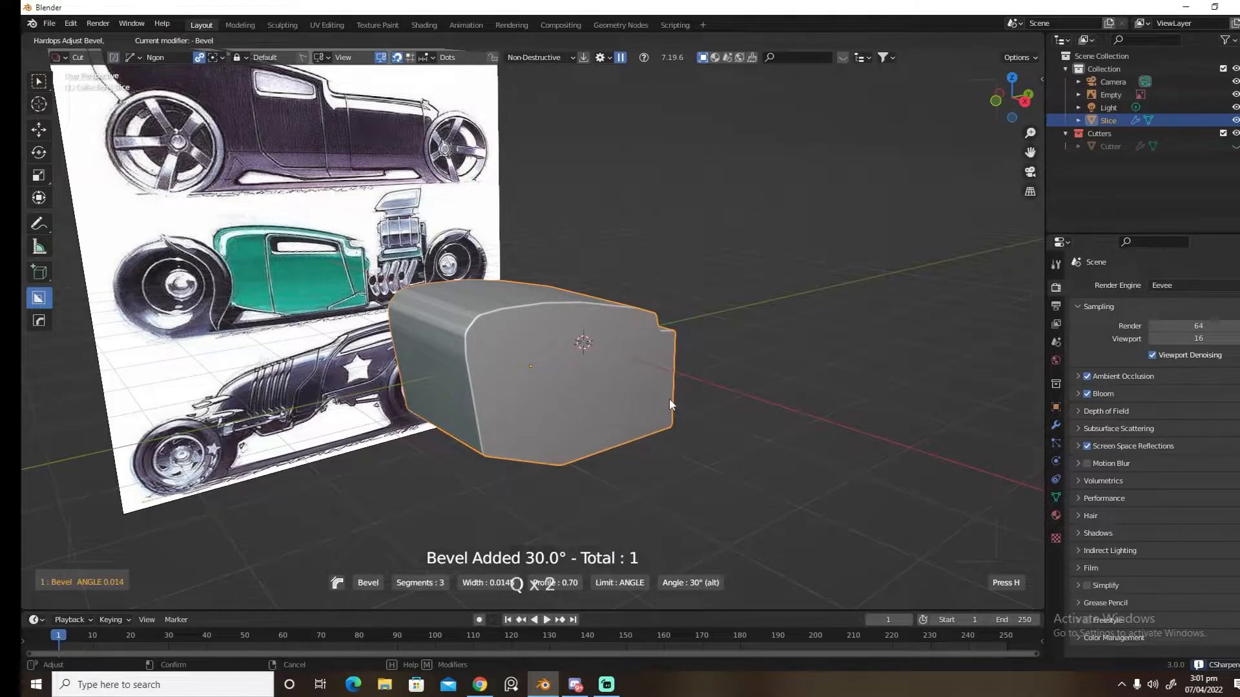
Outline the door with a BoxCutter Ngon over the reference in the right view with X-ray on
{"action": "key", "text": "grave"}
{"action": "left_click", "coordinate": [574, 357]}
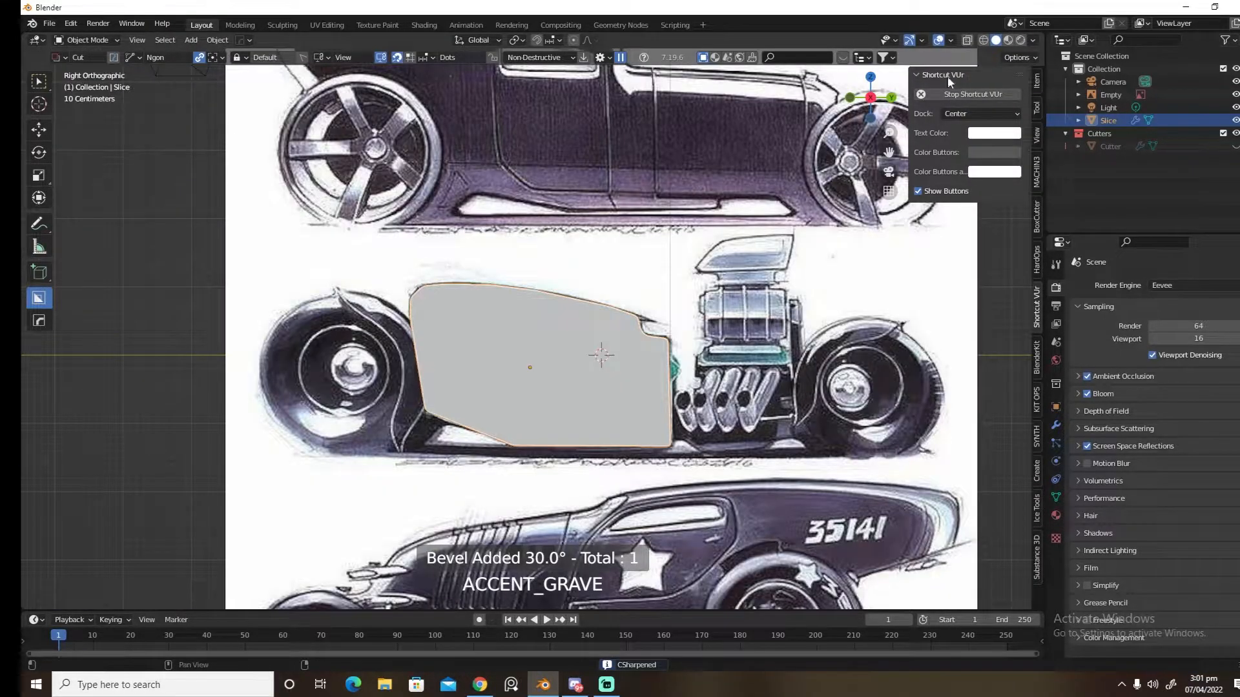
{"action": "left_click", "coordinate": [967, 40]}
{"action": "scroll", "coordinate": [511, 399], "scroll_direction": "up", "scroll_amount": 4}
{"action": "scroll", "coordinate": [472, 482], "scroll_direction": "down", "scroll_amount": 2}
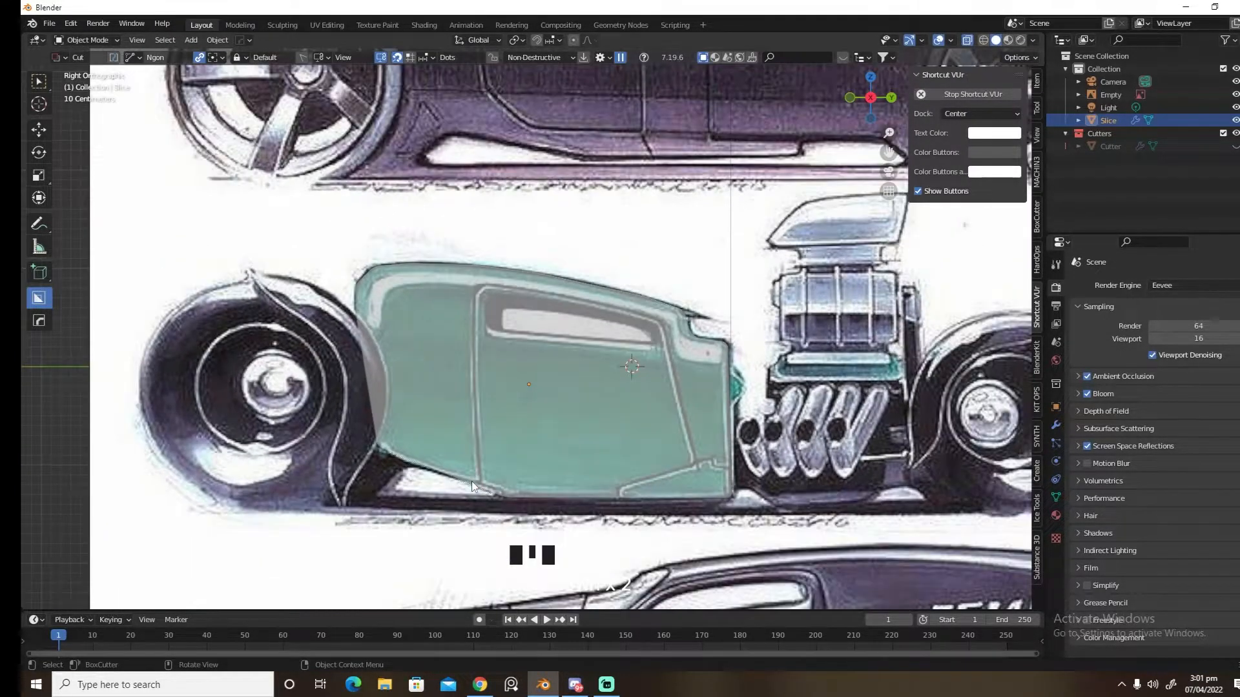
{"action": "left_click", "coordinate": [478, 479]}
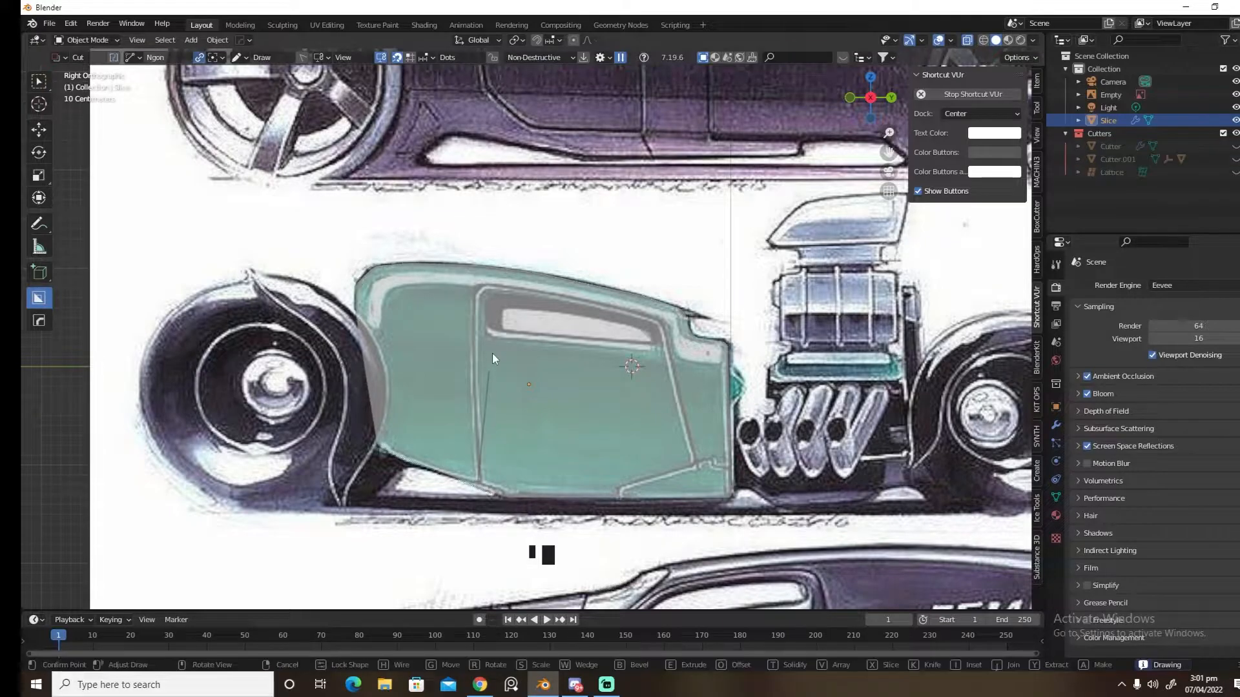
{"action": "left_click", "coordinate": [486, 285]}
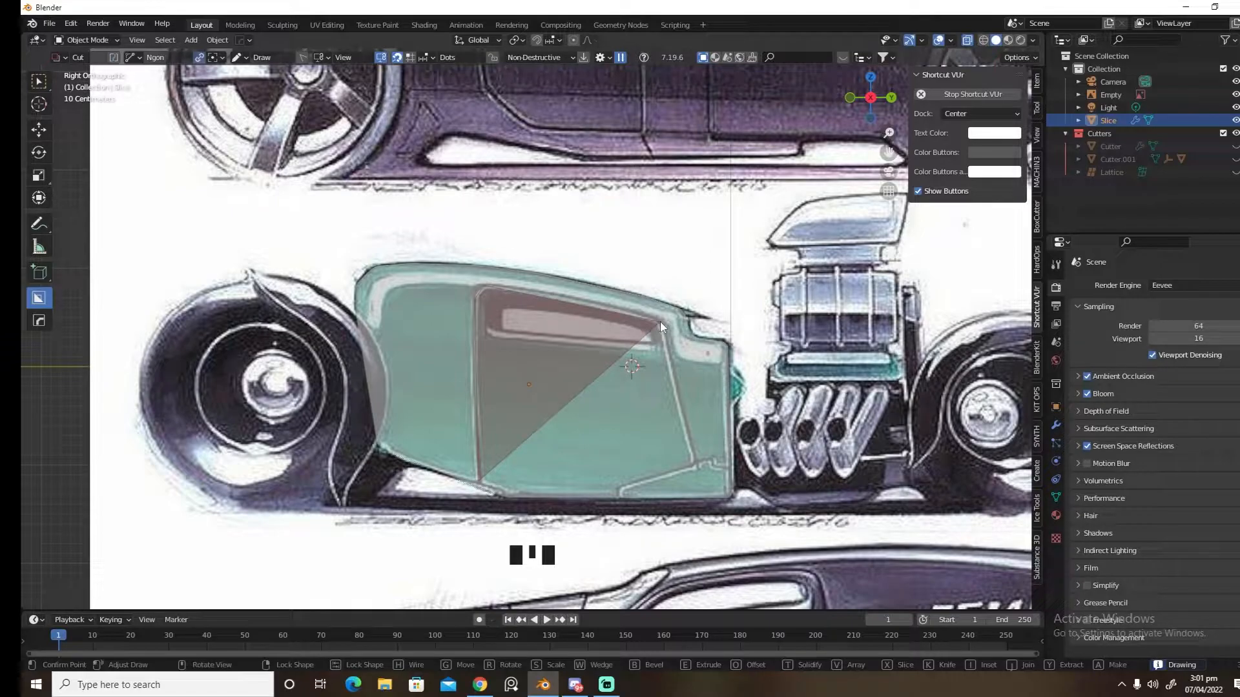
{"action": "left_click", "coordinate": [661, 322]}
{"action": "left_click", "coordinate": [693, 462]}
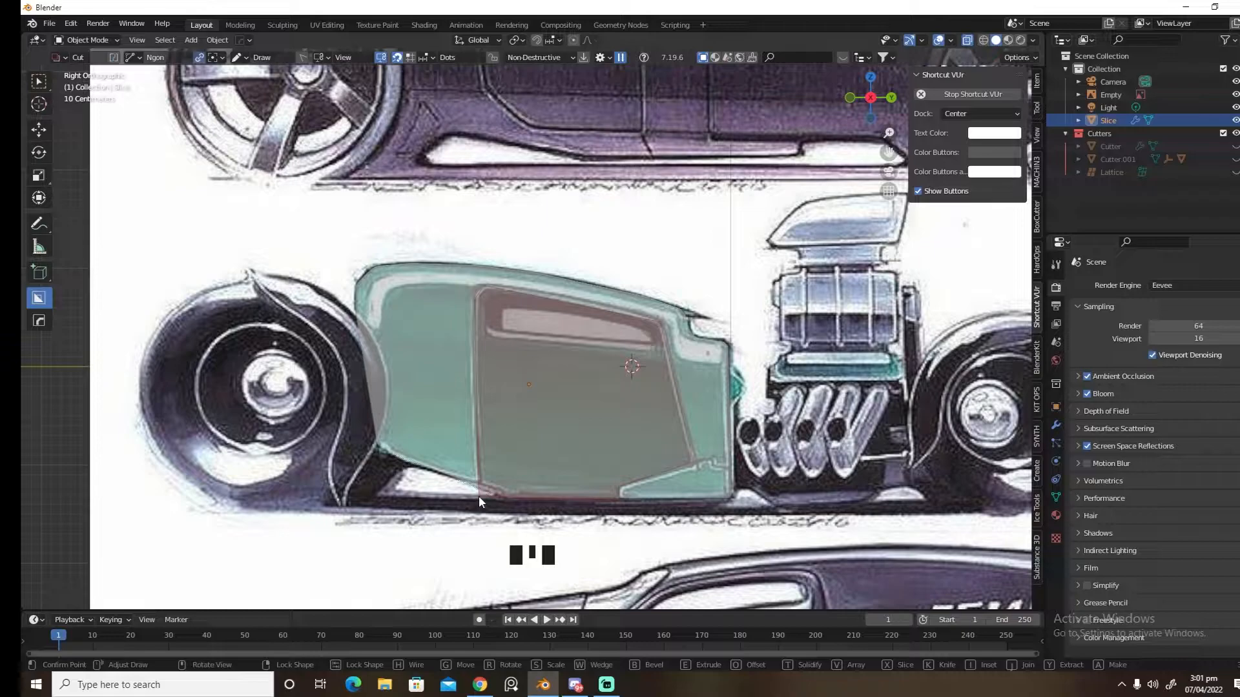
Bevel the door outline's corners and apply it as a Slice to split the door from the body
{"action": "key", "text": "b"}
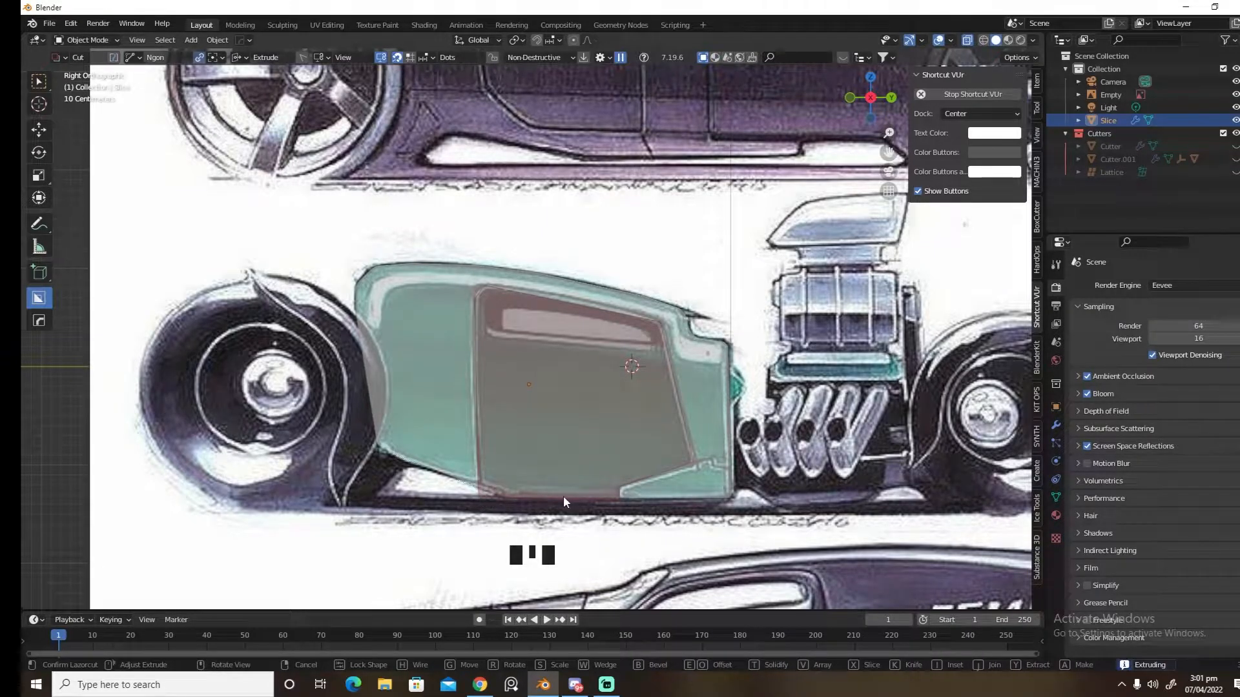
{"action": "key", "text": "x"}
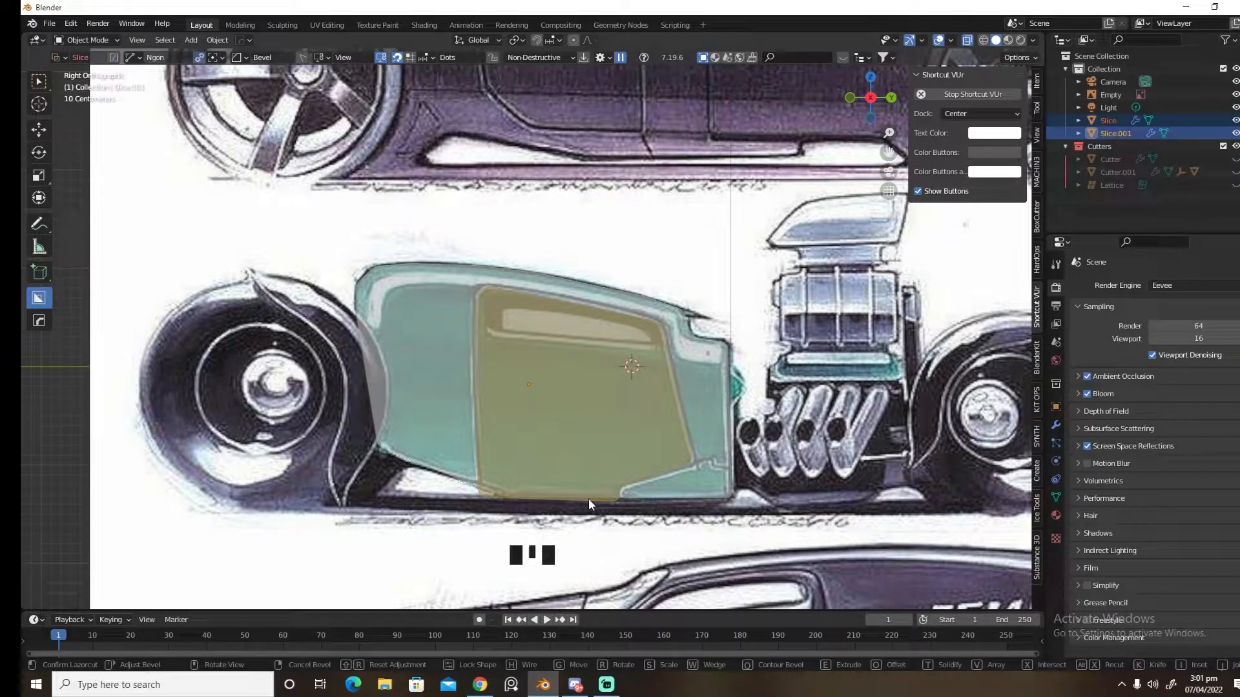
{"action": "left_click", "coordinate": [588, 499]}
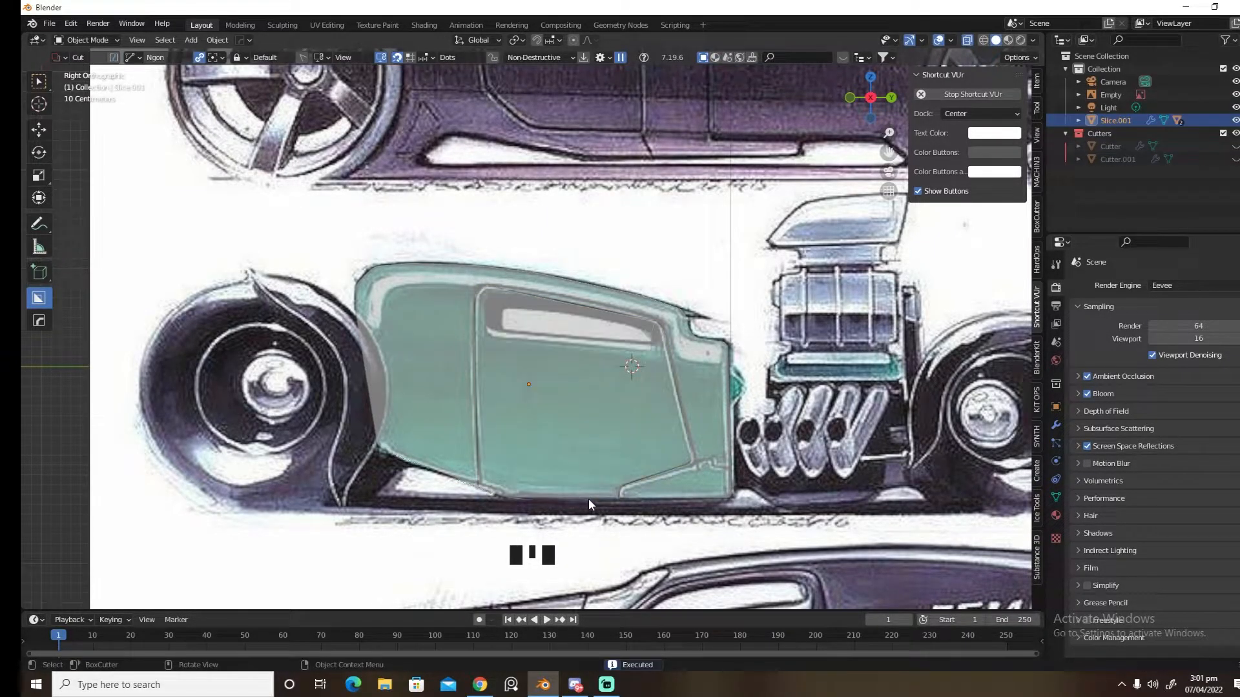
Turn off X-ray and sharpen the sliced door piece with HardOps
{"action": "left_click", "coordinate": [966, 40]}
{"action": "middle_click_drag", "start_coordinate": [812, 174], "coordinate": [636, 323]}
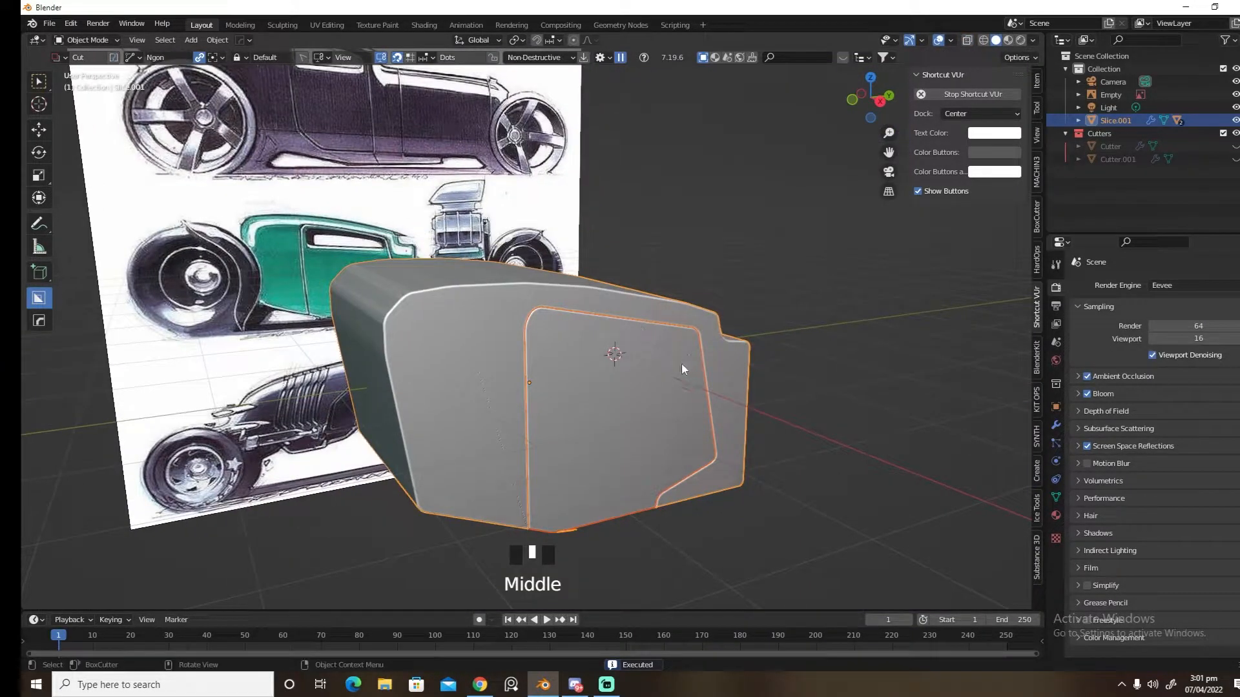
{"action": "left_click", "coordinate": [655, 387]}
{"action": "key", "text": "q"}
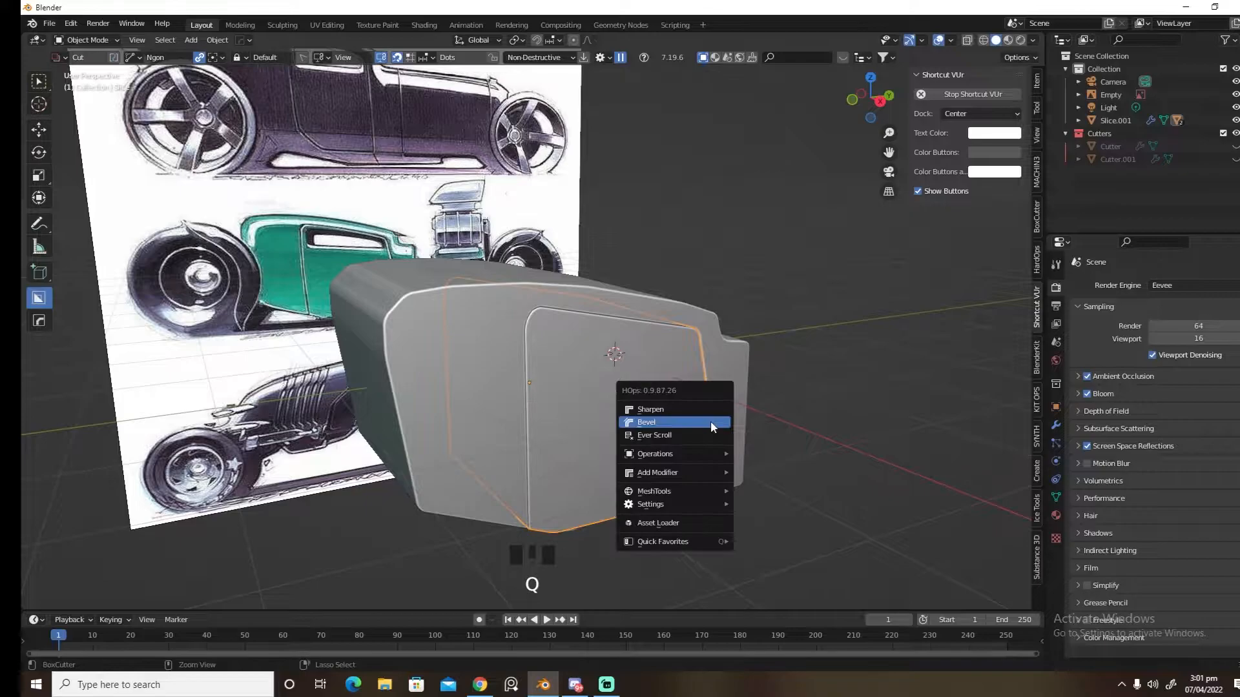
{"action": "left_click", "coordinate": [712, 418]}
{"action": "middle_click_drag", "start_coordinate": [712, 414], "coordinate": [753, 425]}
{"action": "key", "text": "q"}
{"action": "key", "text": "q"}
{"action": "left_click", "coordinate": [765, 424]}
{"action": "left_click", "coordinate": [670, 405]}
Add a HardOps bevel with a 30° angle limit to the door piece
{"action": "key", "text": "q"}
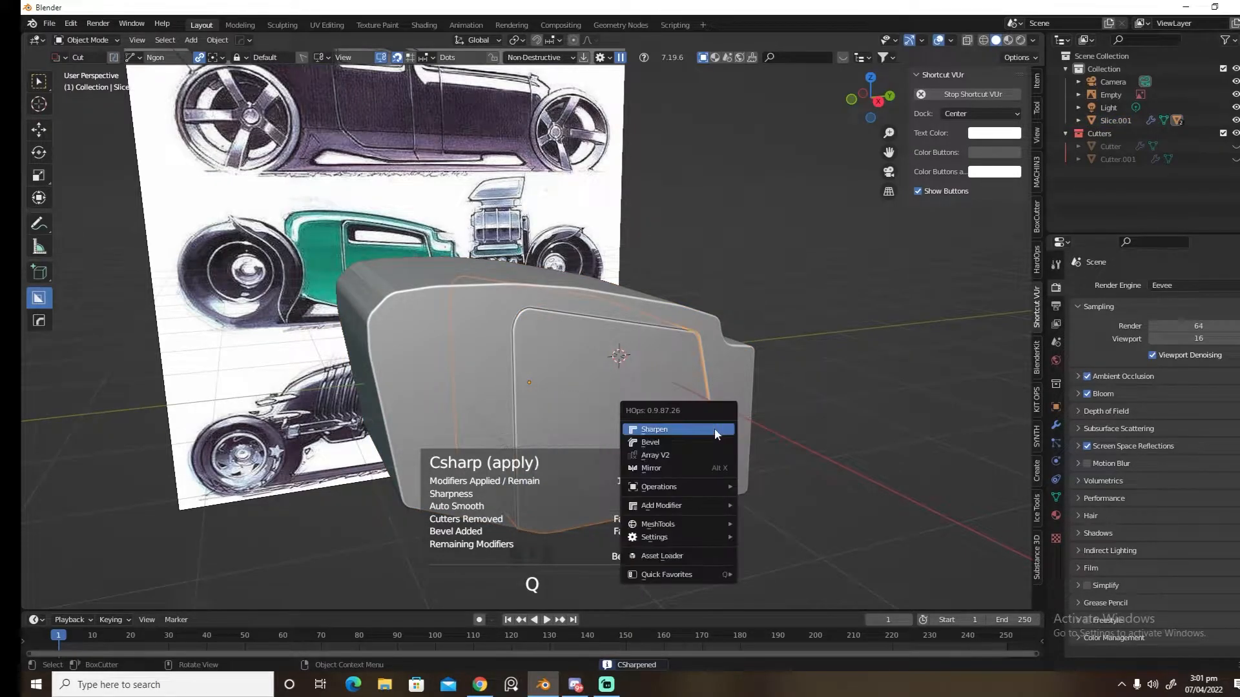
{"action": "left_click", "coordinate": [703, 443]}
{"action": "left_click", "coordinate": [702, 447]}
{"action": "middle_click_drag", "start_coordinate": [703, 448], "coordinate": [730, 462]}
Outline the small panel at the body's lower front corner with a BoxCutter Ngon over the reference, in right view with X-ray on
{"action": "key", "text": "grave"}
{"action": "left_click", "coordinate": [666, 418]}
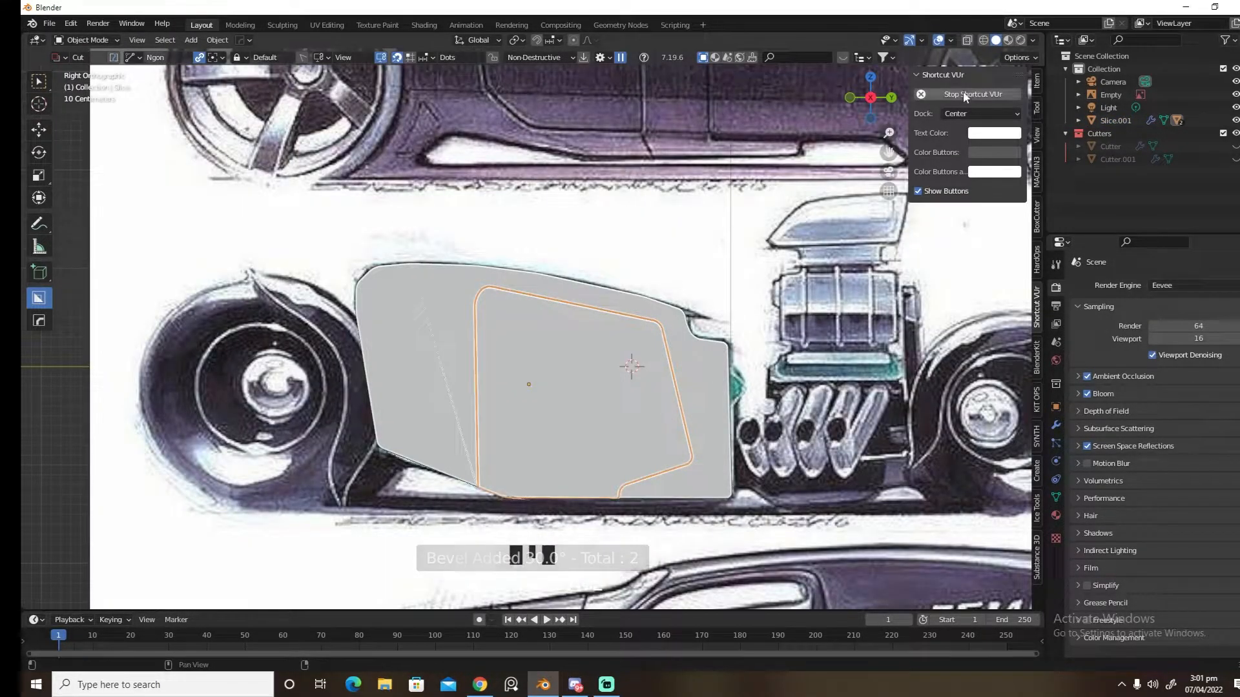
{"action": "left_click", "coordinate": [646, 488]}
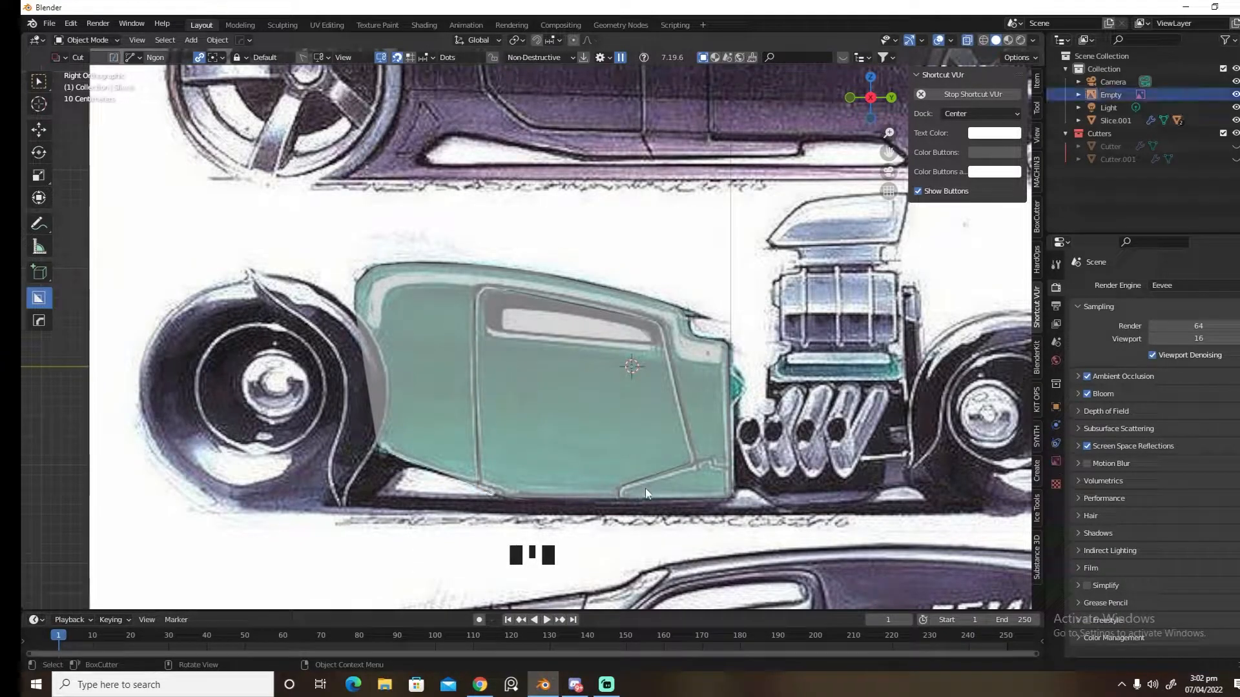
{"action": "left_click", "coordinate": [966, 43]}
{"action": "left_click", "coordinate": [722, 418]}
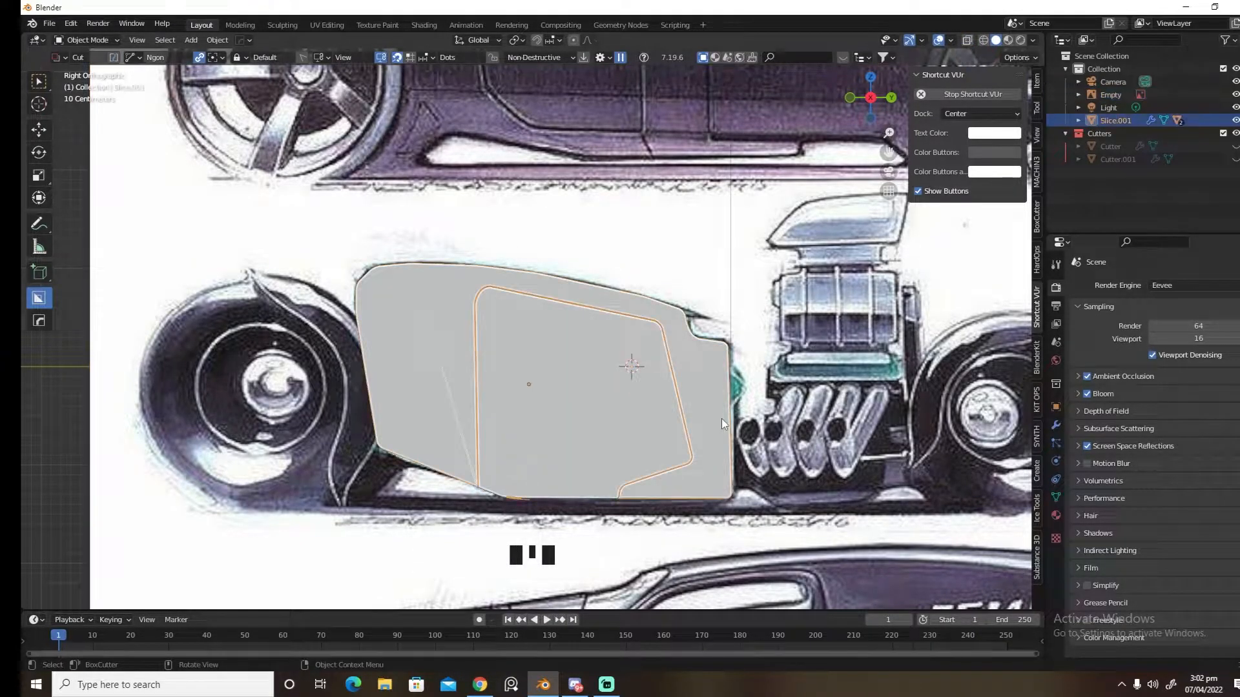
{"action": "left_click", "coordinate": [967, 43]}
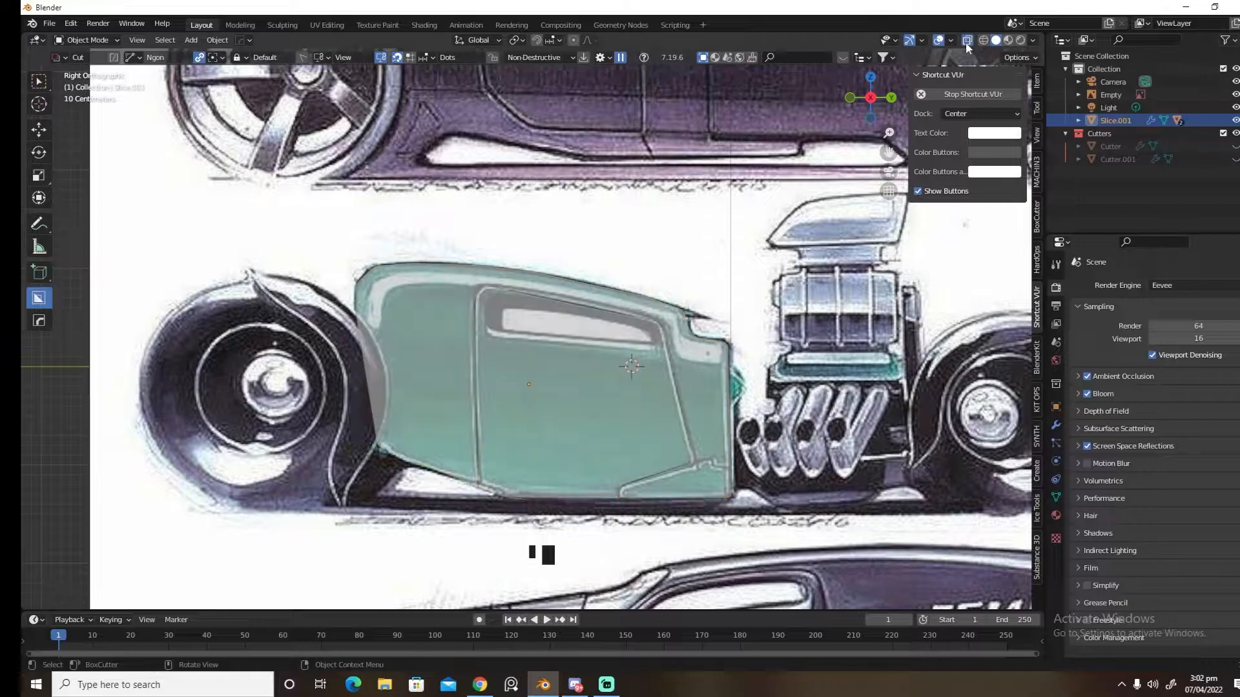
{"action": "left_click", "coordinate": [625, 500]}
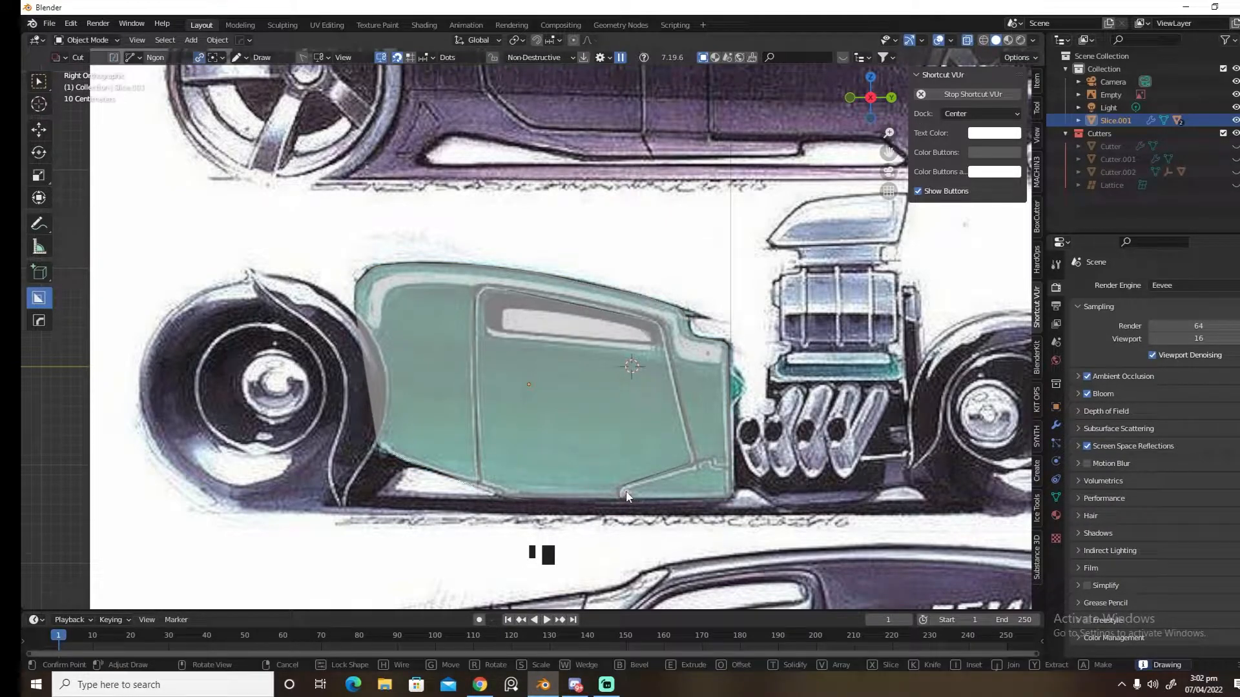
{"action": "left_click_drag", "start_coordinate": [699, 472], "coordinate": [700, 466]}
{"action": "left_click", "coordinate": [716, 463]}
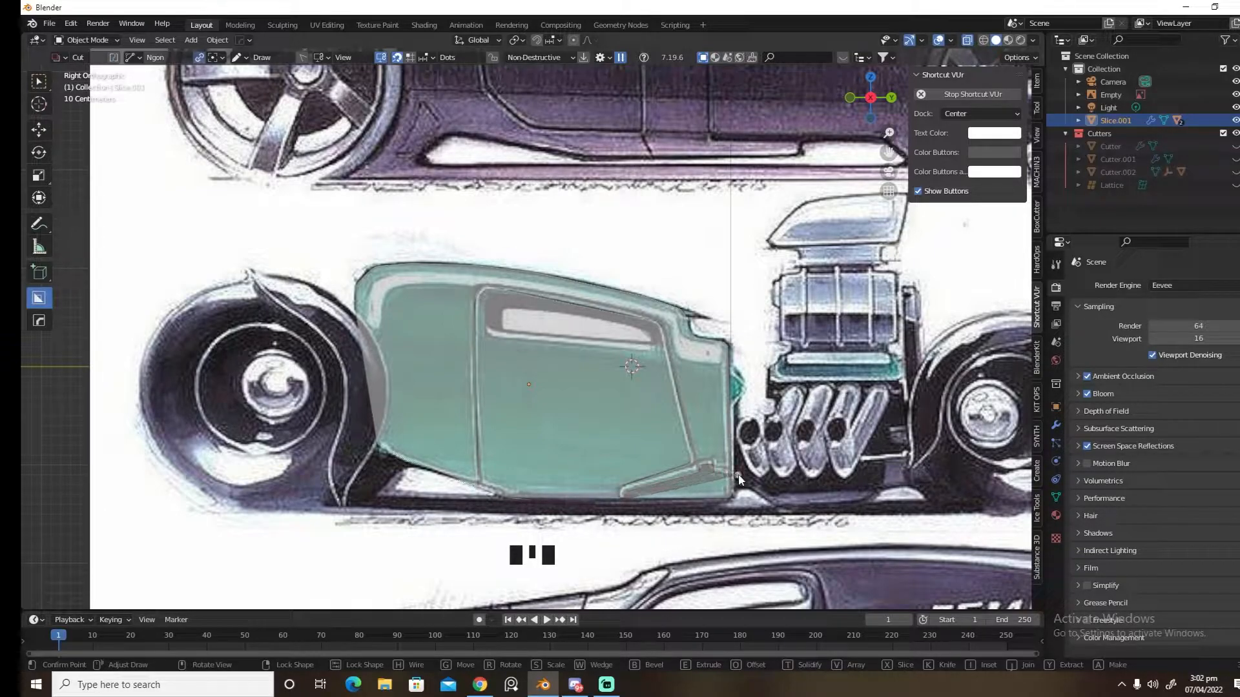
{"action": "left_click", "coordinate": [745, 472]}
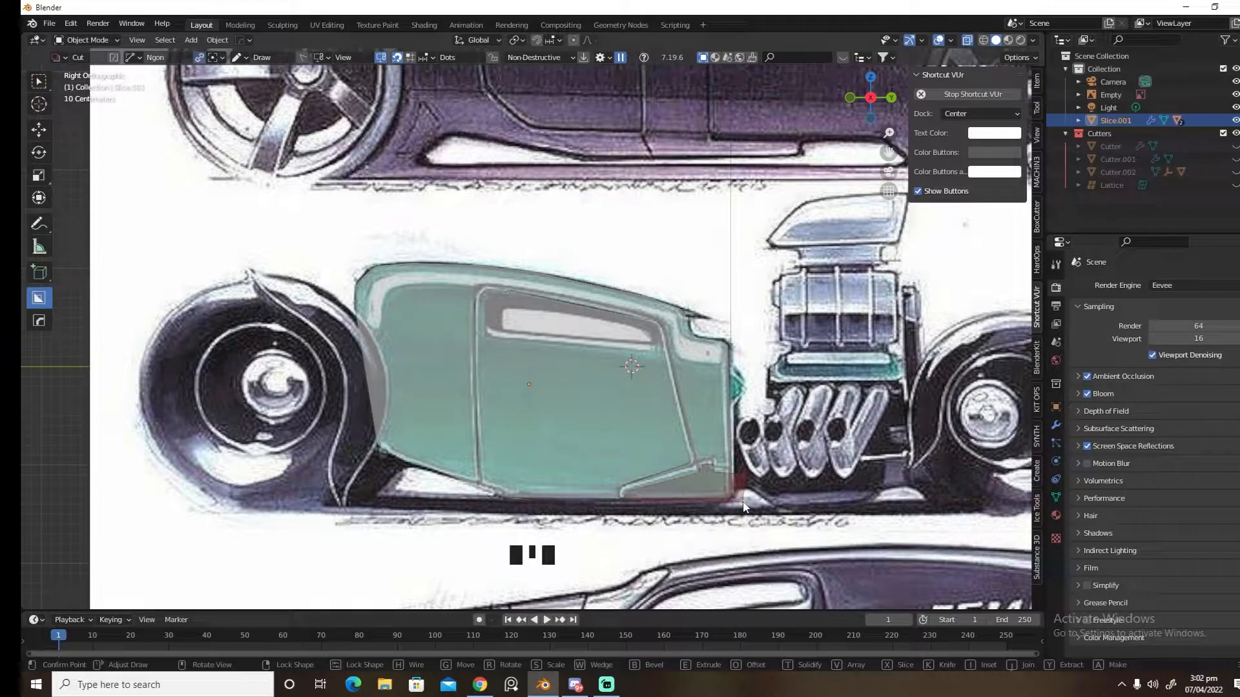
{"action": "right_click", "coordinate": [744, 507]}
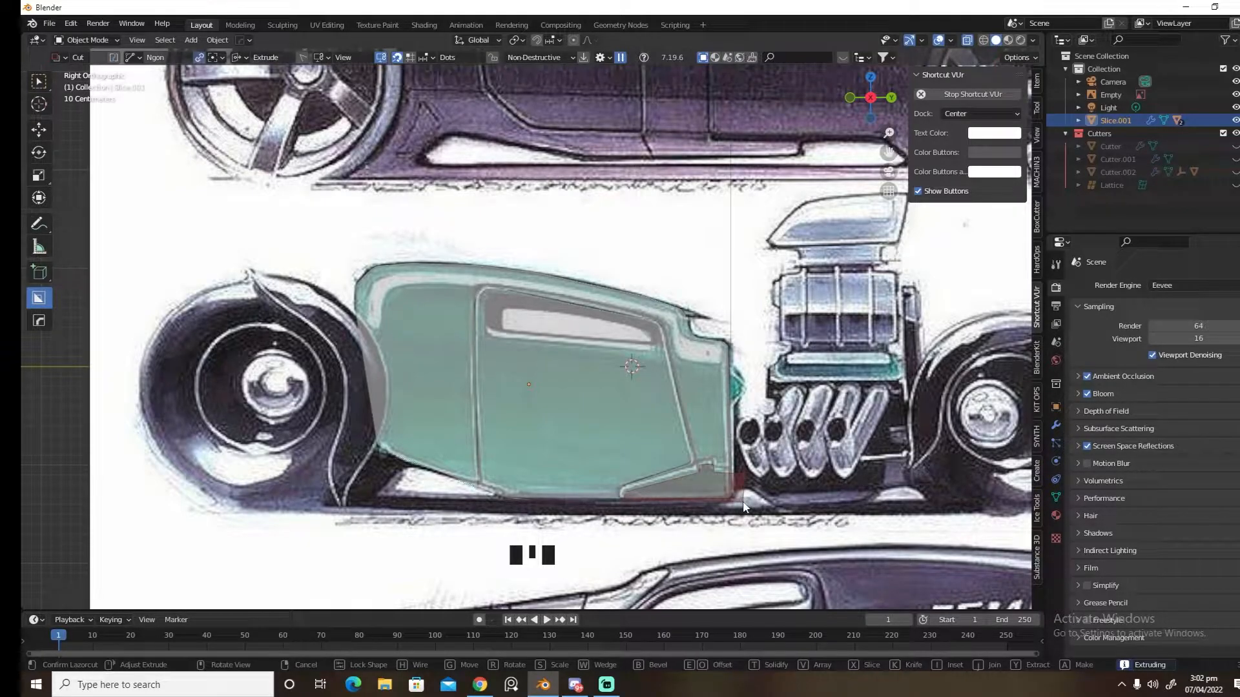
Bevel the panel outline's corners and slice it from the lower front of the body
{"action": "key", "text": "b"}
{"action": "left_click", "coordinate": [764, 507]}
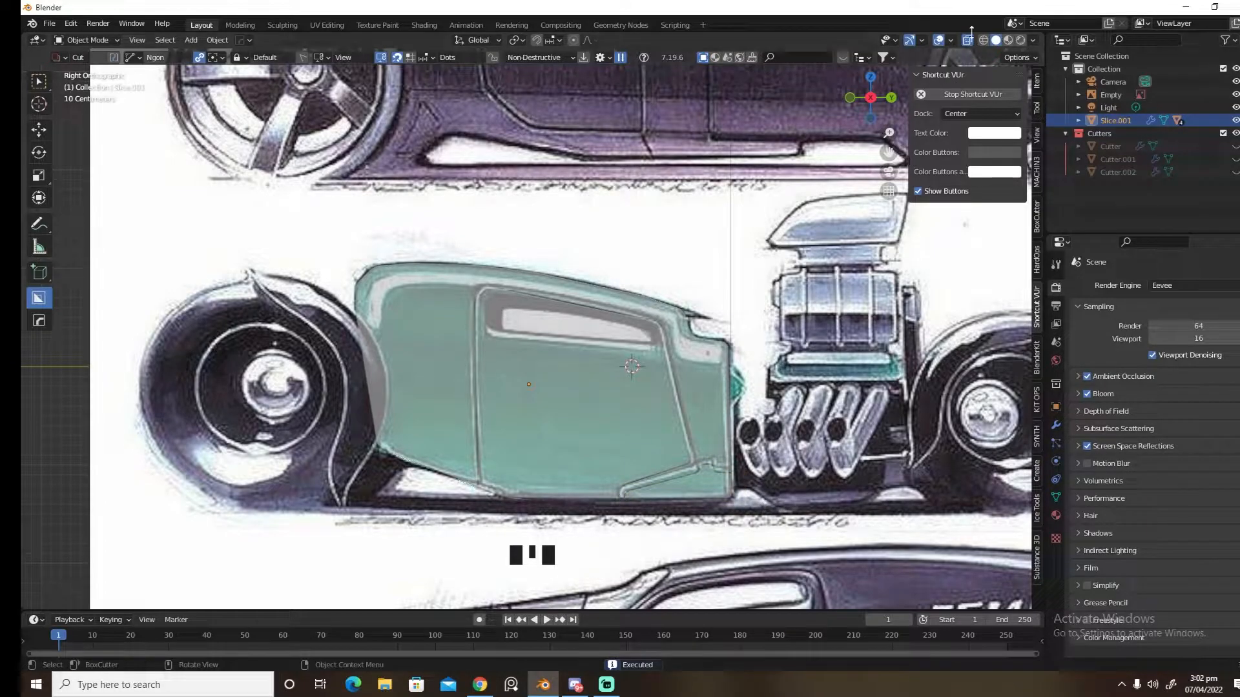
{"action": "middle_click_drag", "start_coordinate": [764, 507], "coordinate": [671, 288]}
{"action": "scroll", "coordinate": [670, 288], "scroll_direction": "down", "scroll_amount": 1}
Sharpen the sliced lower front panel with HardOps
{"action": "left_click", "coordinate": [701, 489]}
{"action": "middle_click_drag", "start_coordinate": [702, 486], "coordinate": [799, 462]}
{"action": "scroll", "coordinate": [798, 462], "scroll_direction": "up", "scroll_amount": 4}
{"action": "scroll", "coordinate": [797, 456], "scroll_direction": "down", "scroll_amount": 4}
{"action": "key", "text": "q"}
{"action": "left_click", "coordinate": [777, 507]}
{"action": "right_click", "coordinate": [778, 504]}
{"action": "key", "text": "q"}
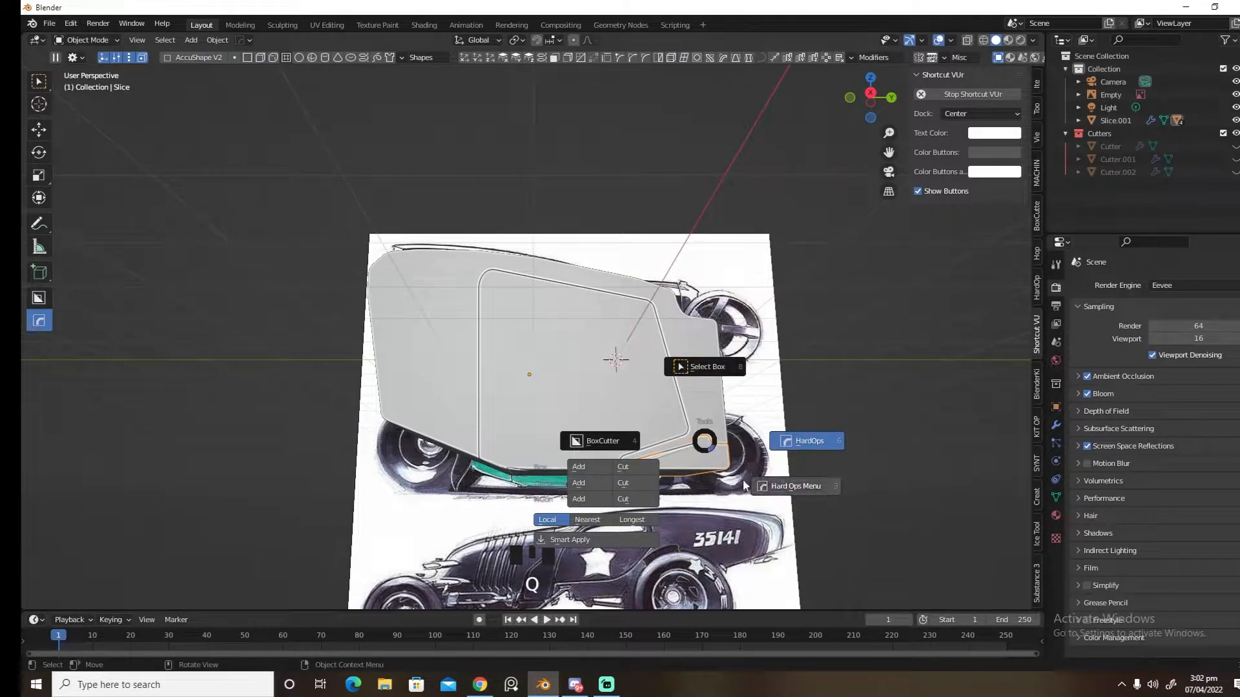
{"action": "left_click", "coordinate": [749, 480]}
{"action": "left_click", "coordinate": [750, 469]}
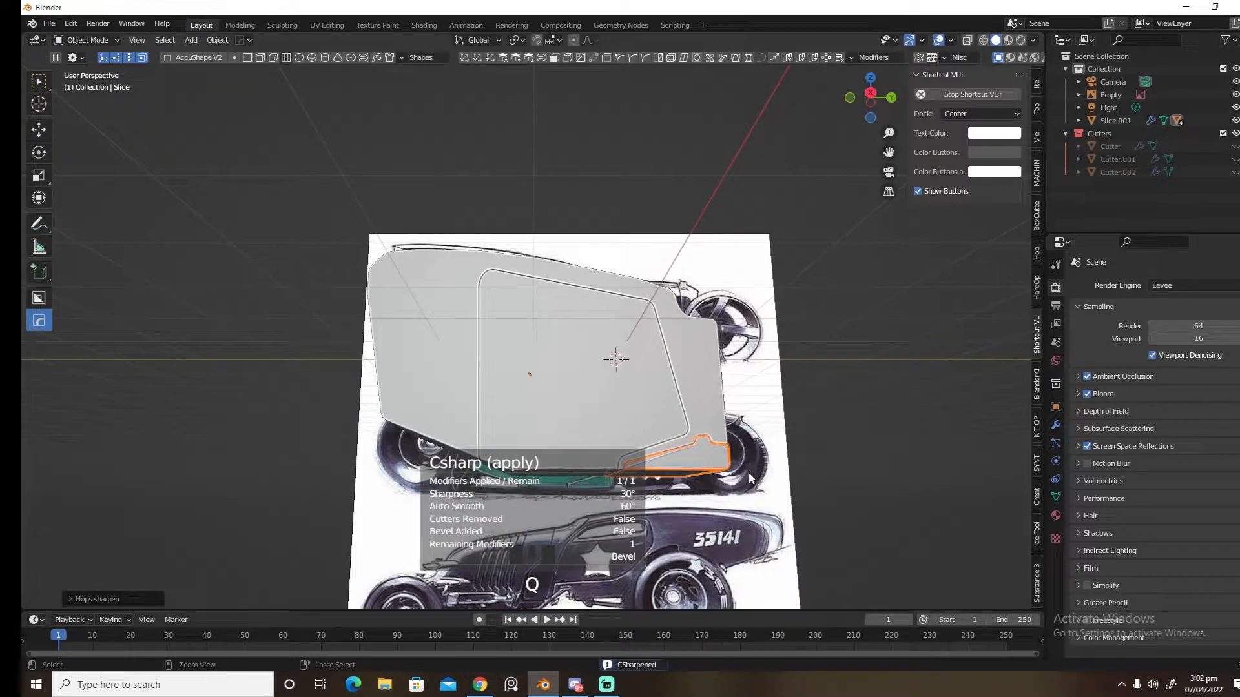
Add a HardOps bevel to the lower front panel
{"action": "key", "text": "q"}
{"action": "left_click", "coordinate": [745, 494]}
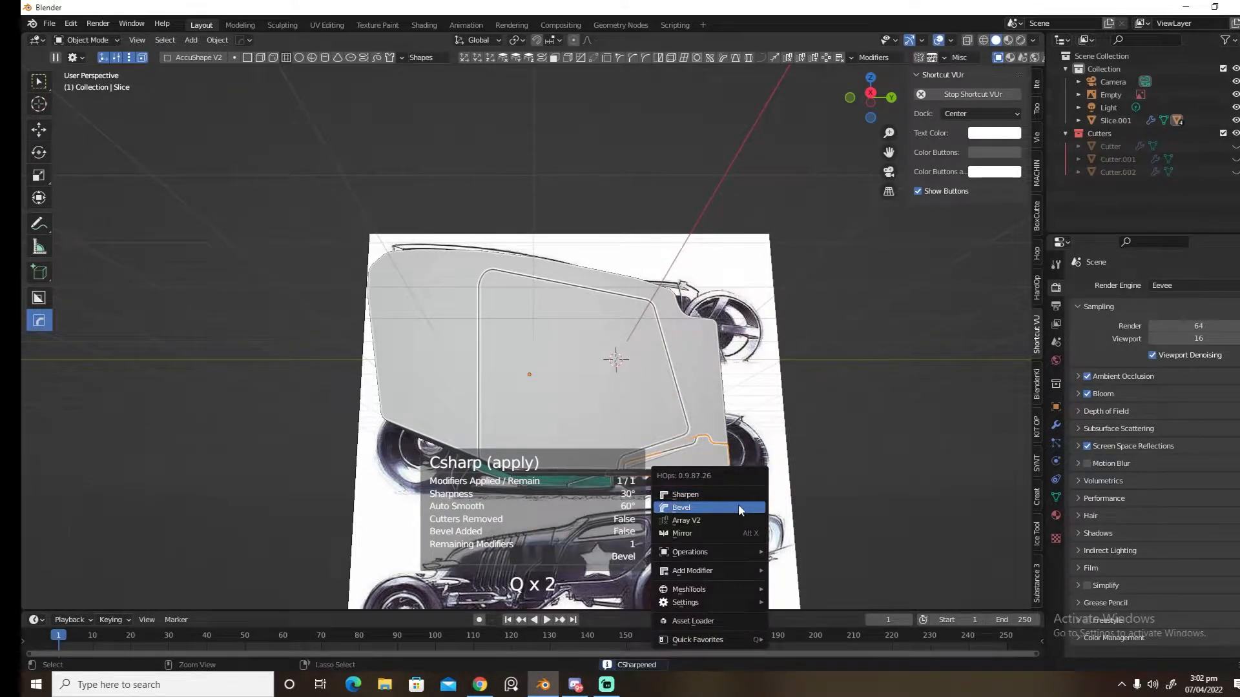
{"action": "left_click", "coordinate": [738, 507]}
{"action": "middle_click_drag", "start_coordinate": [823, 458], "coordinate": [678, 424]}
{"action": "scroll", "coordinate": [758, 474], "scroll_direction": "down", "scroll_amount": 2}
Save the scene on drive E as "prototype tutorial.blend"
{"action": "key", "text": "ctrl+s"}
{"action": "left_click", "coordinate": [730, 414]}
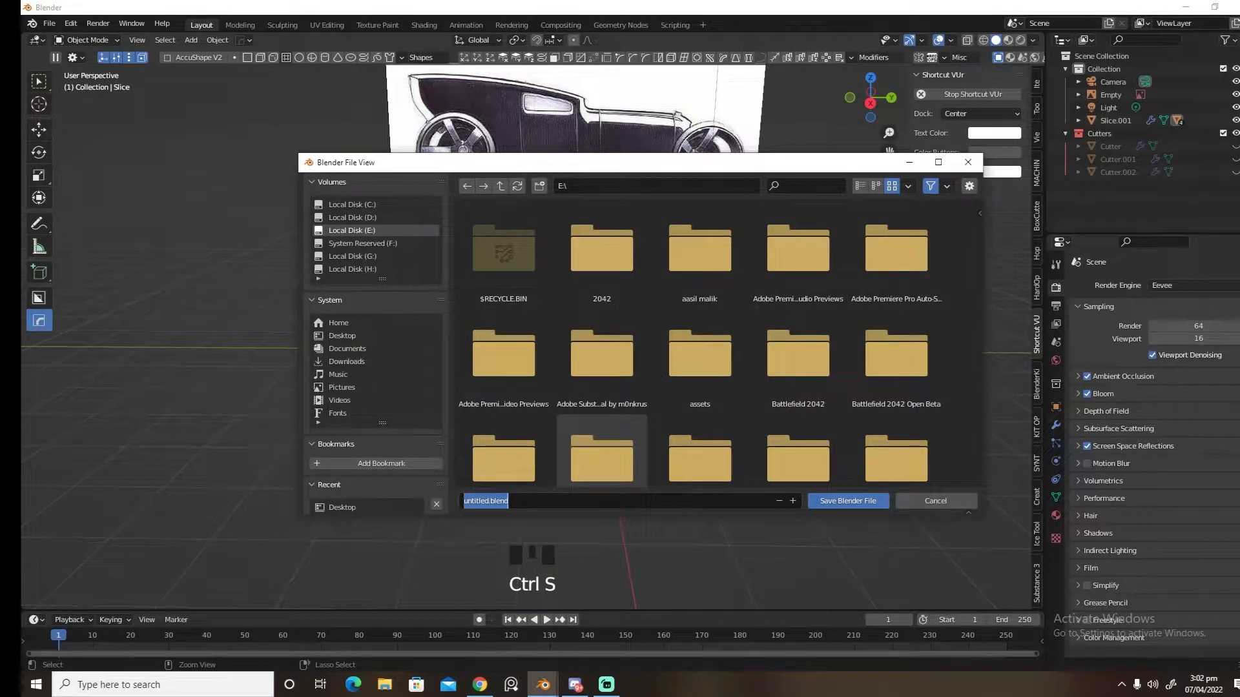
{"action": "type", "text": "Prototype car"}
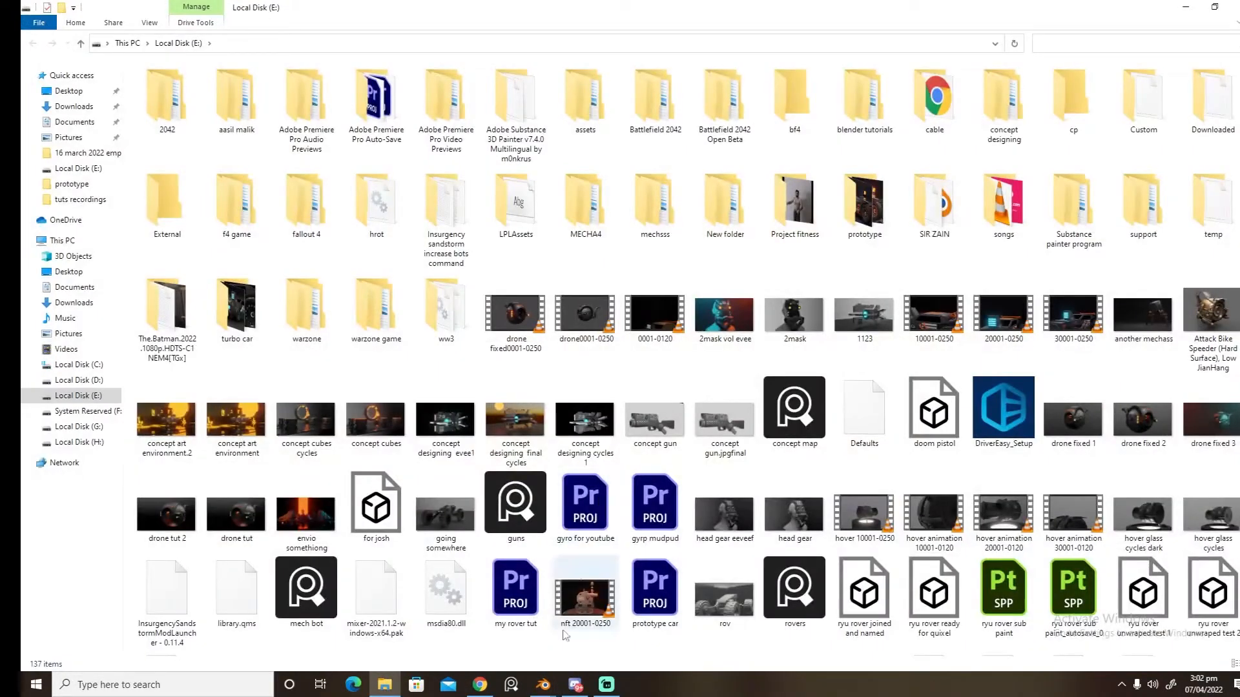
{"action": "mouse_move", "coordinate": [543, 684]}
{"action": "left_click", "coordinate": [580, 652]}
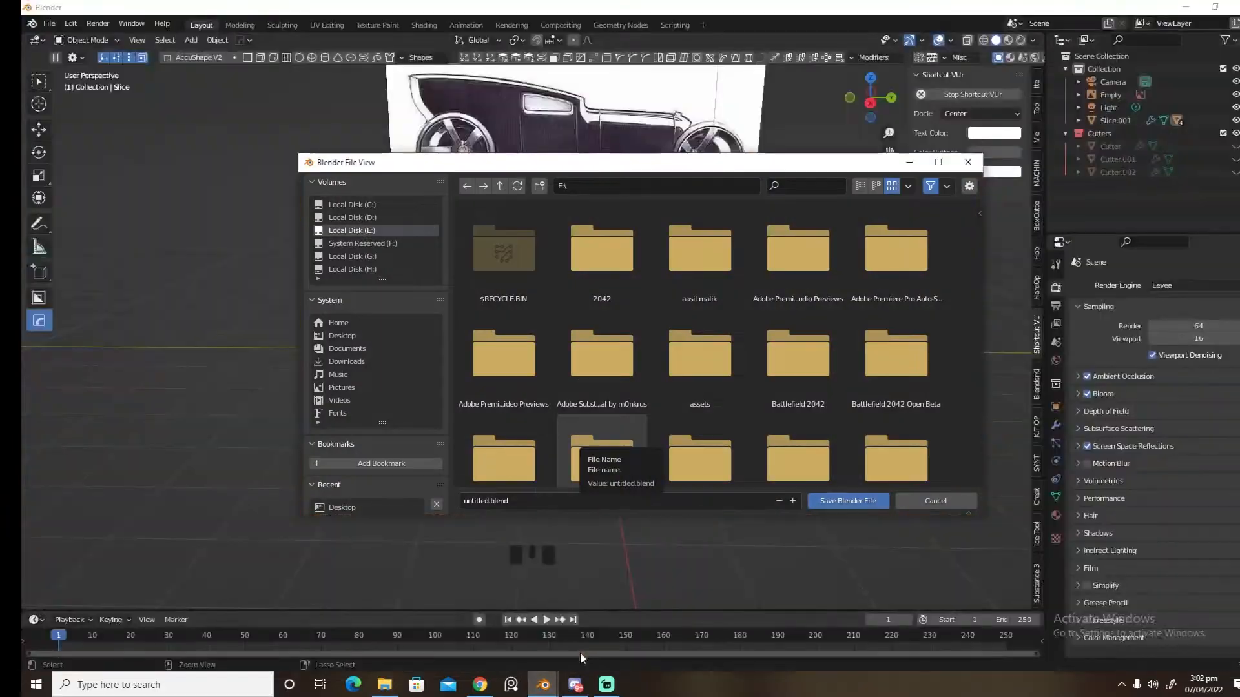
{"action": "left_click", "coordinate": [557, 503]}
{"action": "type", "text": "Pro"}
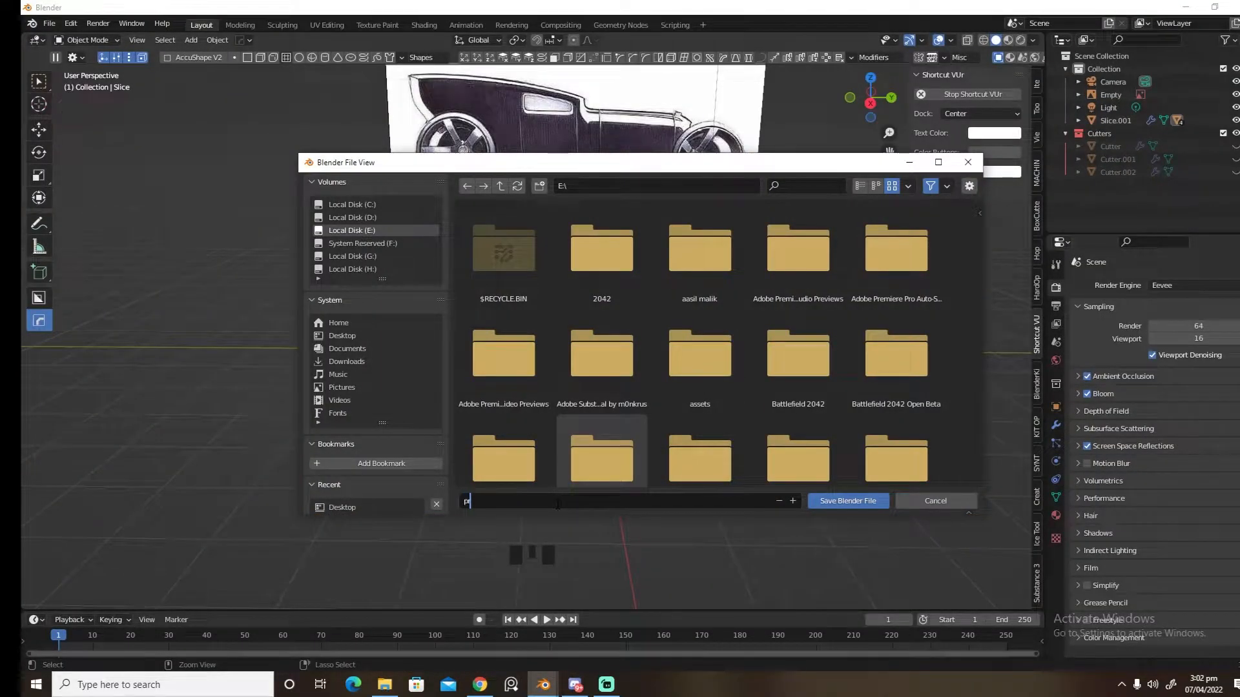
{"action": "type", "text": "totype tutorial.blend"}
{"action": "left_click", "coordinate": [848, 501]}
Select the door piece in right view and turn on X-ray to see the reference's side window
{"action": "scroll", "coordinate": [709, 523], "scroll_direction": "up", "scroll_amount": 3}
{"action": "key", "text": "grave"}
{"action": "left_click", "coordinate": [668, 396]}
{"action": "left_click", "coordinate": [967, 41]}
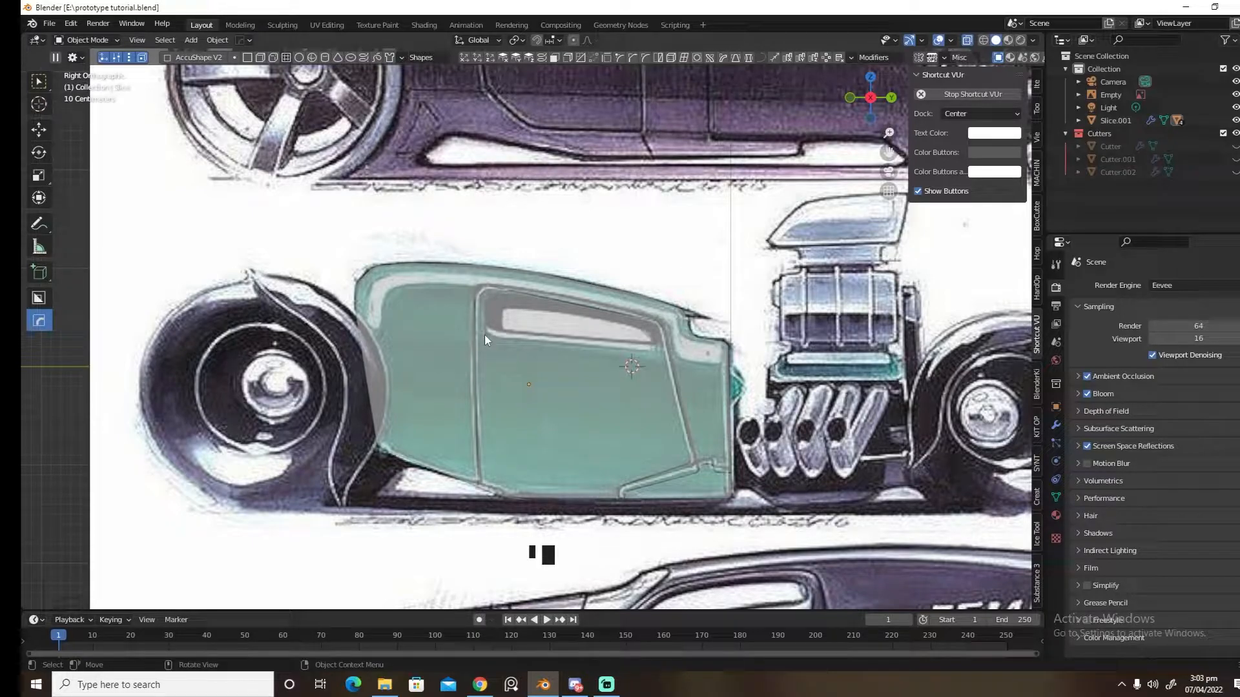
{"action": "left_click", "coordinate": [966, 40]}
{"action": "left_click", "coordinate": [552, 382]}
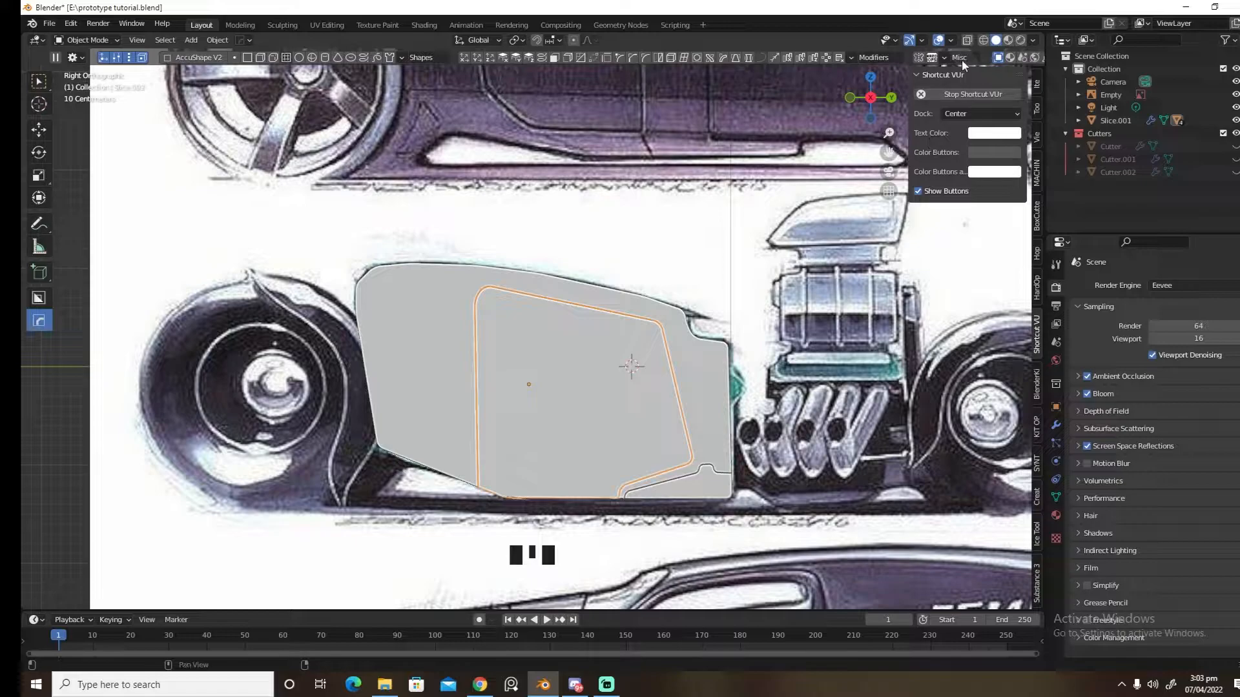
{"action": "left_click", "coordinate": [964, 40]}
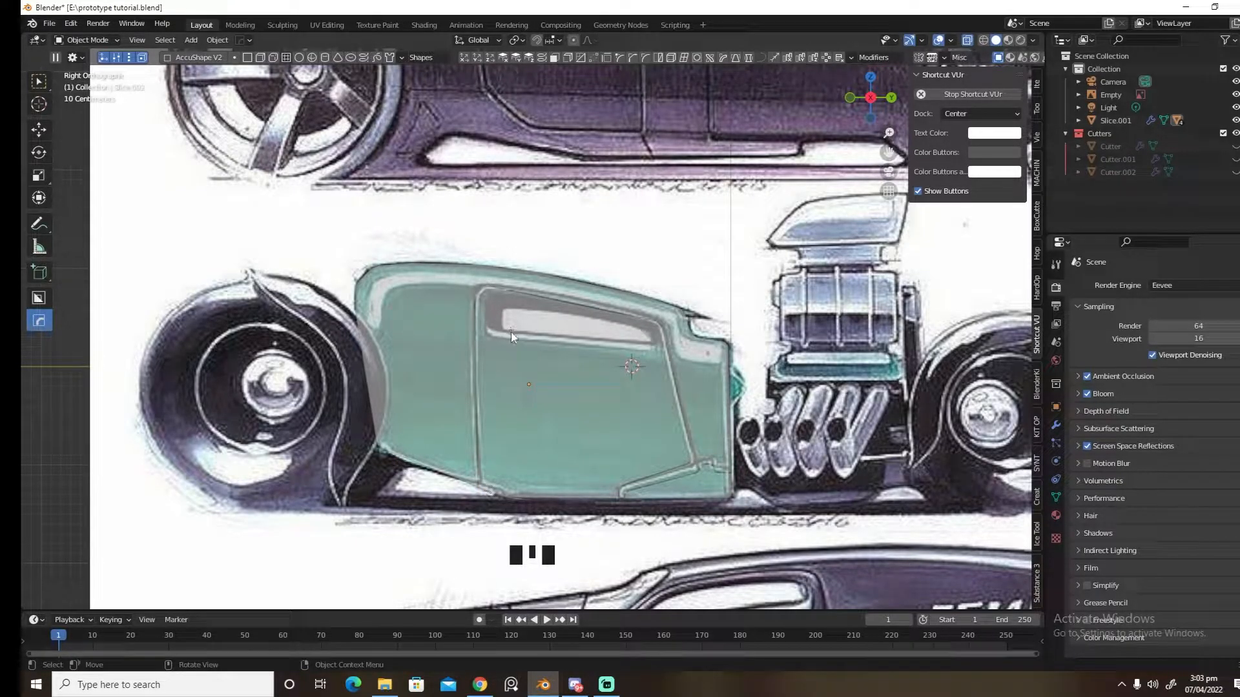
Activate BoxCutter and outline the side window on the door with an Ngon following the reference
{"action": "key", "text": "alt+w"}
{"action": "key", "text": "alt+w"}
{"action": "key", "text": "d"}
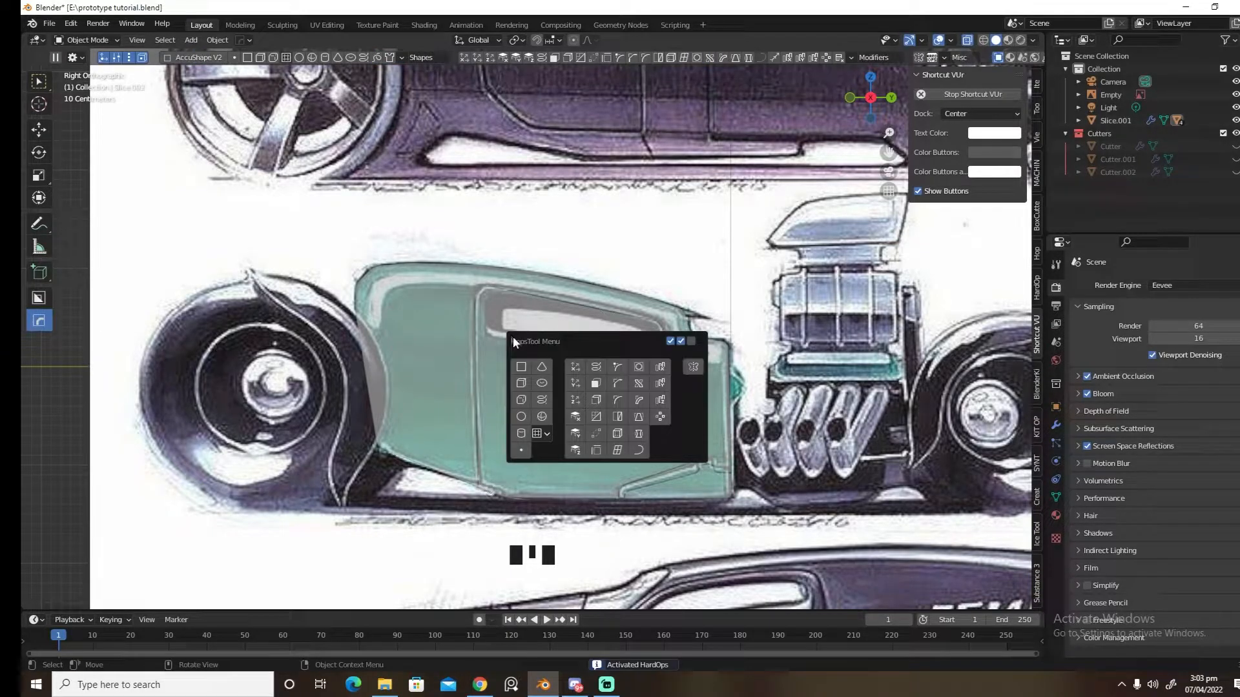
{"action": "key", "text": "alt+w"}
{"action": "key", "text": "d"}
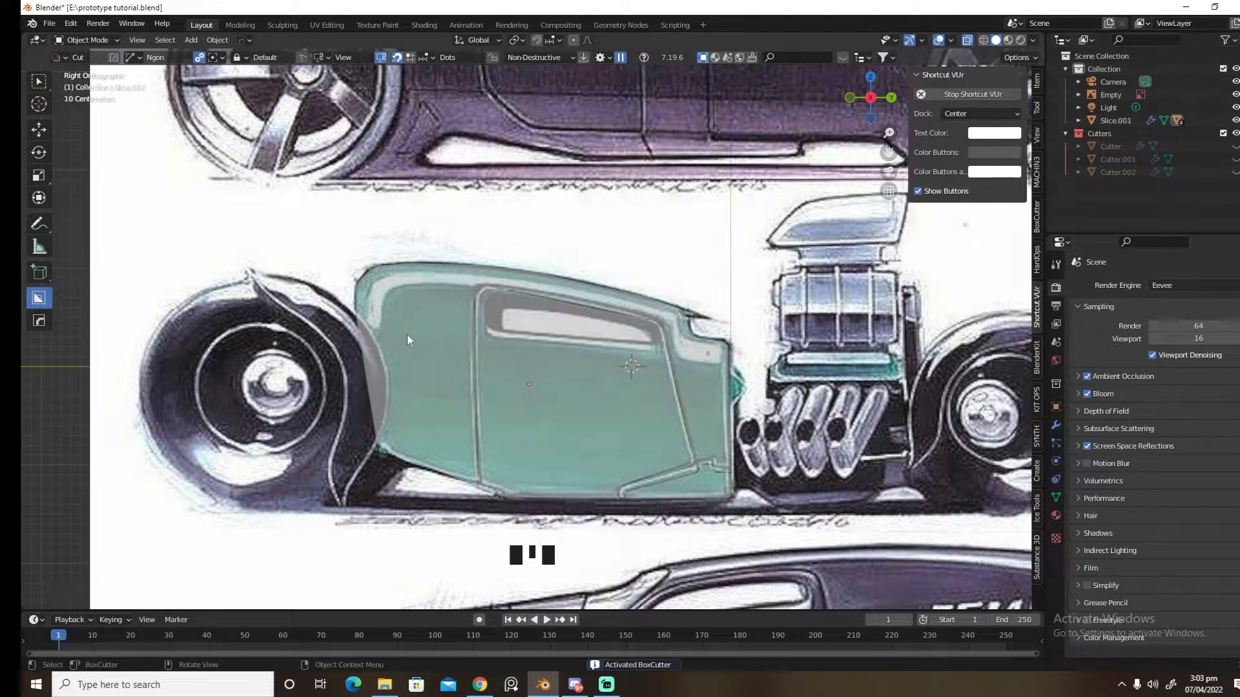
{"action": "left_click", "coordinate": [483, 332]}
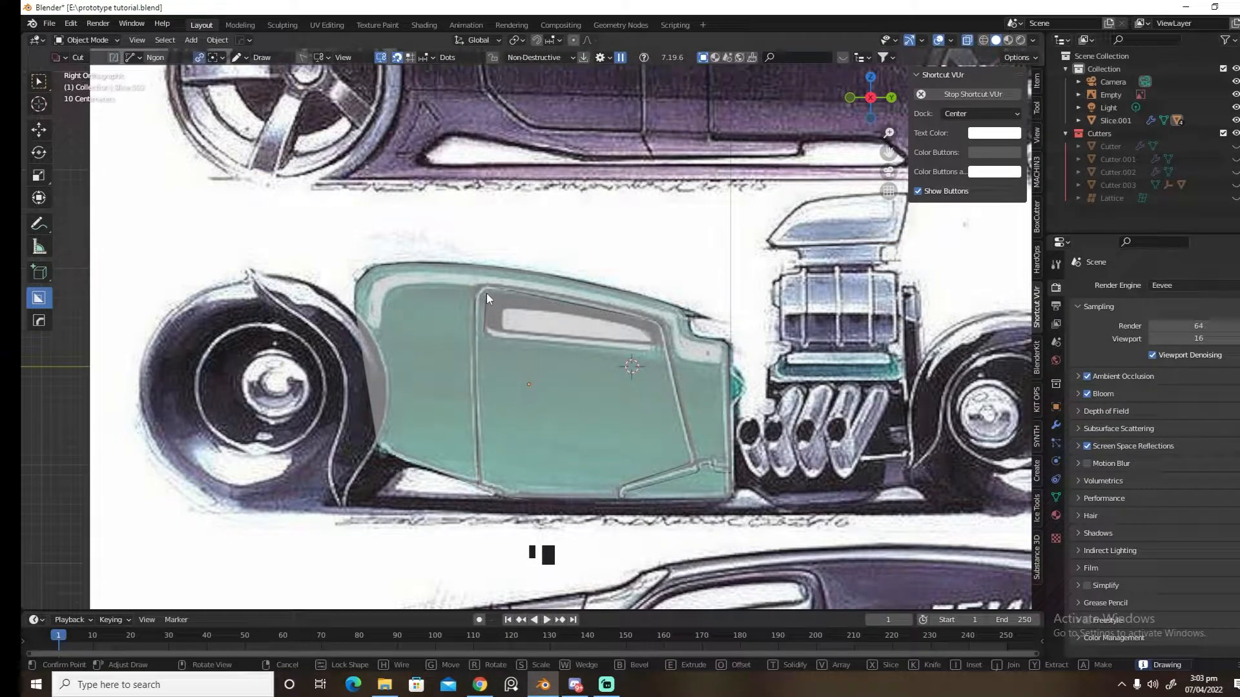
{"action": "left_click", "coordinate": [487, 293]}
{"action": "left_click", "coordinate": [653, 346]}
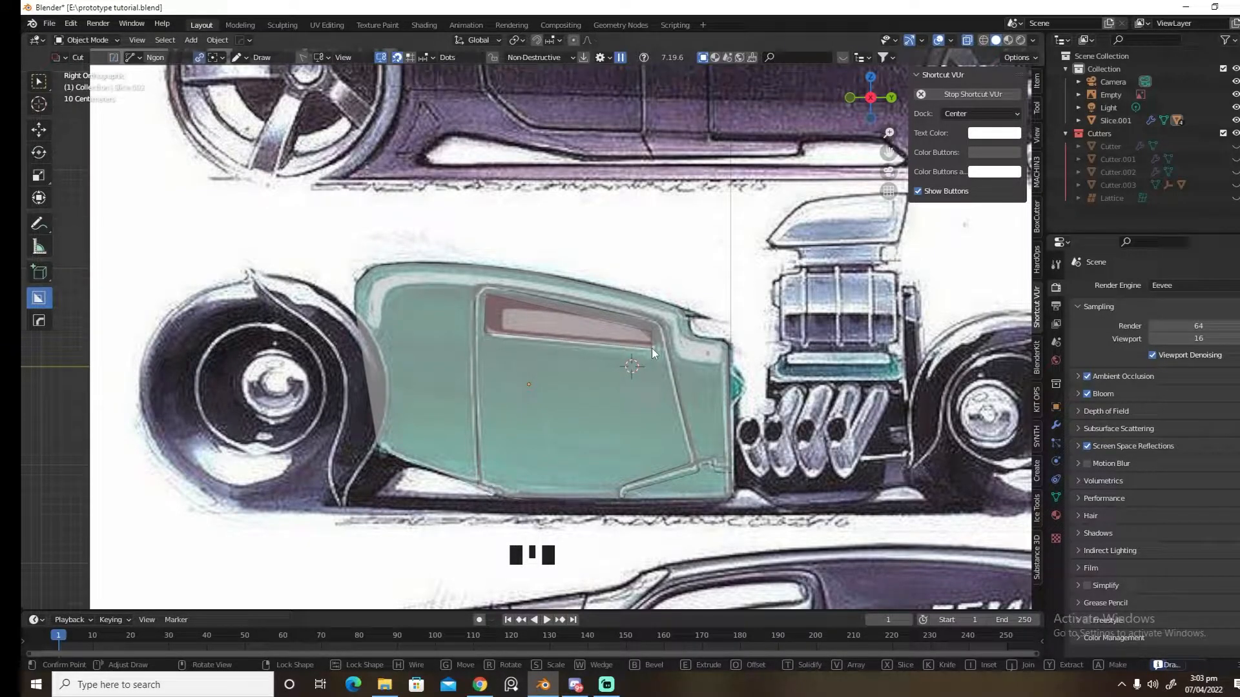
Cut the window opening through the door with beveled corners and save the file
{"action": "key", "text": "e"}
{"action": "key", "text": "b"}
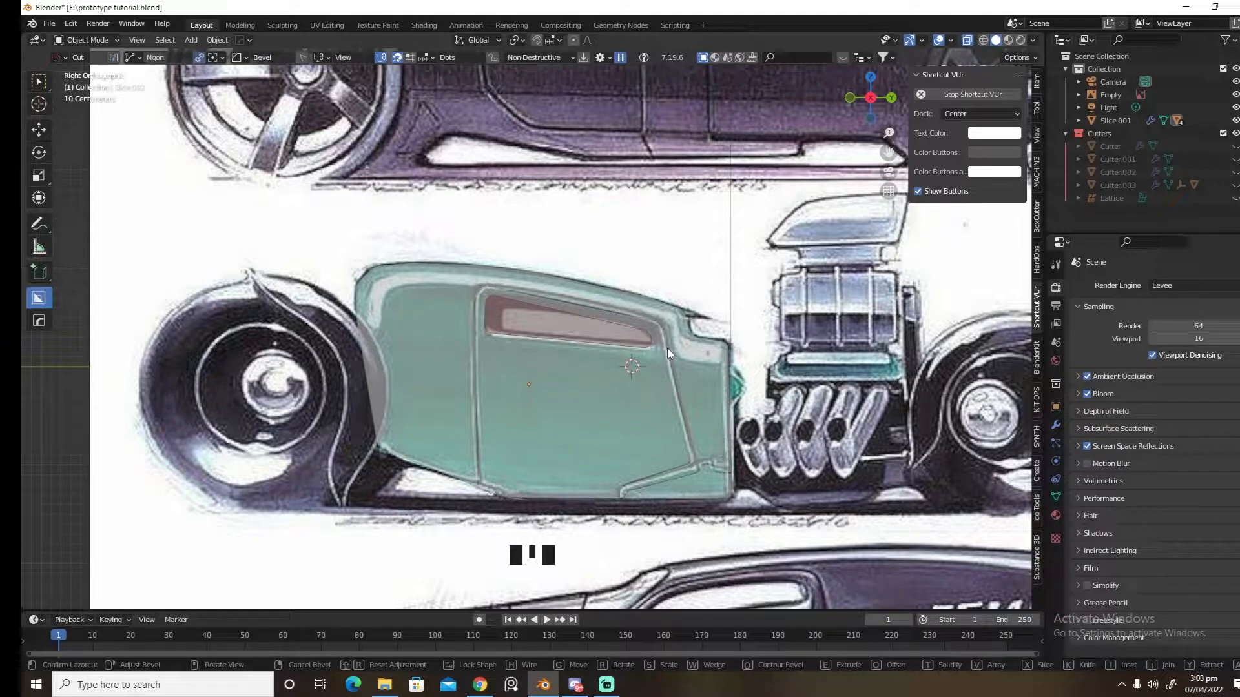
{"action": "key", "text": "Tab"}
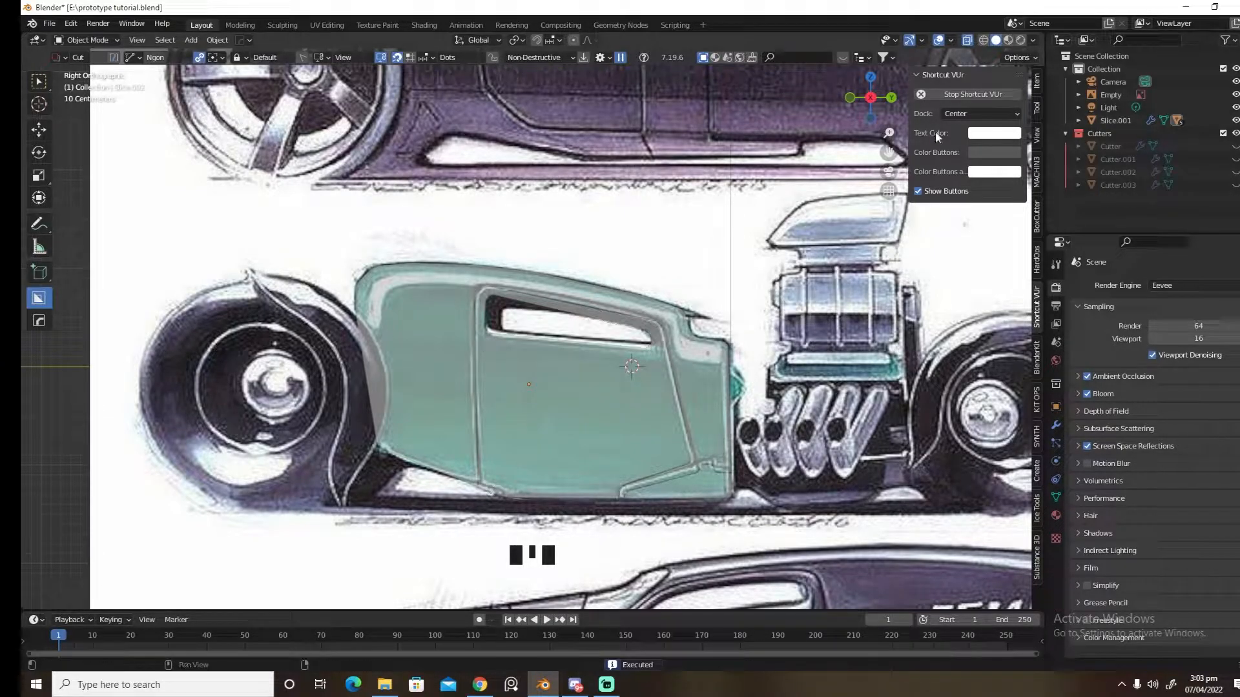
{"action": "middle_click_drag", "start_coordinate": [788, 305], "coordinate": [664, 321]}
{"action": "scroll", "coordinate": [664, 321], "scroll_direction": "down", "scroll_amount": 3}
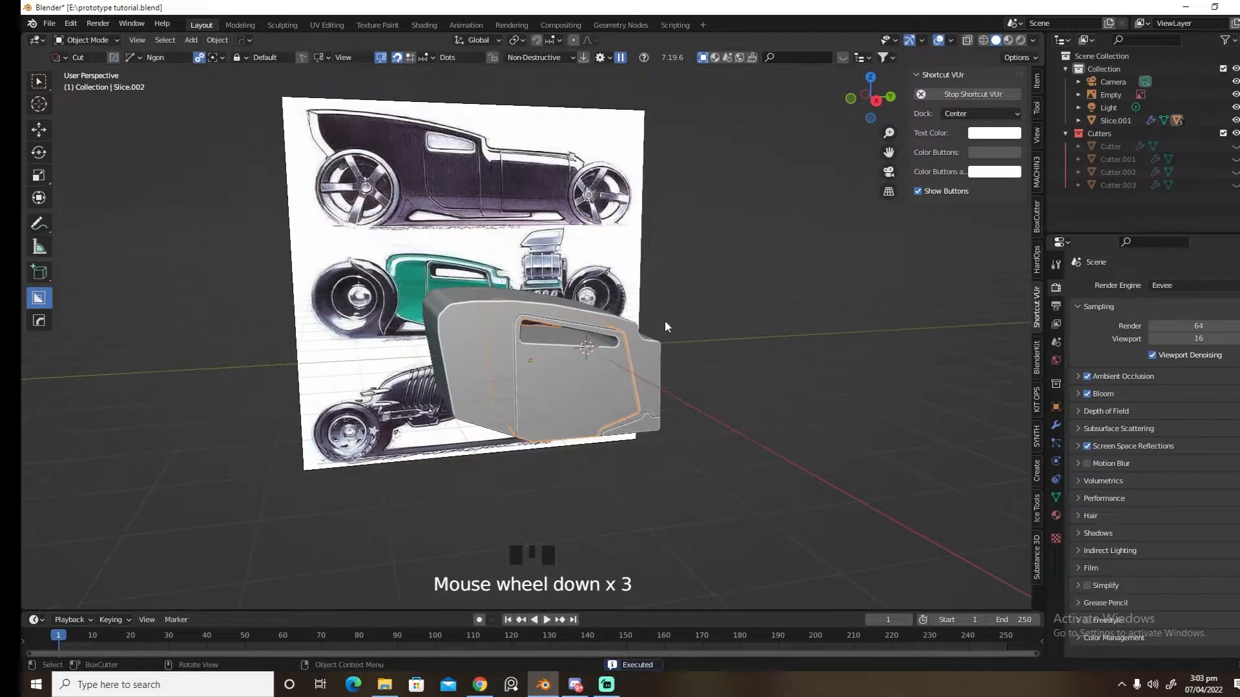
{"action": "key", "text": "ctrl+s"}
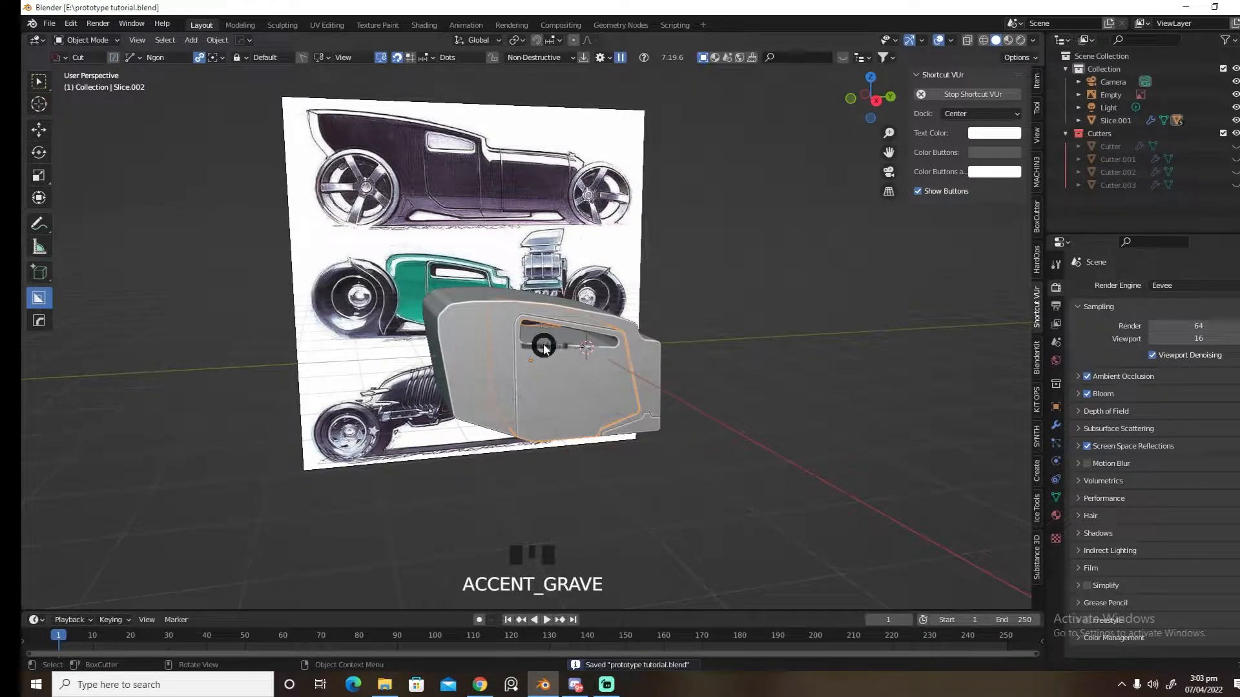
Add a mesh cylinder with 90 vertices in the right view
{"action": "key", "text": "grave"}
{"action": "key", "text": "shift+a"}
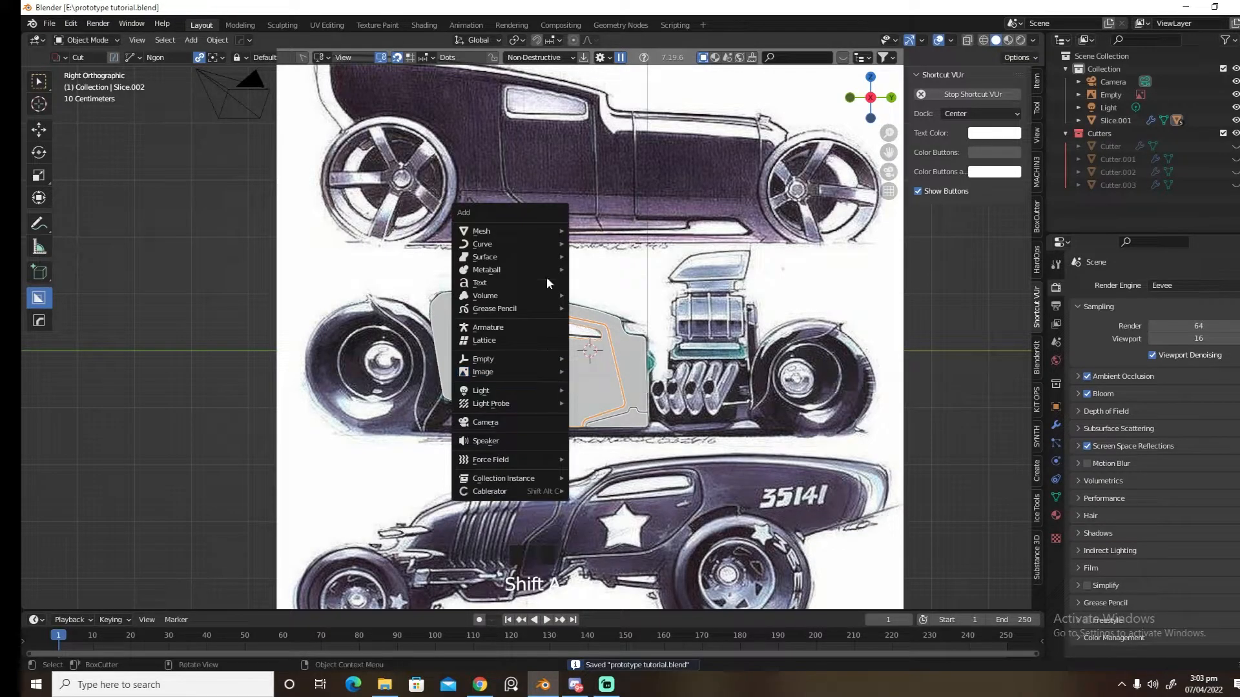
{"action": "mouse_move", "coordinate": [539, 231]}
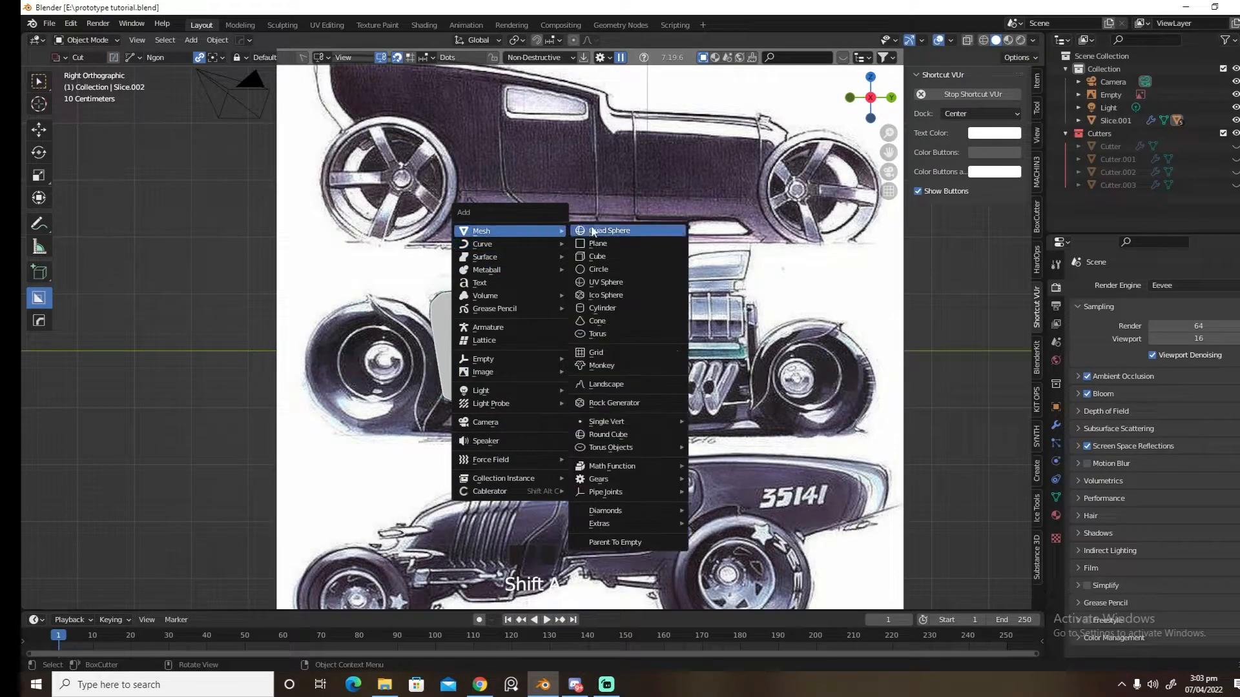
{"action": "left_click", "coordinate": [604, 308]}
{"action": "left_click", "coordinate": [97, 598]}
{"action": "left_click", "coordinate": [187, 445]}
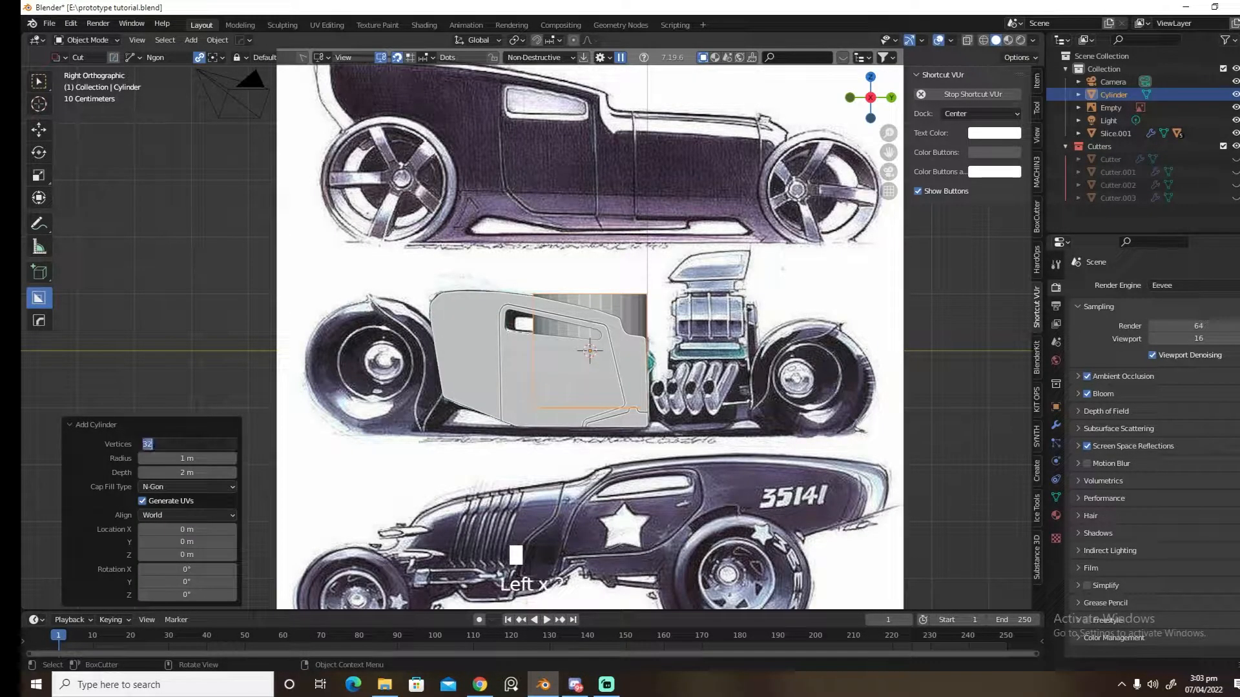
{"action": "key", "text": "Return"}
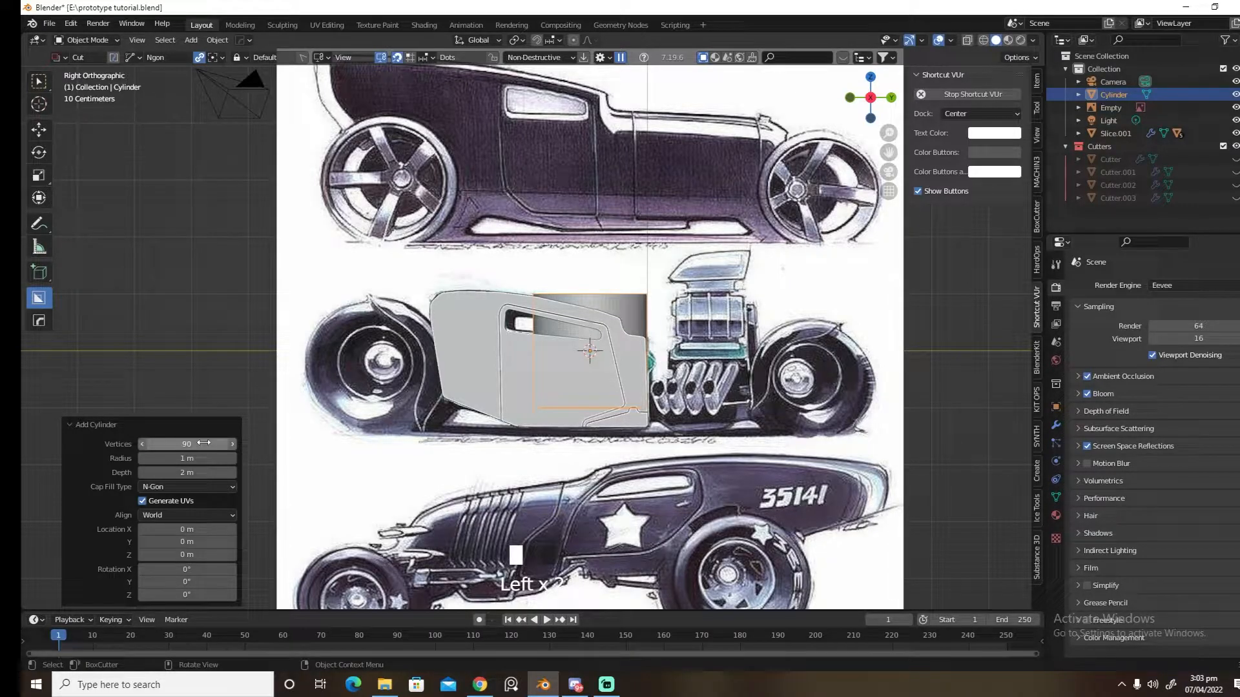
Rotate the cylinder 90° about the global Y axis so its round face points sideways
{"action": "key", "text": "r"}
{"action": "key", "text": "9"}
{"action": "key", "text": "0"}
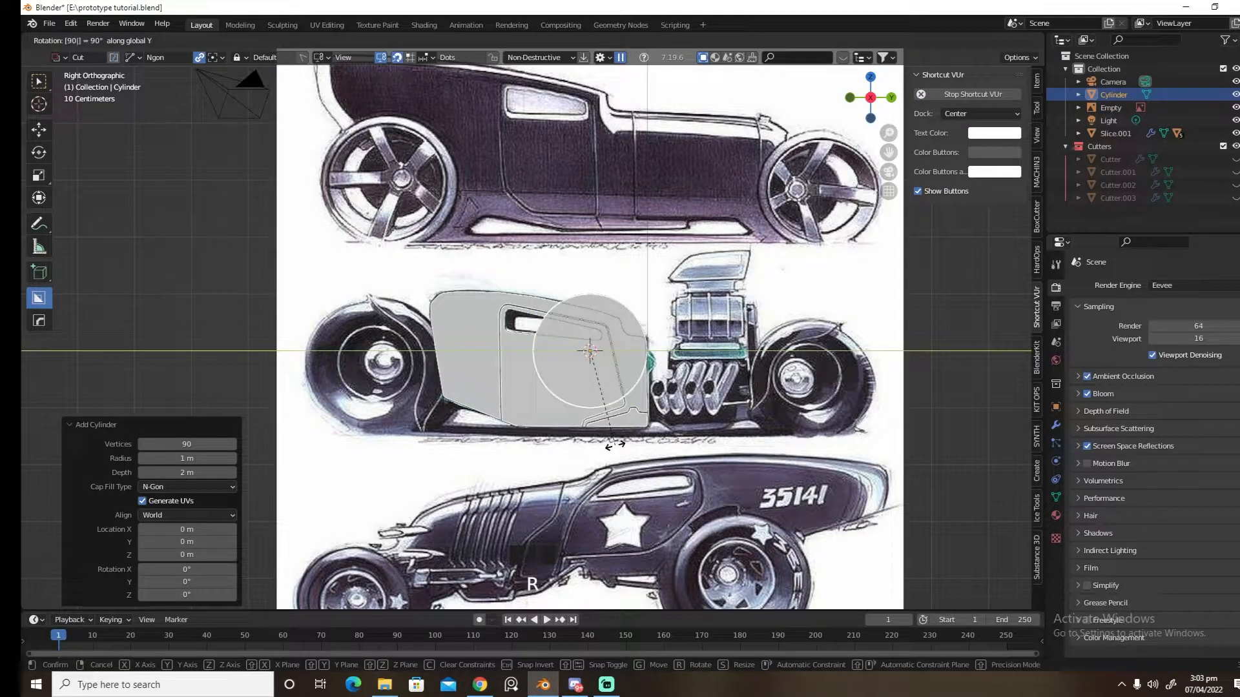
{"action": "key", "text": "Return"}
Move the cylinder about -3.91 m in Y and -0.26 m in Z onto the rear wheel and scale it to about 1.064
{"action": "key", "text": "g"}
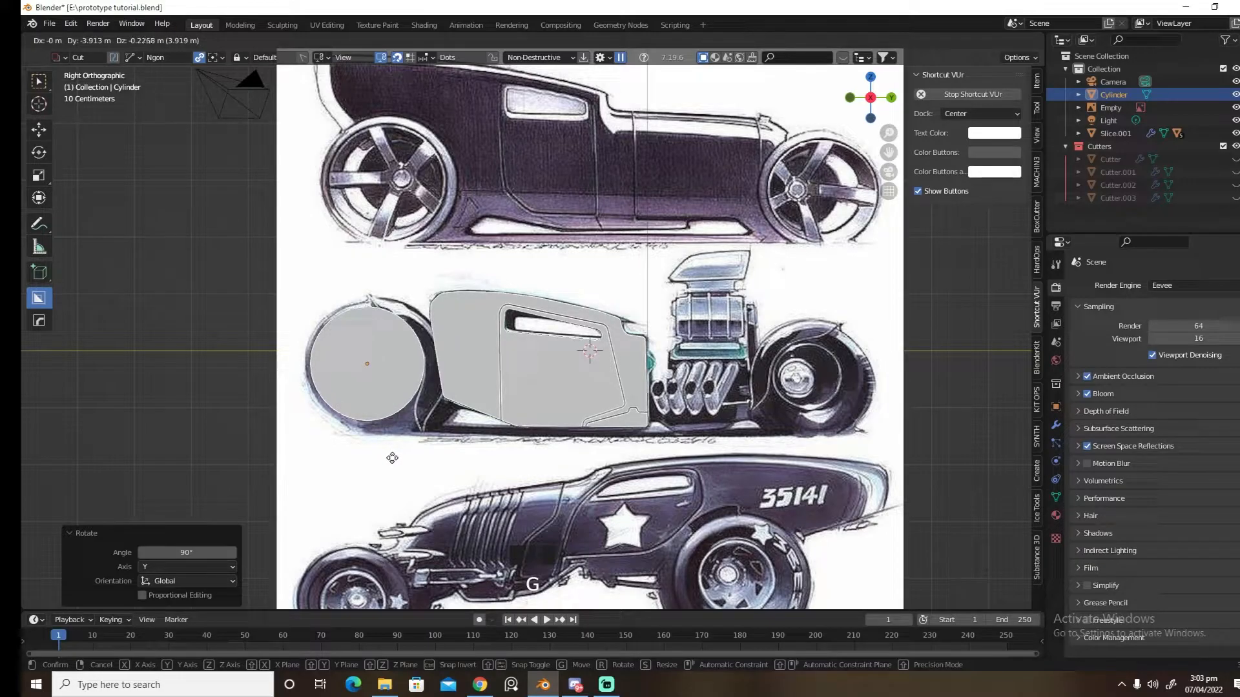
{"action": "left_click", "coordinate": [392, 458]}
{"action": "key", "text": "s"}
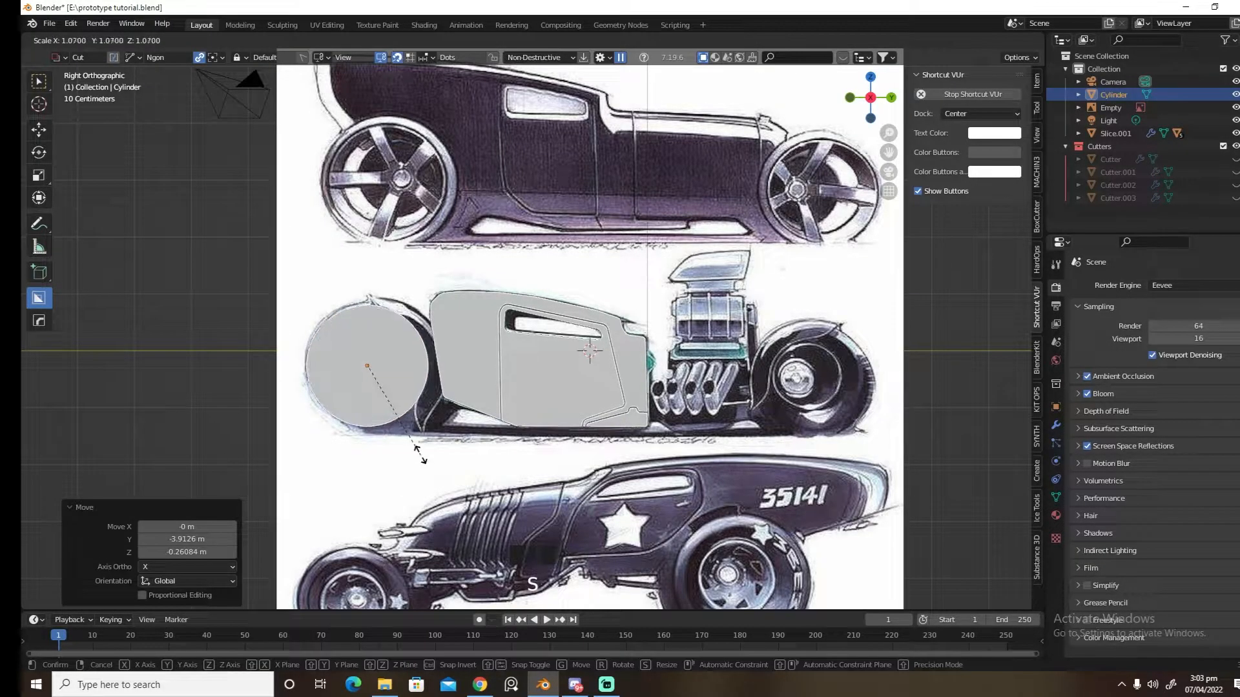
{"action": "left_click", "coordinate": [420, 455]}
Duplicate the rear wheel cylinder and place the copy about 0.59 m in Y and 0.41 m in Z from the original
{"action": "key", "text": "shift+d"}
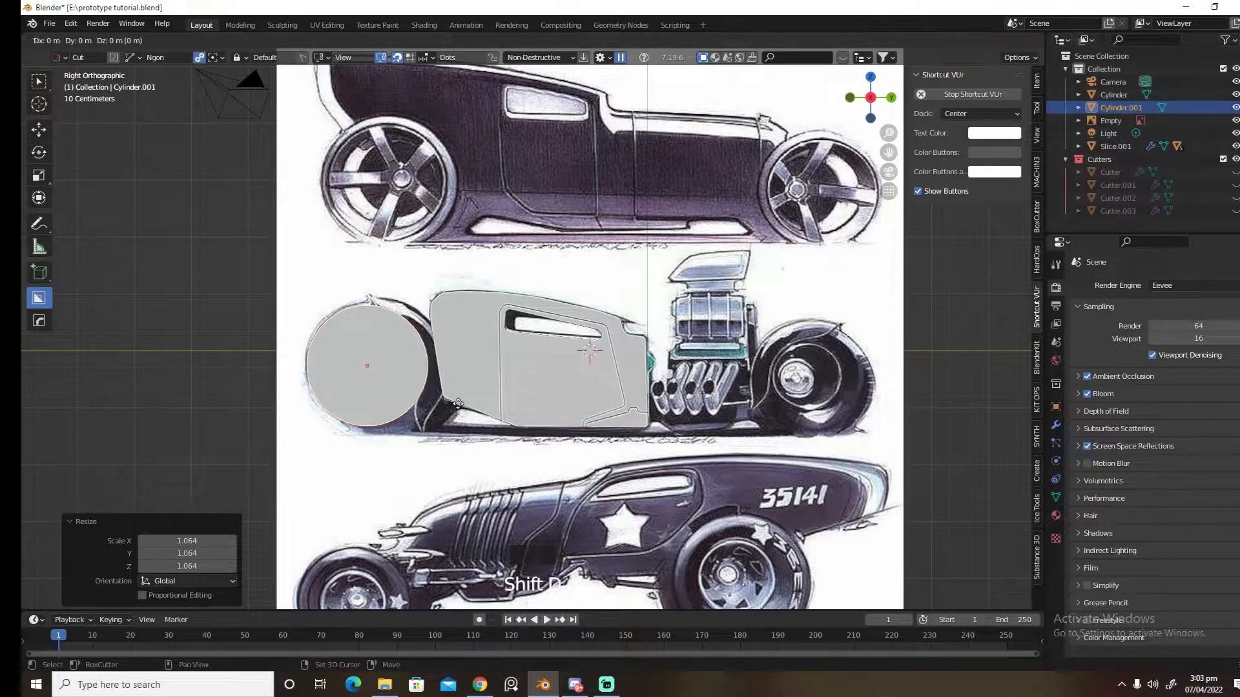
{"action": "left_click", "coordinate": [492, 380]}
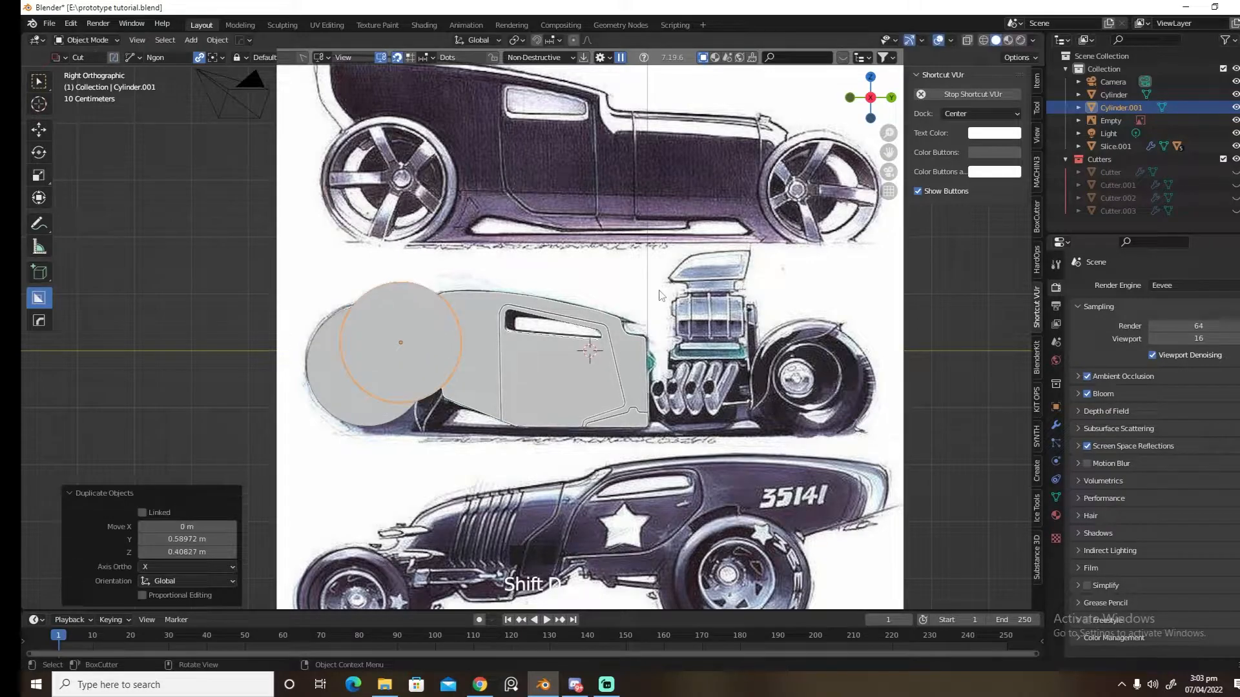
{"action": "left_click", "coordinate": [972, 41]}
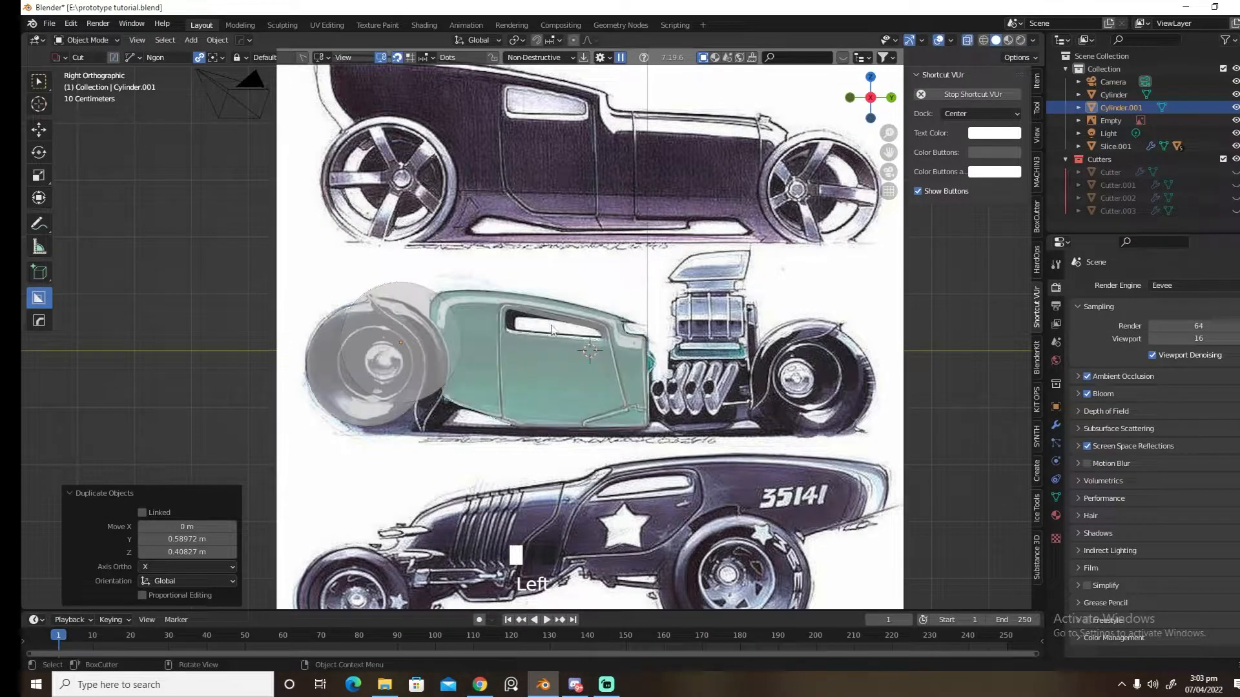
{"action": "left_click", "coordinate": [971, 39]}
Scale the original wheel cylinder to about 0.475 along X and shift it along X toward the car's outer side
{"action": "middle_click_drag", "start_coordinate": [714, 248], "coordinate": [834, 274]}
{"action": "left_click", "coordinate": [531, 461]}
{"action": "key", "text": "s"}
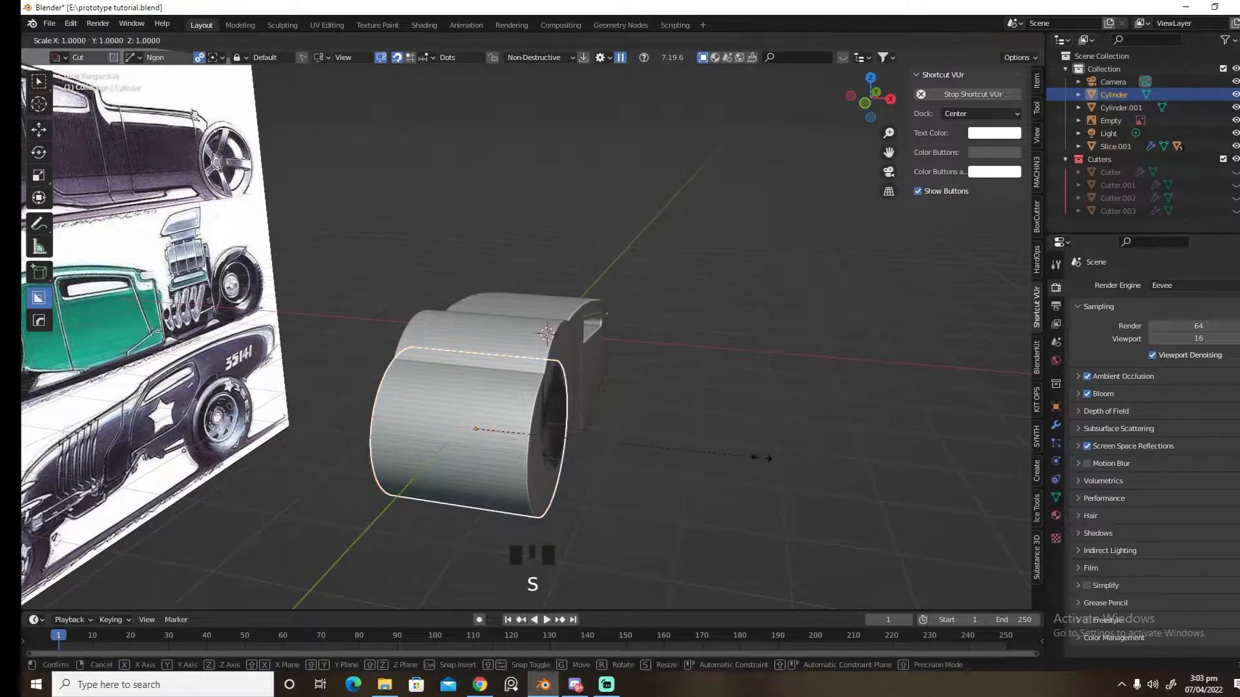
{"action": "key", "text": "x"}
{"action": "left_click", "coordinate": [610, 451]}
{"action": "key", "text": "g"}
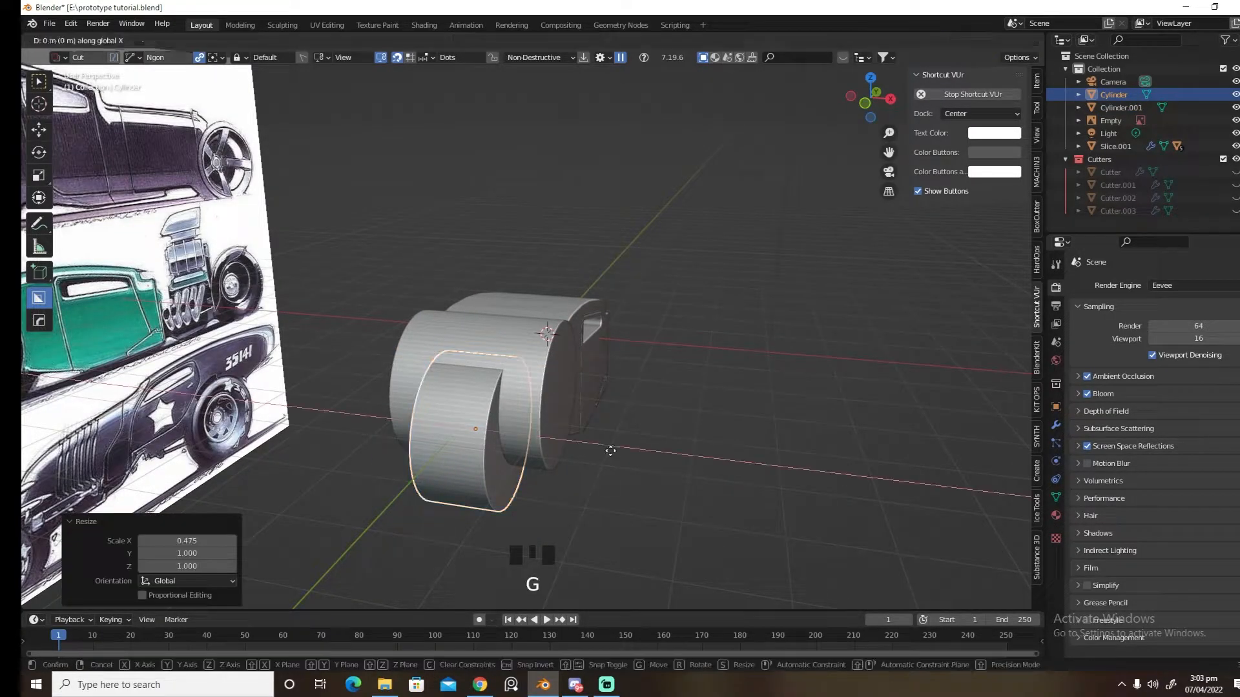
{"action": "key", "text": "x"}
{"action": "left_click", "coordinate": [637, 453]}
Move the duplicate cylinder up about 2.36 m along Z, clear of the wheel
{"action": "left_click", "coordinate": [566, 358]}
{"action": "key", "text": "g"}
{"action": "key", "text": "z"}
{"action": "left_click", "coordinate": [576, 192]}
Lower the rear wheel cylinder about 0.136 m along Z against the side reference
{"action": "middle_click_drag", "start_coordinate": [576, 193], "coordinate": [595, 377]}
{"action": "key", "text": "grave"}
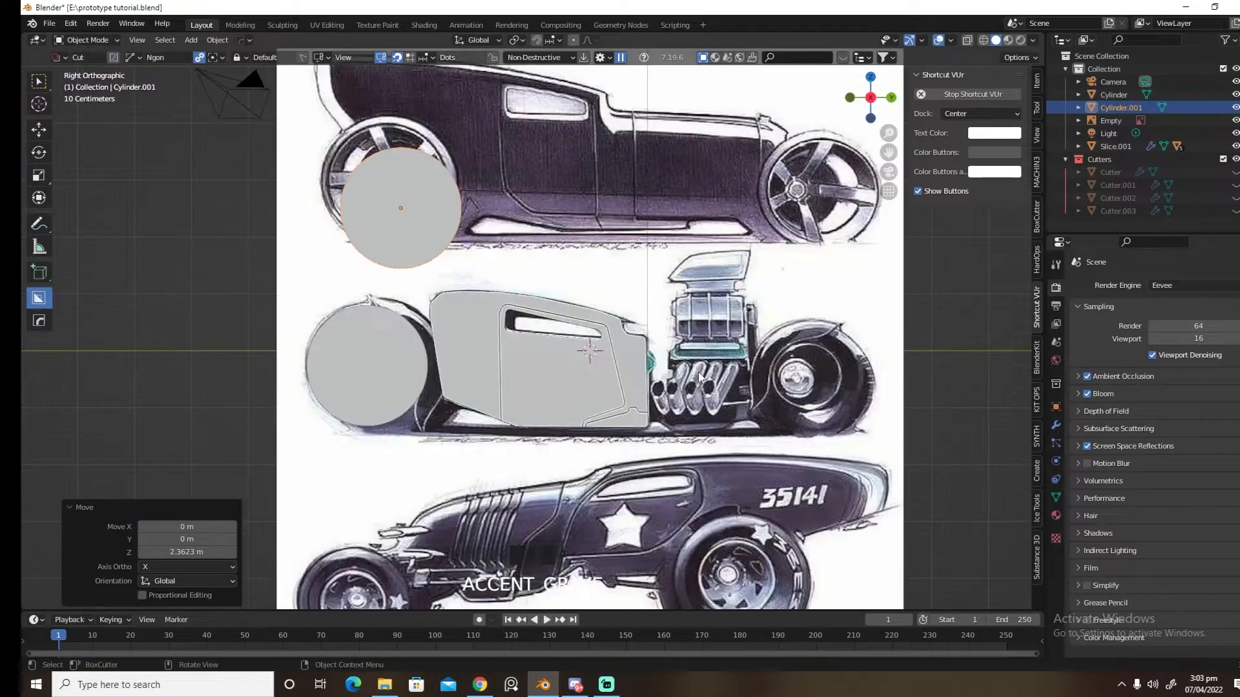
{"action": "left_click", "coordinate": [403, 365]}
{"action": "key", "text": "g"}
{"action": "key", "text": "z"}
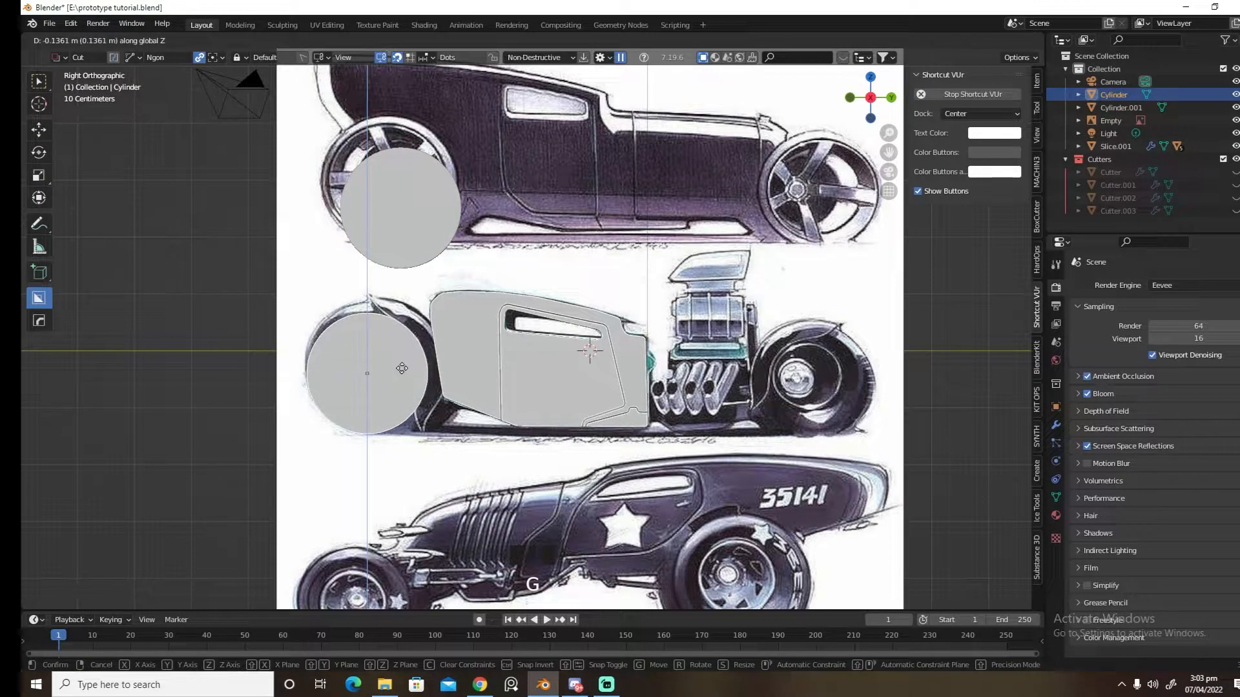
{"action": "left_click", "coordinate": [401, 368]}
Narrow the duplicate cylinder along X to the wheel's width and move it about 0.386 m in X to line up with the wheel
{"action": "middle_click_drag", "start_coordinate": [416, 246], "coordinate": [513, 268]}
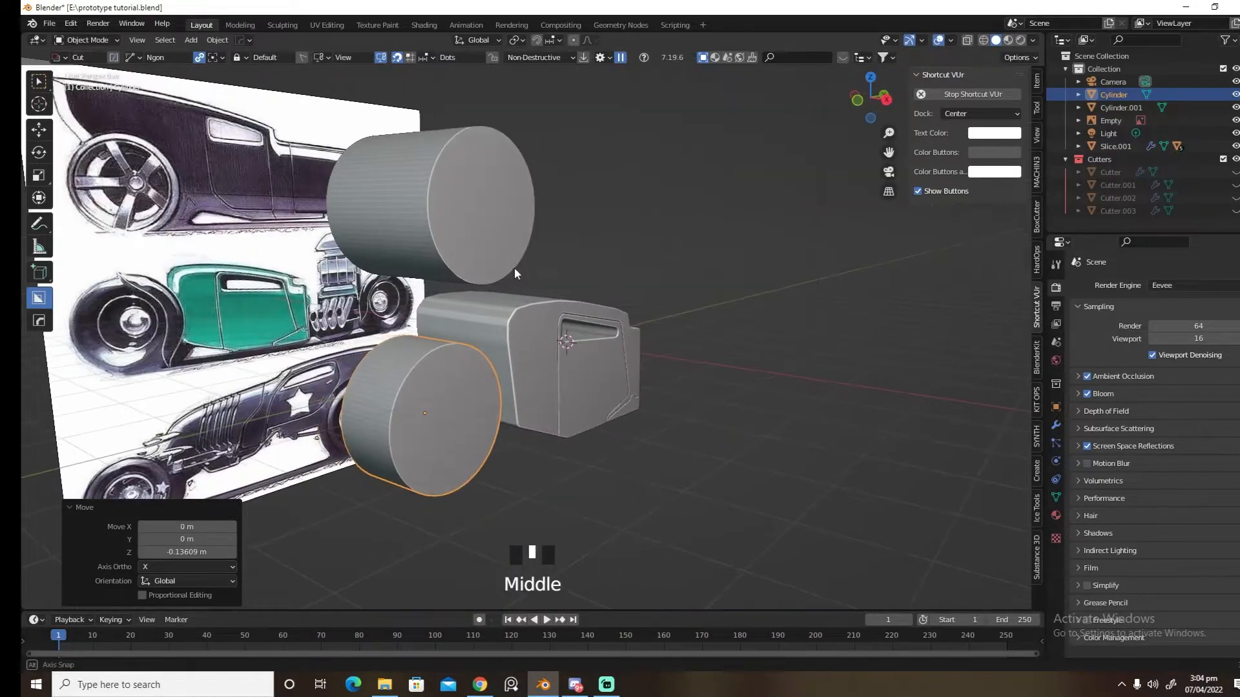
{"action": "left_click", "coordinate": [545, 330]}
{"action": "key", "text": "grave"}
{"action": "key", "text": "s"}
{"action": "key", "text": "x"}
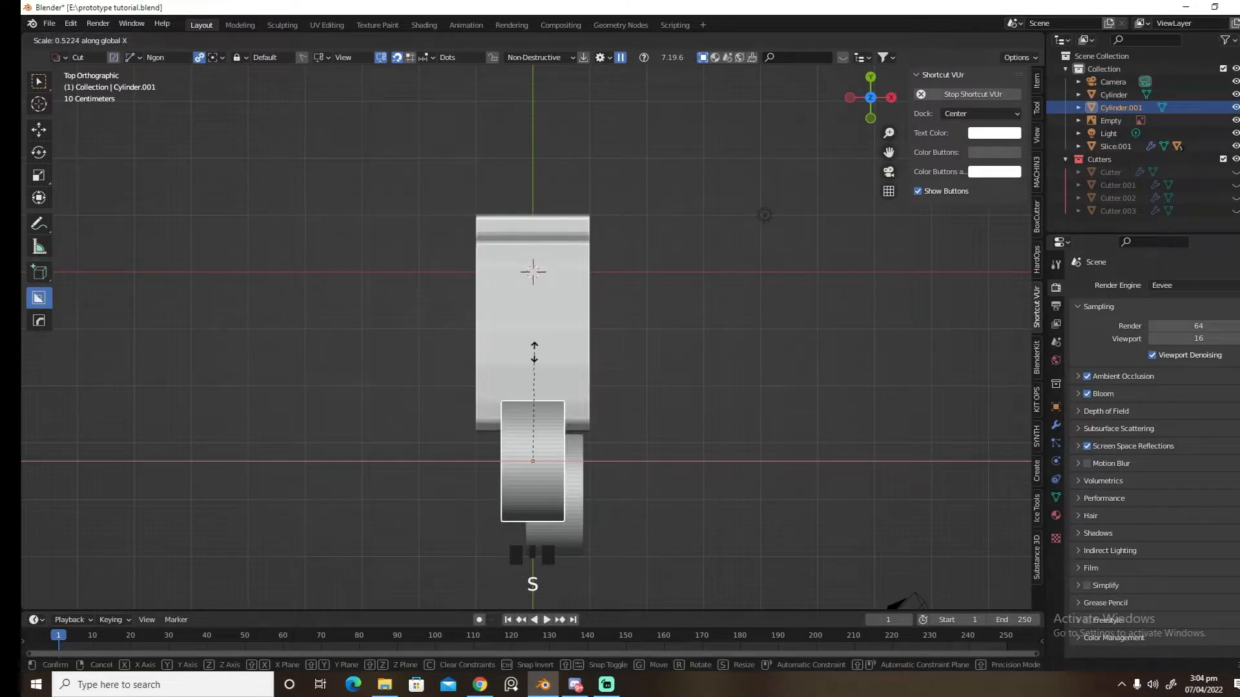
{"action": "left_click", "coordinate": [520, 389]}
{"action": "key", "text": "g"}
{"action": "key", "text": "x"}
{"action": "left_click", "coordinate": [548, 379]}
{"action": "key", "text": "s"}
{"action": "key", "text": "x"}
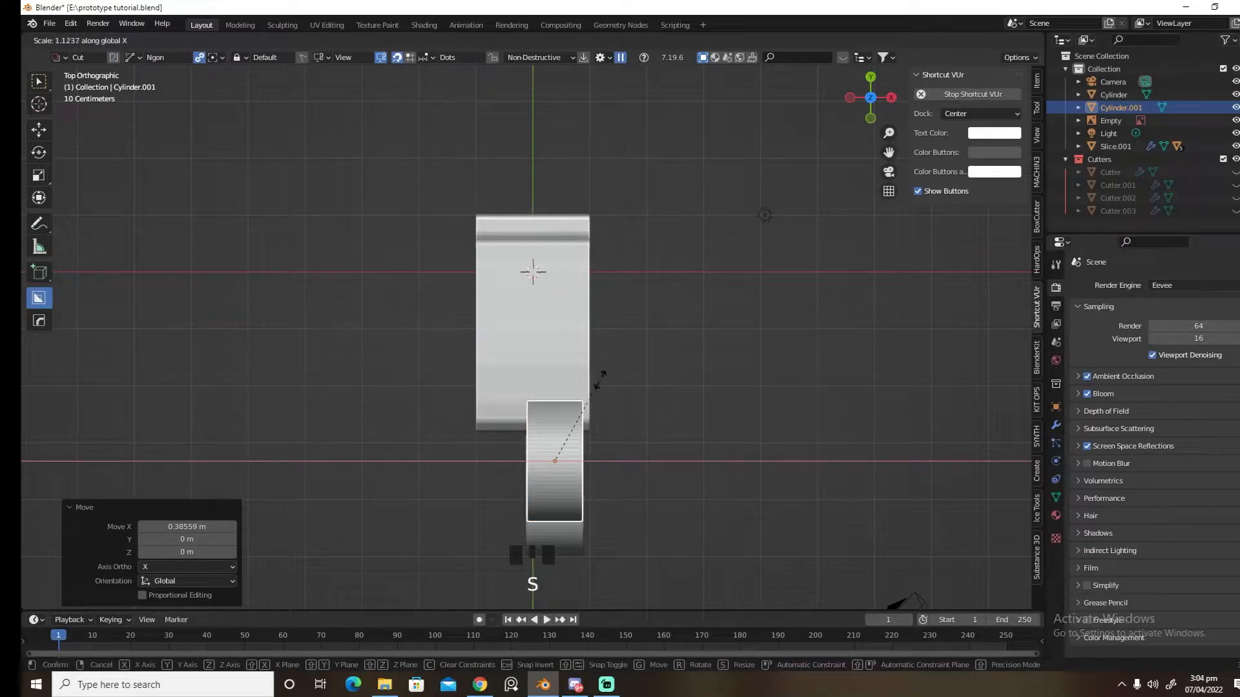
{"action": "left_click", "coordinate": [603, 387]}
Move the wheel and the duplicate cylinder each about 0.544 m outward along X
{"action": "left_click", "coordinate": [576, 554]}
{"action": "key", "text": "g"}
{"action": "key", "text": "x"}
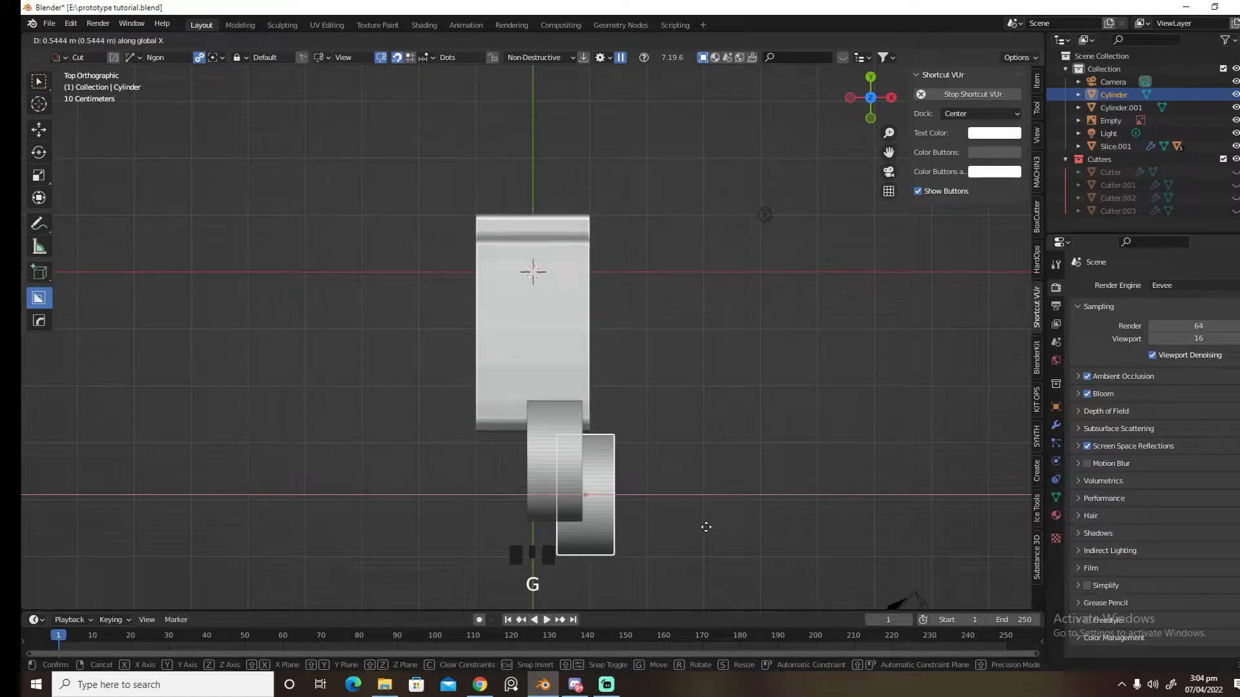
{"action": "left_click", "coordinate": [705, 527]}
{"action": "left_click", "coordinate": [575, 475]}
{"action": "key", "text": "g"}
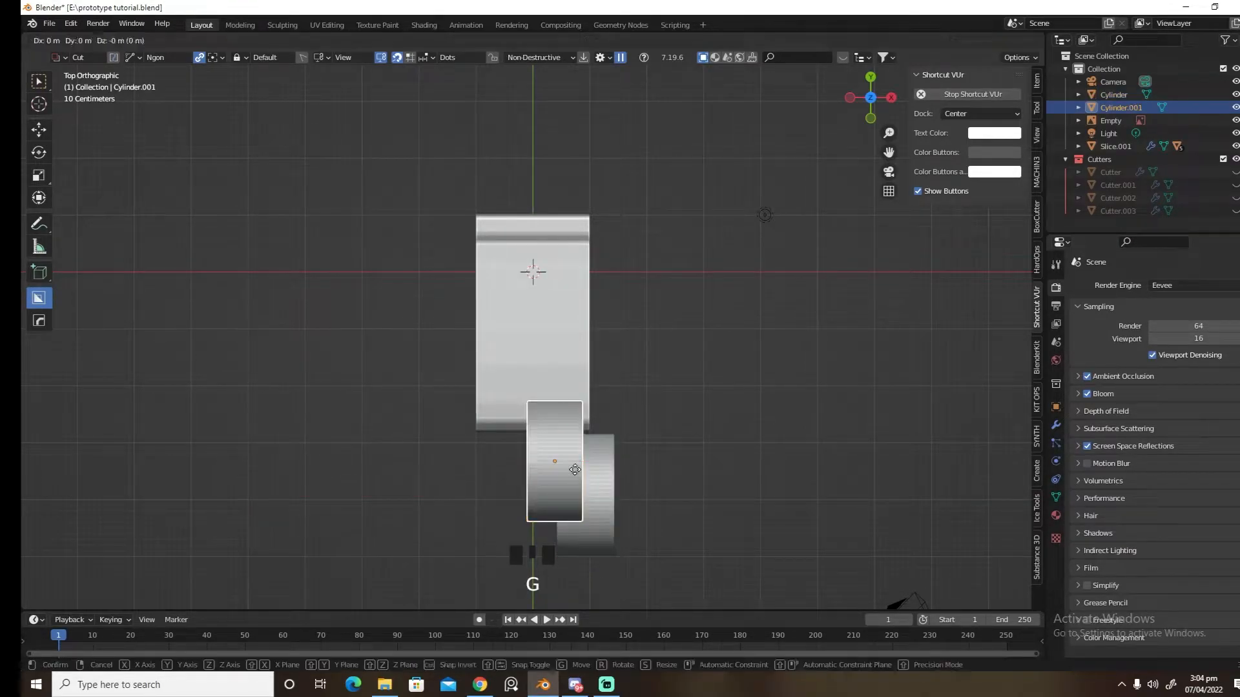
{"action": "key", "text": "x"}
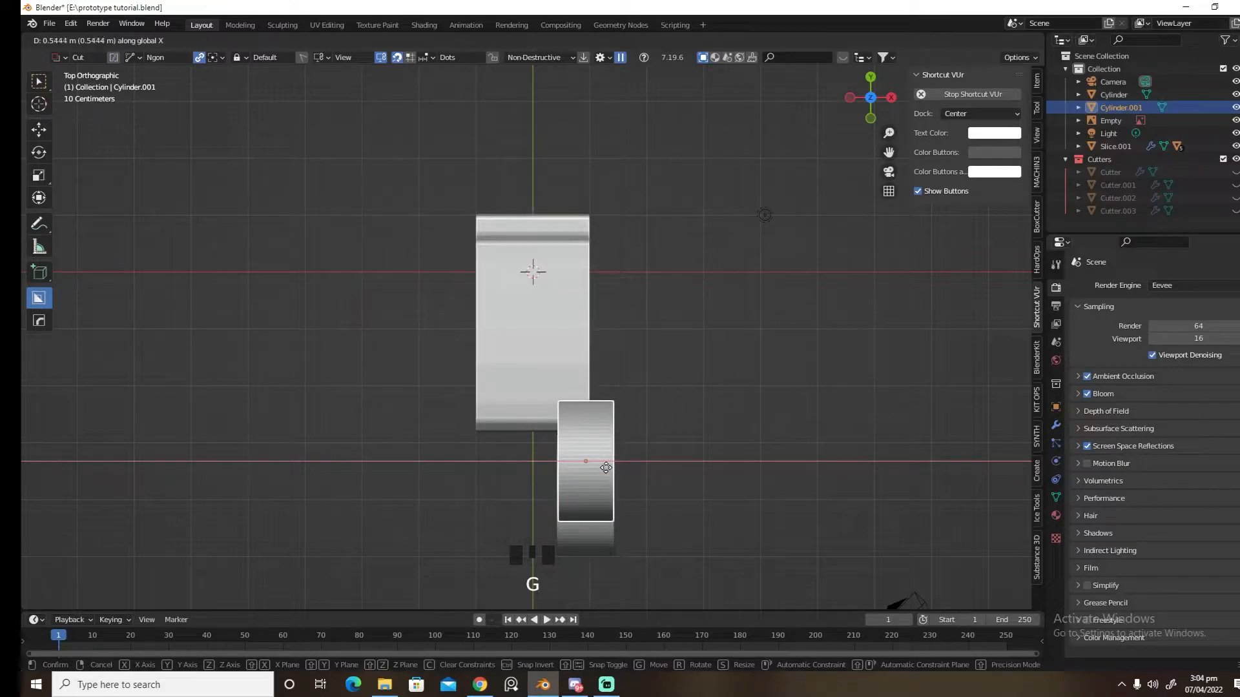
{"action": "left_click", "coordinate": [622, 475]}
Lower the duplicate cylinder about 2.65 m along Z so it overlaps the rear wheel in the right view
{"action": "middle_click_drag", "start_coordinate": [621, 475], "coordinate": [538, 411]}
{"action": "key", "text": "grave"}
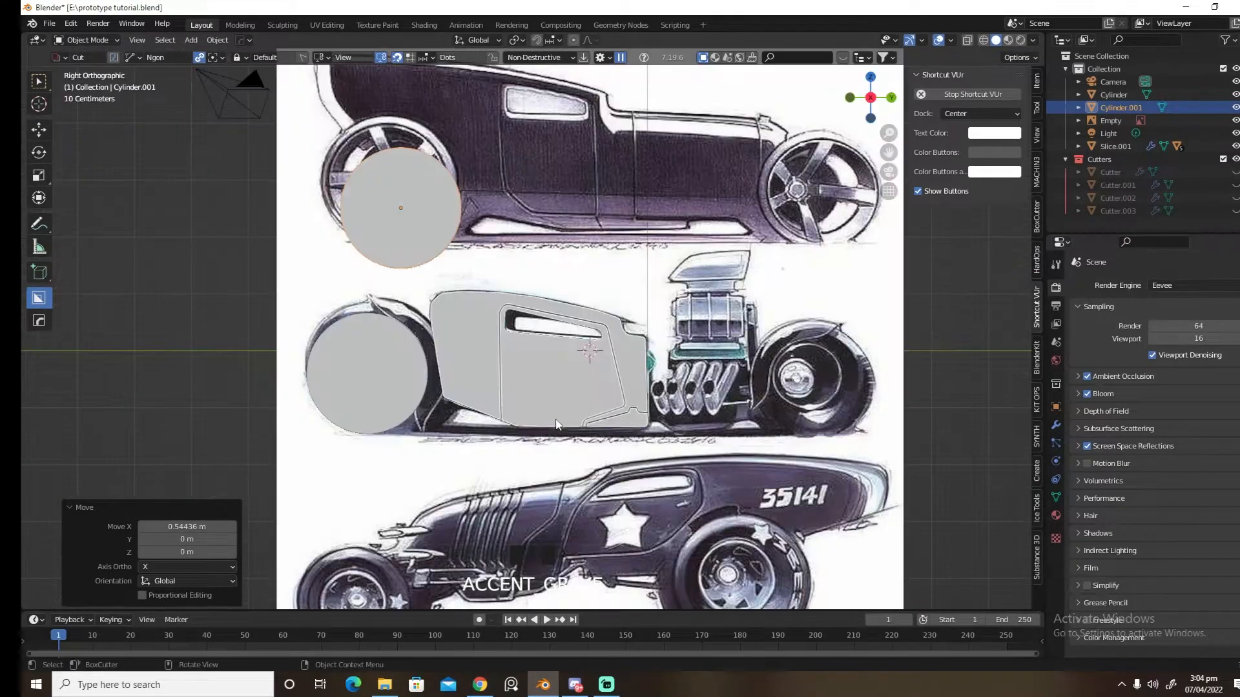
{"action": "key", "text": "g"}
{"action": "key", "text": "z"}
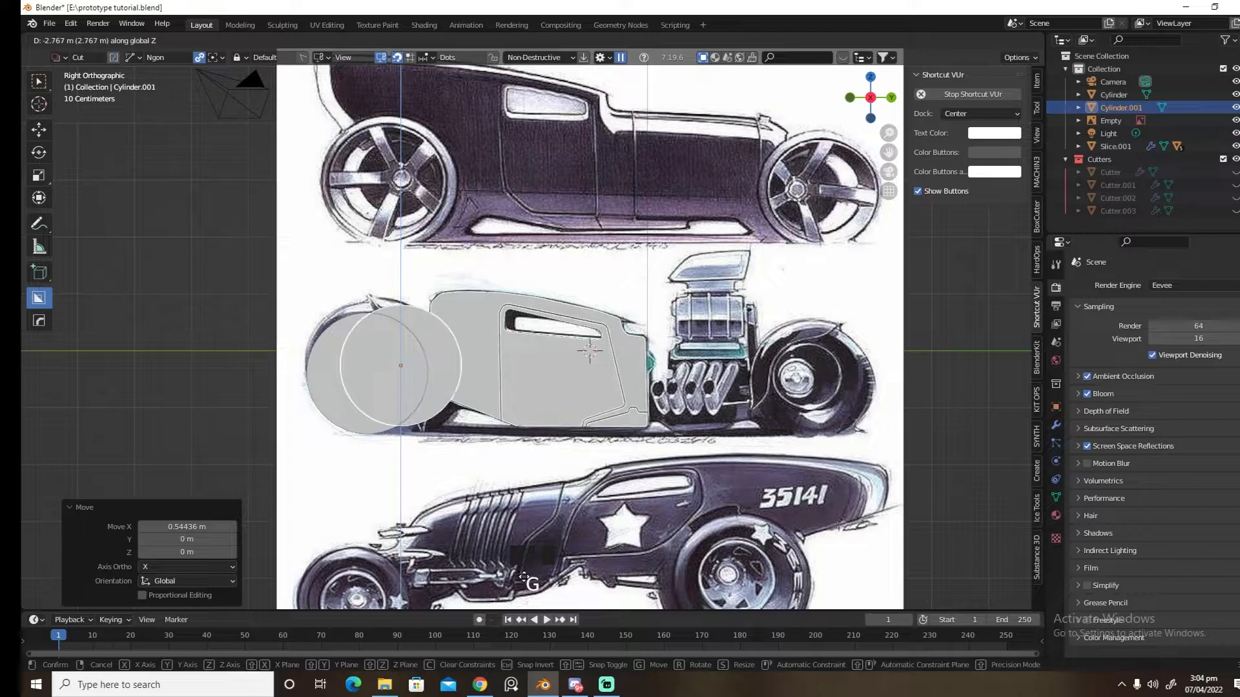
{"action": "left_click", "coordinate": [528, 566]}
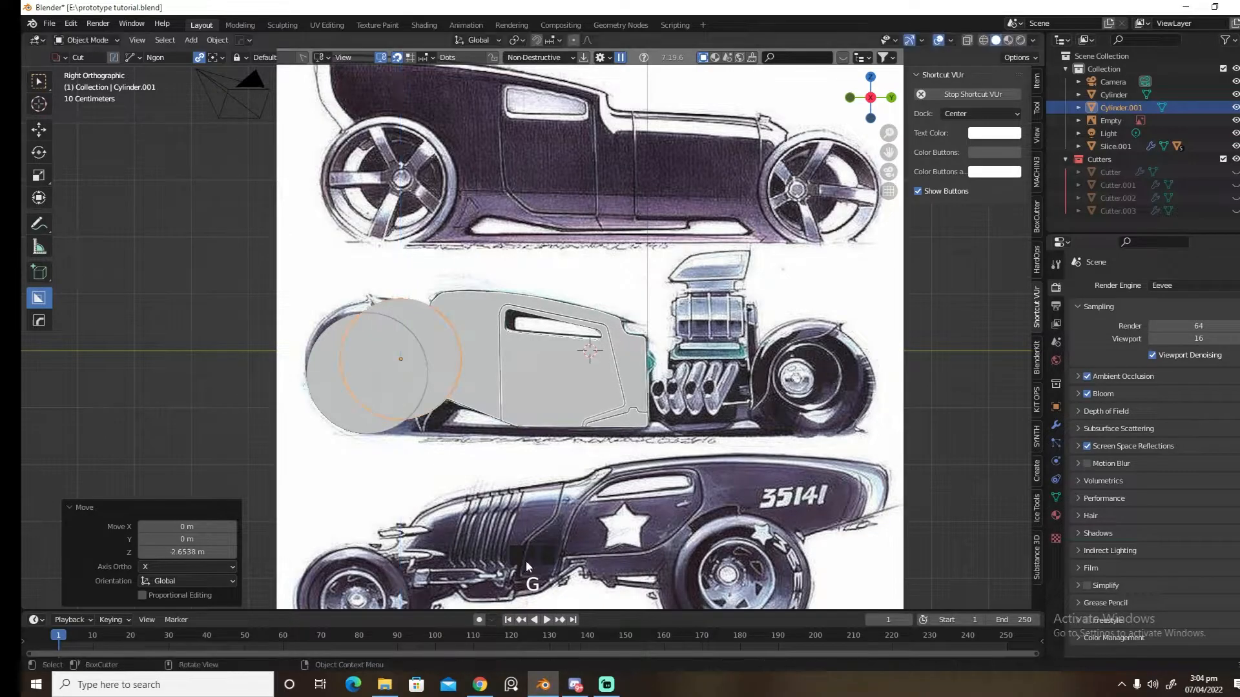
Fit the duplicate cylinder to the fender outline: scale it by 1.203, move it about -0.397 m in Y and -0.125 m in Z, and scale it by 1.048
{"action": "left_click", "coordinate": [968, 41]}
{"action": "key", "text": "s"}
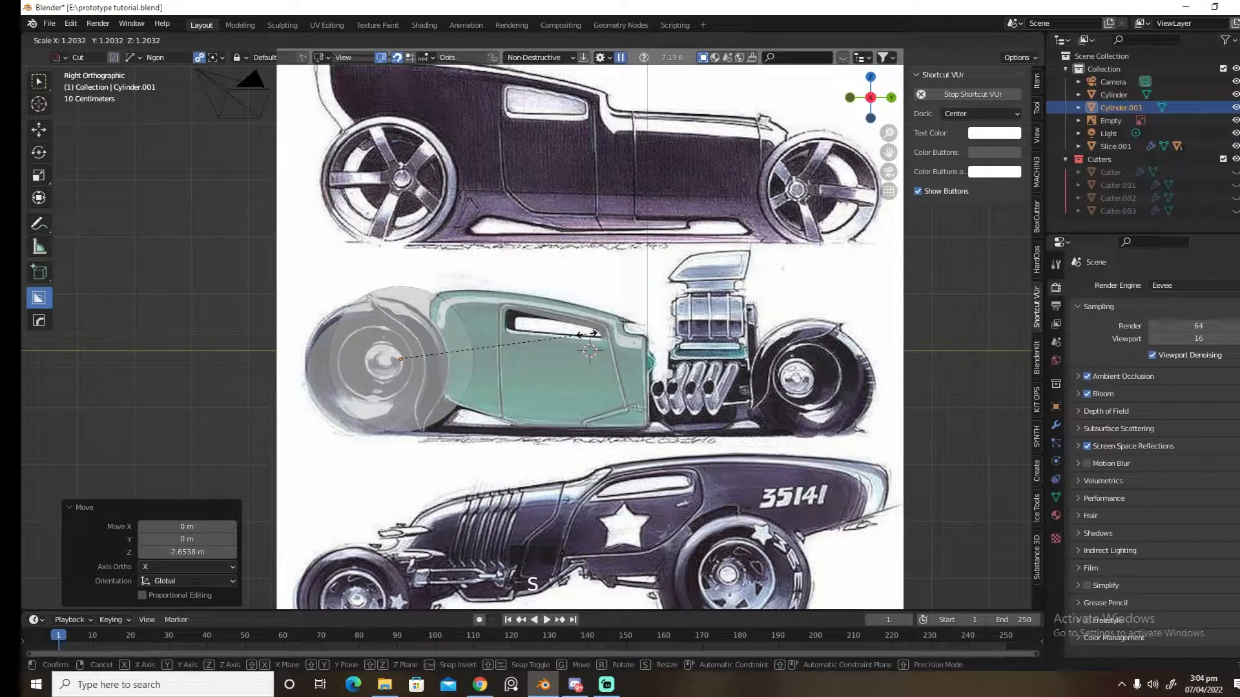
{"action": "left_click", "coordinate": [589, 334]}
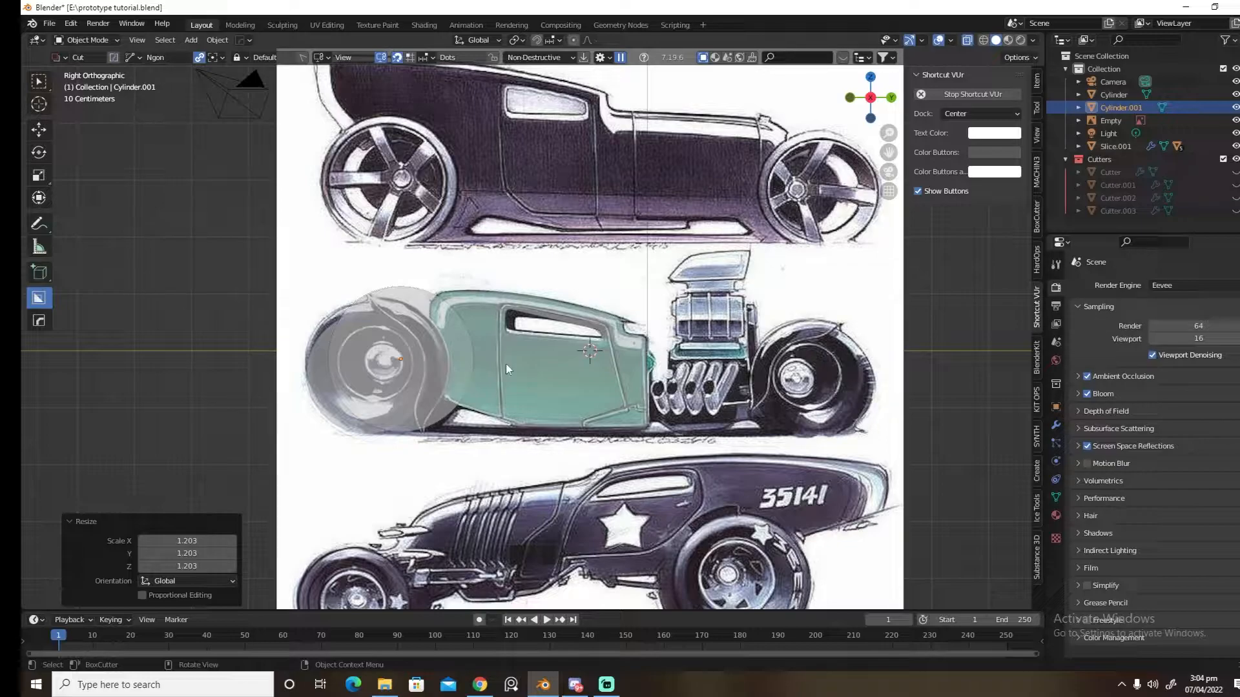
{"action": "key", "text": "g"}
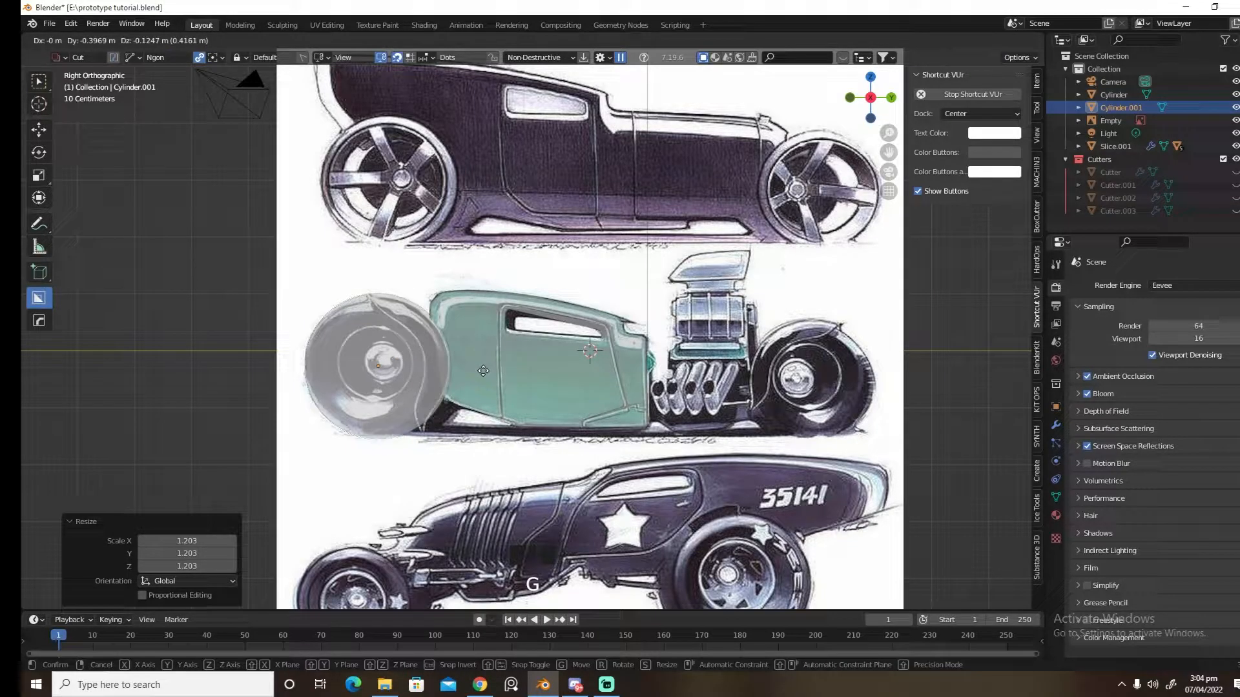
{"action": "left_click", "coordinate": [483, 371]}
{"action": "key", "text": "s"}
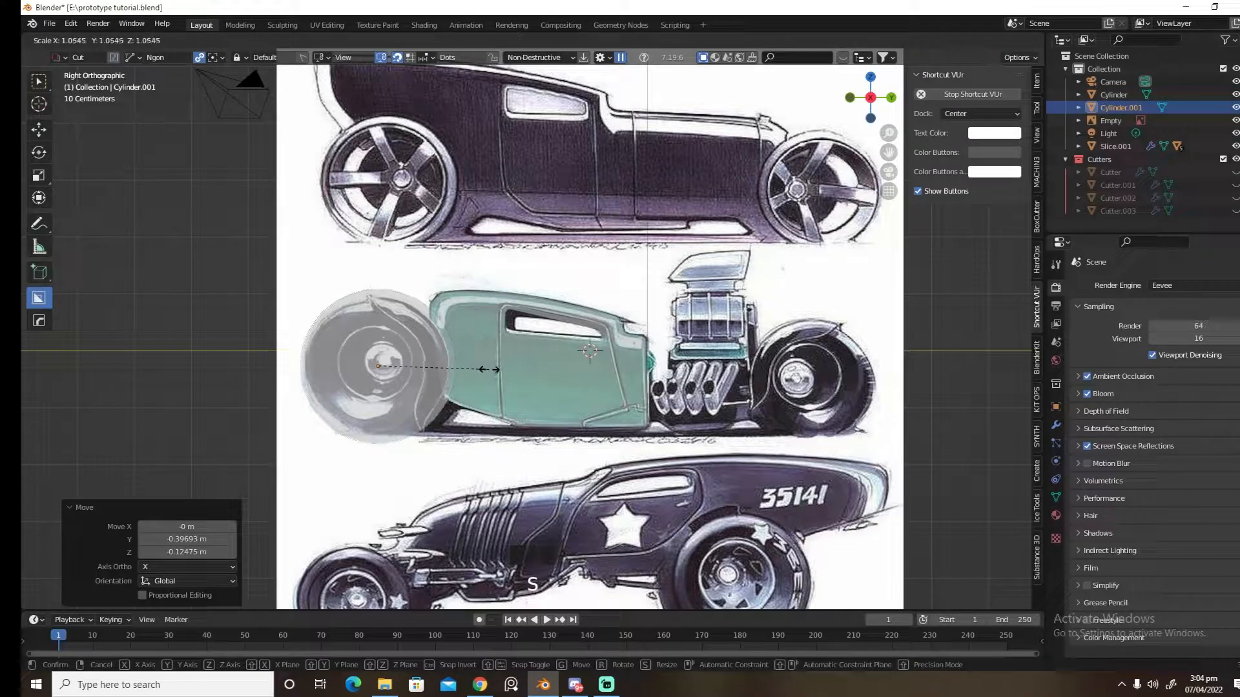
{"action": "left_click", "coordinate": [489, 369]}
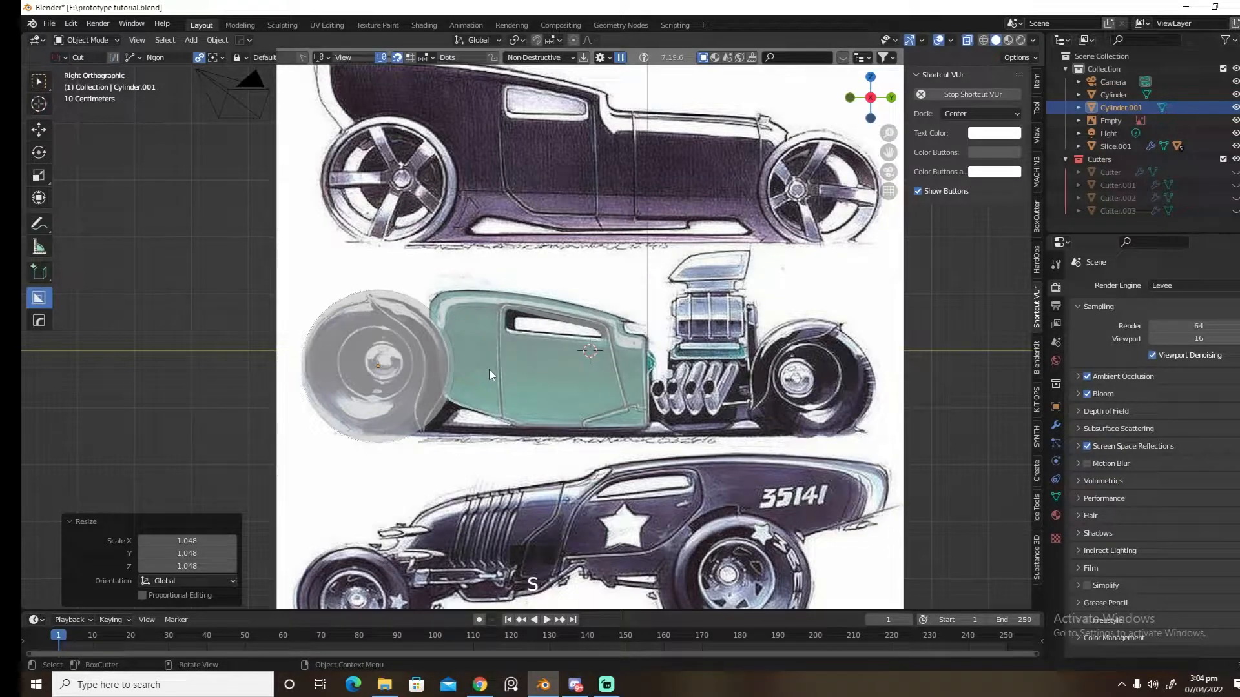
Cut the duplicate cylinder with a BoxCutter Ngon along the fender's inner edge, removing the part over the wheel to leave a curved rear fender
{"action": "left_click", "coordinate": [364, 292], "text": "ctrl"}
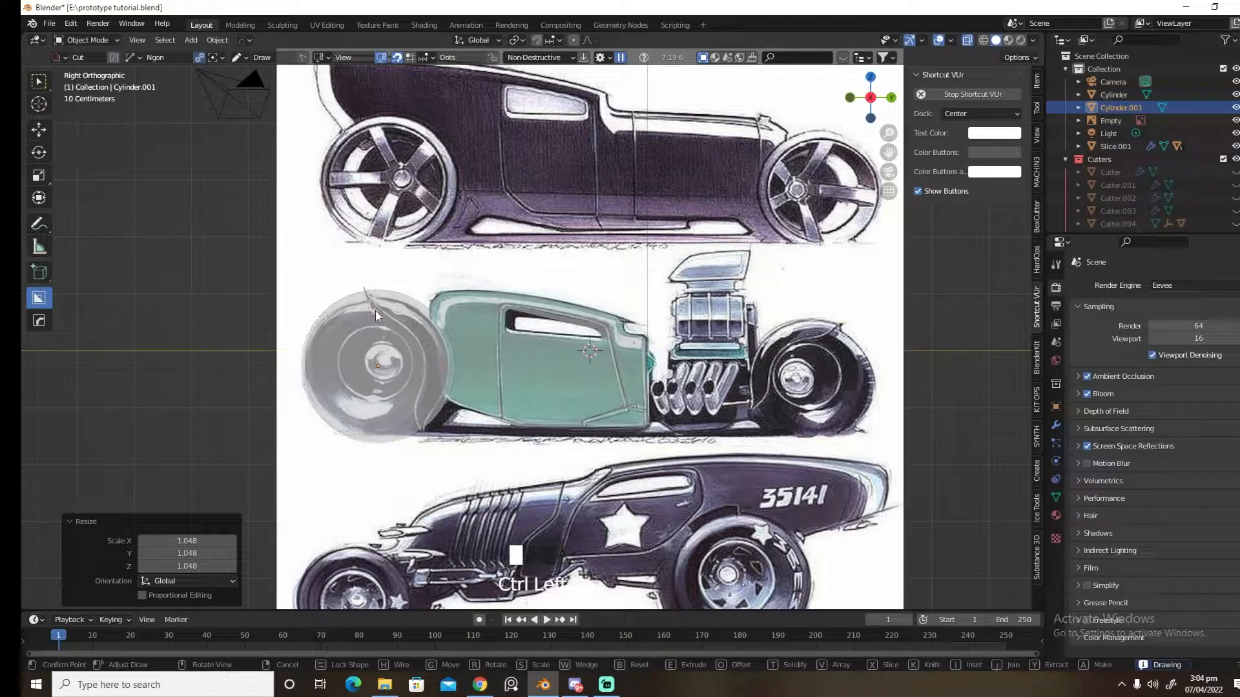
{"action": "left_click", "coordinate": [377, 310]}
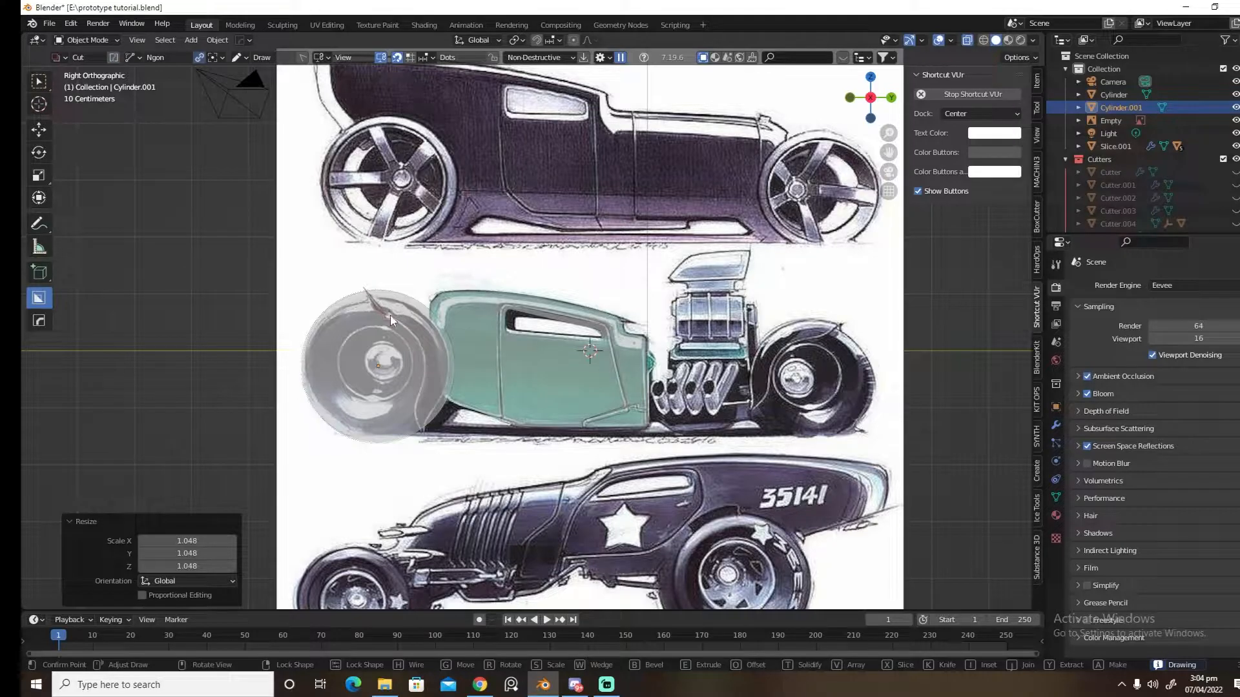
{"action": "left_click", "coordinate": [425, 357]}
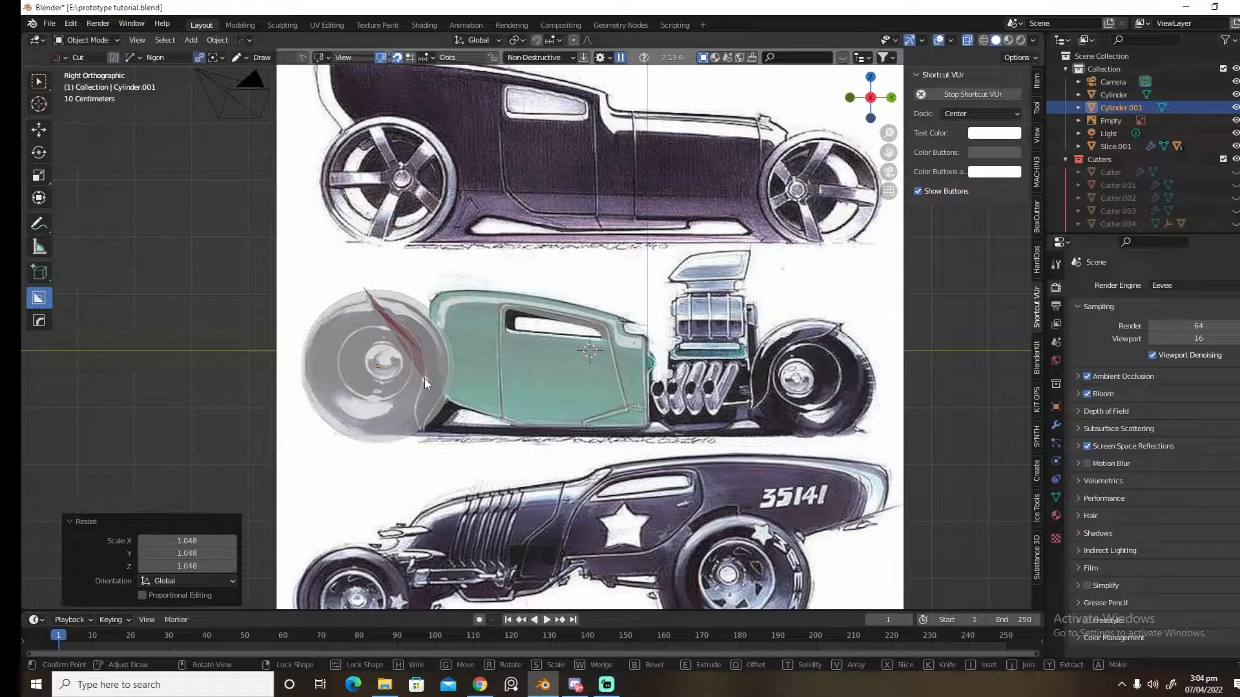
{"action": "left_click", "coordinate": [425, 442]}
{"action": "left_click", "coordinate": [274, 474]}
{"action": "left_click", "coordinate": [224, 264]}
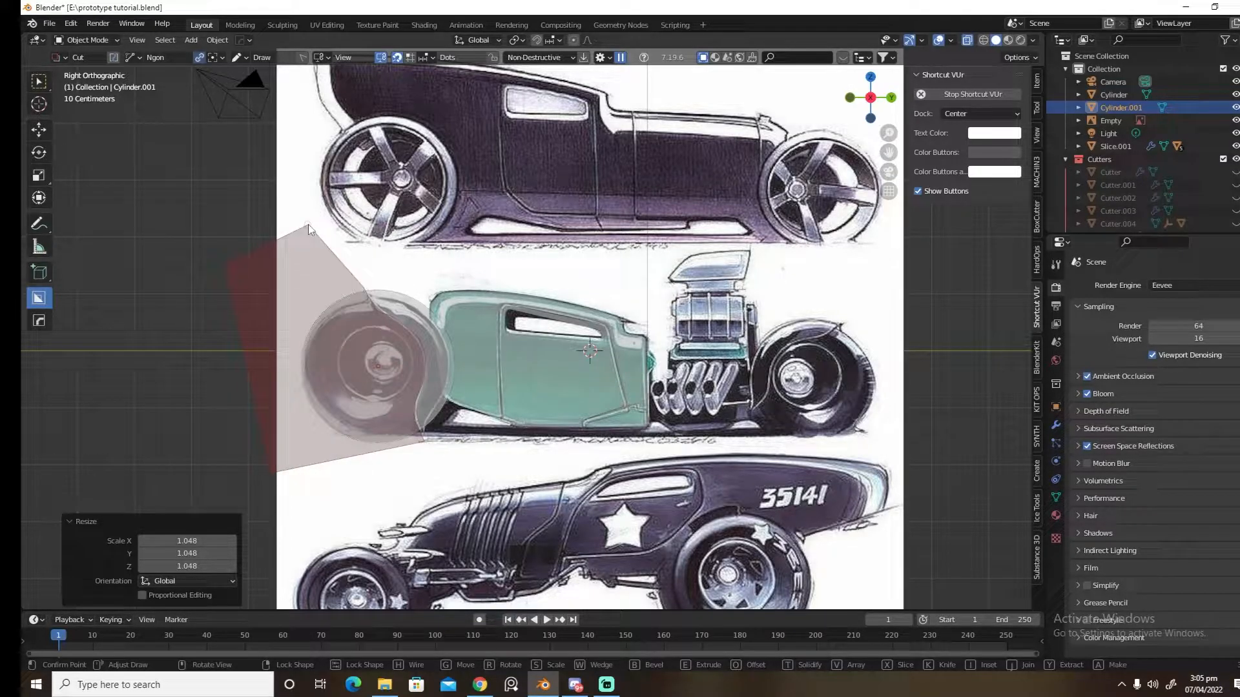
{"action": "key", "text": "b"}
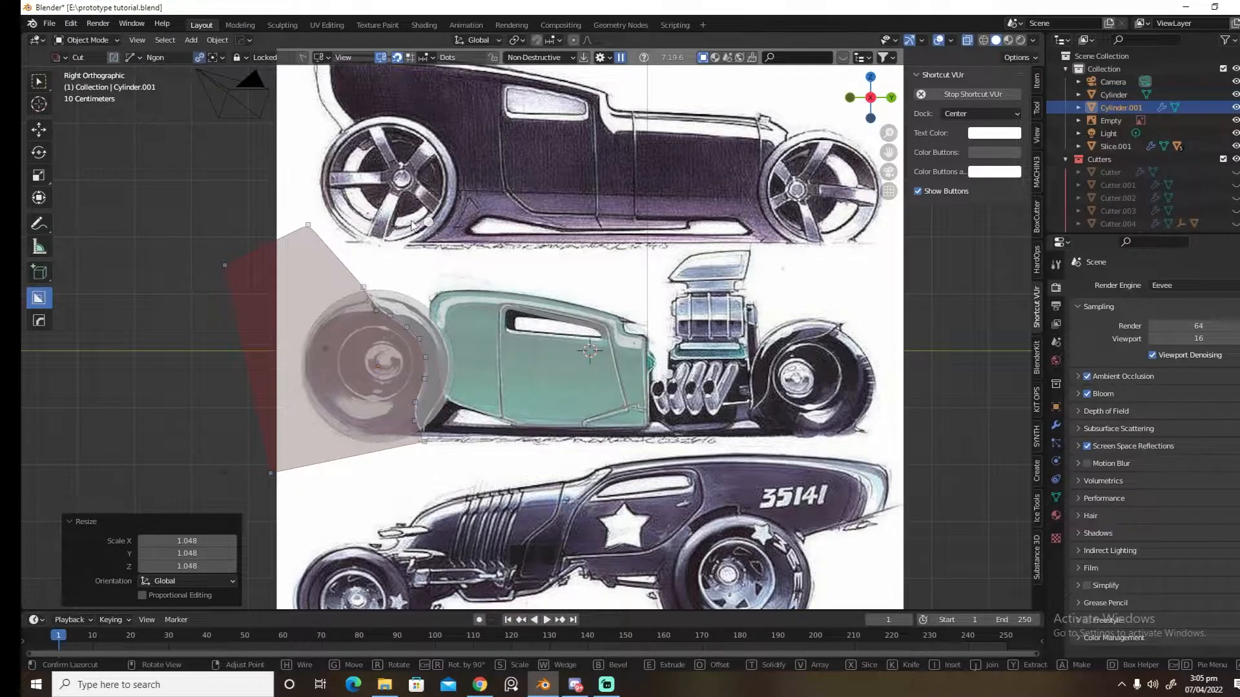
{"action": "left_click", "coordinate": [411, 225]}
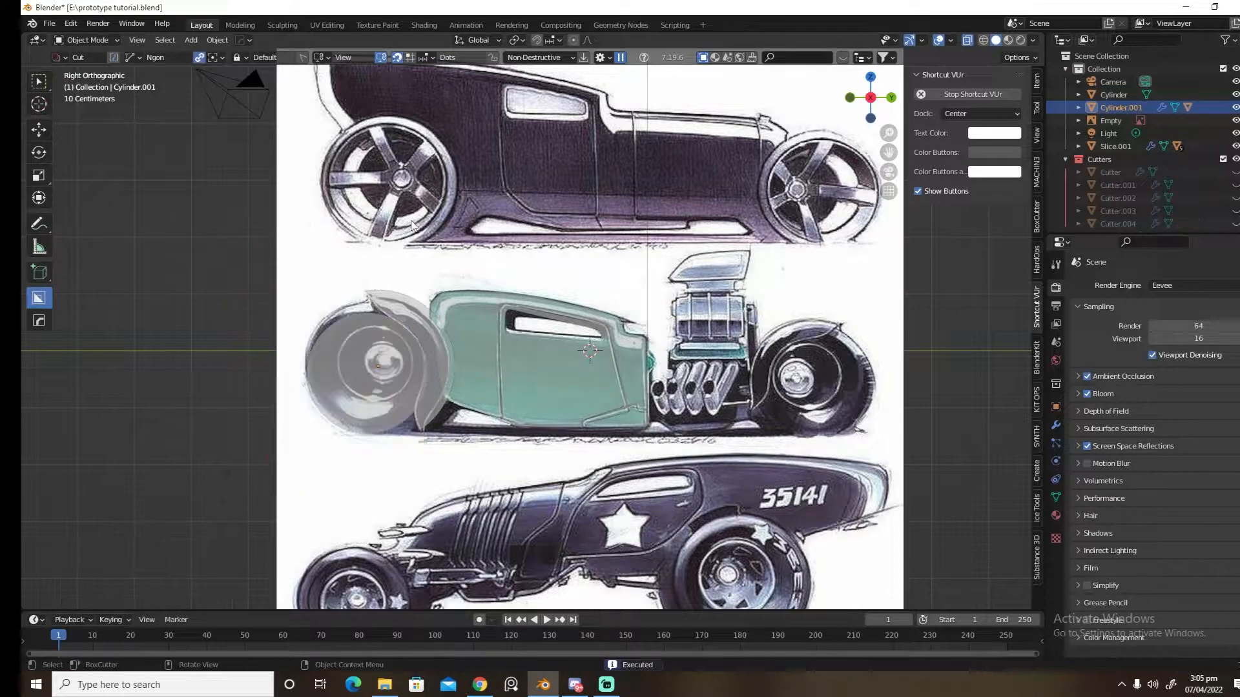
Mirror the rear wheel across X to the car's other side, using the body as the mirror object
{"action": "left_click", "coordinate": [968, 40]}
{"action": "middle_click_drag", "start_coordinate": [581, 290], "coordinate": [675, 347]}
{"action": "left_click", "coordinate": [579, 467]}
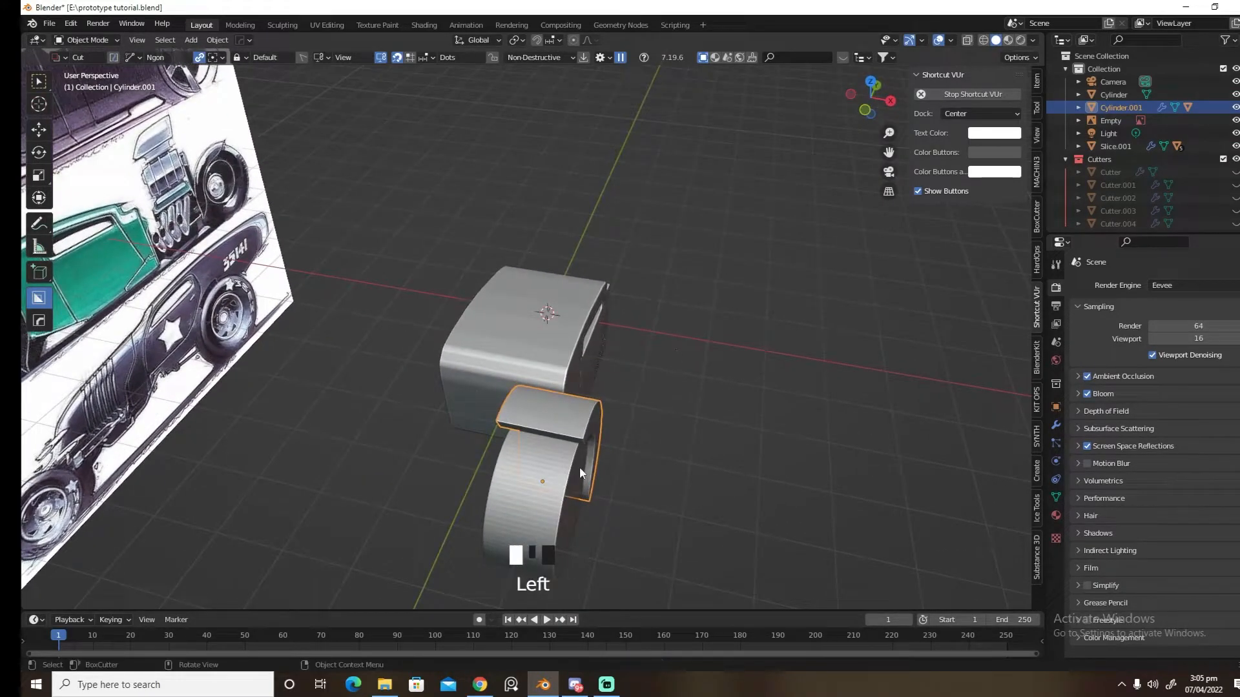
{"action": "left_click", "coordinate": [563, 352], "text": "shift"}
{"action": "key", "text": "alt+x"}
{"action": "left_click", "coordinate": [628, 372]}
Mirror the rear fender across X, using the body as the mirror object
{"action": "left_click", "coordinate": [585, 405]}
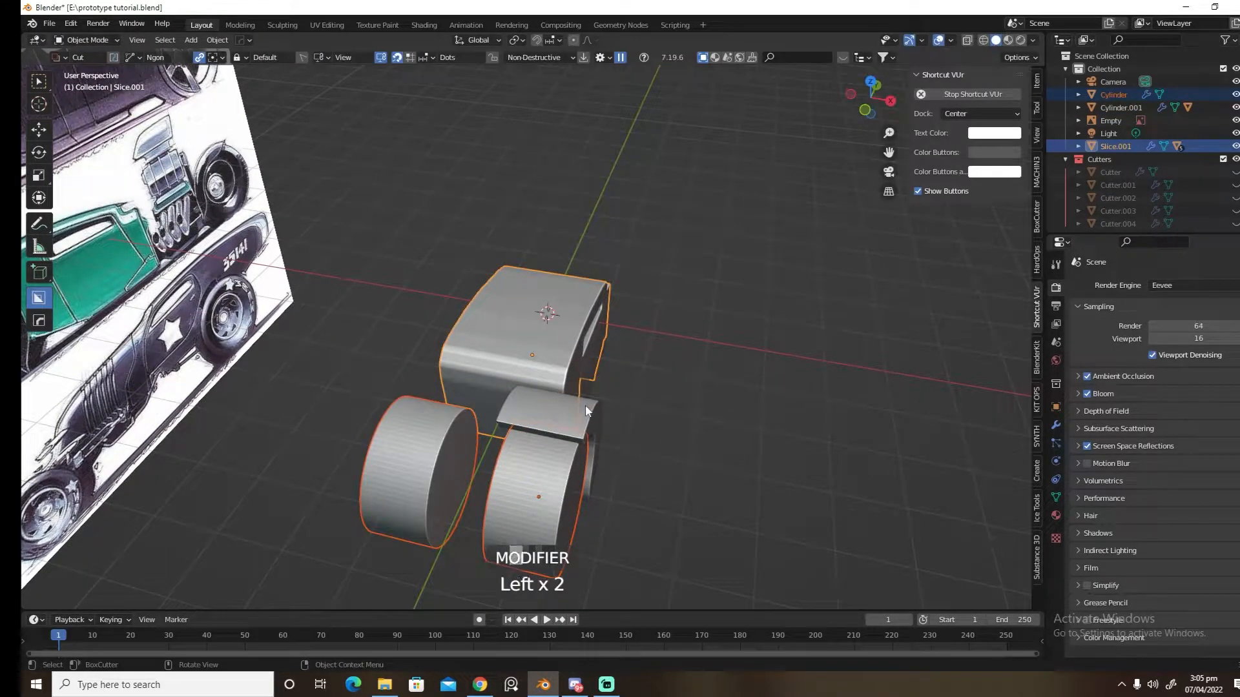
{"action": "left_click", "coordinate": [567, 344], "text": "shift"}
{"action": "key", "text": "alt+x"}
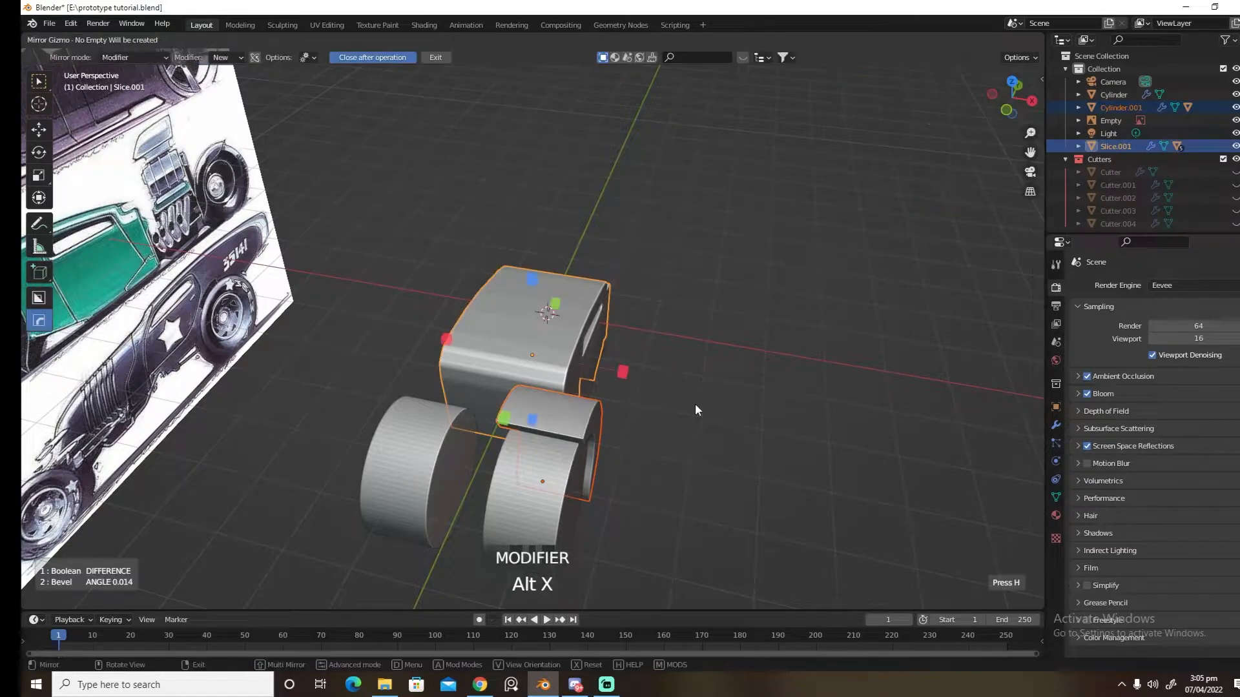
{"action": "left_click", "coordinate": [624, 373]}
Add a 2 m mesh cube in the right view and scale it to about 0.259 along Z
{"action": "middle_click_drag", "start_coordinate": [656, 402], "coordinate": [533, 410]}
{"action": "key", "text": "grave"}
{"action": "key", "text": "shift+a"}
{"action": "mouse_move", "coordinate": [613, 399]}
{"action": "left_click", "coordinate": [684, 107]}
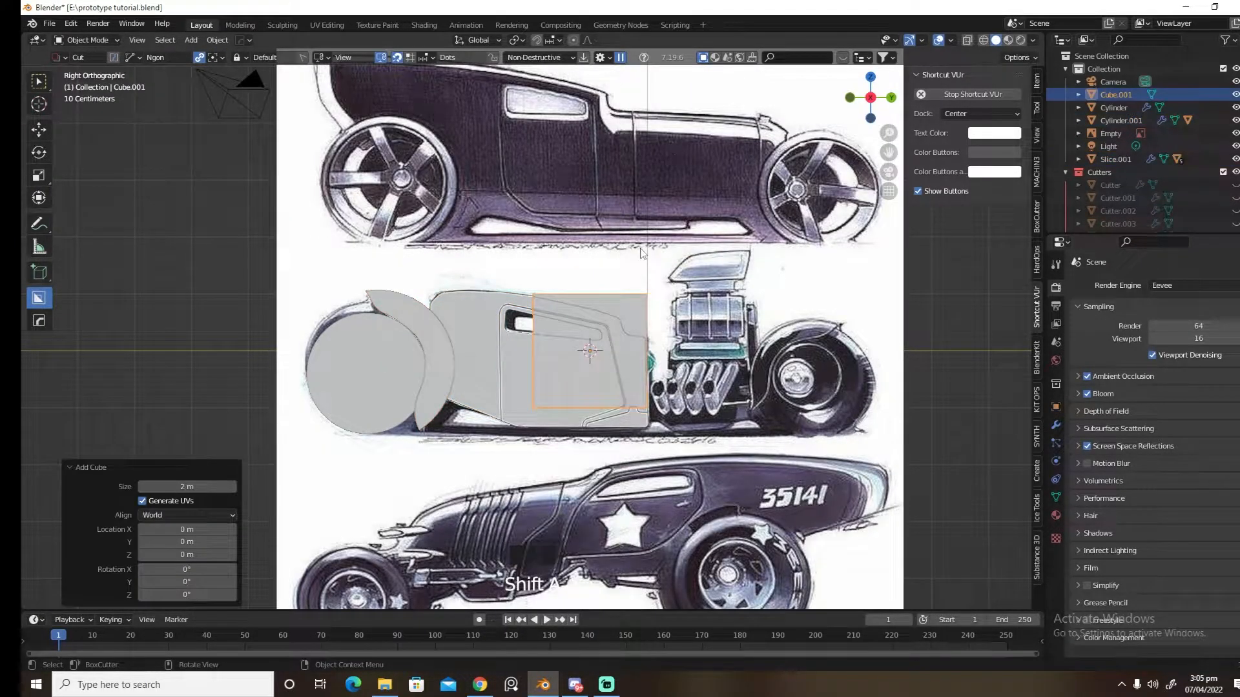
{"action": "key", "text": "s"}
{"action": "key", "text": "z"}
{"action": "left_click", "coordinate": [598, 330]}
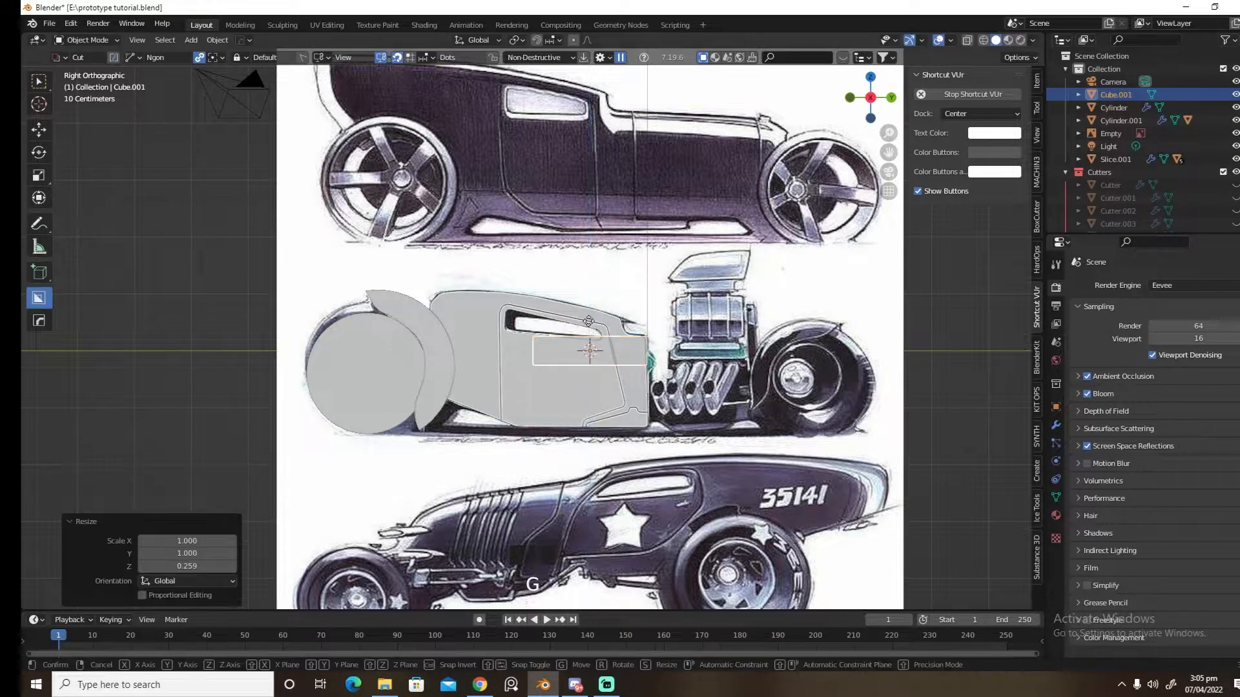
Move the flattened cube about 2.007 m in Y and -1.089 m in Z, in front of the body beneath the engine
{"action": "key", "text": "g"}
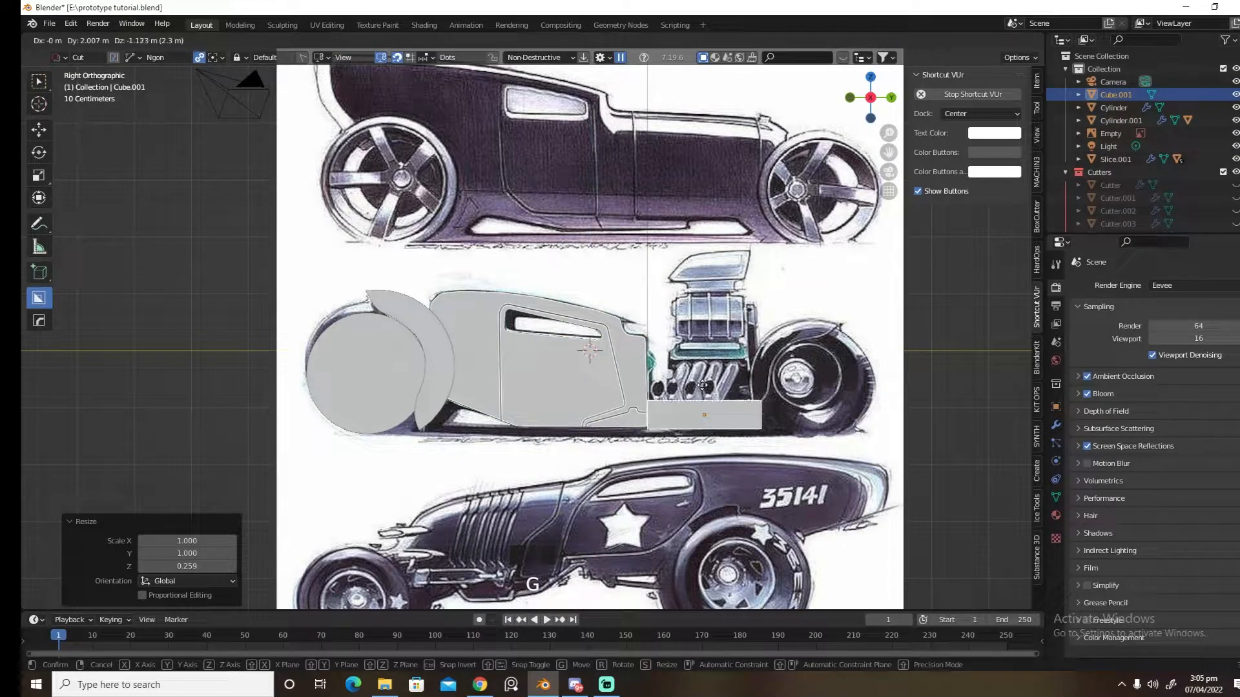
{"action": "left_click", "coordinate": [703, 385]}
{"action": "middle_click_drag", "start_coordinate": [703, 387], "coordinate": [670, 417]}
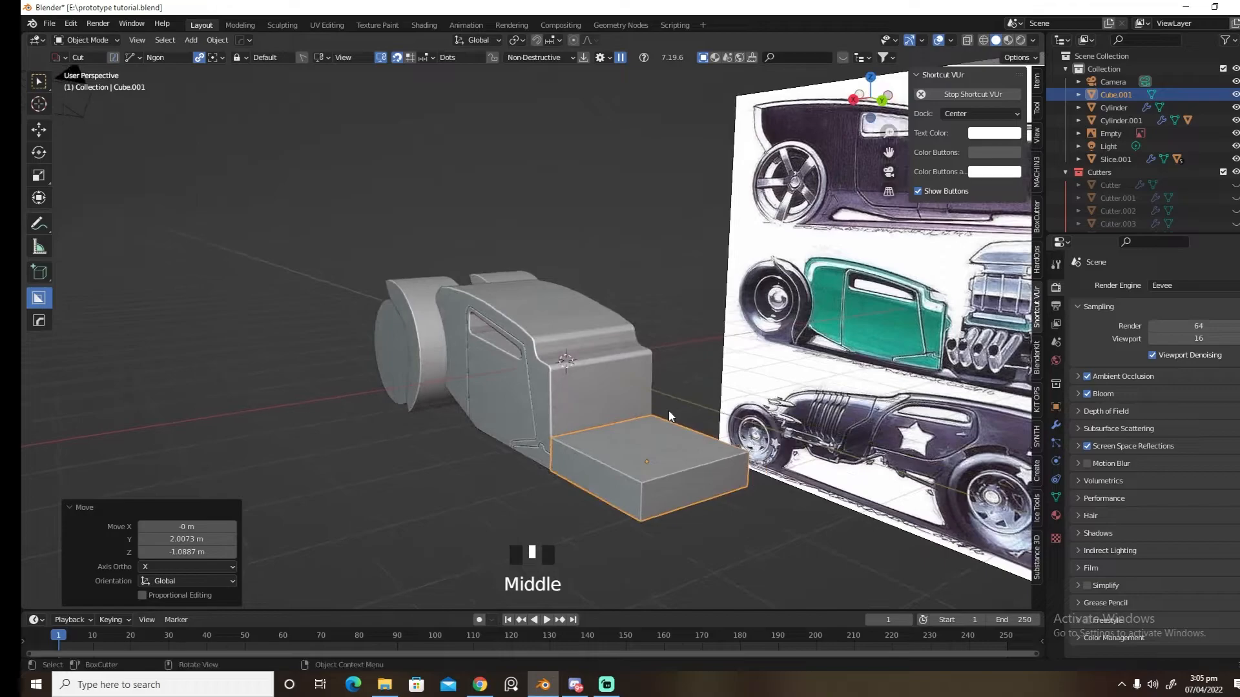
{"action": "key", "text": "grave"}
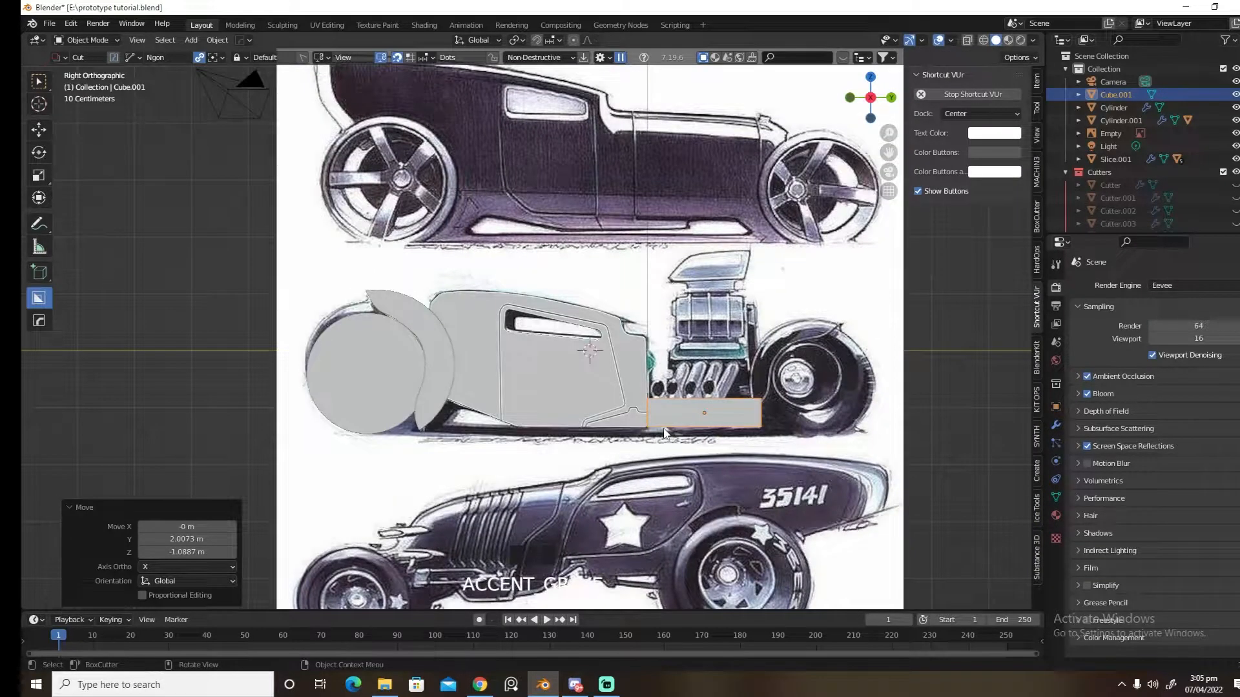
Add a mesh cylinder and rotate it 90° about Y so its round face shows in the side view
{"action": "middle_click_drag", "start_coordinate": [620, 436], "coordinate": [521, 393]}
{"action": "key", "text": "shift+a"}
{"action": "mouse_move", "coordinate": [586, 392]}
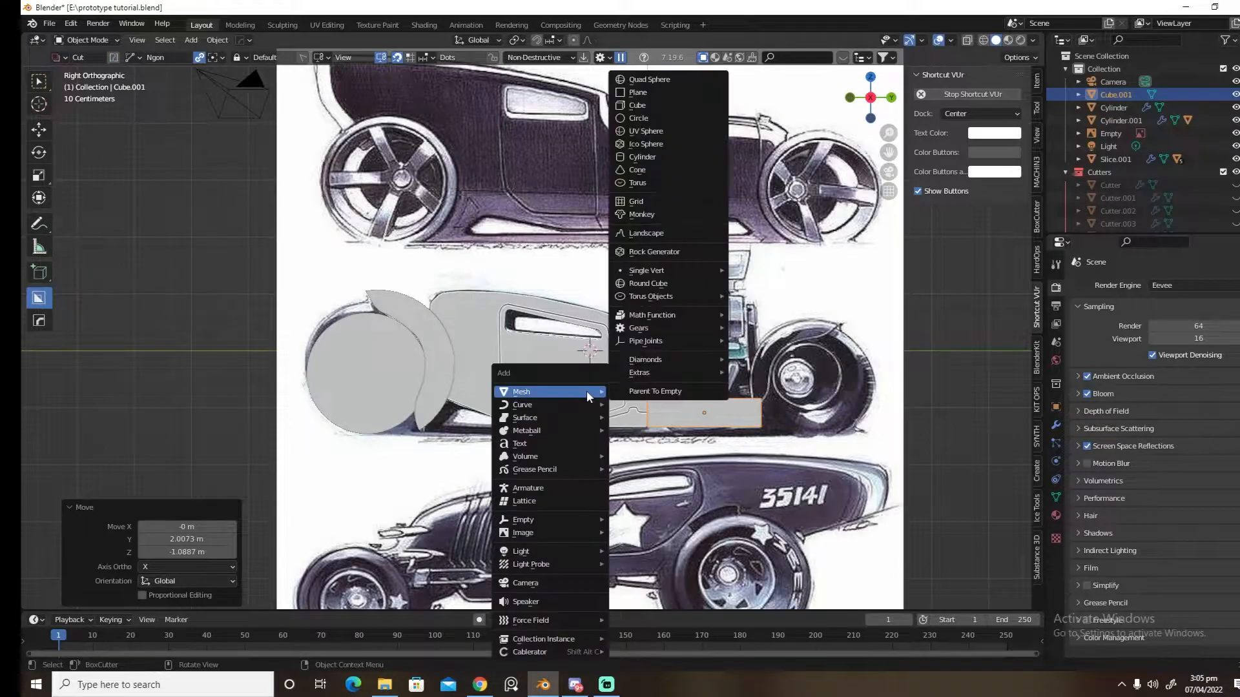
{"action": "left_click", "coordinate": [673, 157]}
{"action": "key", "text": "r"}
{"action": "key", "text": "y"}
{"action": "key", "text": "9"}
{"action": "key", "text": "0"}
{"action": "key", "text": "Return"}
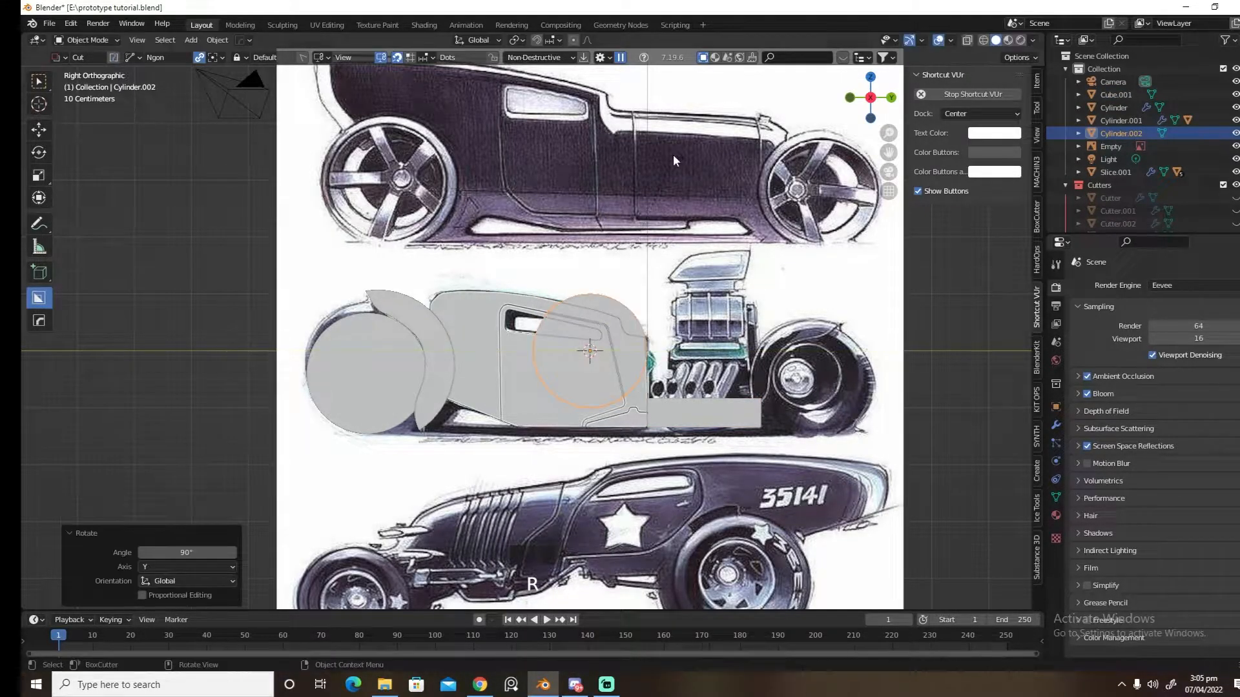
Move the cylinder about 4.071 m in Y and -0.669 m in Z, over the front wheel of the green car
{"action": "key", "text": "g"}
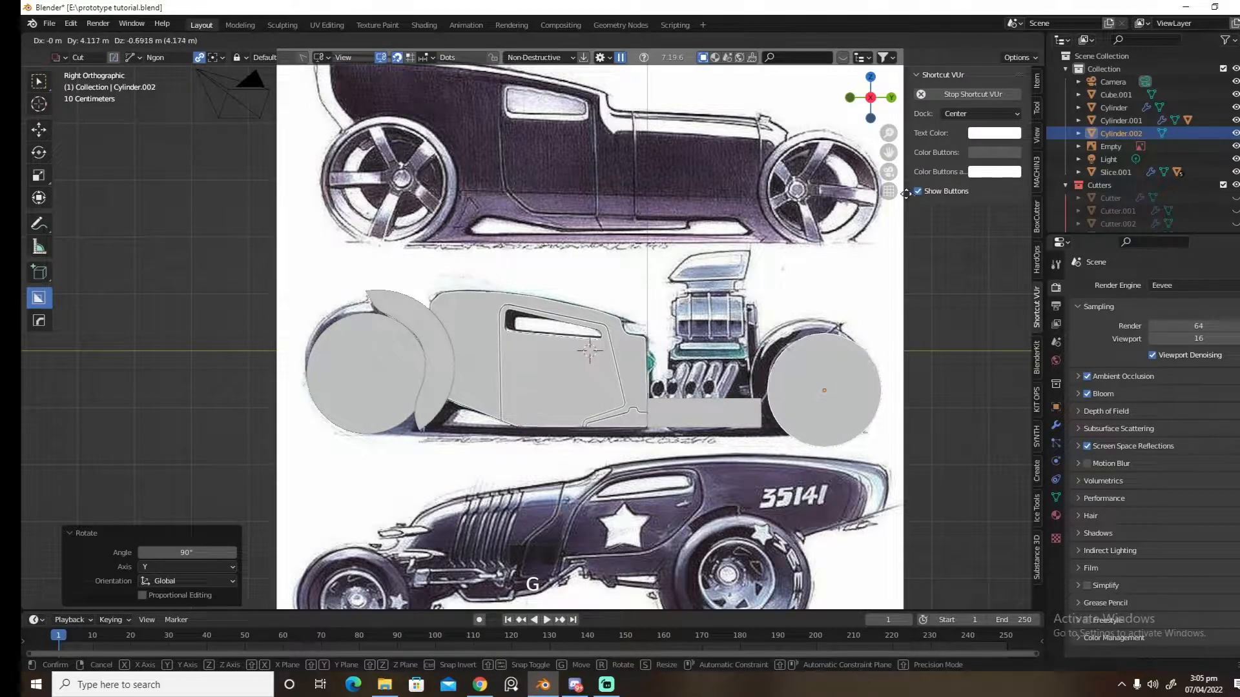
{"action": "left_click", "coordinate": [905, 193]}
{"action": "middle_click_drag", "start_coordinate": [905, 250], "coordinate": [798, 393]}
{"action": "key", "text": "grave"}
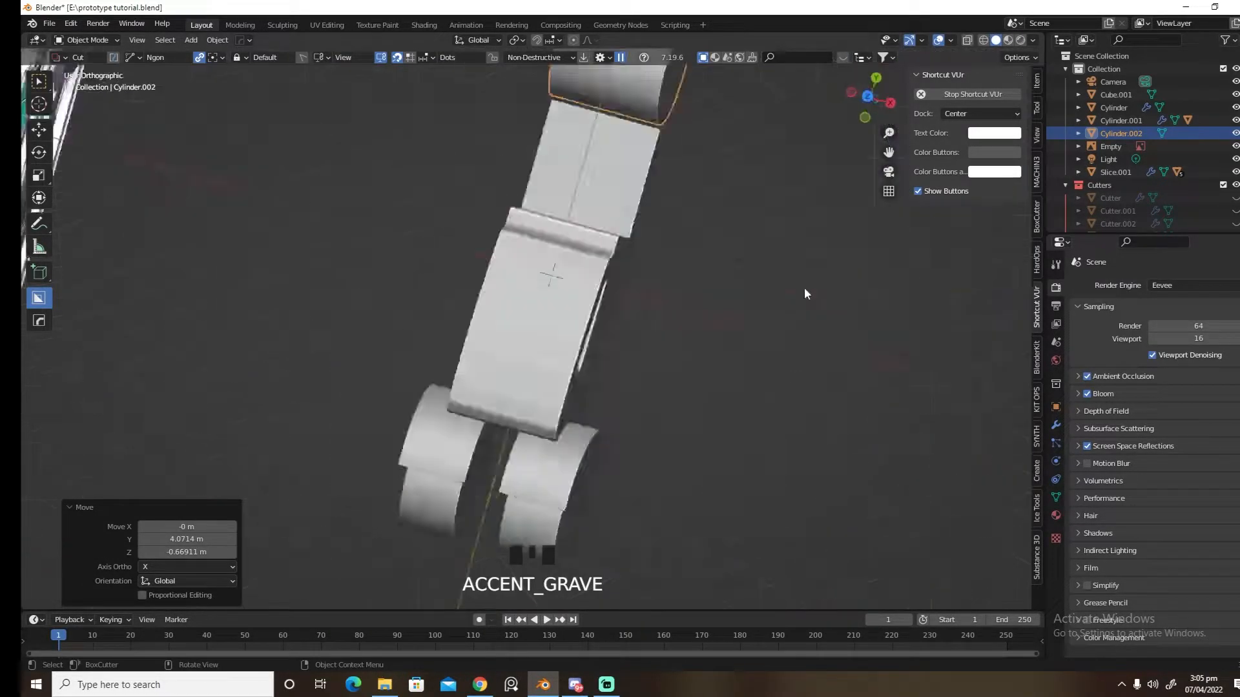
{"action": "key", "text": "s"}
{"action": "right_click", "coordinate": [804, 285]}
In the top view, scale the front wheel cylinder to 0.46 along X and move it about 1.1 m along X
{"action": "scroll", "coordinate": [804, 285], "scroll_direction": "down", "scroll_amount": 5}
{"action": "middle_click_drag", "start_coordinate": [727, 255], "coordinate": [715, 403], "text": "shift"}
{"action": "scroll", "coordinate": [718, 350], "scroll_direction": "up", "scroll_amount": 6}
{"action": "key", "text": "s"}
{"action": "key", "text": "x"}
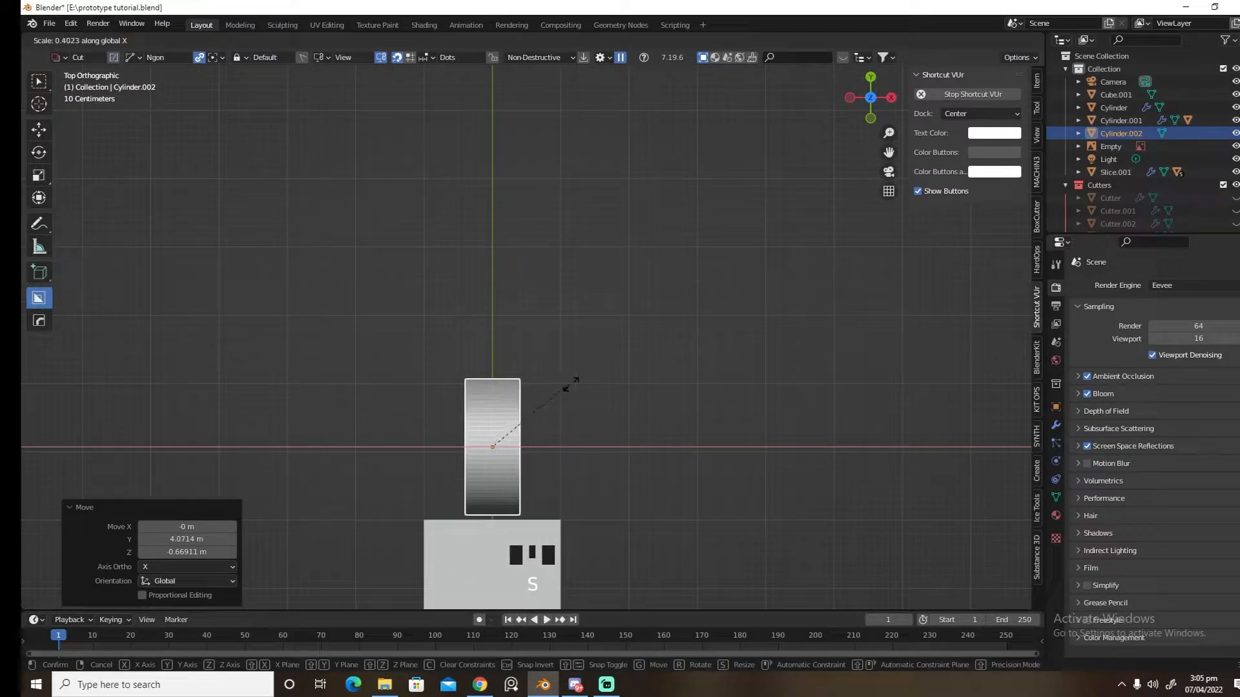
{"action": "left_click", "coordinate": [585, 385]}
{"action": "key", "text": "g"}
{"action": "key", "text": "x"}
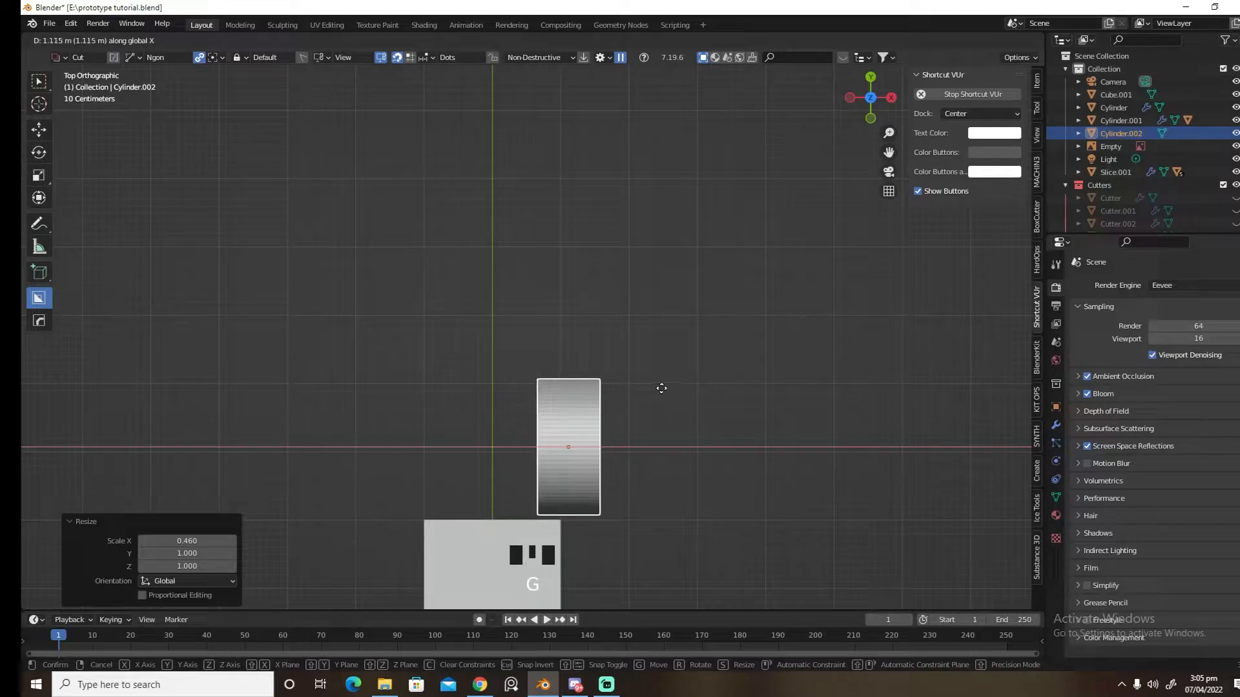
{"action": "left_click", "coordinate": [658, 394]}
Mirror the front wheel across X to the car's other side, using the front chassis cube as the mirror object
{"action": "left_click", "coordinate": [508, 529], "text": "shift"}
{"action": "key", "text": "alt+x"}
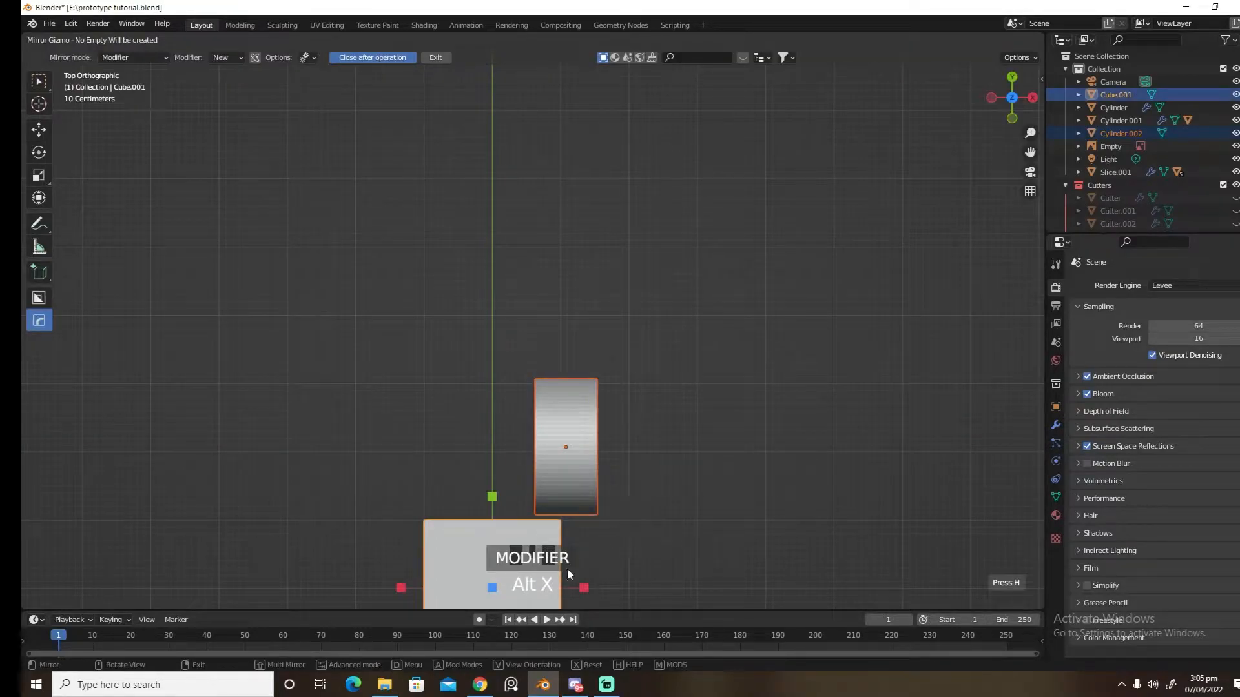
{"action": "left_click", "coordinate": [580, 586]}
{"action": "key", "text": "n"}
Duplicate the front wheel in place and scale the copy uniformly to about 1.337 with X-ray on
{"action": "middle_click_drag", "start_coordinate": [679, 534], "coordinate": [536, 415]}
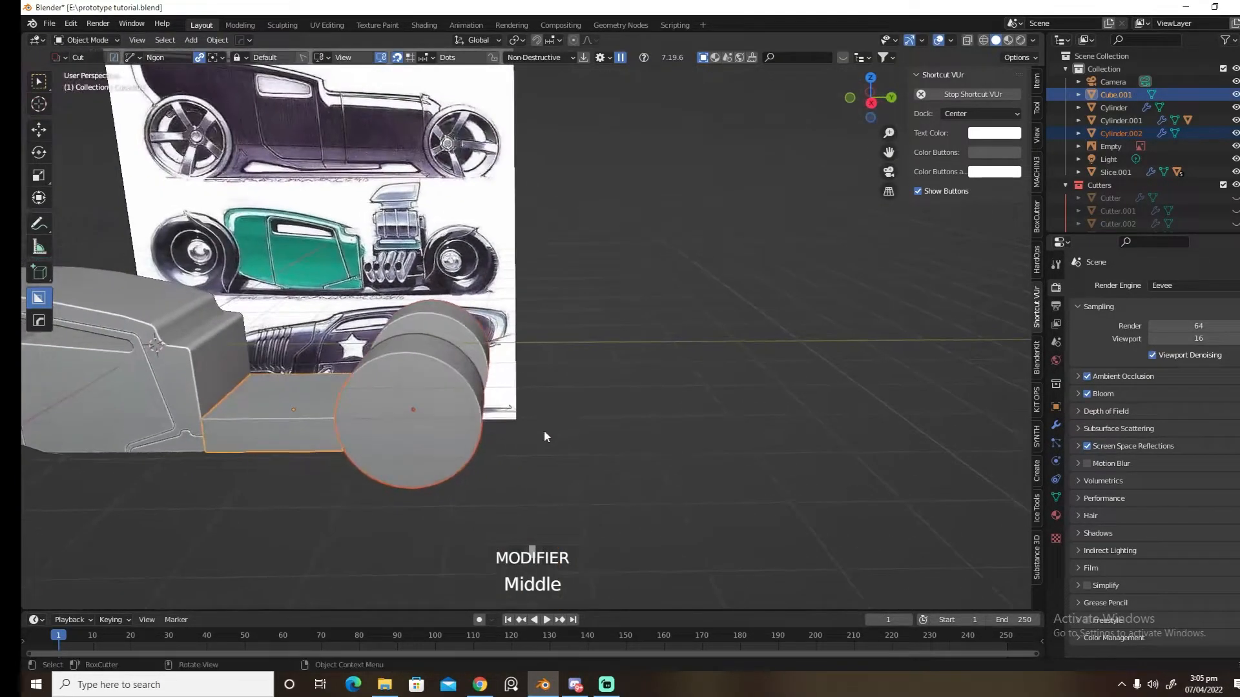
{"action": "left_click", "coordinate": [495, 444]}
{"action": "key", "text": "grave"}
{"action": "left_click", "coordinate": [448, 398]}
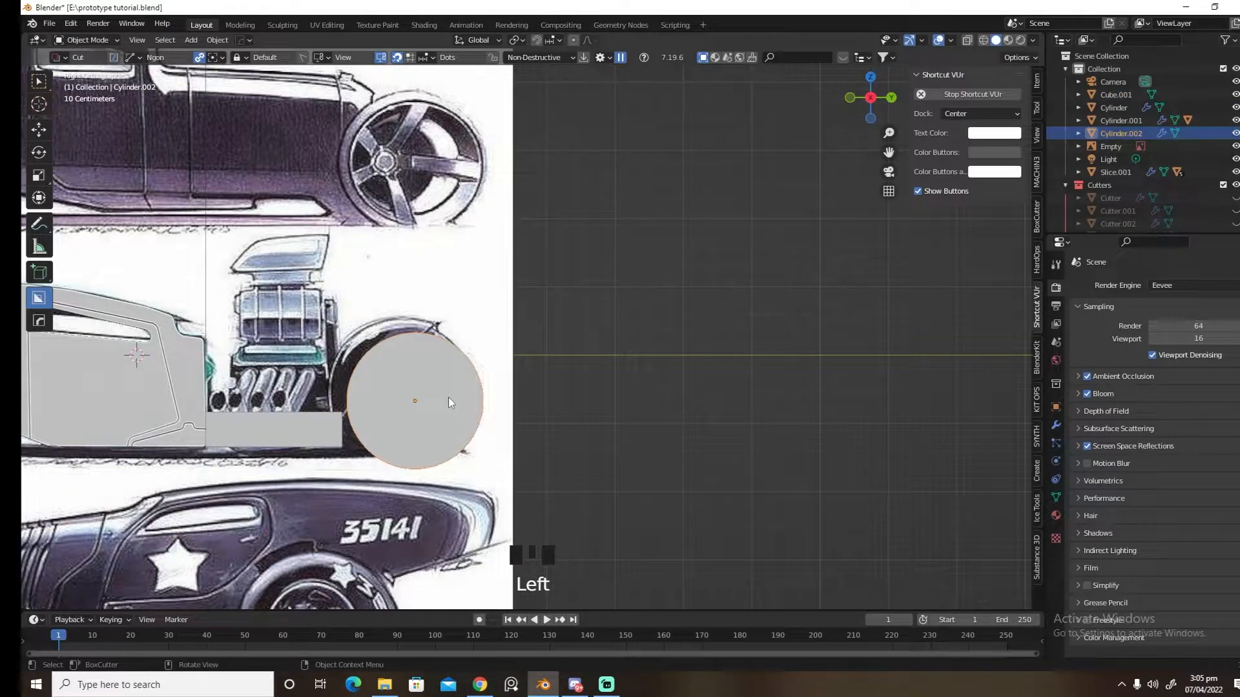
{"action": "key", "text": "shift+d"}
{"action": "left_click", "coordinate": [448, 397]}
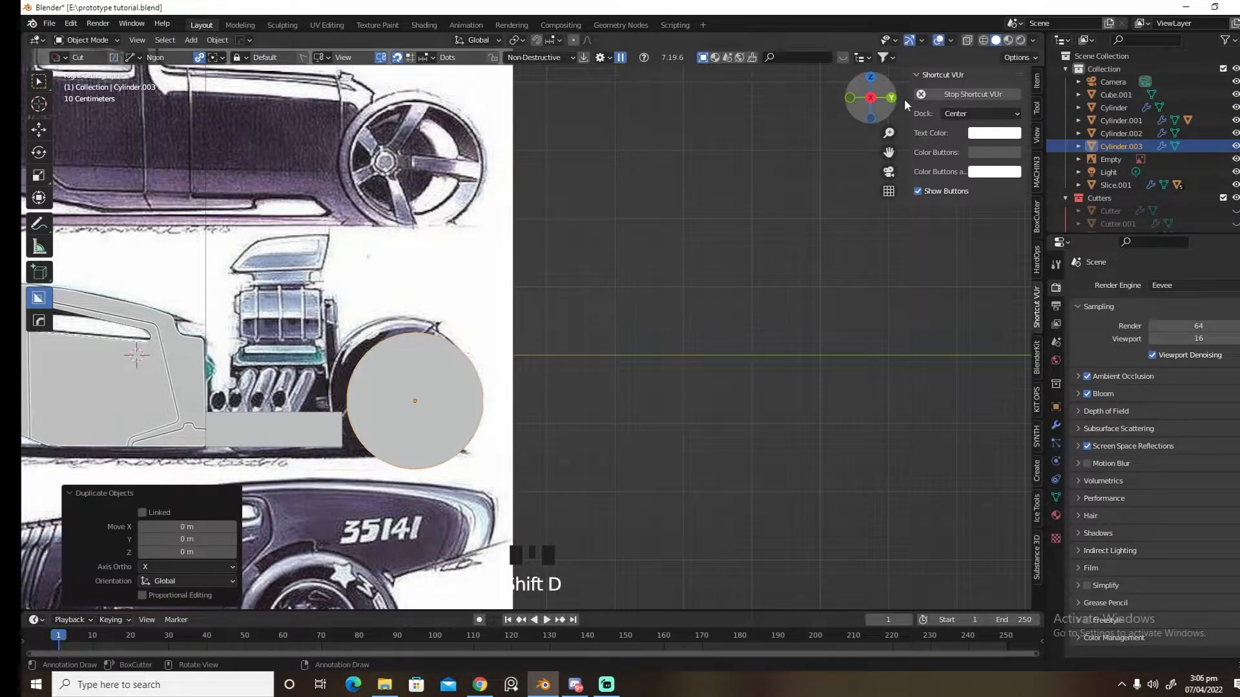
{"action": "left_click", "coordinate": [966, 41]}
{"action": "key", "text": "s"}
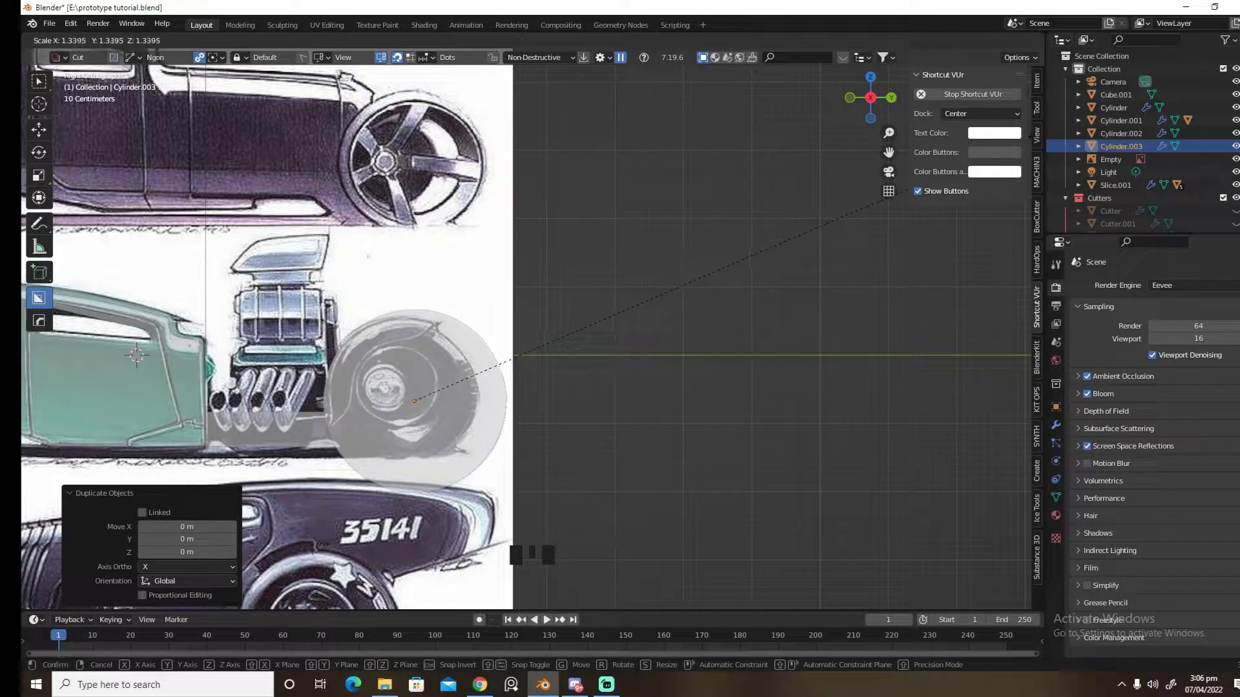
{"action": "left_click", "coordinate": [1015, 147]}
Cut the enlarged wheel copy with a BoxCutter Ngon along the reference's front fender outline, keeping only the curved fender
{"action": "middle_click_drag", "start_coordinate": [506, 344], "coordinate": [628, 322], "text": "shift"}
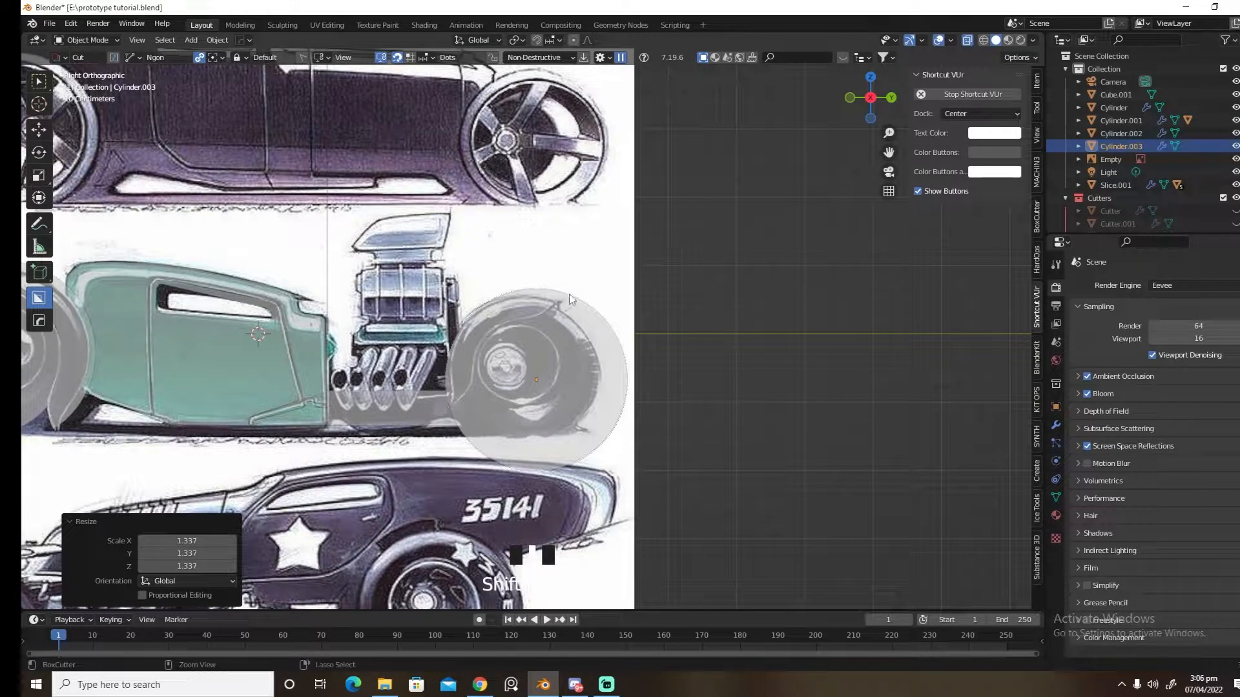
{"action": "left_click_drag", "start_coordinate": [572, 293], "coordinate": [552, 311], "text": "ctrl"}
{"action": "left_click", "coordinate": [537, 315]}
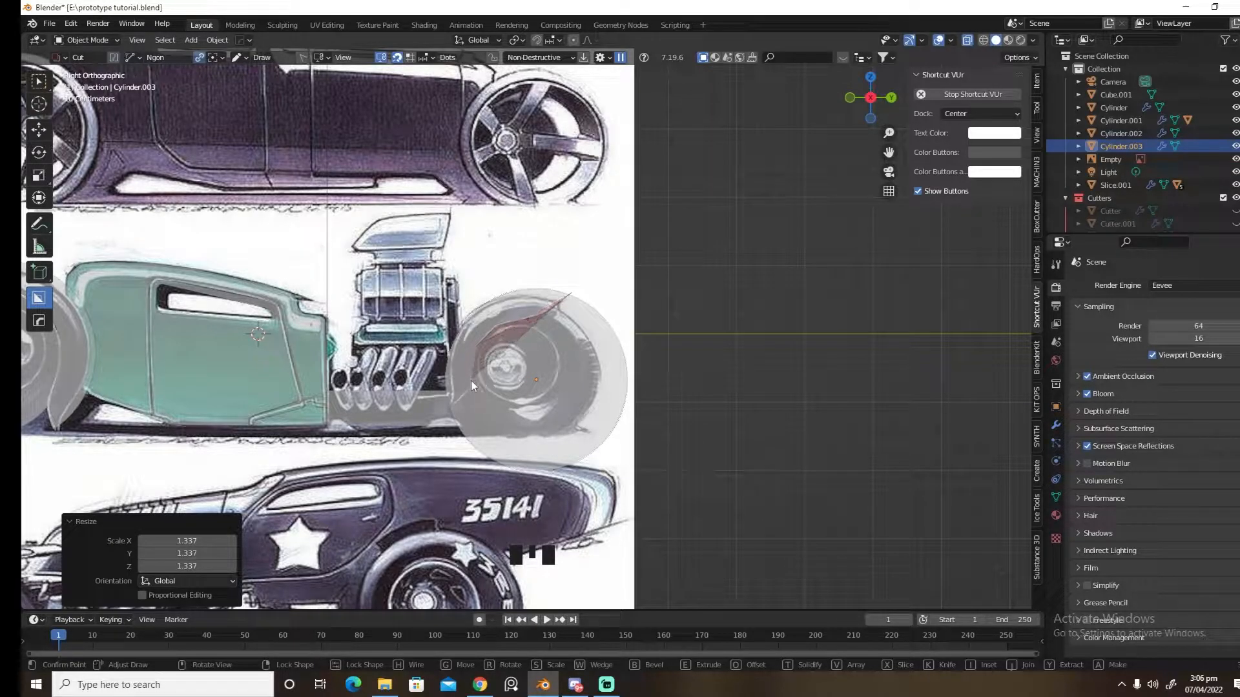
{"action": "left_click", "coordinate": [440, 413]}
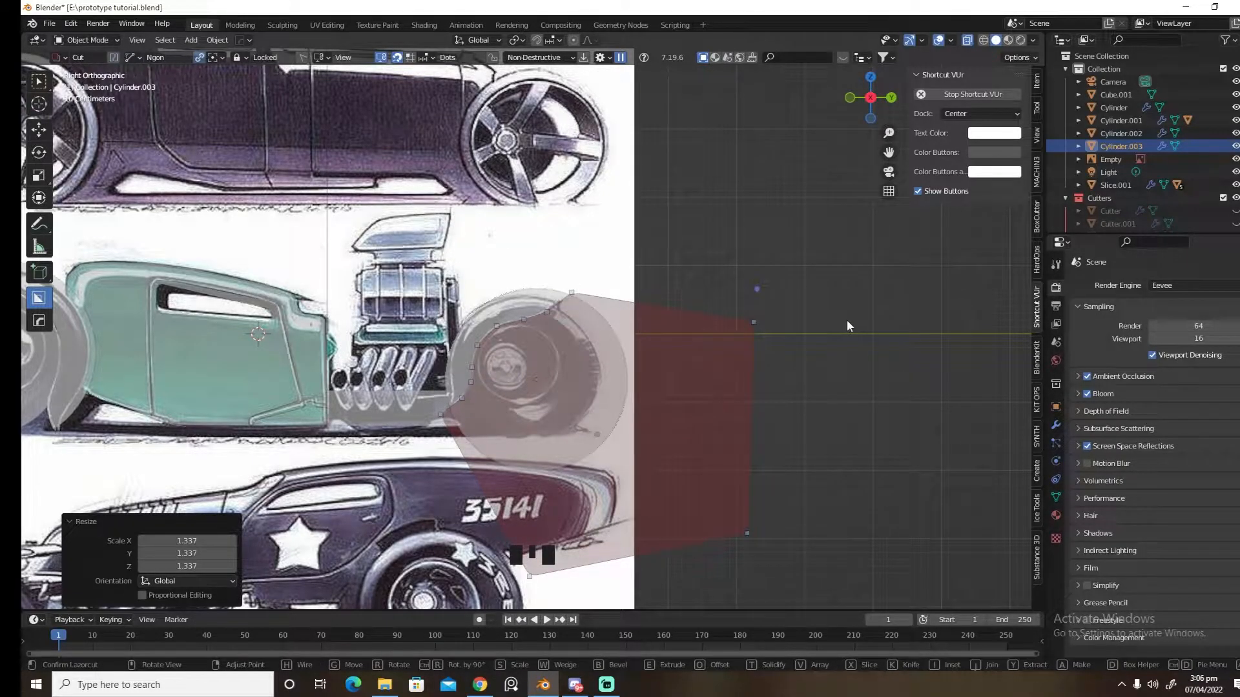
{"action": "key", "text": "space"}
{"action": "left_click", "coordinate": [966, 40]}
{"action": "middle_click_drag", "start_coordinate": [789, 181], "coordinate": [799, 234]}
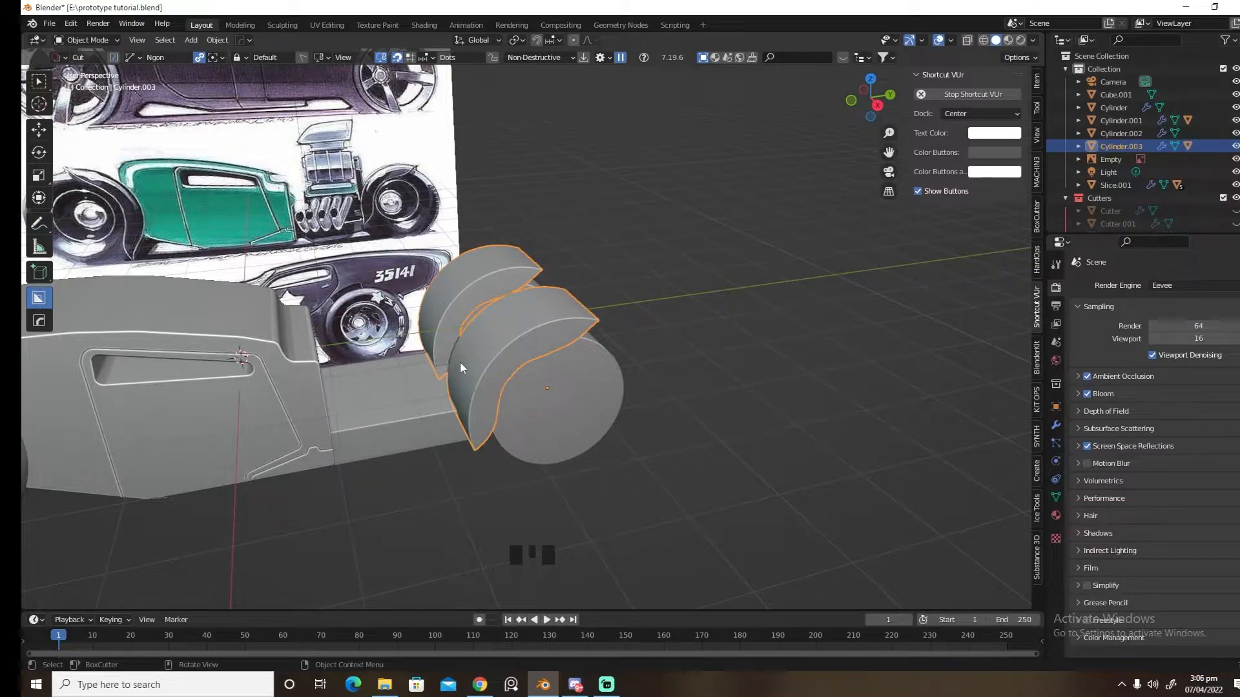
Select the front wheel and fender together and move them about -0.18 m along Y
{"action": "key", "text": "grave"}
{"action": "left_click", "coordinate": [543, 367]}
{"action": "left_click", "coordinate": [517, 309], "text": "shift"}
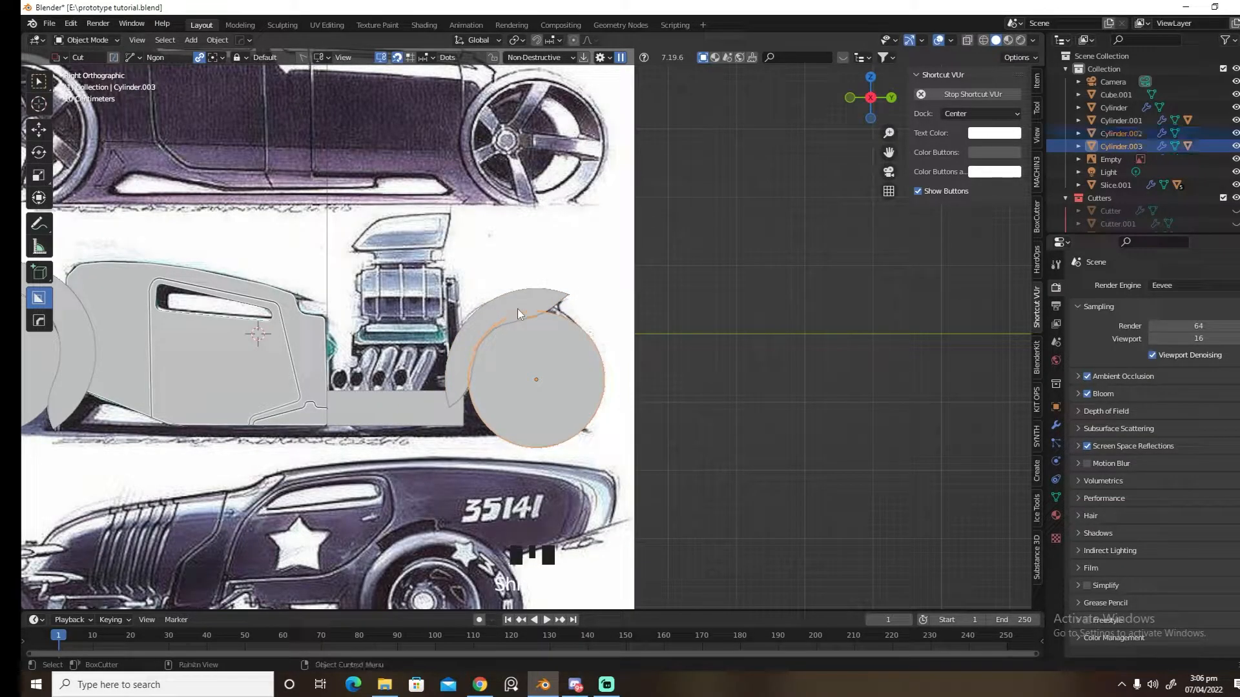
{"action": "key", "text": "g"}
{"action": "key", "text": "x"}
{"action": "key", "text": "y"}
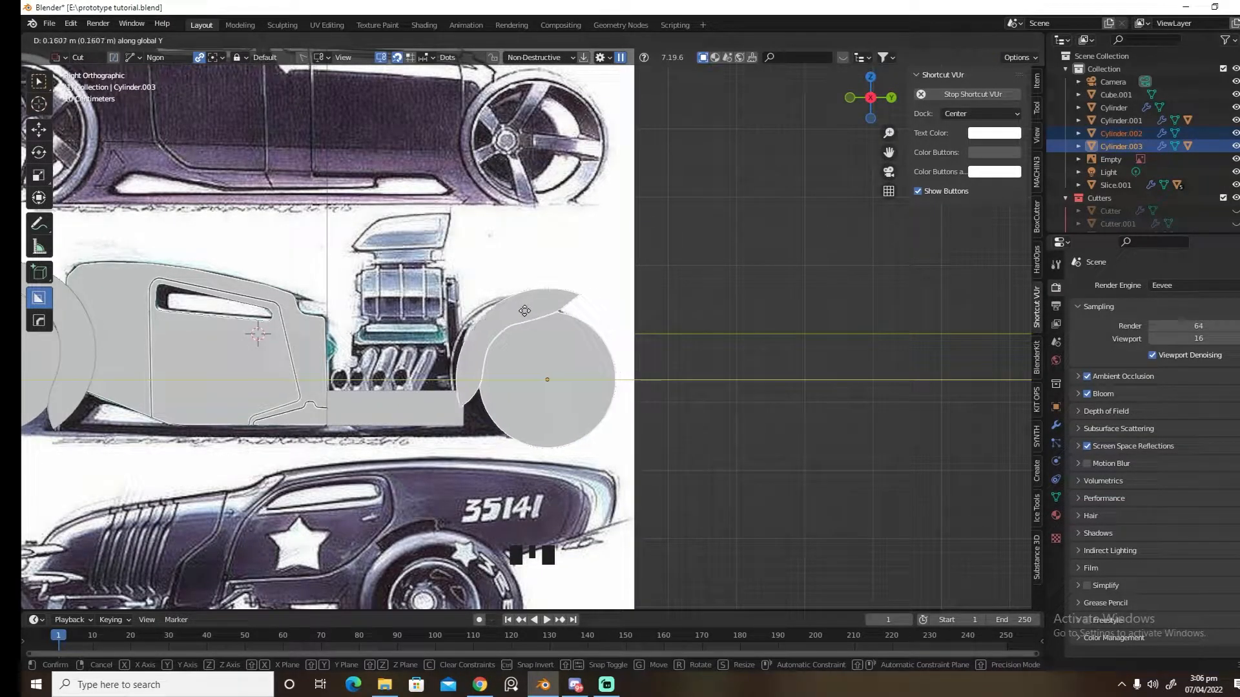
{"action": "left_click", "coordinate": [505, 310]}
Move the front wheel and fender about 0.55 m outward along X and back inward about 0.119 m
{"action": "middle_click_drag", "start_coordinate": [505, 310], "coordinate": [753, 340]}
{"action": "key", "text": "g"}
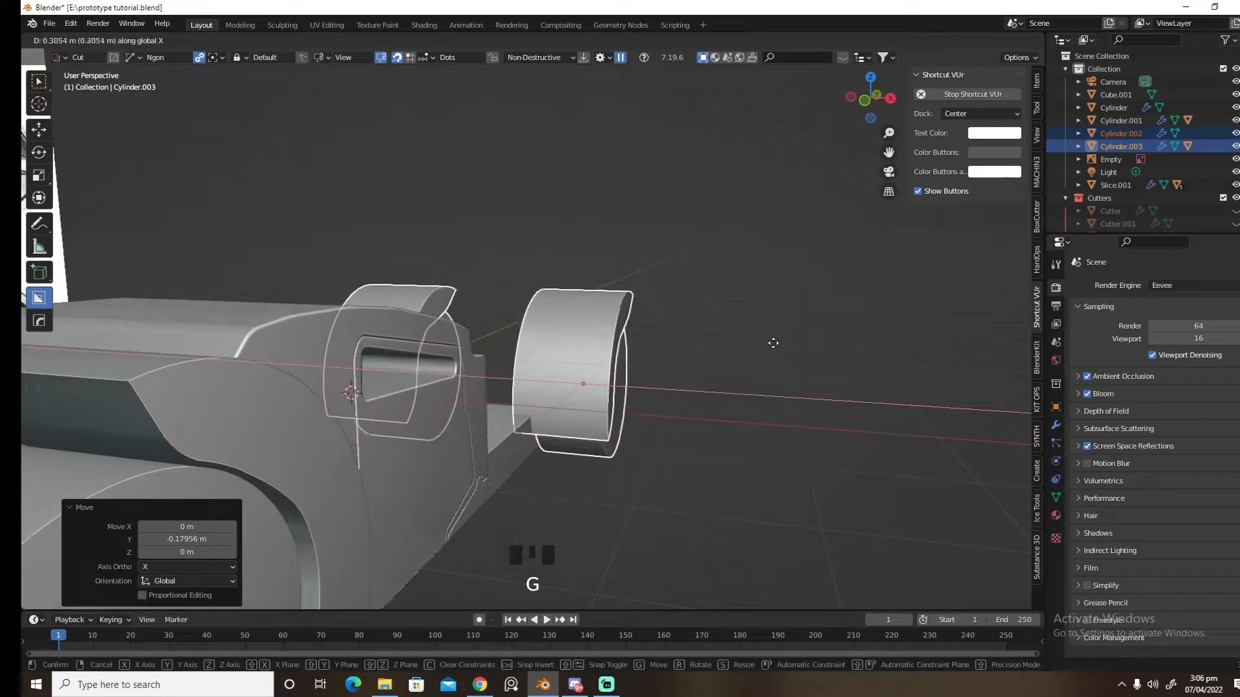
{"action": "middle_click_drag", "start_coordinate": [789, 350], "coordinate": [571, 343]}
{"action": "scroll", "coordinate": [690, 333], "scroll_direction": "down", "scroll_amount": 4}
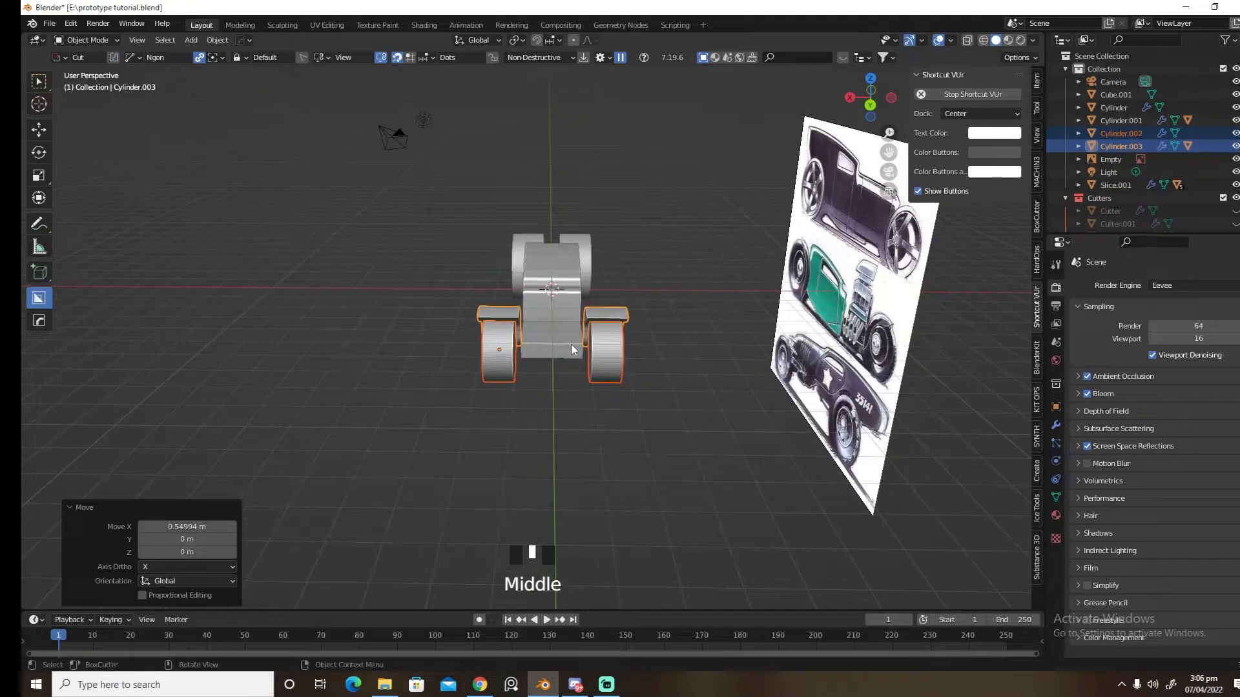
{"action": "key", "text": "g"}
{"action": "key", "text": "x"}
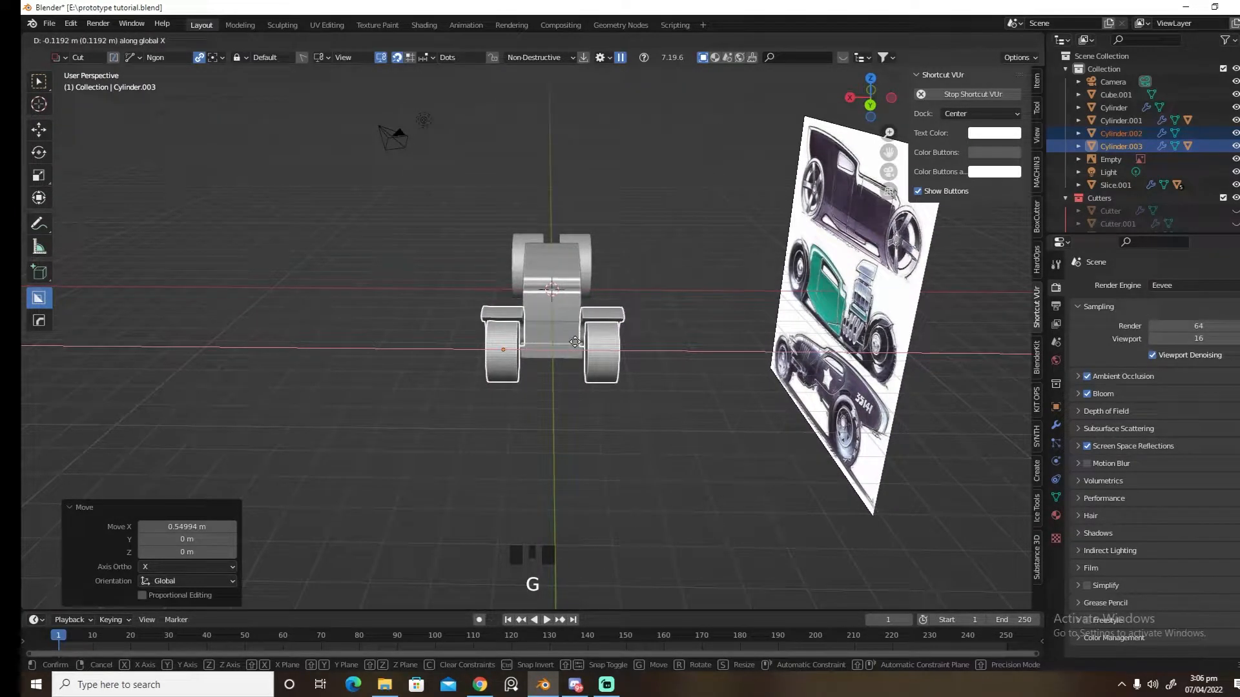
{"action": "left_click", "coordinate": [561, 323]}
Add a mesh cube about 2.15 m in Y and 1.63 m in Z, over the air scoop, and scale it to 0.302
{"action": "middle_click_drag", "start_coordinate": [561, 323], "coordinate": [564, 350]}
{"action": "key", "text": "grave"}
{"action": "scroll", "coordinate": [542, 334], "scroll_direction": "up", "scroll_amount": 5}
{"action": "middle_click_drag", "start_coordinate": [479, 278], "coordinate": [606, 381], "text": "shift"}
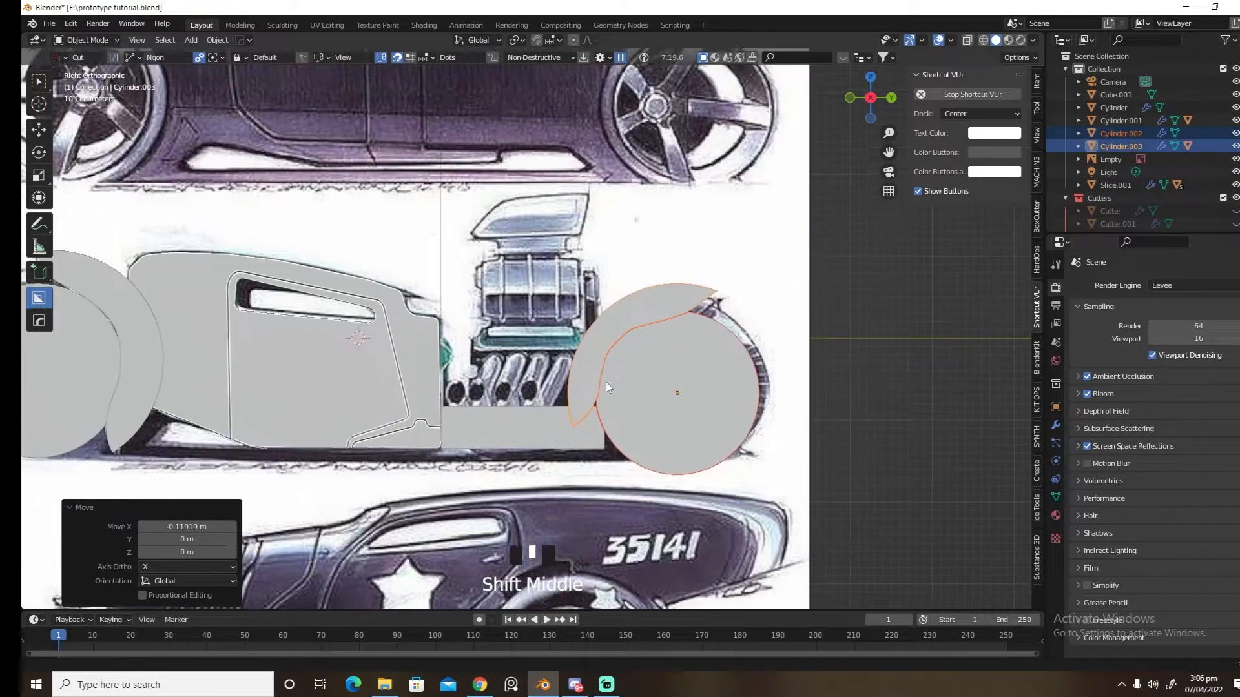
{"action": "middle_click_drag", "start_coordinate": [539, 256], "coordinate": [554, 321], "text": "shift"}
{"action": "key", "text": "shift+a"}
{"action": "mouse_move", "coordinate": [552, 315]}
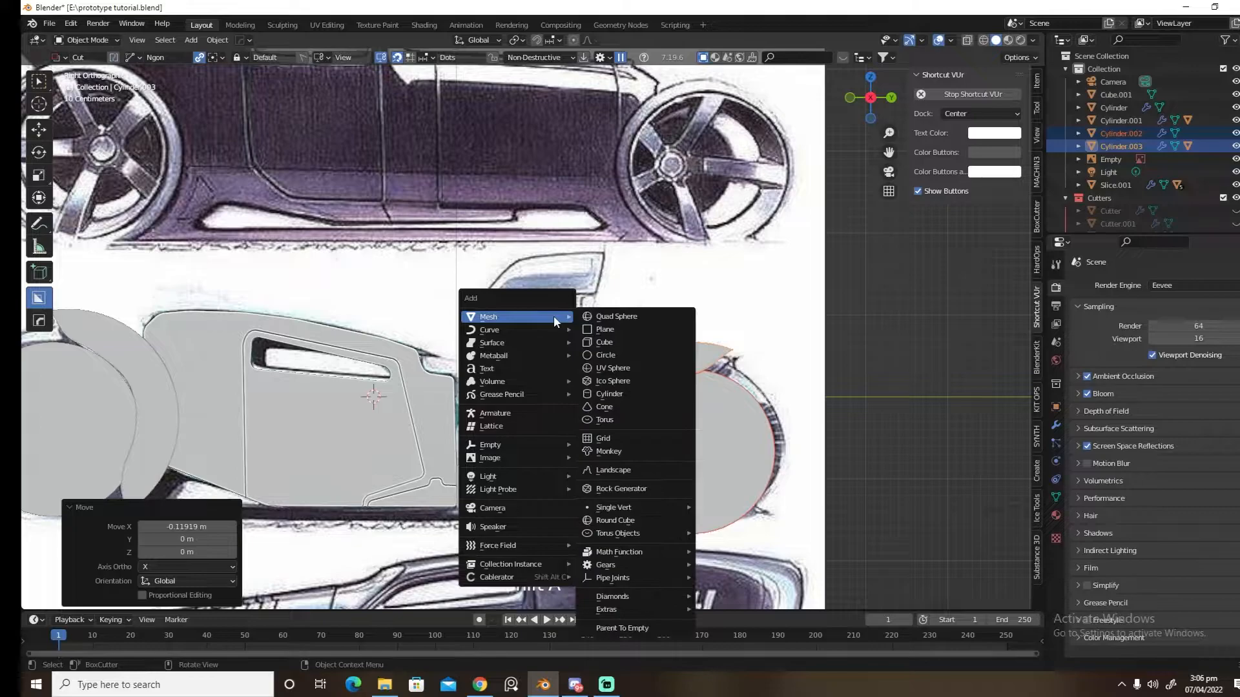
{"action": "left_click", "coordinate": [602, 343]}
{"action": "key", "text": "g"}
{"action": "left_click", "coordinate": [651, 304]}
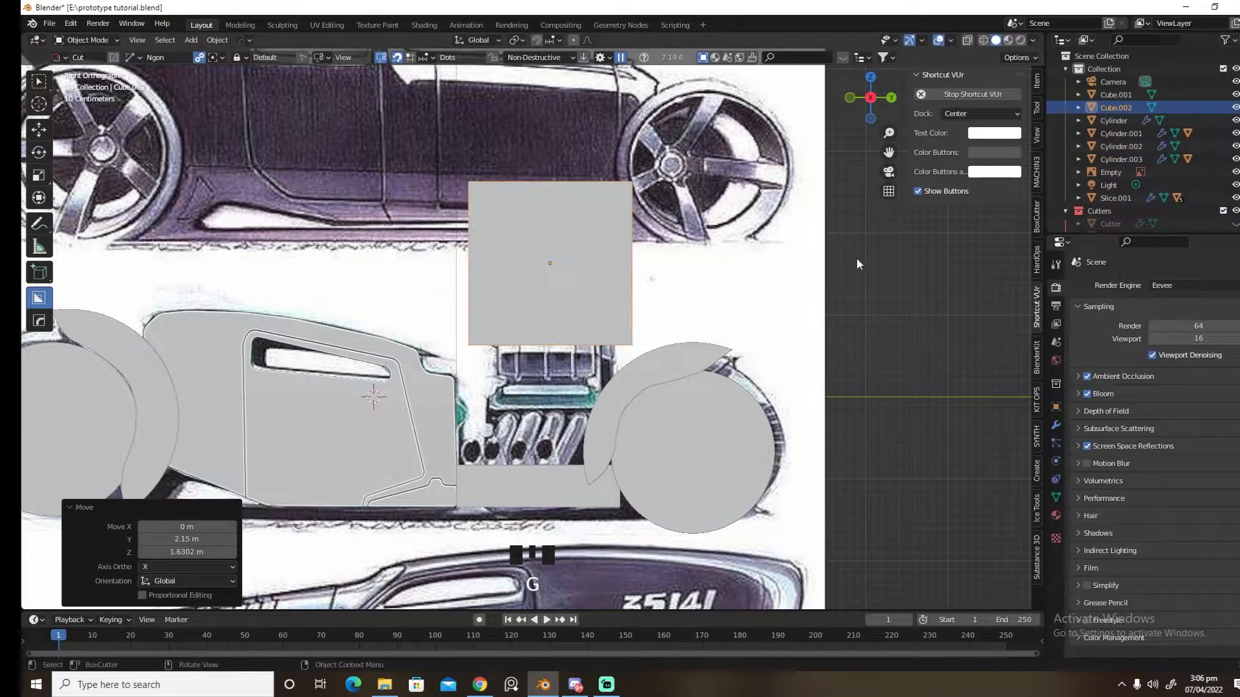
{"action": "key", "text": "s"}
{"action": "left_click", "coordinate": [636, 265]}
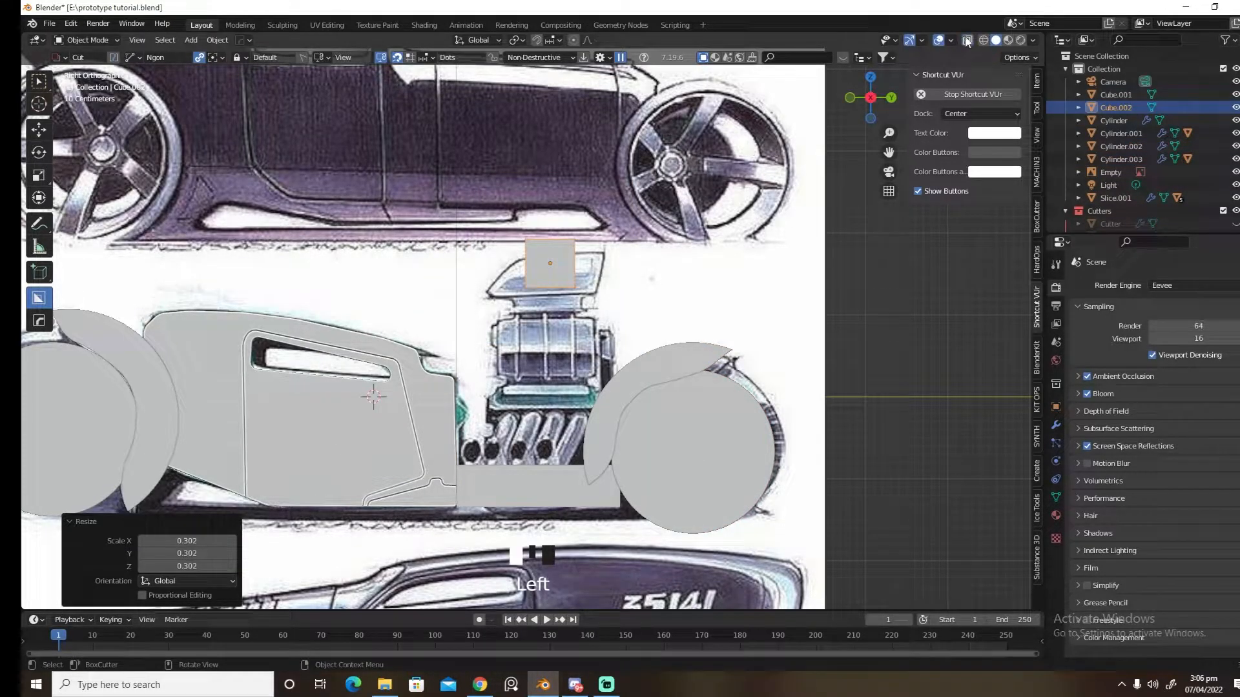
Try to add two vertical loop cuts to the air scoop cube in Edit Mode
{"action": "left_click", "coordinate": [967, 40]}
{"action": "scroll", "coordinate": [593, 232], "scroll_direction": "up", "scroll_amount": 4}
{"action": "key", "text": "Tab"}
{"action": "left_click", "coordinate": [528, 225]}
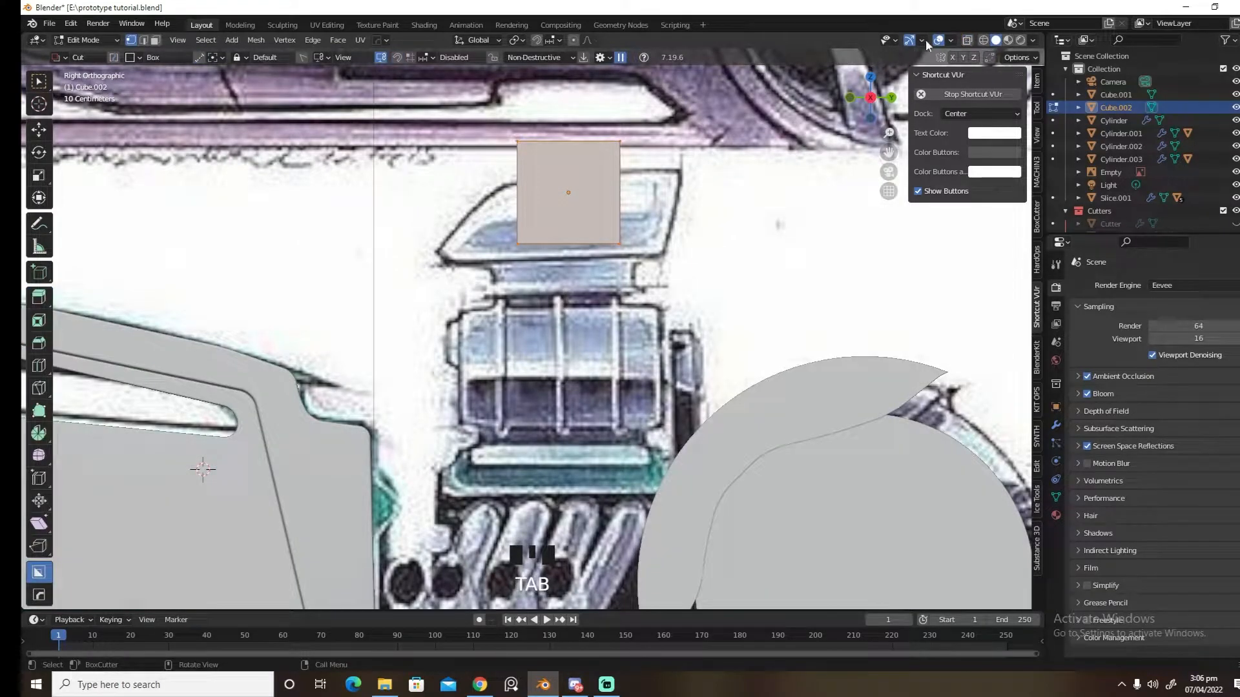
{"action": "left_click", "coordinate": [971, 43]}
{"action": "key", "text": "ctrl+r"}
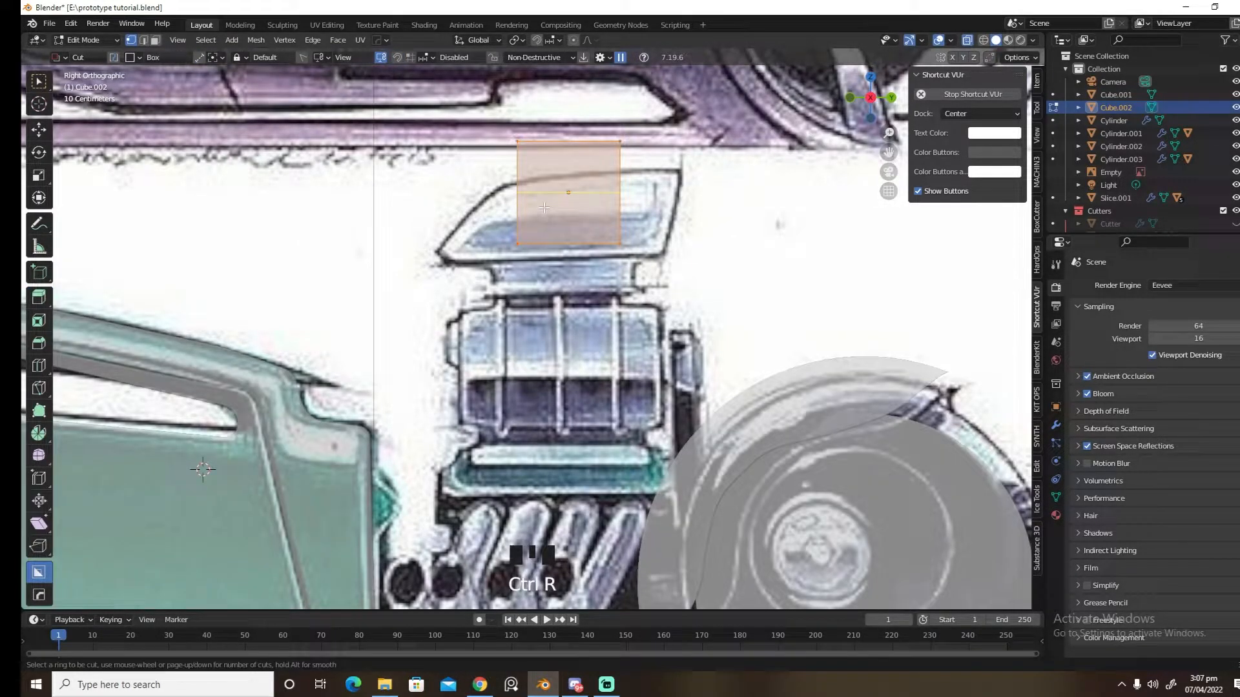
{"action": "scroll", "coordinate": [597, 155], "scroll_direction": "up", "scroll_amount": 1}
{"action": "left_click", "coordinate": [583, 168]}
{"action": "right_click", "coordinate": [581, 169]}
{"action": "left_click_drag", "start_coordinate": [472, 179], "coordinate": [533, 129]}
{"action": "key", "text": "Escape"}
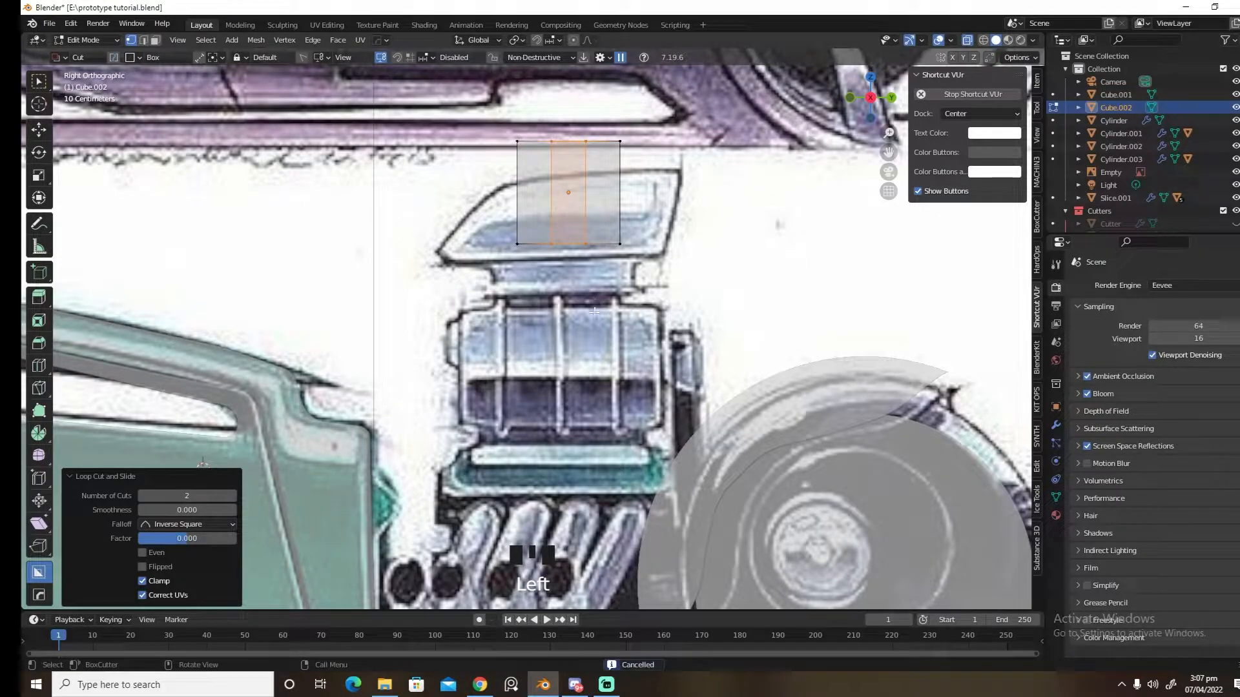
Undo the loop cuts on the scoop cube and return to Object Mode
{"action": "key", "text": "ctrl+z"}
{"action": "key", "text": "ctrl+z"}
{"action": "key", "text": "ctrl+z"}
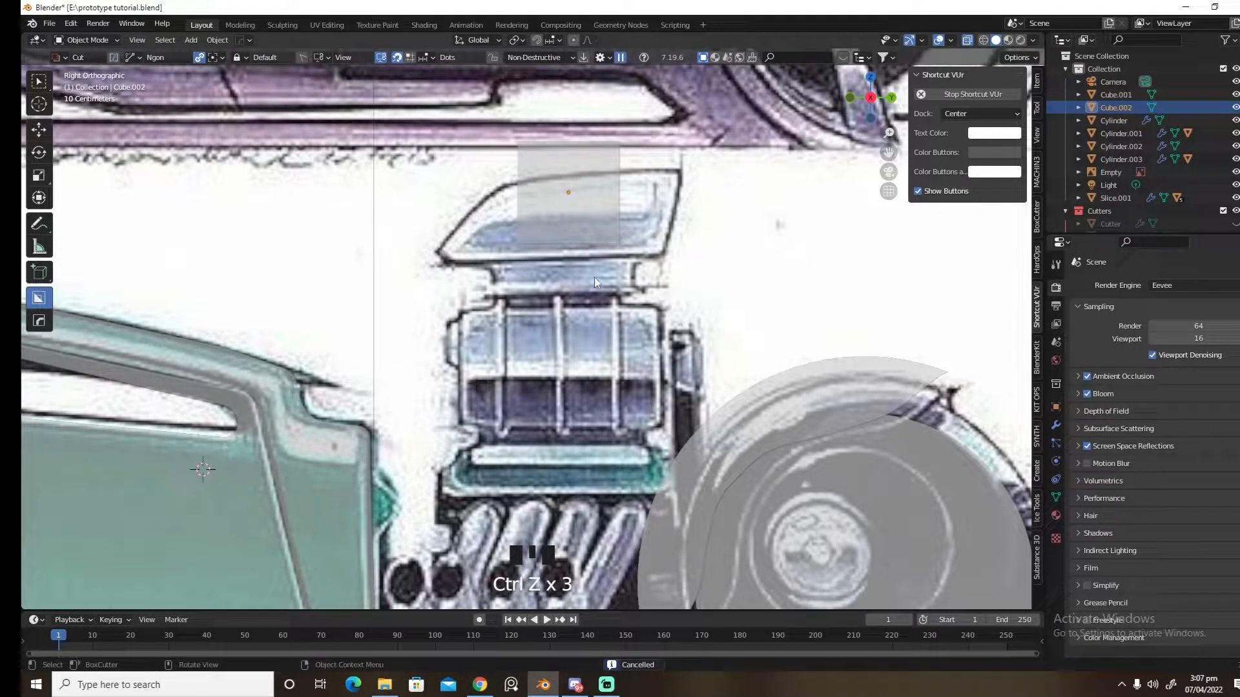
Move the scoop cube about -0.125 m in Y and -0.163 m in Z and scale it to about 2.153 along Y
{"action": "key", "text": "g"}
{"action": "left_click", "coordinate": [572, 304]}
{"action": "key", "text": "s"}
{"action": "key", "text": "y"}
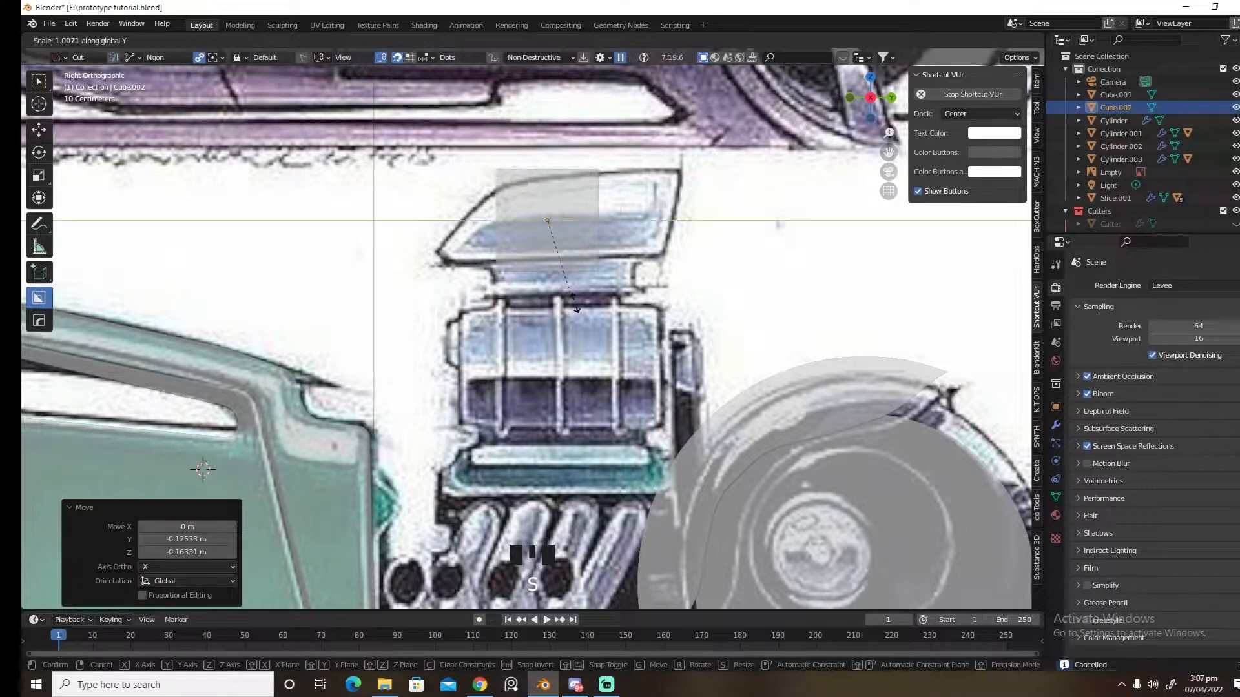
{"action": "left_click", "coordinate": [716, 295]}
Shift the scoop block about 0.106 m in Y and 0.023 m in Z and scale it to 1.12 along Y
{"action": "key", "text": "g"}
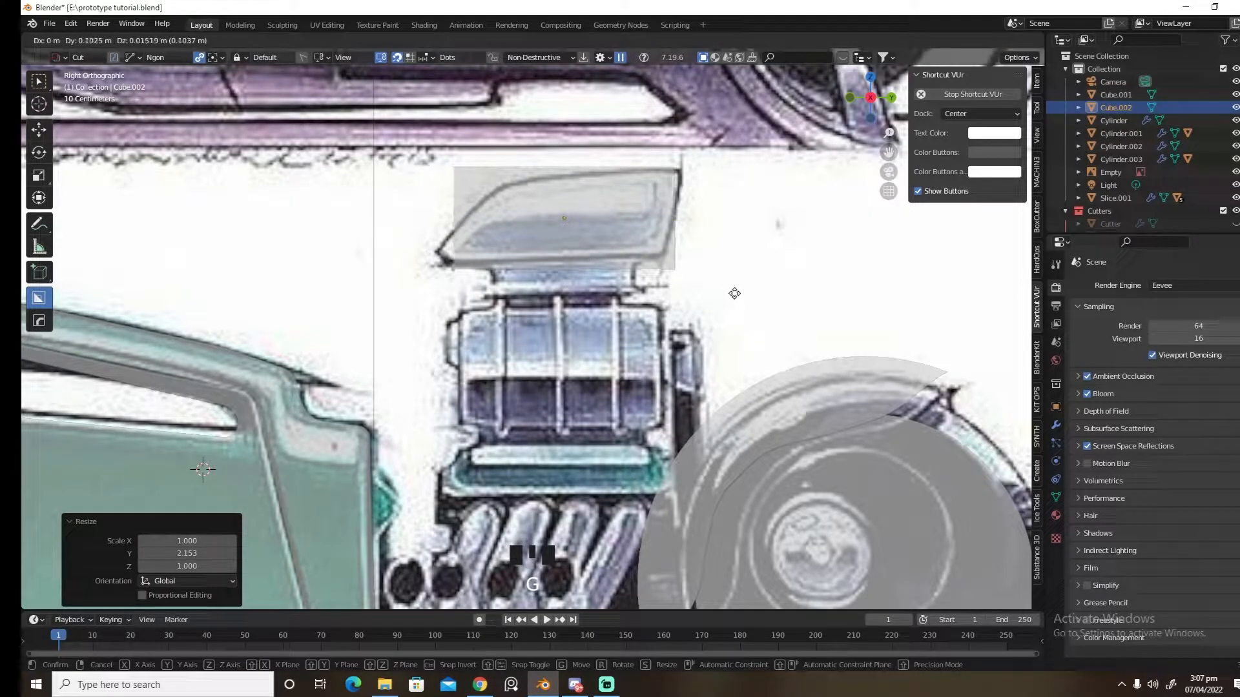
{"action": "left_click", "coordinate": [737, 297]}
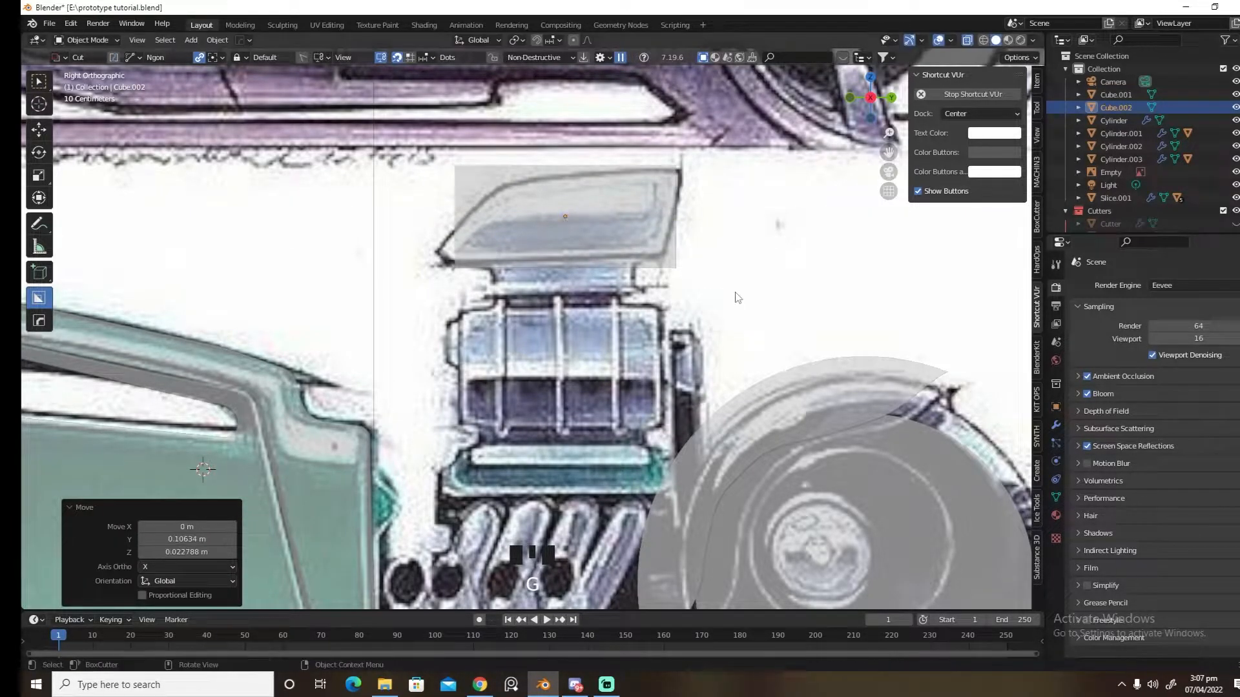
{"action": "key", "text": "s"}
{"action": "key", "text": "y"}
{"action": "left_click", "coordinate": [607, 273]}
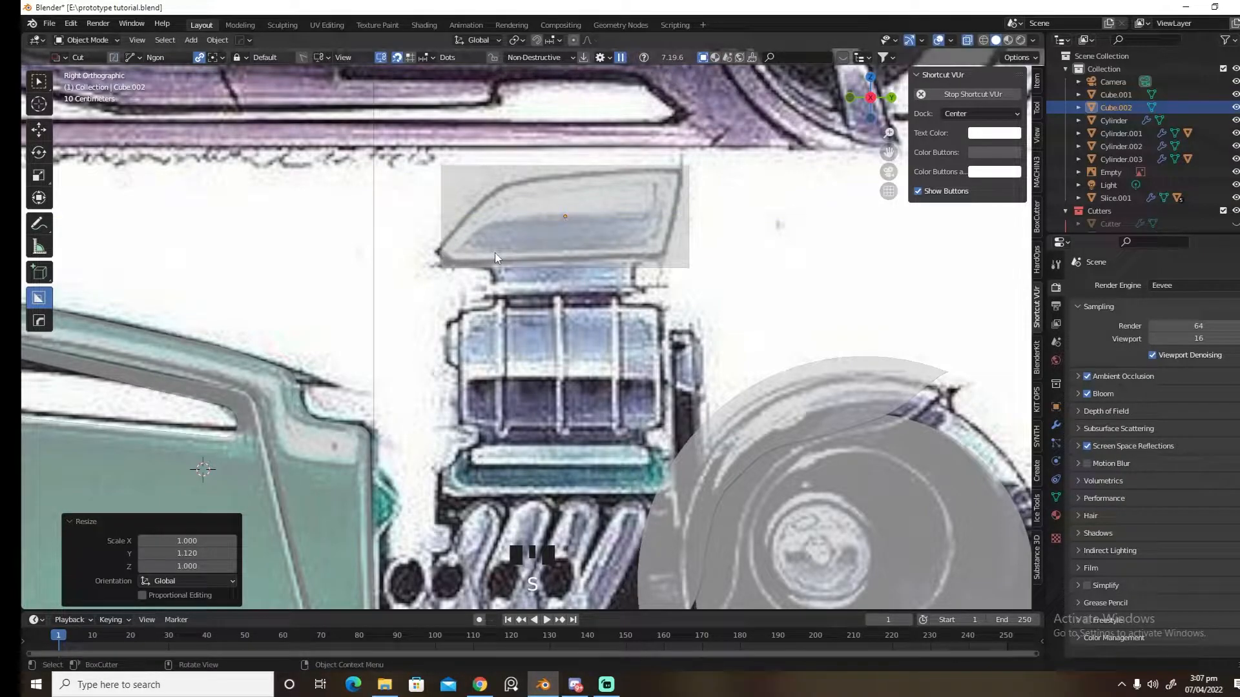
Slice the scoop block with an Ngon traced along the air scoop's outline in the reference, with beveled corners
{"action": "key", "text": "d"}
{"action": "left_click", "coordinate": [433, 261], "text": "ctrl"}
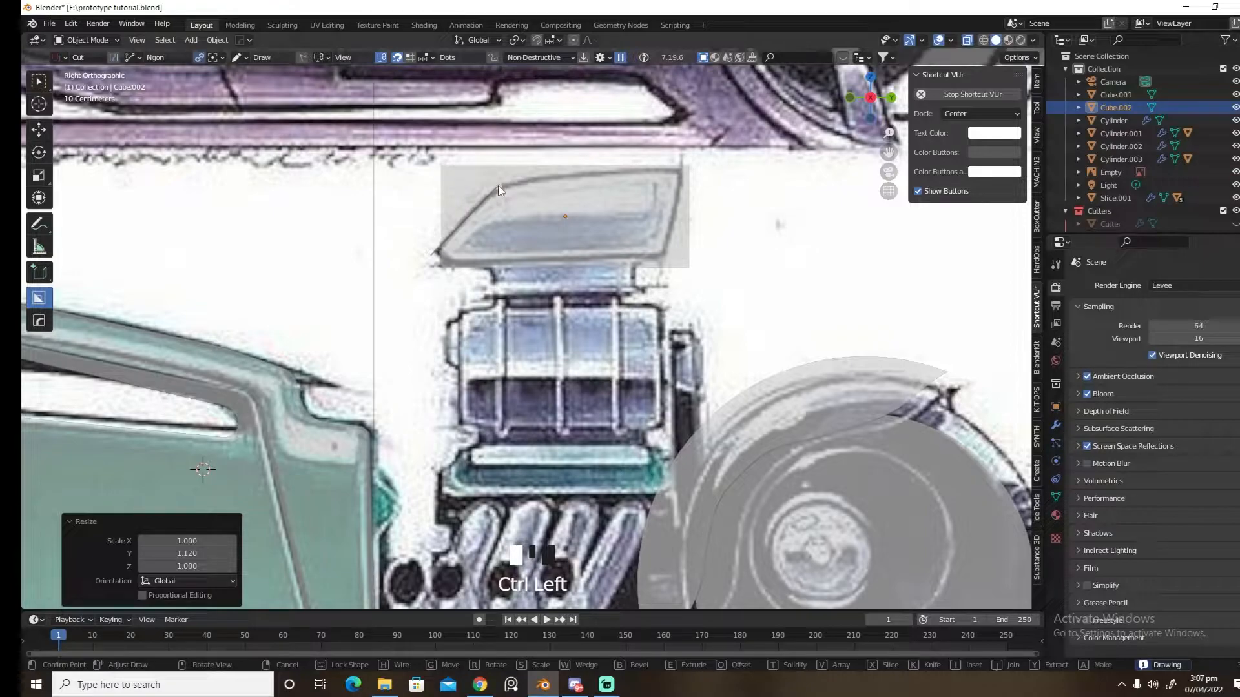
{"action": "left_click", "coordinate": [498, 186]}
{"action": "left_click", "coordinate": [557, 175]}
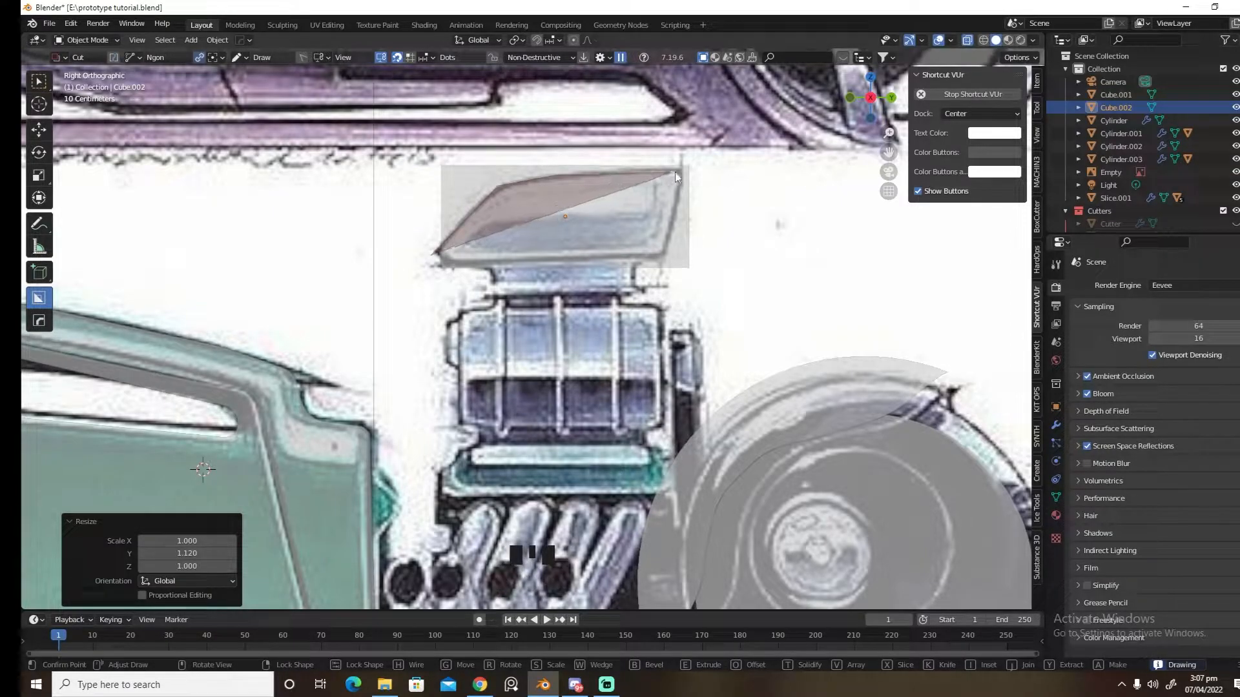
{"action": "left_click", "coordinate": [681, 170]}
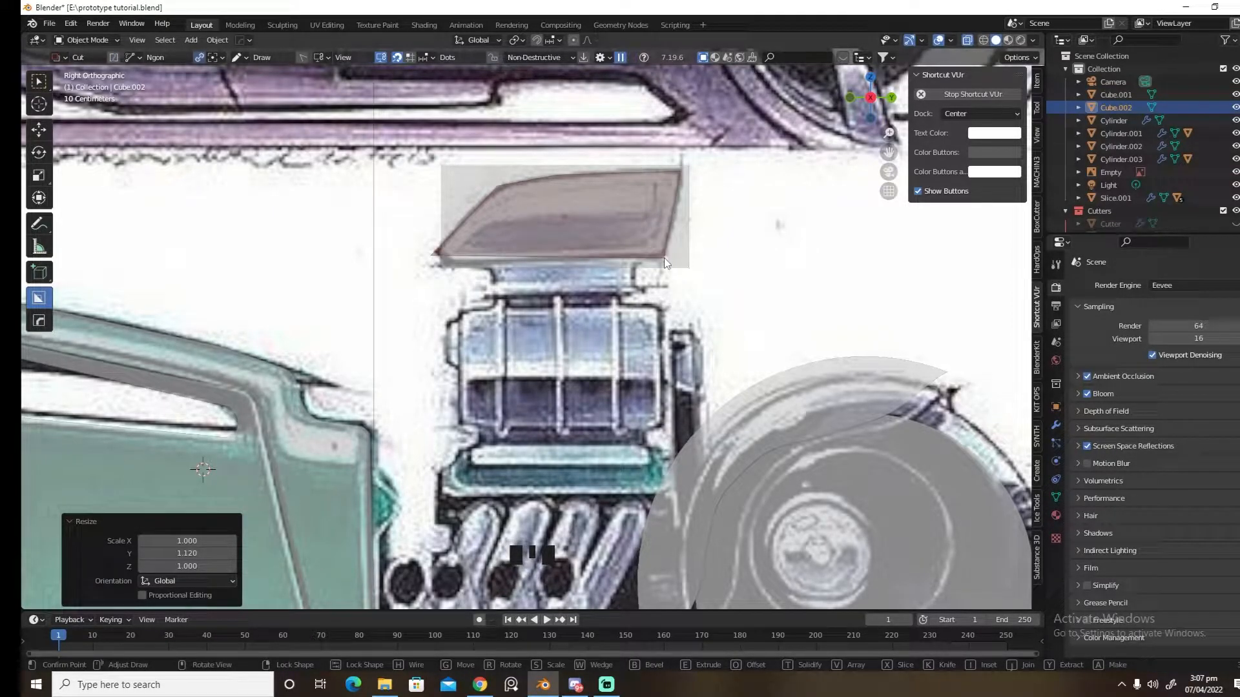
{"action": "key", "text": "b"}
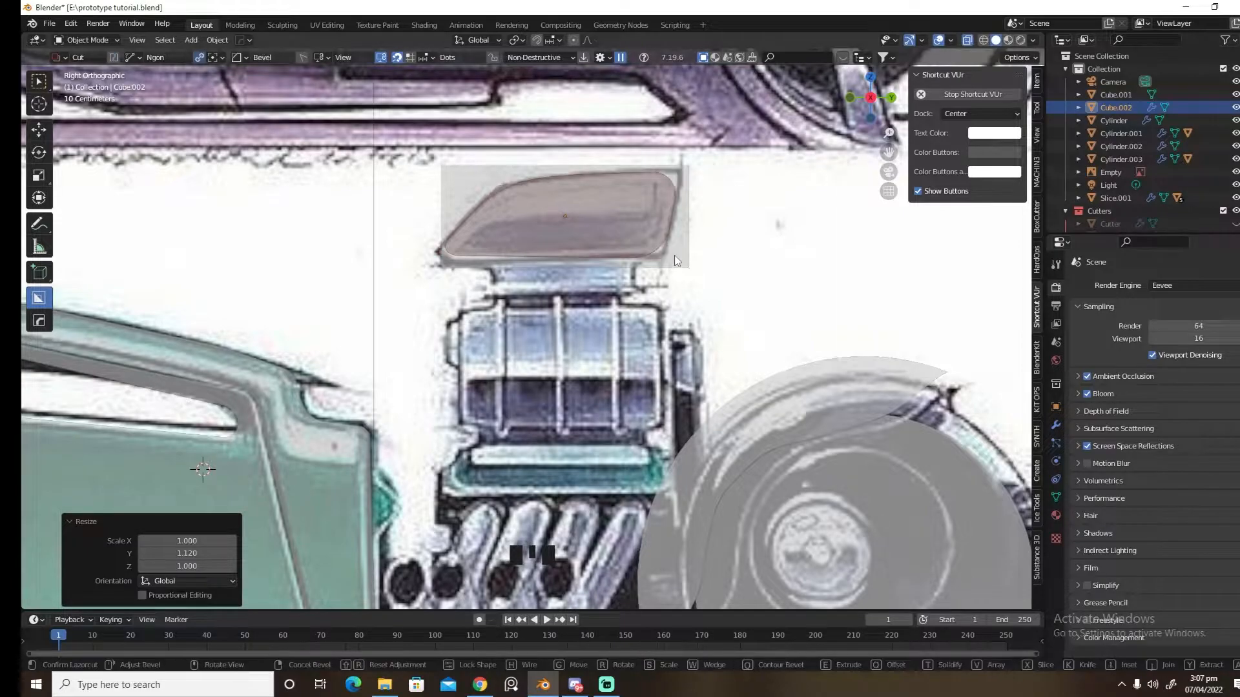
{"action": "left_click", "coordinate": [759, 259]}
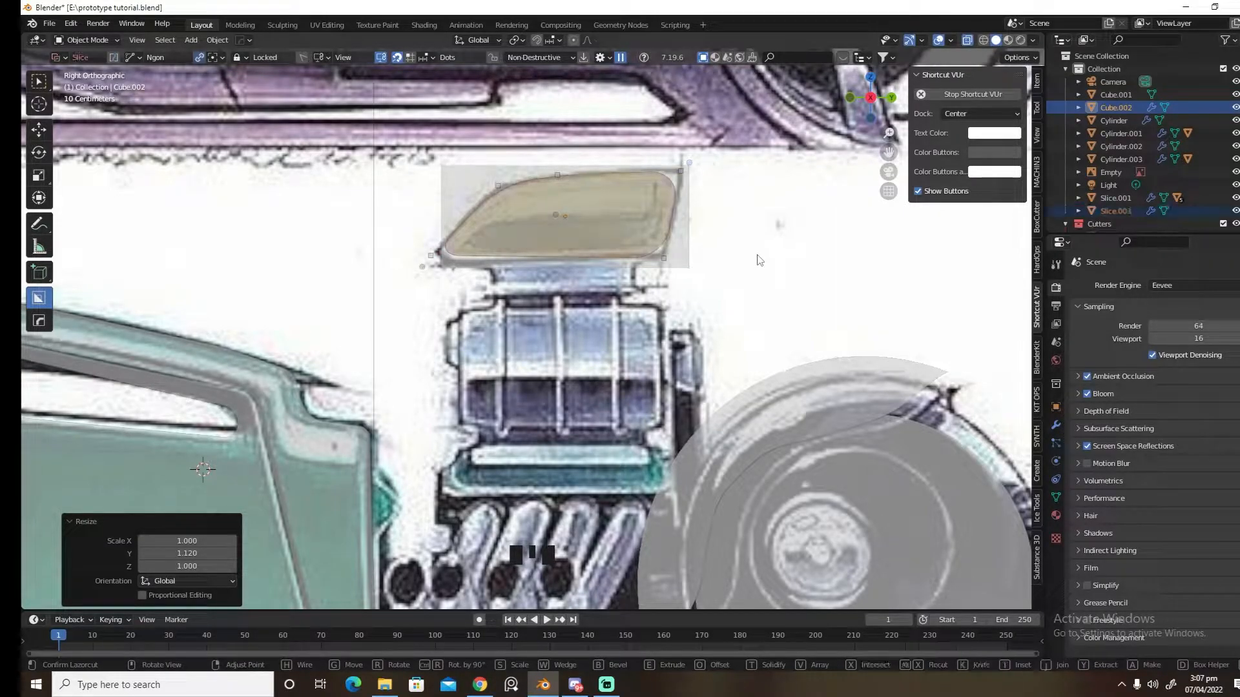
Turn off X-ray and delete the leftover outer block around the sliced air scoop
{"action": "left_click", "coordinate": [968, 40]}
{"action": "left_click", "coordinate": [688, 224]}
{"action": "left_click", "coordinate": [684, 227]}
{"action": "left_click", "coordinate": [682, 226]}
{"action": "left_click", "coordinate": [682, 224]}
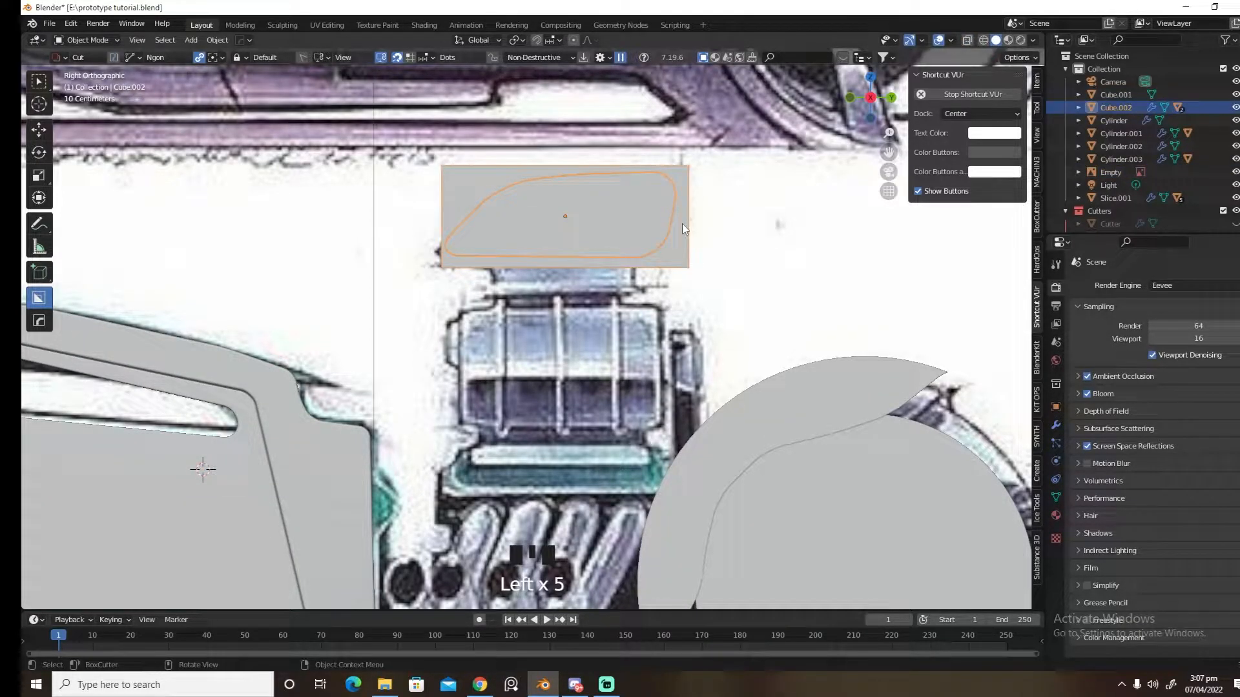
{"action": "key", "text": "d"}
{"action": "key", "text": "Escape"}
{"action": "key", "text": "x"}
{"action": "left_click", "coordinate": [683, 225]}
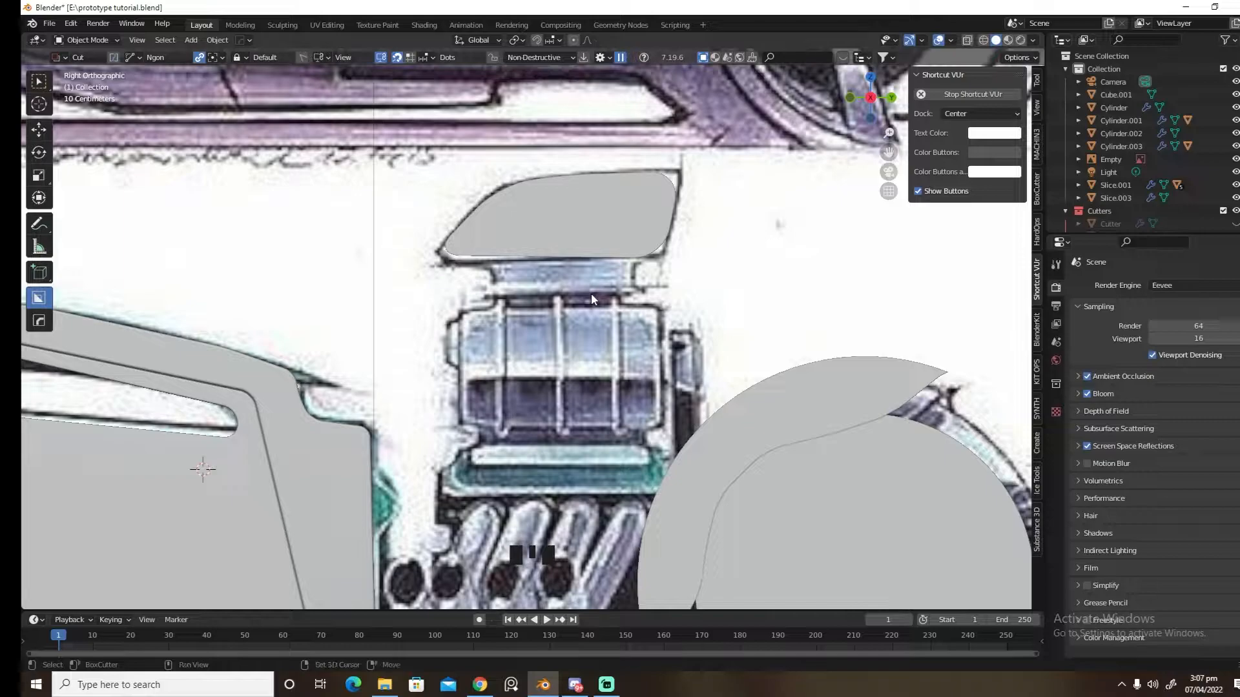
Add a cube, move it about 2.085 m in Y and 0.741 m in Z, and scale it to 0.219
{"action": "key", "text": "shift+a"}
{"action": "mouse_move", "coordinate": [610, 292]}
{"action": "left_click", "coordinate": [636, 316]}
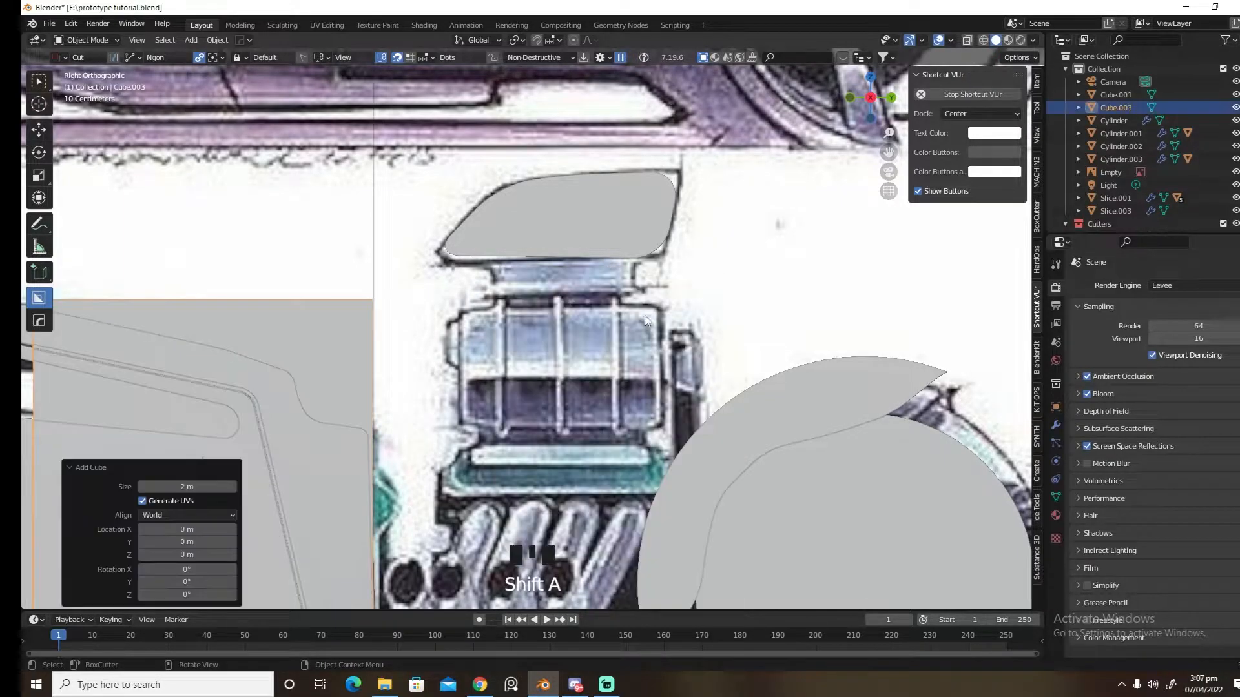
{"action": "key", "text": "g"}
{"action": "left_click", "coordinate": [1000, 189]}
{"action": "key", "text": "s"}
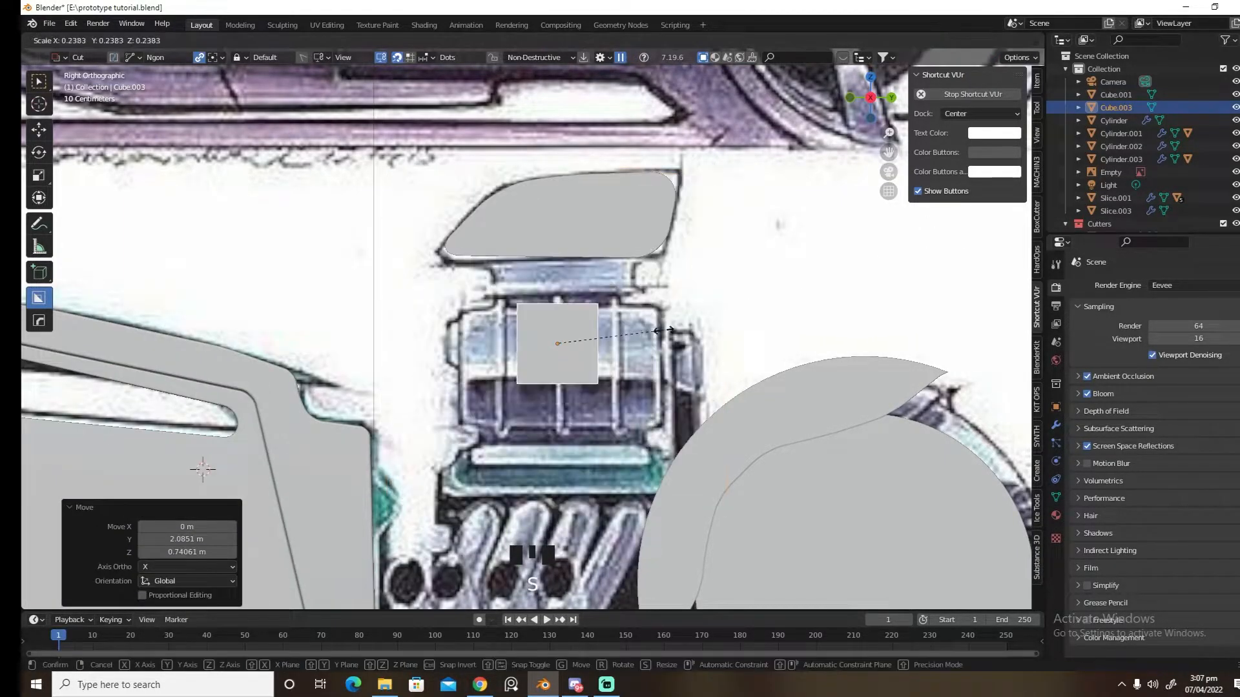
{"action": "left_click", "coordinate": [655, 335]}
With X-ray on, raise the small cube to the neck beneath the scoop and stretch it along Y to match the reference
{"action": "key", "text": "alt+z"}
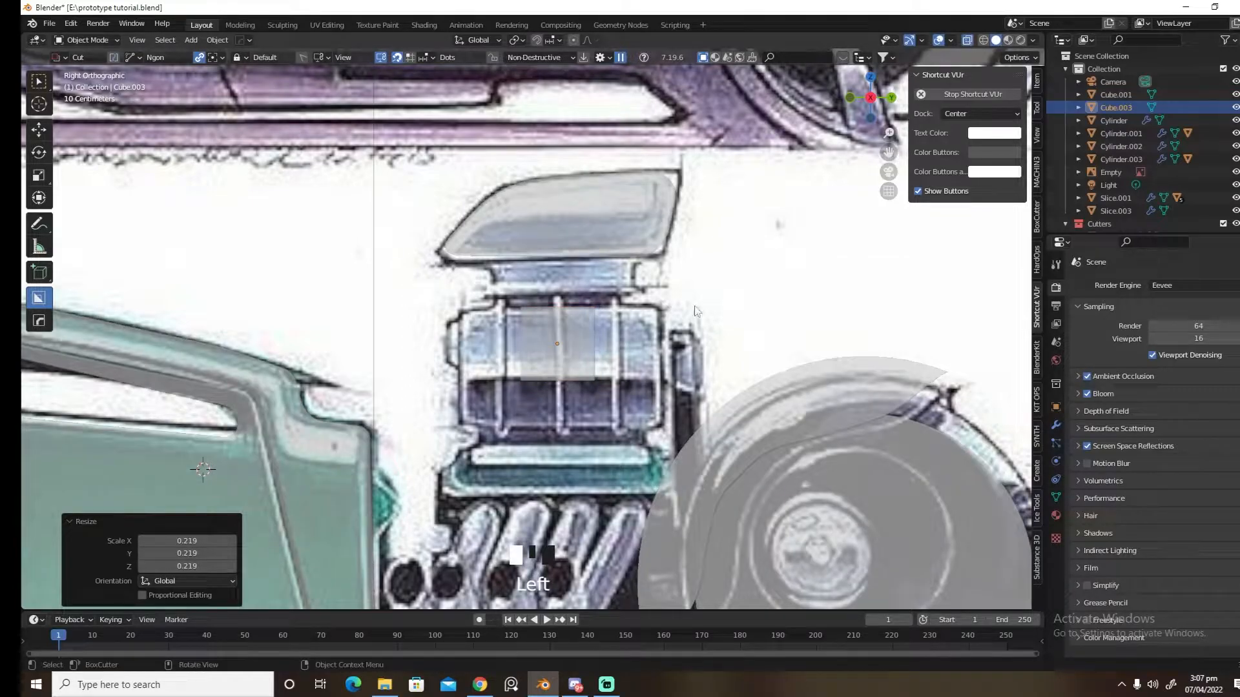
{"action": "key", "text": "g"}
{"action": "key", "text": "z"}
{"action": "left_click", "coordinate": [684, 259]}
{"action": "key", "text": "s"}
{"action": "key", "text": "y"}
{"action": "left_click", "coordinate": [831, 239]}
{"action": "key", "text": "g"}
{"action": "left_click", "coordinate": [834, 236]}
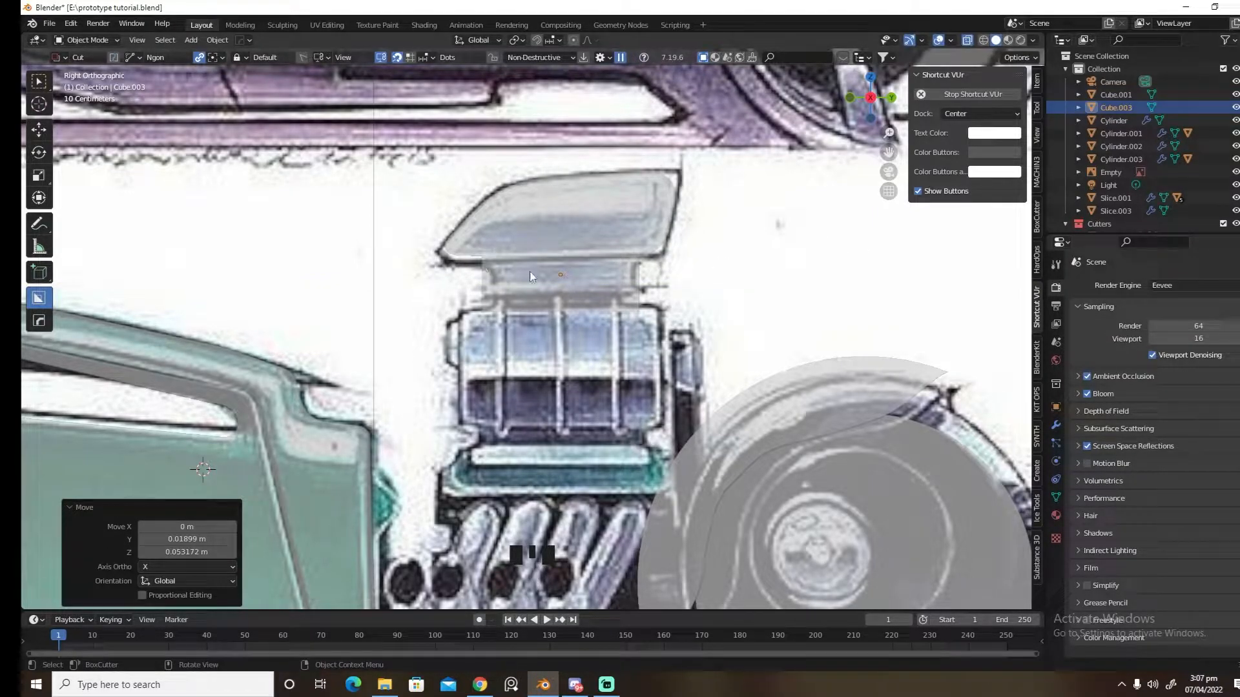
Scale the neck block to 0.565 along Z and lower it about 0.015 m
{"action": "key", "text": "s"}
{"action": "right_click", "coordinate": [653, 285]}
{"action": "key", "text": "s"}
{"action": "key", "text": "z"}
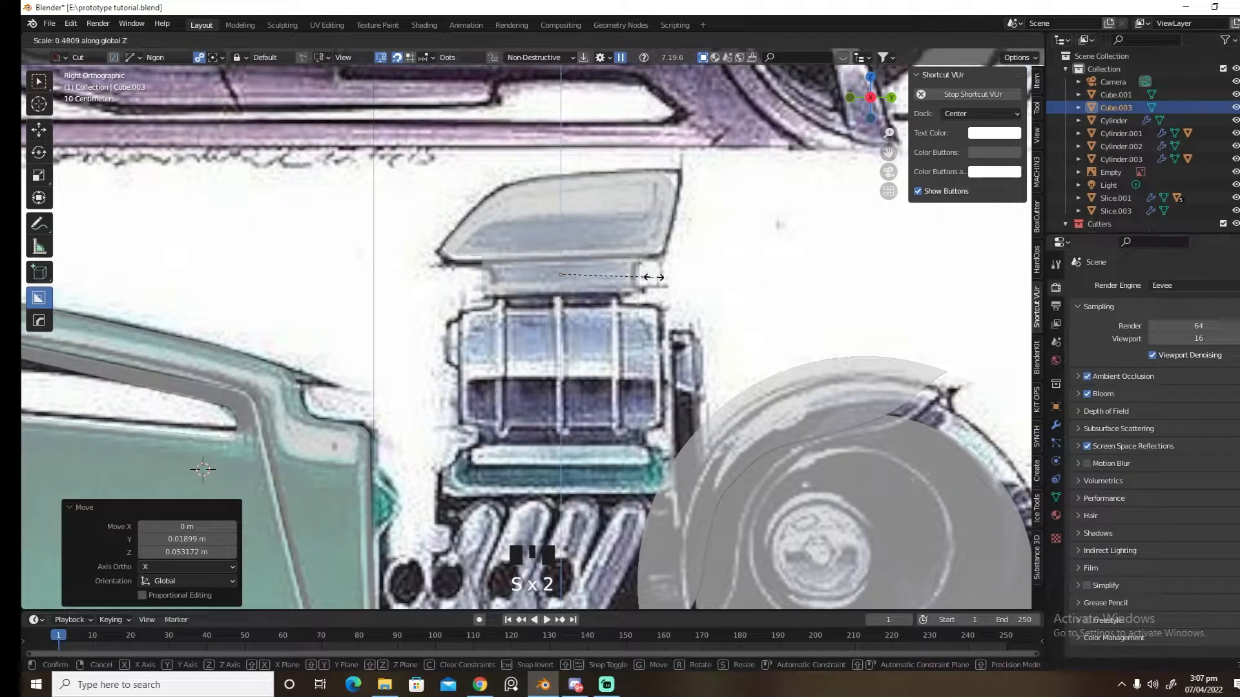
{"action": "left_click", "coordinate": [664, 277]}
{"action": "key", "text": "g"}
{"action": "key", "text": "z"}
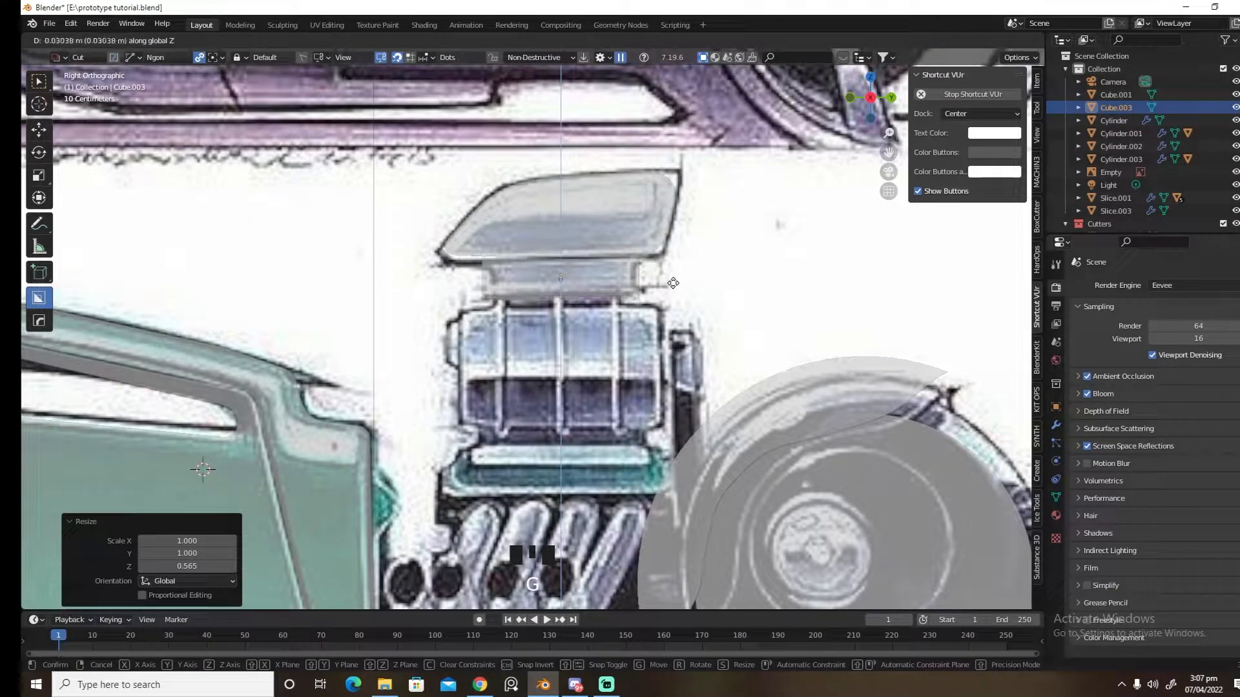
{"action": "left_click", "coordinate": [674, 285]}
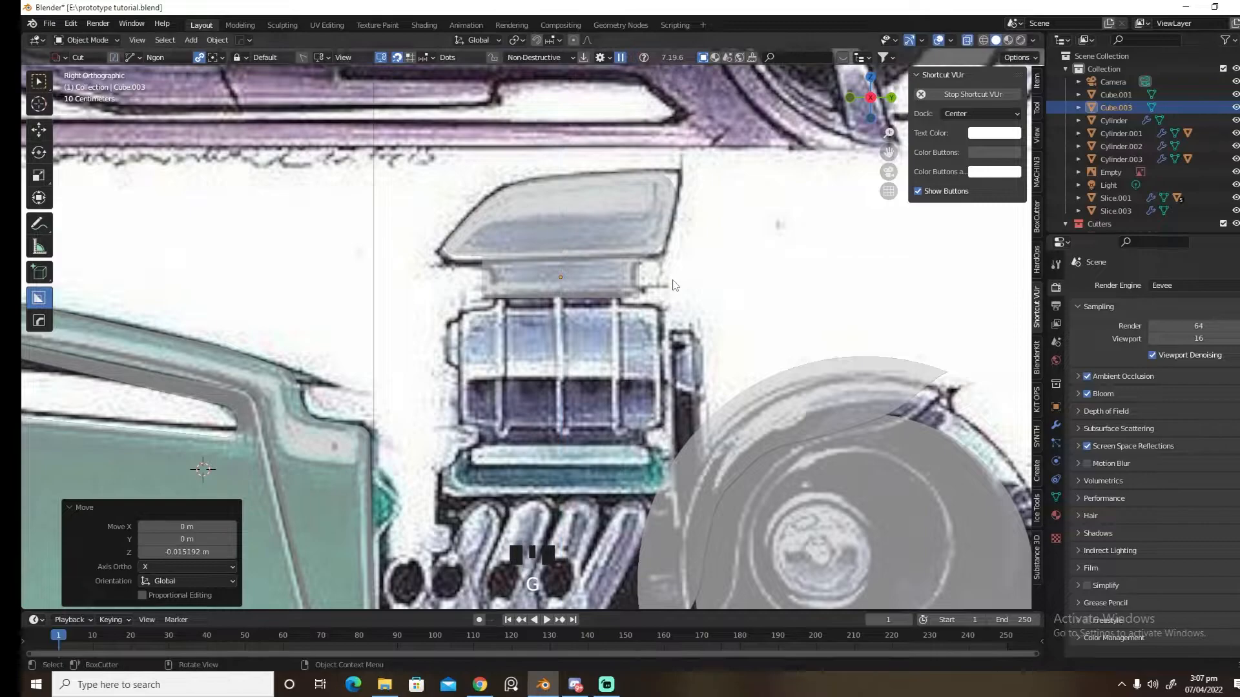
Trim the neck block's body-side edge with an Ngon cut and mirror the cut to the opposite side
{"action": "left_click", "coordinate": [483, 252], "text": "ctrl"}
{"action": "left_click", "coordinate": [492, 294]}
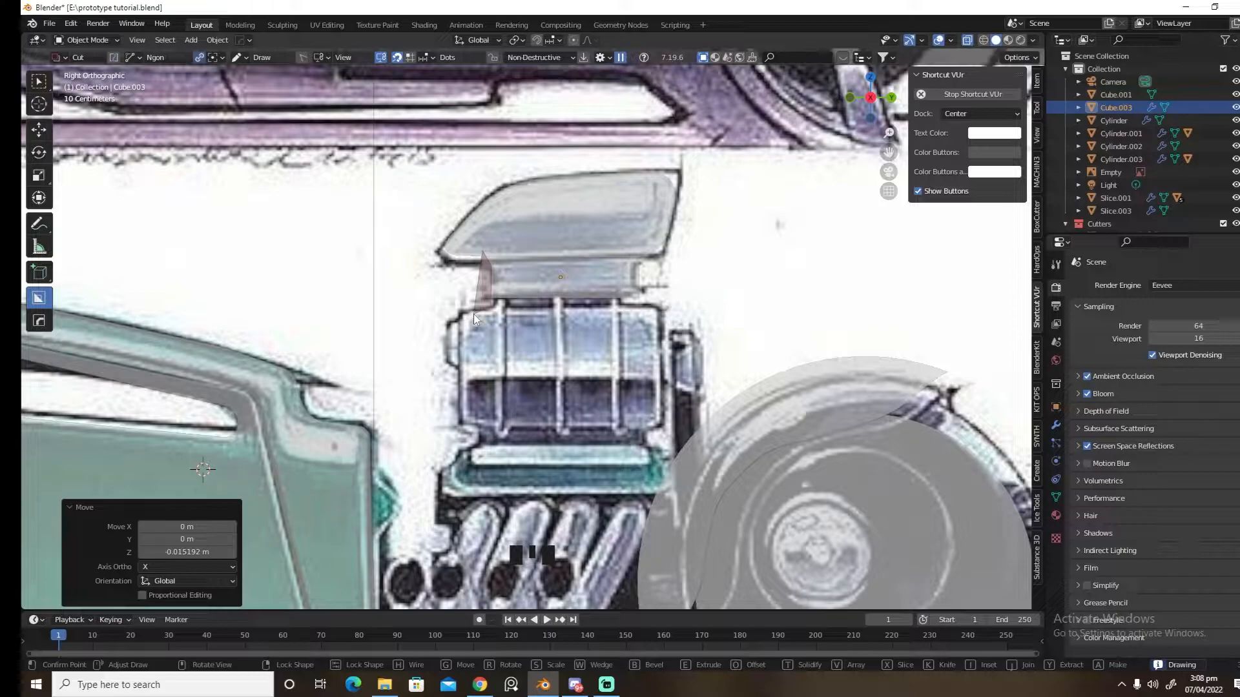
{"action": "left_click", "coordinate": [481, 247], "text": "ctrl"}
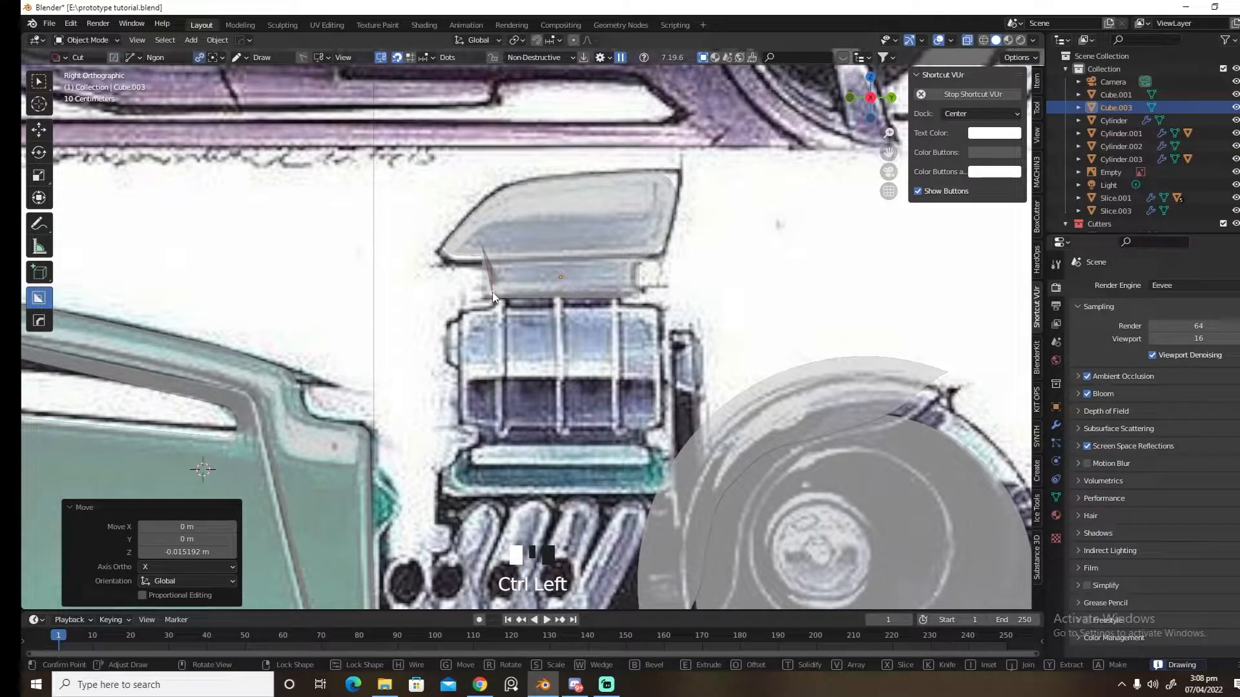
{"action": "left_click", "coordinate": [462, 243]}
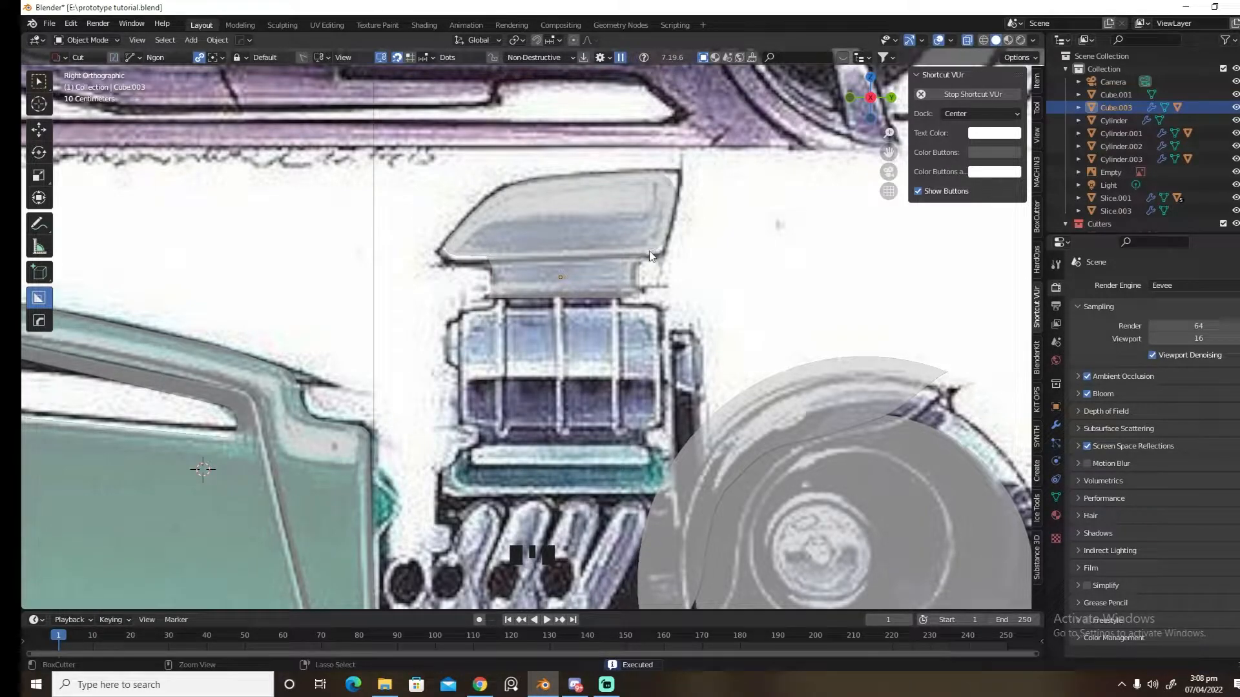
{"action": "key", "text": "alt+x"}
{"action": "left_click", "coordinate": [474, 277]}
Turn off X-ray and enable Cavity in the viewport shading
{"action": "left_click", "coordinate": [965, 42]}
{"action": "middle_click_drag", "start_coordinate": [963, 49], "coordinate": [1036, 32]}
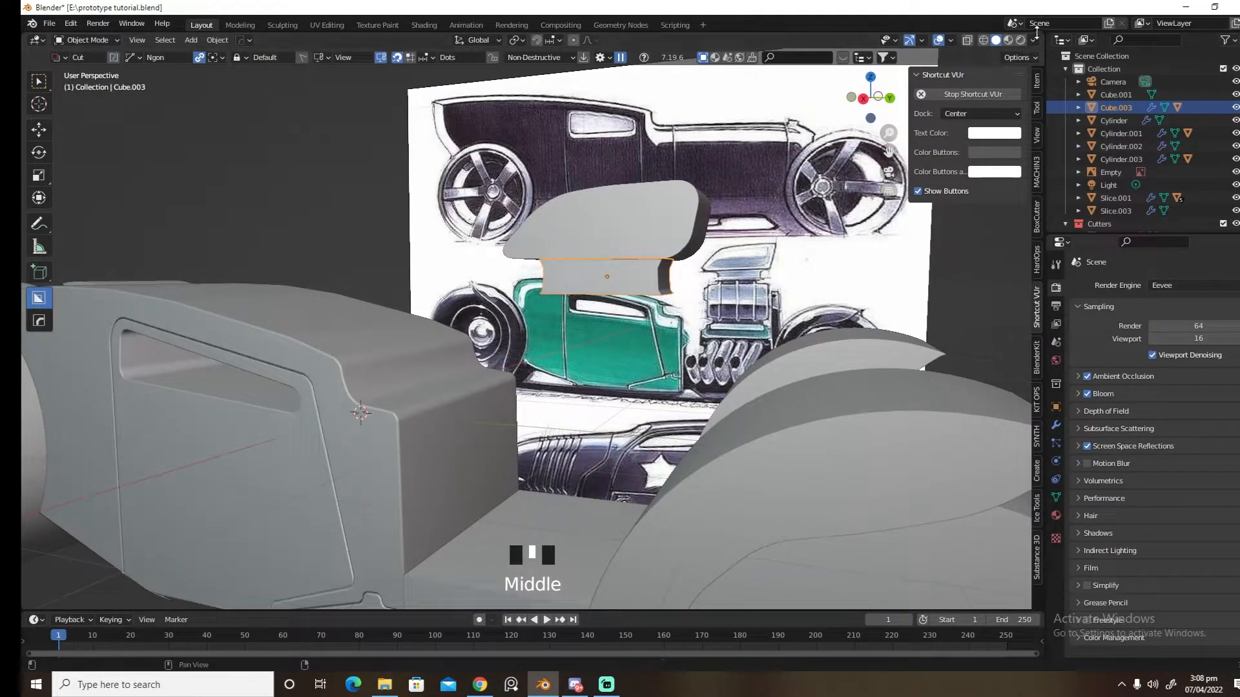
{"action": "left_click", "coordinate": [1034, 40]}
{"action": "left_click", "coordinate": [959, 316]}
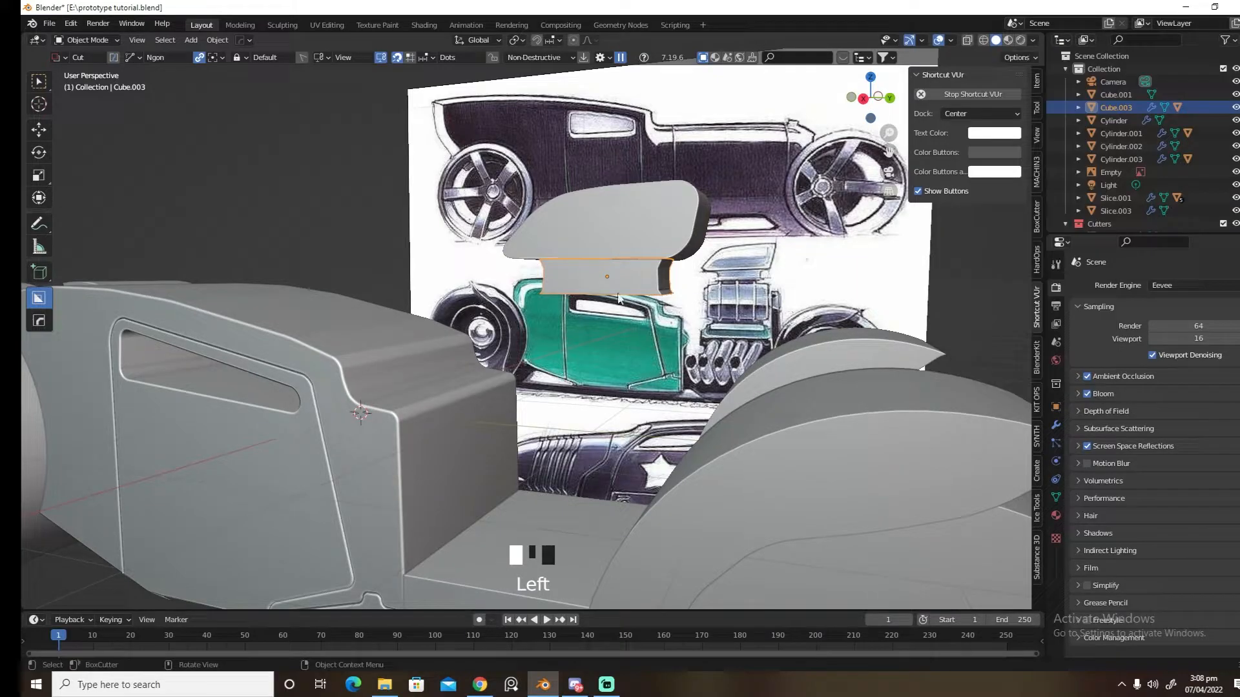
Add a cube in the right view, move it over the blower drum below the neck, and scale it to 0.526
{"action": "key", "text": "grave"}
{"action": "left_click", "coordinate": [697, 326]}
{"action": "key", "text": "shift+a"}
{"action": "mouse_move", "coordinate": [590, 367]}
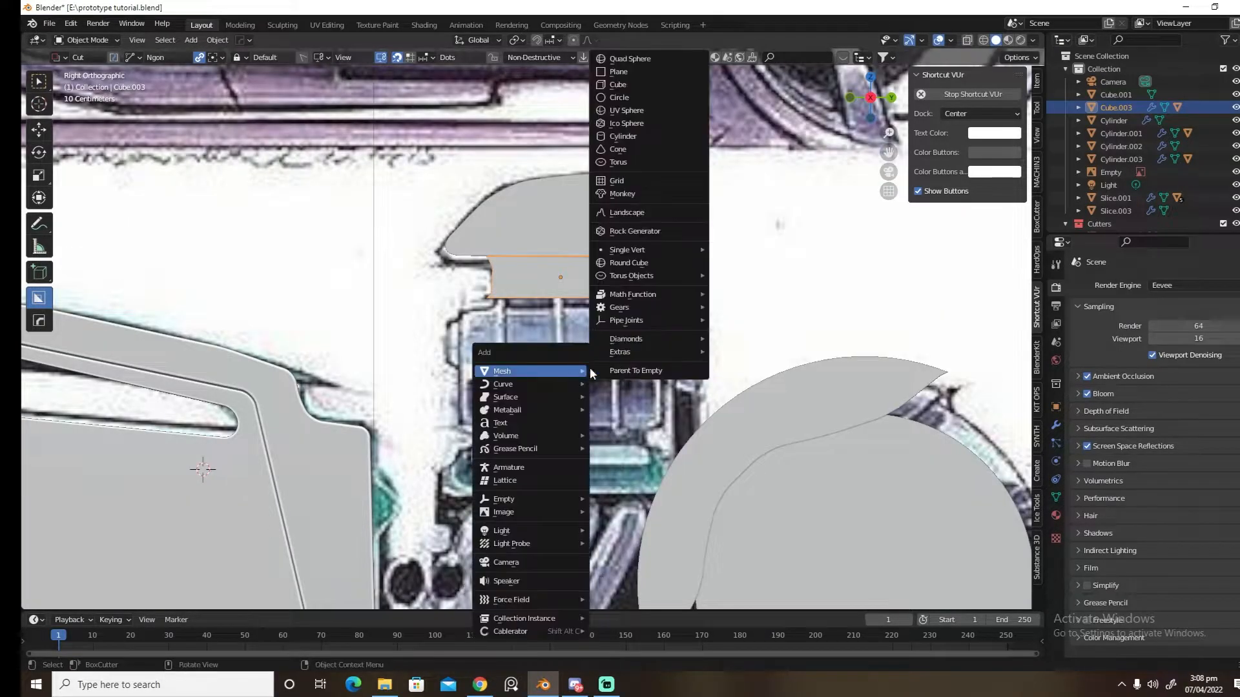
{"action": "left_click", "coordinate": [658, 90]}
{"action": "scroll", "coordinate": [577, 225], "scroll_direction": "down", "scroll_amount": 4}
{"action": "key", "text": "g"}
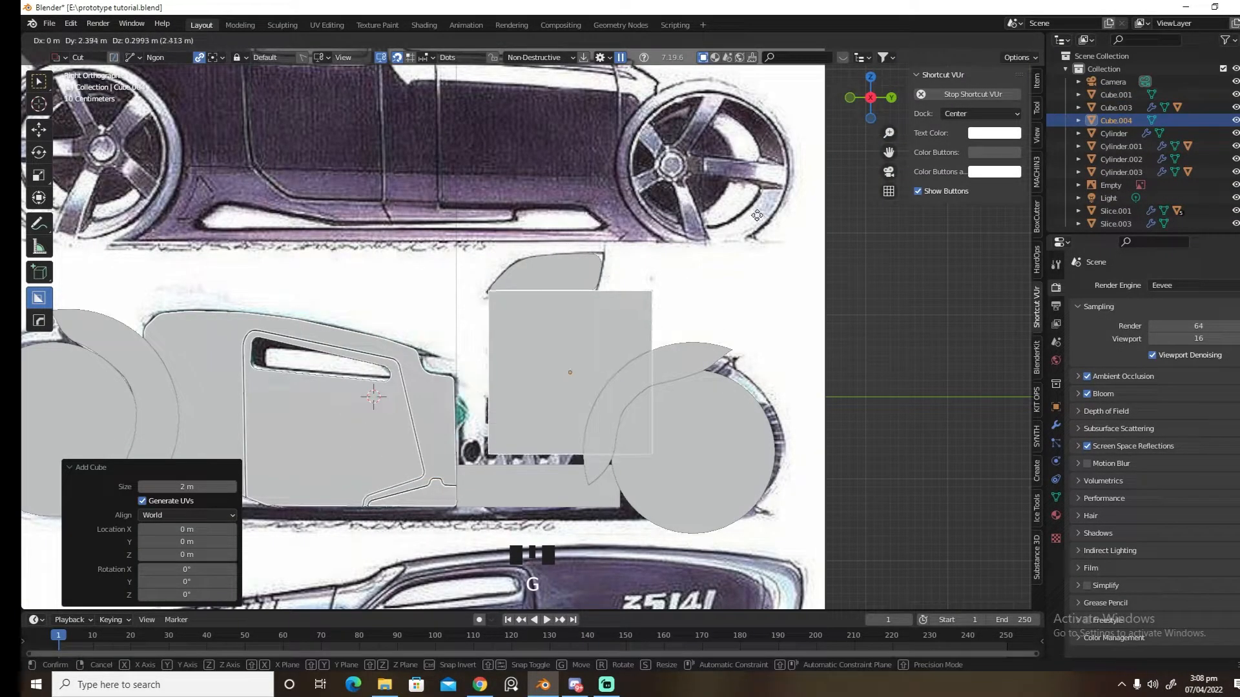
{"action": "left_click", "coordinate": [749, 213]}
{"action": "key", "text": "s"}
{"action": "left_click", "coordinate": [681, 275]}
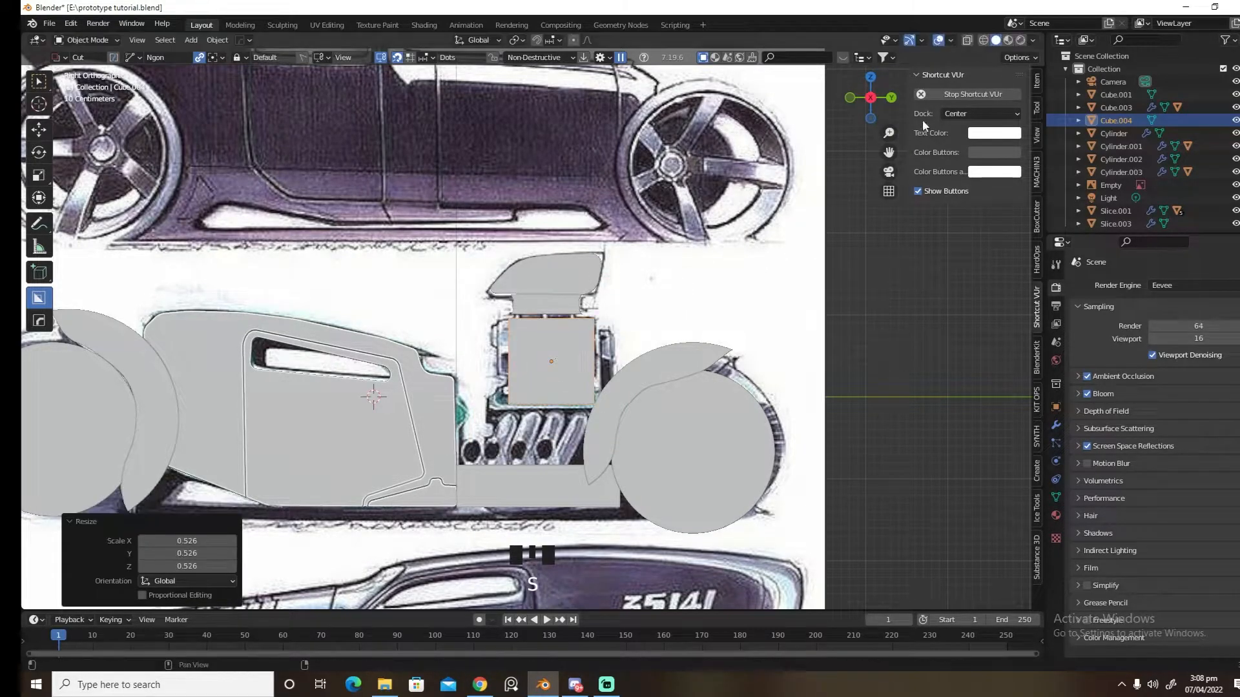
With X-ray on, move the blower cube about -0.055 m in Y and 0.109 m in Z and scale it to 0.856
{"action": "left_click", "coordinate": [966, 41]}
{"action": "middle_click_drag", "start_coordinate": [761, 260], "coordinate": [923, 57]}
{"action": "key", "text": "grave"}
{"action": "scroll", "coordinate": [713, 284], "scroll_direction": "up", "scroll_amount": 3}
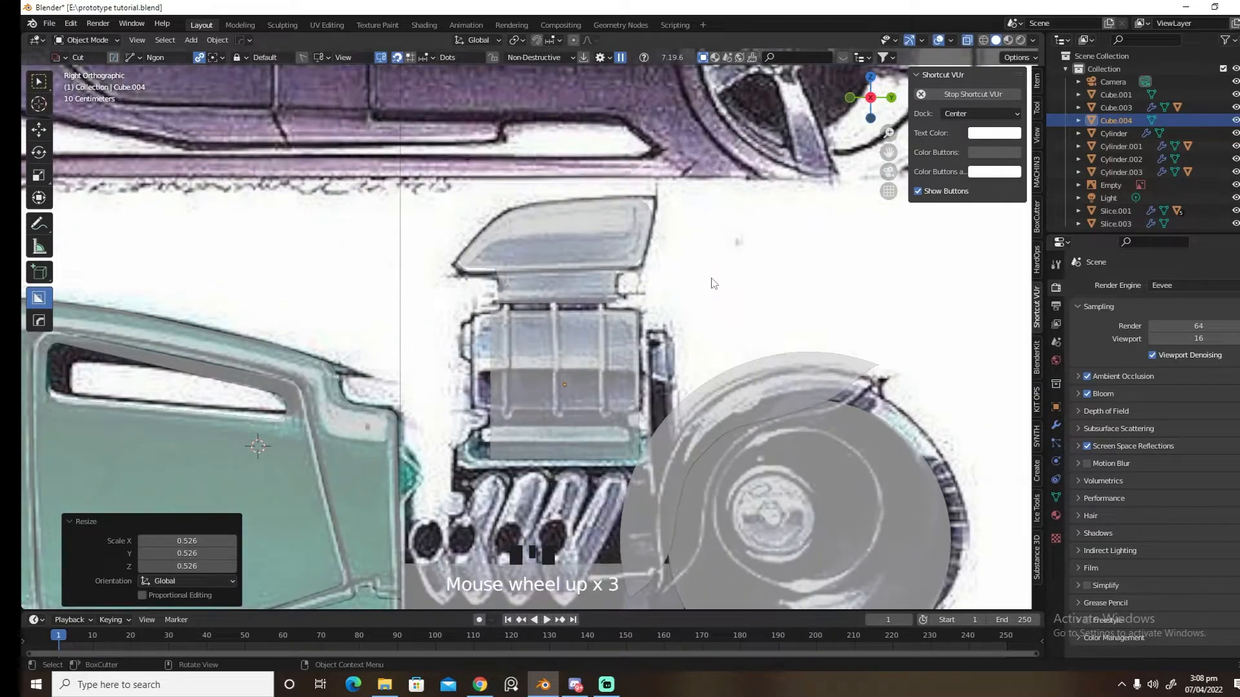
{"action": "key", "text": "g"}
{"action": "left_click", "coordinate": [698, 288]}
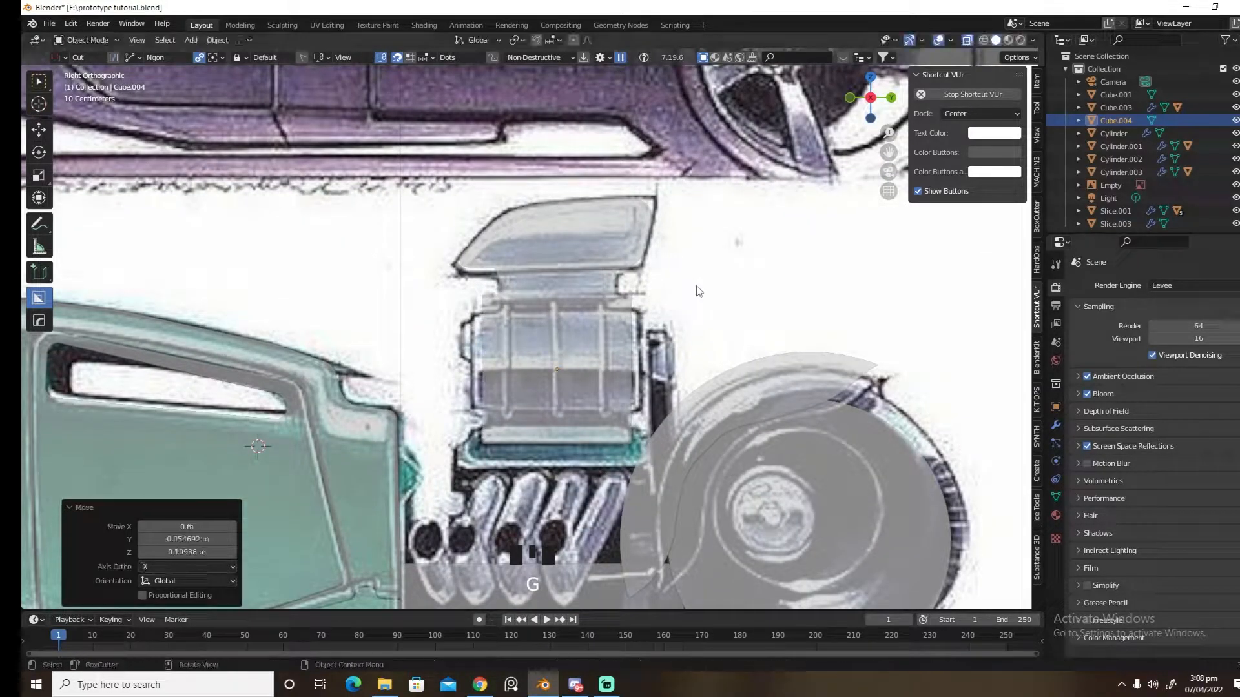
{"action": "key", "text": "s"}
{"action": "left_click", "coordinate": [802, 302]}
Widen the blower block along Y to the drum's width in the reference and raise it about 0.027 m
{"action": "key", "text": "s"}
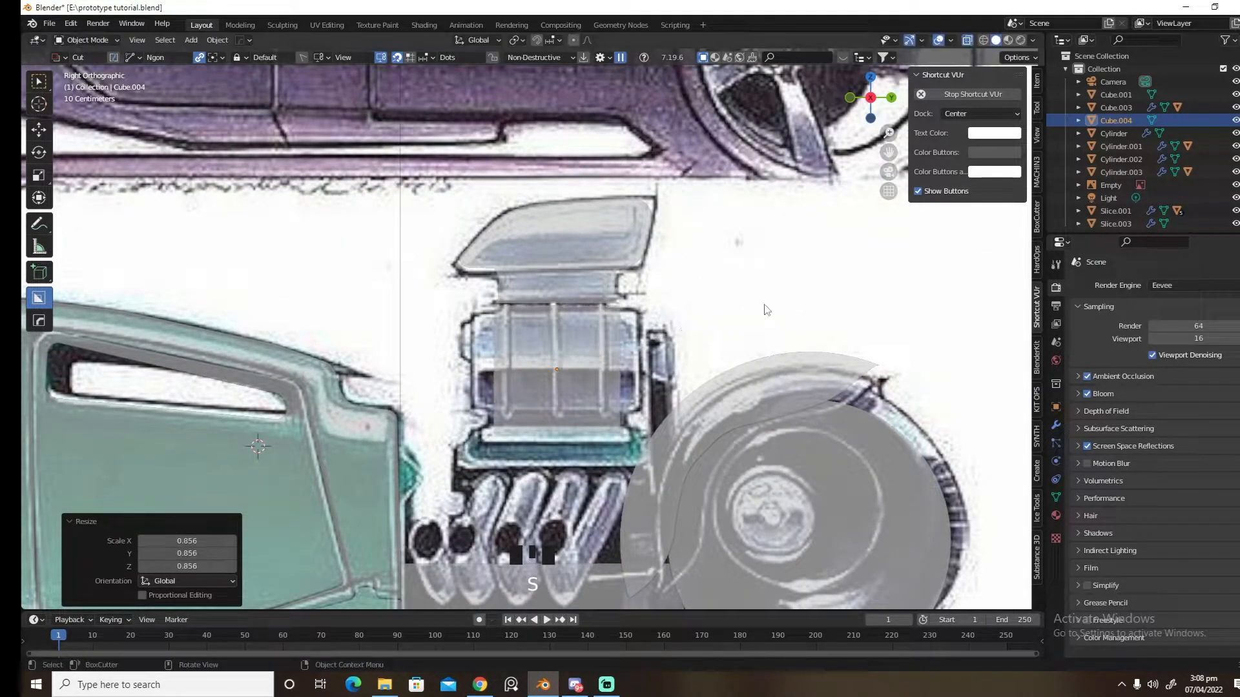
{"action": "key", "text": "g"}
{"action": "left_click", "coordinate": [830, 301]}
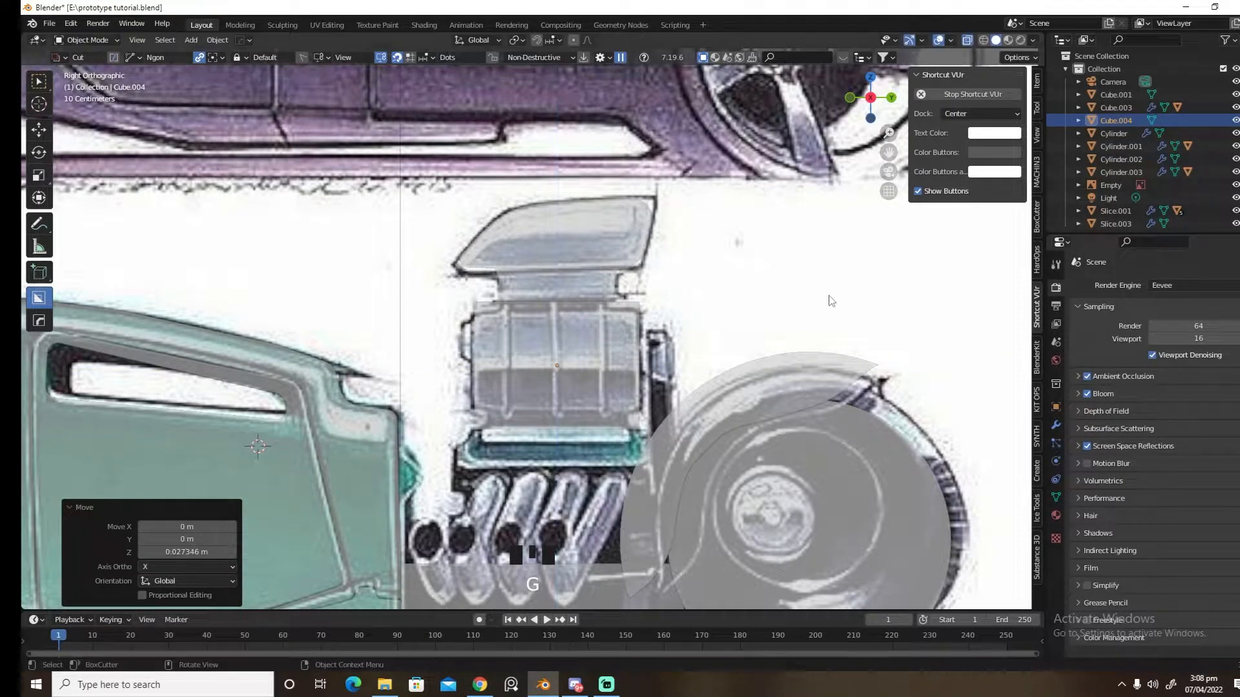
Duplicate the blower block and move the copy about -0.912 m in Z
{"action": "left_click", "coordinate": [600, 394]}
{"action": "left_click", "coordinate": [599, 394]}
{"action": "key", "text": "shift+d"}
{"action": "left_click", "coordinate": [599, 392]}
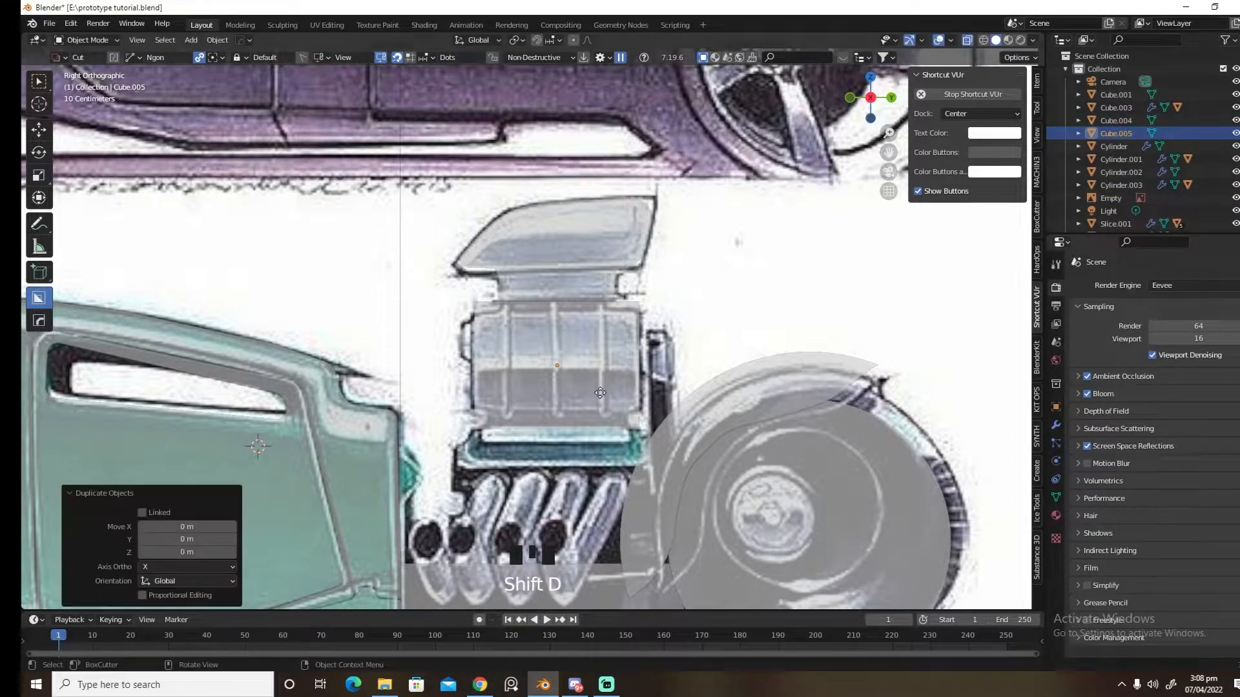
{"action": "key", "text": "g"}
{"action": "key", "text": "z"}
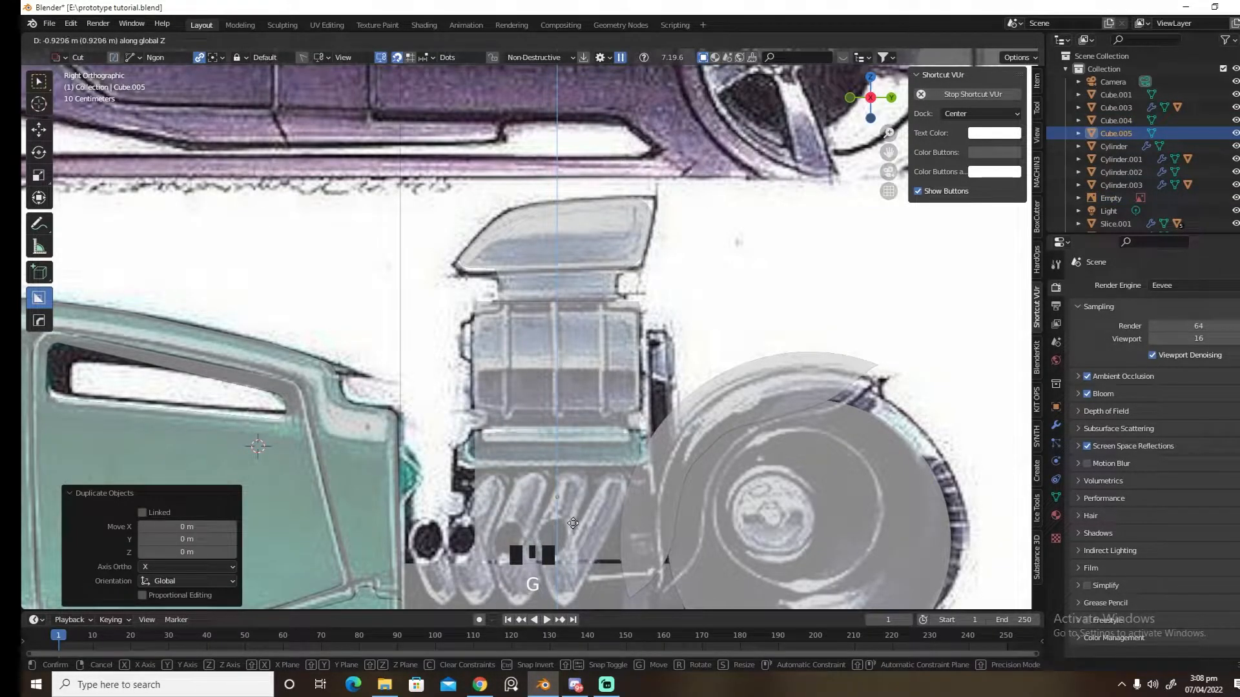
{"action": "left_click", "coordinate": [574, 525]}
Scale the copied block to 0.464 along Z, raise it about 0.26 m below the blower, and turn off X-ray
{"action": "key", "text": "s"}
{"action": "key", "text": "z"}
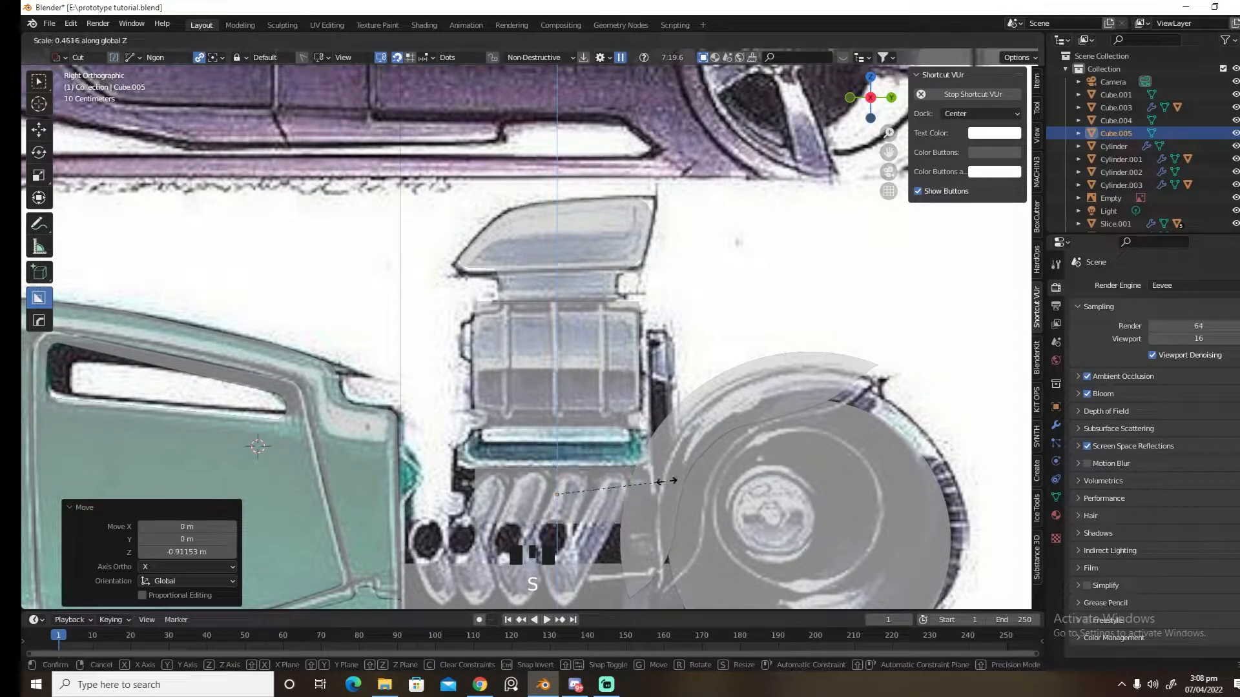
{"action": "left_click", "coordinate": [668, 482]}
{"action": "key", "text": "g"}
{"action": "key", "text": "z"}
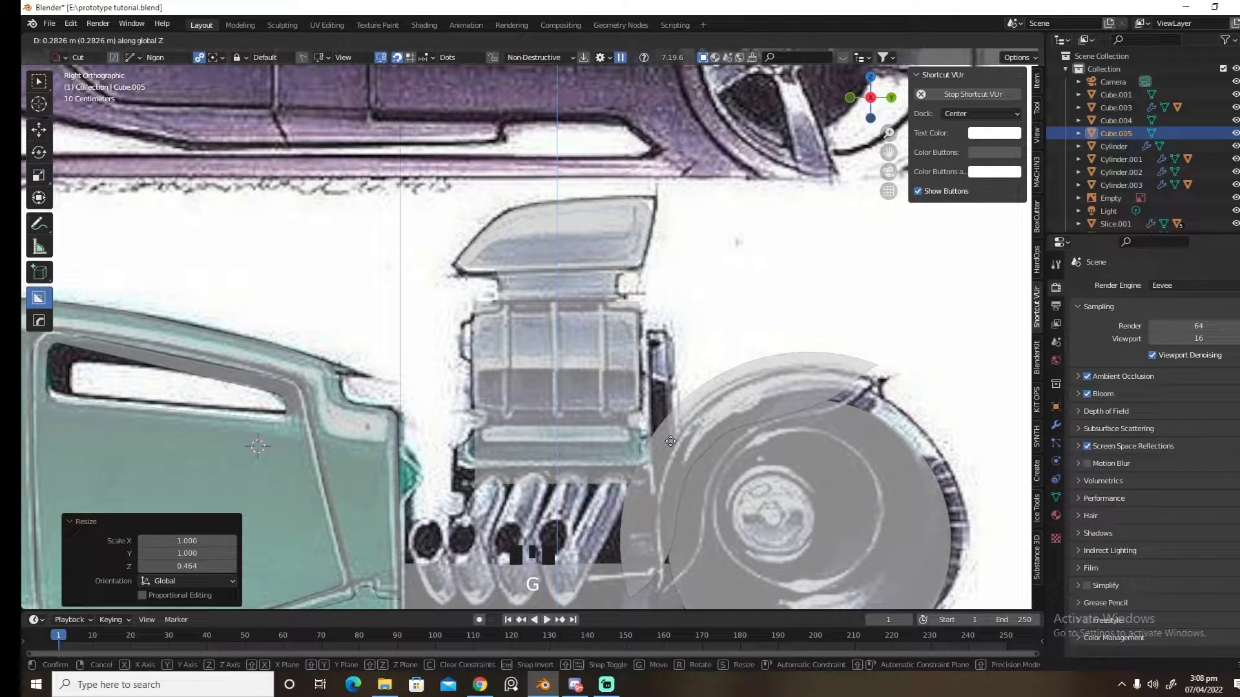
{"action": "left_click", "coordinate": [669, 444]}
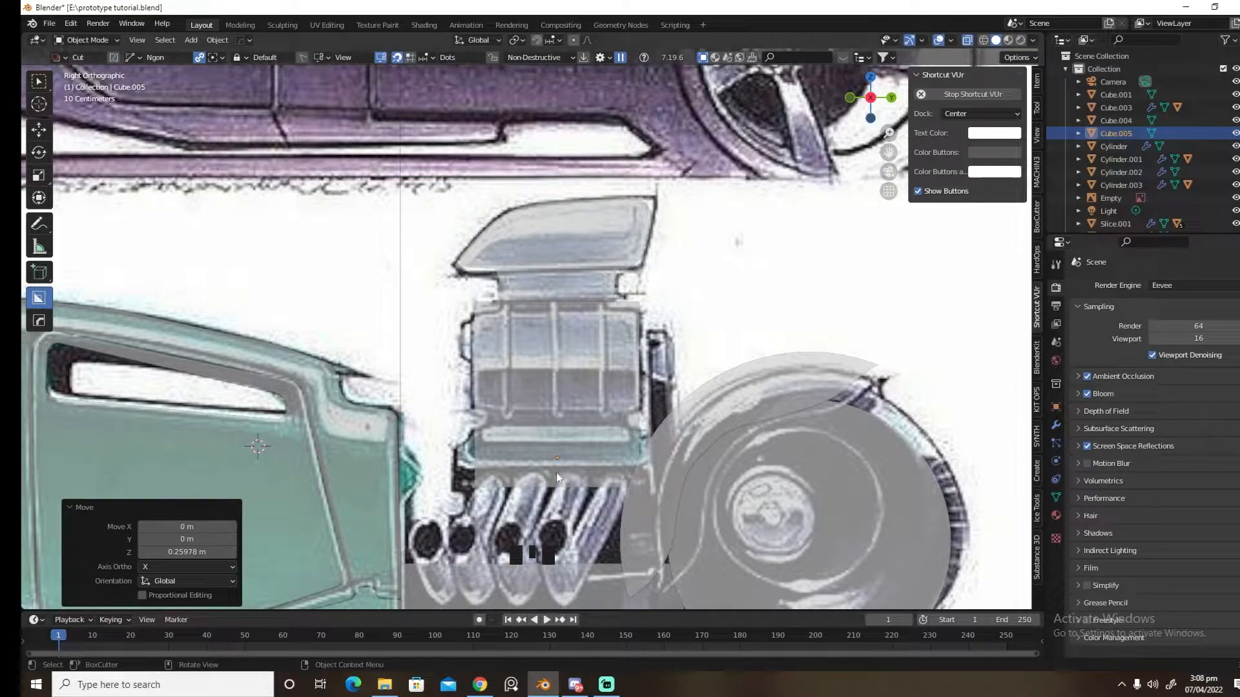
{"action": "left_click", "coordinate": [967, 40]}
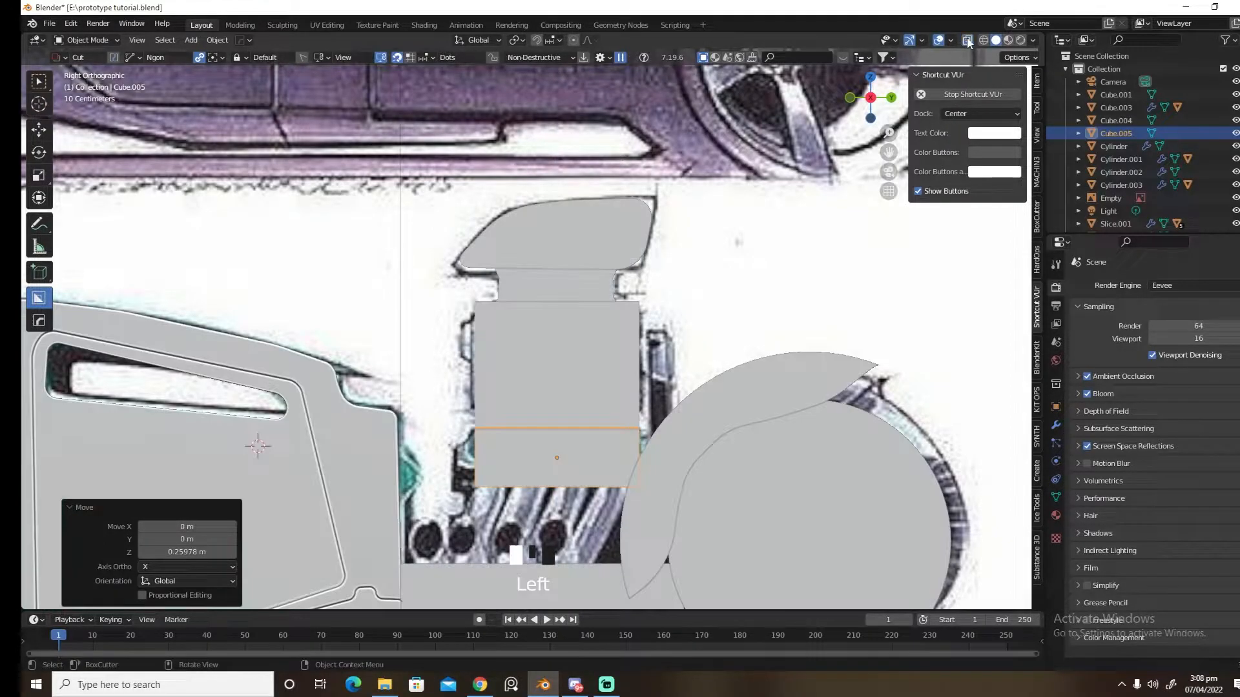
Try an Ngon cut across the lower edge of the base block and undo it
{"action": "left_click", "coordinate": [465, 481], "text": "ctrl"}
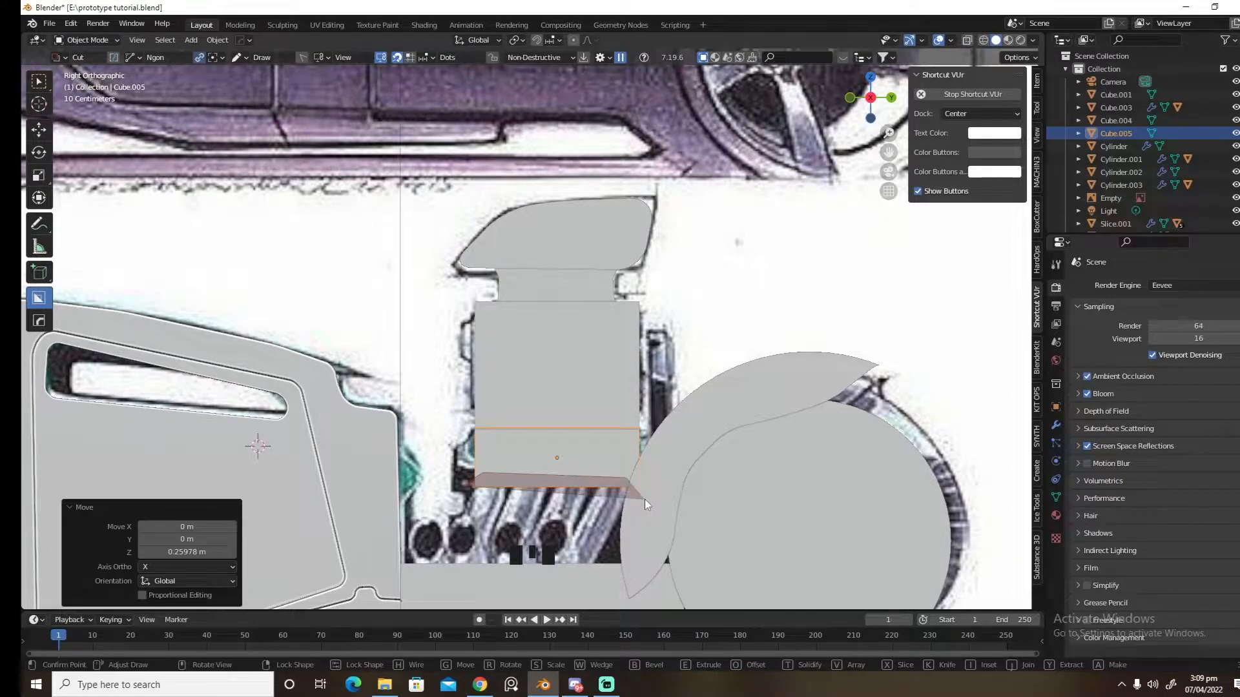
{"action": "left_click", "coordinate": [633, 476]}
{"action": "left_click", "coordinate": [648, 492]}
{"action": "key", "text": "space"}
{"action": "key", "text": "ctrl+z"}
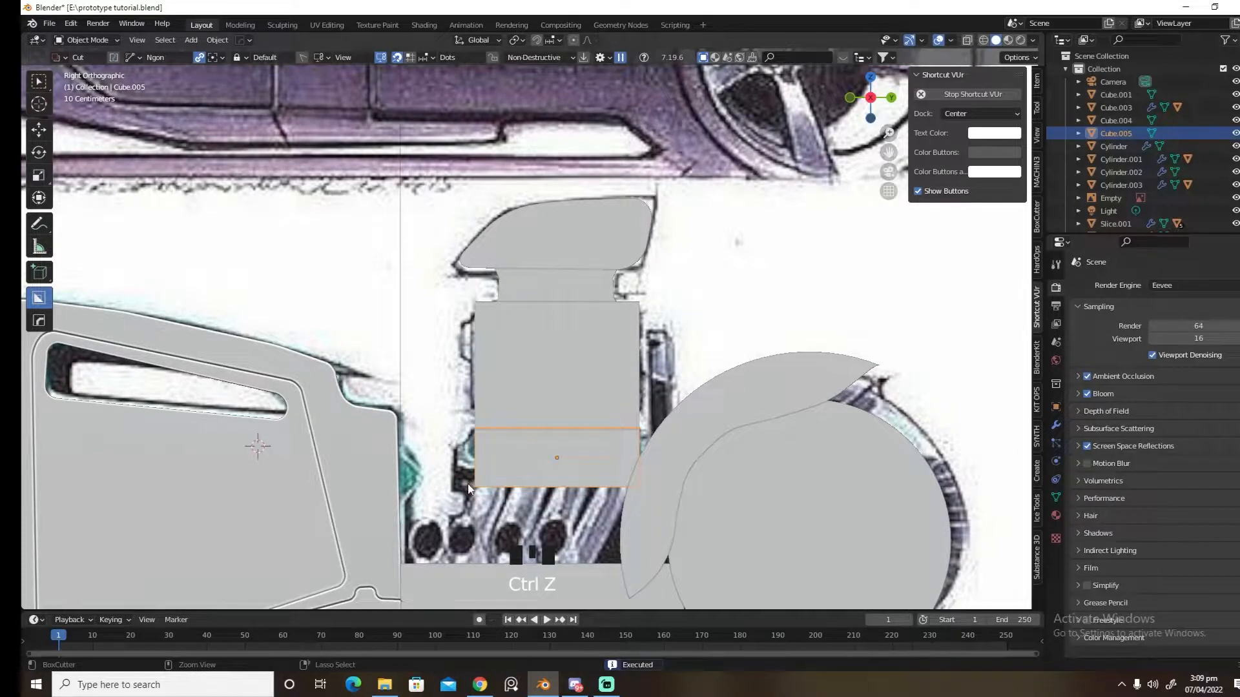
Try trimming a thin strip off the bottom of the base block under the blower with an Ngon cut
{"action": "left_click", "coordinate": [482, 473], "text": "ctrl"}
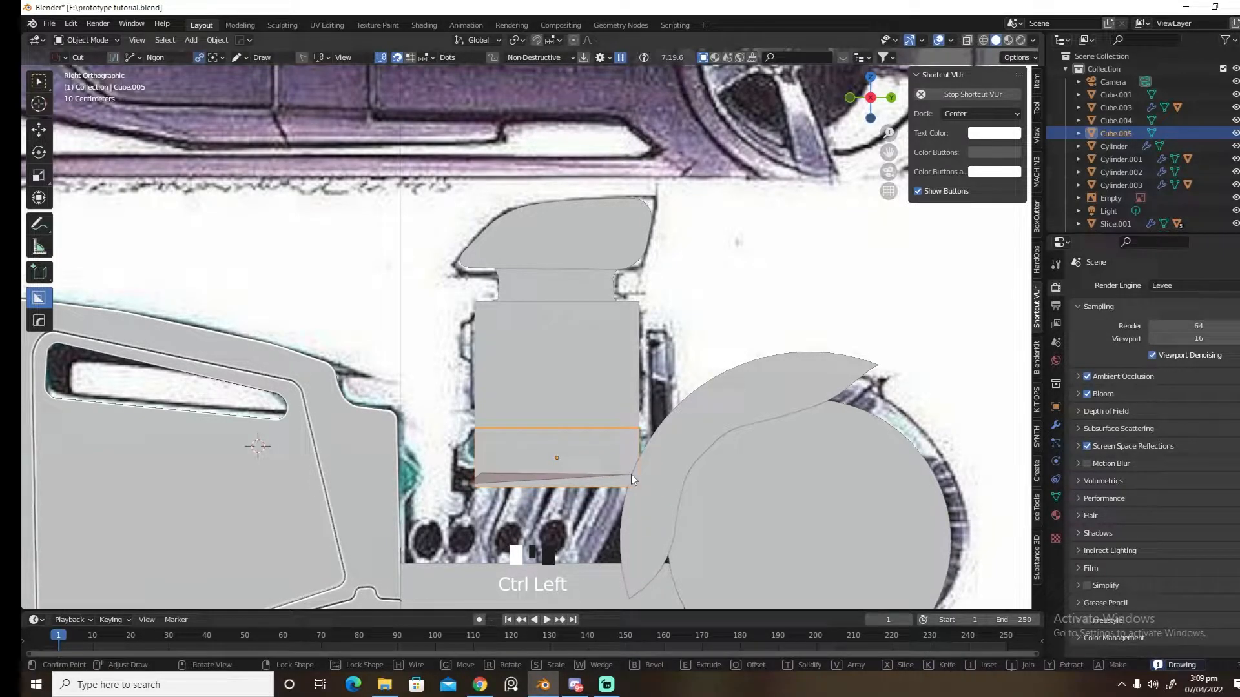
{"action": "left_click", "coordinate": [632, 474]}
{"action": "left_click", "coordinate": [646, 486]}
{"action": "left_click", "coordinate": [463, 498]}
{"action": "key", "text": "space"}
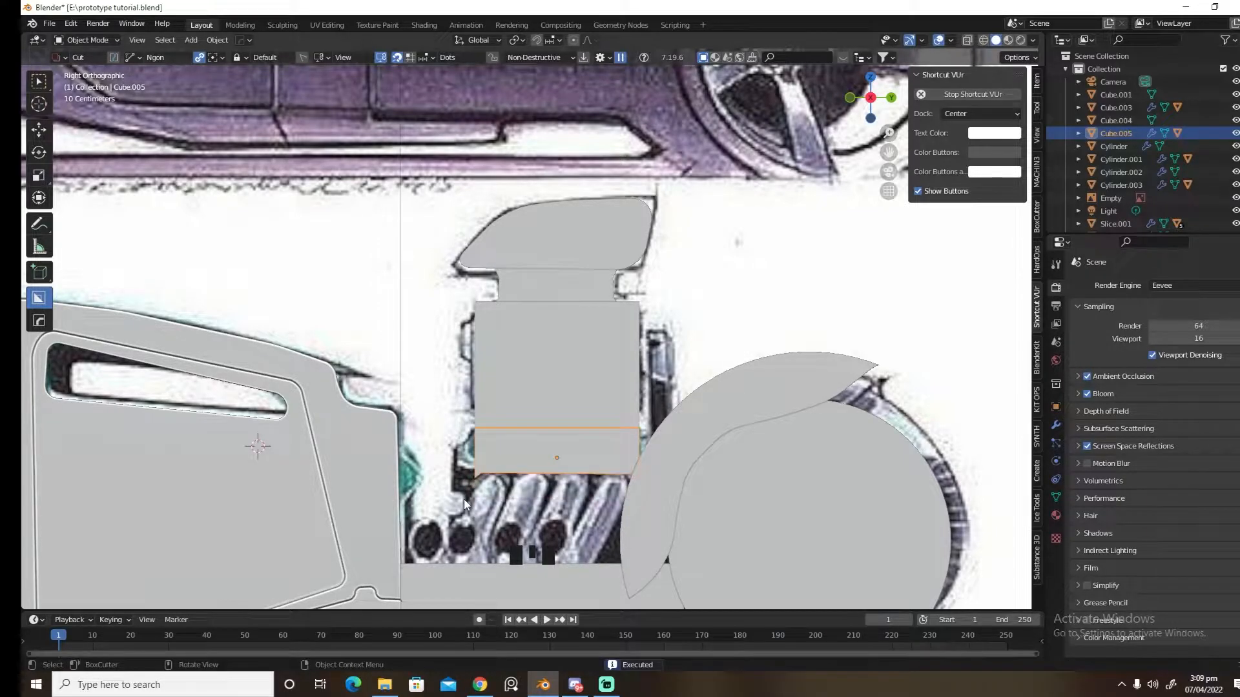
{"action": "key", "text": "ctrl+z"}
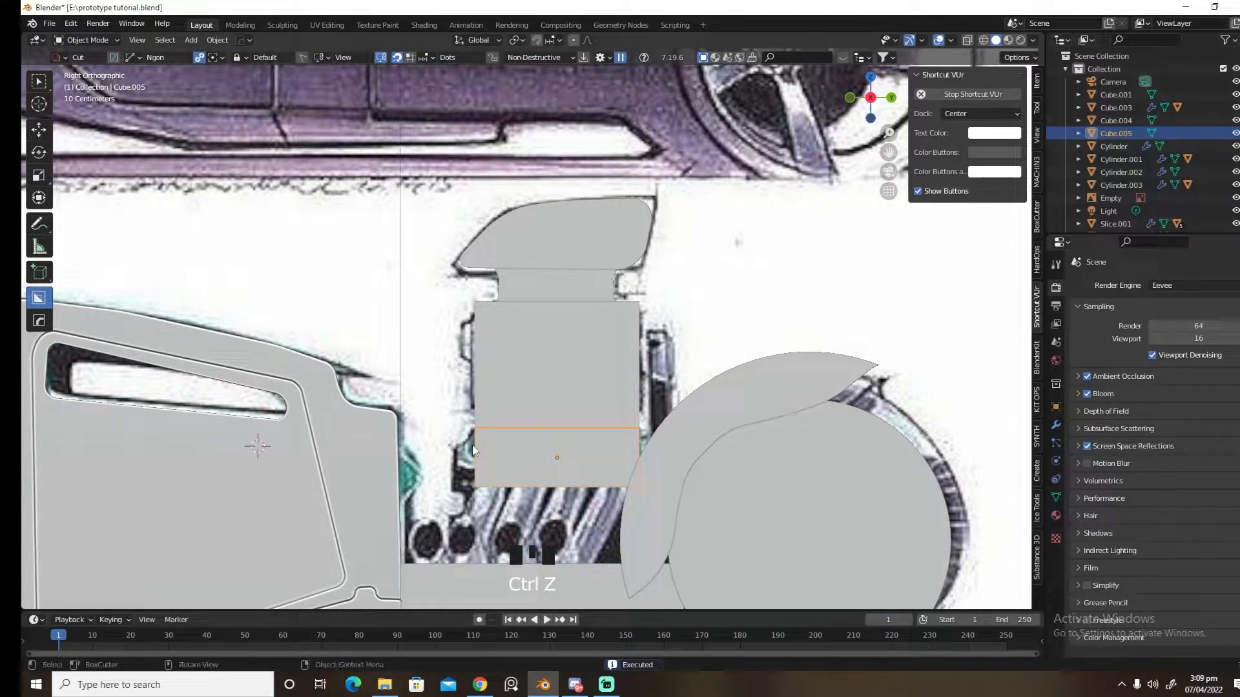
{"action": "left_click", "coordinate": [475, 446]}
Duplicate the base block under the blower and move the copy about -0.594 m in Z
{"action": "mouse_move", "coordinate": [499, 419]}
{"action": "middle_mouse_down"}
{"action": "mouse_move", "coordinate": [552, 434]}
{"action": "mouse_move", "coordinate": [534, 445]}
{"action": "middle_mouse_up"}
{"action": "scroll", "coordinate": [552, 434], "scroll_direction": "down", "scroll_amount": 3}
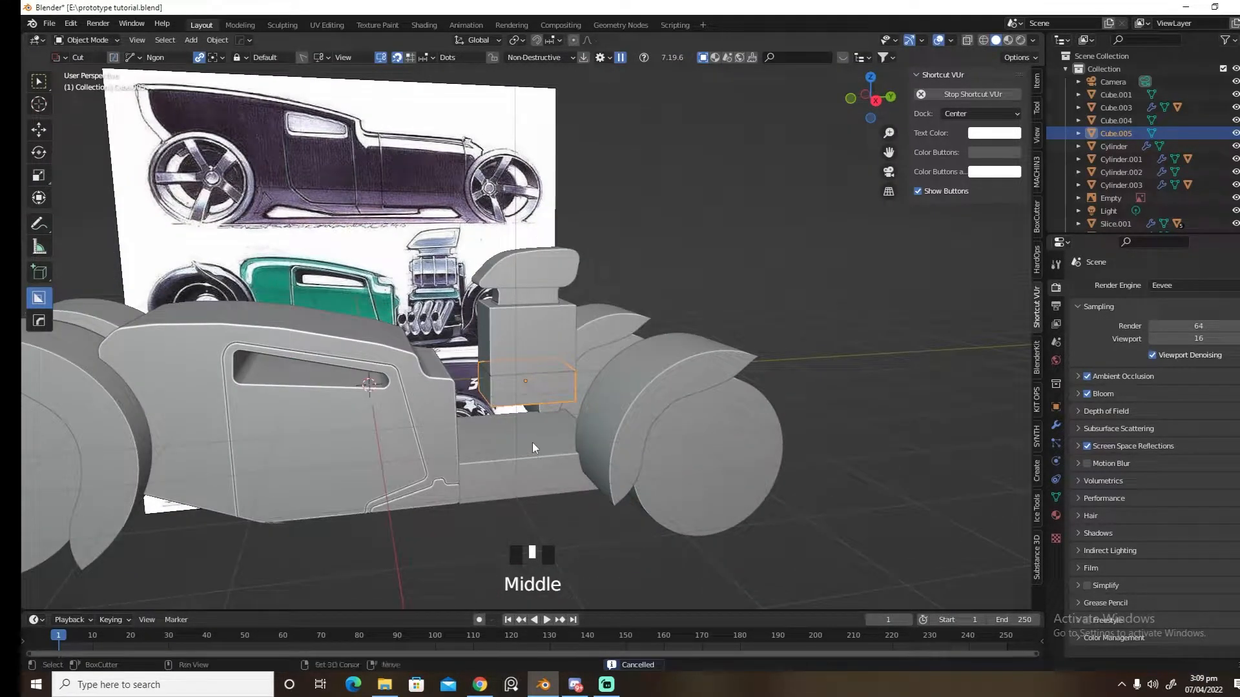
{"action": "key", "text": "shift+d"}
{"action": "key", "text": "g"}
{"action": "key", "text": "z"}
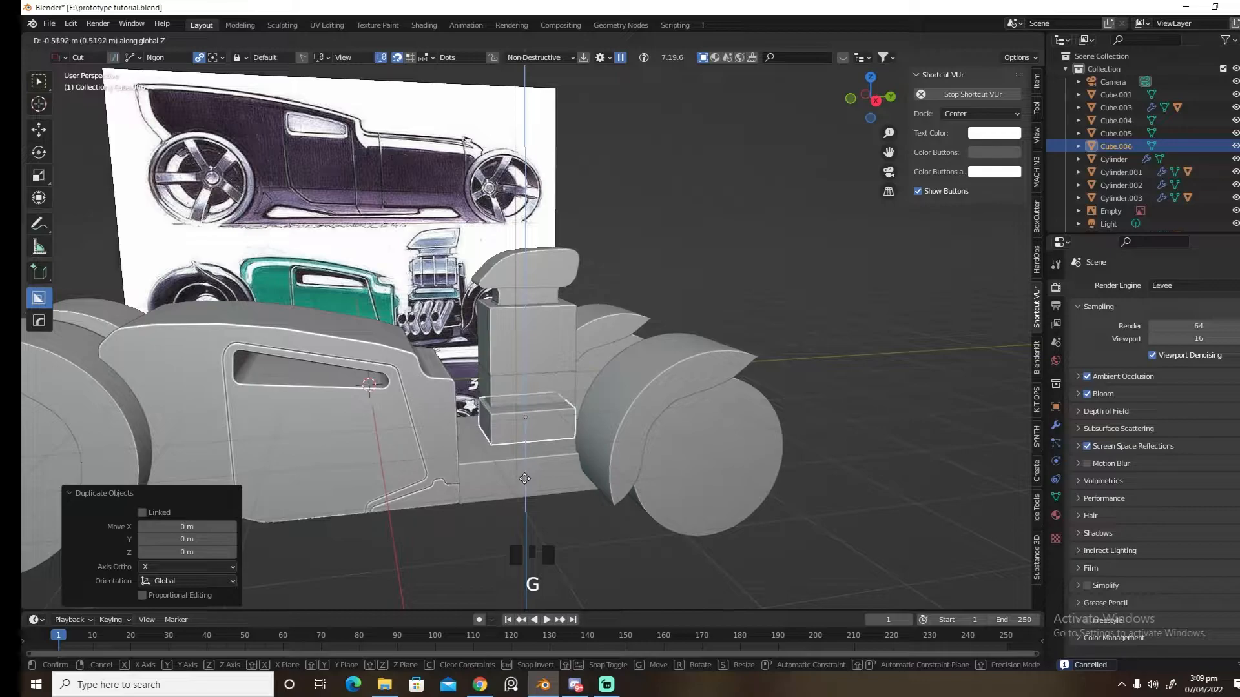
{"action": "left_click", "coordinate": [523, 484]}
Raise the copied block about 0.175 m and scale it to about 1.4 along Z to fill the gap above the chassis
{"action": "key", "text": "grave"}
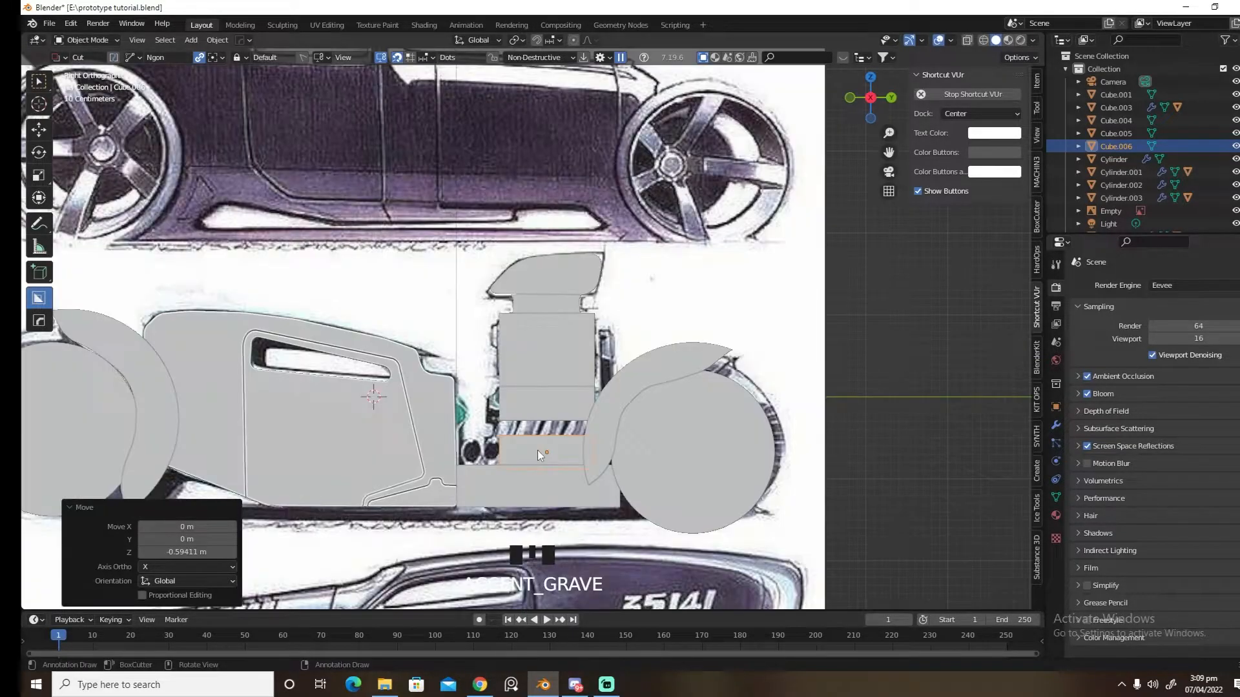
{"action": "scroll", "coordinate": [539, 450], "scroll_direction": "up", "scroll_amount": 2}
{"action": "key", "text": "g"}
{"action": "key", "text": "z"}
{"action": "left_click", "coordinate": [556, 433]}
{"action": "key", "text": "s"}
{"action": "key", "text": "z"}
{"action": "key", "text": "z"}
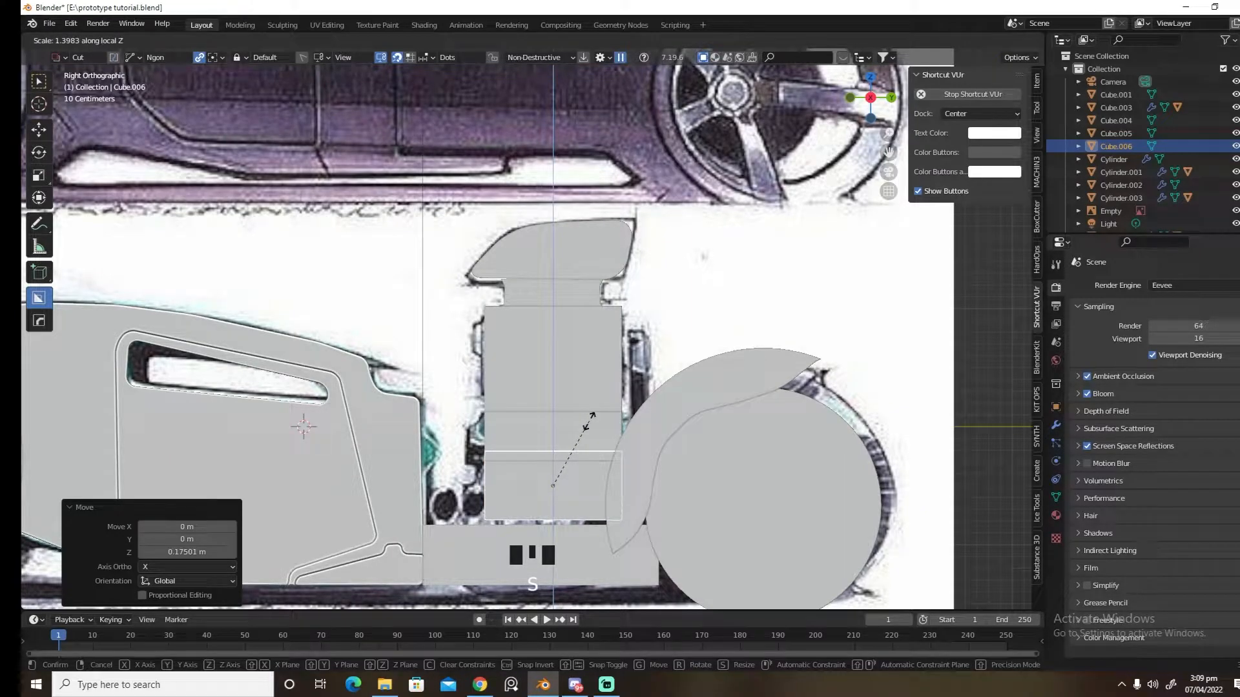
{"action": "left_click", "coordinate": [593, 423]}
{"action": "key", "text": "g"}
{"action": "key", "text": "z"}
{"action": "left_click", "coordinate": [593, 424]}
Bevel the four lengthwise edges of the blower block into wide flat chamfers
{"action": "middle_click_drag", "start_coordinate": [603, 425], "coordinate": [567, 441]}
{"action": "left_click", "coordinate": [626, 351]}
{"action": "key", "text": "Tab"}
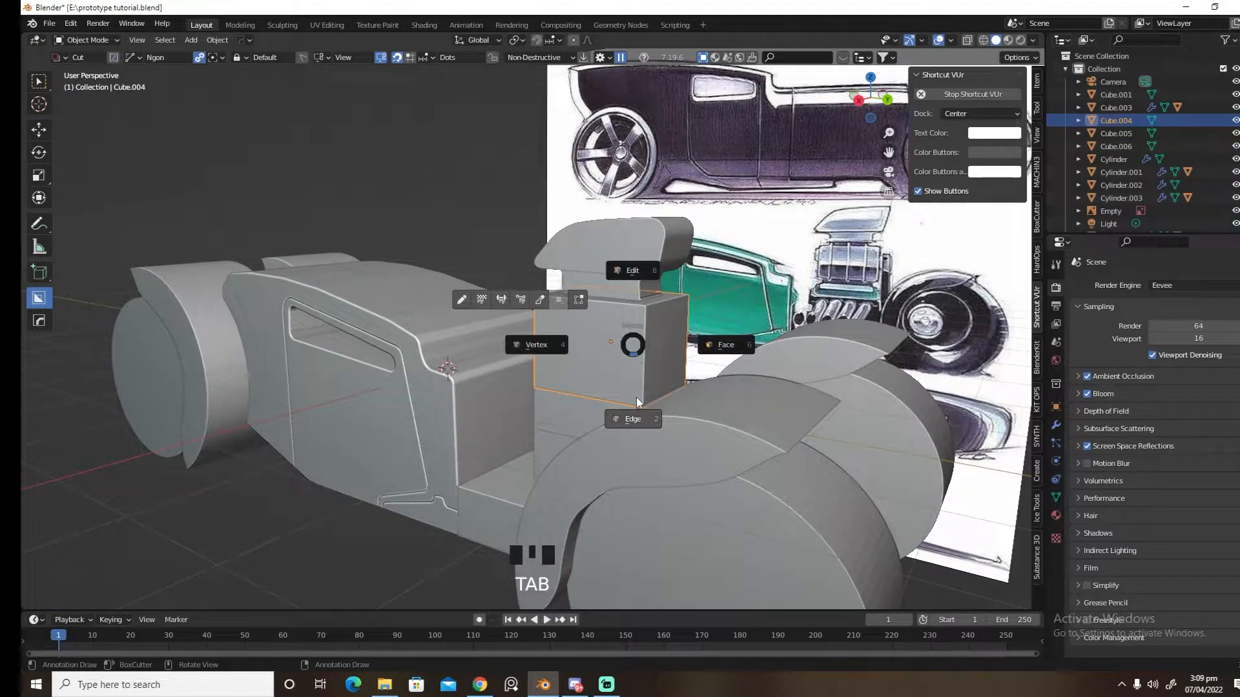
{"action": "left_click", "coordinate": [636, 408]}
{"action": "left_click", "coordinate": [620, 303]}
{"action": "middle_click_drag", "start_coordinate": [800, 314], "coordinate": [672, 408]}
{"action": "left_click", "coordinate": [714, 328], "text": "shift"}
{"action": "left_click", "coordinate": [612, 390], "text": "shift"}
{"action": "middle_click_drag", "start_coordinate": [696, 452], "coordinate": [605, 401]}
{"action": "key", "text": "ctrl+b"}
{"action": "left_click", "coordinate": [776, 395]}
{"action": "key", "text": "Tab"}
Bevel the lengthwise edges of the middle block directly beneath the blower
{"action": "left_click", "coordinate": [598, 408]}
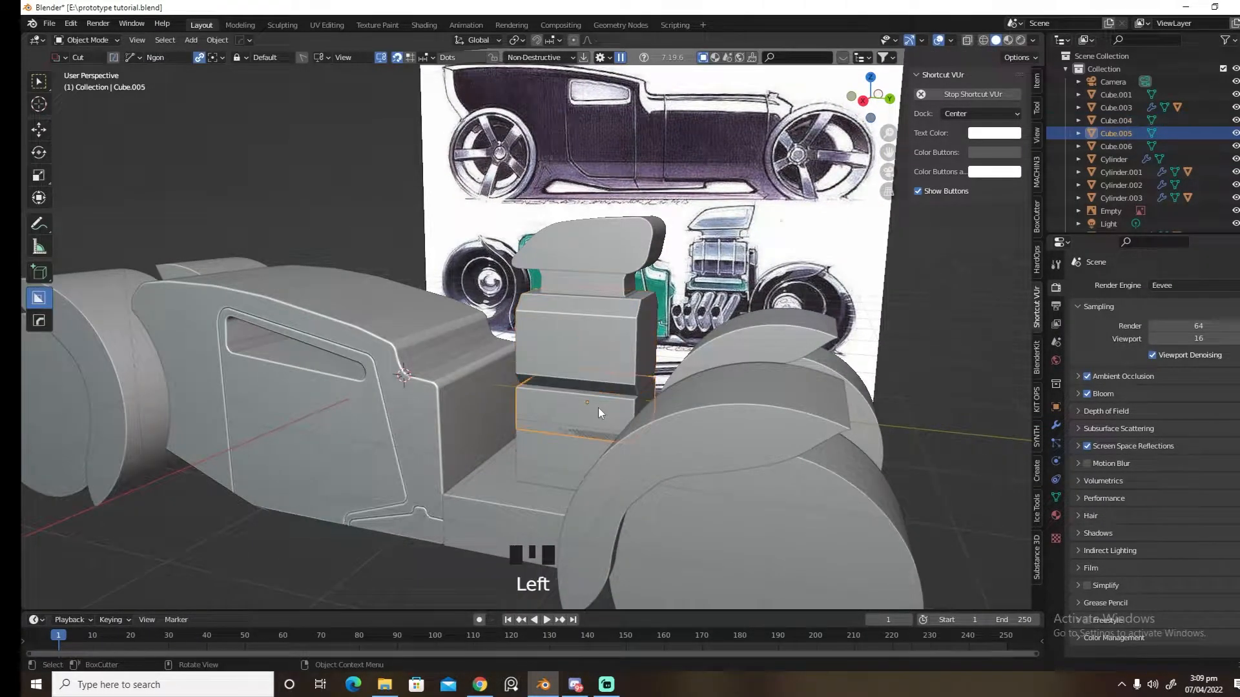
{"action": "key", "text": "Tab"}
{"action": "left_click", "coordinate": [595, 408]}
{"action": "middle_click_drag", "start_coordinate": [596, 408], "coordinate": [693, 456]}
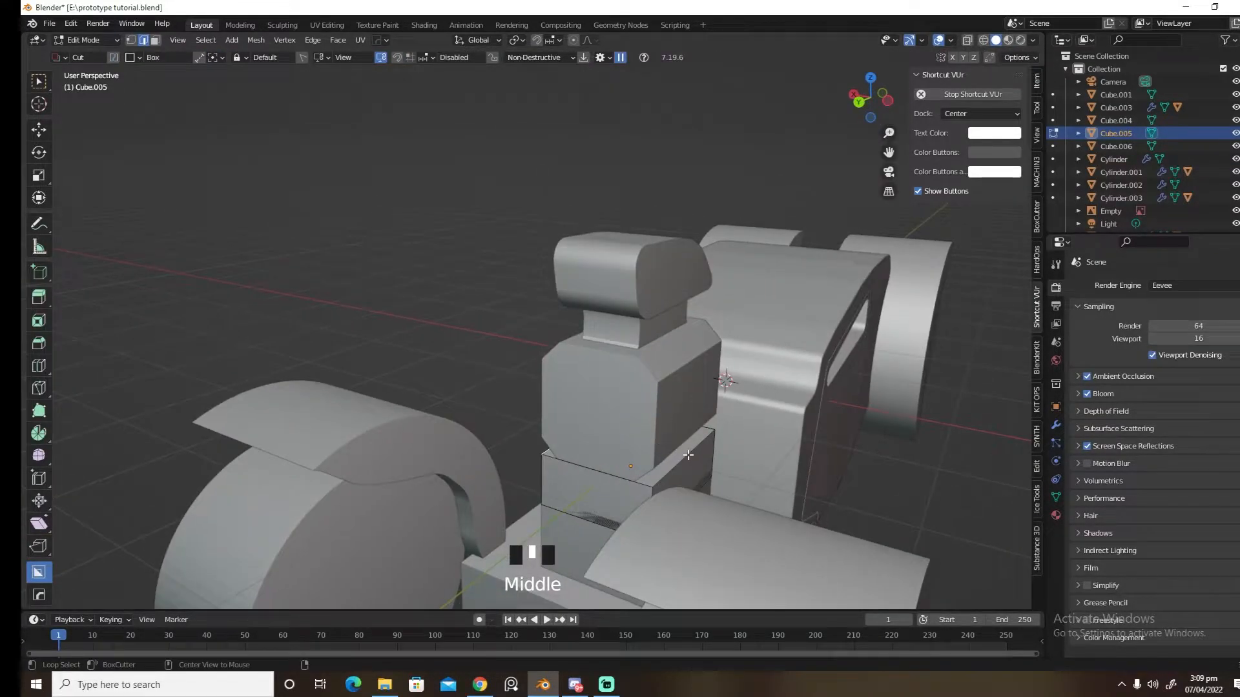
{"action": "left_click", "coordinate": [689, 455], "text": "alt+shift"}
{"action": "middle_click_drag", "start_coordinate": [610, 465], "coordinate": [742, 456]}
{"action": "middle_click_drag", "start_coordinate": [514, 458], "coordinate": [583, 478]}
{"action": "left_click", "coordinate": [577, 447], "text": "alt+shift"}
{"action": "left_click", "coordinate": [594, 512], "text": "alt+shift"}
{"action": "key", "text": "ctrl+b"}
{"action": "left_click", "coordinate": [752, 476]}
{"action": "key", "text": "Tab"}
Cut a row of three shallow circular recesses near the top of the blower's side face and mirror them across X
{"action": "left_click", "coordinate": [563, 463]}
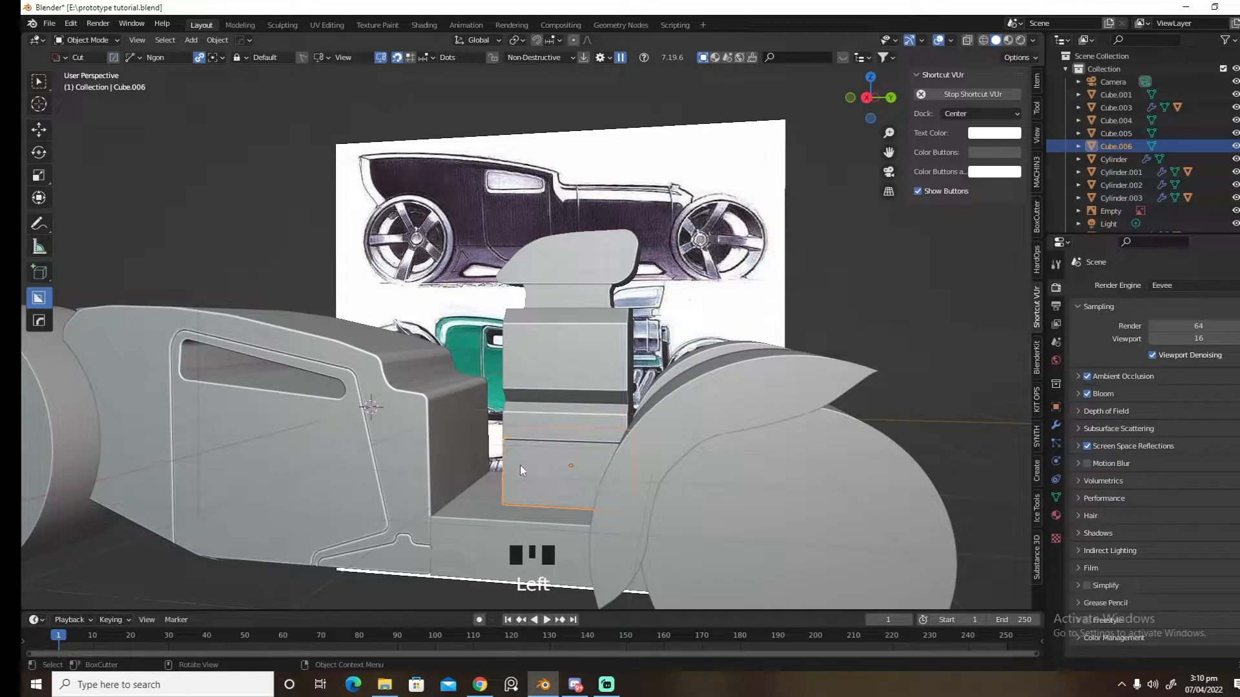
{"action": "middle_click_drag", "start_coordinate": [587, 454], "coordinate": [501, 455]}
{"action": "key", "text": "grave"}
{"action": "scroll", "coordinate": [568, 359], "scroll_direction": "up", "scroll_amount": 4}
{"action": "left_click", "coordinate": [568, 360]}
{"action": "key", "text": "d"}
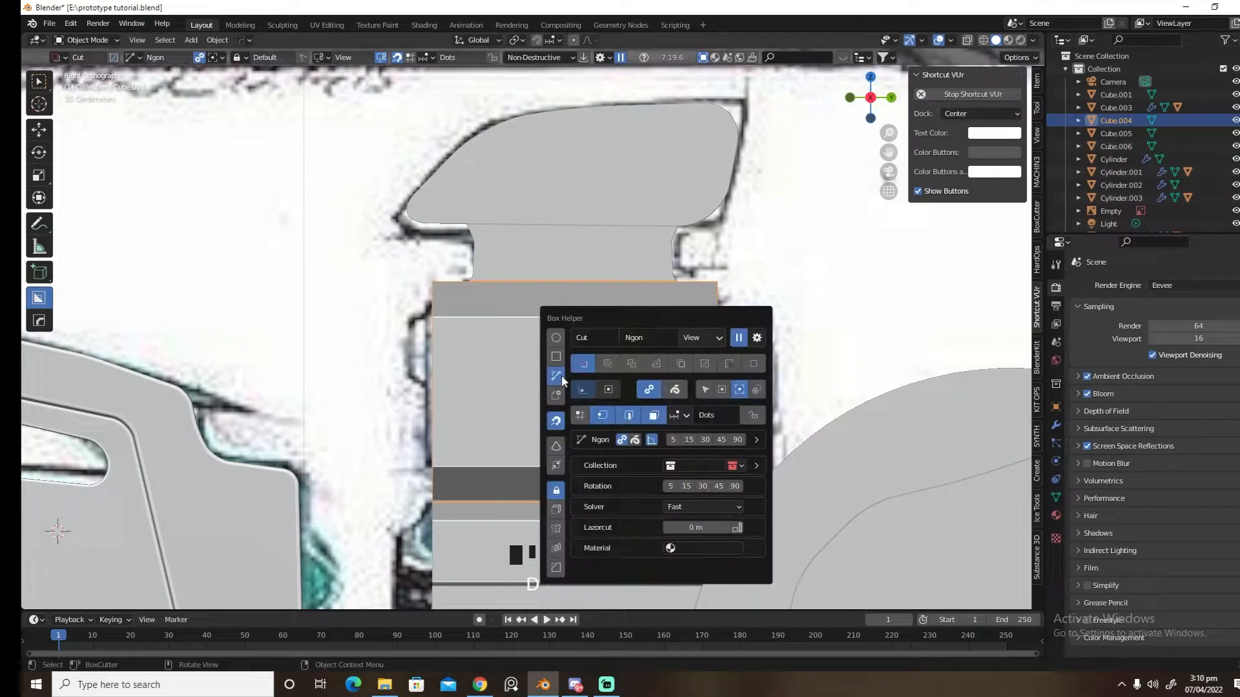
{"action": "left_click", "coordinate": [598, 389]}
{"action": "mouse_move", "coordinate": [449, 334]}
{"action": "left_mouse_down"}
{"action": "mouse_move", "coordinate": [476, 351]}
{"action": "mouse_move", "coordinate": [663, 350]}
{"action": "left_mouse_up"}
{"action": "key", "text": "v"}
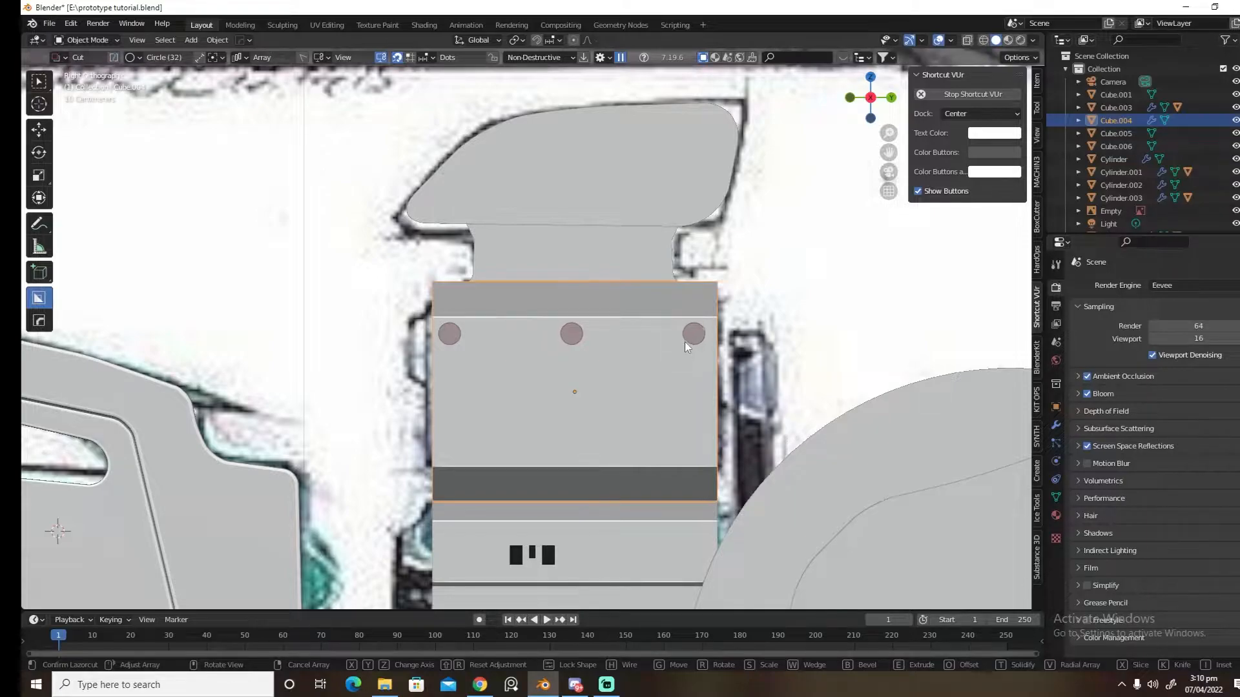
{"action": "key", "text": "Tab"}
{"action": "middle_click_drag", "start_coordinate": [605, 419], "coordinate": [676, 442]}
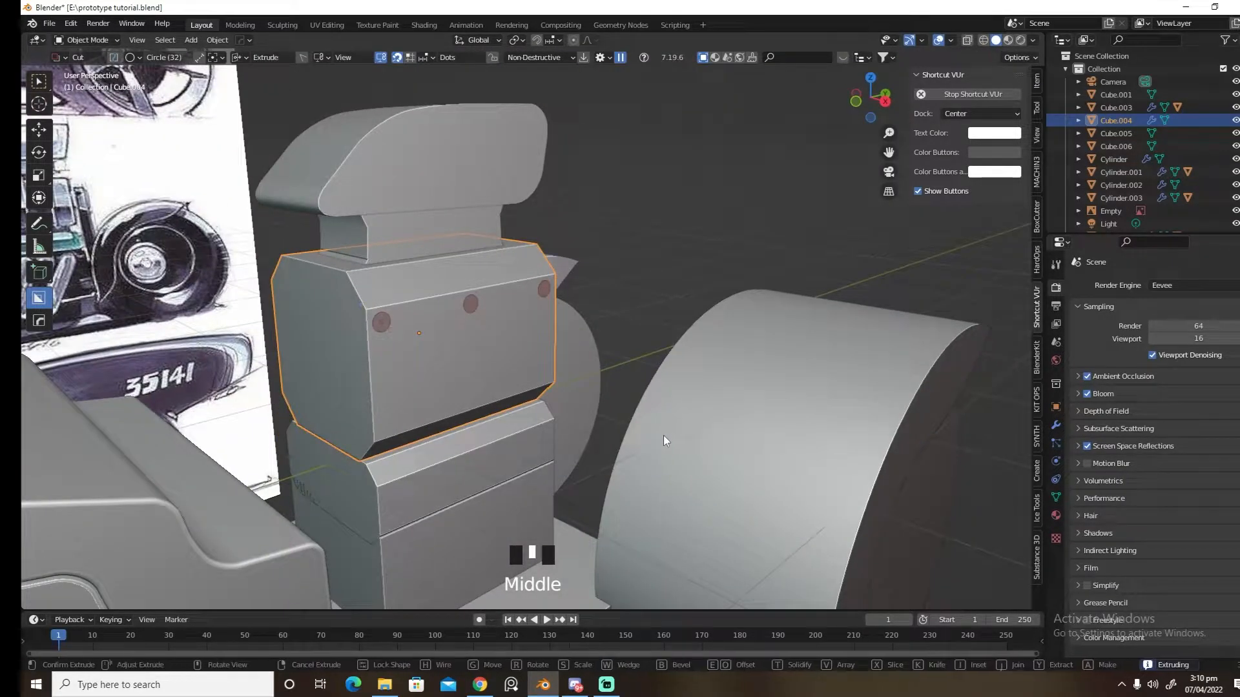
{"action": "key", "text": "alt+x"}
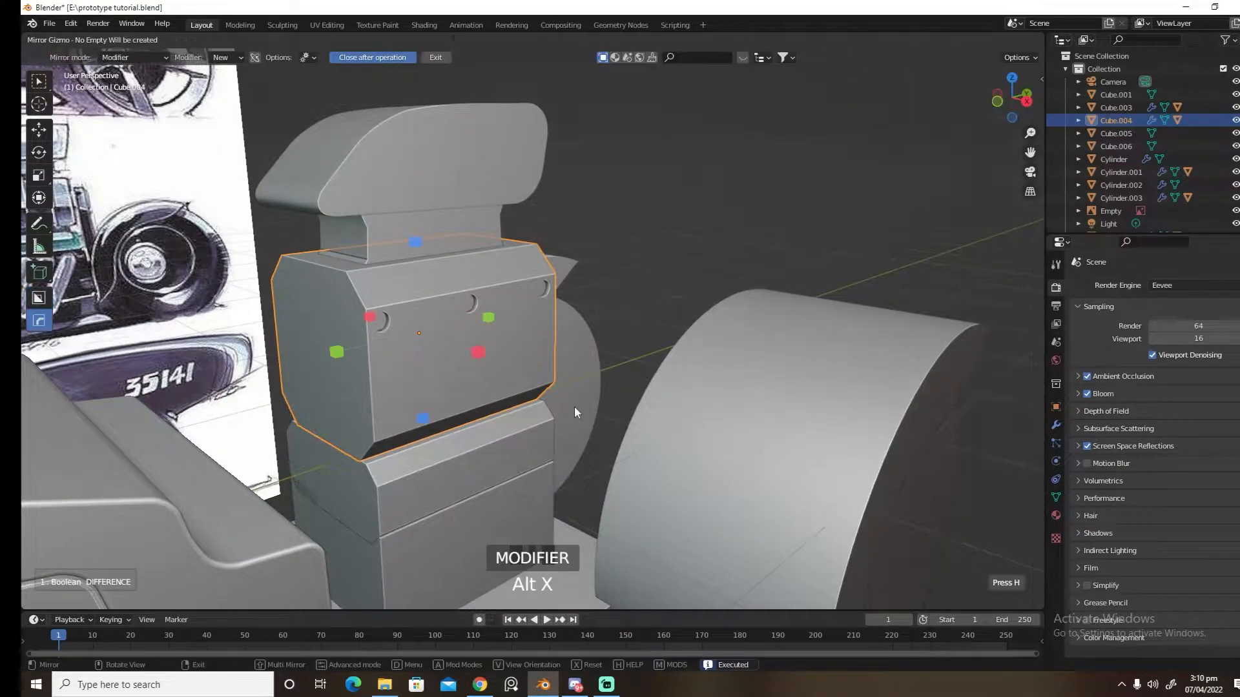
{"action": "left_click", "coordinate": [479, 359]}
Cut a second row of circular recesses near the lower edge of the blower's side face
{"action": "key", "text": "grave"}
{"action": "left_click", "coordinate": [448, 434]}
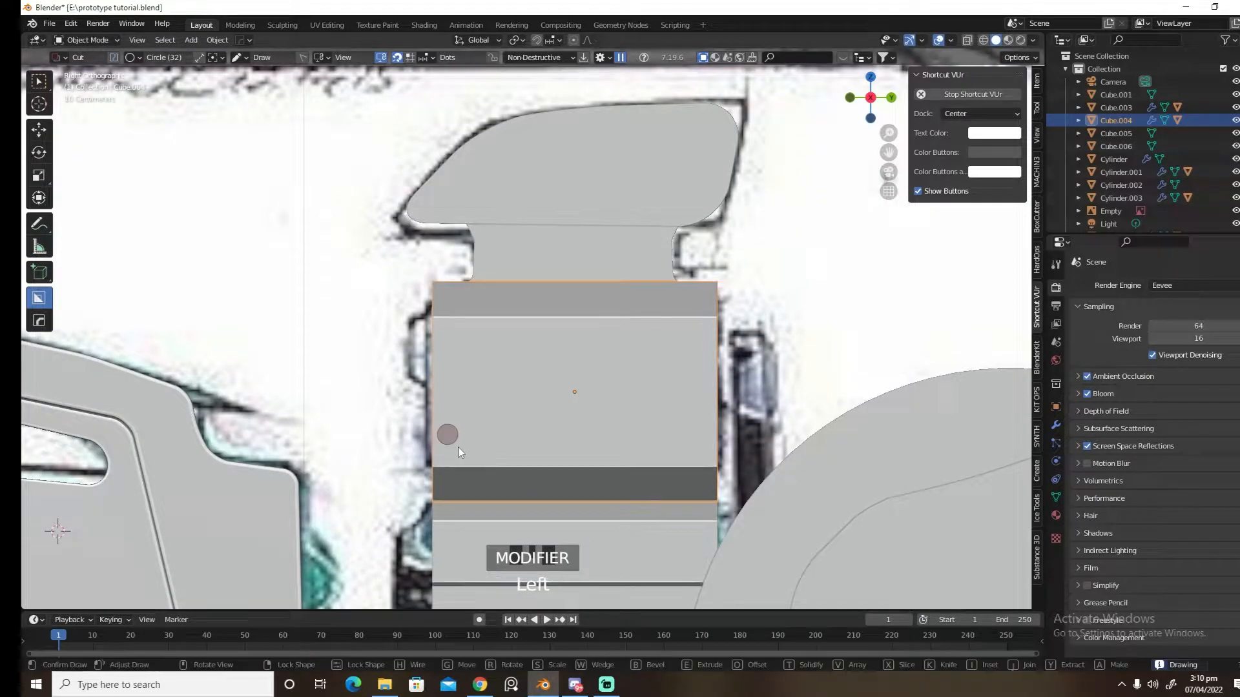
{"action": "key", "text": "v"}
{"action": "key", "text": "e"}
{"action": "middle_click_drag", "start_coordinate": [440, 462], "coordinate": [488, 438]}
Apply the blower block's boolean cuts with Csharp
{"action": "key", "text": "grave"}
{"action": "left_click", "coordinate": [569, 375]}
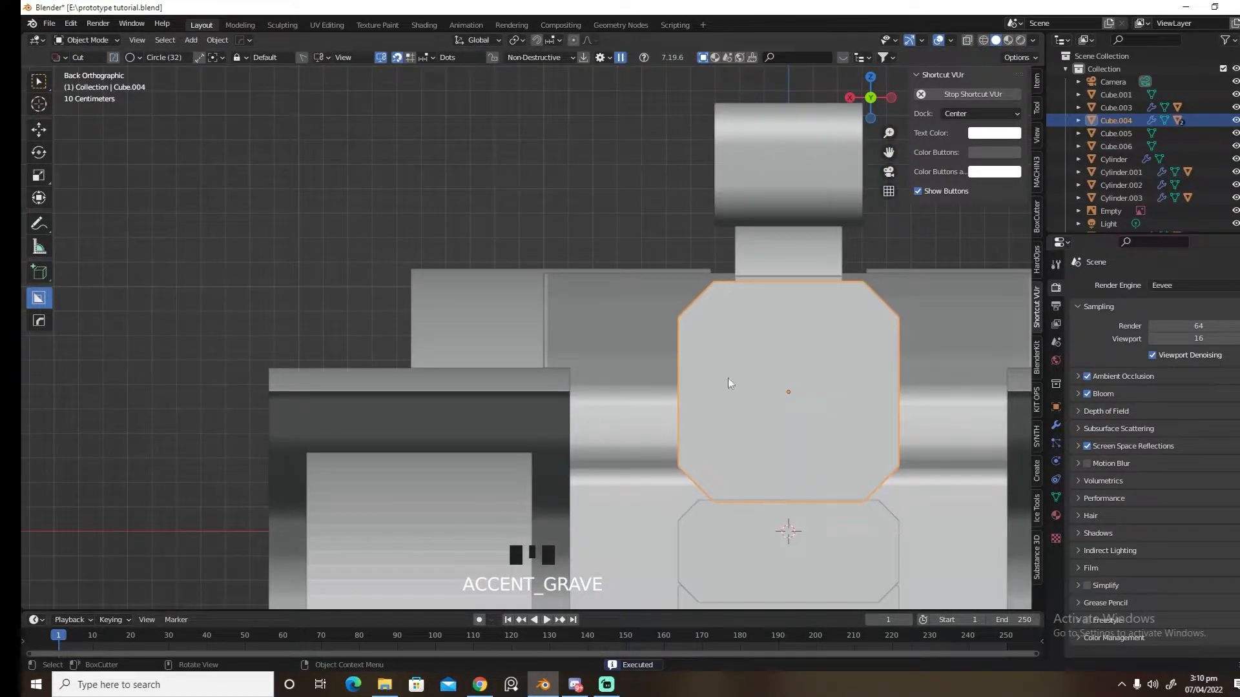
{"action": "key", "text": "Tab"}
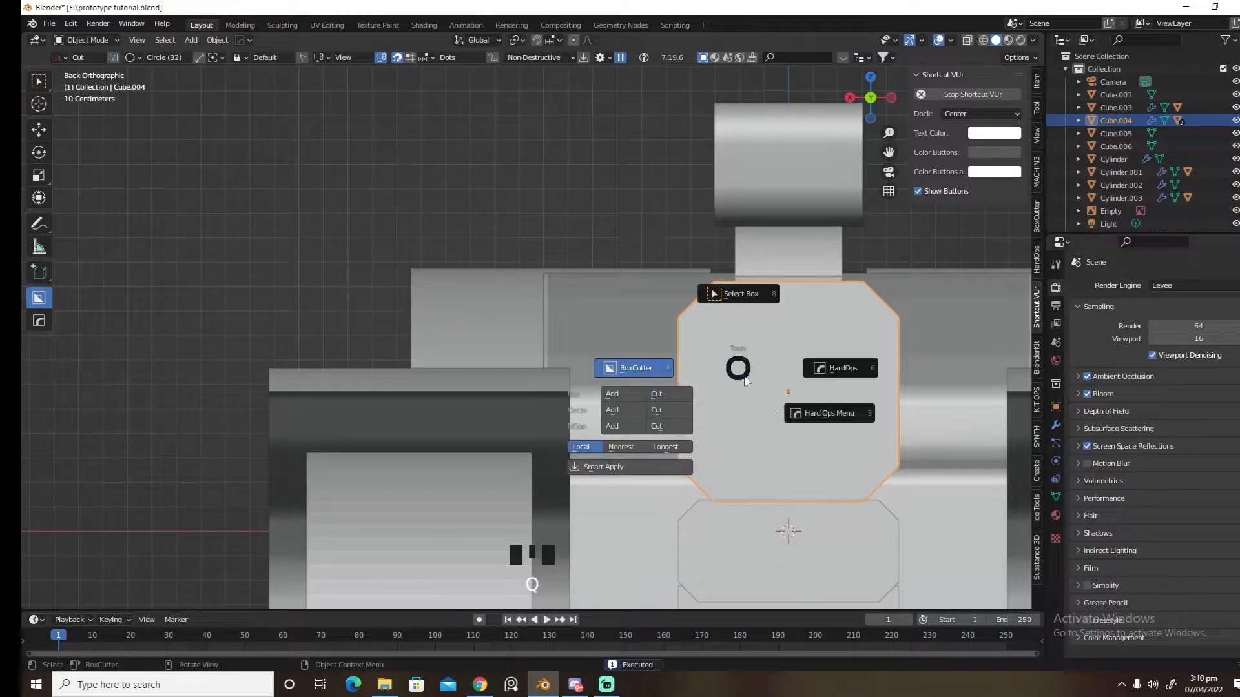
{"action": "key", "text": "q"}
{"action": "left_click", "coordinate": [781, 401]}
Cut a vertical array of wide rectangular slots into the blower's forward face with a Box cutter in Back view
{"action": "key", "text": "grave"}
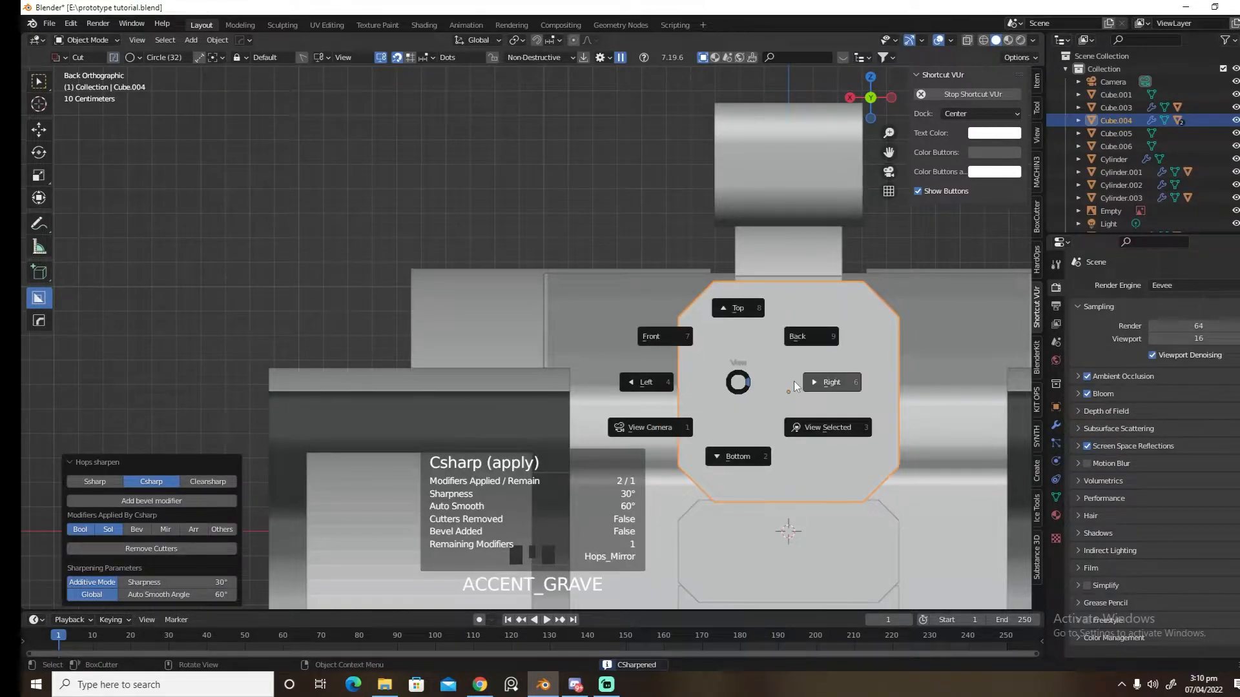
{"action": "left_click", "coordinate": [793, 381]}
{"action": "key", "text": "grave"}
{"action": "left_click", "coordinate": [723, 362]}
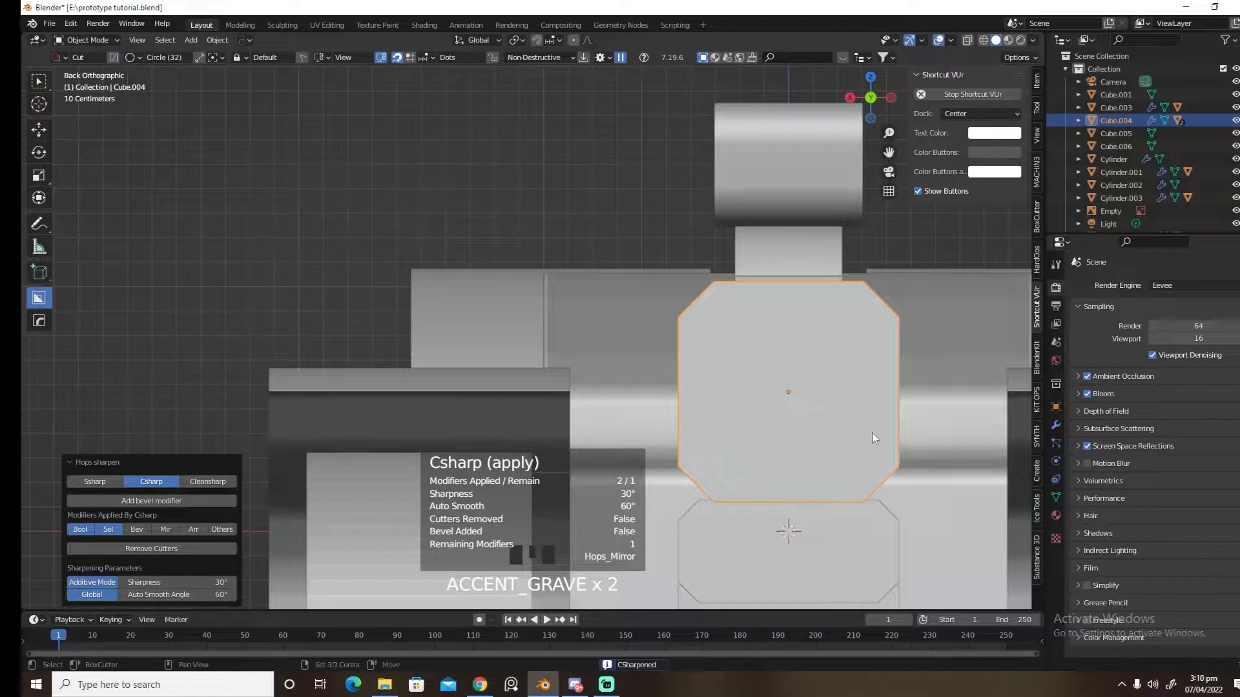
{"action": "middle_click_drag", "start_coordinate": [853, 432], "coordinate": [711, 432], "text": "shift"}
{"action": "key", "text": "d"}
{"action": "left_click", "coordinate": [630, 383]}
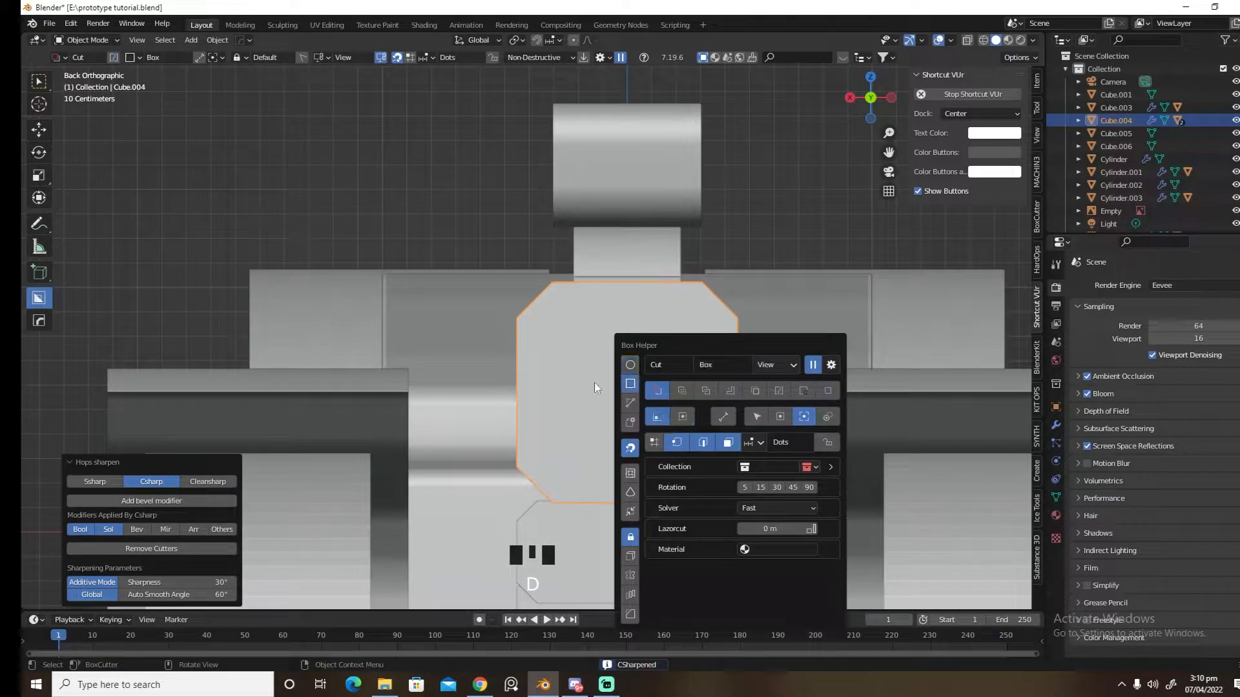
{"action": "mouse_move", "coordinate": [530, 326]}
{"action": "left_mouse_down"}
{"action": "mouse_move", "coordinate": [729, 375]}
{"action": "mouse_move", "coordinate": [730, 364]}
{"action": "mouse_move", "coordinate": [832, 362]}
{"action": "mouse_move", "coordinate": [816, 362]}
{"action": "left_mouse_up"}
{"action": "key", "text": "v"}
{"action": "key", "text": "y"}
{"action": "key", "text": "s"}
{"action": "middle_click_drag", "start_coordinate": [816, 362], "coordinate": [803, 415]}
{"action": "left_click_drag", "start_coordinate": [804, 414], "coordinate": [774, 414]}
{"action": "left_click", "coordinate": [775, 415]}
Cut a wide rectangular intake opening into the scoop's forward face and save the file
{"action": "scroll", "coordinate": [743, 414], "scroll_direction": "down", "scroll_amount": 5}
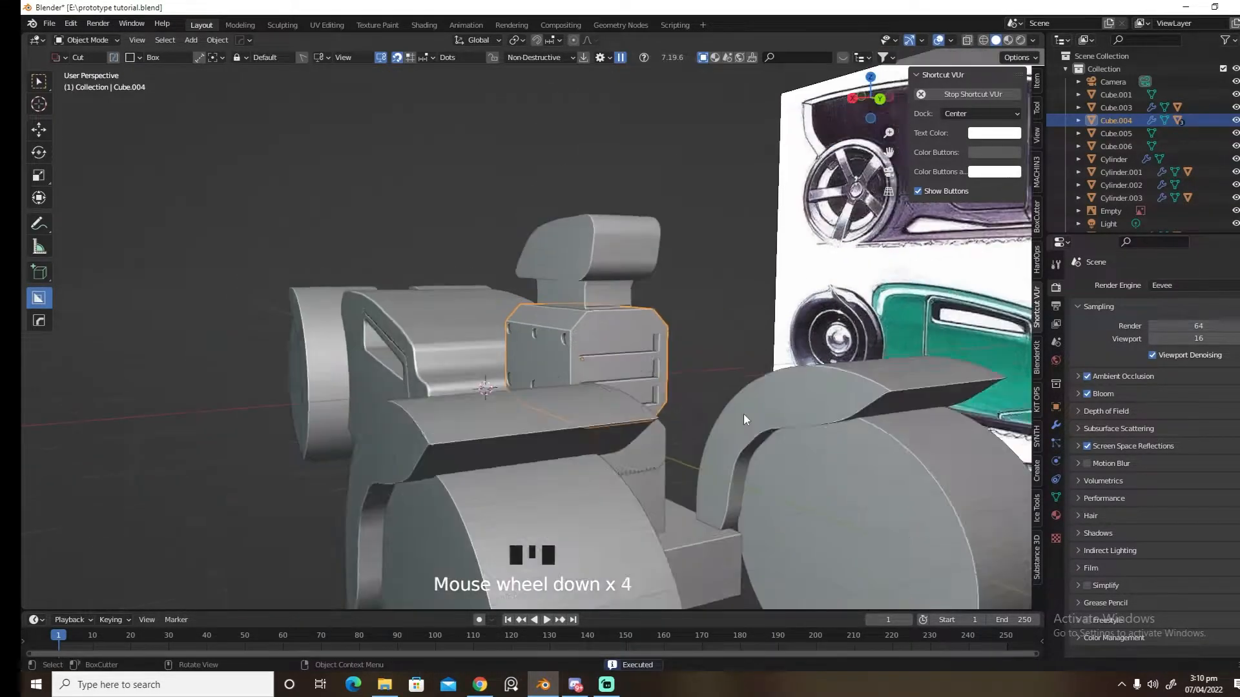
{"action": "left_click", "coordinate": [610, 263]}
{"action": "key", "text": "grave"}
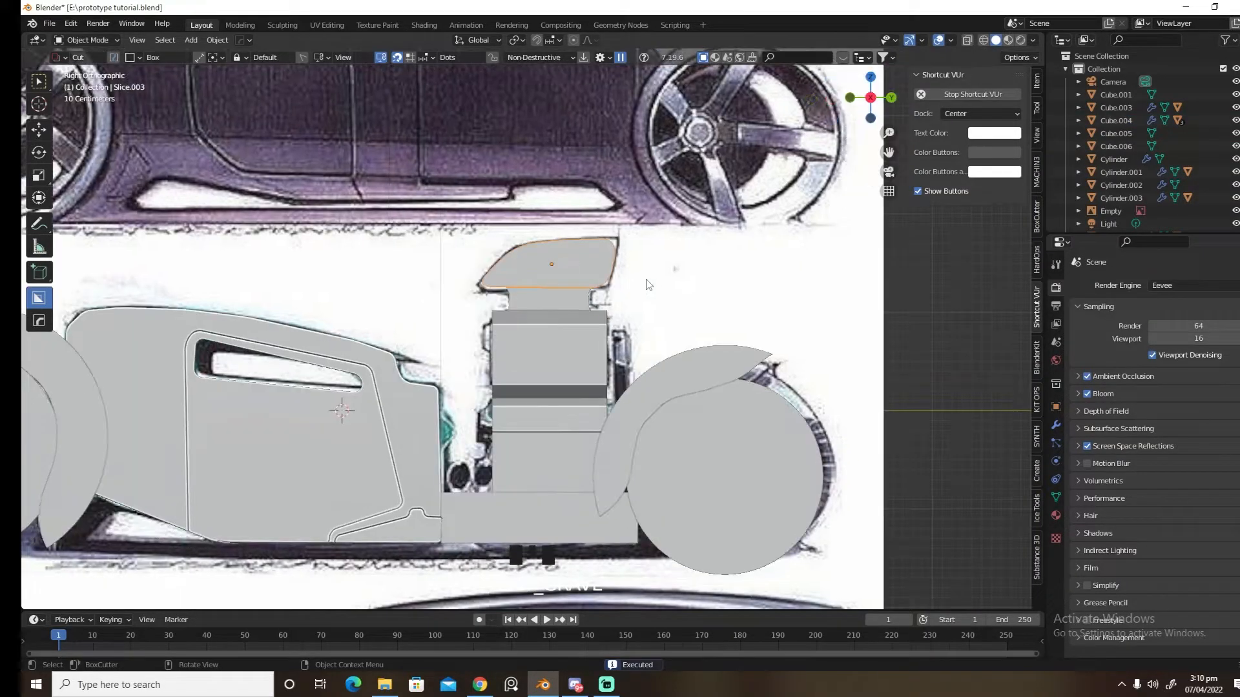
{"action": "key", "text": "grave"}
{"action": "scroll", "coordinate": [626, 285], "scroll_direction": "up", "scroll_amount": 6}
{"action": "middle_click_drag", "start_coordinate": [626, 284], "coordinate": [594, 468], "text": "shift"}
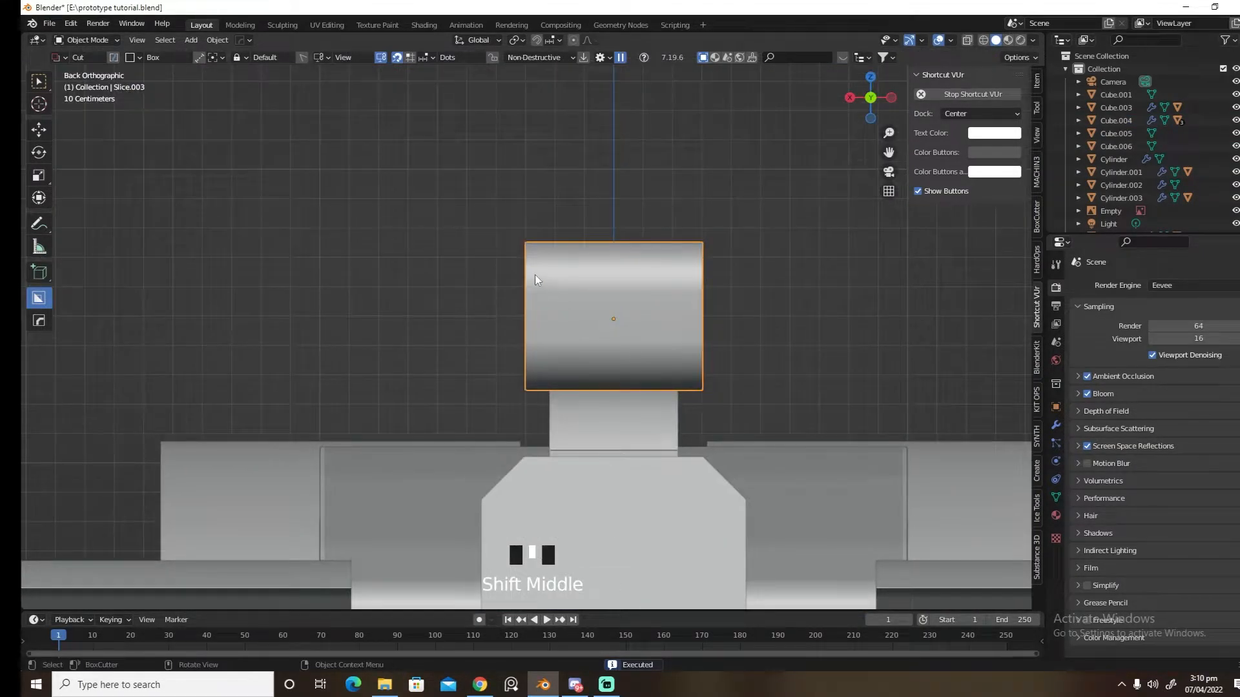
{"action": "left_click_drag", "start_coordinate": [534, 281], "coordinate": [699, 351]}
{"action": "middle_click_drag", "start_coordinate": [699, 351], "coordinate": [836, 436]}
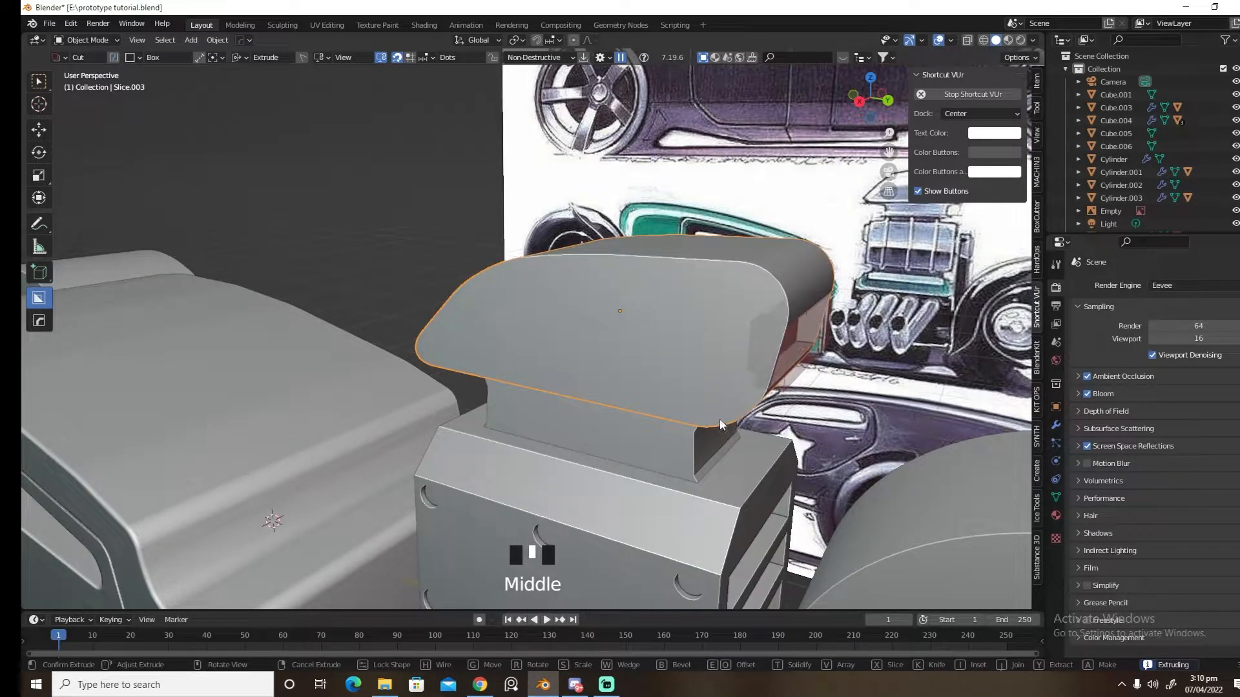
{"action": "left_click", "coordinate": [686, 416]}
{"action": "scroll", "coordinate": [734, 452], "scroll_direction": "down", "scroll_amount": 3}
{"action": "key", "text": "ctrl+s"}
Select the lowest engine block in the right side view and switch BoxCutter to the Ngon shape
{"action": "scroll", "coordinate": [801, 452], "scroll_direction": "down", "scroll_amount": 1}
{"action": "middle_click_drag", "start_coordinate": [789, 455], "coordinate": [766, 462]}
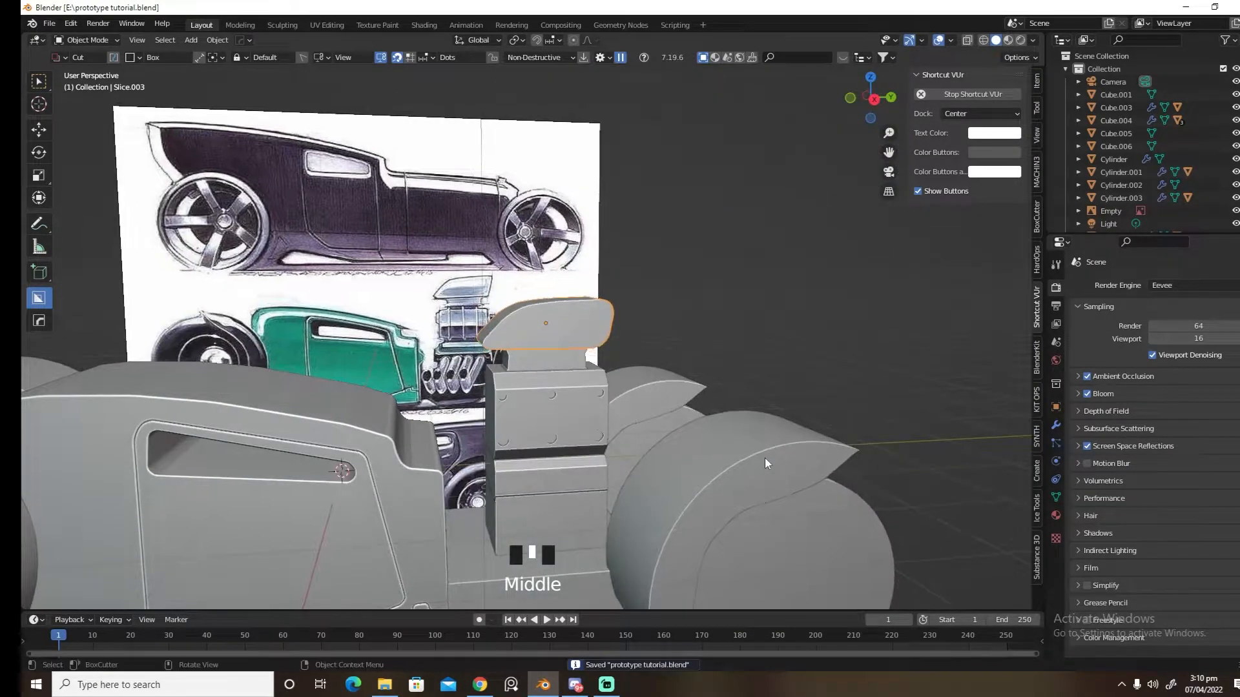
{"action": "middle_click_drag", "start_coordinate": [583, 497], "coordinate": [633, 390]}
{"action": "key", "text": "grave"}
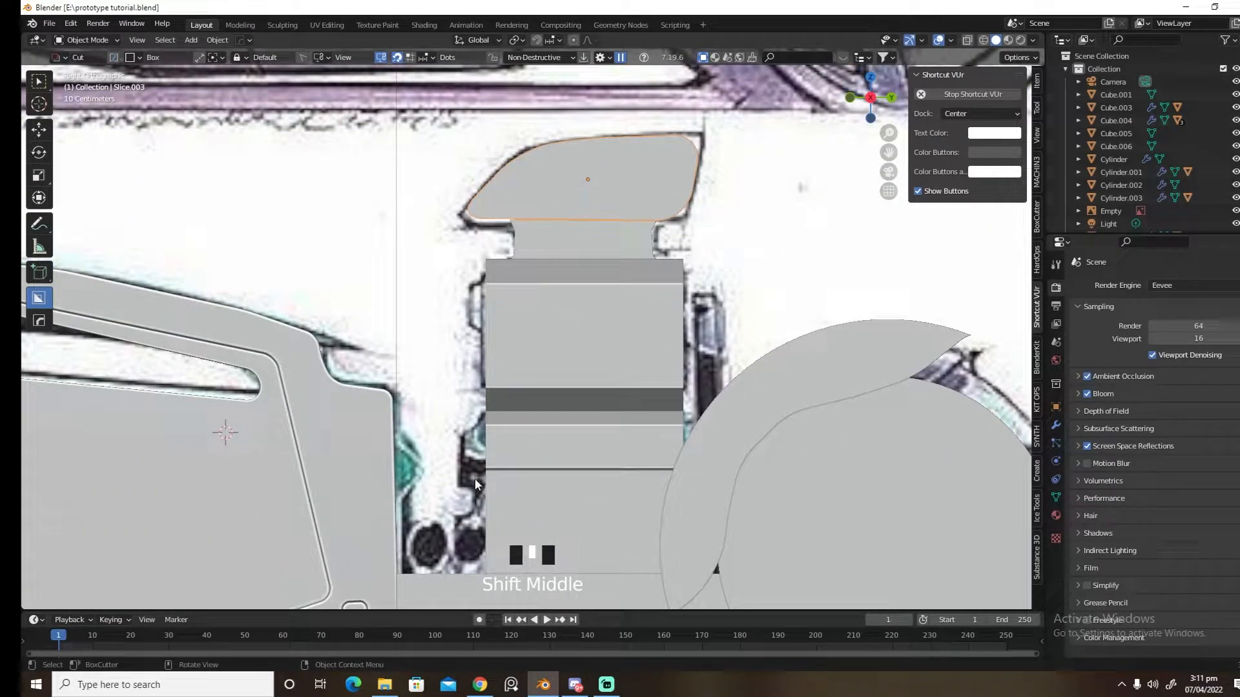
{"action": "left_click", "coordinate": [515, 494]}
{"action": "scroll", "coordinate": [495, 524], "scroll_direction": "down", "scroll_amount": 1}
{"action": "left_click", "coordinate": [502, 462]}
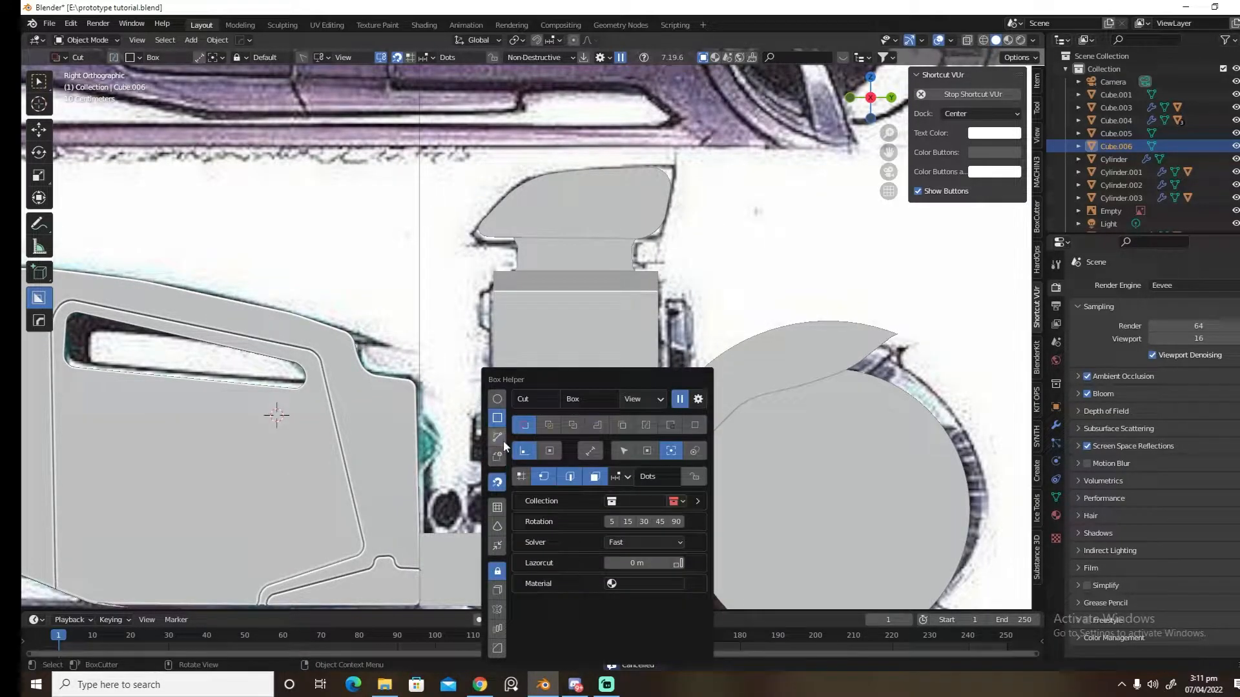
Try cutting an Ngon notch down the rear side of the lowest engine block
{"action": "left_click", "coordinate": [479, 449], "text": "ctrl"}
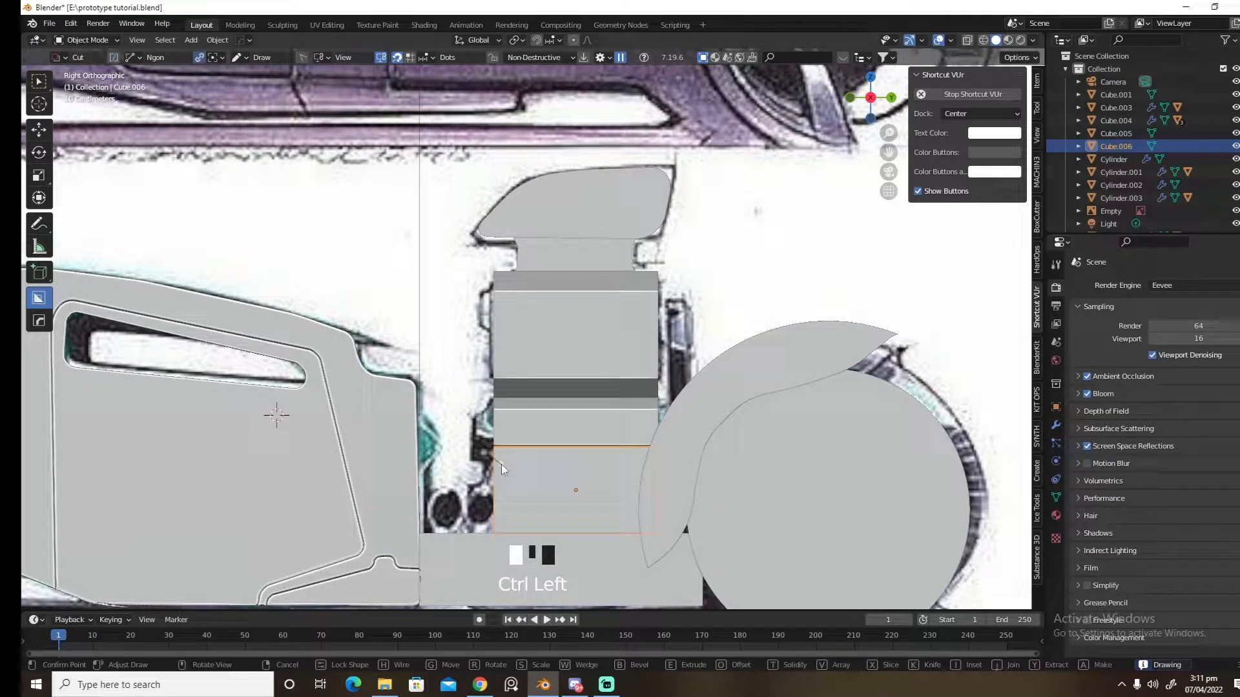
{"action": "left_click", "coordinate": [501, 464], "text": "ctrl"}
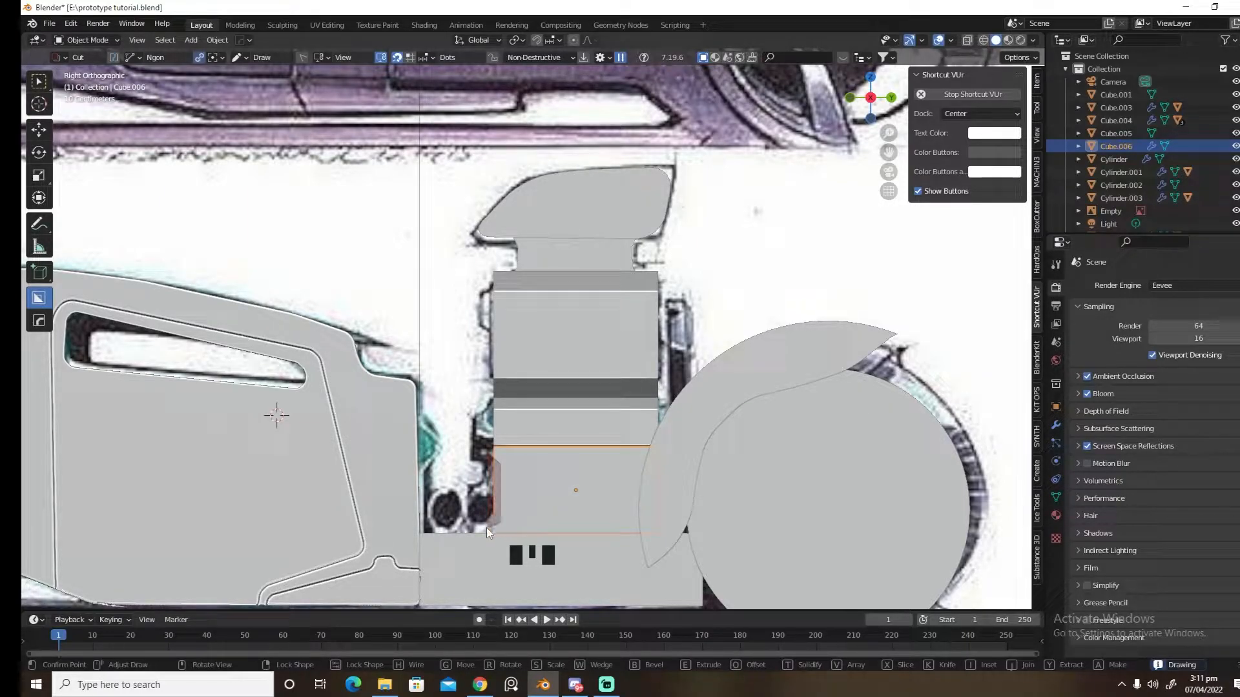
{"action": "key", "text": "ctrl+z"}
Cut a shallower Ngon notch down the lowest block's rear side and mirror it across Y to the front
{"action": "left_click", "coordinate": [496, 459], "text": "ctrl"}
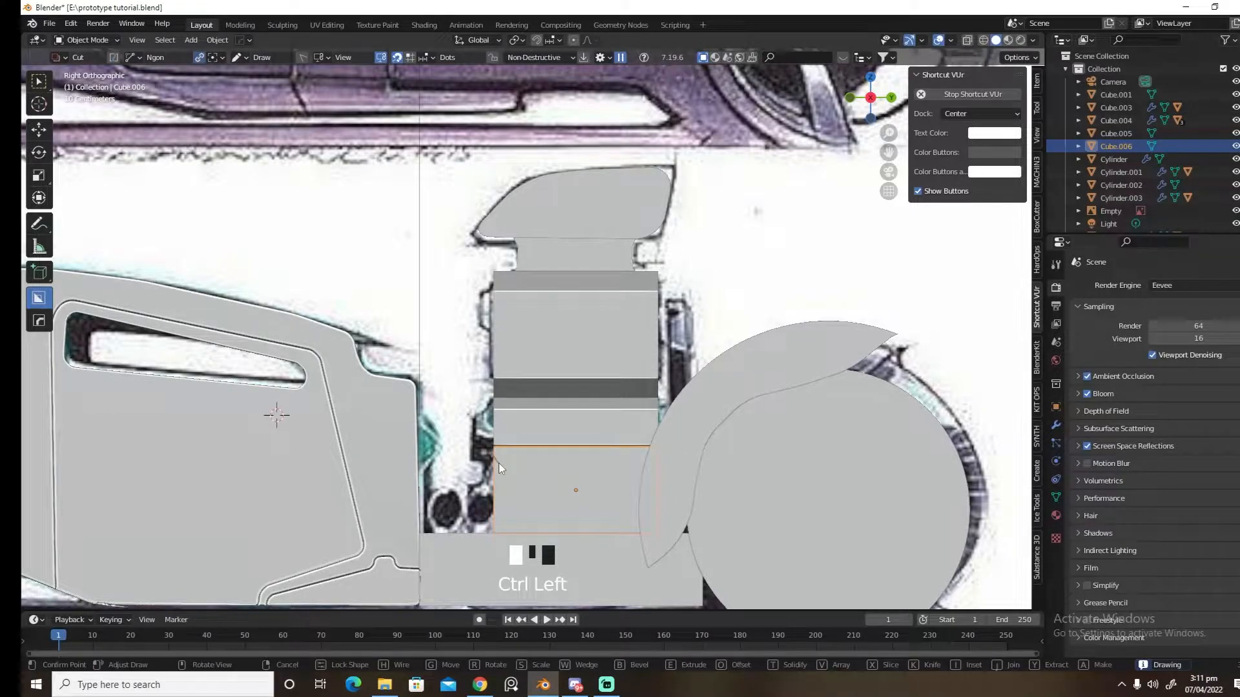
{"action": "left_click", "coordinate": [487, 529]}
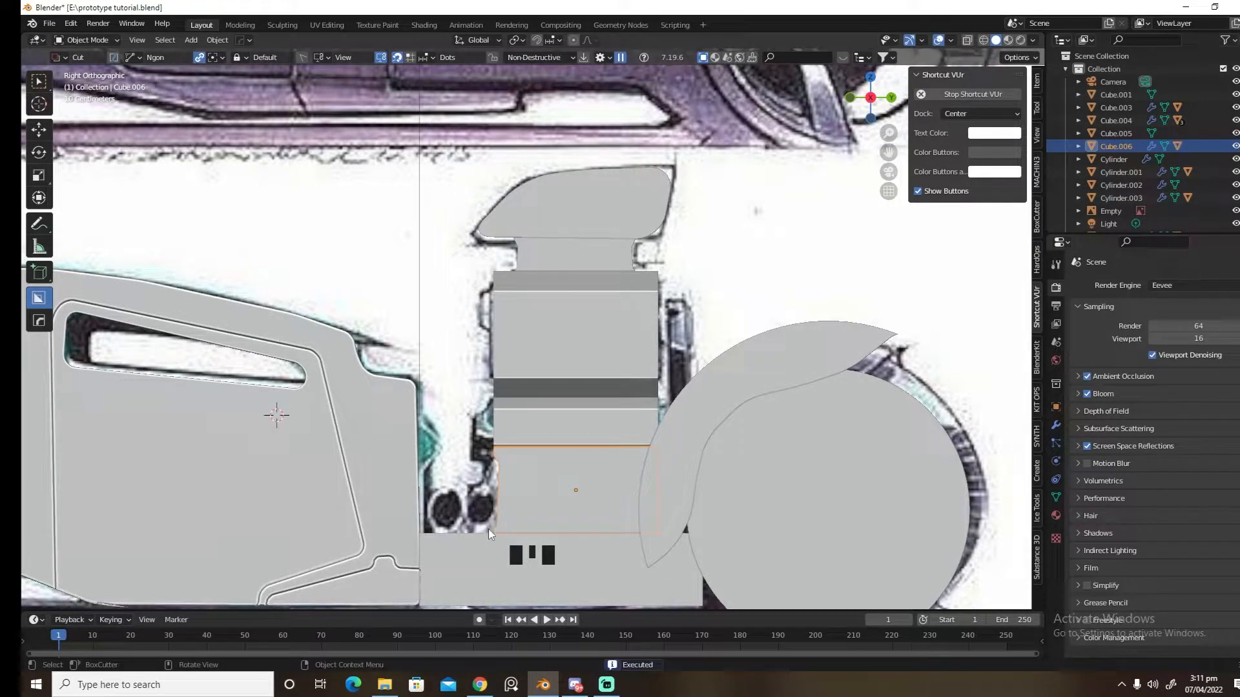
{"action": "key", "text": "alt+x"}
{"action": "left_click", "coordinate": [489, 492]}
Select all engine blocks together with the neck and scoop, and move them backward along Y toward the cabin
{"action": "middle_click_drag", "start_coordinate": [489, 494], "coordinate": [588, 499]}
{"action": "scroll", "coordinate": [583, 490], "scroll_direction": "down", "scroll_amount": 2}
{"action": "left_click", "coordinate": [582, 393], "text": "shift"}
{"action": "left_click", "coordinate": [588, 274], "text": "shift"}
{"action": "left_click", "coordinate": [587, 264], "text": "shift"}
{"action": "left_click", "coordinate": [570, 274], "text": "shift"}
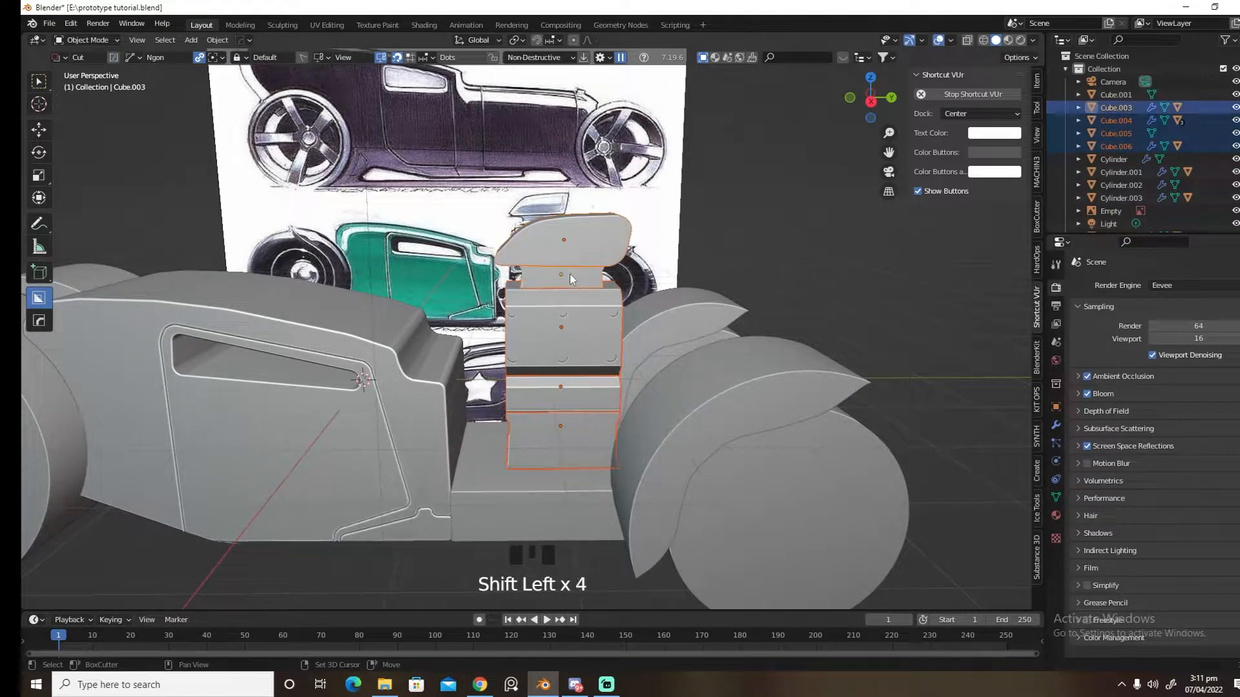
{"action": "key", "text": "g"}
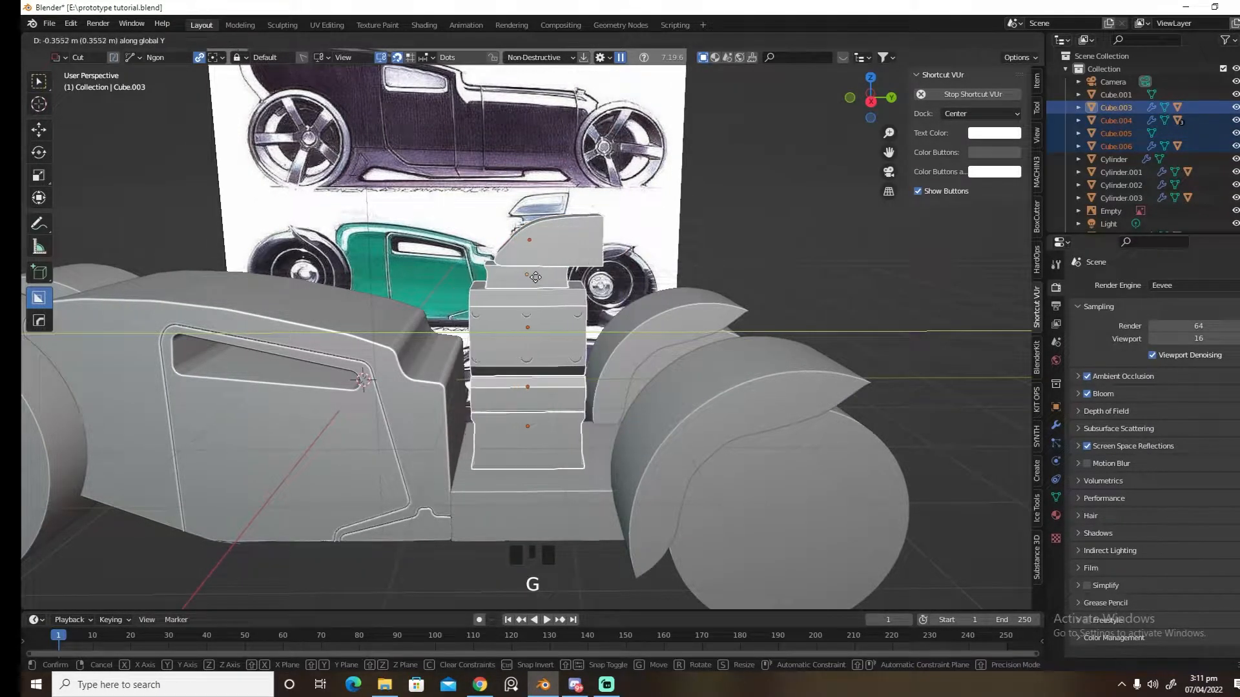
{"action": "left_click", "coordinate": [553, 312]}
In the right side view, select the front chassis block under the engine and create a Smart Apply clone of it
{"action": "scroll", "coordinate": [554, 451], "scroll_direction": "down", "scroll_amount": 3}
{"action": "key", "text": "grave"}
{"action": "scroll", "coordinate": [596, 470], "scroll_direction": "up", "scroll_amount": 4}
{"action": "left_click", "coordinate": [543, 513]}
{"action": "scroll", "coordinate": [590, 510], "scroll_direction": "down", "scroll_amount": 2}
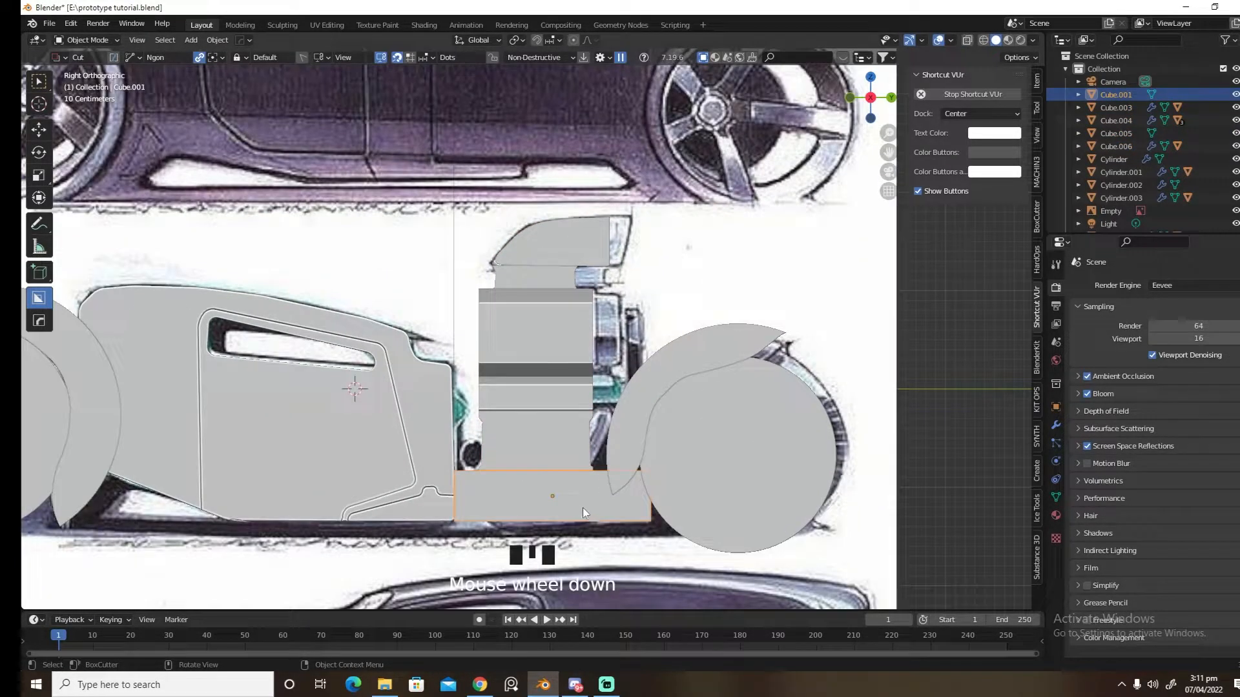
{"action": "key", "text": "shift+q"}
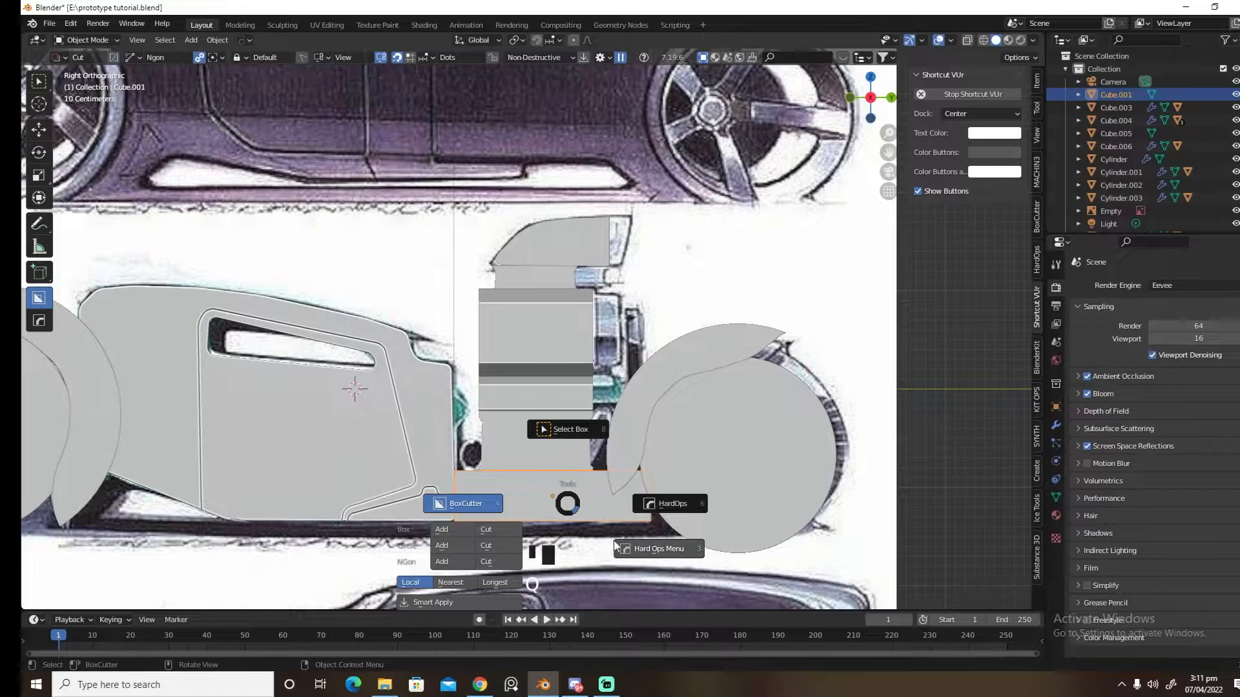
{"action": "key", "text": "q"}
{"action": "mouse_move", "coordinate": [586, 612]}
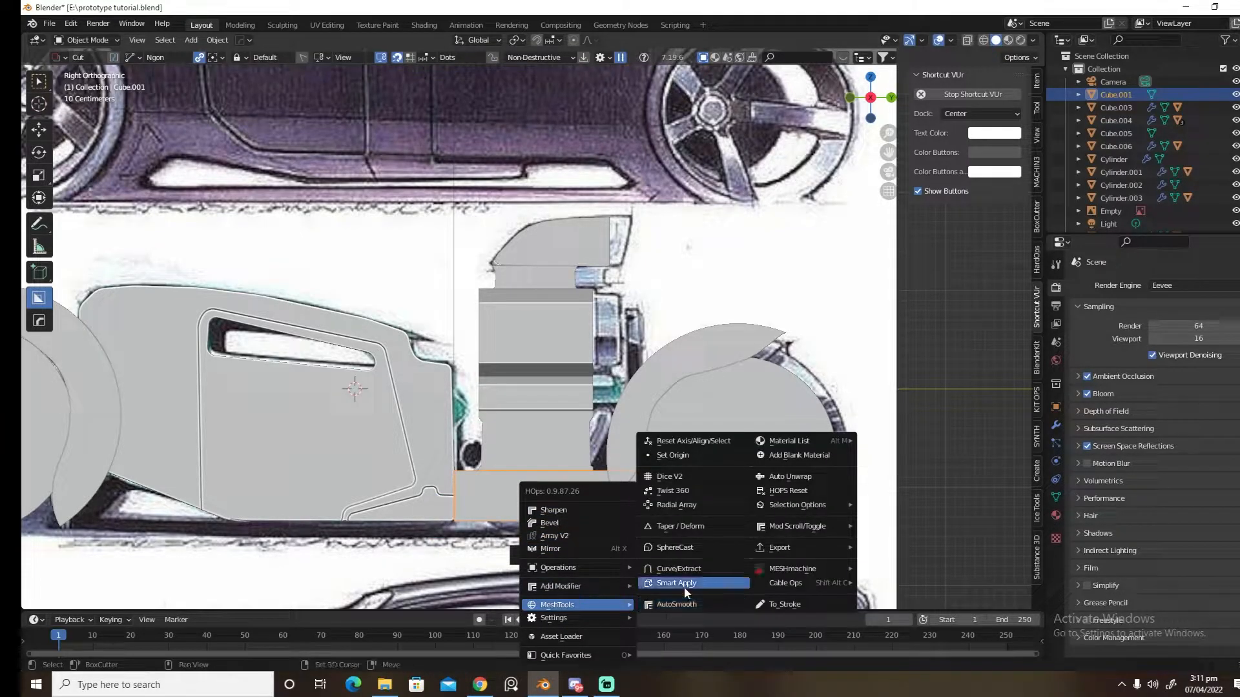
{"action": "left_click", "coordinate": [684, 587]}
Add a Solidify modifier with offset -1.00 and the rim off to the chassis block clone
{"action": "right_click", "coordinate": [569, 490]}
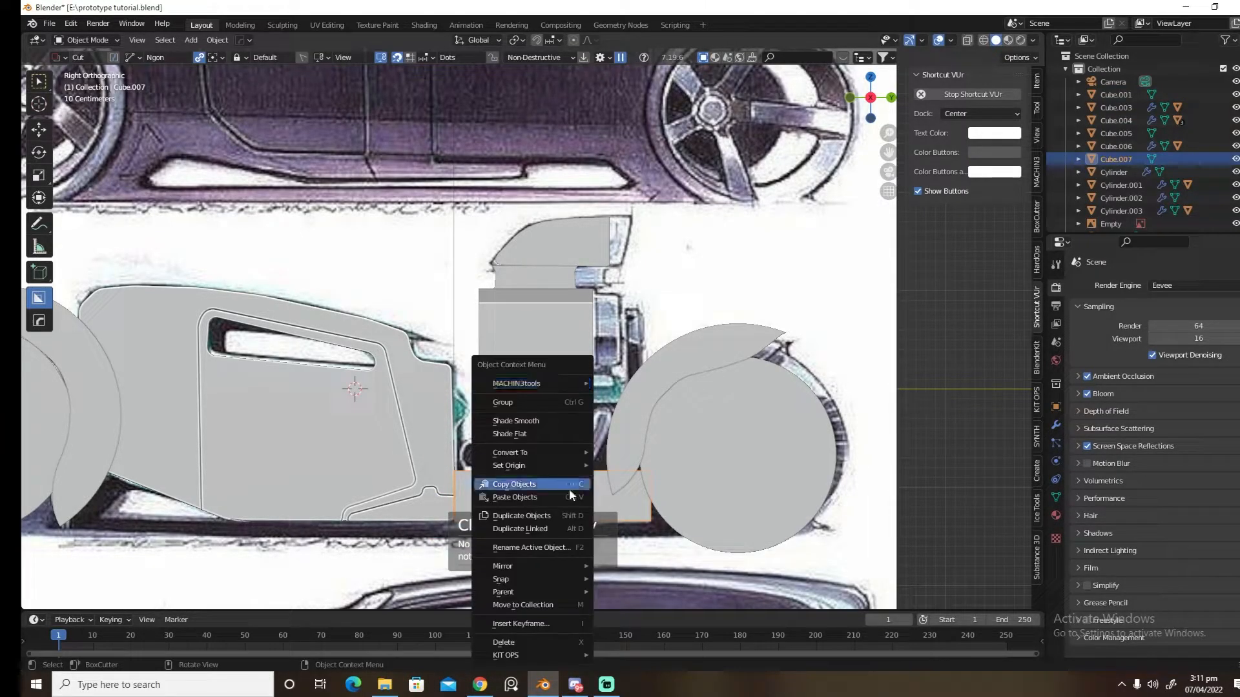
{"action": "key", "text": "q"}
{"action": "left_click", "coordinate": [672, 560]}
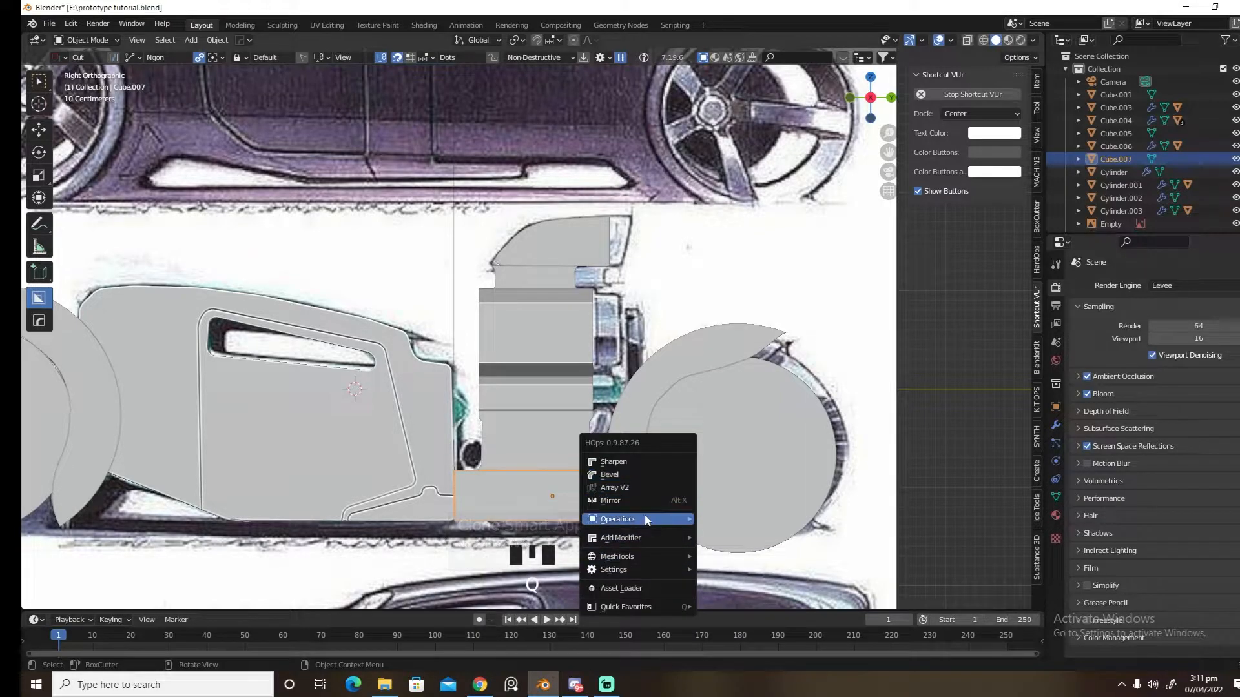
{"action": "mouse_move", "coordinate": [638, 537]}
{"action": "left_click", "coordinate": [729, 438]}
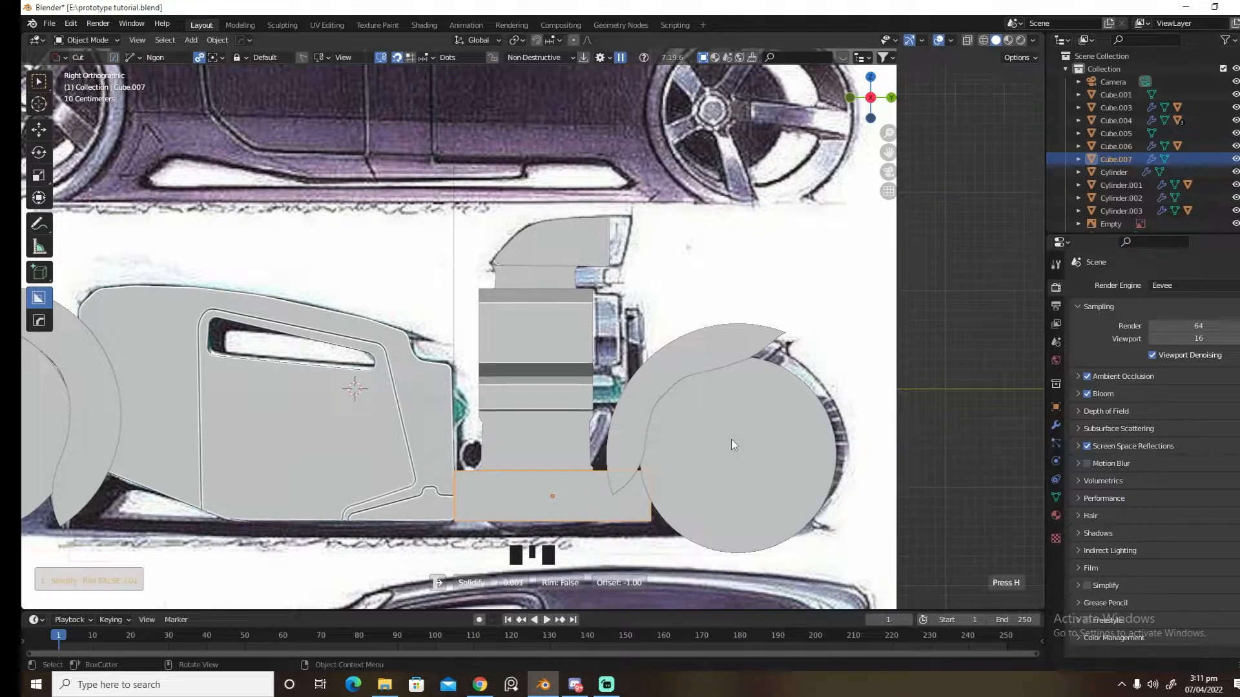
{"action": "left_click", "coordinate": [732, 437]}
Try cutting a thin Ngon strip with angled ends off the upper edge of the chassis clone
{"action": "key", "text": "d"}
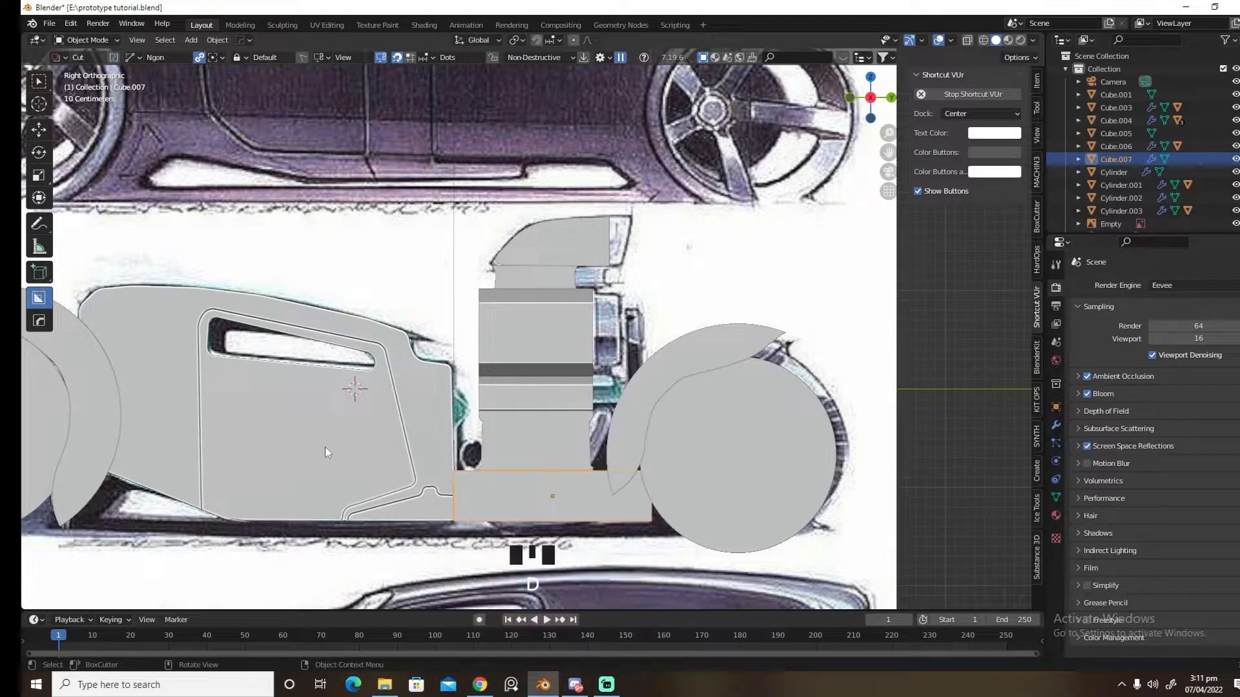
{"action": "left_click", "coordinate": [443, 490]}
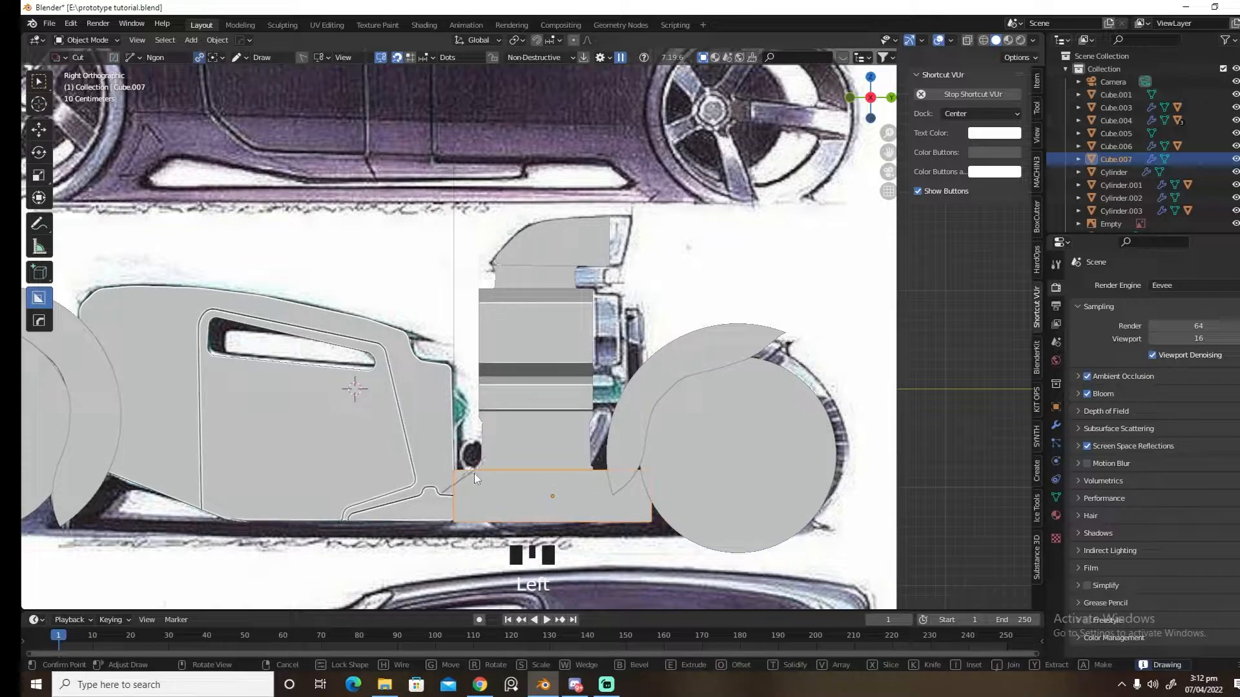
{"action": "left_click", "coordinate": [474, 477]}
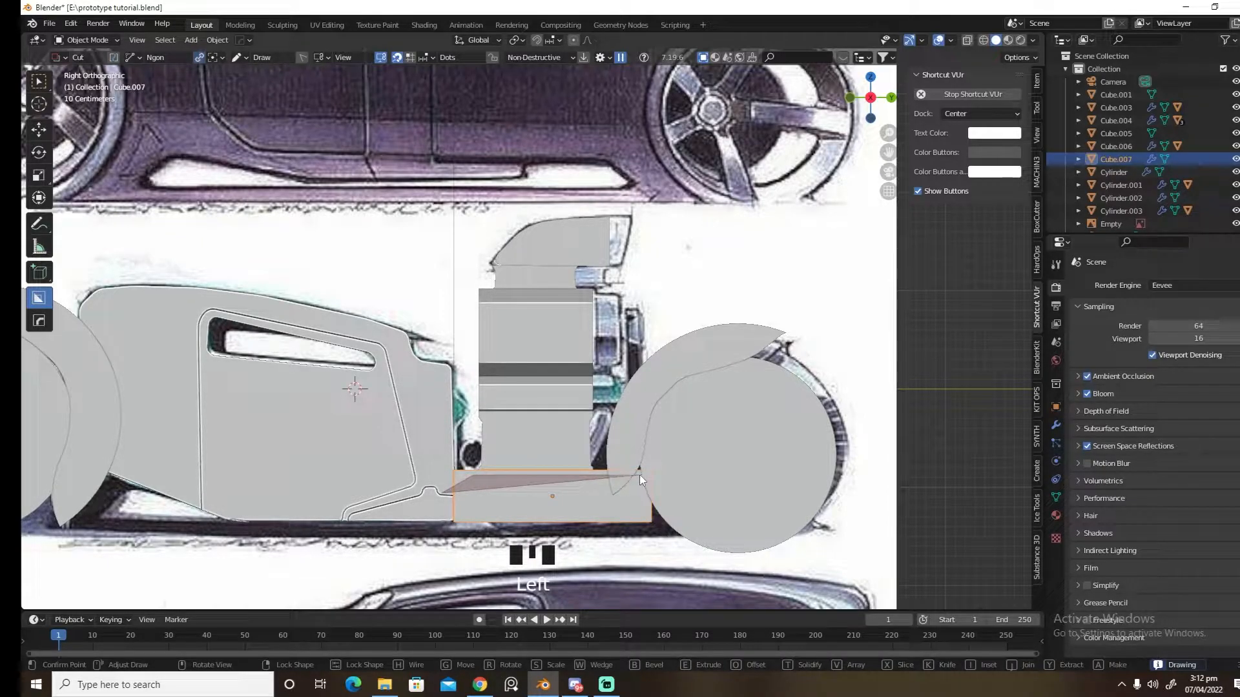
{"action": "left_click", "coordinate": [662, 492]}
{"action": "left_click", "coordinate": [661, 443]}
{"action": "key", "text": "space"}
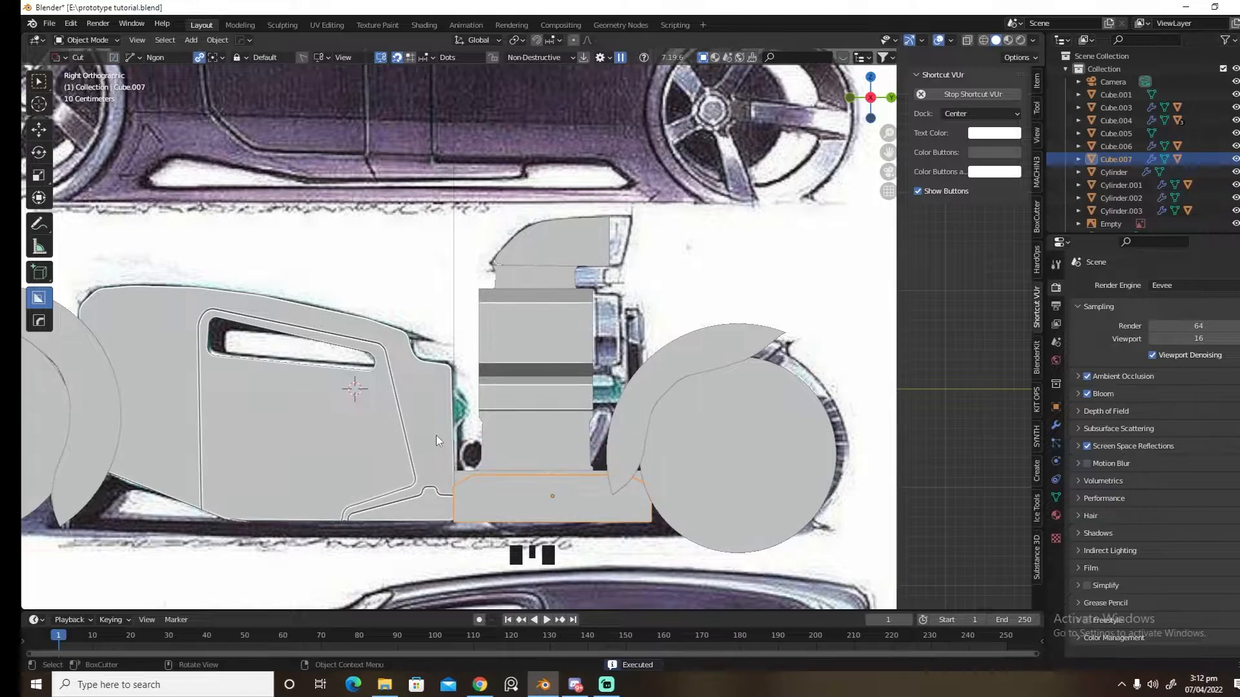
Try trimming the chassis clone's lower edge with a matching Ngon strip that slopes up at both ends
{"action": "left_click", "coordinate": [447, 500]}
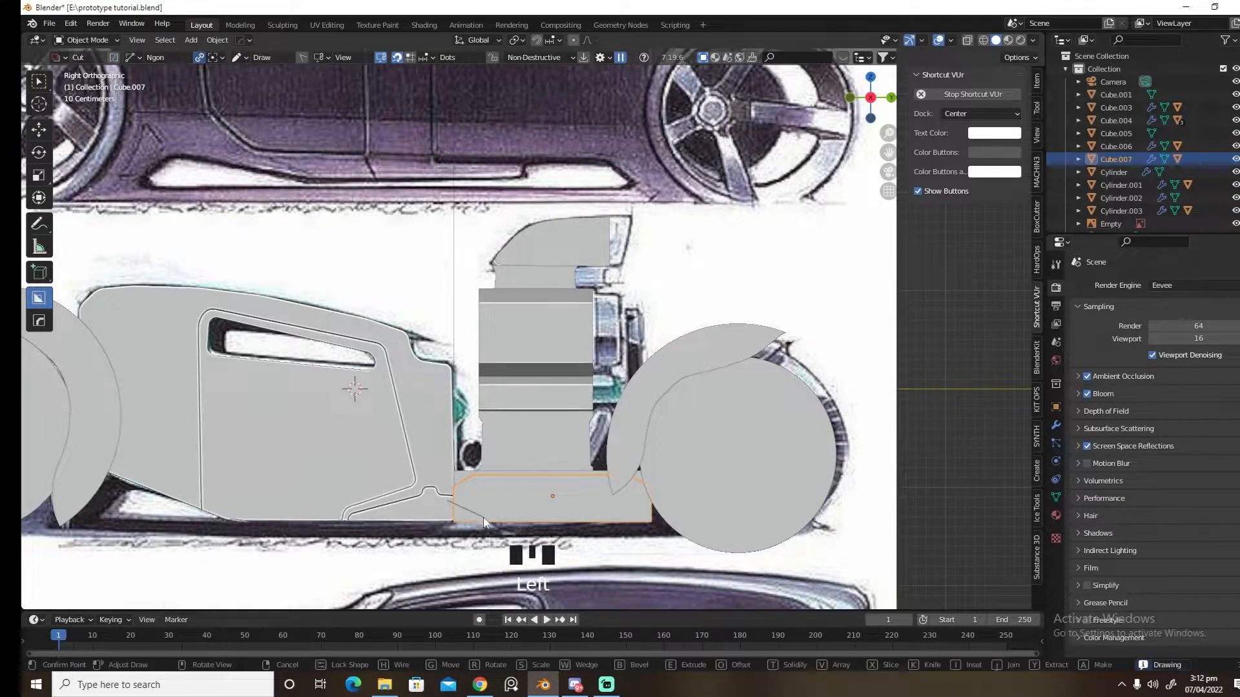
{"action": "left_click", "coordinate": [476, 515]}
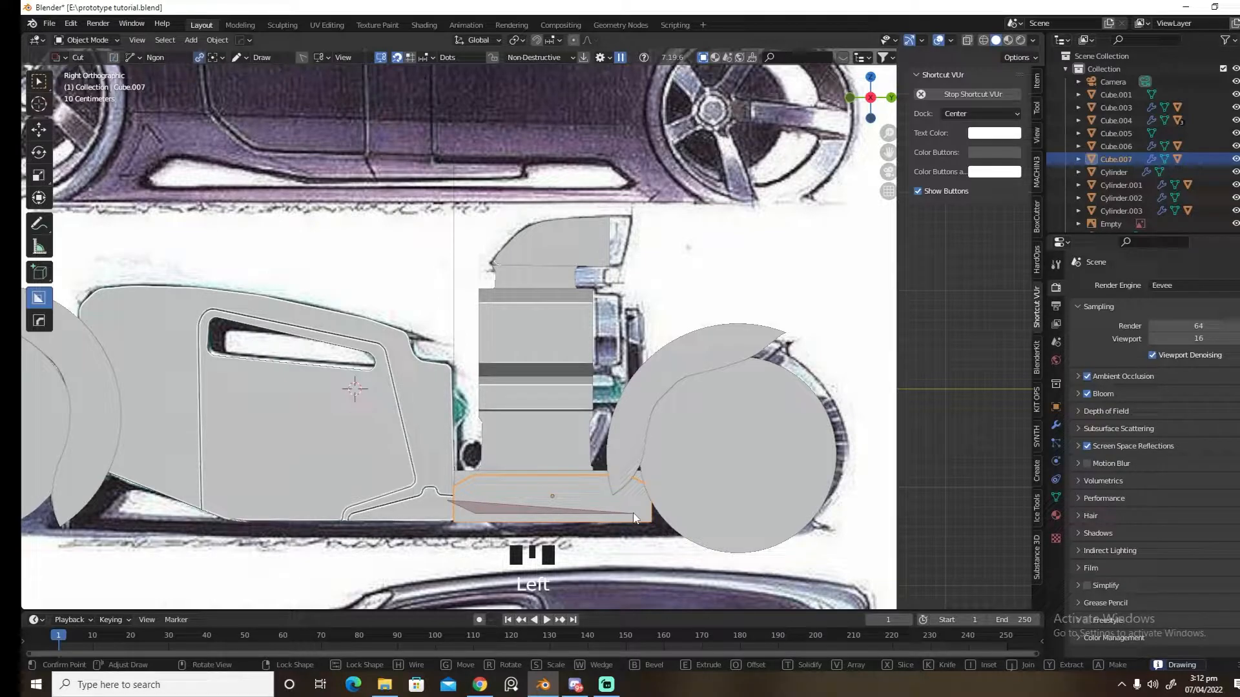
{"action": "left_click", "coordinate": [638, 516]}
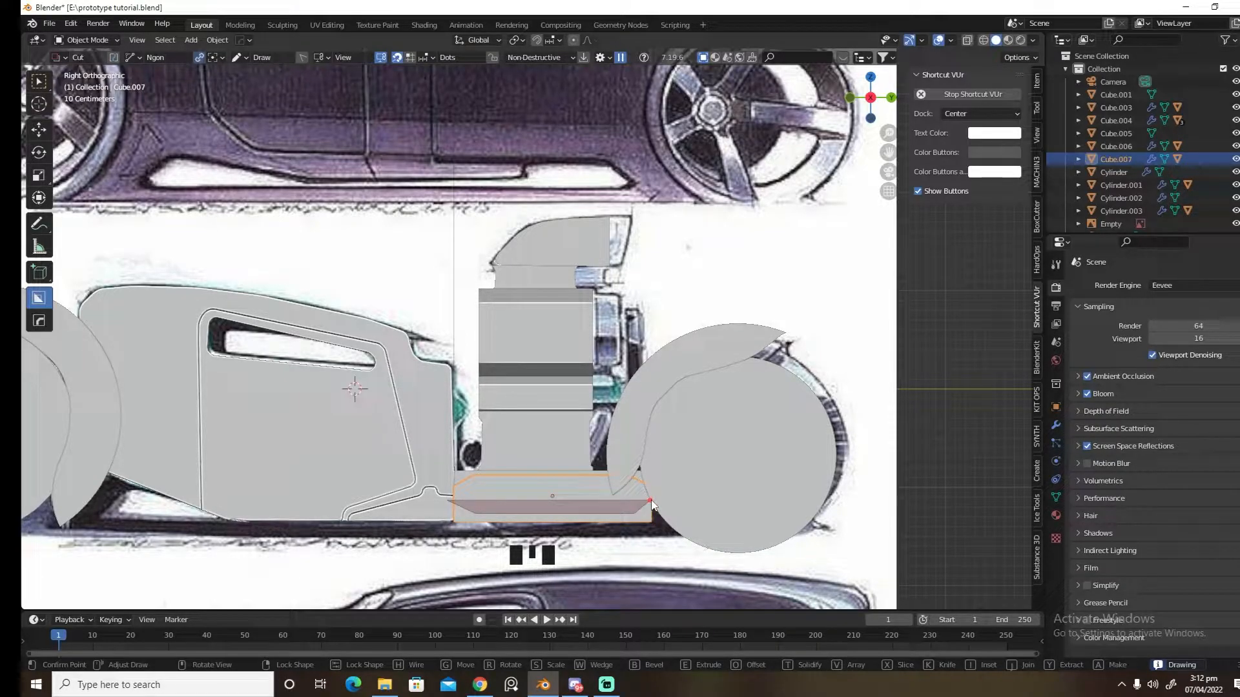
{"action": "left_click", "coordinate": [674, 499]}
{"action": "left_click", "coordinate": [674, 535]}
{"action": "key", "text": "space"}
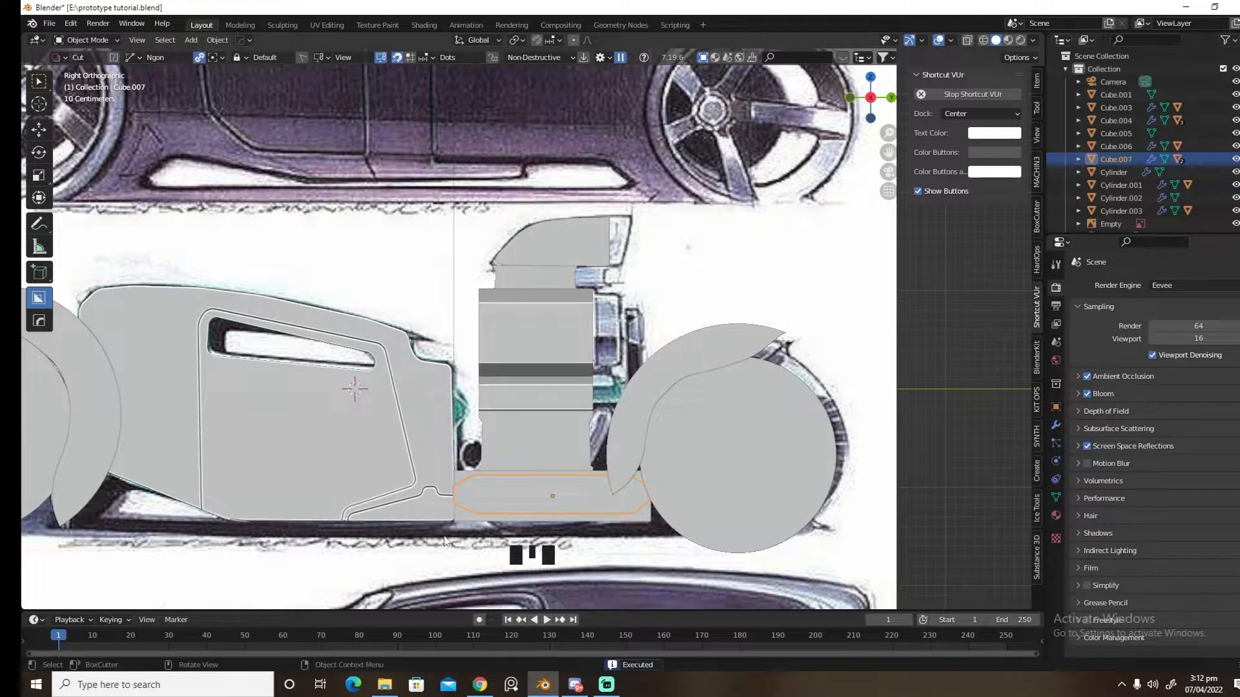
{"action": "middle_click_drag", "start_coordinate": [490, 530], "coordinate": [555, 539]}
{"action": "scroll", "coordinate": [517, 526], "scroll_direction": "down", "scroll_amount": 2}
{"action": "left_click", "coordinate": [592, 542]}
Try cutting a long trapezoidal Ngon notch arrayed along the upper edge of the chassis clone in the right view
{"action": "key", "text": "grave"}
{"action": "scroll", "coordinate": [560, 508], "scroll_direction": "up", "scroll_amount": 3}
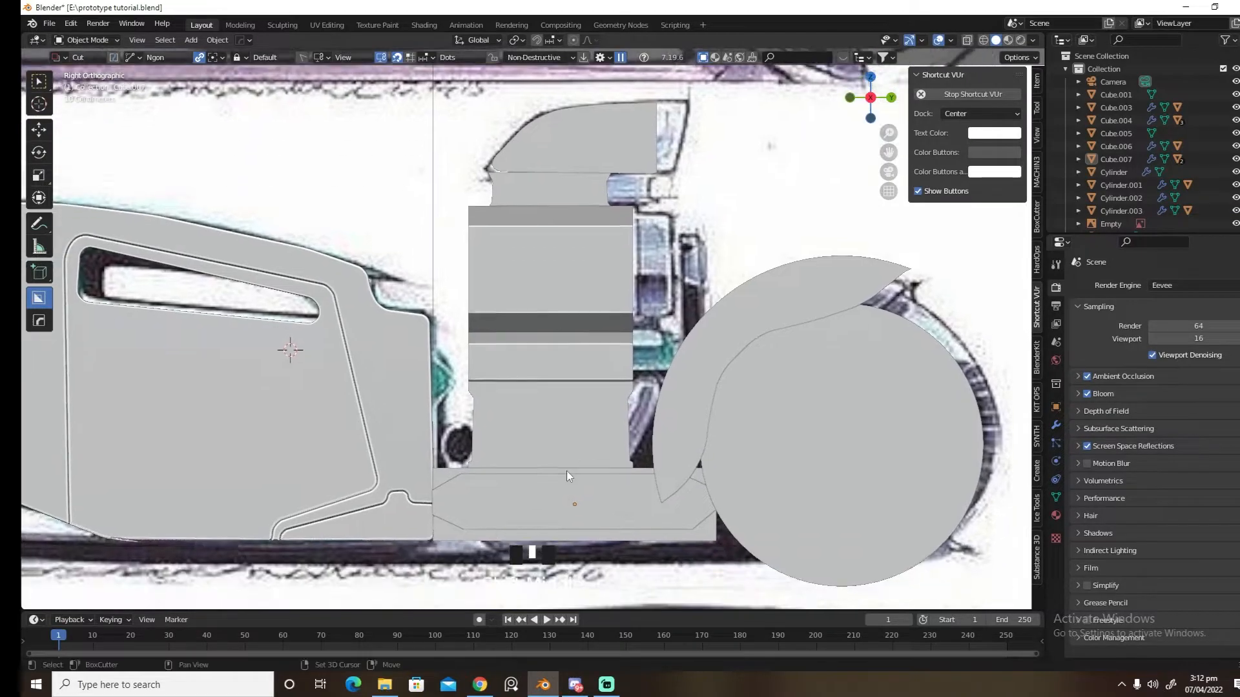
{"action": "left_click", "coordinate": [466, 496]}
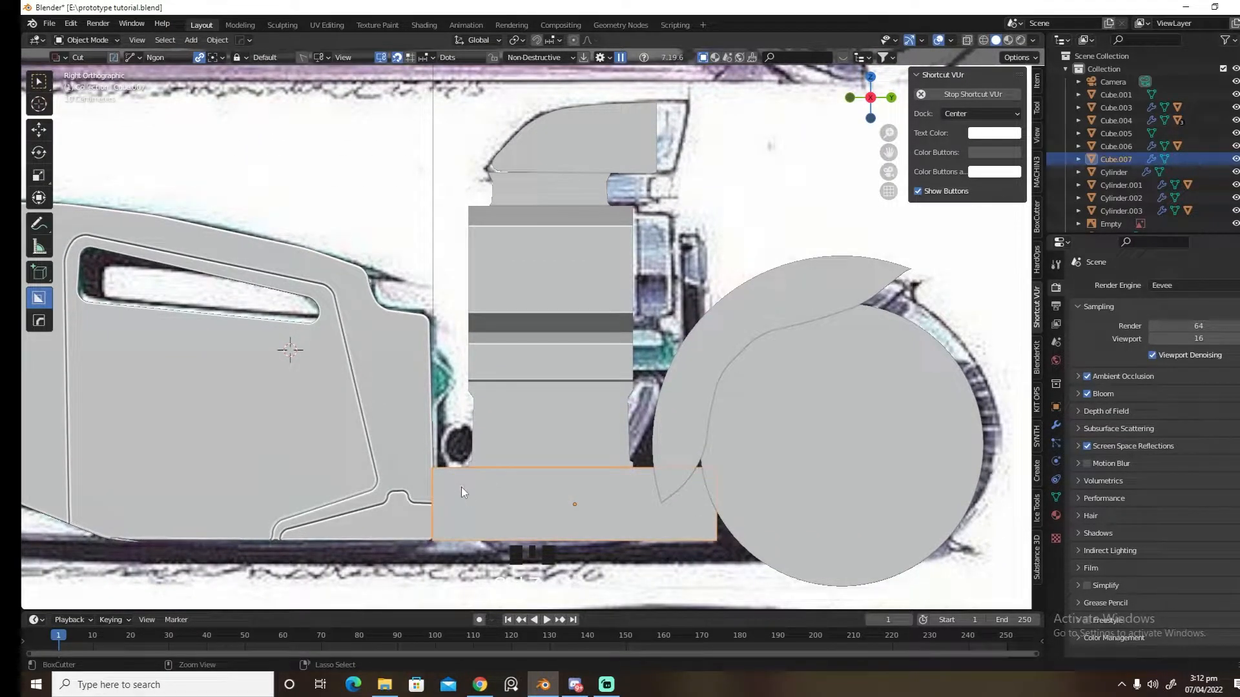
{"action": "left_click", "coordinate": [451, 472]}
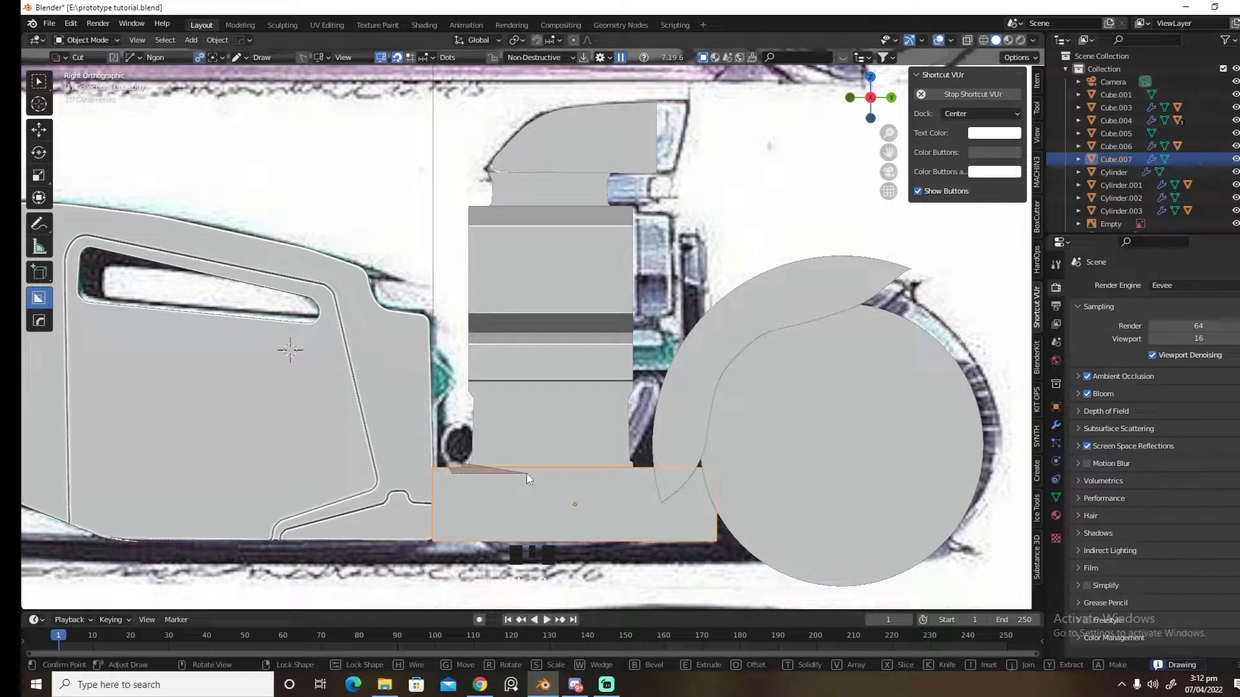
{"action": "key", "text": "v"}
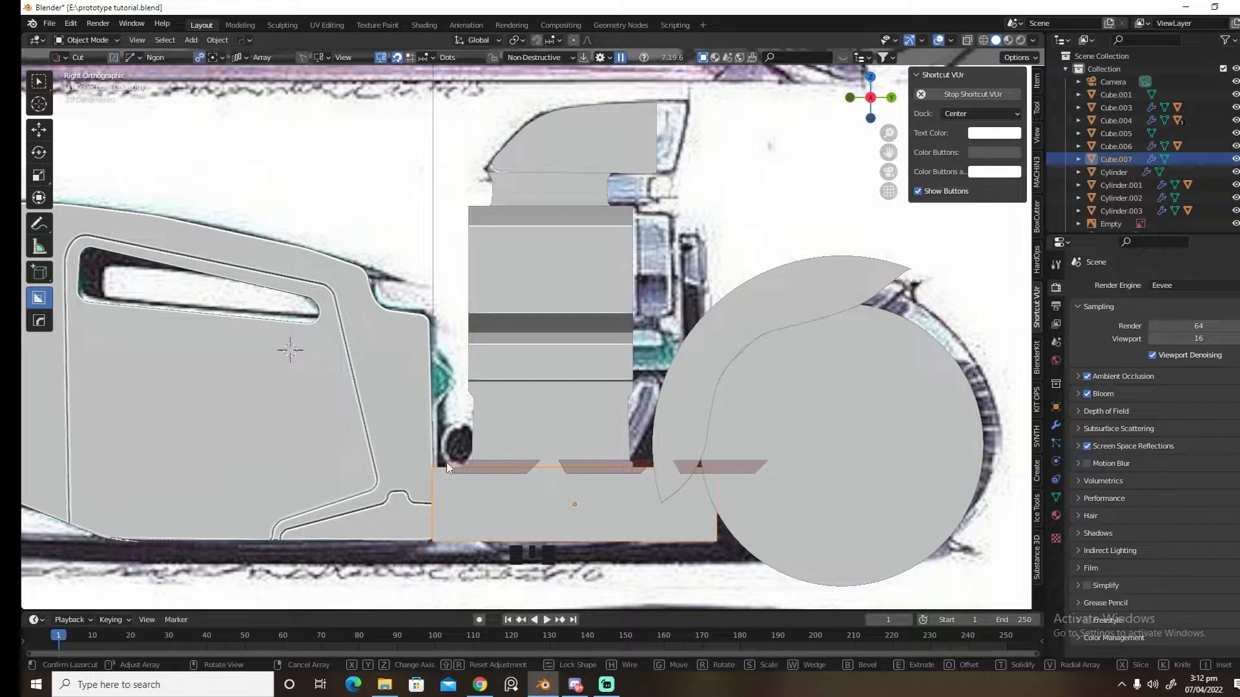
{"action": "scroll", "coordinate": [430, 462], "scroll_direction": "down", "scroll_amount": 1}
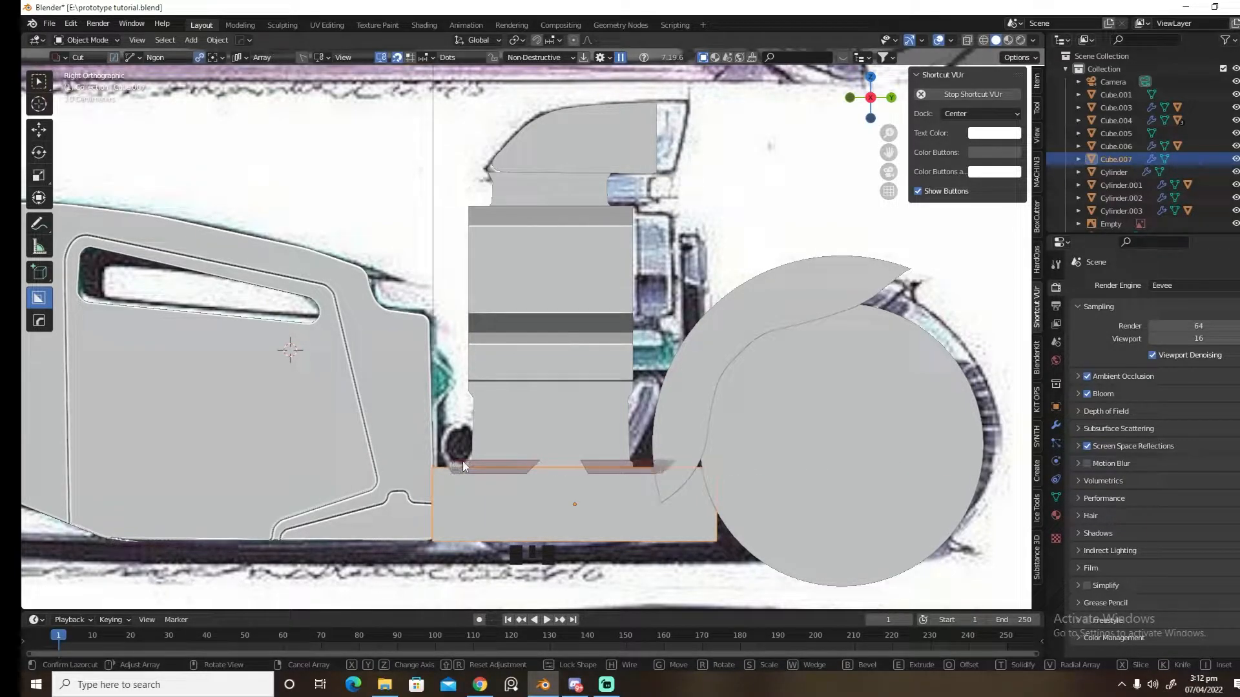
{"action": "left_click", "coordinate": [462, 461]}
Cut a shorter trapezoidal notch arrayed three times along the clone's upper edge and mirror the notches to its lower edge
{"action": "left_click_drag", "start_coordinate": [447, 470], "coordinate": [501, 474]}
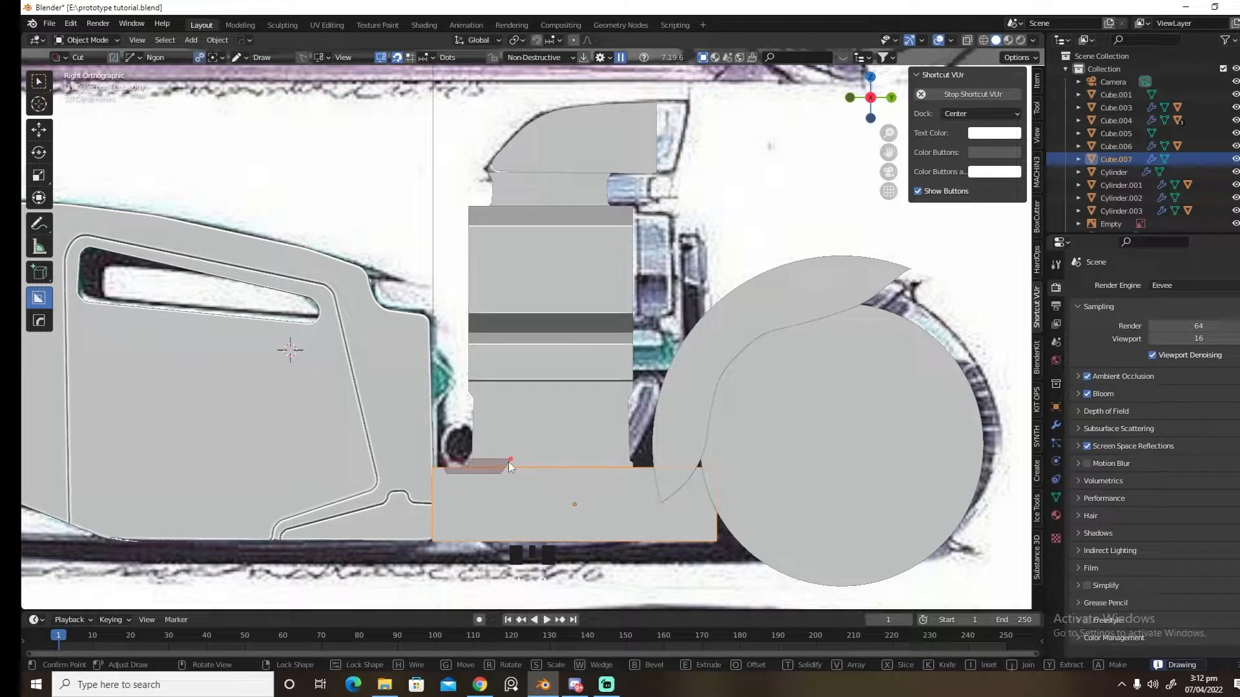
{"action": "key", "text": "v"}
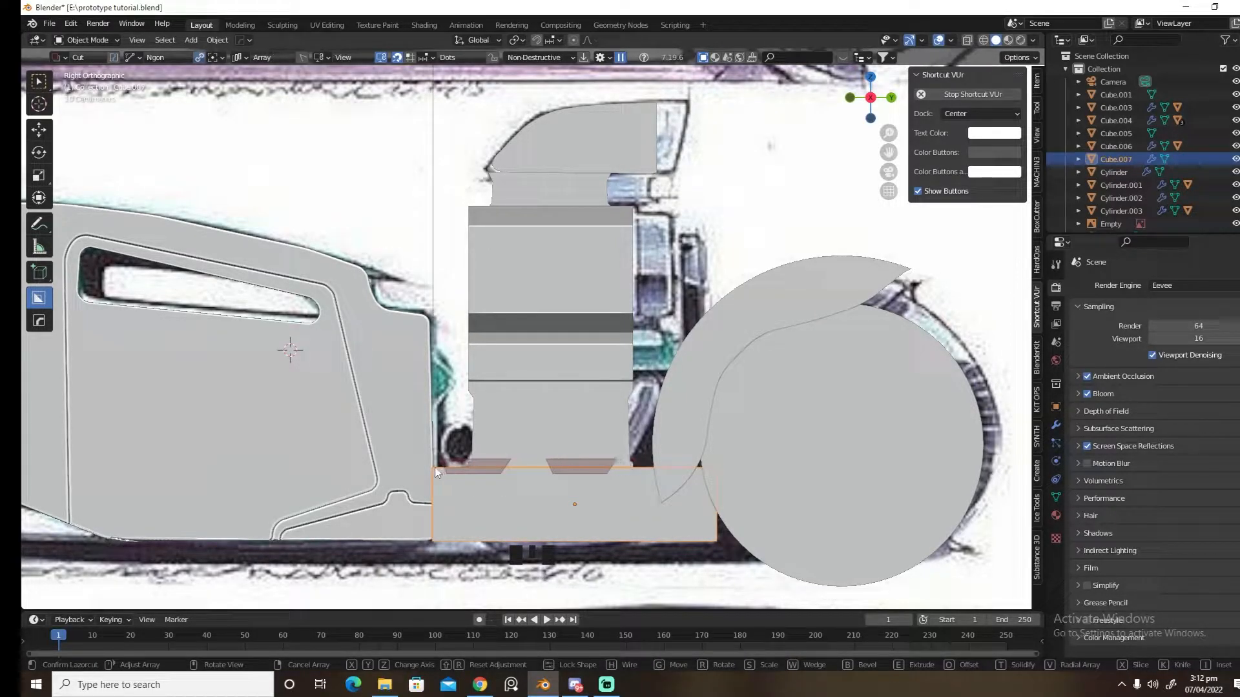
{"action": "scroll", "coordinate": [436, 470], "scroll_direction": "up", "scroll_amount": 1}
{"action": "left_click", "coordinate": [424, 466]}
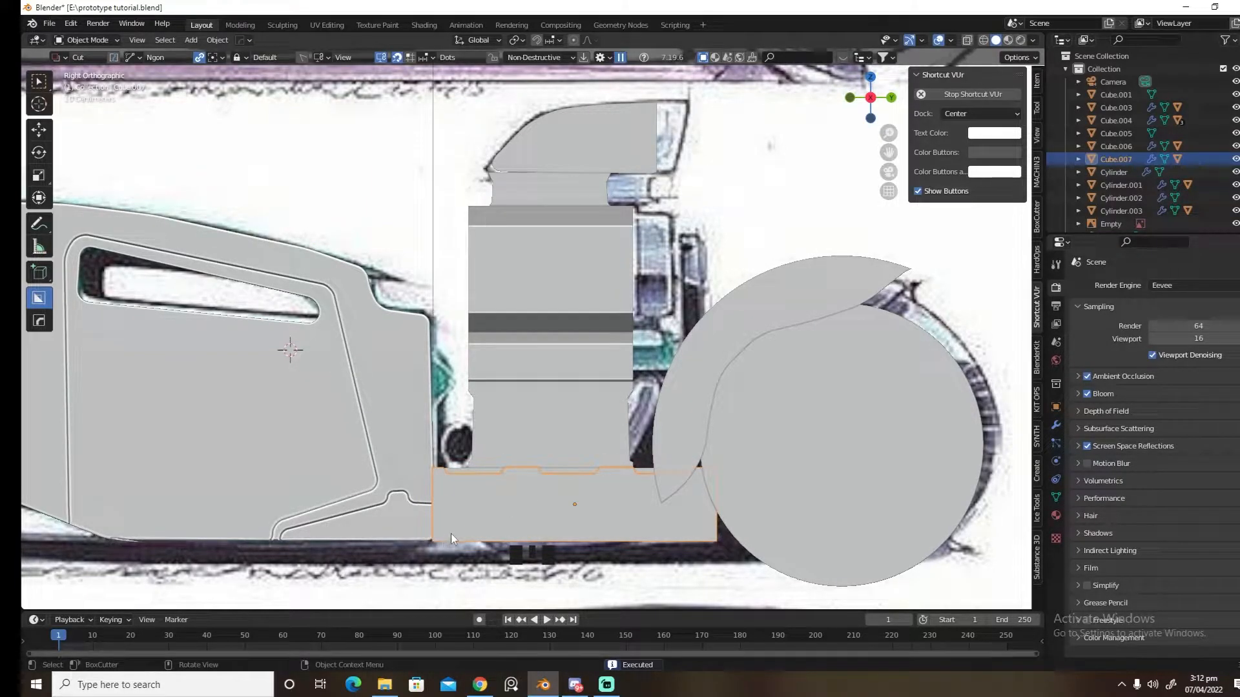
{"action": "key", "text": "alt+x"}
{"action": "left_click", "coordinate": [575, 412]}
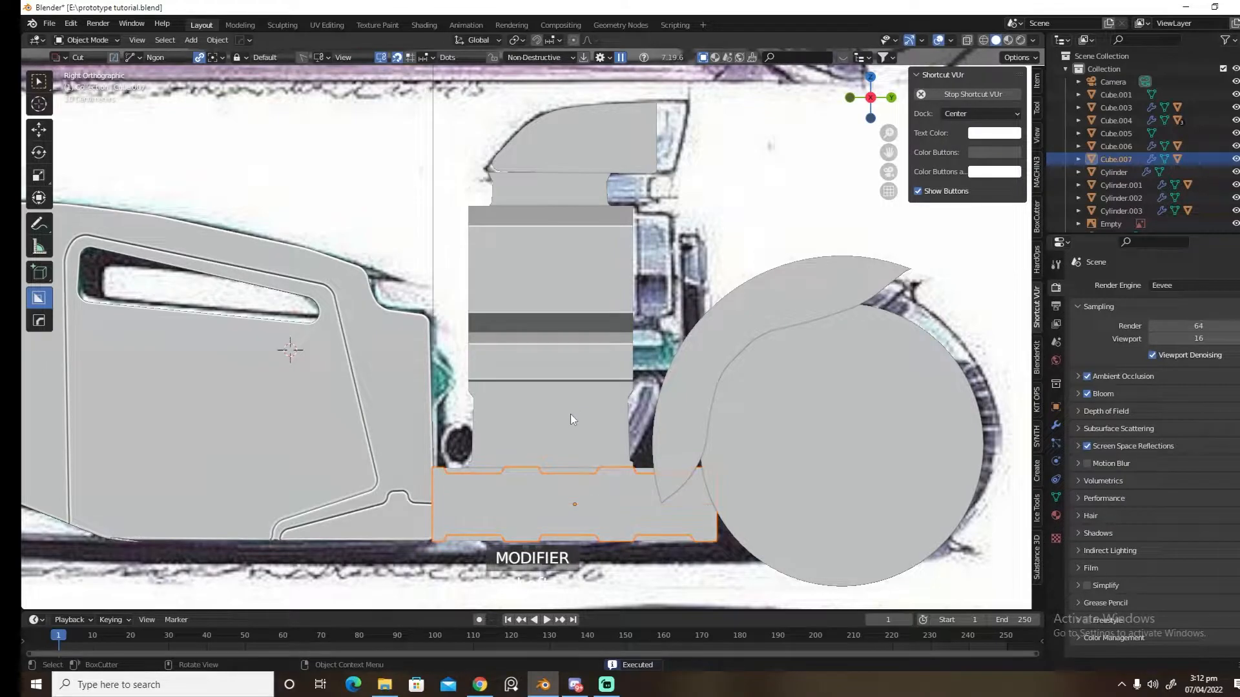
Try cutting a triangular Ngon pocket with bevelled corners into the cabin end of the chassis clone
{"action": "left_click", "coordinate": [444, 484]}
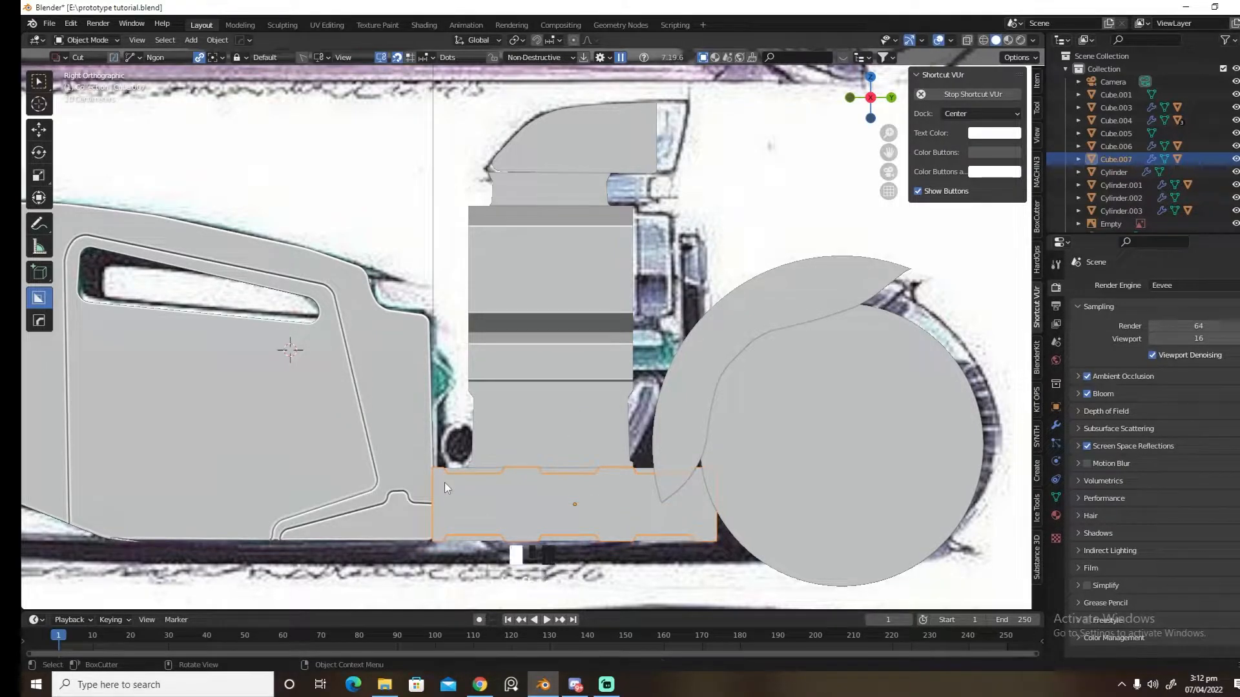
{"action": "left_click", "coordinate": [443, 525]}
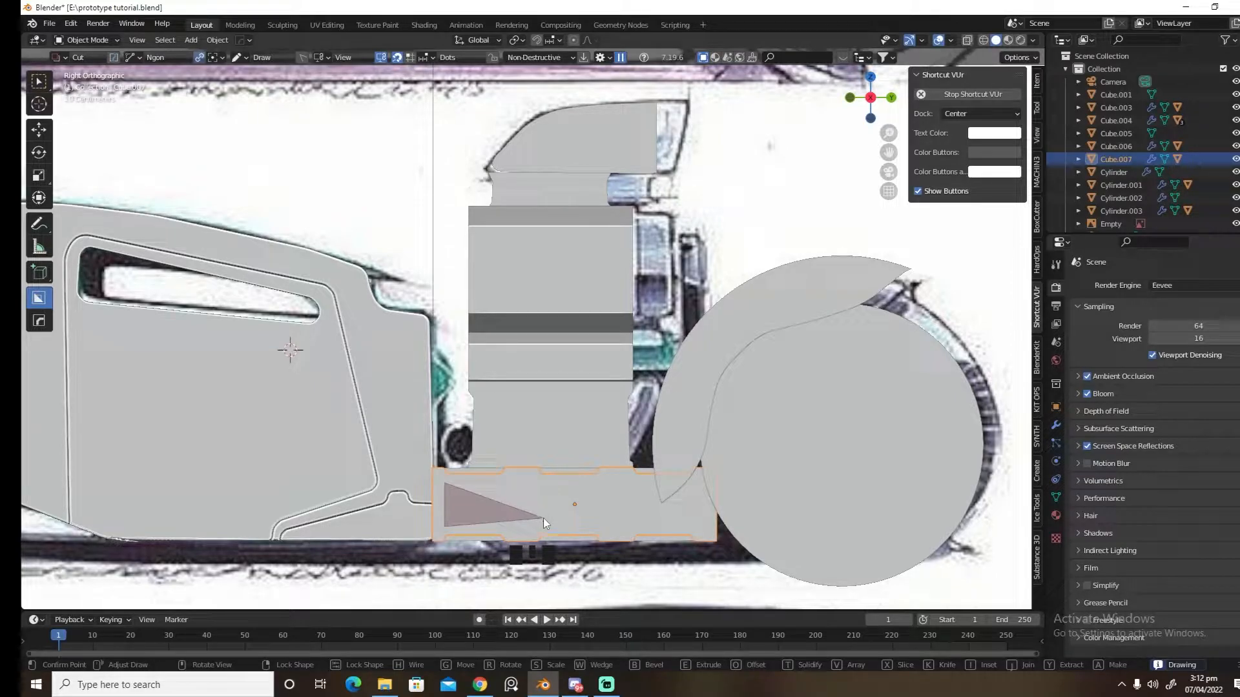
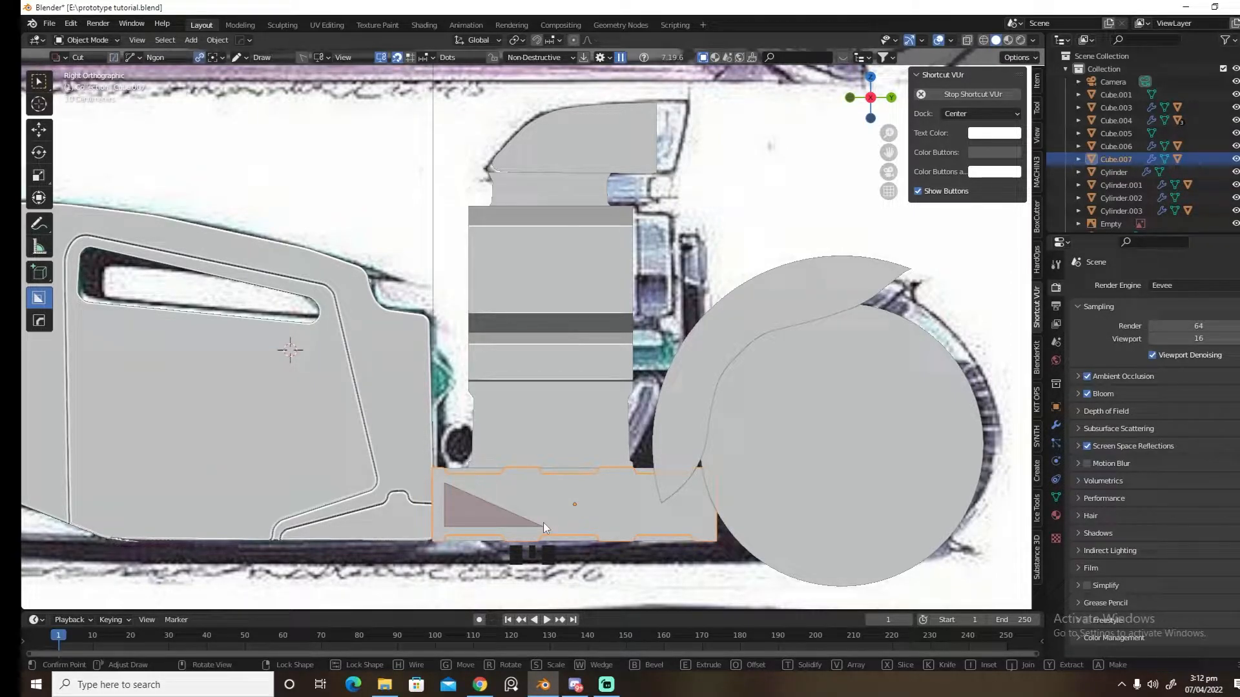
{"action": "right_click", "coordinate": [543, 524]}
{"action": "key", "text": "b"}
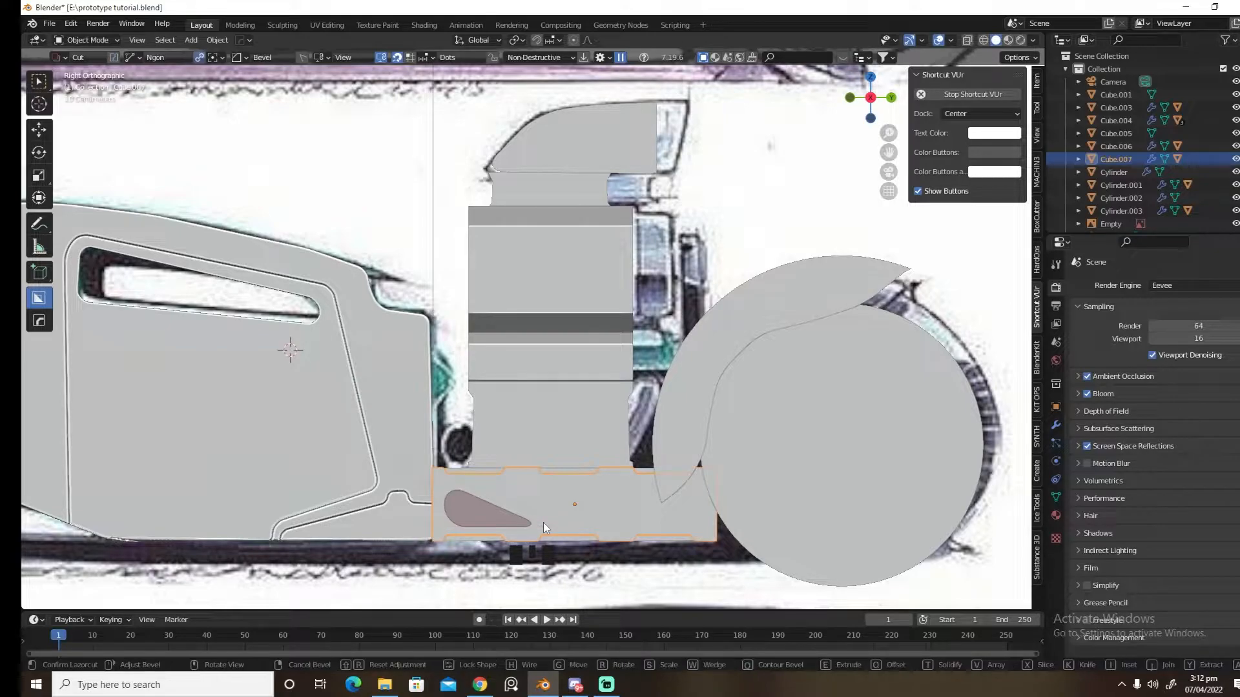
{"action": "left_click", "coordinate": [544, 524]}
{"action": "left_click", "coordinate": [597, 564]}
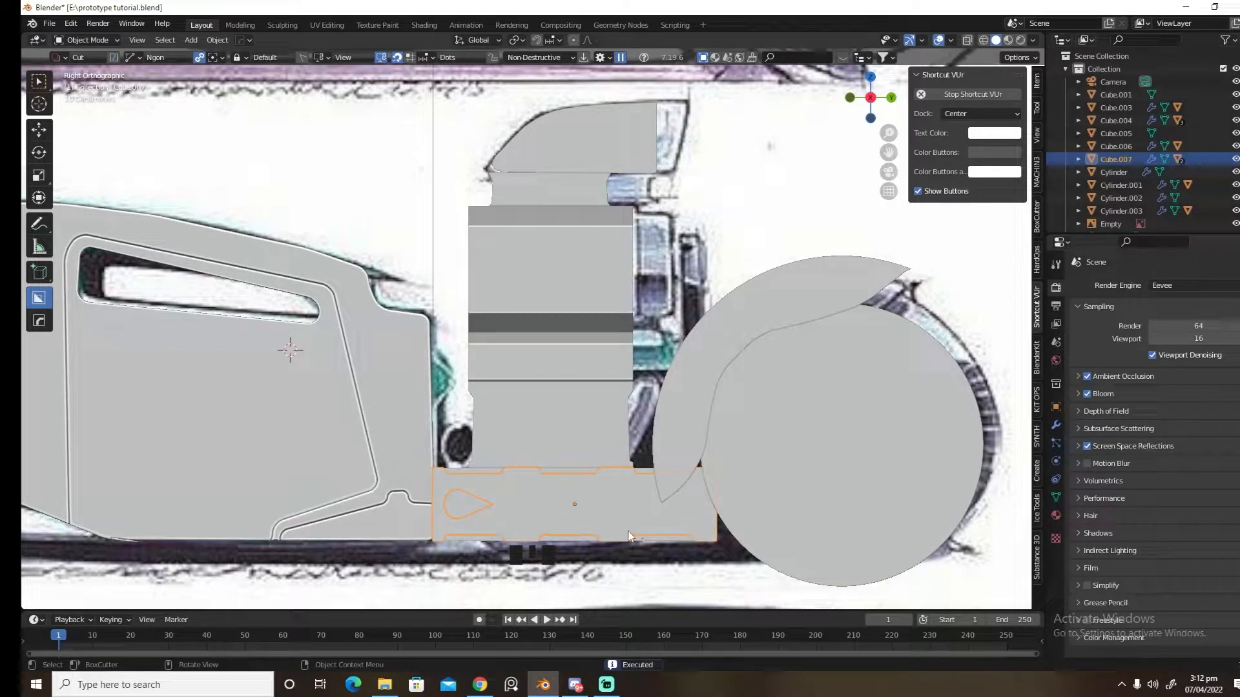
Redraw the bevelled triangular pocket at the clone's cabin end, and undo the cut
{"action": "left_click", "coordinate": [443, 487]}
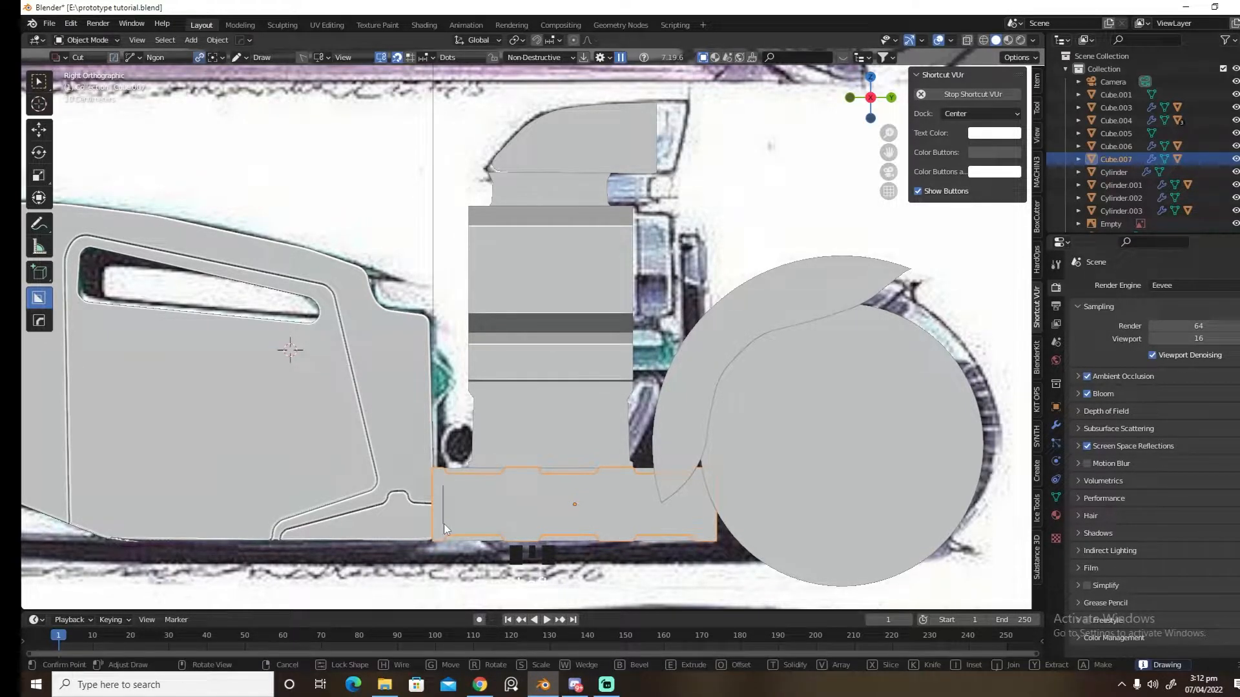
{"action": "left_click", "coordinate": [443, 524]}
{"action": "key", "text": "b"}
{"action": "left_click", "coordinate": [543, 524]}
{"action": "left_click", "coordinate": [542, 524]}
{"action": "key", "text": "ctrl+z"}
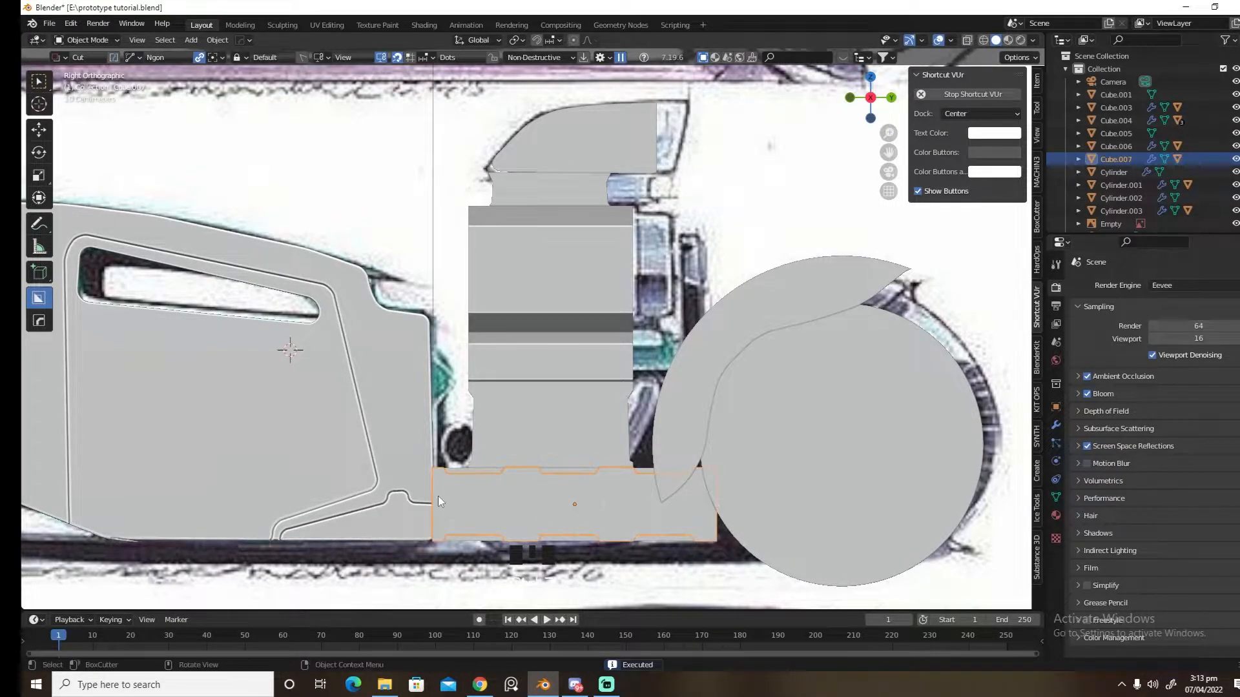
Cut a slightly larger triangular Ngon pocket with rounded corners into the clone's side near the cabin
{"action": "left_click", "coordinate": [442, 483]}
{"action": "left_click", "coordinate": [440, 526]}
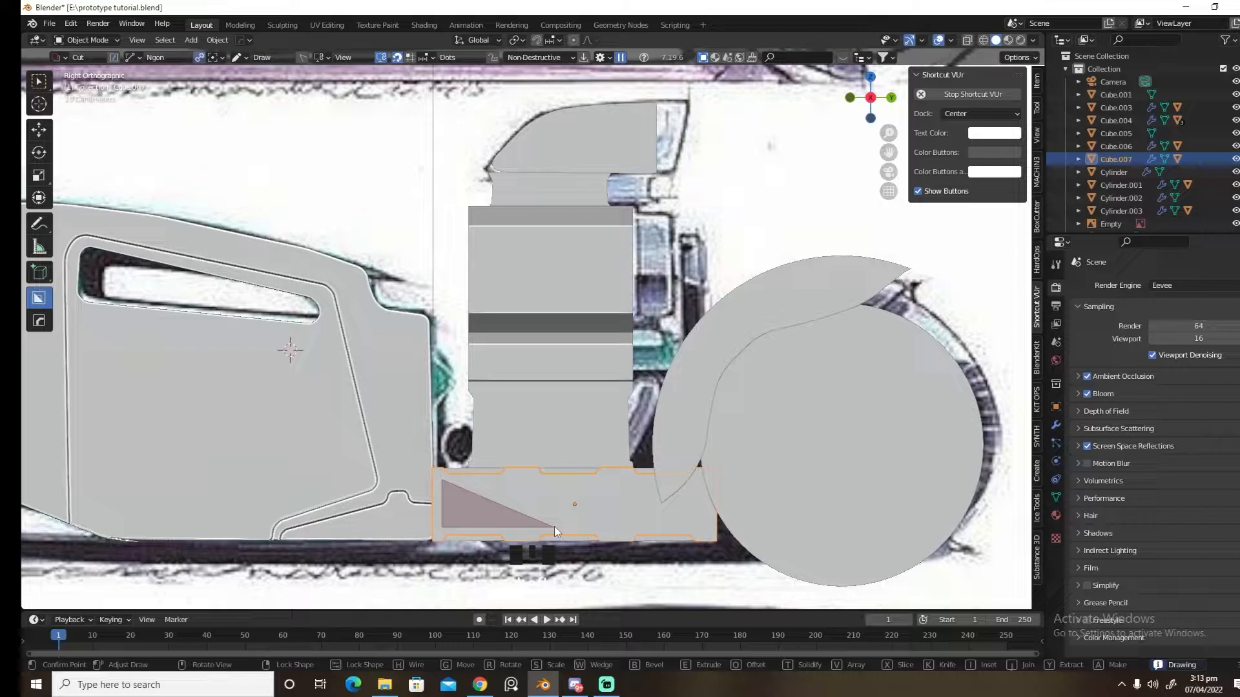
{"action": "left_click", "coordinate": [554, 526]}
{"action": "key", "text": "b"}
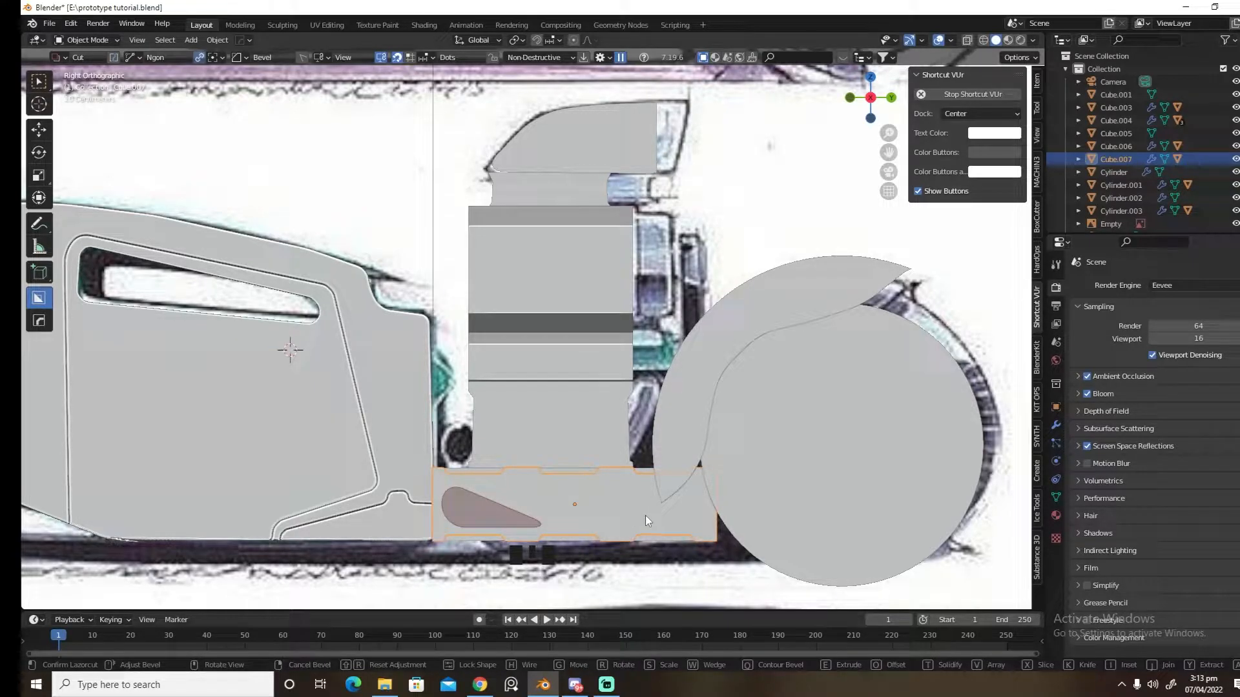
{"action": "key", "text": "Tab"}
{"action": "left_click", "coordinate": [668, 518]}
Try cutting a triangular Ngon pocket with rounded corners into the wheel end of the original chassis block in right side view
{"action": "middle_click_drag", "start_coordinate": [668, 518], "coordinate": [559, 507]}
{"action": "scroll", "coordinate": [581, 518], "scroll_direction": "down", "scroll_amount": 2}
{"action": "left_click", "coordinate": [484, 471]}
{"action": "key", "text": "grave"}
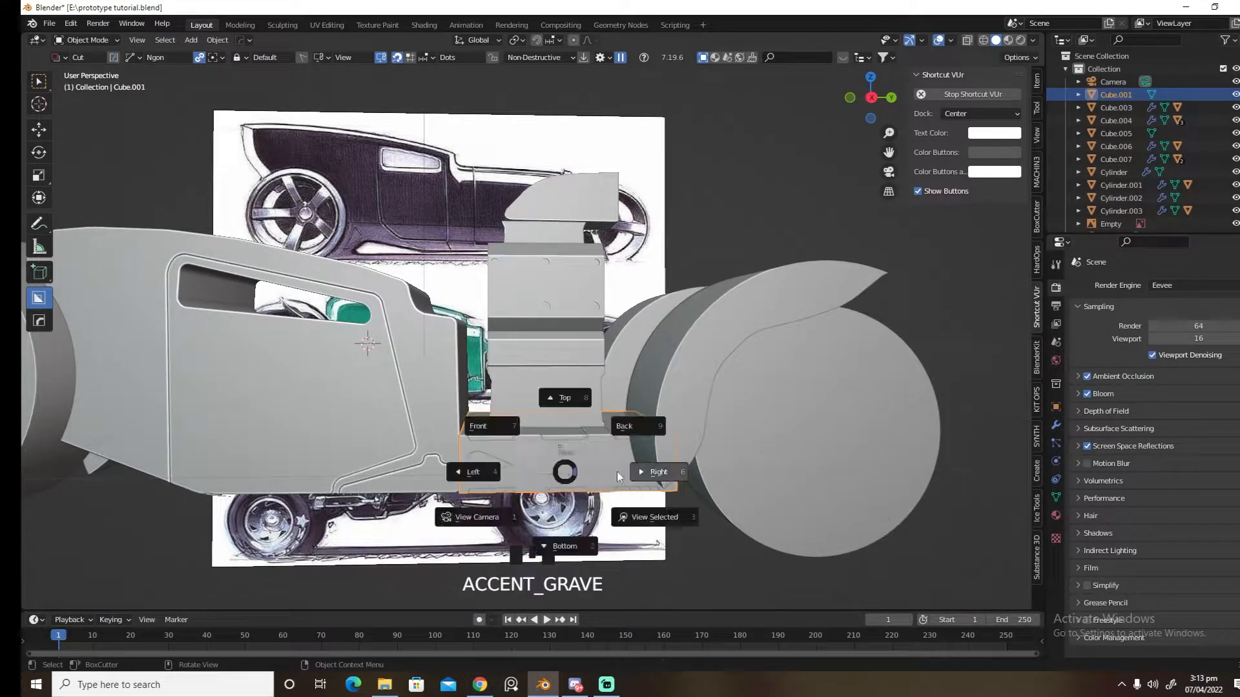
{"action": "left_click", "coordinate": [648, 437]}
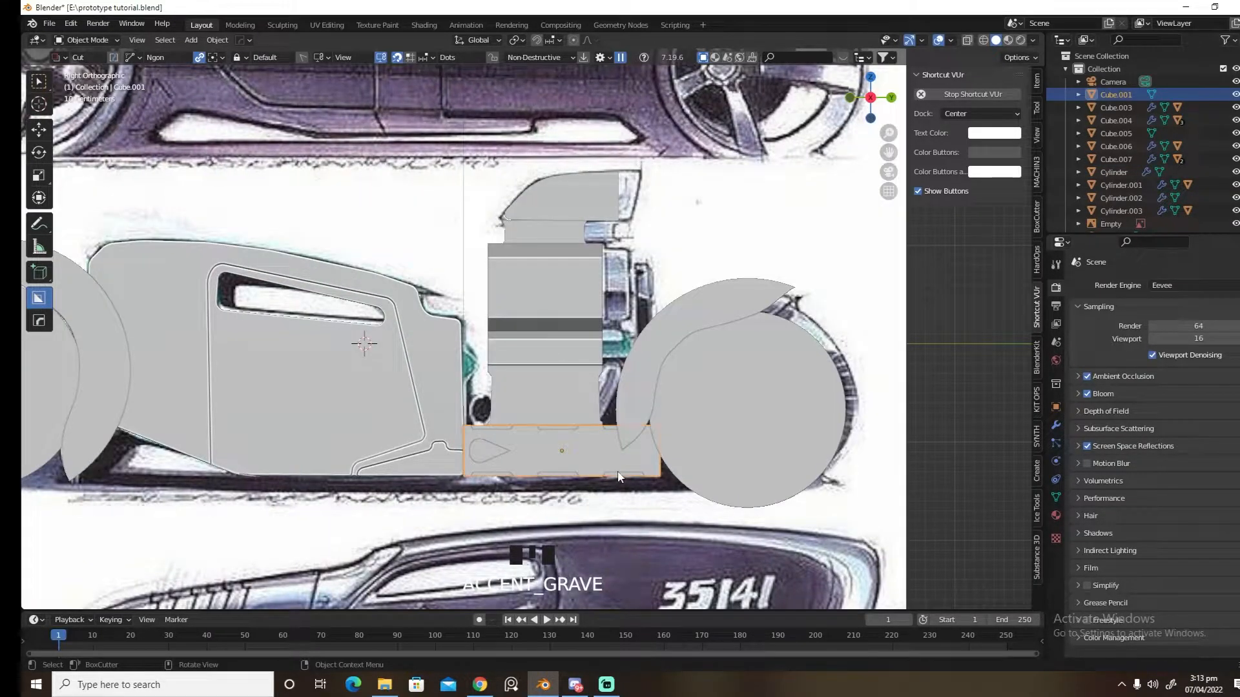
{"action": "left_click", "coordinate": [650, 432]}
{"action": "left_click_drag", "start_coordinate": [564, 472], "coordinate": [545, 470]}
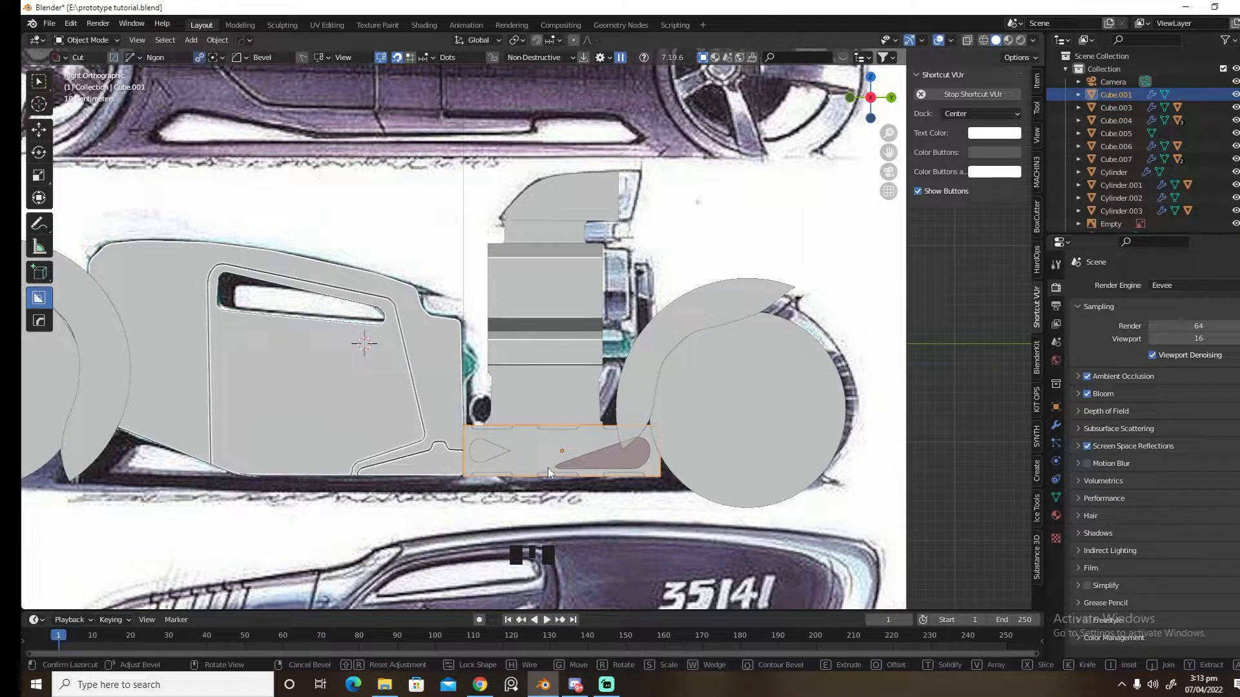
{"action": "middle_click_drag", "start_coordinate": [548, 468], "coordinate": [637, 554]}
{"action": "key", "text": "o"}
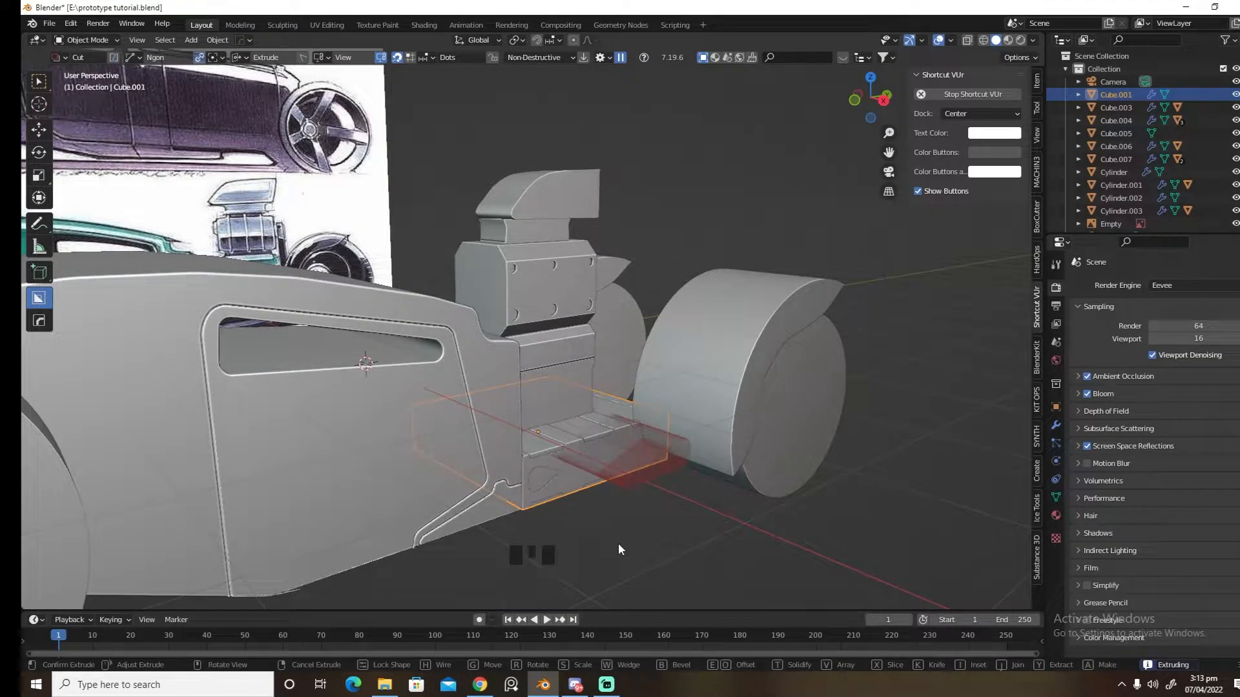
{"action": "left_click", "coordinate": [617, 542]}
{"action": "middle_click_drag", "start_coordinate": [641, 522], "coordinate": [633, 470]}
Try cutting a rounded triangular Ngon pocket into the chassis clone's wheel end, and undo the cut
{"action": "left_click", "coordinate": [633, 470]}
{"action": "key", "text": "grave"}
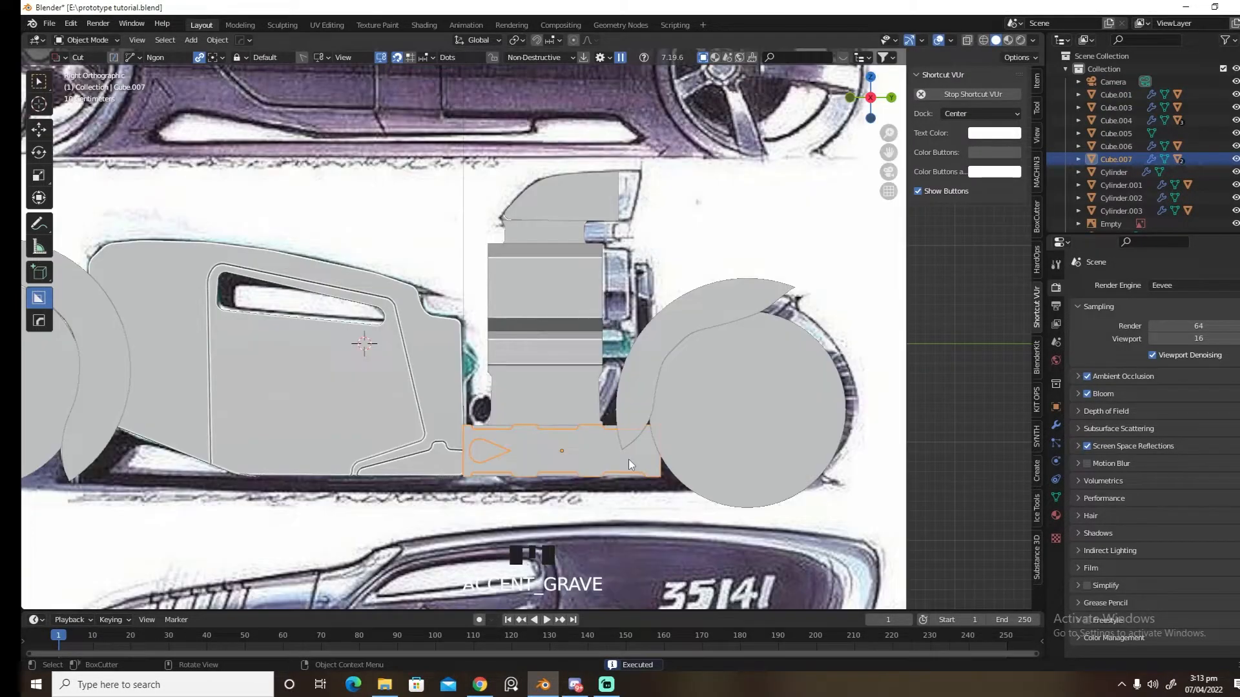
{"action": "left_click", "coordinate": [650, 463]}
{"action": "left_click", "coordinate": [649, 464]}
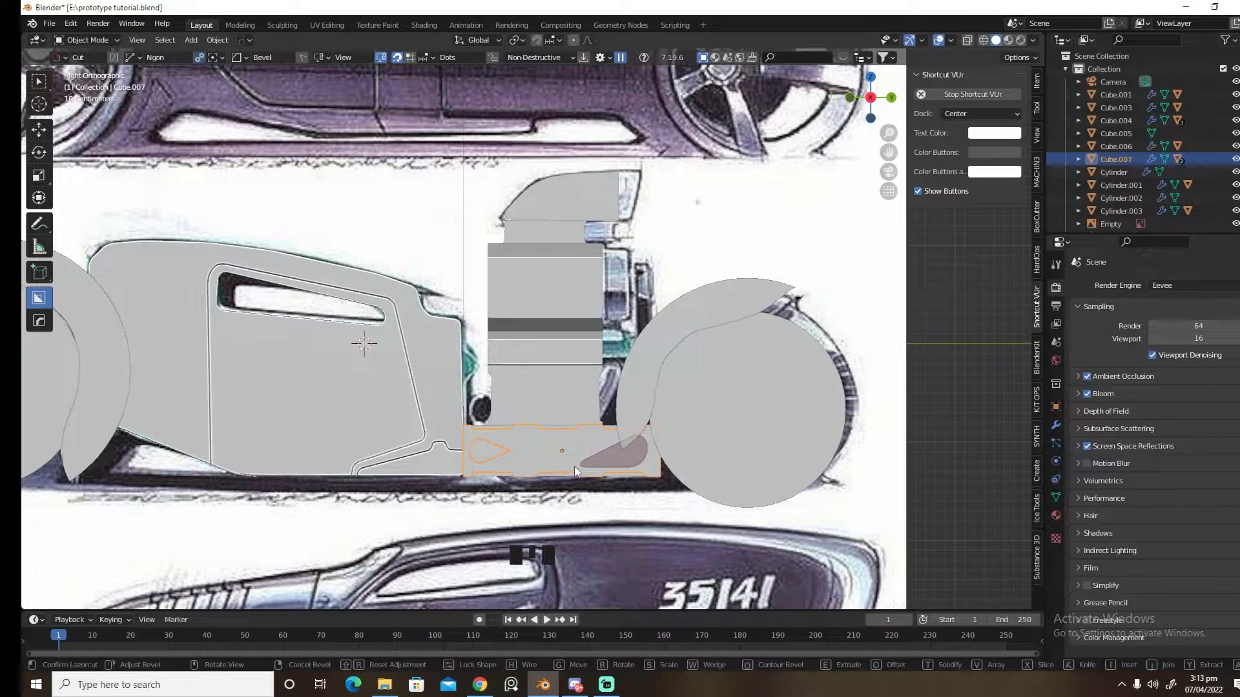
{"action": "middle_click_drag", "start_coordinate": [575, 466], "coordinate": [638, 524]}
{"action": "key", "text": "e"}
{"action": "left_click", "coordinate": [635, 535]}
{"action": "key", "text": "ctrl+z"}
{"action": "key", "text": "ctrl+z"}
{"action": "key", "text": "ctrl+z"}
{"action": "key", "text": "ctrl+z"}
{"action": "key", "text": "ctrl+z"}
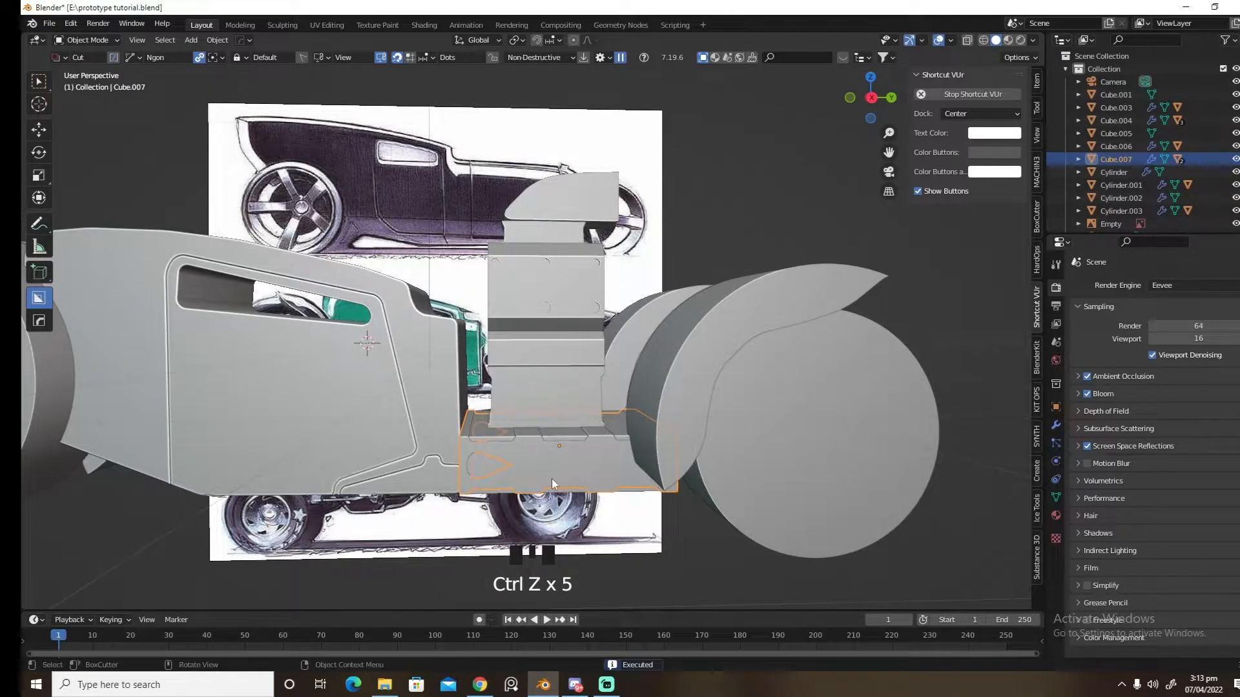
Cut a shorter teardrop-like Ngon pocket through the clone's wheel end, its tip pointing toward the cabin to mirror the existing pocket
{"action": "key", "text": "grave"}
{"action": "left_click", "coordinate": [646, 435]}
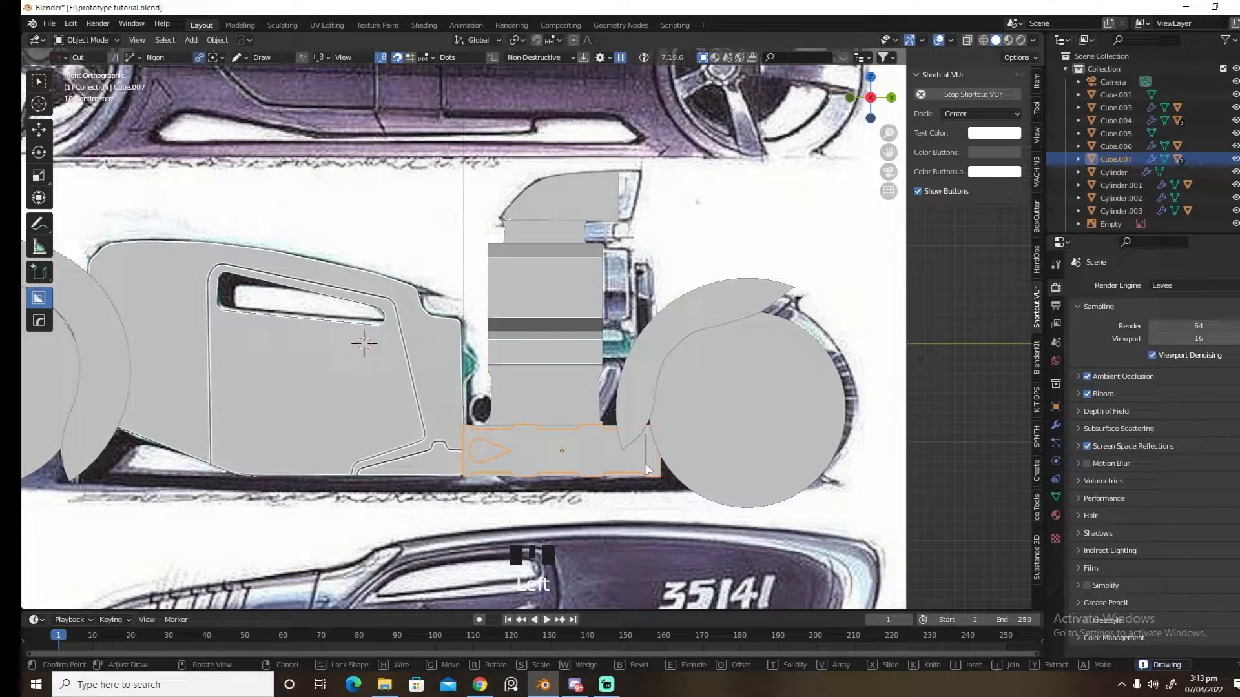
{"action": "left_click", "coordinate": [647, 465]}
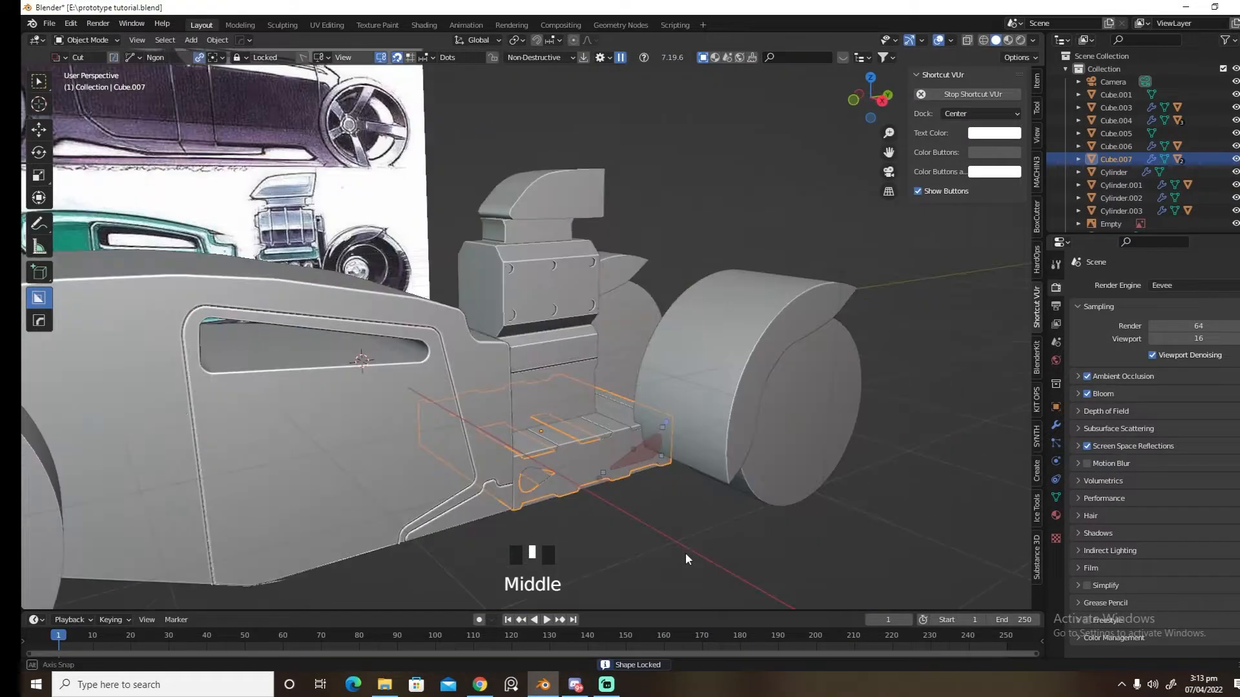
{"action": "middle_click_drag", "start_coordinate": [571, 465], "coordinate": [664, 516]}
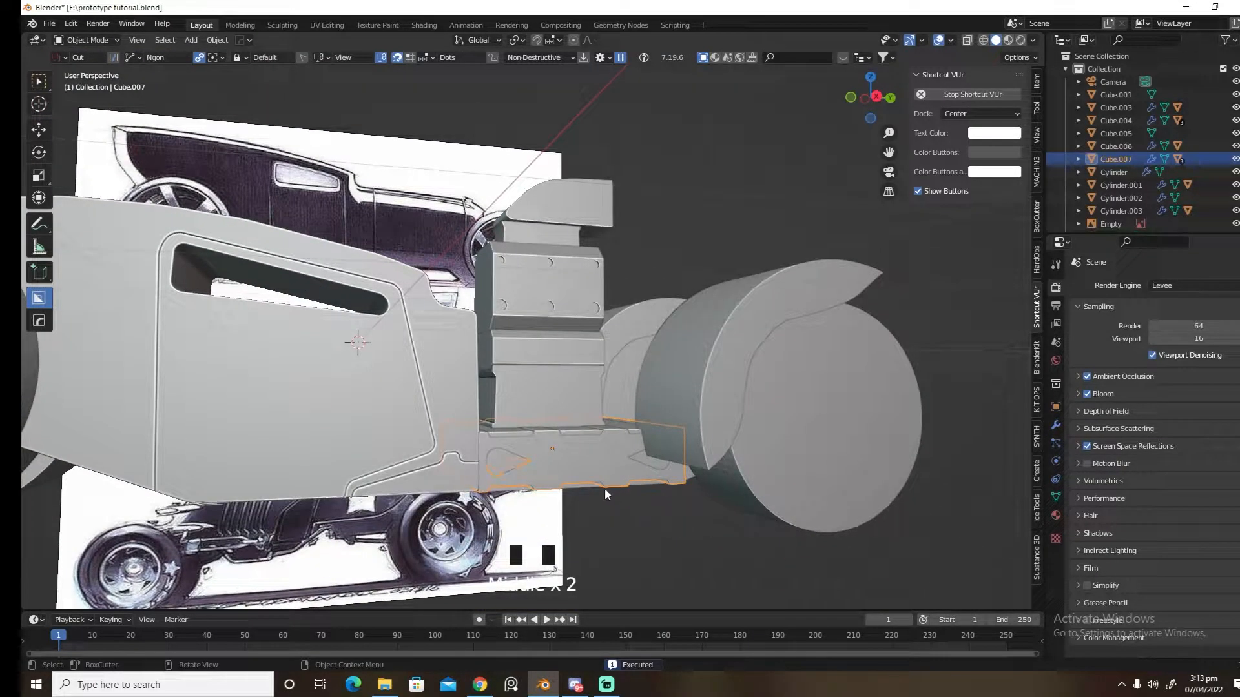
Switch the BoxCutter shape from Ngon to Line Box
{"action": "key", "text": "grave"}
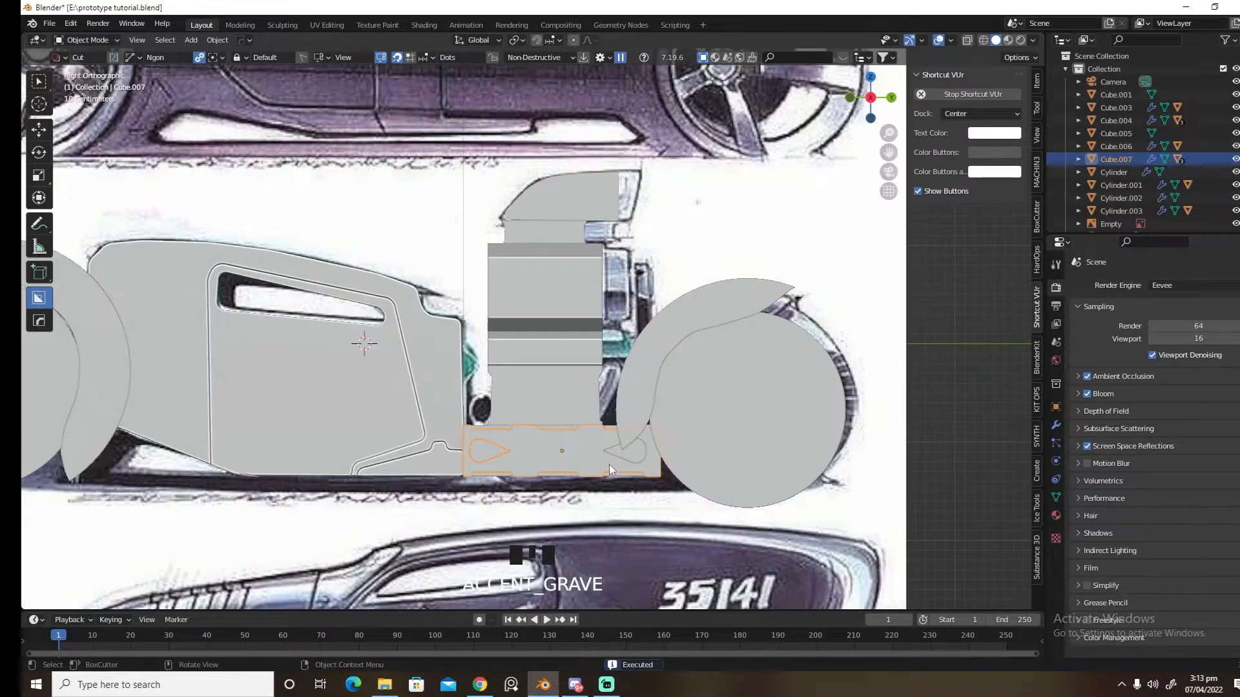
{"action": "key", "text": "d"}
{"action": "left_click", "coordinate": [556, 447]}
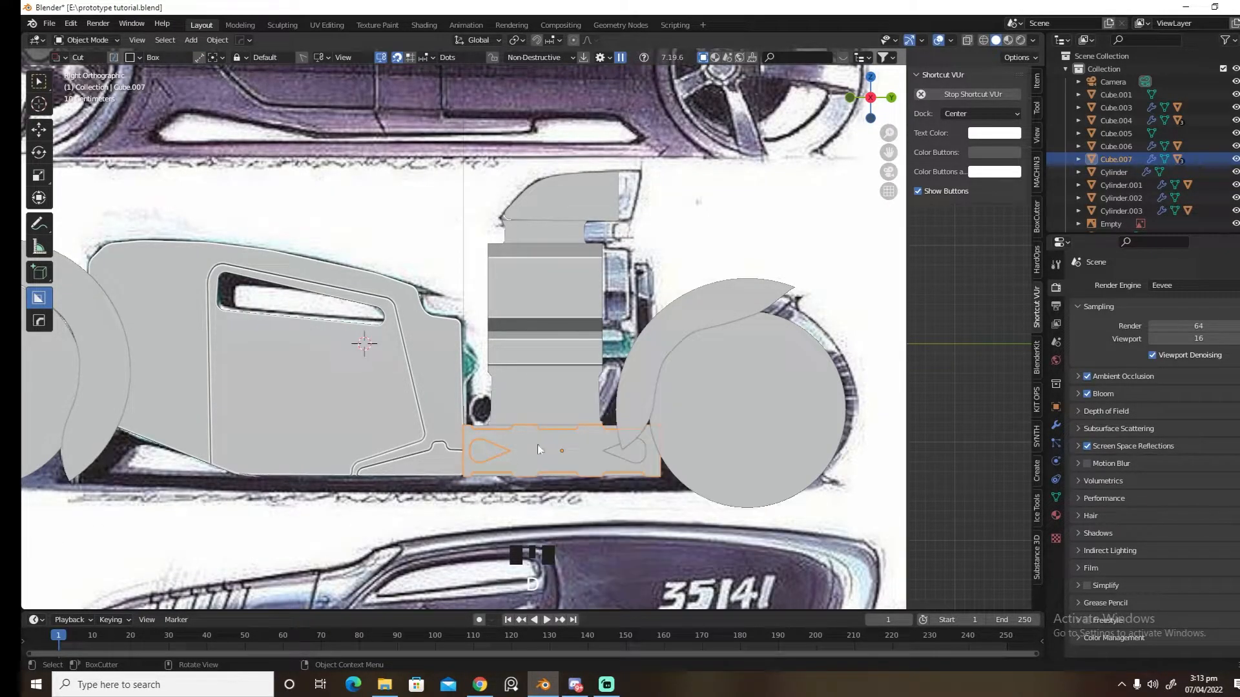
{"action": "left_click", "coordinate": [553, 435]}
{"action": "left_click", "coordinate": [200, 57]}
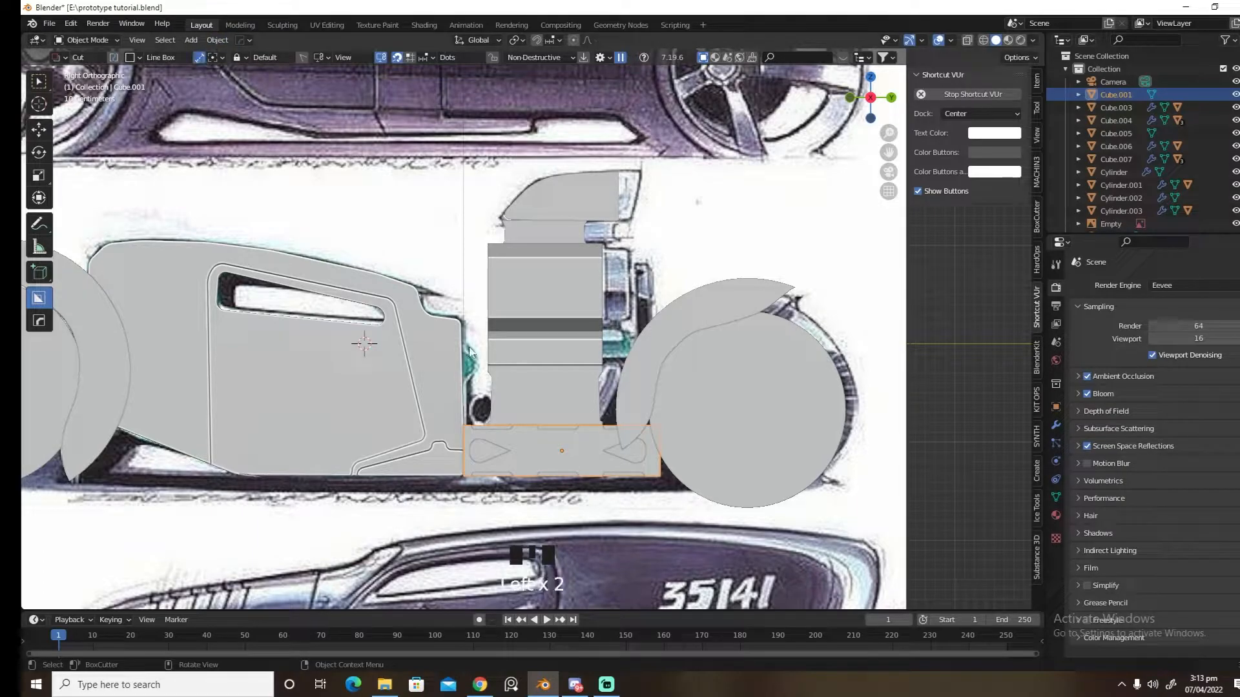
Try cutting diagonal Line Box slots into the middle of the original chassis block
{"action": "left_click", "coordinate": [577, 433]}
{"action": "left_click_drag", "start_coordinate": [533, 466], "coordinate": [532, 467]}
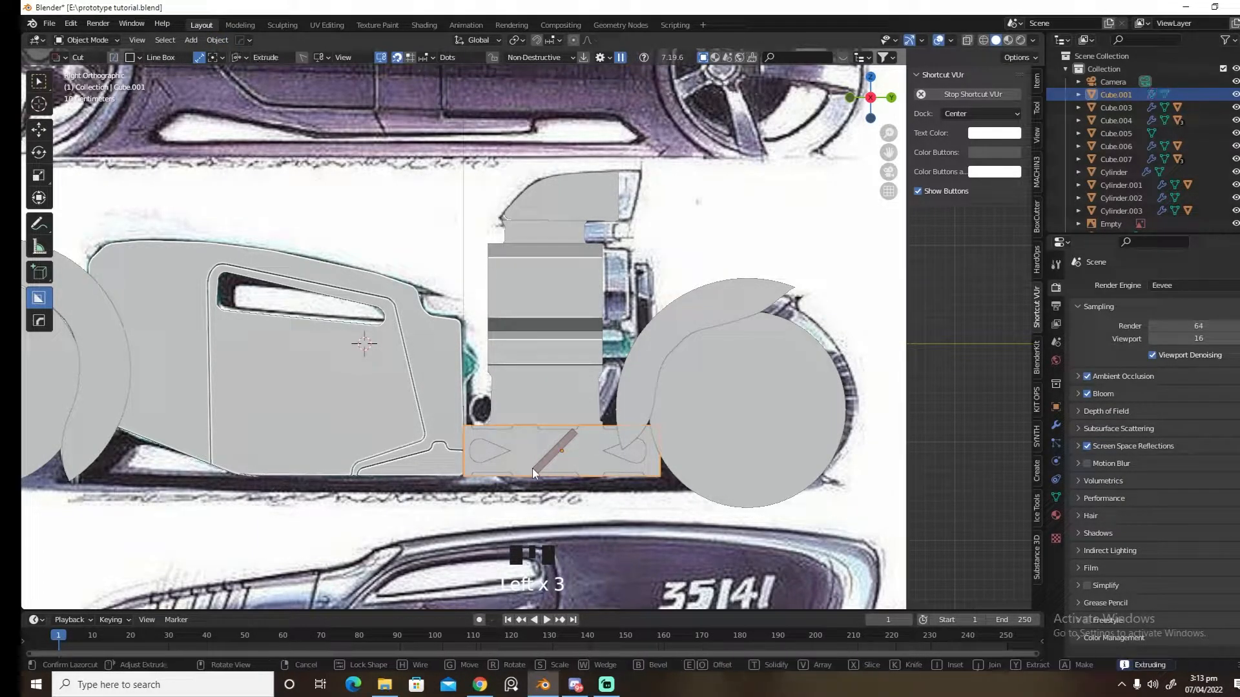
{"action": "left_click_drag", "start_coordinate": [599, 436], "coordinate": [569, 459]}
{"action": "middle_click_drag", "start_coordinate": [568, 458], "coordinate": [607, 482]}
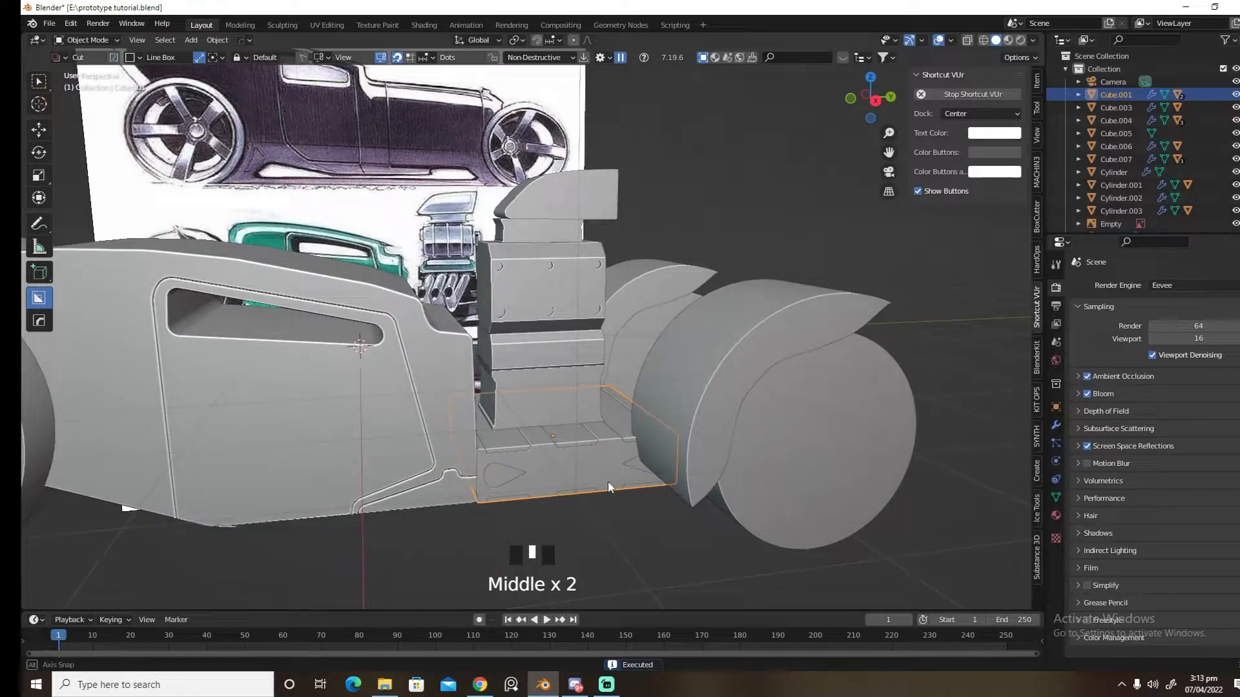
Try a diagonal Line Box cut on the chassis clone's side in perspective view, and undo it
{"action": "left_click", "coordinate": [594, 479]}
{"action": "left_click", "coordinate": [591, 475]}
{"action": "left_click", "coordinate": [560, 468]}
{"action": "middle_click_drag", "start_coordinate": [598, 479], "coordinate": [590, 459]}
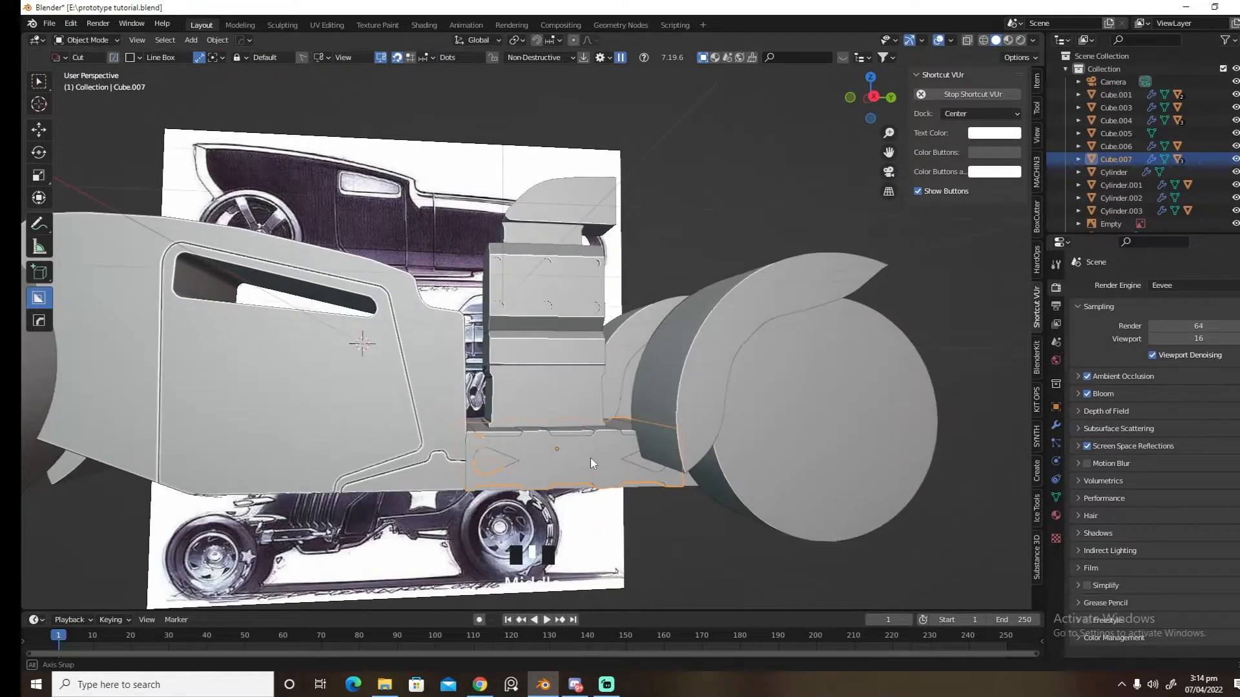
{"action": "left_click_drag", "start_coordinate": [590, 459], "coordinate": [606, 439]}
{"action": "key", "text": "ctrl+z"}
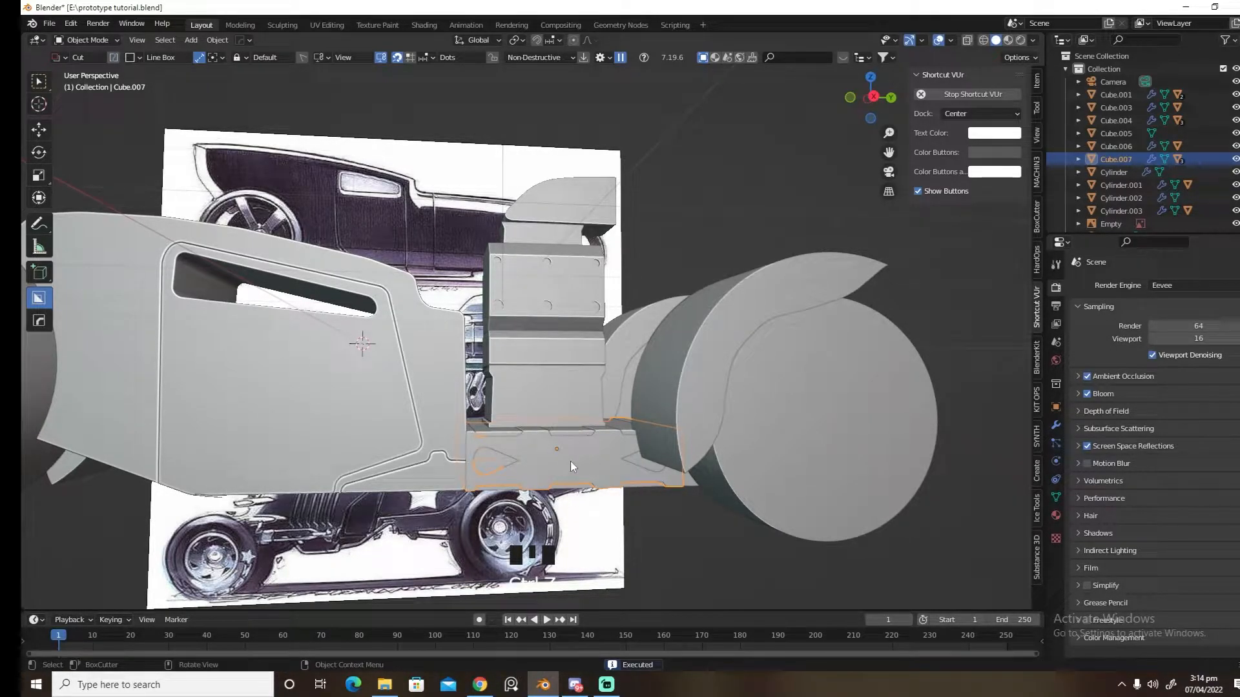
Draw a short diagonal Line Box slot on the middle of the chassis clone in side view and array it three times along Y
{"action": "left_click", "coordinate": [575, 432]}
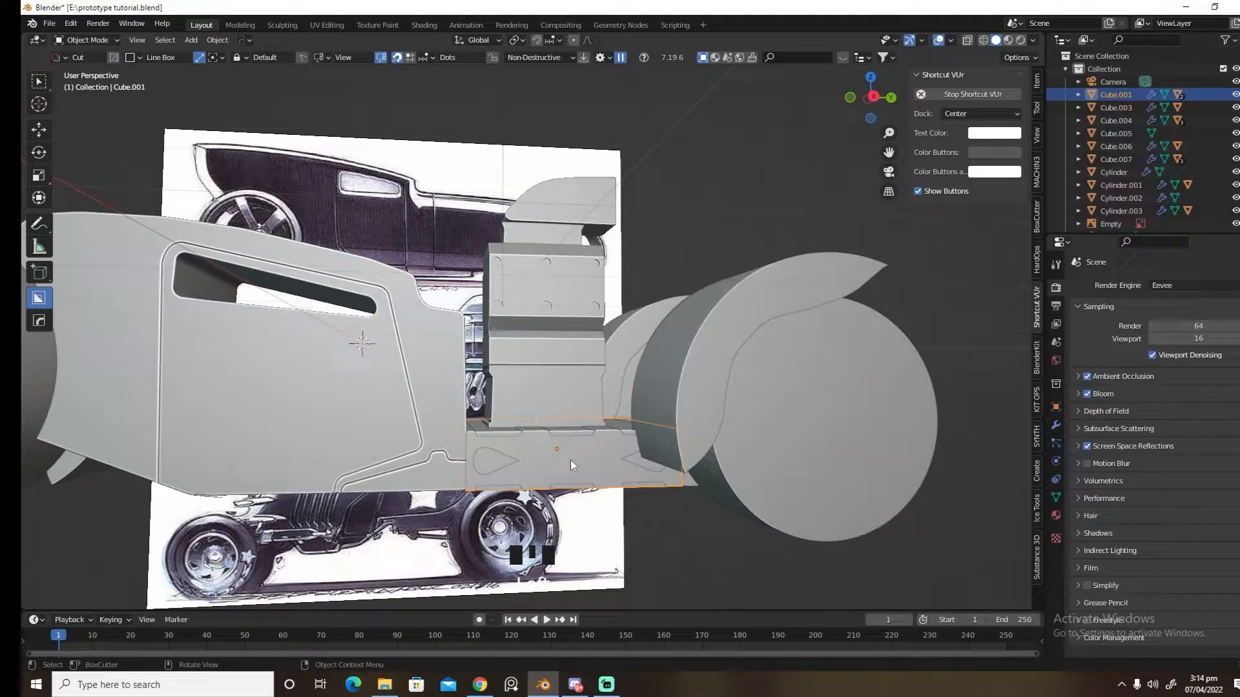
{"action": "left_click", "coordinate": [571, 459]}
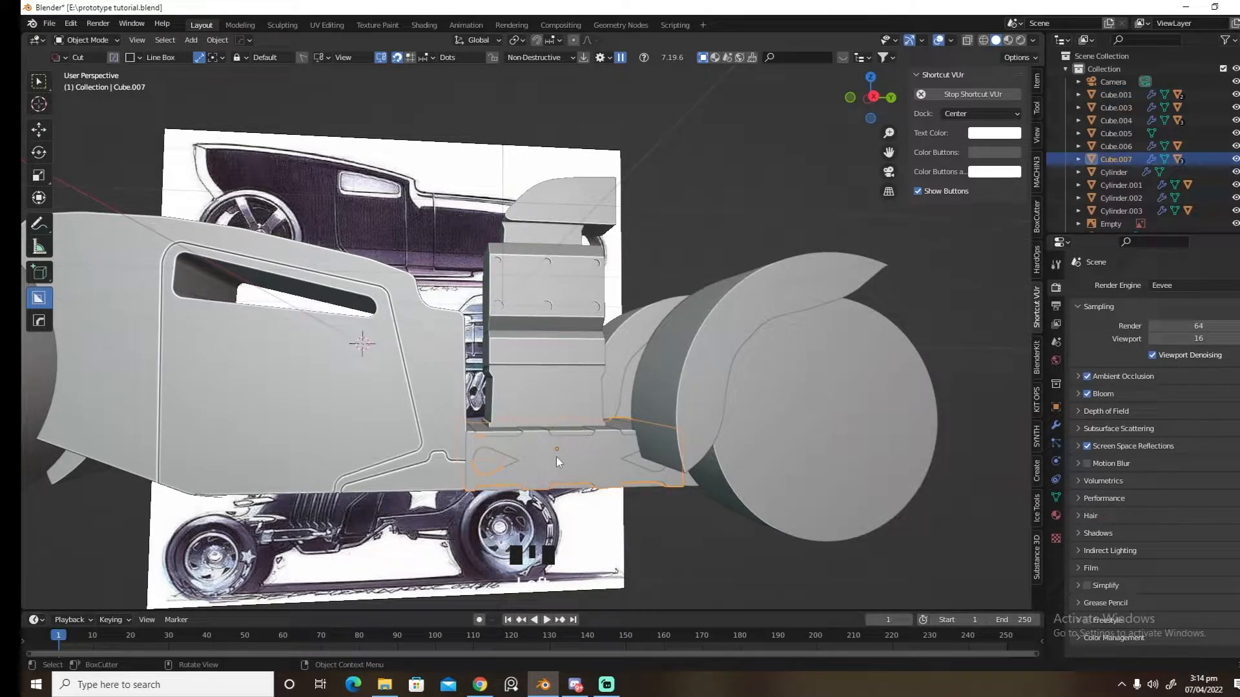
{"action": "key", "text": "grave"}
{"action": "left_click_drag", "start_coordinate": [548, 442], "coordinate": [528, 459]}
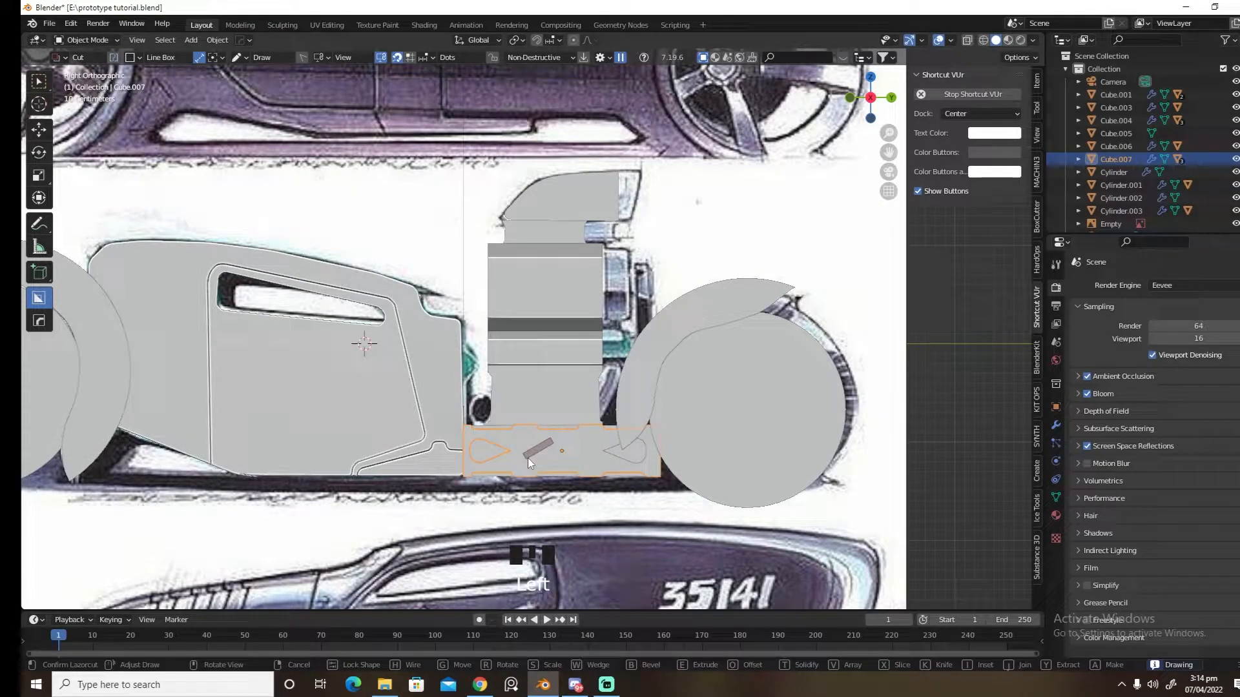
{"action": "key", "text": "v"}
{"action": "key", "text": "y"}
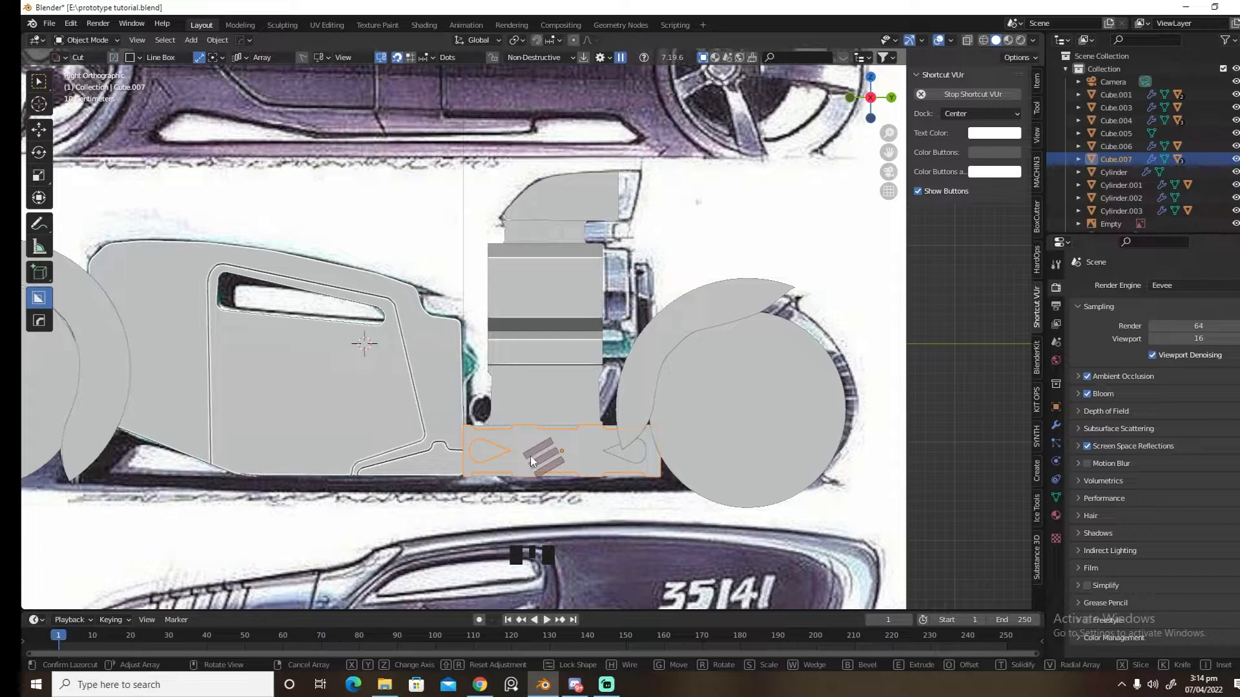
{"action": "left_click_drag", "start_coordinate": [529, 452], "coordinate": [534, 461]}
{"action": "key", "text": "z"}
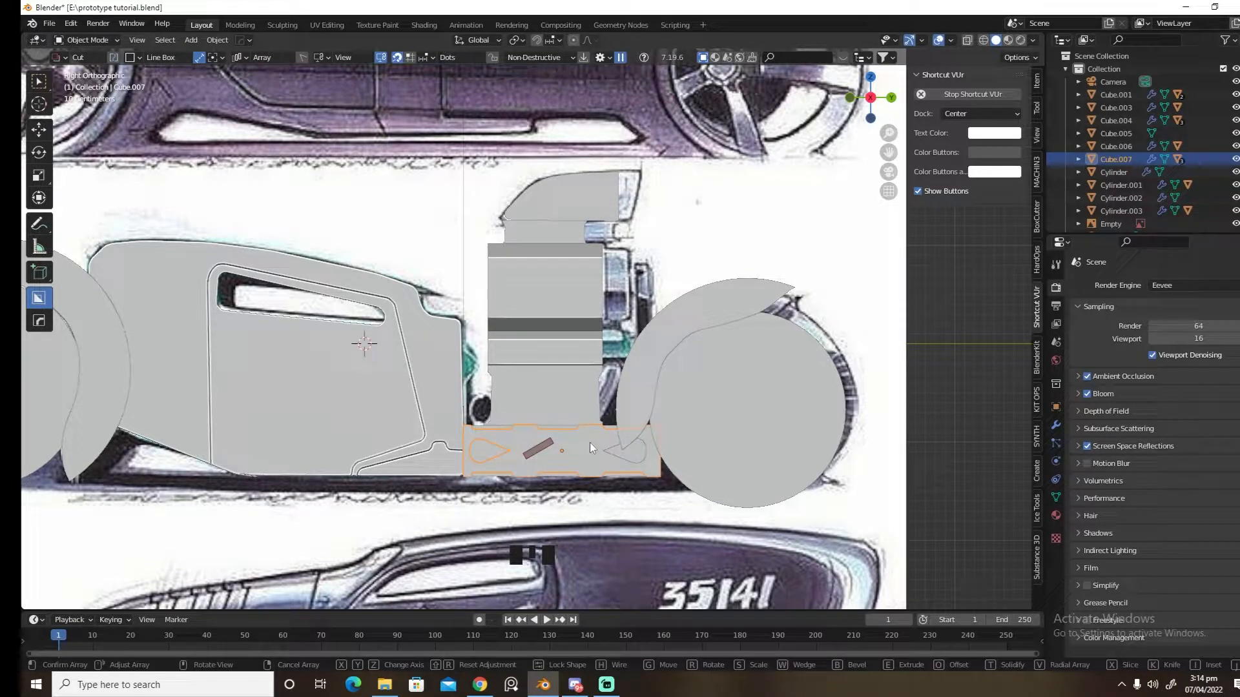
{"action": "key", "text": "x"}
{"action": "key", "text": "y"}
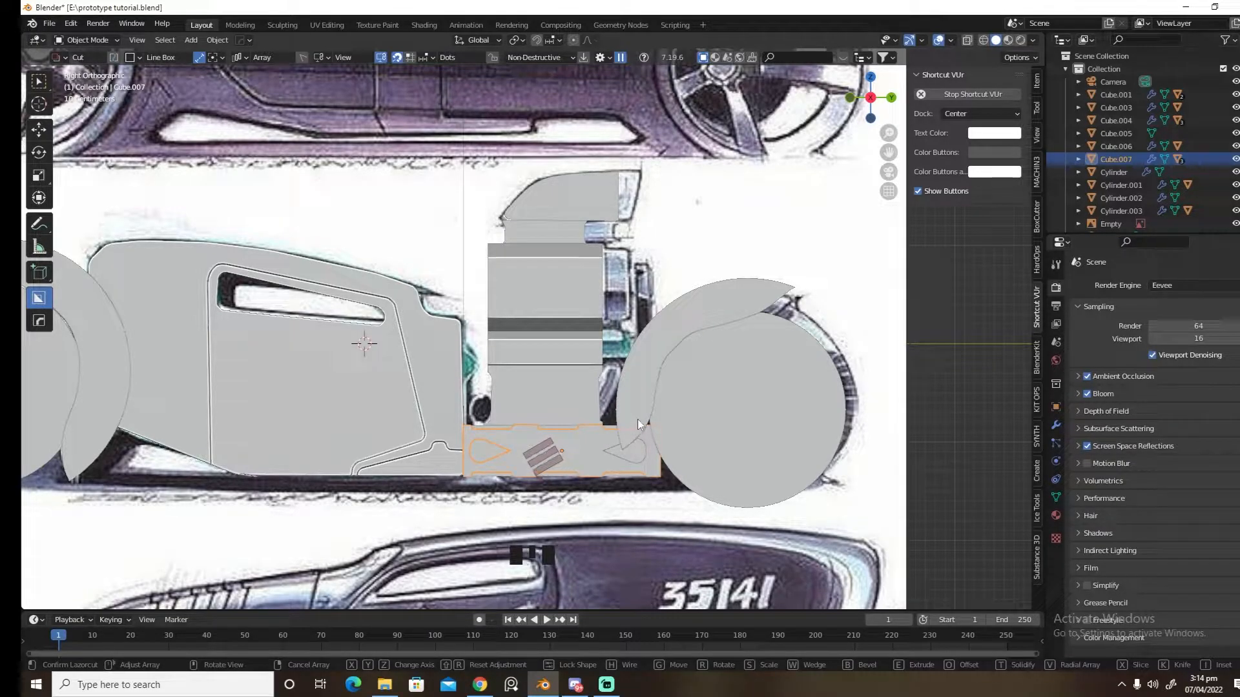
Rotate the arrayed slots steeper, move them toward the clone's centre and extrude the cut into its side
{"action": "key", "text": "r"}
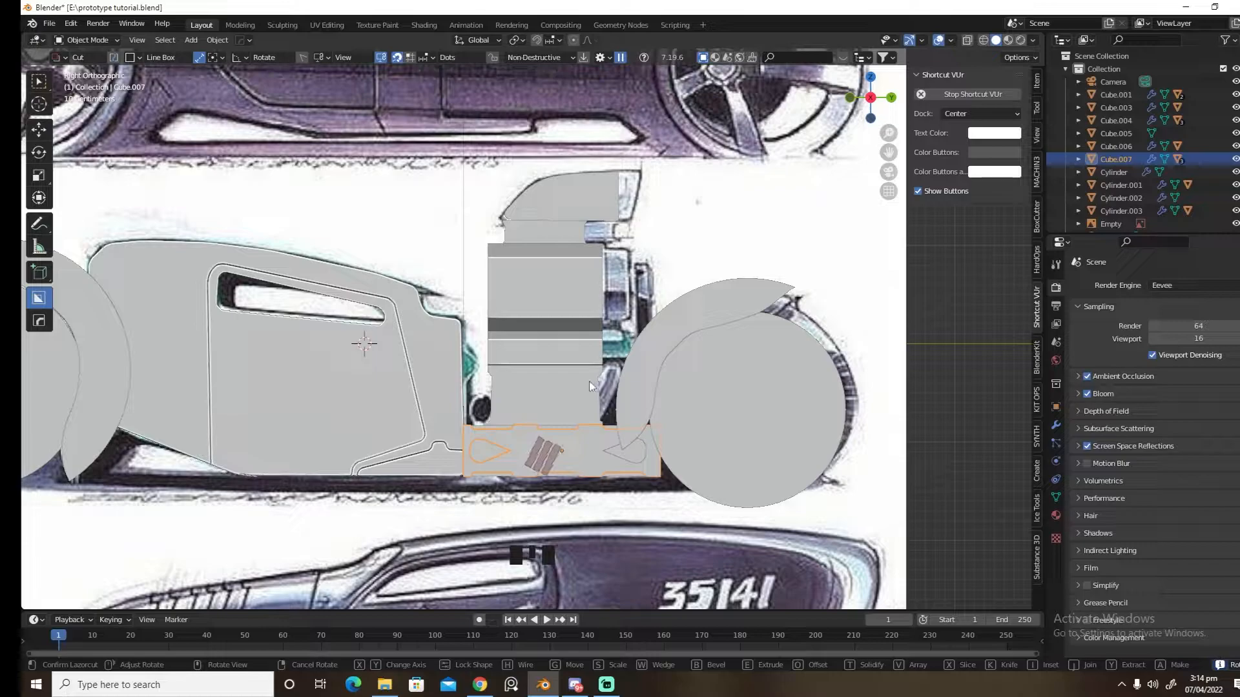
{"action": "key", "text": "g"}
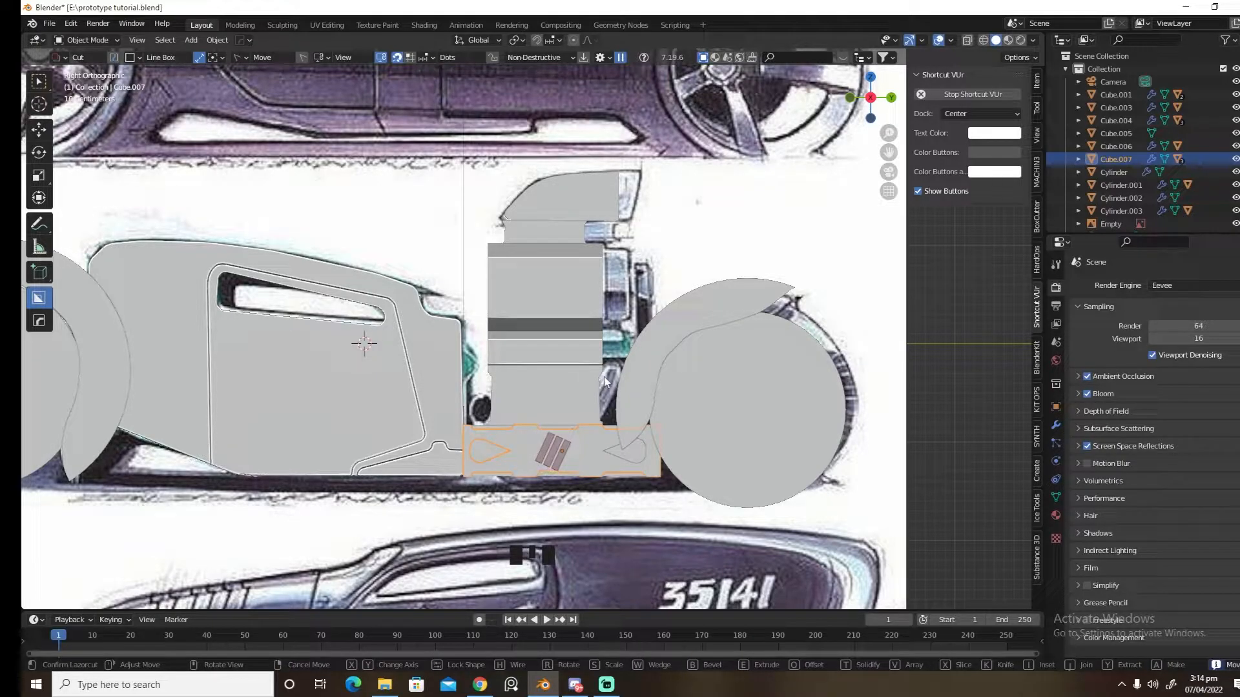
{"action": "middle_click_drag", "start_coordinate": [604, 376], "coordinate": [680, 502]}
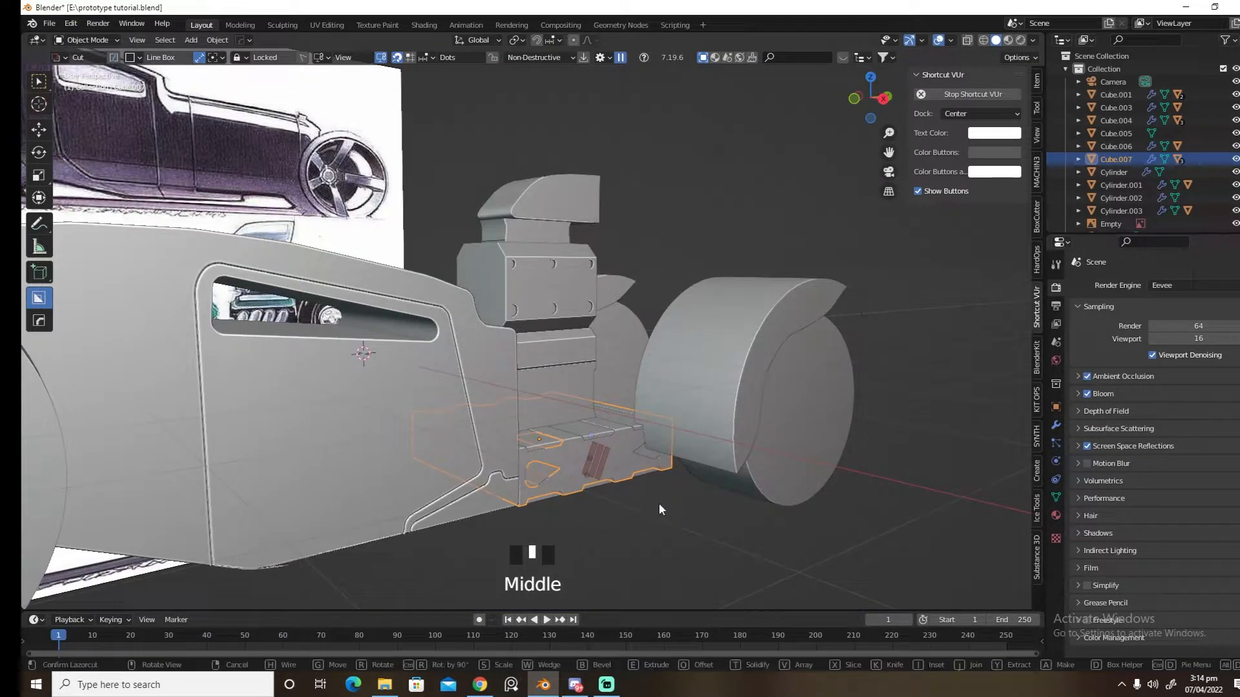
{"action": "key", "text": "e"}
{"action": "left_click", "coordinate": [664, 500]}
{"action": "middle_click_drag", "start_coordinate": [664, 500], "coordinate": [649, 480]}
Undo the diagonal slot cuts on the chassis clone and the original block
{"action": "key", "text": "ctrl+z"}
{"action": "key", "text": "ctrl+z"}
{"action": "key", "text": "ctrl+z"}
{"action": "key", "text": "ctrl+z"}
{"action": "key", "text": "ctrl+z"}
{"action": "key", "text": "ctrl+z"}
{"action": "key", "text": "ctrl+z"}
{"action": "key", "text": "ctrl+z"}
{"action": "key", "text": "ctrl+z"}
{"action": "key", "text": "ctrl+z"}
{"action": "key", "text": "ctrl+z"}
{"action": "key", "text": "ctrl+z"}
{"action": "key", "text": "ctrl+z"}
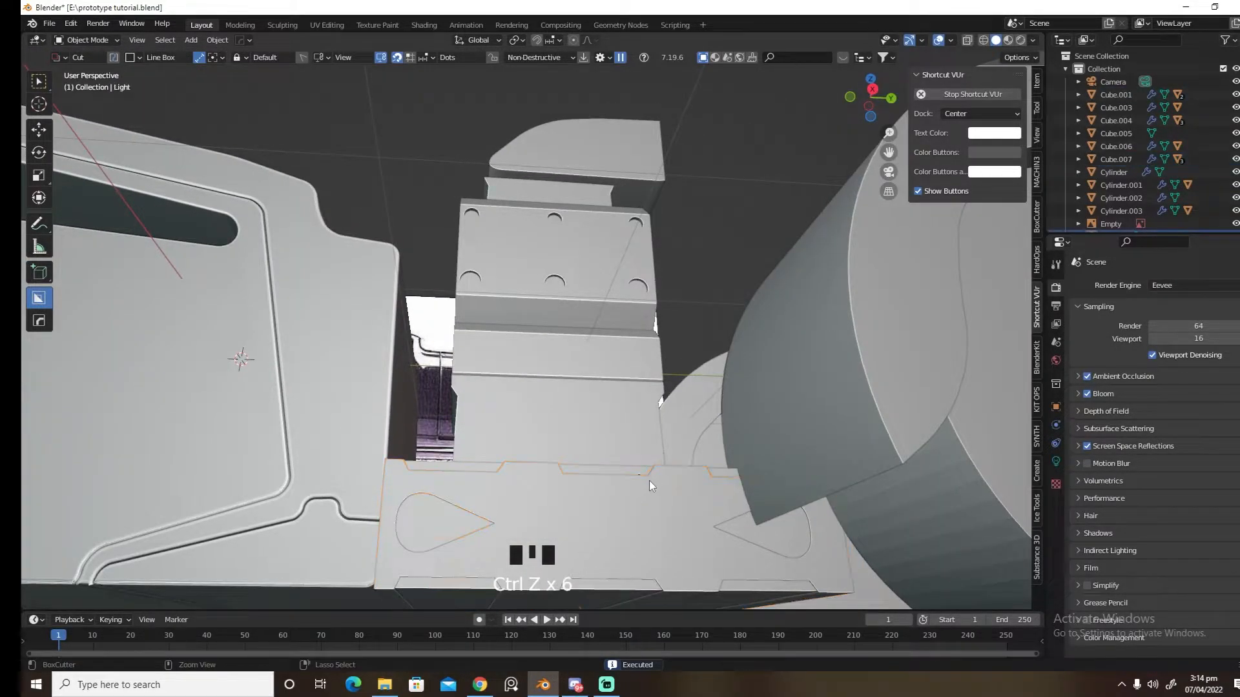
{"action": "key", "text": "grave"}
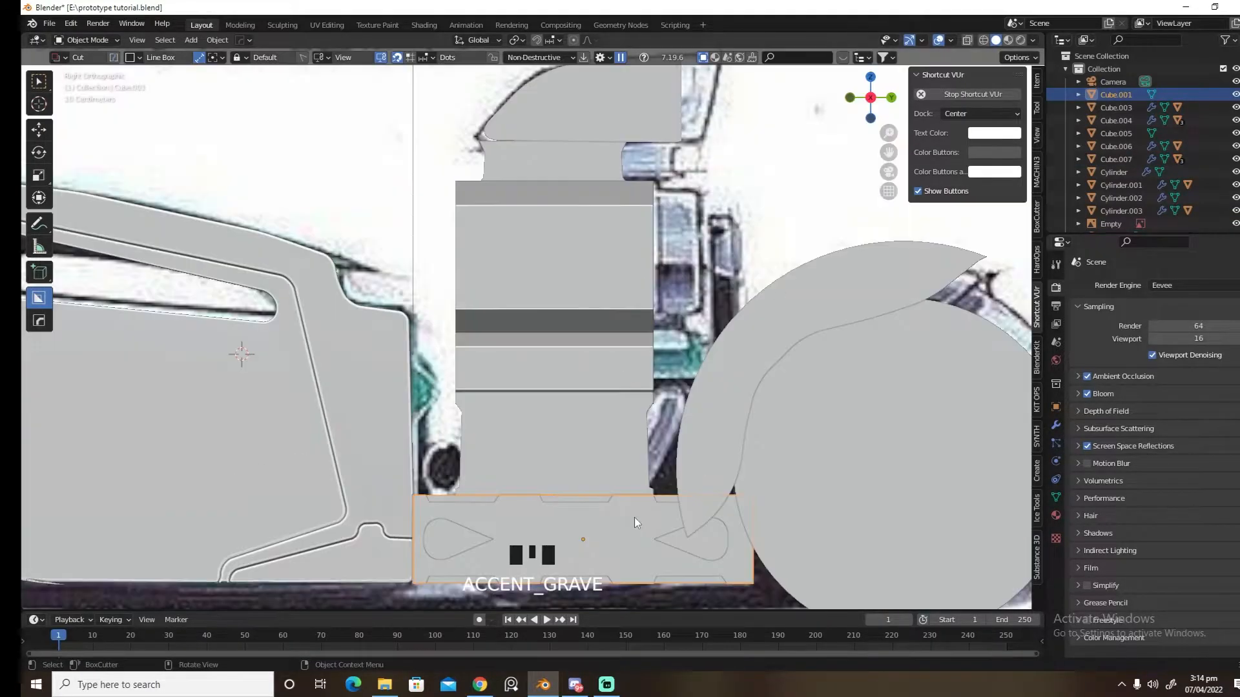
{"action": "mouse_move", "coordinate": [548, 513]}
{"action": "left_mouse_down"}
{"action": "mouse_move", "coordinate": [629, 557]}
{"action": "mouse_move", "coordinate": [637, 546]}
{"action": "mouse_move", "coordinate": [618, 568]}
{"action": "mouse_move", "coordinate": [645, 550]}
{"action": "left_mouse_up"}
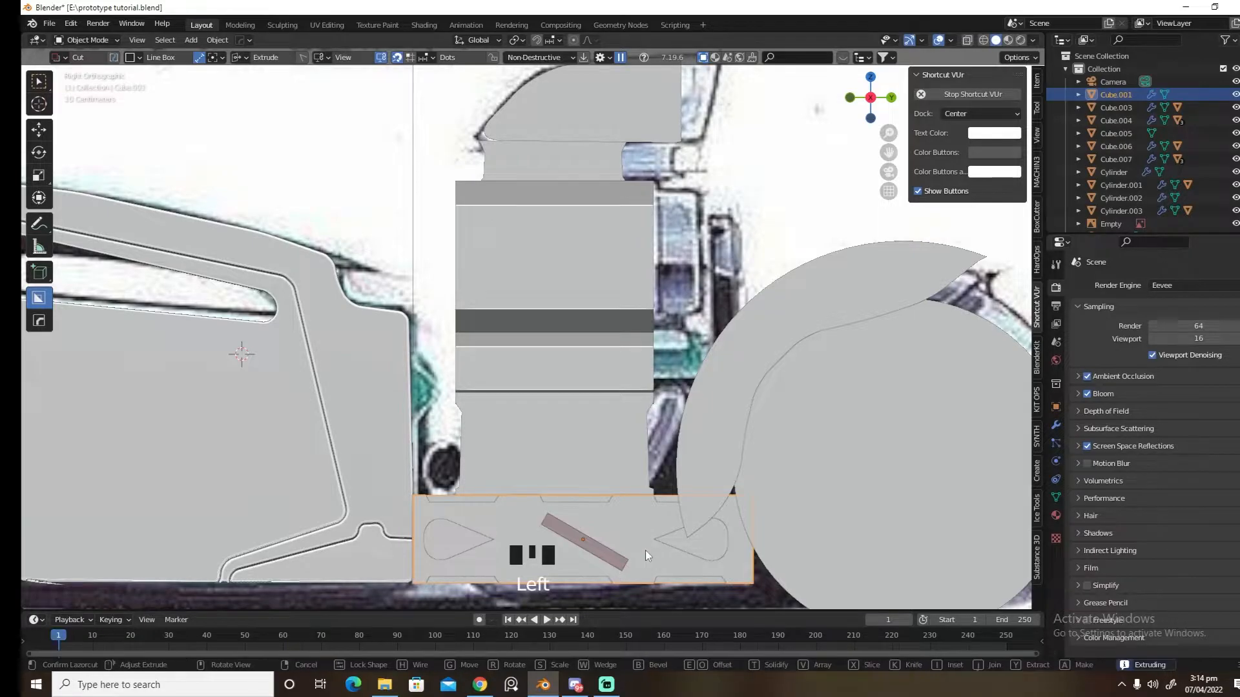
{"action": "middle_click_drag", "start_coordinate": [645, 551], "coordinate": [688, 550]}
{"action": "key", "text": "e"}
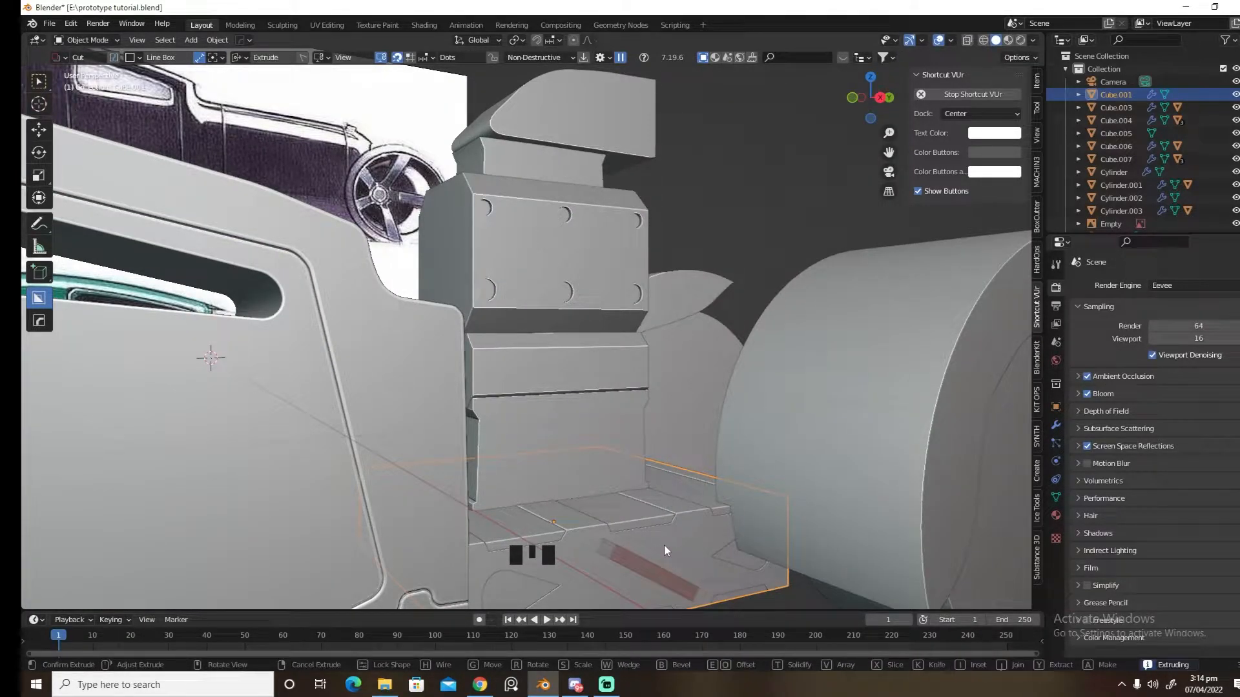
{"action": "right_click", "coordinate": [664, 545]}
{"action": "scroll", "coordinate": [664, 546], "scroll_direction": "down", "scroll_amount": 2}
{"action": "key", "text": "slash"}
{"action": "key", "text": "slash"}
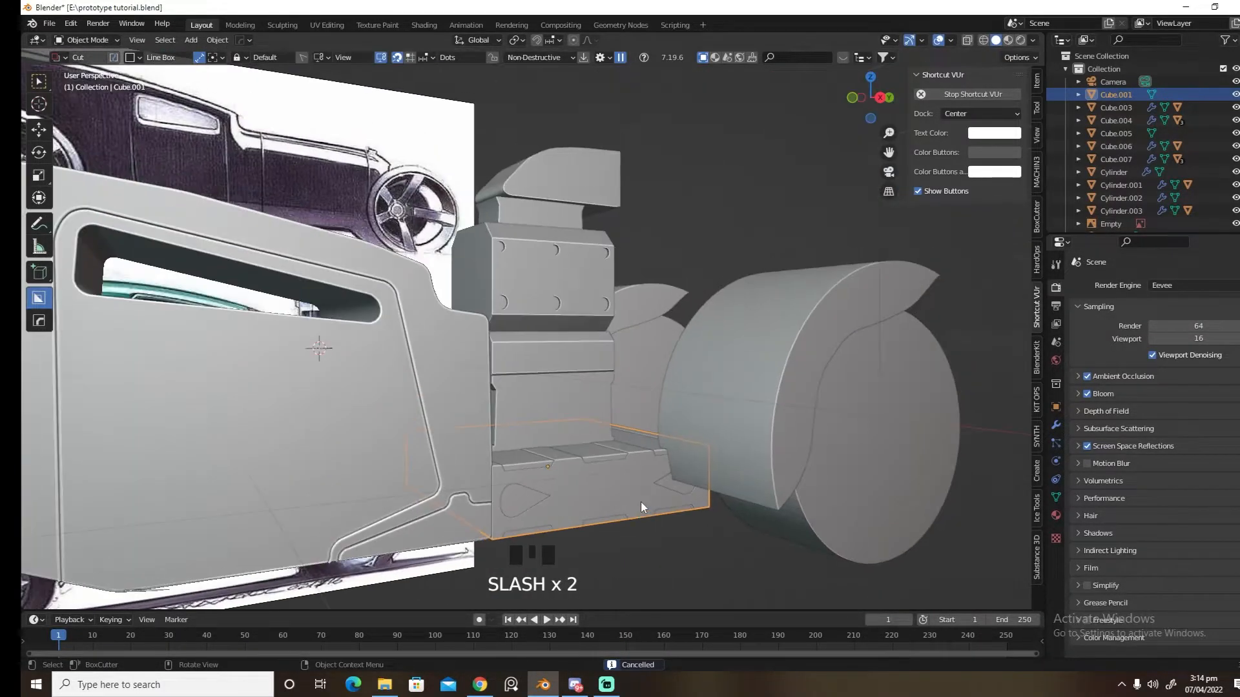
Isolate the chassis clone in local view and show it from the right side
{"action": "left_click", "coordinate": [631, 507]}
{"action": "key", "text": "slash"}
{"action": "mouse_move", "coordinate": [631, 507]}
{"action": "middle_mouse_down"}
{"action": "mouse_move", "coordinate": [651, 499]}
{"action": "mouse_move", "coordinate": [616, 510]}
{"action": "middle_mouse_up"}
{"action": "key", "text": "grave"}
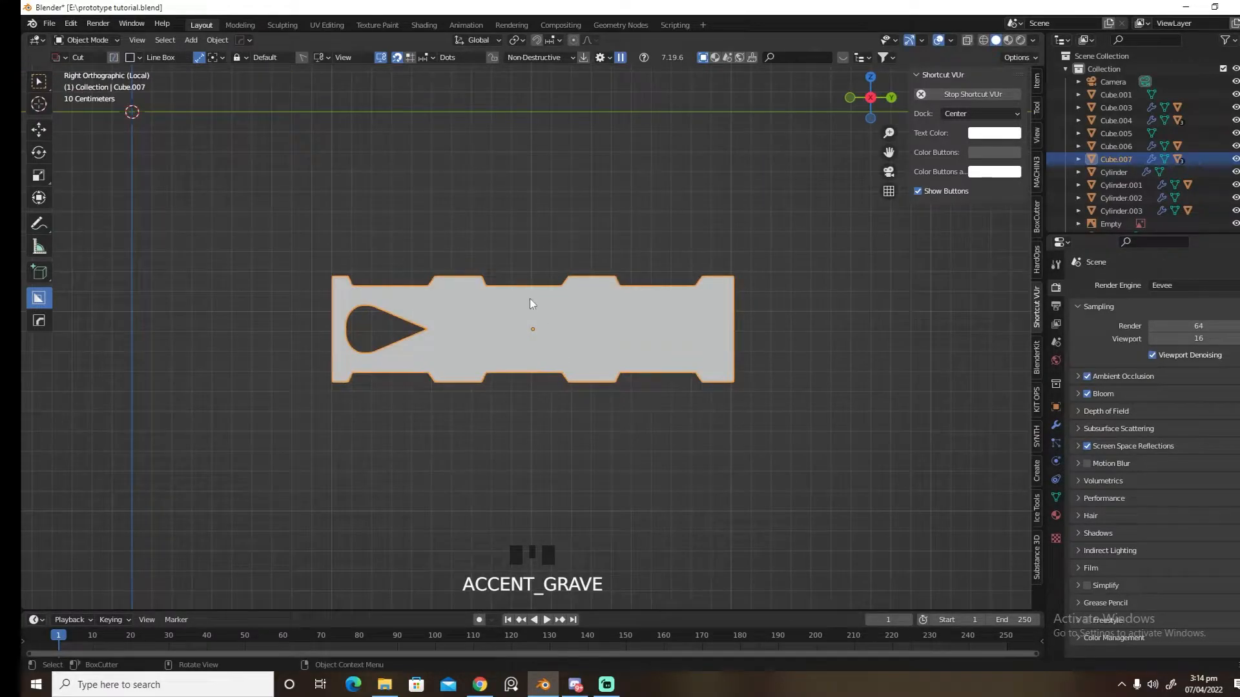
Cut arrayed diagonal Line Box slots in two opposing directions through the clone's side to form nested chevrons near its centre
{"action": "mouse_move", "coordinate": [454, 356]}
{"action": "left_mouse_down"}
{"action": "mouse_move", "coordinate": [524, 307]}
{"action": "mouse_move", "coordinate": [549, 315]}
{"action": "left_mouse_up"}
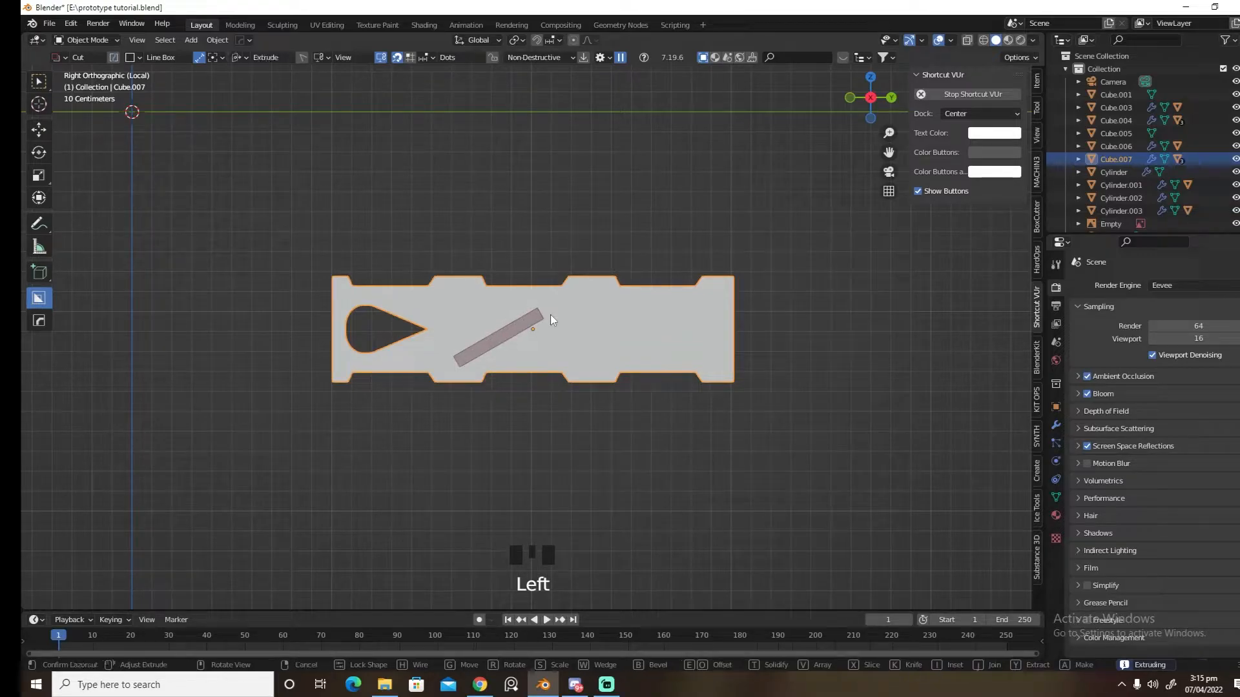
{"action": "key", "text": "v"}
{"action": "mouse_move", "coordinate": [550, 317]}
{"action": "left_mouse_down"}
{"action": "mouse_move", "coordinate": [577, 330]}
{"action": "mouse_move", "coordinate": [557, 319]}
{"action": "left_mouse_up"}
{"action": "key", "text": "e"}
{"action": "middle_click_drag", "start_coordinate": [558, 316], "coordinate": [649, 403]}
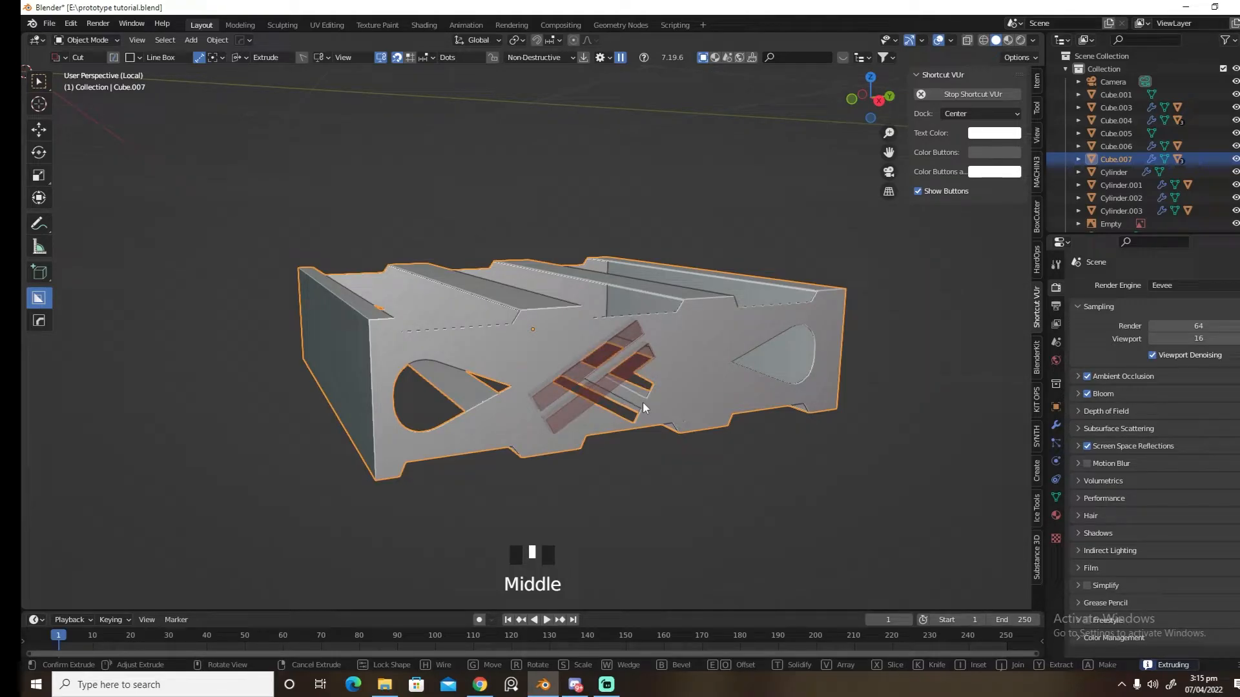
{"action": "left_click", "coordinate": [642, 401]}
Leave local view to bring back the whole car, and deselect the chassis clone
{"action": "middle_click_drag", "start_coordinate": [642, 401], "coordinate": [665, 504]}
{"action": "key", "text": "slash"}
{"action": "left_click", "coordinate": [672, 569]}
{"action": "middle_click_drag", "start_coordinate": [672, 568], "coordinate": [702, 568]}
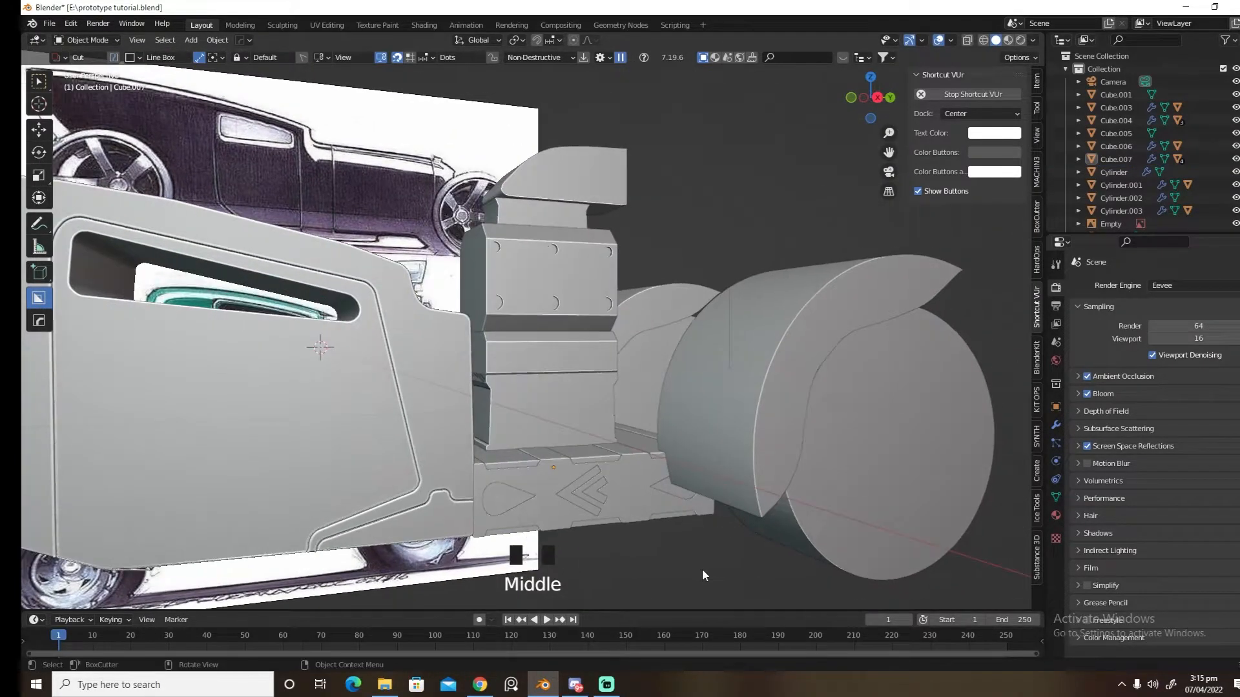
Mirror the cut chassis clone to the opposite side of the car
{"action": "scroll", "coordinate": [622, 487], "scroll_direction": "down", "scroll_amount": 3}
{"action": "left_click", "coordinate": [583, 429]}
{"action": "middle_click_drag", "start_coordinate": [583, 429], "coordinate": [642, 484]}
{"action": "key", "text": "alt+x"}
{"action": "left_click", "coordinate": [605, 425]}
{"action": "middle_click_drag", "start_coordinate": [603, 422], "coordinate": [560, 446]}
{"action": "scroll", "coordinate": [601, 469], "scroll_direction": "down", "scroll_amount": 3}
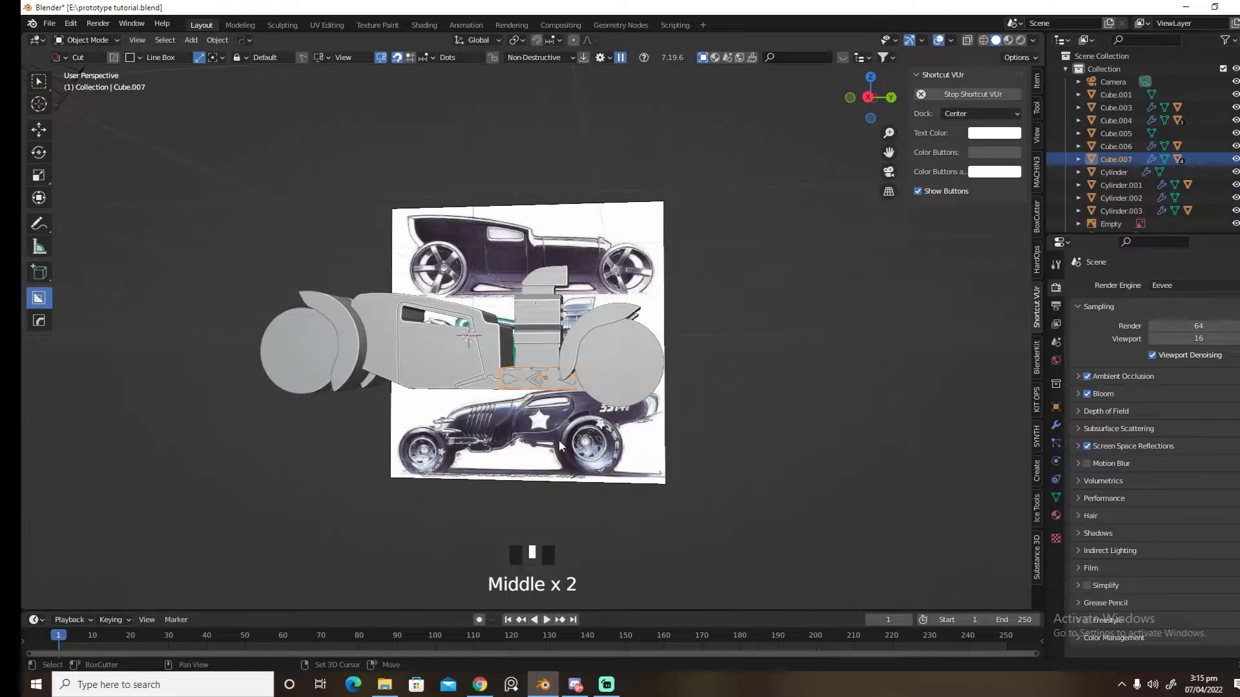
Add a 2 m plane at the world origin and give it a thin Solidify thickness, working from the right view
{"action": "key", "text": "shift+a"}
{"action": "mouse_move", "coordinate": [549, 390]}
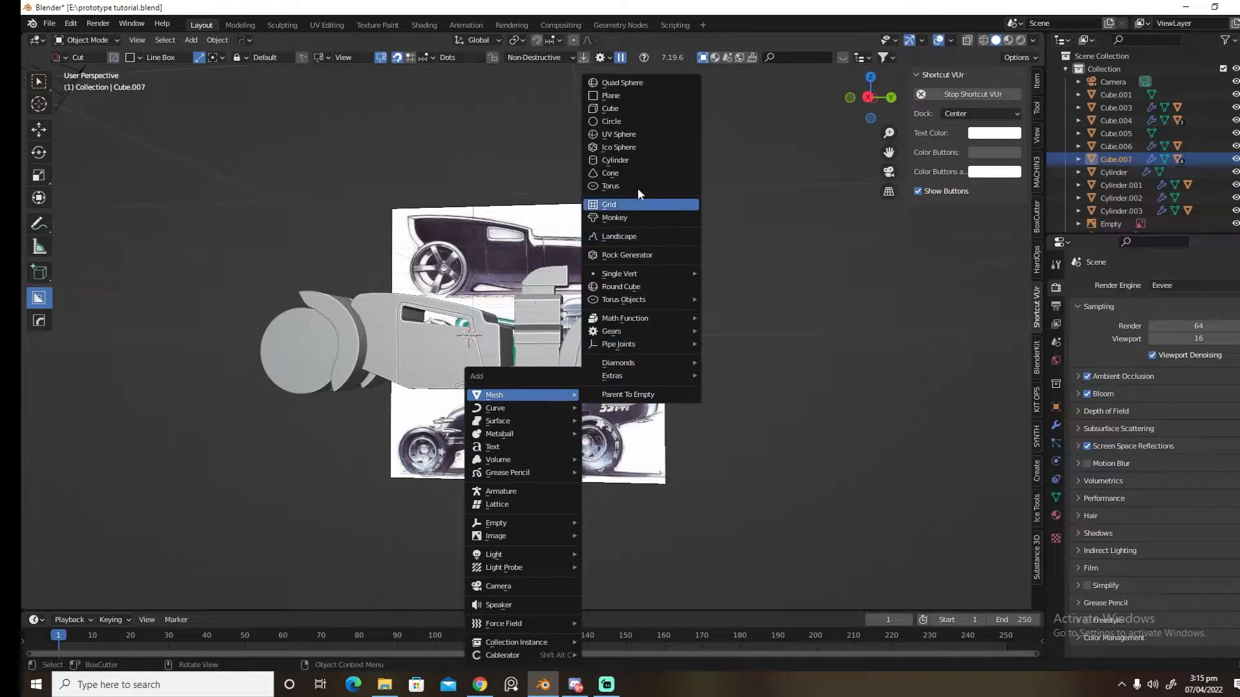
{"action": "left_click", "coordinate": [633, 96]}
{"action": "key", "text": "grave"}
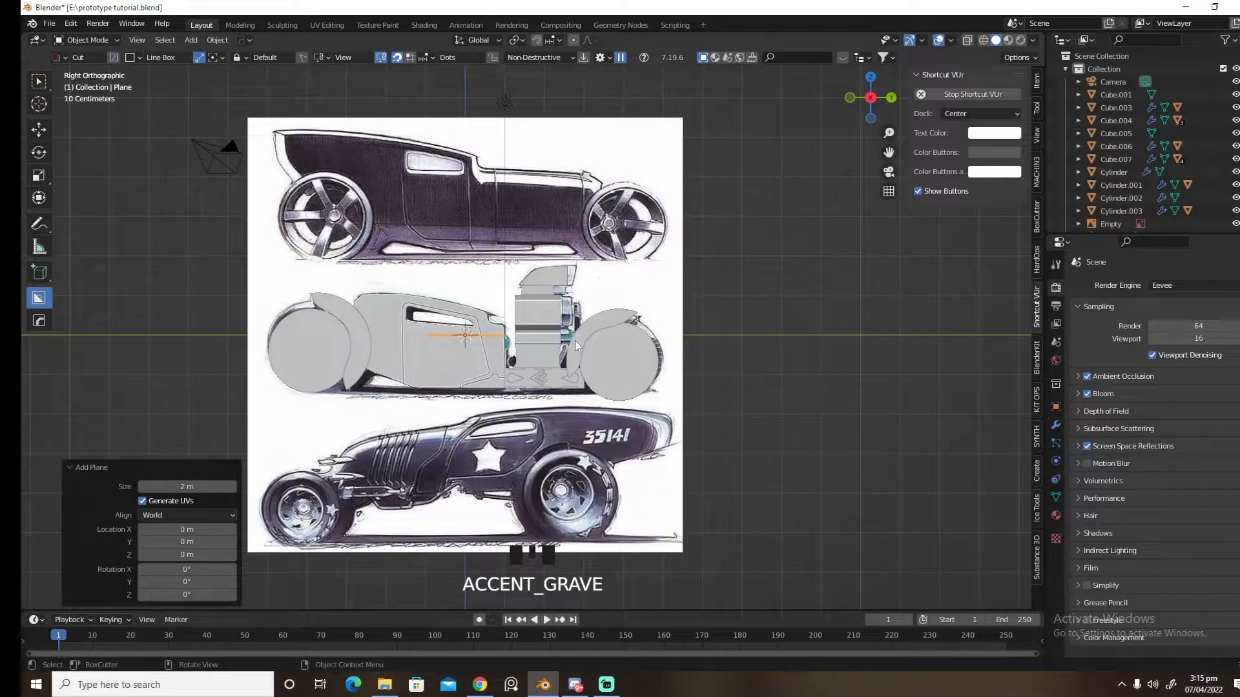
{"action": "key", "text": "q"}
{"action": "left_click", "coordinate": [643, 338]}
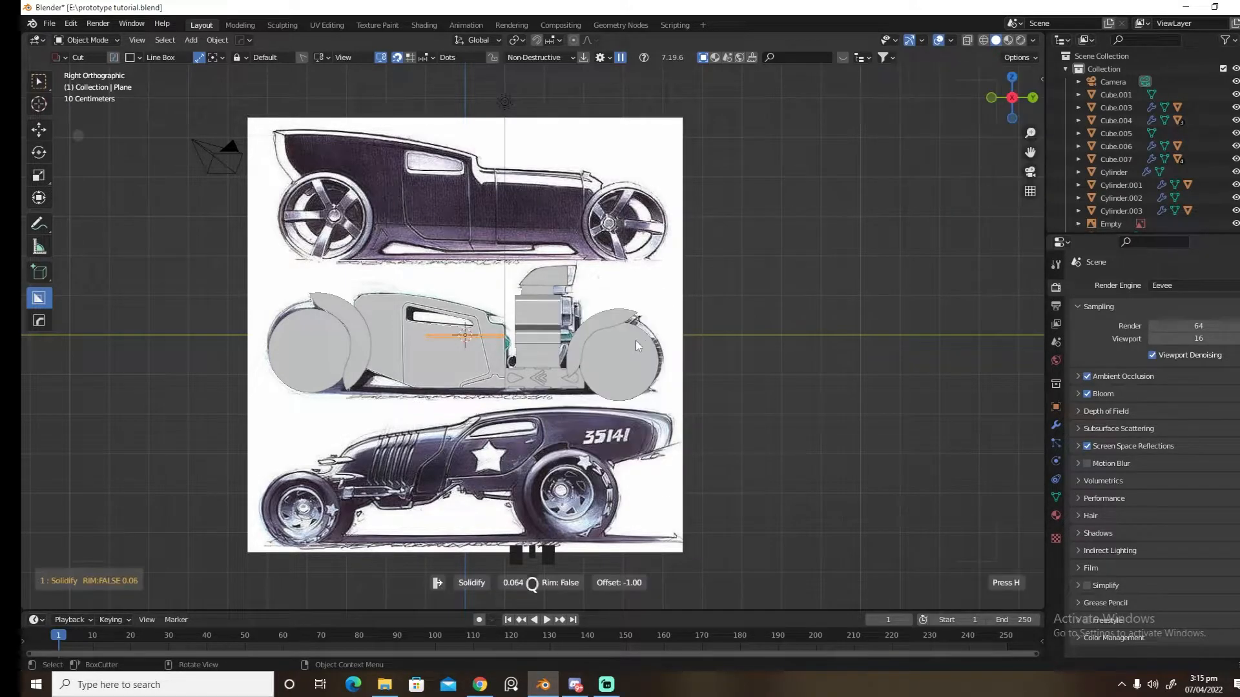
{"action": "left_click", "coordinate": [634, 340]}
Lower the plane about 1.55 m along Z beneath the wheels and scale it up about 7.64 times as a ground slab
{"action": "key", "text": "g"}
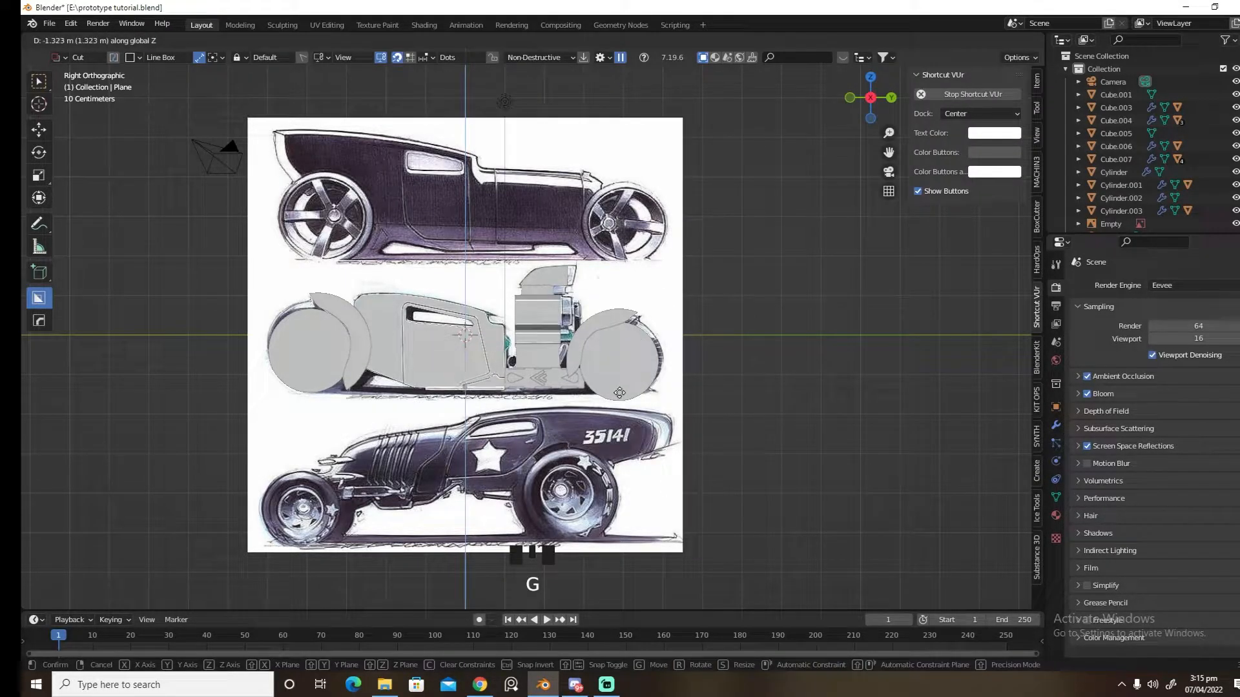
{"action": "left_click", "coordinate": [616, 402]}
{"action": "key", "text": "s"}
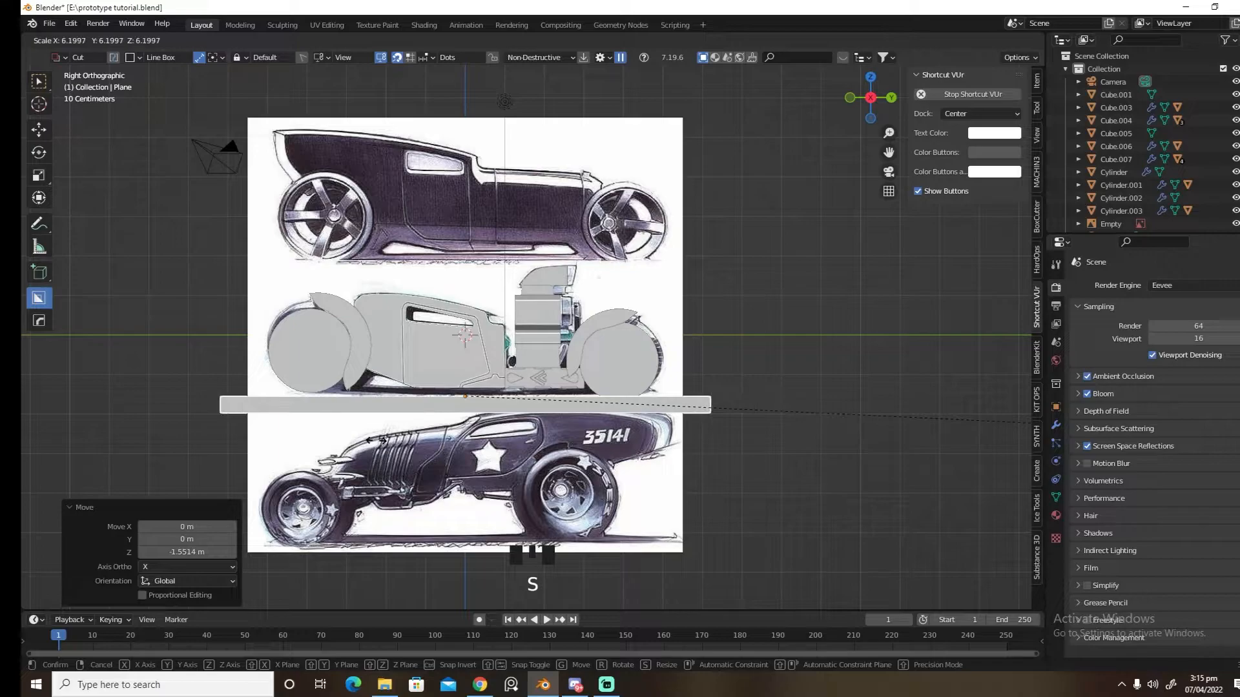
{"action": "left_click", "coordinate": [593, 424]}
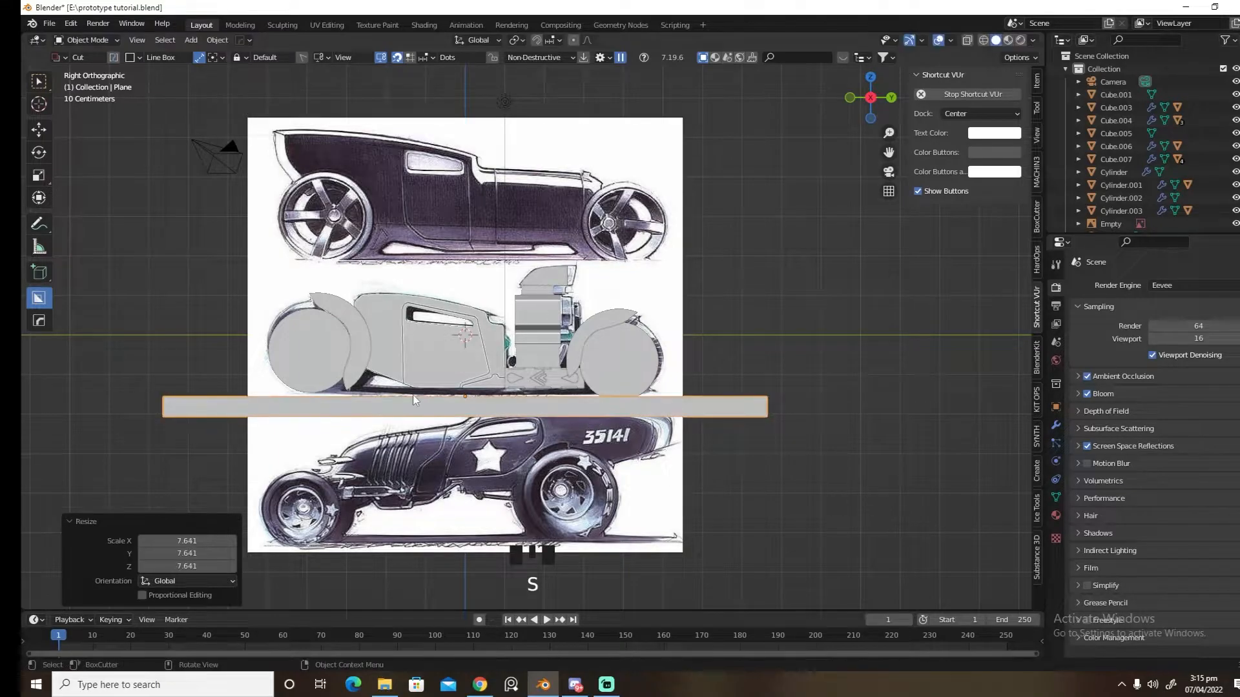
Try to lower the rear wheel about 0.1 m along Z onto the ground slab
{"action": "left_click", "coordinate": [335, 355]}
{"action": "key", "text": "g"}
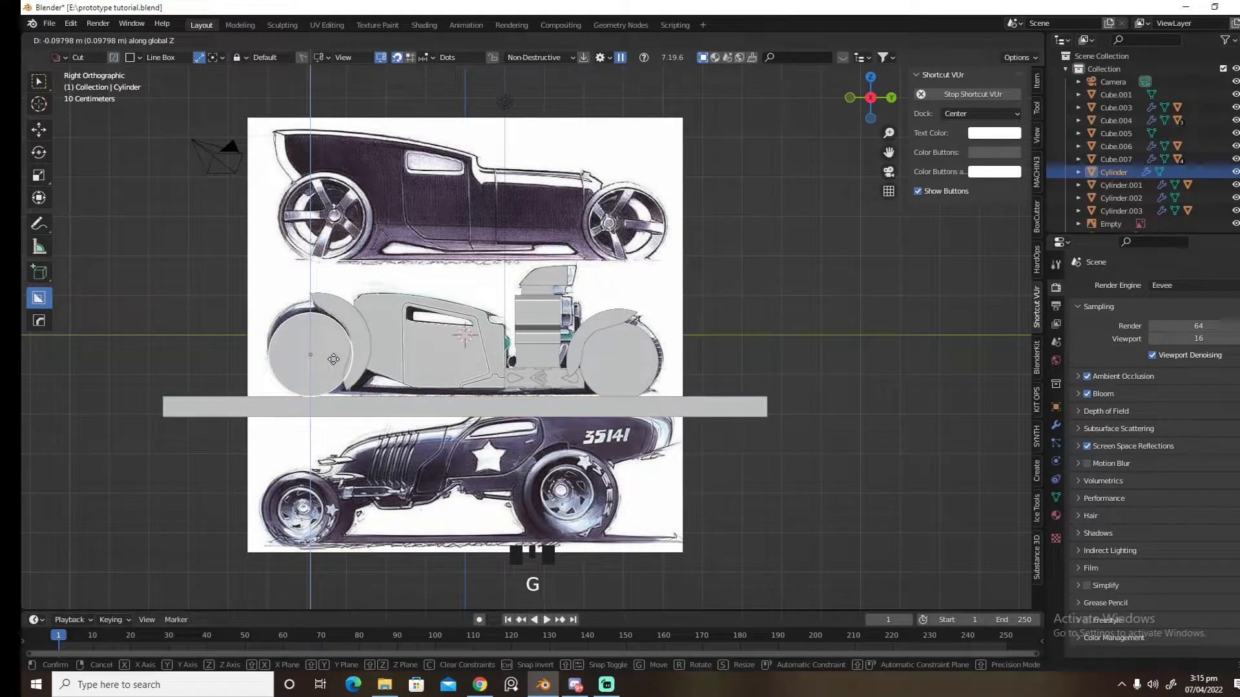
{"action": "left_click", "coordinate": [333, 359]}
{"action": "key", "text": "ctrl+z"}
Scale the rear wheel up about 1.1 times so it meets the ground slab
{"action": "key", "text": "s"}
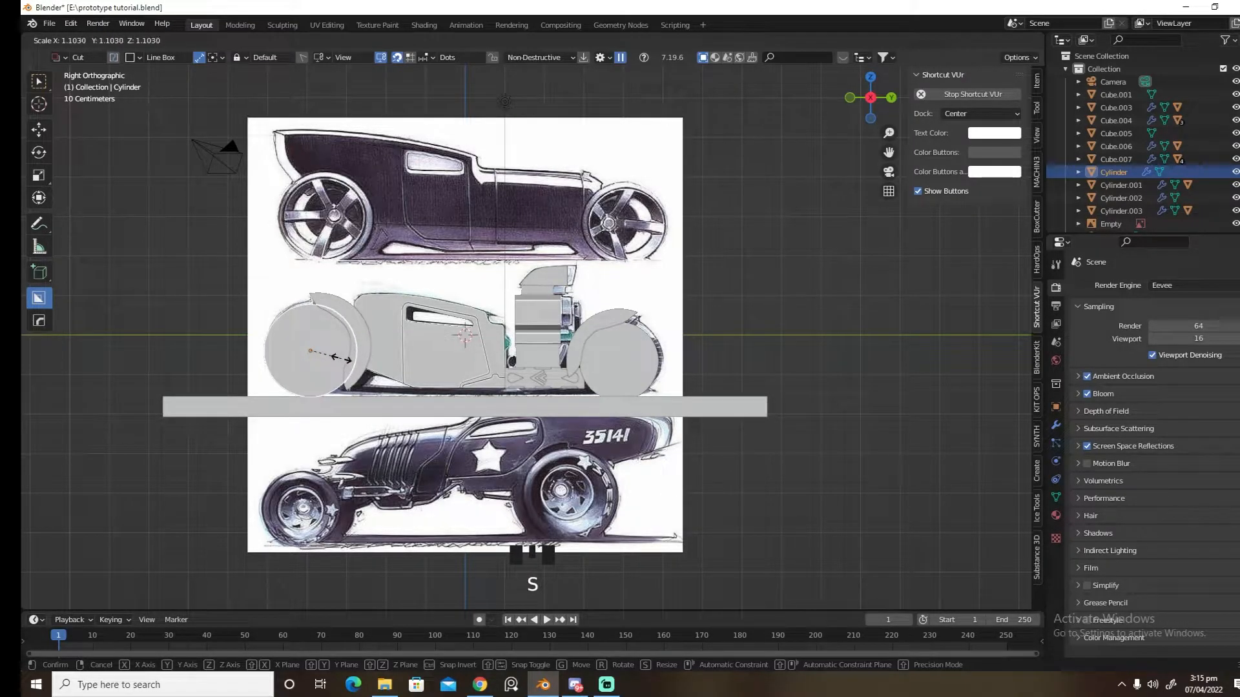
Enlarge the rear wheel to about 1.10 scale and lower the ground slab by about 0.11 m
{"action": "left_click", "coordinate": [341, 359]}
{"action": "left_click", "coordinate": [572, 409]}
{"action": "key", "text": "g"}
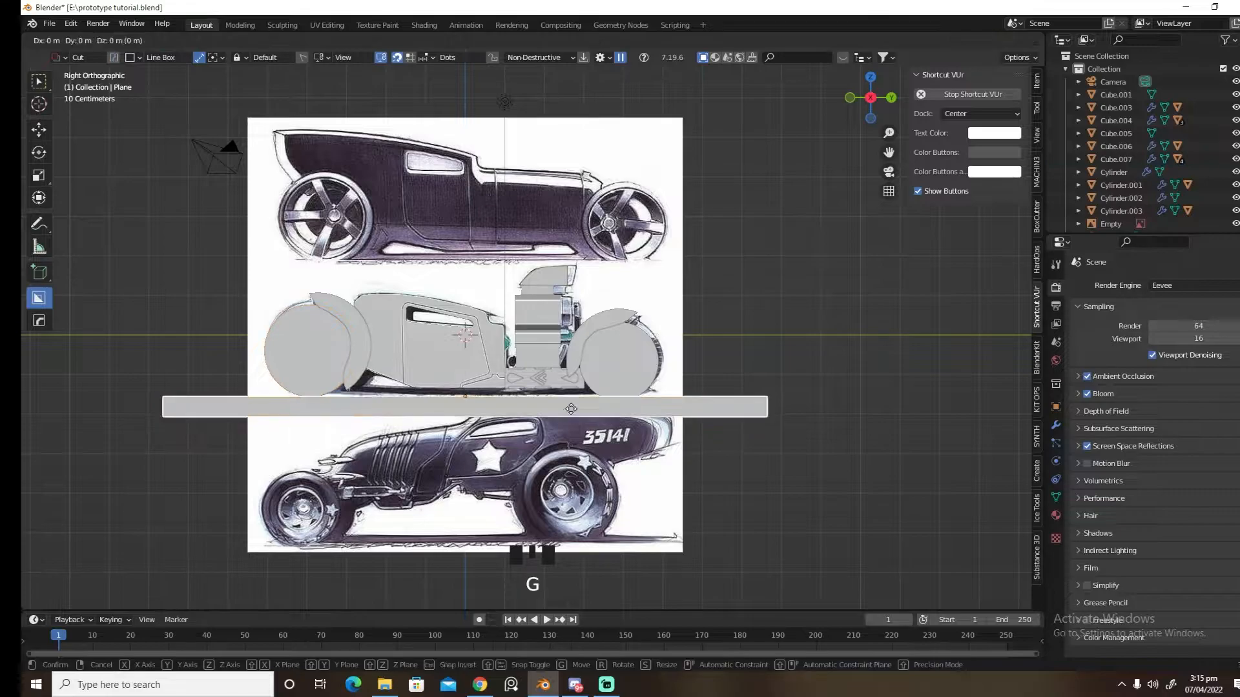
{"action": "left_click", "coordinate": [572, 413]}
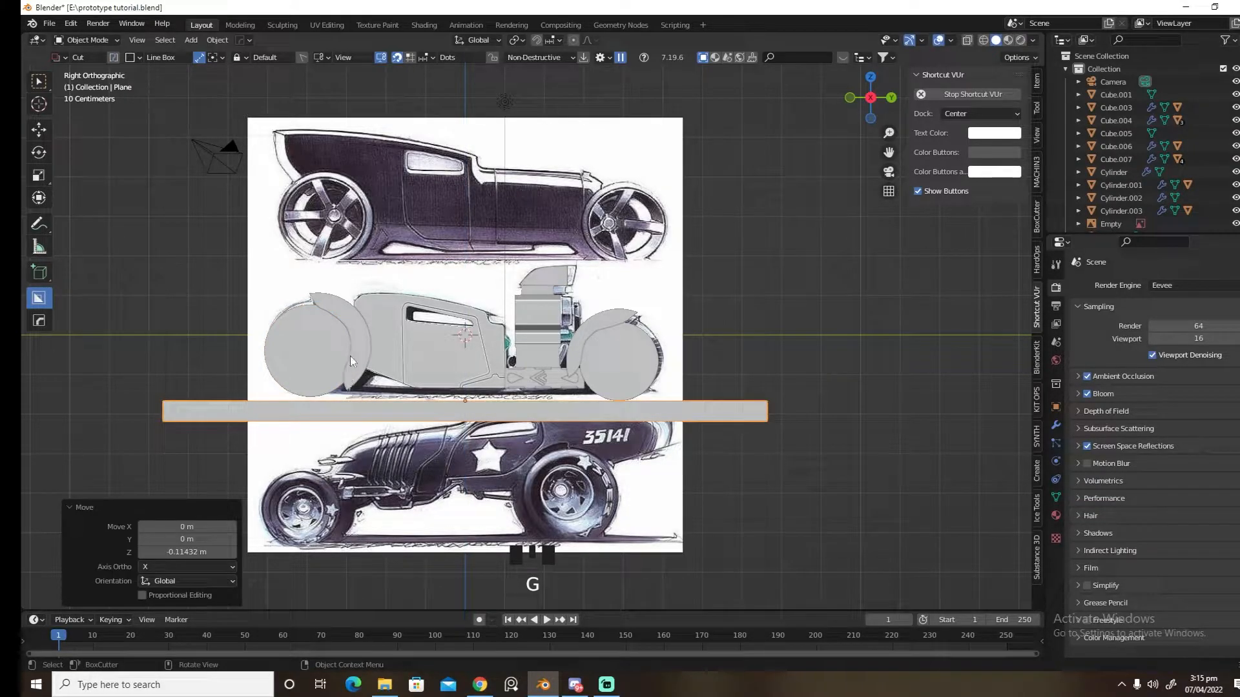
Lower the rear wheel and its fender about 0.1 m along Z onto the ground slab, and save the file
{"action": "left_click", "coordinate": [321, 355]}
{"action": "left_click", "coordinate": [321, 355], "text": "shift"}
{"action": "key", "text": "g"}
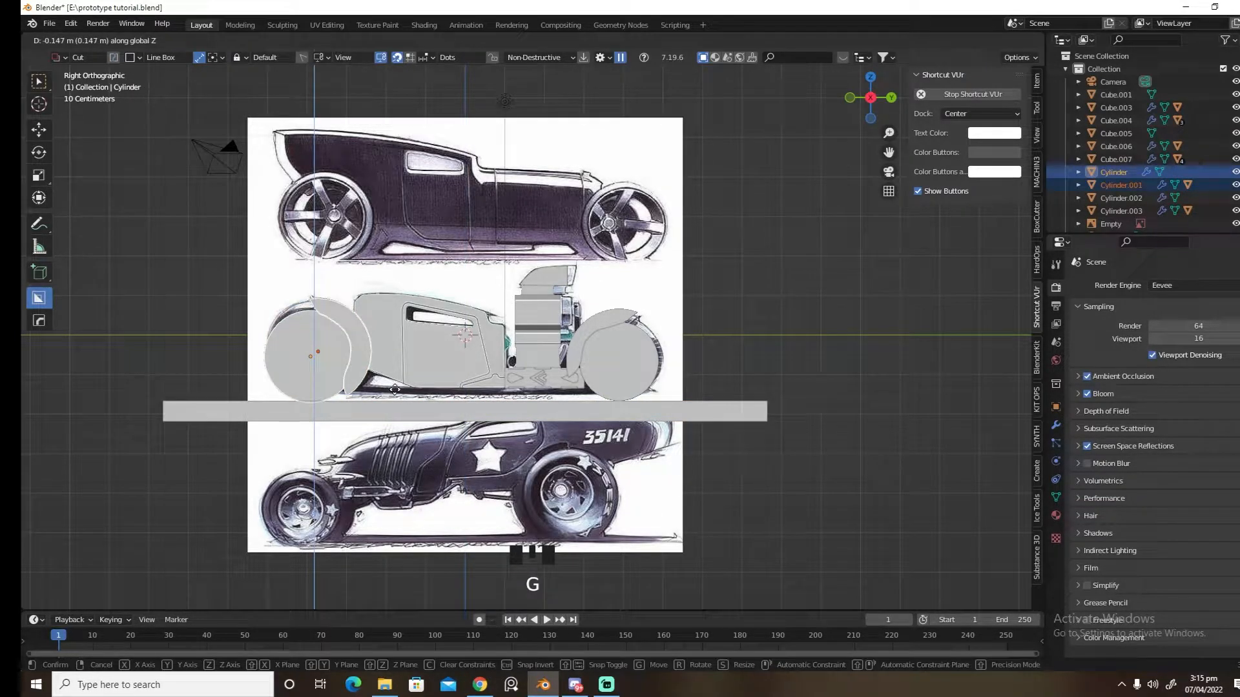
{"action": "left_click", "coordinate": [395, 387]}
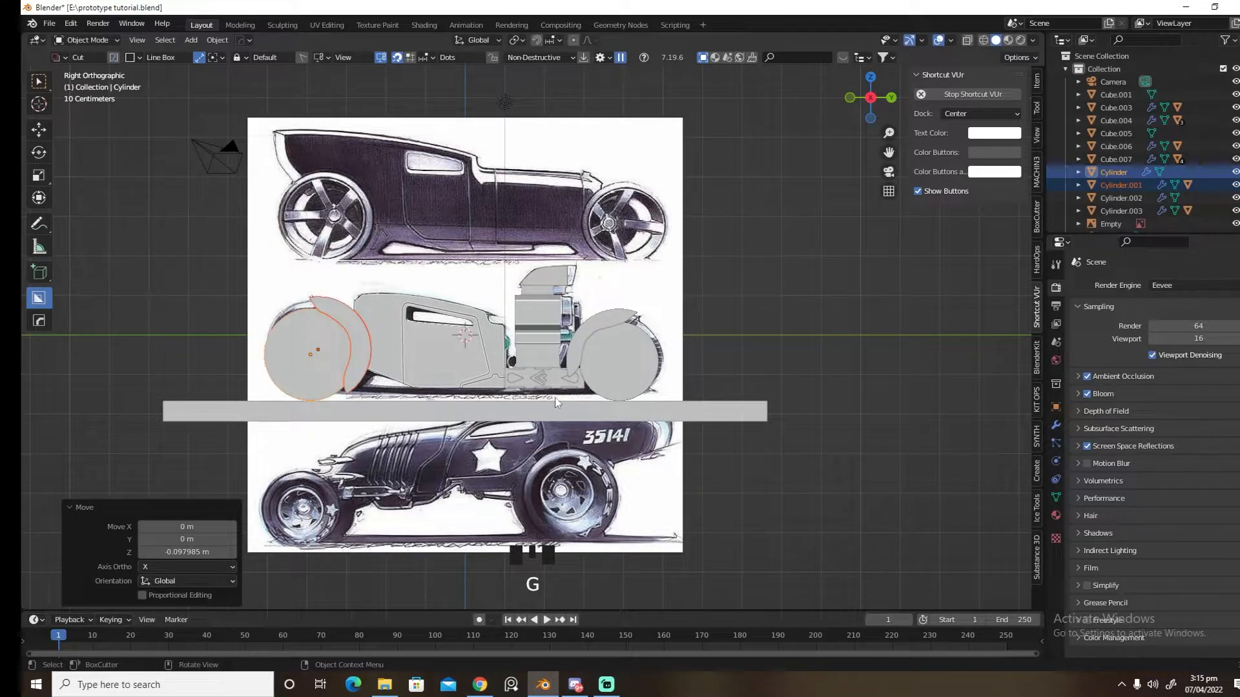
{"action": "middle_click_drag", "start_coordinate": [549, 397], "coordinate": [513, 409]}
{"action": "left_click", "coordinate": [890, 453]}
{"action": "middle_click_drag", "start_coordinate": [889, 454], "coordinate": [777, 470]}
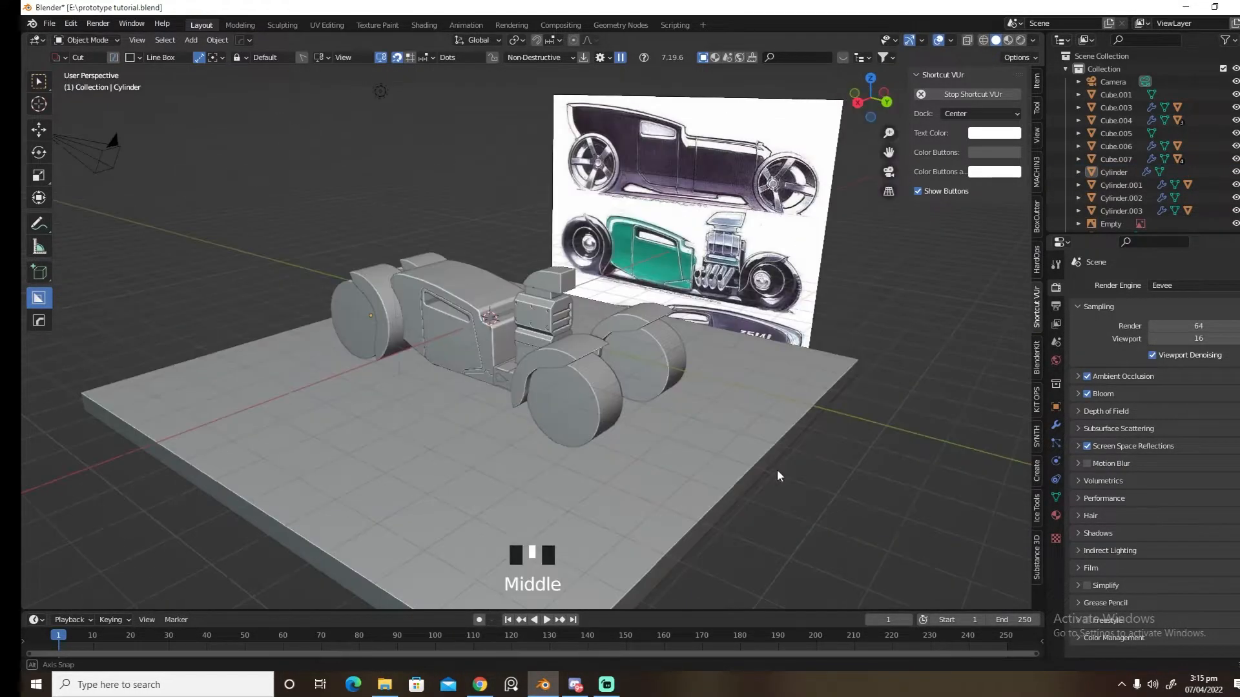
{"action": "key", "text": "ctrl+s"}
Add a cylinder mesh and rotate it 90° about the Y axis
{"action": "scroll", "coordinate": [606, 445], "scroll_direction": "up", "scroll_amount": 3}
{"action": "middle_click_drag", "start_coordinate": [606, 446], "coordinate": [637, 445]}
{"action": "key", "text": "shift+a"}
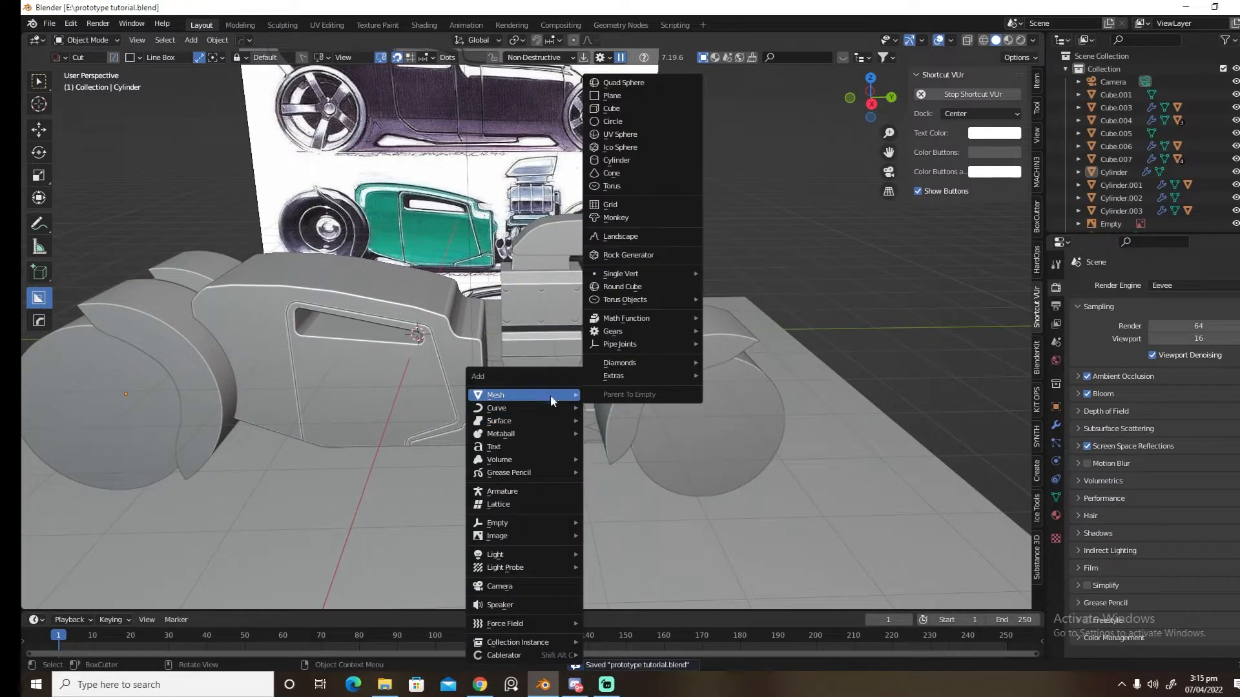
{"action": "key", "text": "ctrl+s"}
{"action": "key", "text": "shift+a"}
{"action": "mouse_move", "coordinate": [613, 395]}
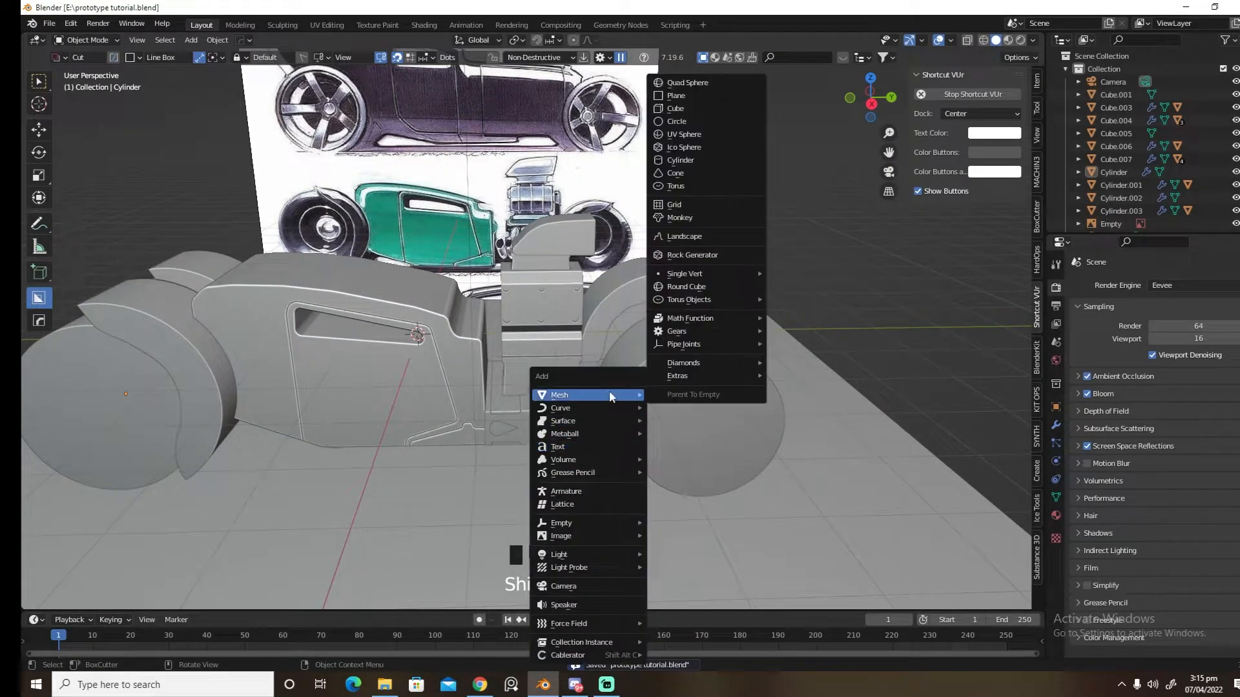
{"action": "left_click", "coordinate": [689, 166]}
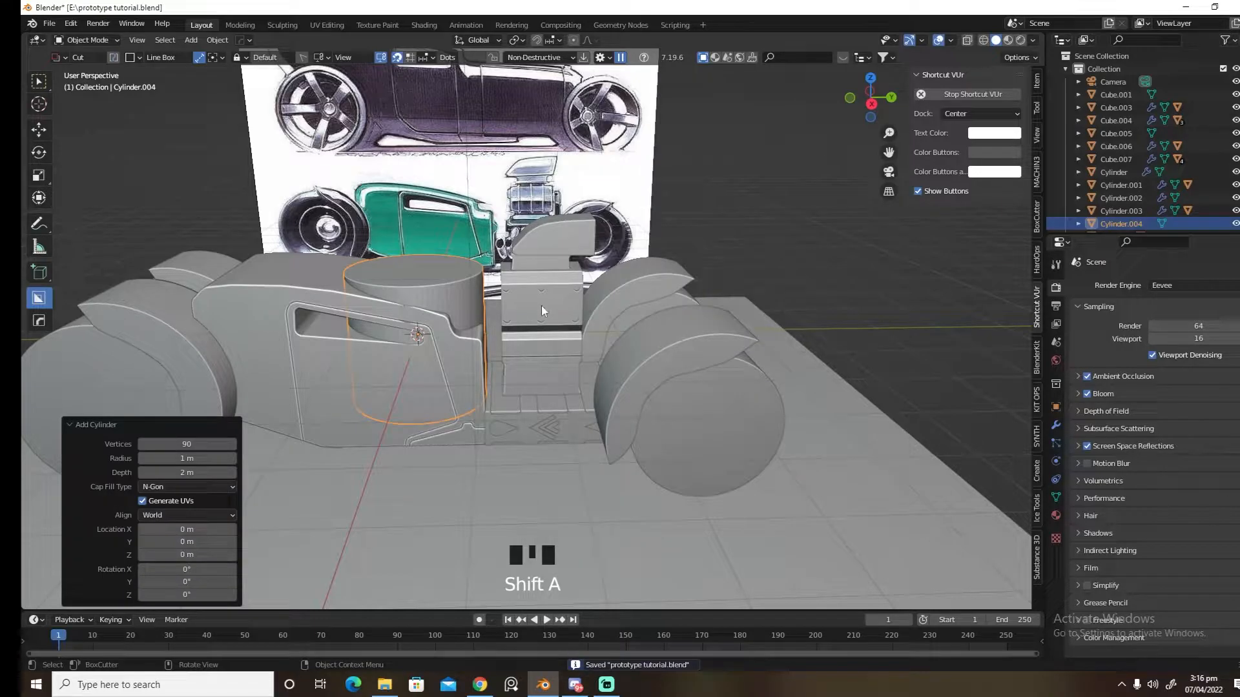
{"action": "key", "text": "r"}
{"action": "key", "text": "y"}
{"action": "key", "text": "9"}
{"action": "key", "text": "0"}
{"action": "key", "text": "Return"}
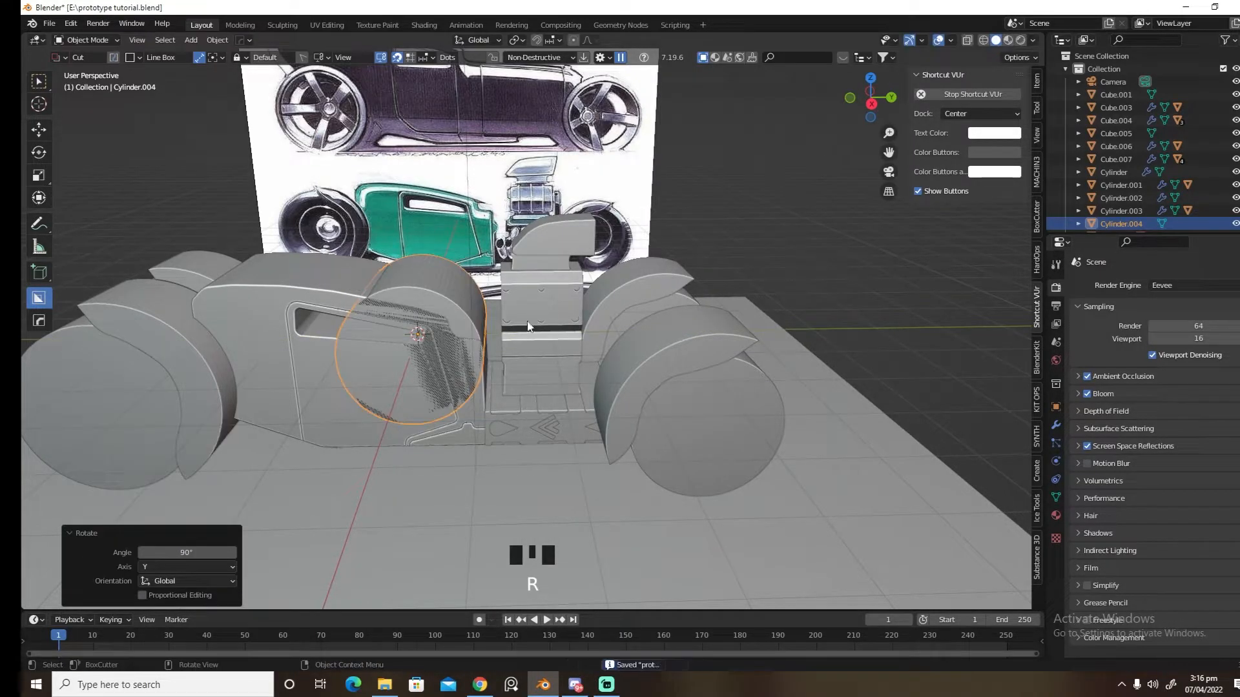
Scale the cylinder by about 0.48 and again by 0.42, and place it beside the engine block, shifting it about -0.3 m along X
{"action": "key", "text": "grave"}
{"action": "left_click", "coordinate": [505, 283]}
{"action": "key", "text": "s"}
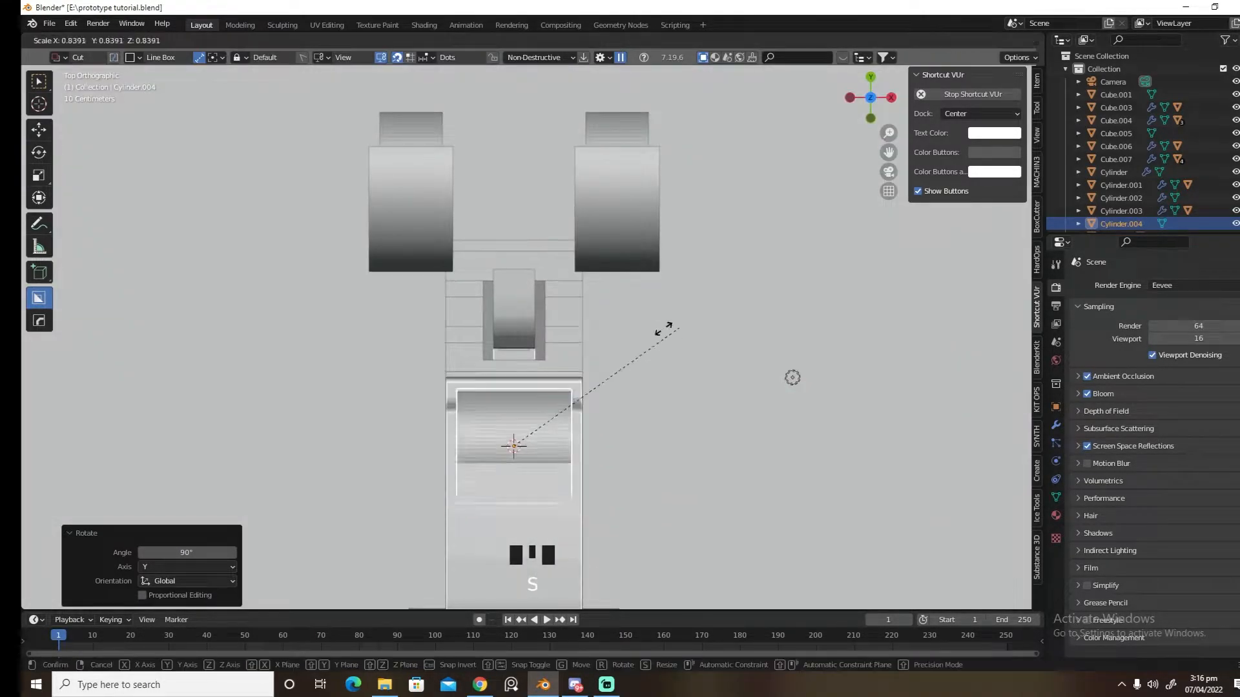
{"action": "left_click", "coordinate": [561, 332]}
{"action": "key", "text": "g"}
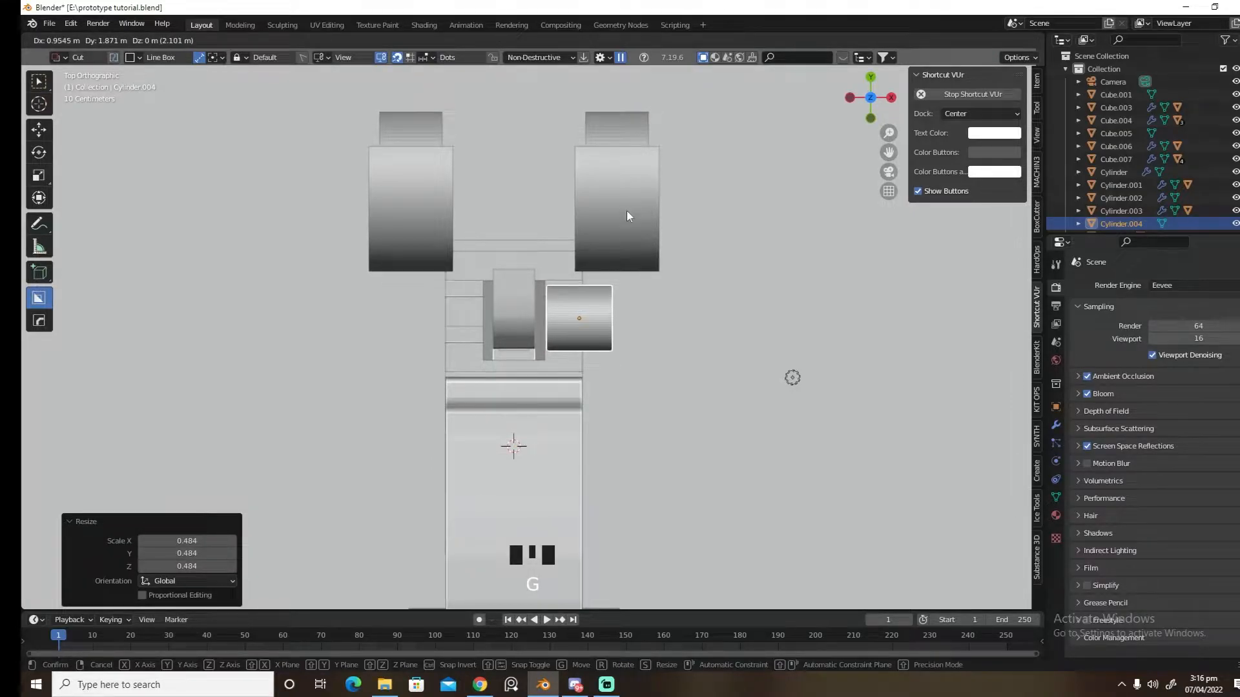
{"action": "key", "text": "s"}
{"action": "left_click", "coordinate": [672, 283]}
{"action": "key", "text": "g"}
{"action": "key", "text": "x"}
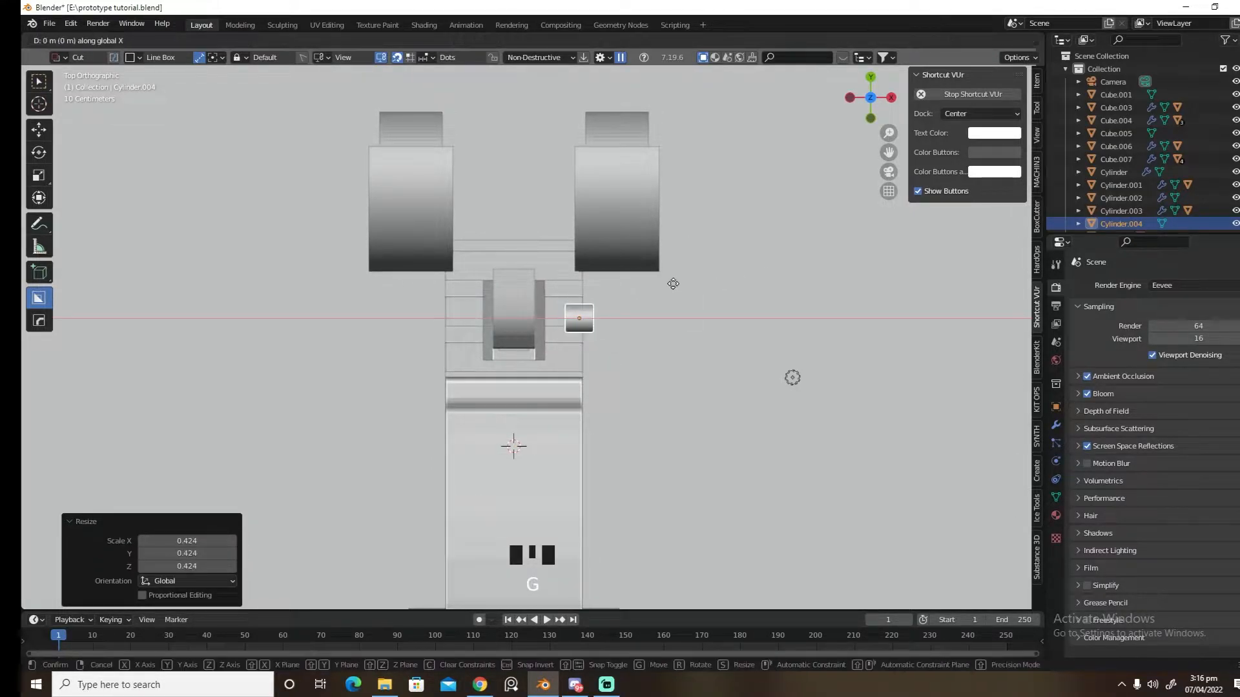
{"action": "left_click", "coordinate": [653, 284]}
Lower the cylinder along Z to the lower part of the engine block and scale it by about 0.69
{"action": "middle_click_drag", "start_coordinate": [711, 405], "coordinate": [582, 330]}
{"action": "key", "text": "g"}
{"action": "key", "text": "z"}
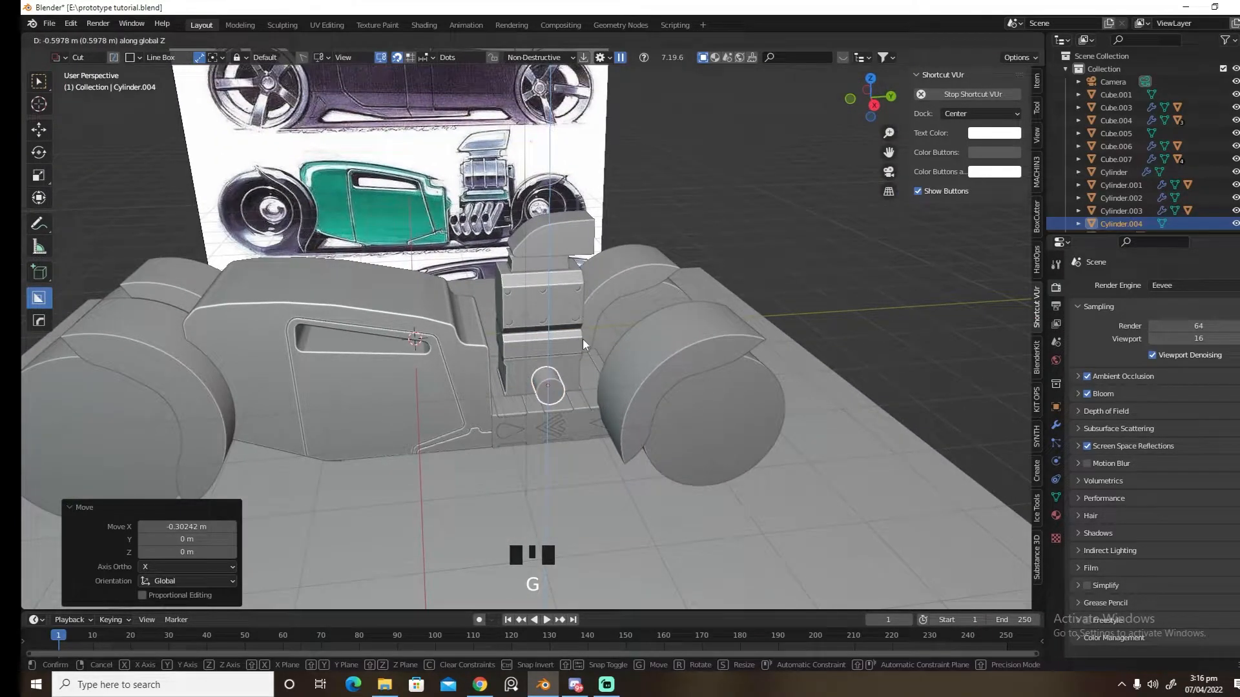
{"action": "left_click", "coordinate": [582, 339]}
{"action": "key", "text": "grave"}
{"action": "key", "text": "g"}
{"action": "key", "text": "s"}
{"action": "left_click", "coordinate": [614, 443]}
{"action": "middle_click_drag", "start_coordinate": [614, 444], "coordinate": [583, 428]}
Extrude the cylinder's outer end face outward and upward in five short segments to form a curved exhaust pipe, using X-ray in front view
{"action": "key", "text": "grave"}
{"action": "key", "text": "grave"}
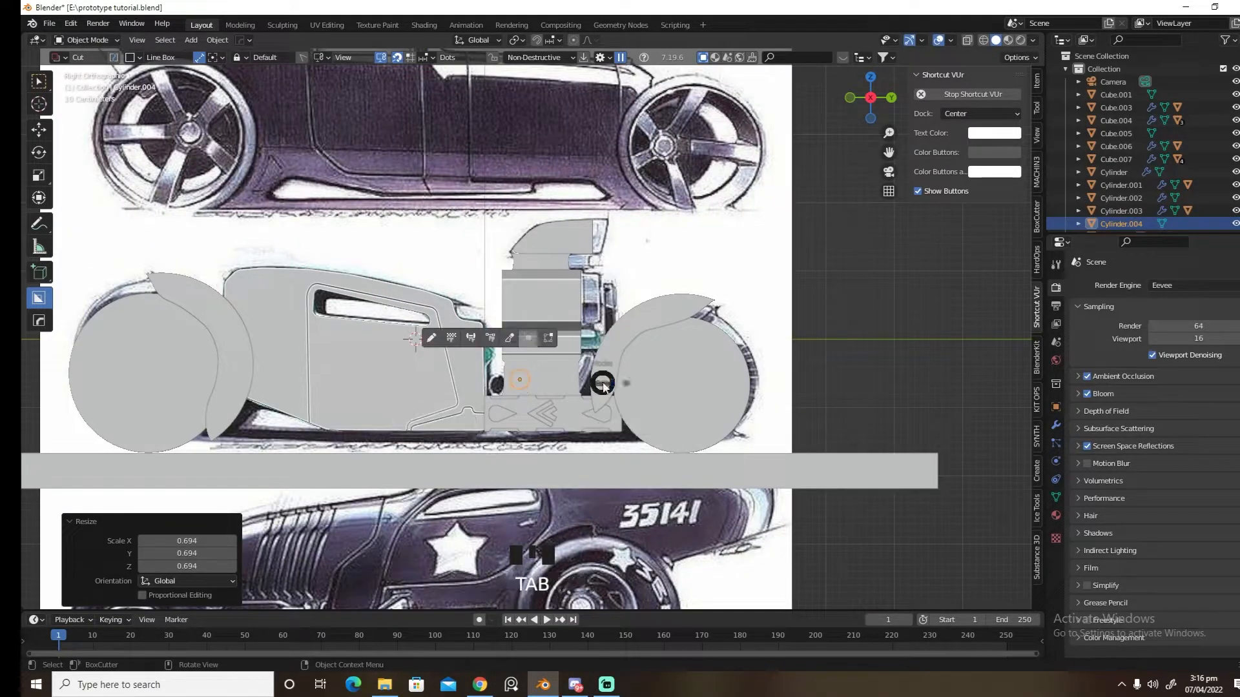
{"action": "key", "text": "Tab"}
{"action": "middle_click_drag", "start_coordinate": [602, 387], "coordinate": [624, 481]}
{"action": "key", "text": "grave"}
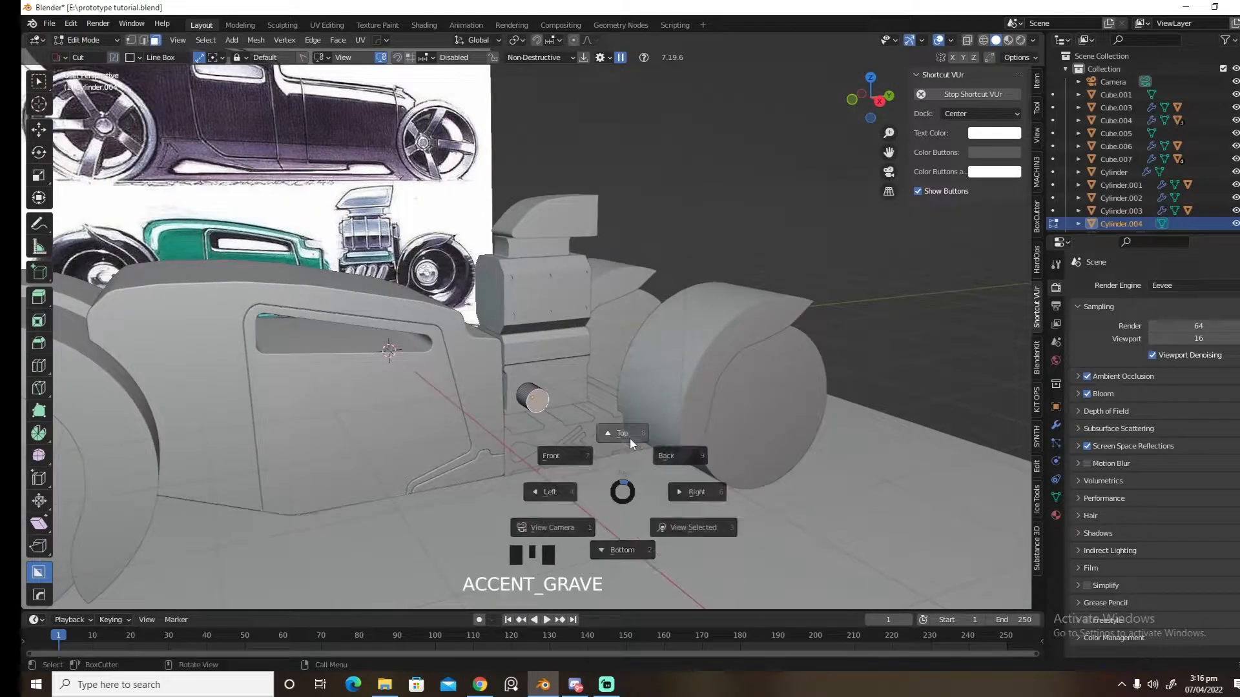
{"action": "left_click", "coordinate": [633, 420]}
{"action": "key", "text": "grave"}
{"action": "left_click", "coordinate": [555, 312]}
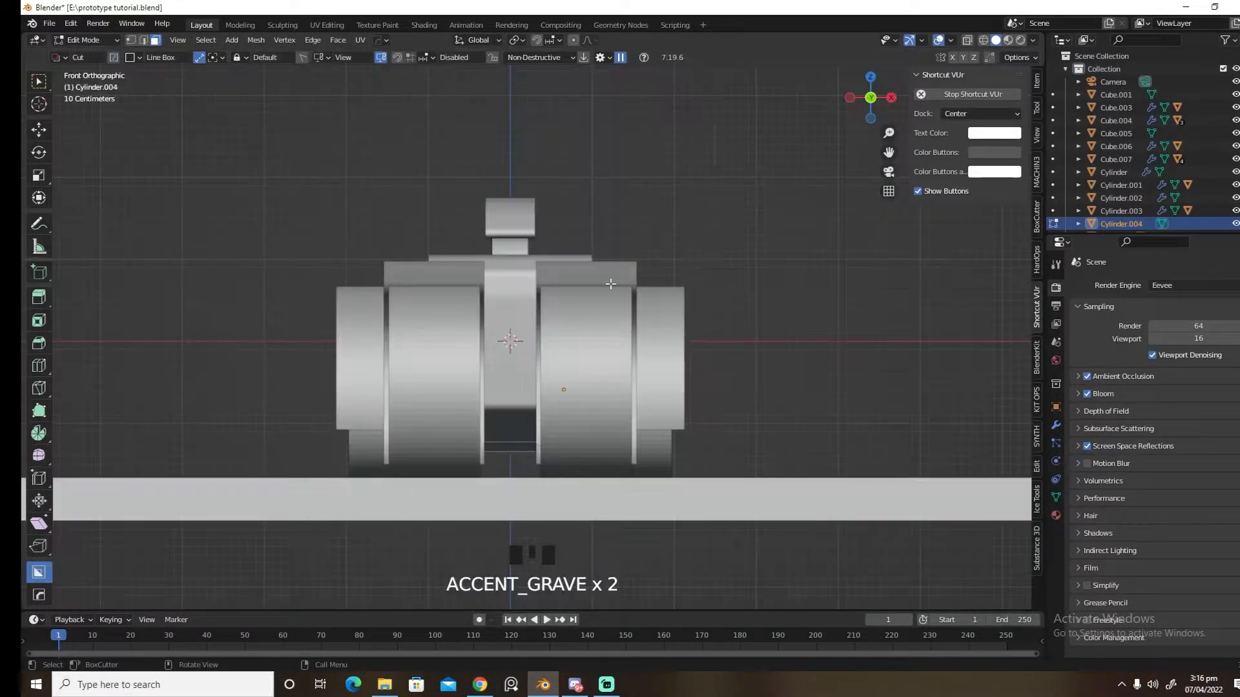
{"action": "left_click", "coordinate": [967, 40]}
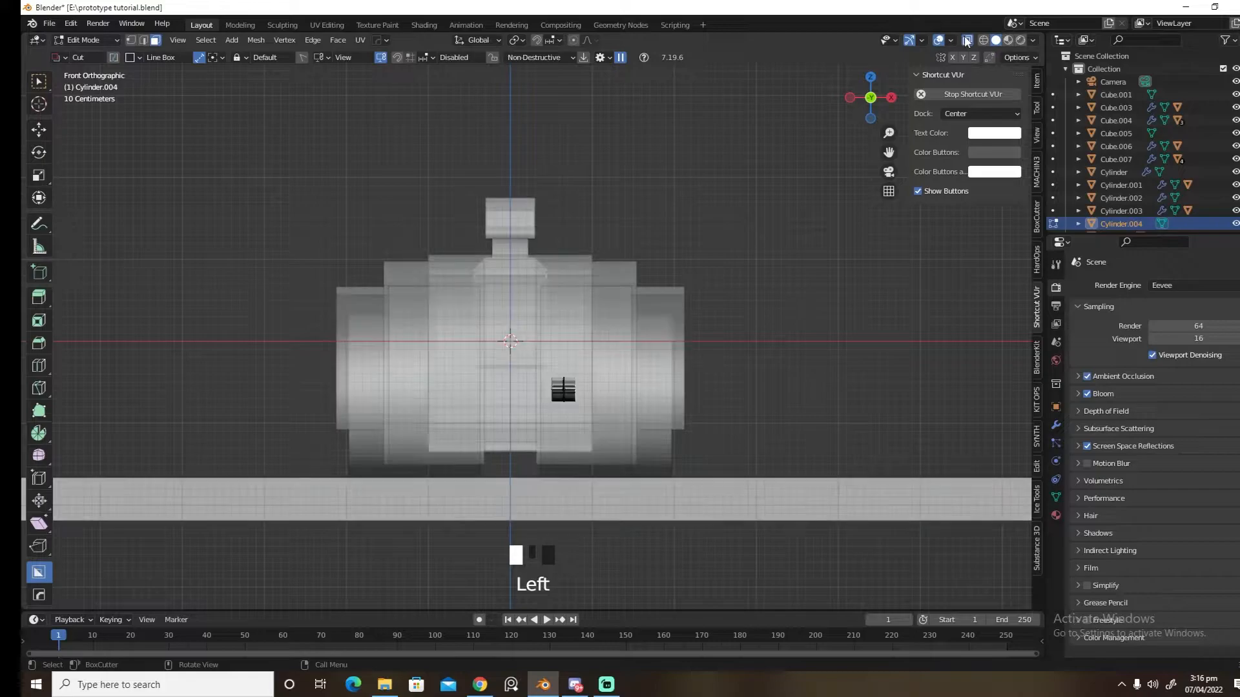
{"action": "right_click", "coordinate": [593, 389], "text": "ctrl"}
{"action": "right_click", "coordinate": [605, 381], "text": "ctrl"}
{"action": "right_click", "coordinate": [613, 366], "text": "ctrl"}
{"action": "right_click", "coordinate": [615, 357], "text": "ctrl"}
{"action": "right_click", "coordinate": [617, 350], "text": "ctrl"}
{"action": "middle_click_drag", "start_coordinate": [622, 351], "coordinate": [633, 416]}
{"action": "key", "text": "Tab"}
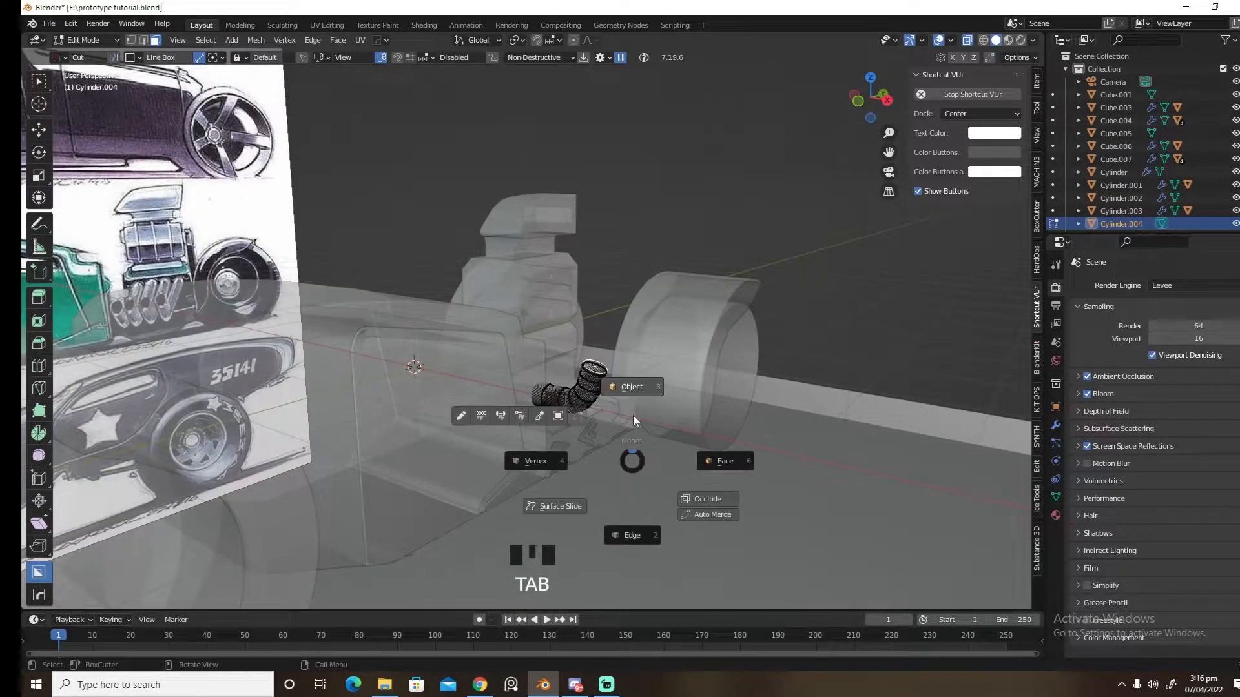
{"action": "middle_click_drag", "start_coordinate": [814, 278], "coordinate": [622, 382]}
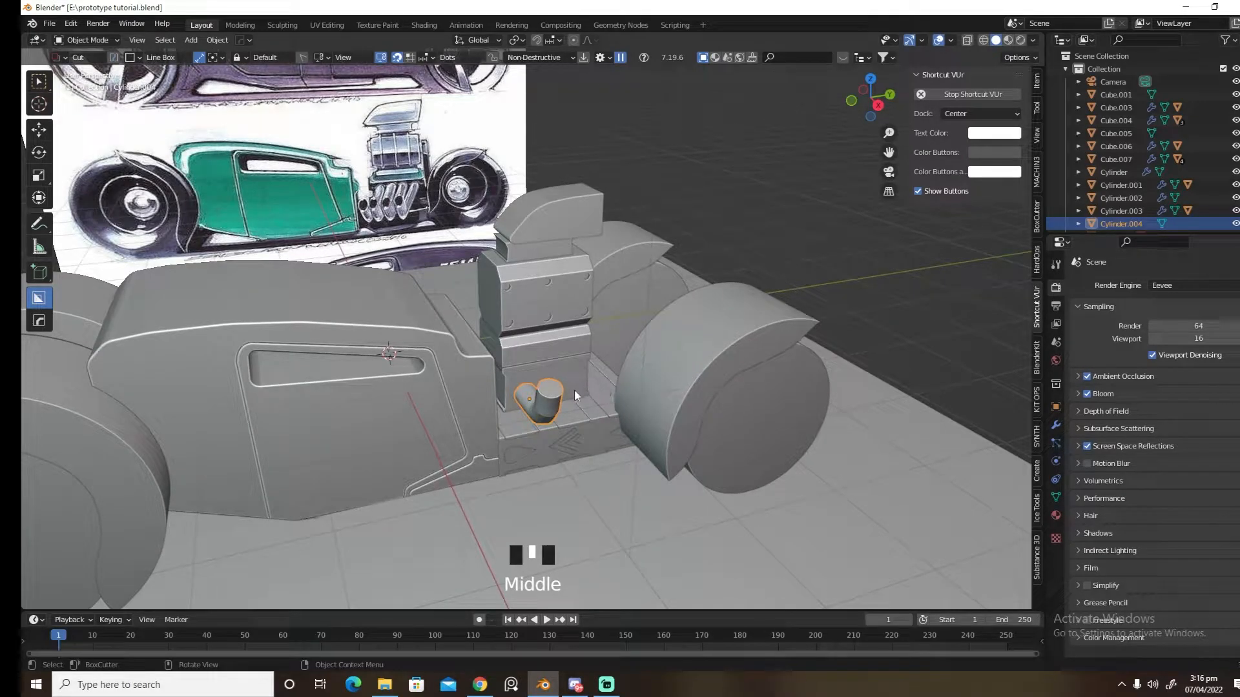
Array the exhaust pipe along Y with a count of 3 and an offset of 2.408
{"action": "key", "text": "grave"}
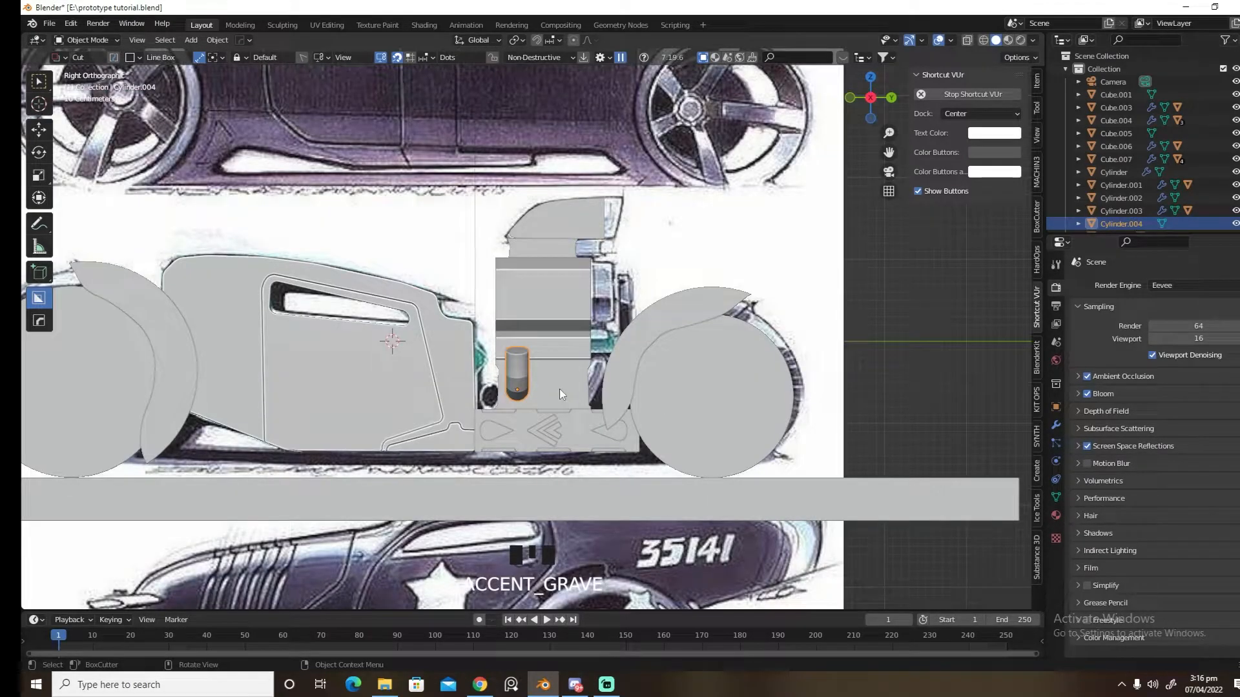
{"action": "key", "text": "q"}
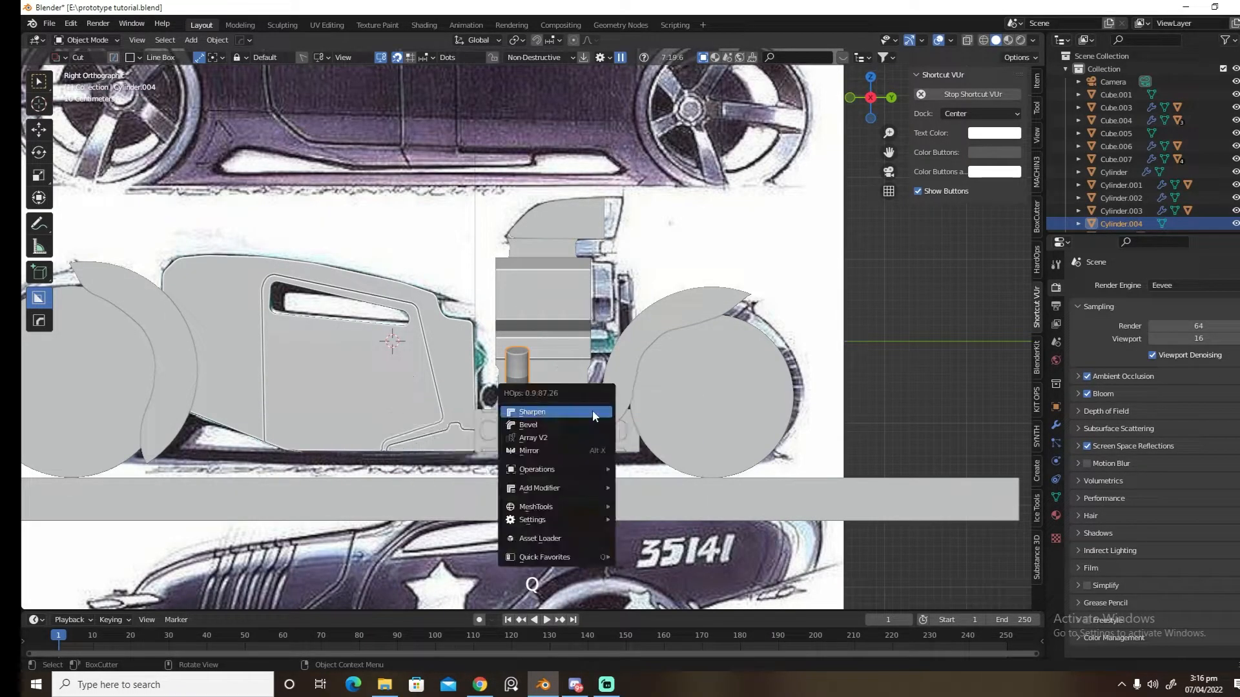
{"action": "left_click", "coordinate": [579, 441]}
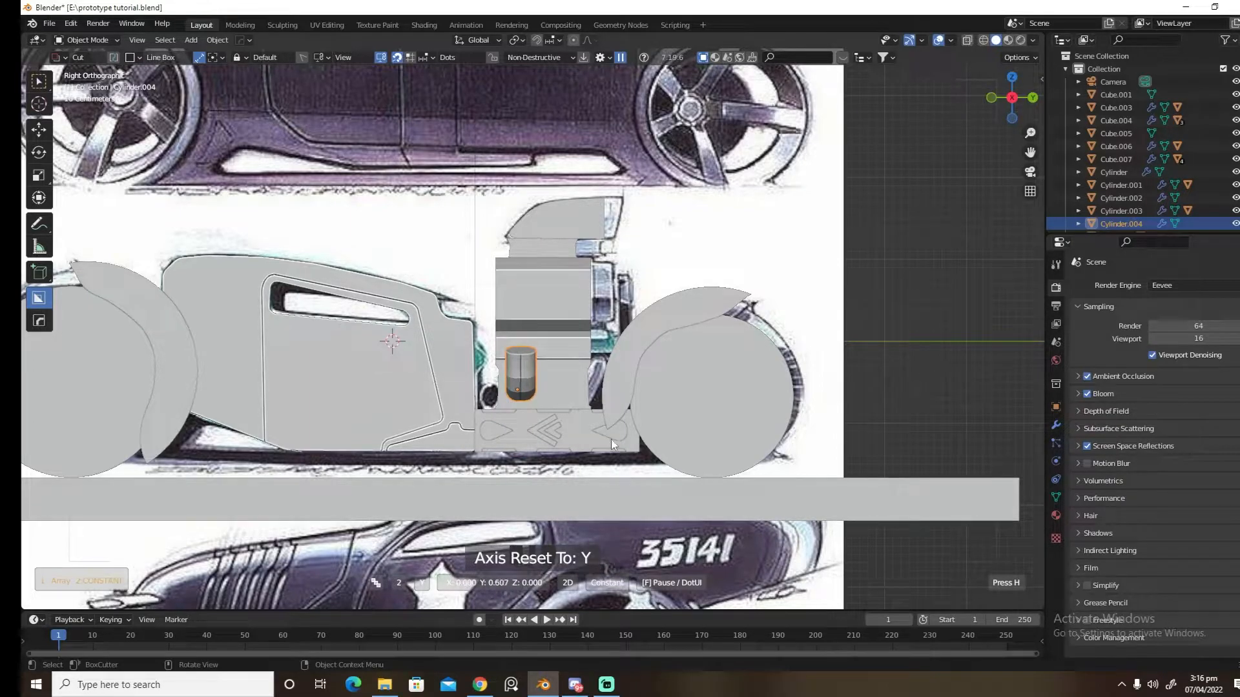
{"action": "scroll", "coordinate": [659, 432], "scroll_direction": "up", "scroll_amount": 1}
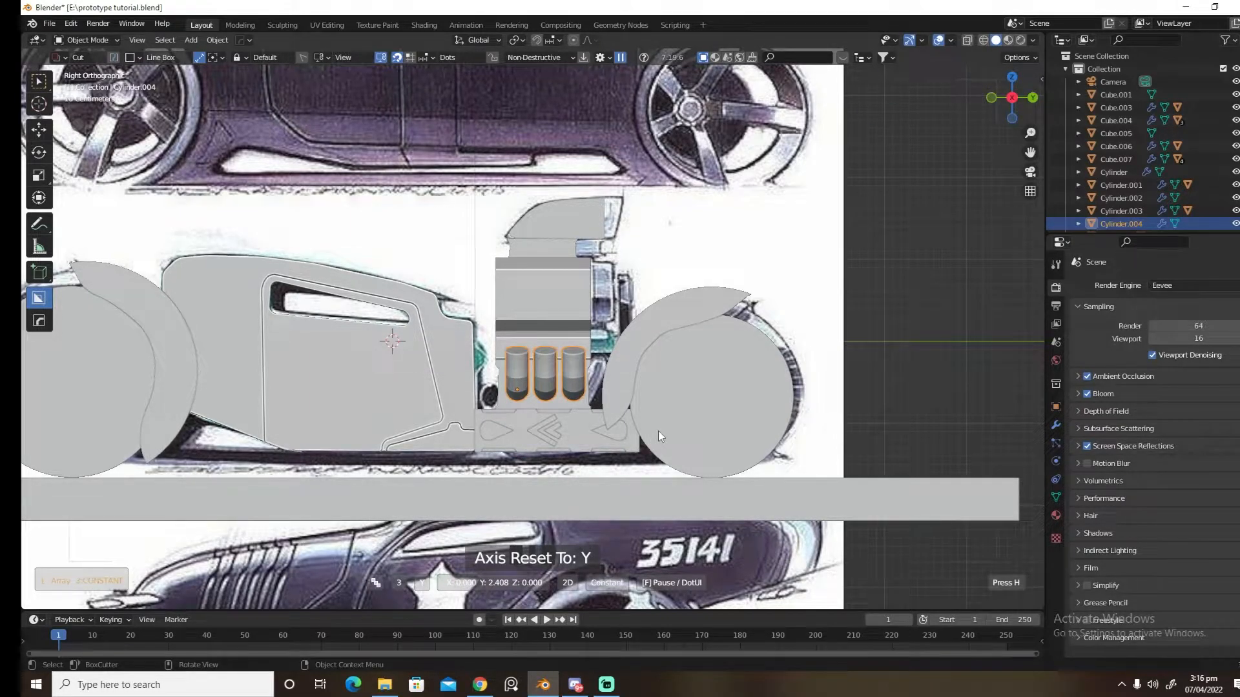
{"action": "key", "text": "n"}
Scale the arrayed pipes by about 0.45 and shift them about -0.09 m along Y toward the car's rear
{"action": "key", "text": "s"}
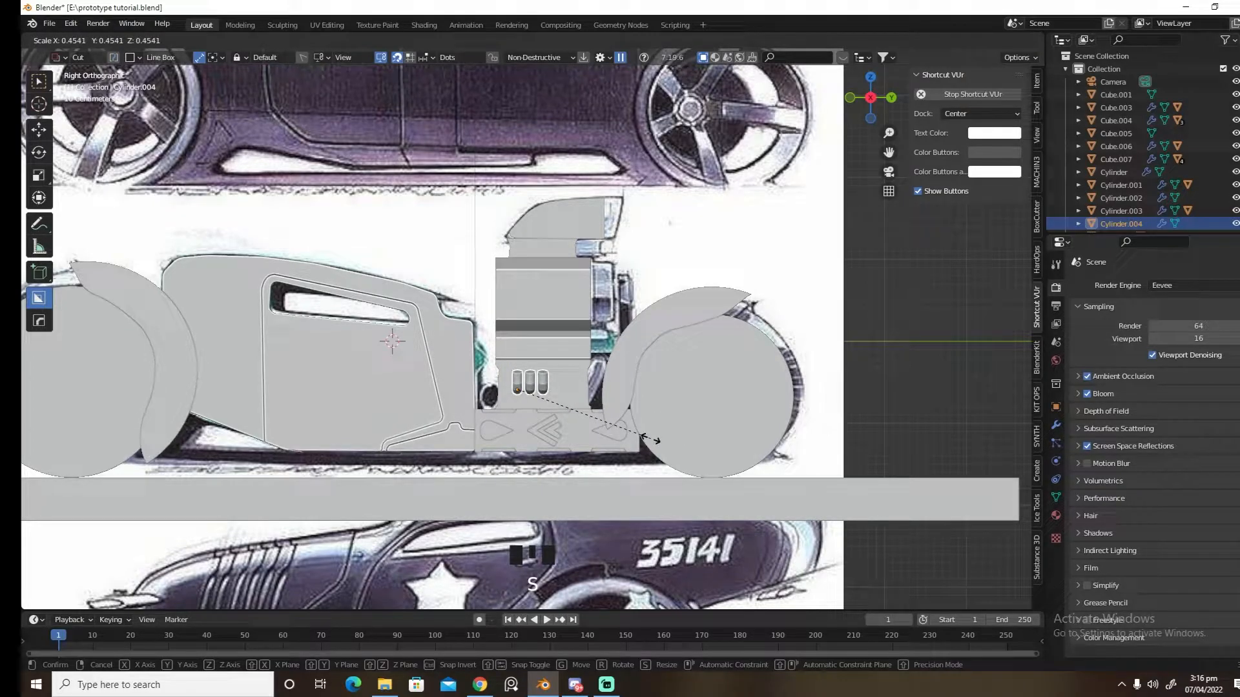
{"action": "left_click", "coordinate": [651, 442]}
{"action": "key", "text": "g"}
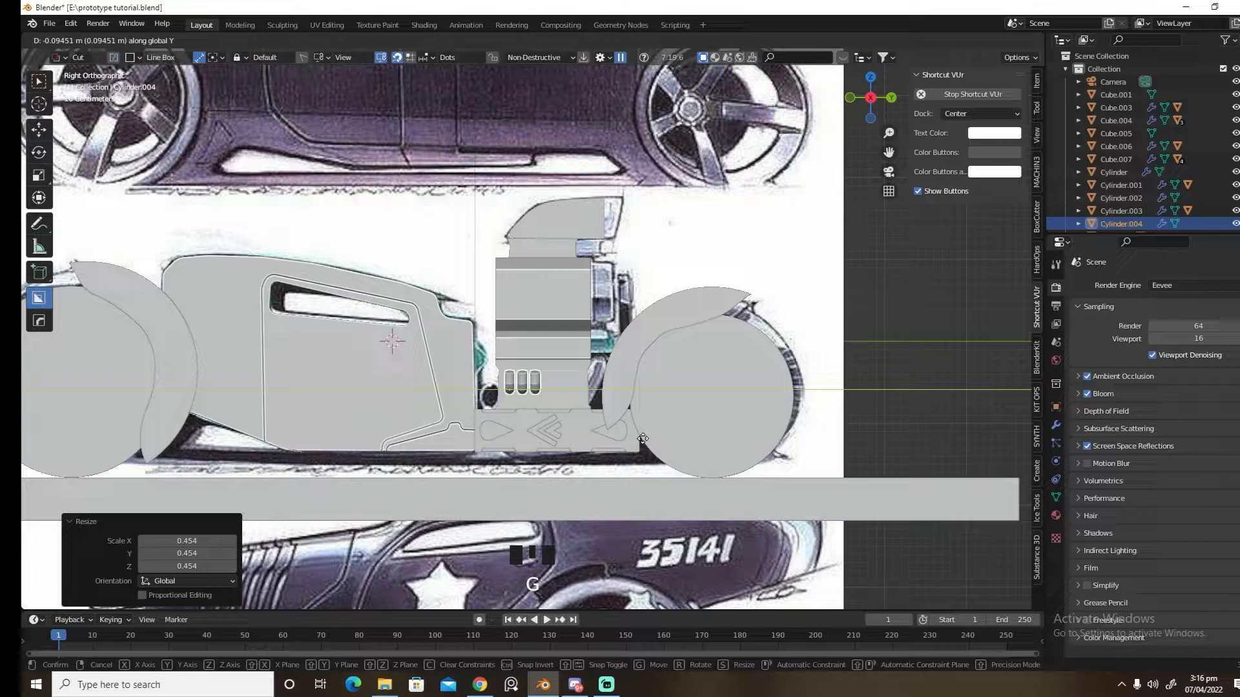
{"action": "left_click", "coordinate": [643, 438]}
{"action": "key", "text": "q"}
{"action": "left_click", "coordinate": [630, 421]}
{"action": "left_click", "coordinate": [630, 421]}
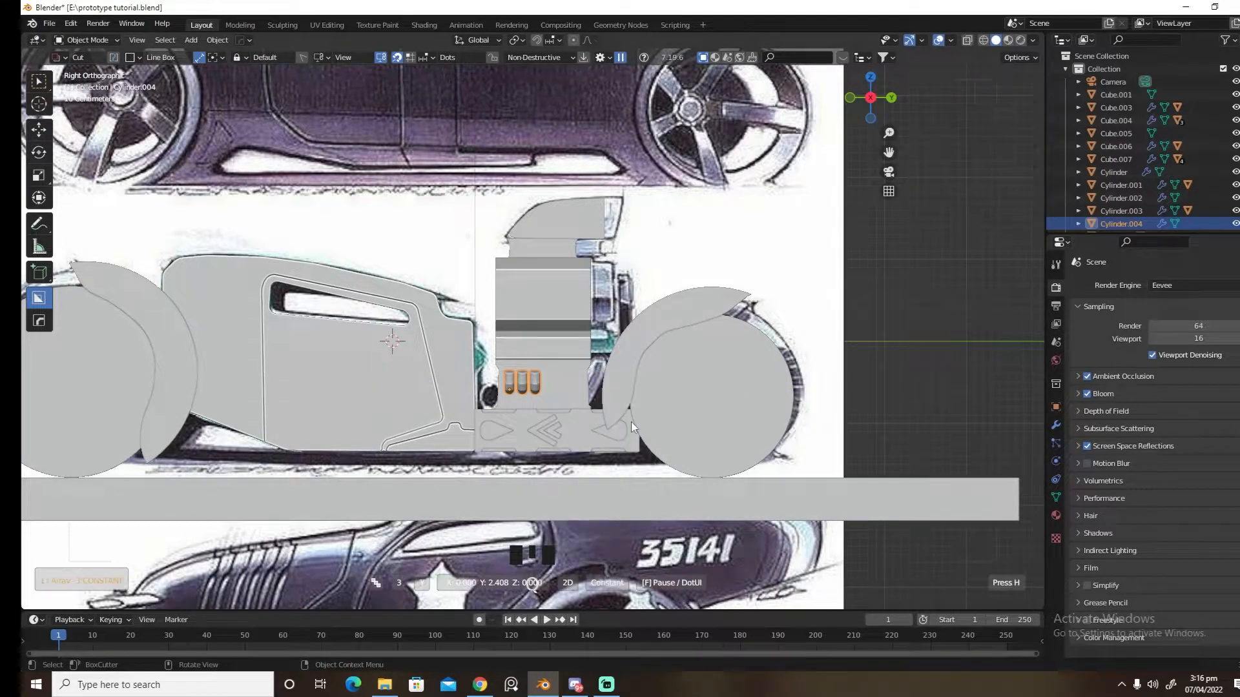
{"action": "right_click", "coordinate": [726, 415]}
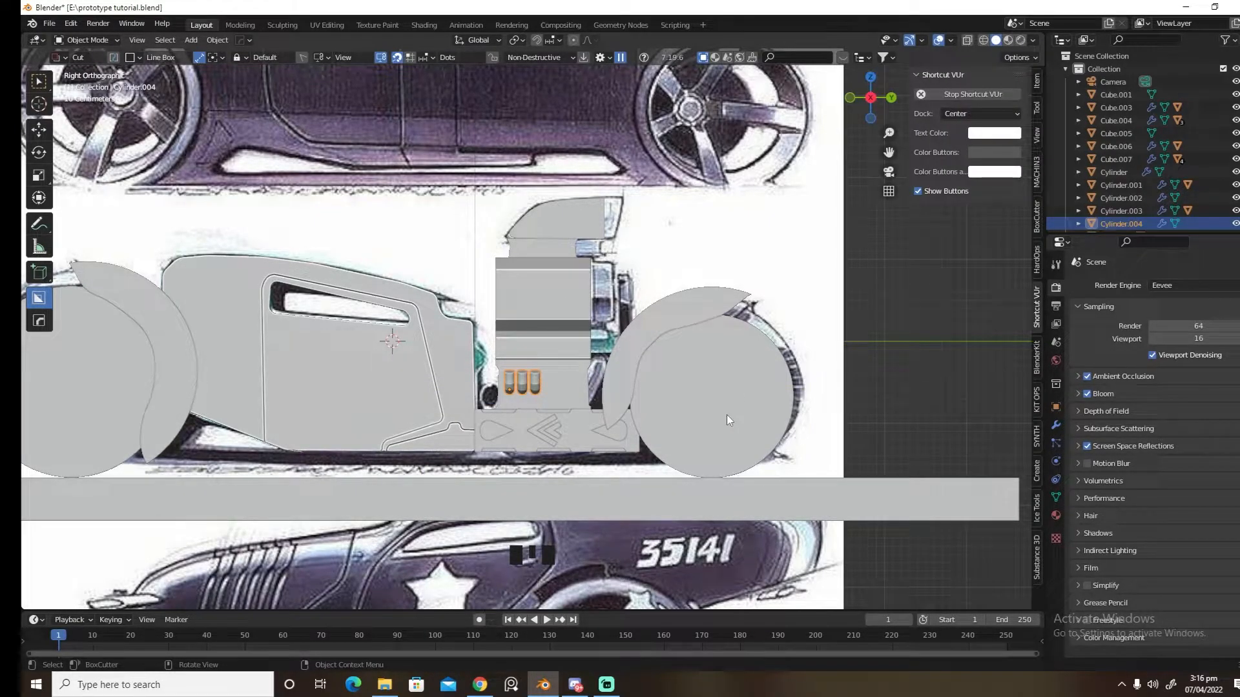
Raise the exhaust pipe array's count to six along the engine's side
{"action": "key", "text": "q"}
{"action": "left_click", "coordinate": [778, 455]}
{"action": "left_click", "coordinate": [778, 456]}
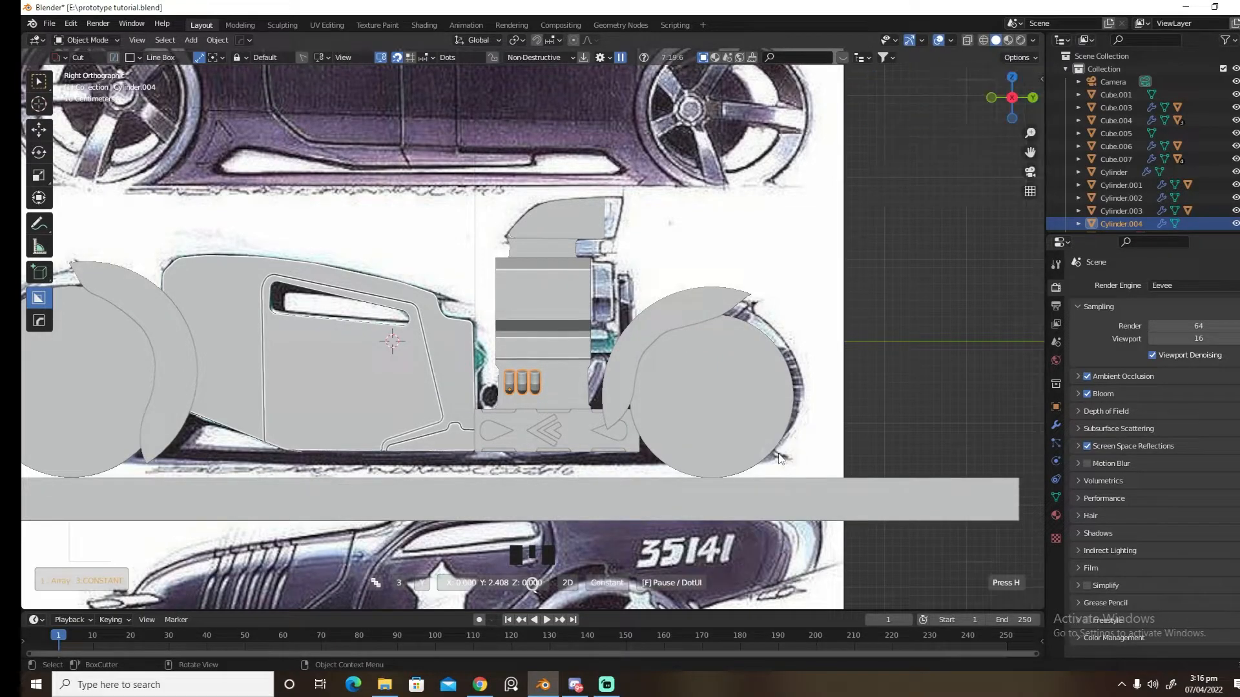
{"action": "middle_click_drag", "start_coordinate": [779, 457], "coordinate": [708, 436]}
{"action": "middle_click_drag", "start_coordinate": [639, 407], "coordinate": [679, 421]}
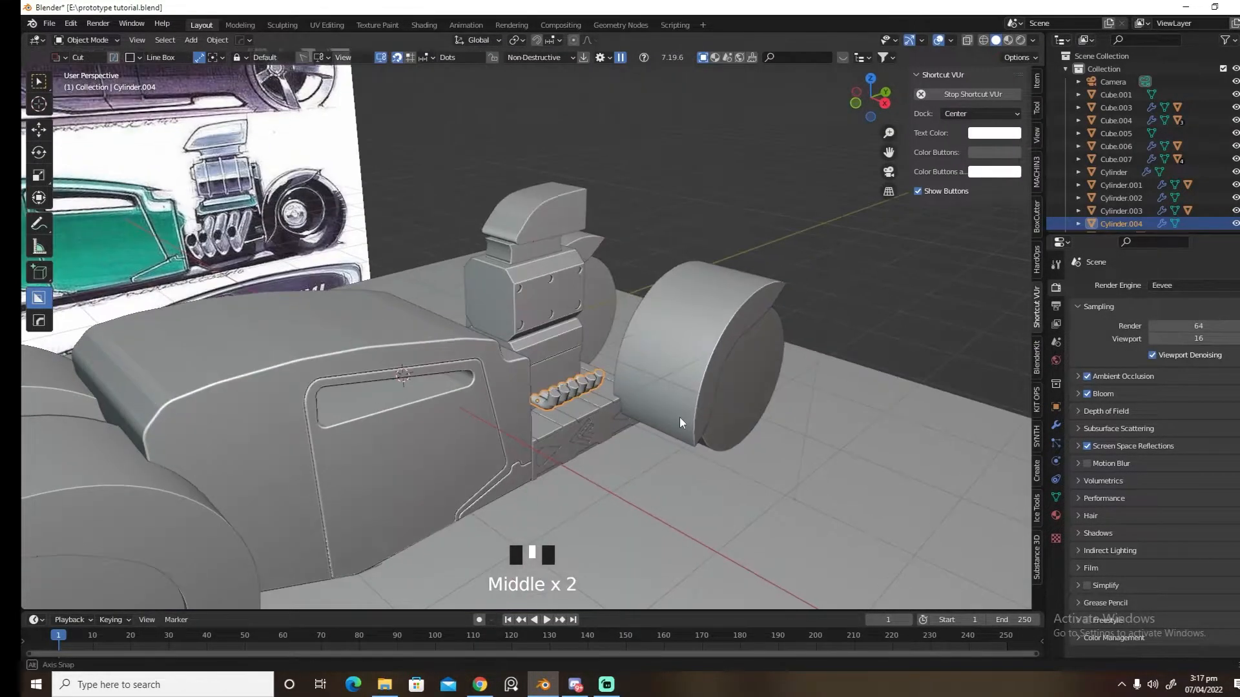
Mirror the row of exhaust pipes to the opposite side of the engine
{"action": "left_click", "coordinate": [556, 359], "text": "shift"}
{"action": "left_click", "coordinate": [555, 377], "text": "shift"}
{"action": "left_click", "coordinate": [552, 380]}
{"action": "left_click", "coordinate": [528, 407], "text": "shift"}
{"action": "key", "text": "alt+x"}
{"action": "left_click", "coordinate": [377, 463]}
Inset the exhaust pipe's end face by about 0.23 m, extrude the inner face to hollow the opening, and save the file
{"action": "middle_click_drag", "start_coordinate": [373, 463], "coordinate": [518, 405]}
{"action": "key", "text": "Tab"}
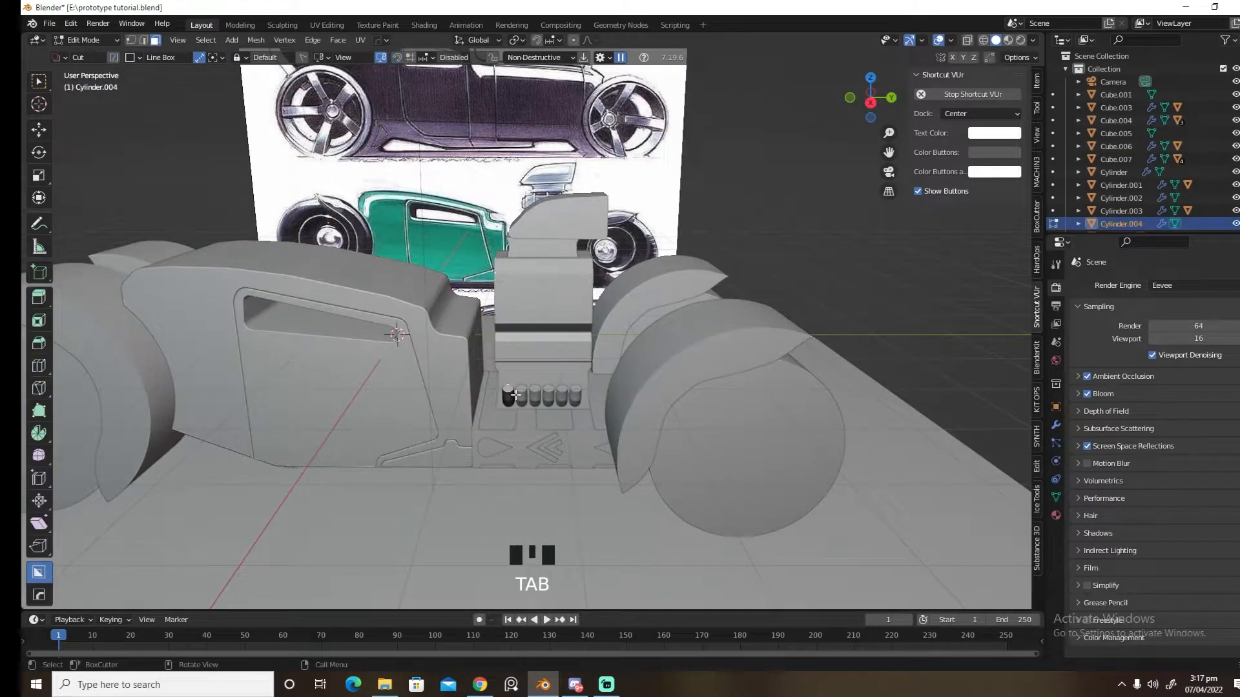
{"action": "key", "text": "i"}
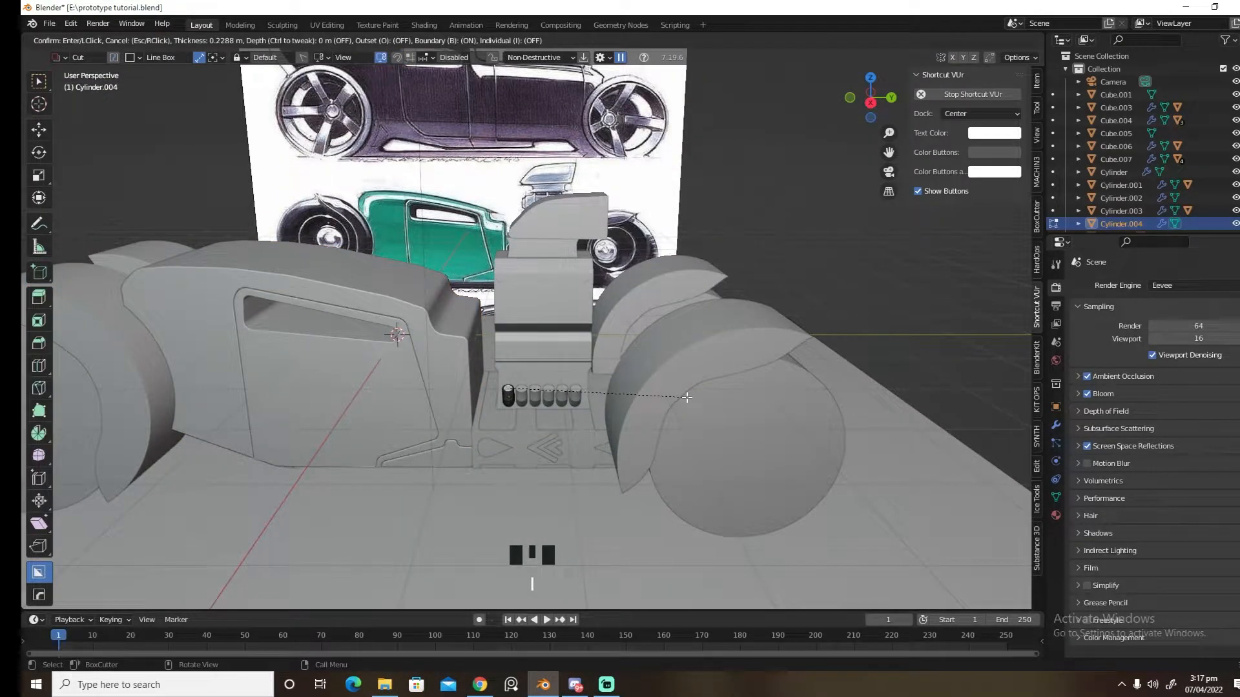
{"action": "left_click", "coordinate": [686, 397]}
{"action": "key", "text": "e"}
{"action": "left_click", "coordinate": [686, 401]}
{"action": "key", "text": "Tab"}
{"action": "left_click", "coordinate": [640, 409]}
{"action": "key", "text": "ctrl+s"}
{"action": "left_click", "coordinate": [712, 407]}
{"action": "middle_click_drag", "start_coordinate": [711, 403], "coordinate": [564, 386]}
{"action": "left_click", "coordinate": [607, 684]}
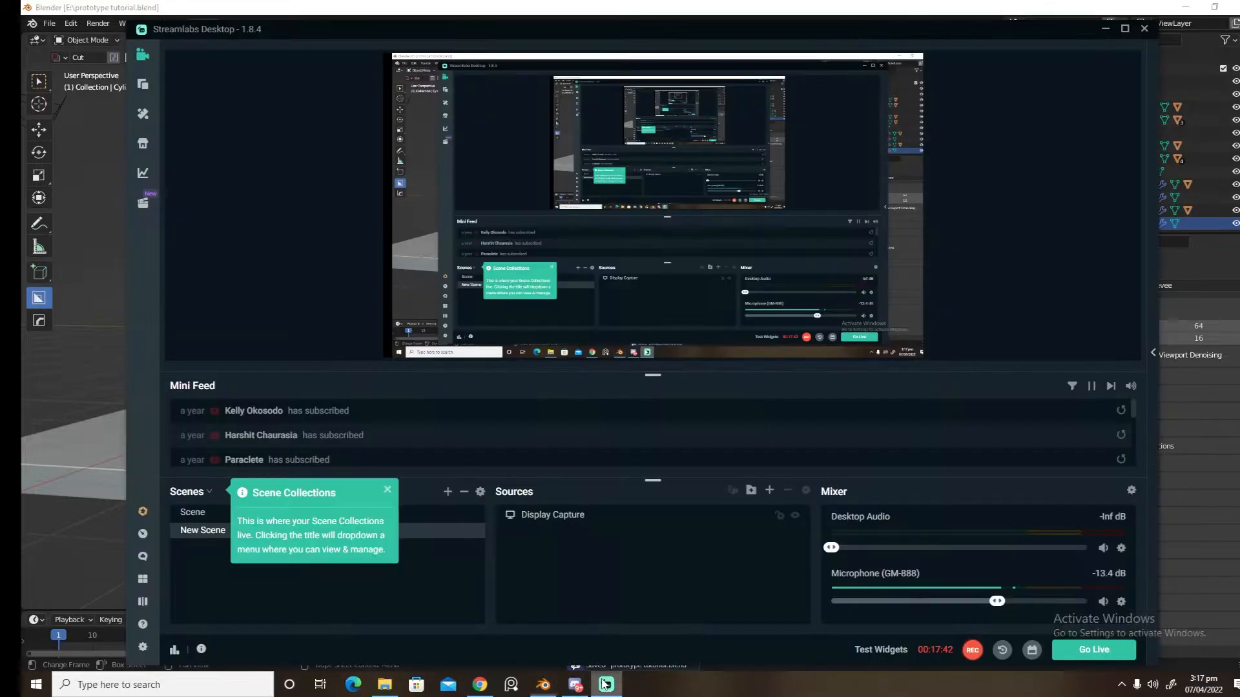
{"action": "left_click", "coordinate": [554, 684]}
Narrow the front fenders along the X axis to about 0.71 scale
{"action": "middle_click_drag", "start_coordinate": [585, 494], "coordinate": [498, 447]}
{"action": "scroll", "coordinate": [572, 491], "scroll_direction": "up", "scroll_amount": 2}
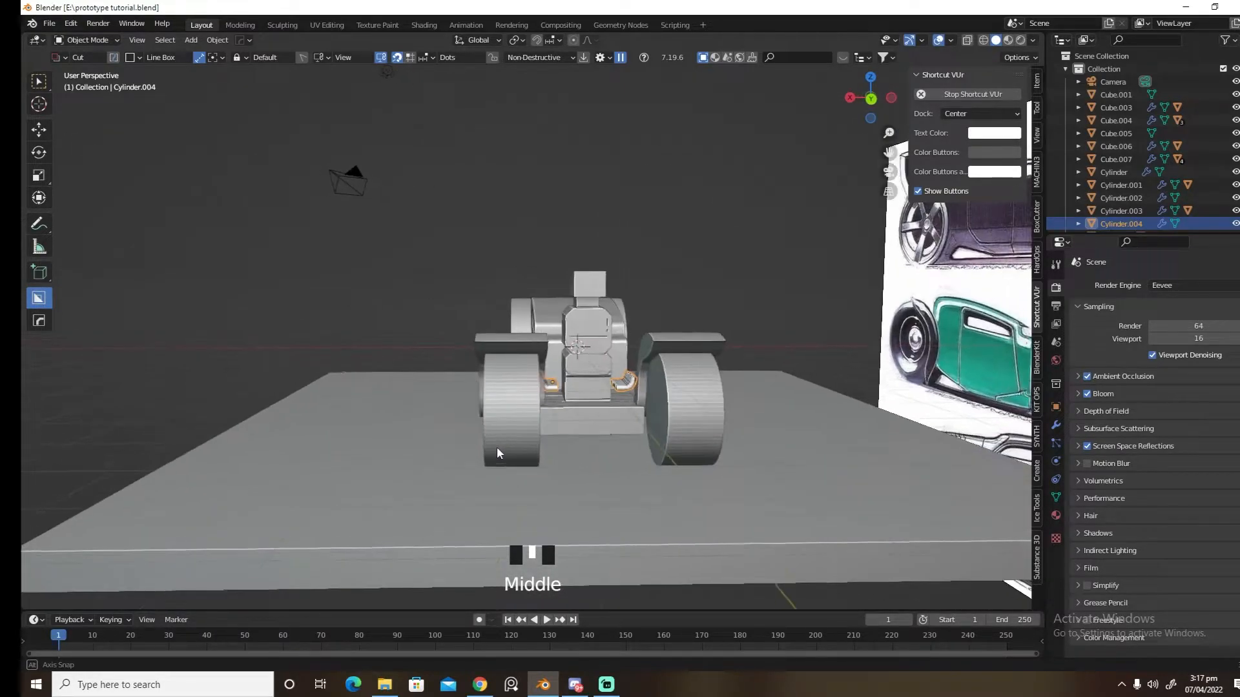
{"action": "left_click", "coordinate": [526, 352]}
{"action": "key", "text": "s"}
{"action": "key", "text": "x"}
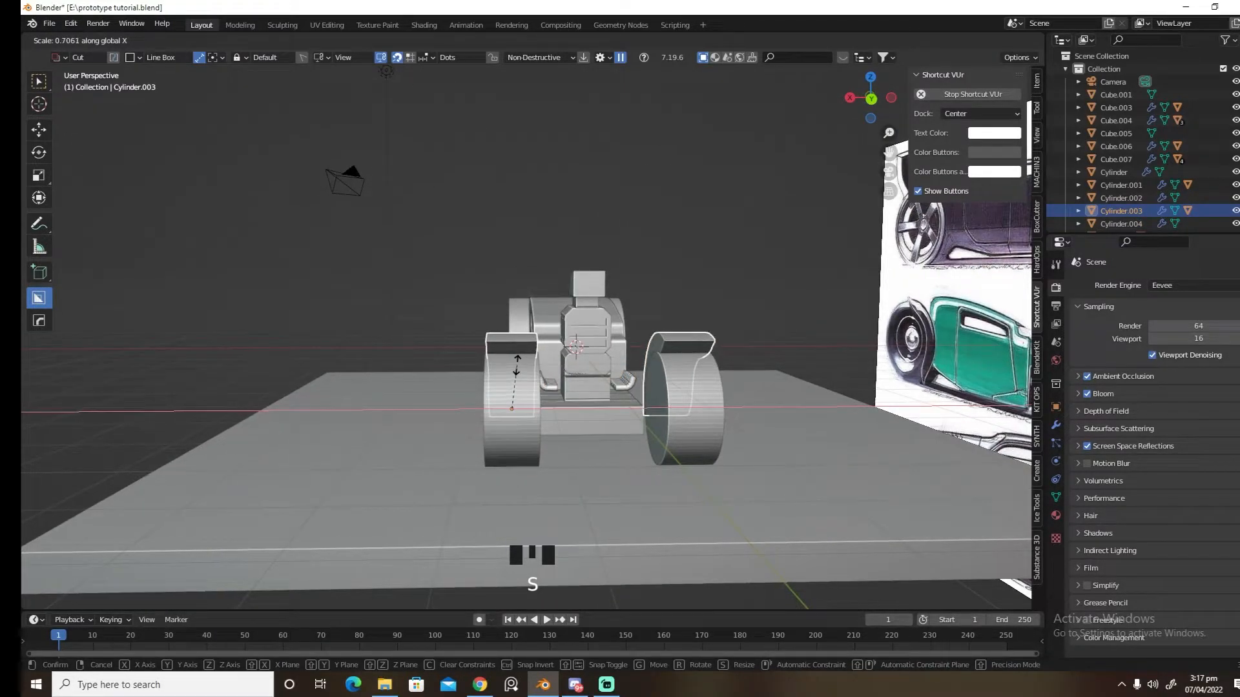
{"action": "left_click", "coordinate": [516, 362]}
Narrow the rear fenders along the X axis to 0.933 scale
{"action": "middle_click_drag", "start_coordinate": [516, 362], "coordinate": [584, 384]}
{"action": "left_click", "coordinate": [561, 362]}
{"action": "key", "text": "s"}
{"action": "key", "text": "x"}
{"action": "left_click", "coordinate": [655, 364]}
{"action": "middle_click_drag", "start_coordinate": [655, 364], "coordinate": [689, 405]}
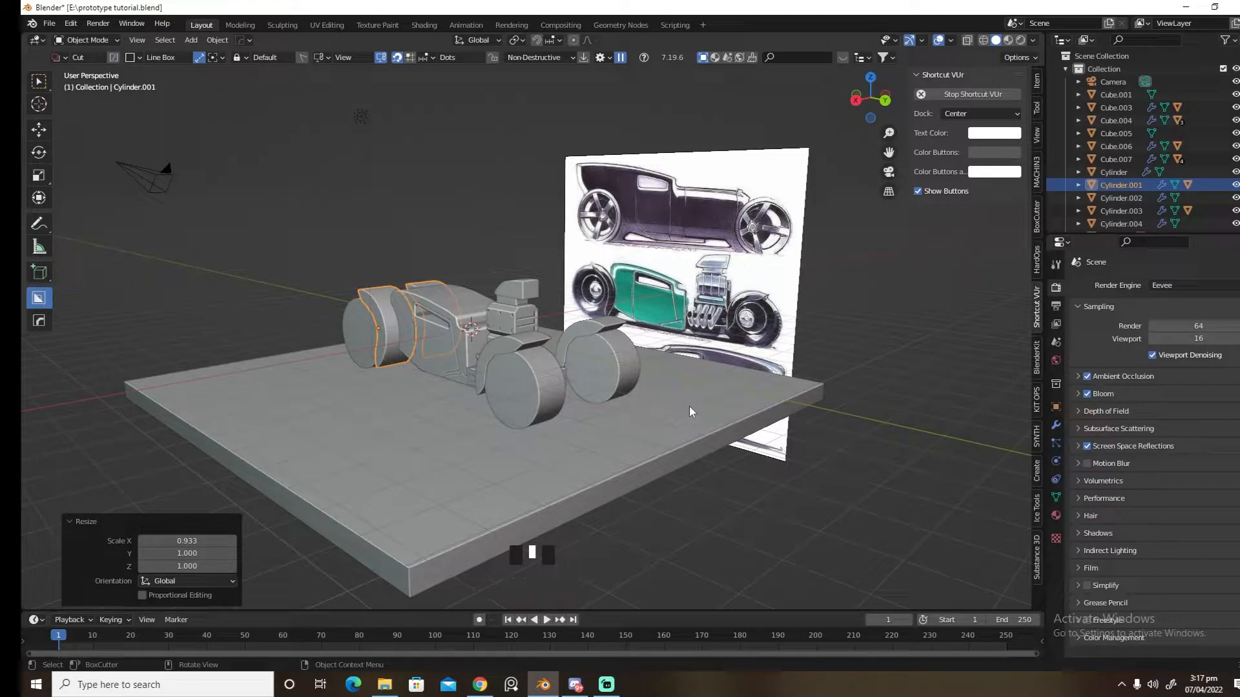
Isolate the front wheels in local view and place the 3D cursor at the centre of the wheel's outer face
{"action": "middle_click_drag", "start_coordinate": [690, 411], "coordinate": [766, 425]}
{"action": "scroll", "coordinate": [625, 456], "scroll_direction": "up", "scroll_amount": 3}
{"action": "middle_click_drag", "start_coordinate": [626, 455], "coordinate": [567, 416]}
{"action": "left_click", "coordinate": [567, 417]}
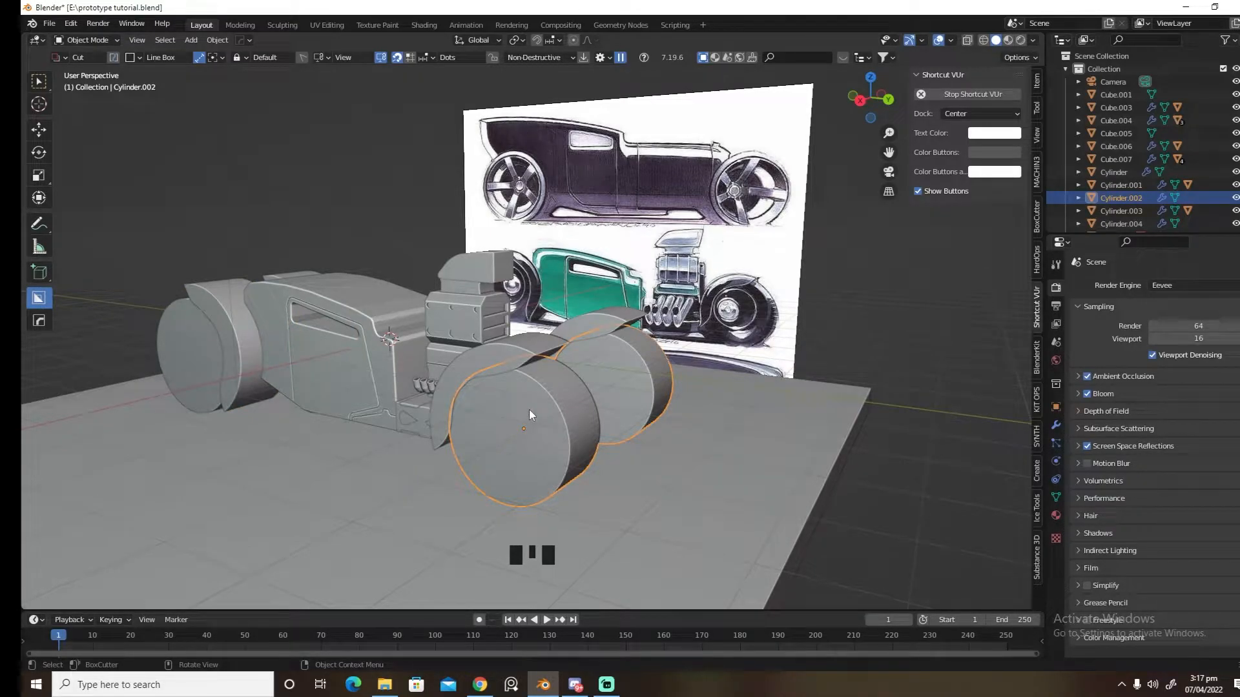
{"action": "key", "text": "Tab"}
{"action": "key", "text": "grave"}
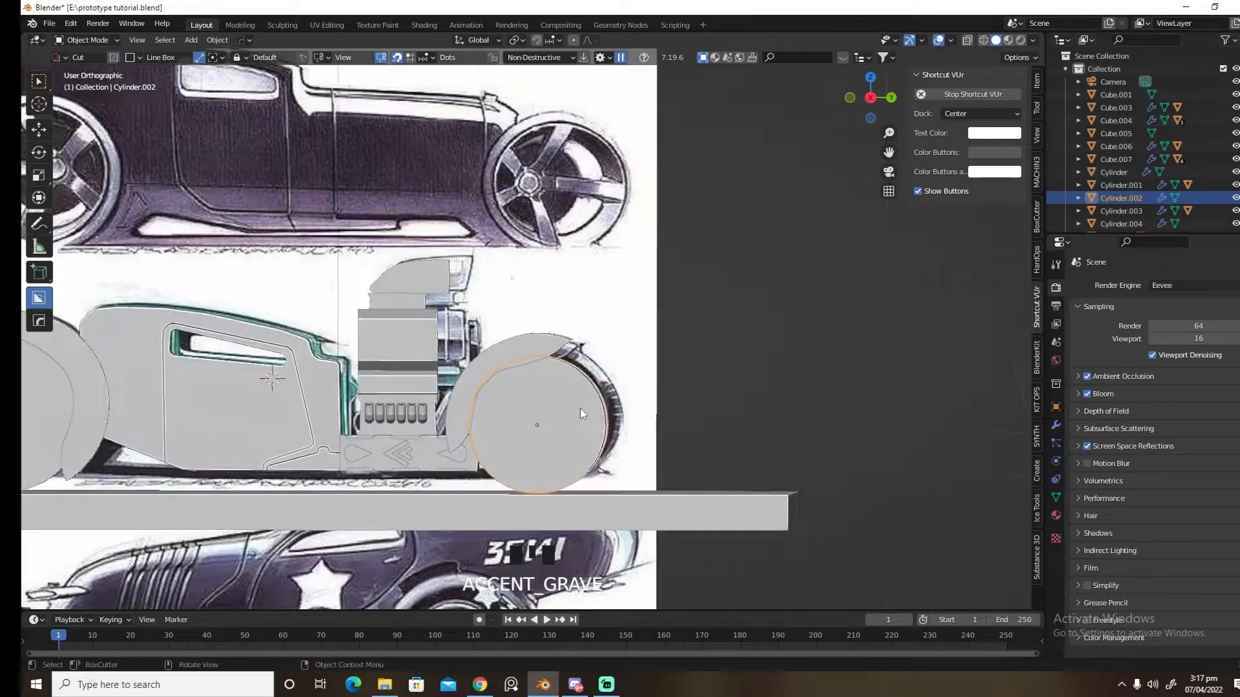
{"action": "key", "text": "slash"}
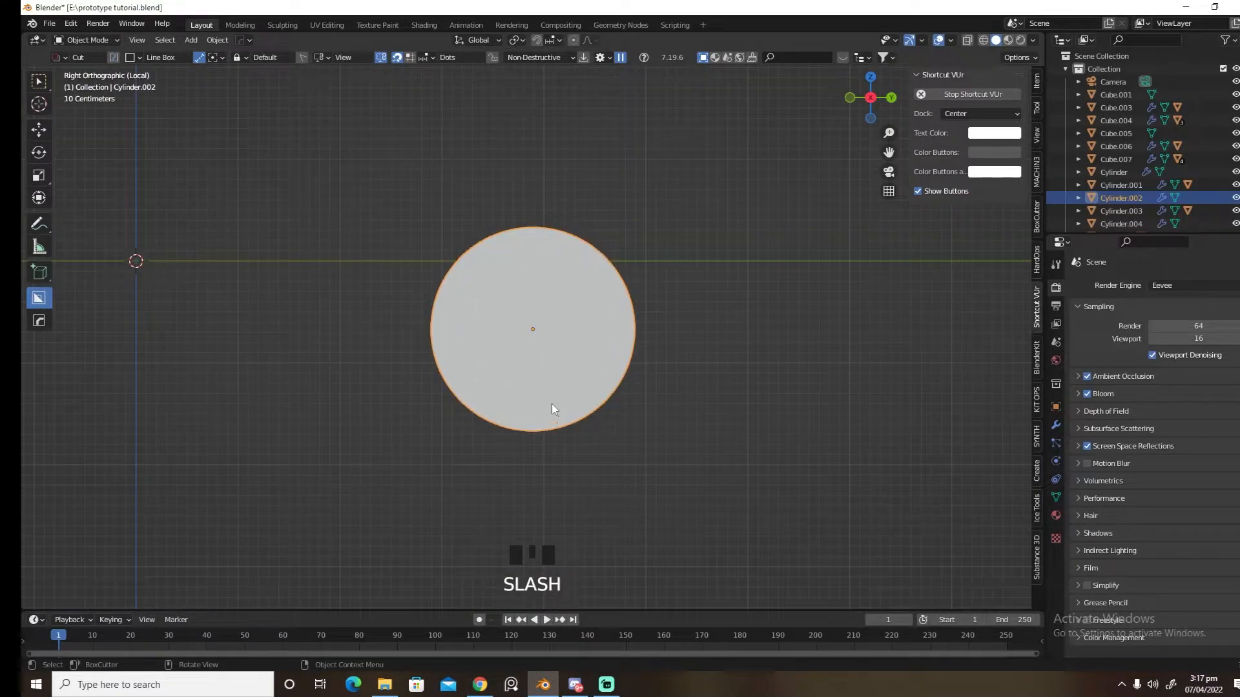
{"action": "right_click", "coordinate": [532, 329], "text": "shift"}
{"action": "middle_click_drag", "start_coordinate": [531, 349], "coordinate": [619, 408]}
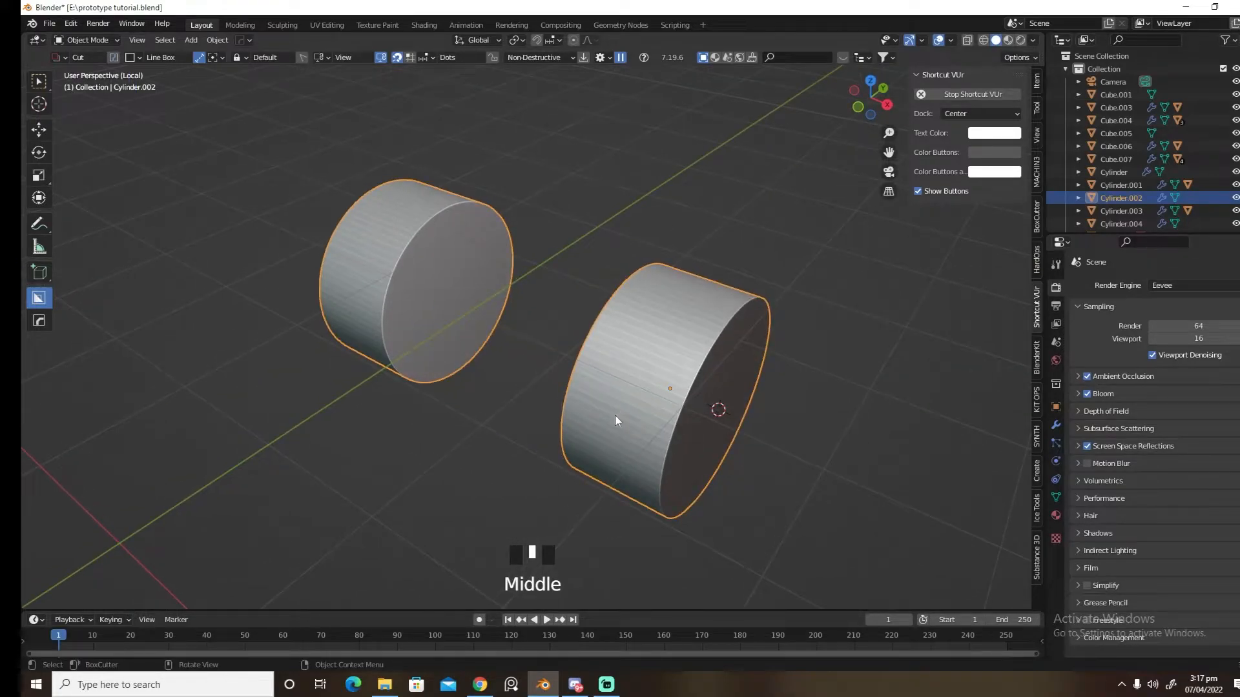
Add a plane at the 3D cursor beside the front wheel and scale it down to 0.175
{"action": "key", "text": "shift+a"}
{"action": "mouse_move", "coordinate": [611, 399]}
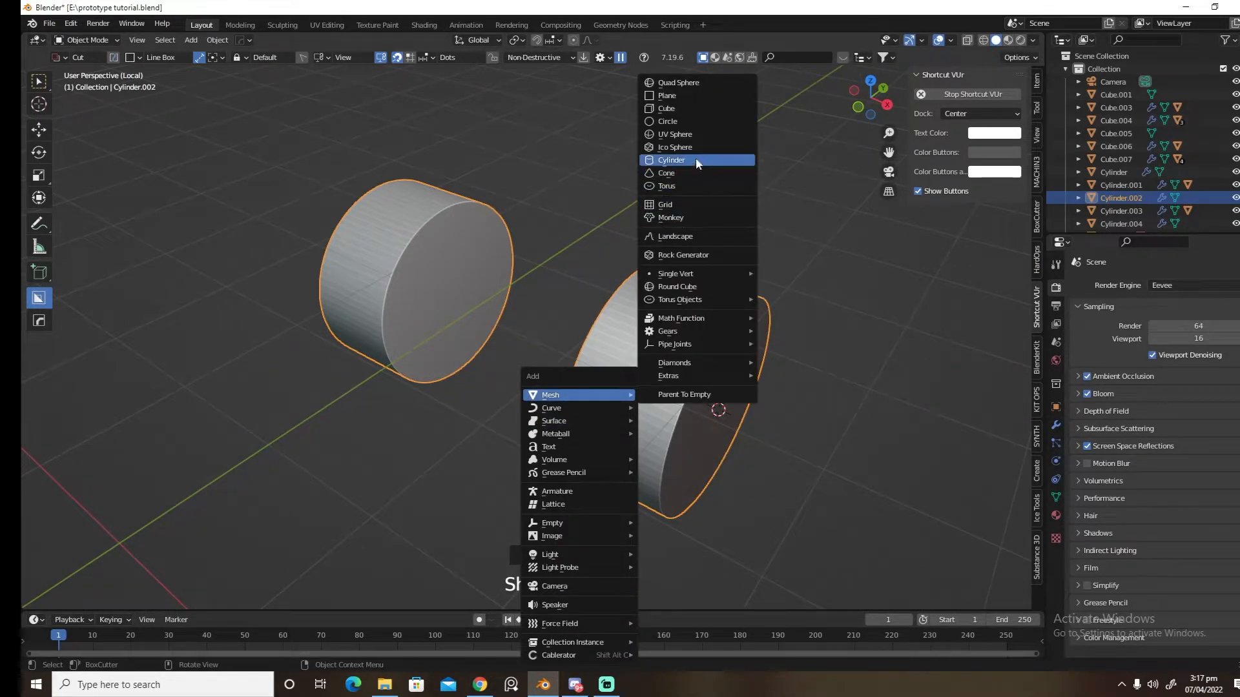
{"action": "left_click", "coordinate": [697, 94]}
{"action": "key", "text": "grave"}
{"action": "left_click", "coordinate": [682, 305]}
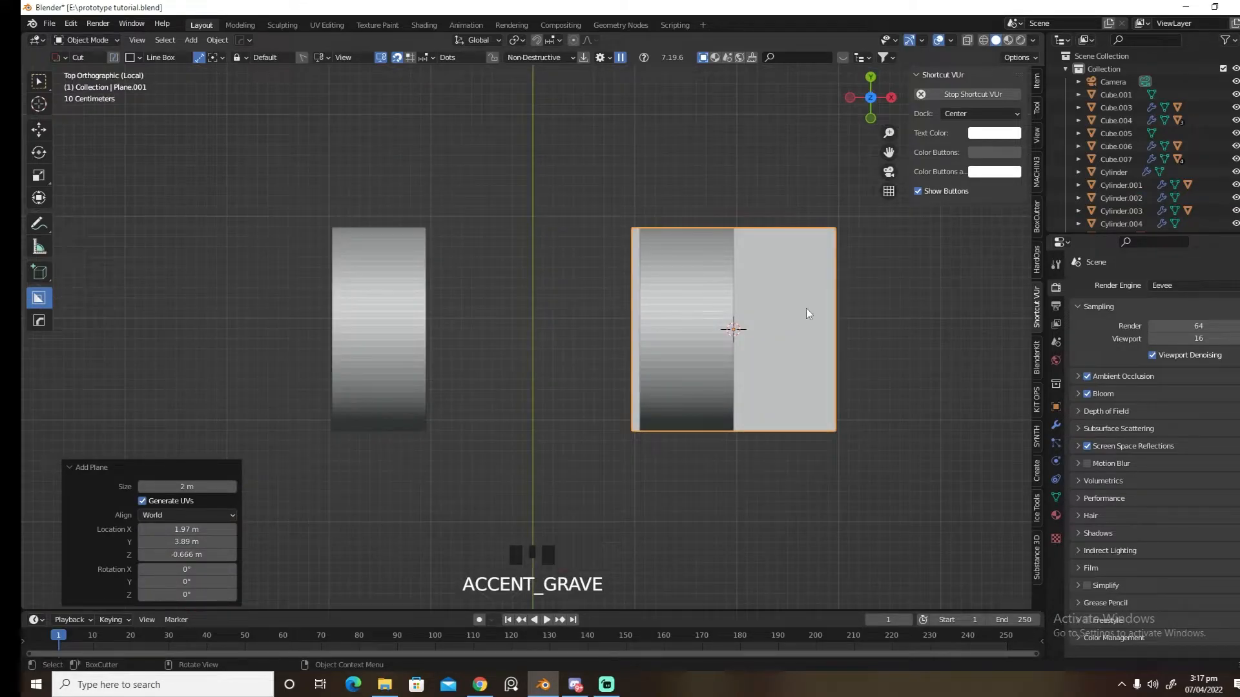
{"action": "key", "text": "s"}
{"action": "left_click", "coordinate": [743, 321]}
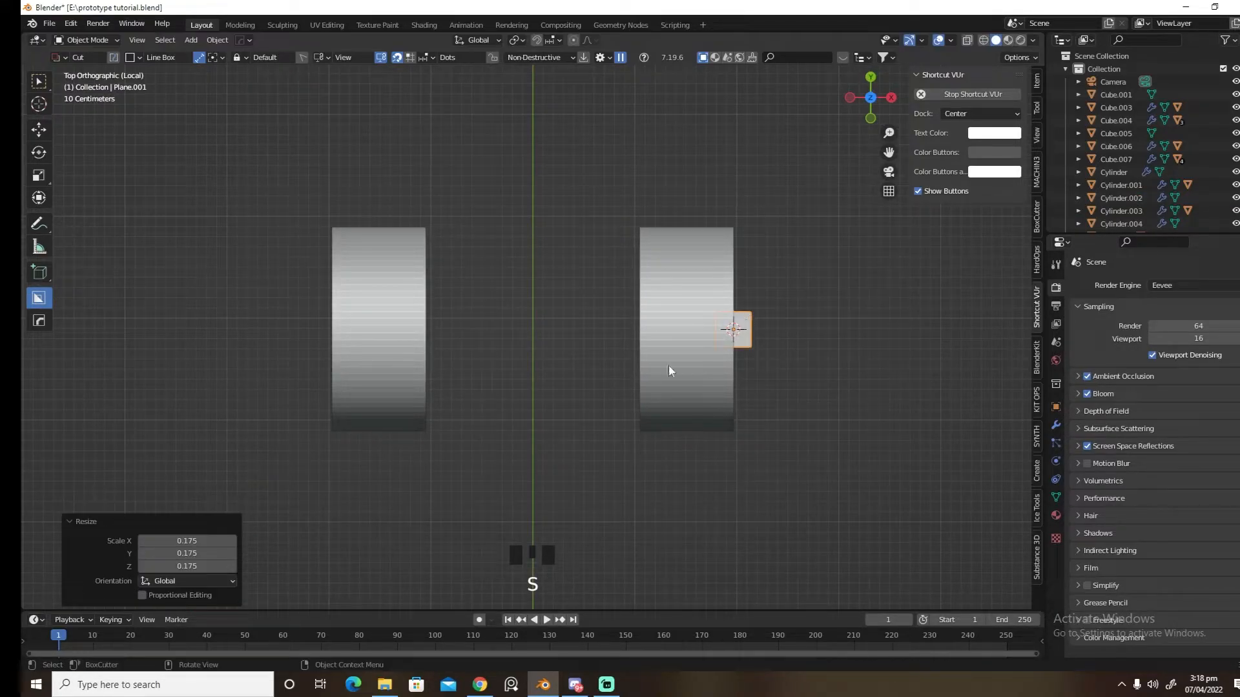
Show the whole car again and bevel both outer circular edge loops of the front wheel by about 0.19 m
{"action": "key", "text": "KP_Divide"}
{"action": "middle_click_drag", "start_coordinate": [669, 363], "coordinate": [688, 426]}
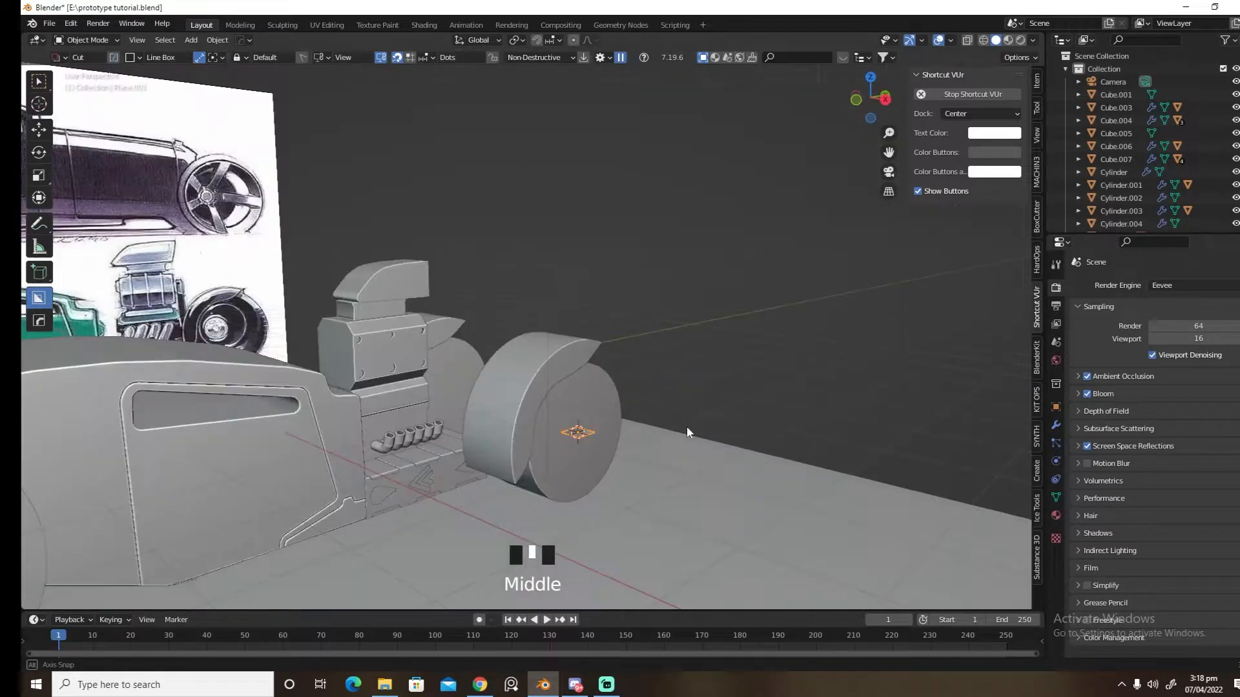
{"action": "left_click", "coordinate": [606, 402]}
{"action": "key", "text": "Tab"}
{"action": "left_click", "coordinate": [602, 369], "text": "alt"}
{"action": "middle_click_drag", "start_coordinate": [692, 388], "coordinate": [541, 381]}
{"action": "left_click", "coordinate": [538, 381], "text": "alt+shift"}
{"action": "key", "text": "ctrl+b"}
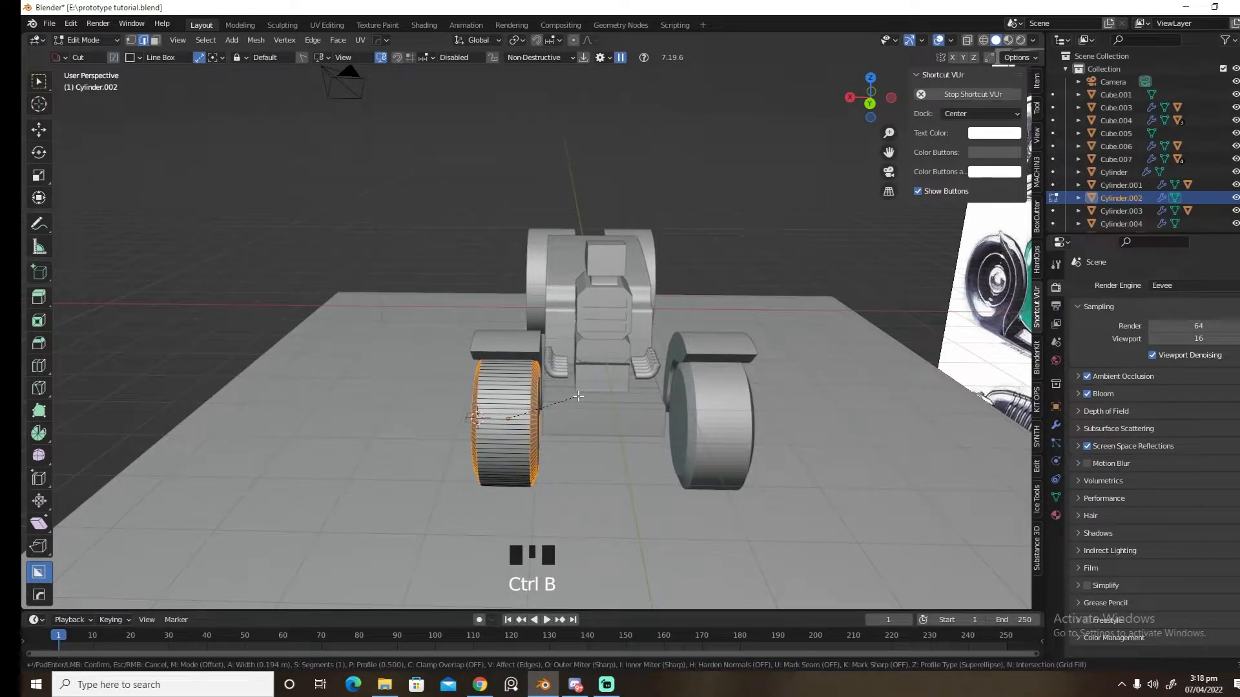
{"action": "left_click", "coordinate": [577, 396]}
Inset the front wheel's outer face by about 0.137 m and extrude the inner face inward
{"action": "middle_click_drag", "start_coordinate": [597, 423], "coordinate": [768, 429]}
{"action": "key", "text": "Tab"}
{"action": "key", "text": "i"}
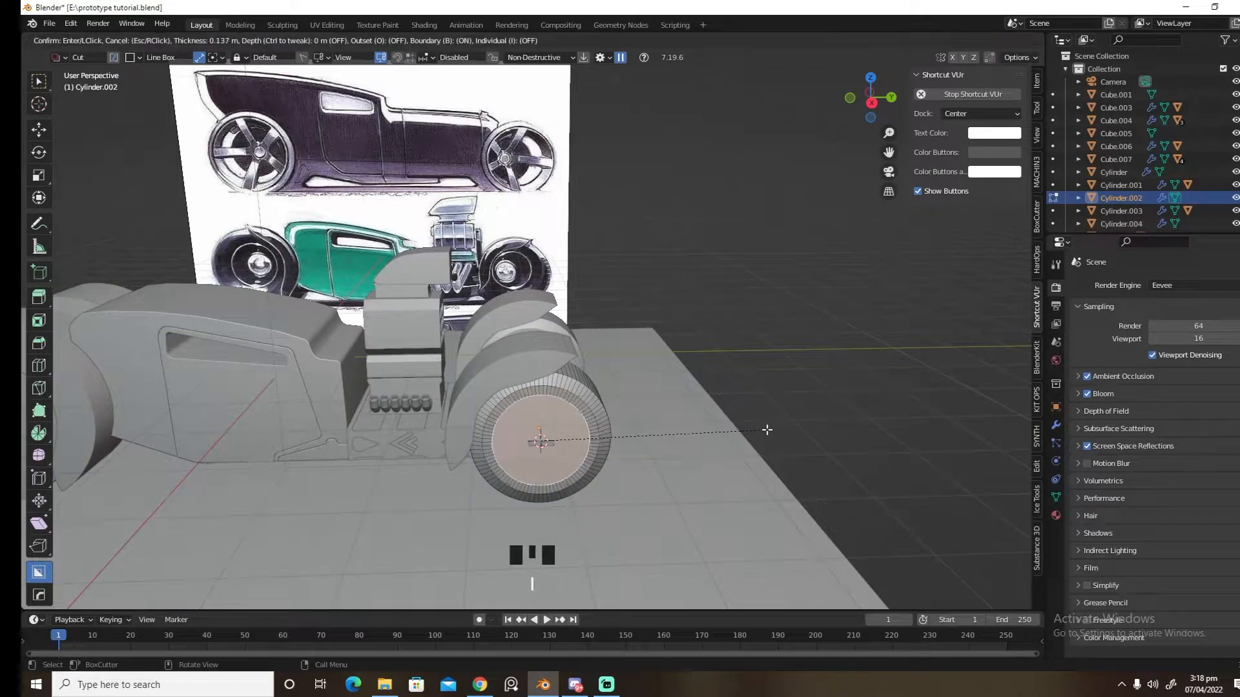
{"action": "left_click", "coordinate": [766, 429]}
{"action": "key", "text": "e"}
{"action": "left_click", "coordinate": [757, 426]}
Inset the recessed wheel face by 0.236 m and extrude it inward about 0.16 m
{"action": "key", "text": "i"}
{"action": "left_click", "coordinate": [798, 423]}
{"action": "key", "text": "e"}
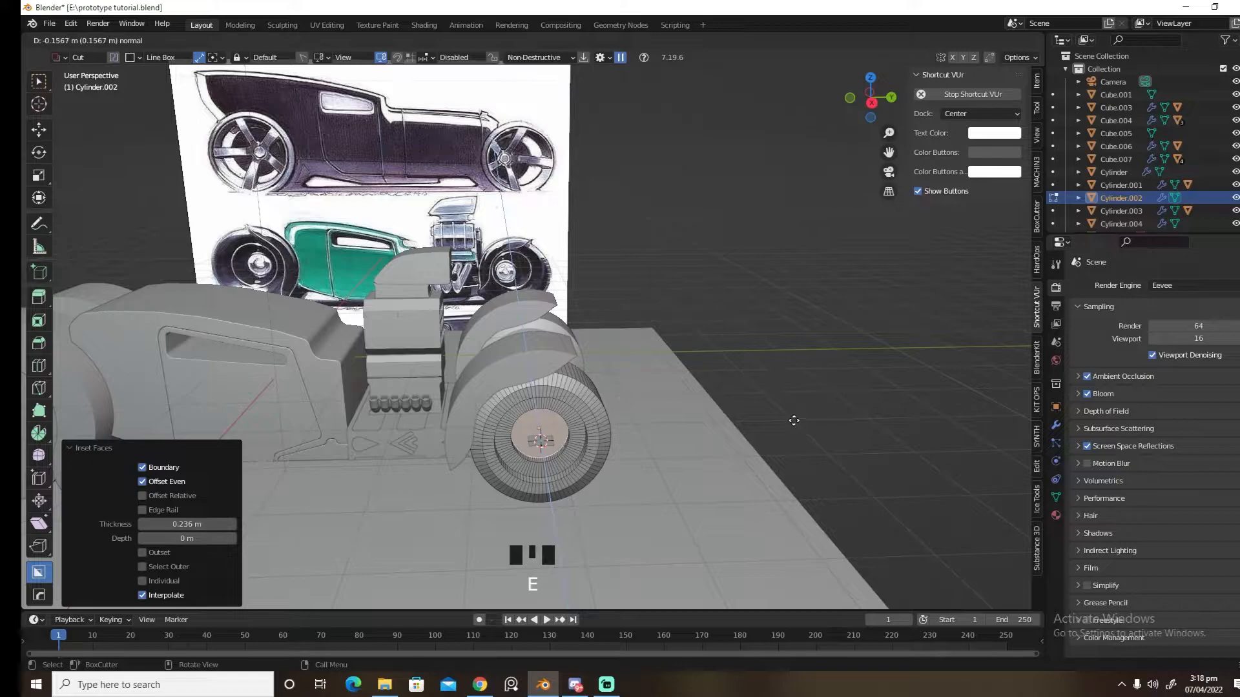
{"action": "left_click", "coordinate": [795, 422]}
Inset the hub face by about 0.196 m, extrude the inner face, and scale it down
{"action": "key", "text": "i"}
{"action": "left_click", "coordinate": [825, 417]}
{"action": "key", "text": "e"}
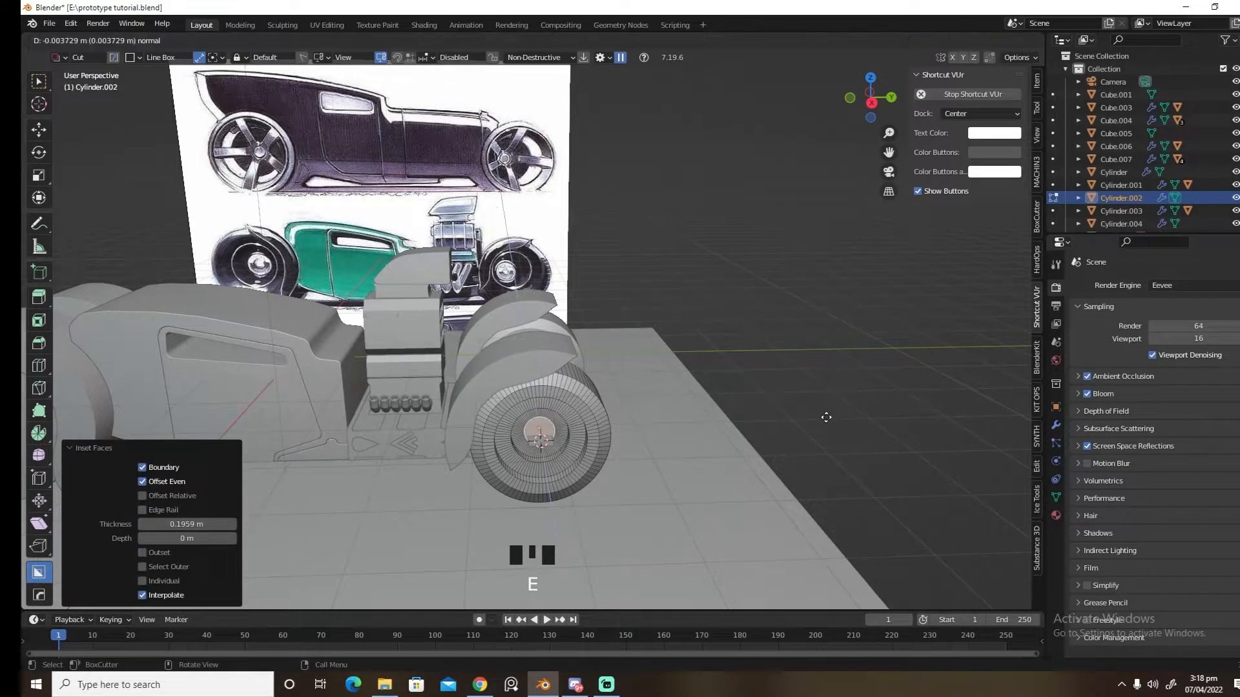
{"action": "left_click", "coordinate": [823, 415]}
{"action": "key", "text": "s"}
{"action": "left_click", "coordinate": [790, 413]}
Bevel the circular edge loops of the wheel's stepped rim rings by about 0.06 m
{"action": "key", "text": "Tab"}
{"action": "left_click", "coordinate": [568, 433], "text": "alt"}
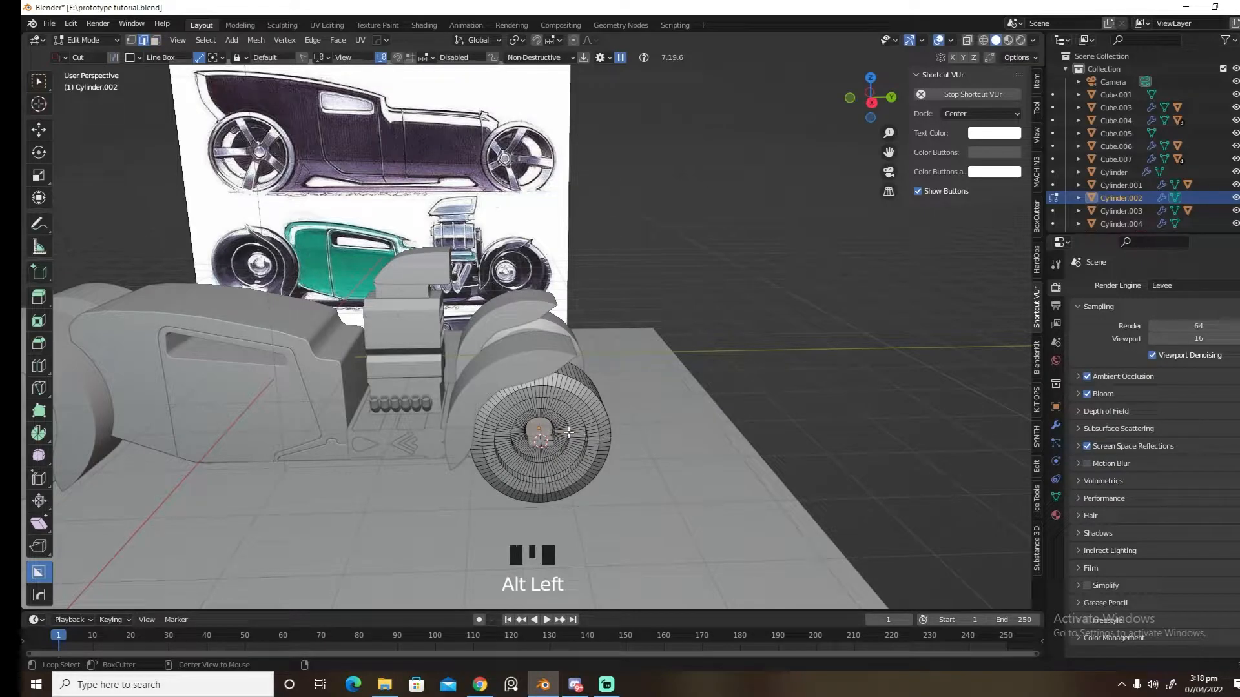
{"action": "middle_click_drag", "start_coordinate": [568, 433], "coordinate": [607, 498]}
{"action": "scroll", "coordinate": [610, 499], "scroll_direction": "up", "scroll_amount": 4}
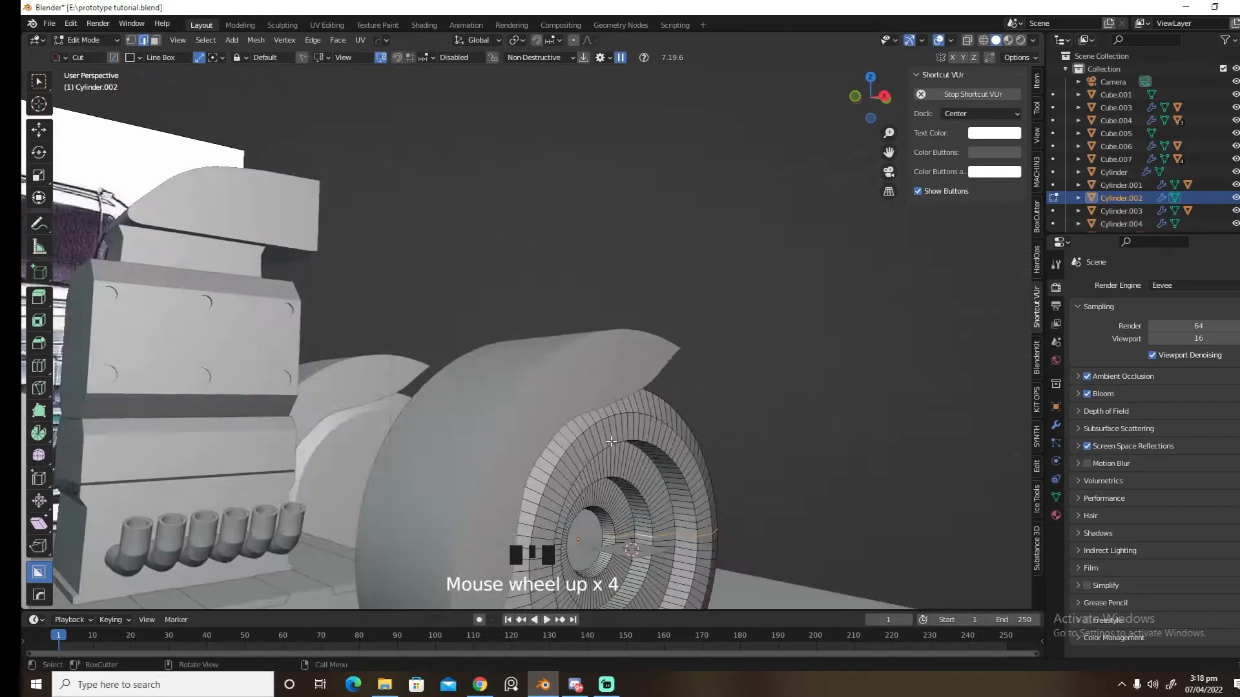
{"action": "left_click", "coordinate": [608, 514], "text": "alt"}
{"action": "left_click", "coordinate": [645, 500], "text": "alt+shift"}
{"action": "left_click", "coordinate": [645, 499], "text": "alt+shift"}
{"action": "left_click", "coordinate": [683, 478], "text": "alt+shift"}
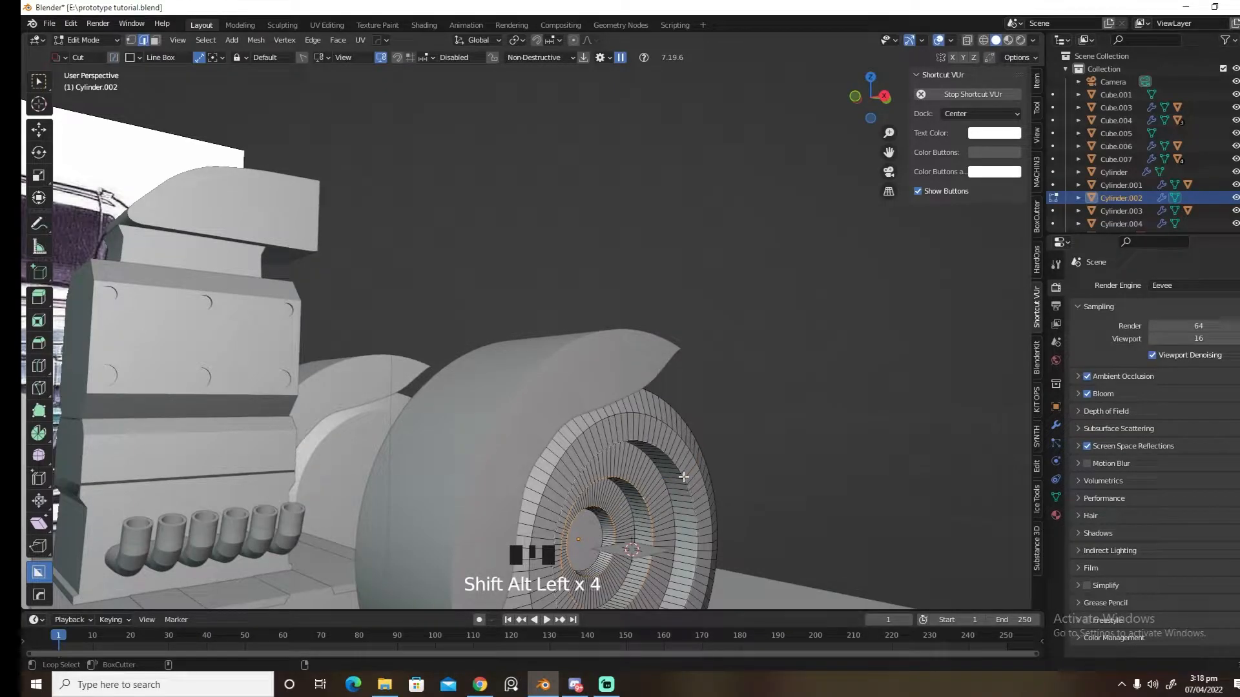
{"action": "key", "text": "ctrl+b"}
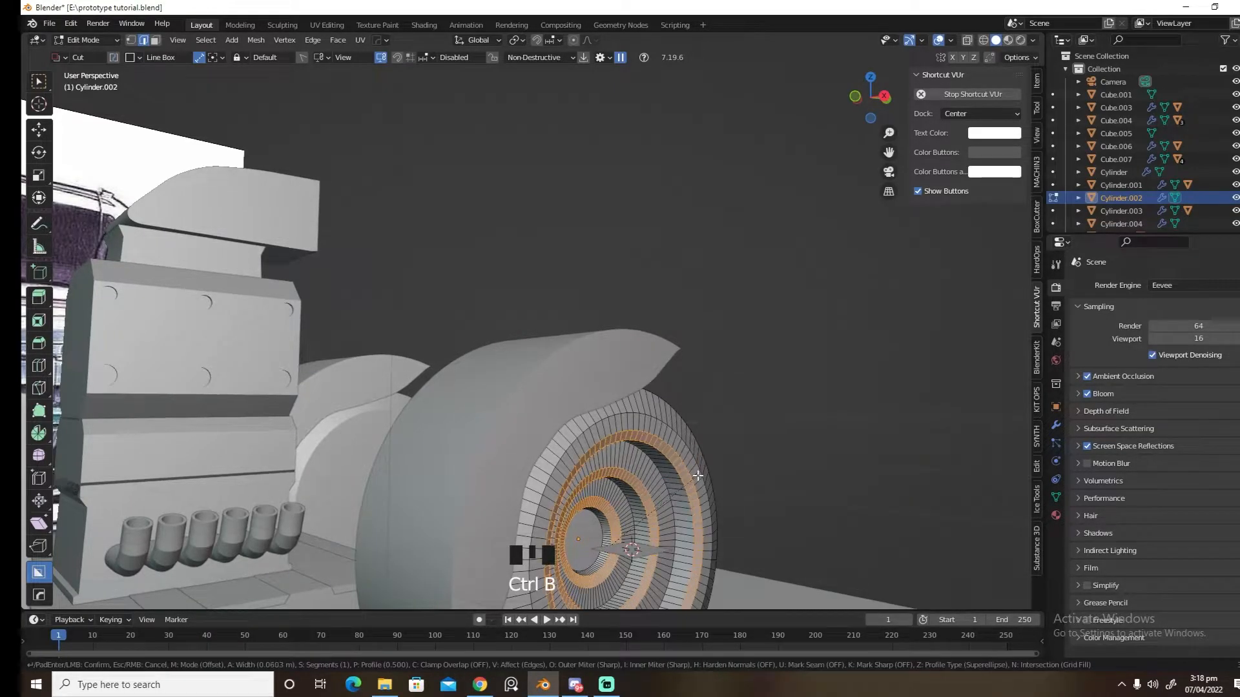
{"action": "left_click", "coordinate": [697, 476]}
{"action": "key", "text": "Tab"}
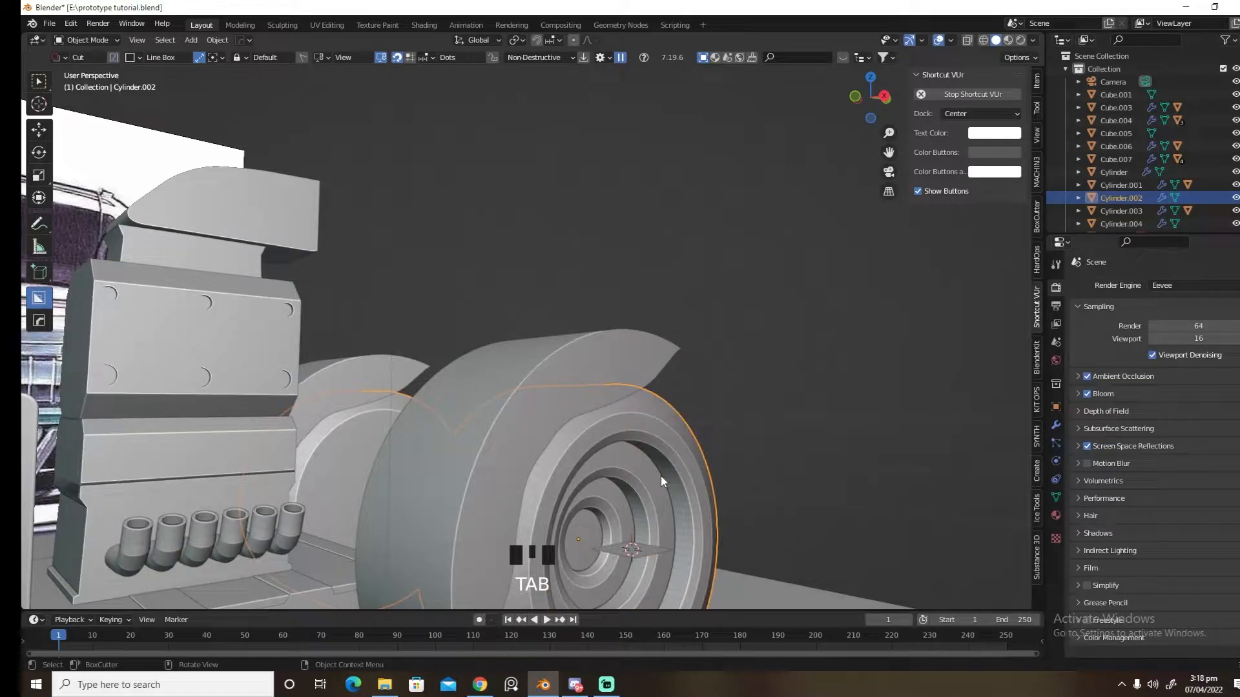
{"action": "key", "text": "slash"}
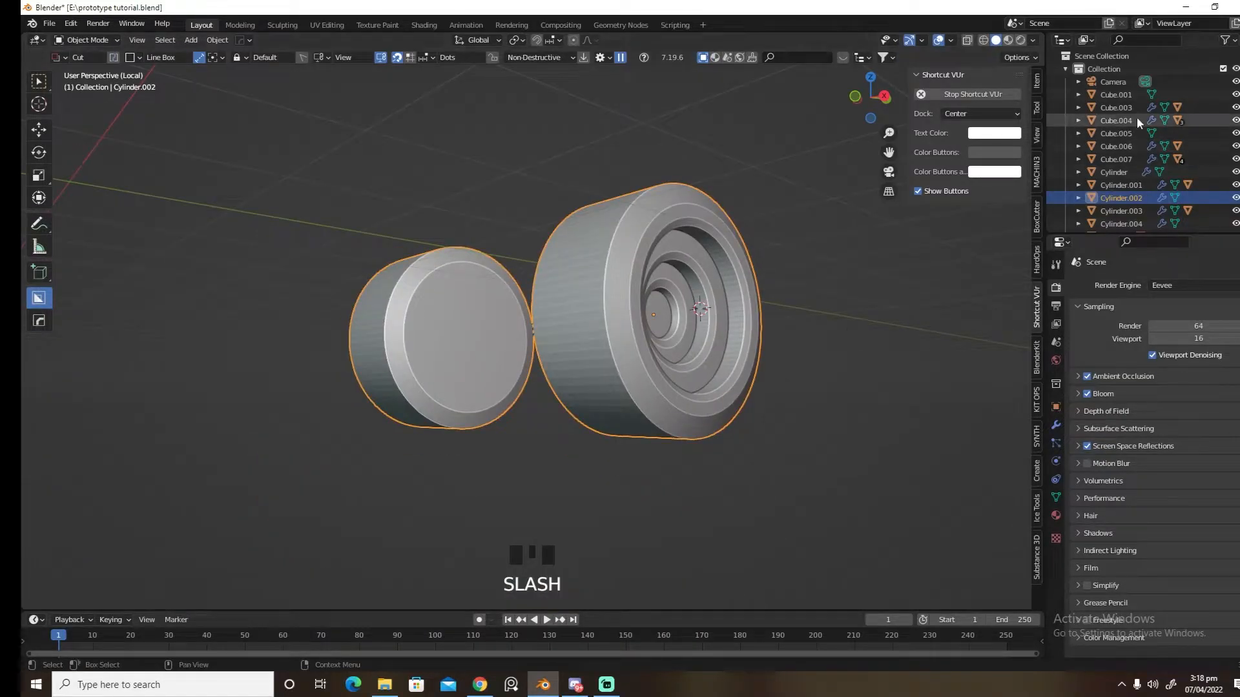
{"action": "scroll", "coordinate": [1138, 194], "scroll_direction": "down", "scroll_amount": 3}
{"action": "left_click", "coordinate": [1126, 184]}
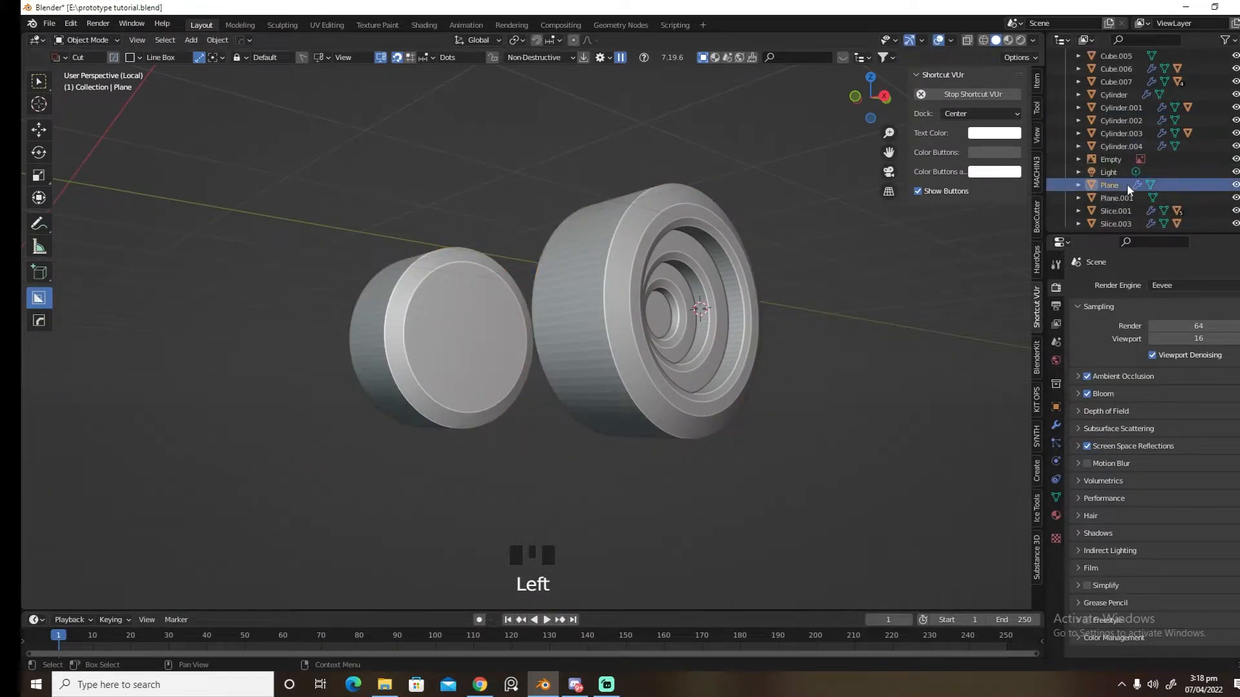
{"action": "left_click", "coordinate": [1118, 197]}
{"action": "middle_click_drag", "start_coordinate": [968, 322], "coordinate": [897, 359]}
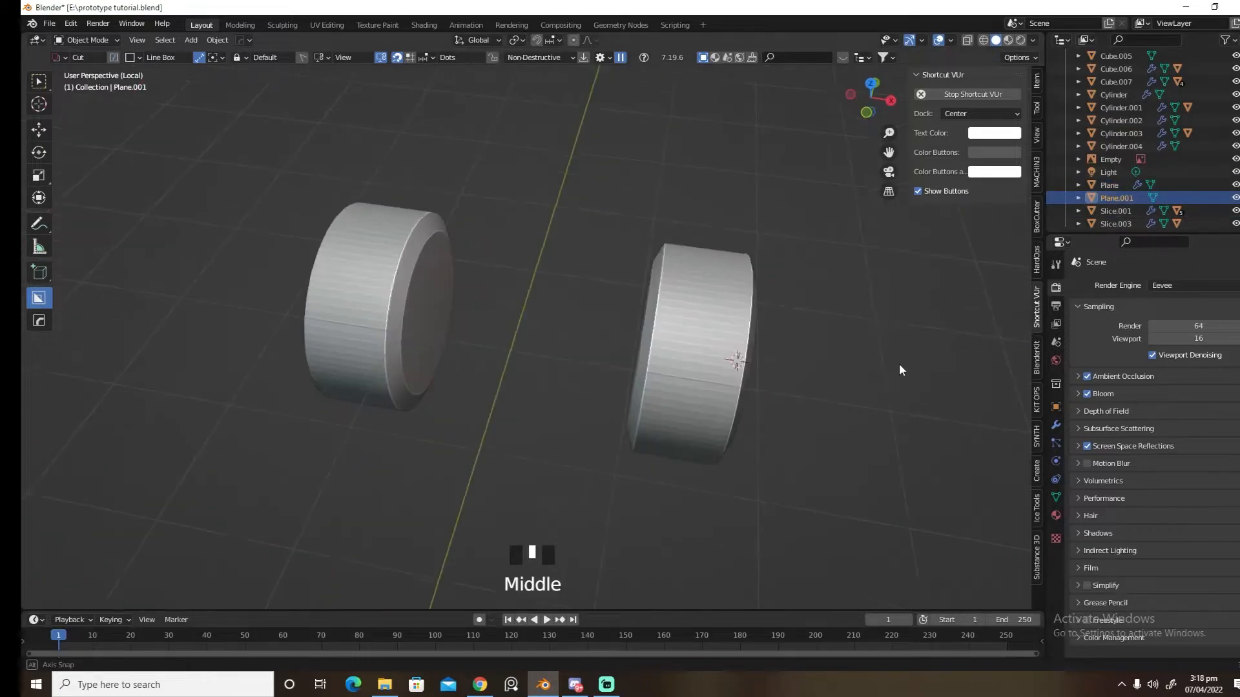
{"action": "left_click", "coordinate": [693, 329]}
{"action": "middle_click_drag", "start_coordinate": [757, 344], "coordinate": [646, 336]}
{"action": "left_click", "coordinate": [644, 336]}
{"action": "double_click", "coordinate": [644, 336]}
{"action": "scroll", "coordinate": [1103, 216], "scroll_direction": "down", "scroll_amount": 4}
{"action": "scroll", "coordinate": [1107, 211], "scroll_direction": "up", "scroll_amount": 9}
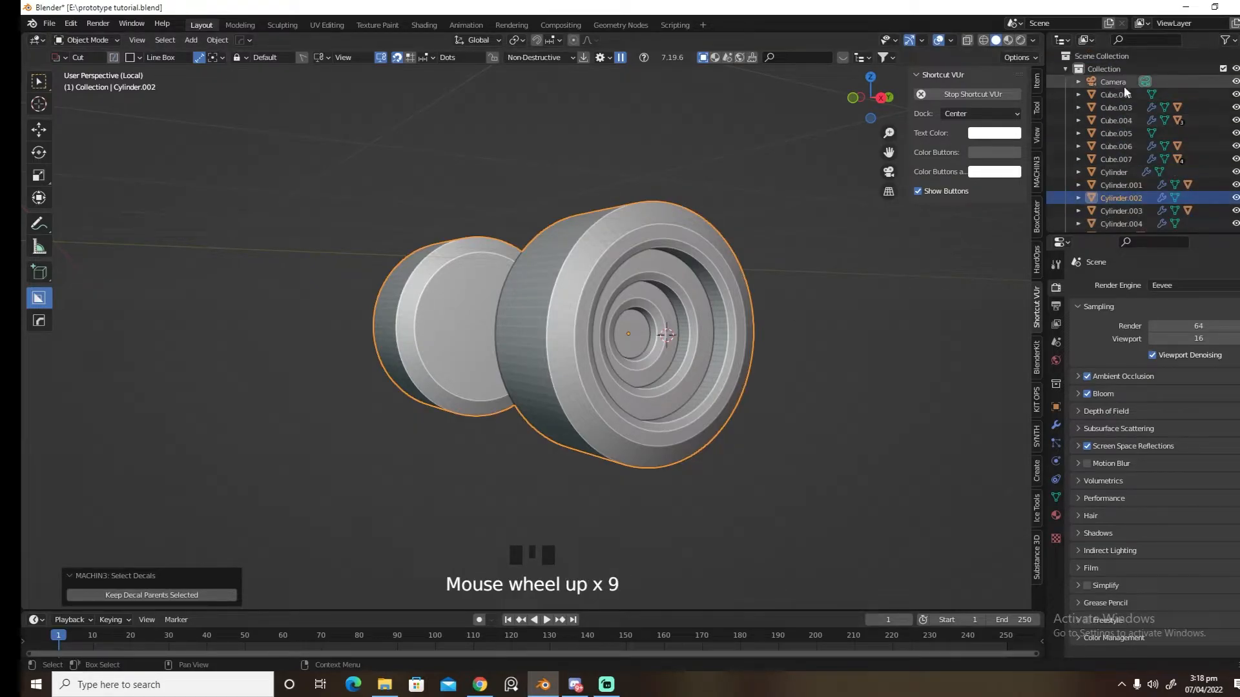
{"action": "scroll", "coordinate": [877, 278], "scroll_direction": "down", "scroll_amount": 4}
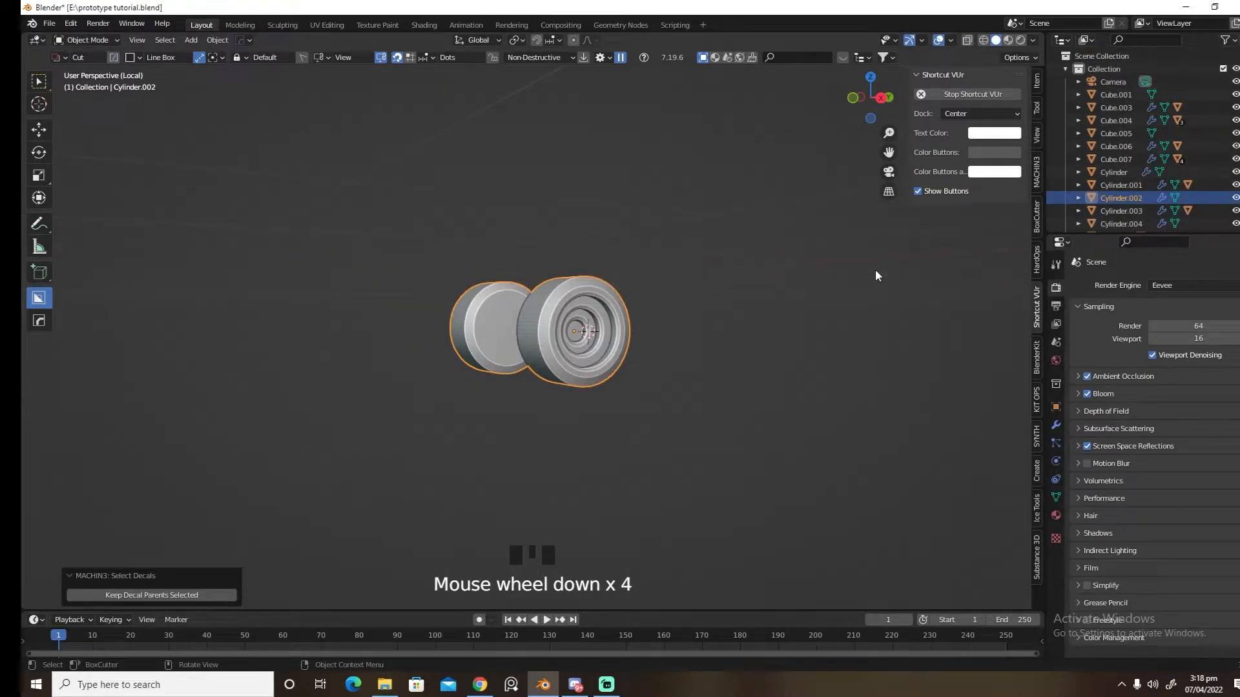
{"action": "key", "text": "g"}
{"action": "right_click", "coordinate": [880, 169]}
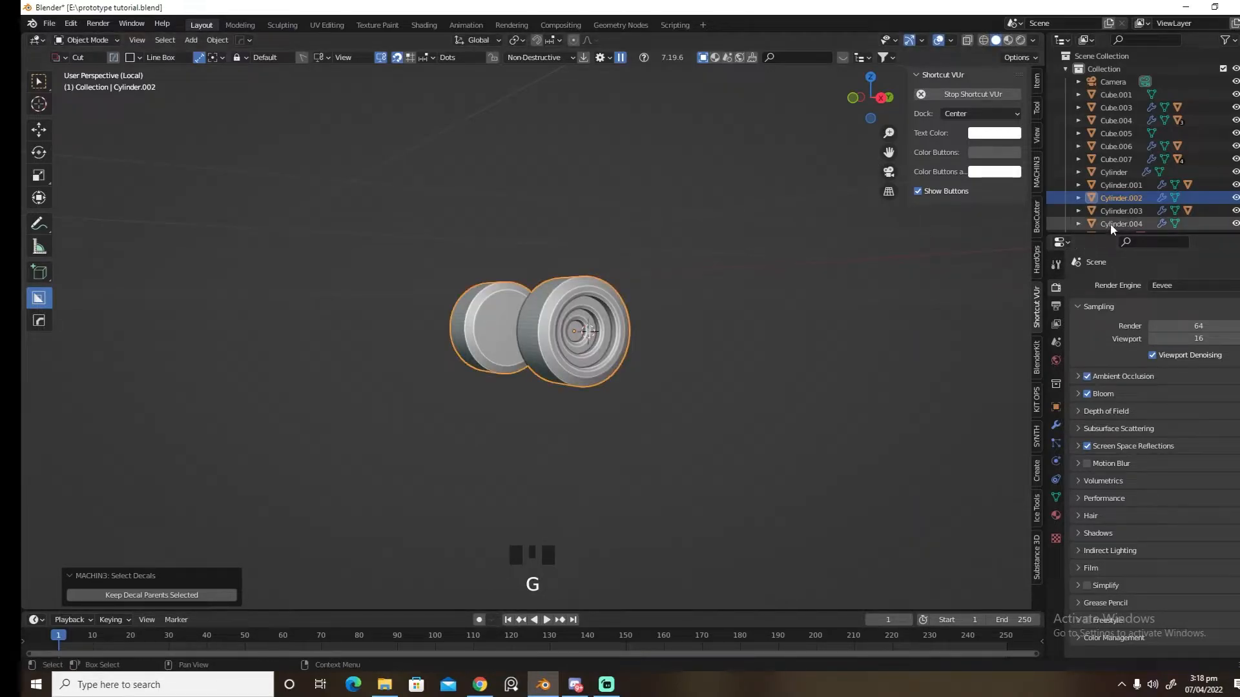
{"action": "scroll", "coordinate": [1125, 219], "scroll_direction": "down", "scroll_amount": 6}
{"action": "scroll", "coordinate": [1125, 219], "scroll_direction": "up", "scroll_amount": 6}
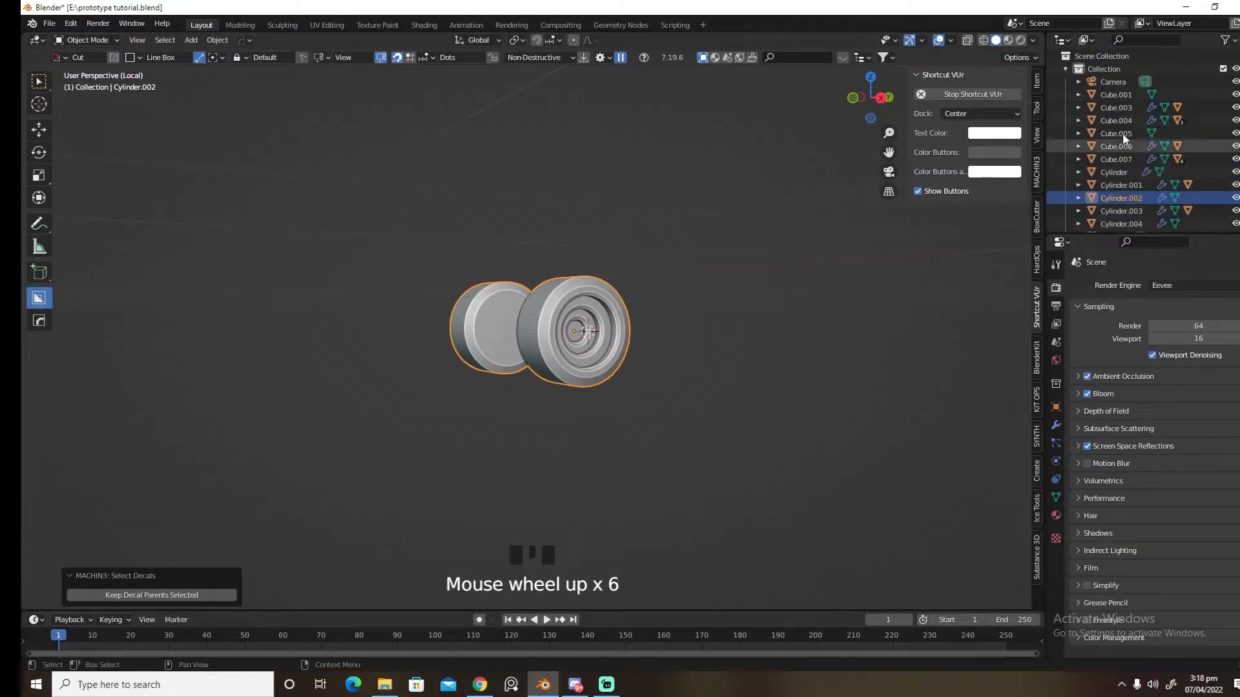
{"action": "scroll", "coordinate": [1118, 196], "scroll_direction": "down", "scroll_amount": 2}
{"action": "left_click", "coordinate": [1110, 212]}
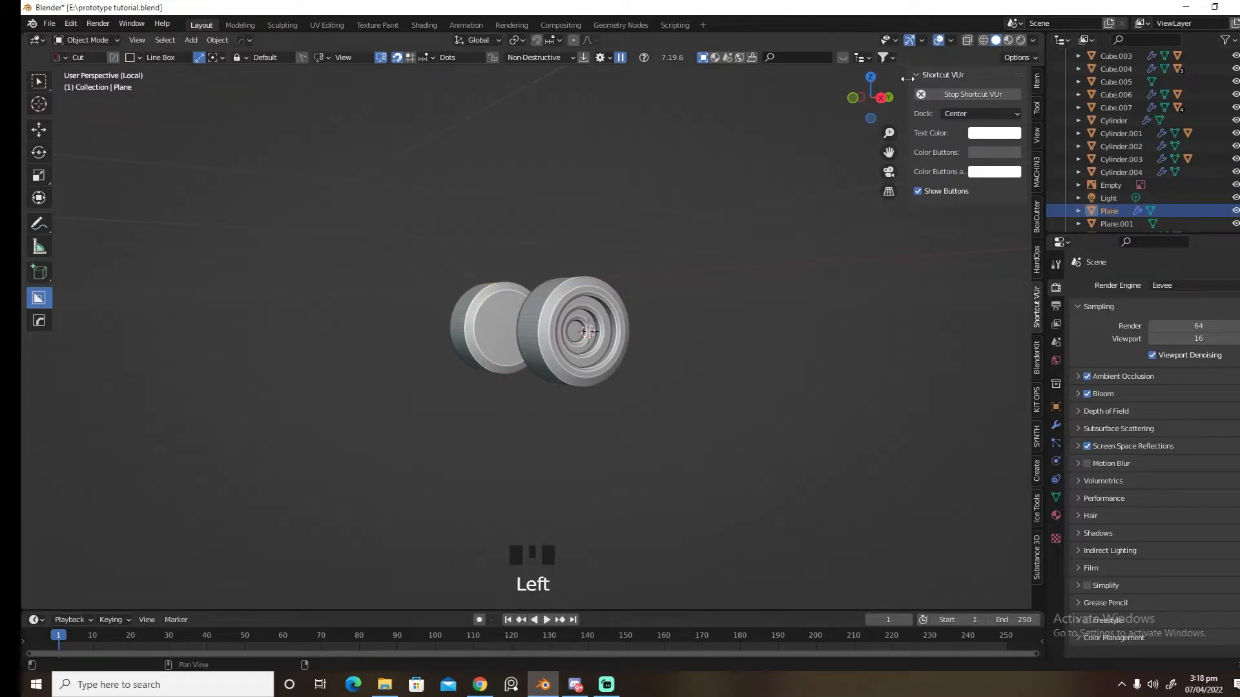
{"action": "key", "text": "slash"}
Isolate the small plane together with the front wheels and add a 30° Hard Ops bevel to the wheels
{"action": "middle_click_drag", "start_coordinate": [861, 159], "coordinate": [847, 261]}
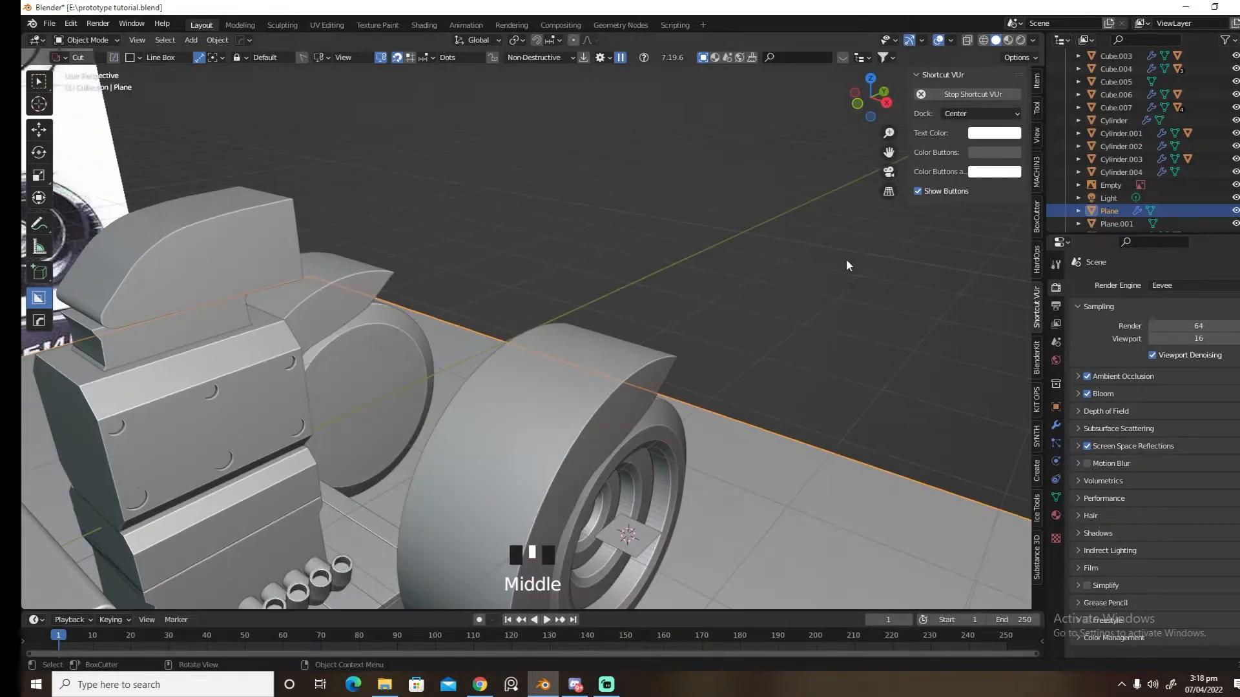
{"action": "left_click", "coordinate": [643, 532]}
{"action": "left_click", "coordinate": [672, 441], "text": "shift"}
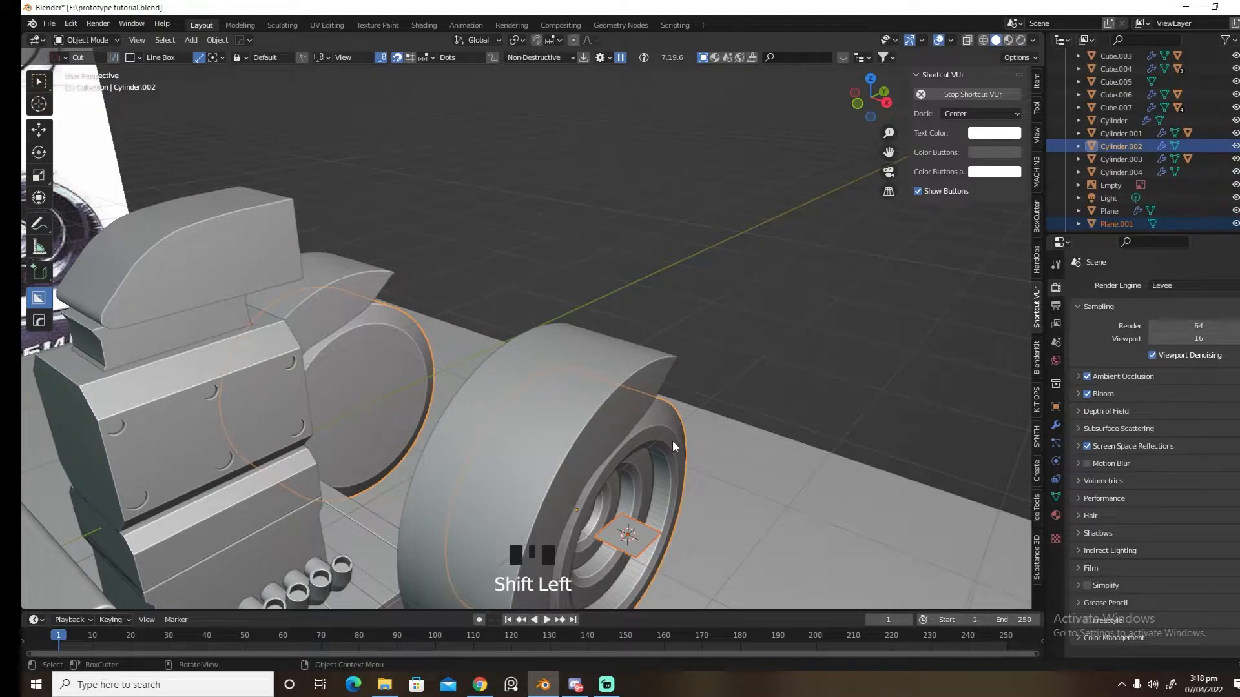
{"action": "key", "text": "slash"}
{"action": "left_click", "coordinate": [645, 364]}
{"action": "key", "text": "q"}
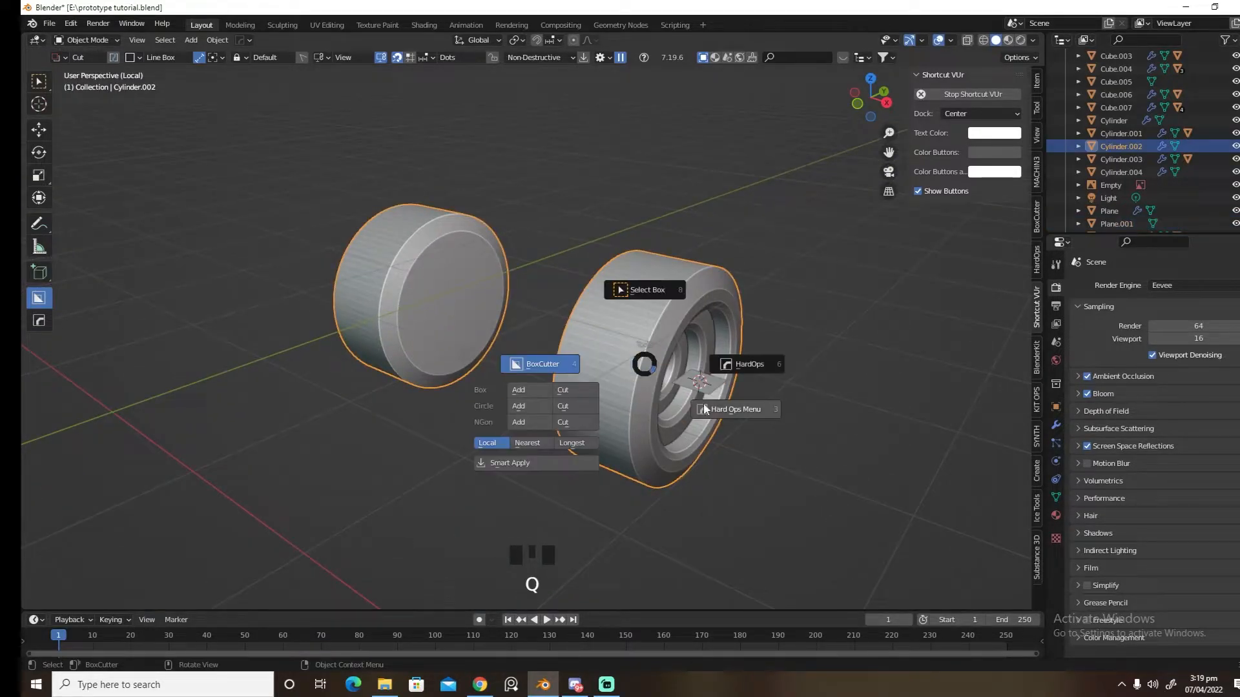
{"action": "left_click", "coordinate": [703, 394]}
Move the small plane about -0.47 m in X and 0.13 m in Y into the wheel, and turn on X-ray
{"action": "left_click", "coordinate": [704, 386]}
{"action": "key", "text": "grave"}
{"action": "key", "text": "g"}
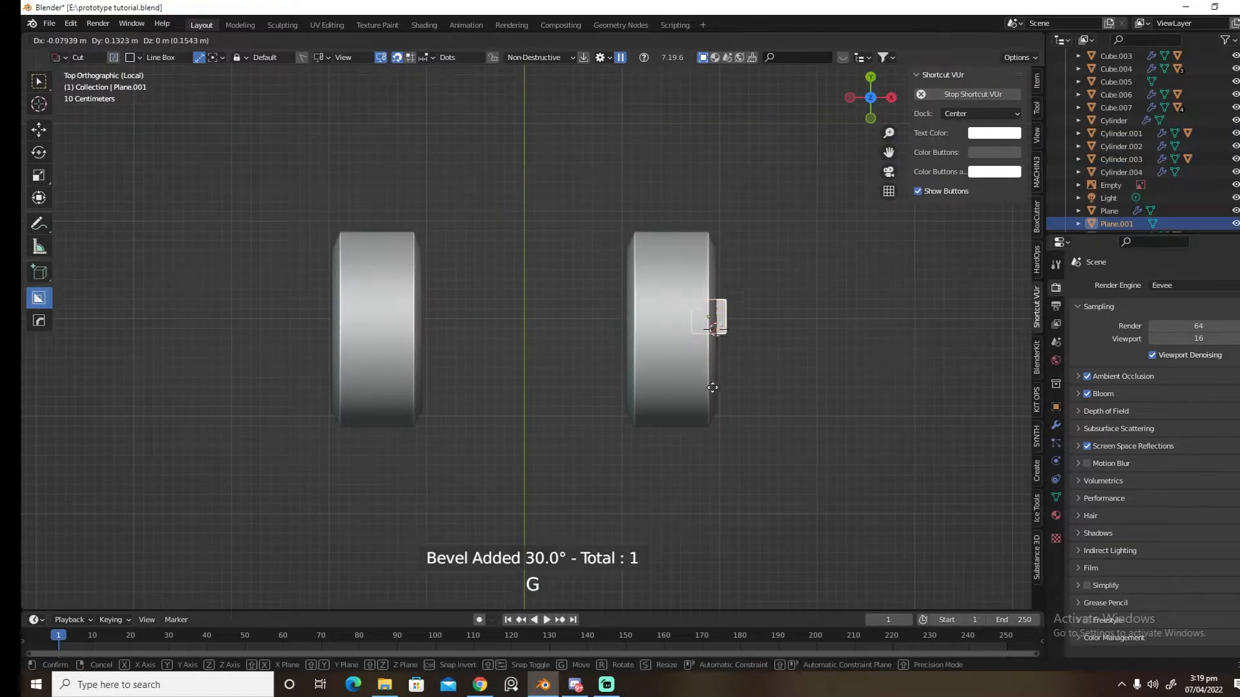
{"action": "left_click", "coordinate": [680, 389]}
{"action": "left_click", "coordinate": [968, 40]}
{"action": "scroll", "coordinate": [974, 330], "scroll_direction": "up", "scroll_amount": 4}
{"action": "middle_click_drag", "start_coordinate": [975, 330], "coordinate": [865, 328], "text": "shift"}
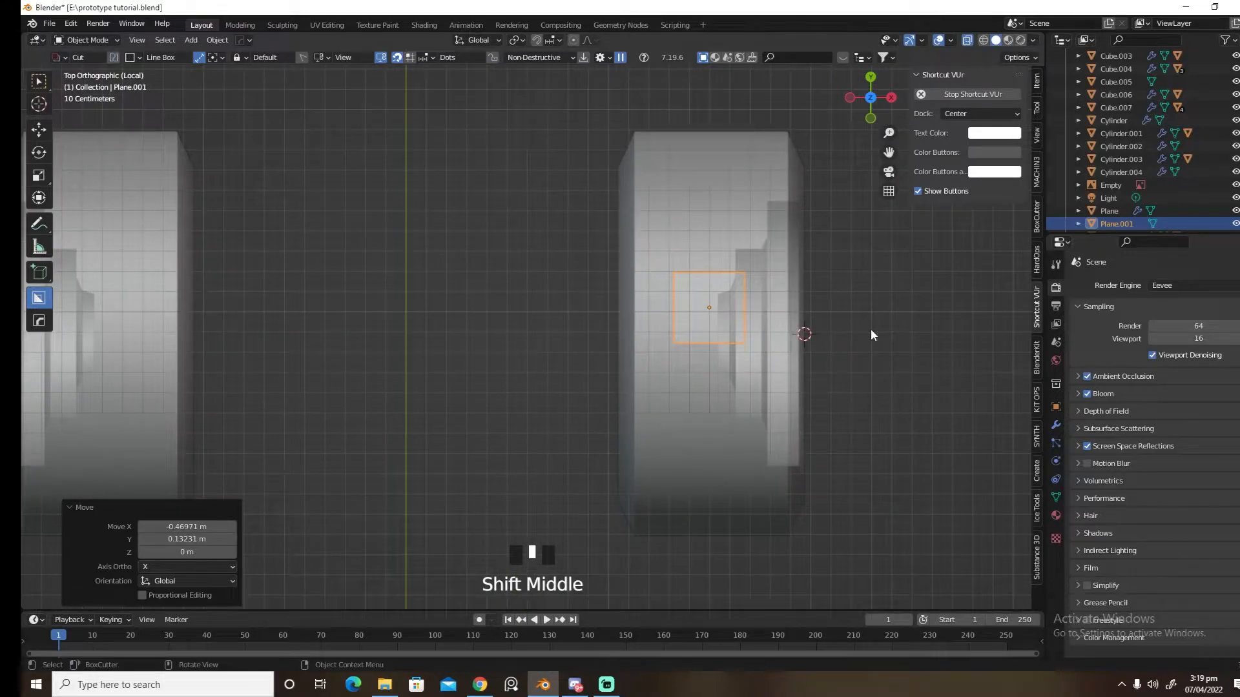
Scale the small plane to 0.502 and shift it about -0.018 m in Y at the edge of the wheel's hub recess
{"action": "scroll", "coordinate": [974, 316], "scroll_direction": "up", "scroll_amount": 3}
{"action": "middle_click_drag", "start_coordinate": [974, 316], "coordinate": [950, 311], "text": "shift"}
{"action": "key", "text": "s"}
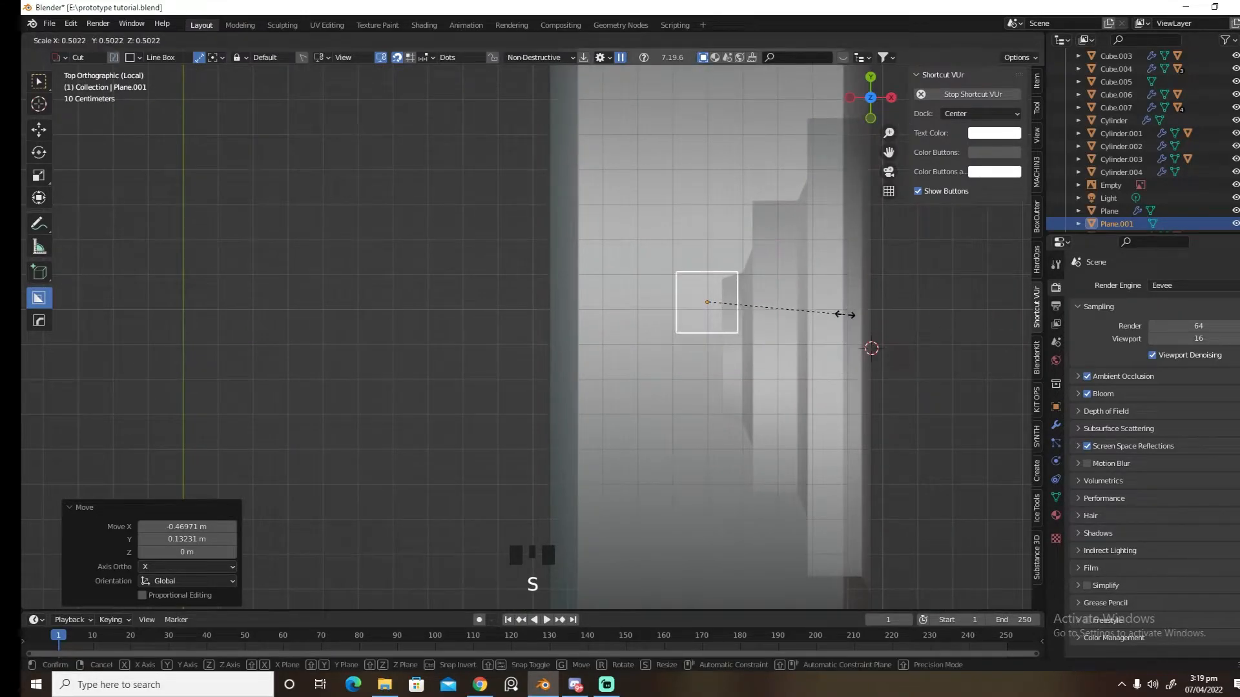
{"action": "left_click", "coordinate": [846, 315]}
{"action": "key", "text": "g"}
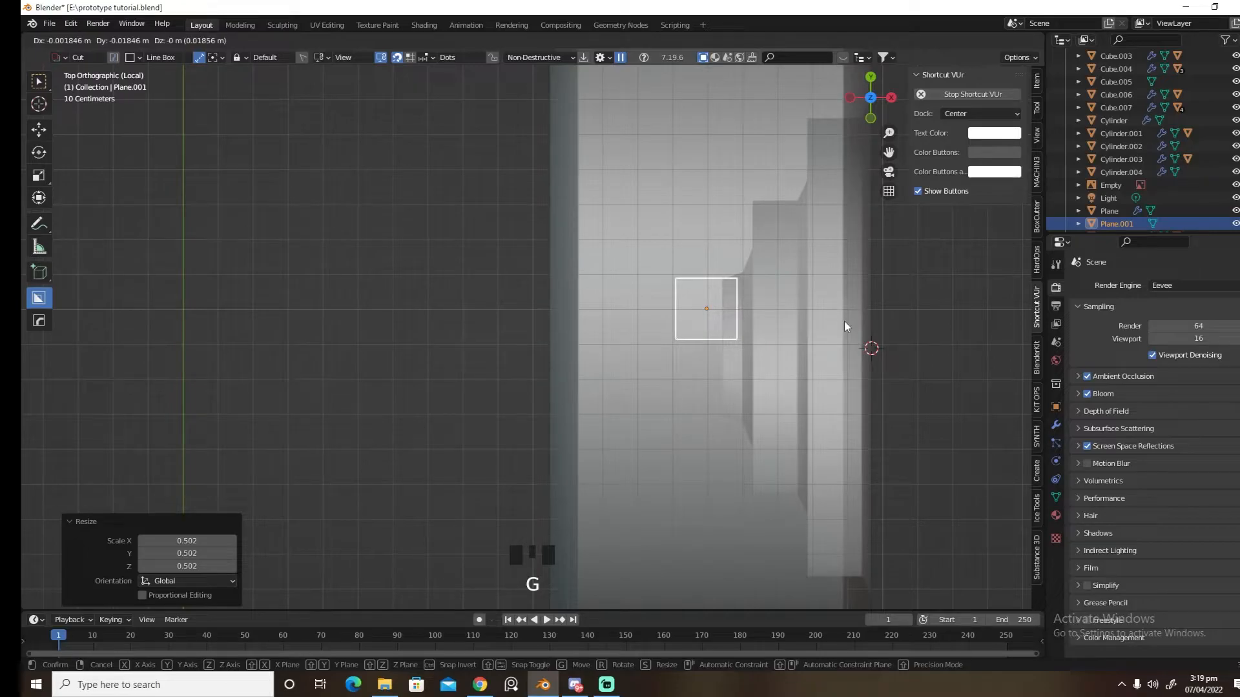
{"action": "left_click", "coordinate": [845, 321]}
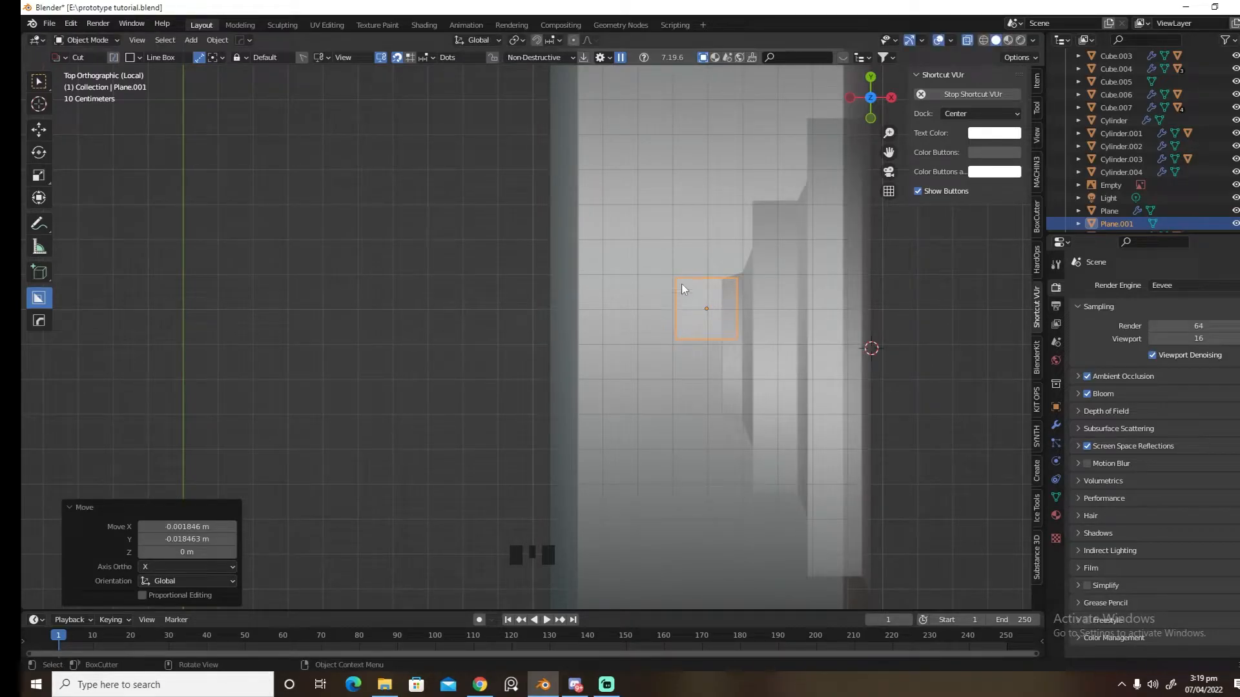
Extrude the plane's outer edge diagonally by 0.114 m in X and Y, then about 0.19 m further in X, with X-ray on
{"action": "key", "text": "Tab"}
{"action": "left_click", "coordinate": [754, 345]}
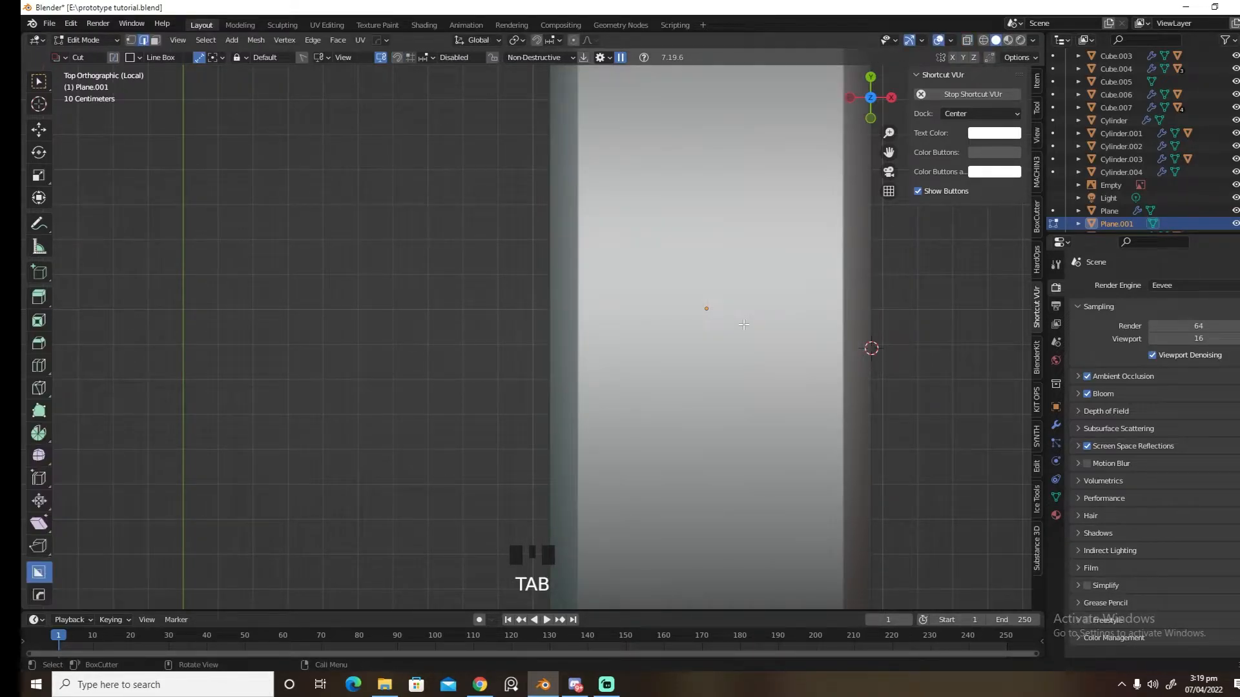
{"action": "left_click", "coordinate": [969, 41]}
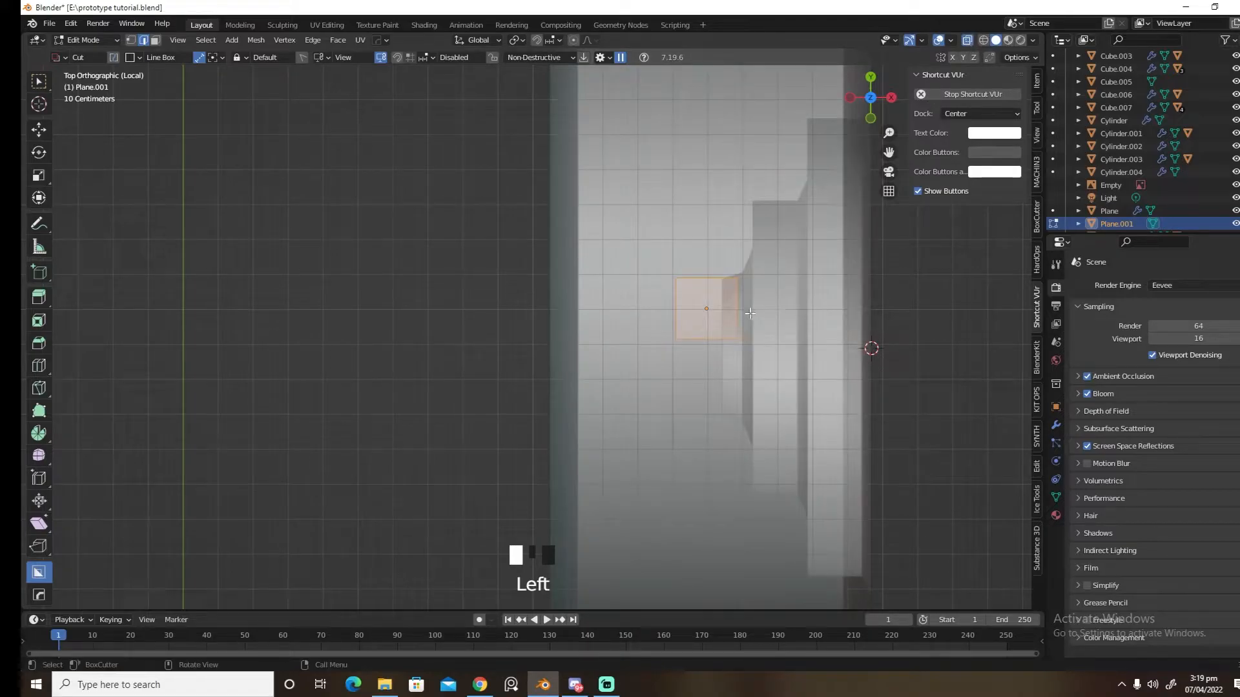
{"action": "left_click", "coordinate": [747, 309]}
{"action": "key", "text": "e"}
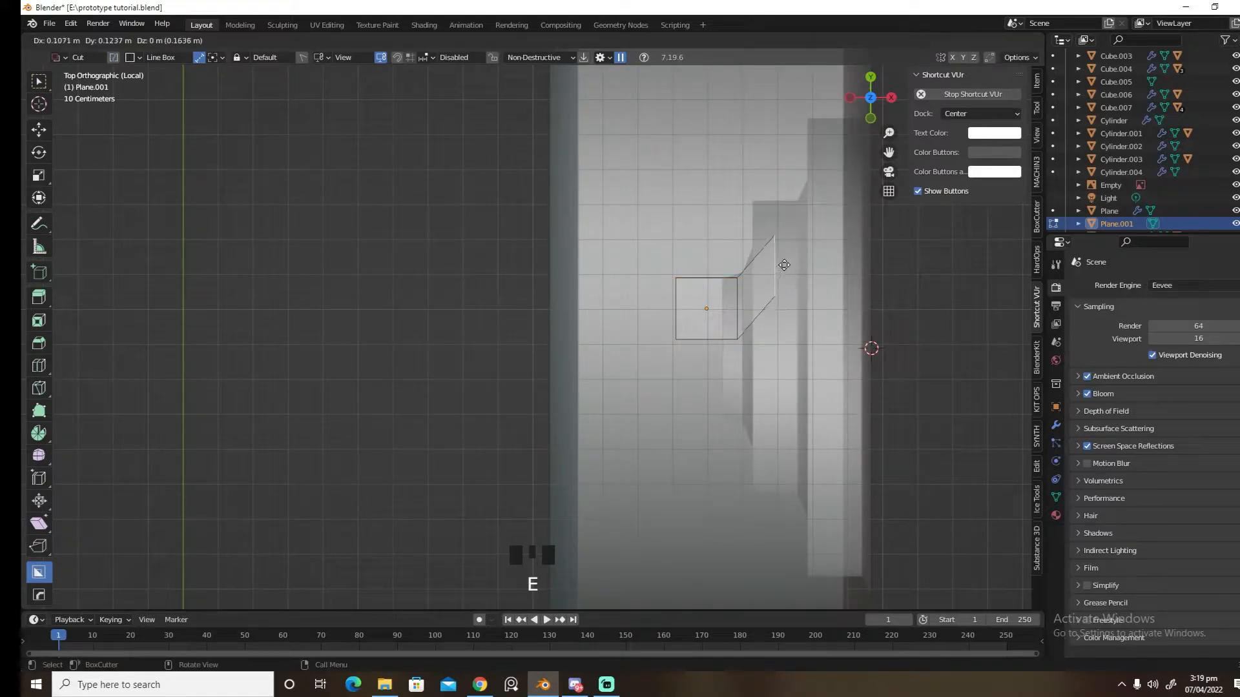
{"action": "left_click", "coordinate": [787, 268]}
{"action": "key", "text": "e"}
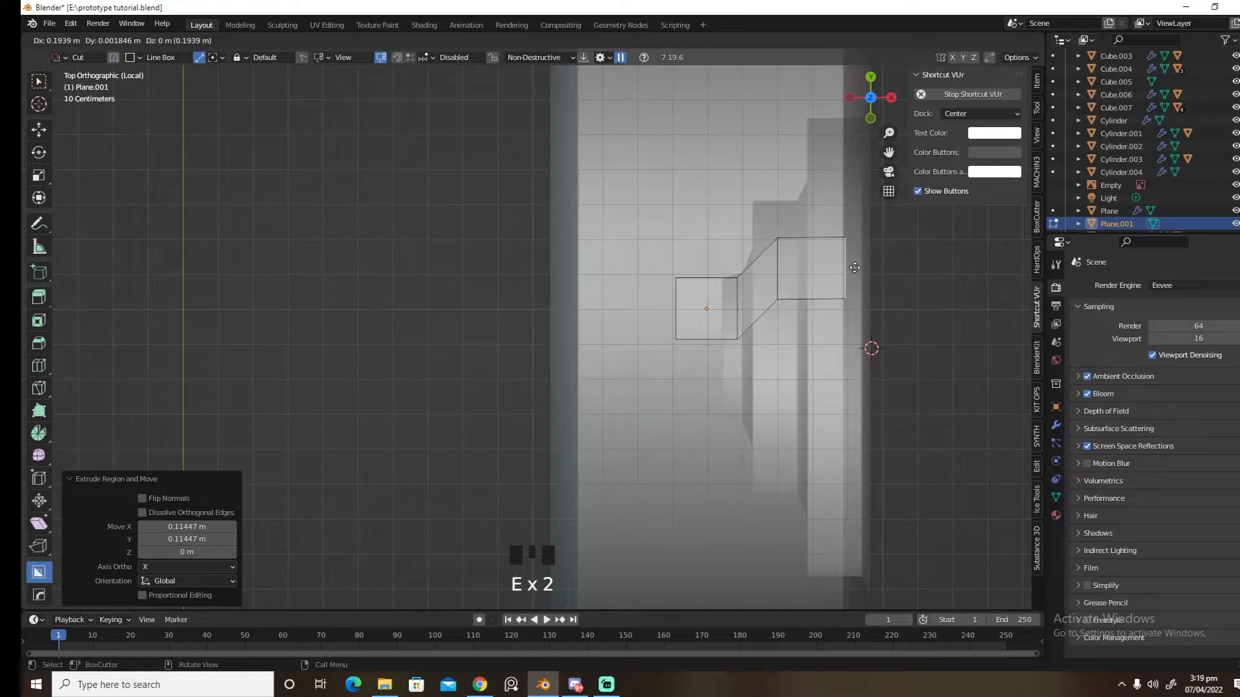
{"action": "left_click", "coordinate": [846, 270]}
Extrude the plane's opposite edge by -0.107 m in X and 0.111 m in Y, then about -0.17 m straight in X
{"action": "key", "text": "e"}
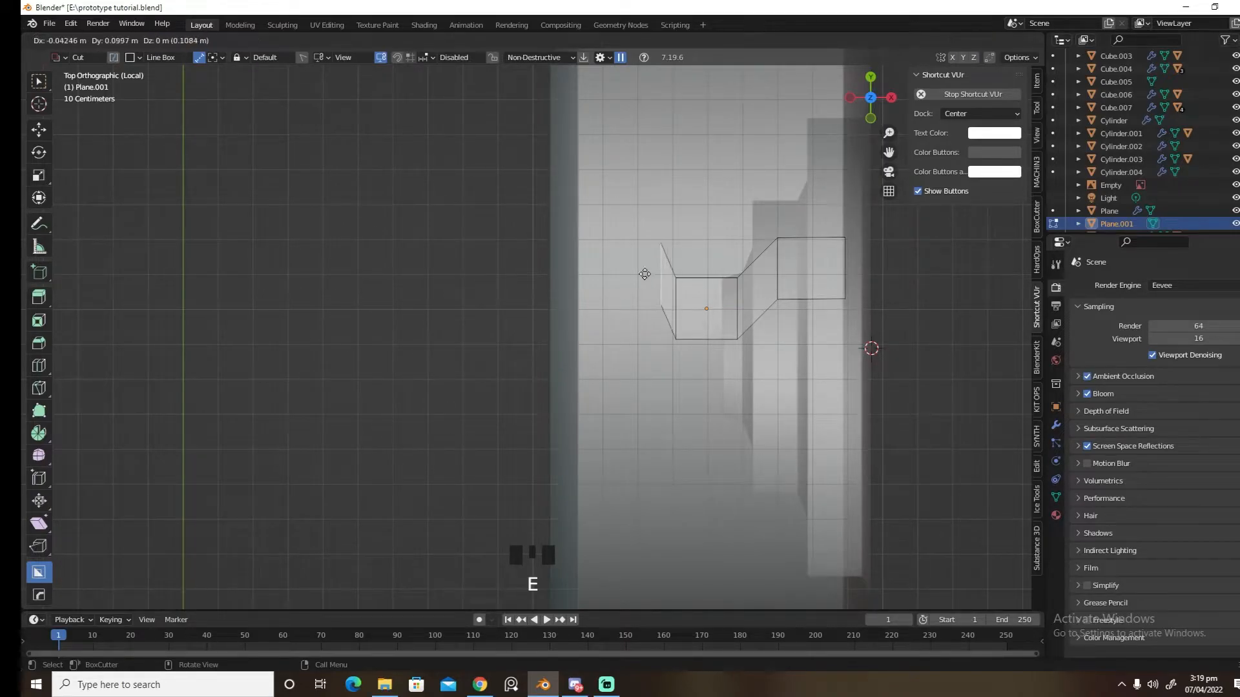
{"action": "left_click", "coordinate": [623, 274]}
{"action": "key", "text": "e"}
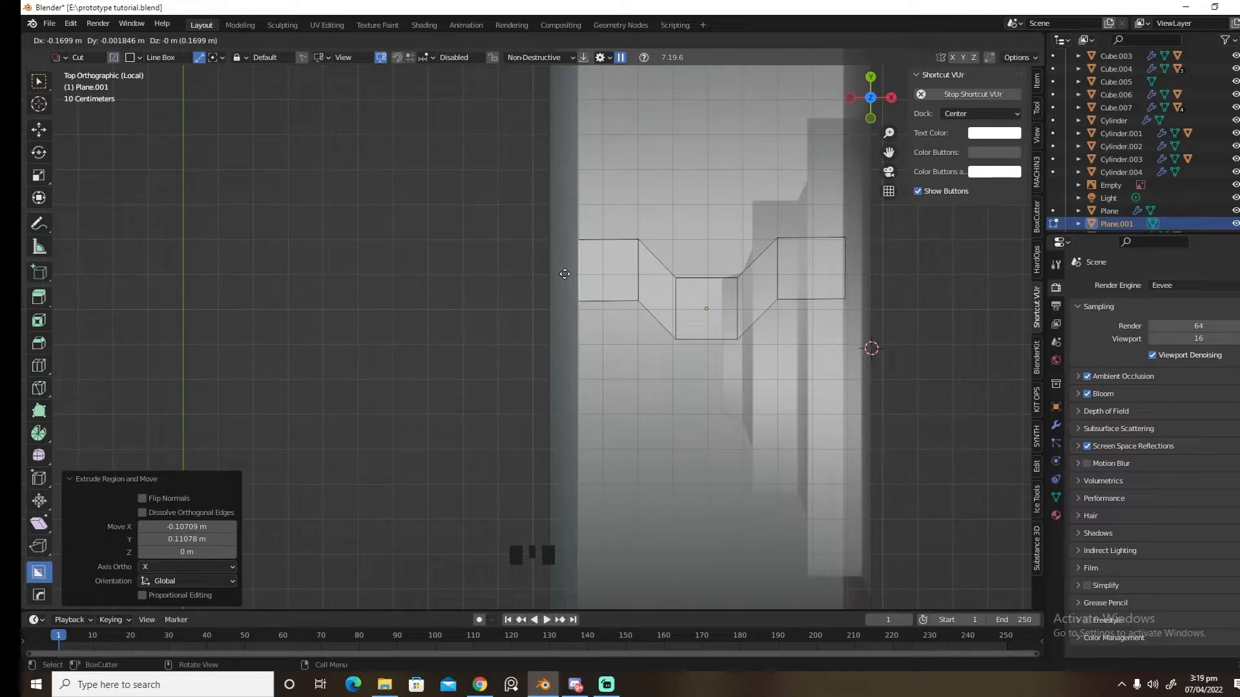
{"action": "left_click", "coordinate": [564, 273]}
{"action": "key", "text": "Tab"}
Add a Shrinkwrap modifier to the zigzag strip, try the front wheel as its target, and undo the target choice
{"action": "middle_click_drag", "start_coordinate": [783, 415], "coordinate": [850, 386]}
{"action": "scroll", "coordinate": [850, 392], "scroll_direction": "down", "scroll_amount": 5}
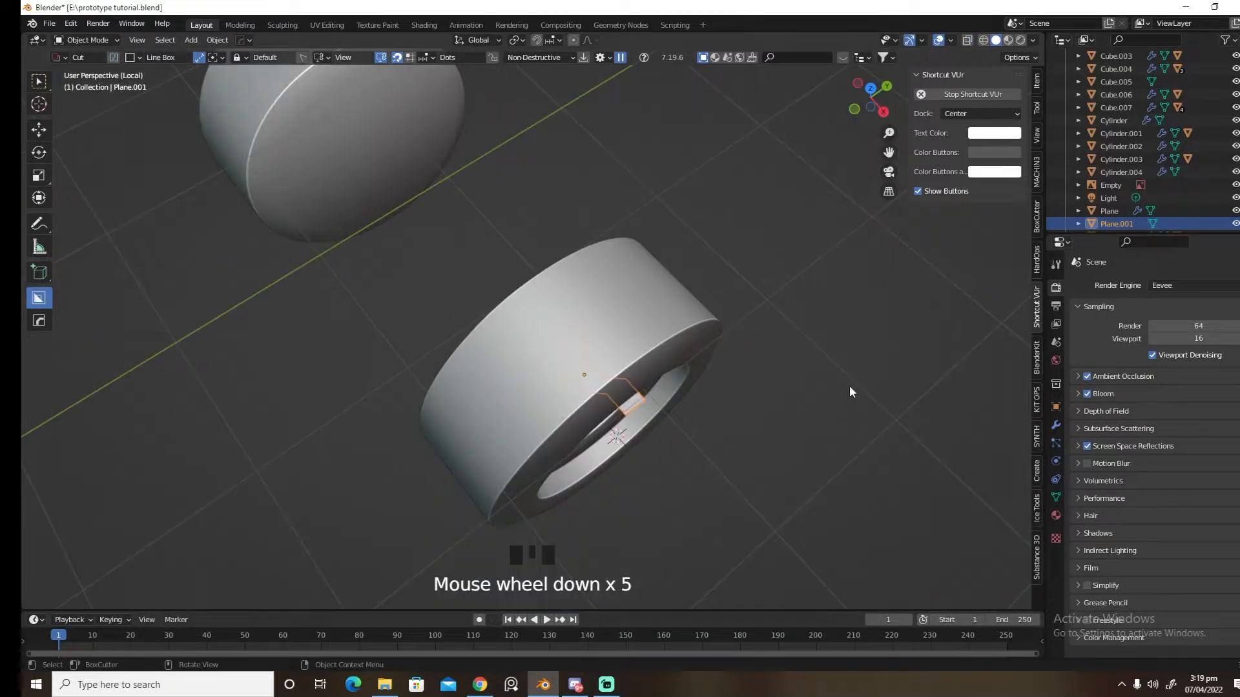
{"action": "left_click", "coordinate": [1056, 423]}
{"action": "left_click", "coordinate": [1169, 286]}
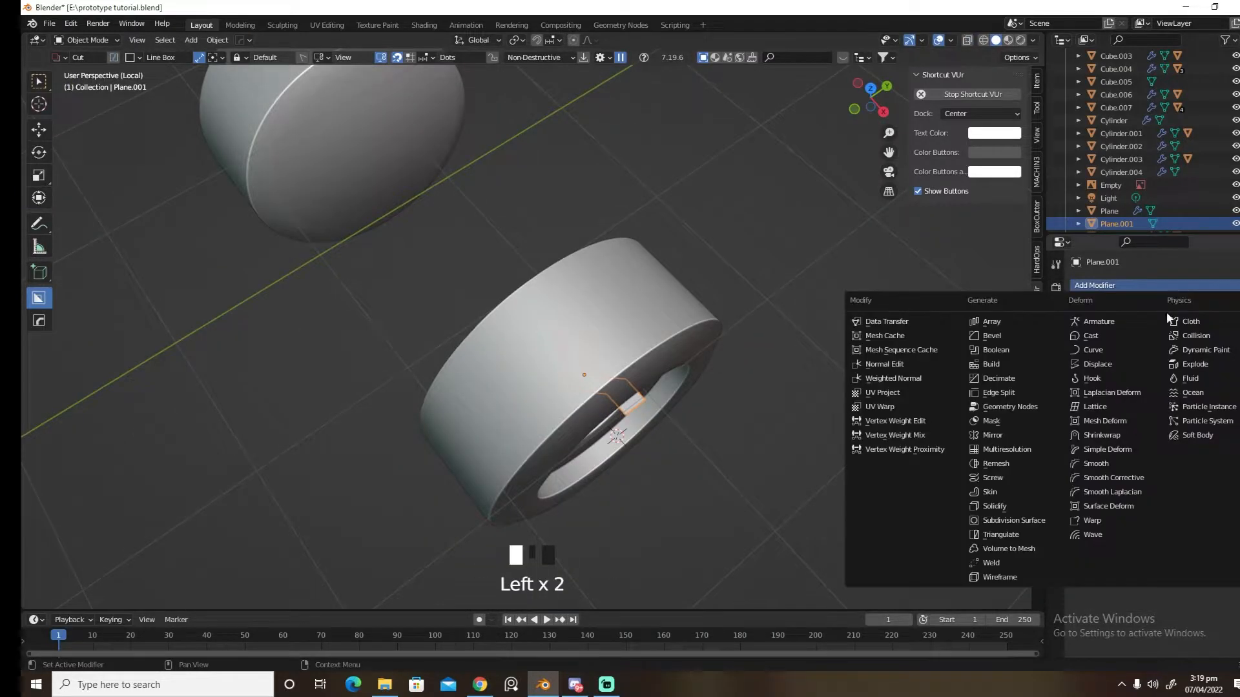
{"action": "left_click", "coordinate": [1106, 435]}
{"action": "left_click", "coordinate": [1230, 358]}
{"action": "left_click", "coordinate": [680, 336]}
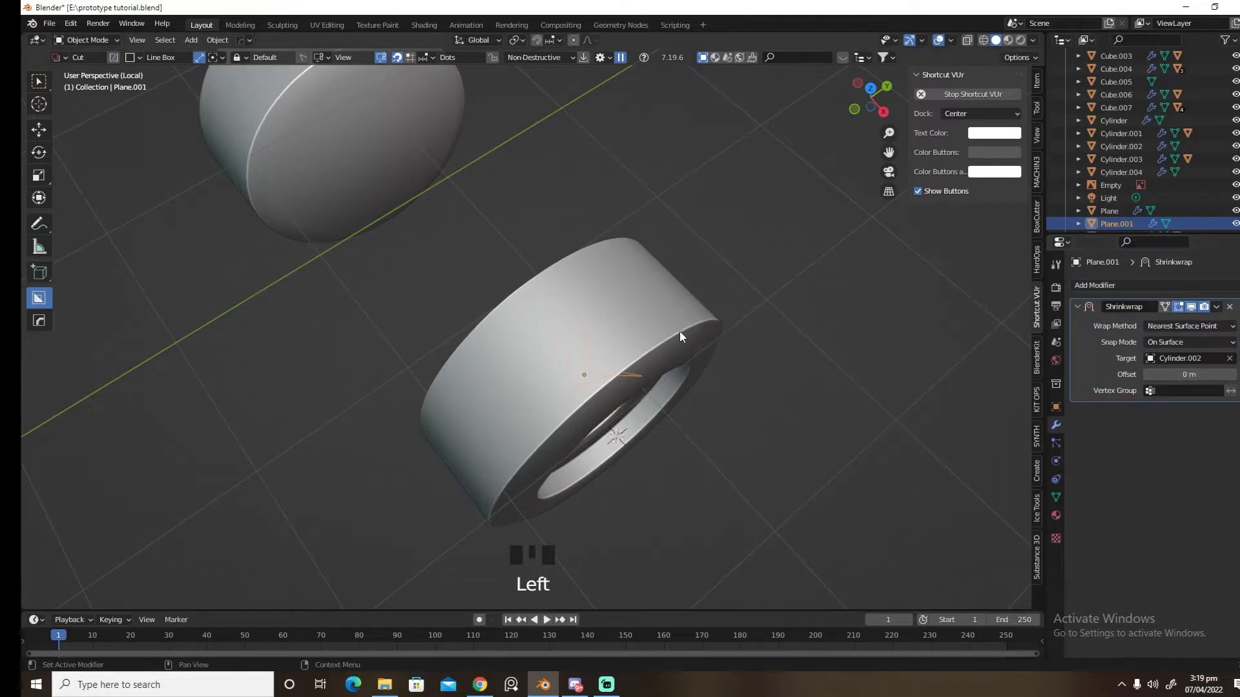
{"action": "key", "text": "ctrl+z"}
Raise the zigzag strip 0.993 m in Z to the top of the wheel and set the front wheel as its Shrinkwrap target
{"action": "middle_click_drag", "start_coordinate": [716, 367], "coordinate": [750, 313]}
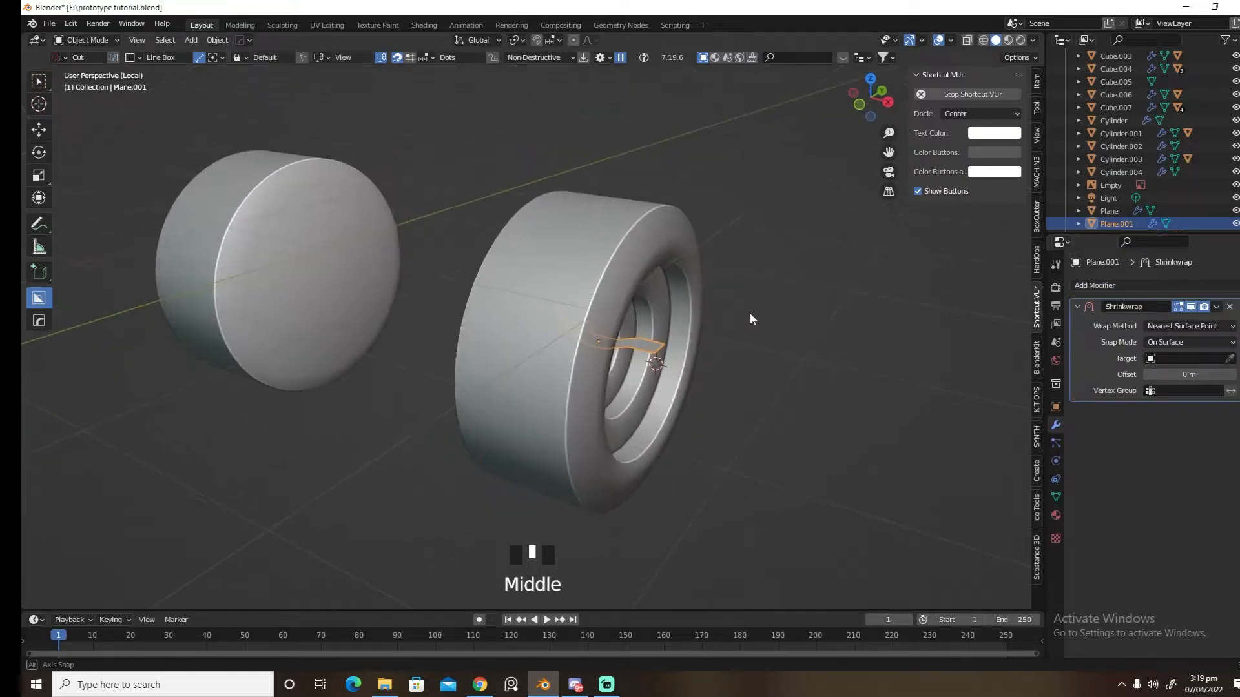
{"action": "key", "text": "g"}
{"action": "key", "text": "z"}
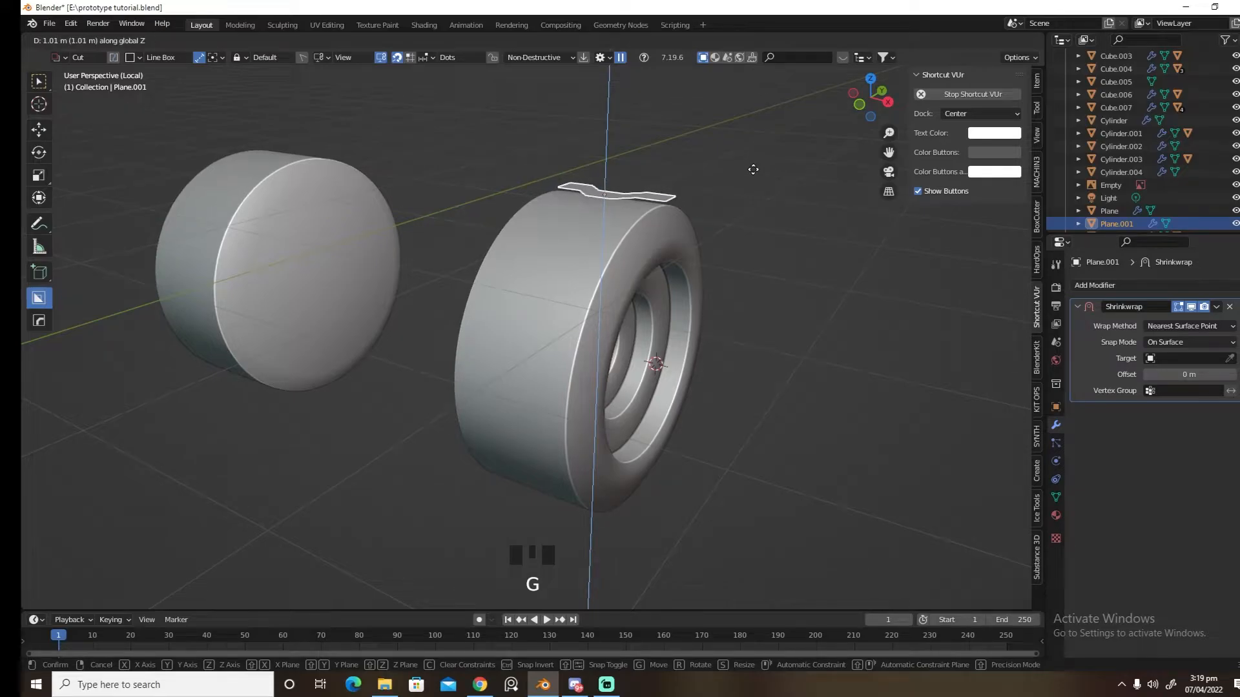
{"action": "left_click", "coordinate": [752, 171]}
{"action": "left_click", "coordinate": [1229, 359]}
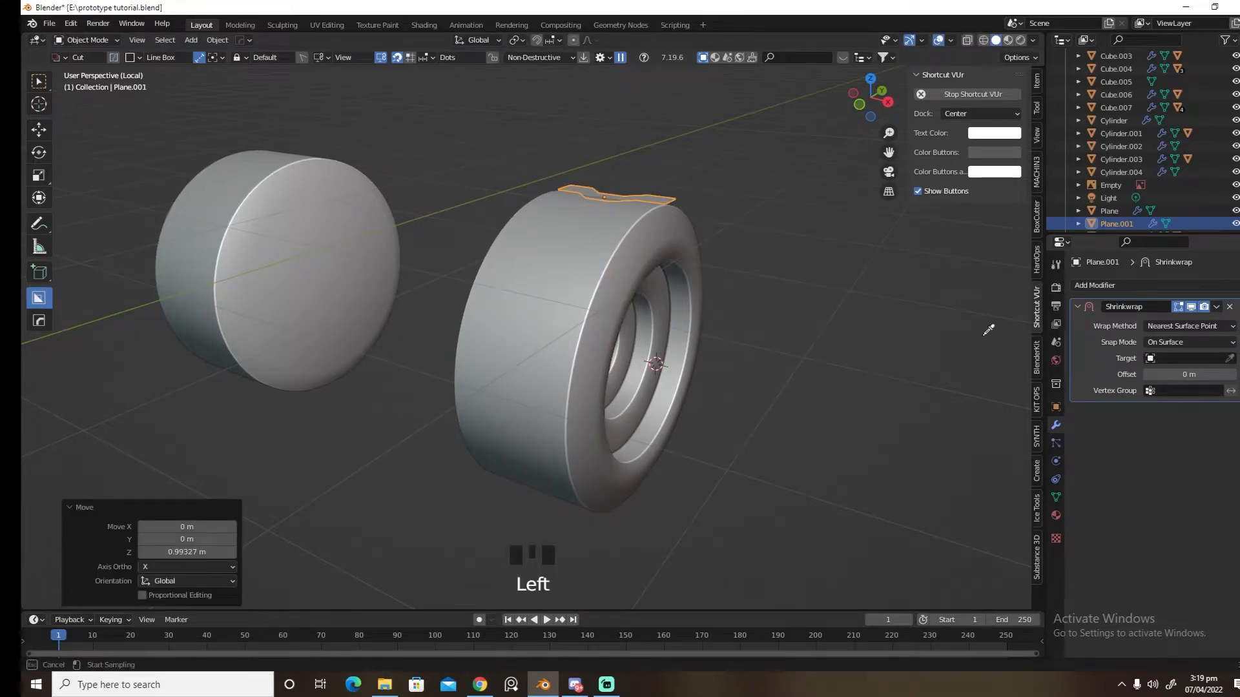
{"action": "left_click", "coordinate": [627, 274]}
Add a Hard Ops Solidify modifier with a thickness of about -0.47 to the zigzag tread strip
{"action": "middle_click_drag", "start_coordinate": [627, 274], "coordinate": [717, 265]}
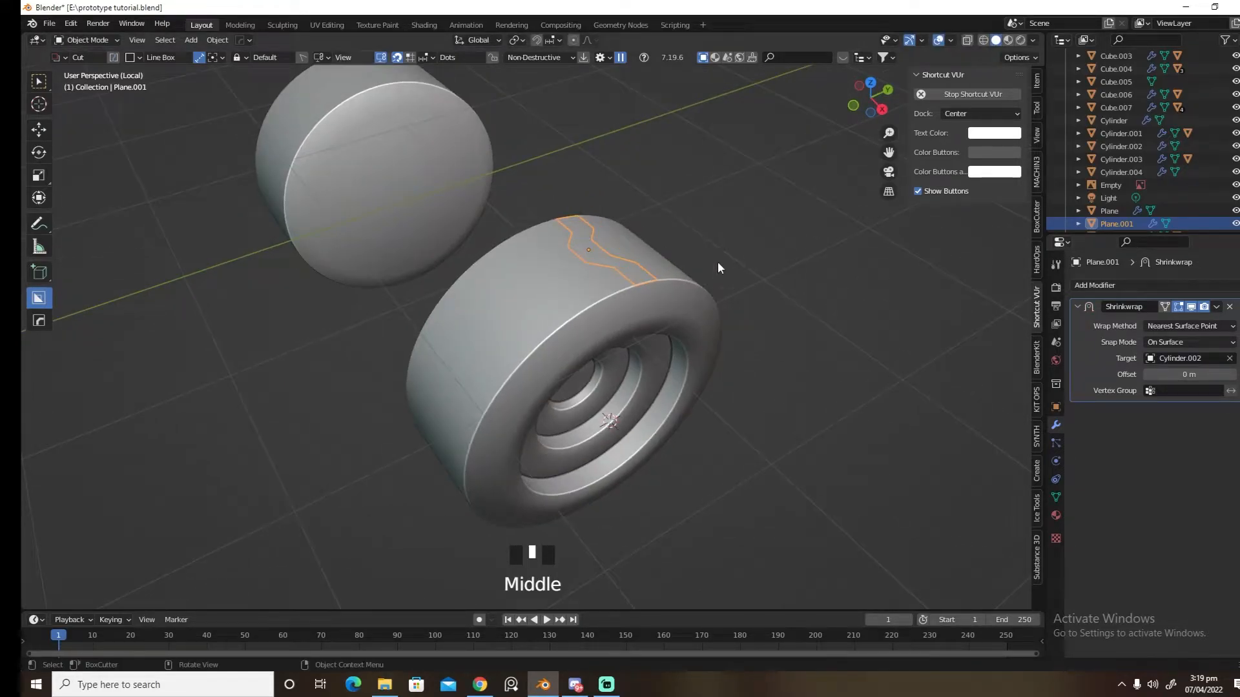
{"action": "key", "text": "q"}
{"action": "left_click", "coordinate": [770, 308]}
{"action": "mouse_move", "coordinate": [737, 373]}
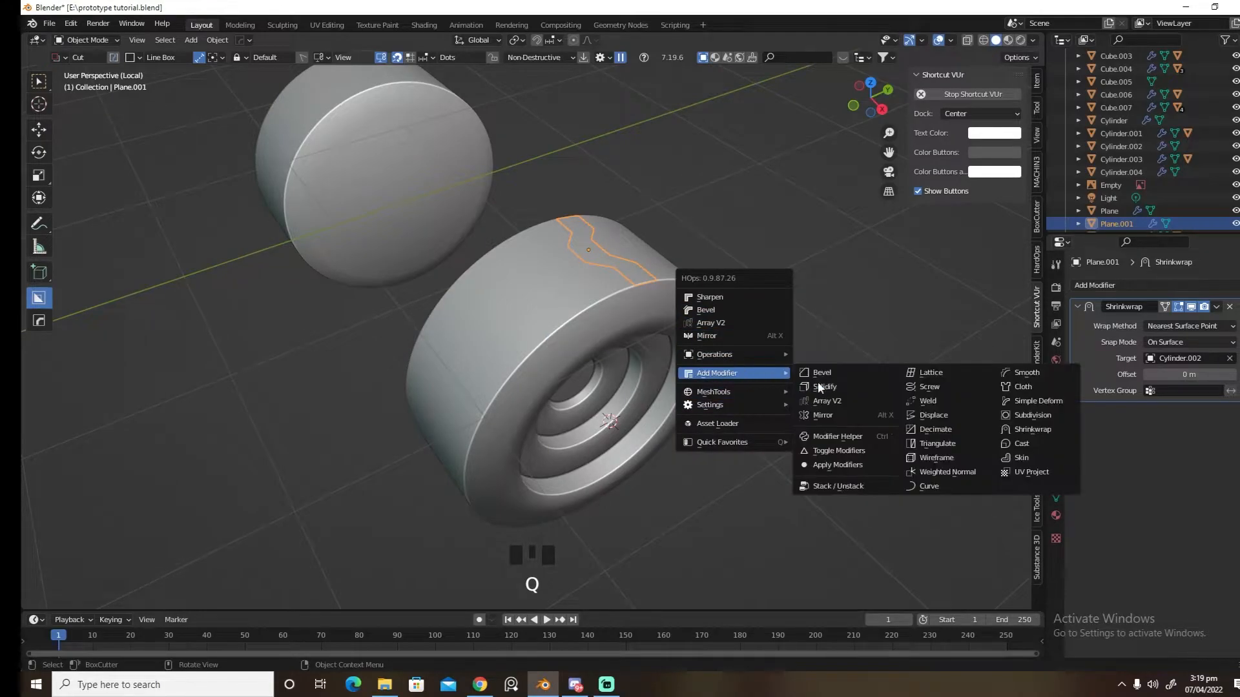
{"action": "left_click", "coordinate": [826, 387]}
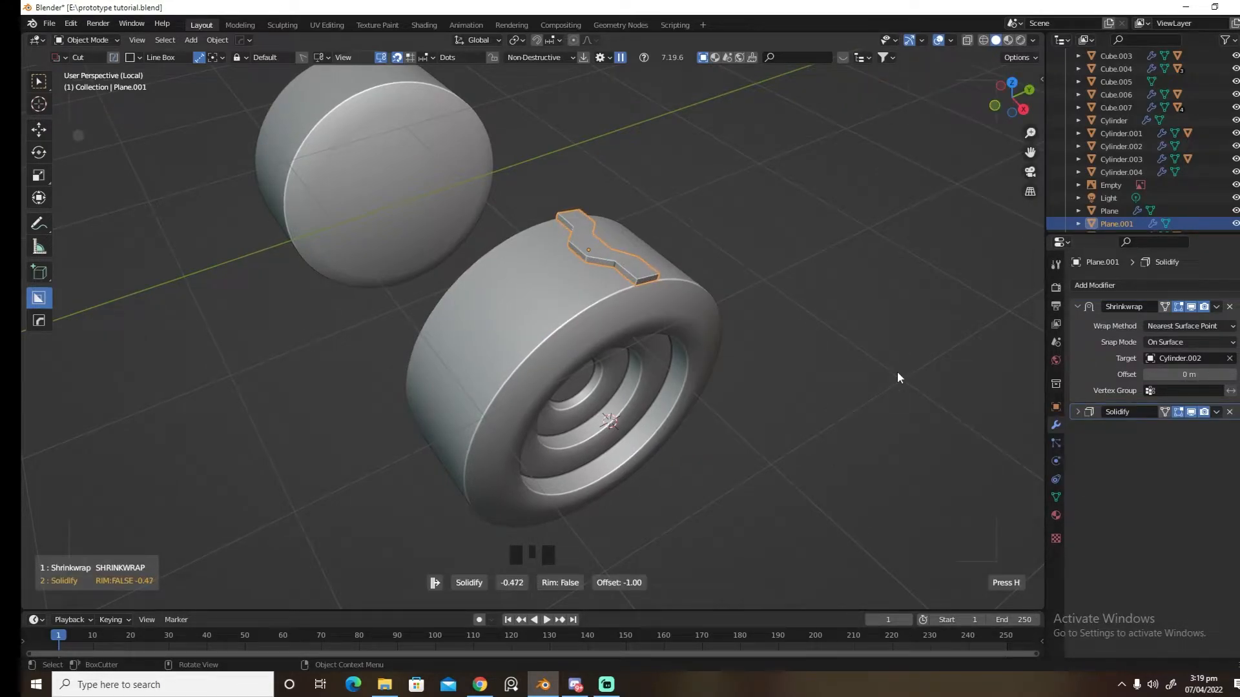
{"action": "key", "text": "n"}
Place the 3D cursor at the centre of the front wheel's hub and reselect the tread strip
{"action": "middle_click_drag", "start_coordinate": [897, 377], "coordinate": [743, 427]}
{"action": "key", "text": "grave"}
{"action": "left_click", "coordinate": [741, 405]}
{"action": "left_click", "coordinate": [533, 345]}
{"action": "right_click", "coordinate": [525, 329], "text": "shift"}
{"action": "middle_click_drag", "start_coordinate": [525, 330], "coordinate": [591, 374]}
{"action": "scroll", "coordinate": [592, 374], "scroll_direction": "down", "scroll_amount": 2}
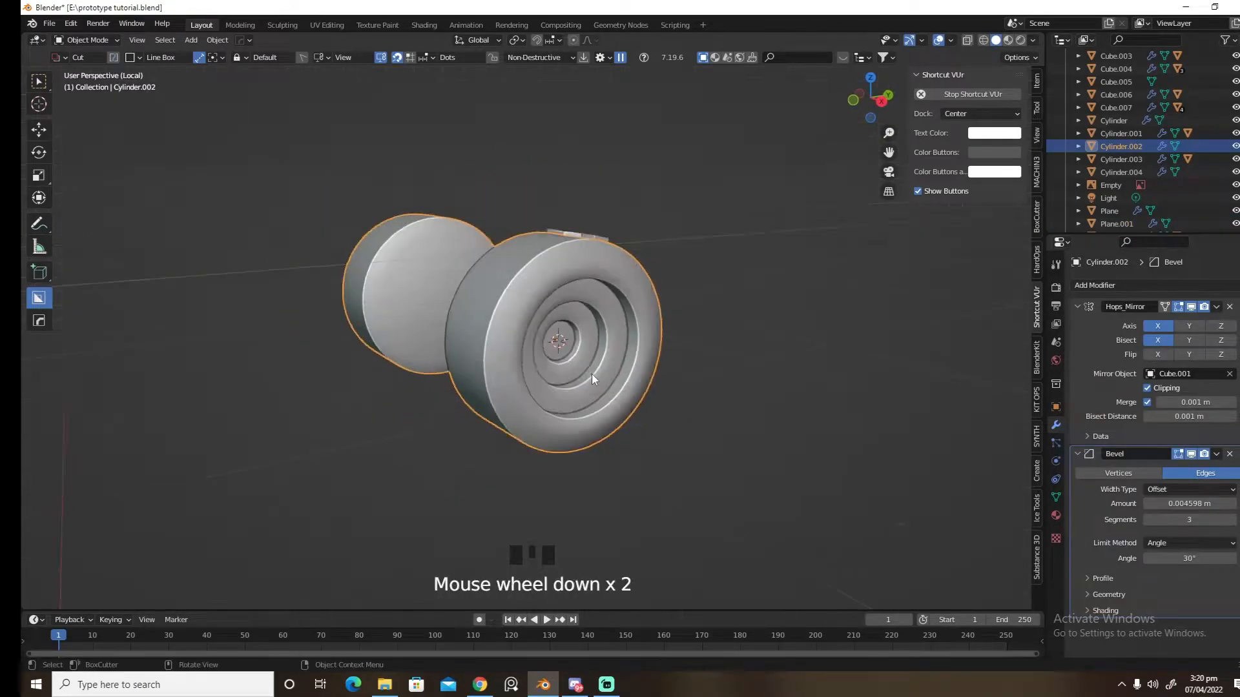
{"action": "left_click", "coordinate": [590, 292]}
{"action": "key", "text": "q"}
{"action": "mouse_move", "coordinate": [649, 363]}
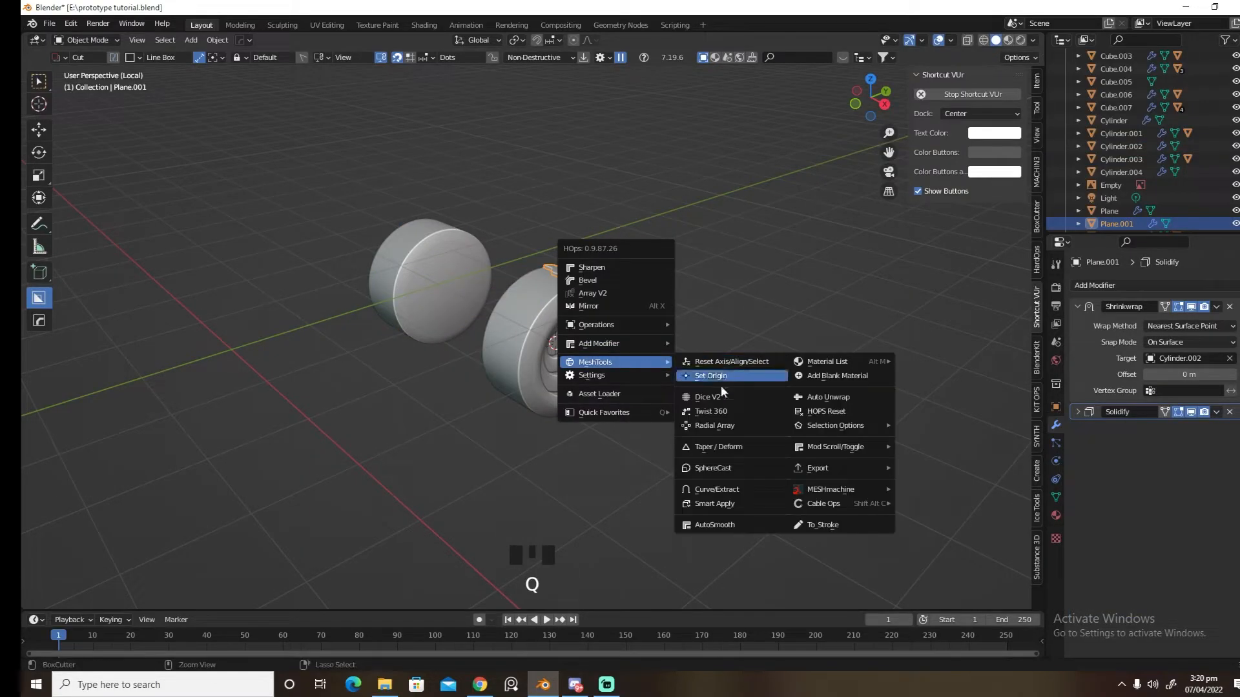
{"action": "left_click", "coordinate": [723, 425]}
{"action": "key", "text": "x"}
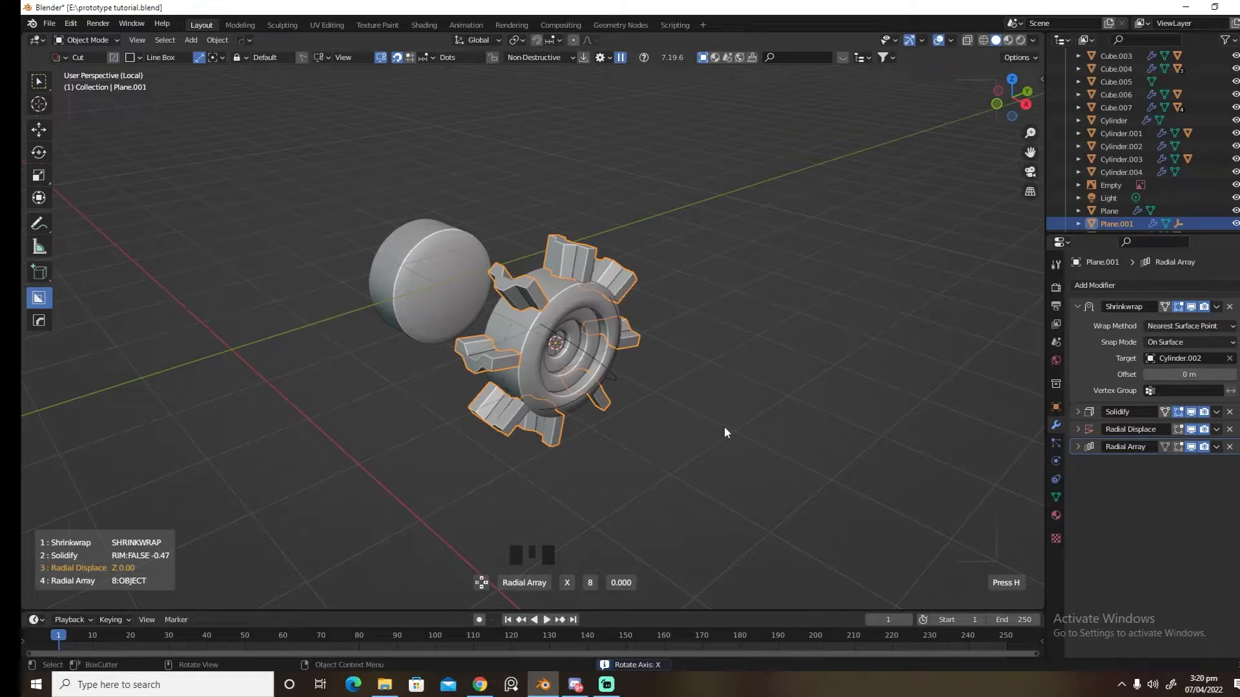
{"action": "key", "text": "Escape"}
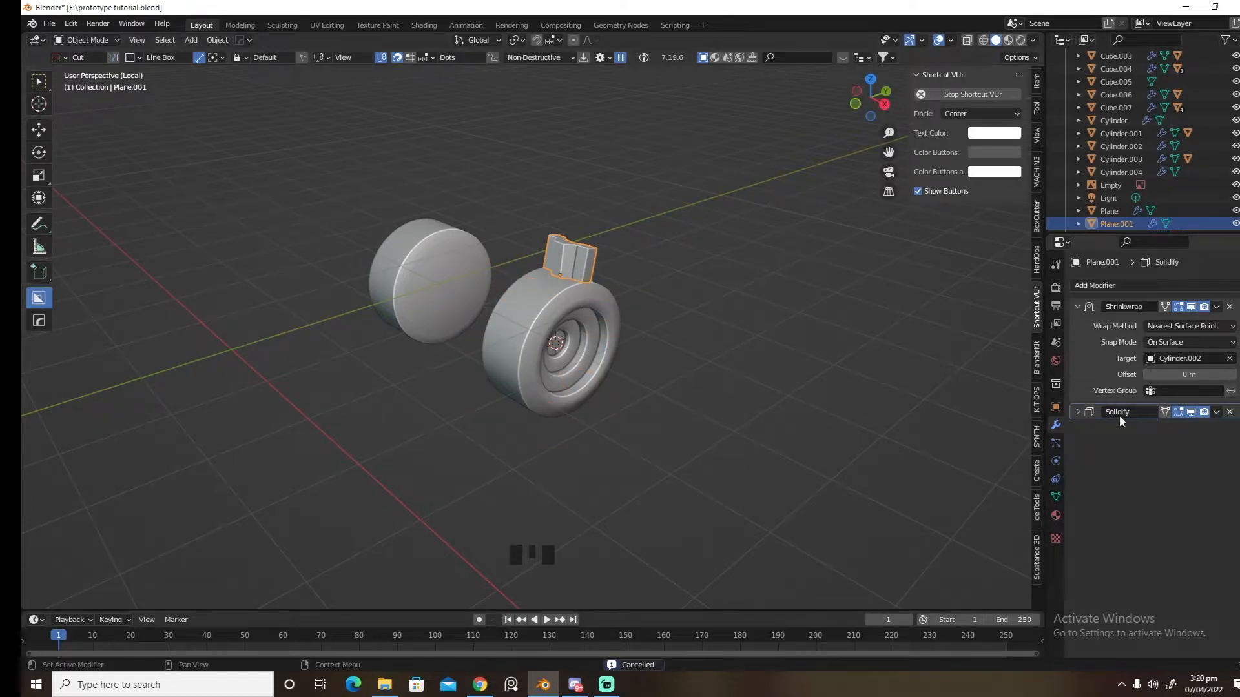
Set the strip's Solidify thickness to -0.0515 m and radially array it about the X axis around the whole front tyre
{"action": "left_click", "coordinate": [1077, 412]}
{"action": "mouse_move", "coordinate": [1190, 447]}
{"action": "left_mouse_down"}
{"action": "mouse_move", "coordinate": [1172, 447]}
{"action": "mouse_move", "coordinate": [1191, 446]}
{"action": "left_mouse_up"}
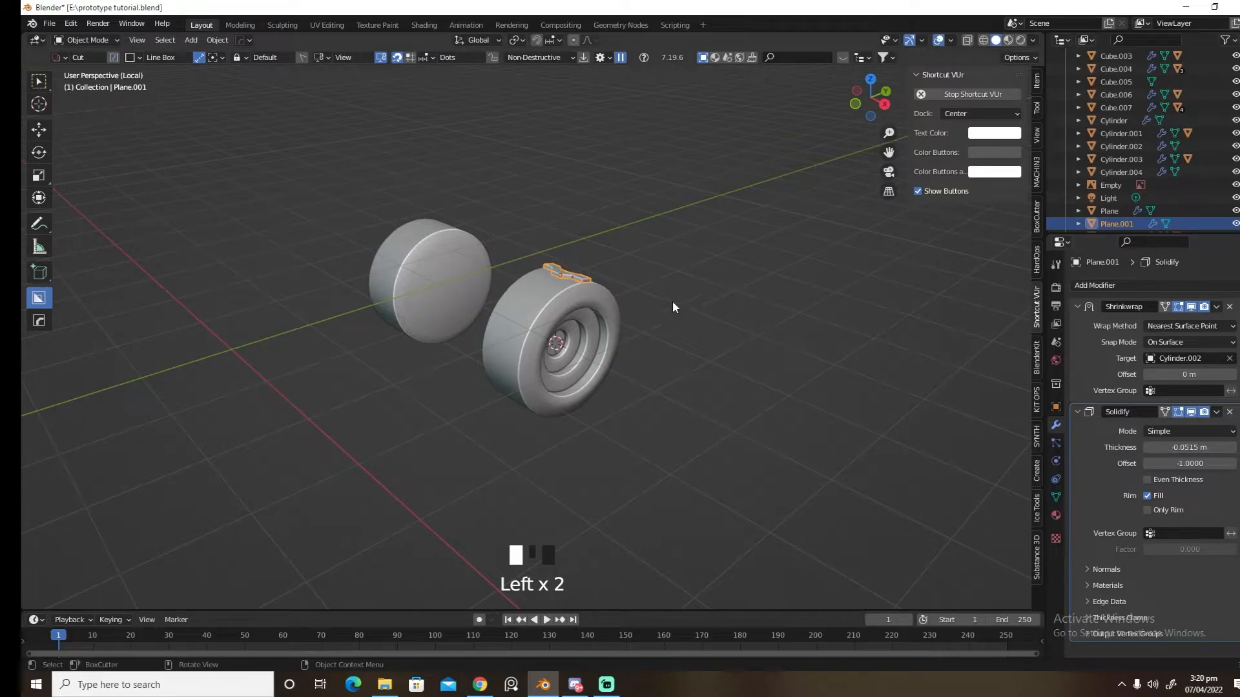
{"action": "key", "text": "q"}
{"action": "mouse_move", "coordinate": [704, 340]}
{"action": "left_click", "coordinate": [785, 399]}
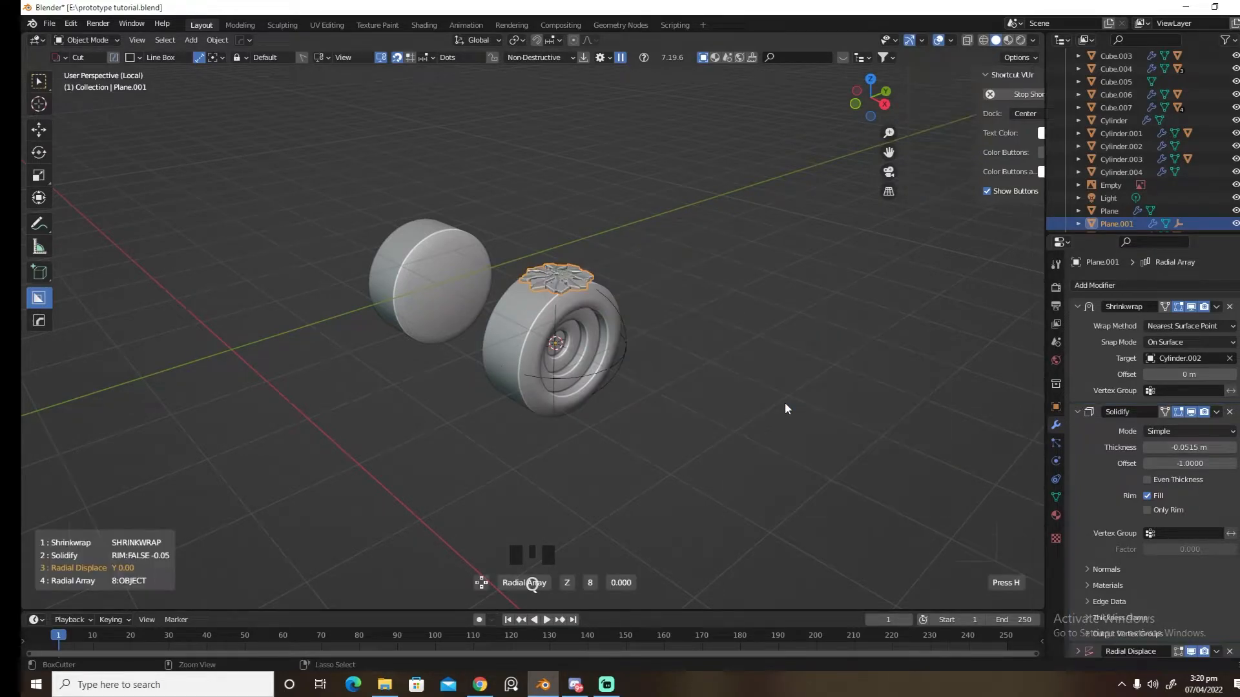
{"action": "key", "text": "x"}
{"action": "scroll", "coordinate": [785, 408], "scroll_direction": "up", "scroll_amount": 15}
{"action": "scroll", "coordinate": [784, 404], "scroll_direction": "up", "scroll_amount": 12}
{"action": "scroll", "coordinate": [781, 397], "scroll_direction": "down", "scroll_amount": 1}
{"action": "left_click", "coordinate": [781, 397]}
Leave the isolated view and mirror the tyre tread across the car body in X onto the opposite front wheel
{"action": "key", "text": "slash"}
{"action": "middle_click_drag", "start_coordinate": [756, 387], "coordinate": [614, 405]}
{"action": "left_click", "coordinate": [616, 442]}
{"action": "left_click", "coordinate": [614, 443]}
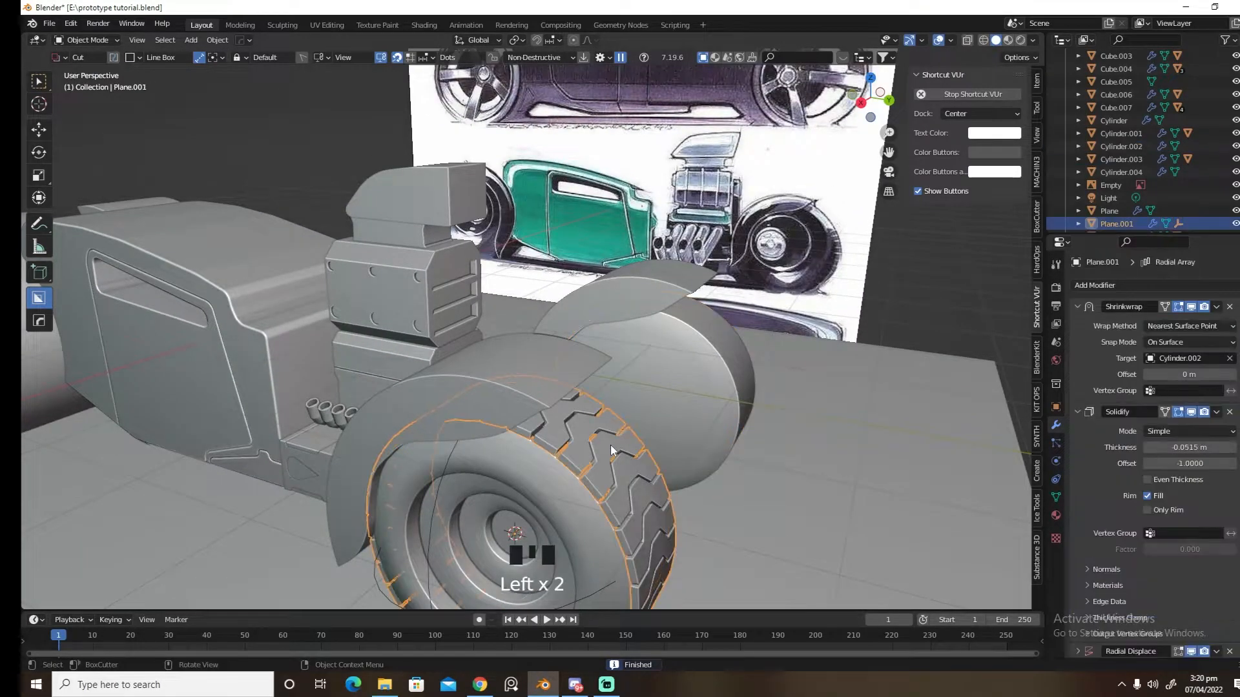
{"action": "left_click", "coordinate": [279, 297], "text": "shift"}
{"action": "key", "text": "alt+x"}
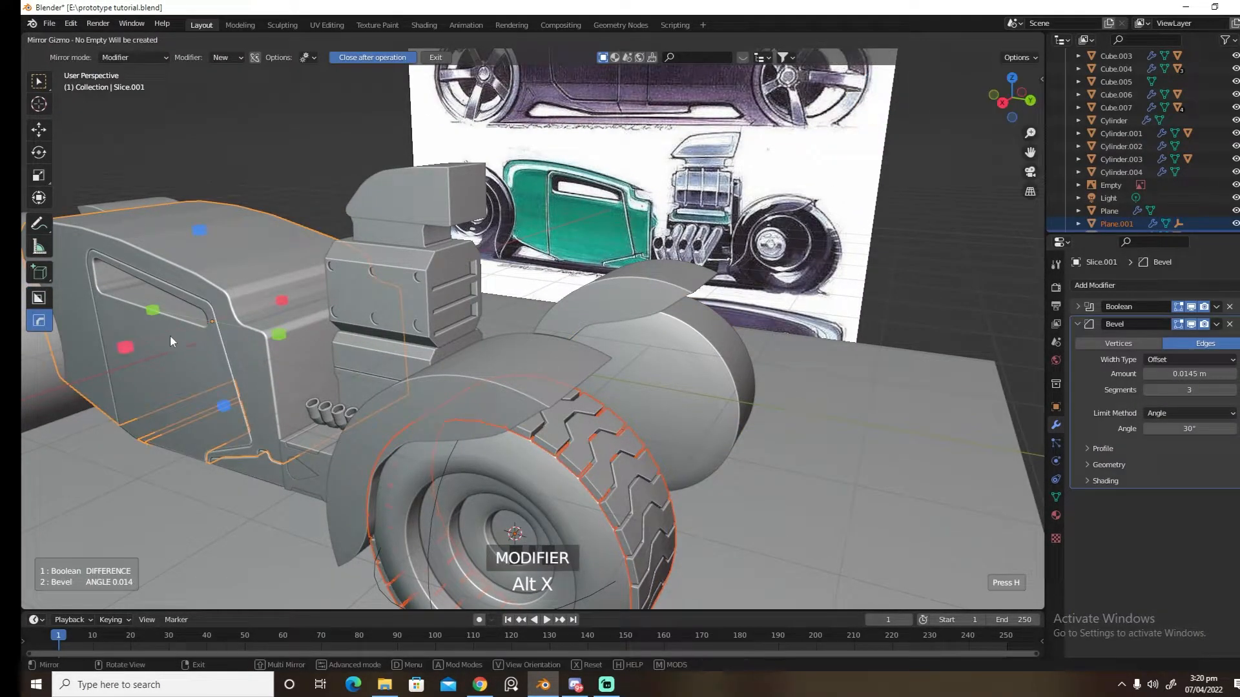
{"action": "left_click", "coordinate": [132, 344]}
{"action": "middle_click_drag", "start_coordinate": [134, 343], "coordinate": [334, 332]}
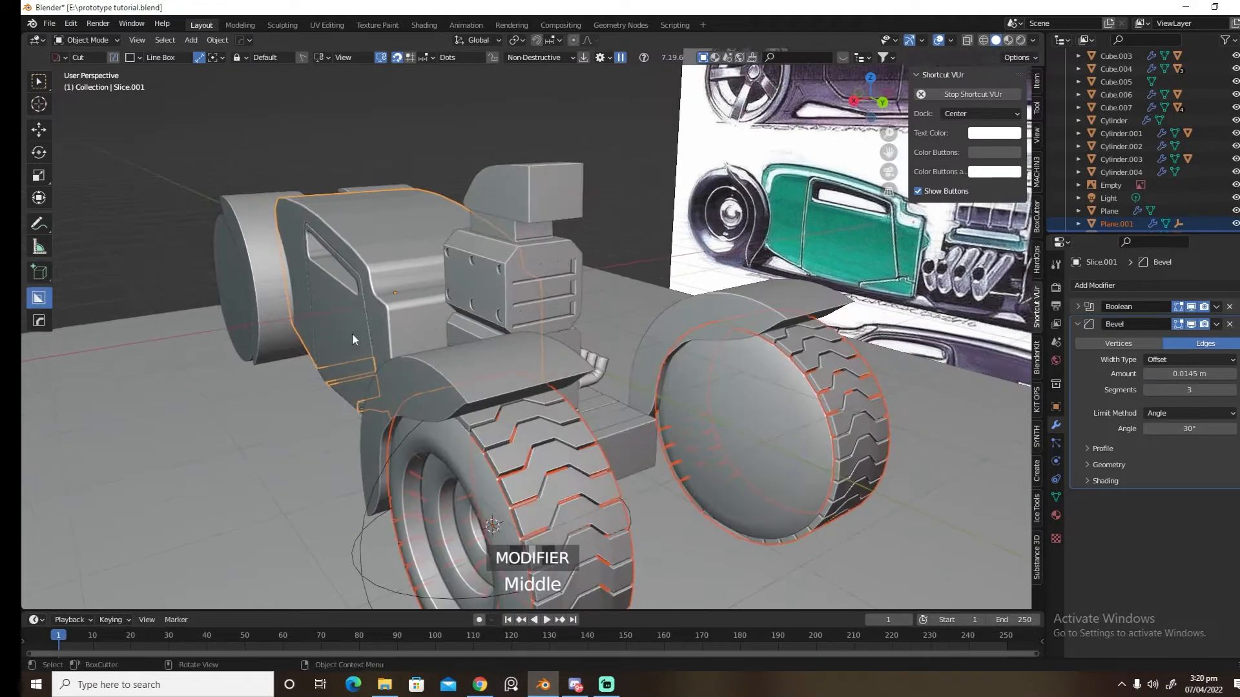
{"action": "scroll", "coordinate": [759, 445], "scroll_direction": "down", "scroll_amount": 3}
Recess the front wheel's inner side face: inset about 0.14 m, extrude 0.176 m inward, inset about 0.27 m, and extrude 0.14 m inward
{"action": "left_click", "coordinate": [680, 402]}
{"action": "key", "text": "Tab"}
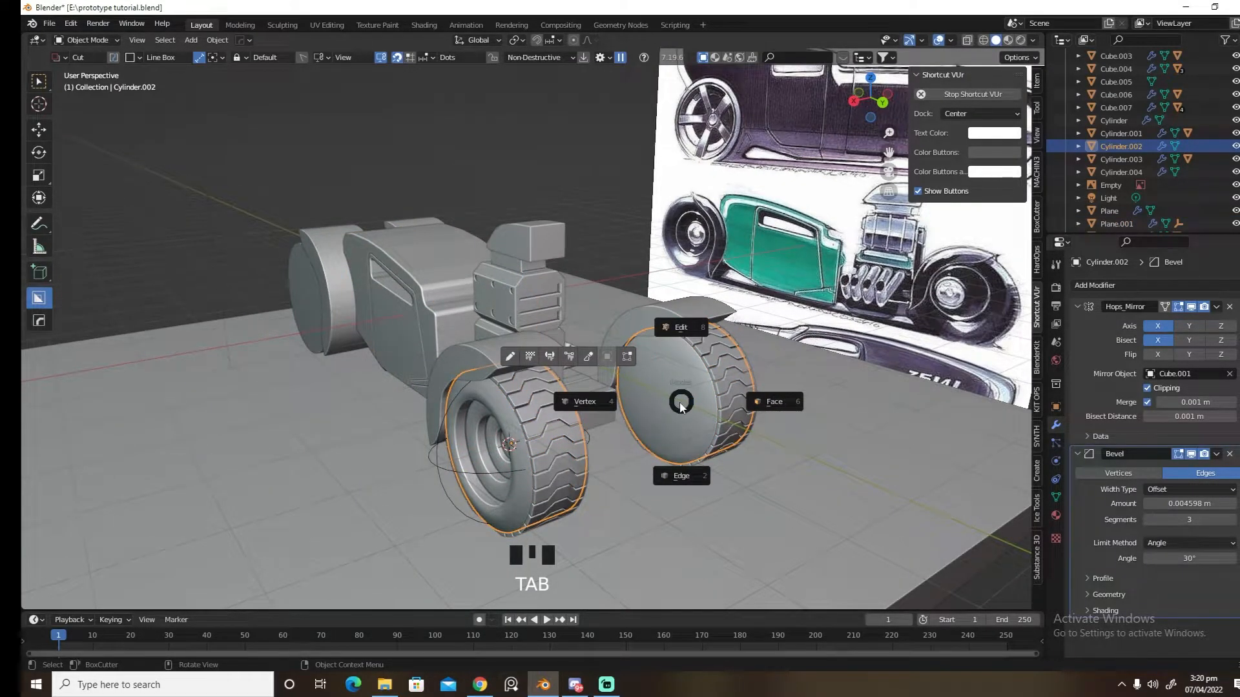
{"action": "left_click", "coordinate": [768, 401]}
{"action": "middle_click_drag", "start_coordinate": [664, 401], "coordinate": [546, 401]}
{"action": "left_click", "coordinate": [541, 403]}
{"action": "key", "text": "e"}
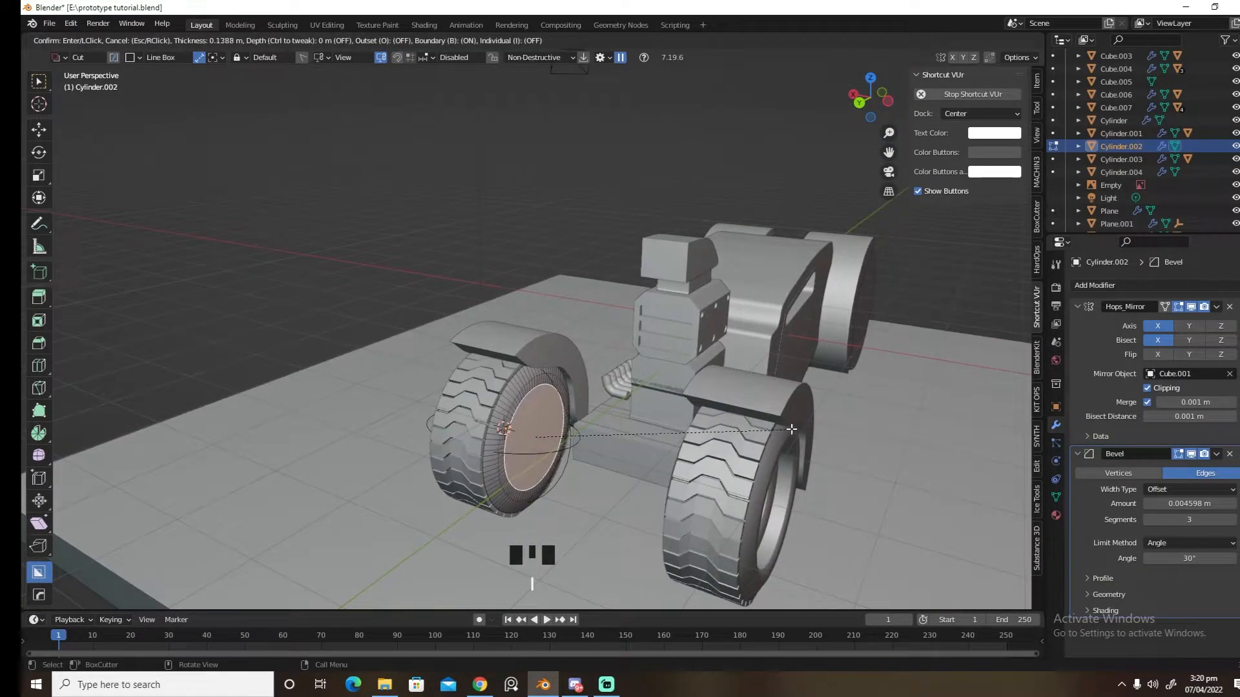
{"action": "left_click", "coordinate": [791, 429]}
{"action": "key", "text": "i"}
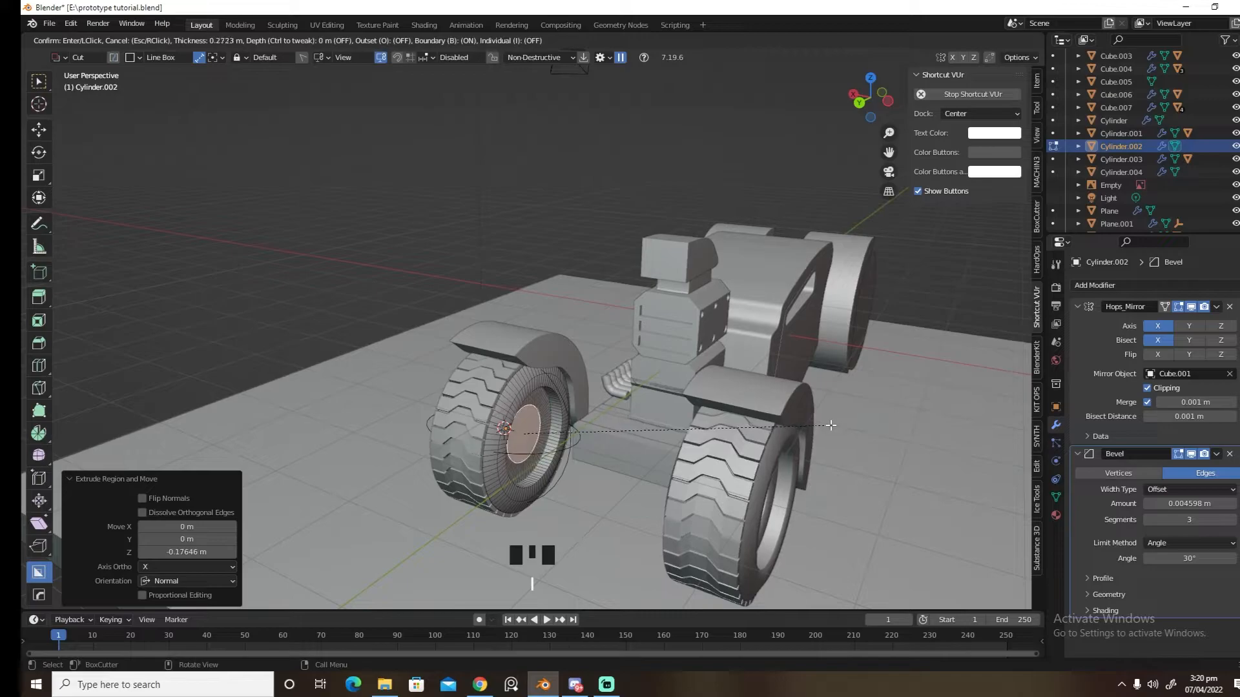
{"action": "left_click", "coordinate": [831, 424]}
{"action": "key", "text": "e"}
{"action": "left_click", "coordinate": [822, 423]}
{"action": "key", "text": "Tab"}
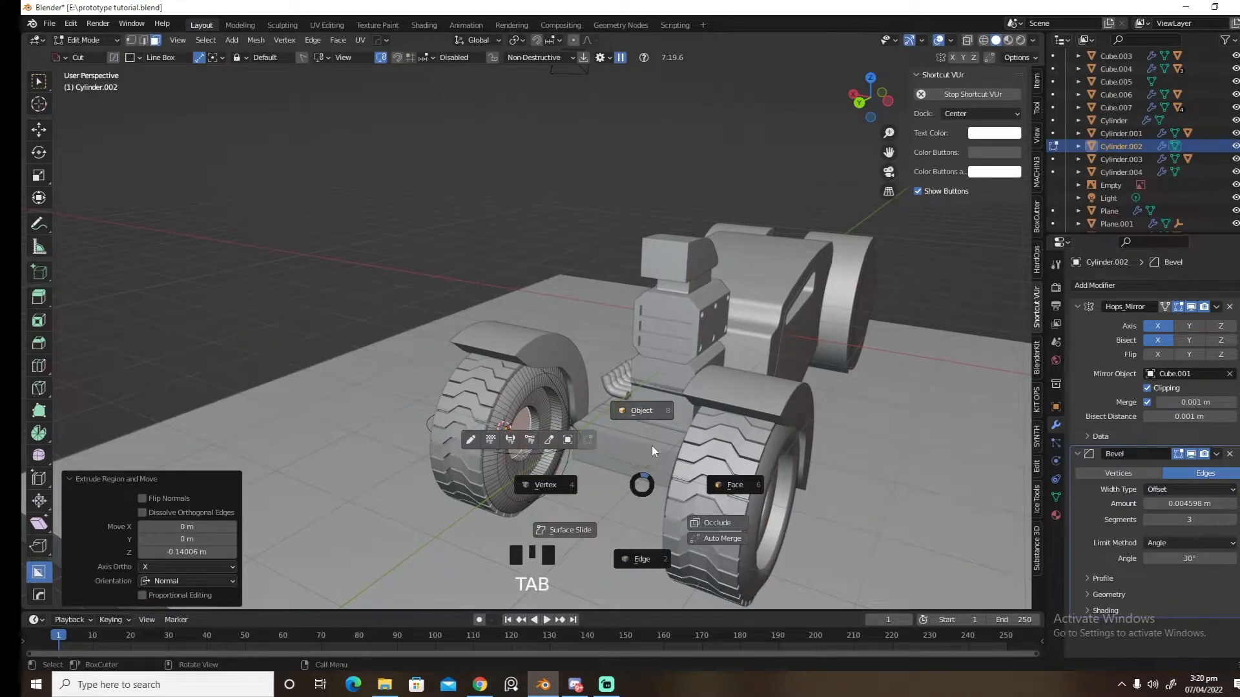
Select the rear wheels and place the 3D cursor at the centre of the rear wheel
{"action": "middle_click_drag", "start_coordinate": [654, 437], "coordinate": [739, 439]}
{"action": "scroll", "coordinate": [598, 405], "scroll_direction": "down", "scroll_amount": 4}
{"action": "middle_click_drag", "start_coordinate": [598, 405], "coordinate": [692, 383]}
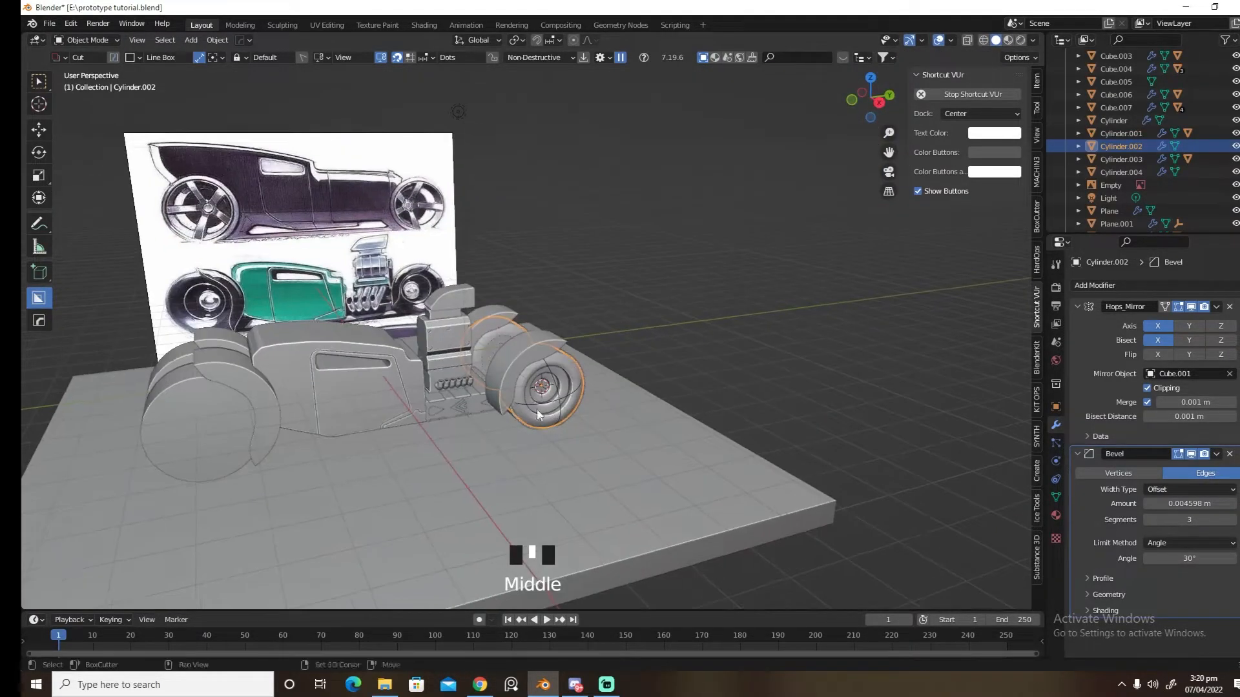
{"action": "middle_click_drag", "start_coordinate": [554, 413], "coordinate": [829, 388], "text": "shift"}
{"action": "middle_click_drag", "start_coordinate": [611, 414], "coordinate": [691, 438]}
{"action": "left_click", "coordinate": [639, 394]}
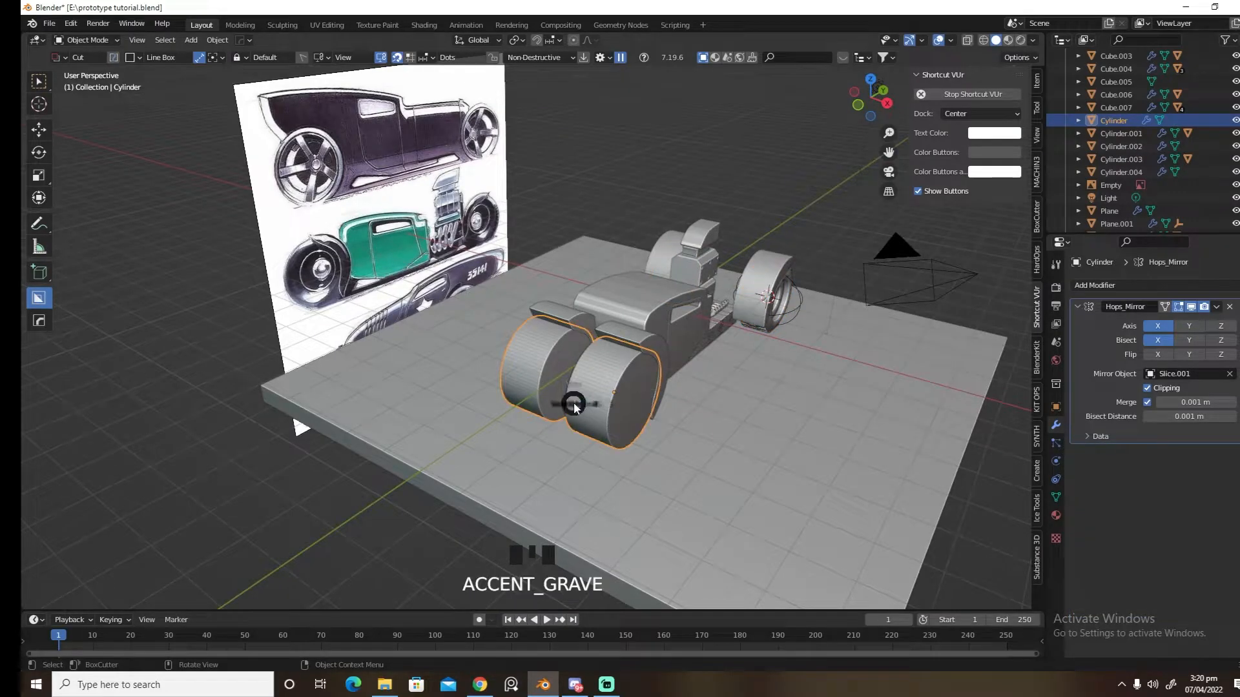
{"action": "key", "text": "grave"}
{"action": "right_click", "coordinate": [509, 350], "text": "shift"}
{"action": "middle_click_drag", "start_coordinate": [509, 350], "coordinate": [591, 401]}
{"action": "scroll", "coordinate": [601, 401], "scroll_direction": "up", "scroll_amount": 2}
Bevel the circular edge loops on both sides of the rear wheel
{"action": "left_click", "coordinate": [600, 390]}
{"action": "left_click", "coordinate": [598, 410]}
{"action": "key", "text": "Tab"}
{"action": "left_click", "coordinate": [611, 408], "text": "alt"}
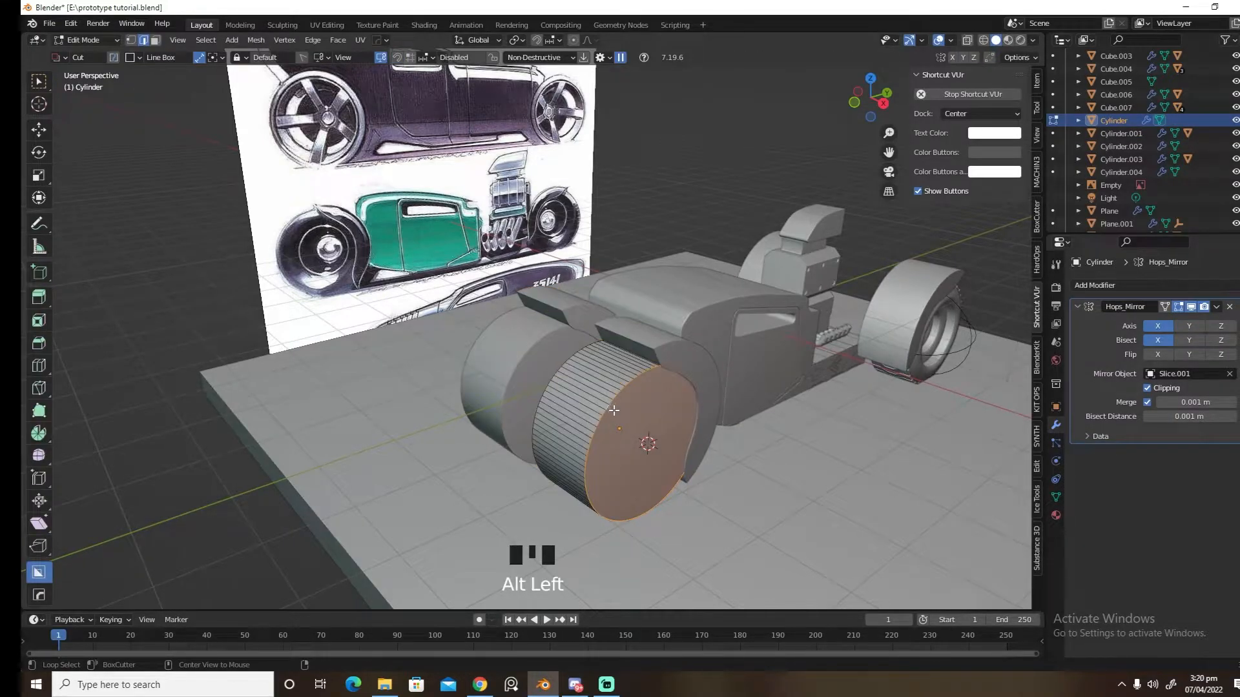
{"action": "middle_click_drag", "start_coordinate": [612, 408], "coordinate": [691, 417], "text": "alt"}
{"action": "middle_click_drag", "start_coordinate": [661, 344], "coordinate": [769, 368]}
{"action": "key", "text": "ctrl+b"}
{"action": "left_click", "coordinate": [775, 390]}
Recess the rear wheel's outer face in steps, combining insets of 0.2092 m and 0.133 m with inward extrusions
{"action": "middle_click_drag", "start_coordinate": [823, 433], "coordinate": [645, 423]}
{"action": "left_click", "coordinate": [646, 423]}
{"action": "key", "text": "Tab"}
{"action": "left_click", "coordinate": [706, 418]}
{"action": "left_click", "coordinate": [656, 421]}
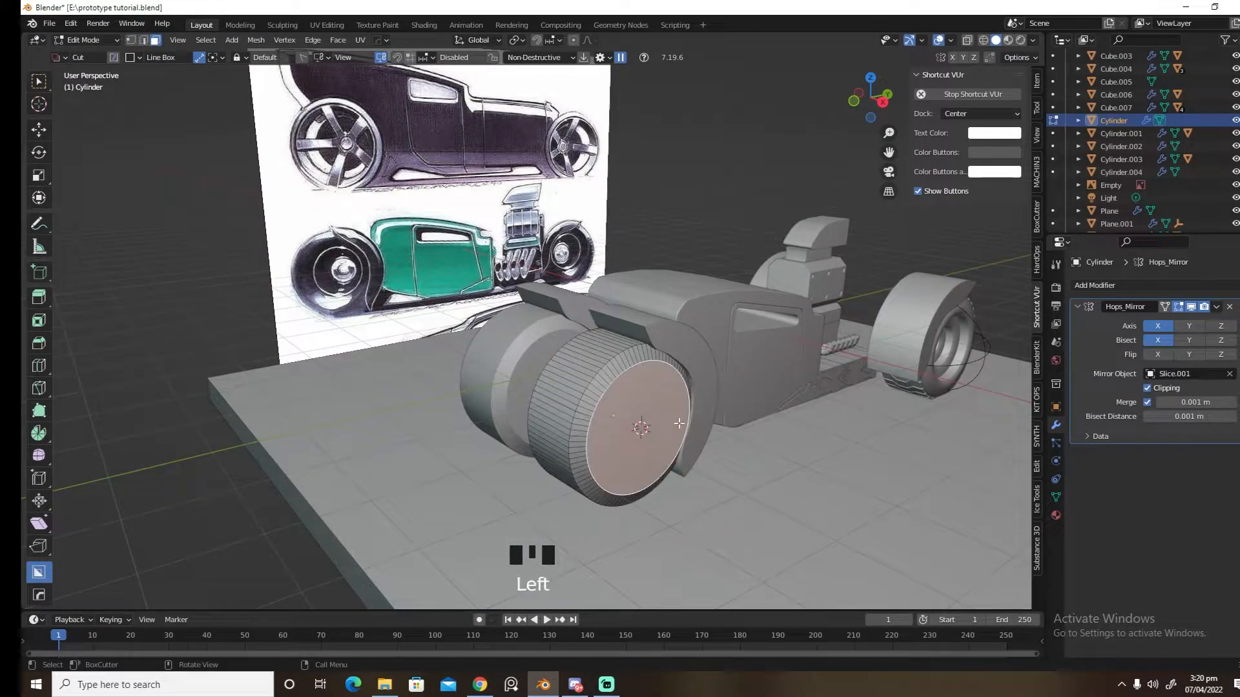
{"action": "key", "text": "e"}
{"action": "left_click", "coordinate": [858, 431]}
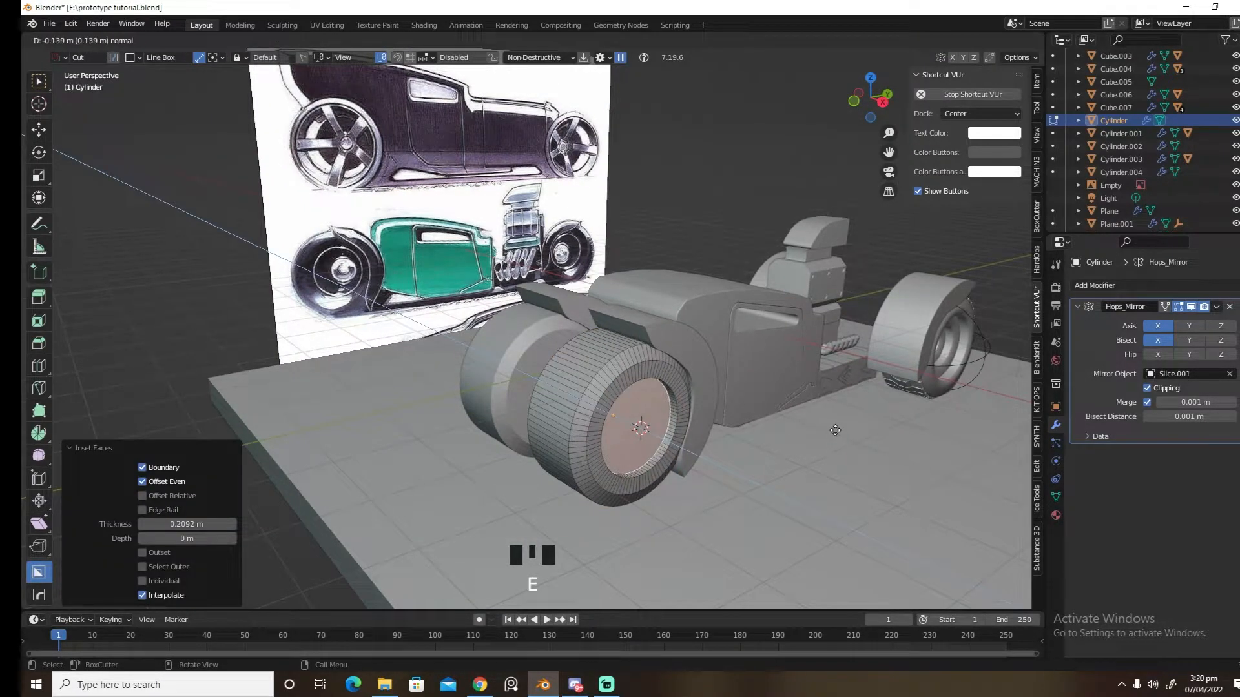
{"action": "key", "text": "e"}
{"action": "left_click", "coordinate": [884, 426]}
{"action": "key", "text": "e"}
{"action": "left_click", "coordinate": [917, 426]}
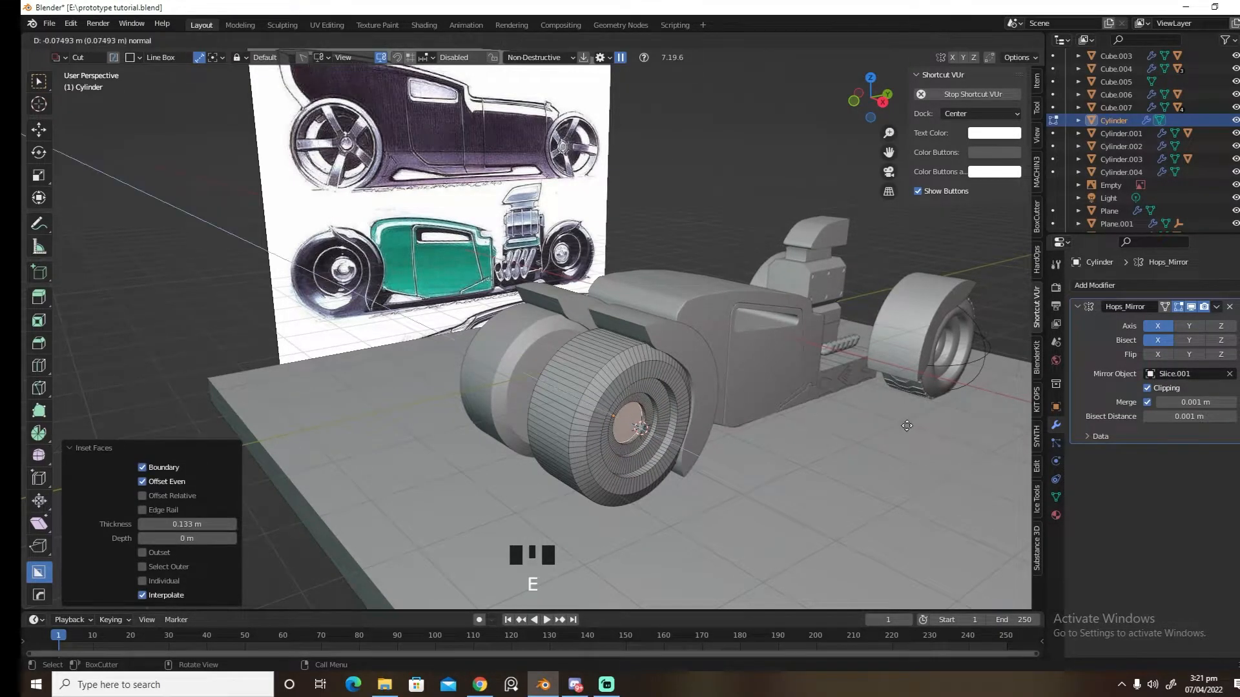
{"action": "key", "text": "s"}
{"action": "left_click", "coordinate": [856, 429]}
Bevel the circular edge loops around the recessed steps of the rear wheel's outer face
{"action": "key", "text": "Tab"}
{"action": "left_click", "coordinate": [703, 498]}
{"action": "scroll", "coordinate": [743, 478], "scroll_direction": "up", "scroll_amount": 6}
{"action": "middle_click_drag", "start_coordinate": [775, 494], "coordinate": [699, 334], "text": "shift"}
{"action": "left_click", "coordinate": [675, 312], "text": "alt"}
{"action": "left_click", "coordinate": [715, 295], "text": "alt+shift"}
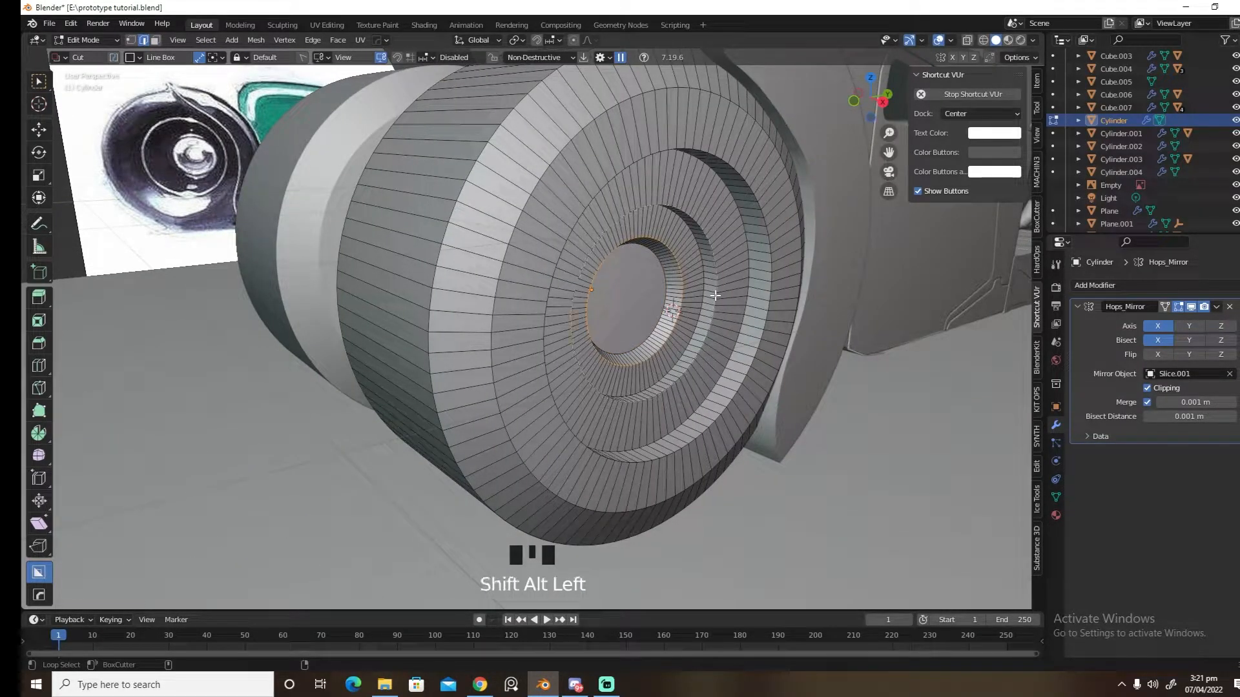
{"action": "left_click", "coordinate": [770, 289], "text": "alt+shift"}
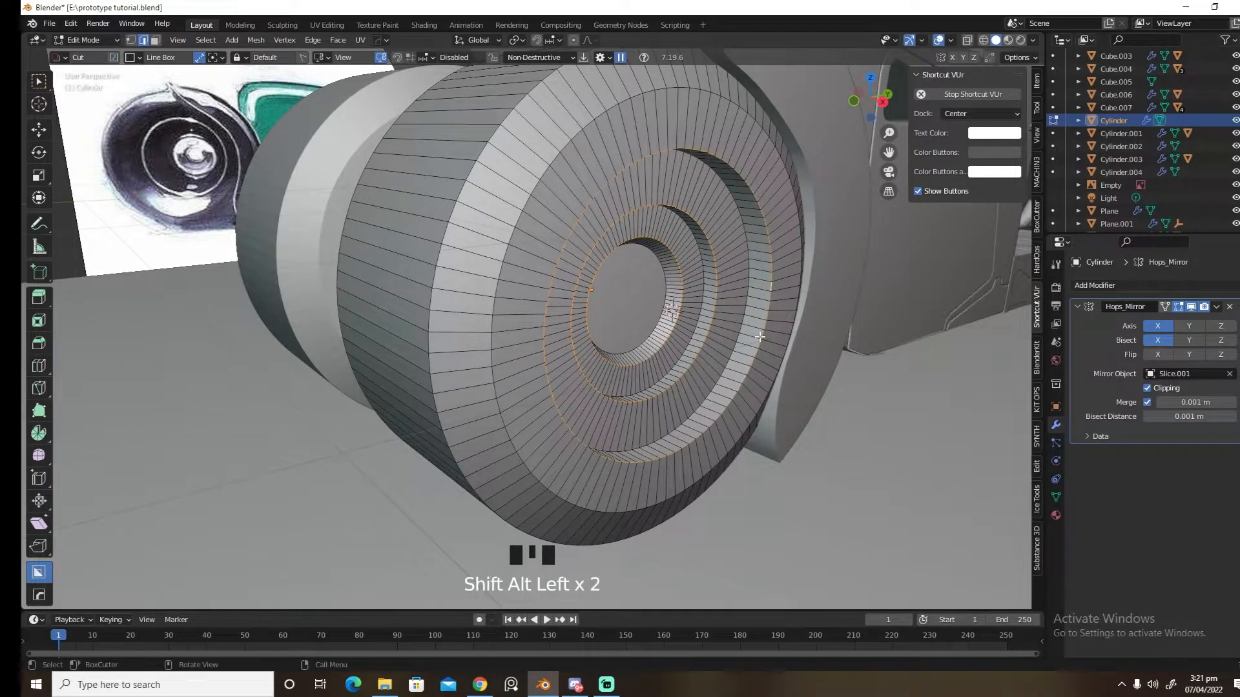
{"action": "scroll", "coordinate": [743, 333], "scroll_direction": "down", "scroll_amount": 4}
{"action": "key", "text": "ctrl+b"}
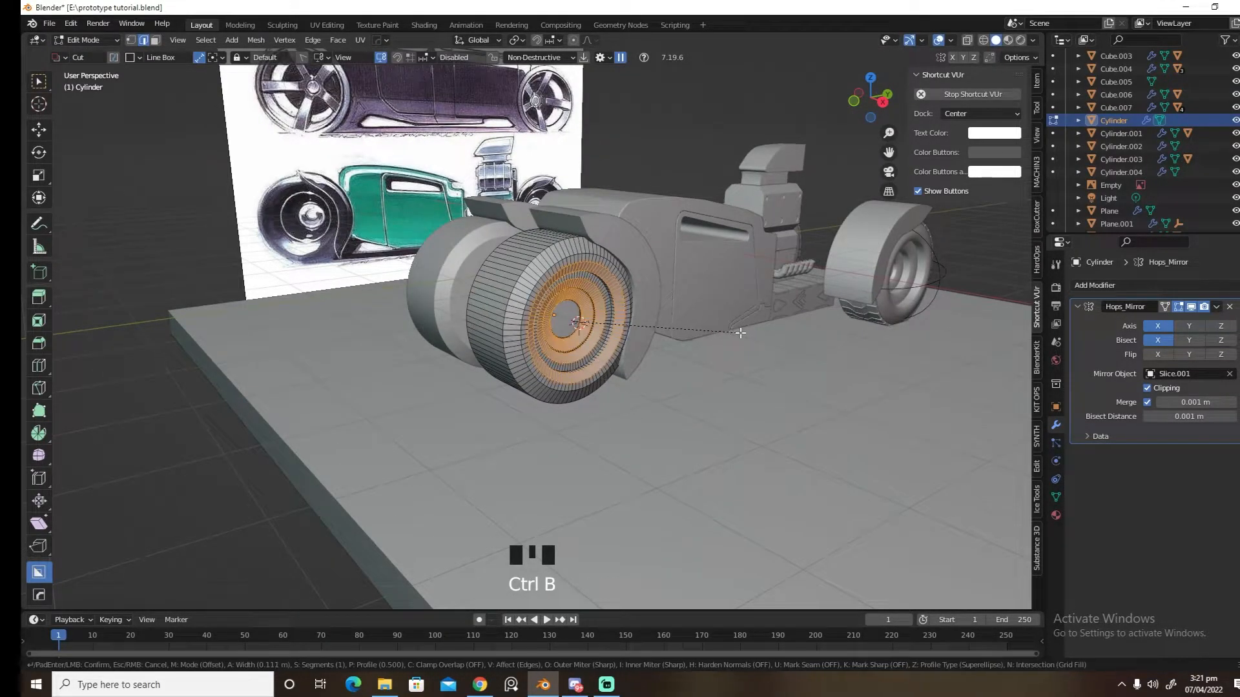
{"action": "left_click", "coordinate": [617, 407]}
{"action": "key", "text": "Tab"}
Add a Bevel modifier to the rear wheels with about 0.0055 m width, 3 segments and a 30° angle limit
{"action": "left_click", "coordinate": [627, 347]}
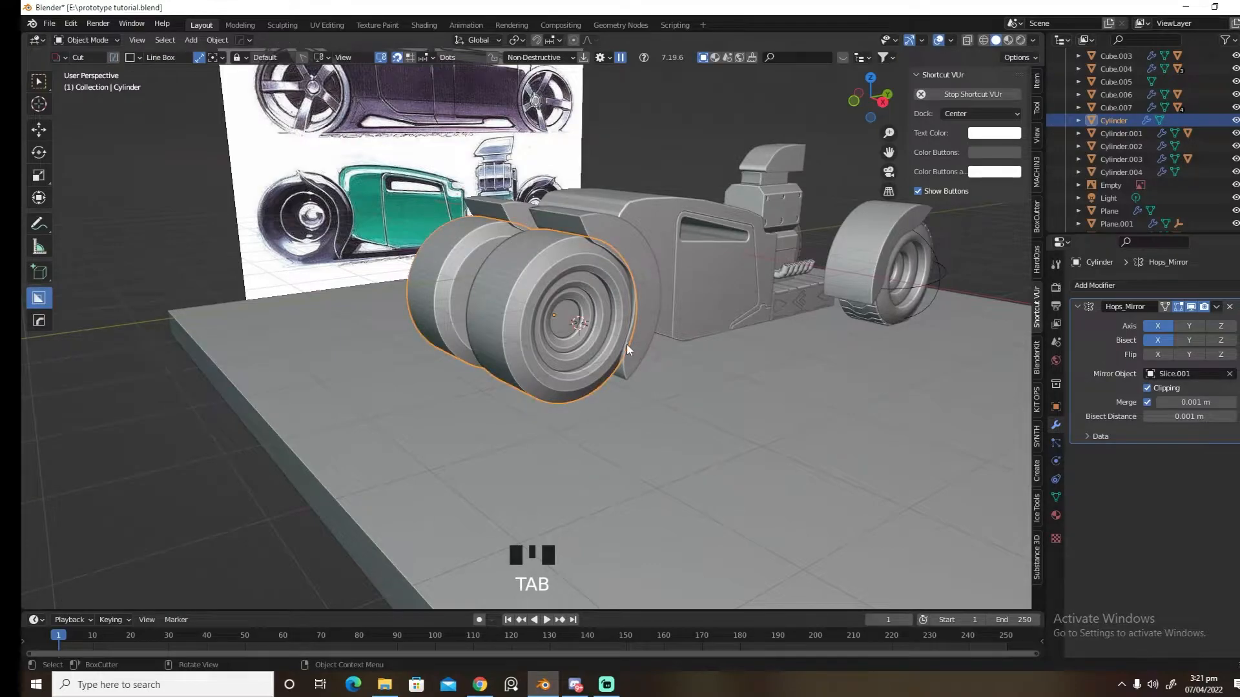
{"action": "key", "text": "q"}
{"action": "left_click", "coordinate": [668, 321]}
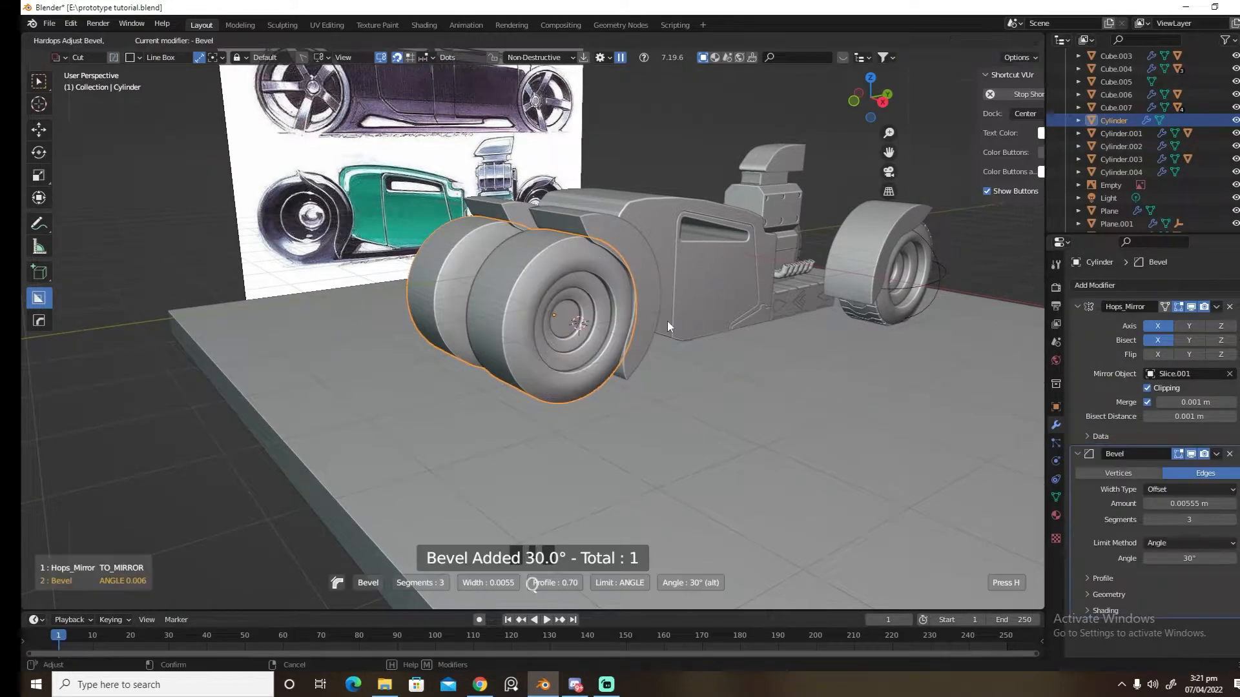
Add a 2 m plane at the rear wheel's centre and isolate it with the rear wheels in local view
{"action": "key", "text": "grave"}
{"action": "left_click", "coordinate": [606, 338]}
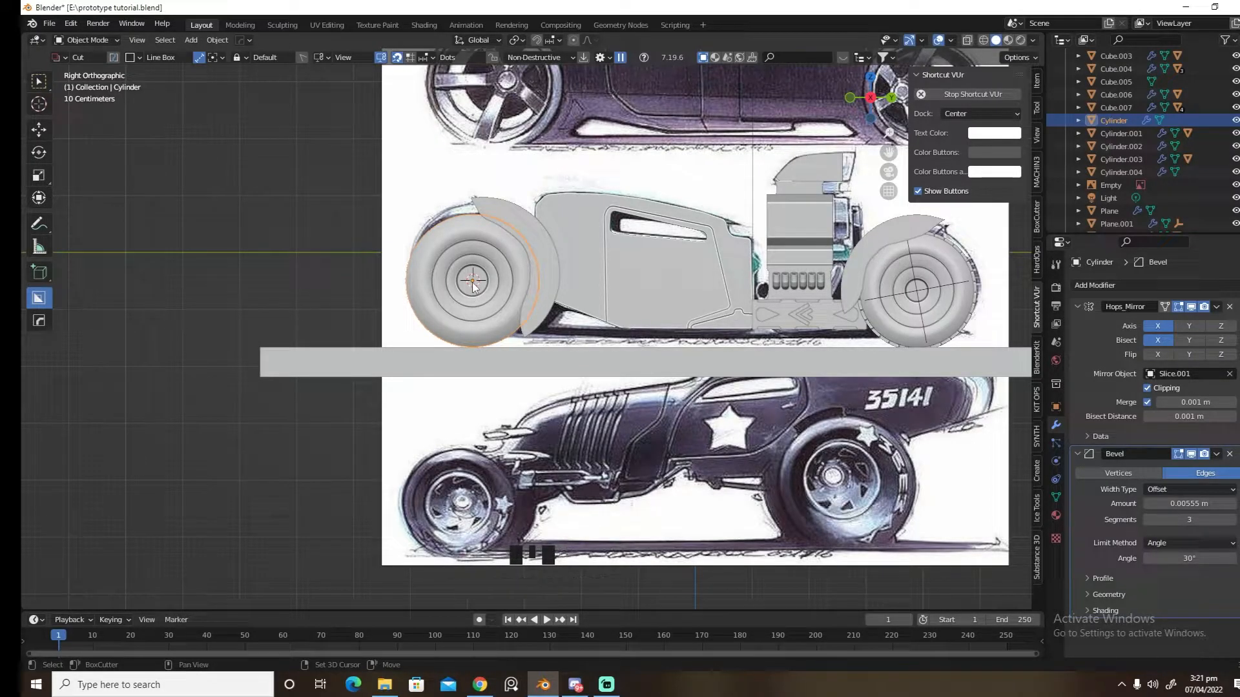
{"action": "key", "text": "shift+a"}
{"action": "mouse_move", "coordinate": [474, 293]}
{"action": "left_click", "coordinate": [532, 310]}
{"action": "middle_click_drag", "start_coordinate": [532, 347], "coordinate": [625, 409]}
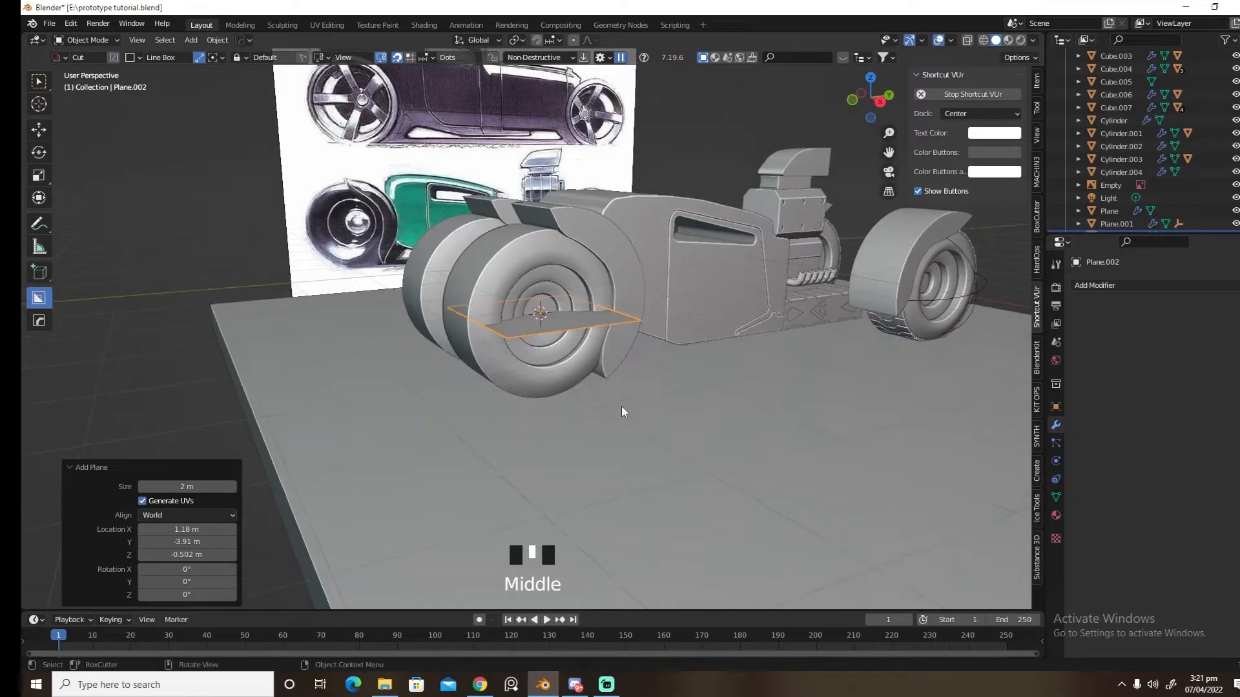
{"action": "left_click", "coordinate": [525, 262], "text": "shift"}
{"action": "key", "text": "slash"}
From the top view with X-ray on, scale the plane to about 0.522 and move it about -0.253 m along X onto the tyre
{"action": "left_click", "coordinate": [591, 369]}
{"action": "key", "text": "grave"}
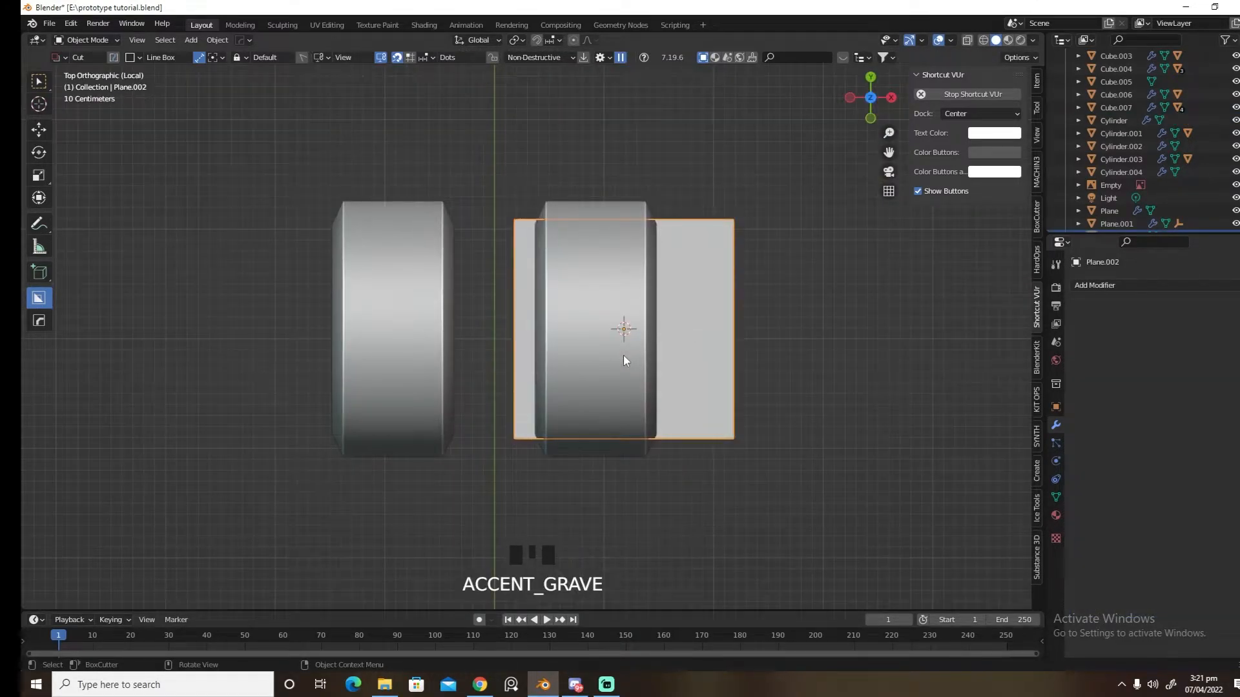
{"action": "key", "text": "s"}
{"action": "left_click", "coordinate": [637, 334]}
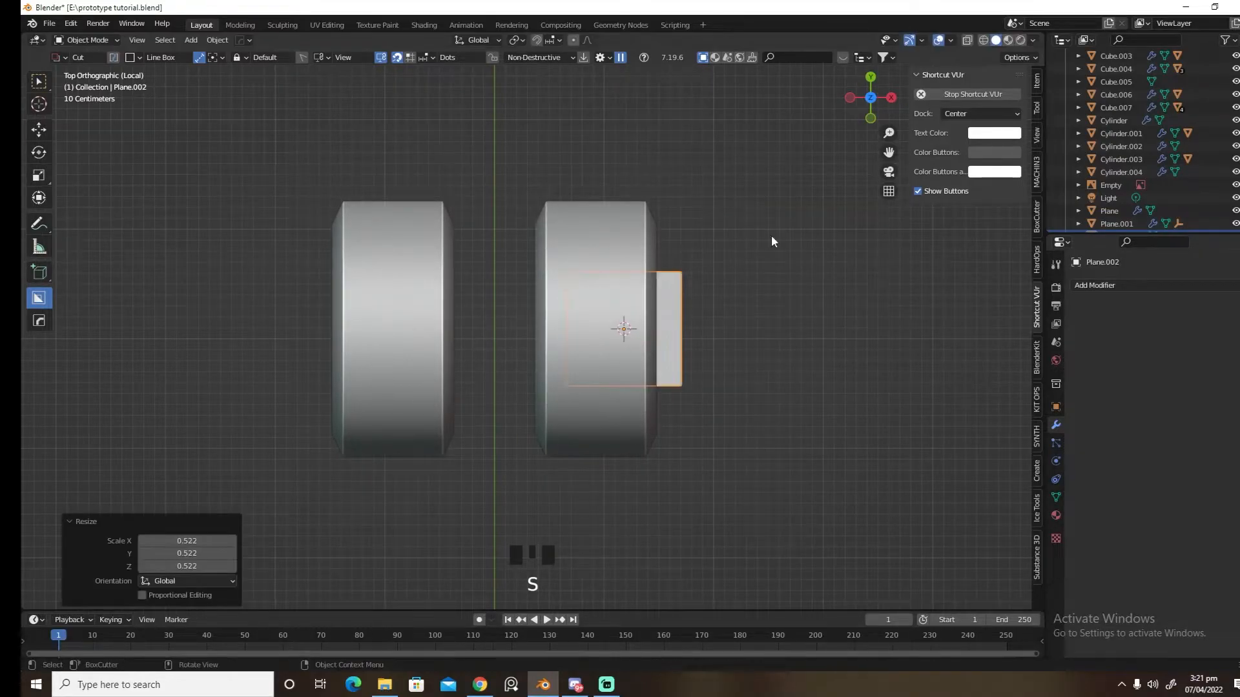
{"action": "left_click", "coordinate": [967, 41]}
{"action": "key", "text": "g"}
{"action": "left_click", "coordinate": [797, 254]}
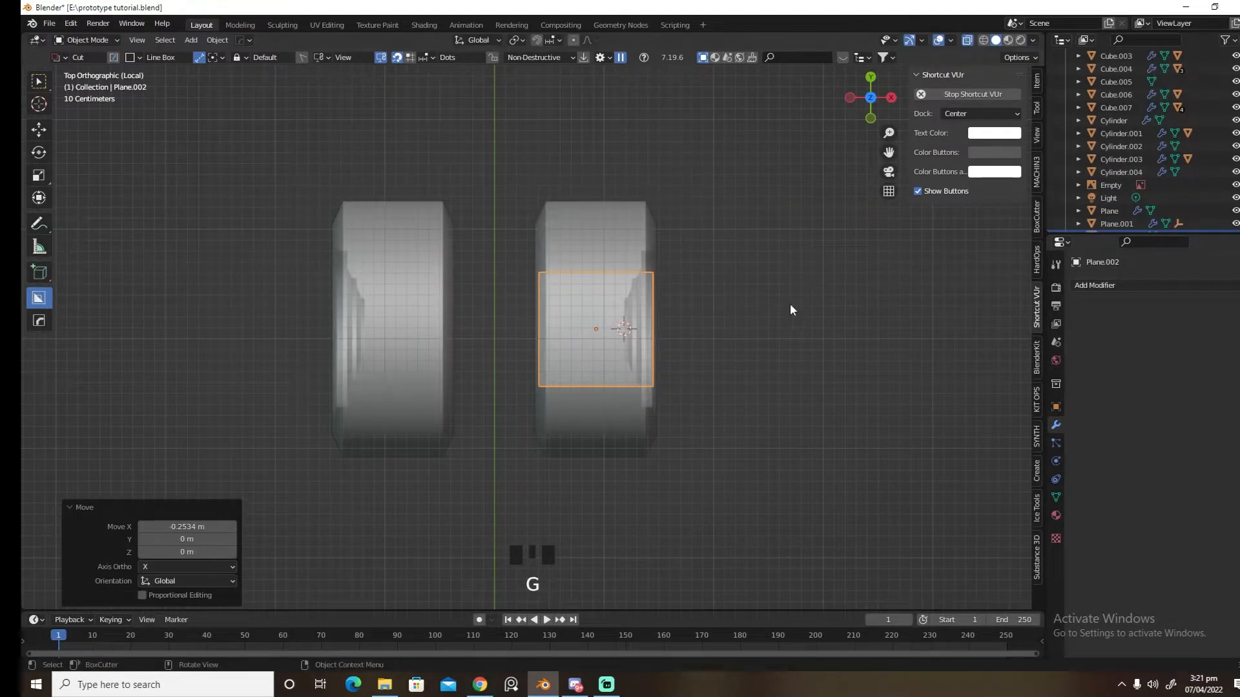
Scale the plane by a further 0.206, centre it across the tyre's width, and open it for mesh editing with X-ray on
{"action": "scroll", "coordinate": [794, 401], "scroll_direction": "up", "scroll_amount": 5}
{"action": "key", "text": "s"}
{"action": "left_click", "coordinate": [702, 377]}
{"action": "key", "text": "g"}
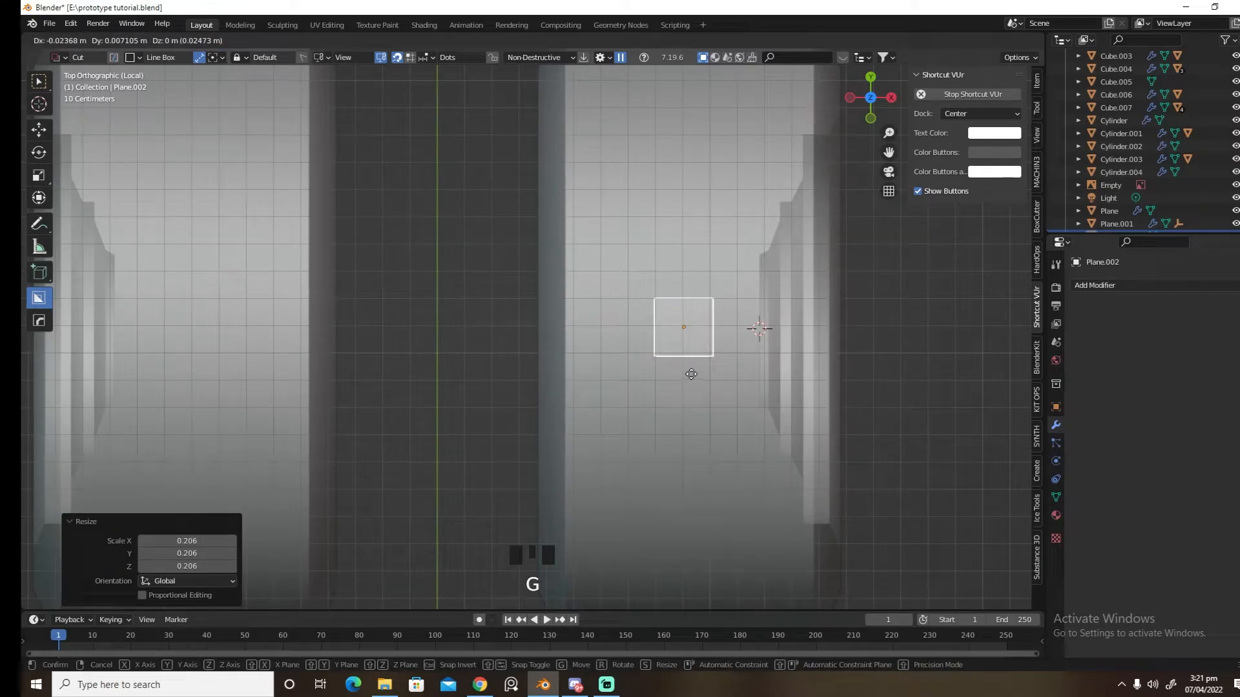
{"action": "left_click", "coordinate": [697, 373]}
{"action": "key", "text": "Tab"}
{"action": "left_click", "coordinate": [727, 410]}
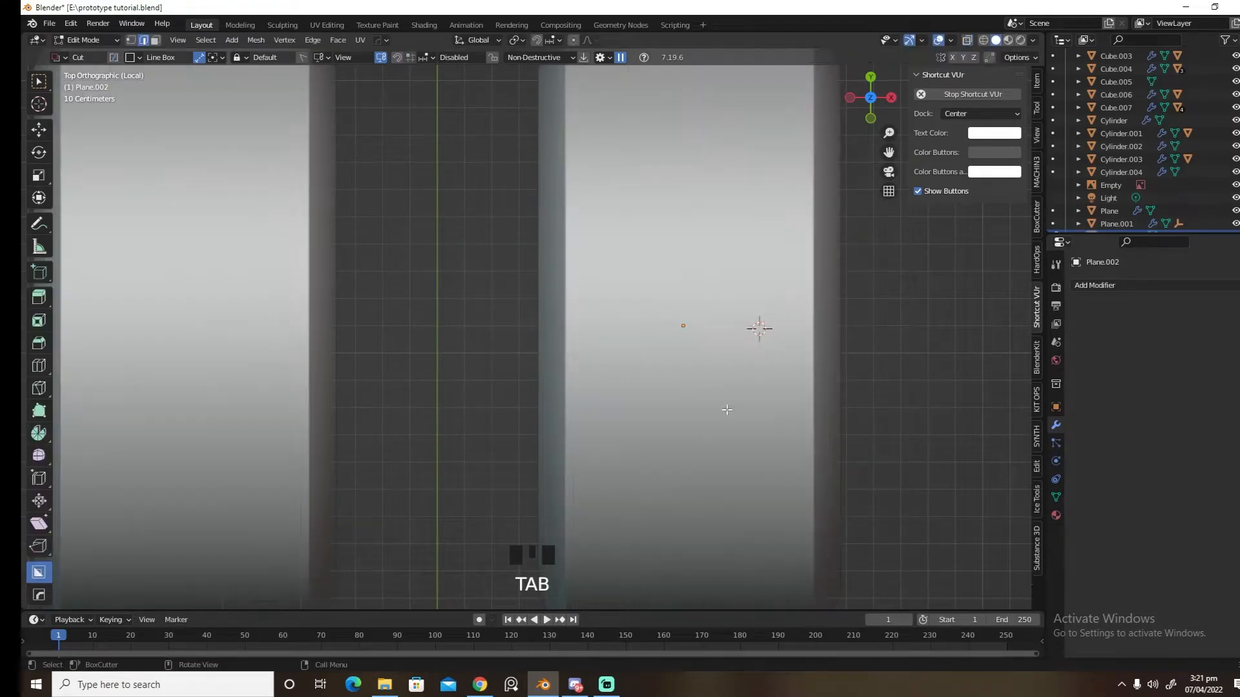
{"action": "left_click", "coordinate": [966, 41]}
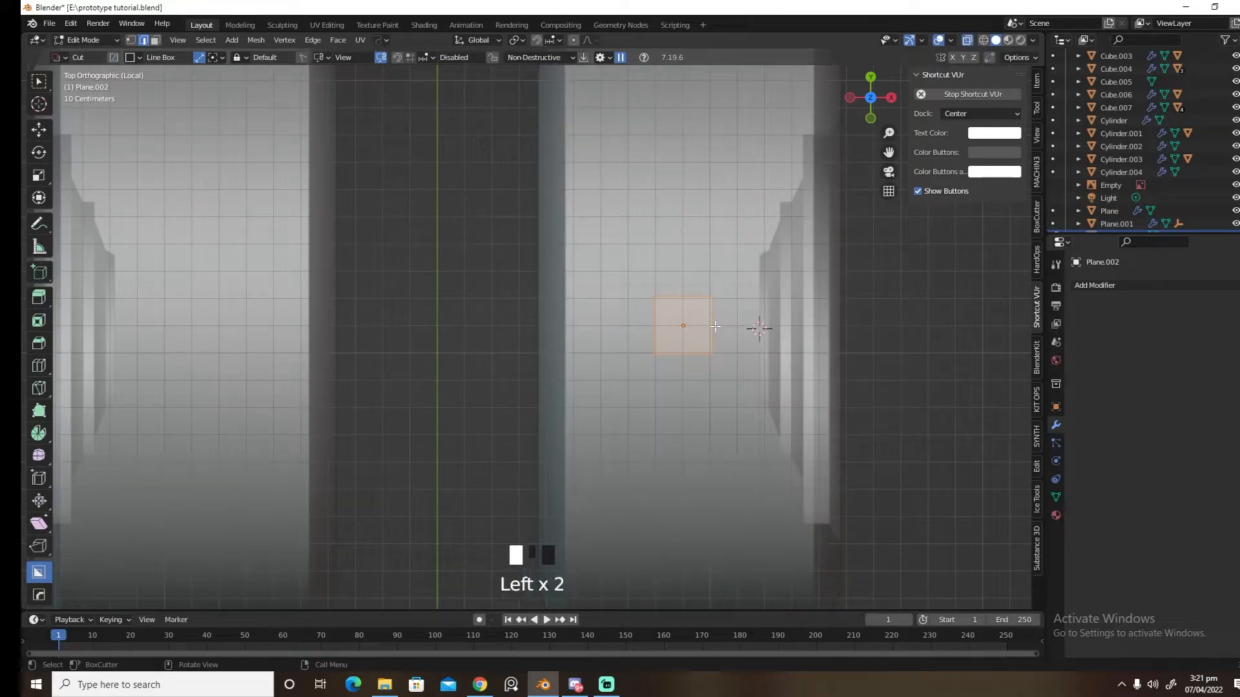
{"action": "key", "text": "e"}
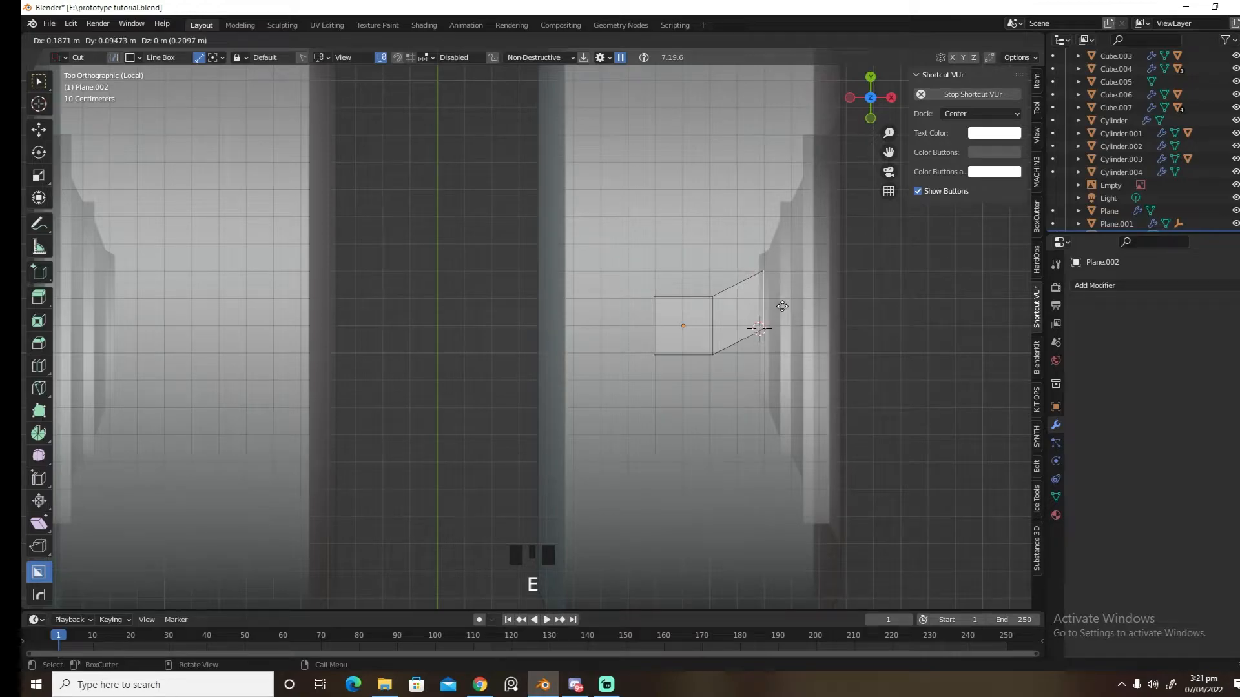
{"action": "left_click", "coordinate": [782, 306]}
{"action": "key", "text": "e"}
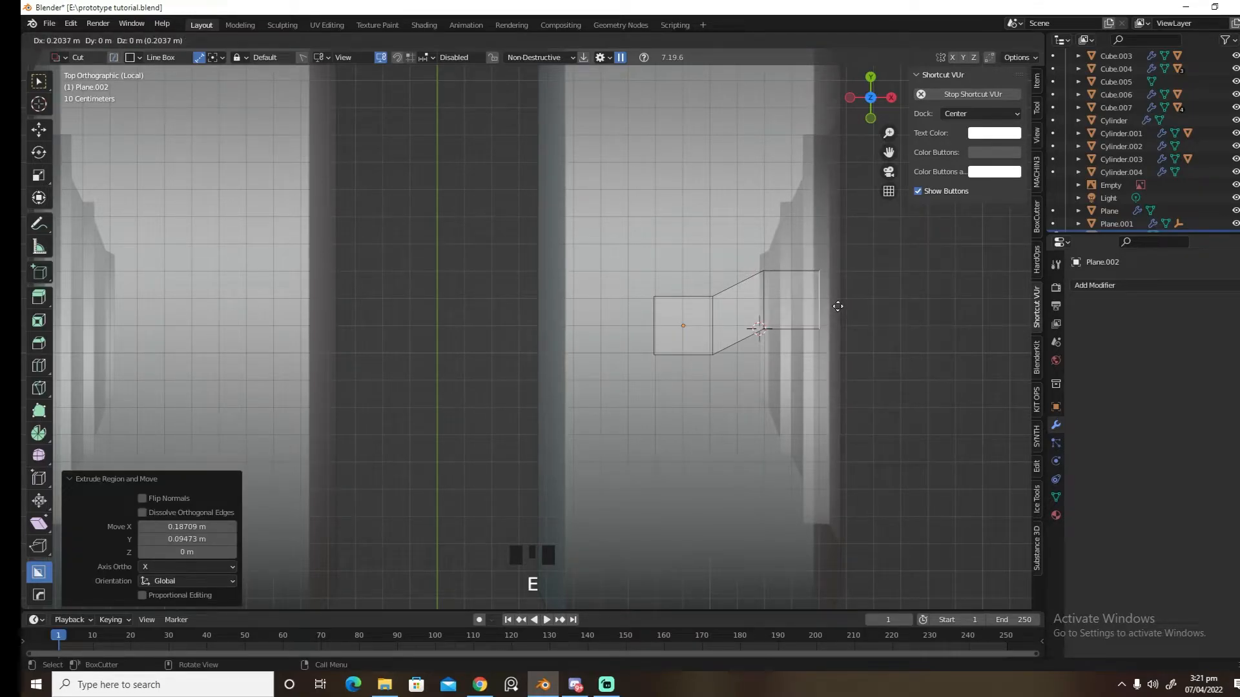
{"action": "left_click", "coordinate": [837, 306]}
{"action": "left_click", "coordinate": [653, 331]}
{"action": "key", "text": "e"}
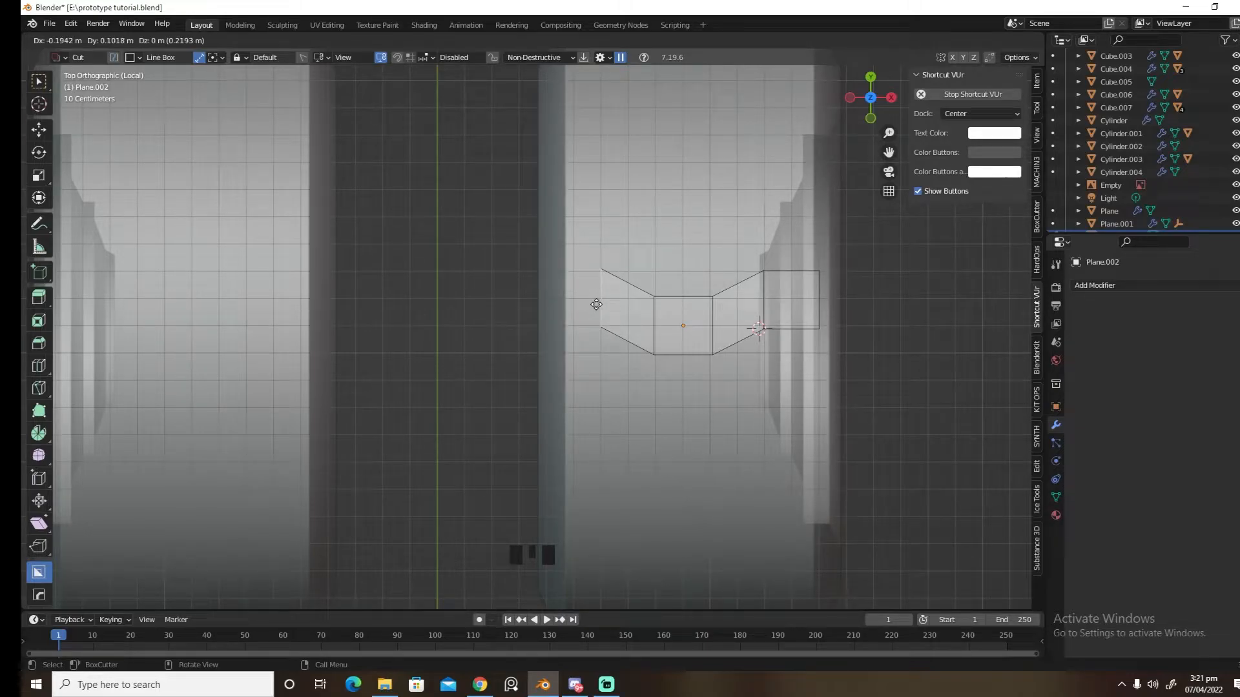
{"action": "right_click", "coordinate": [629, 306]}
{"action": "key", "text": "ctrl+z"}
{"action": "key", "text": "ctrl+z"}
{"action": "key", "text": "ctrl+z"}
{"action": "key", "text": "ctrl+z"}
{"action": "key", "text": "ctrl+z"}
{"action": "key", "text": "ctrl+z"}
Extrude both side edges of the plane diagonally about 0.19 m in X and 0.1 m in Y, then straight outward to the tyre's edges
{"action": "left_click", "coordinate": [730, 328]}
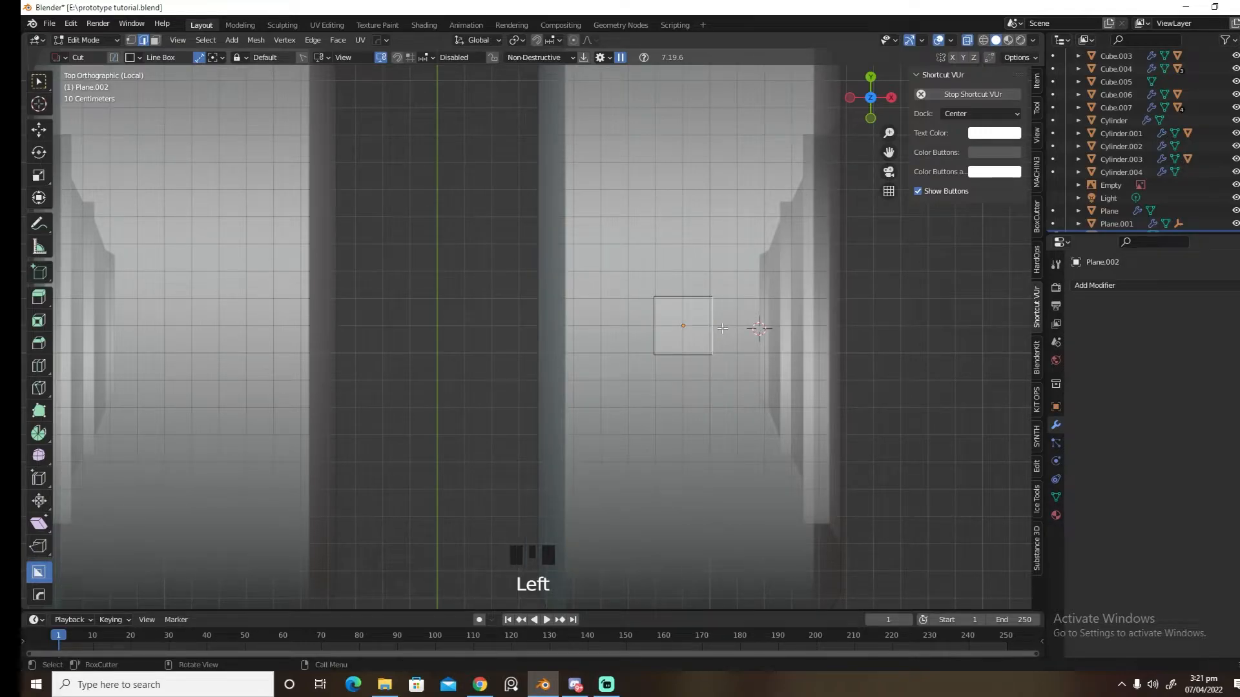
{"action": "key", "text": "e"}
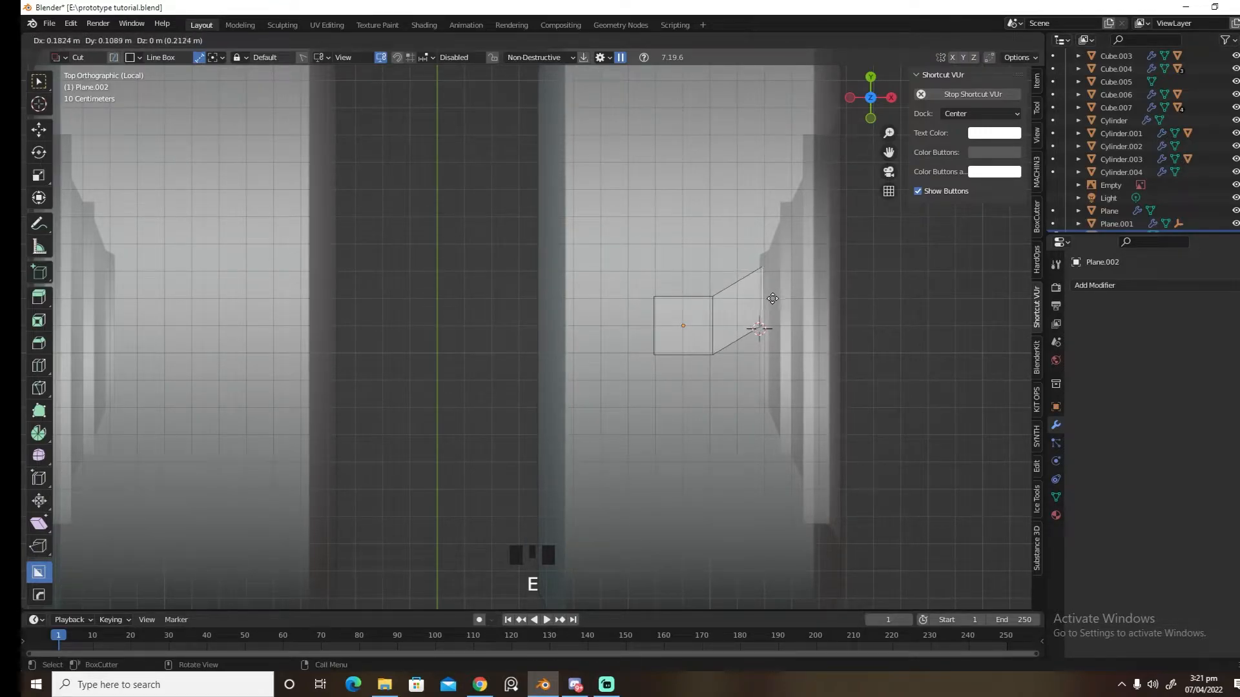
{"action": "left_click", "coordinate": [775, 301]}
{"action": "key", "text": "e"}
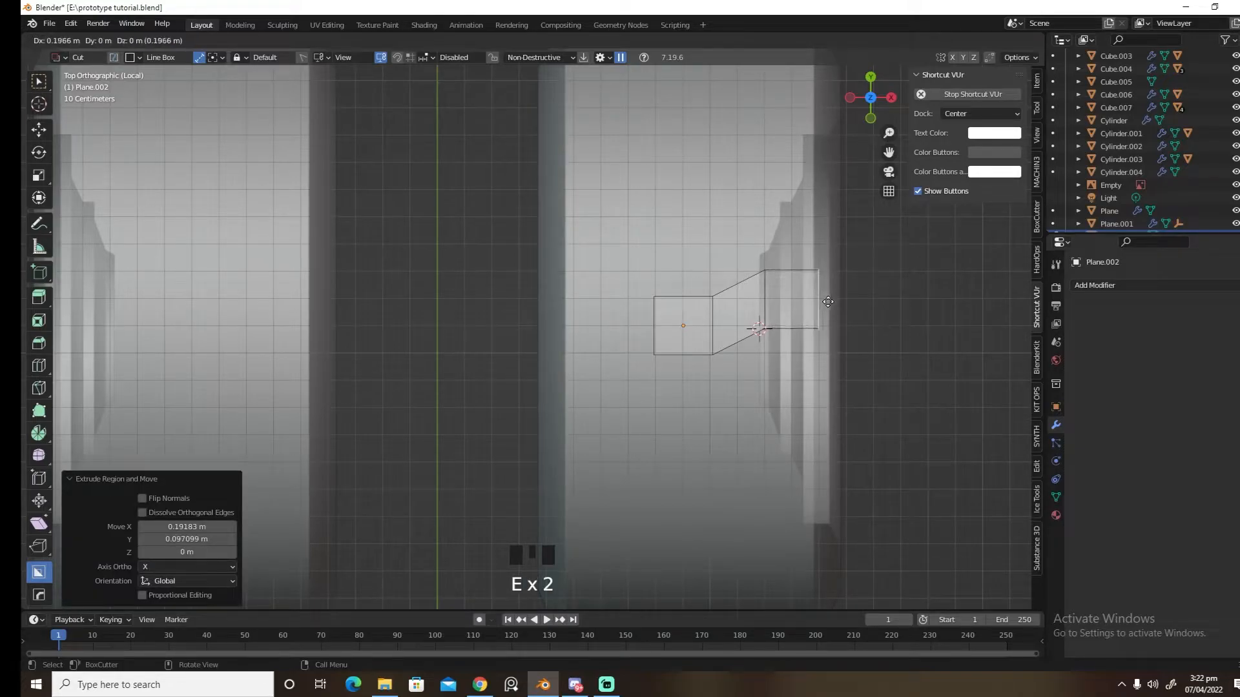
{"action": "left_click", "coordinate": [829, 301]}
{"action": "left_click", "coordinate": [638, 329]}
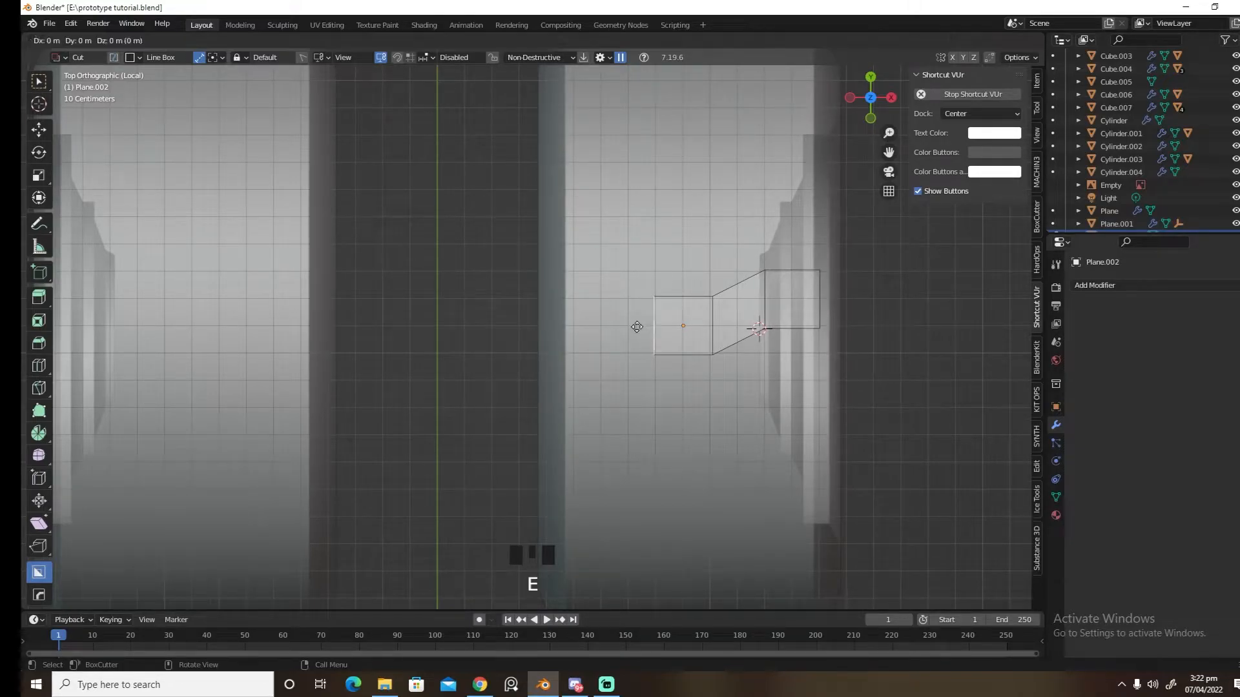
{"action": "left_click", "coordinate": [601, 302]}
{"action": "key", "text": "e"}
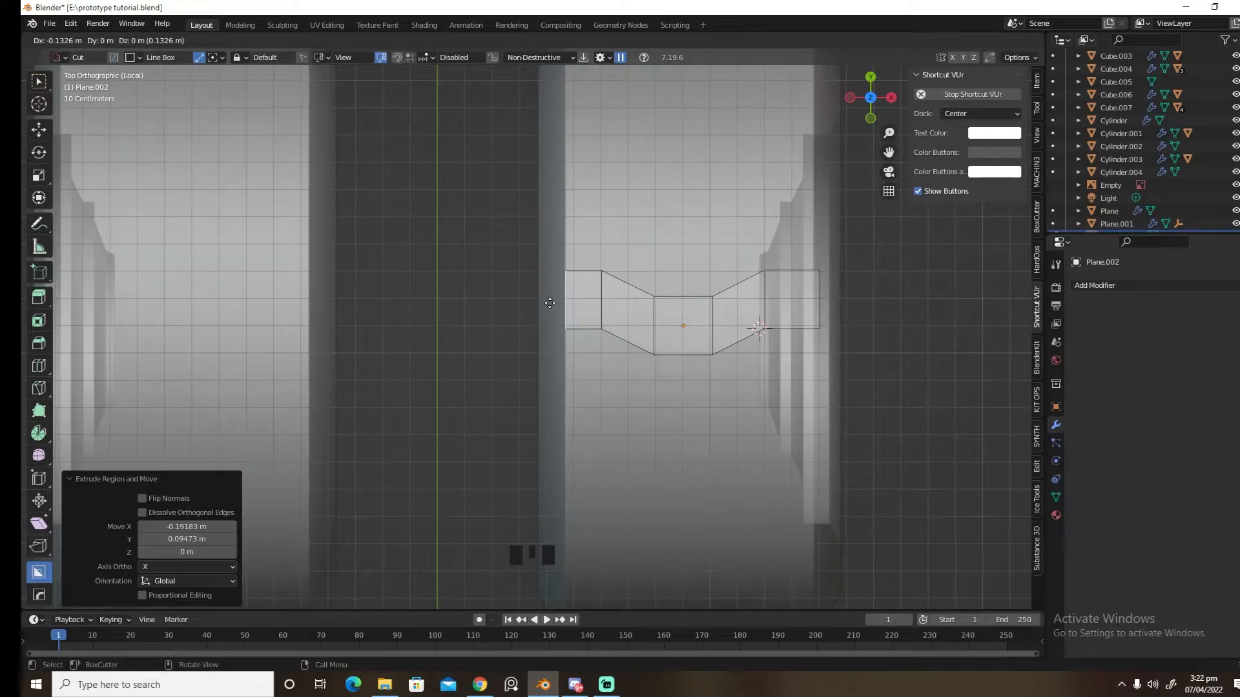
{"action": "left_click", "coordinate": [550, 303]}
Finish mesh editing and raise the tread strip about 1.2 m along Z to the top of the tyre
{"action": "middle_click_drag", "start_coordinate": [668, 378], "coordinate": [722, 381]}
{"action": "key", "text": "Tab"}
{"action": "left_click", "coordinate": [695, 372]}
{"action": "scroll", "coordinate": [717, 429], "scroll_direction": "down", "scroll_amount": 4}
{"action": "key", "text": "g"}
{"action": "key", "text": "z"}
{"action": "left_click", "coordinate": [715, 221]}
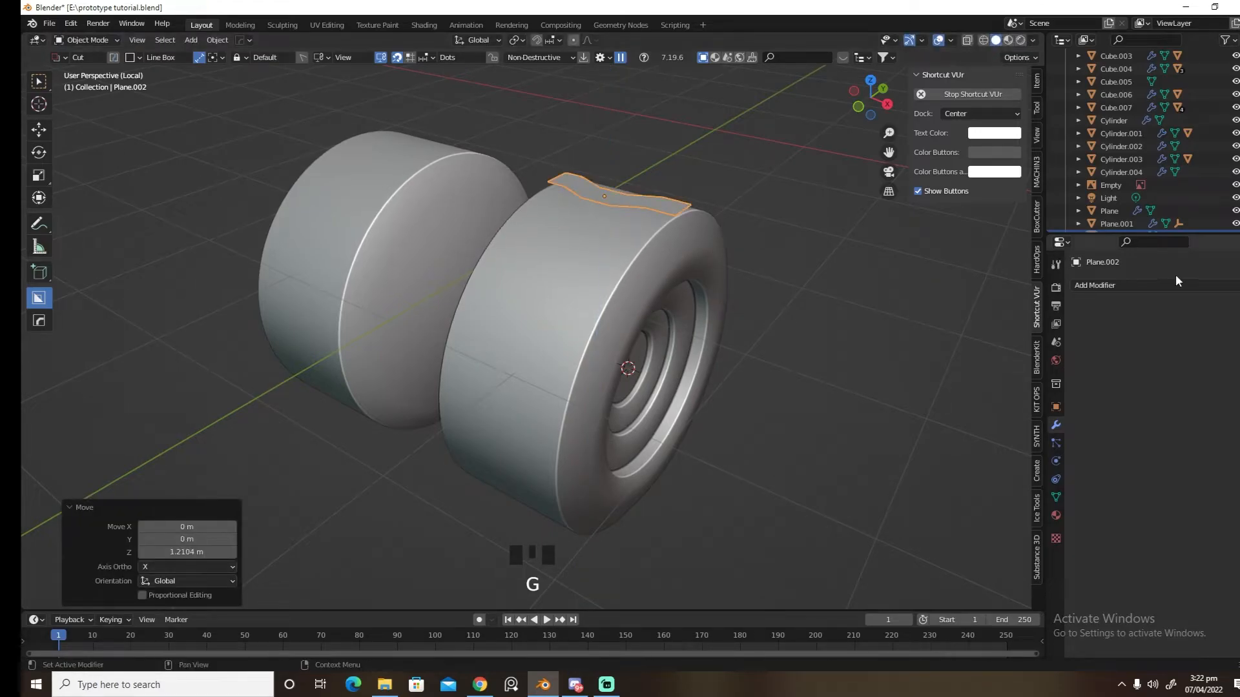
Add a Shrinkwrap modifier to the tread strip, targeting the rear wheel cylinder
{"action": "left_click", "coordinate": [1164, 287]}
{"action": "left_click", "coordinate": [1110, 435]}
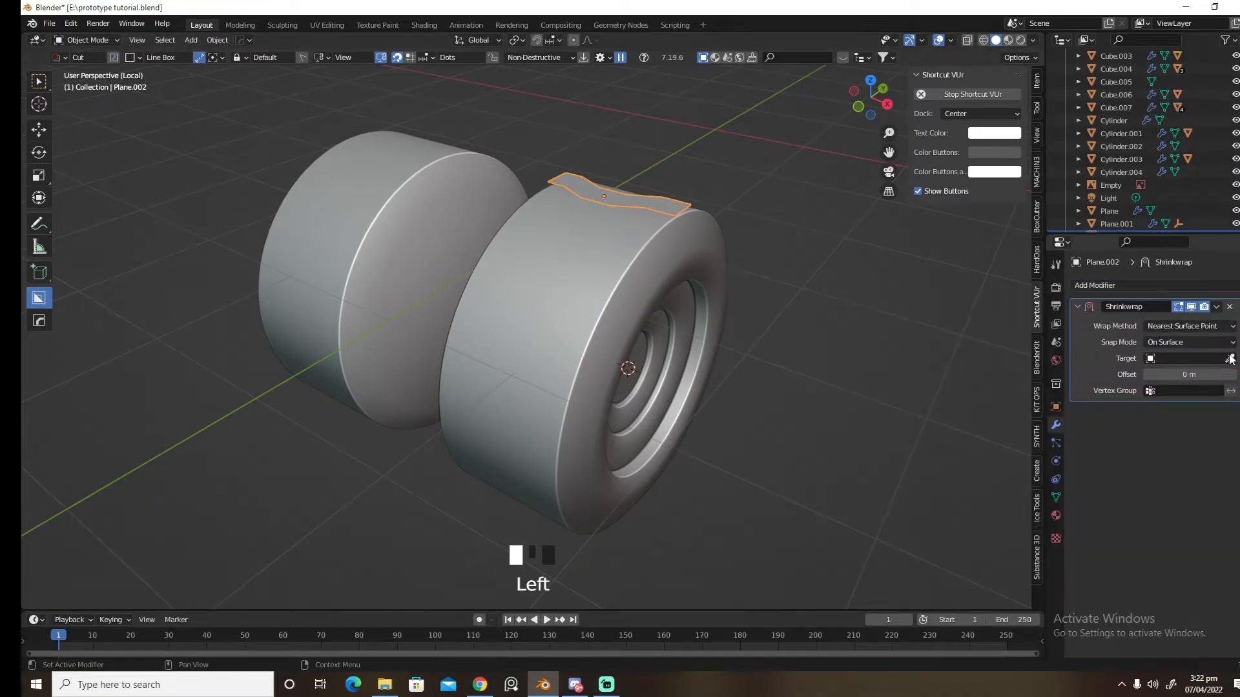
{"action": "left_click", "coordinate": [623, 326]}
{"action": "scroll", "coordinate": [764, 421], "scroll_direction": "down", "scroll_amount": 3}
Add a Solidify modifier to give the tread strip thickness
{"action": "key", "text": "q"}
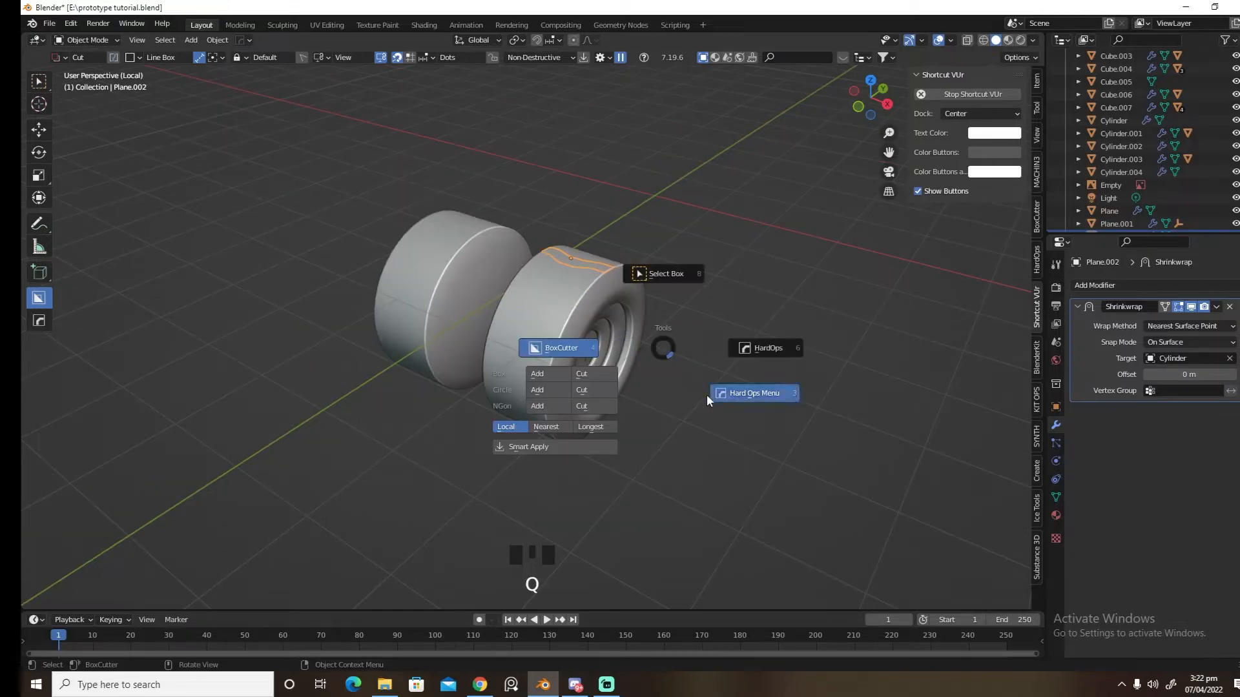
{"action": "left_click", "coordinate": [707, 394]}
{"action": "mouse_move", "coordinate": [687, 458]}
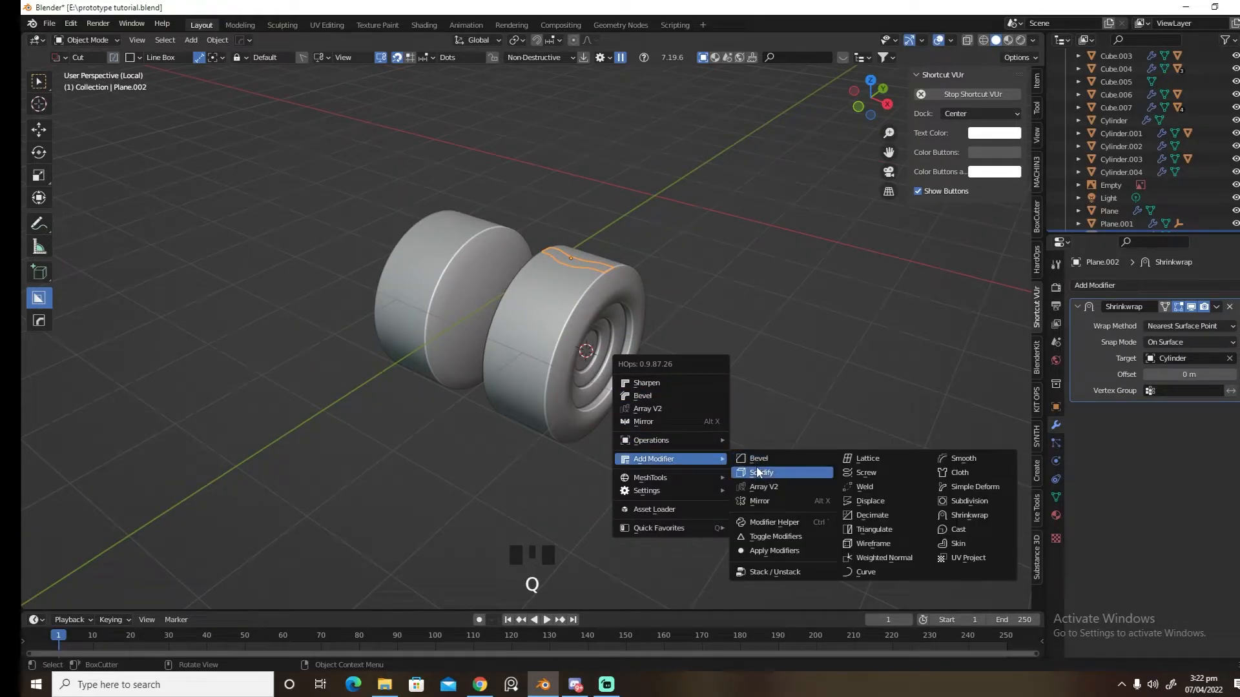
{"action": "left_click", "coordinate": [760, 473]}
{"action": "key", "text": "n"}
{"action": "key", "text": "q"}
{"action": "left_click", "coordinate": [762, 417]}
{"action": "mouse_move", "coordinate": [761, 416]}
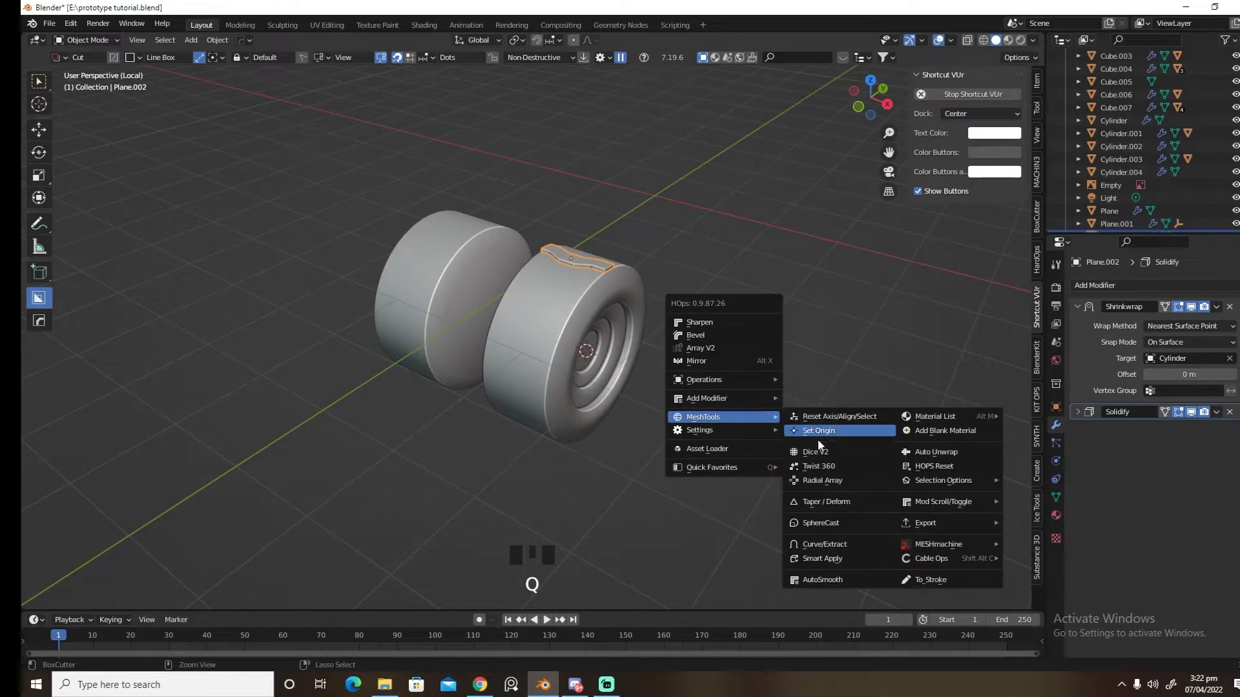
{"action": "left_click", "coordinate": [818, 484]}
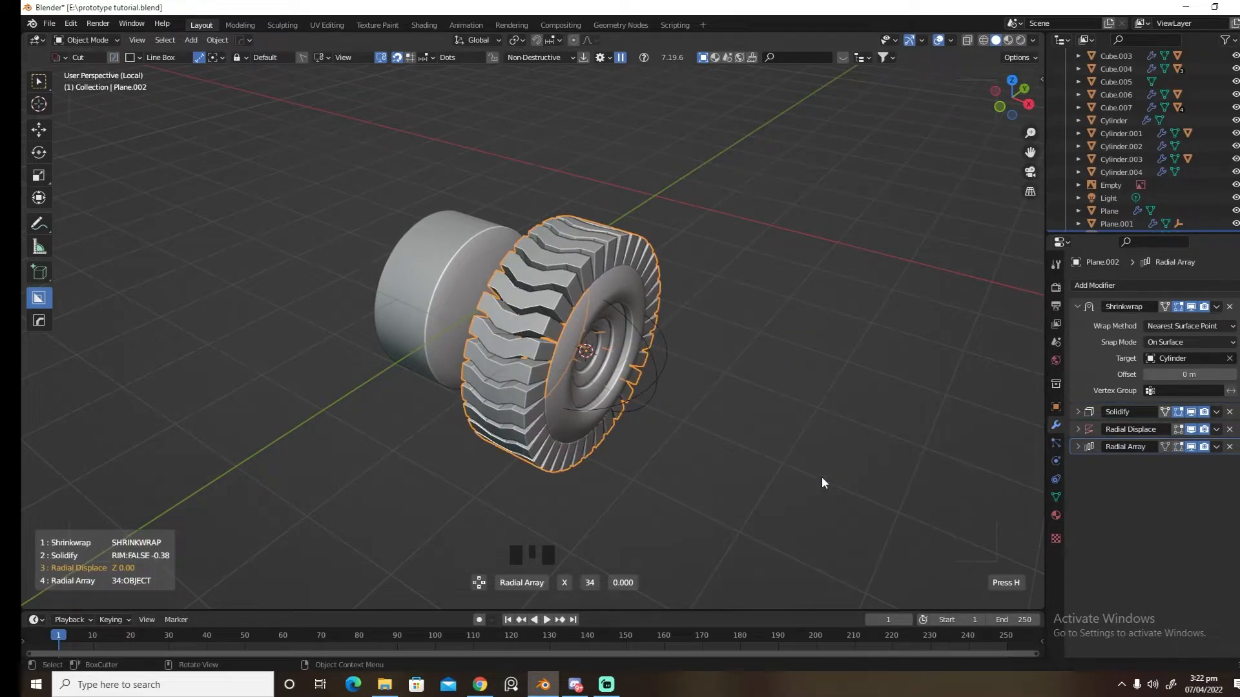
{"action": "key", "text": "Escape"}
Set the Solidify thickness to about -0.0515 m and radially array the tread strip around the wheel's X axis with 33 segments
{"action": "left_click", "coordinate": [1080, 411]}
{"action": "left_click_drag", "start_coordinate": [1170, 446], "coordinate": [1185, 447]}
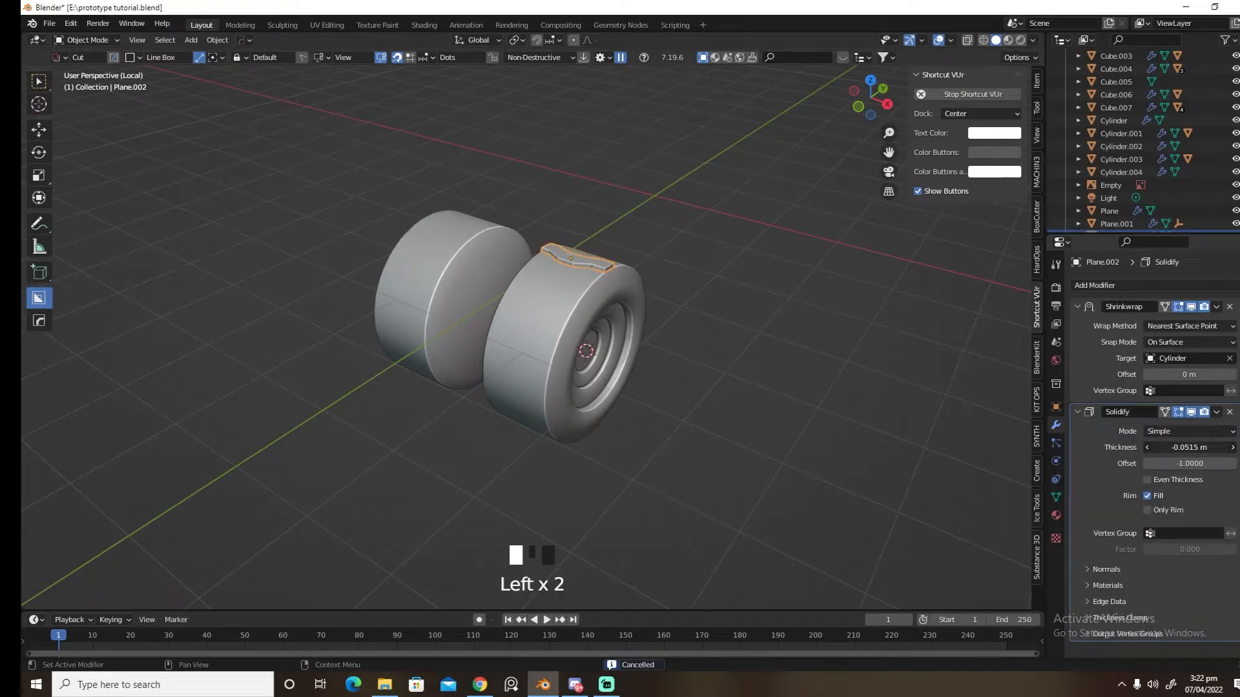
{"action": "key", "text": "q"}
{"action": "mouse_move", "coordinate": [677, 386]}
{"action": "left_click", "coordinate": [750, 447]}
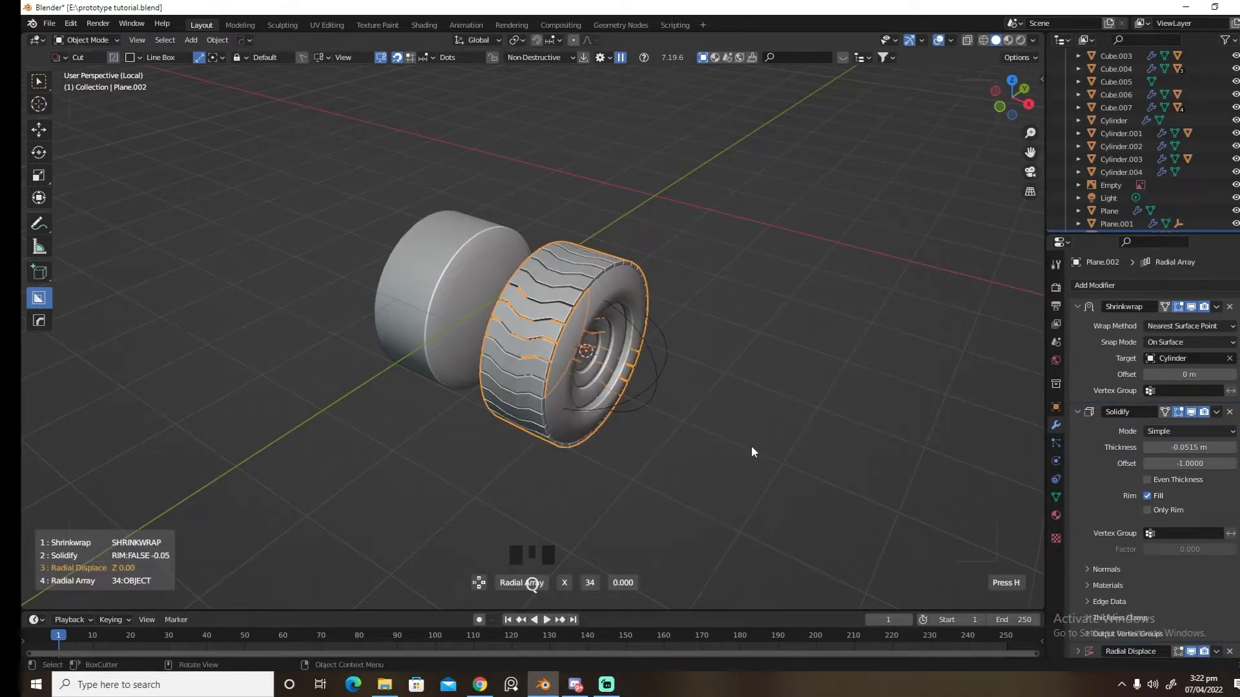
{"action": "scroll", "coordinate": [751, 446], "scroll_direction": "down", "scroll_amount": 2}
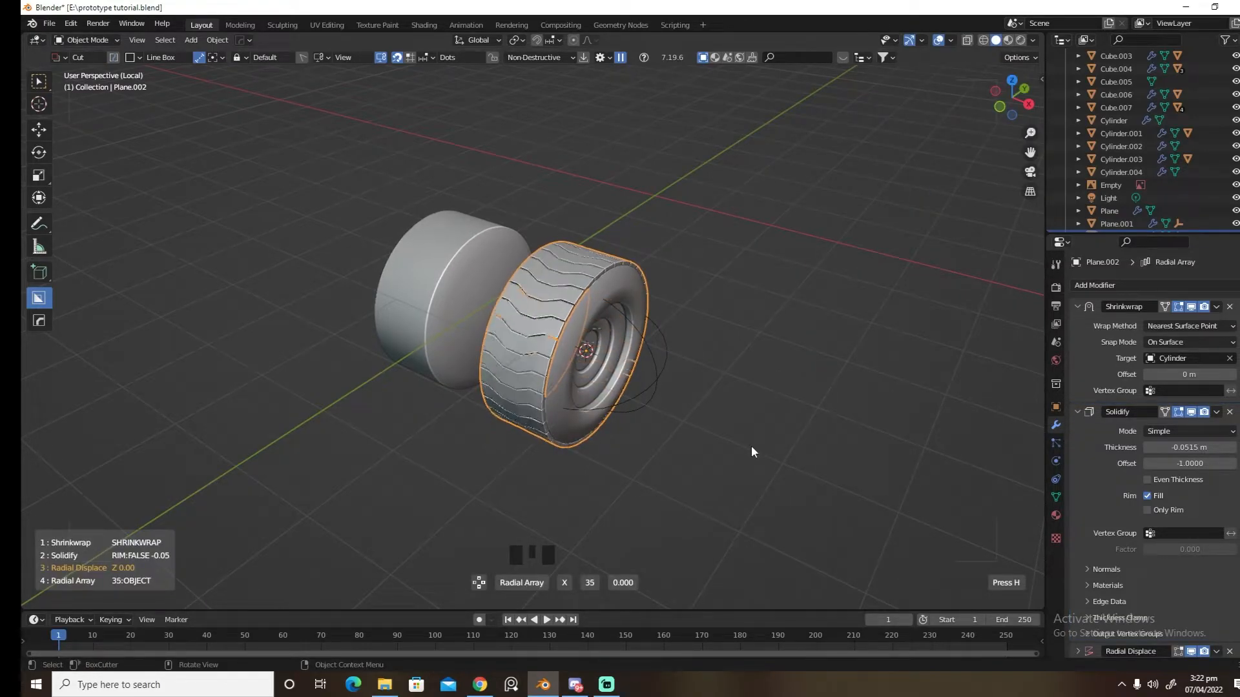
{"action": "scroll", "coordinate": [751, 446], "scroll_direction": "up", "scroll_amount": 1}
{"action": "left_click", "coordinate": [750, 445]}
{"action": "key", "text": "n"}
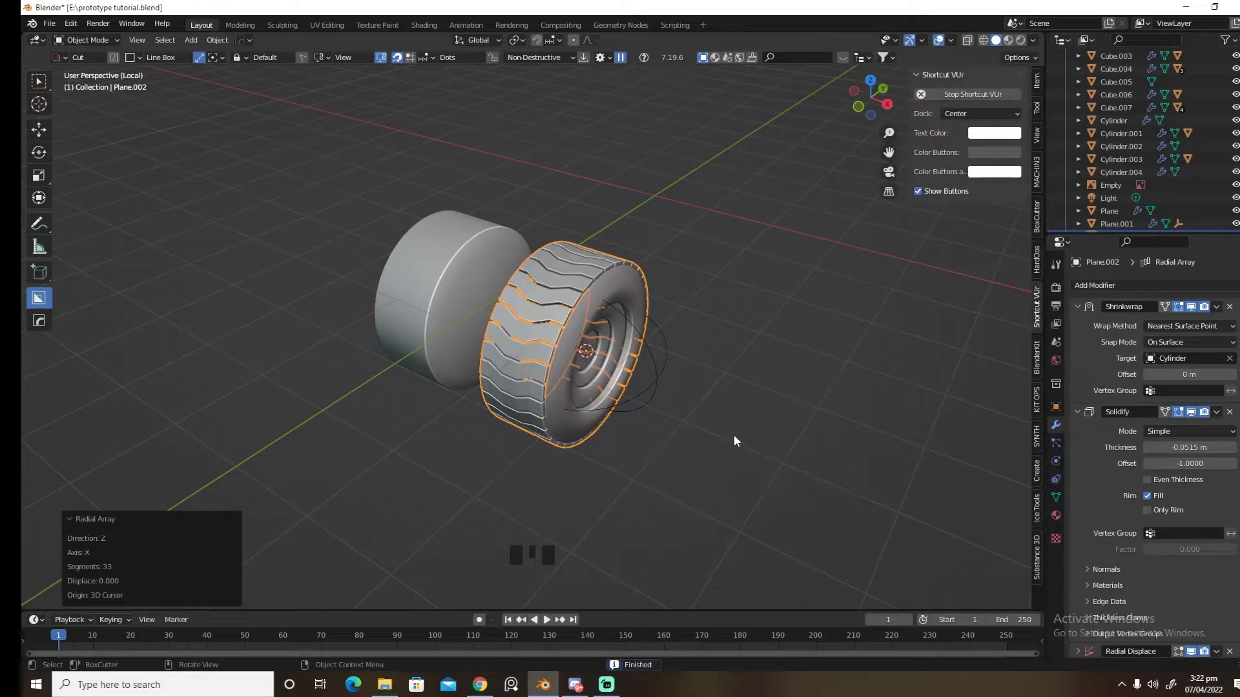
Leave local view and mirror the tyre tread across the car body along X onto the opposite rear wheel
{"action": "key", "text": "slash"}
{"action": "middle_click_drag", "start_coordinate": [635, 414], "coordinate": [697, 427]}
{"action": "left_click", "coordinate": [643, 316]}
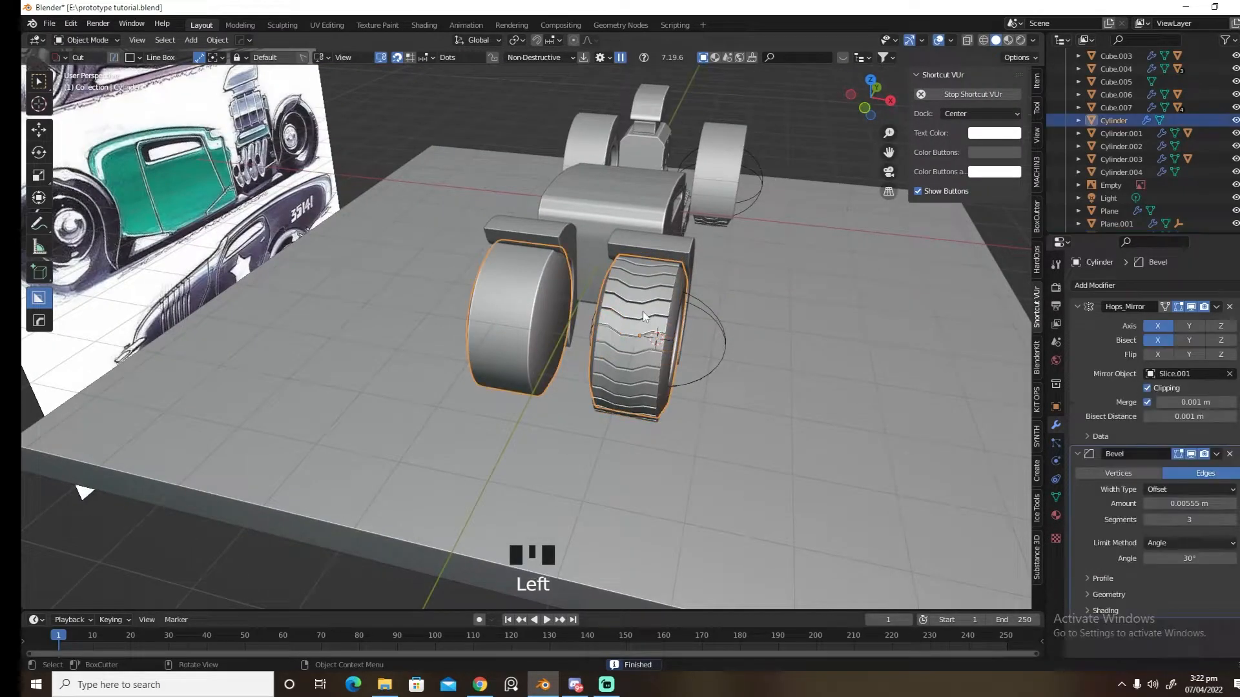
{"action": "left_click", "coordinate": [661, 325]}
{"action": "left_click", "coordinate": [657, 218], "text": "shift"}
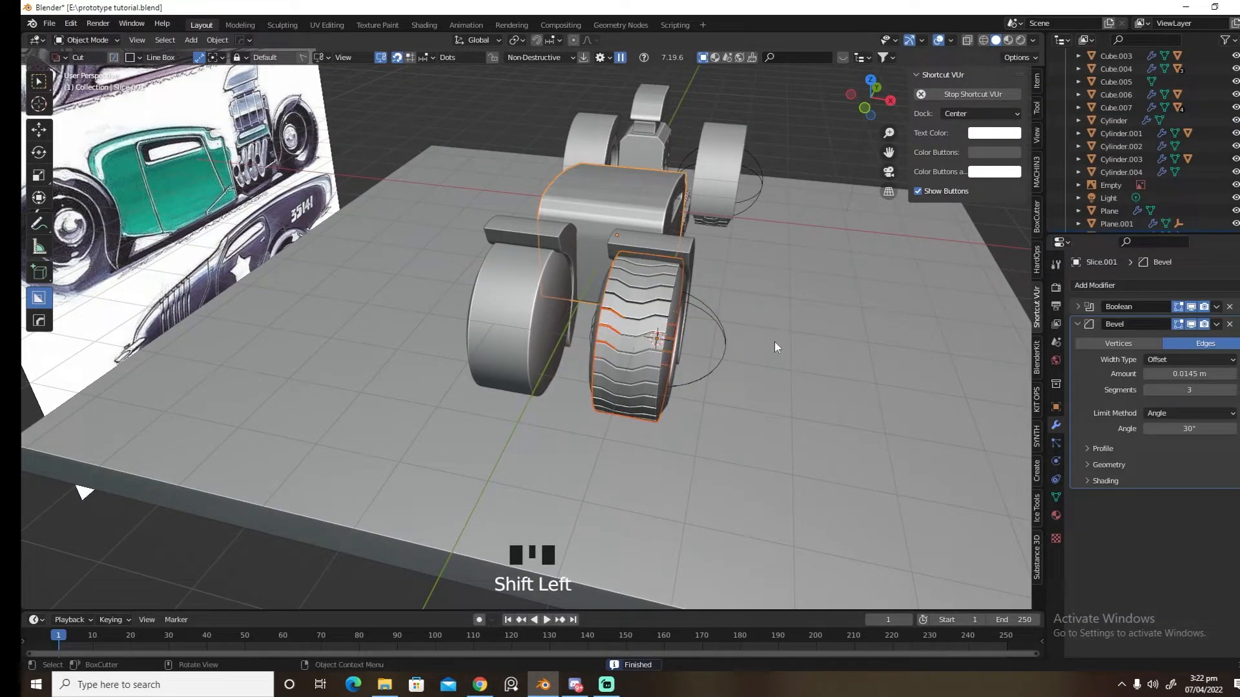
{"action": "key", "text": "alt+x"}
{"action": "left_click", "coordinate": [710, 247]}
{"action": "middle_click_drag", "start_coordinate": [808, 343], "coordinate": [823, 368]}
{"action": "key", "text": "Tab"}
{"action": "key", "text": "Tab"}
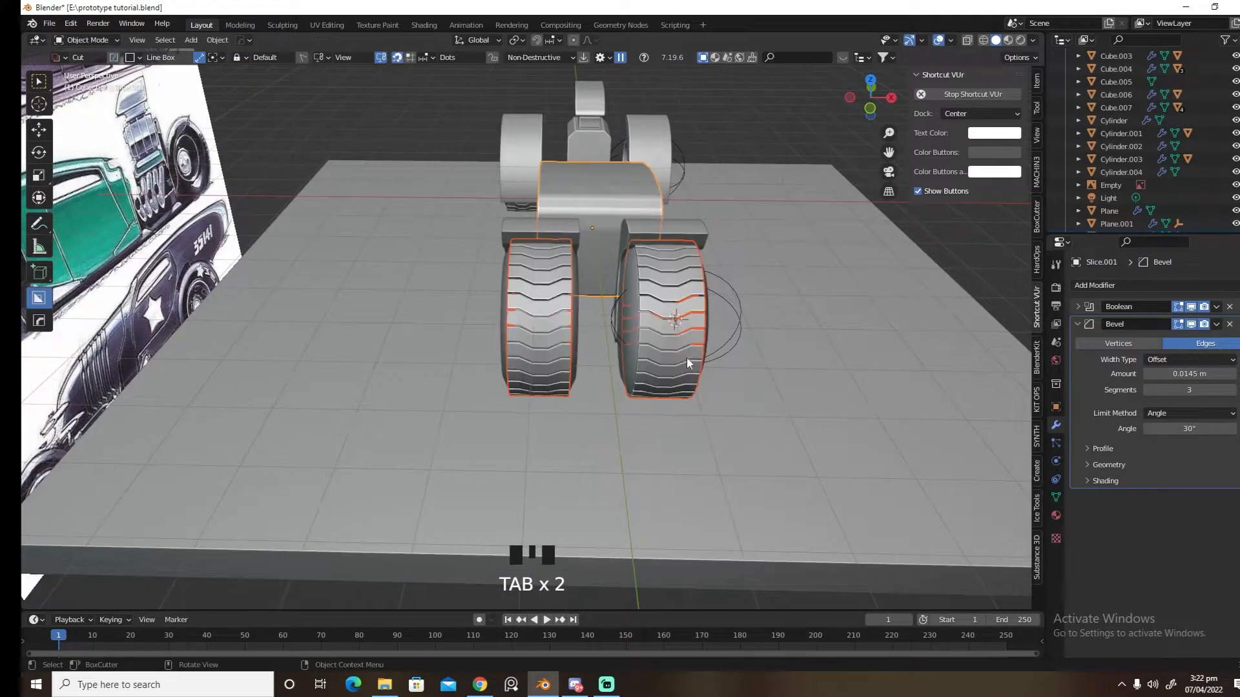
Select the rear wheel cylinder and save the file
{"action": "middle_click_drag", "start_coordinate": [686, 355], "coordinate": [668, 316]}
{"action": "left_click", "coordinate": [668, 316]}
{"action": "key", "text": "Tab"}
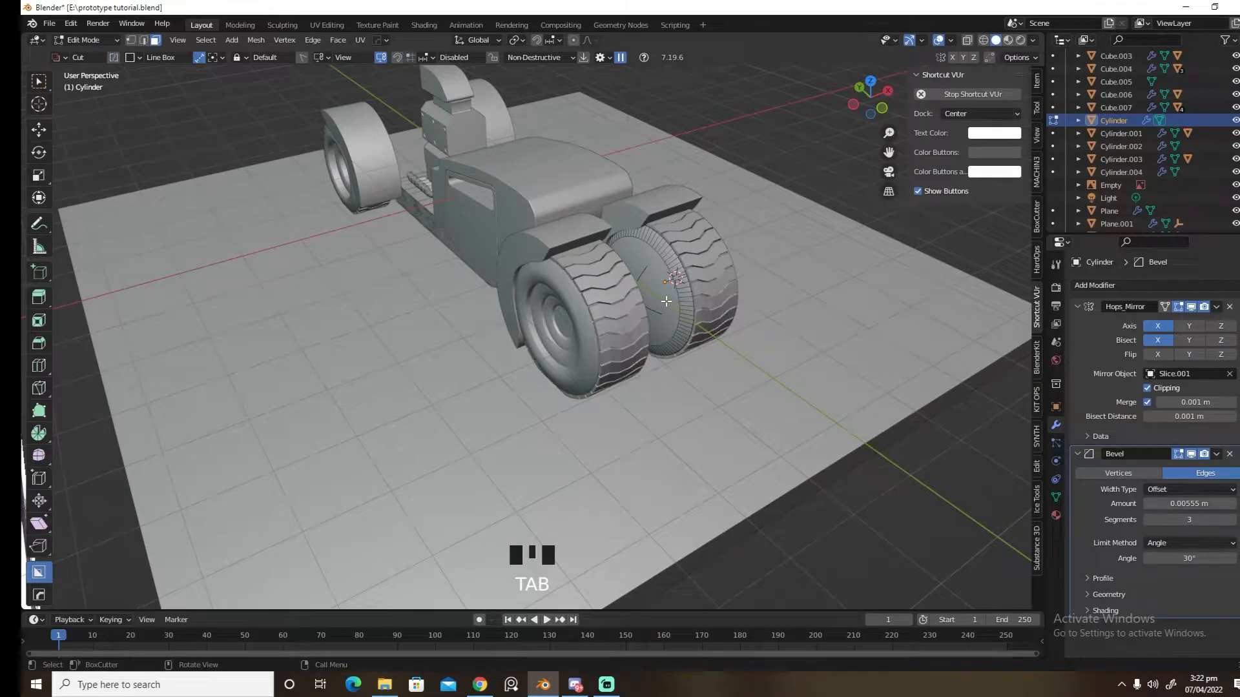
{"action": "left_click", "coordinate": [666, 301]}
{"action": "middle_click_drag", "start_coordinate": [784, 426], "coordinate": [773, 402]}
{"action": "key", "text": "Tab"}
{"action": "key", "text": "grave"}
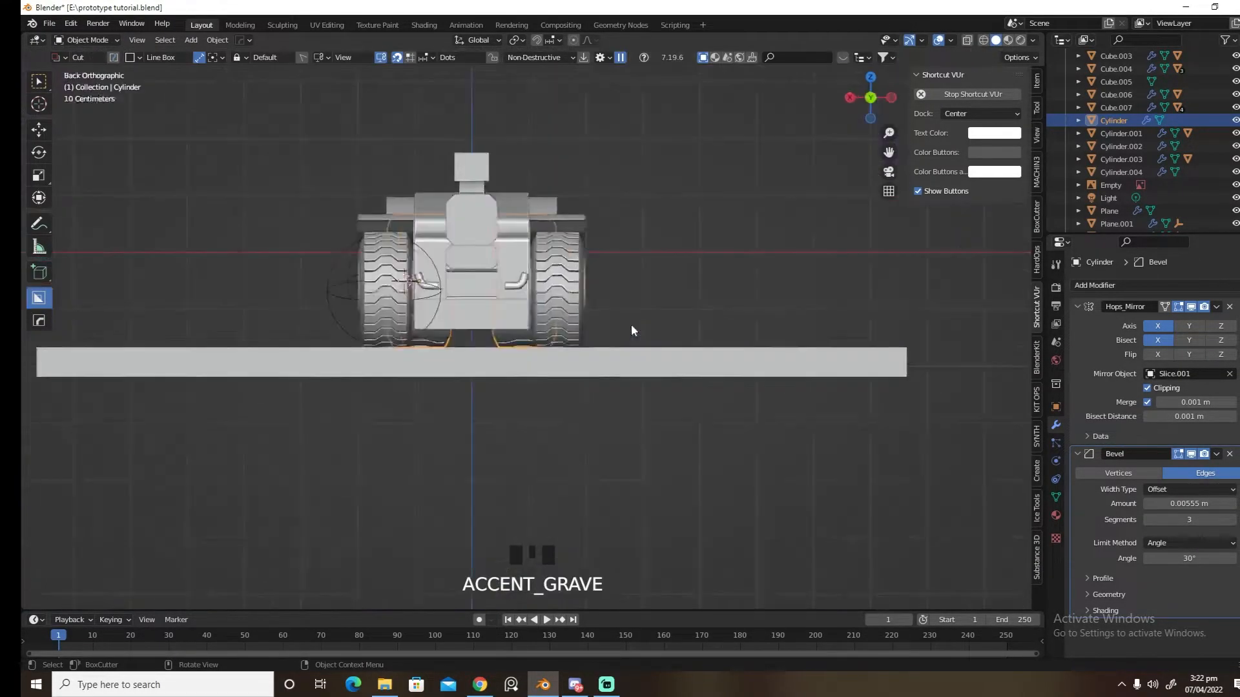
{"action": "key", "text": "ctrl+s"}
Add a cube, scale it to 0.363 and move it about -1.20 m in X and 0.20 m in Z, between the rear wheels
{"action": "middle_click_drag", "start_coordinate": [586, 353], "coordinate": [762, 394]}
{"action": "middle_click_drag", "start_coordinate": [720, 348], "coordinate": [784, 338]}
{"action": "key", "text": "grave"}
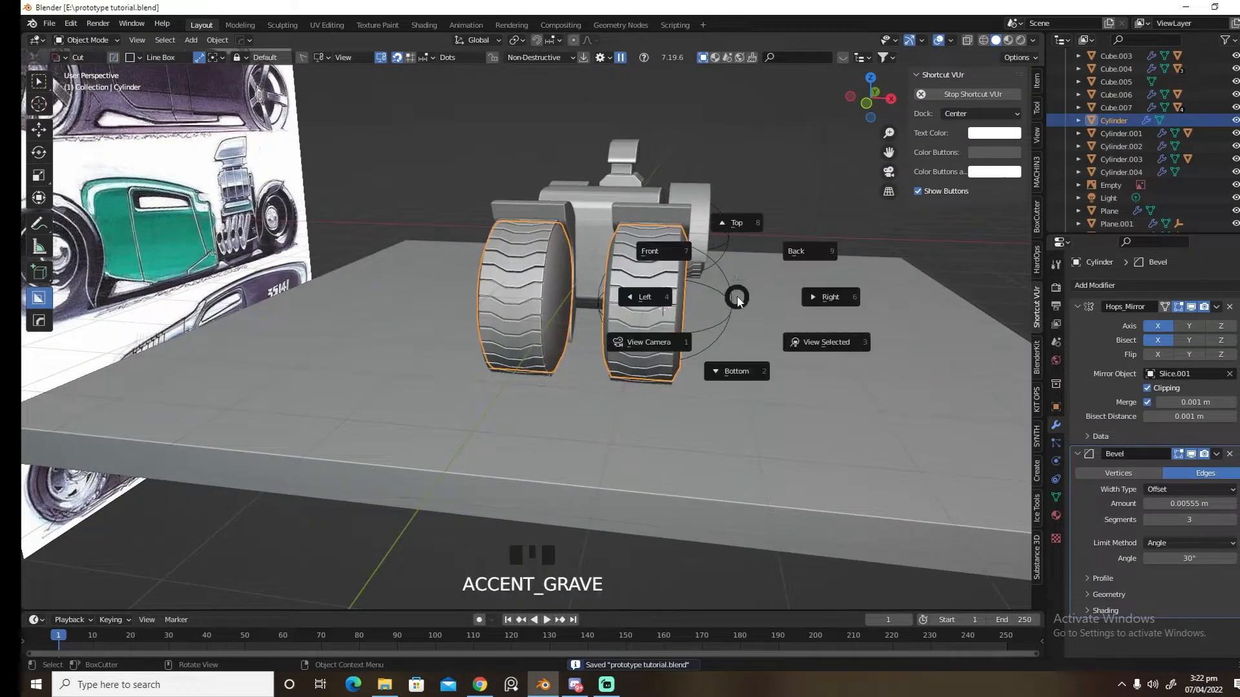
{"action": "key", "text": "grave"}
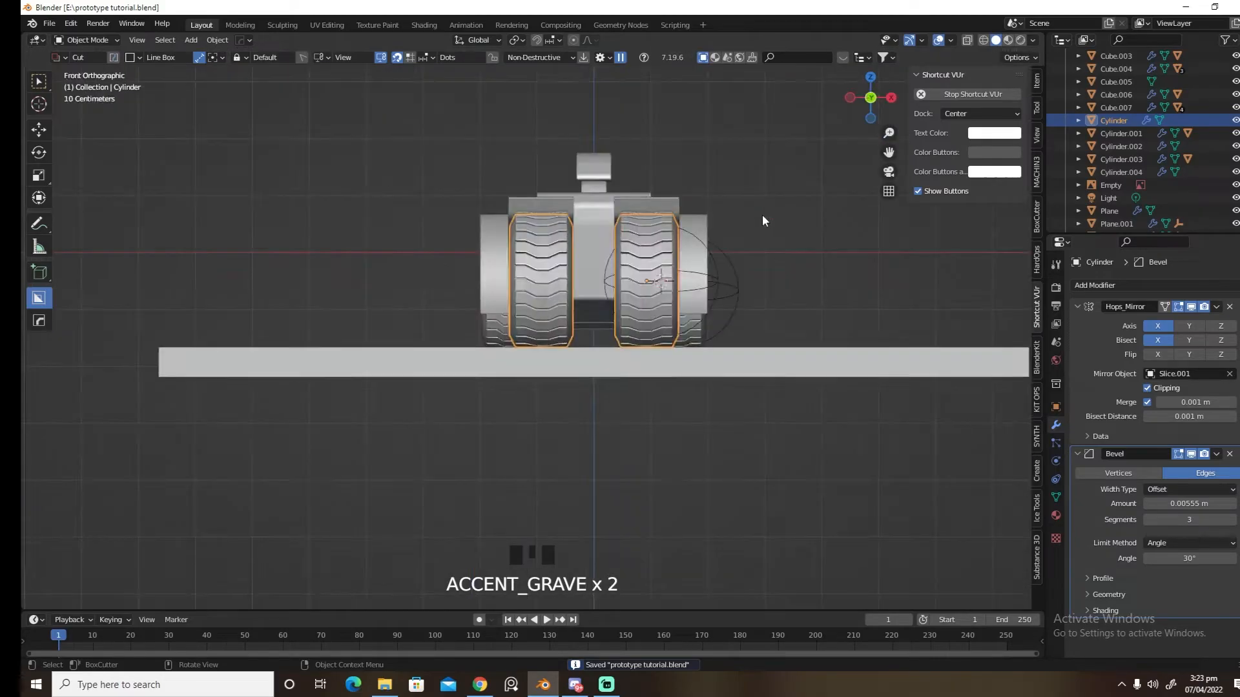
{"action": "key", "text": "shift+a"}
{"action": "mouse_move", "coordinate": [669, 256]}
{"action": "left_click", "coordinate": [722, 282]}
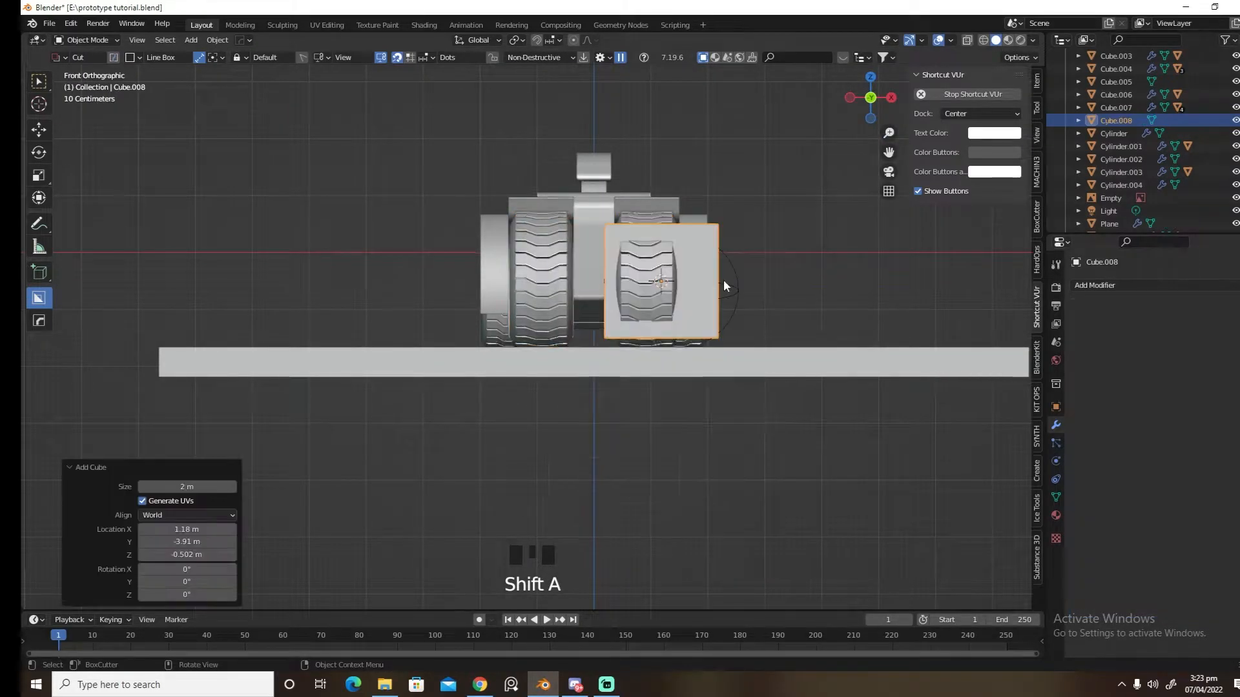
{"action": "key", "text": "s"}
{"action": "left_click", "coordinate": [728, 292]}
{"action": "key", "text": "g"}
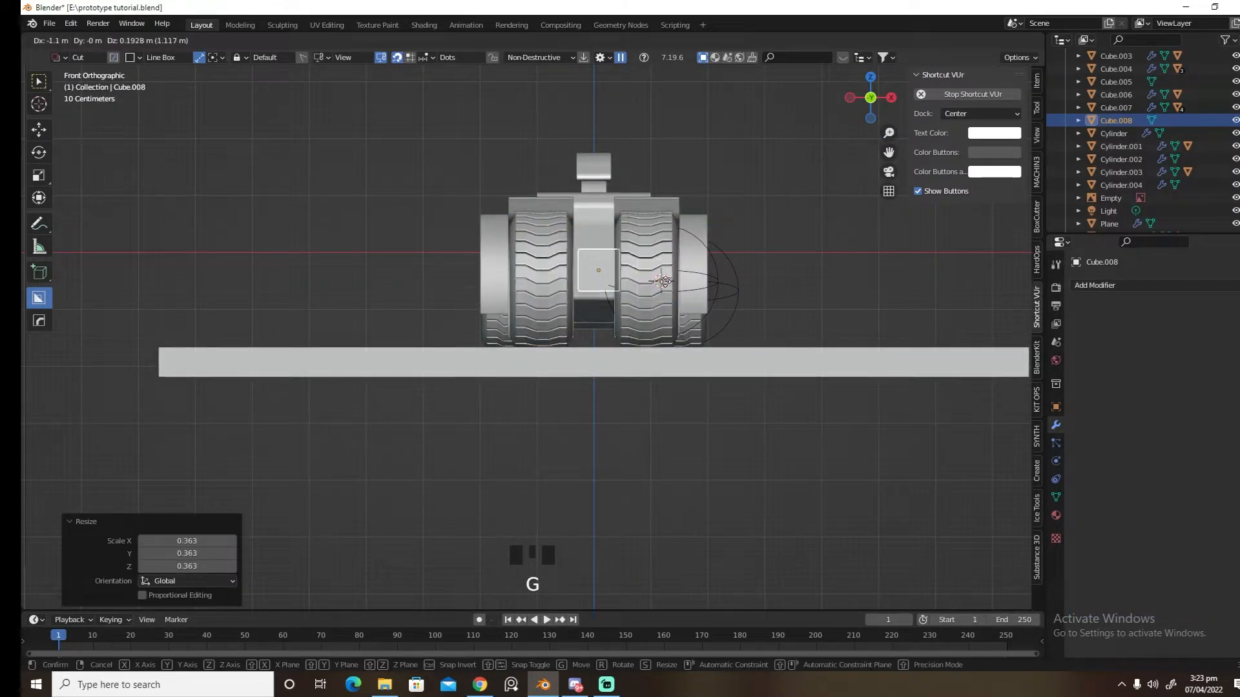
{"action": "left_click", "coordinate": [660, 281]}
Narrow the cube to 0.451 along X and move it about 0.94 m along Y toward the car body
{"action": "middle_click_drag", "start_coordinate": [660, 281], "coordinate": [810, 432]}
{"action": "key", "text": "grave"}
{"action": "left_click", "coordinate": [749, 373]}
{"action": "key", "text": "s"}
{"action": "key", "text": "x"}
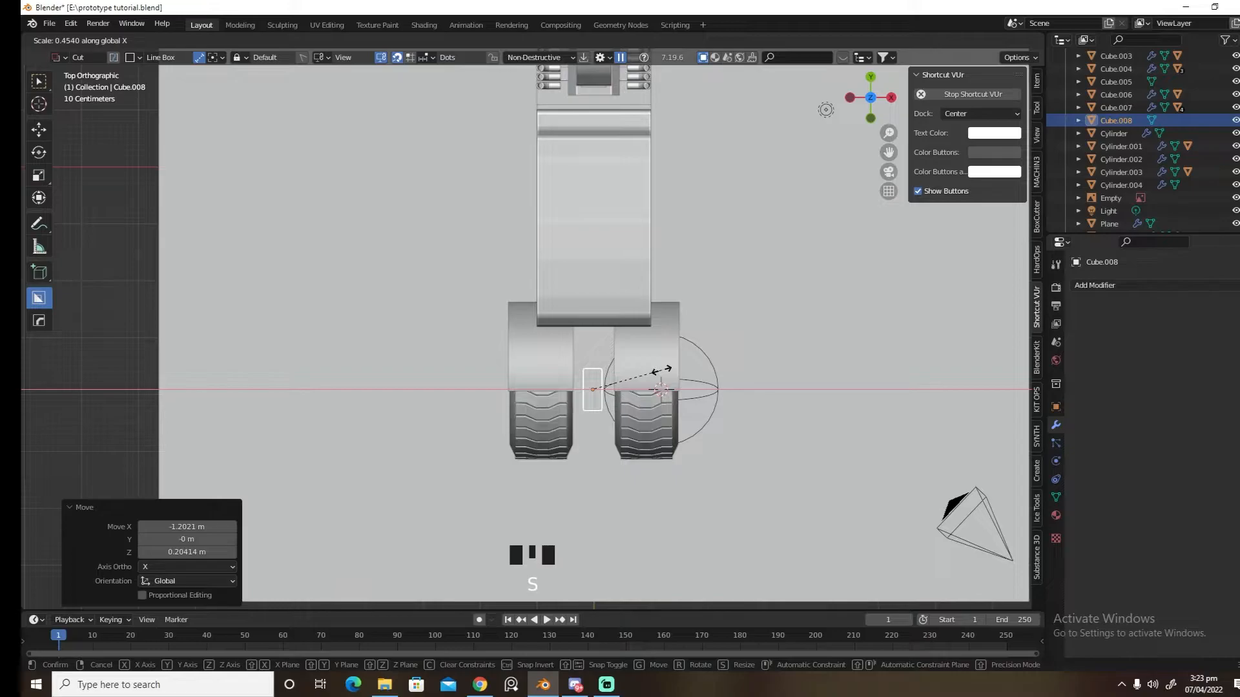
{"action": "left_click", "coordinate": [660, 370]}
{"action": "key", "text": "g"}
{"action": "key", "text": "y"}
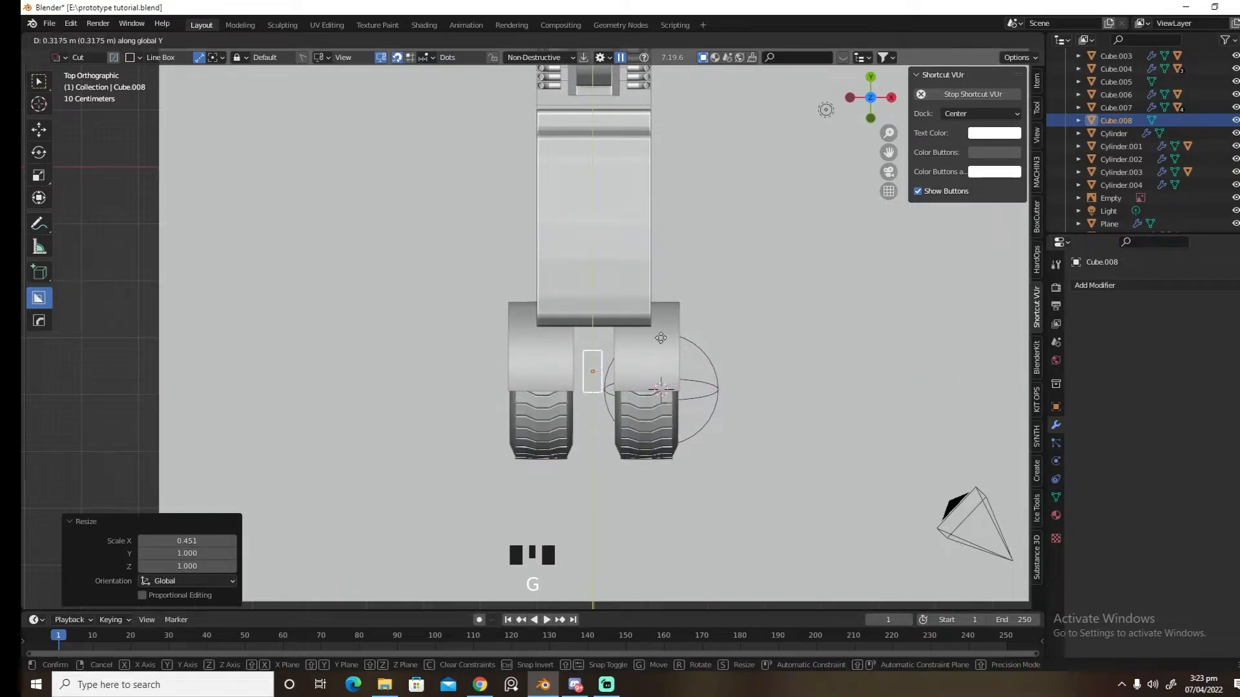
{"action": "left_click", "coordinate": [661, 306]}
Stretch the cube along Y into a long bar and shift it about -0.11 m along Y
{"action": "key", "text": "s"}
{"action": "key", "text": "y"}
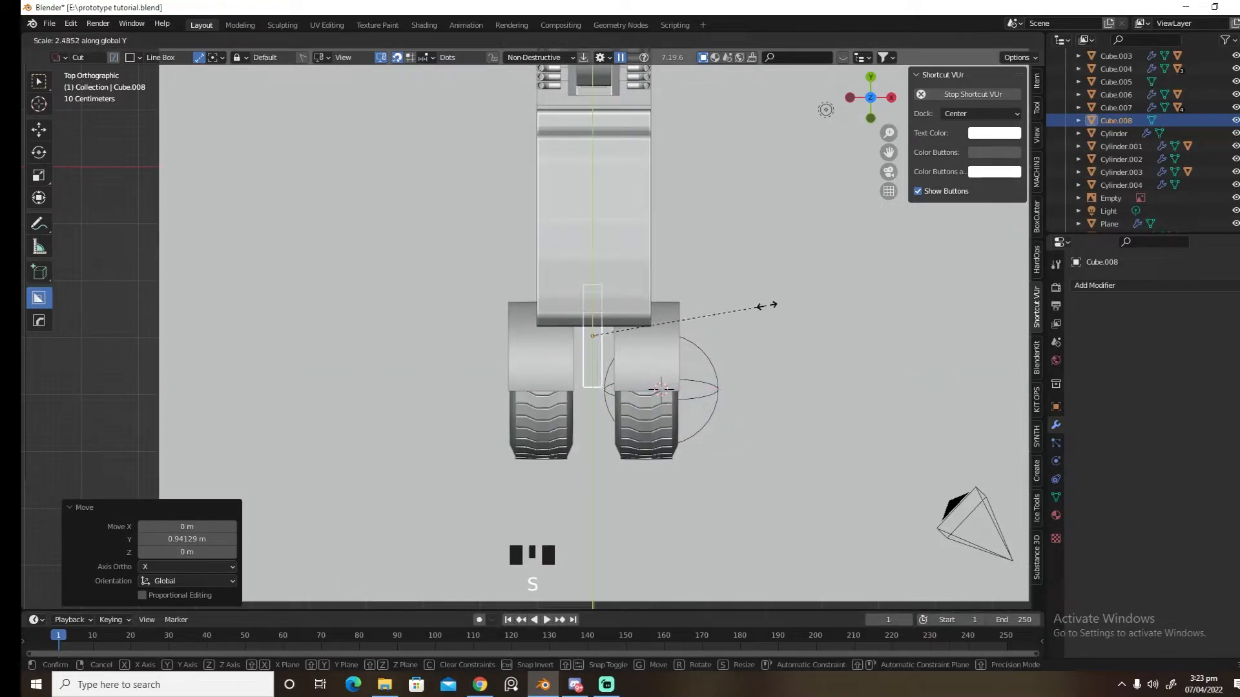
{"action": "left_click", "coordinate": [802, 299]}
{"action": "key", "text": "g"}
{"action": "key", "text": "y"}
{"action": "left_click", "coordinate": [805, 310]}
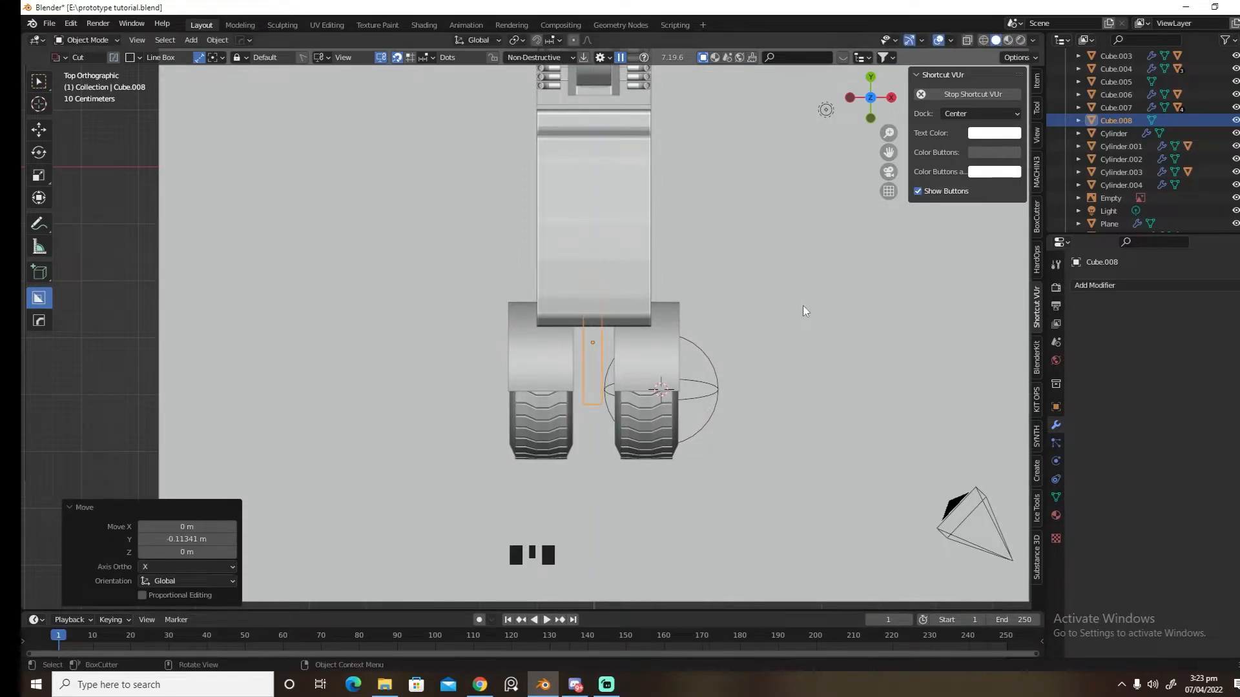
Flatten the bar between the rear wheels to about 0.42 along Z and view it from the top
{"action": "middle_click_drag", "start_coordinate": [674, 484], "coordinate": [714, 379]}
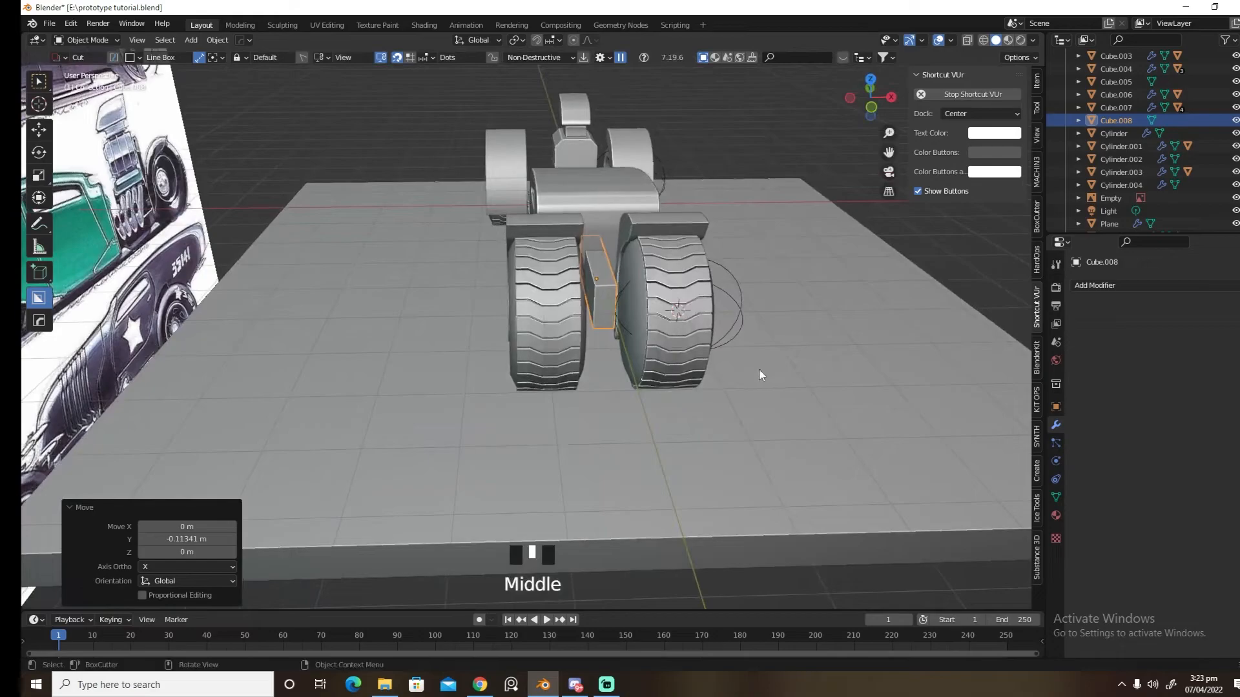
{"action": "key", "text": "s"}
{"action": "key", "text": "z"}
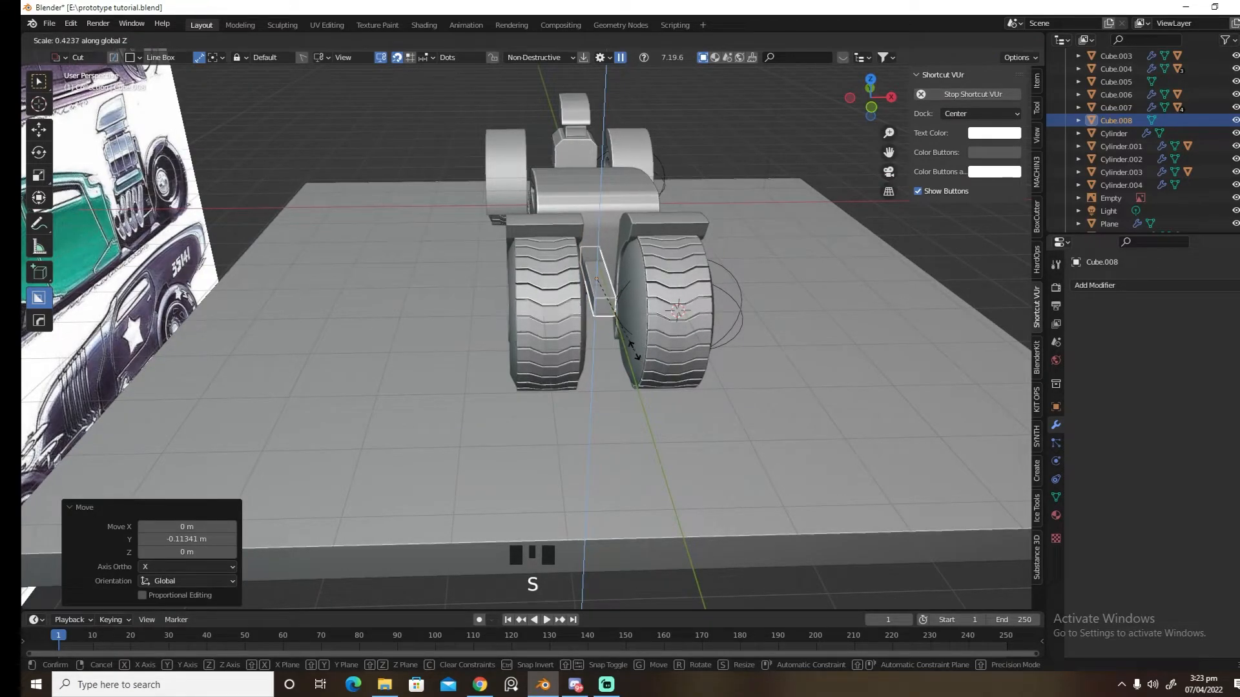
{"action": "left_click", "coordinate": [634, 350]}
{"action": "key", "text": "grave"}
{"action": "left_click", "coordinate": [639, 377]}
{"action": "key", "text": "slash"}
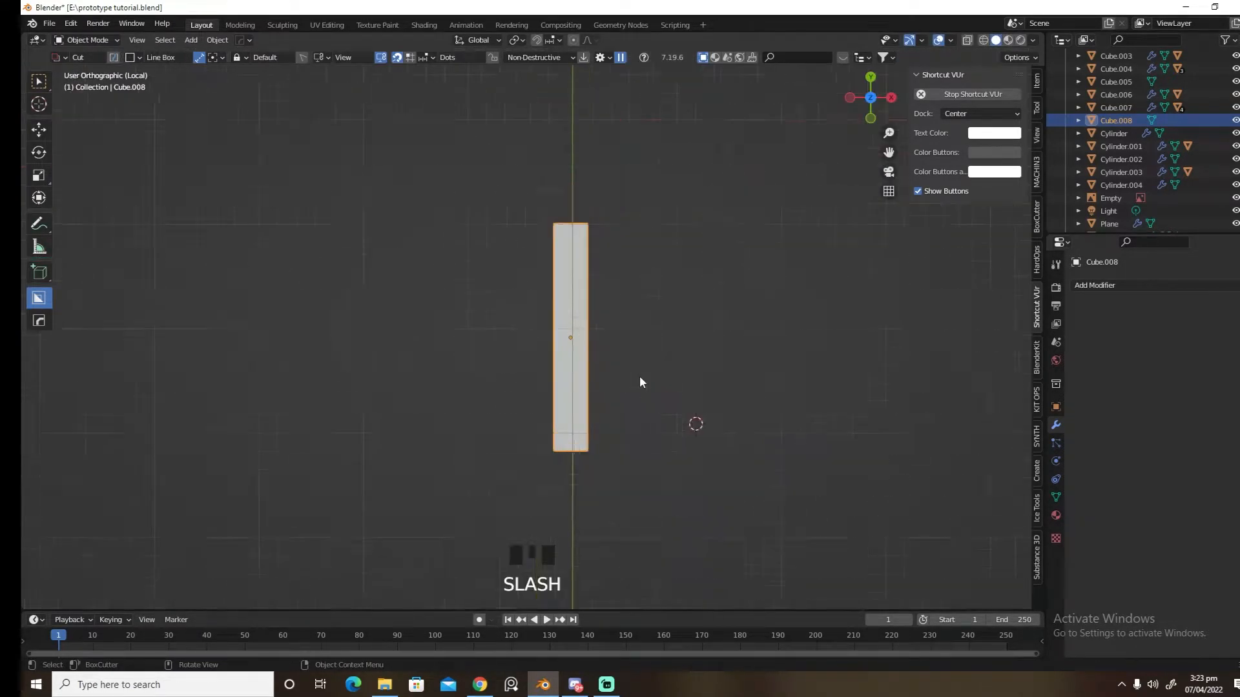
{"action": "scroll", "coordinate": [607, 359], "scroll_direction": "down", "scroll_amount": 3}
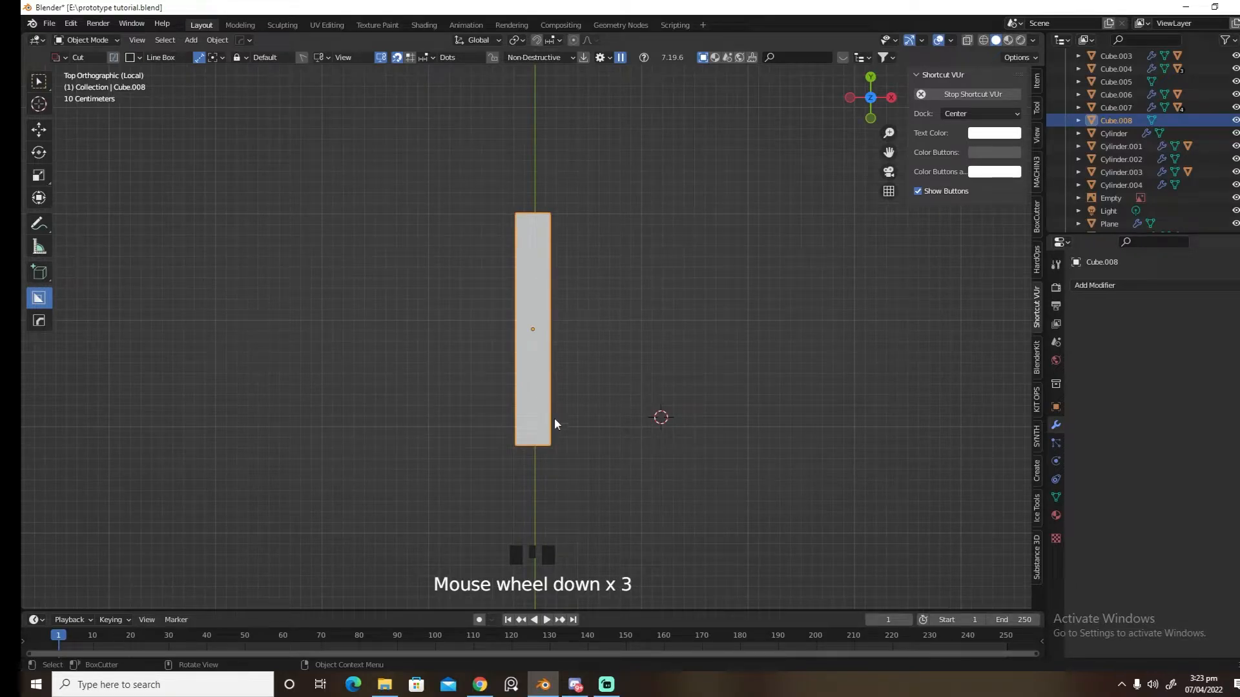
{"action": "key", "text": "slash"}
{"action": "key", "text": "slash"}
{"action": "key", "text": "slash"}
{"action": "left_click", "coordinate": [598, 395]}
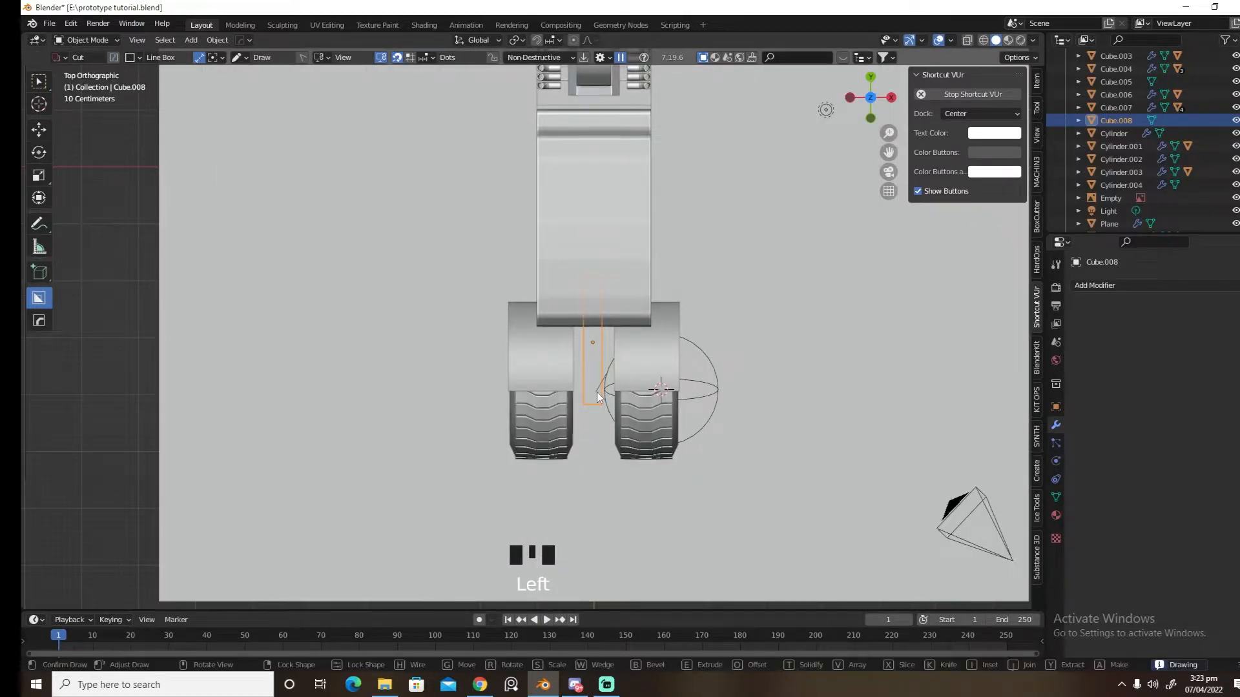
{"action": "right_click", "coordinate": [586, 401]}
Switch BoxCutter to the Ngon shape and cut a stepped notch into one side of the bar's rear end
{"action": "key", "text": "d"}
{"action": "left_click", "coordinate": [367, 198]}
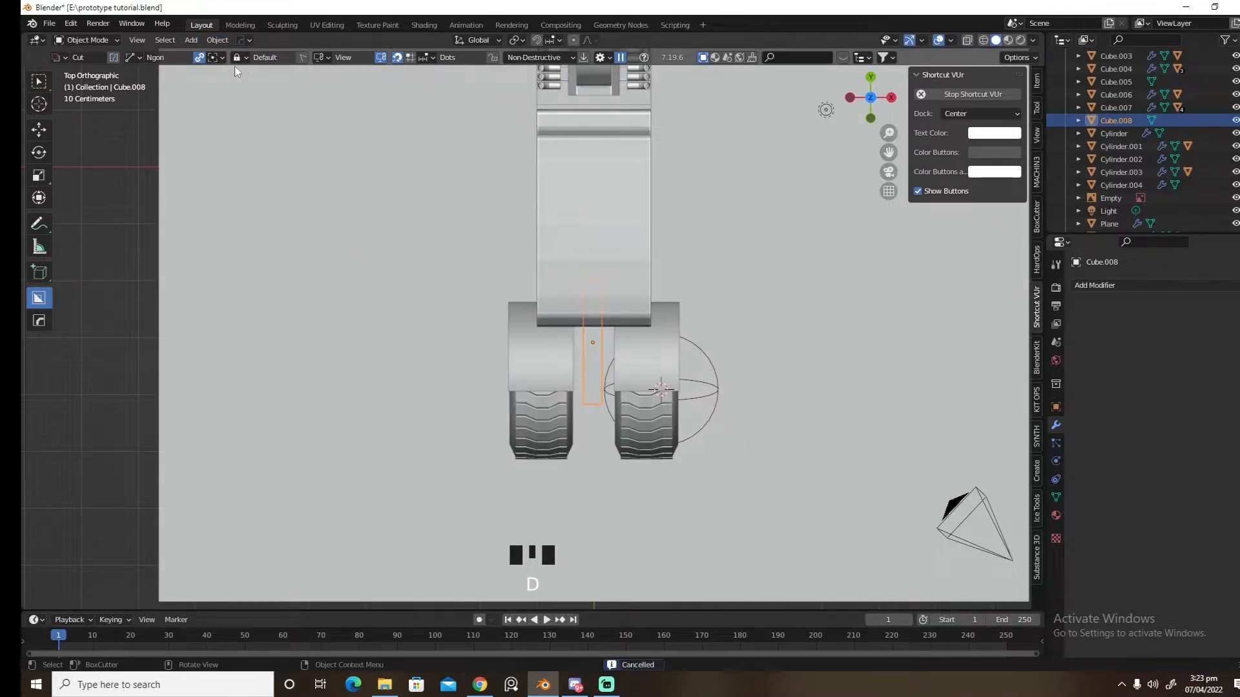
{"action": "left_click", "coordinate": [599, 373]}
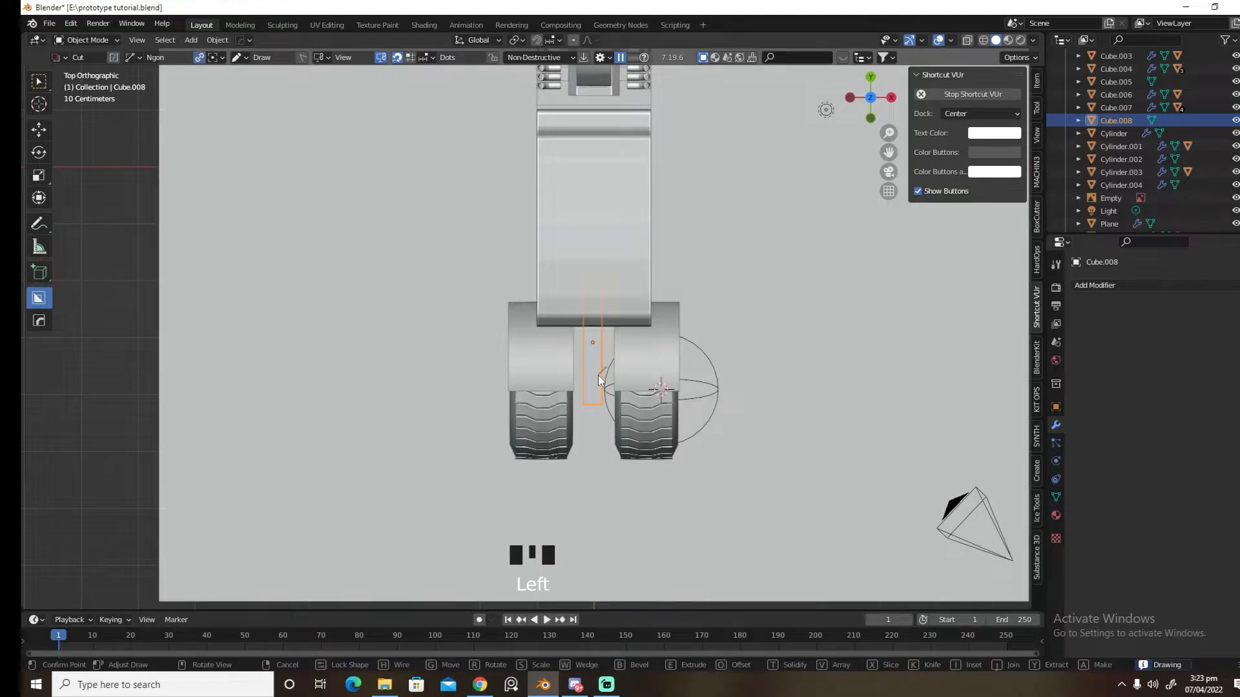
{"action": "left_click", "coordinate": [607, 418]}
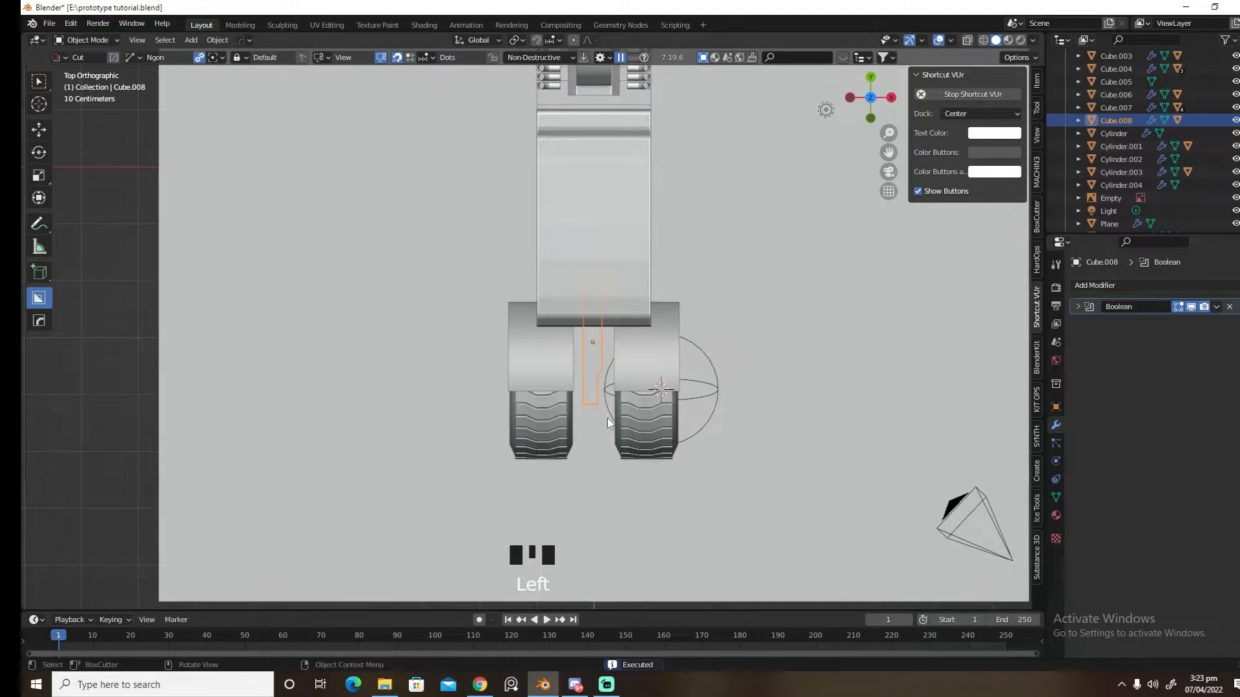
Mirror the notched bar along X and make a second Ngon cut at the end nearest the car body
{"action": "key", "text": "alt+x"}
{"action": "left_click", "coordinate": [685, 342]}
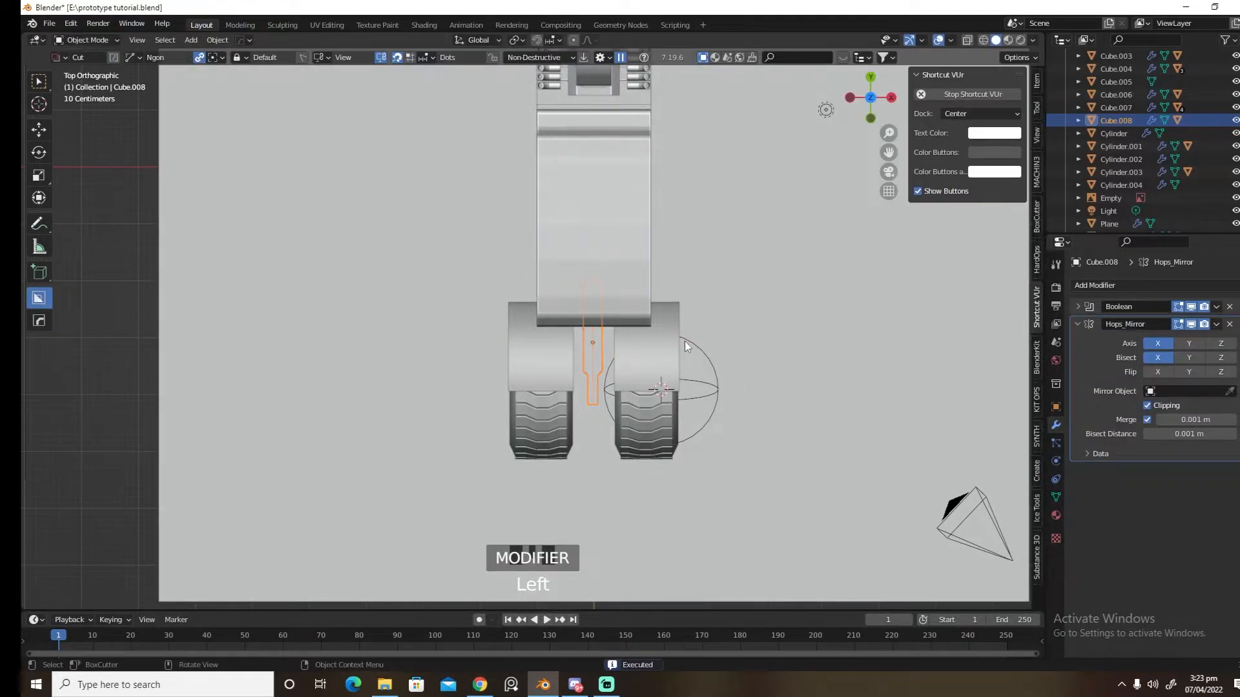
{"action": "left_click", "coordinate": [629, 320]}
{"action": "left_click", "coordinate": [628, 321]}
{"action": "left_click", "coordinate": [628, 260]}
{"action": "double_click", "coordinate": [564, 246]}
Add a cylinder, scale it to about 0.265 of its size and rotate it 90° around Y
{"action": "middle_click_drag", "start_coordinate": [588, 302], "coordinate": [603, 372]}
{"action": "key", "text": "shift+a"}
{"action": "mouse_move", "coordinate": [596, 388]}
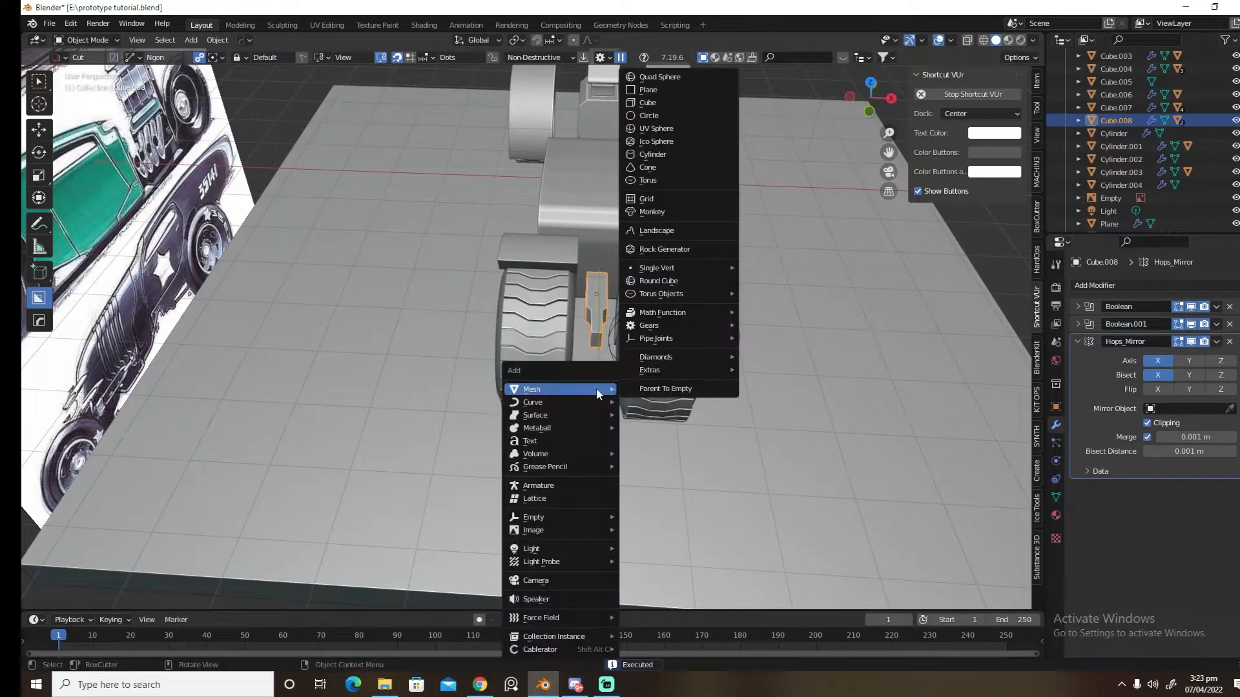
{"action": "left_click", "coordinate": [673, 154]}
{"action": "key", "text": "s"}
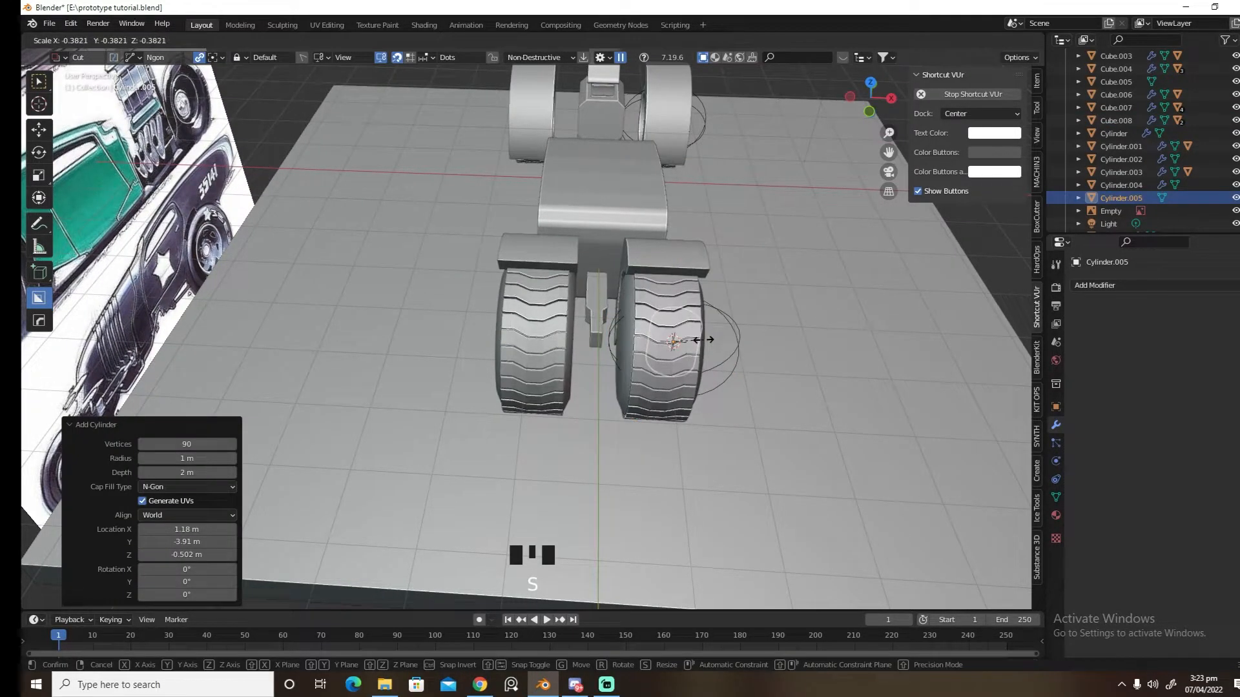
{"action": "left_click", "coordinate": [695, 340]}
{"action": "key", "text": "r"}
{"action": "key", "text": "y"}
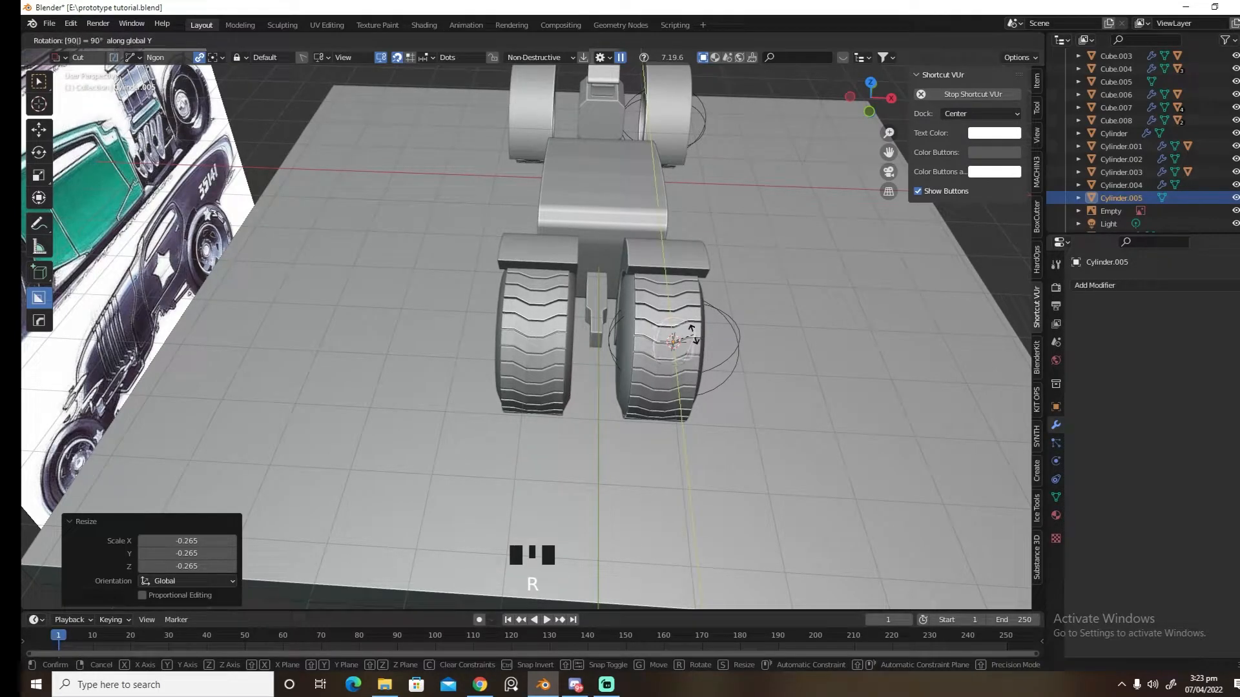
{"action": "left_click", "coordinate": [691, 329]}
Move the cylinder beside the bar between the rear wheels, resize it and align it along X
{"action": "key", "text": "grave"}
{"action": "left_click", "coordinate": [637, 284]}
{"action": "key", "text": "g"}
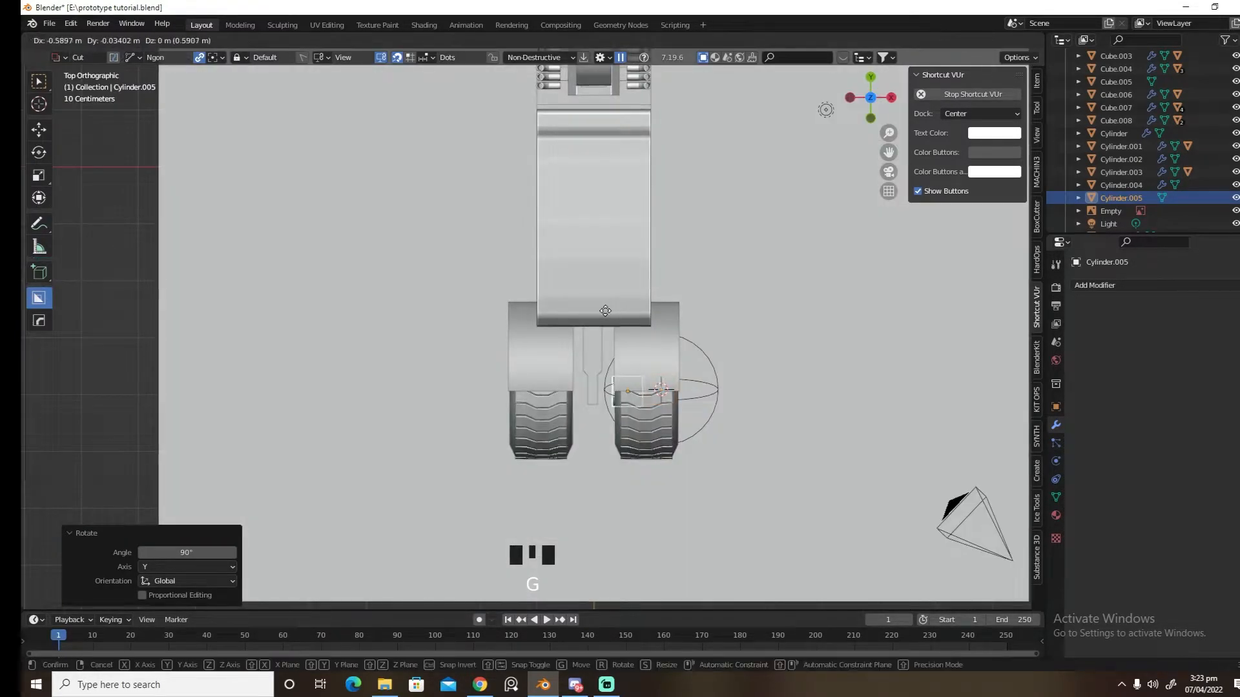
{"action": "left_click", "coordinate": [604, 311]}
{"action": "key", "text": "s"}
{"action": "left_click", "coordinate": [722, 338]}
{"action": "key", "text": "g"}
{"action": "key", "text": "x"}
{"action": "left_click", "coordinate": [689, 449]}
Raise the cylinder about 0.19 m along Z and shorten it to 0.606 along X
{"action": "middle_click_drag", "start_coordinate": [688, 448], "coordinate": [672, 323]}
{"action": "scroll", "coordinate": [695, 364], "scroll_direction": "up", "scroll_amount": 2}
{"action": "key", "text": "g"}
{"action": "key", "text": "z"}
{"action": "left_click", "coordinate": [679, 313]}
{"action": "key", "text": "Tab"}
{"action": "key", "text": "s"}
{"action": "key", "text": "y"}
{"action": "key", "text": "x"}
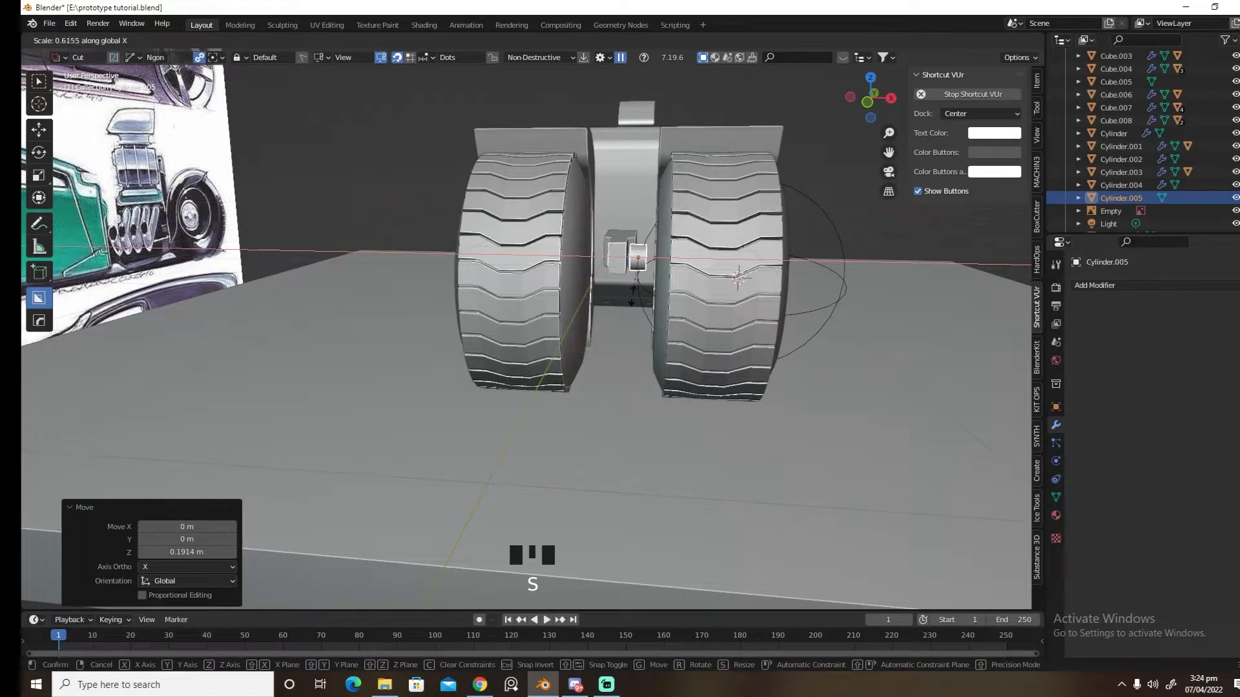
{"action": "left_click", "coordinate": [632, 295]}
Slide the cylinder about -0.039 m along X against the side of the bar
{"action": "key", "text": "g"}
{"action": "right_click", "coordinate": [632, 292]}
{"action": "key", "text": "x"}
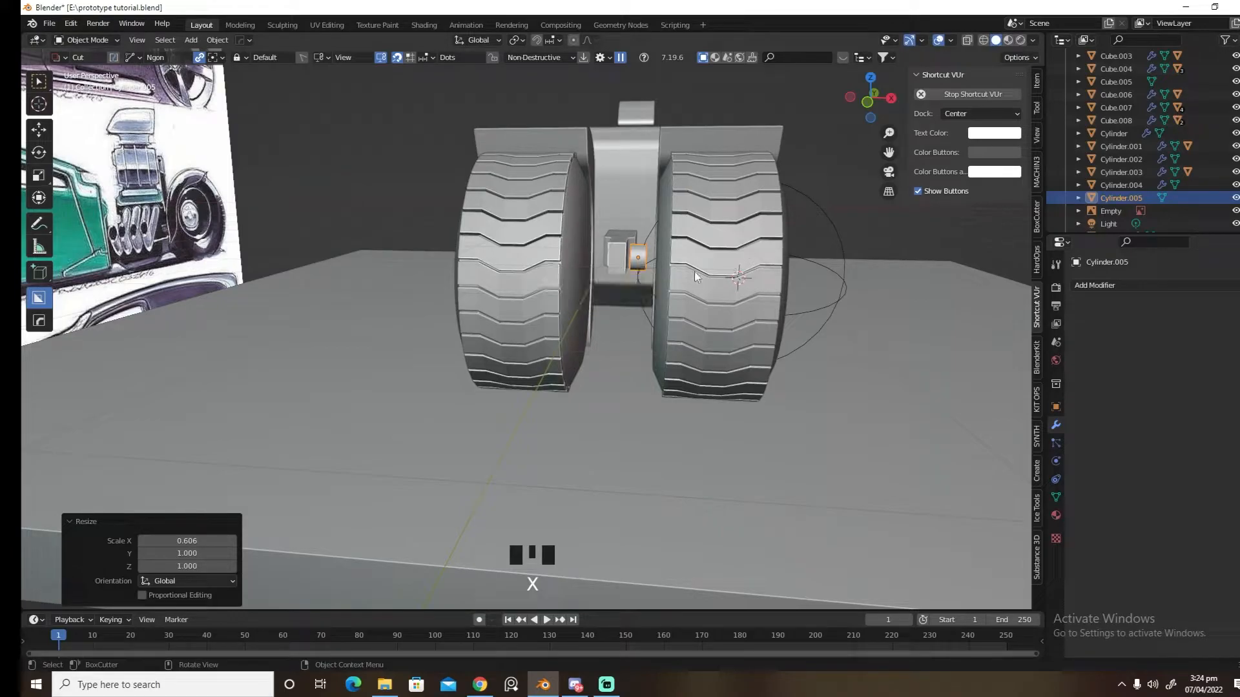
{"action": "key", "text": "g"}
{"action": "left_click", "coordinate": [691, 276]}
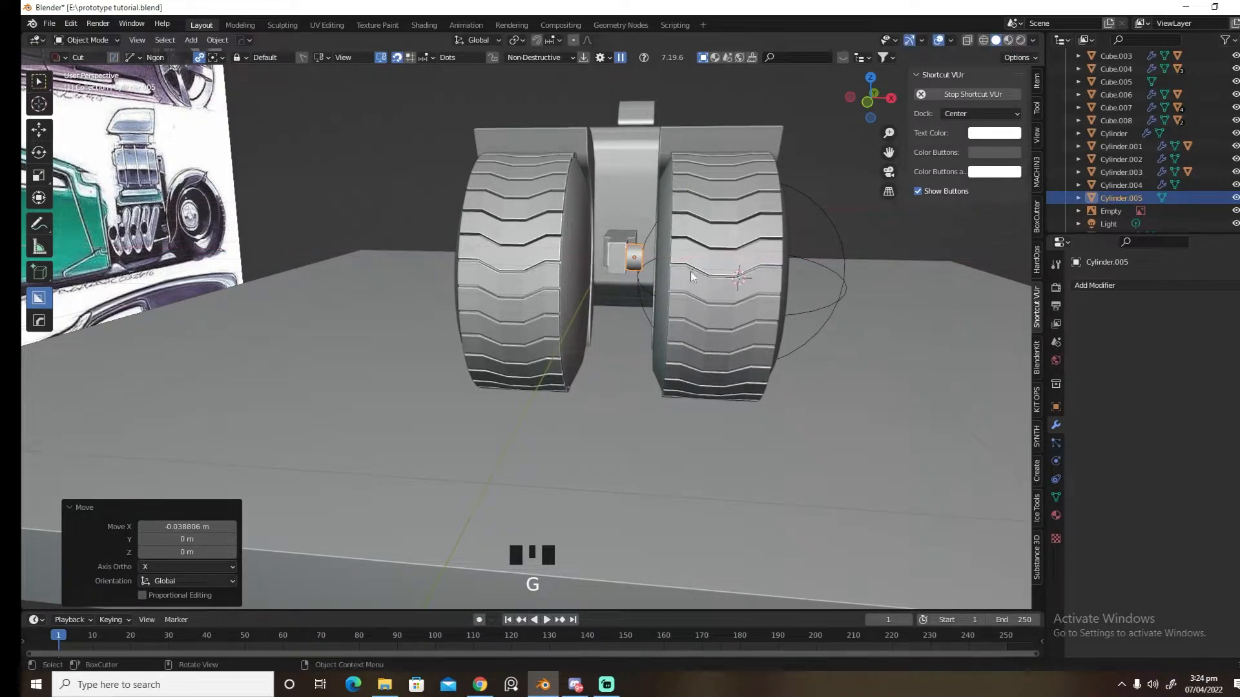
Extrude the cylinder's outer end face, scale it to 2.427 and extrude it about 0.188 m into a wider hub
{"action": "key", "text": "Tab"}
{"action": "middle_click_drag", "start_coordinate": [658, 284], "coordinate": [714, 279]}
{"action": "left_click", "coordinate": [626, 259]}
{"action": "middle_click_drag", "start_coordinate": [625, 259], "coordinate": [671, 281]}
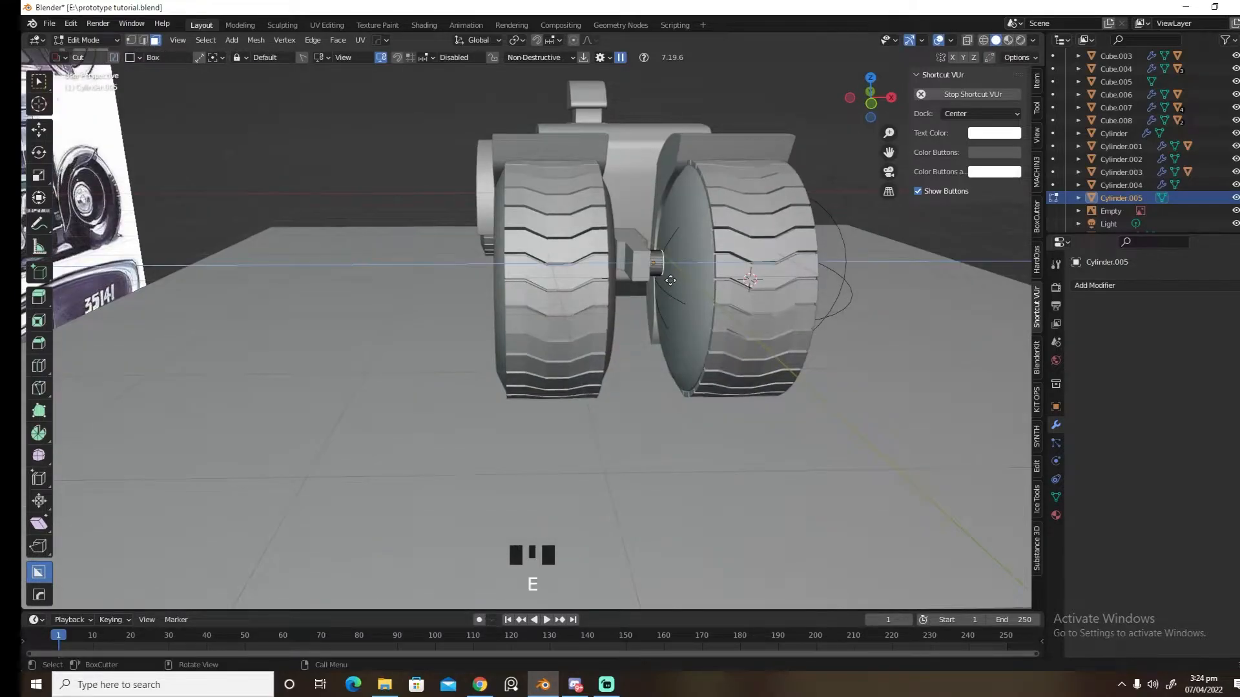
{"action": "key", "text": "e"}
{"action": "left_click", "coordinate": [670, 281]}
{"action": "key", "text": "s"}
{"action": "left_click", "coordinate": [711, 275]}
{"action": "key", "text": "e"}
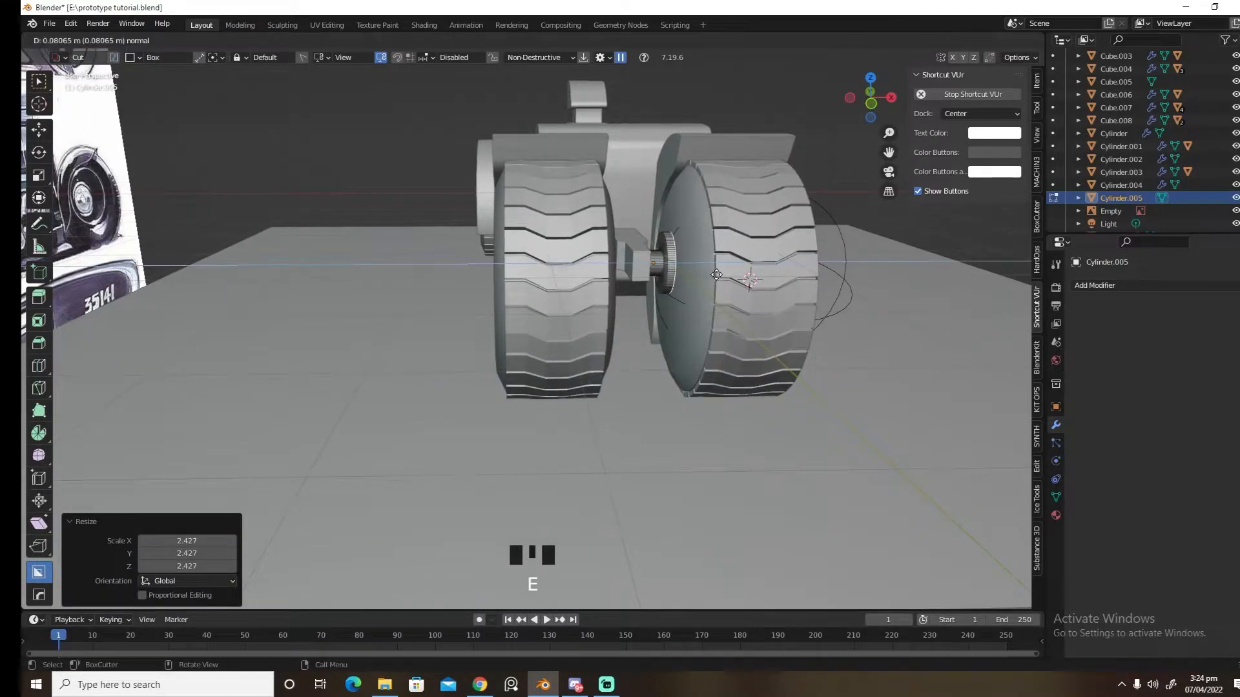
{"action": "left_click", "coordinate": [727, 273]}
{"action": "key", "text": "Tab"}
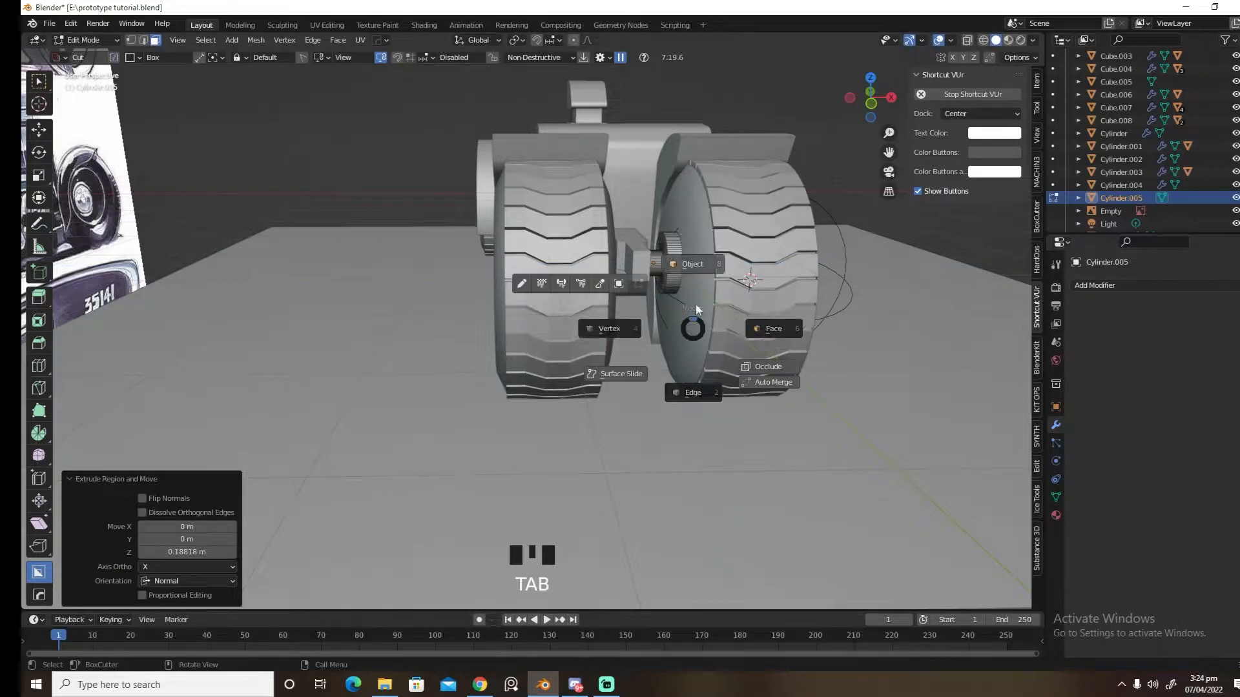
Mirror the axle cylinder across the car body along X and save the file
{"action": "left_click", "coordinate": [645, 215], "text": "shift"}
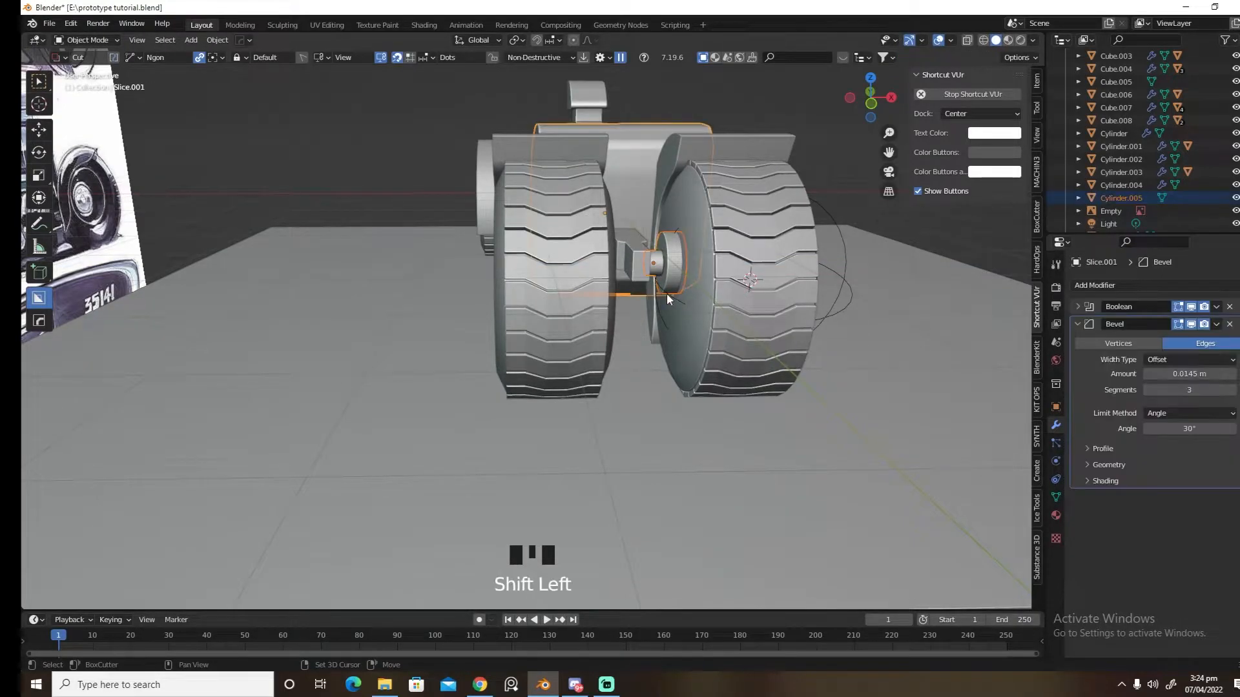
{"action": "key", "text": "alt+x"}
{"action": "left_click", "coordinate": [785, 286]}
{"action": "middle_click_drag", "start_coordinate": [785, 286], "coordinate": [547, 364]}
{"action": "key", "text": "ctrl+s"}
Select the front wheels, tyre tread and fenders and move them about -0.32 m along X toward the car's centre
{"action": "left_click", "coordinate": [838, 297]}
{"action": "scroll", "coordinate": [797, 317], "scroll_direction": "down", "scroll_amount": 5}
{"action": "left_click", "coordinate": [545, 324]}
{"action": "left_click", "coordinate": [545, 326], "text": "shift"}
{"action": "key", "text": "g"}
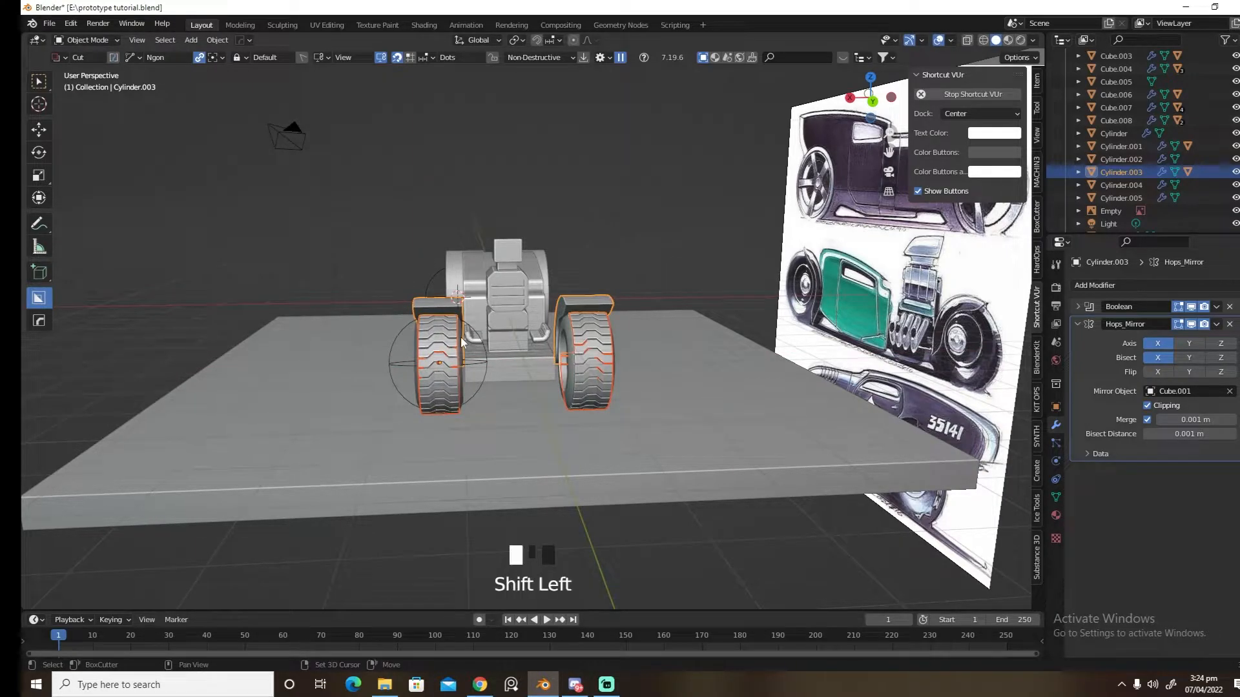
{"action": "left_click", "coordinate": [527, 388], "text": "shift"}
{"action": "key", "text": "g"}
{"action": "middle_click_drag", "start_coordinate": [527, 385], "coordinate": [693, 344]}
{"action": "left_click", "coordinate": [710, 303], "text": "shift"}
{"action": "key", "text": "g"}
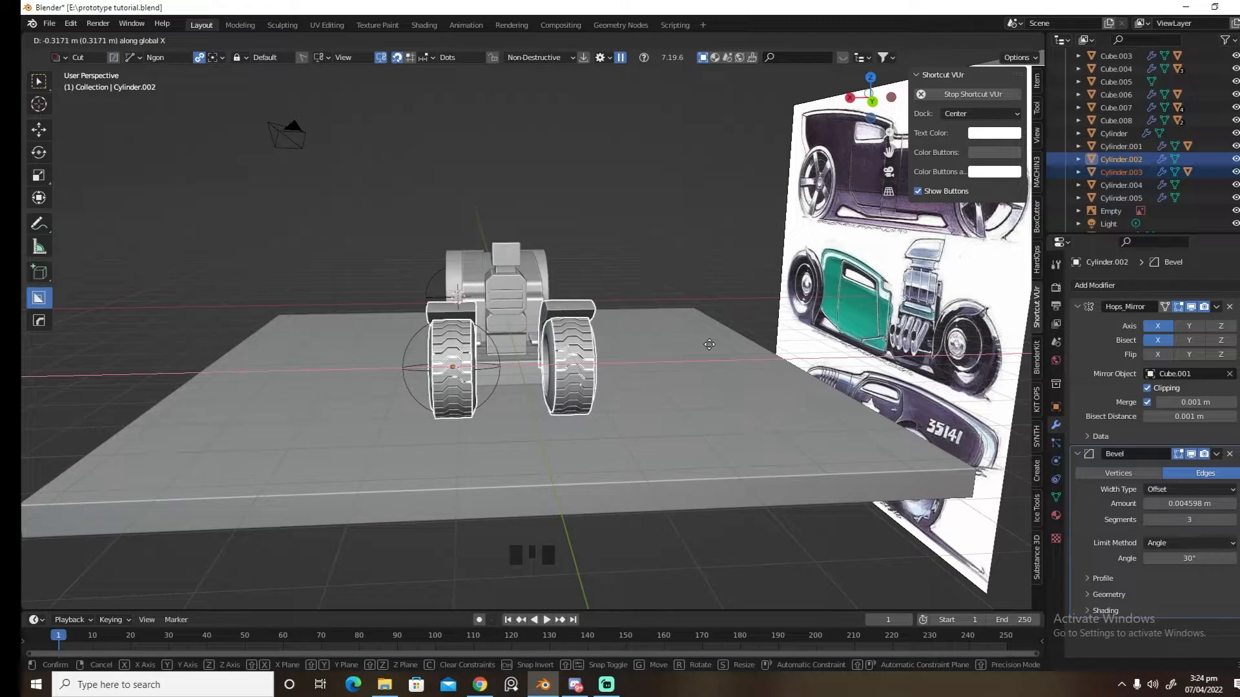
{"action": "left_click", "coordinate": [709, 344]}
Move the engine's exhaust pipes about -0.19 m along X toward the engine block and save the file
{"action": "middle_click_drag", "start_coordinate": [576, 382], "coordinate": [568, 336]}
{"action": "scroll", "coordinate": [590, 421], "scroll_direction": "up", "scroll_amount": 2}
{"action": "scroll", "coordinate": [590, 421], "scroll_direction": "up", "scroll_amount": 3}
{"action": "left_click", "coordinate": [525, 441]}
{"action": "key", "text": "g"}
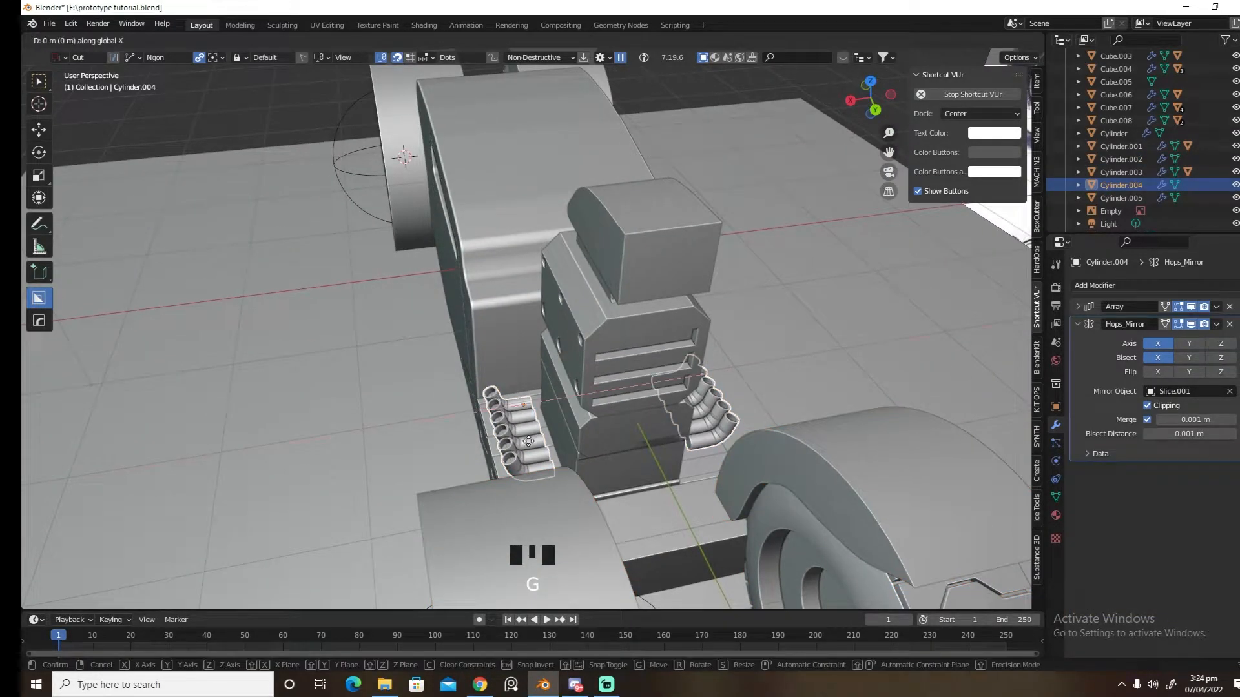
{"action": "left_click", "coordinate": [546, 446]}
{"action": "middle_click_drag", "start_coordinate": [546, 445], "coordinate": [617, 367]}
{"action": "scroll", "coordinate": [622, 428], "scroll_direction": "down", "scroll_amount": 4}
{"action": "scroll", "coordinate": [617, 367], "scroll_direction": "up", "scroll_amount": 3}
{"action": "middle_click_drag", "start_coordinate": [746, 386], "coordinate": [703, 389], "text": "shift"}
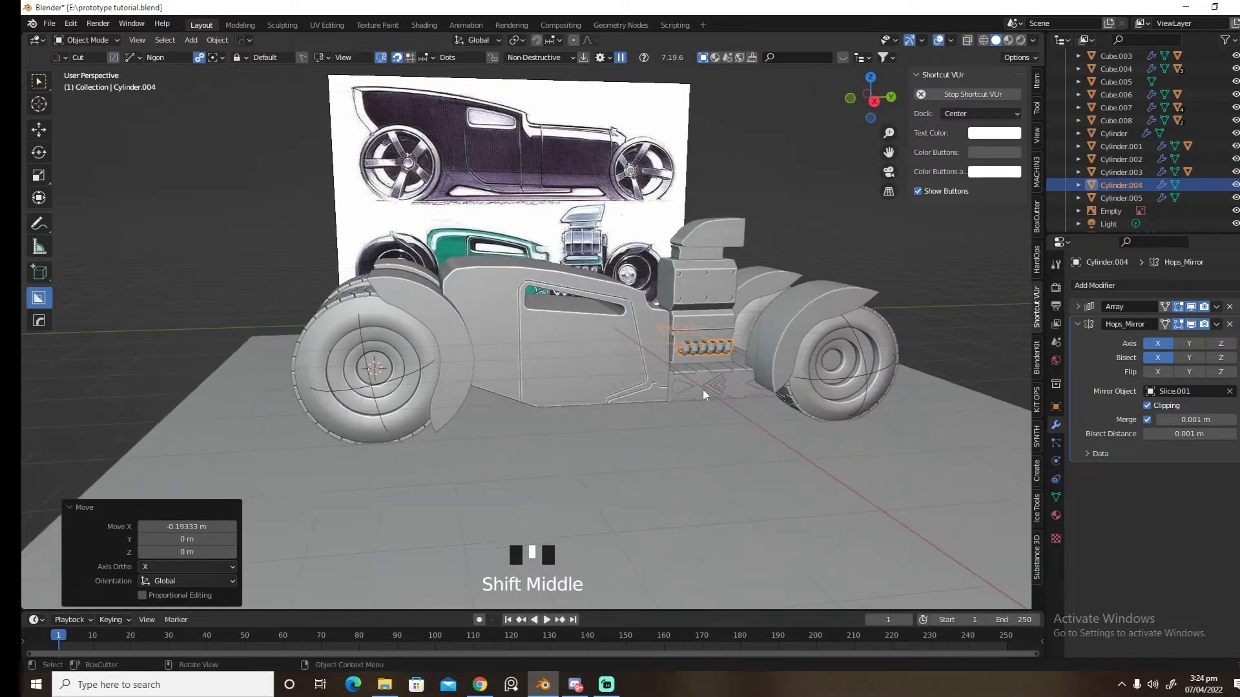
{"action": "key", "text": "ctrl+s"}
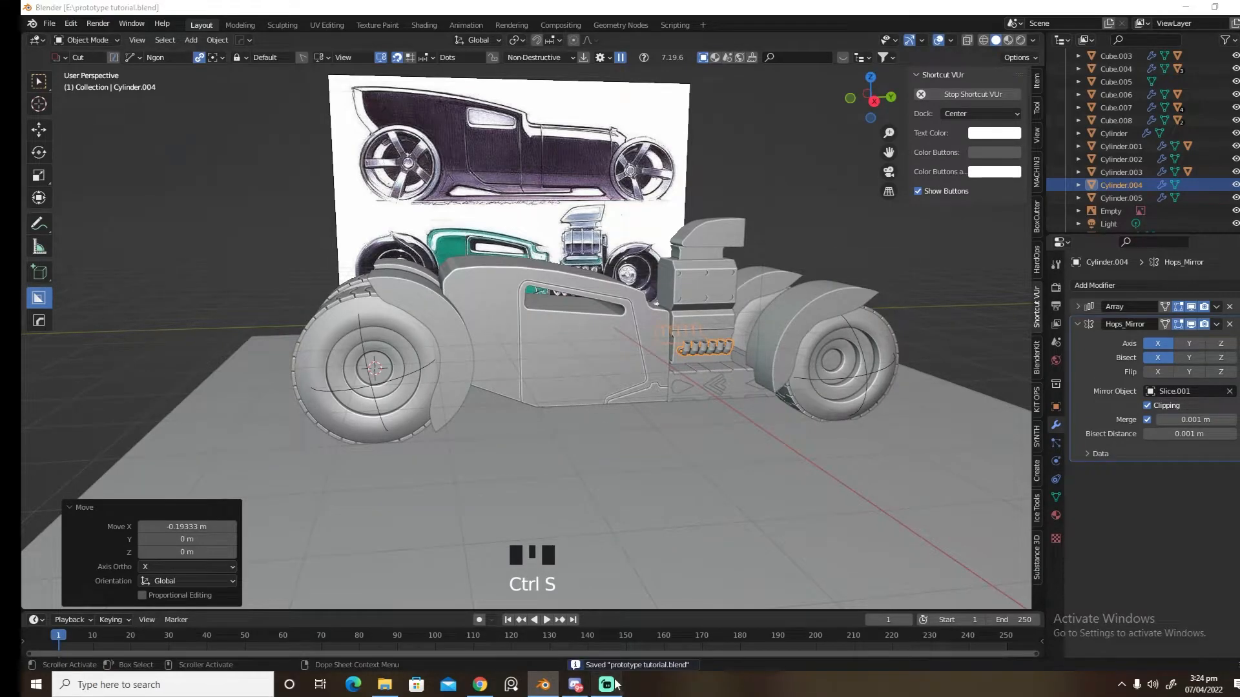
{"action": "left_click", "coordinate": [607, 684]}
{"action": "left_click", "coordinate": [543, 684]}
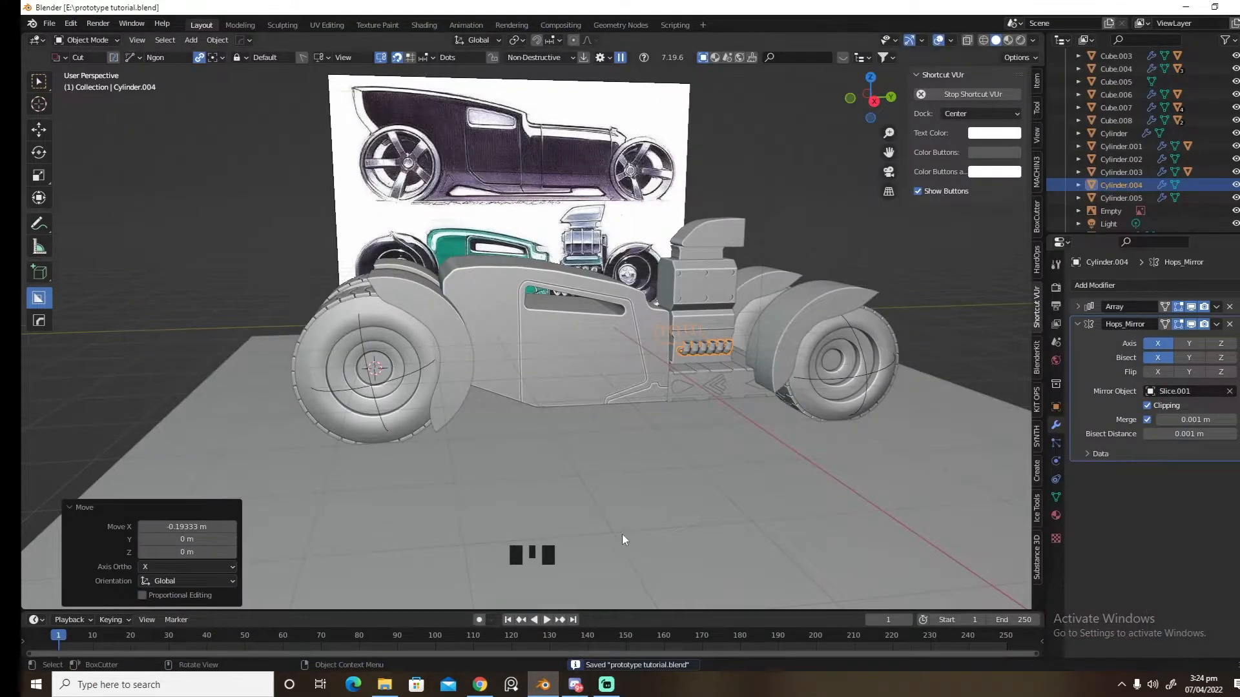
{"action": "middle_click_drag", "start_coordinate": [629, 538], "coordinate": [595, 524]}
{"action": "left_click", "coordinate": [971, 41]}
{"action": "left_click", "coordinate": [971, 40]}
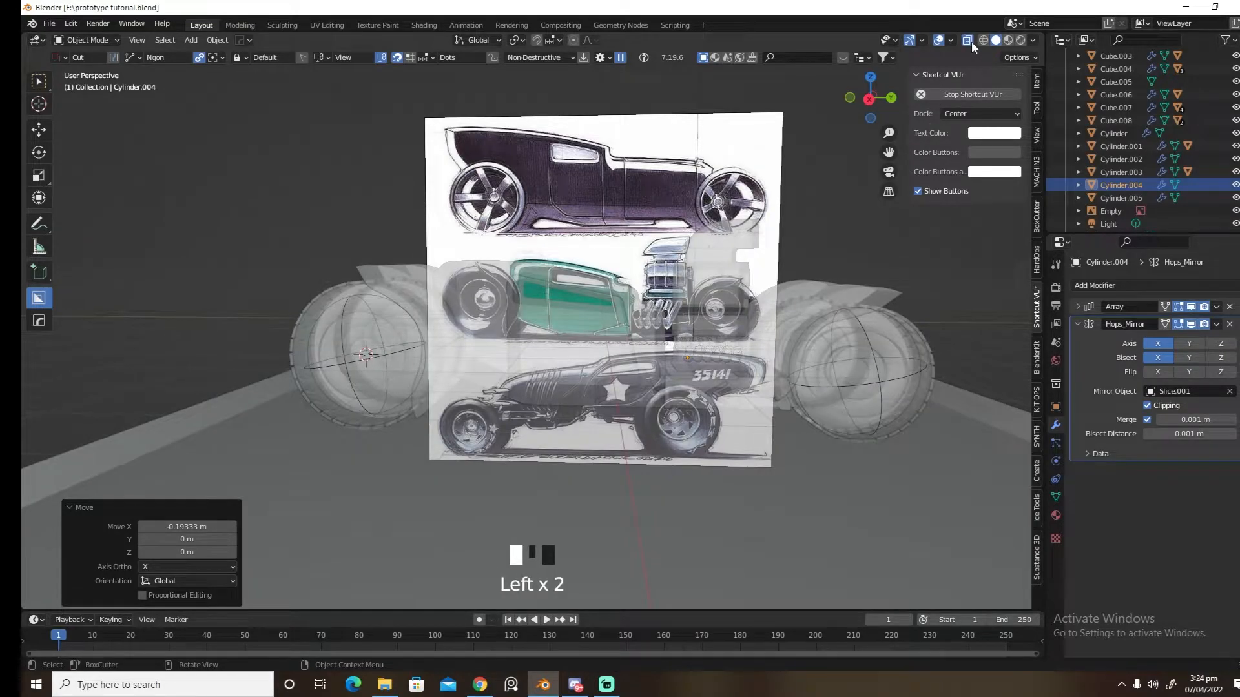
Add a 0.01 m, three-segment bevel to the air scoop on top of the engine and bevel the neck beneath it
{"action": "left_click", "coordinate": [724, 235]}
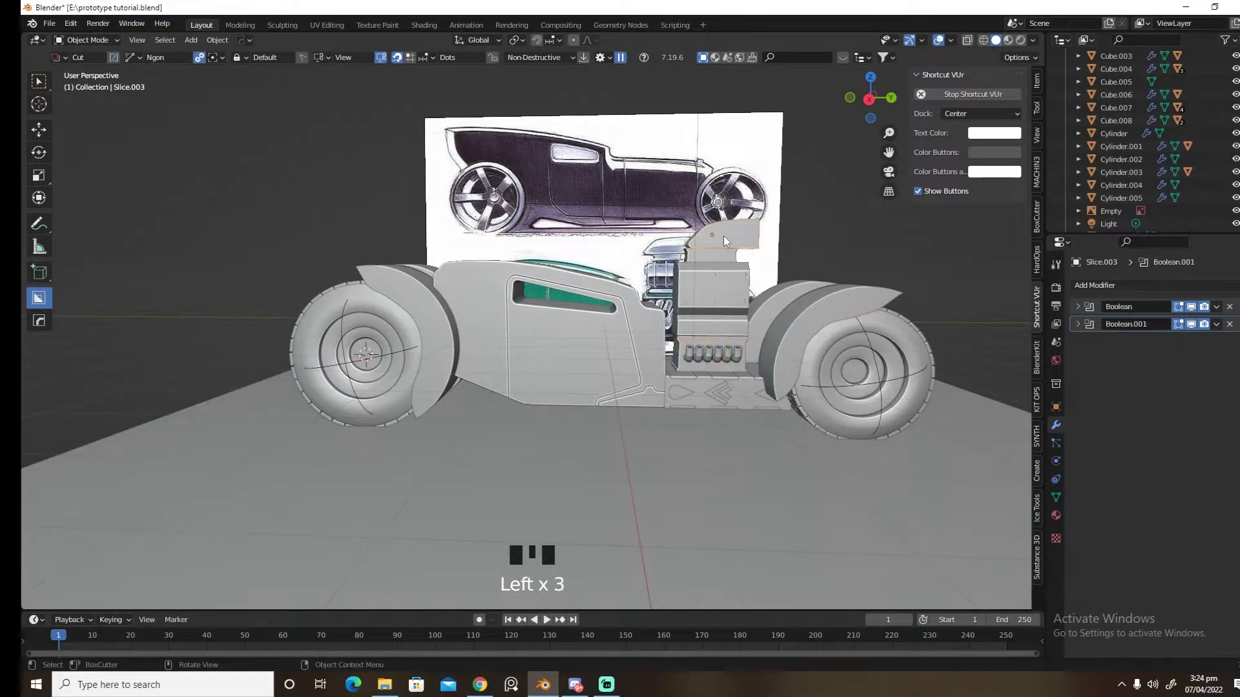
{"action": "key", "text": "q"}
{"action": "left_click", "coordinate": [698, 234]}
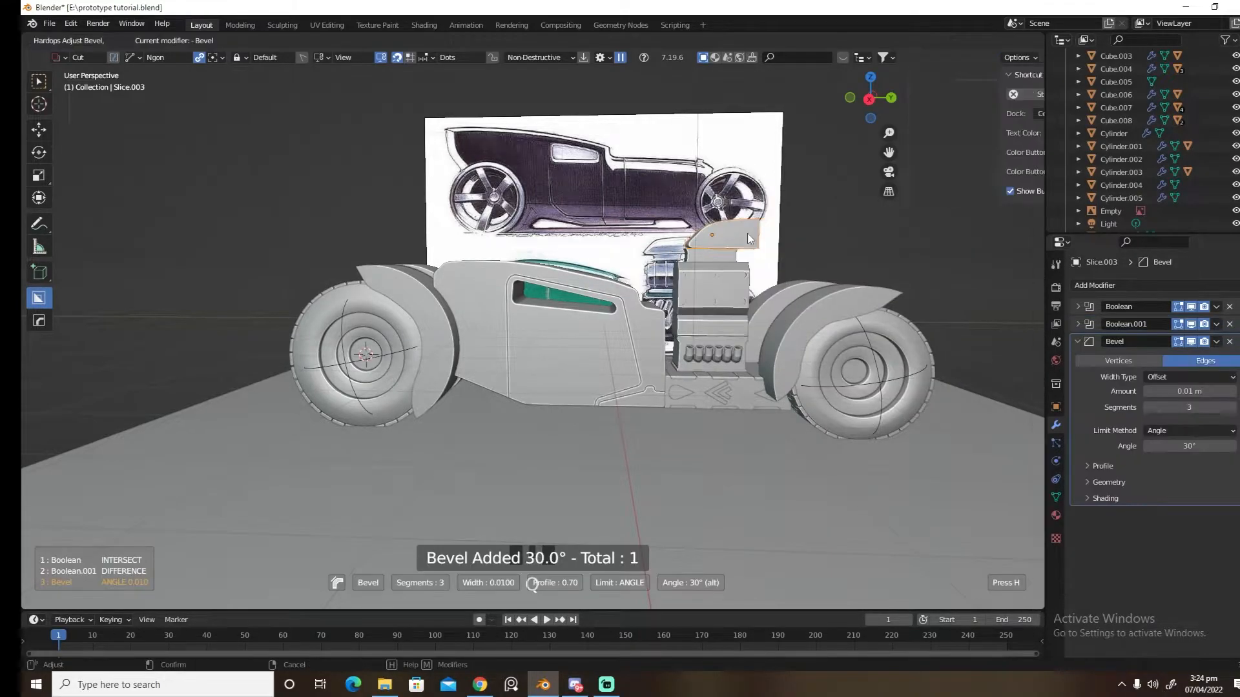
{"action": "left_click", "coordinate": [719, 254]}
{"action": "key", "text": "q"}
{"action": "left_click", "coordinate": [753, 282]}
{"action": "left_click", "coordinate": [753, 282]}
Bevel the engine's bolted upper block and the middle block directly below it
{"action": "left_click", "coordinate": [730, 279]}
{"action": "key", "text": "q"}
{"action": "left_click", "coordinate": [765, 304]}
{"action": "left_click", "coordinate": [764, 301]}
{"action": "left_click", "coordinate": [738, 319]}
{"action": "key", "text": "q"}
{"action": "left_click", "coordinate": [780, 348]}
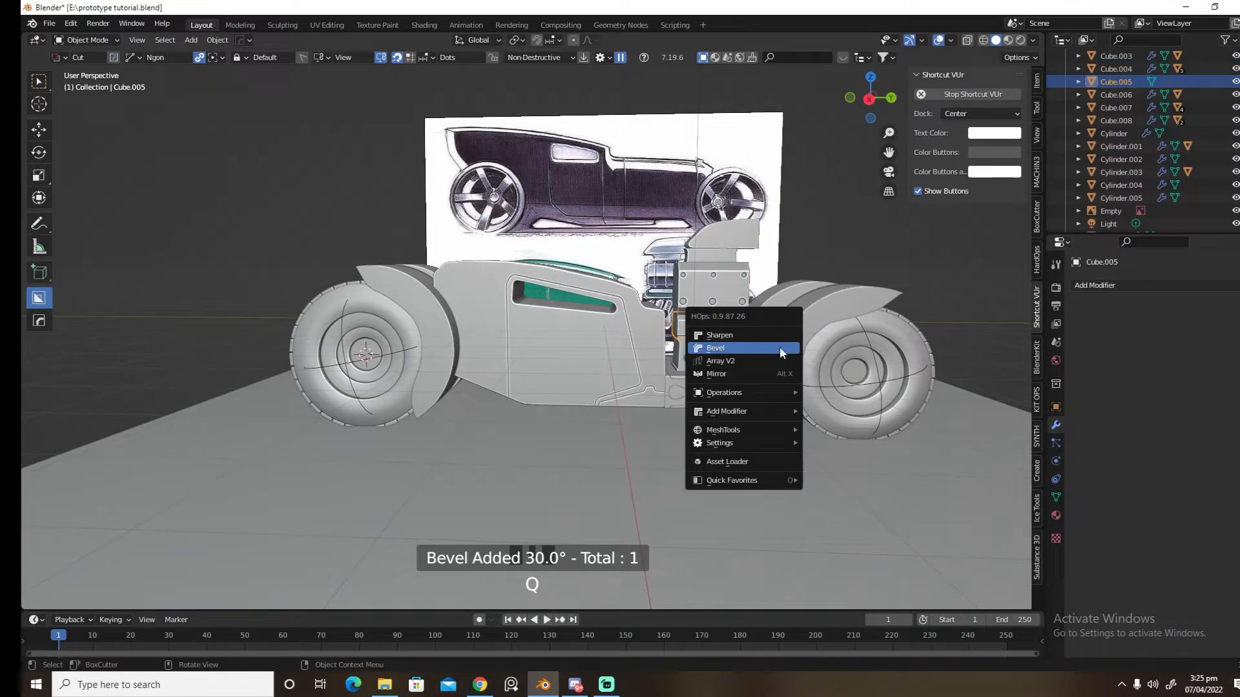
{"action": "left_click", "coordinate": [780, 347]}
Try to bevel the row of exhaust pipes on the engine's side
{"action": "left_click", "coordinate": [739, 352]}
{"action": "key", "text": "q"}
{"action": "left_click", "coordinate": [778, 379]}
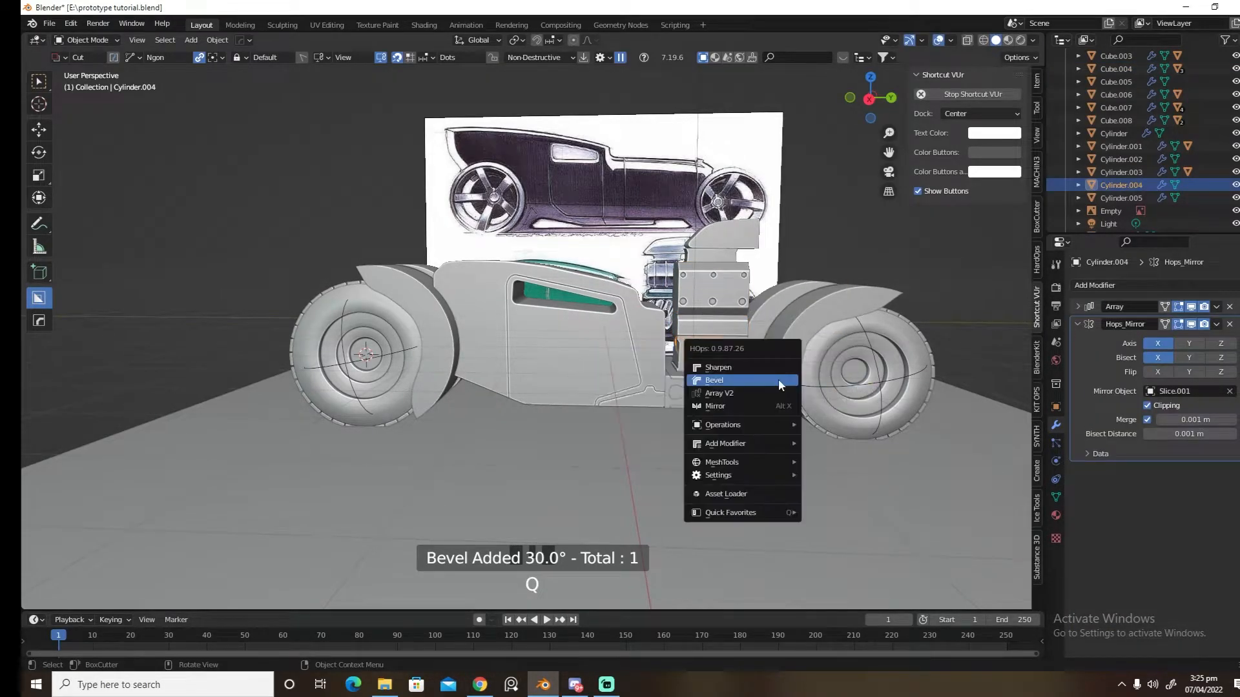
{"action": "left_click", "coordinate": [777, 379]}
{"action": "key", "text": "ctrl+z"}
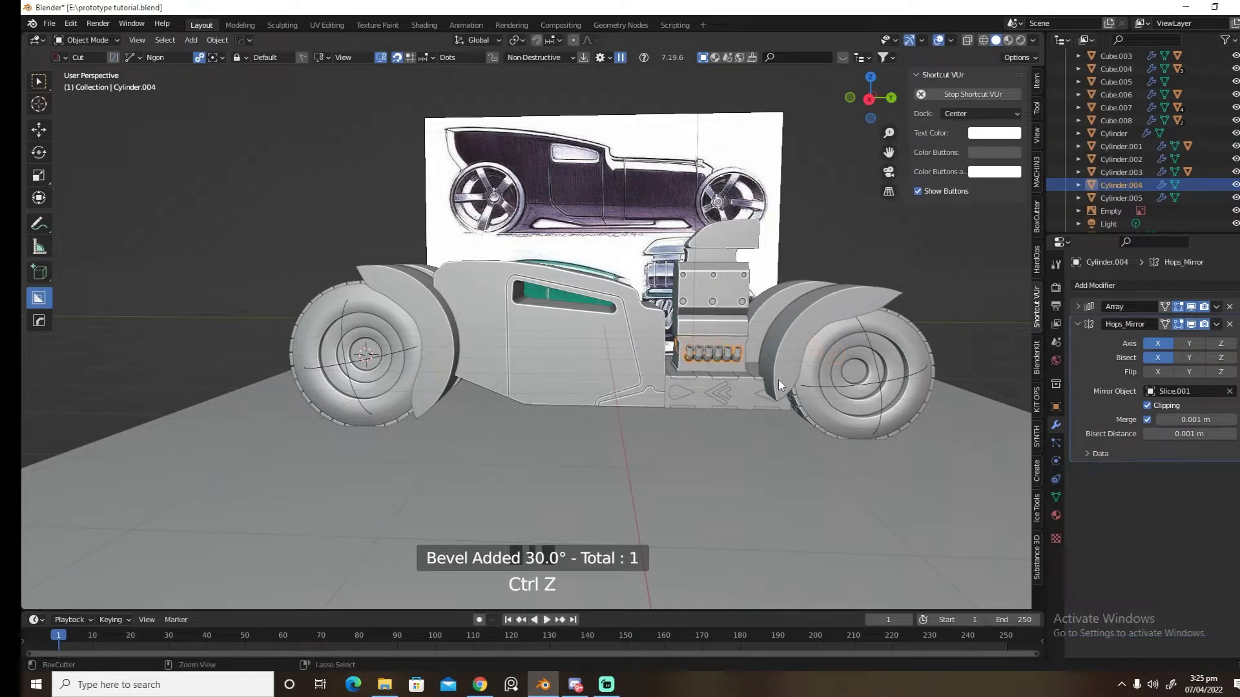
Bevel the lower engine block behind the exhaust pipes
{"action": "left_click", "coordinate": [737, 339]}
{"action": "key", "text": "q"}
{"action": "left_click", "coordinate": [772, 363]}
{"action": "left_click", "coordinate": [772, 362]}
Bevel the front fenders, and give the rear fenders a three-segment bevel about 0.0093 m wide
{"action": "left_click", "coordinate": [804, 339]}
{"action": "key", "text": "q"}
{"action": "left_click", "coordinate": [842, 358]}
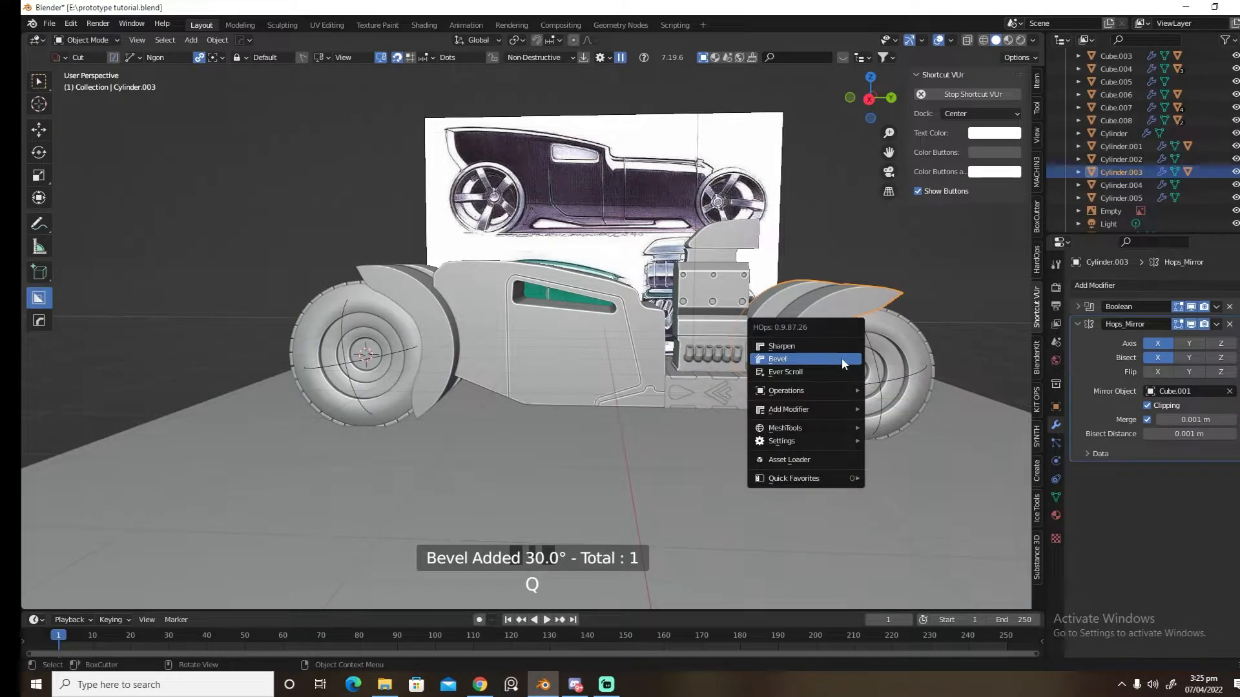
{"action": "left_click", "coordinate": [843, 358]}
{"action": "left_click", "coordinate": [421, 323]}
{"action": "key", "text": "q"}
{"action": "left_click", "coordinate": [483, 360]}
{"action": "left_click", "coordinate": [482, 360]}
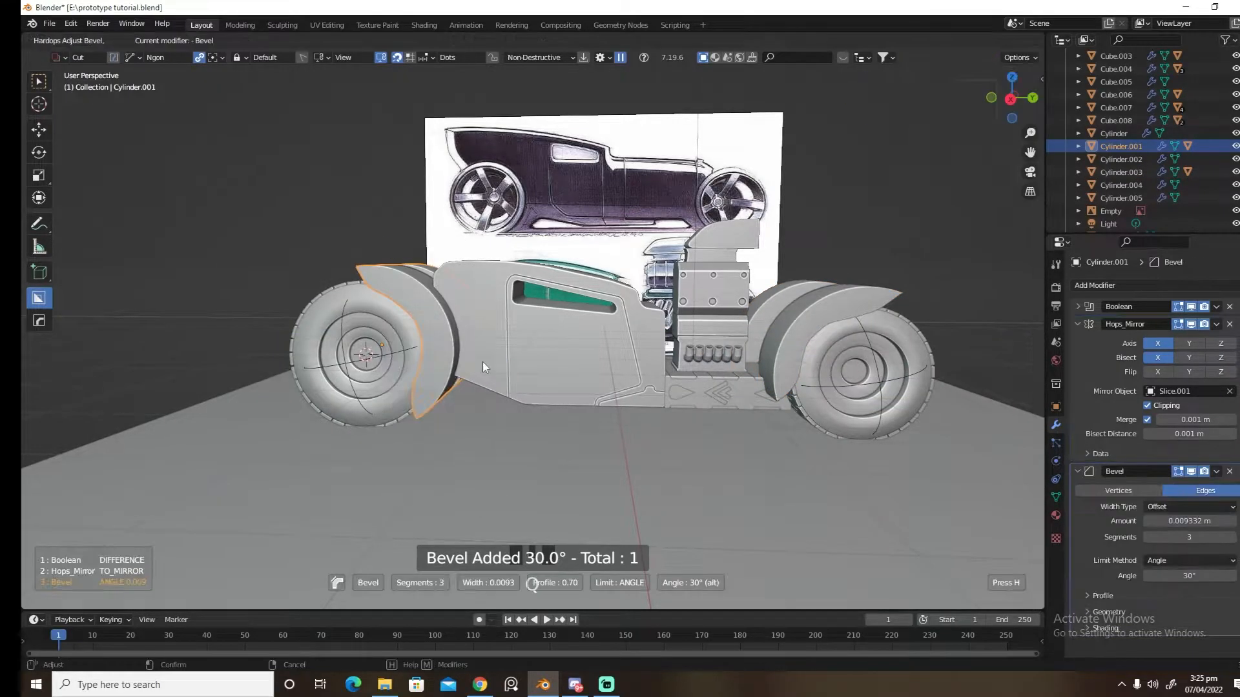
Bevel the patterned chassis panel under the engine and the chassis block it sits on, and save the file
{"action": "left_click", "coordinate": [719, 386]}
{"action": "key", "text": "q"}
{"action": "left_click", "coordinate": [762, 408]}
{"action": "left_click", "coordinate": [769, 412]}
{"action": "left_click", "coordinate": [770, 412]}
{"action": "left_click", "coordinate": [729, 394]}
{"action": "key", "text": "q"}
{"action": "left_click", "coordinate": [769, 417]}
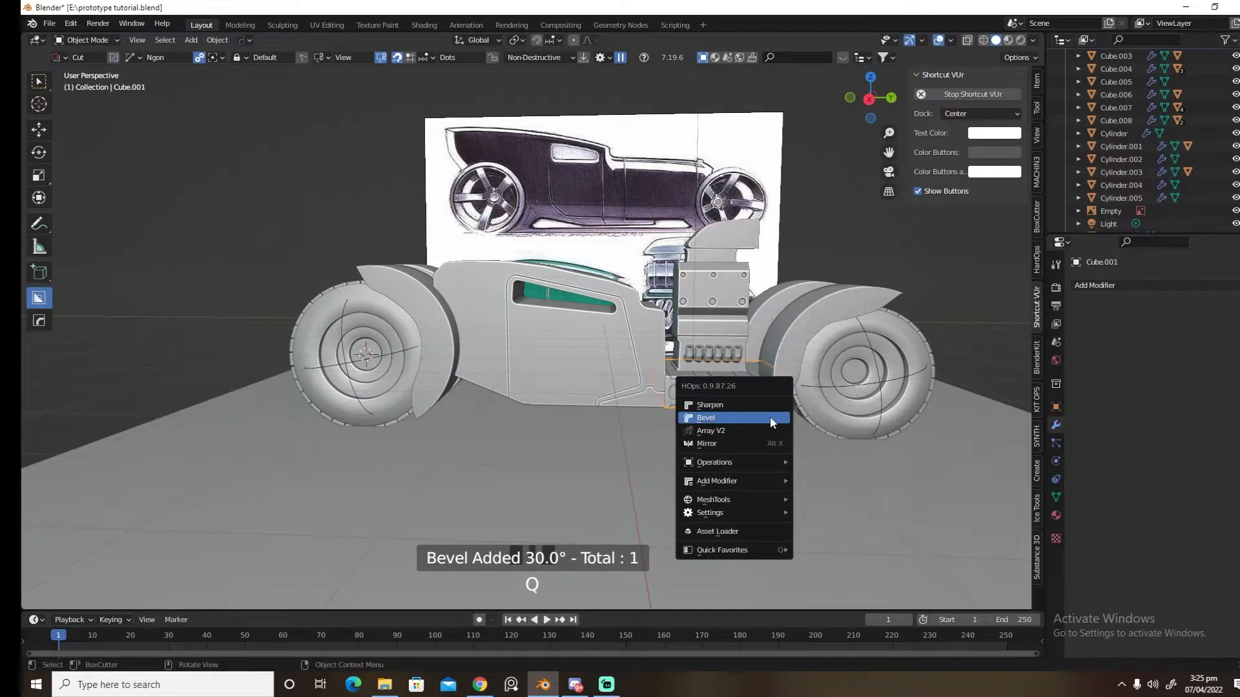
{"action": "left_click", "coordinate": [770, 416]}
{"action": "key", "text": "ctrl+s"}
Add a second 0.01 m, three-segment bevel with a 30° angle limit to the engine's air scoop and save the file
{"action": "left_click", "coordinate": [720, 243]}
{"action": "key", "text": "q"}
{"action": "left_click", "coordinate": [763, 284]}
{"action": "left_click", "coordinate": [765, 288]}
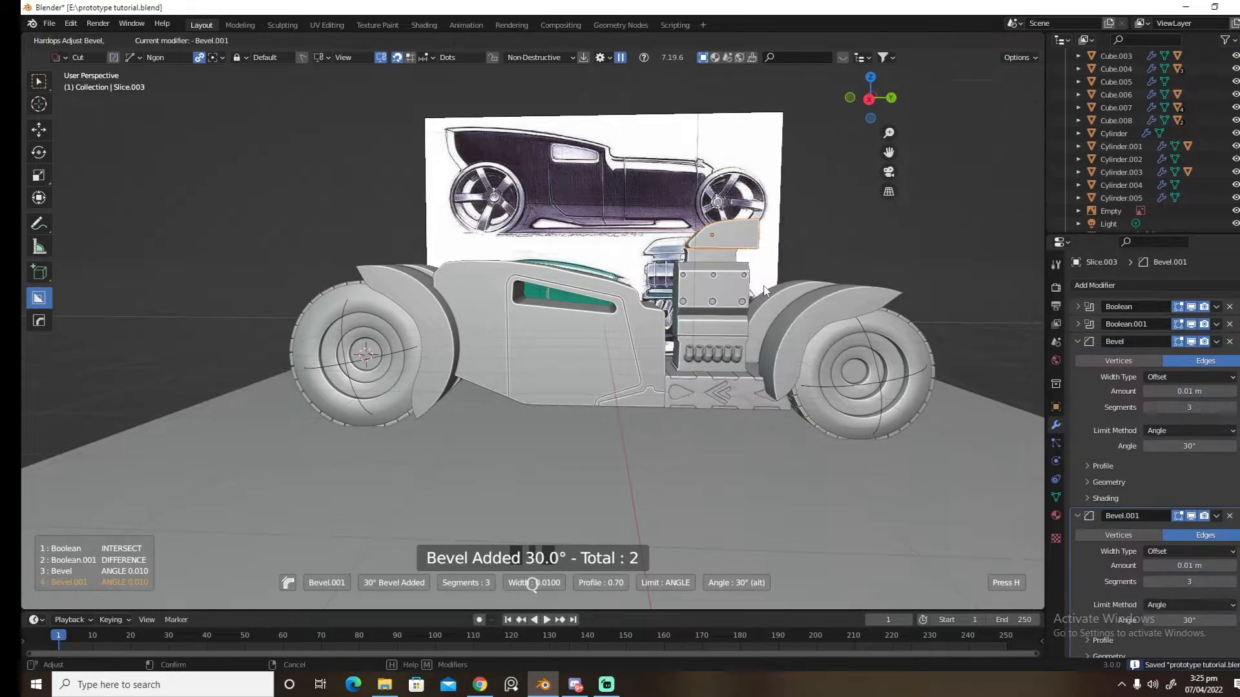
{"action": "left_click", "coordinate": [765, 290]}
{"action": "middle_click_drag", "start_coordinate": [764, 290], "coordinate": [709, 358]}
{"action": "scroll", "coordinate": [709, 358], "scroll_direction": "down", "scroll_amount": 3}
{"action": "key", "text": "ctrl+s"}
Save the file again, switch the viewport to rendered shading and show the Eevee render settings
{"action": "left_click", "coordinate": [702, 377]}
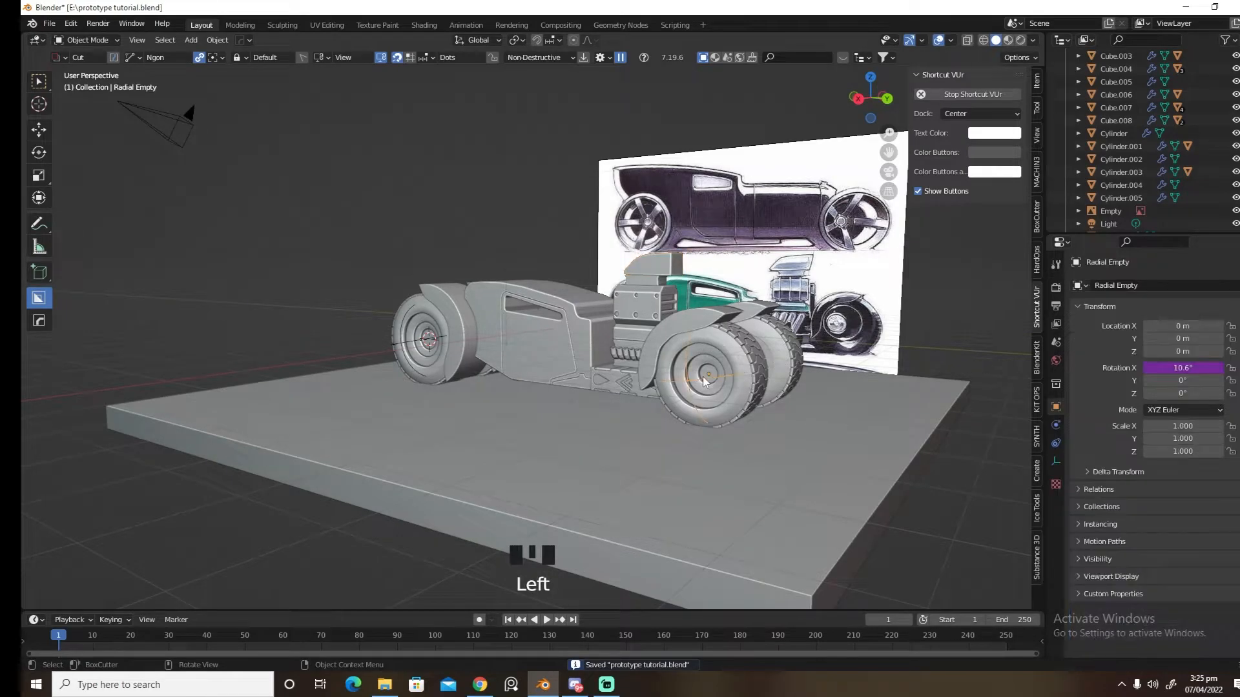
{"action": "middle_click_drag", "start_coordinate": [702, 378], "coordinate": [678, 382]}
{"action": "left_click", "coordinate": [455, 343]}
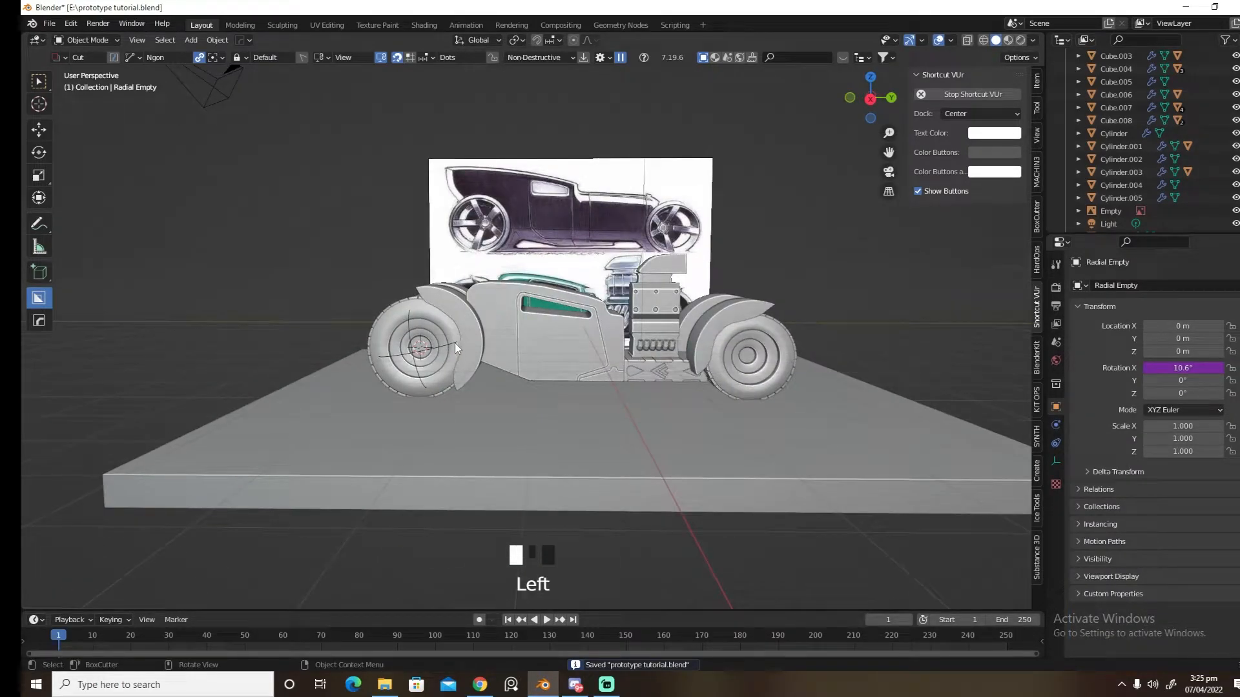
{"action": "key", "text": "ctrl+s"}
{"action": "scroll", "coordinate": [657, 364], "scroll_direction": "up", "scroll_amount": 3}
{"action": "middle_click_drag", "start_coordinate": [657, 364], "coordinate": [669, 430], "text": "shift"}
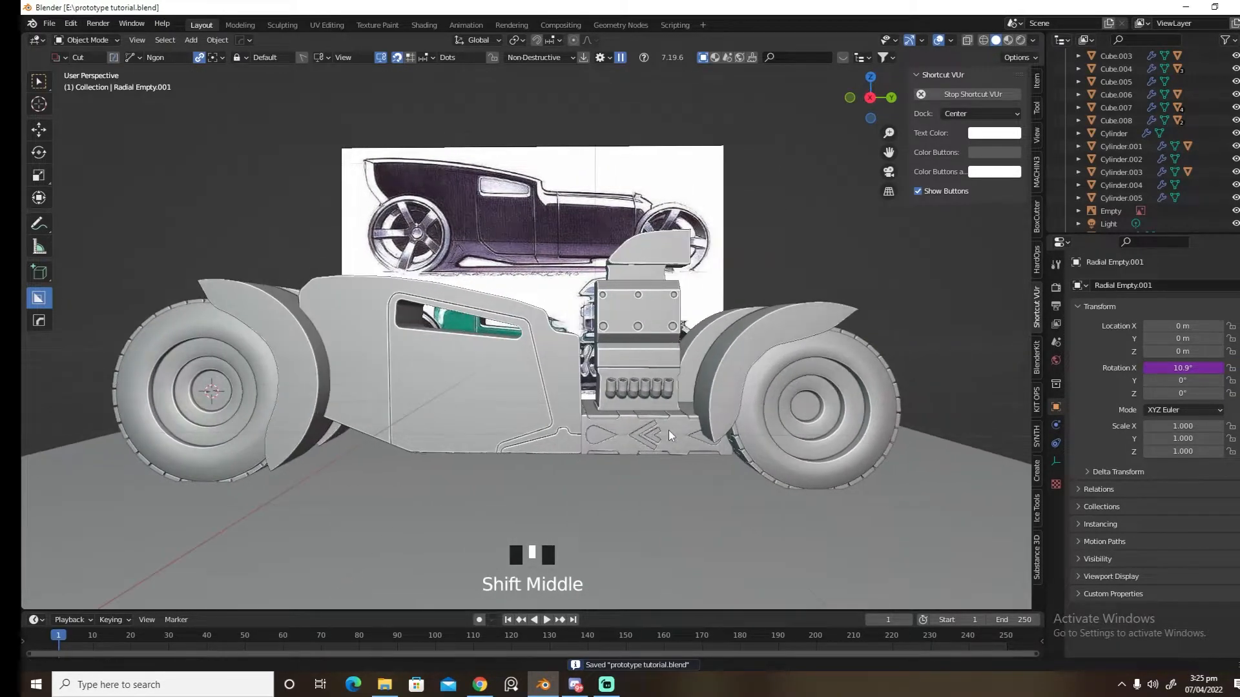
{"action": "left_click", "coordinate": [1020, 40]}
{"action": "left_click", "coordinate": [1056, 288]}
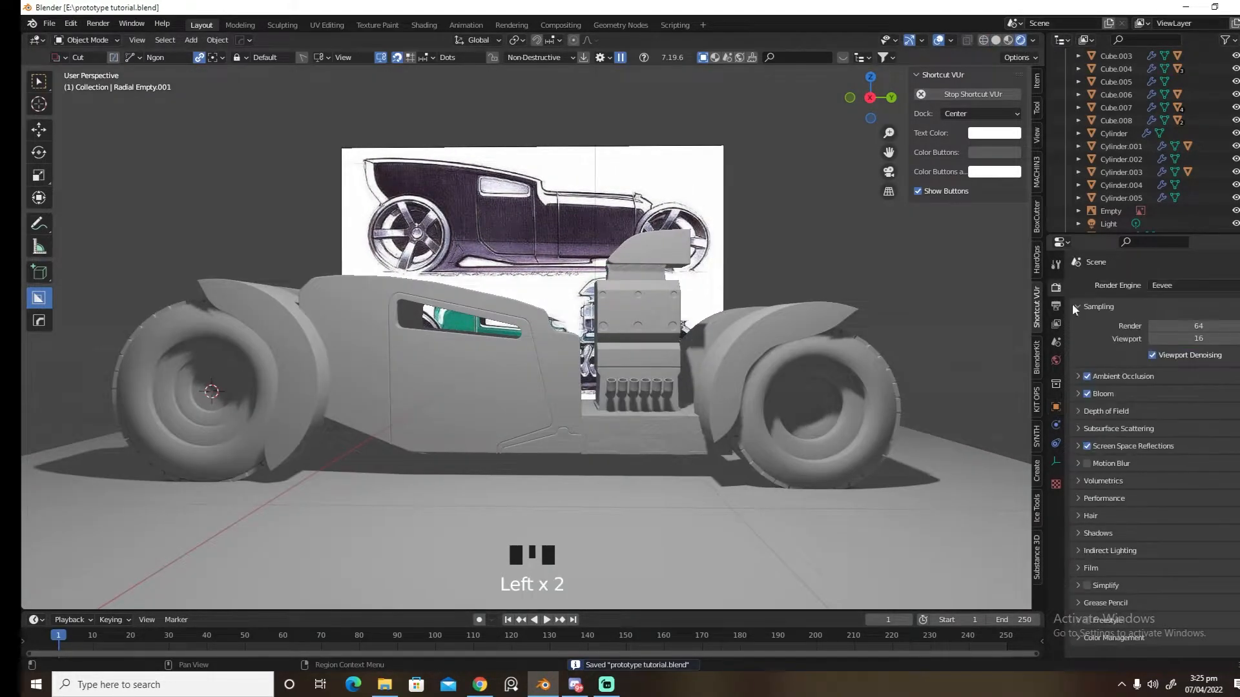
Enter Edit Mode on the rear wheel and select the inner ring of faces around its hub
{"action": "middle_click_drag", "start_coordinate": [726, 367], "coordinate": [732, 372]}
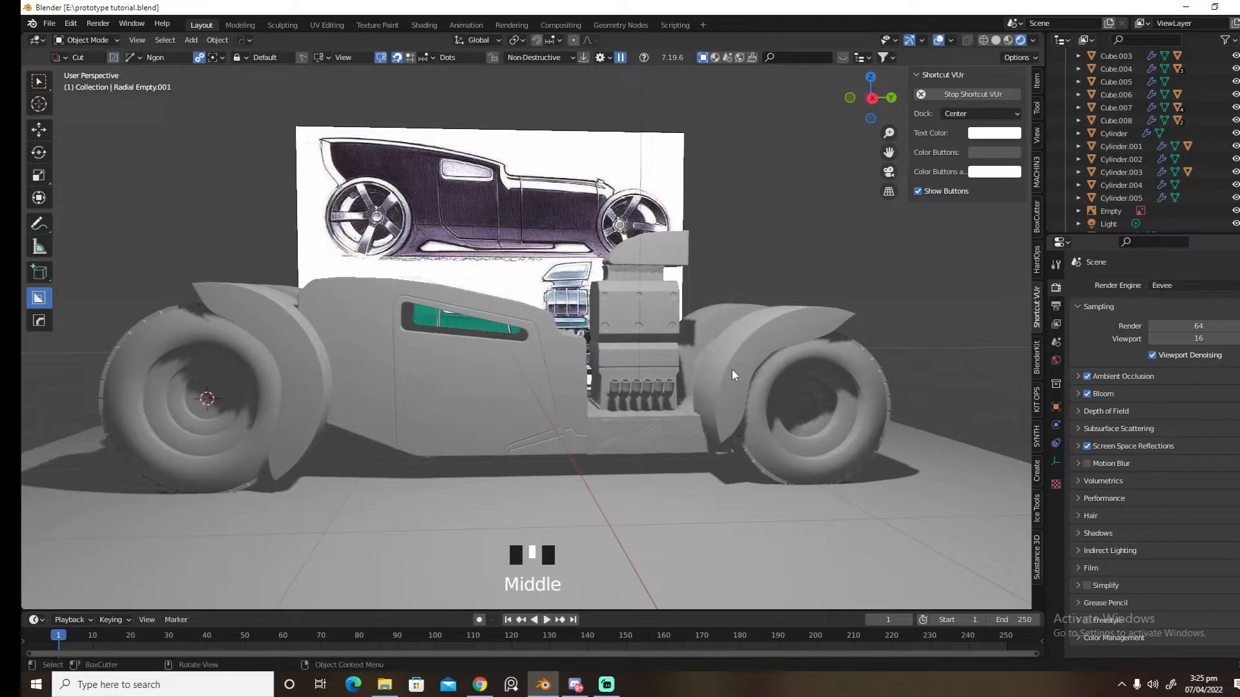
{"action": "middle_click_drag", "start_coordinate": [529, 381], "coordinate": [777, 375], "text": "shift"}
{"action": "left_click", "coordinate": [537, 358]}
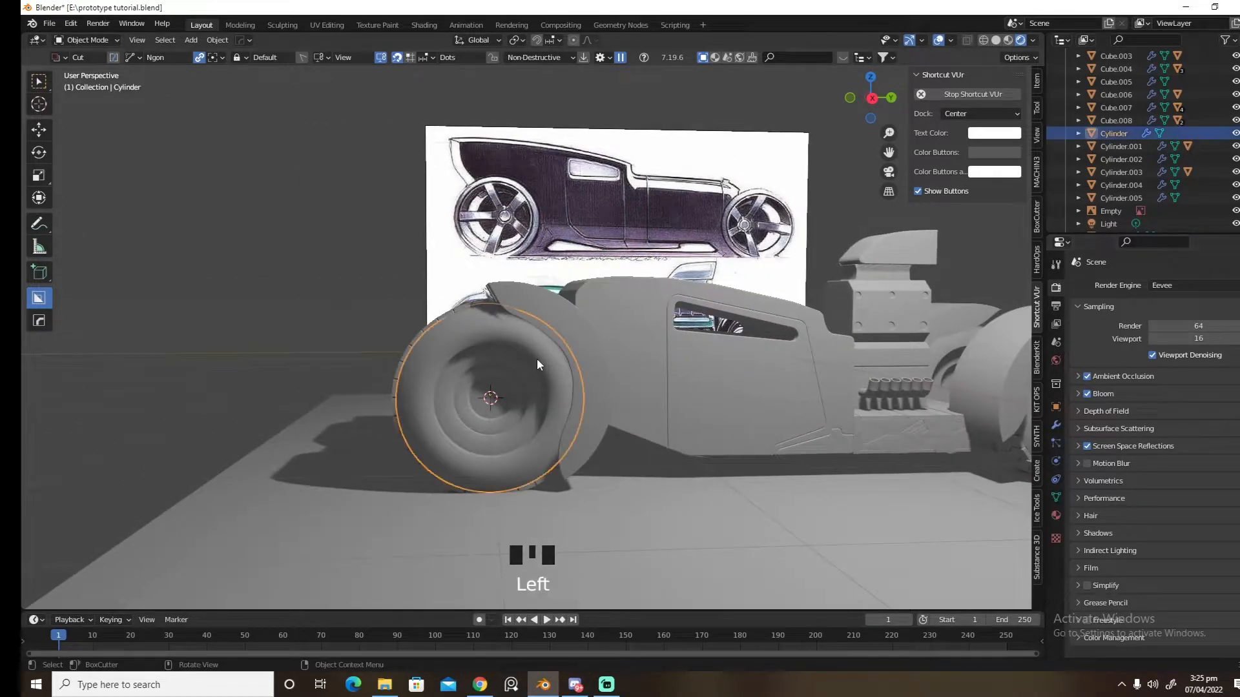
{"action": "key", "text": "Tab"}
{"action": "left_click", "coordinate": [558, 378]}
{"action": "scroll", "coordinate": [554, 429], "scroll_direction": "up", "scroll_amount": 3}
{"action": "middle_click_drag", "start_coordinate": [554, 428], "coordinate": [687, 374], "text": "shift"}
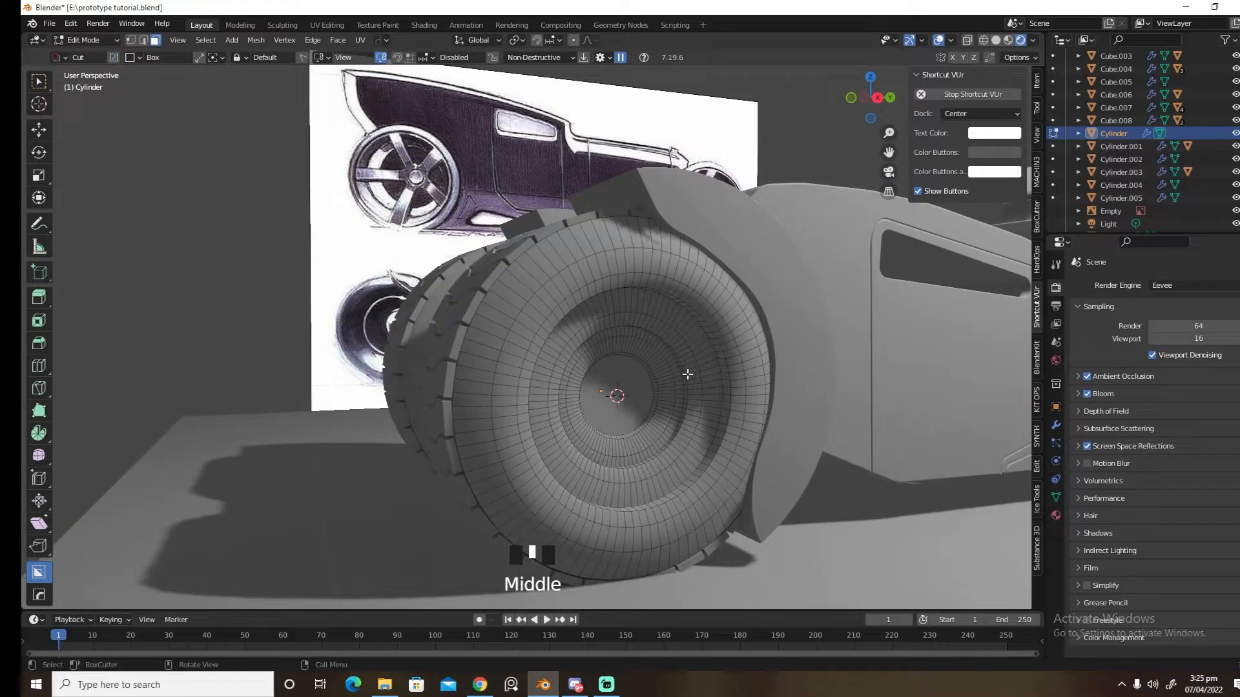
{"action": "left_click", "coordinate": [692, 364], "text": "alt"}
Activate box selection and unwrap the selected inner hub ring to a trim from DECALmachine's Example Sheet
{"action": "key", "text": "d"}
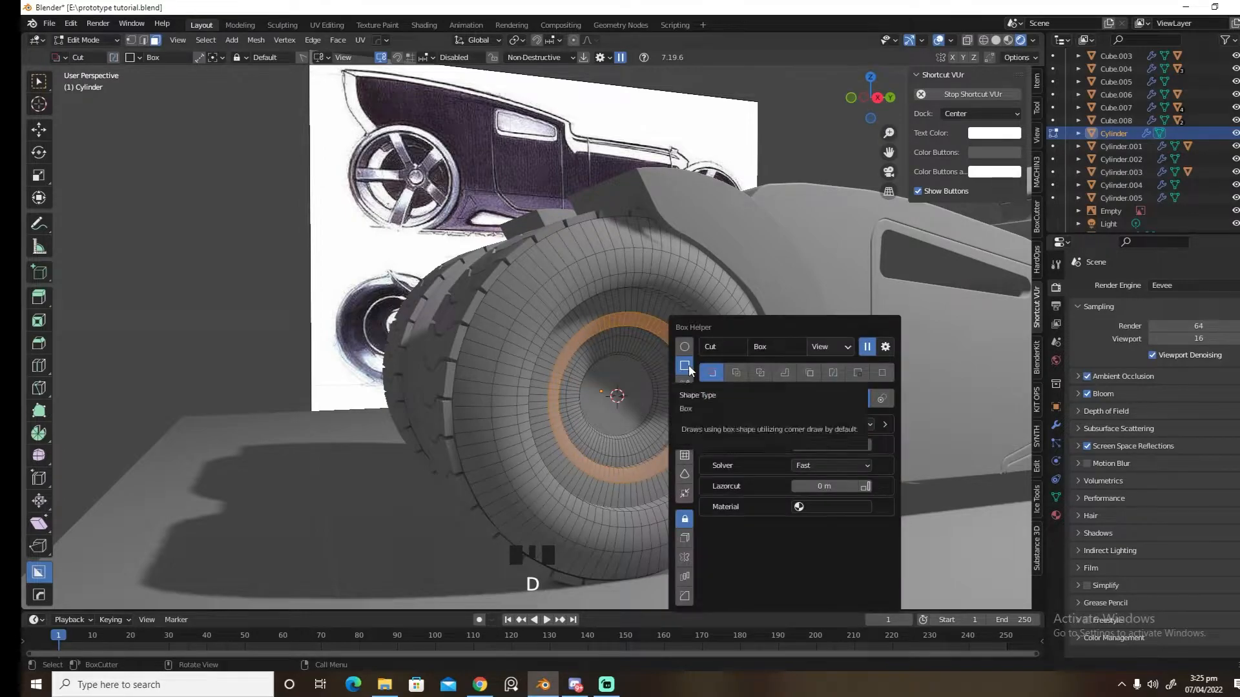
{"action": "key", "text": "alt+w"}
{"action": "left_click", "coordinate": [45, 81]}
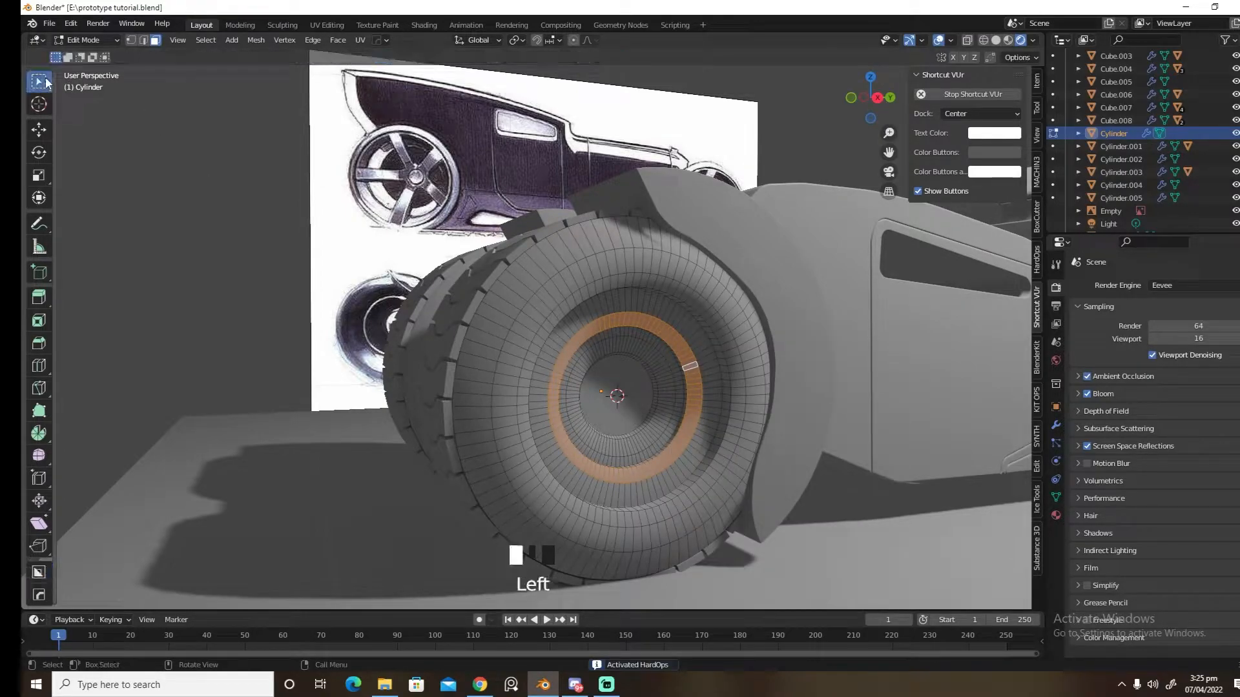
{"action": "key", "text": "d"}
{"action": "left_click", "coordinate": [601, 366]}
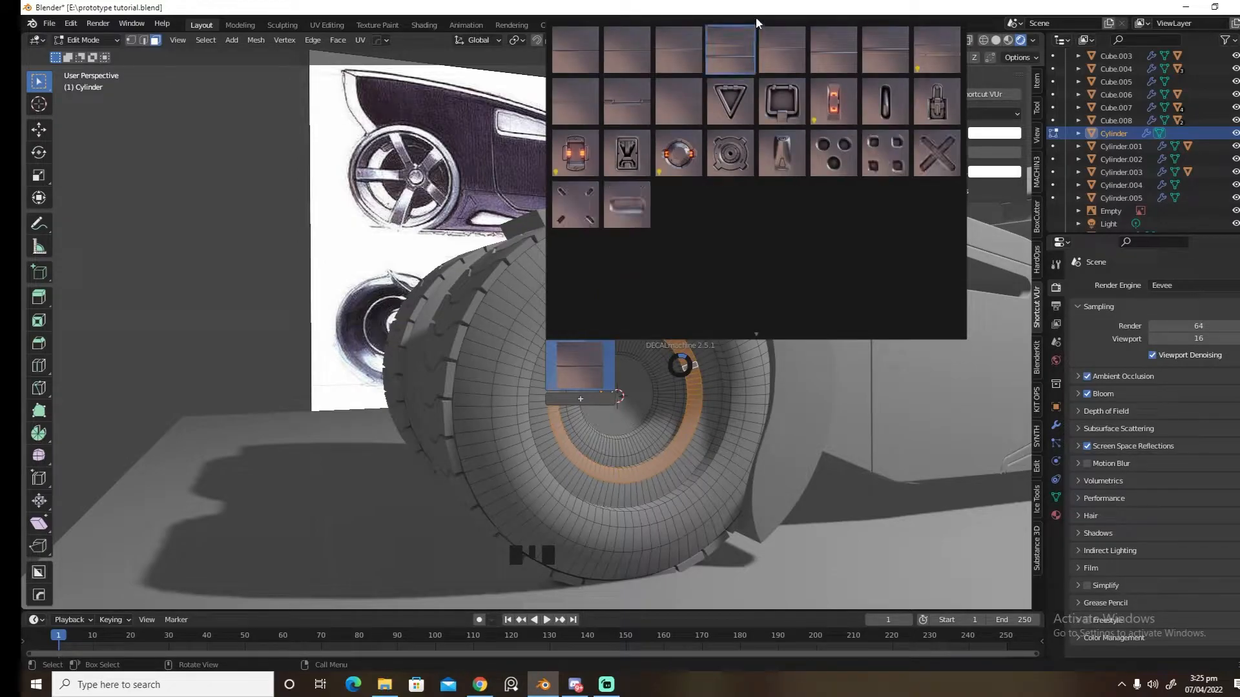
{"action": "left_click", "coordinate": [932, 52]}
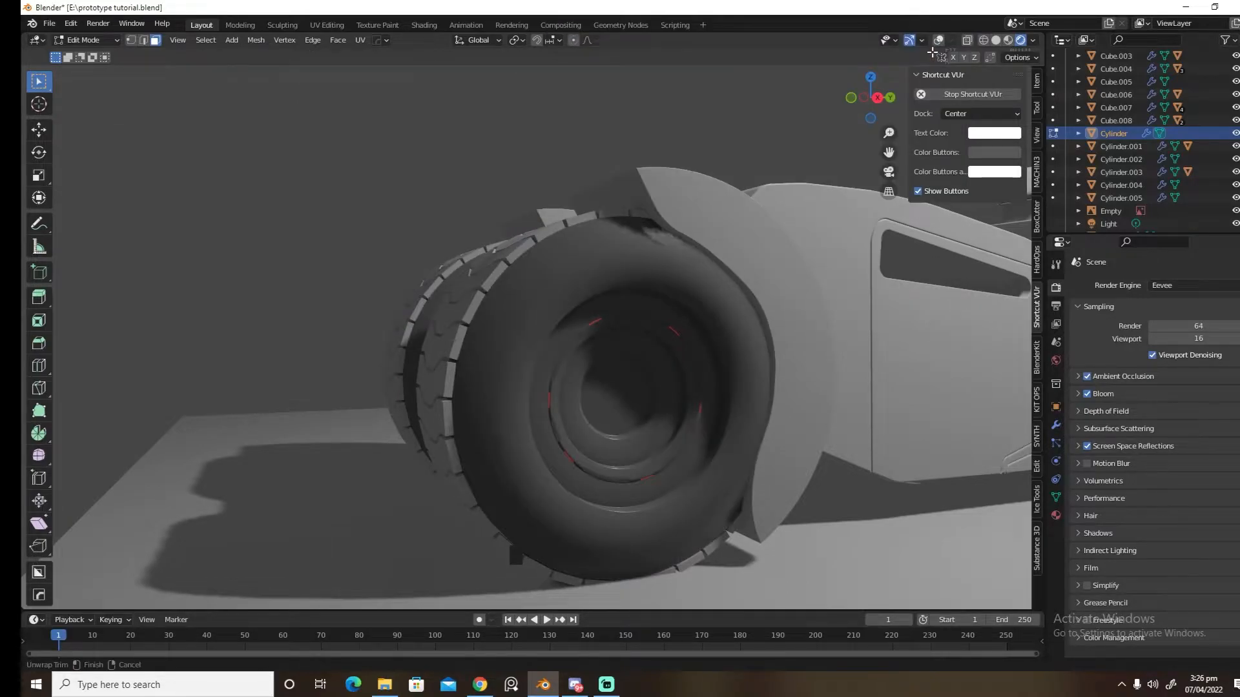
{"action": "left_click", "coordinate": [755, 366]}
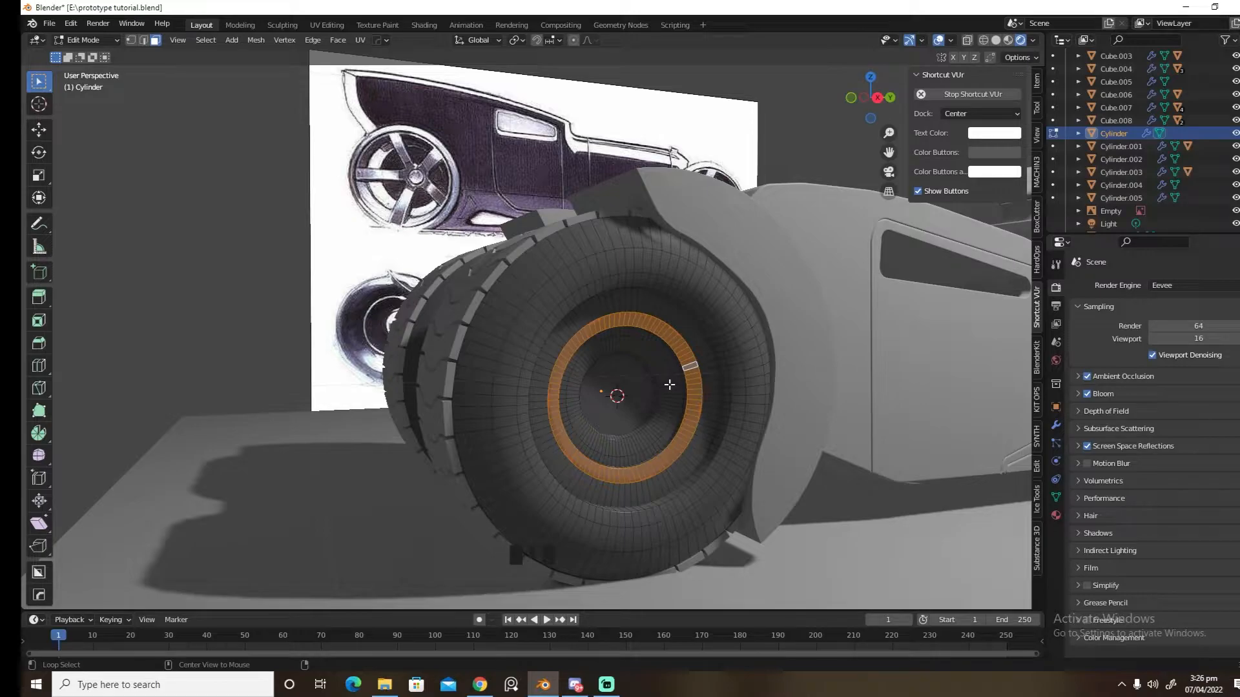
Select the wheel's outer rim face ring, unwrap it to a DECALmachine sheet trim and return to Object Mode
{"action": "left_click", "coordinate": [733, 360], "text": "alt"}
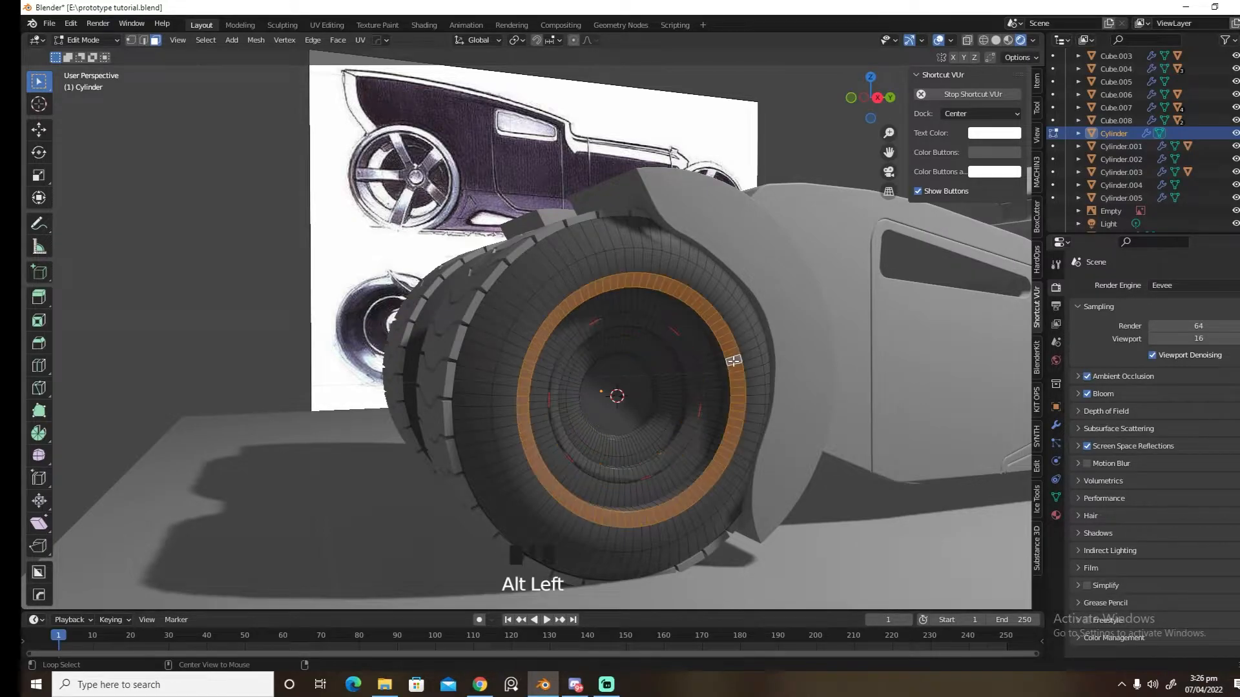
{"action": "key", "text": "d"}
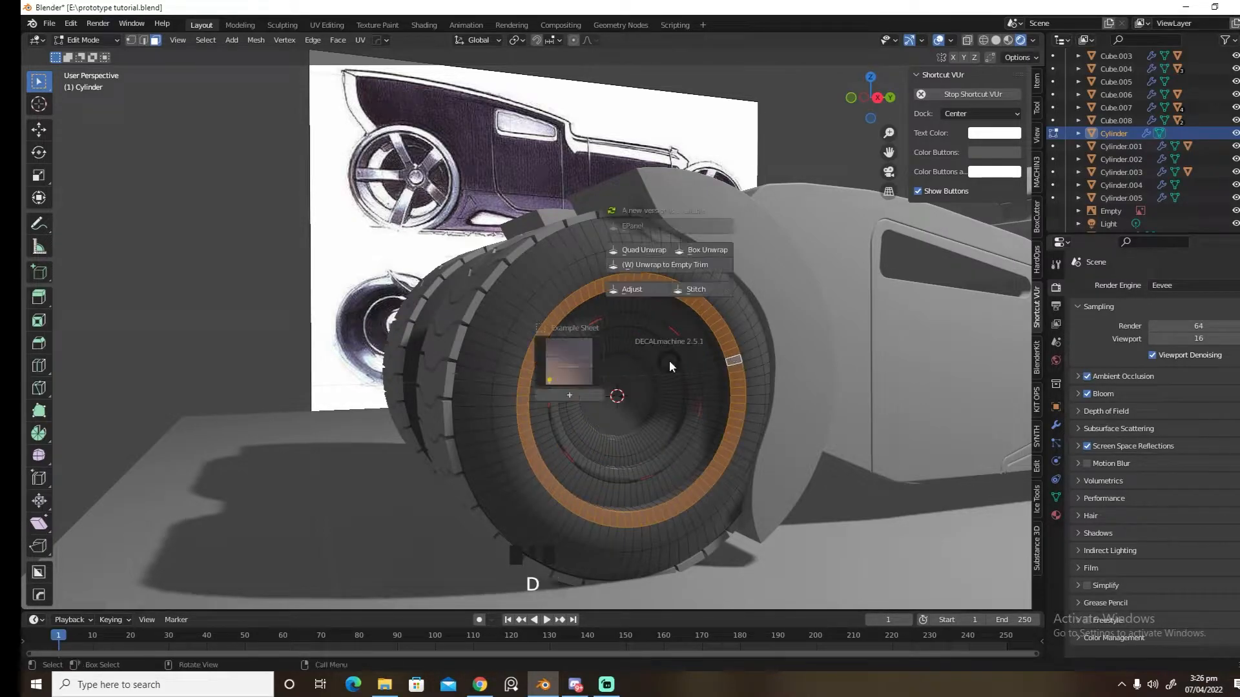
{"action": "left_click", "coordinate": [579, 391]}
{"action": "left_click", "coordinate": [579, 390]}
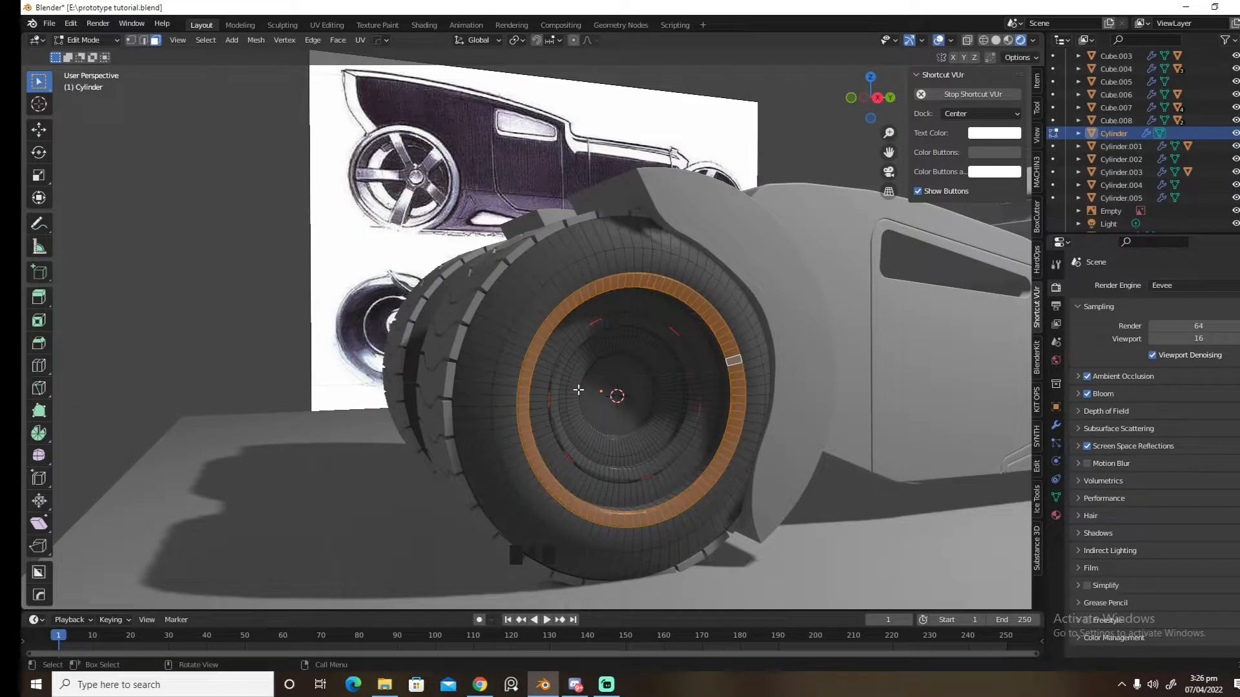
{"action": "key", "text": "Tab"}
{"action": "left_click", "coordinate": [644, 387]}
Smart Apply the modifiers on the rear tyre treads and sharpen them with Csharp at 30° sharpness
{"action": "scroll", "coordinate": [700, 395], "scroll_direction": "down", "scroll_amount": 4}
{"action": "middle_click_drag", "start_coordinate": [700, 395], "coordinate": [568, 391], "text": "shift"}
{"action": "middle_click_drag", "start_coordinate": [569, 392], "coordinate": [634, 400]}
{"action": "left_click", "coordinate": [164, 332]}
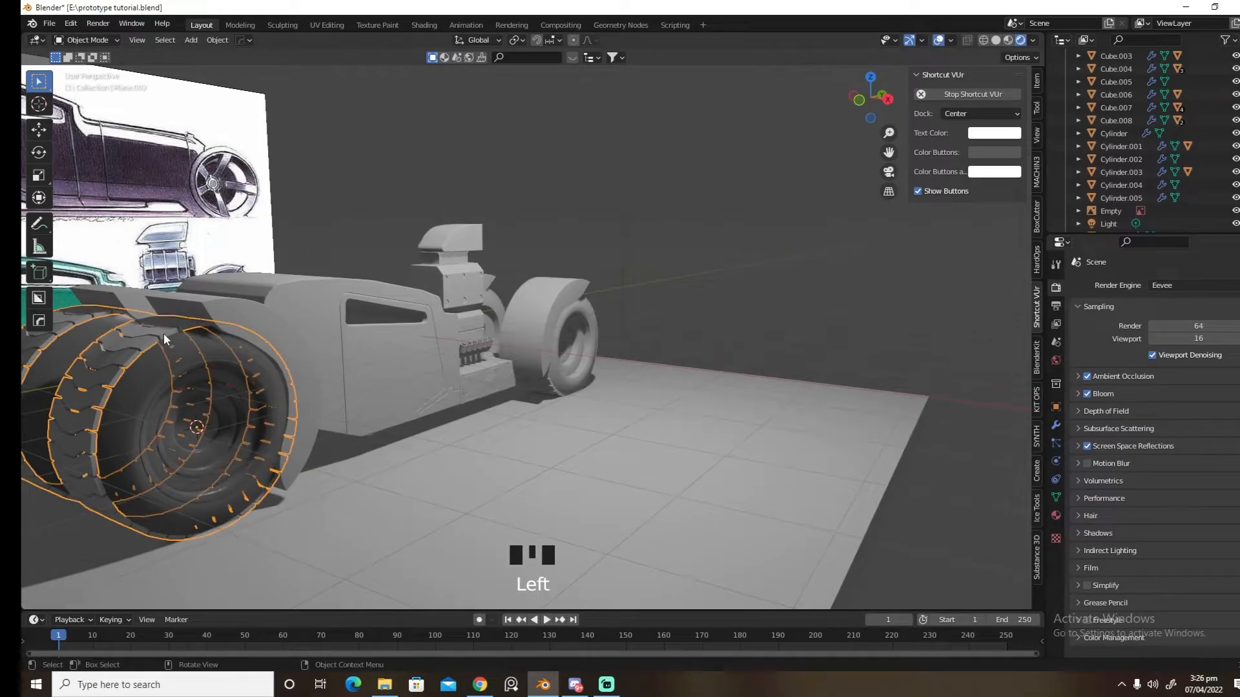
{"action": "middle_click_drag", "start_coordinate": [164, 332], "coordinate": [345, 362]}
{"action": "key", "text": "q"}
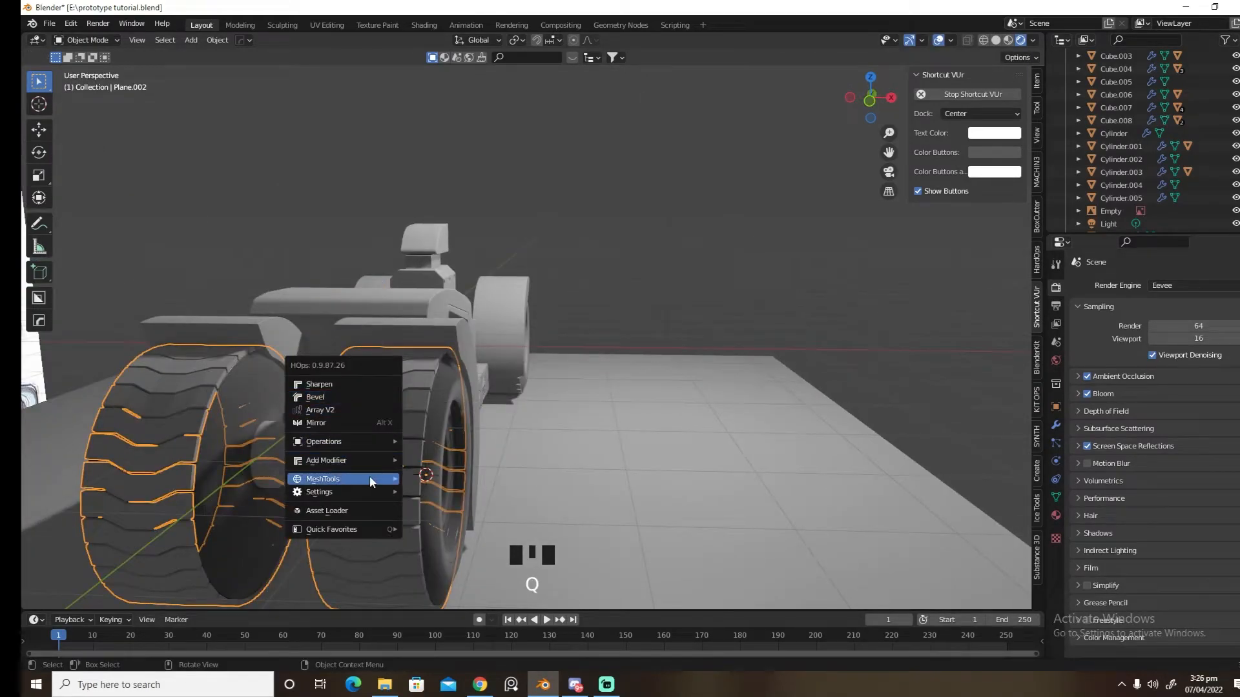
{"action": "mouse_move", "coordinate": [361, 479]}
{"action": "left_click", "coordinate": [448, 624]}
{"action": "key", "text": "q"}
{"action": "left_click", "coordinate": [464, 346]}
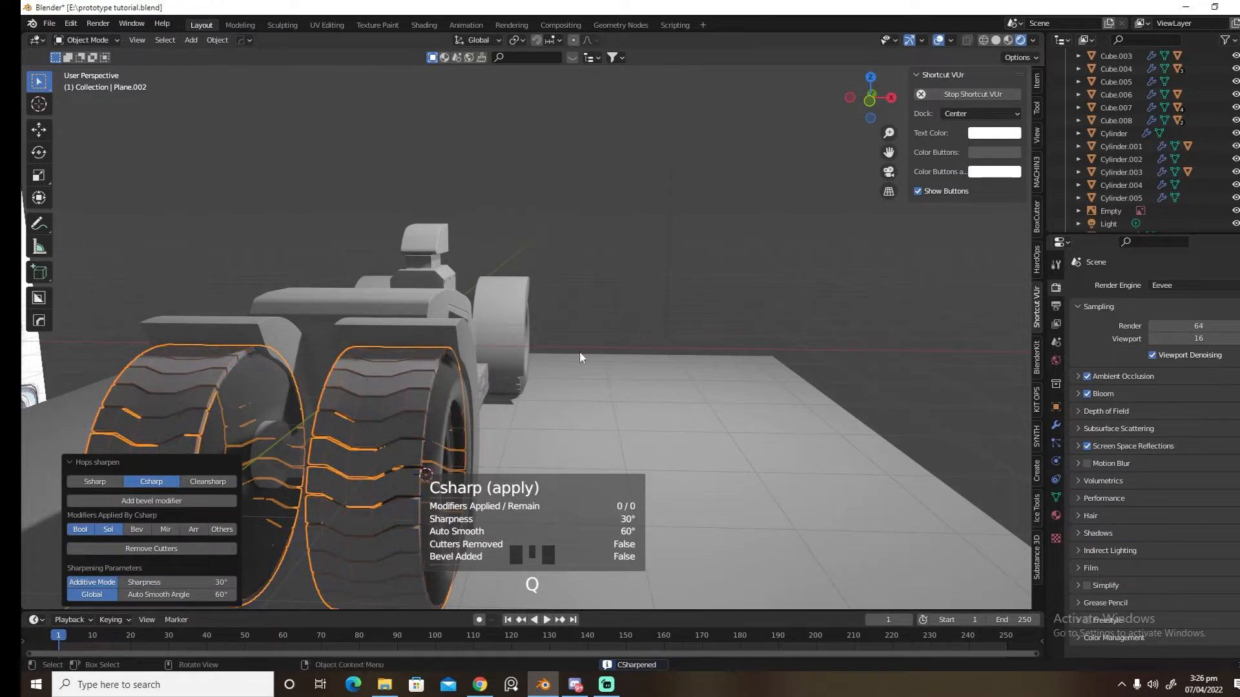
Smart Apply the modifiers on the front tyre treads and sharpen them with Csharp at 30° sharpness
{"action": "mouse_move", "coordinate": [657, 336]}
{"action": "middle_mouse_down"}
{"action": "mouse_move", "coordinate": [428, 320]}
{"action": "mouse_move", "coordinate": [650, 333]}
{"action": "middle_mouse_up"}
{"action": "key", "text": "q"}
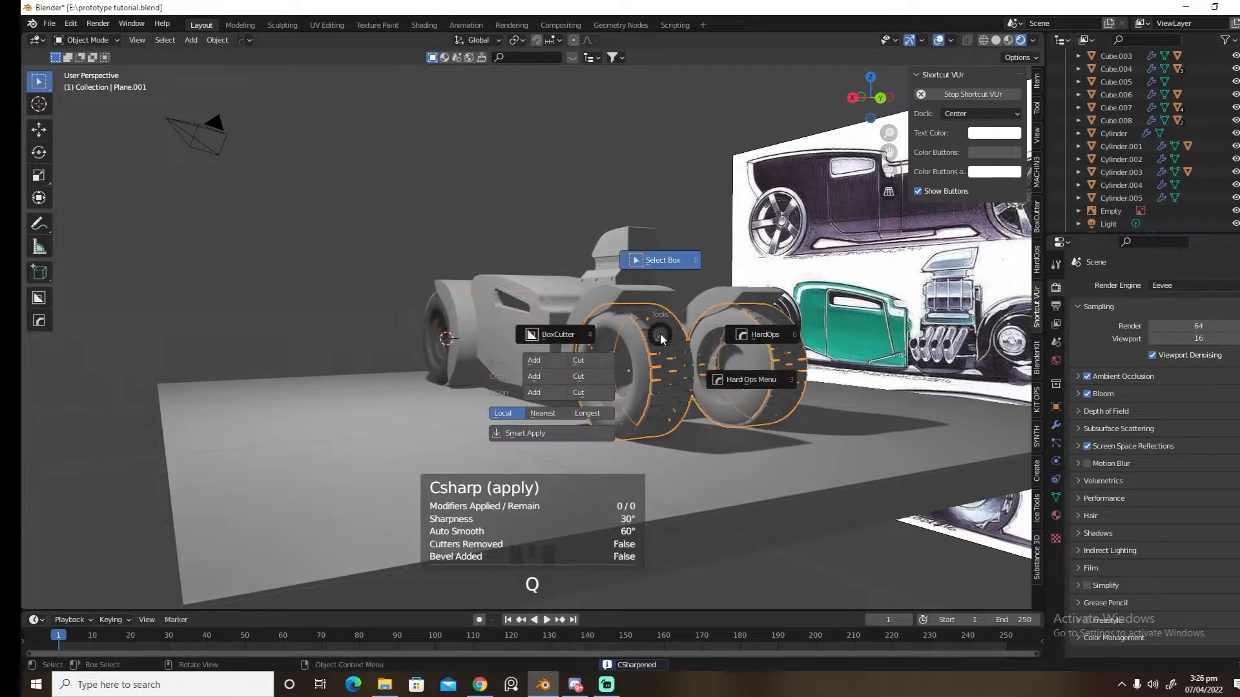
{"action": "mouse_move", "coordinate": [649, 462]}
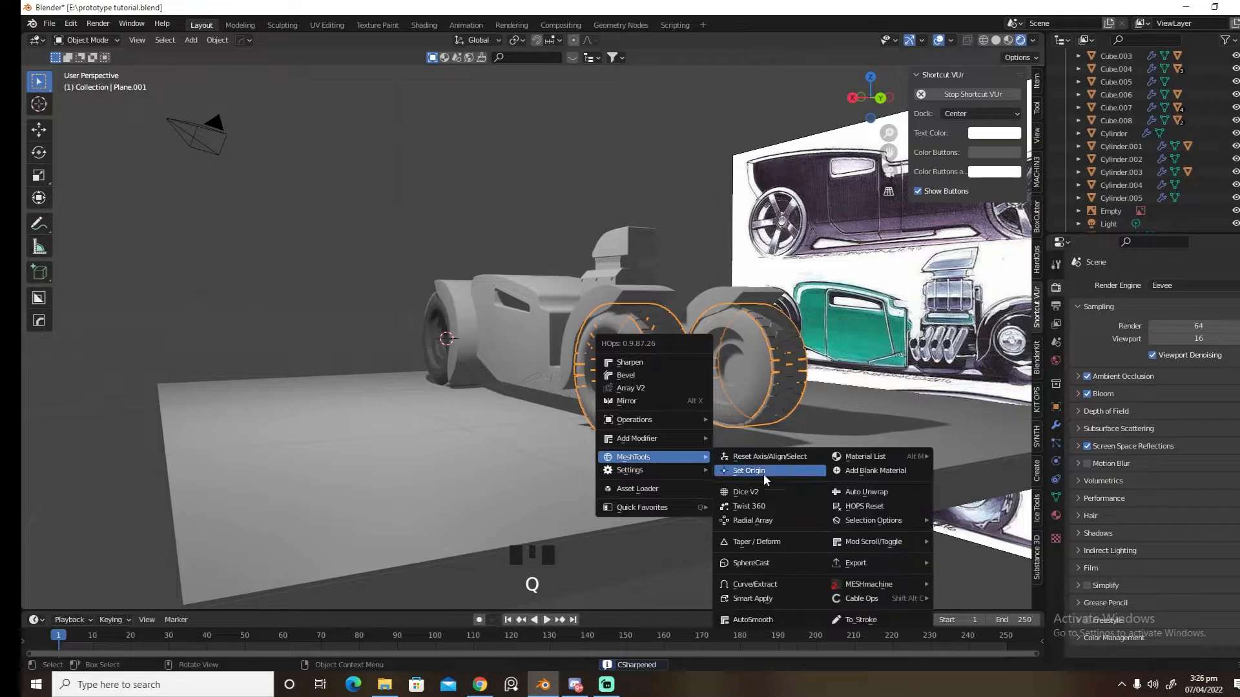
{"action": "left_click", "coordinate": [764, 600]}
{"action": "key", "text": "q"}
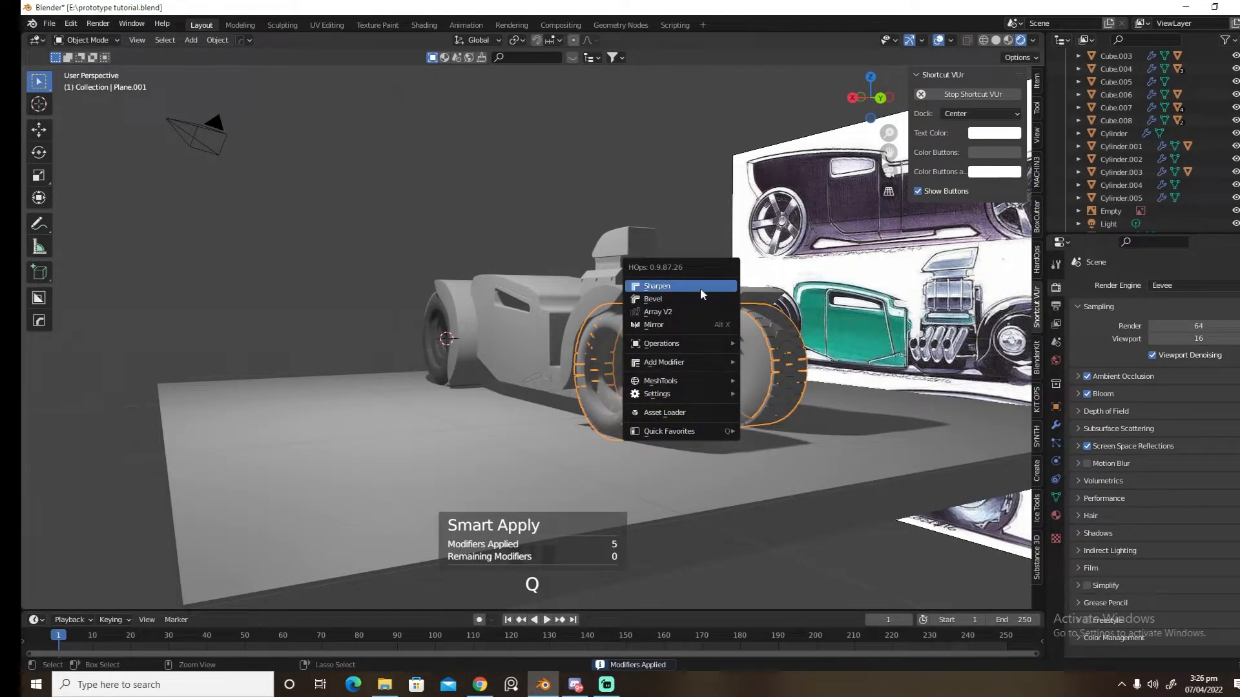
{"action": "left_click", "coordinate": [700, 287]}
{"action": "middle_click_drag", "start_coordinate": [653, 292], "coordinate": [537, 309]}
Apply the Rubber material from the KIT OPS cw Other pack to the rear tyre treads
{"action": "scroll", "coordinate": [538, 311], "scroll_direction": "down", "scroll_amount": 3}
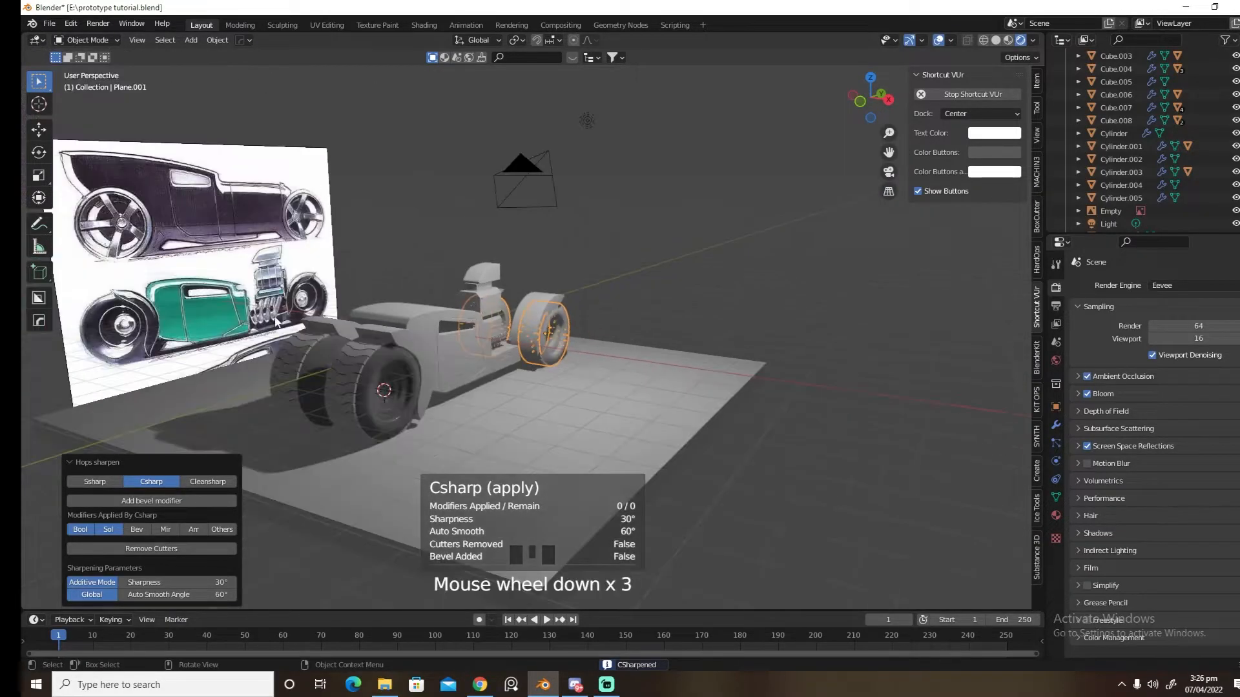
{"action": "left_click", "coordinate": [357, 355]}
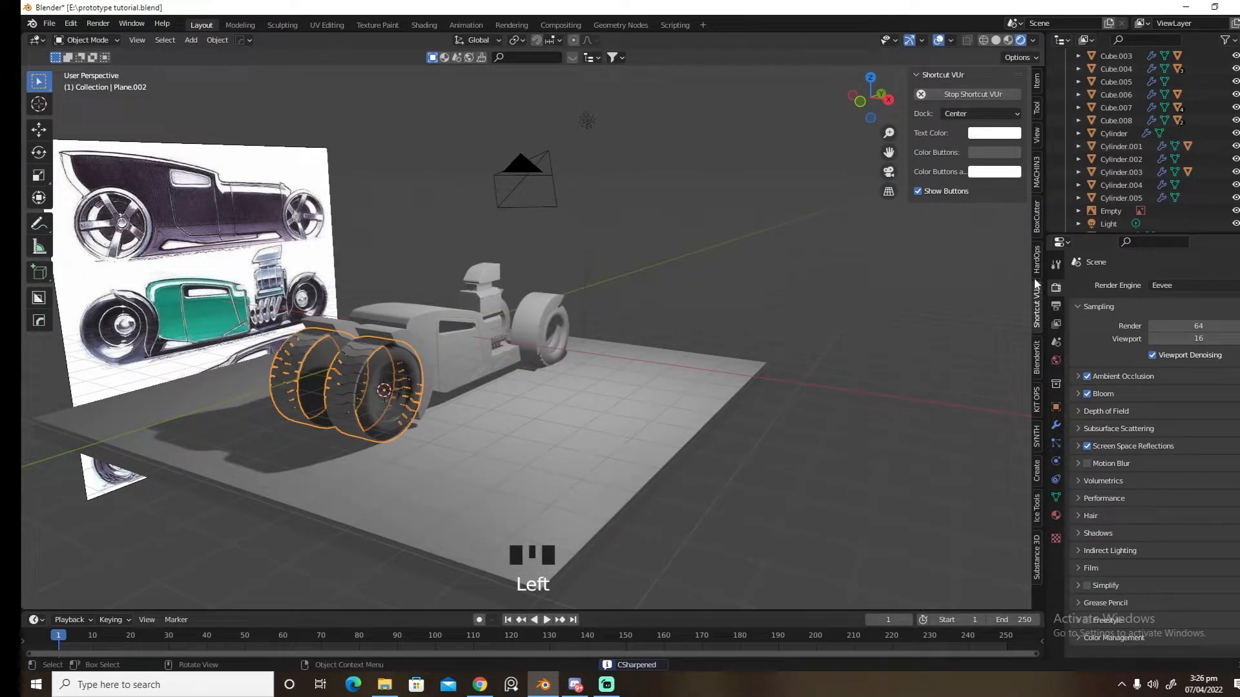
{"action": "left_click", "coordinate": [1036, 402]}
{"action": "left_click", "coordinate": [963, 152]}
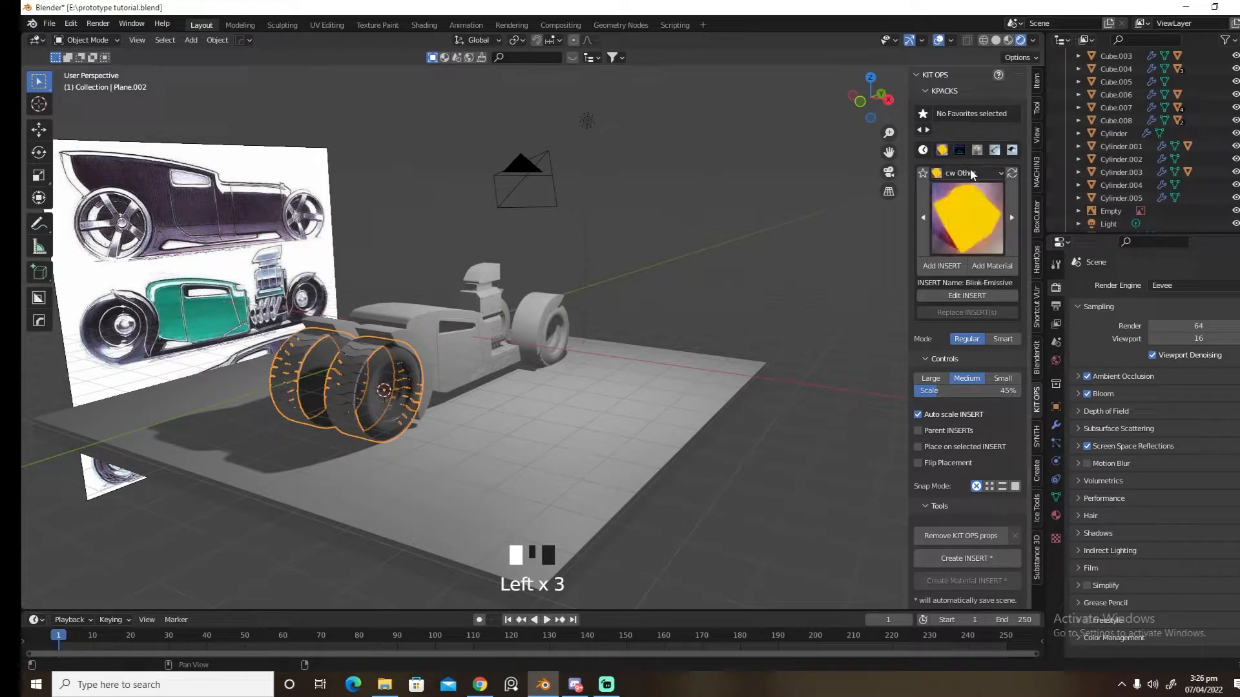
{"action": "left_click", "coordinate": [970, 169]}
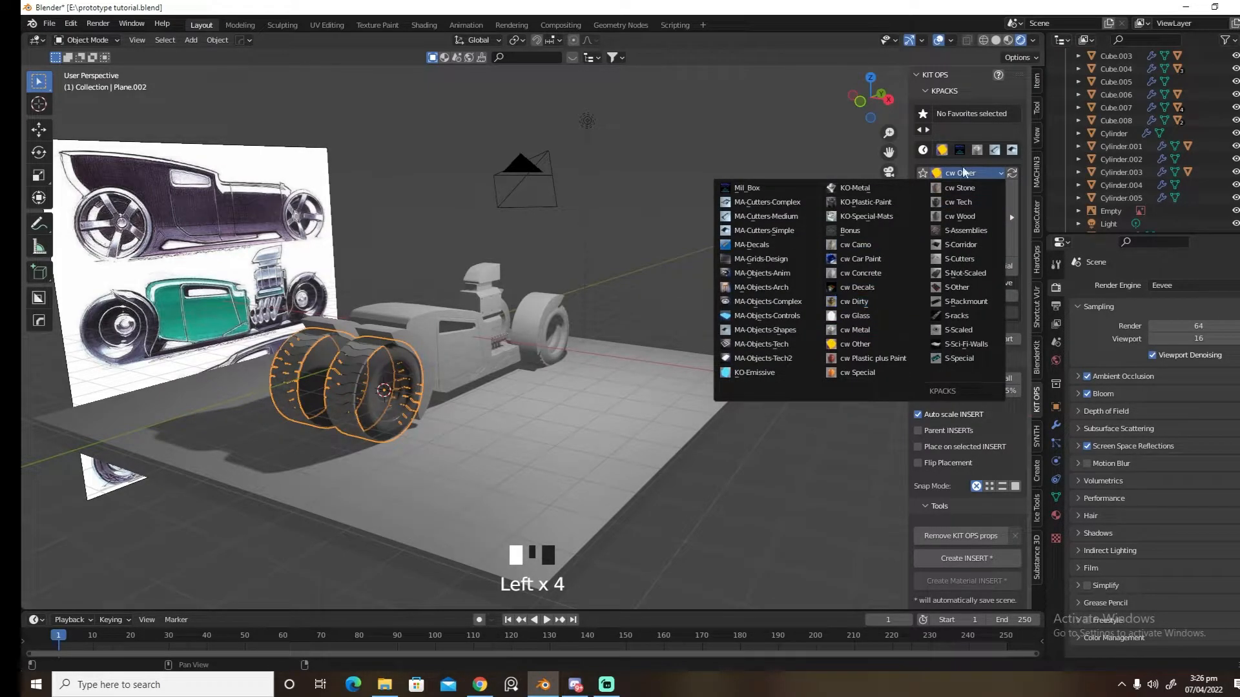
{"action": "left_click", "coordinate": [959, 213]}
{"action": "left_click", "coordinate": [843, 366]}
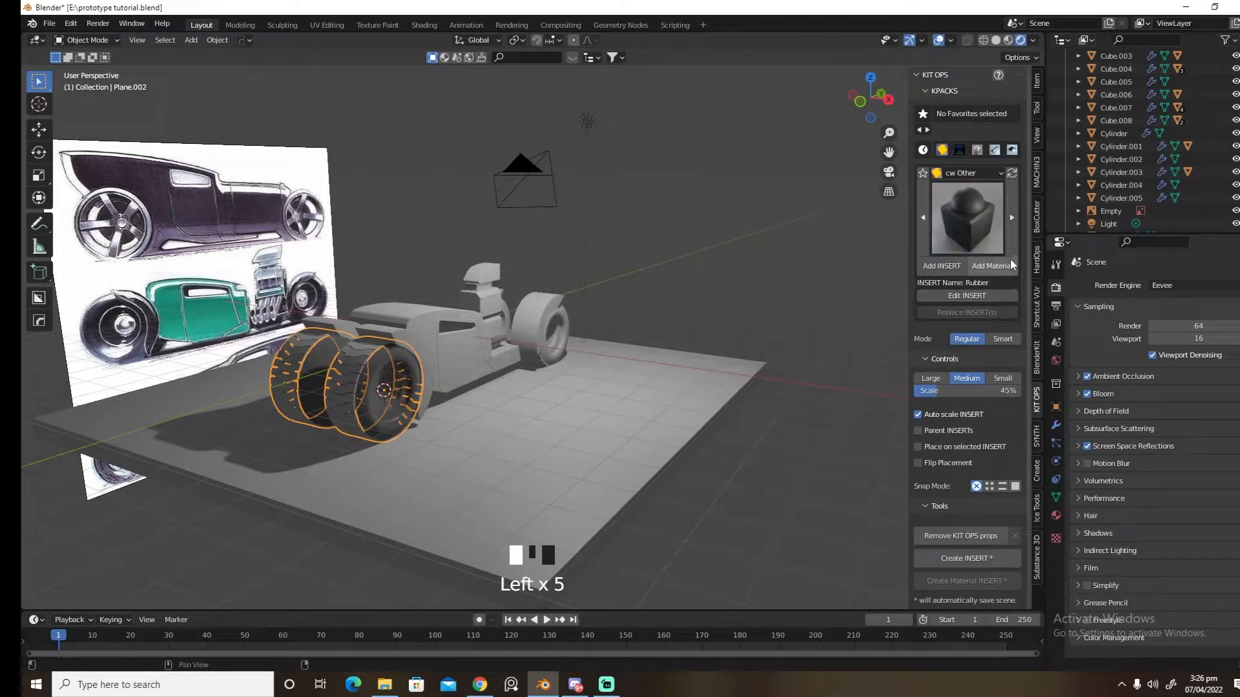
{"action": "left_click", "coordinate": [992, 266]}
Apply the KIT OPS Rubber material to the front tyre treads
{"action": "middle_click_drag", "start_coordinate": [652, 333], "coordinate": [594, 347]}
{"action": "left_click", "coordinate": [594, 359]}
{"action": "left_click", "coordinate": [992, 266]}
Select the front wheel's inner hub ring and outer rim ring together and unwrap both to an Example Sheet trim
{"action": "middle_click_drag", "start_coordinate": [668, 298], "coordinate": [728, 280]}
{"action": "scroll", "coordinate": [677, 336], "scroll_direction": "up", "scroll_amount": 3}
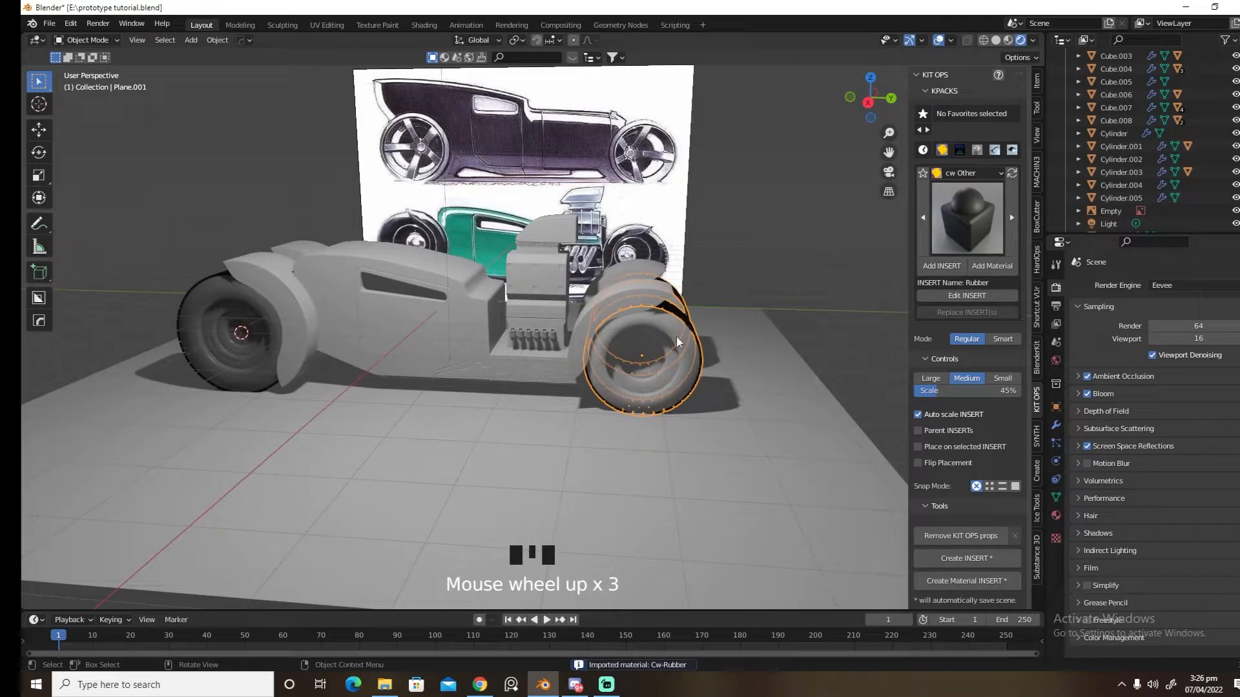
{"action": "left_click", "coordinate": [622, 335]}
{"action": "key", "text": "KP_3"}
{"action": "scroll", "coordinate": [789, 337], "scroll_direction": "up", "scroll_amount": 4}
{"action": "middle_click_drag", "start_coordinate": [788, 337], "coordinate": [612, 406], "text": "shift"}
{"action": "key", "text": "Tab"}
{"action": "scroll", "coordinate": [675, 370], "scroll_direction": "up", "scroll_amount": 6}
{"action": "left_click", "coordinate": [611, 406], "text": "alt"}
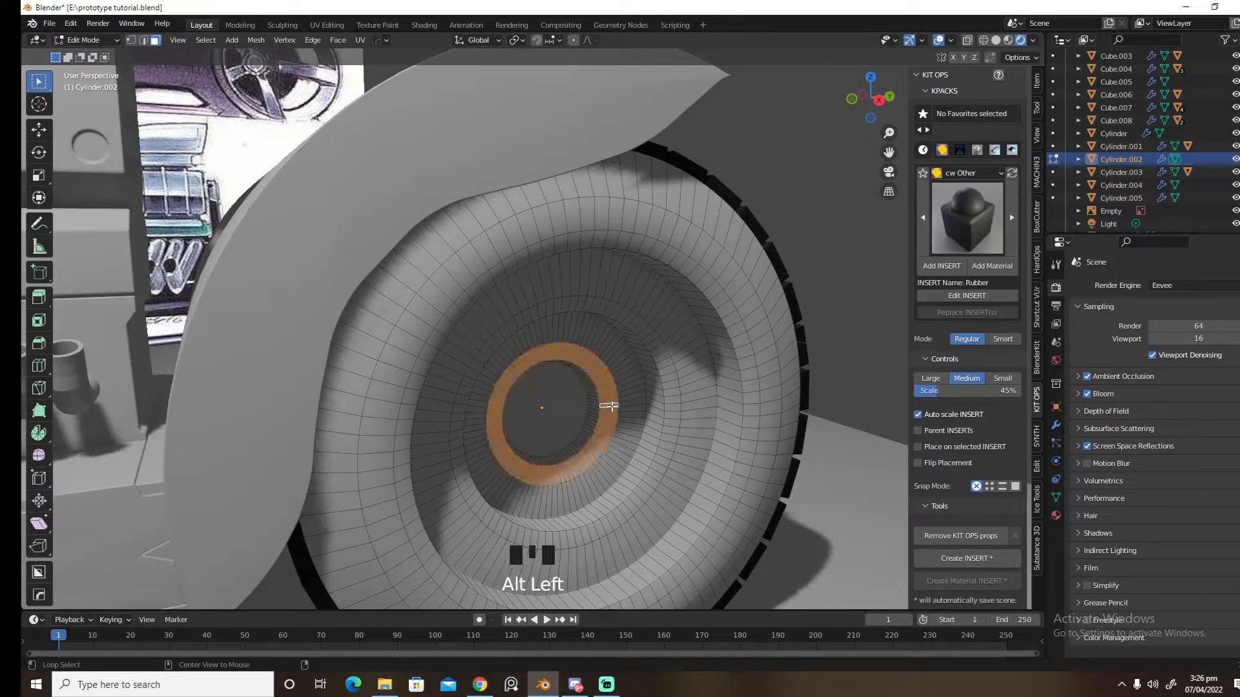
{"action": "left_click", "coordinate": [673, 386], "text": "alt+shift"}
{"action": "key", "text": "d"}
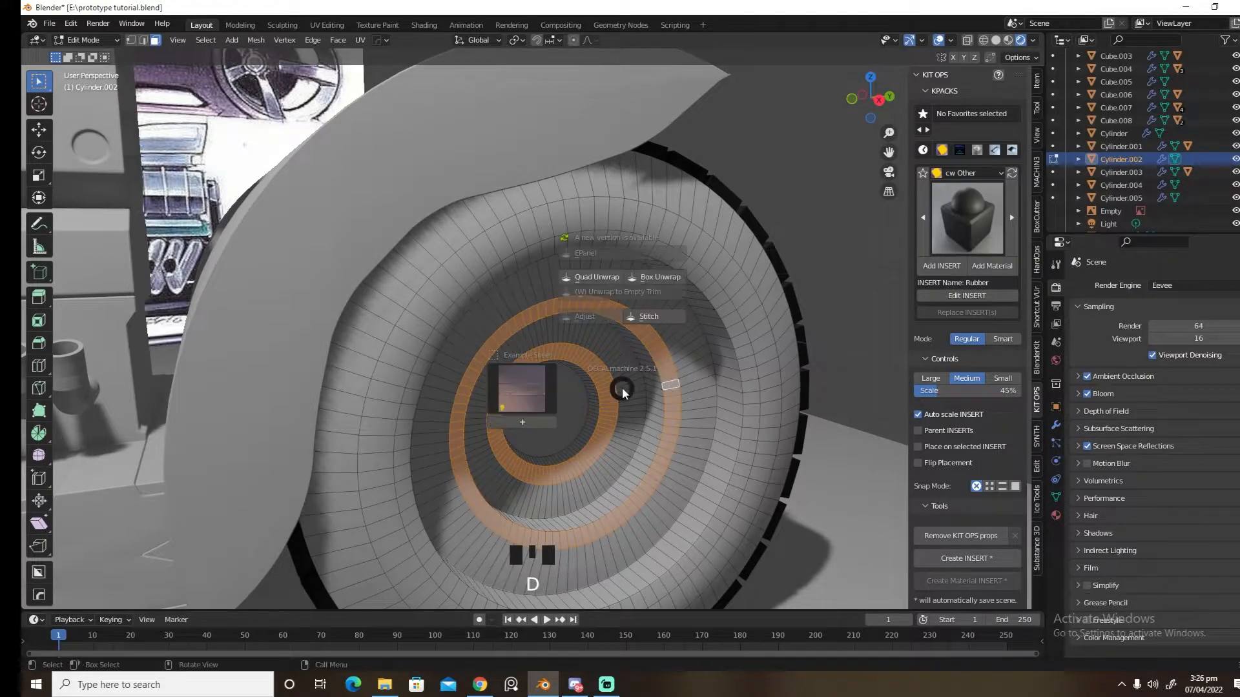
{"action": "left_click", "coordinate": [545, 421]}
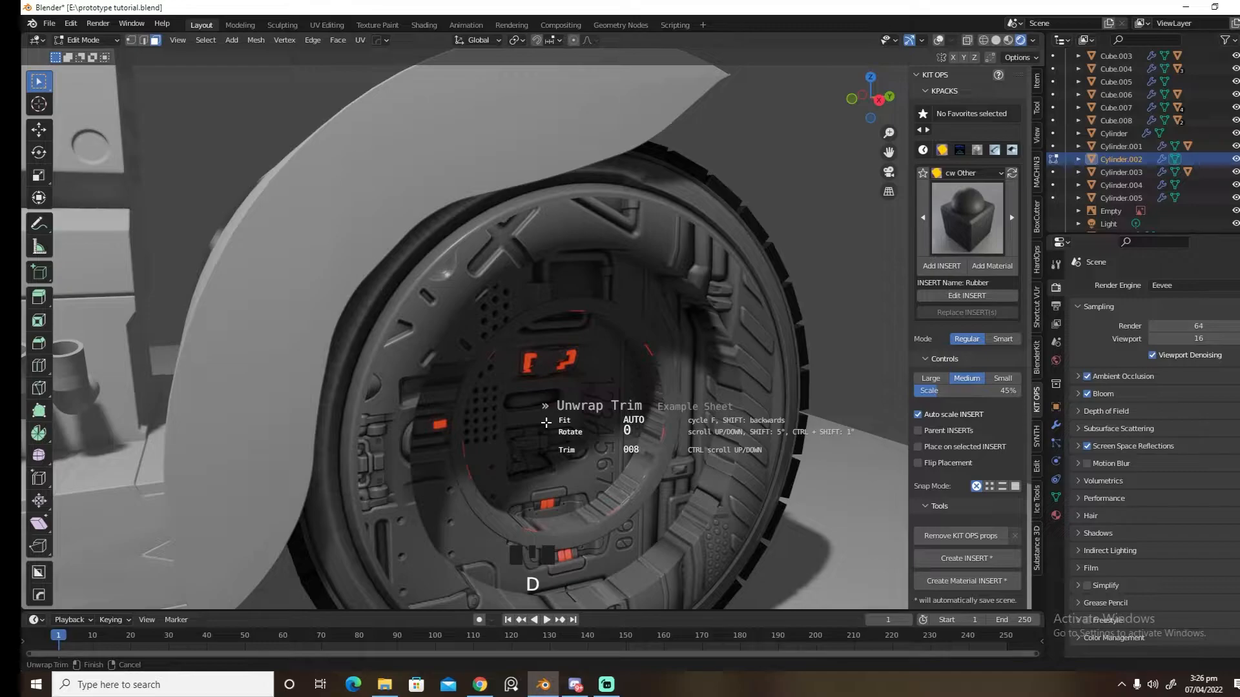
{"action": "left_click", "coordinate": [547, 422]}
Undo the combined trim unwrap and the preceding edits on the front wheel
{"action": "key", "text": "ctrl+z"}
{"action": "key", "text": "ctrl+z"}
{"action": "key", "text": "ctrl+z"}
{"action": "key", "text": "ctrl+z"}
{"action": "key", "text": "ctrl+z"}
{"action": "key", "text": "ctrl+z"}
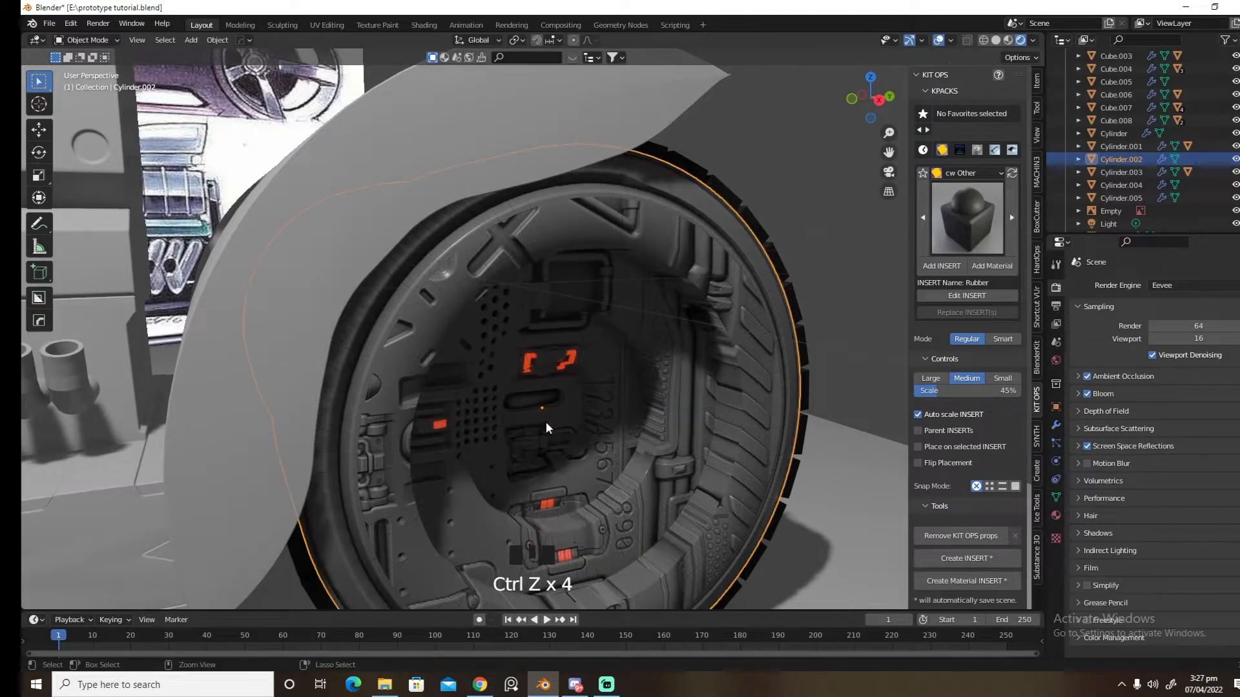
Create a new material on the front wheel and unlink it again to clear the leftover trim texture
{"action": "scroll", "coordinate": [545, 421], "scroll_direction": "down", "scroll_amount": 4}
{"action": "middle_click_drag", "start_coordinate": [545, 421], "coordinate": [700, 335]}
{"action": "left_click", "coordinate": [705, 334]}
{"action": "left_click", "coordinate": [1056, 515]}
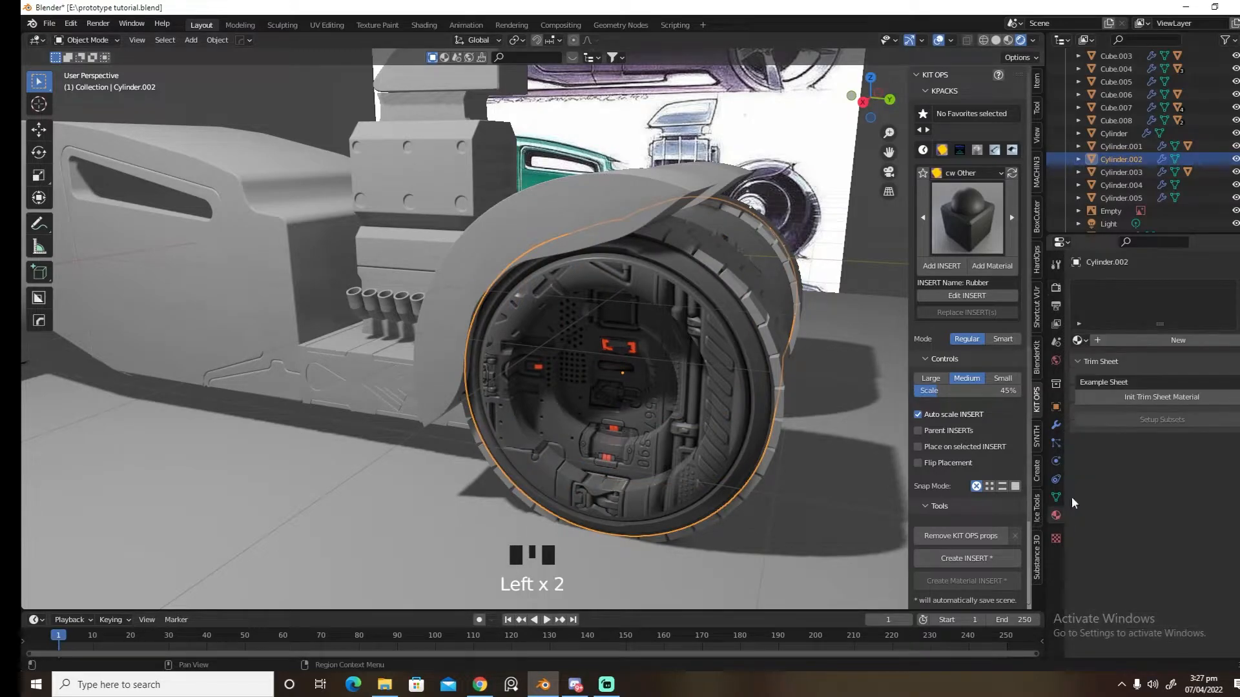
{"action": "left_click", "coordinate": [1112, 336]}
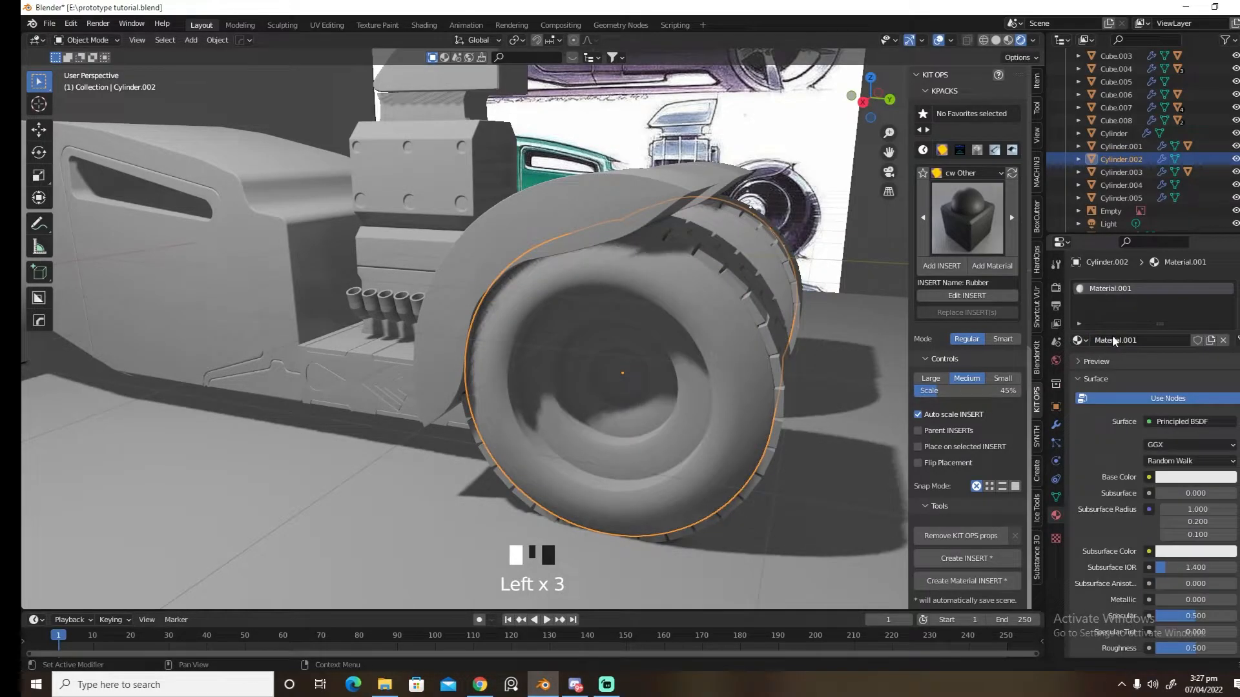
{"action": "left_click", "coordinate": [1224, 341]}
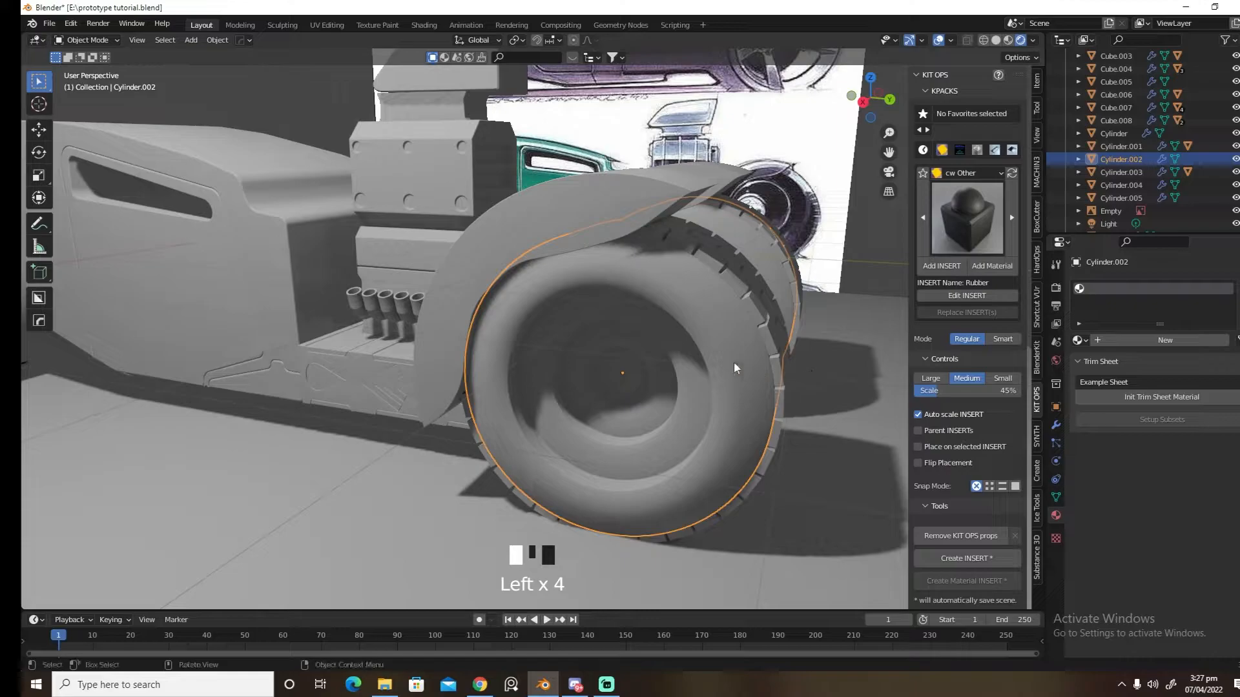
Add the Rubber material to the front tyre treads again
{"action": "left_click", "coordinate": [771, 307]}
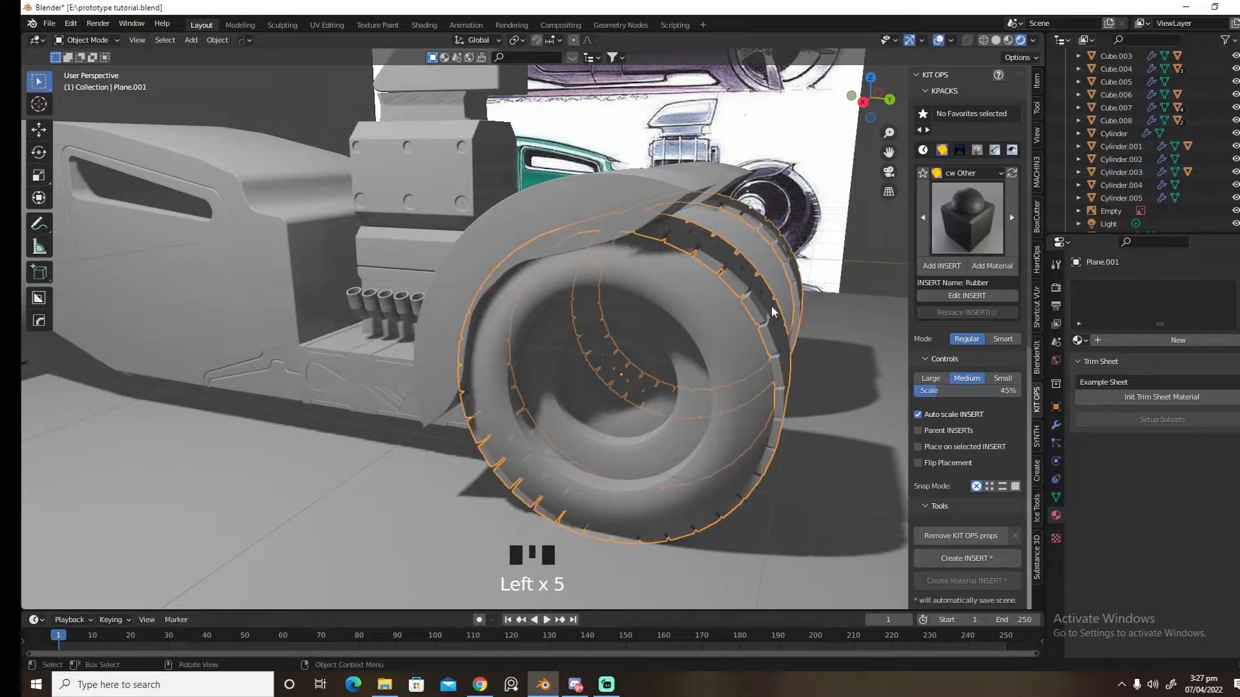
{"action": "left_click", "coordinate": [998, 268]}
Select only the outer rim ring of the front wheel in Edit Mode and unwrap it to an Example Sheet trim
{"action": "left_click", "coordinate": [673, 352]}
{"action": "key", "text": "Tab"}
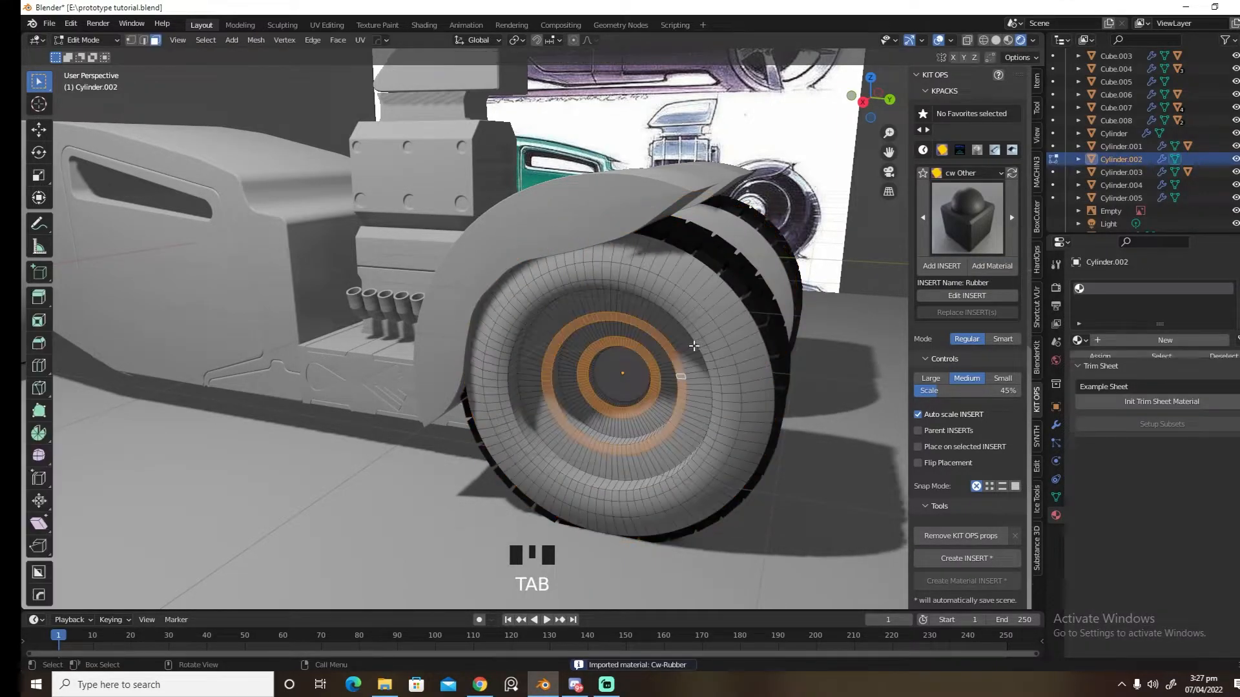
{"action": "left_click", "coordinate": [680, 371], "text": "alt"}
{"action": "key", "text": "d"}
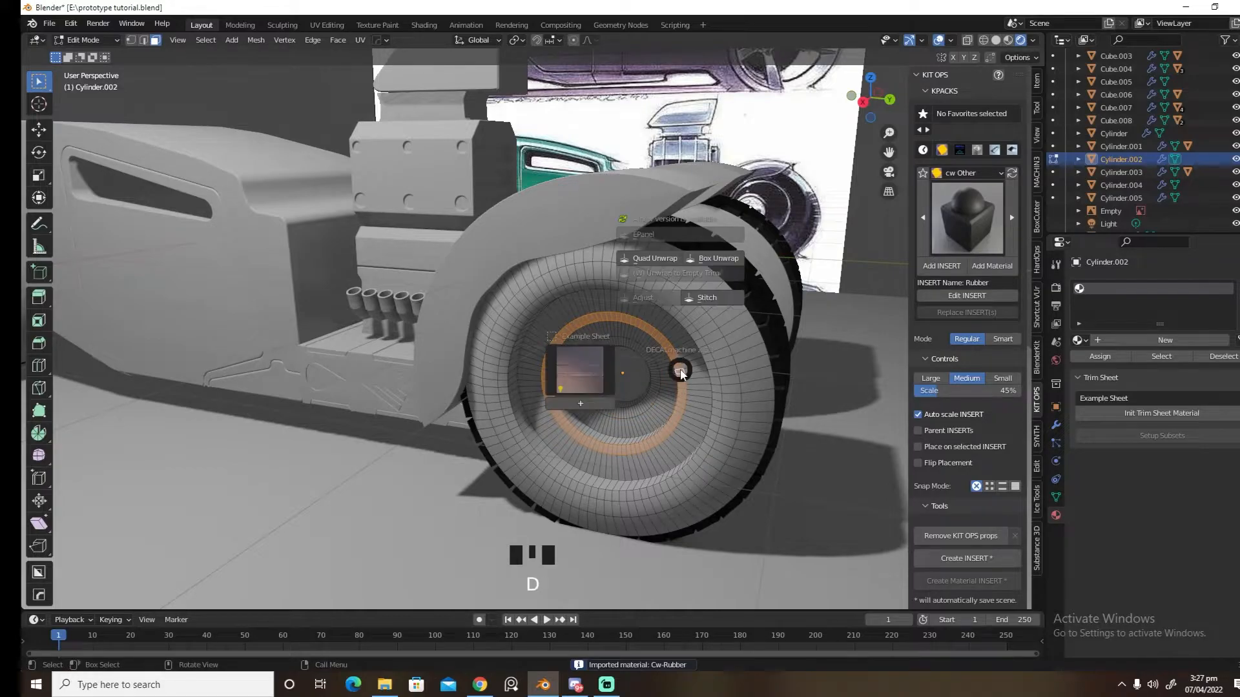
{"action": "left_click", "coordinate": [583, 405]}
{"action": "left_click", "coordinate": [584, 401]}
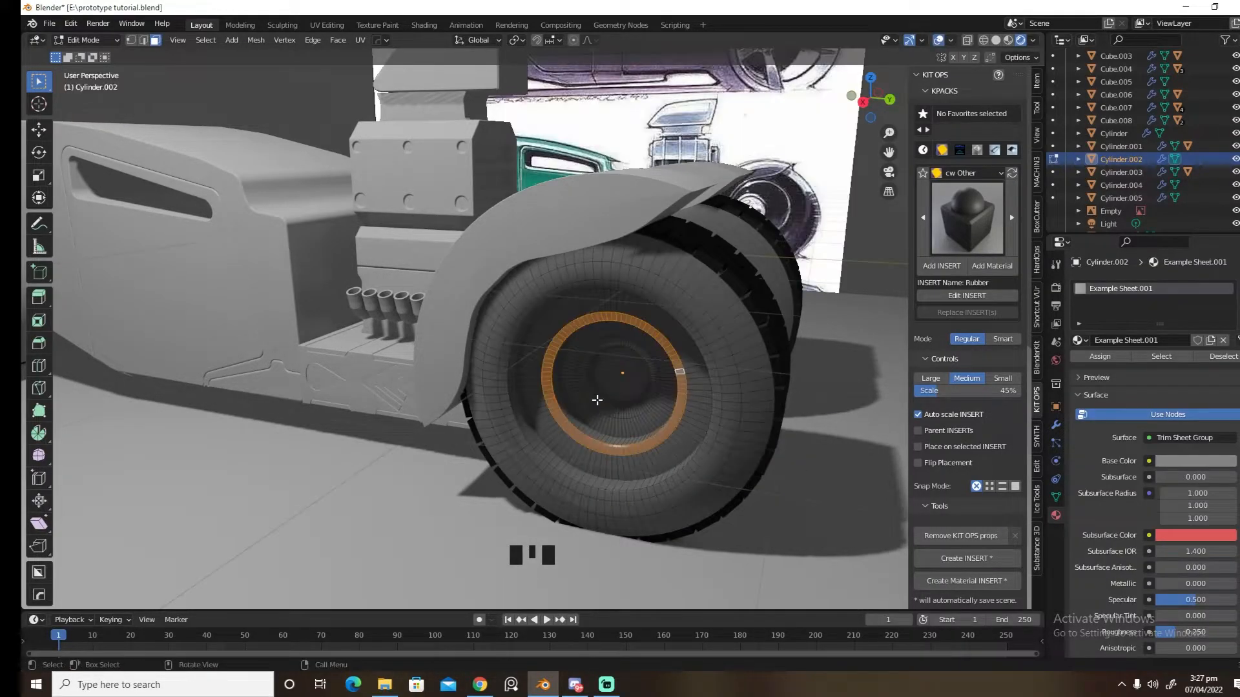
Unwrap the front wheel's inner hub ring to an Example Sheet trim and return to Object Mode
{"action": "left_click", "coordinate": [650, 386], "text": "alt"}
{"action": "key", "text": "d"}
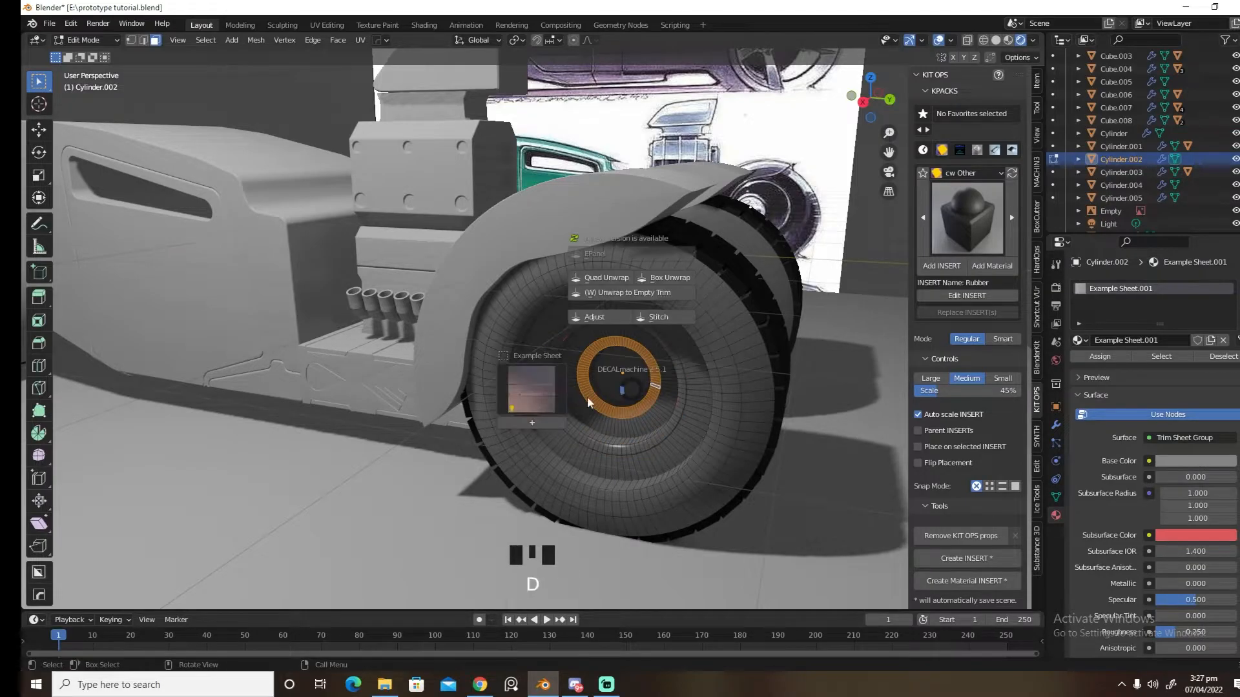
{"action": "left_click", "coordinate": [546, 422]}
{"action": "left_click", "coordinate": [546, 420]}
{"action": "middle_click_drag", "start_coordinate": [546, 420], "coordinate": [589, 353]}
{"action": "key", "text": "Tab"}
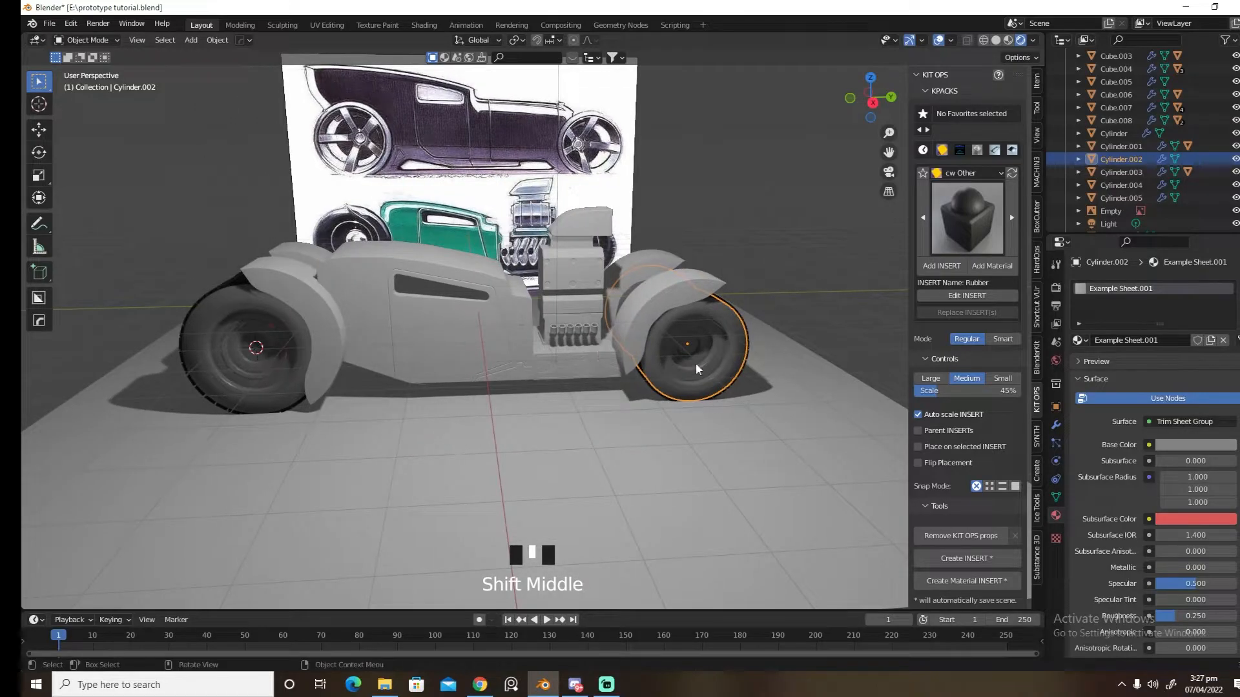
Darken the base colour of the front wheel's Example Sheet material to hex 525252
{"action": "left_click", "coordinate": [1167, 444]}
{"action": "left_click", "coordinate": [1209, 367]}
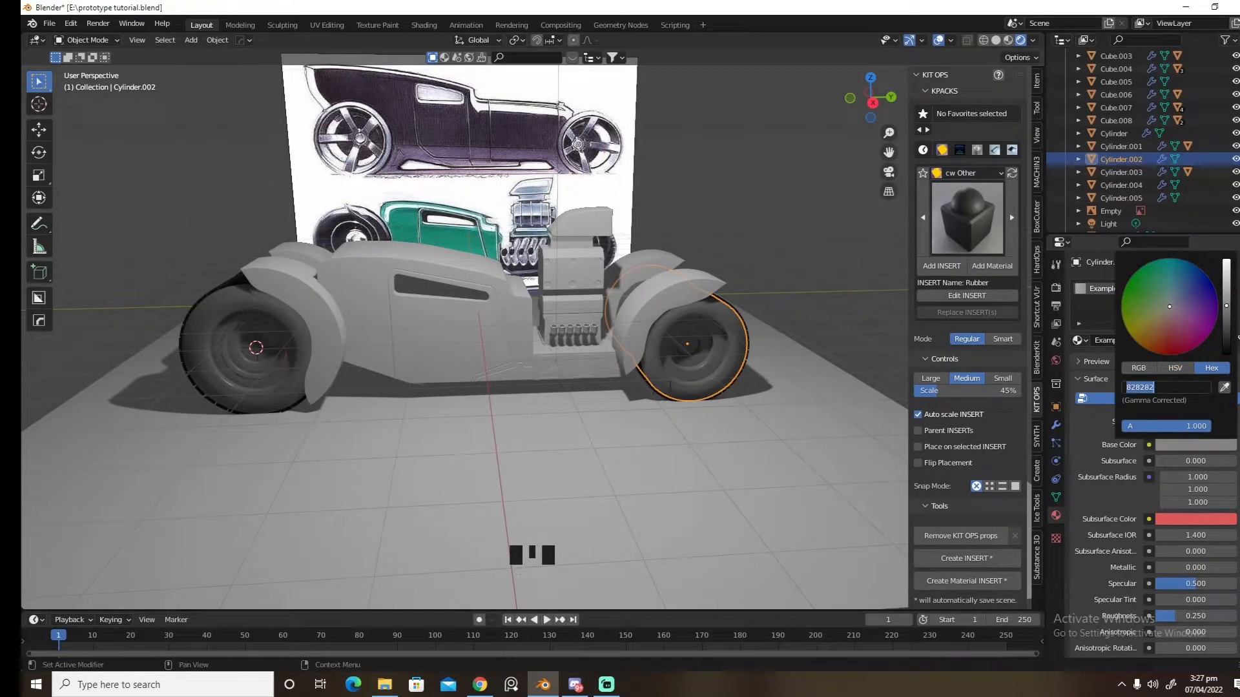
{"action": "left_click", "coordinate": [1203, 447]}
{"action": "mouse_move", "coordinate": [1226, 317]}
{"action": "left_mouse_down"}
{"action": "mouse_move", "coordinate": [1226, 341]}
{"action": "mouse_move", "coordinate": [1226, 328]}
{"action": "left_mouse_up"}
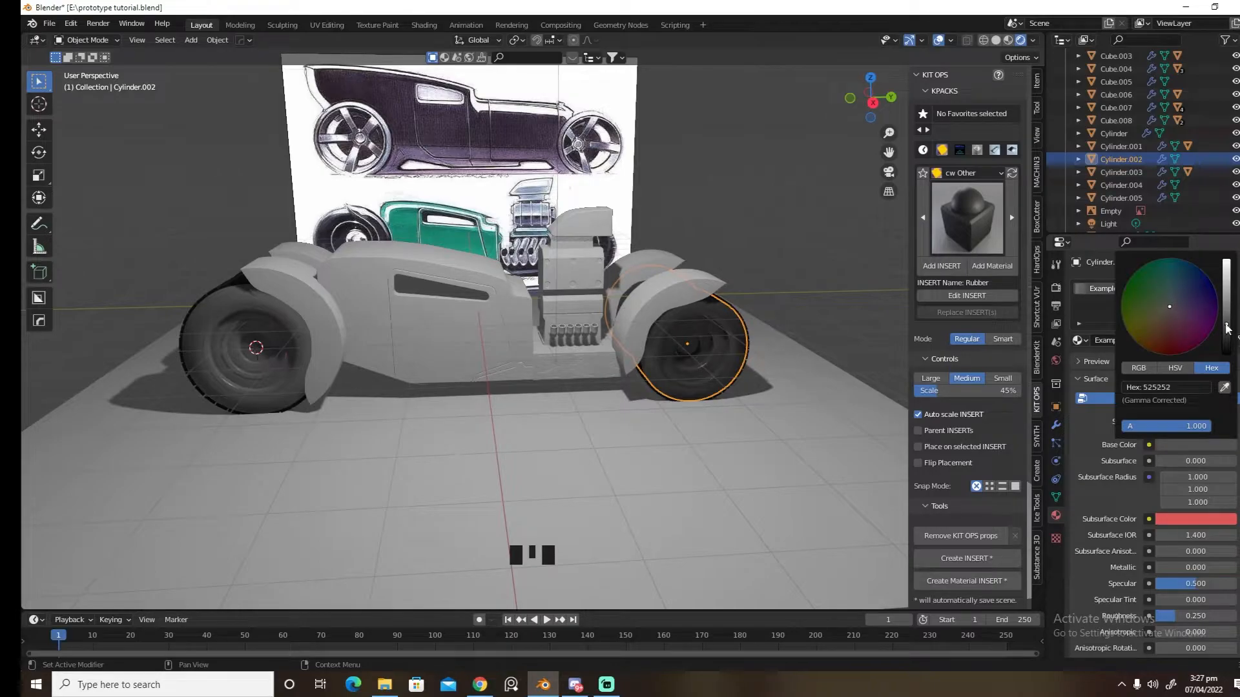
Select the rear wheel and darken its Example Sheet base colour to hex 505050
{"action": "middle_click_drag", "start_coordinate": [542, 352], "coordinate": [673, 374], "text": "shift"}
{"action": "left_click", "coordinate": [510, 355]}
{"action": "middle_click_drag", "start_coordinate": [510, 355], "coordinate": [528, 340]}
{"action": "left_click", "coordinate": [513, 339]}
{"action": "left_click", "coordinate": [513, 339]}
{"action": "left_click", "coordinate": [515, 336]}
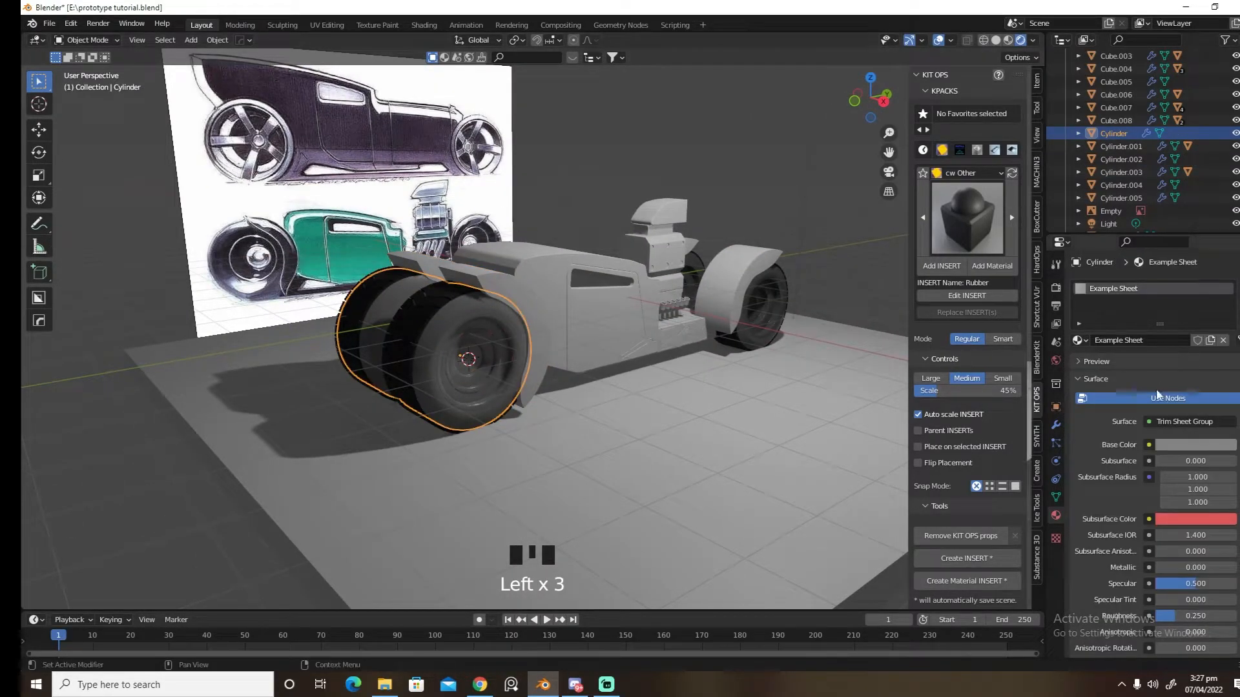
{"action": "left_click", "coordinate": [1175, 445]}
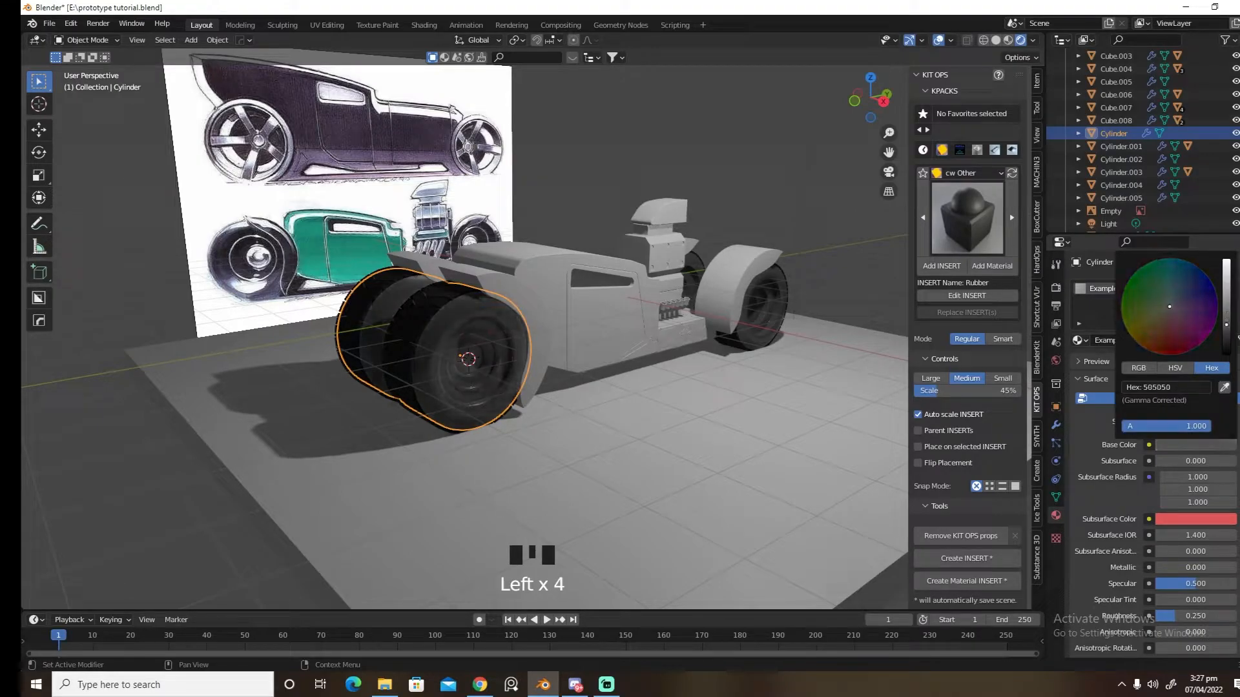
Set the base colour of the car body's shared material to hex 828282
{"action": "middle_click_drag", "start_coordinate": [872, 371], "coordinate": [560, 277]}
{"action": "left_click", "coordinate": [560, 276]}
{"action": "left_click", "coordinate": [1192, 477]}
{"action": "type", "text": "828282"}
{"action": "key", "text": "Return"}
Select the door panel and lighten the base colour of its shared material
{"action": "left_click", "coordinate": [664, 349]}
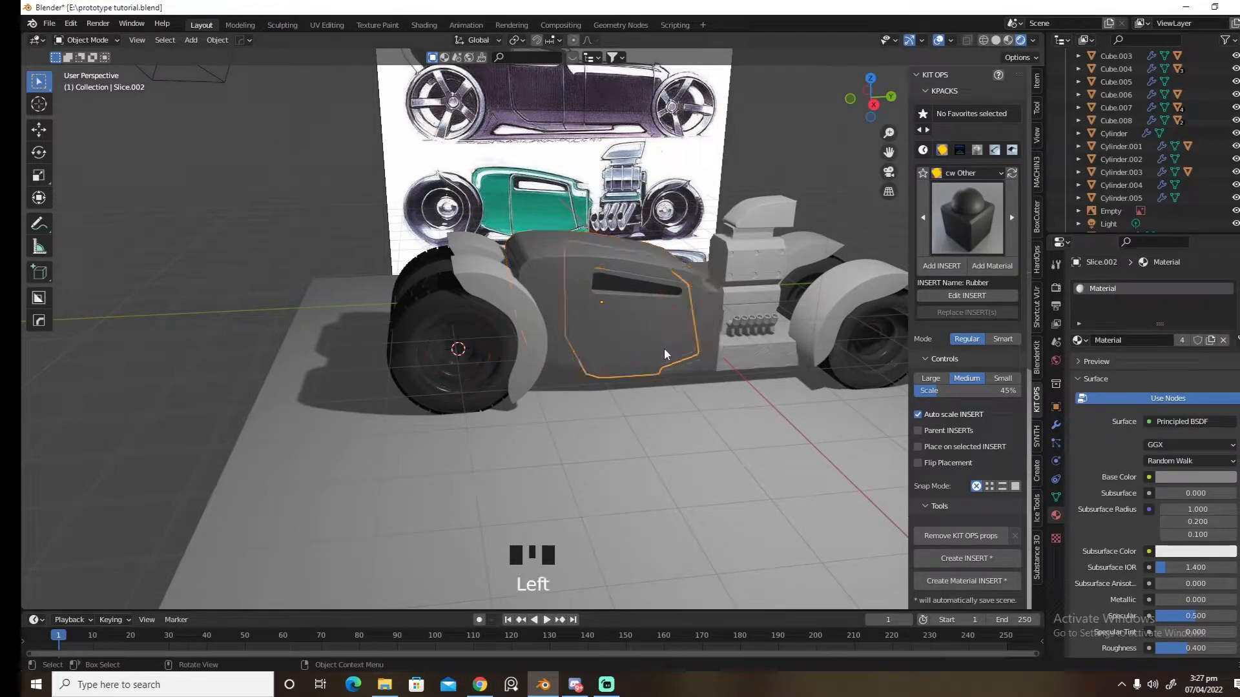
{"action": "left_click", "coordinate": [1180, 477]}
{"action": "left_click", "coordinate": [1181, 420]}
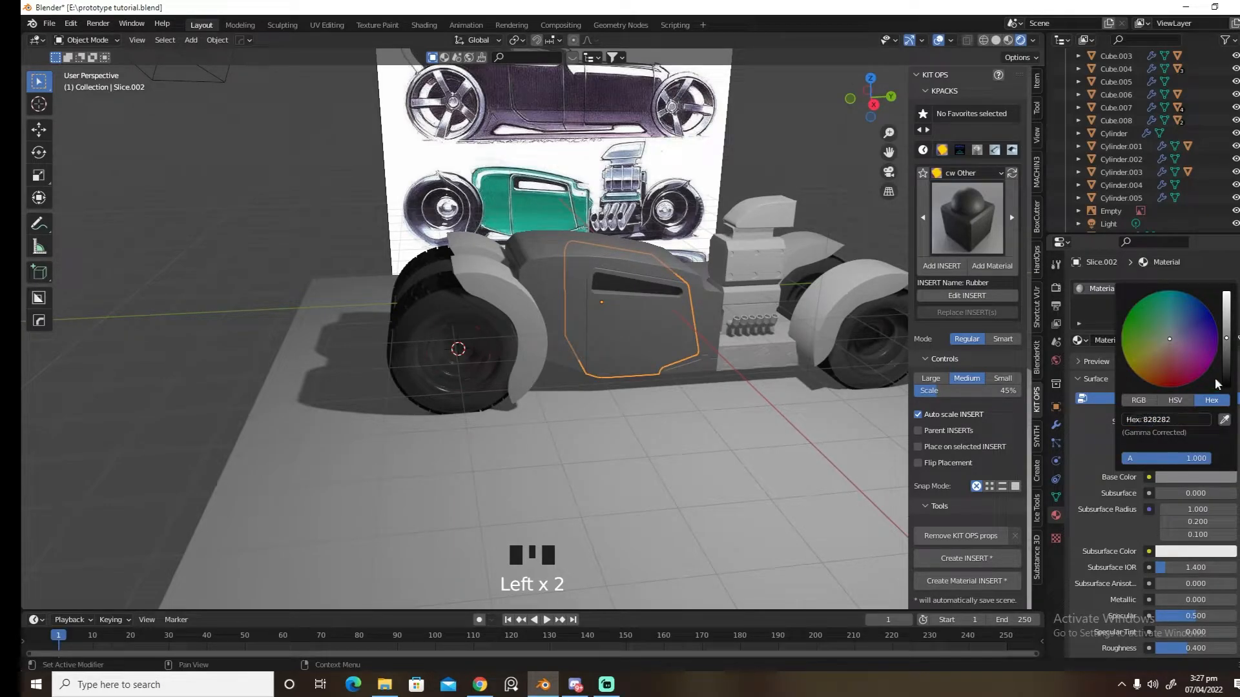
{"action": "left_click_drag", "start_coordinate": [1227, 339], "coordinate": [1227, 318]}
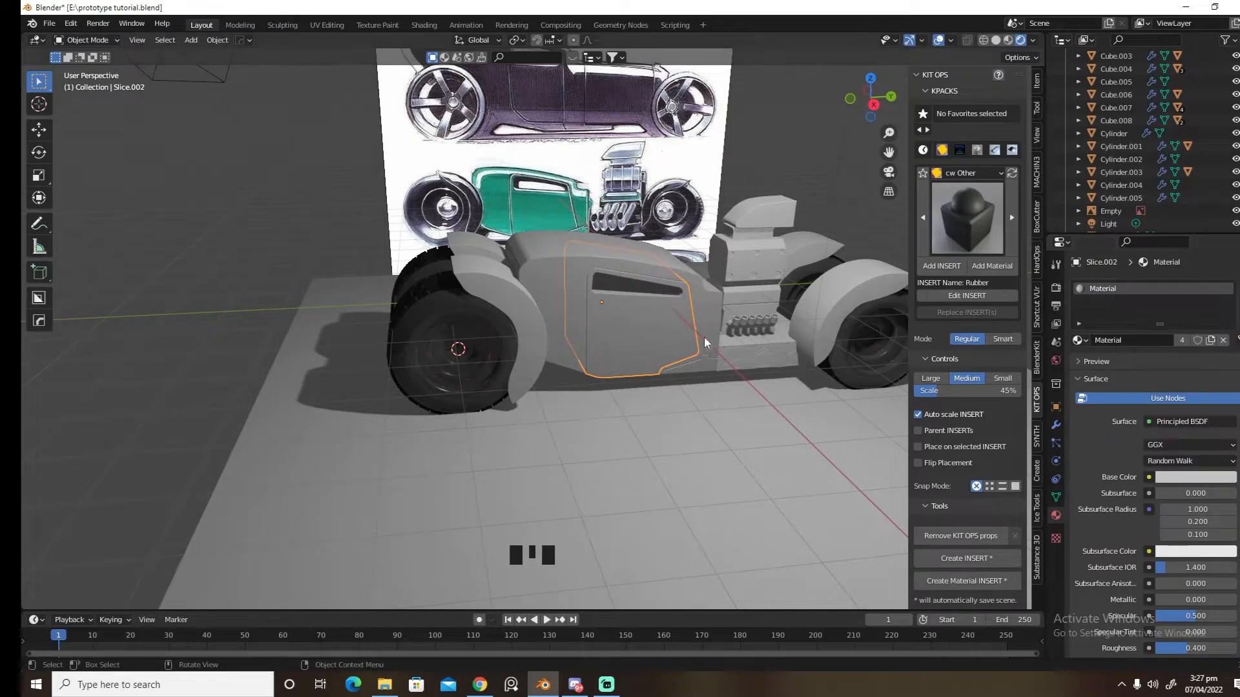
Replace the car body's shared material with a new one and give it a dark grey base colour, hex 7C7C7C
{"action": "left_click", "coordinate": [564, 301]}
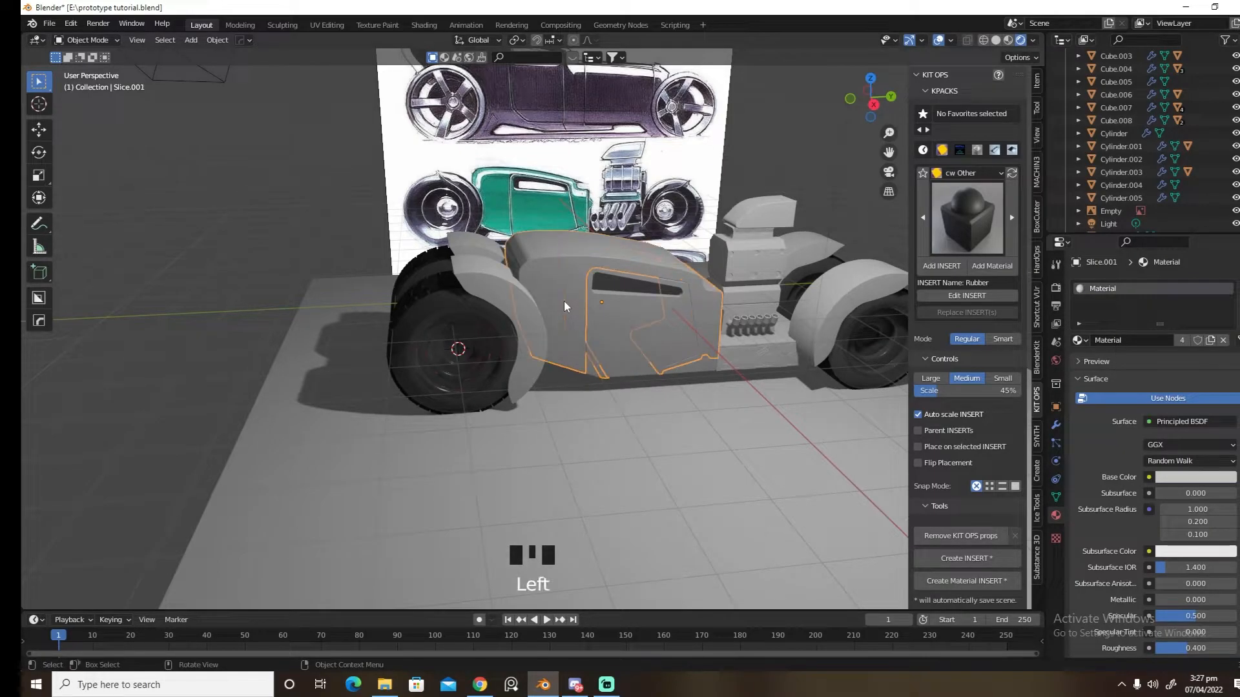
{"action": "left_click", "coordinate": [1223, 340]}
{"action": "left_click", "coordinate": [1162, 341]}
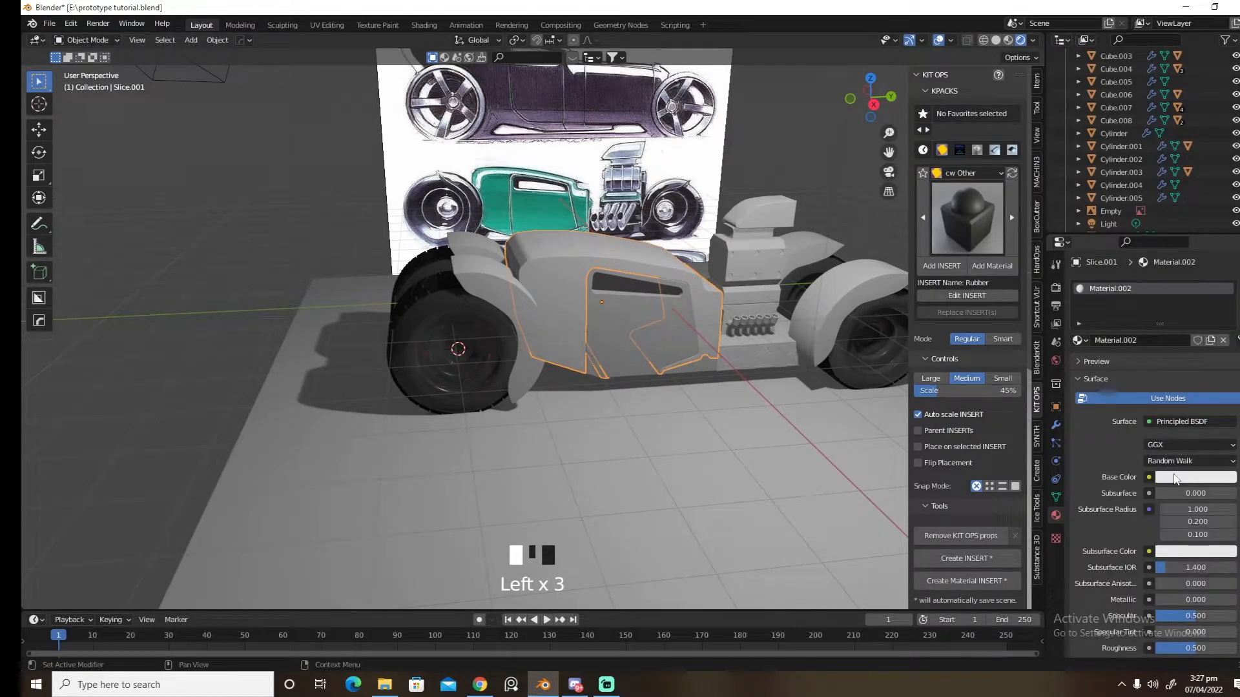
{"action": "left_click", "coordinate": [1176, 479]}
{"action": "type", "text": "828282"}
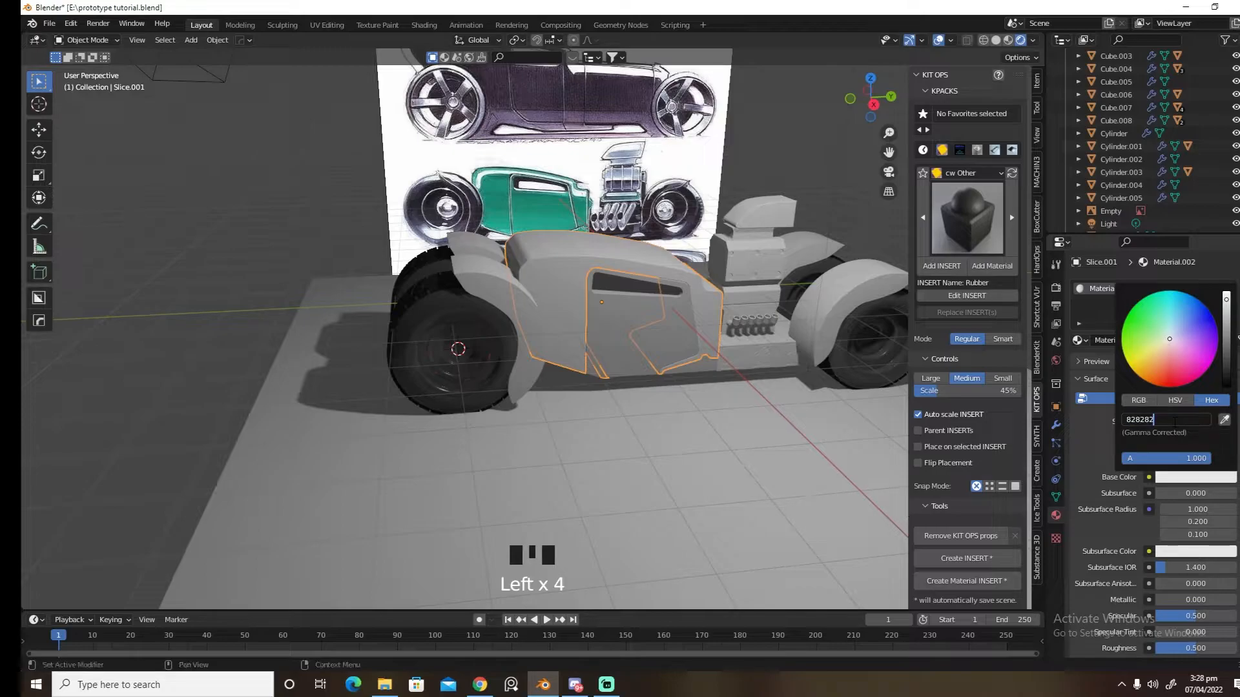
{"action": "key", "text": "Return"}
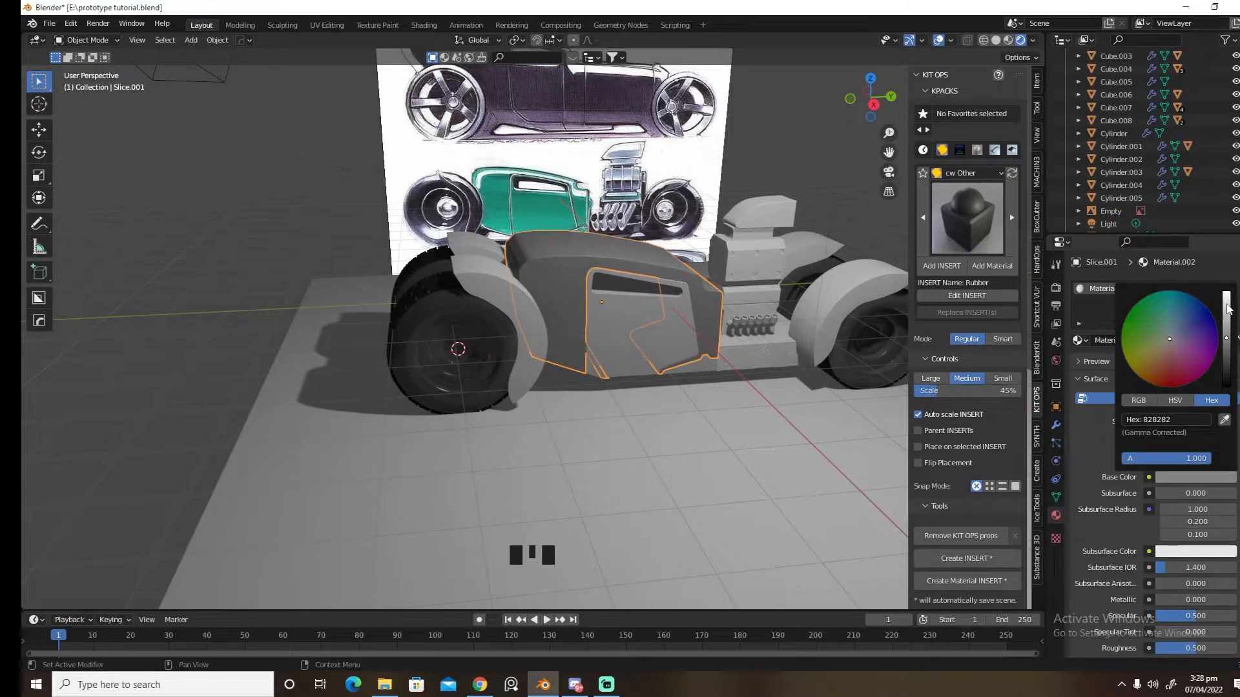
{"action": "left_click_drag", "start_coordinate": [1232, 343], "coordinate": [1233, 345]}
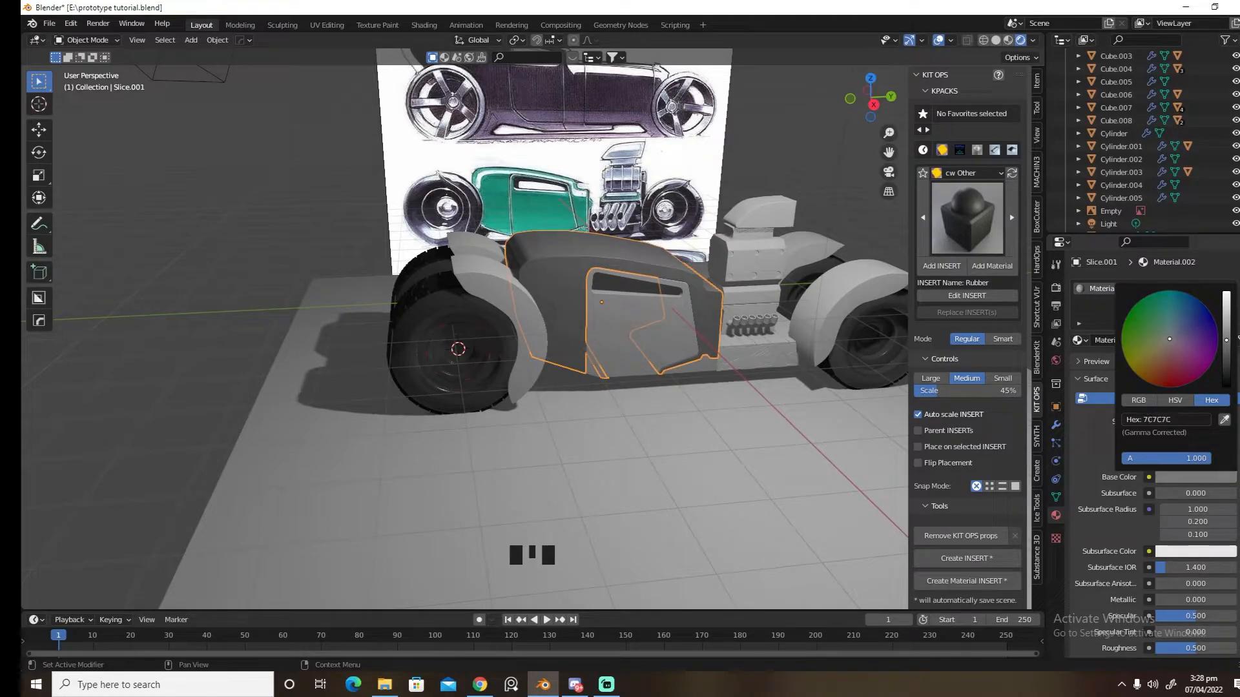
Set the base colour of the door panel's material to hex A0A0A0
{"action": "left_click", "coordinate": [656, 345]}
{"action": "left_click", "coordinate": [1182, 477]}
{"action": "mouse_move", "coordinate": [1226, 314]}
{"action": "left_mouse_down"}
{"action": "mouse_move", "coordinate": [1227, 352]}
{"action": "mouse_move", "coordinate": [1227, 327]}
{"action": "left_mouse_up"}
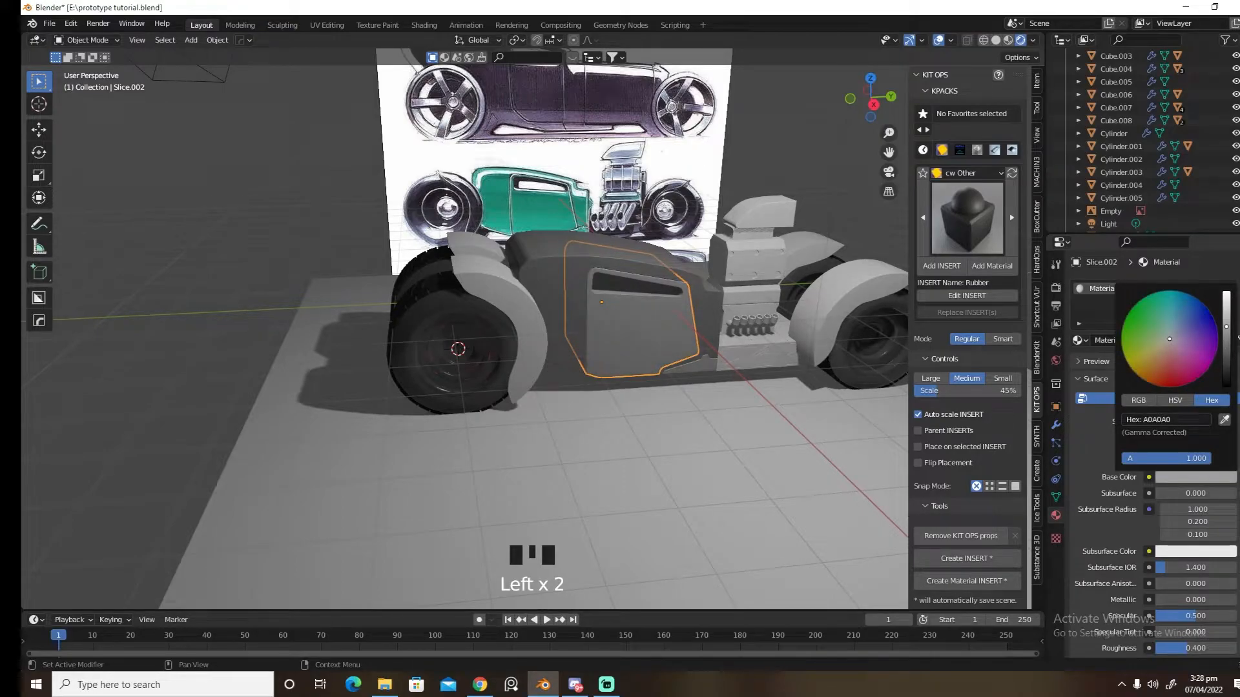
Give the air scoop on top of the engine a new material with base colour hex 828282
{"action": "left_click", "coordinate": [768, 215]}
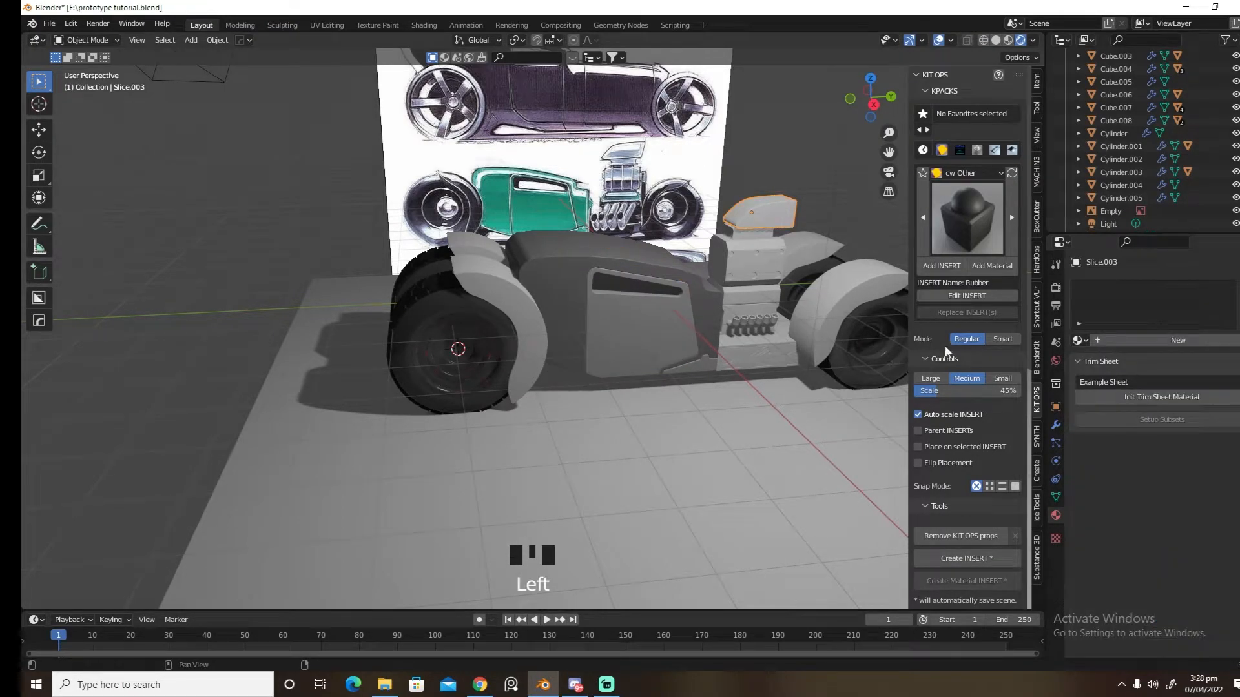
{"action": "left_click", "coordinate": [1104, 339]}
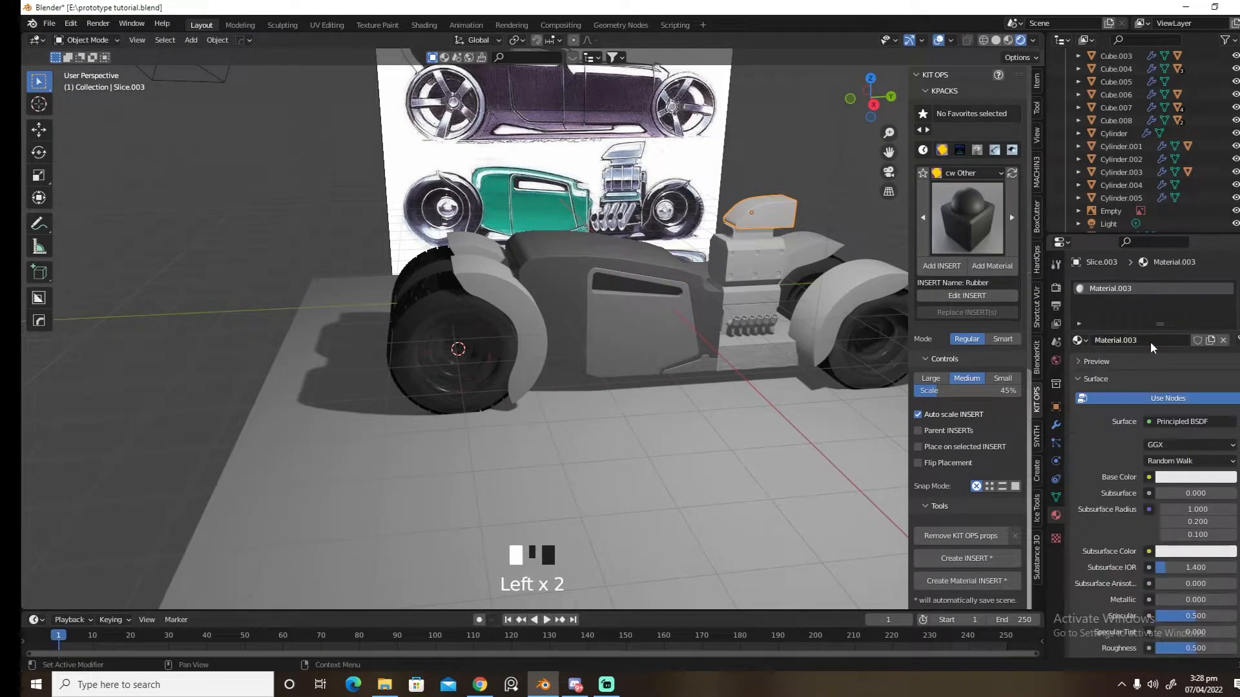
{"action": "left_click", "coordinate": [1176, 478]}
{"action": "type", "text": "A0A0A0"}
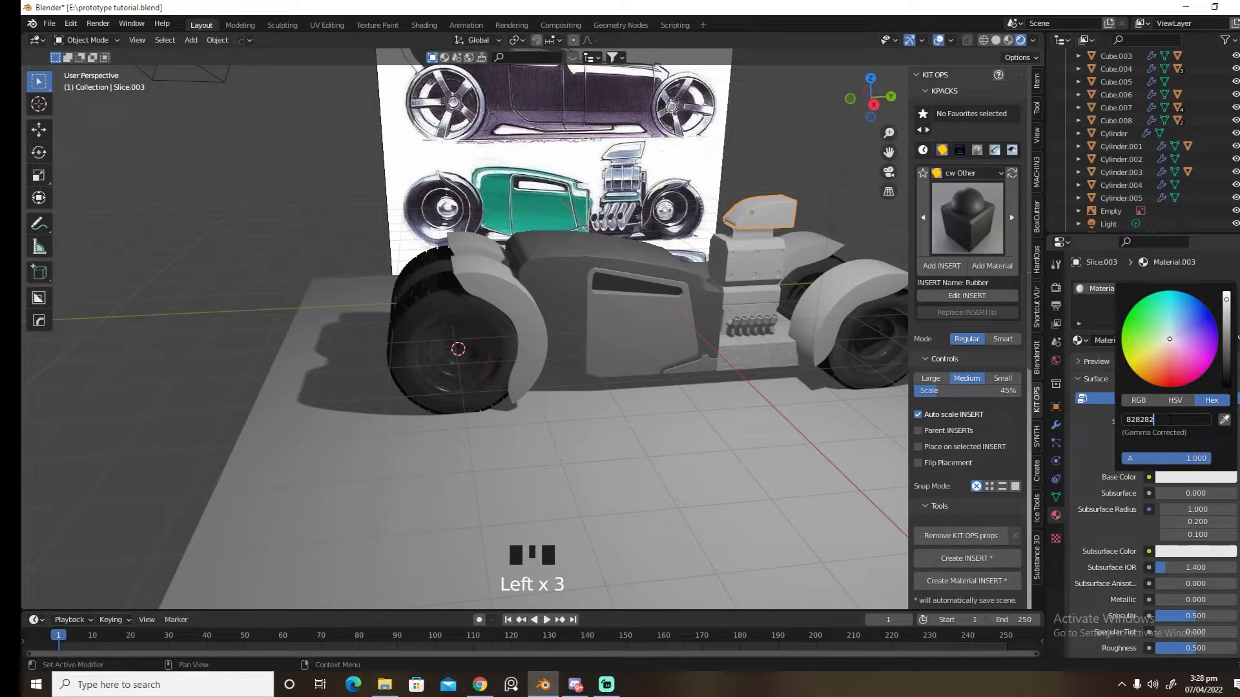
{"action": "key", "text": "Return"}
Assign Material.002 to the small block beneath the air scoop and to the large engine block below it
{"action": "left_click", "coordinate": [765, 235]}
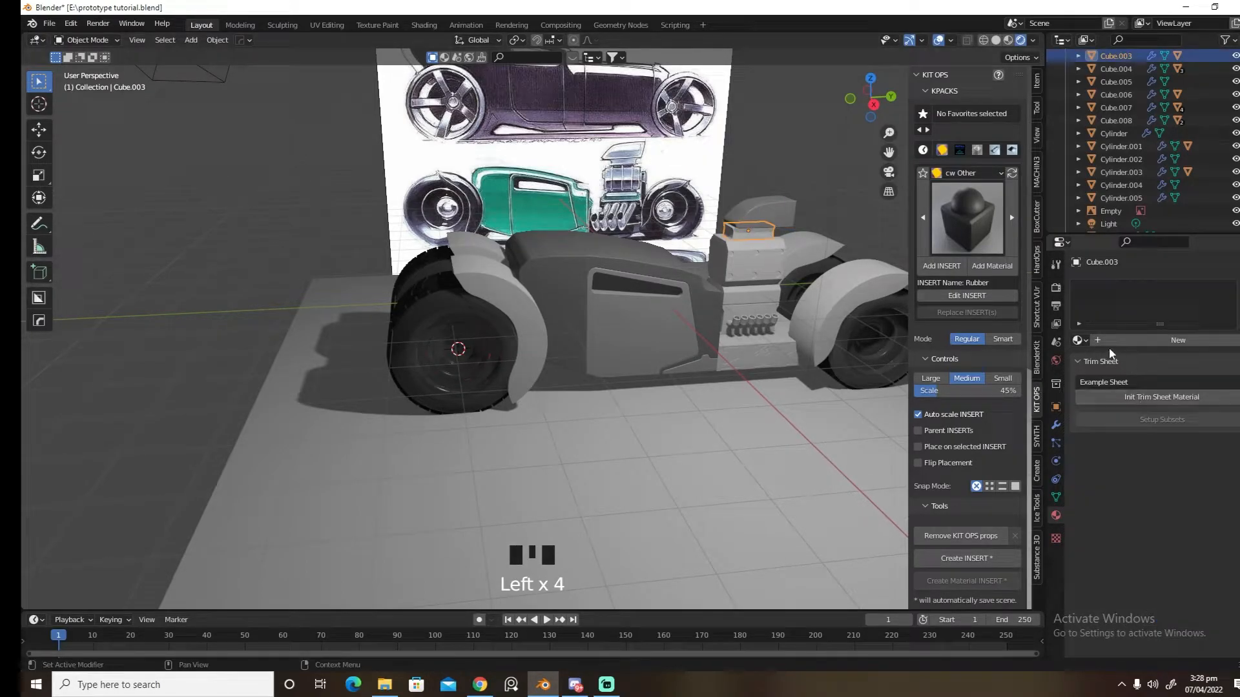
{"action": "left_click", "coordinate": [1085, 342]}
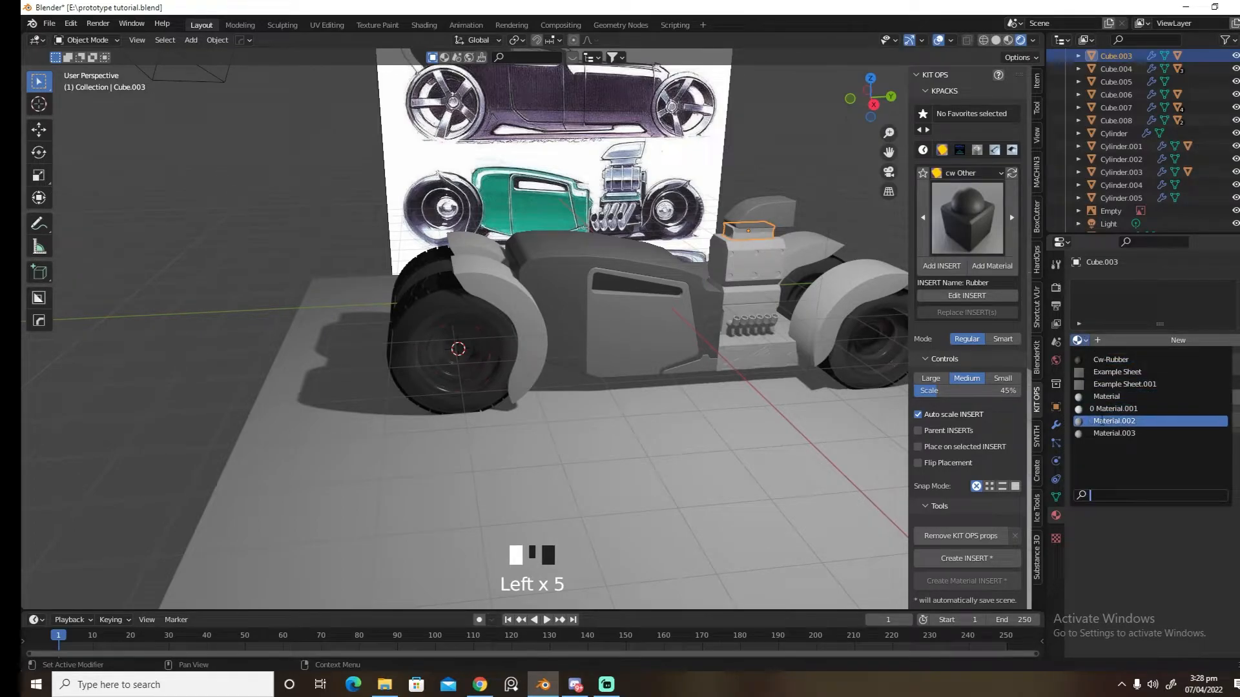
{"action": "left_click", "coordinate": [1108, 422]}
{"action": "left_click", "coordinate": [773, 255]}
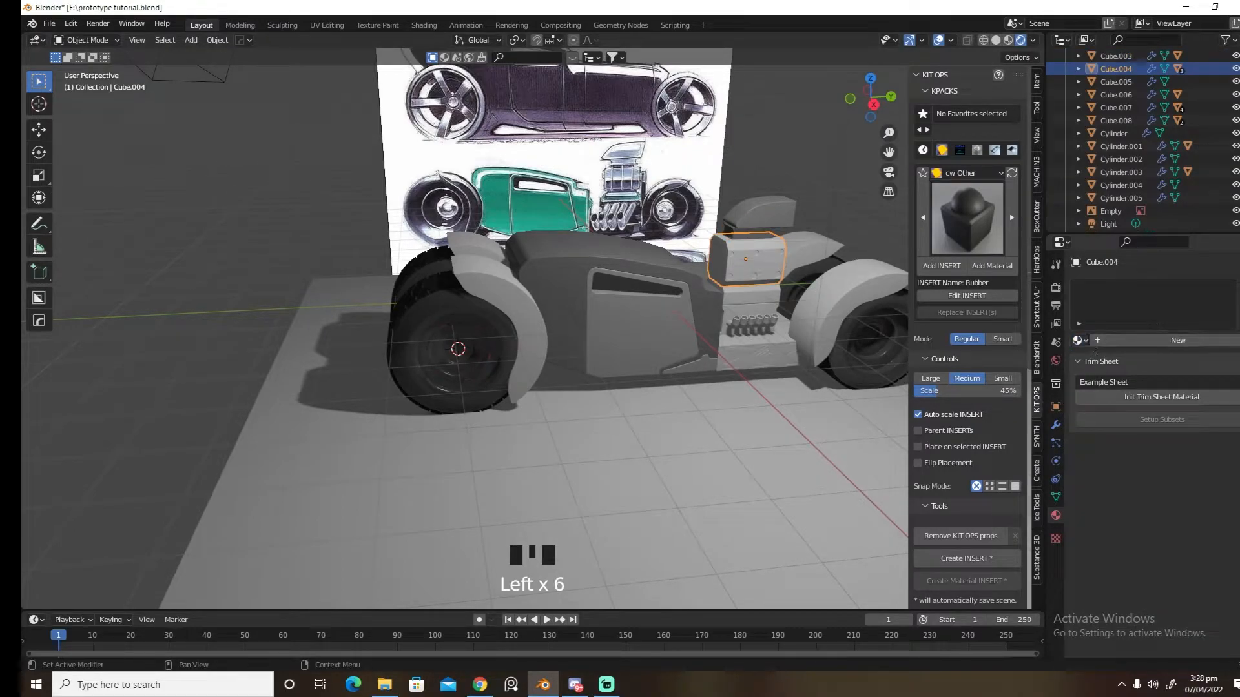
{"action": "left_click", "coordinate": [1087, 339]}
{"action": "left_click", "coordinate": [1105, 421]}
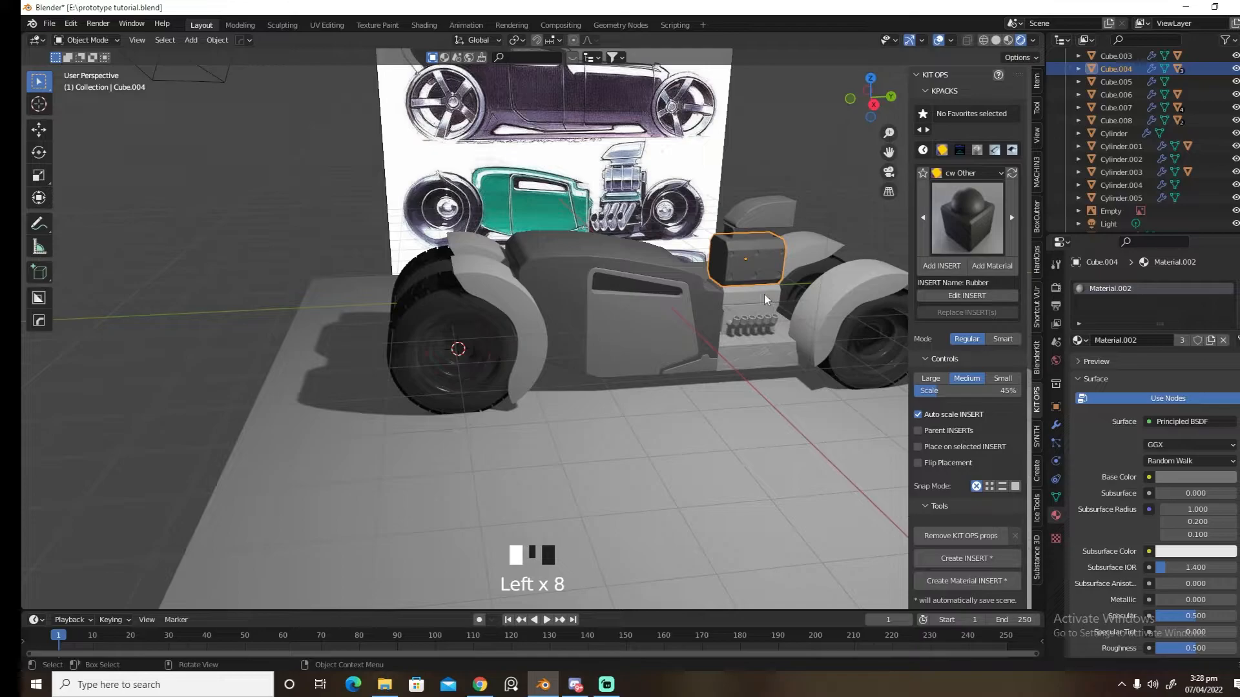
Replace the large engine block's material with a new one and give it a dark grey base colour, hex 5C5C5C
{"action": "left_click", "coordinate": [746, 253]}
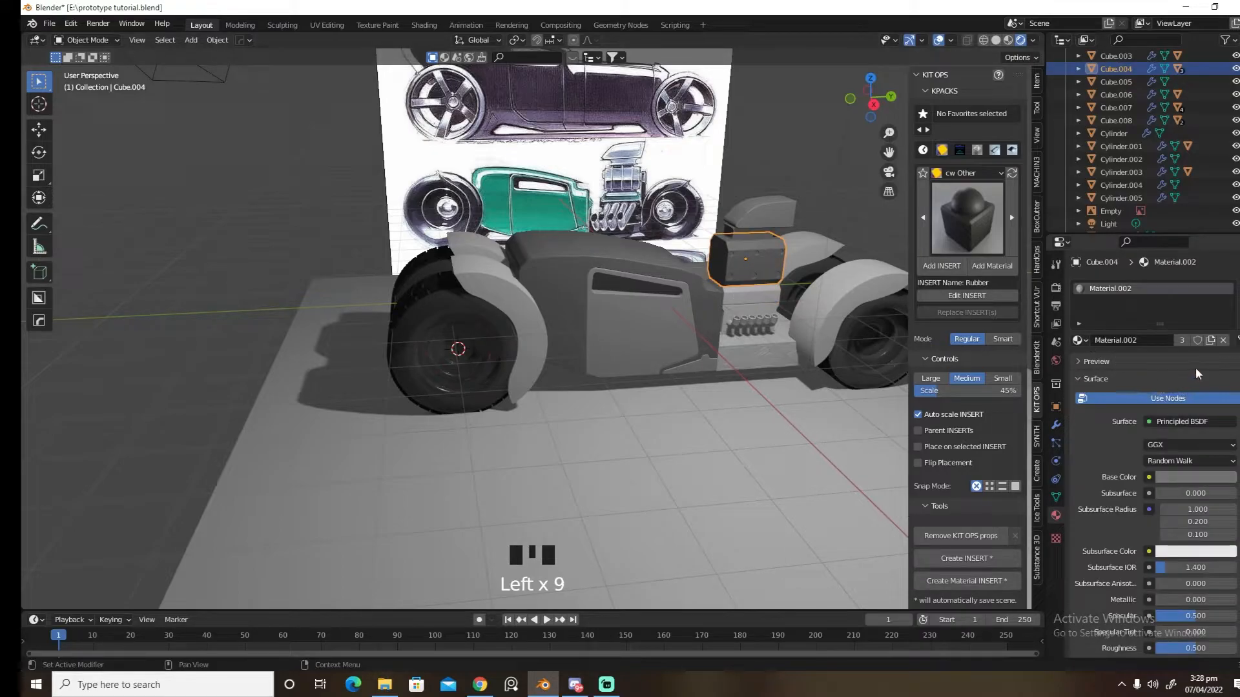
{"action": "left_click", "coordinate": [1224, 341]}
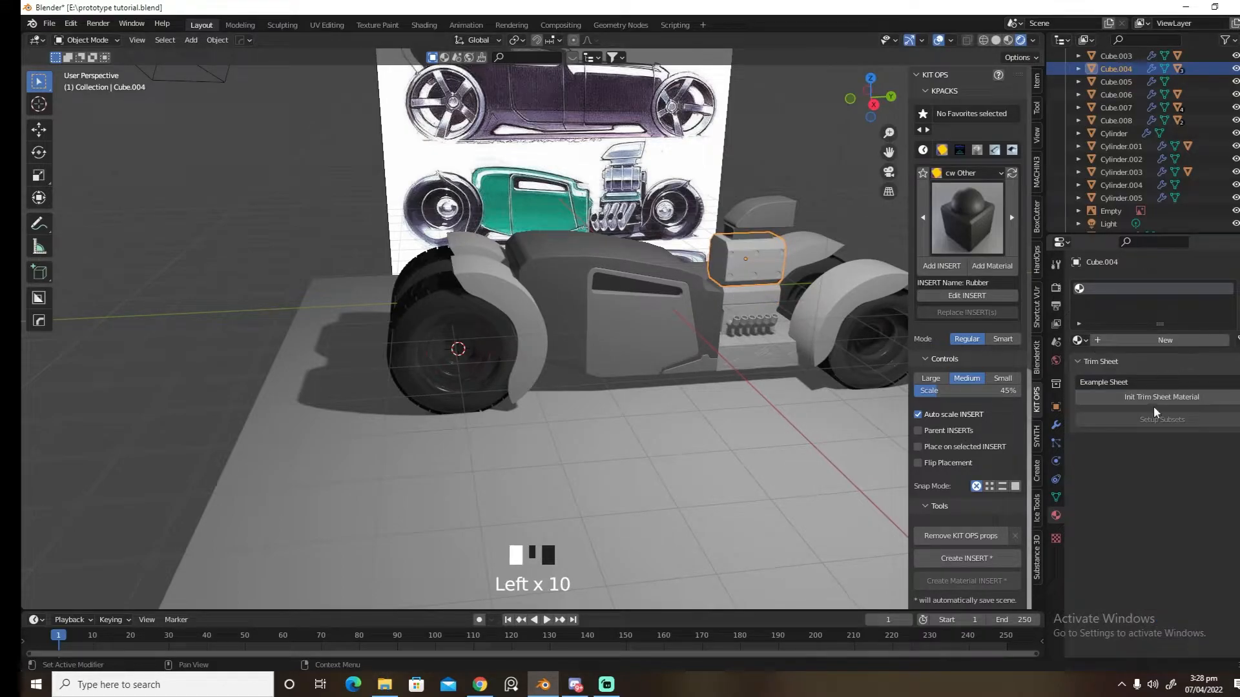
{"action": "left_click", "coordinate": [1170, 340]}
{"action": "left_click", "coordinate": [1179, 477]}
{"action": "left_click", "coordinate": [1166, 420]}
{"action": "type", "text": "828282"}
{"action": "key", "text": "Return"}
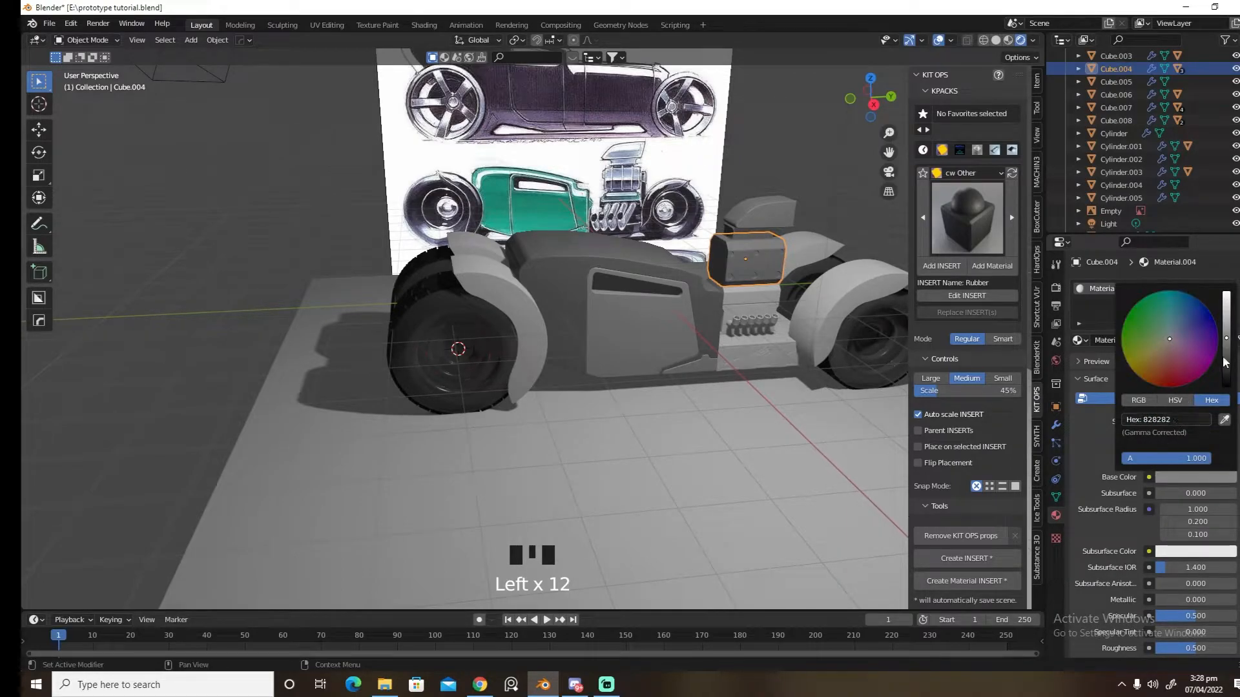
{"action": "left_click_drag", "start_coordinate": [1227, 340], "coordinate": [1227, 352]}
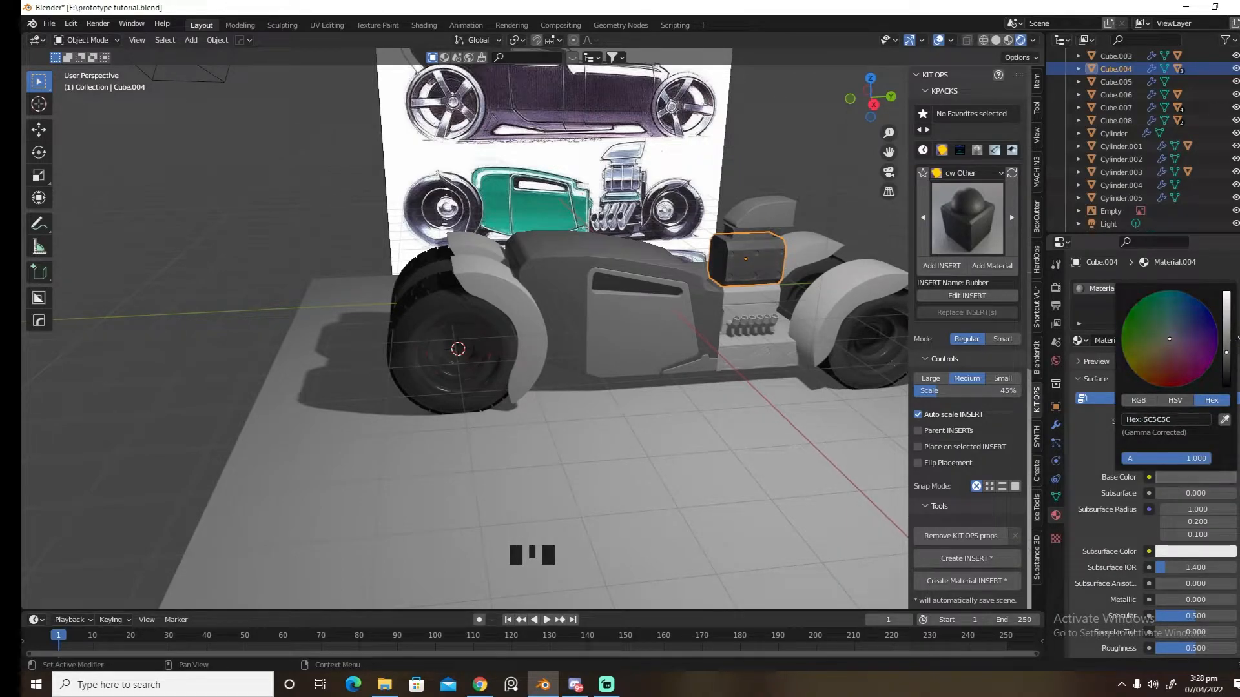
Assign Material.004 to the two engine sections between the large engine block and the exhaust pipes
{"action": "left_click", "coordinate": [749, 292]}
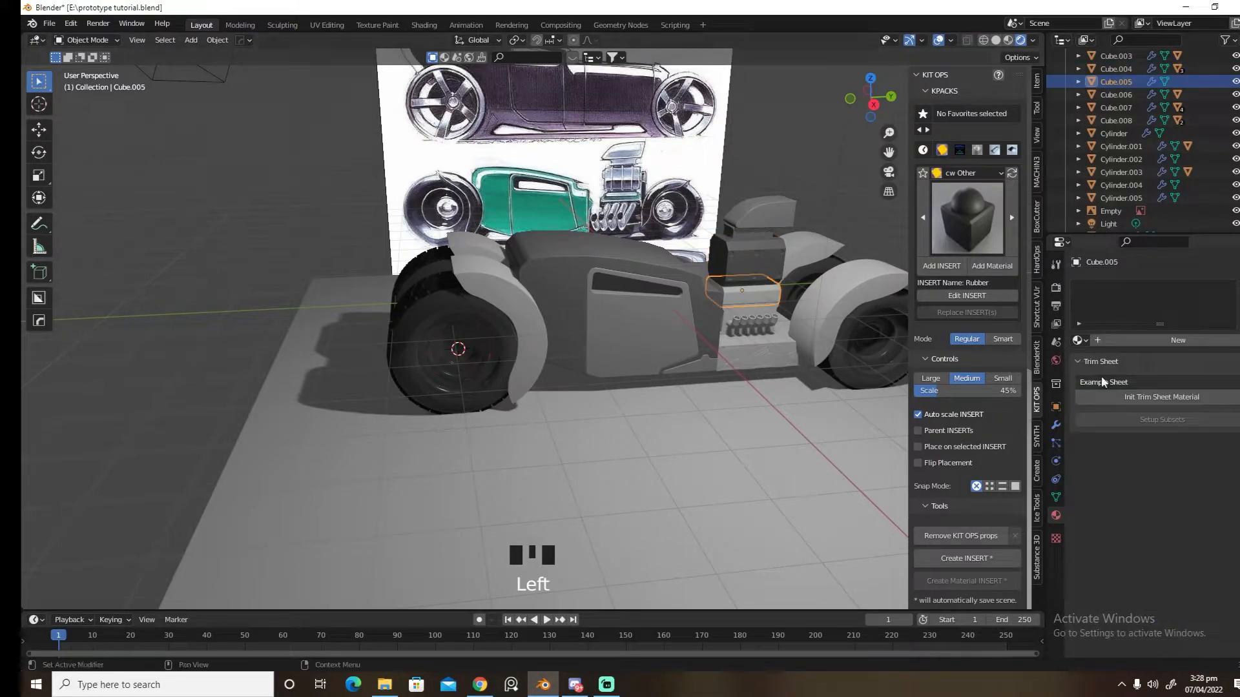
{"action": "left_click", "coordinate": [1078, 340]}
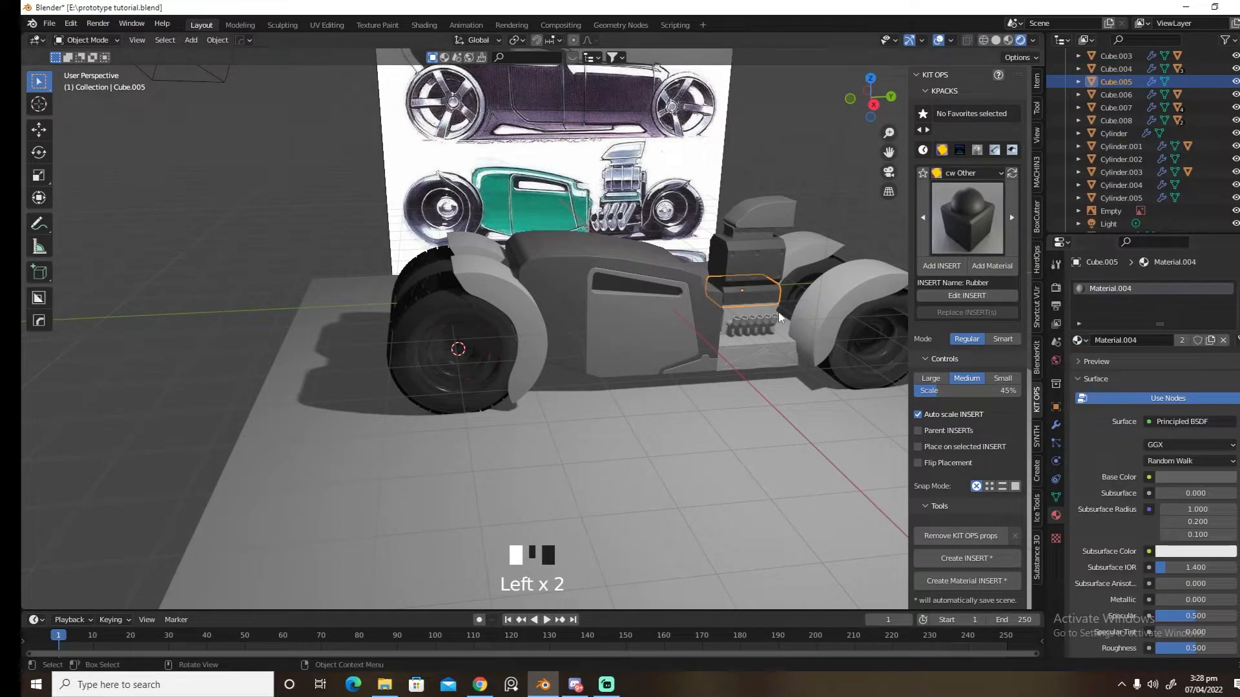
{"action": "left_click", "coordinate": [760, 309]}
{"action": "left_click_drag", "start_coordinate": [1077, 340], "coordinate": [1097, 444]}
Give the row of exhaust pipes a new material with an orange base colour
{"action": "left_click", "coordinate": [756, 326]}
{"action": "left_click", "coordinate": [1146, 340]}
{"action": "left_click", "coordinate": [1185, 477]}
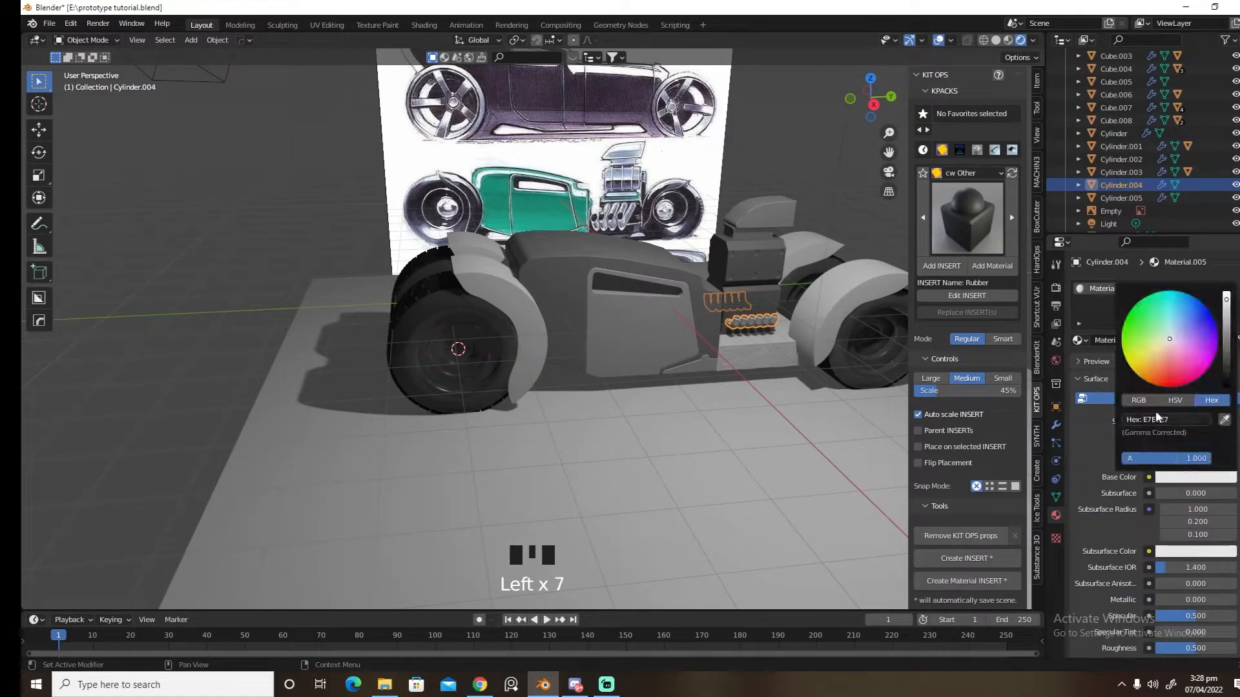
{"action": "left_click", "coordinate": [1154, 377]}
Assign the orange Material.005 to the engine base block below the exhaust pipes
{"action": "middle_click_drag", "start_coordinate": [777, 407], "coordinate": [770, 390]}
{"action": "left_click", "coordinate": [771, 389]}
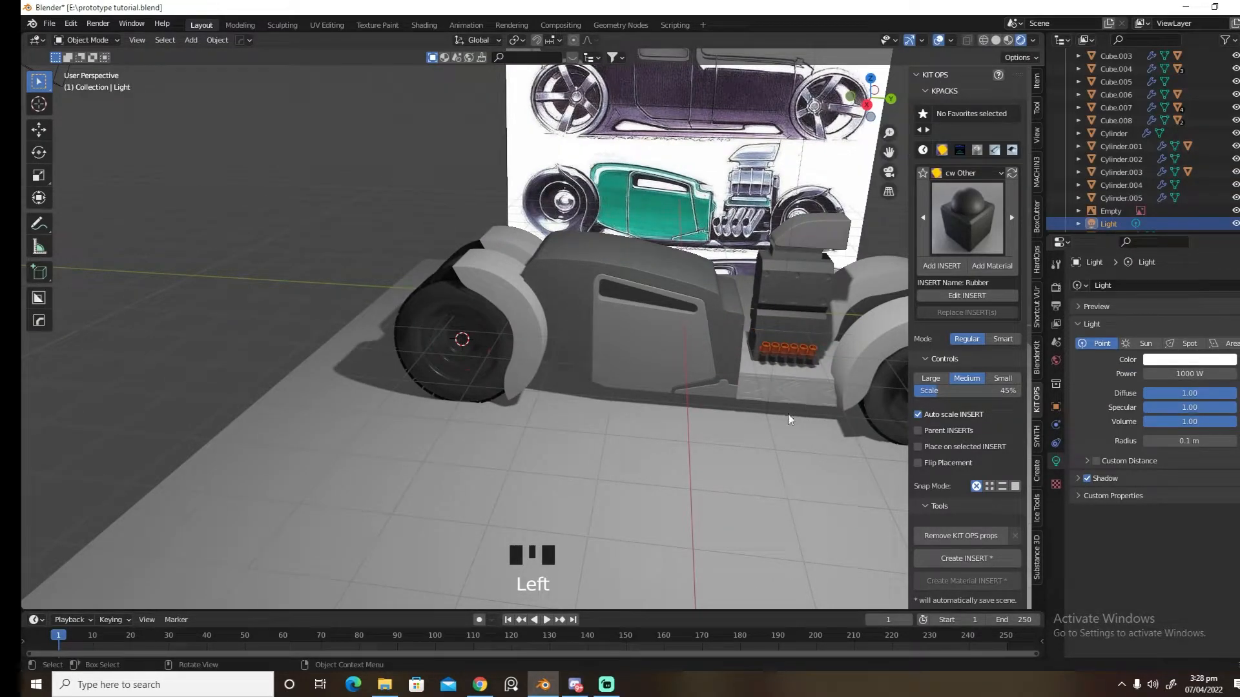
{"action": "left_click", "coordinate": [785, 395]}
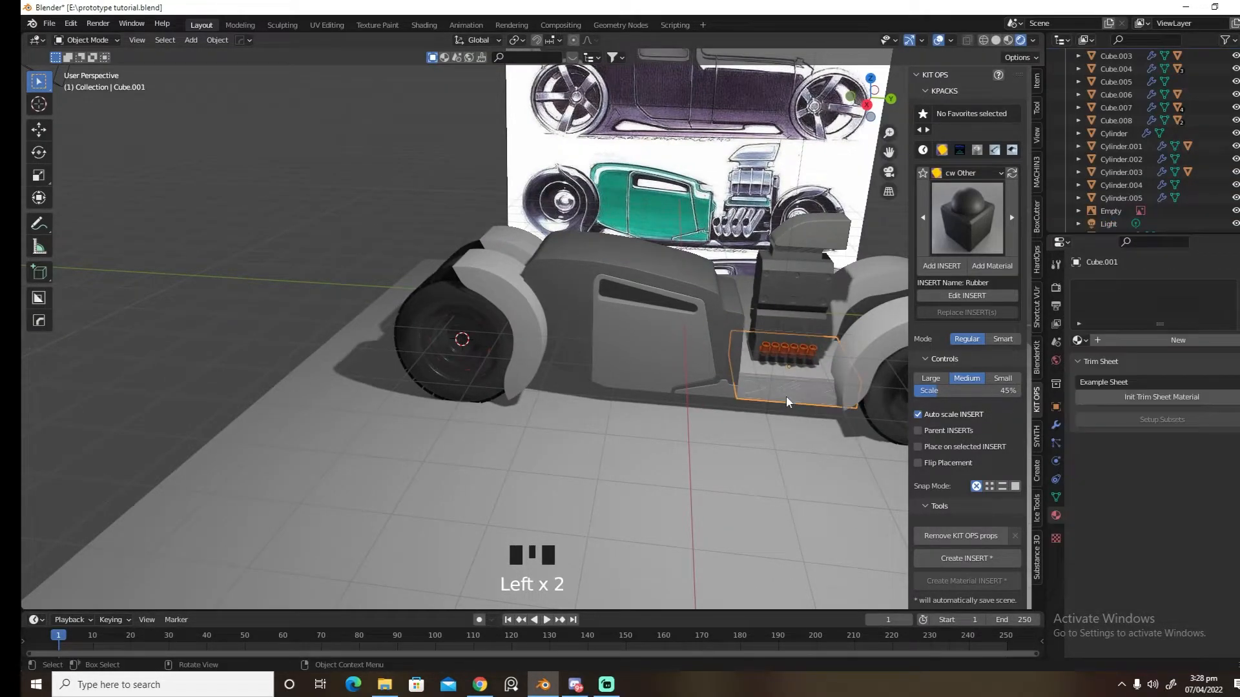
{"action": "left_click", "coordinate": [1086, 343]}
{"action": "left_click", "coordinate": [1110, 458]}
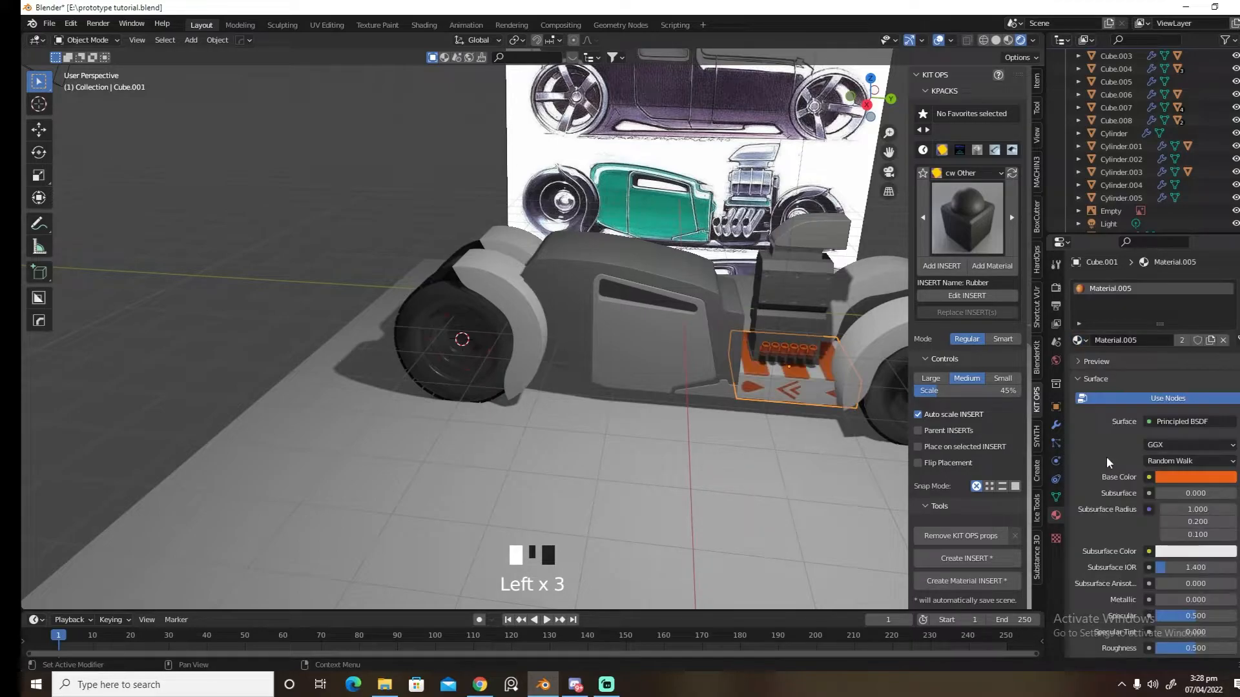
Assign the dark grey Material.004 to the cut-out panel covering the orange engine base block
{"action": "left_click", "coordinate": [815, 401]}
{"action": "left_click", "coordinate": [1074, 340]}
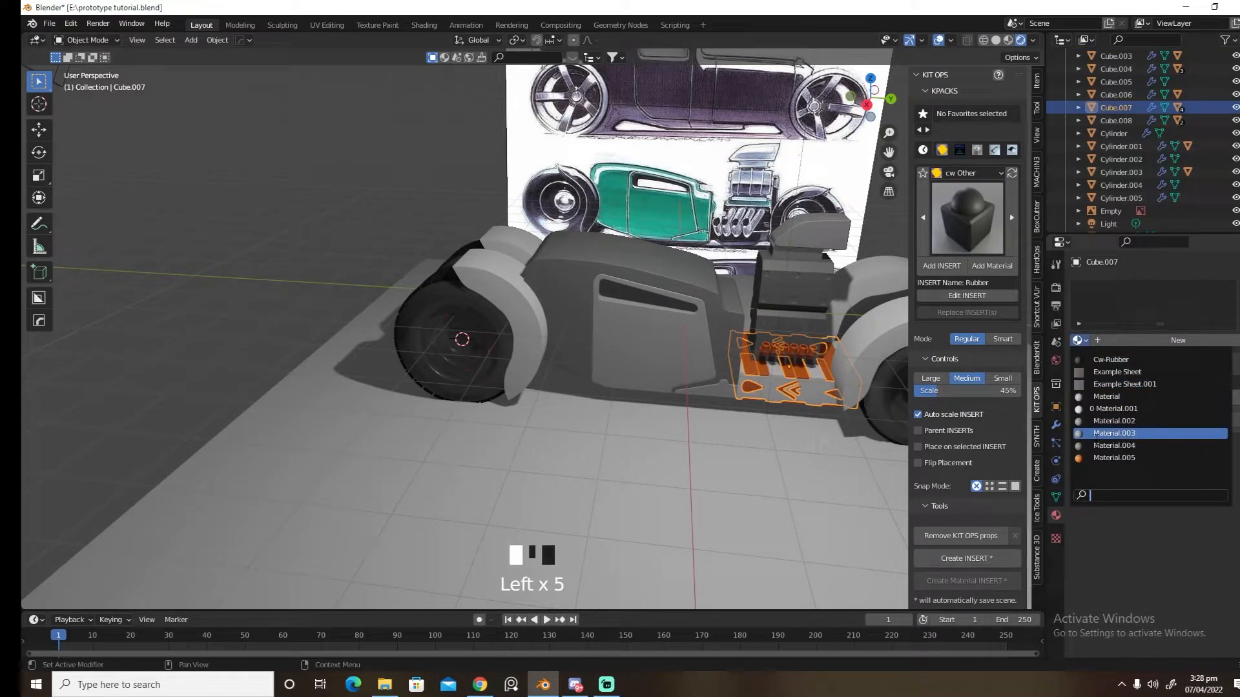
{"action": "left_click", "coordinate": [1096, 443]}
{"action": "left_click", "coordinate": [1088, 341]}
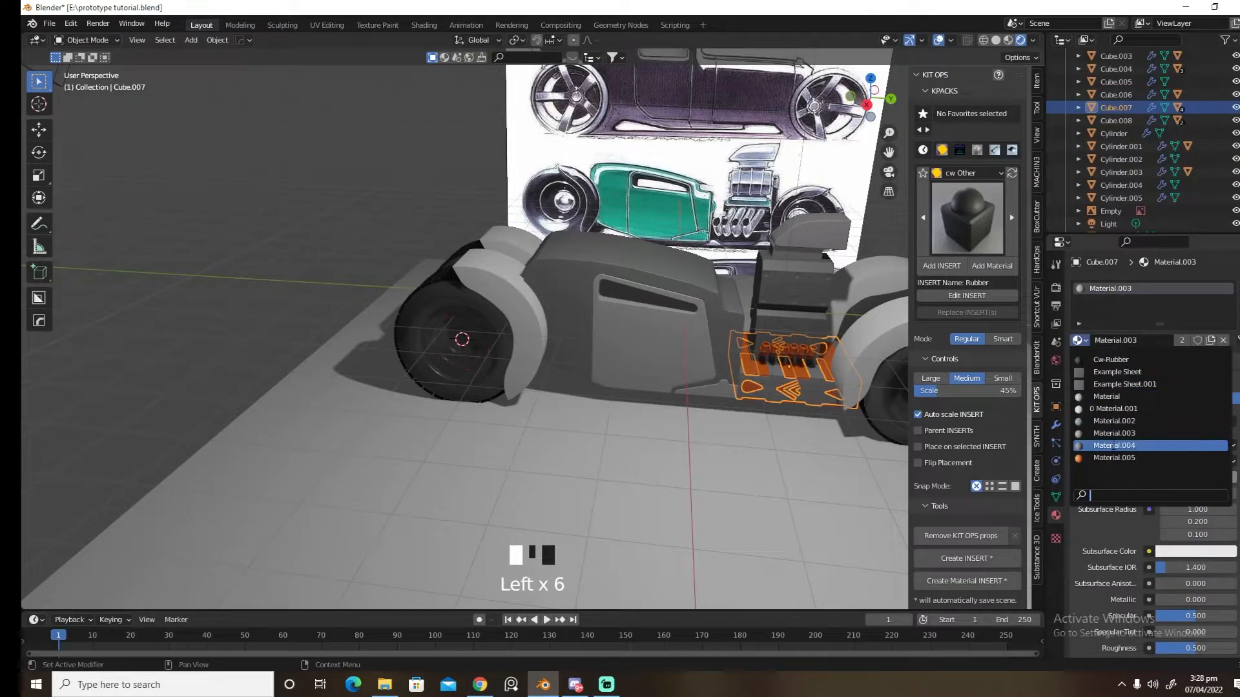
{"action": "left_click", "coordinate": [1112, 445]}
Assign the dark grey Material.004 to the front and rear fenders
{"action": "middle_click_drag", "start_coordinate": [812, 447], "coordinate": [603, 423]}
{"action": "left_click", "coordinate": [660, 307]}
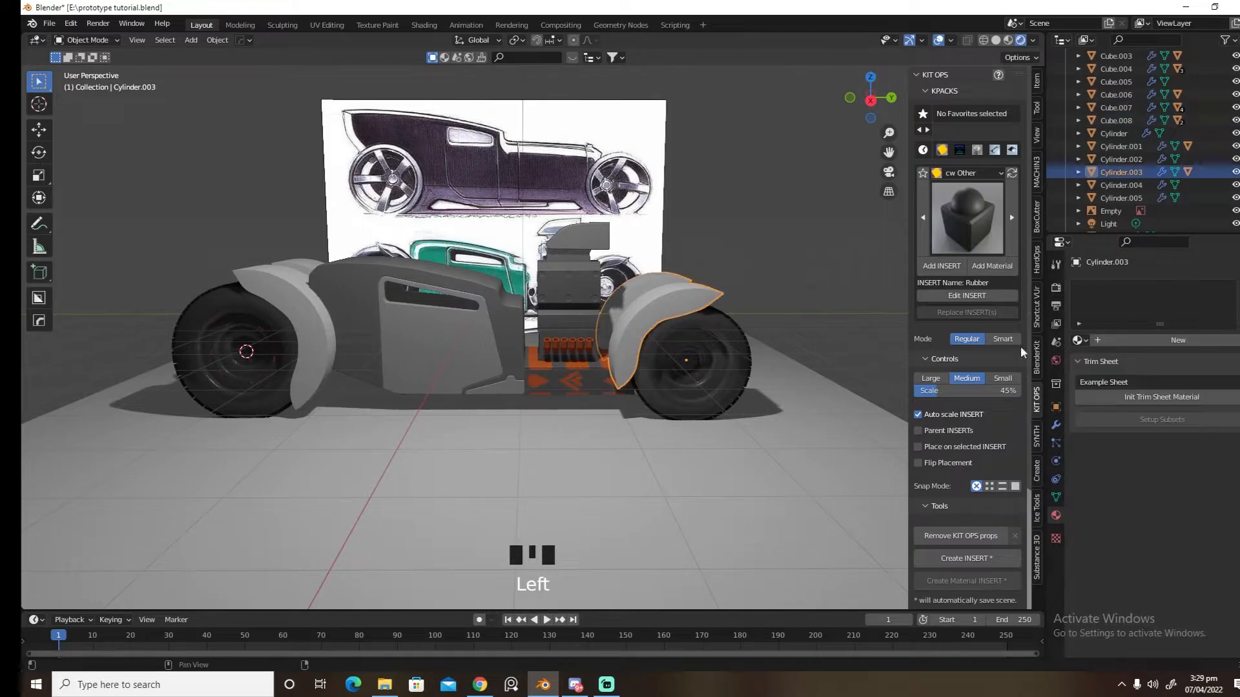
{"action": "left_click", "coordinate": [1090, 340]}
{"action": "left_click", "coordinate": [1114, 445]}
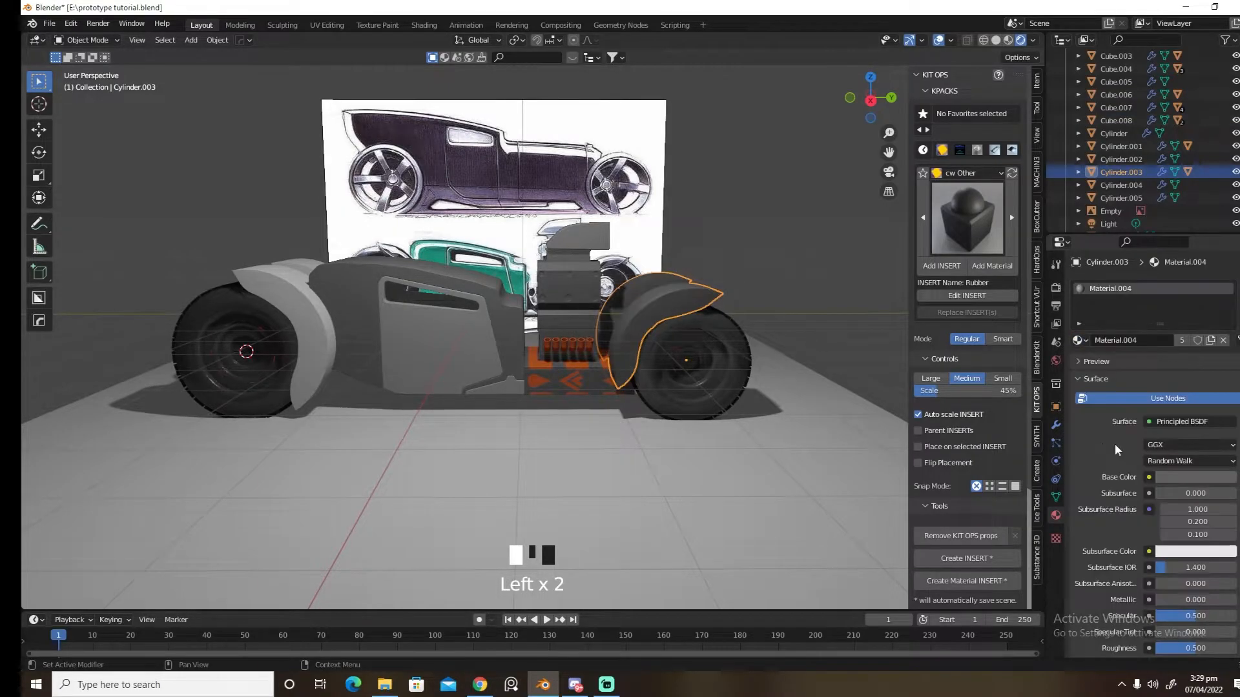
{"action": "middle_click_drag", "start_coordinate": [348, 342], "coordinate": [509, 320], "text": "shift"}
{"action": "left_click", "coordinate": [462, 323]}
{"action": "left_click", "coordinate": [1080, 341]}
{"action": "left_click", "coordinate": [1094, 444]}
Select the large engine block and apply its boolean modifier with the Csharp operation
{"action": "middle_click_drag", "start_coordinate": [867, 439], "coordinate": [639, 342]}
{"action": "left_click", "coordinate": [630, 320]}
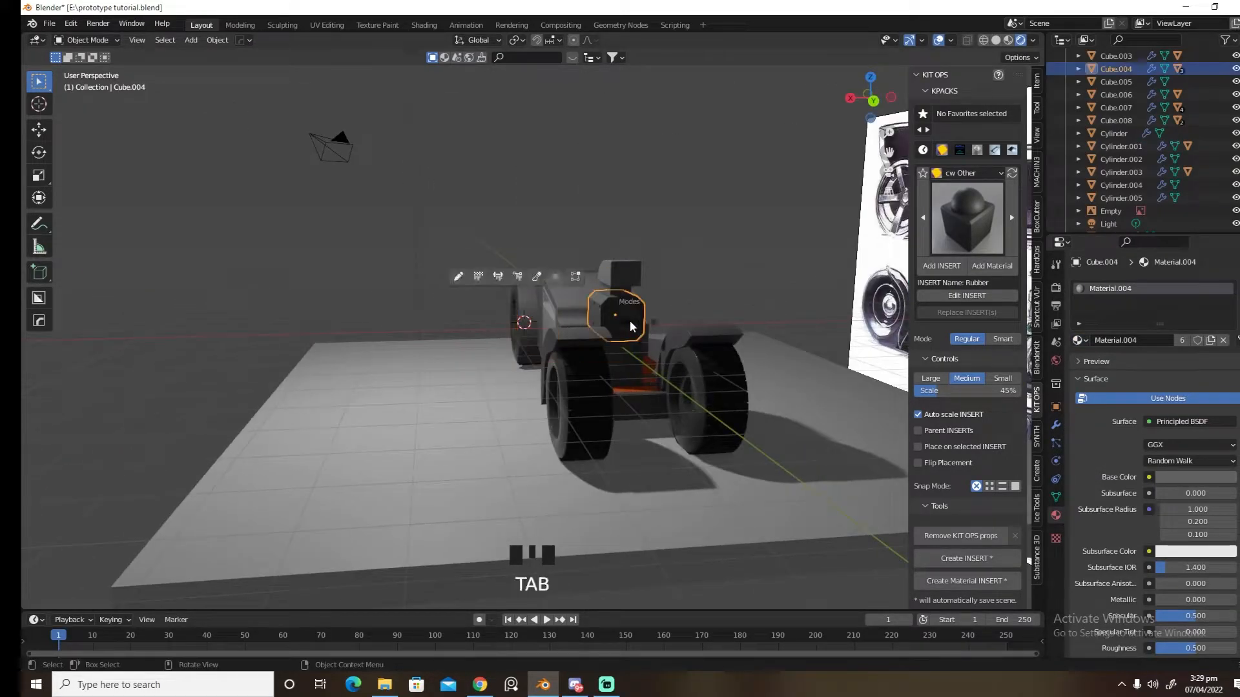
{"action": "key", "text": "Tab"}
{"action": "key", "text": "Tab"}
{"action": "key", "text": "q"}
{"action": "left_click", "coordinate": [682, 363]}
{"action": "left_click", "coordinate": [683, 363]}
In Edit Mode, viewing the car from the back axis, add a second slot with a new material to the engine block
{"action": "key", "text": "grave"}
{"action": "left_click", "coordinate": [648, 301]}
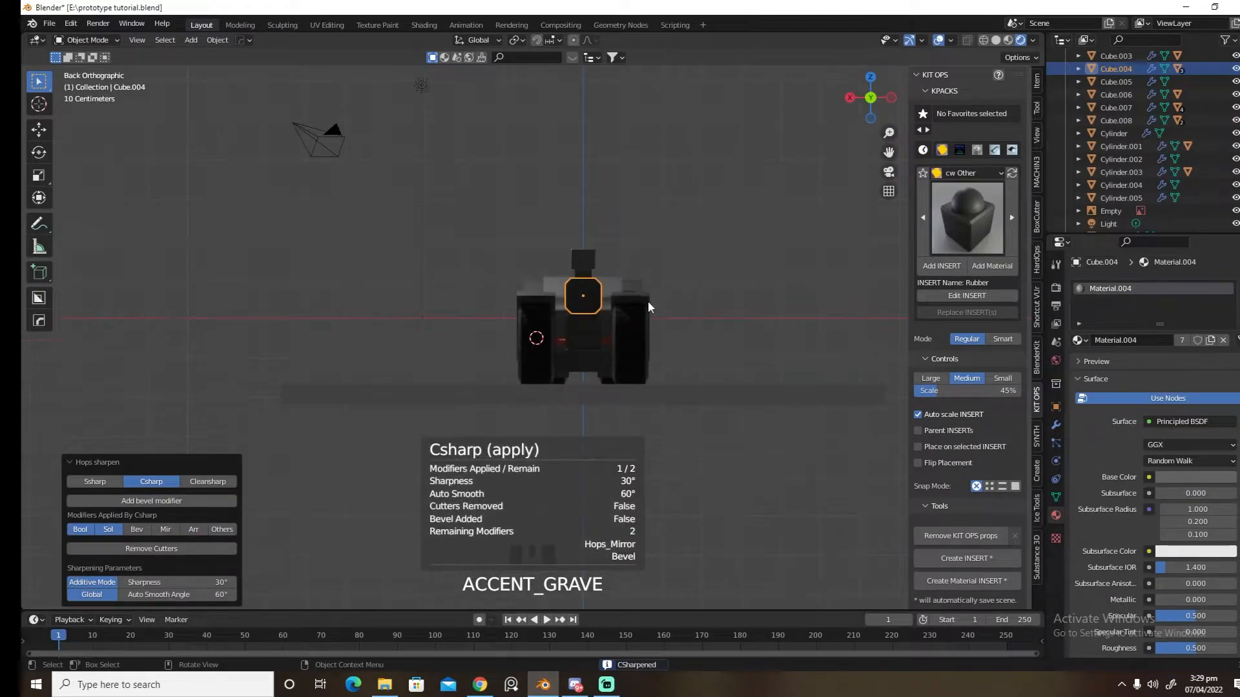
{"action": "scroll", "coordinate": [629, 344], "scroll_direction": "up", "scroll_amount": 6}
{"action": "key", "text": "Tab"}
{"action": "left_click", "coordinate": [742, 288]}
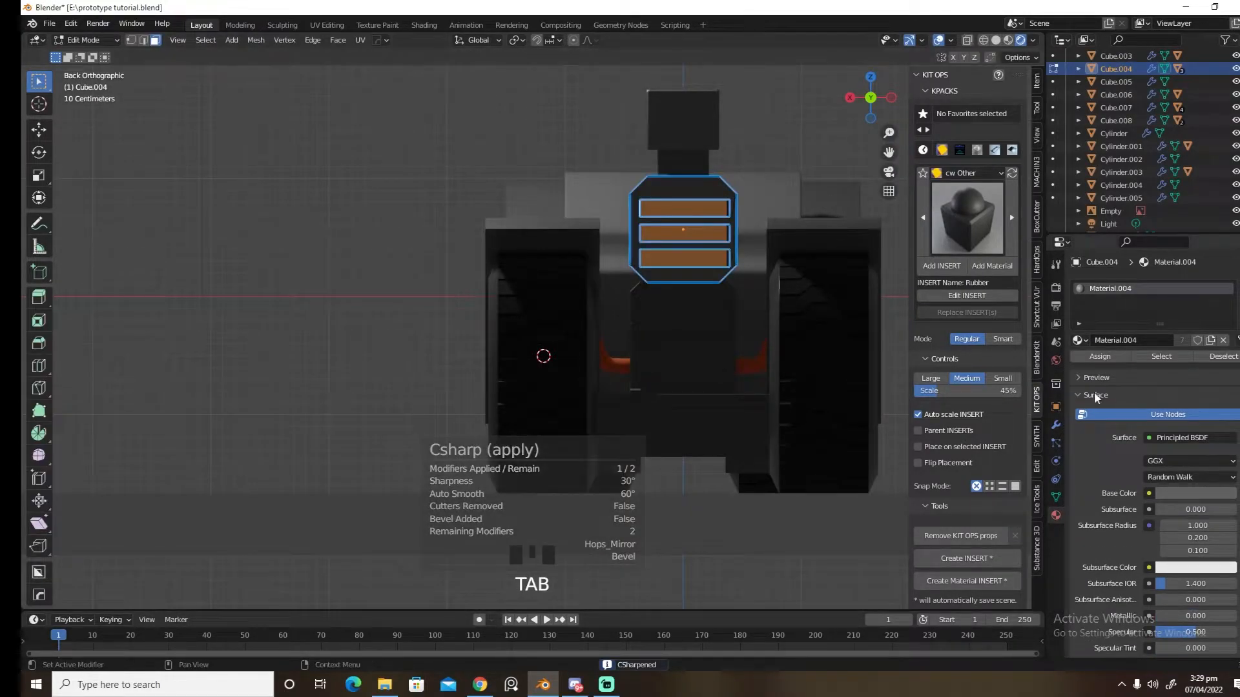
{"action": "left_click", "coordinate": [1227, 288]}
{"action": "left_click", "coordinate": [1165, 367]}
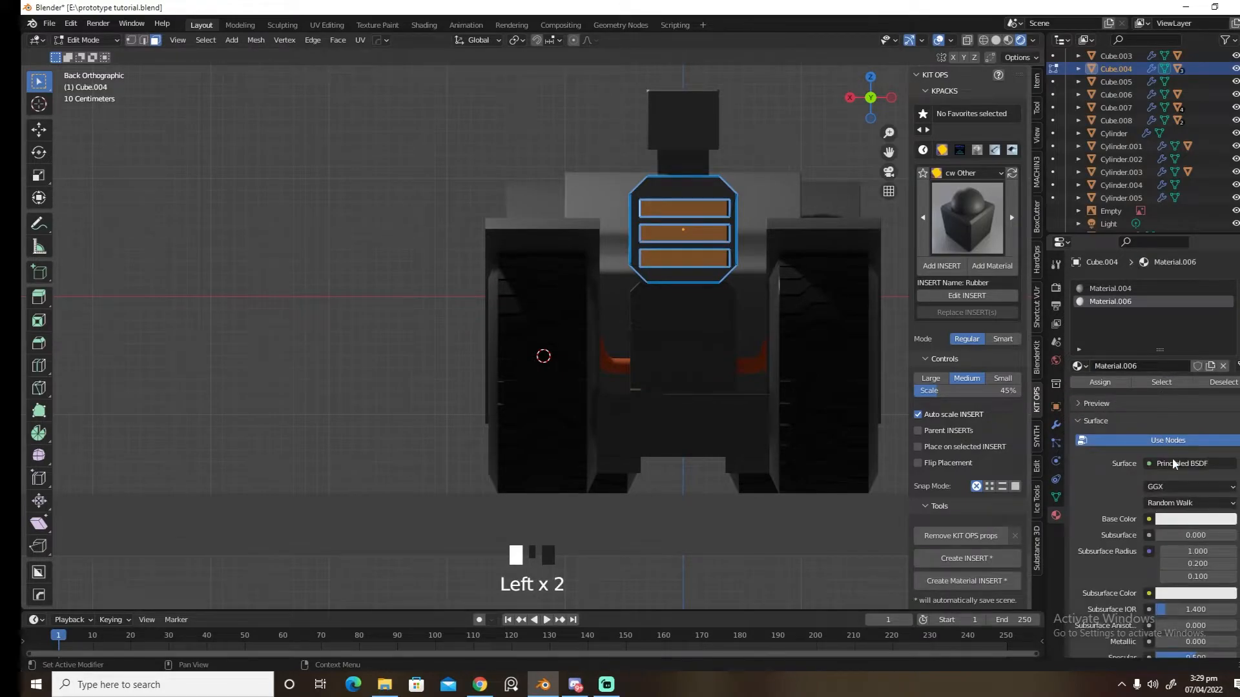
Try giving the grille slot faces the new material as an Emission shader with strength 6 and colour hex FF6815
{"action": "left_click", "coordinate": [1169, 445]}
{"action": "left_click", "coordinate": [978, 208]}
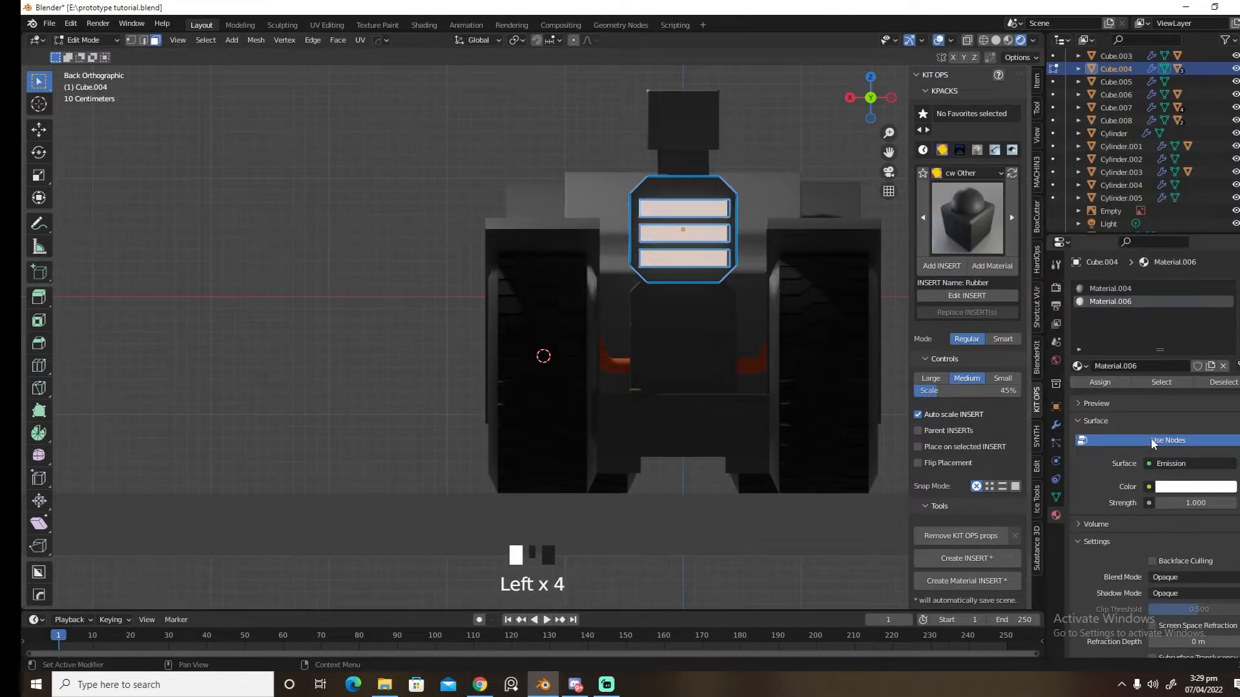
{"action": "left_click", "coordinate": [1195, 503]}
{"action": "type", "text": "6"}
{"action": "key", "text": "Return"}
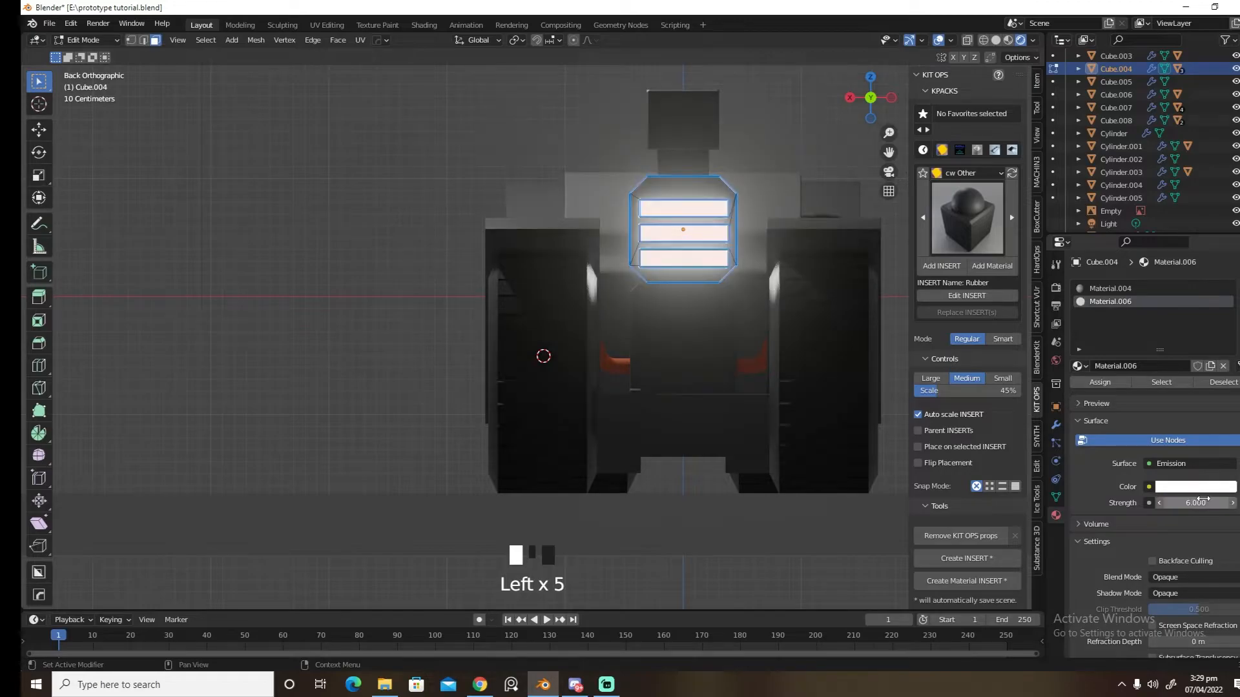
{"action": "left_click", "coordinate": [1188, 487]}
{"action": "left_click", "coordinate": [1153, 389]}
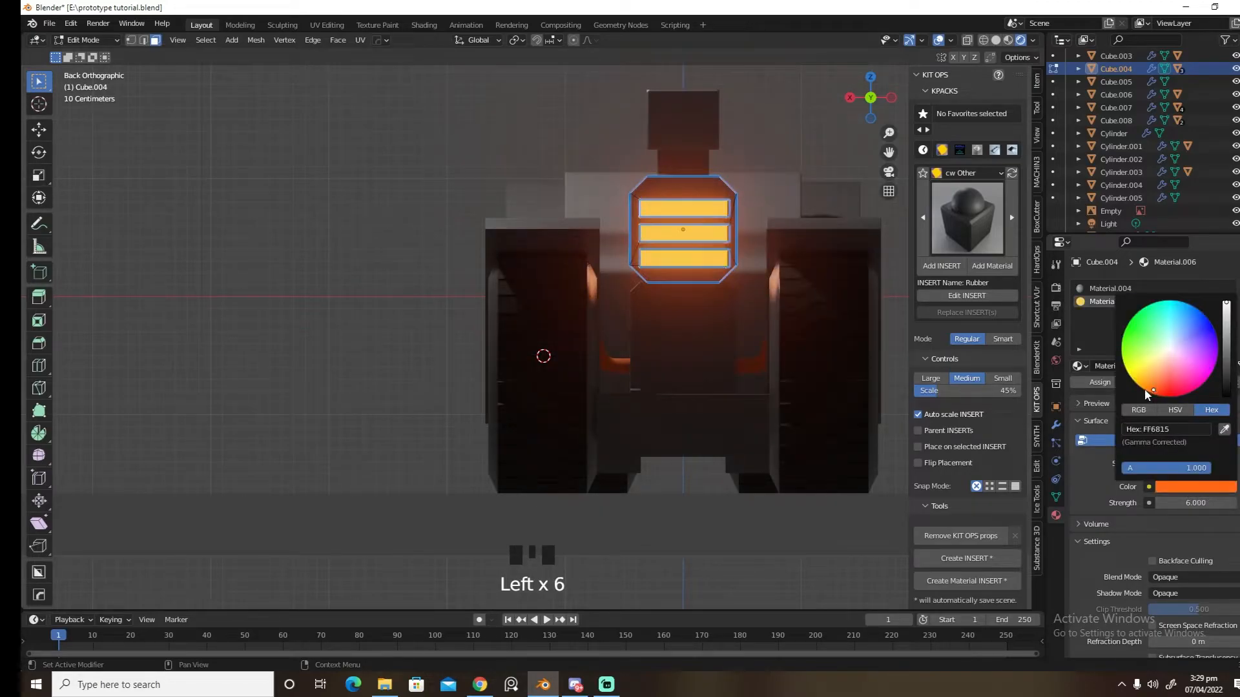
Check the glow outside Edit Mode and undo the emission changes and the material assignment on the engine block
{"action": "key", "text": "Tab"}
{"action": "middle_click_drag", "start_coordinate": [642, 399], "coordinate": [719, 412]}
{"action": "scroll", "coordinate": [715, 420], "scroll_direction": "down", "scroll_amount": 3}
{"action": "key", "text": "ctrl+z"}
{"action": "key", "text": "ctrl+z"}
{"action": "key", "text": "ctrl+z"}
{"action": "key", "text": "ctrl+z"}
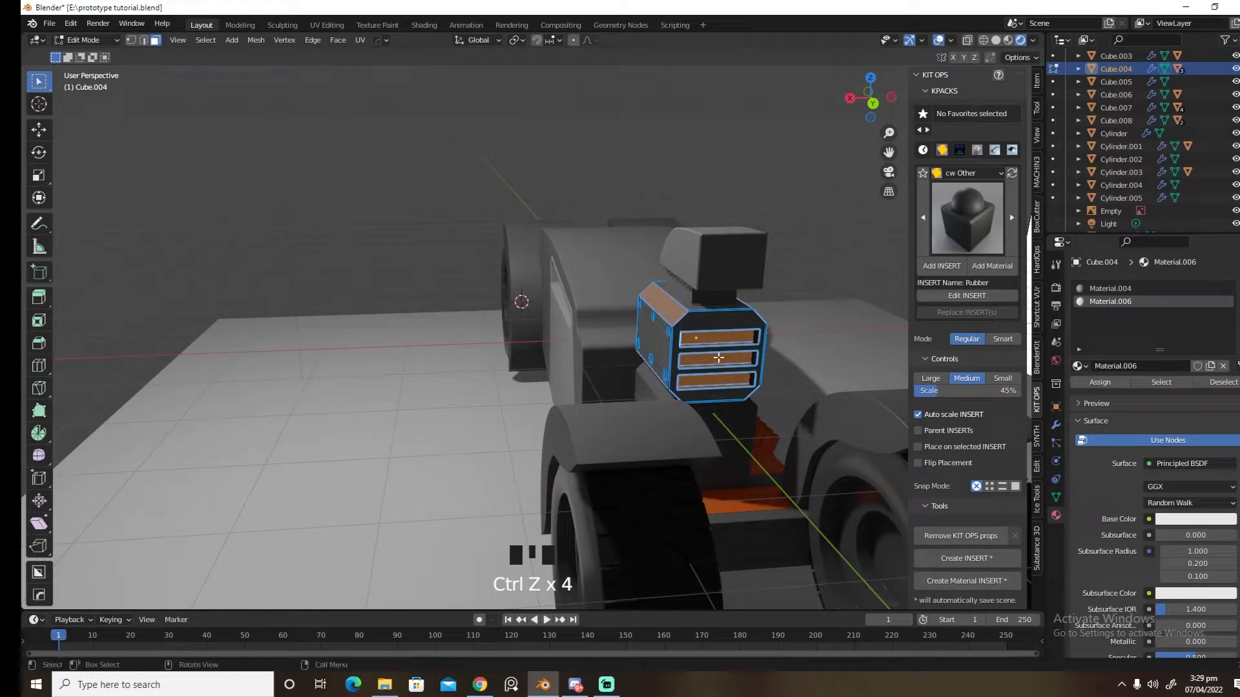
Select the three grille slot faces, switch Material.006 to an Emission shader and assign it to them
{"action": "left_click", "coordinate": [721, 342]}
{"action": "left_click", "coordinate": [721, 361], "text": "shift"}
{"action": "left_click", "coordinate": [722, 380], "text": "shift"}
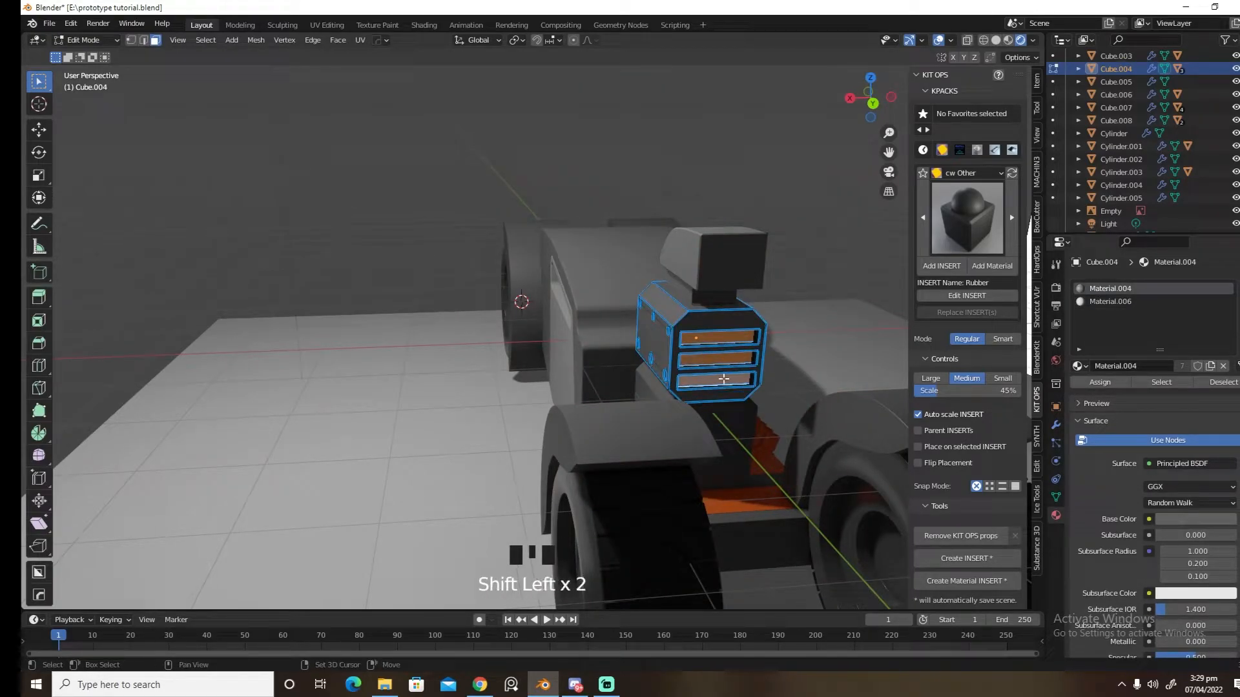
{"action": "left_click", "coordinate": [1126, 304]}
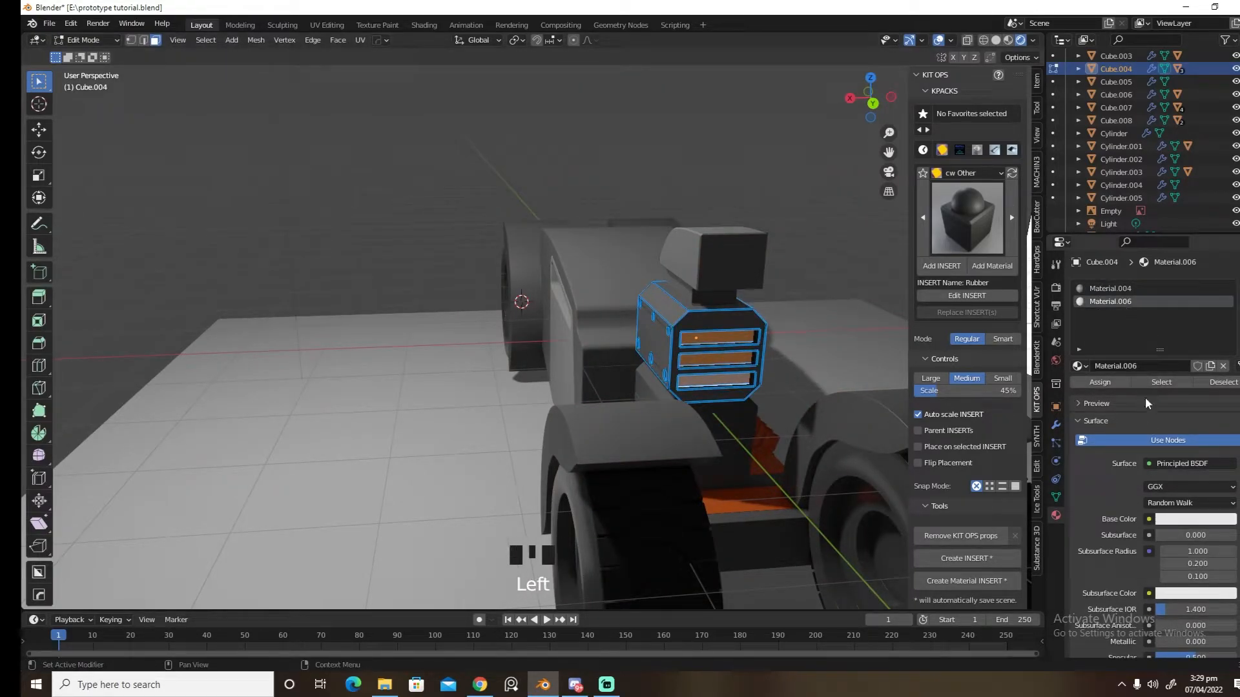
{"action": "left_click", "coordinate": [1163, 461]}
{"action": "left_click", "coordinate": [969, 209]}
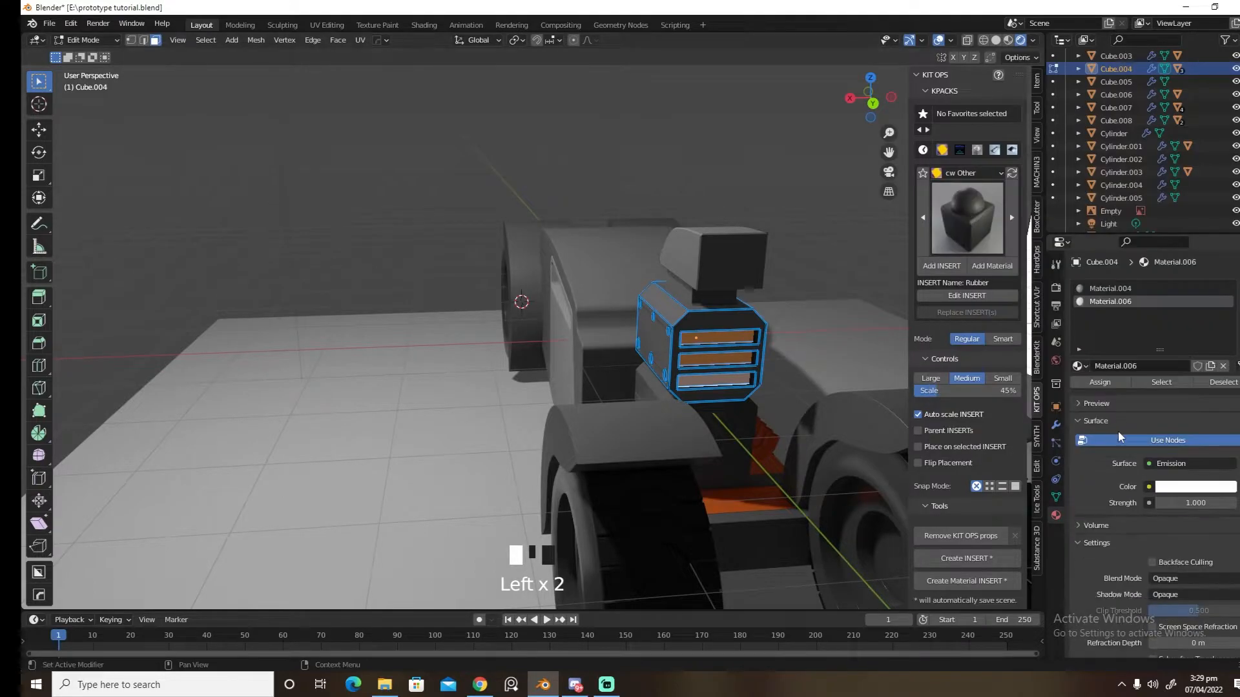
{"action": "left_click", "coordinate": [1100, 383]}
Set the grille emission colour to orange, hex FF5F0C, with strength 6, and return to Object Mode
{"action": "left_click", "coordinate": [1192, 489]}
{"action": "left_click", "coordinate": [1153, 390]}
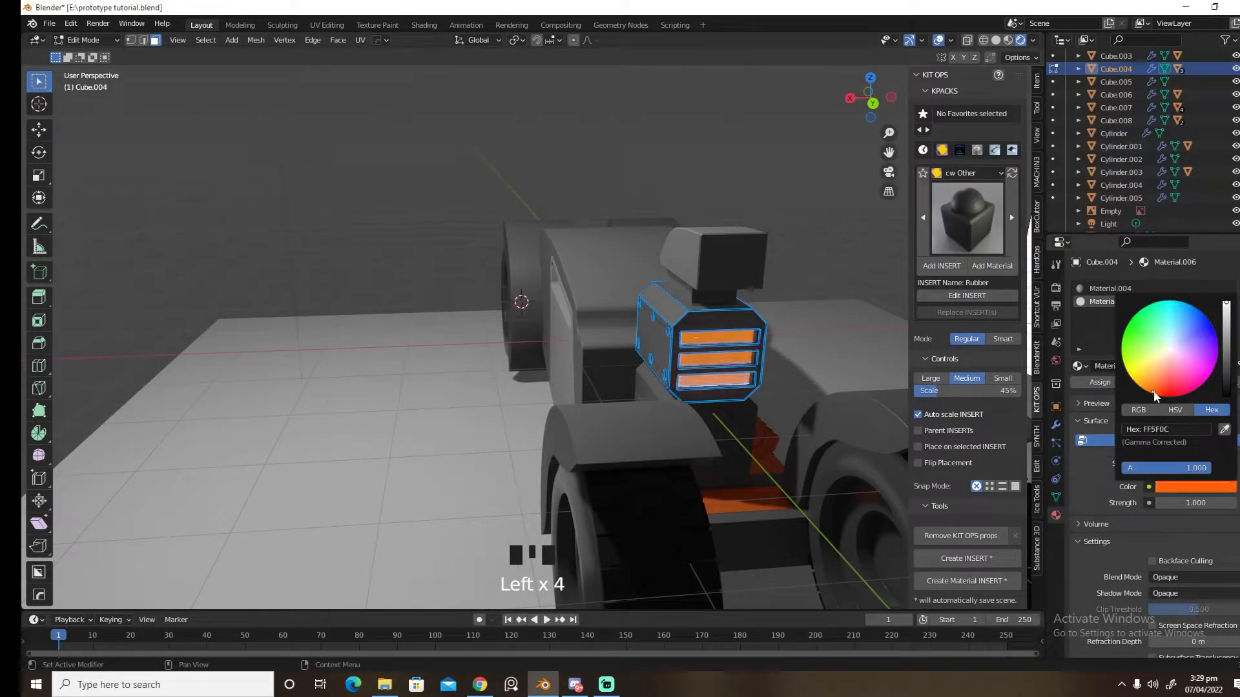
{"action": "left_click", "coordinate": [1186, 501]}
{"action": "type", "text": "6"}
{"action": "key", "text": "Return"}
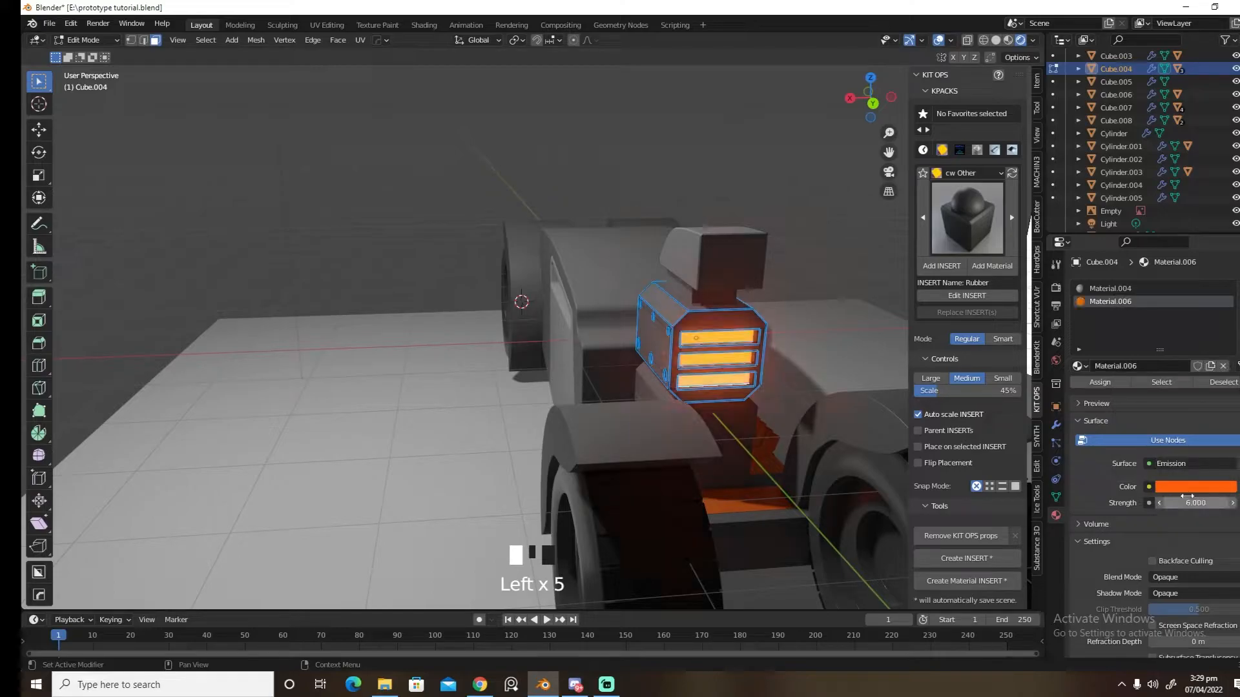
{"action": "key", "text": "Tab"}
{"action": "mouse_move", "coordinate": [706, 385]}
{"action": "middle_mouse_down"}
{"action": "mouse_move", "coordinate": [752, 388]}
{"action": "mouse_move", "coordinate": [707, 381]}
{"action": "middle_mouse_up"}
{"action": "scroll", "coordinate": [751, 389], "scroll_direction": "down", "scroll_amount": 3}
{"action": "scroll", "coordinate": [708, 381], "scroll_direction": "up", "scroll_amount": 3}
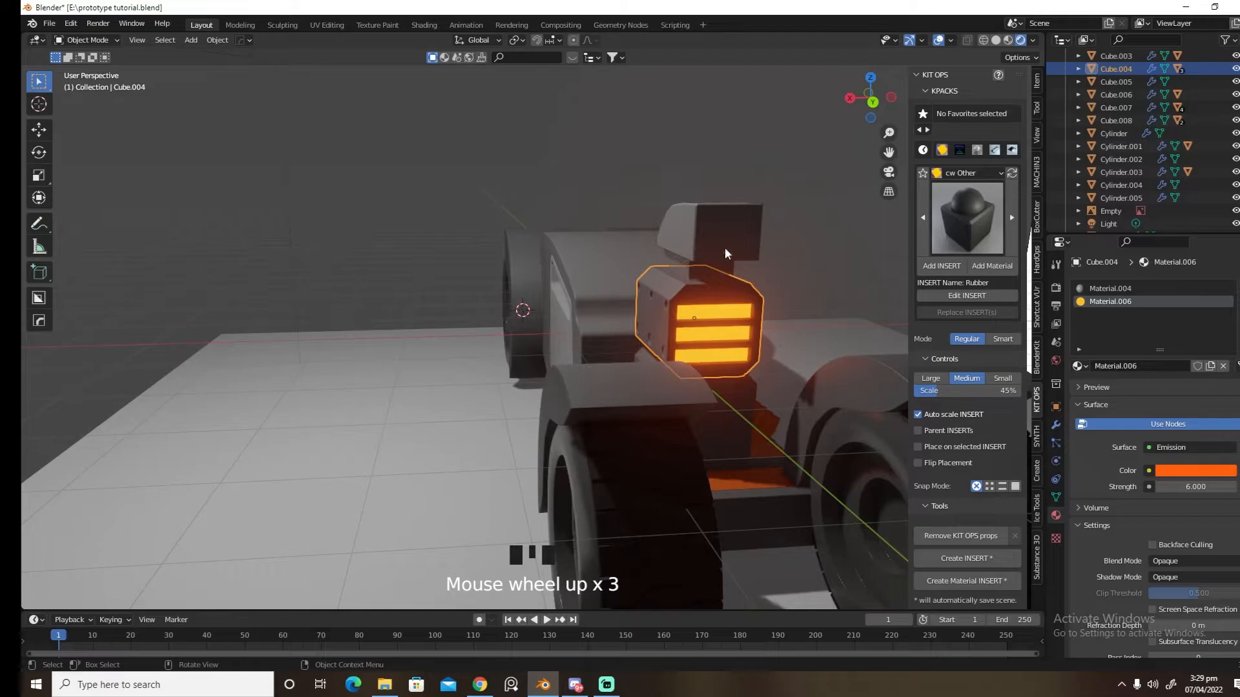
Try applying the booleans on the intake scoop above the engine with Csharp, and check its front face in face selection mode
{"action": "left_click", "coordinate": [725, 254]}
{"action": "key", "text": "q"}
{"action": "left_click", "coordinate": [783, 278]}
{"action": "left_click", "coordinate": [782, 278], "text": "ctrl"}
{"action": "key", "text": "Tab"}
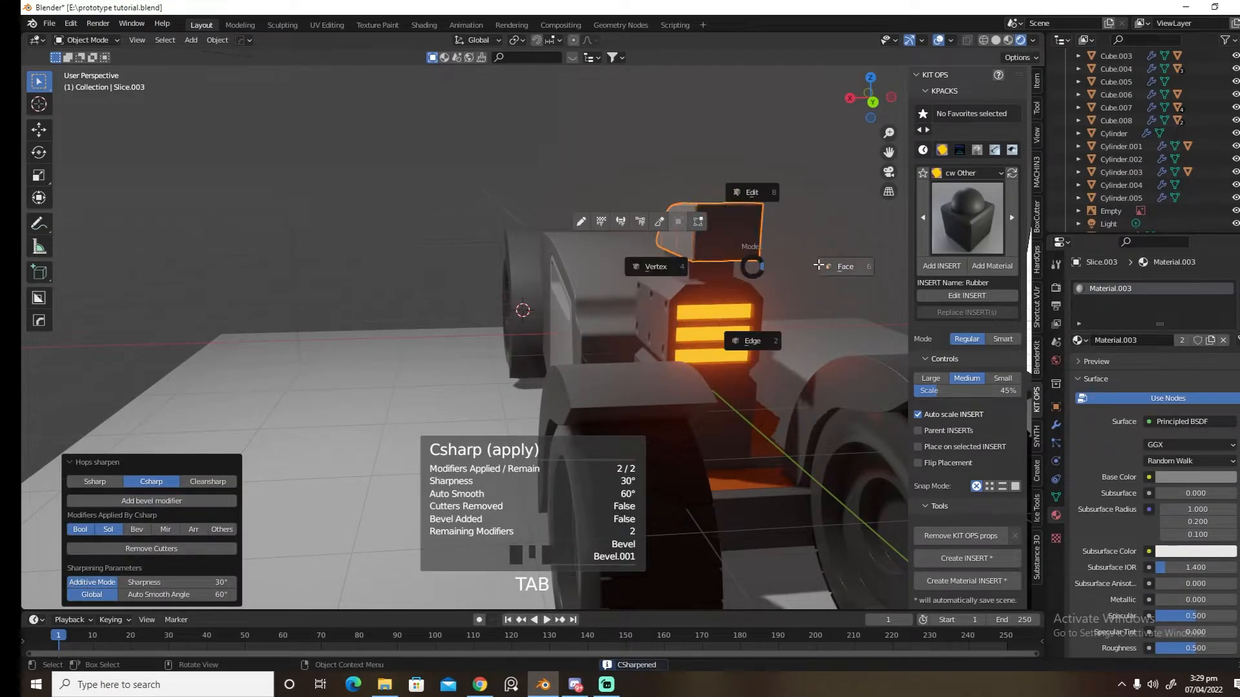
{"action": "left_click", "coordinate": [819, 264]}
{"action": "left_click", "coordinate": [737, 232]}
{"action": "middle_click_drag", "start_coordinate": [753, 260], "coordinate": [685, 277]}
{"action": "key", "text": "Tab"}
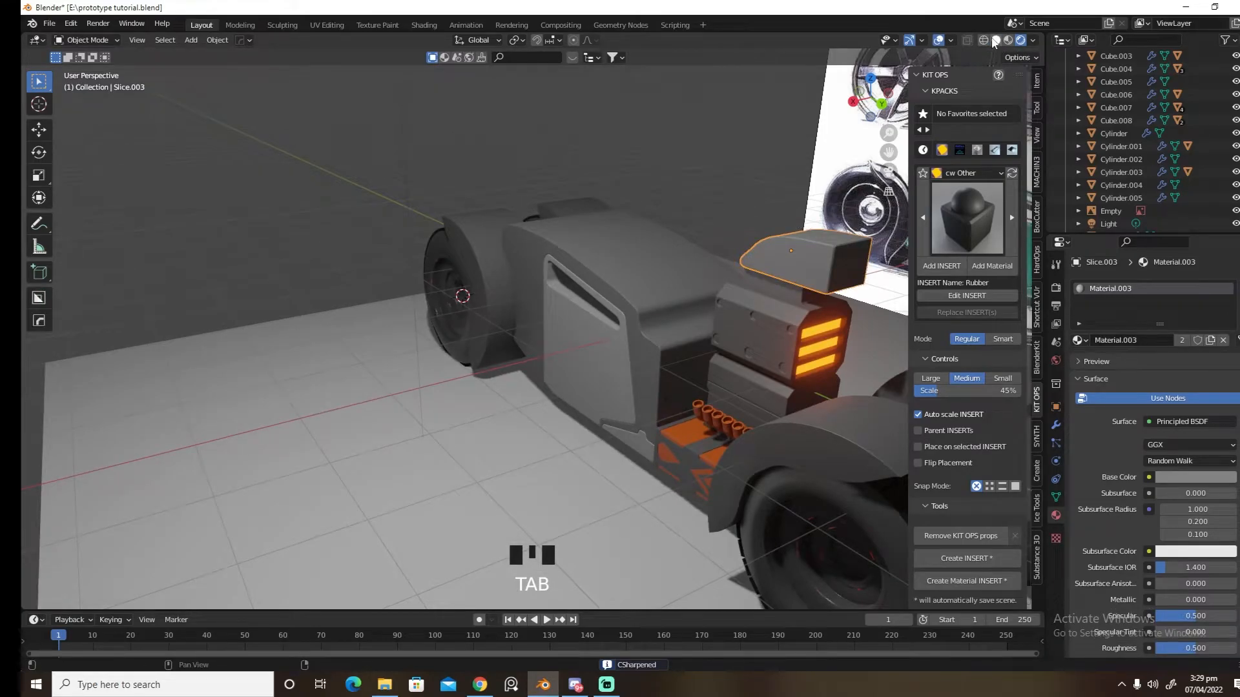
Switch the viewport to solid shading and try moving the intake scoop along the Z axis
{"action": "left_click", "coordinate": [995, 40]}
{"action": "middle_click_drag", "start_coordinate": [800, 271], "coordinate": [831, 258]}
{"action": "left_click", "coordinate": [859, 247]}
{"action": "key", "text": "g"}
{"action": "key", "text": "z"}
{"action": "right_click", "coordinate": [855, 201]}
Try insetting the scoop's front face by about 0.084 m and extruding it inward about 0.12 m
{"action": "key", "text": "Tab"}
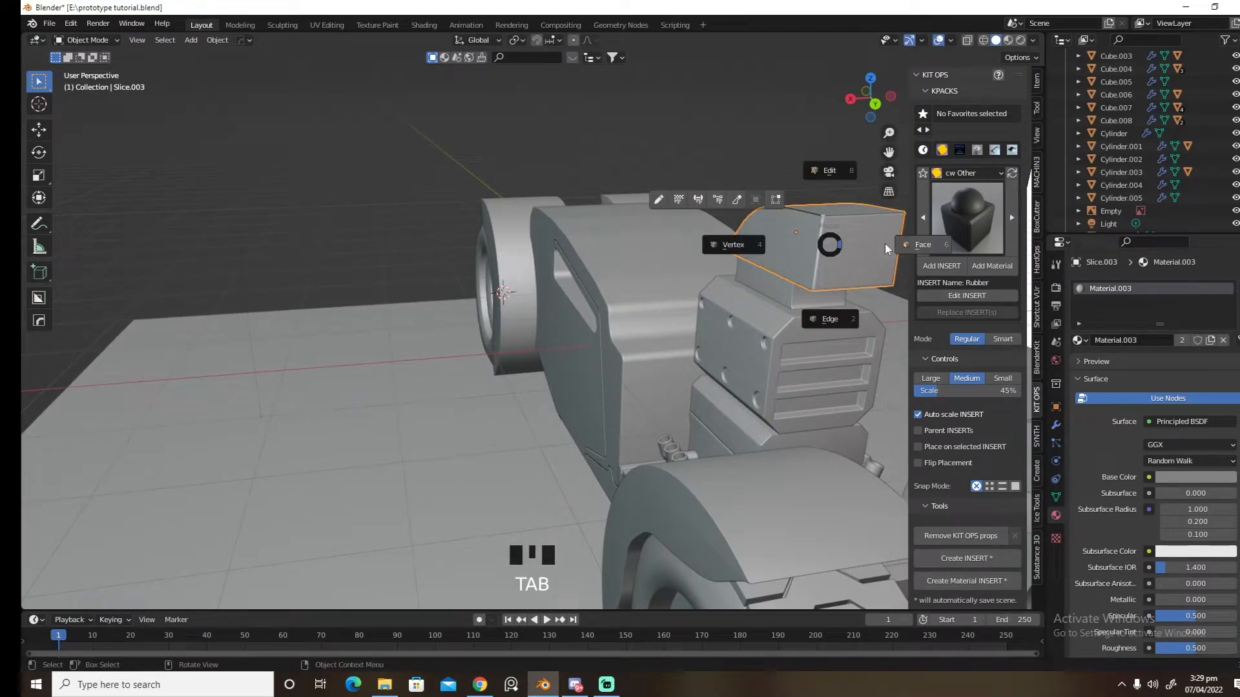
{"action": "left_click", "coordinate": [867, 248]}
{"action": "key", "text": "i"}
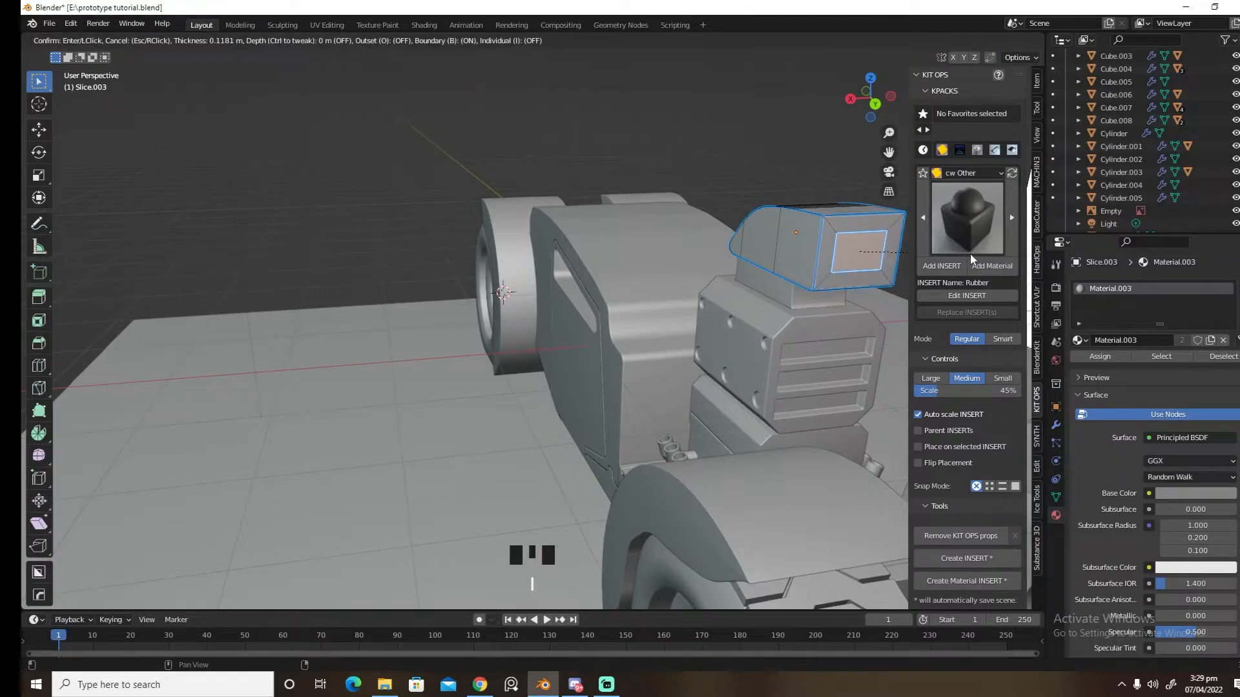
{"action": "left_click", "coordinate": [974, 254]}
{"action": "key", "text": "e"}
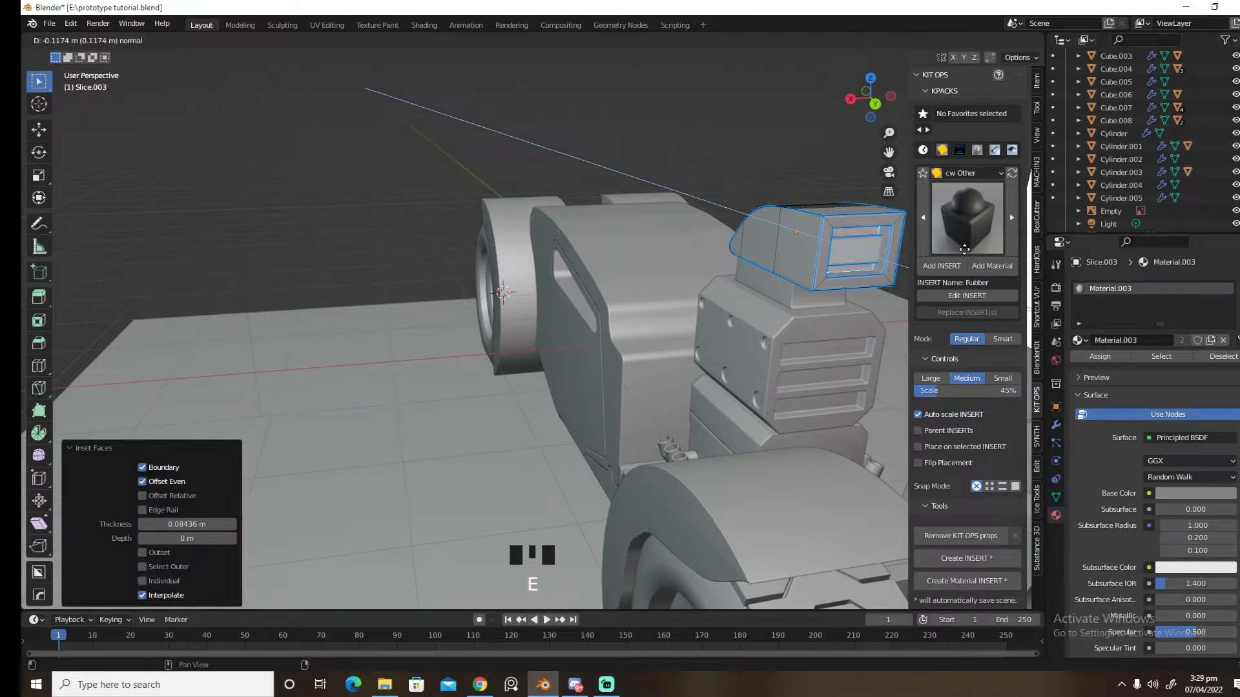
{"action": "left_click", "coordinate": [963, 250]}
Undo the inset, the extrusion and the Csharp operation on the intake scoop
{"action": "key", "text": "ctrl+z"}
{"action": "key", "text": "ctrl+z"}
{"action": "key", "text": "ctrl+z"}
{"action": "key", "text": "ctrl+z"}
{"action": "key", "text": "ctrl+z"}
{"action": "key", "text": "ctrl+z"}
{"action": "key", "text": "ctrl+z"}
{"action": "key", "text": "ctrl+z"}
{"action": "key", "text": "ctrl+z"}
{"action": "key", "text": "ctrl+z"}
{"action": "key", "text": "ctrl+z"}
{"action": "key", "text": "ctrl+z"}
{"action": "key", "text": "ctrl+z"}
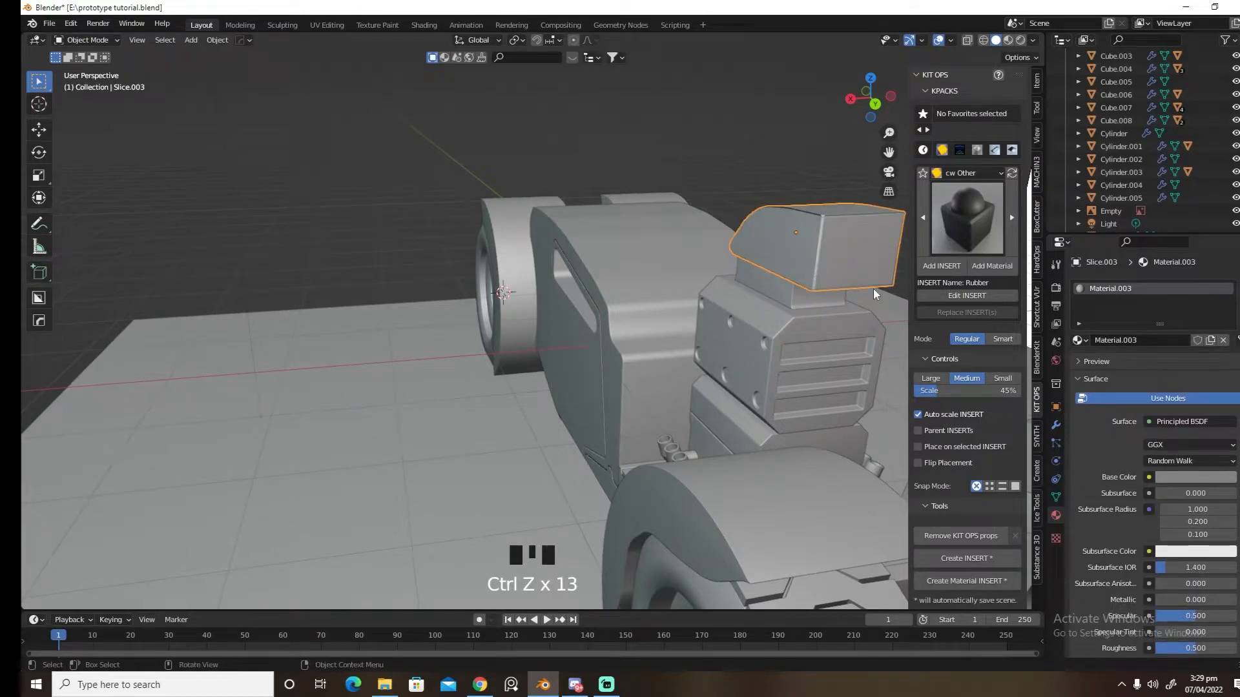
Return the viewport to rendered shading and open the intake scoop's modifier stack
{"action": "left_click", "coordinate": [1020, 40]}
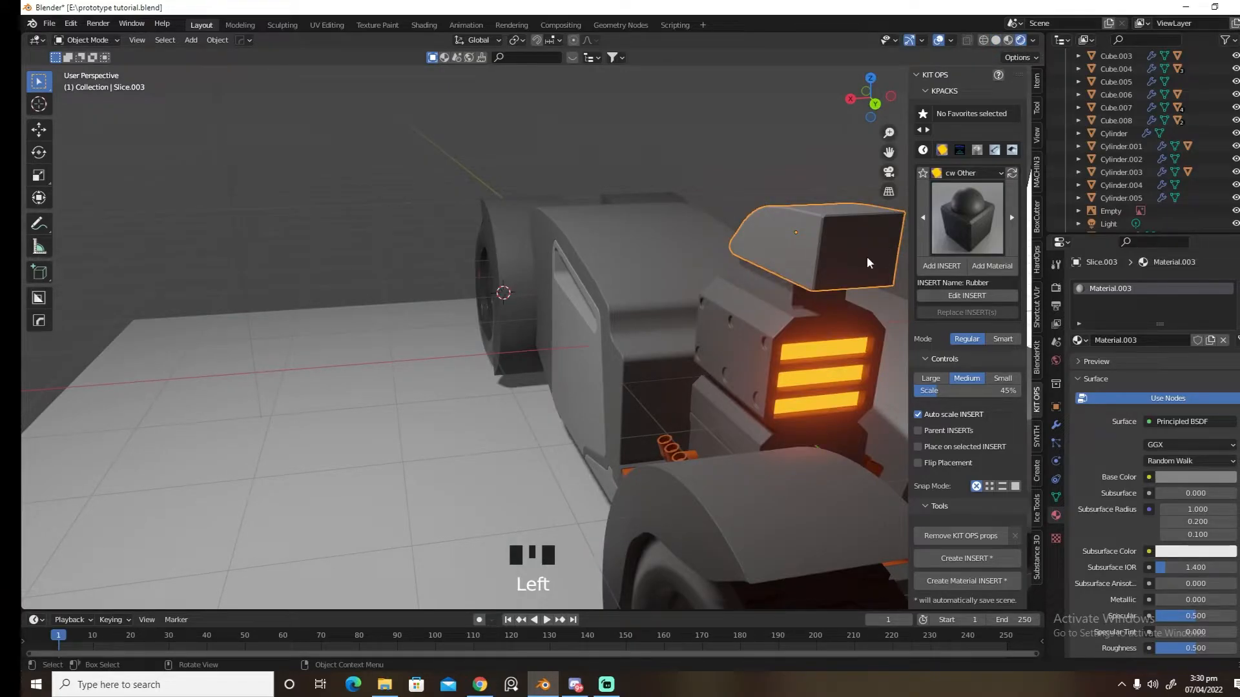
{"action": "left_click", "coordinate": [1056, 425]}
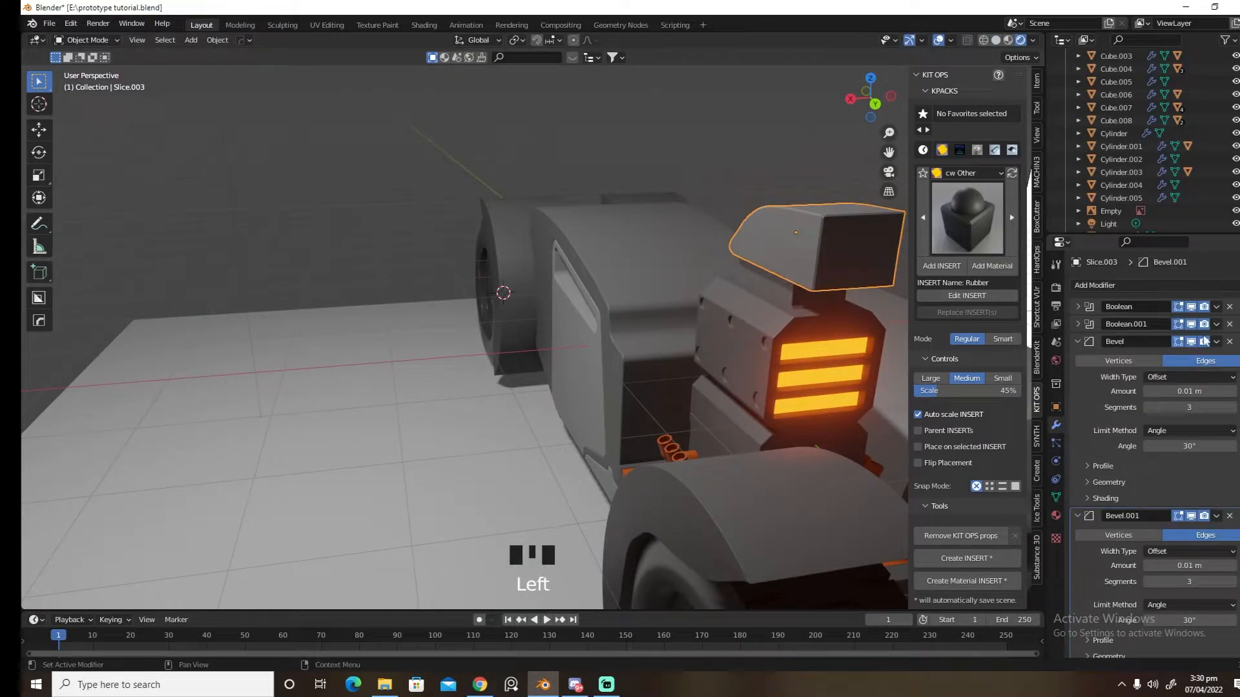
Remove both bevel modifiers from the engine's intake scoop, keeping the booleans
{"action": "left_click", "coordinate": [1230, 517]}
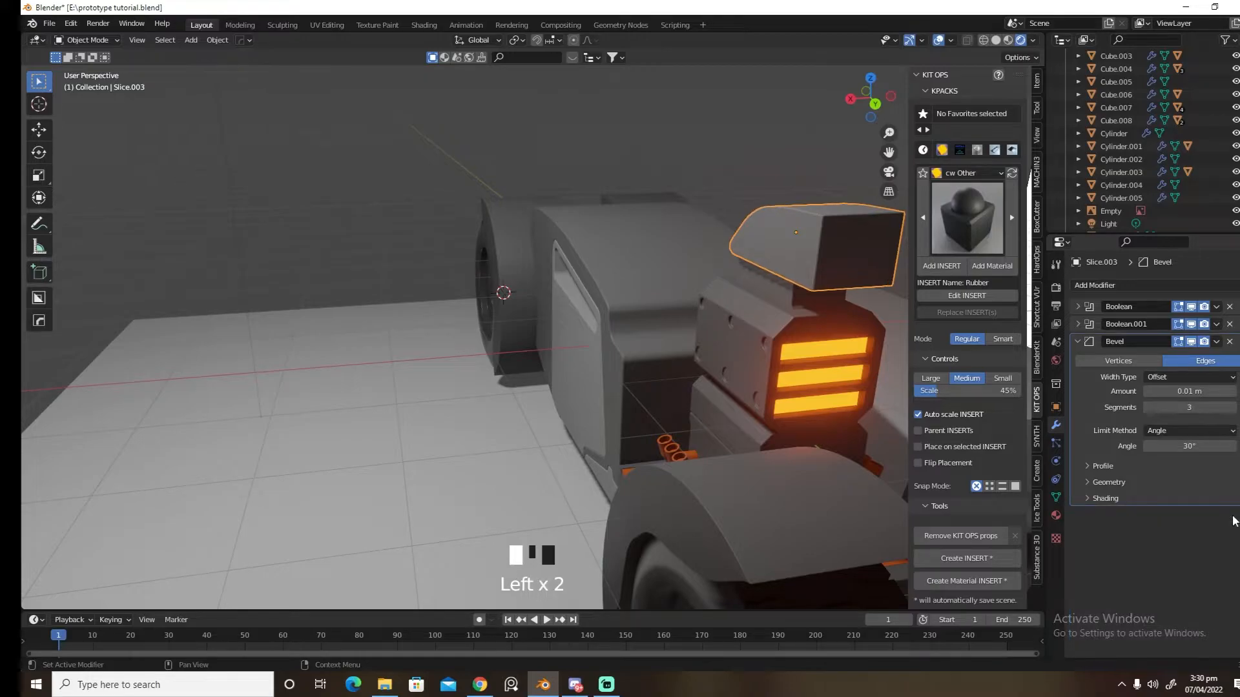
{"action": "left_click", "coordinate": [1229, 342]}
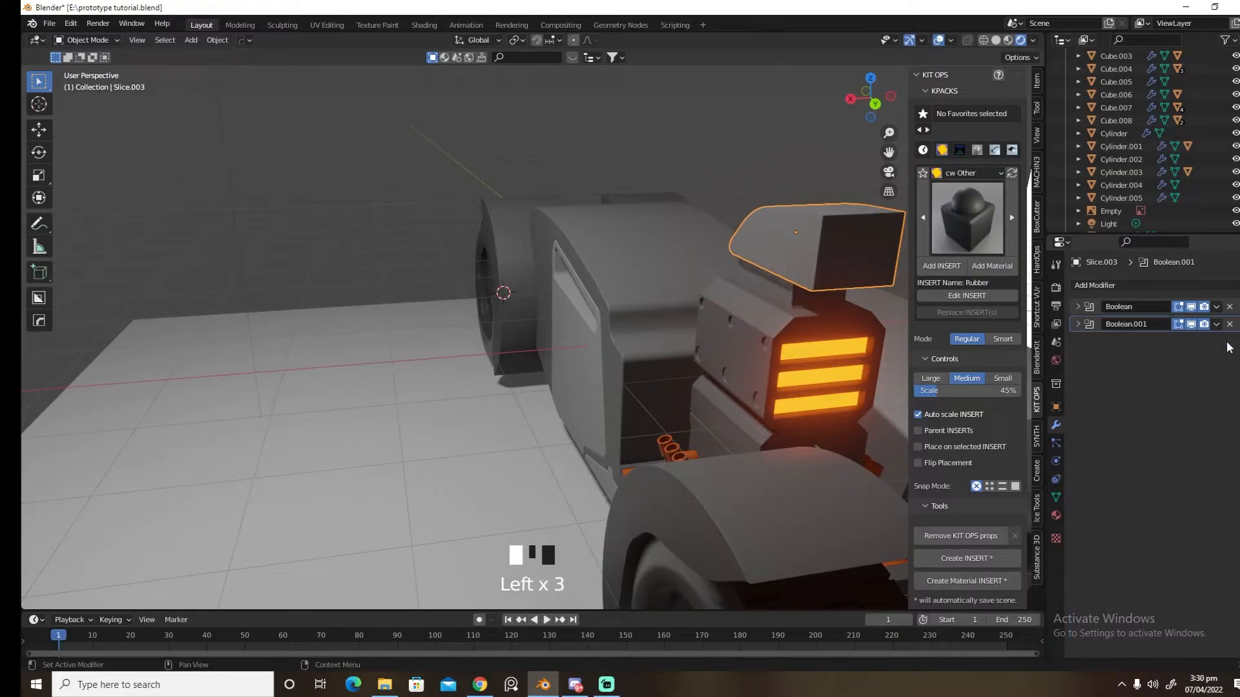
With solid shading and the back view, use BoxCutter to cut a rectangular recess into the scoop's end face
{"action": "middle_click_drag", "start_coordinate": [885, 378], "coordinate": [852, 374]}
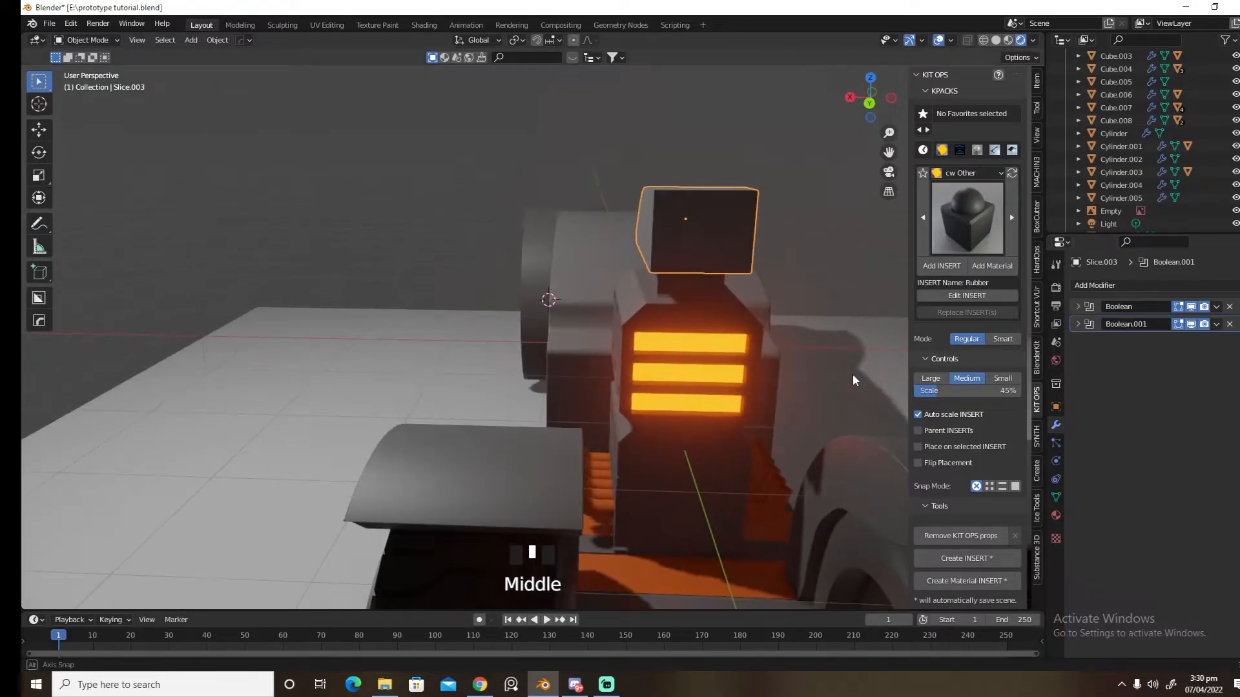
{"action": "left_click", "coordinate": [996, 40]}
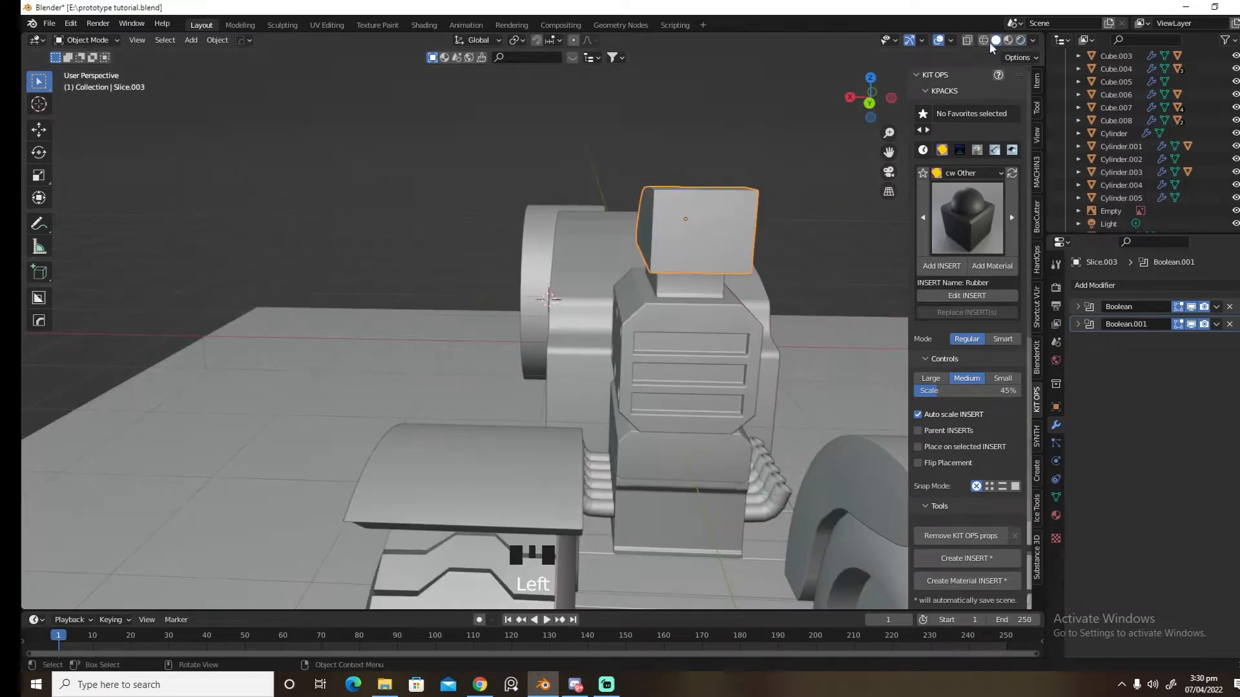
{"action": "key", "text": "grave"}
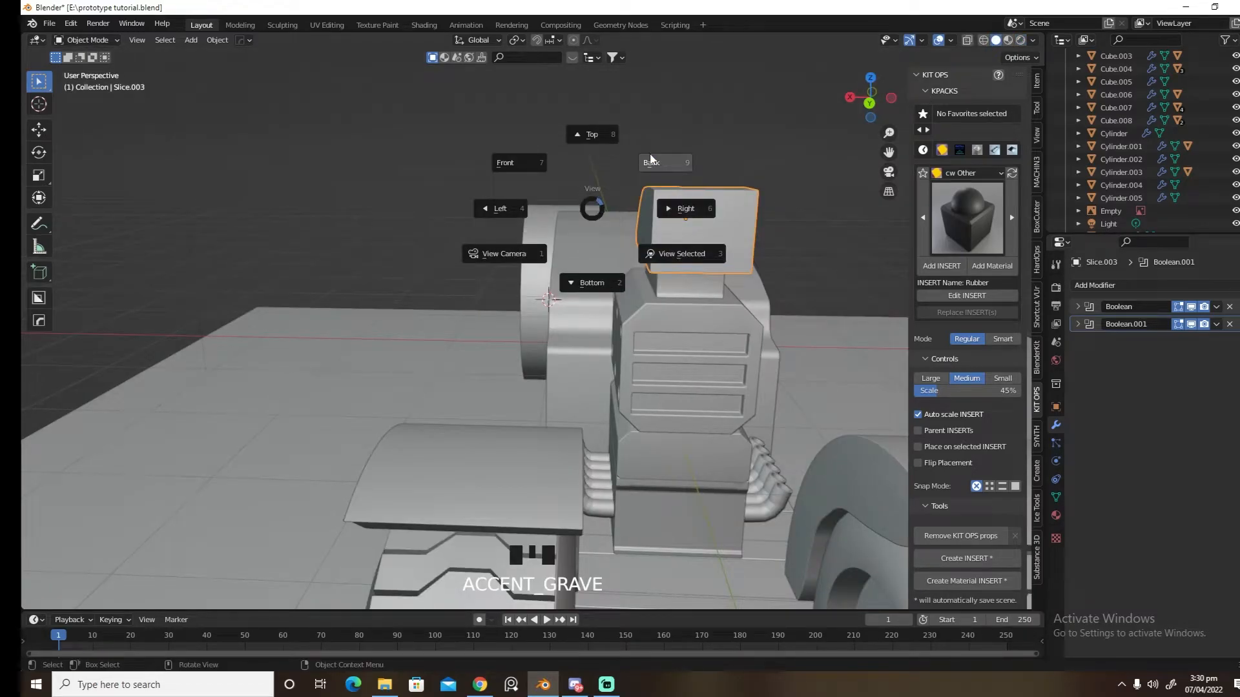
{"action": "key", "text": "d"}
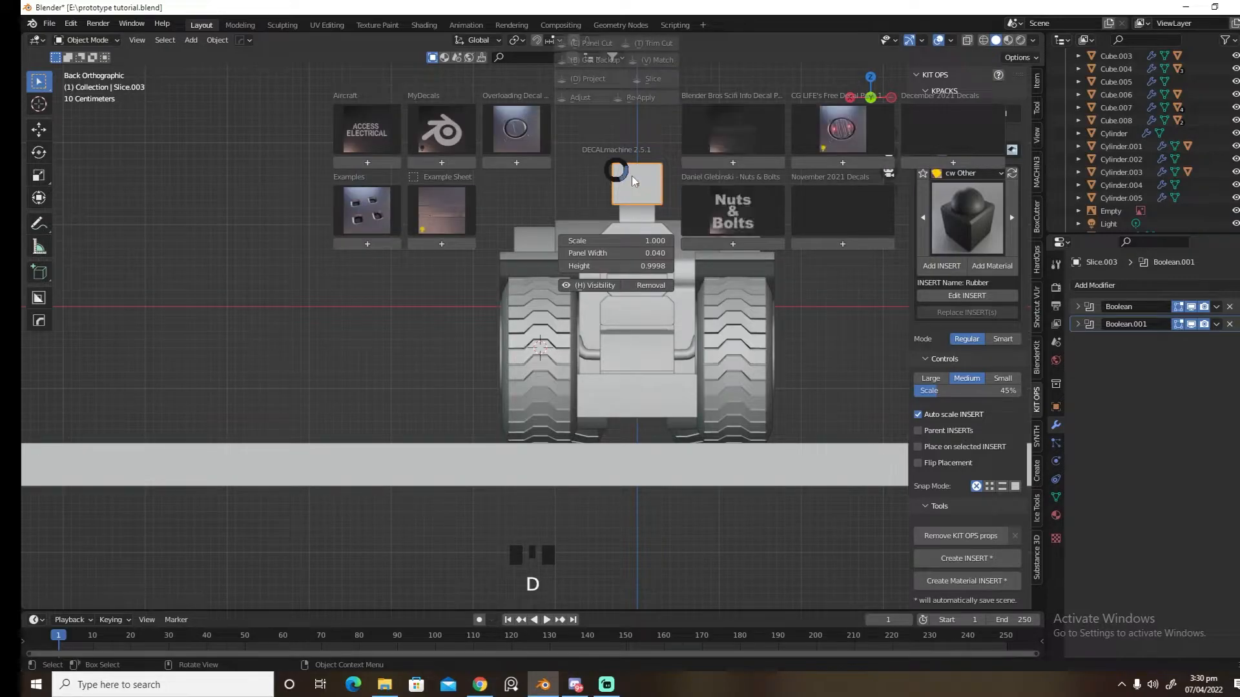
{"action": "key", "text": "alt+w"}
{"action": "key", "text": "d"}
{"action": "left_click", "coordinate": [630, 176]}
{"action": "scroll", "coordinate": [607, 188], "scroll_direction": "up", "scroll_amount": 5}
{"action": "middle_click_drag", "start_coordinate": [767, 110], "coordinate": [620, 370], "text": "shift"}
{"action": "mouse_move", "coordinate": [590, 195]}
{"action": "left_mouse_down"}
{"action": "mouse_move", "coordinate": [658, 250]}
{"action": "mouse_move", "coordinate": [701, 260]}
{"action": "left_mouse_up"}
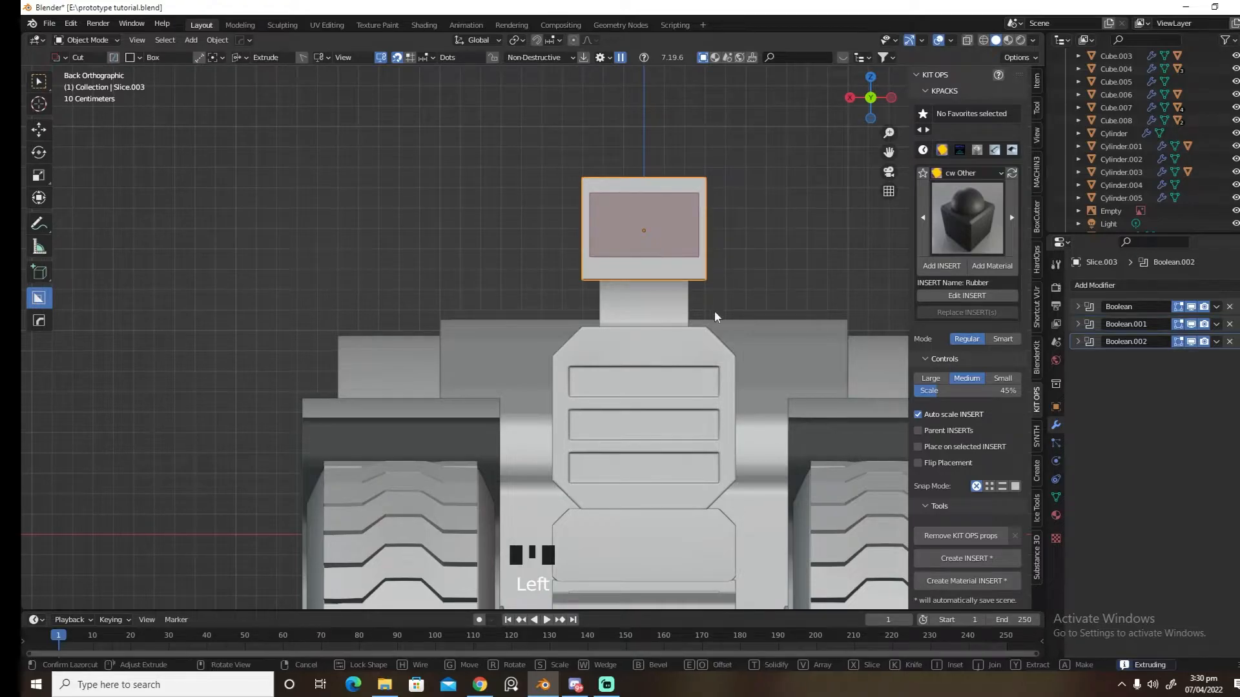
{"action": "middle_click_drag", "start_coordinate": [711, 306], "coordinate": [793, 342]}
{"action": "scroll", "coordinate": [793, 342], "scroll_direction": "down", "scroll_amount": 8}
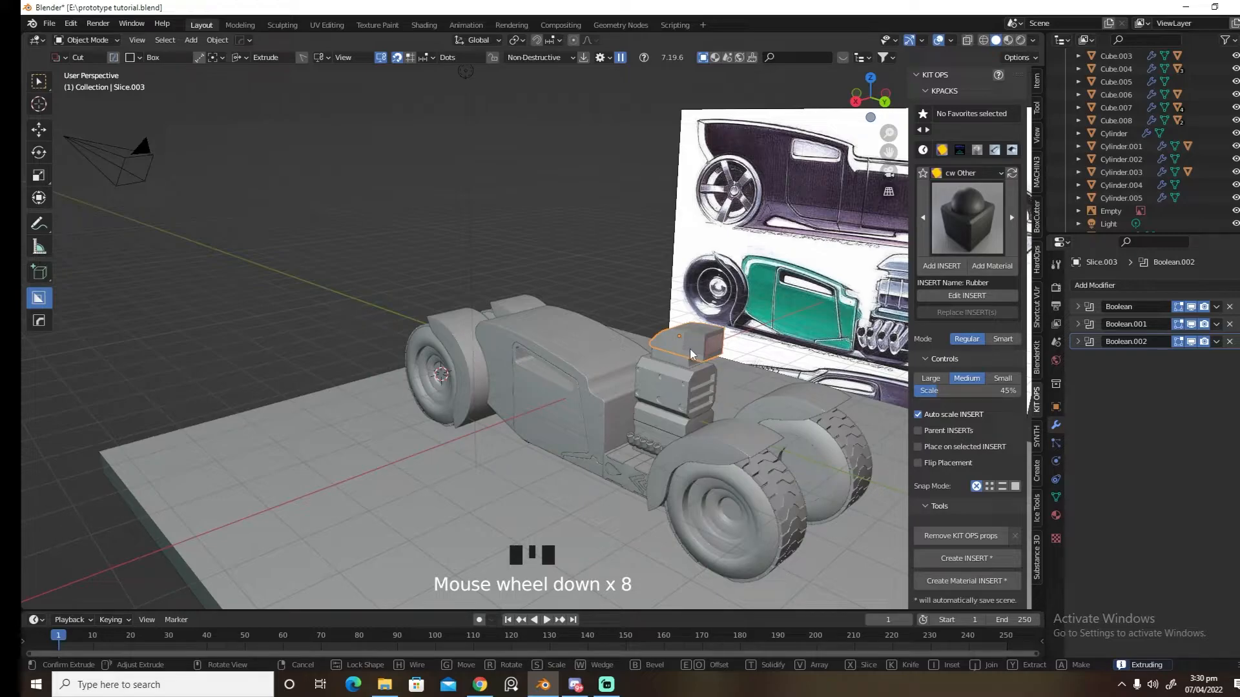
{"action": "left_click", "coordinate": [689, 349]}
Apply the scoop's boolean modifiers with Csharp and return the viewport to rendered shading
{"action": "middle_click_drag", "start_coordinate": [799, 397], "coordinate": [749, 372]}
{"action": "scroll", "coordinate": [749, 372], "scroll_direction": "up", "scroll_amount": 2}
{"action": "key", "text": "q"}
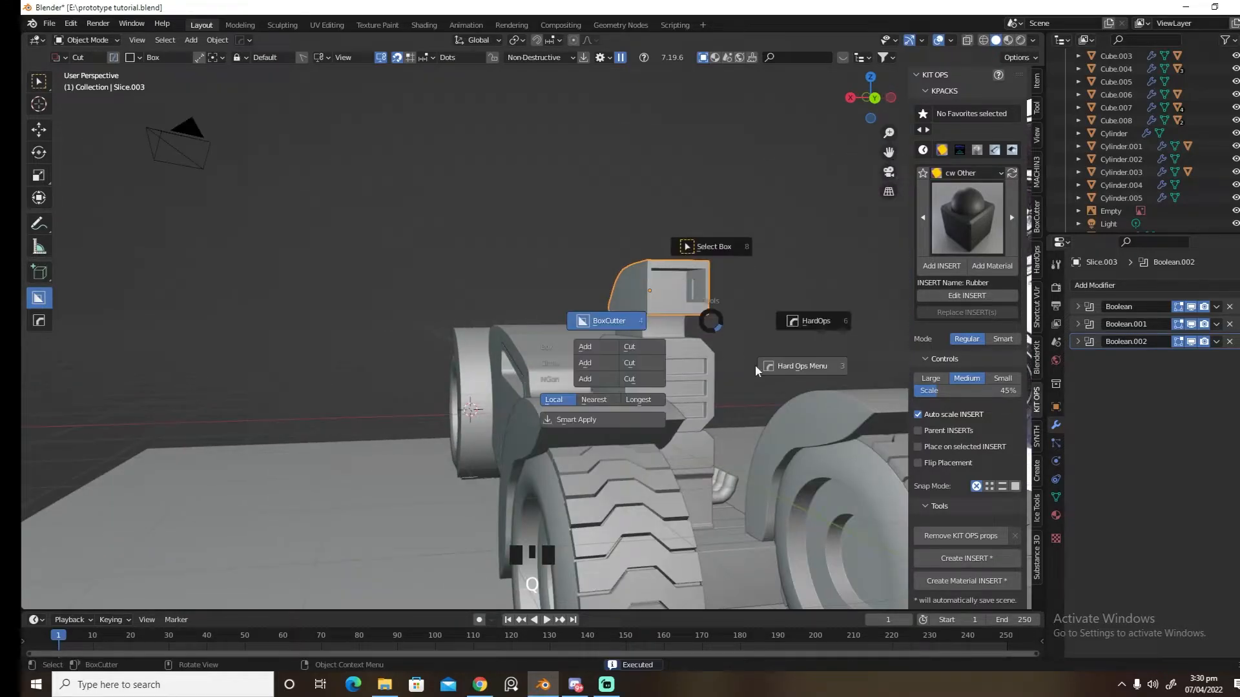
{"action": "left_click", "coordinate": [754, 366]}
{"action": "left_click", "coordinate": [752, 354]}
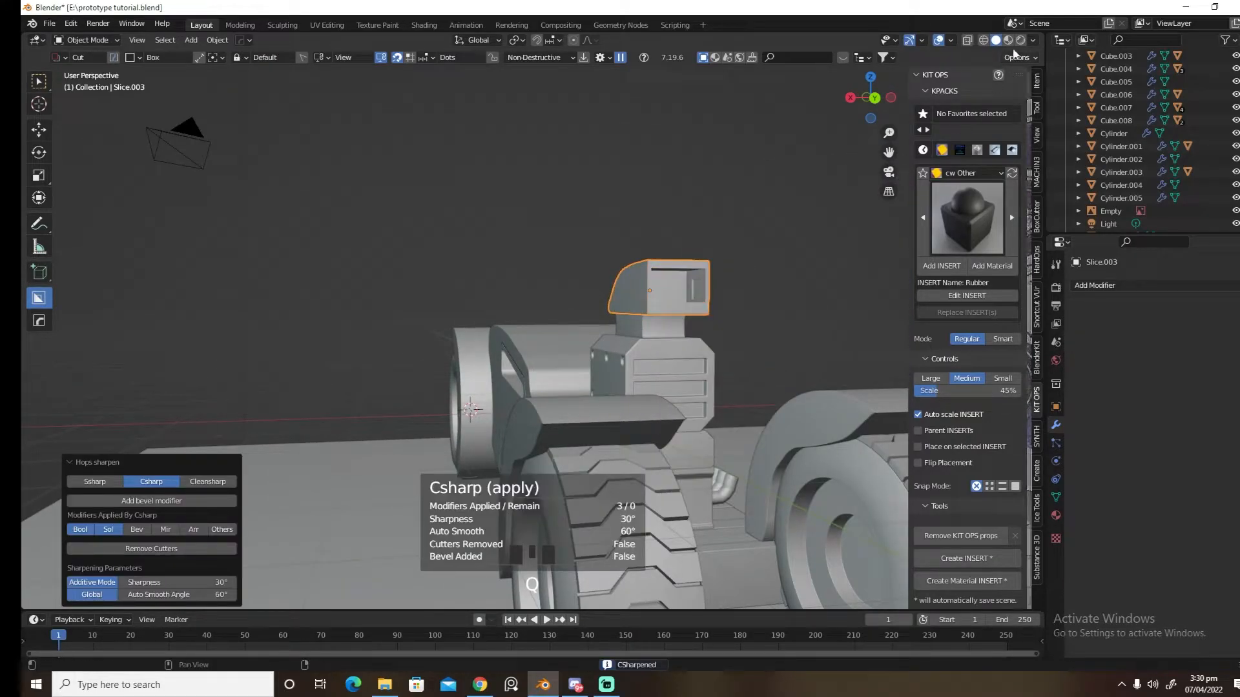
{"action": "middle_click_drag", "start_coordinate": [788, 250], "coordinate": [1010, 77]}
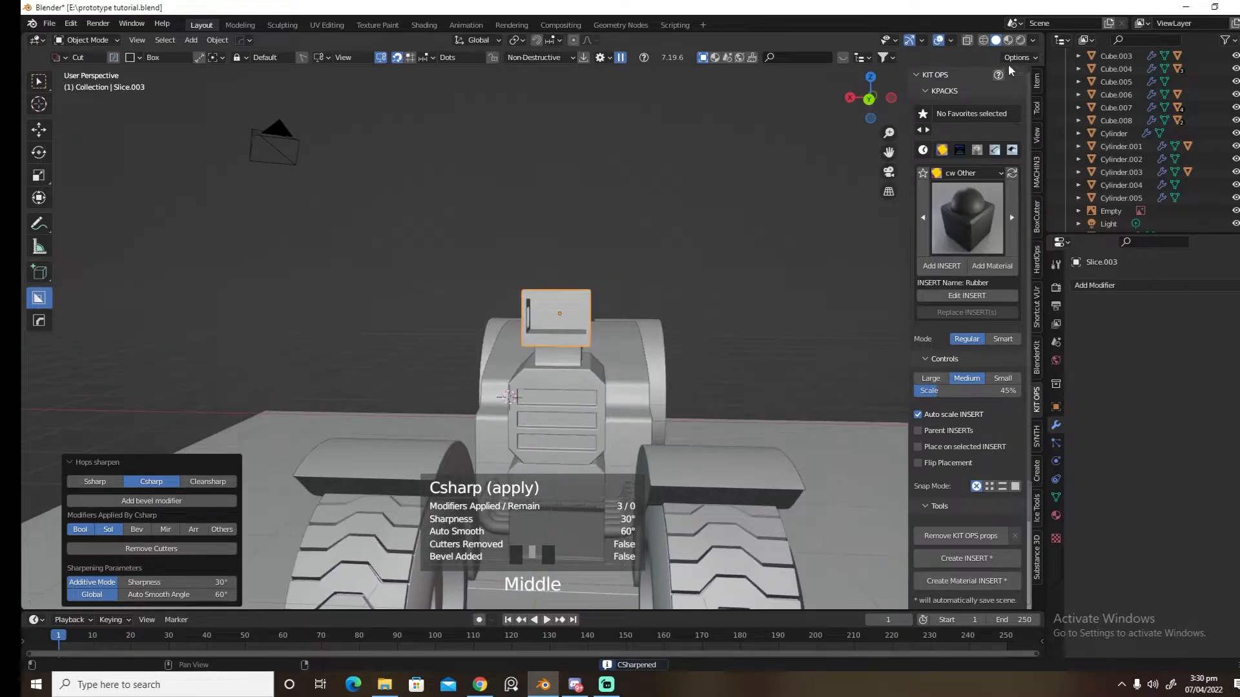
{"action": "left_click", "coordinate": [1020, 39]}
Try to change the surface shader of the scoop's existing material to Emission
{"action": "key", "text": "Tab"}
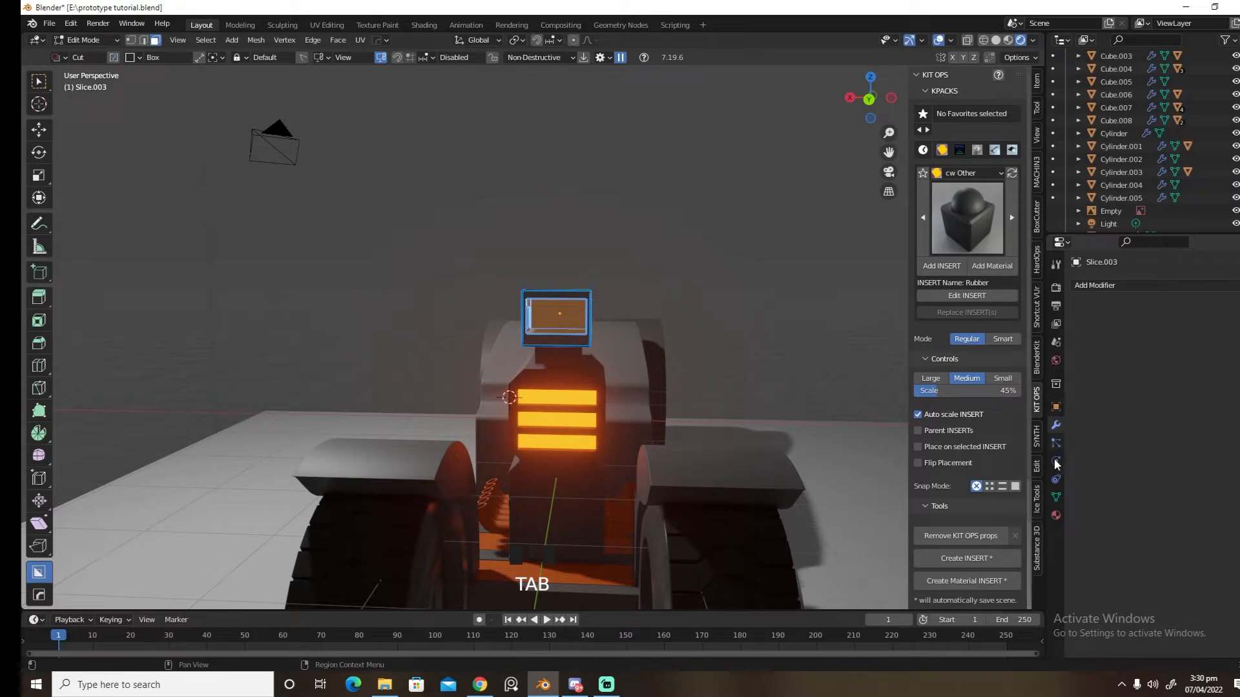
{"action": "left_click", "coordinate": [1055, 515]}
{"action": "left_click", "coordinate": [1183, 440]}
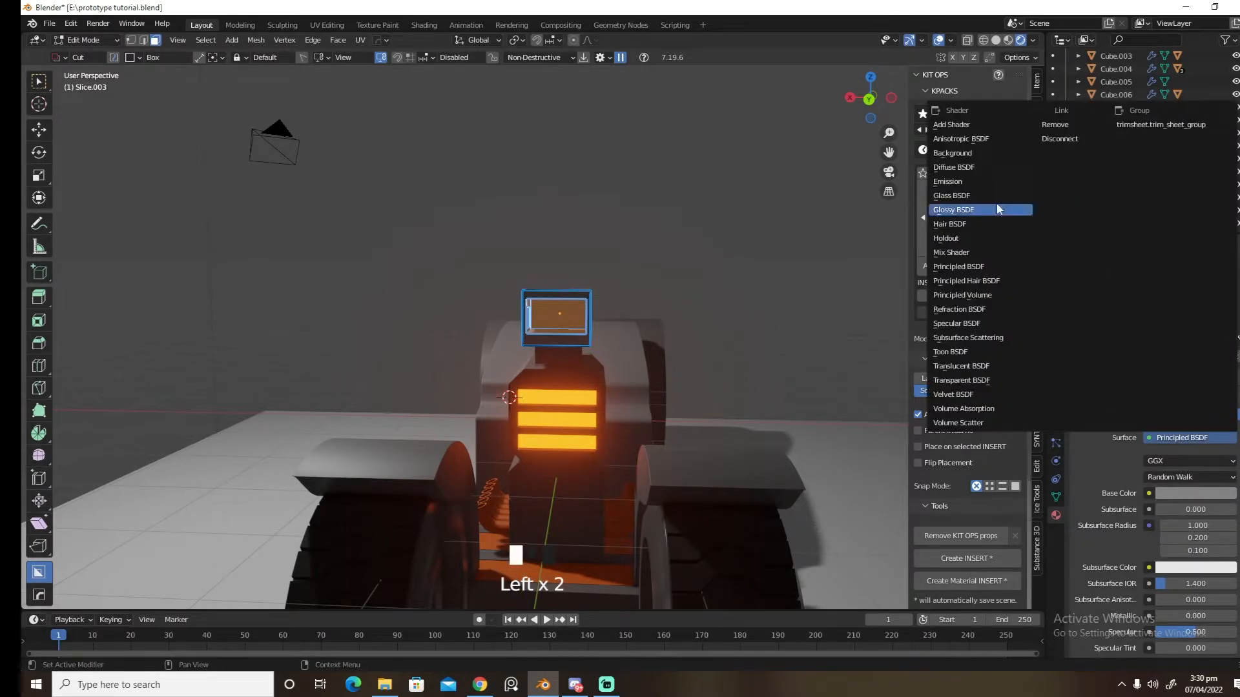
{"action": "left_click", "coordinate": [949, 183]}
{"action": "key", "text": "ctrl+z"}
{"action": "key", "text": "ctrl+z"}
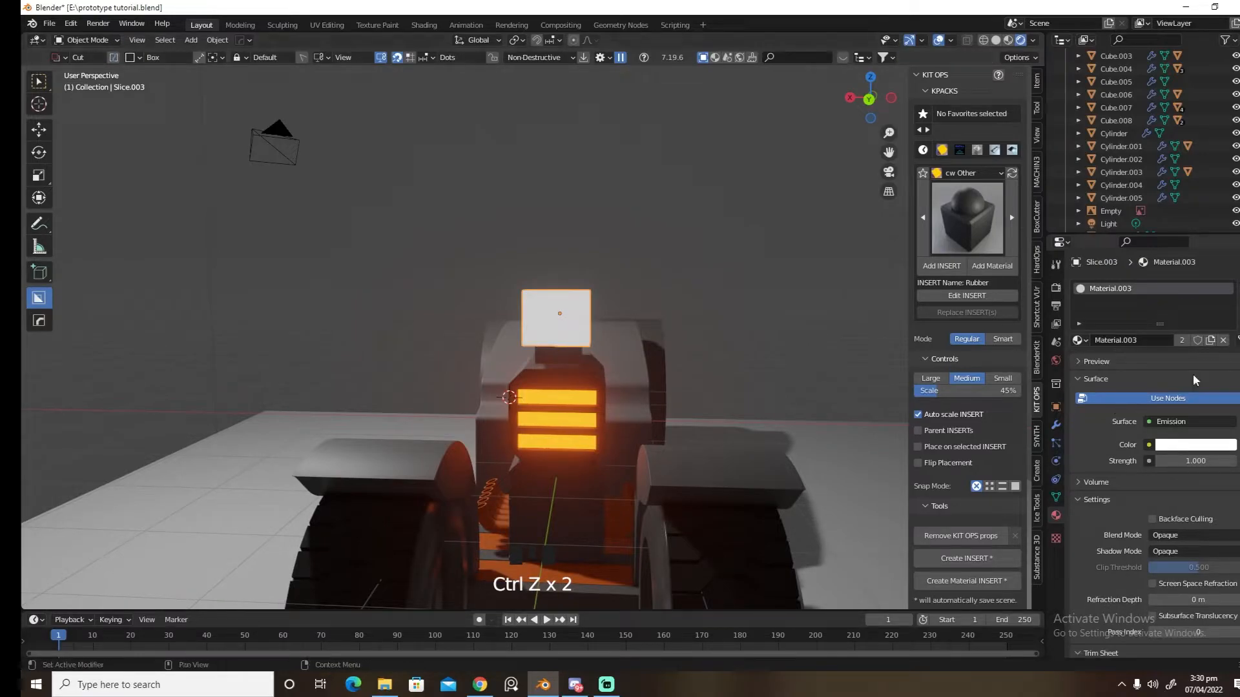
Replace the scoop's material with Material.004 and add a second material slot with a new material
{"action": "left_click", "coordinate": [1222, 340]}
{"action": "left_click_drag", "start_coordinate": [1077, 341], "coordinate": [1111, 446]}
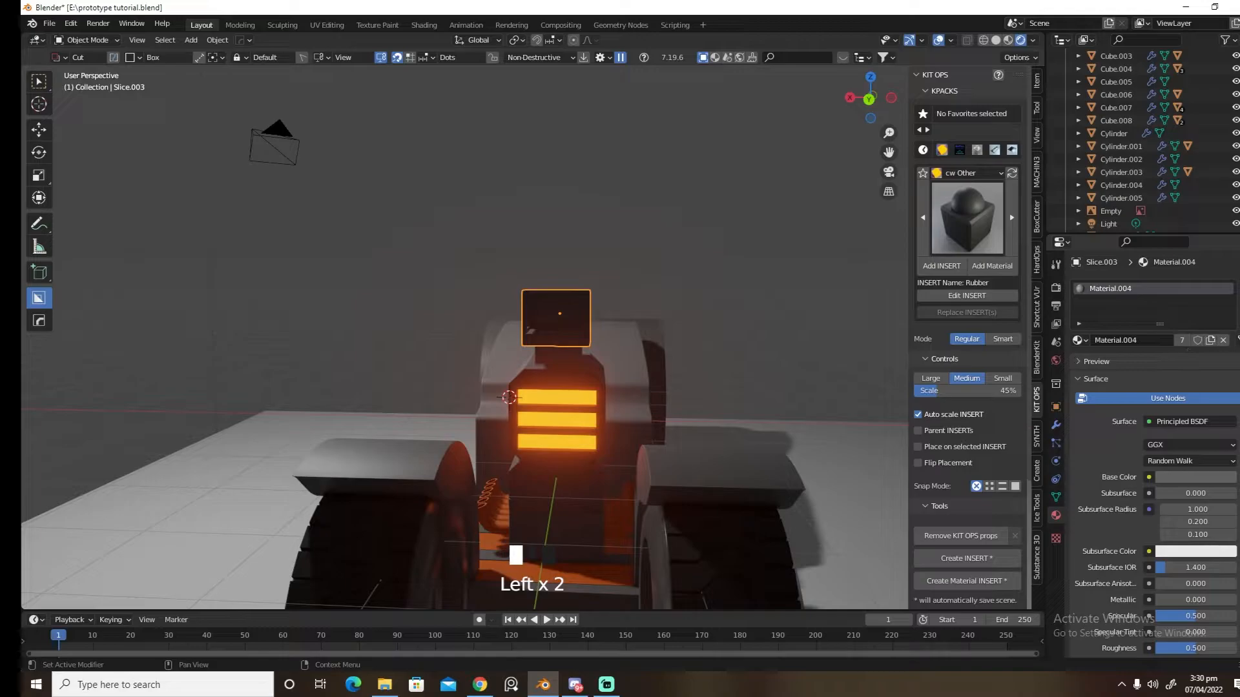
{"action": "left_click", "coordinate": [1236, 288]}
{"action": "left_click", "coordinate": [1137, 365]}
Make the scoop's second material an Emission shader with strength 6 and orange colour FF6219
{"action": "key", "text": "Tab"}
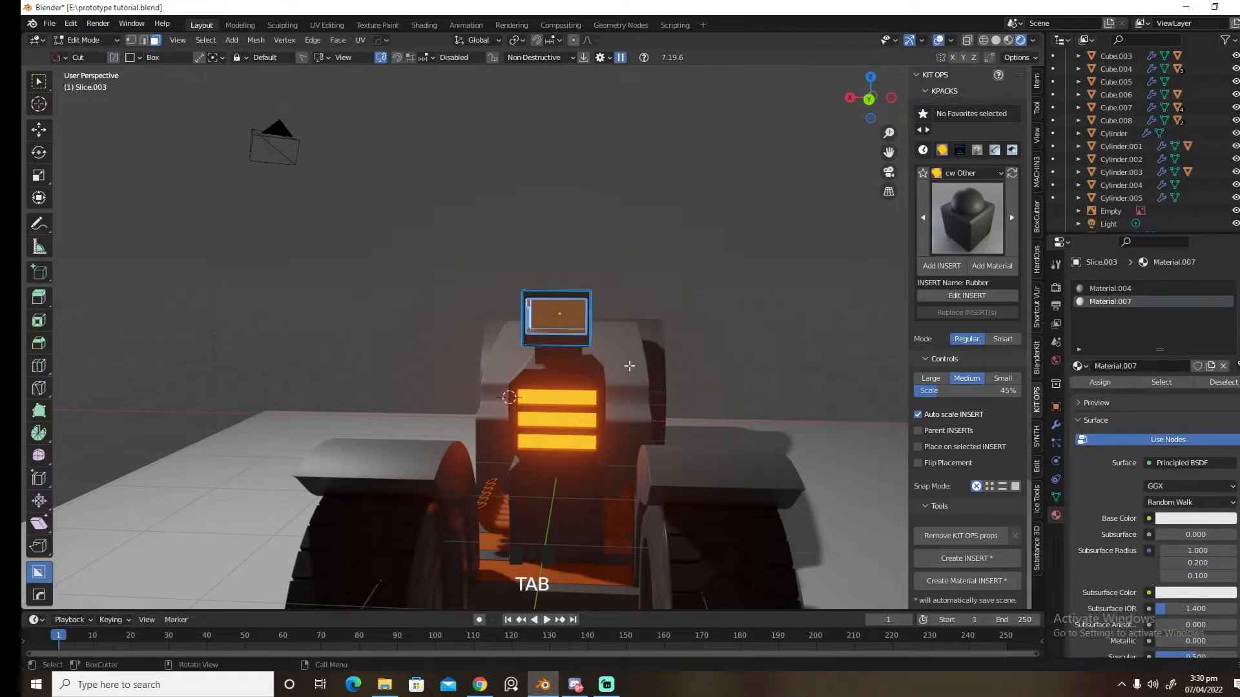
{"action": "left_click", "coordinate": [1111, 288]}
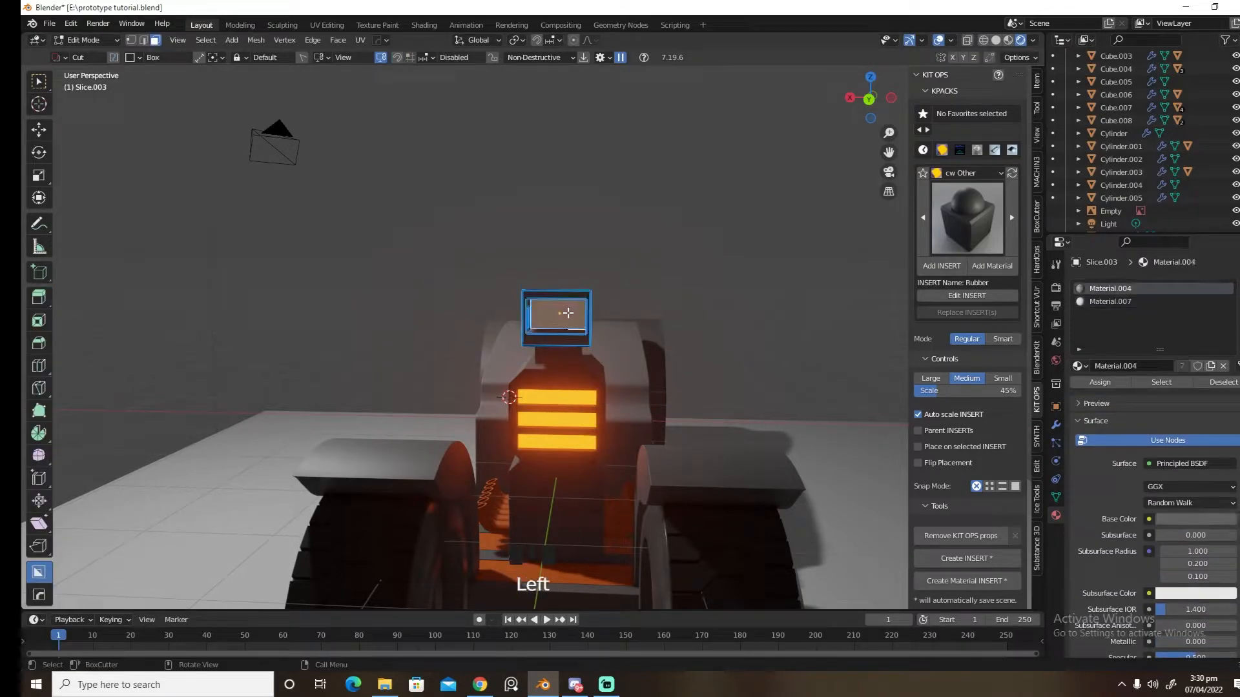
{"action": "left_click", "coordinate": [1118, 302]}
{"action": "left_click", "coordinate": [1174, 464]}
{"action": "left_click", "coordinate": [961, 208]}
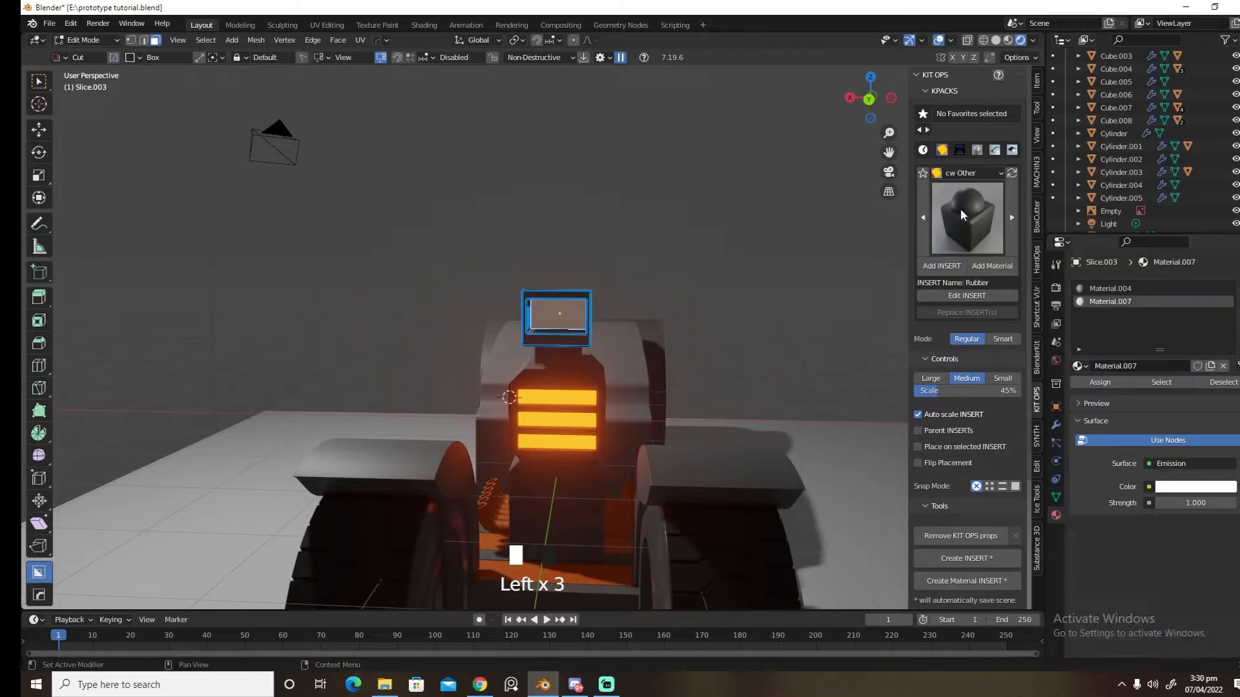
{"action": "left_click", "coordinate": [1200, 501]}
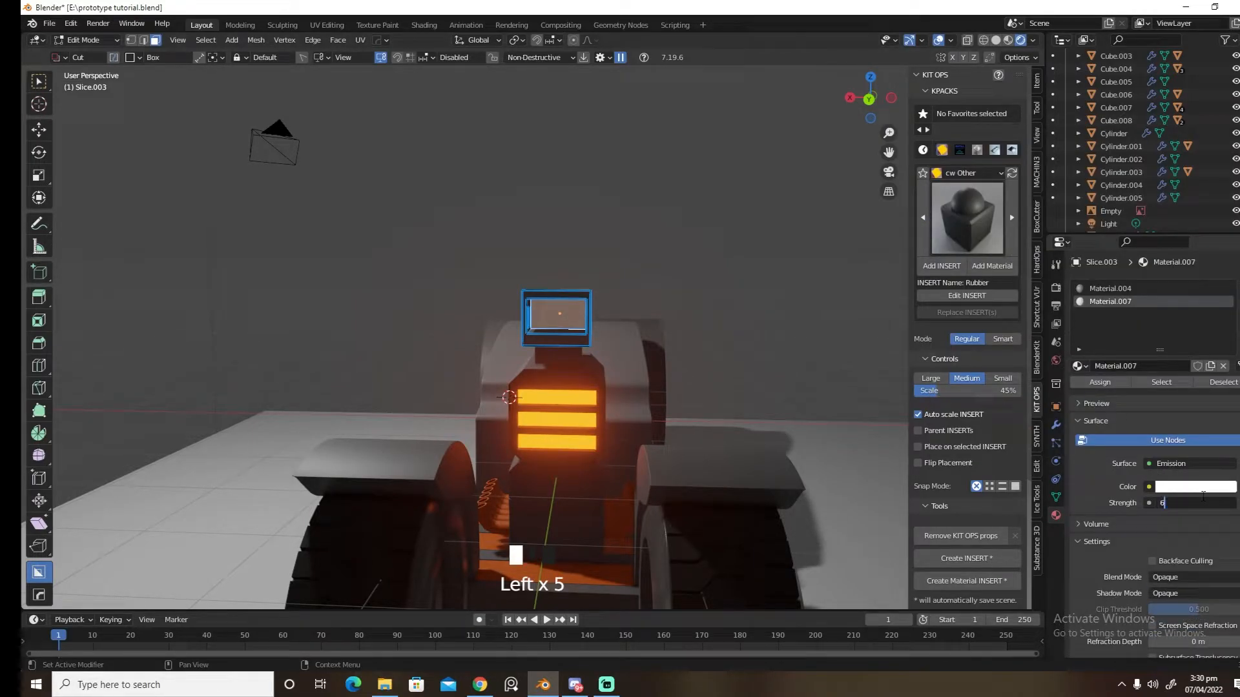
{"action": "left_click", "coordinate": [1200, 487]}
{"action": "left_click_drag", "start_coordinate": [1160, 397], "coordinate": [1155, 390]}
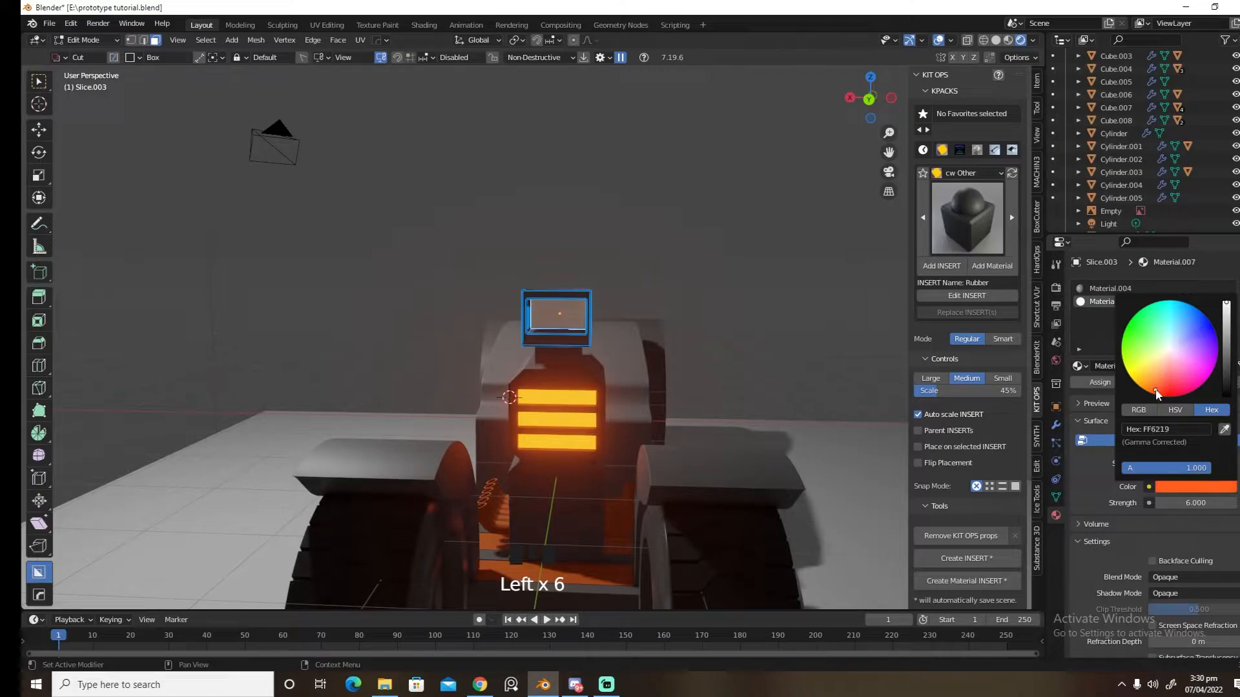
Assign the orange emission material to the selected recess face of the scoop and save the file
{"action": "left_click", "coordinate": [1103, 384]}
{"action": "key", "text": "Tab"}
{"action": "middle_click_drag", "start_coordinate": [508, 479], "coordinate": [552, 480]}
{"action": "key", "text": "ctrl+s"}
In the right view, insert the Nuts & Bolts dome bolt decal at the rear wheel's hub centre and scale it to 0.334
{"action": "middle_click_drag", "start_coordinate": [681, 473], "coordinate": [776, 469]}
{"action": "scroll", "coordinate": [749, 467], "scroll_direction": "down", "scroll_amount": 4}
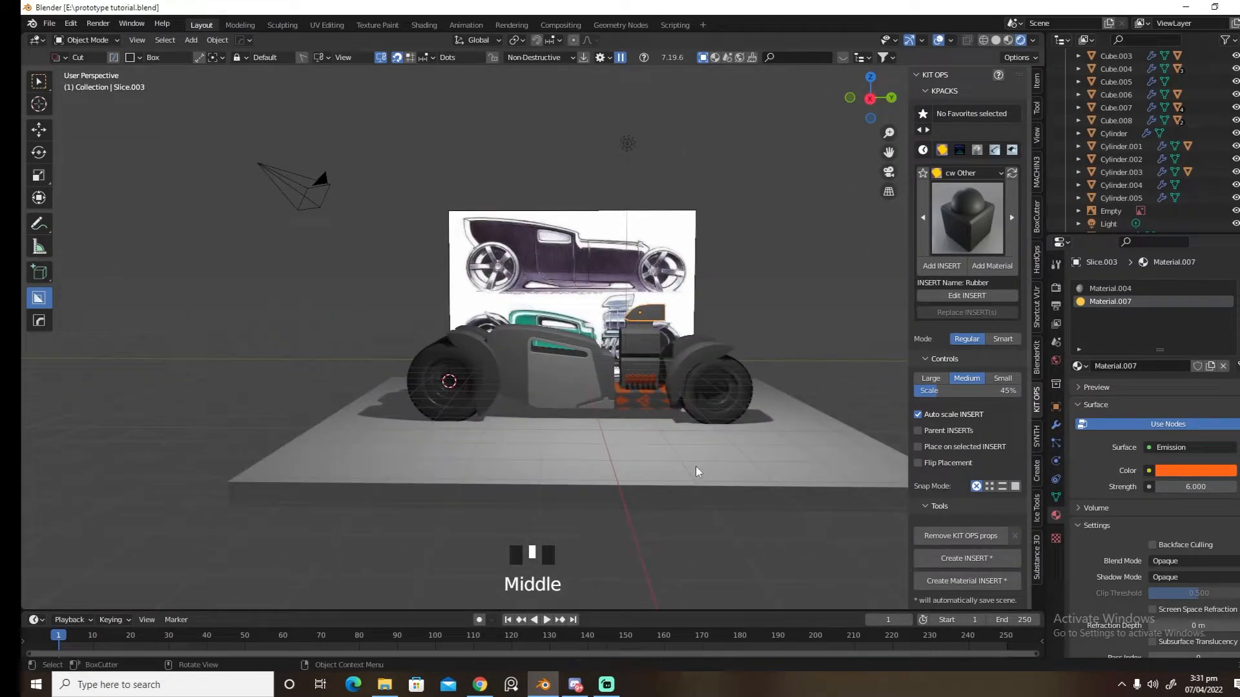
{"action": "scroll", "coordinate": [696, 466], "scroll_direction": "up", "scroll_amount": 4}
{"action": "key", "text": "grave"}
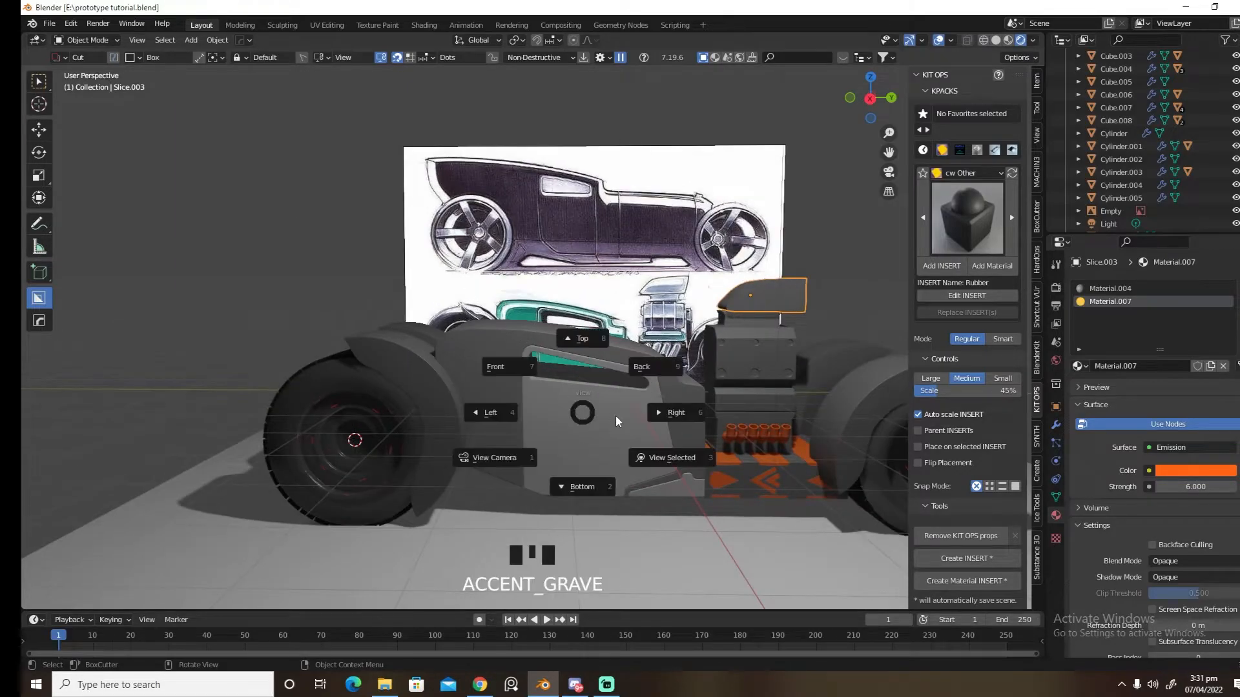
{"action": "left_click", "coordinate": [674, 420]}
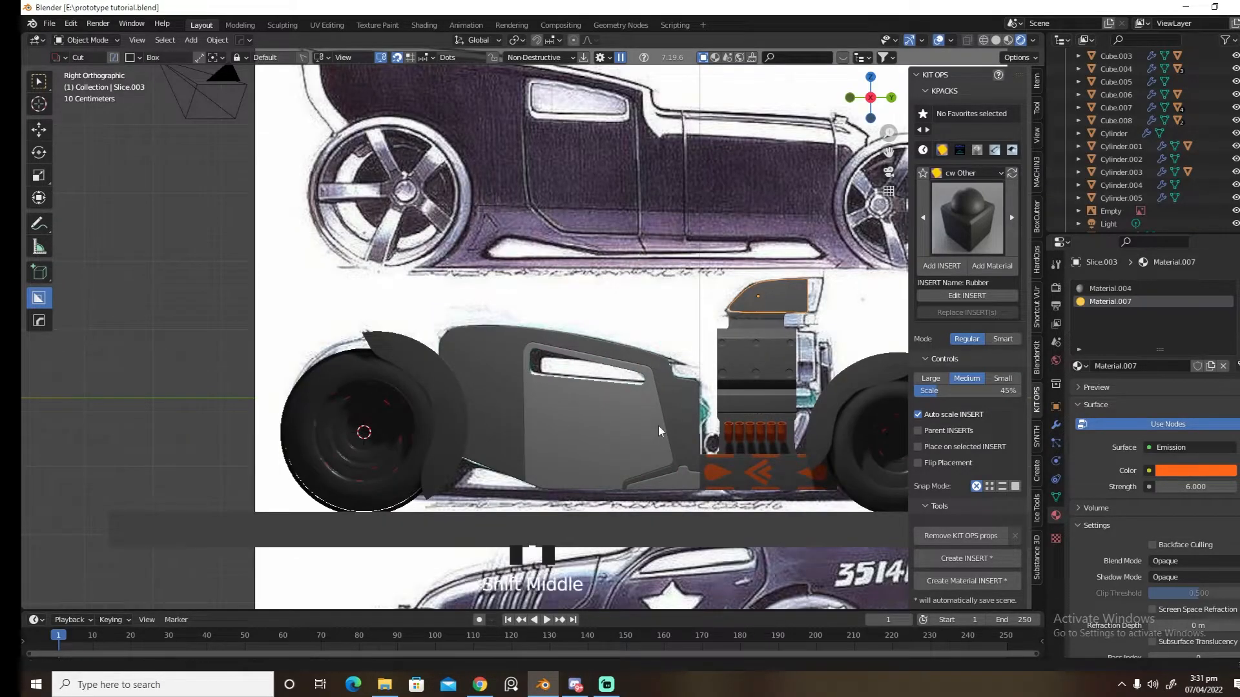
{"action": "scroll", "coordinate": [579, 424], "scroll_direction": "up", "scroll_amount": 5}
{"action": "middle_click_drag", "start_coordinate": [546, 510], "coordinate": [515, 473], "text": "shift"}
{"action": "left_click", "coordinate": [521, 474]}
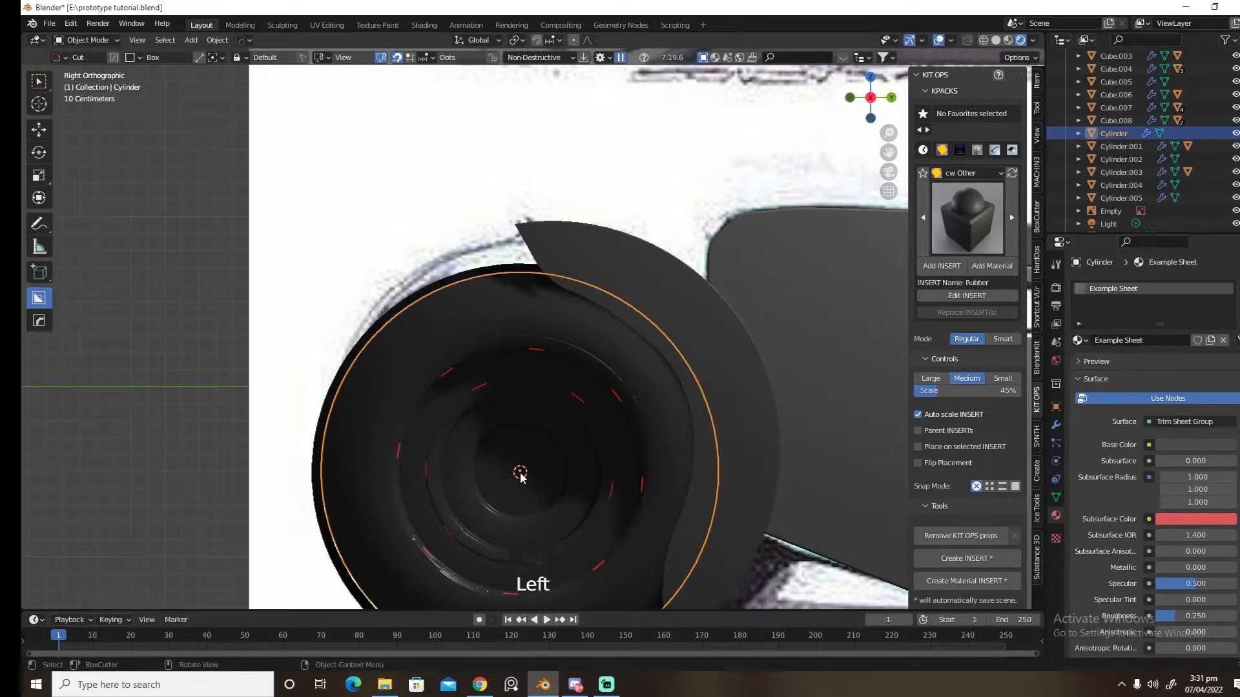
{"action": "key", "text": "d"}
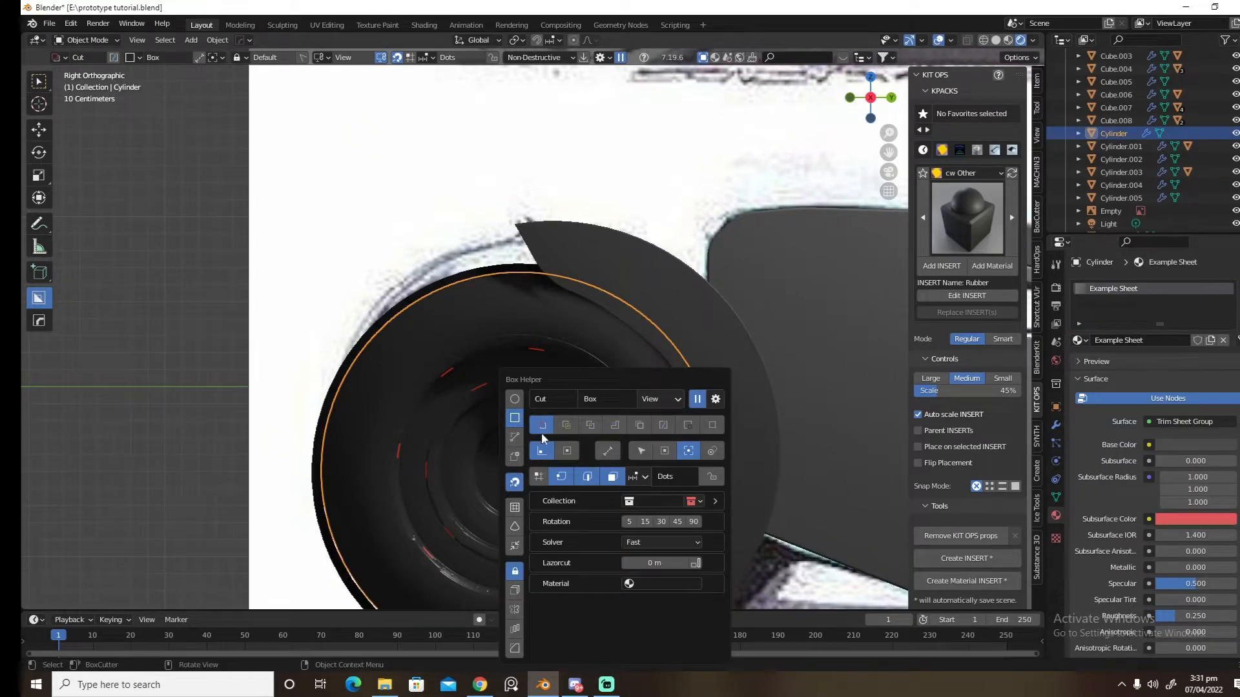
{"action": "key", "text": "w"}
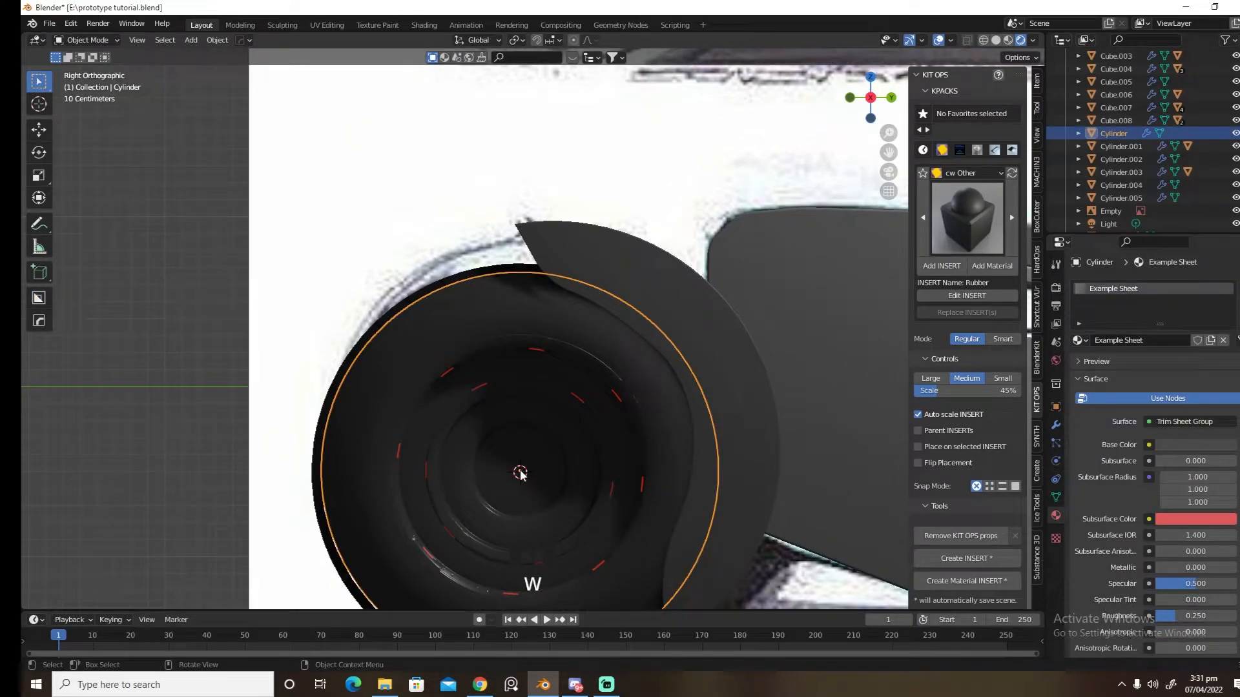
{"action": "key", "text": "d"}
{"action": "left_click", "coordinate": [656, 501]}
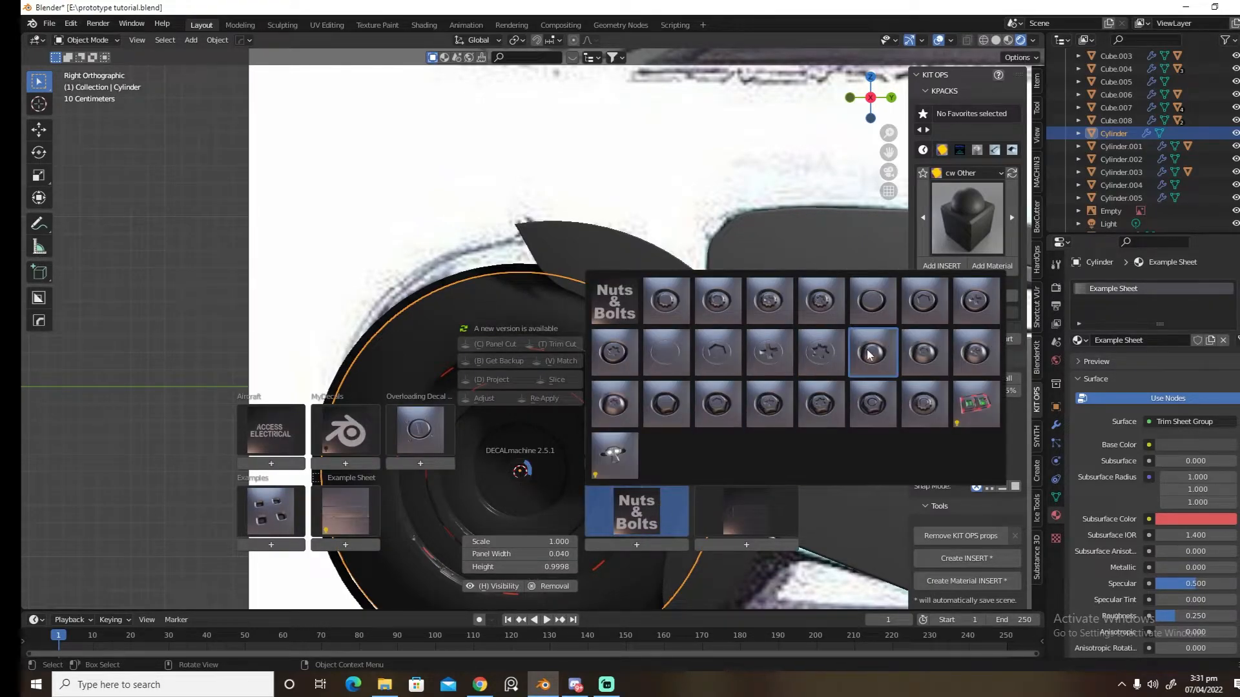
{"action": "left_click", "coordinate": [856, 365]}
{"action": "key", "text": "s"}
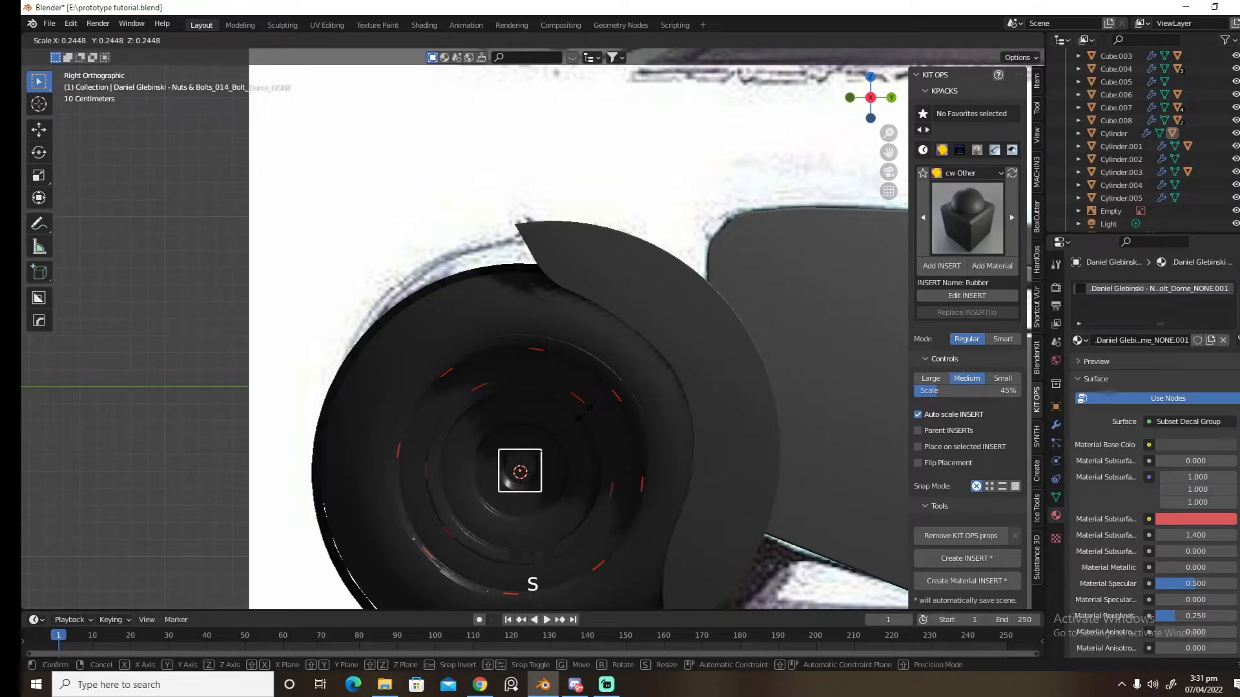
{"action": "left_click", "coordinate": [618, 409]}
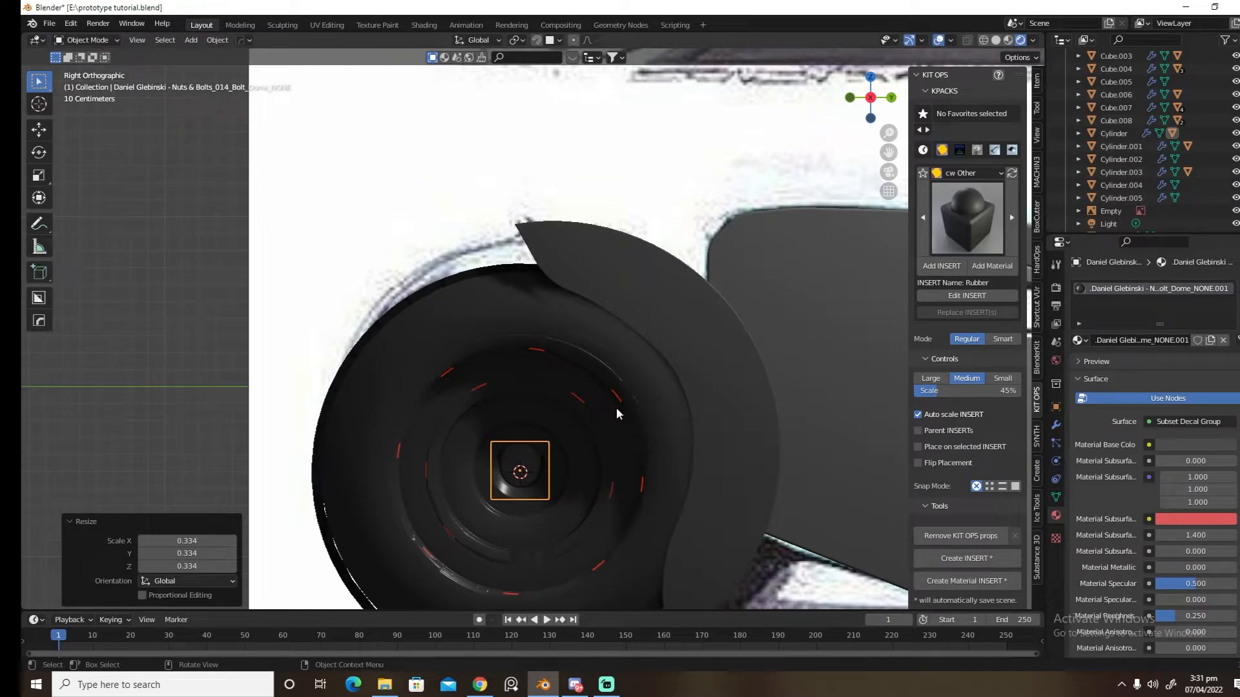
Duplicate the hub's bolt decal and move the copy up about 0.35 m along Z
{"action": "key", "text": "shift+d"}
{"action": "key", "text": "g"}
{"action": "key", "text": "z"}
{"action": "left_click", "coordinate": [610, 341]}
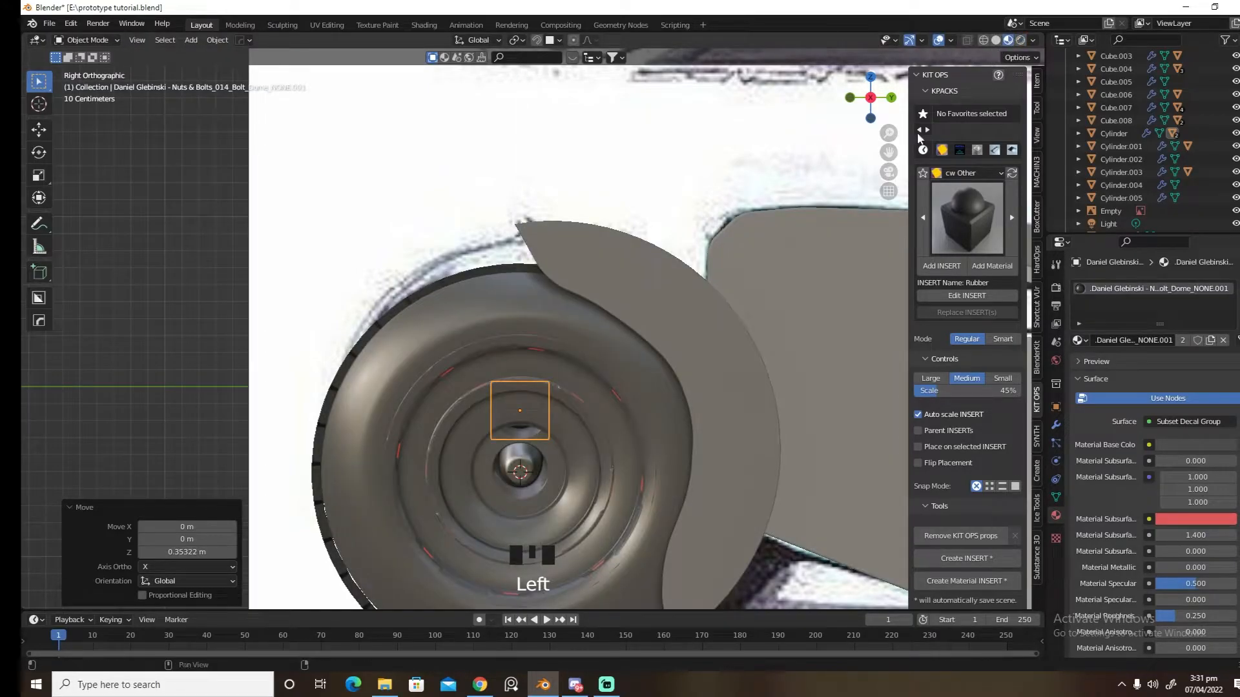
Shrink the copied bolt decal and raise it about 0.03 m more along Z
{"action": "mouse_move", "coordinate": [684, 378]}
{"action": "middle_mouse_down"}
{"action": "mouse_move", "coordinate": [714, 377]}
{"action": "mouse_move", "coordinate": [688, 393]}
{"action": "middle_mouse_up"}
{"action": "key", "text": "s"}
{"action": "left_click", "coordinate": [671, 381]}
{"action": "key", "text": "g"}
{"action": "key", "text": "z"}
{"action": "left_click", "coordinate": [690, 388]}
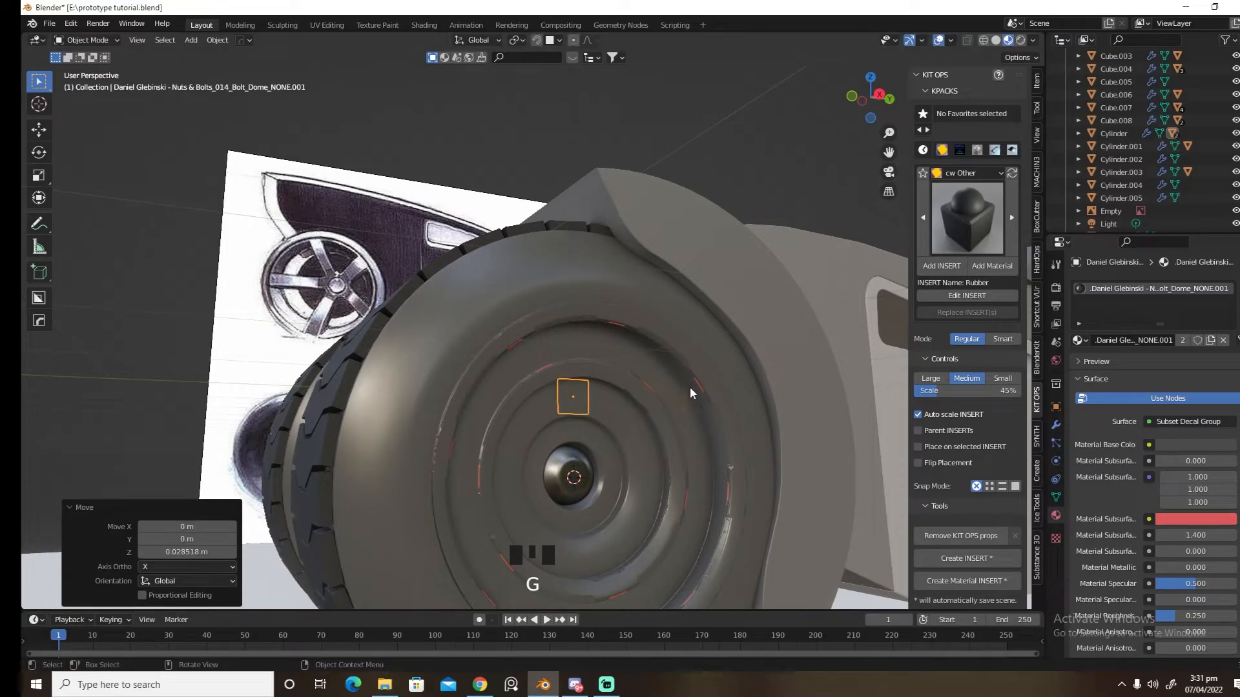
{"action": "key", "text": "d"}
{"action": "right_click", "coordinate": [649, 392]}
{"action": "key", "text": "g"}
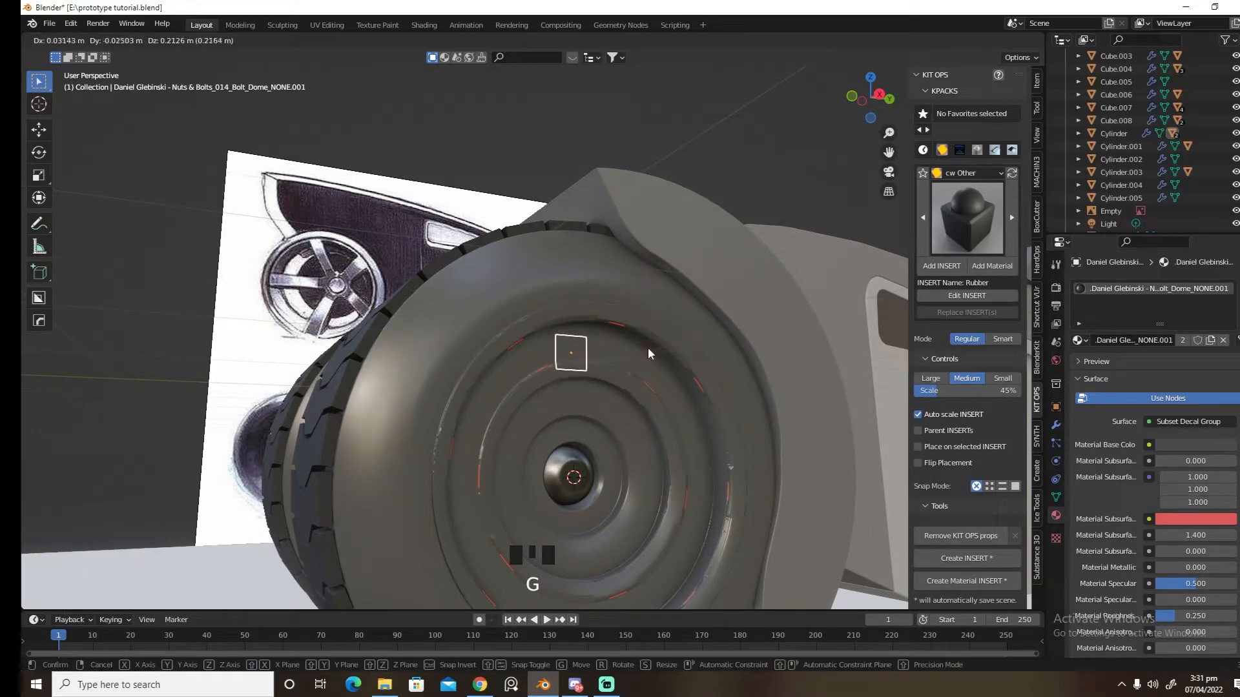
{"action": "right_click", "coordinate": [648, 347]}
{"action": "right_click", "coordinate": [648, 347]}
{"action": "right_click", "coordinate": [648, 347]}
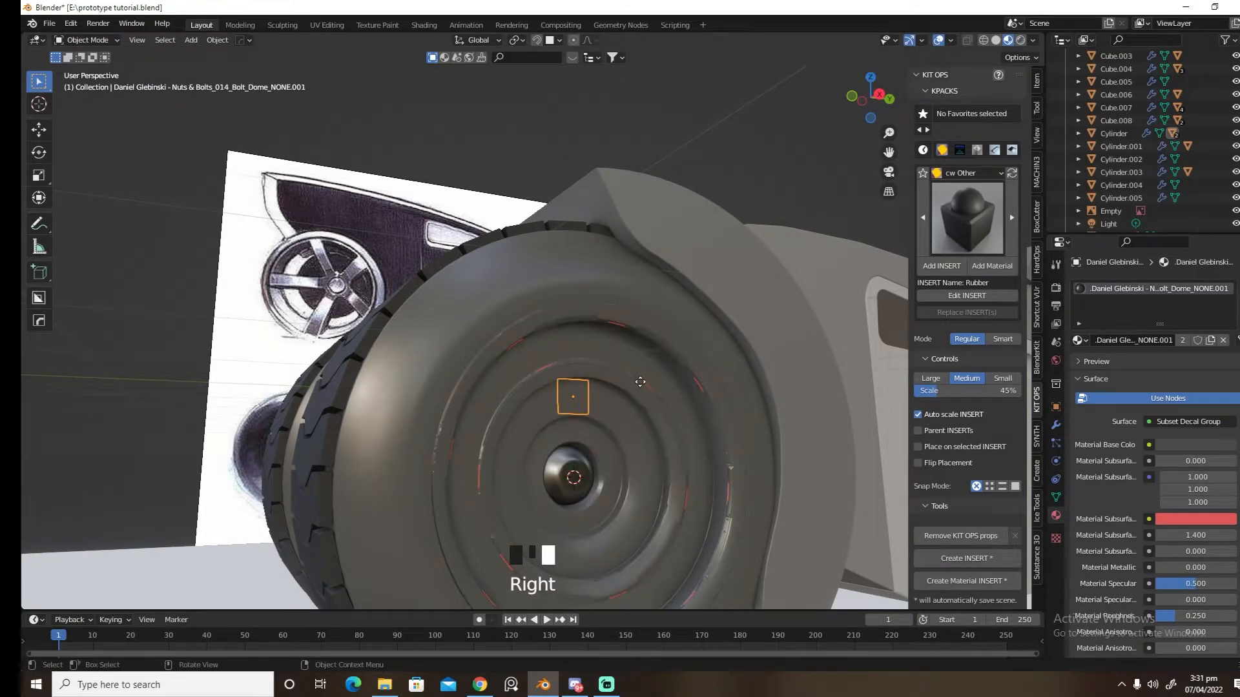
Move the copied bolt decal along X out to the wheel's surface and scale it to 0.674
{"action": "key", "text": "g"}
{"action": "key", "text": "x"}
{"action": "left_click", "coordinate": [648, 385]}
{"action": "key", "text": "s"}
{"action": "right_click", "coordinate": [675, 394]}
Duplicate the small bolt decal above the hub, raise the copy about 0.26 m along Z and move it about 0.09 m along X
{"action": "key", "text": "shift+d"}
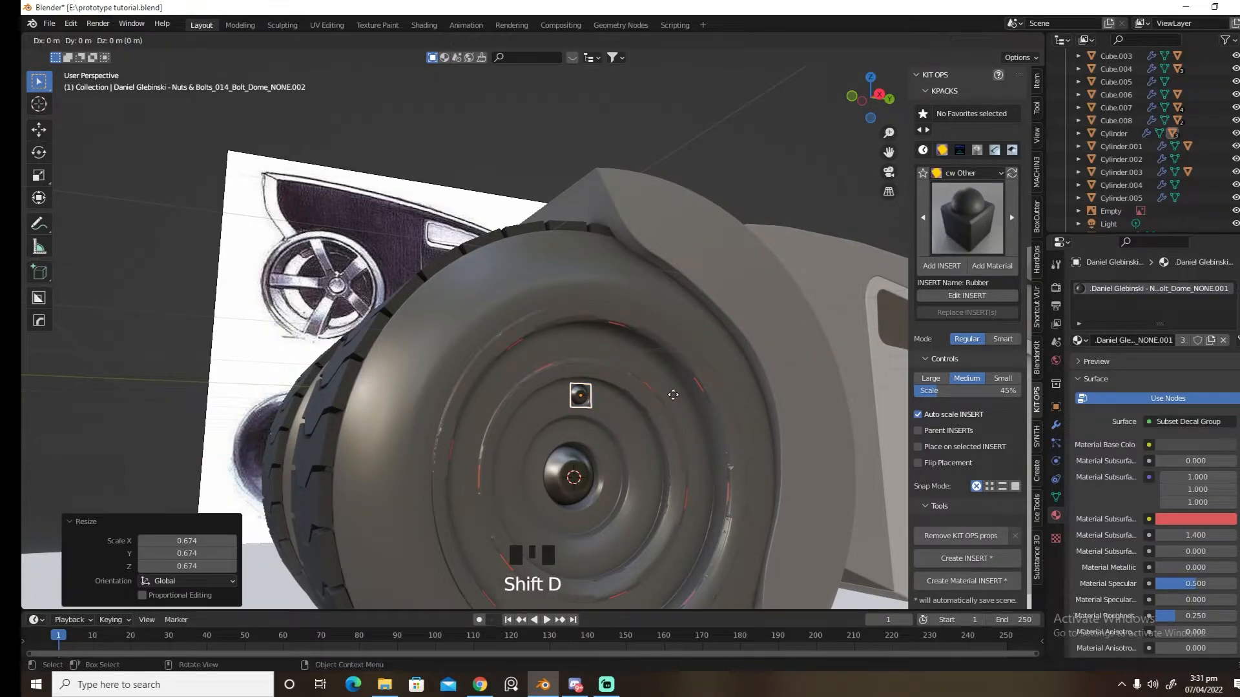
{"action": "right_click", "coordinate": [673, 395]}
{"action": "key", "text": "g"}
{"action": "key", "text": "z"}
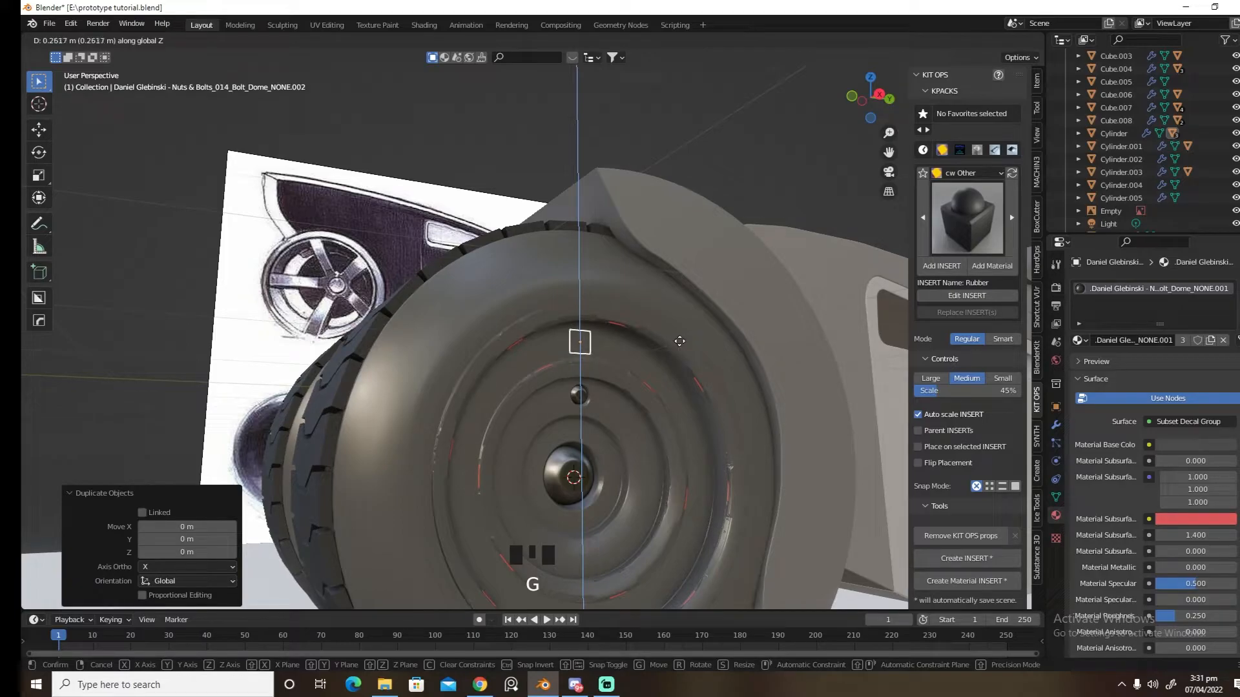
{"action": "left_click", "coordinate": [679, 340]}
{"action": "key", "text": "g"}
{"action": "key", "text": "x"}
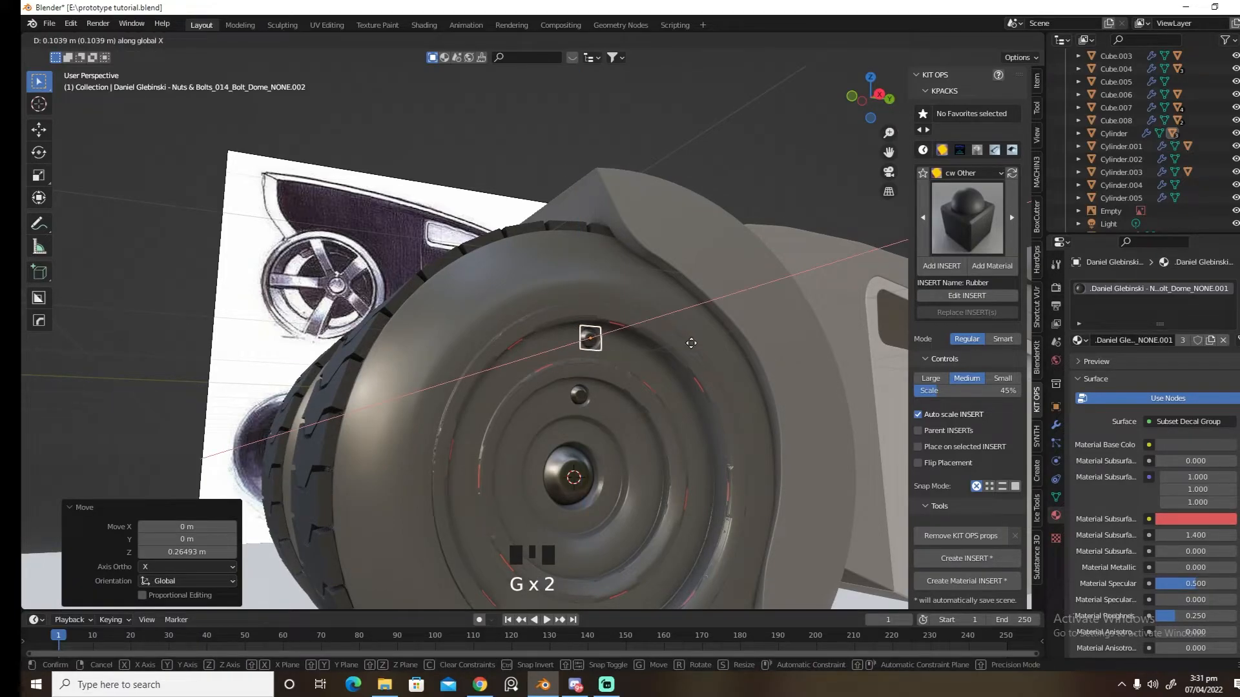
{"action": "left_click", "coordinate": [687, 354]}
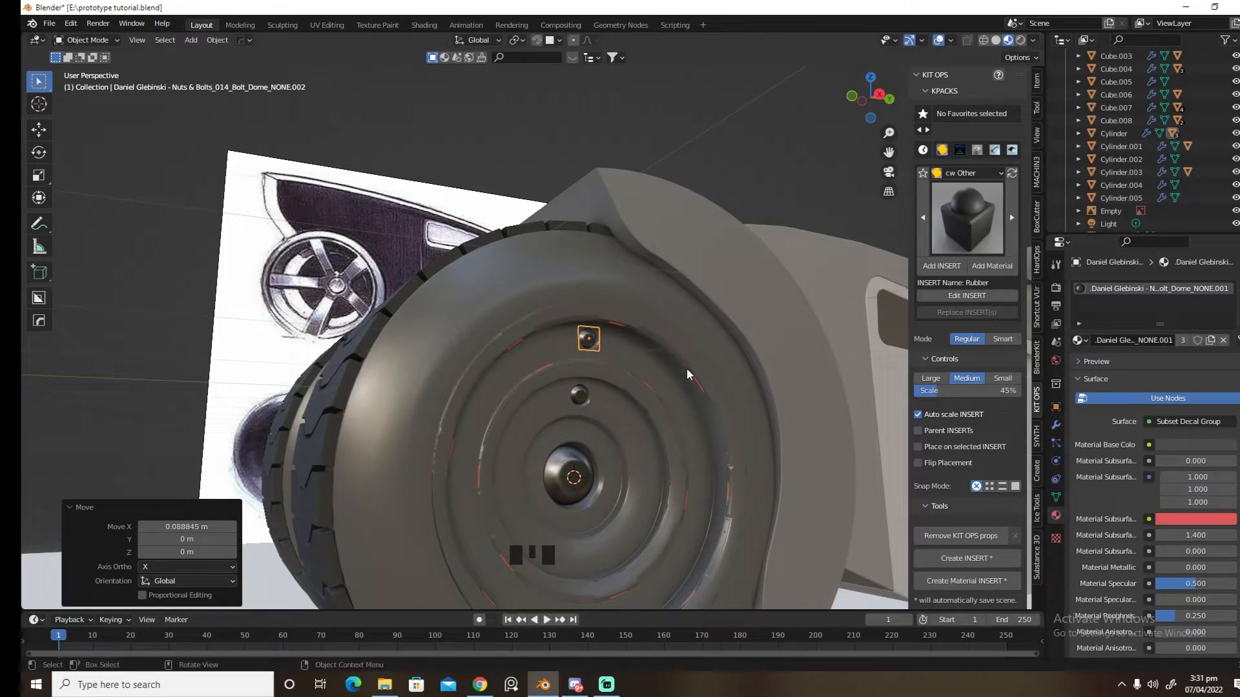
{"action": "scroll", "coordinate": [687, 363], "scroll_direction": "down", "scroll_amount": 4}
{"action": "key", "text": "q"}
{"action": "left_click", "coordinate": [629, 433]}
{"action": "mouse_move", "coordinate": [607, 534]}
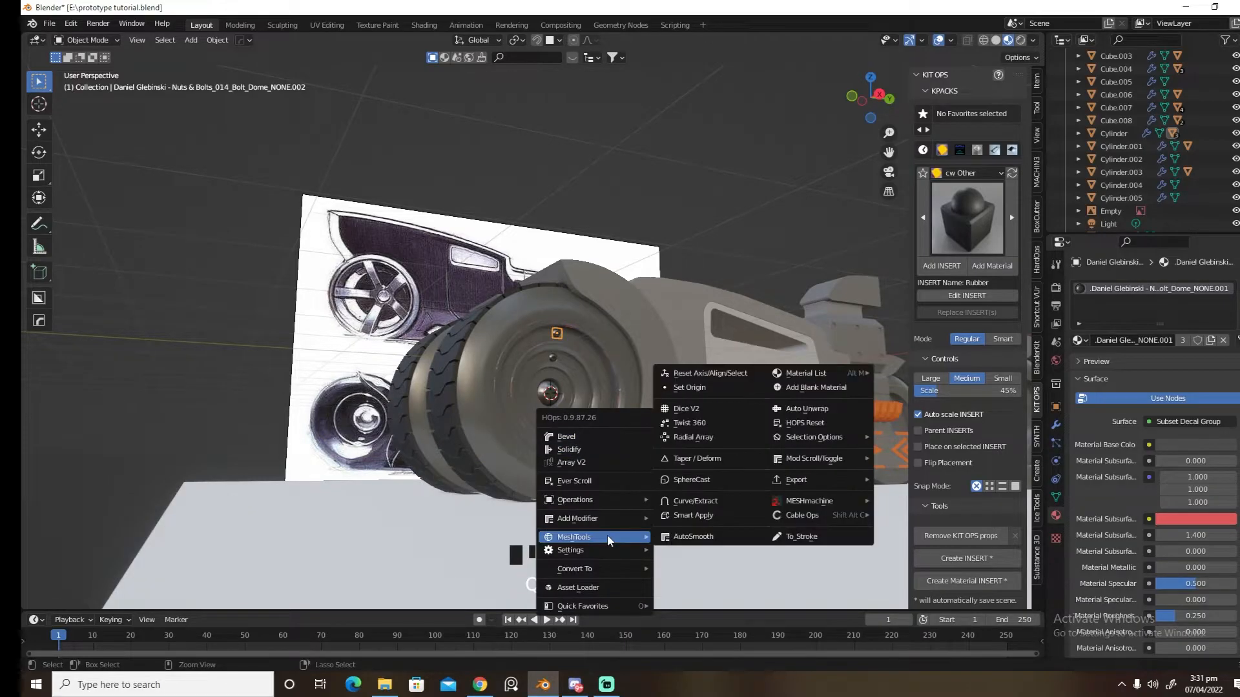
{"action": "left_click", "coordinate": [717, 440]}
{"action": "key", "text": "x"}
{"action": "left_click", "coordinate": [578, 366]}
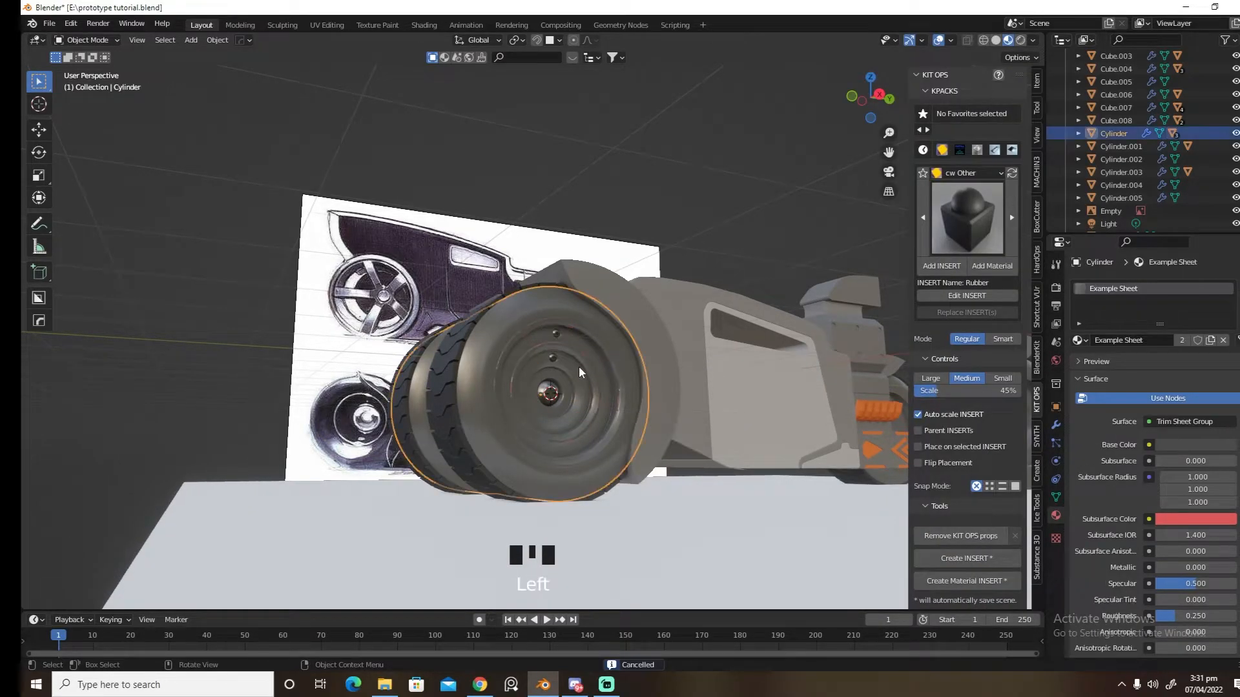
Radial-array the rear wheel's outer bolt decal around the hub on the Z axis with 17 segments
{"action": "left_click", "coordinate": [559, 336]}
{"action": "key", "text": "q"}
{"action": "left_click", "coordinate": [630, 400]}
{"action": "mouse_move", "coordinate": [630, 397]}
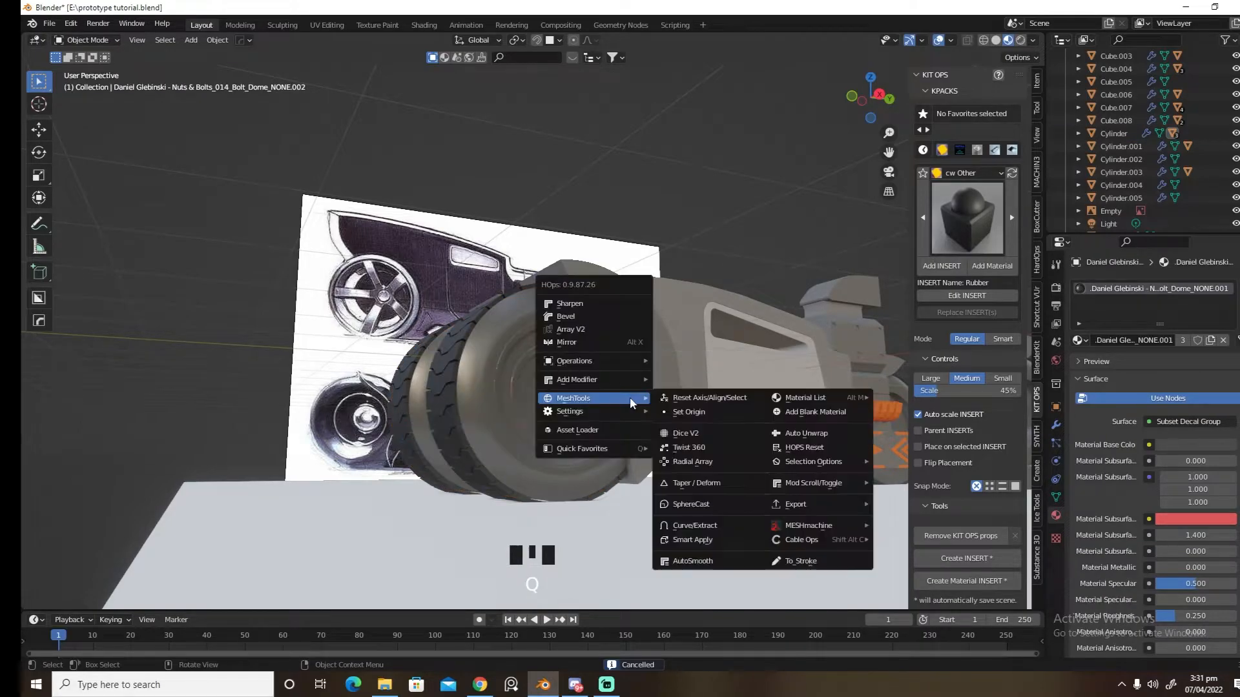
{"action": "left_click", "coordinate": [704, 462]}
{"action": "key", "text": "x"}
{"action": "key", "text": "x"}
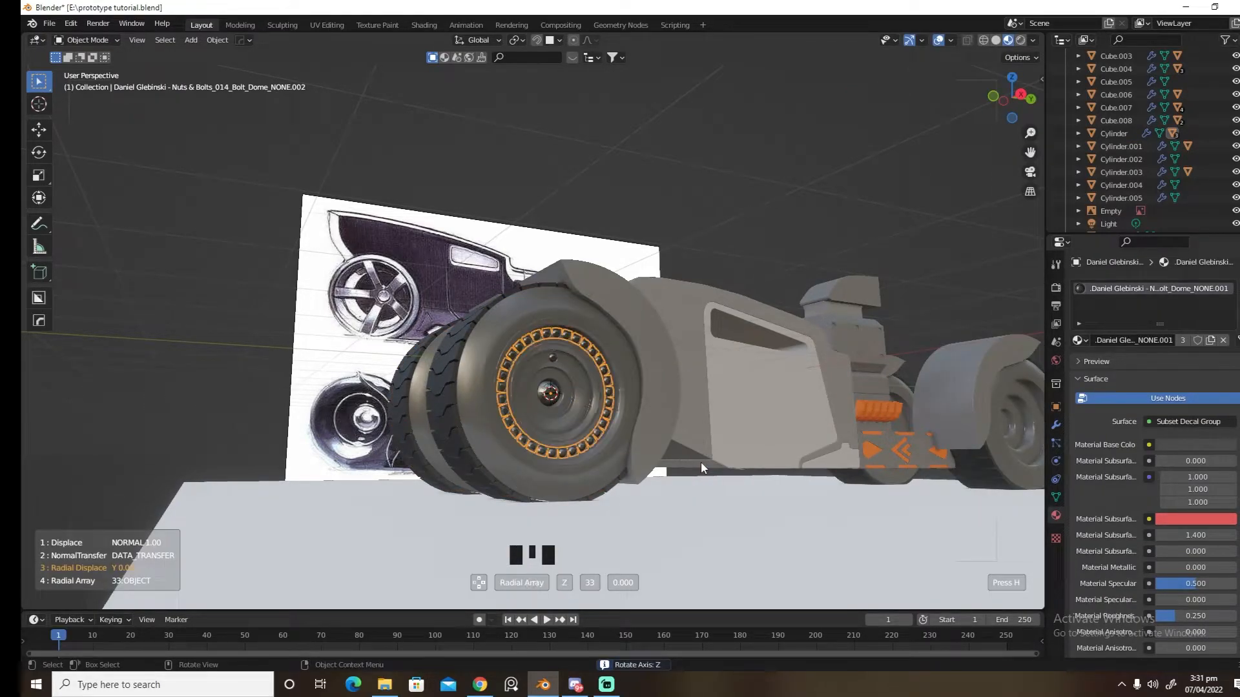
{"action": "scroll", "coordinate": [701, 463], "scroll_direction": "down", "scroll_amount": 5}
{"action": "scroll", "coordinate": [701, 461], "scroll_direction": "down", "scroll_amount": 11}
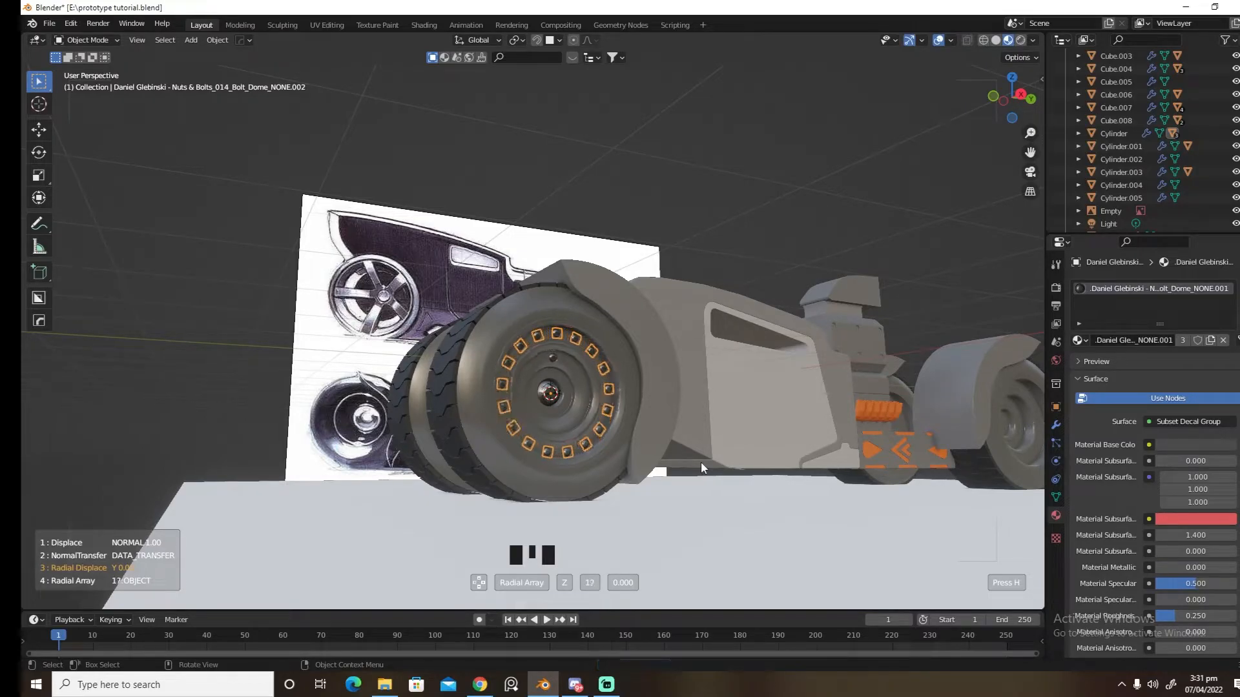
{"action": "left_click", "coordinate": [700, 461]}
Radial-array the rear wheel's inner bolt decal around the hub on the Z axis with 13 segments
{"action": "key", "text": "q"}
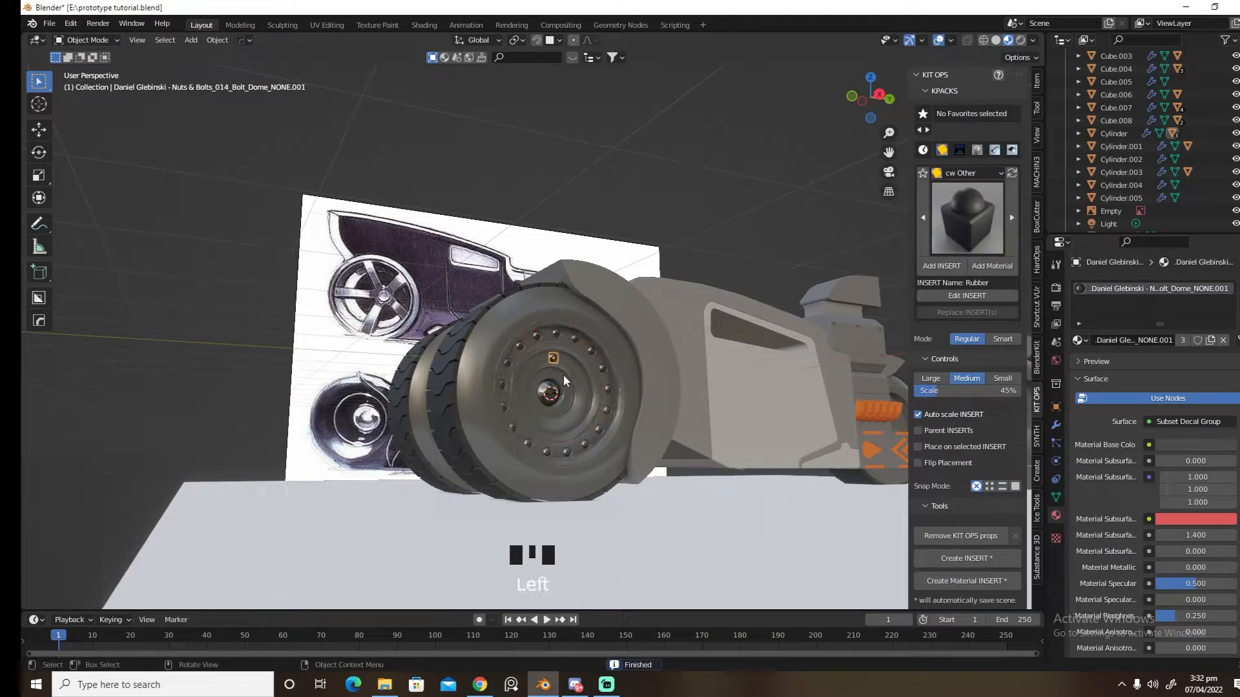
{"action": "left_click", "coordinate": [617, 420]}
{"action": "mouse_move", "coordinate": [617, 420]}
{"action": "left_click", "coordinate": [677, 483]}
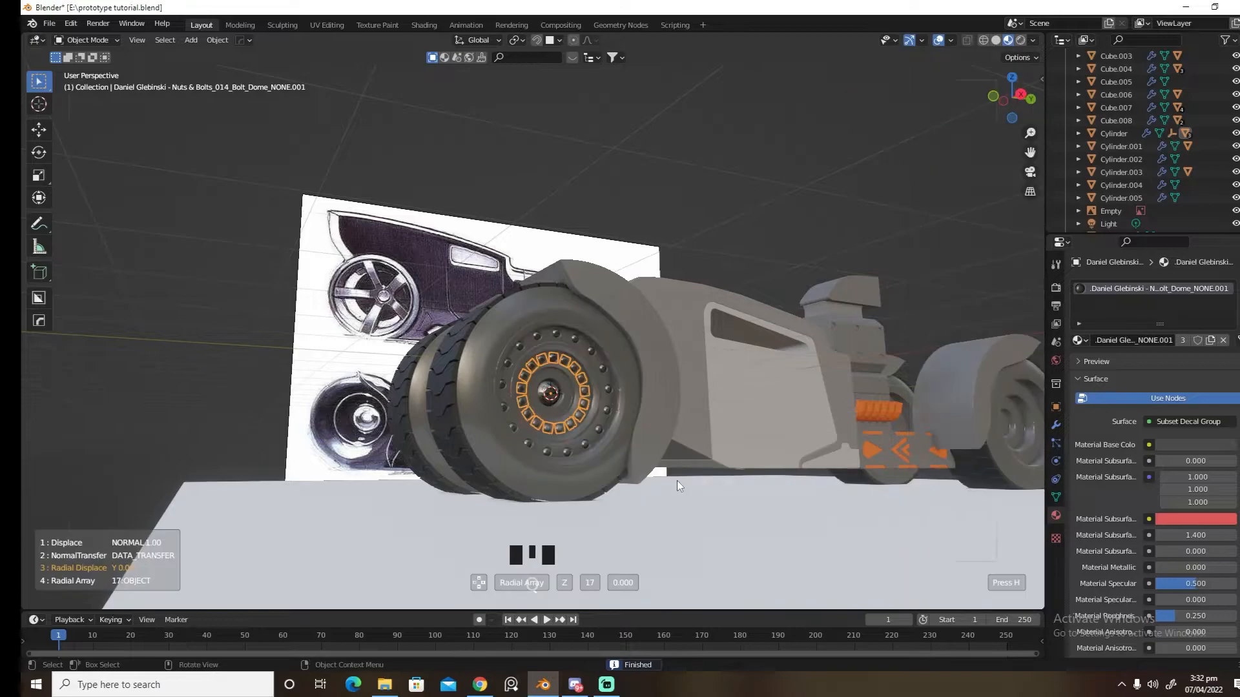
{"action": "scroll", "coordinate": [677, 480], "scroll_direction": "down", "scroll_amount": 4}
{"action": "left_click", "coordinate": [599, 425]}
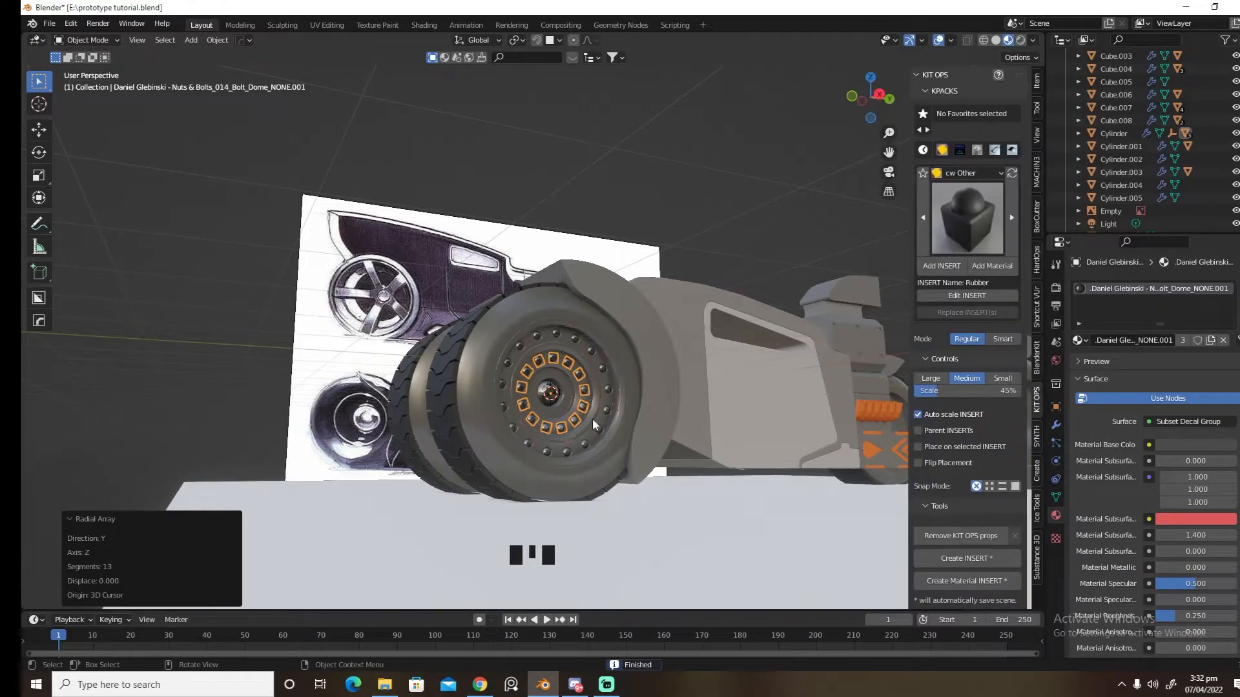
Set the bolt decal material's base colour to black, hex 000000
{"action": "left_click", "coordinate": [1172, 437]}
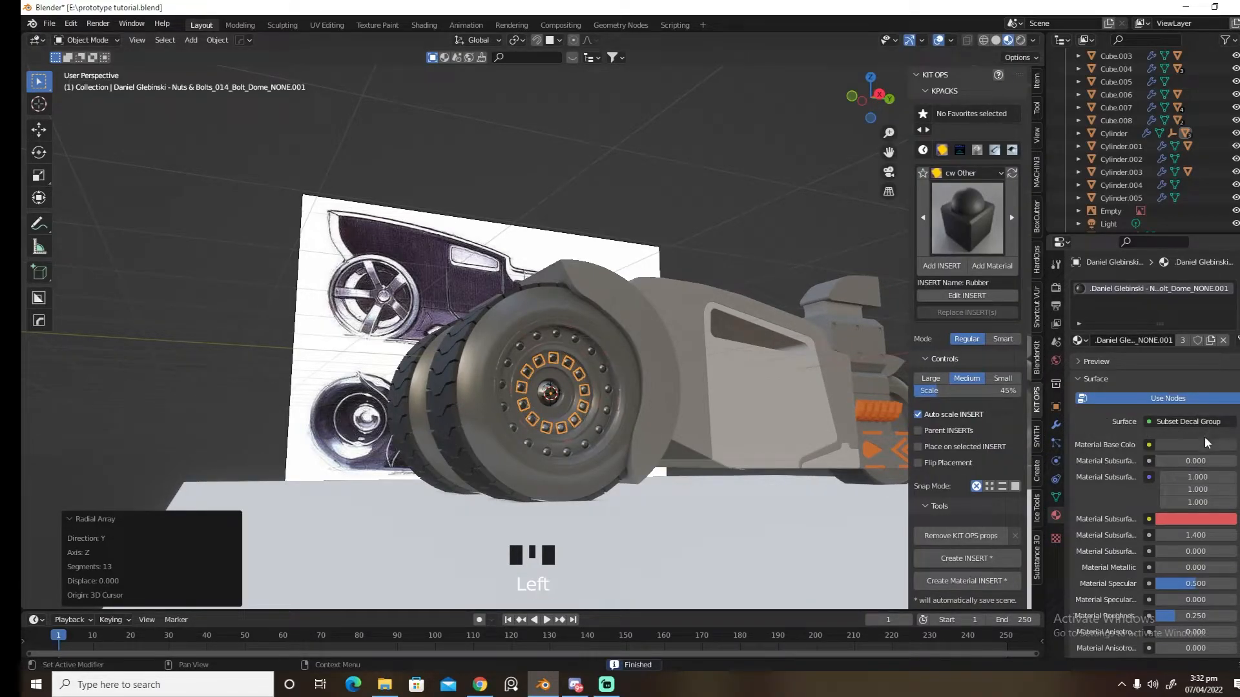
{"action": "left_click", "coordinate": [1204, 443]}
{"action": "left_click_drag", "start_coordinate": [1226, 331], "coordinate": [1226, 357]}
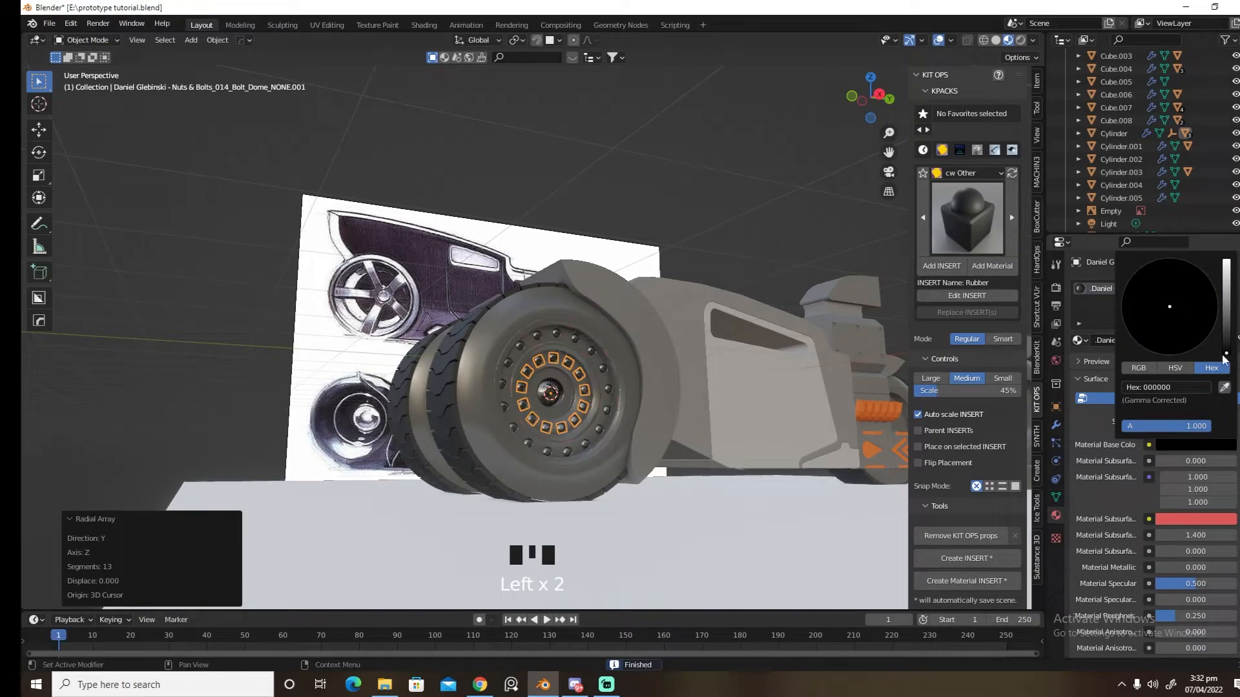
In rendered shading, give the bolt decal material an orange FF6313 emission with a strength of 6.5
{"action": "left_click", "coordinate": [1019, 41]}
{"action": "scroll", "coordinate": [1196, 521], "scroll_direction": "down", "scroll_amount": 9}
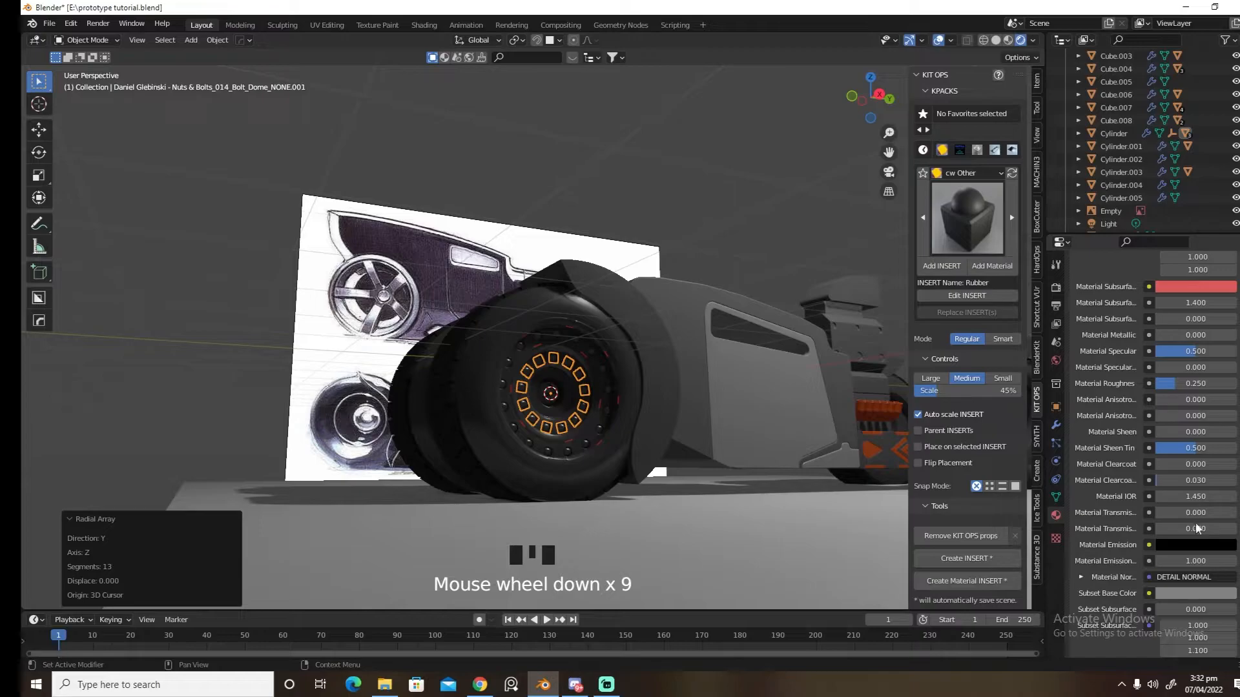
{"action": "left_click", "coordinate": [1196, 545]}
{"action": "left_click_drag", "start_coordinate": [1226, 445], "coordinate": [1226, 362]}
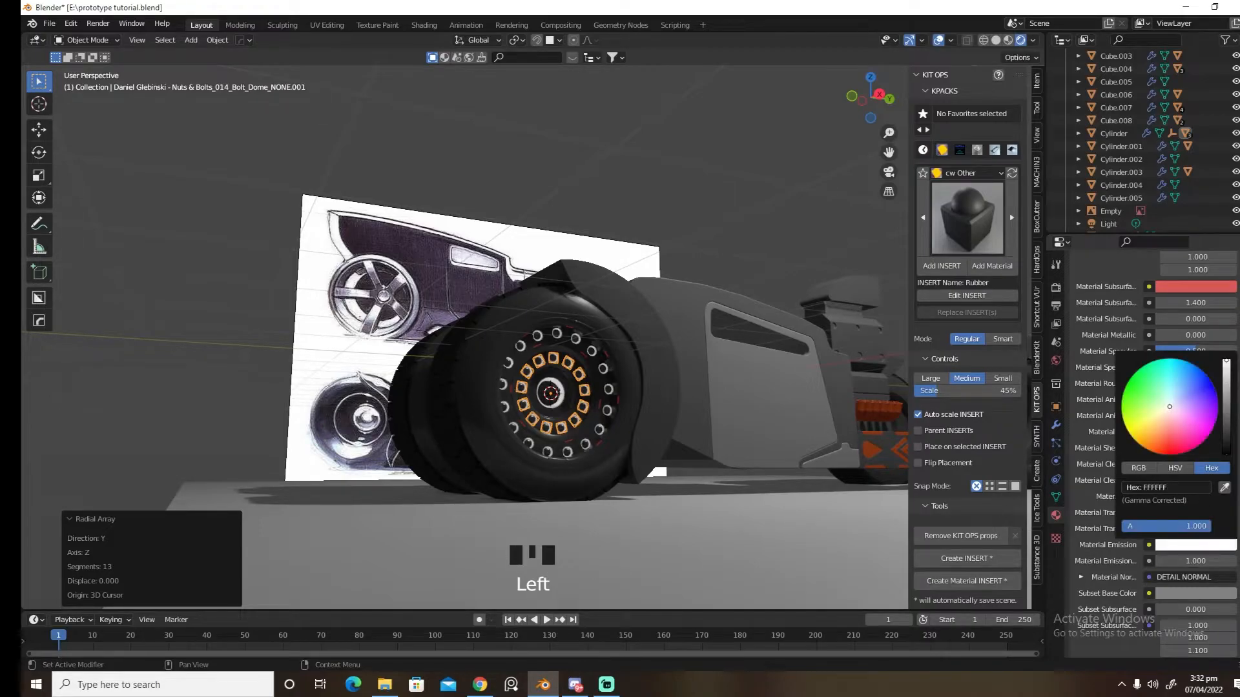
{"action": "left_click", "coordinate": [1187, 547]}
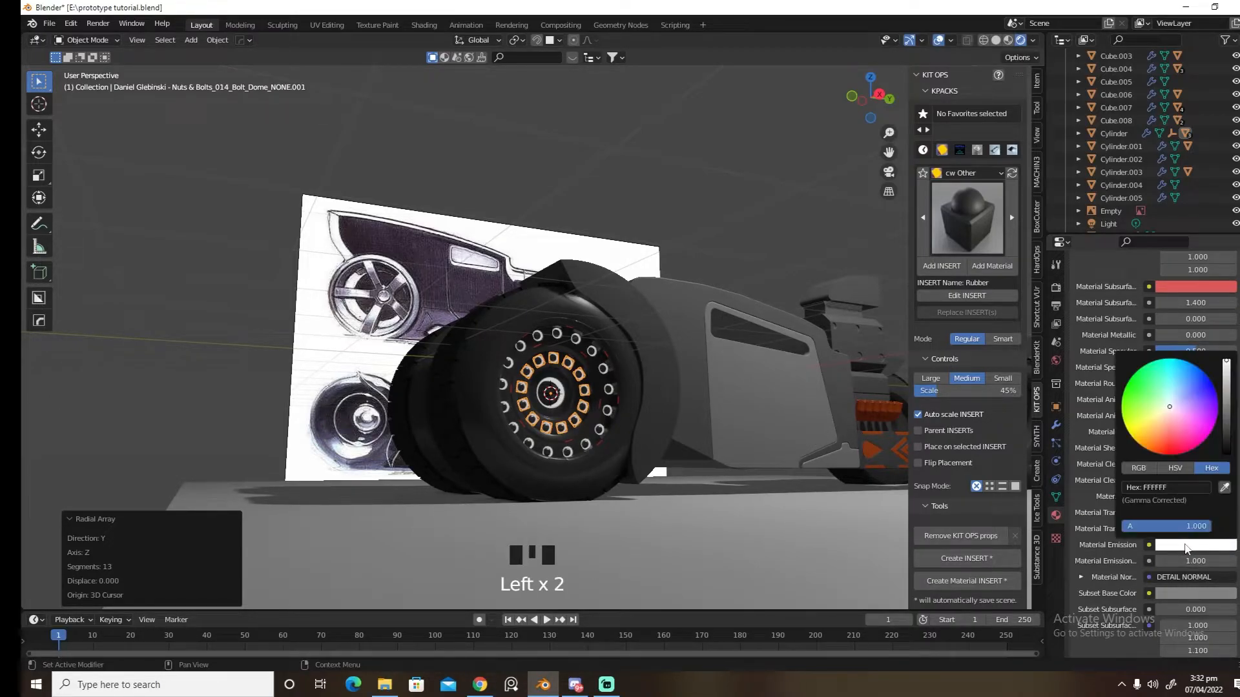
{"action": "left_click", "coordinate": [1154, 447]}
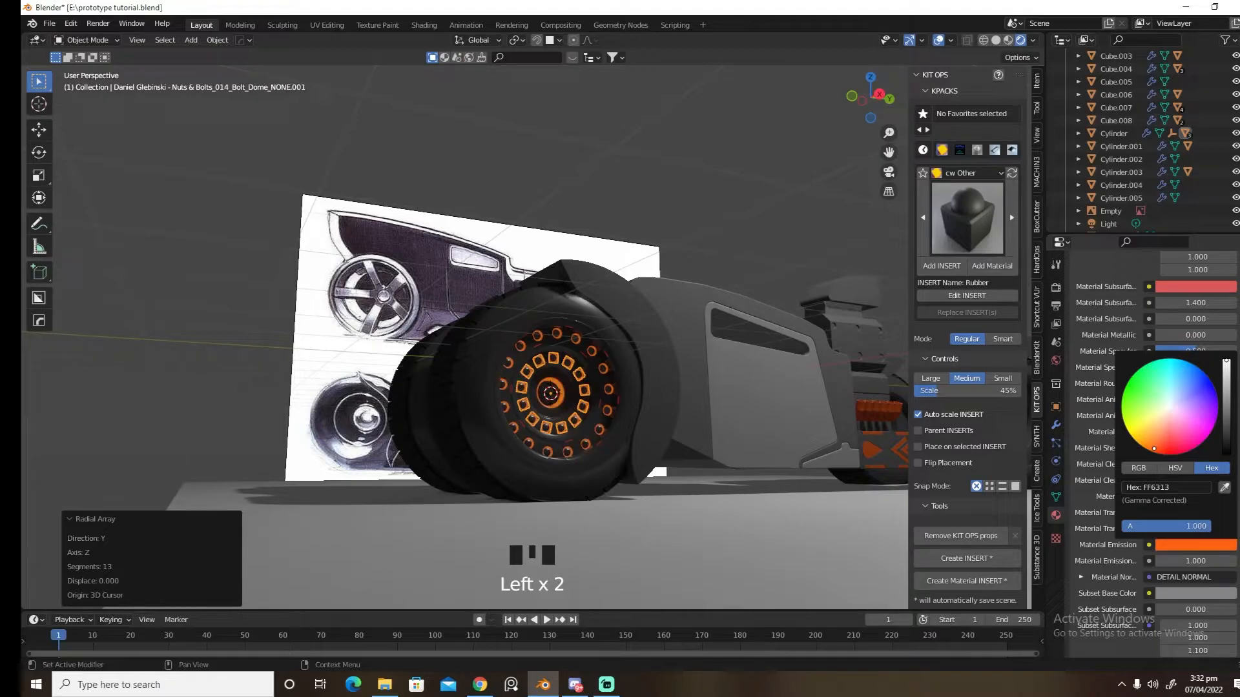
{"action": "left_click_drag", "start_coordinate": [1195, 561], "coordinate": [1227, 560]}
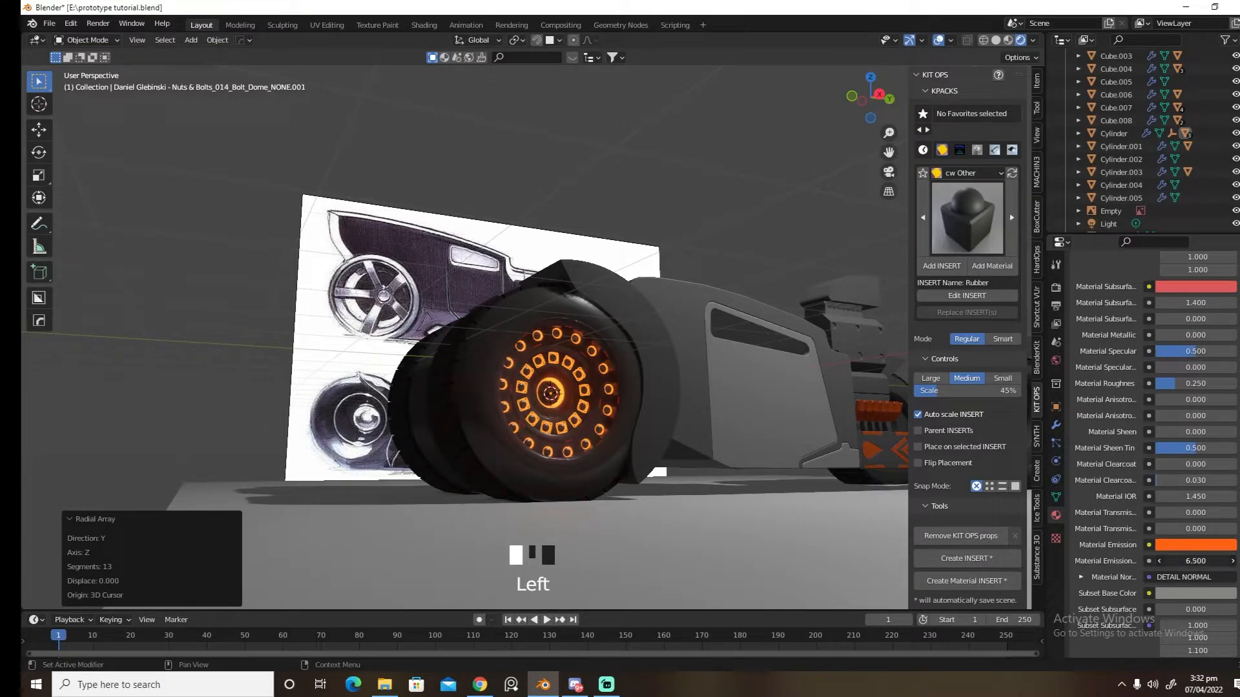
Hide the radial array empties at the rear wheel's hub
{"action": "middle_click_drag", "start_coordinate": [772, 451], "coordinate": [466, 418], "text": "shift"}
{"action": "left_click", "coordinate": [466, 419]}
{"action": "left_click", "coordinate": [470, 426]}
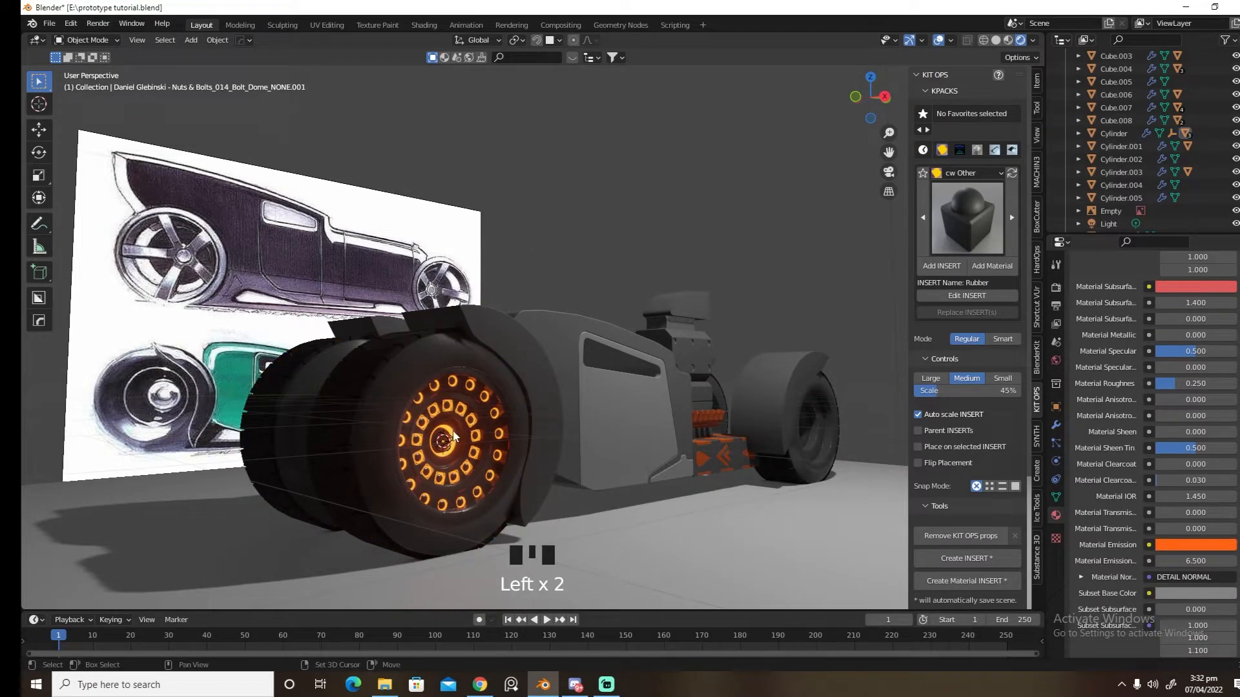
{"action": "left_click", "coordinate": [454, 436], "text": "shift"}
{"action": "left_click", "coordinate": [447, 442]}
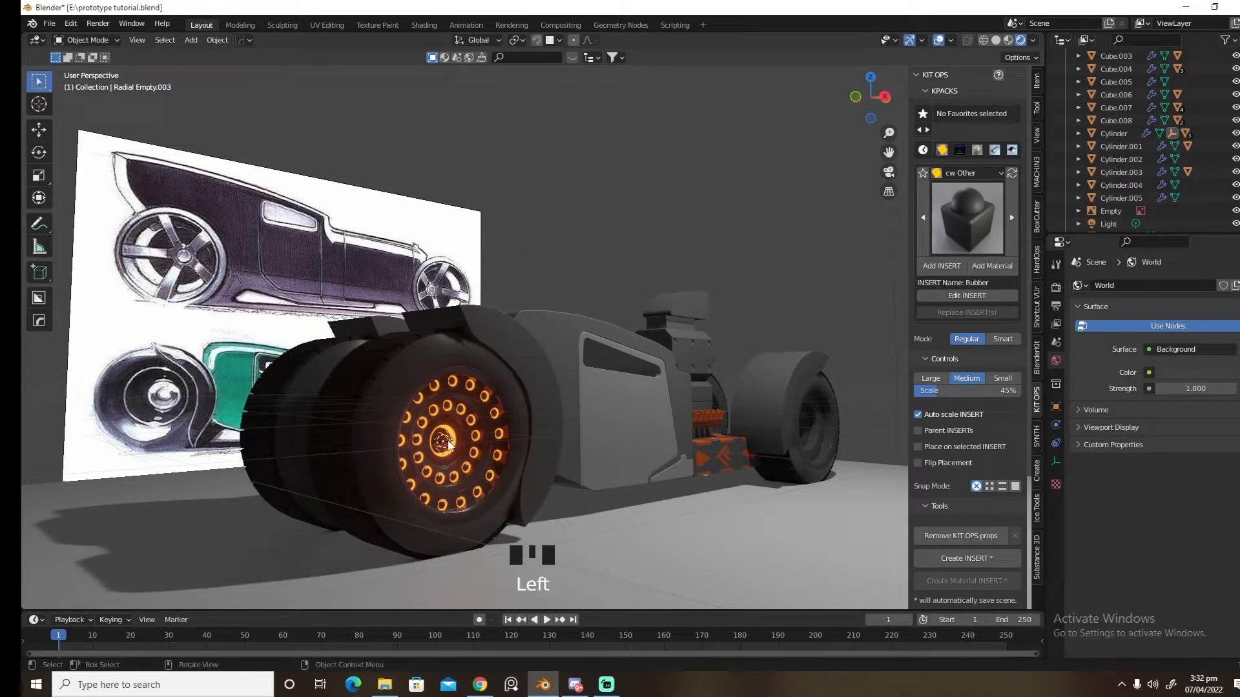
{"action": "key", "text": "h"}
{"action": "left_click", "coordinate": [451, 445]}
{"action": "key", "text": "h"}
Mirror the rear wheel's centre bolt and both bolt rings across the car body along the X axis
{"action": "left_click", "coordinate": [454, 441]}
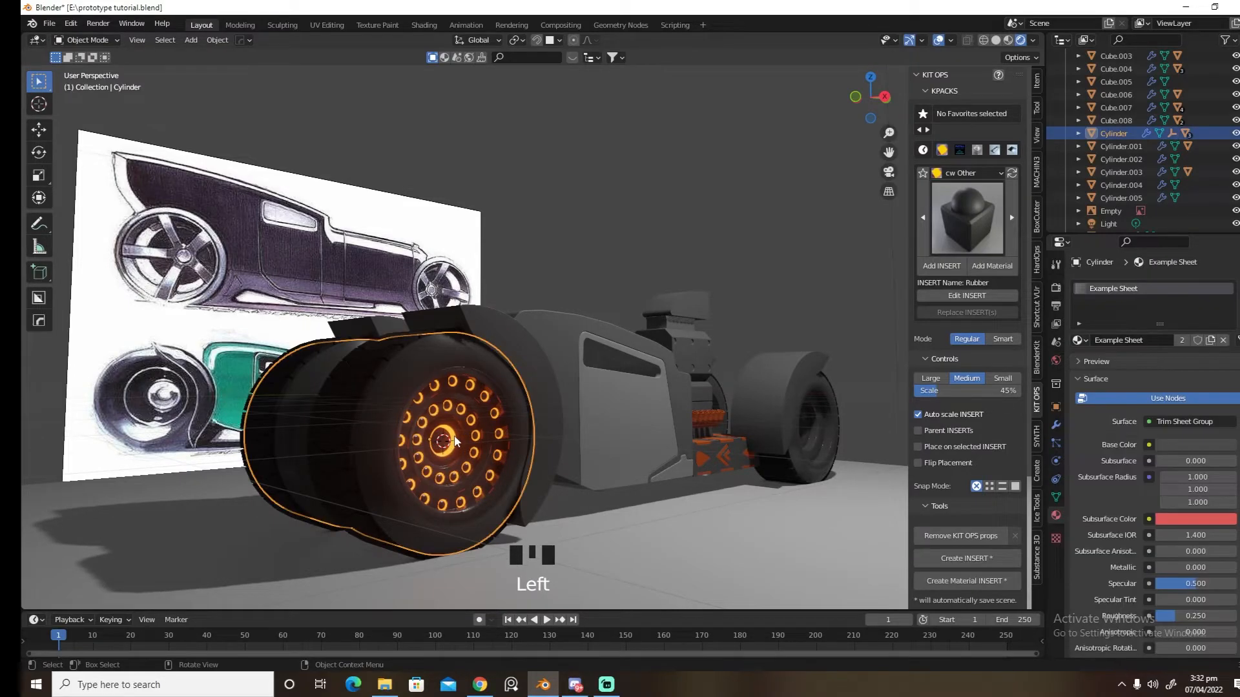
{"action": "left_click", "coordinate": [452, 441]}
{"action": "left_click", "coordinate": [488, 433], "text": "shift"}
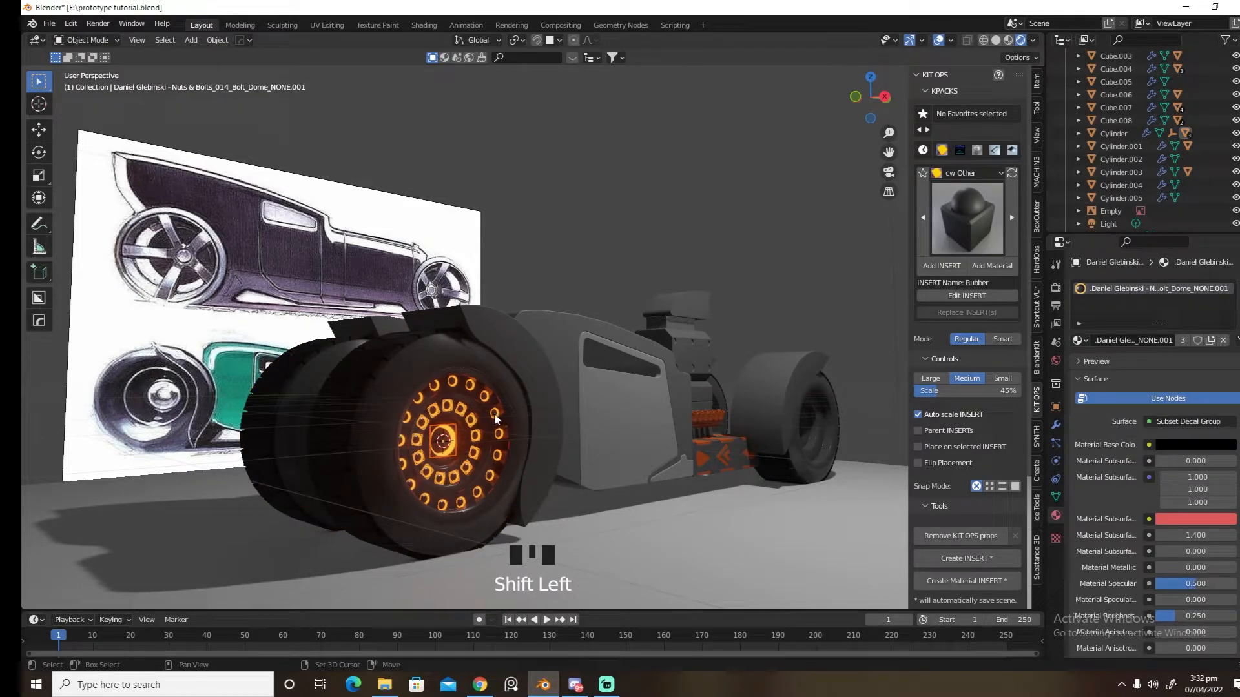
{"action": "left_click", "coordinate": [560, 385], "text": "shift"}
{"action": "left_click", "coordinate": [582, 414], "text": "shift"}
{"action": "key", "text": "alt+x"}
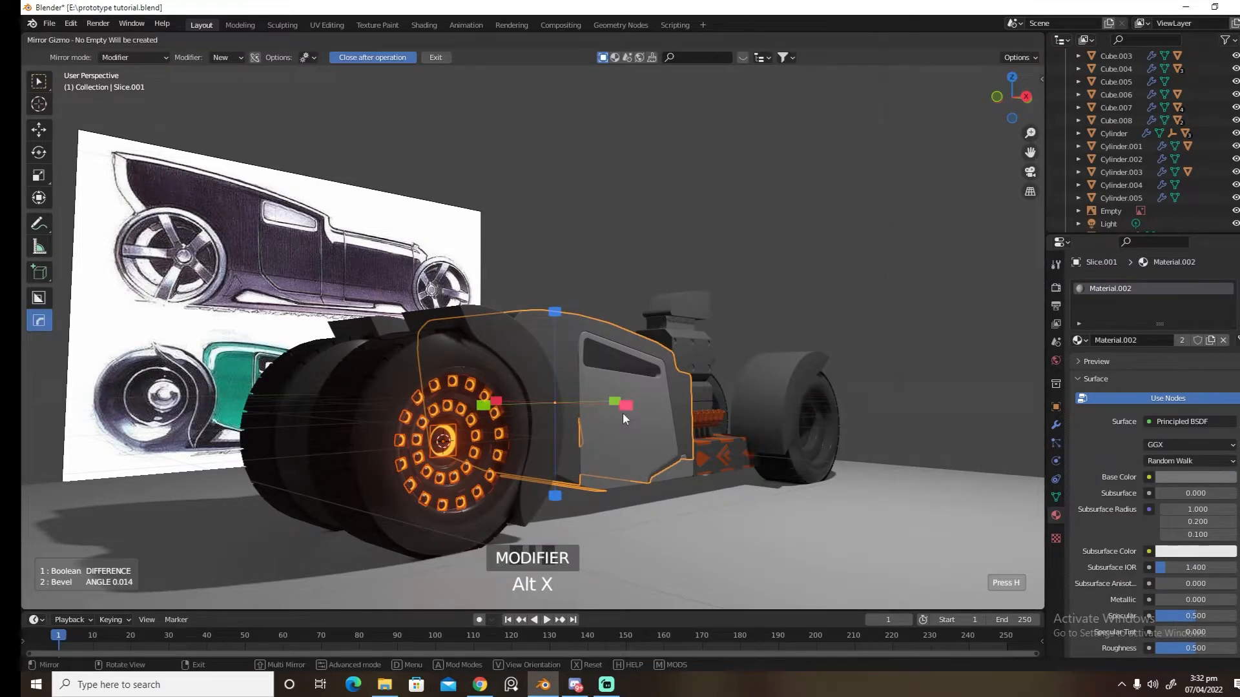
{"action": "left_click", "coordinate": [623, 413]}
In the right view with material preview shading, place the 3D cursor at the front wheel's hub centre
{"action": "middle_click_drag", "start_coordinate": [633, 424], "coordinate": [467, 413]}
{"action": "key", "text": "KP_3"}
{"action": "middle_click_drag", "start_coordinate": [651, 437], "coordinate": [445, 436], "text": "shift"}
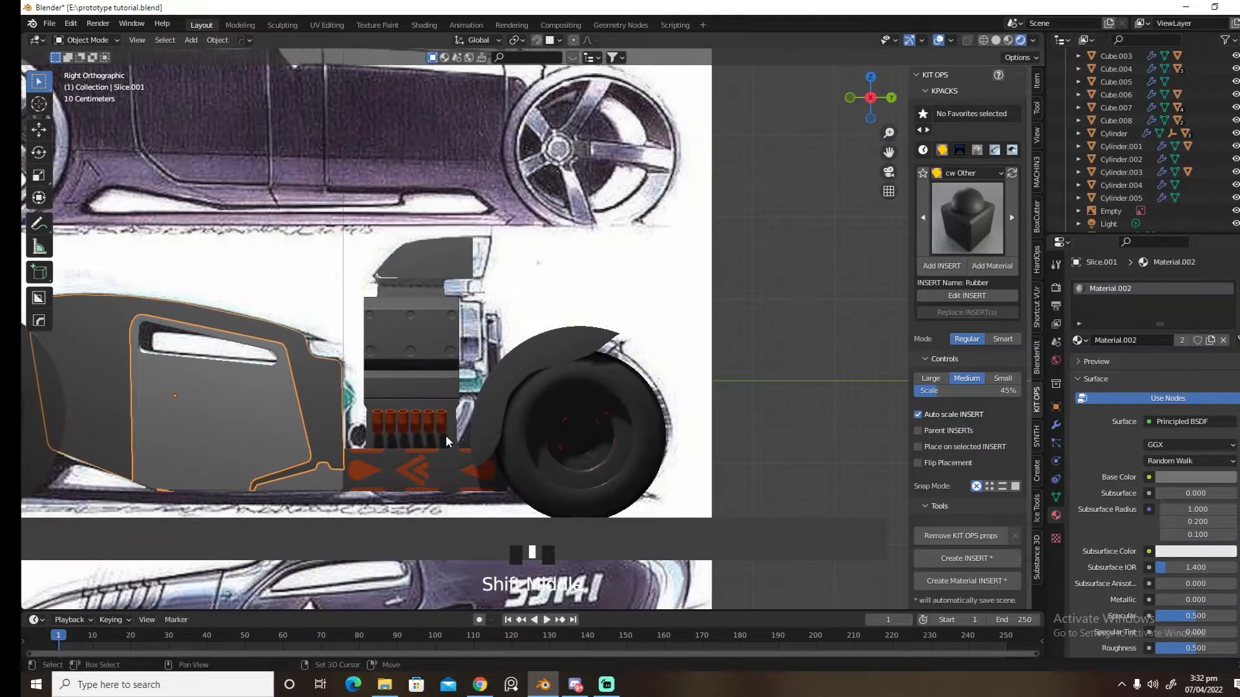
{"action": "left_click", "coordinate": [560, 432]}
{"action": "scroll", "coordinate": [625, 500], "scroll_direction": "up", "scroll_amount": 4}
{"action": "middle_click_drag", "start_coordinate": [625, 500], "coordinate": [633, 433], "text": "shift"}
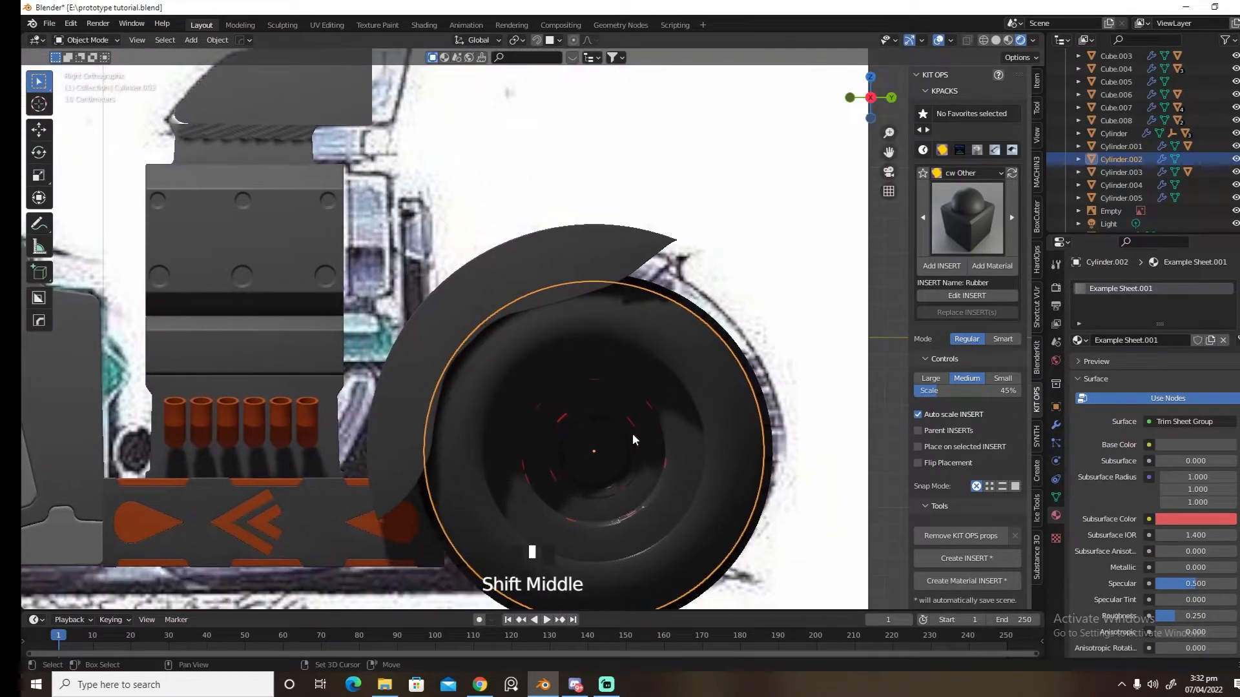
{"action": "right_click", "coordinate": [594, 451], "text": "shift"}
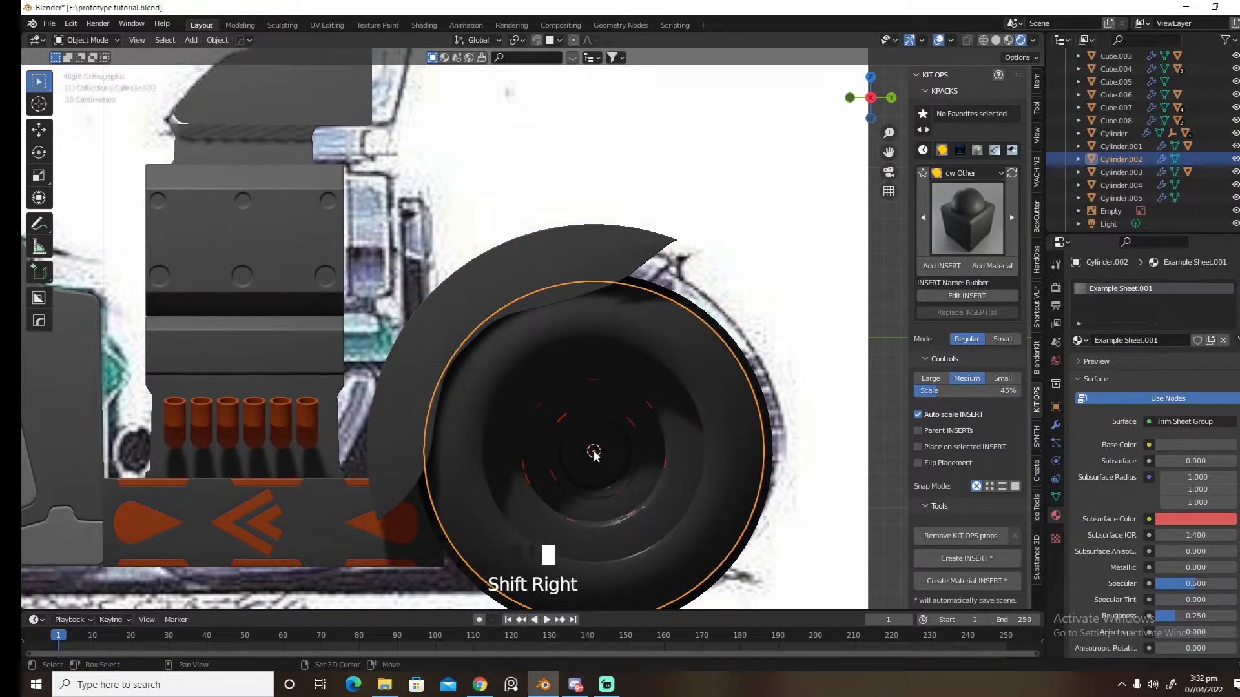
{"action": "left_click", "coordinate": [1008, 40]}
{"action": "middle_click_drag", "start_coordinate": [677, 376], "coordinate": [661, 326], "text": "shift"}
{"action": "right_click", "coordinate": [583, 406], "text": "shift"}
Insert the Nuts & Bolts dome bolt decal at the front hub, scale it to 0.204 and raise it about 0.07 m along Z
{"action": "key", "text": "d"}
{"action": "left_click", "coordinate": [698, 485]}
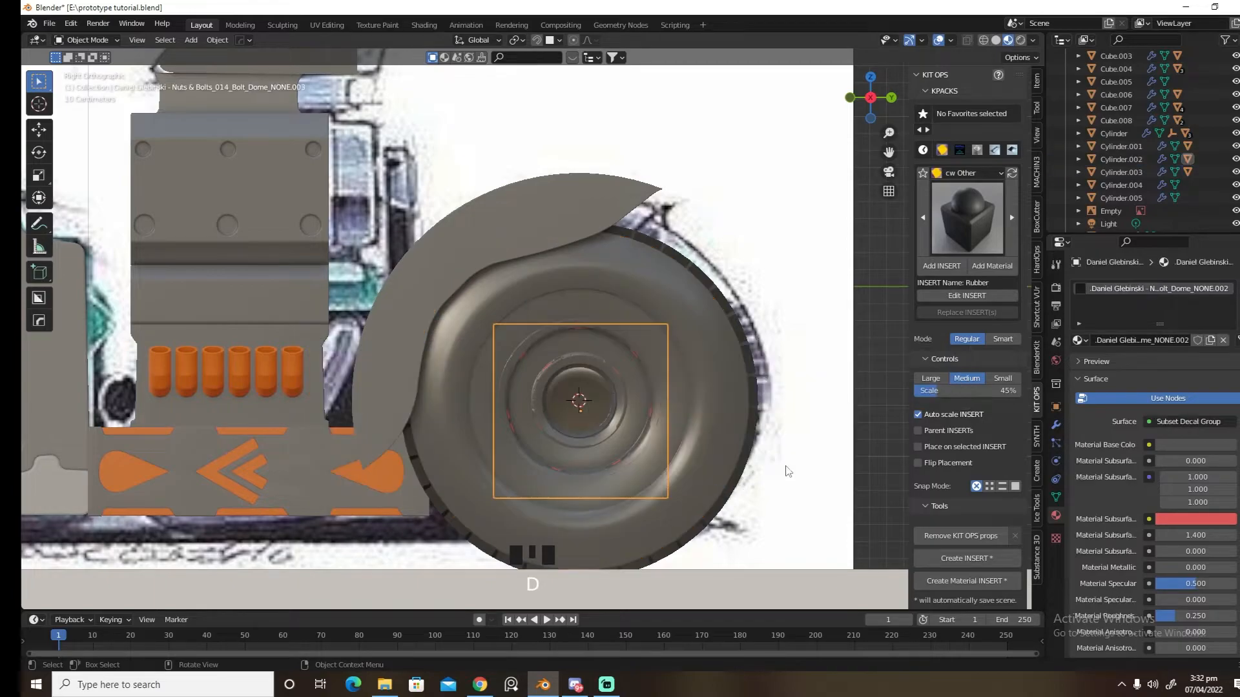
{"action": "key", "text": "s"}
{"action": "left_click", "coordinate": [574, 451]}
{"action": "key", "text": "g"}
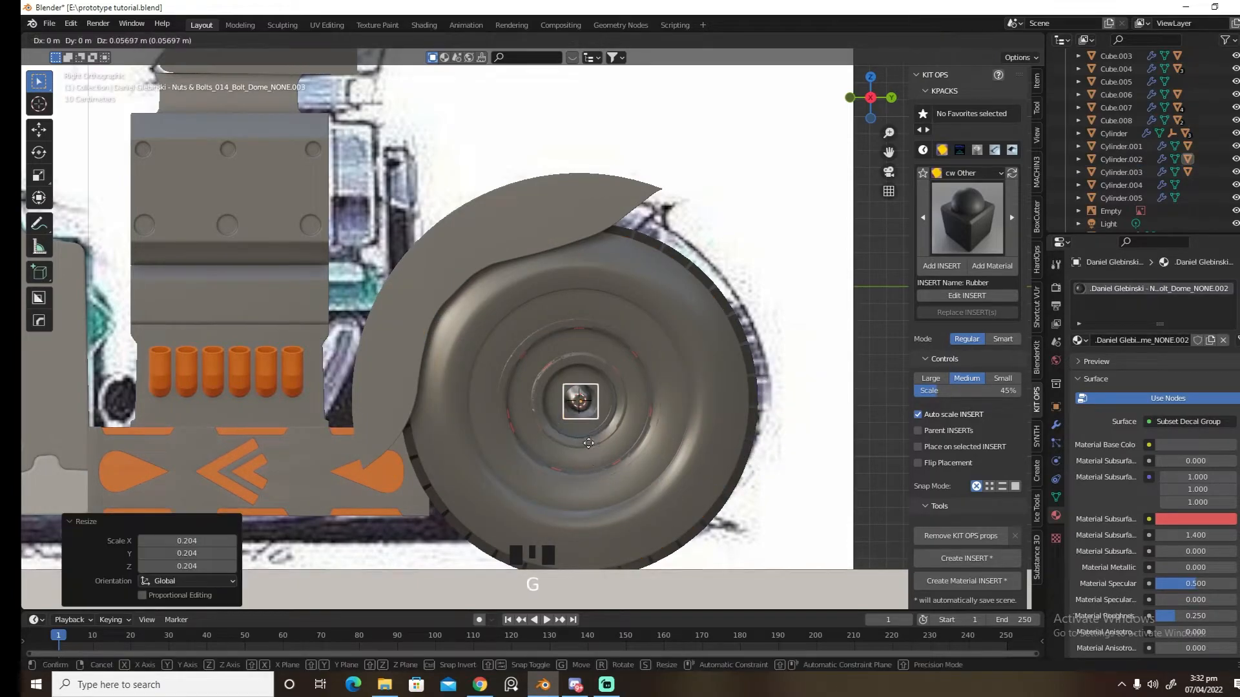
{"action": "left_click", "coordinate": [589, 441]}
Duplicate the front hub's bolt decal, raise the copy along Z above the hub and scale it to 0.395
{"action": "middle_click_drag", "start_coordinate": [588, 441], "coordinate": [642, 454]}
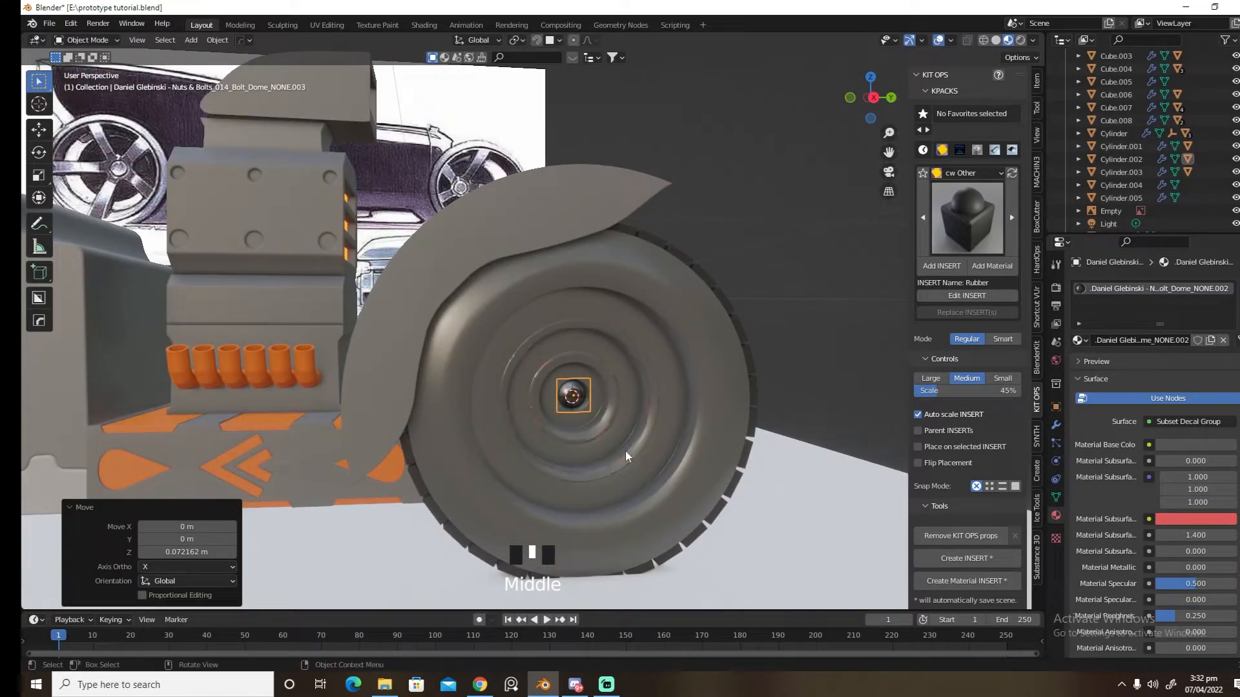
{"action": "key", "text": "shift+d"}
{"action": "left_click", "coordinate": [613, 447]}
{"action": "key", "text": "g"}
{"action": "key", "text": "z"}
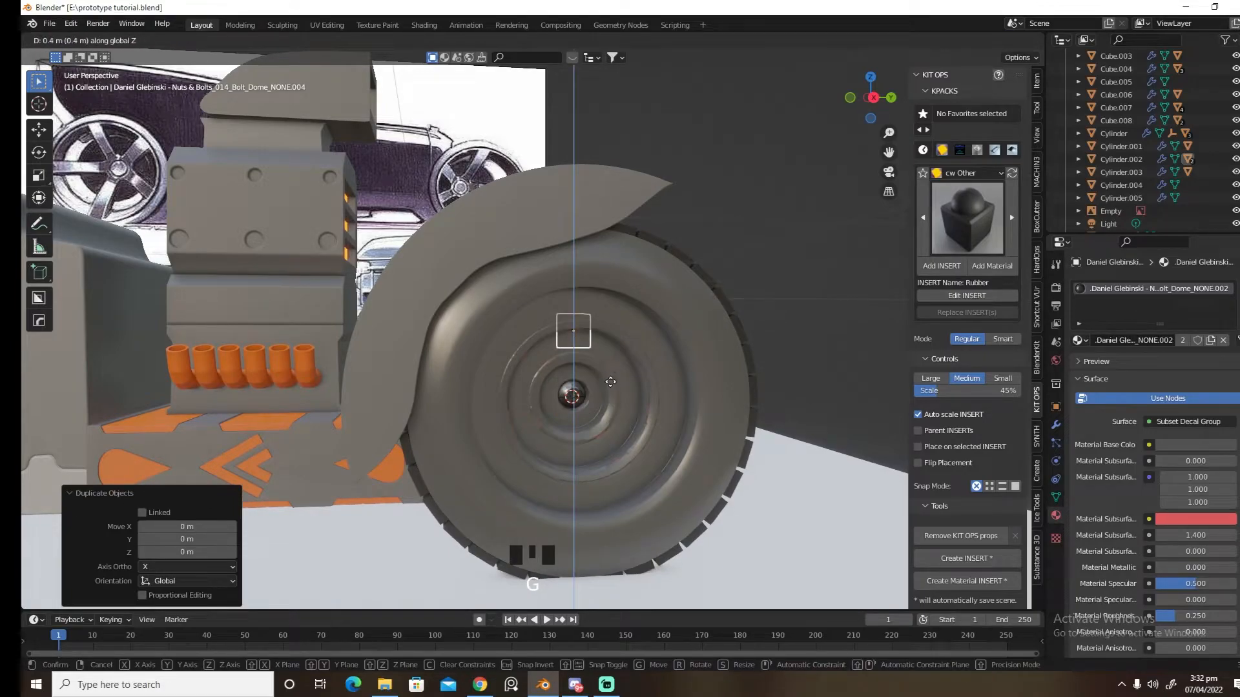
{"action": "left_click", "coordinate": [613, 395]}
{"action": "key", "text": "s"}
{"action": "left_click", "coordinate": [623, 392]}
Move the copied front wheel bolt about 0.10 m along X and lower it about 0.02 m along Z
{"action": "key", "text": "g"}
{"action": "key", "text": "x"}
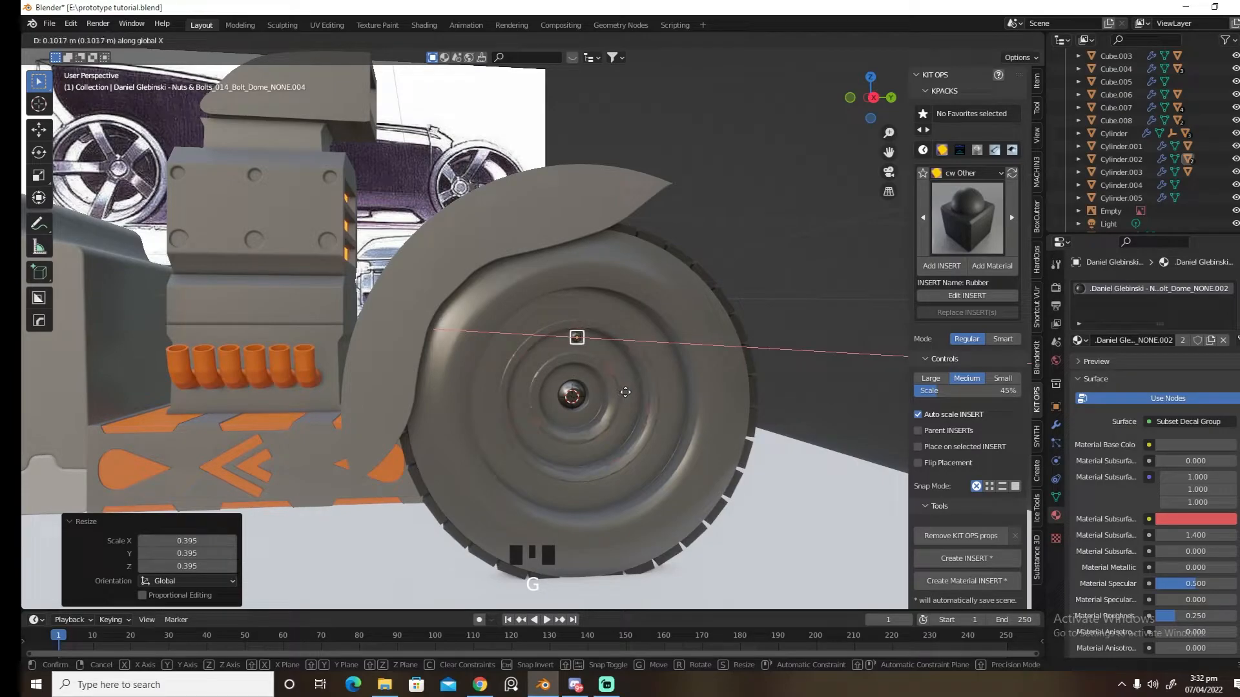
{"action": "left_click", "coordinate": [626, 392]}
{"action": "key", "text": "g"}
{"action": "key", "text": "z"}
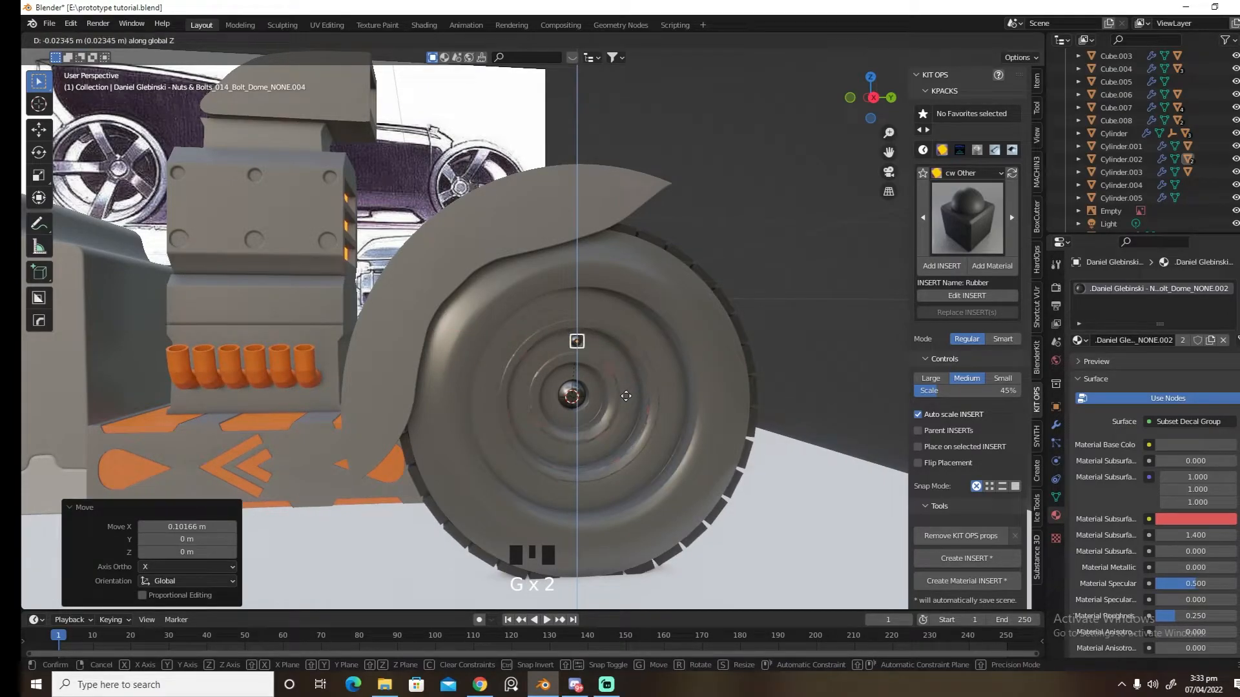
{"action": "left_click", "coordinate": [626, 395]}
Duplicate the small front wheel bolt, raise the copy about 0.227 m along Z and scale it to 1.522
{"action": "key", "text": "shift+d"}
{"action": "key", "text": "g"}
{"action": "key", "text": "z"}
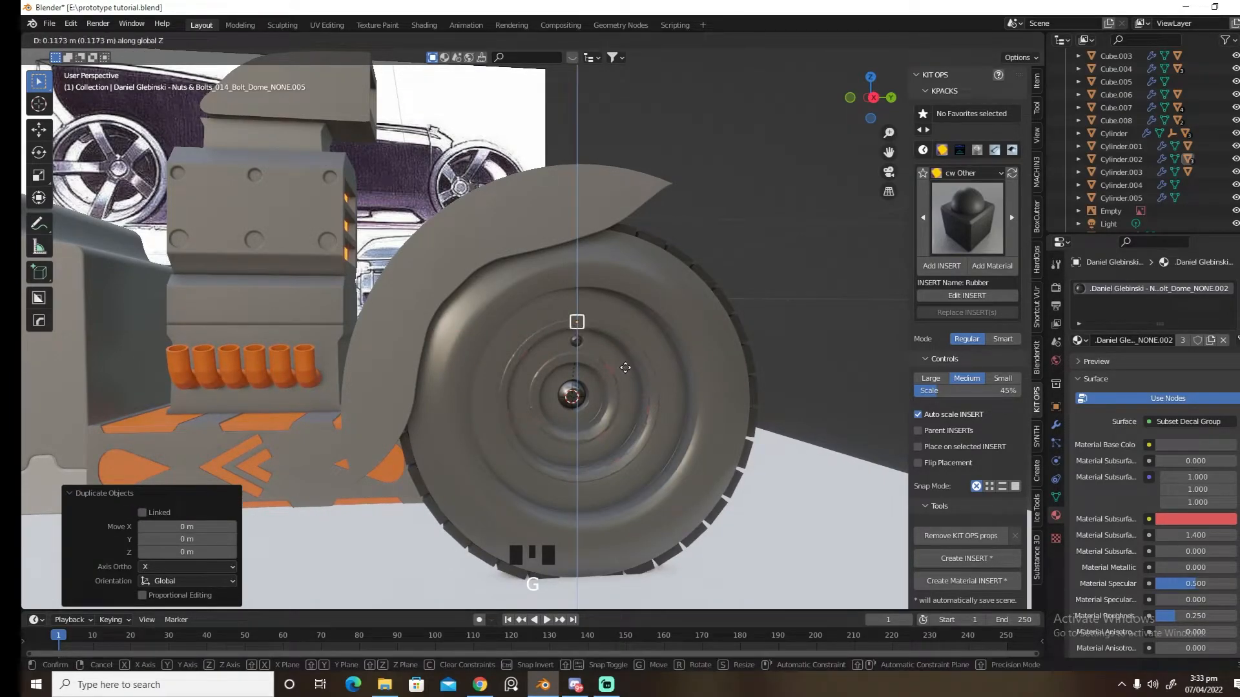
{"action": "left_click", "coordinate": [625, 362]}
{"action": "key", "text": "s"}
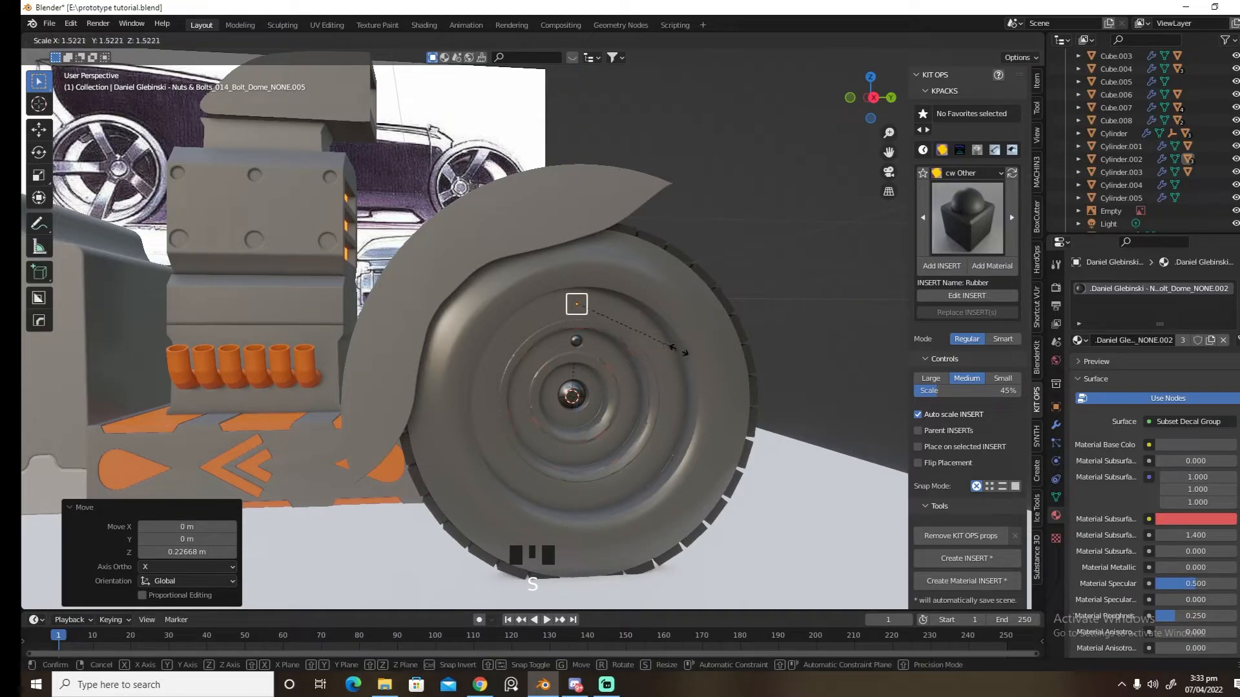
{"action": "left_click", "coordinate": [678, 349]}
Move the enlarged outer bolt copy about 0.16 m along X, out to the front wheel's surface
{"action": "key", "text": "g"}
{"action": "key", "text": "x"}
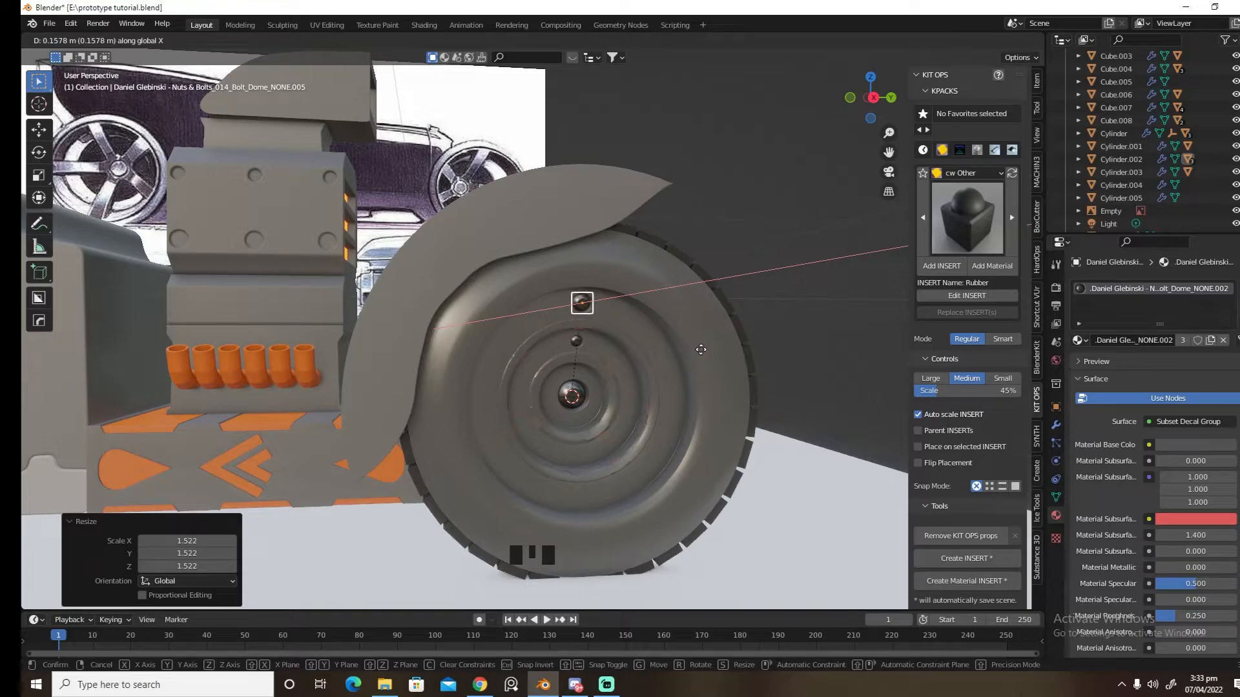
{"action": "left_click", "coordinate": [701, 350]}
Array the outer bolt radially around the 3D cursor at the front wheel hub with 16 segments about Z
{"action": "scroll", "coordinate": [586, 405], "scroll_direction": "down", "scroll_amount": 3}
{"action": "key", "text": "q"}
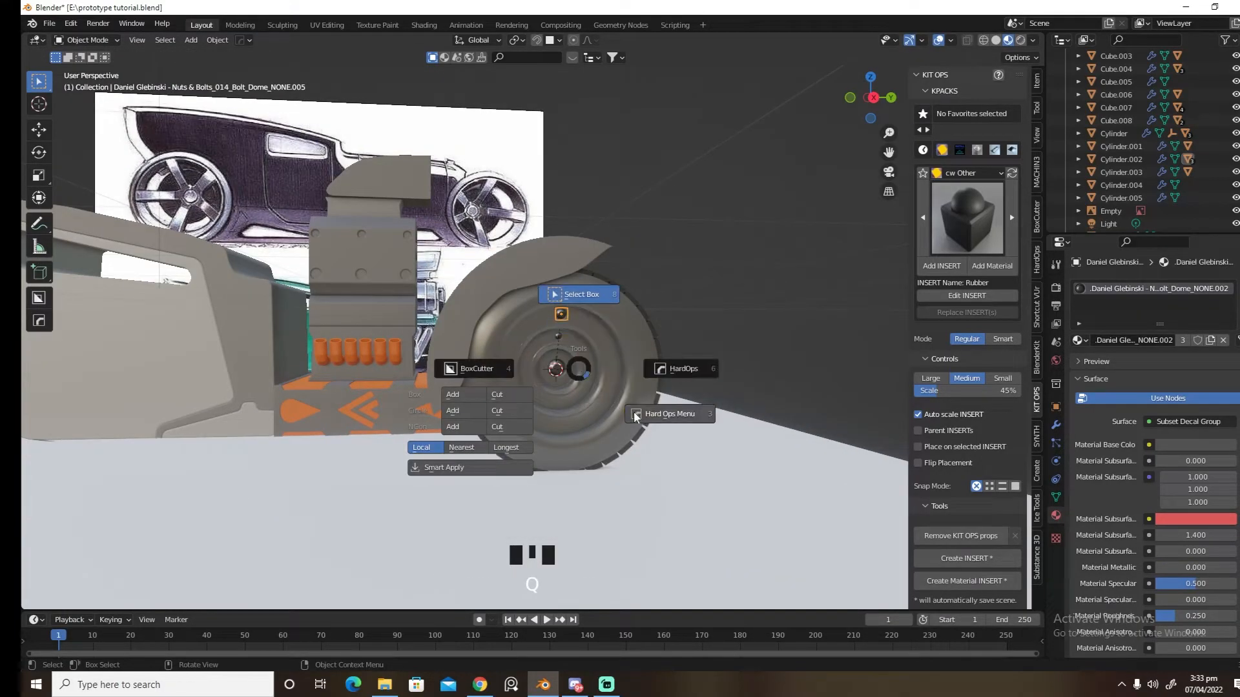
{"action": "left_click", "coordinate": [635, 416]}
{"action": "mouse_move", "coordinate": [635, 410]}
{"action": "left_click", "coordinate": [692, 476]}
{"action": "scroll", "coordinate": [694, 481], "scroll_direction": "up", "scroll_amount": 3}
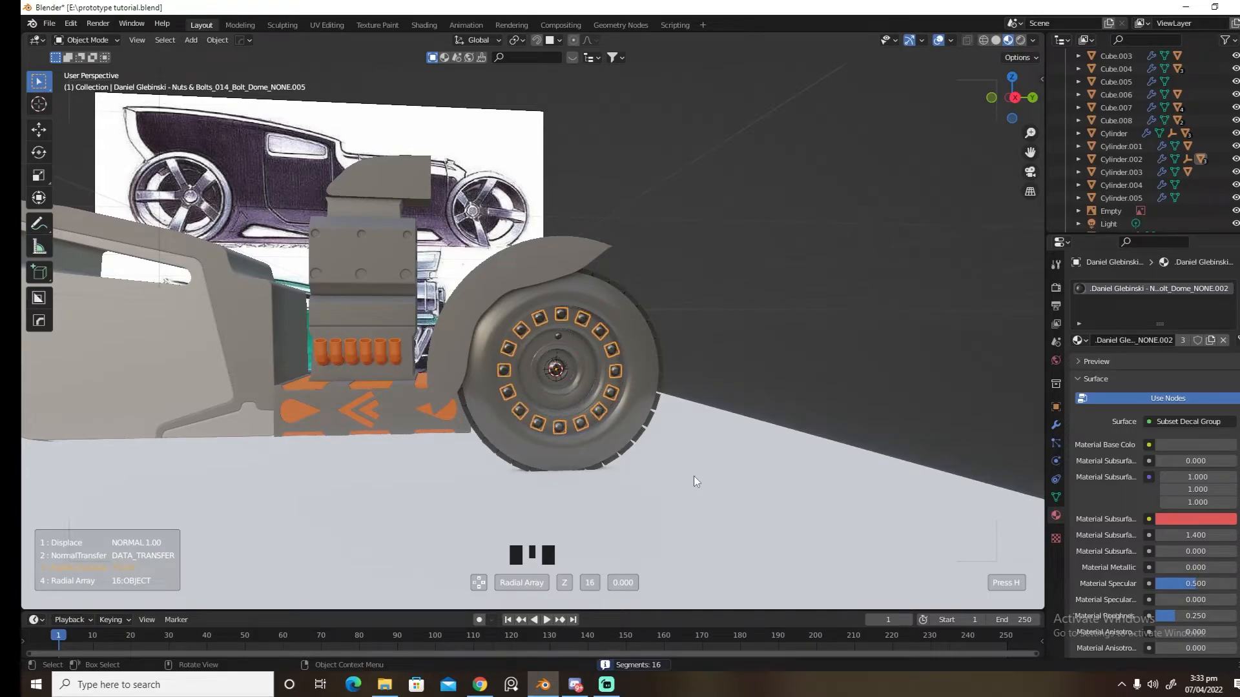
{"action": "left_click", "coordinate": [694, 478]}
{"action": "key", "text": "n"}
Array the inner bolt radially around the 3D cursor with 13 segments about the Z axis
{"action": "left_click", "coordinate": [560, 335]}
{"action": "key", "text": "q"}
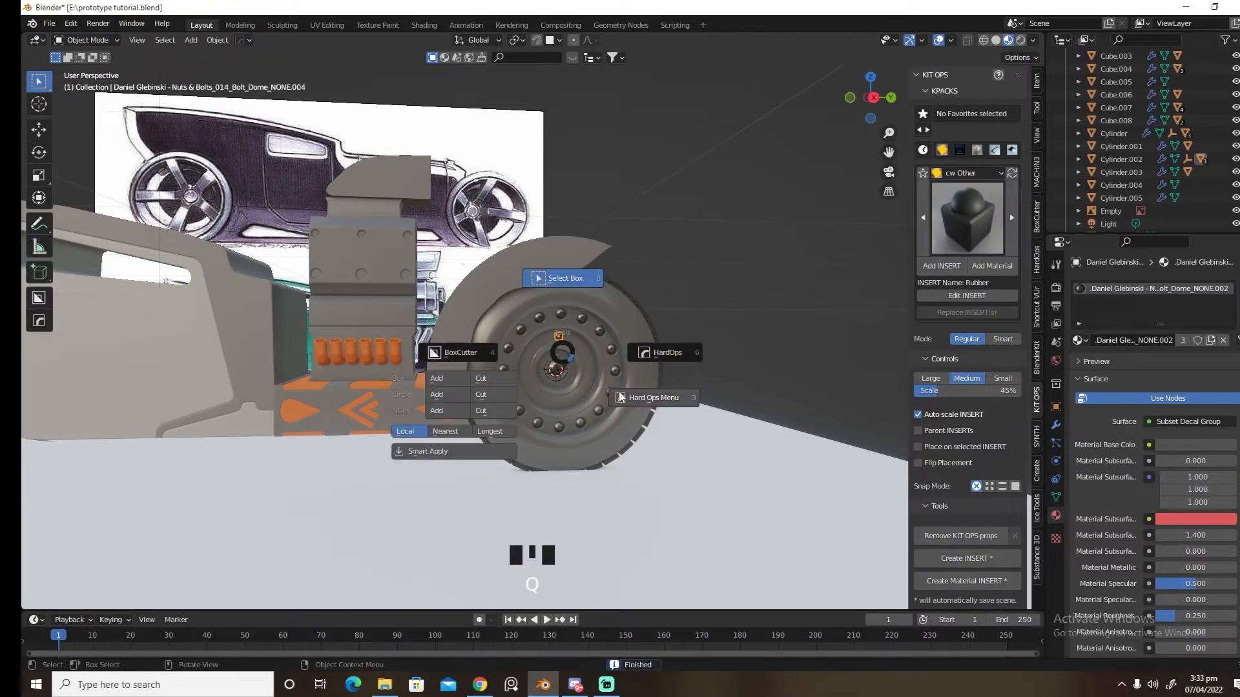
{"action": "mouse_move", "coordinate": [622, 393]}
{"action": "left_click", "coordinate": [678, 455]}
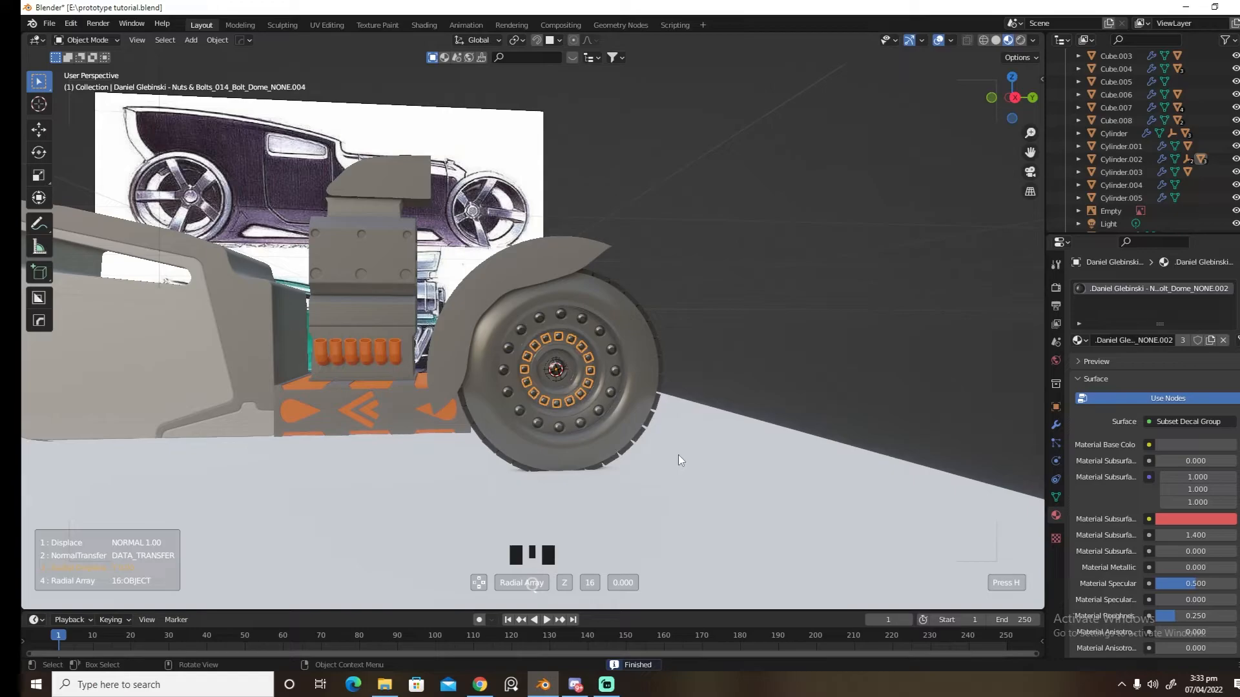
{"action": "left_click", "coordinate": [678, 455]}
Set the bolt decal material's base color to black and switch the viewport to rendered shading
{"action": "left_click", "coordinate": [1164, 443]}
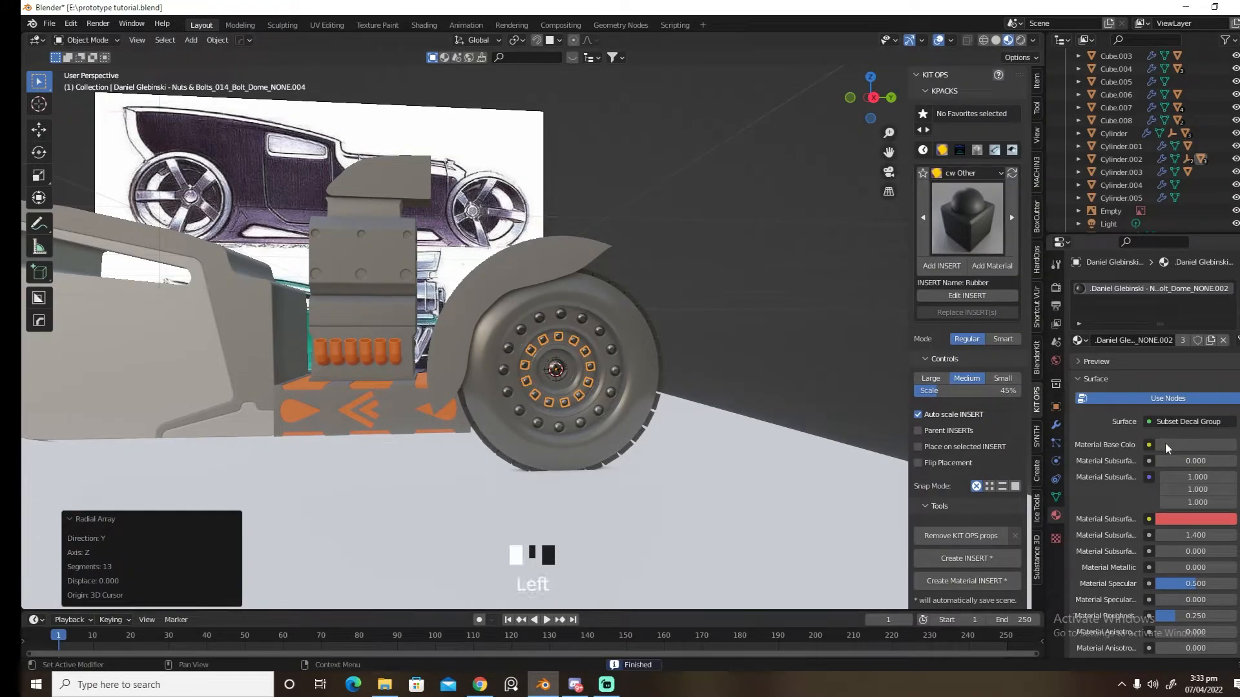
{"action": "left_click_drag", "start_coordinate": [1226, 331], "coordinate": [1227, 354]}
{"action": "scroll", "coordinate": [1183, 498], "scroll_direction": "down", "scroll_amount": 9}
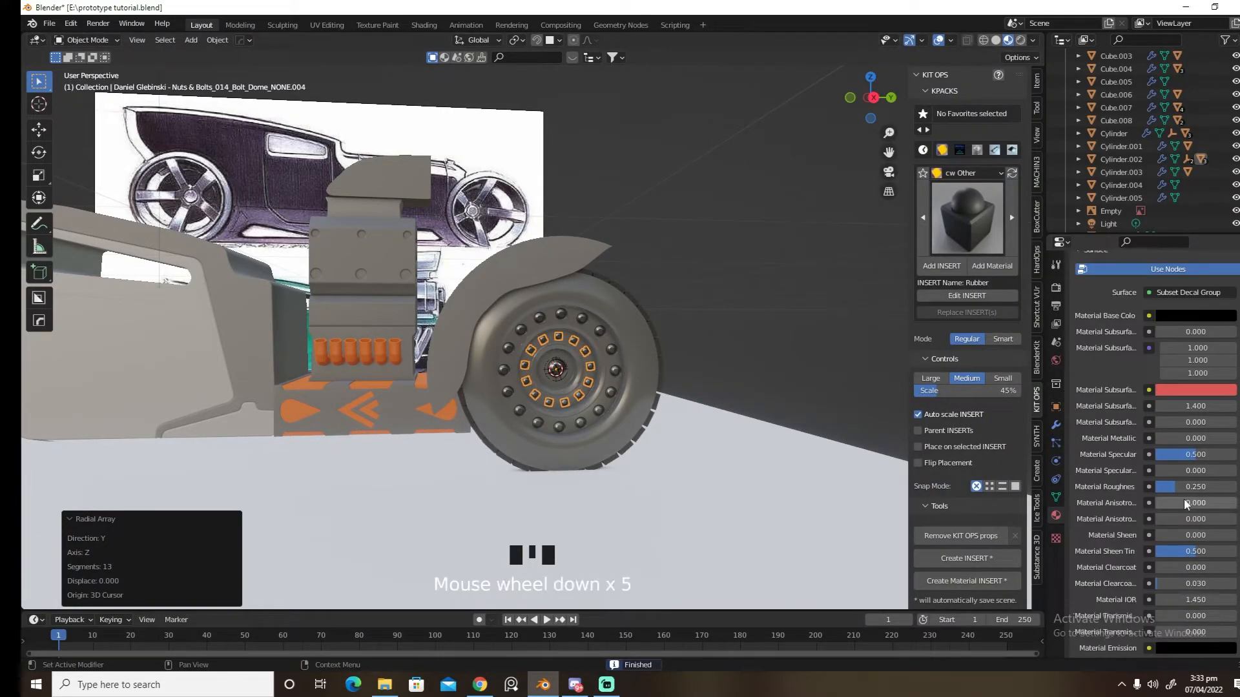
{"action": "left_click", "coordinate": [1123, 366]}
Set the bolt decal's material emission color to orange and raise the emission strength to about 6.5
{"action": "scroll", "coordinate": [1180, 545], "scroll_direction": "down", "scroll_amount": 2}
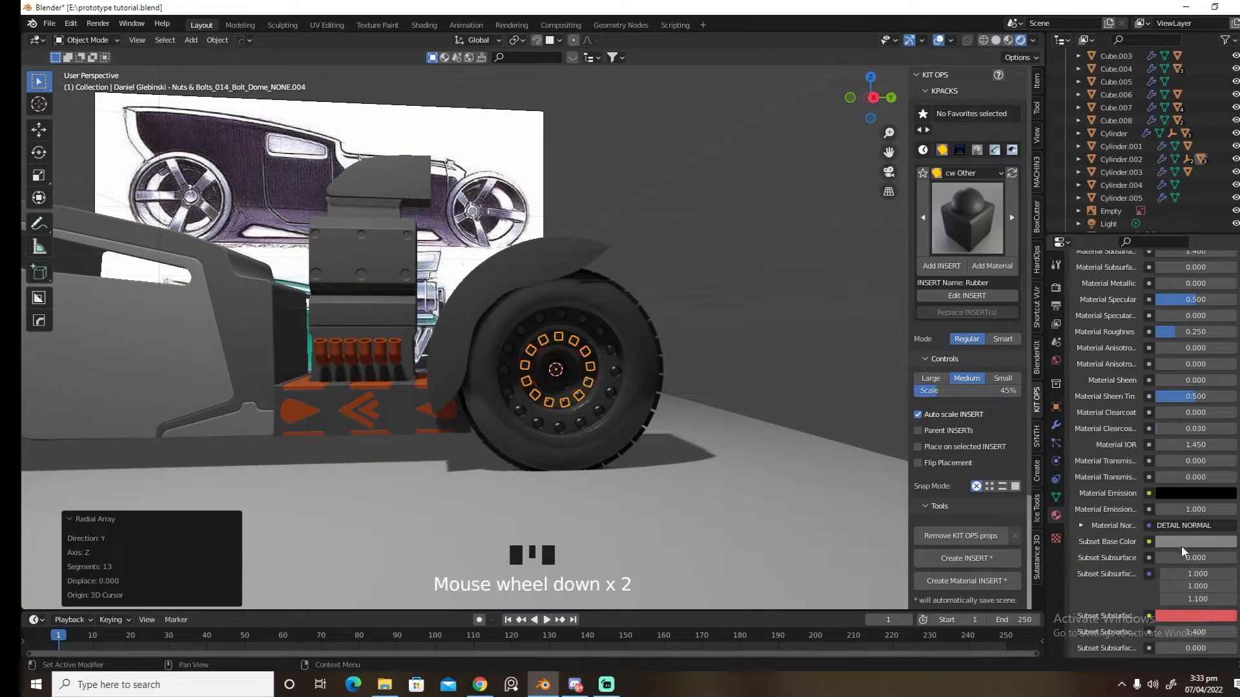
{"action": "left_click", "coordinate": [1194, 492]}
{"action": "left_click_drag", "start_coordinate": [1226, 311], "coordinate": [1227, 308]}
{"action": "left_click", "coordinate": [1195, 495]}
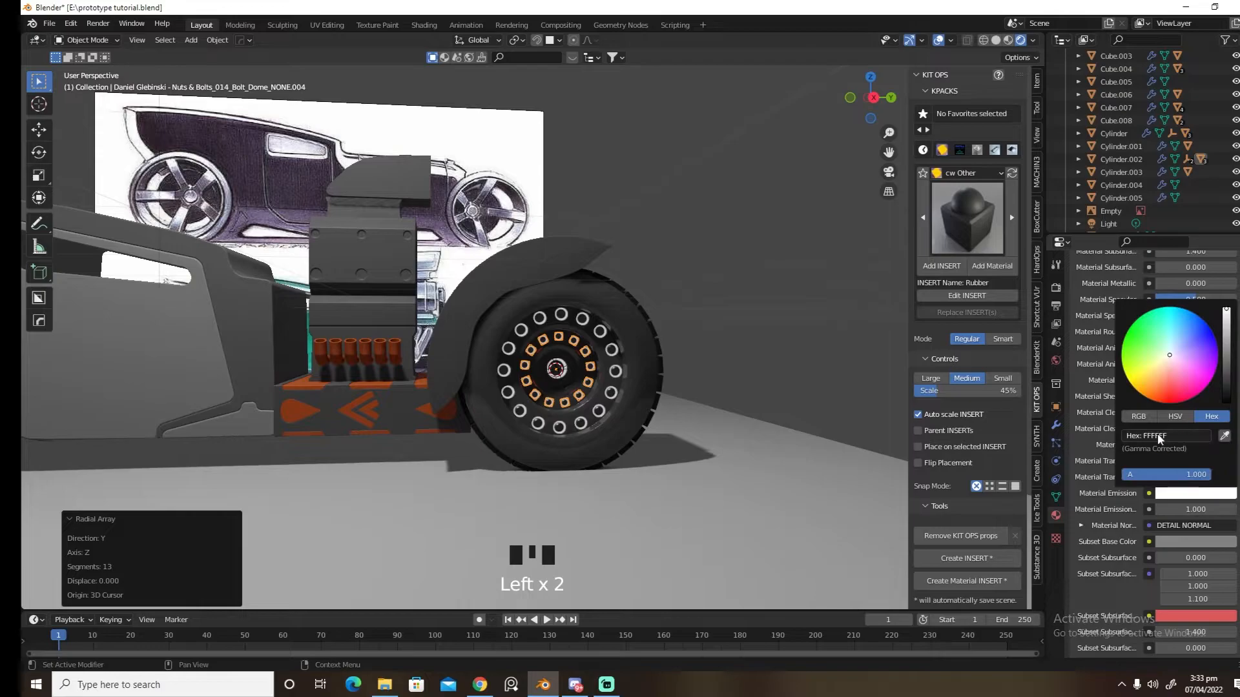
{"action": "left_click", "coordinate": [1152, 395]}
{"action": "left_click_drag", "start_coordinate": [1187, 509], "coordinate": [1230, 509]}
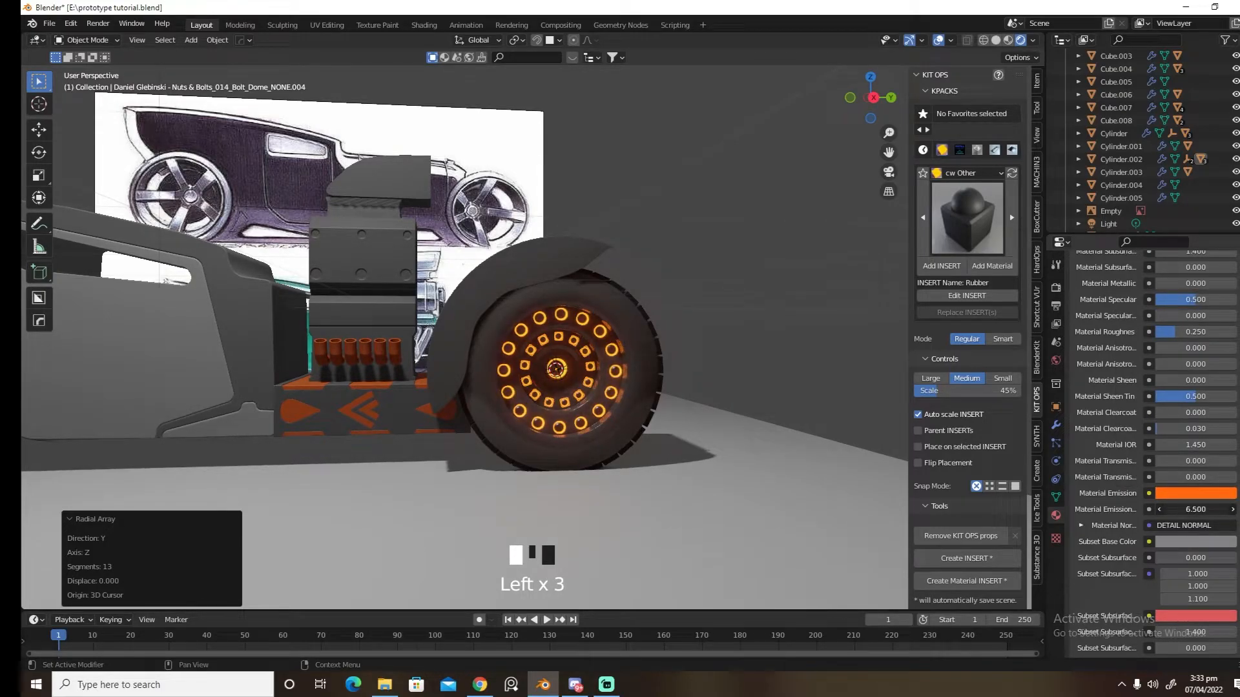
Mirror the front wheel's hub bolt and both bolt rings along X, using the car body as the active object
{"action": "left_click", "coordinate": [562, 374]}
{"action": "left_click", "coordinate": [560, 372]}
{"action": "key", "text": "h"}
{"action": "left_click", "coordinate": [561, 373]}
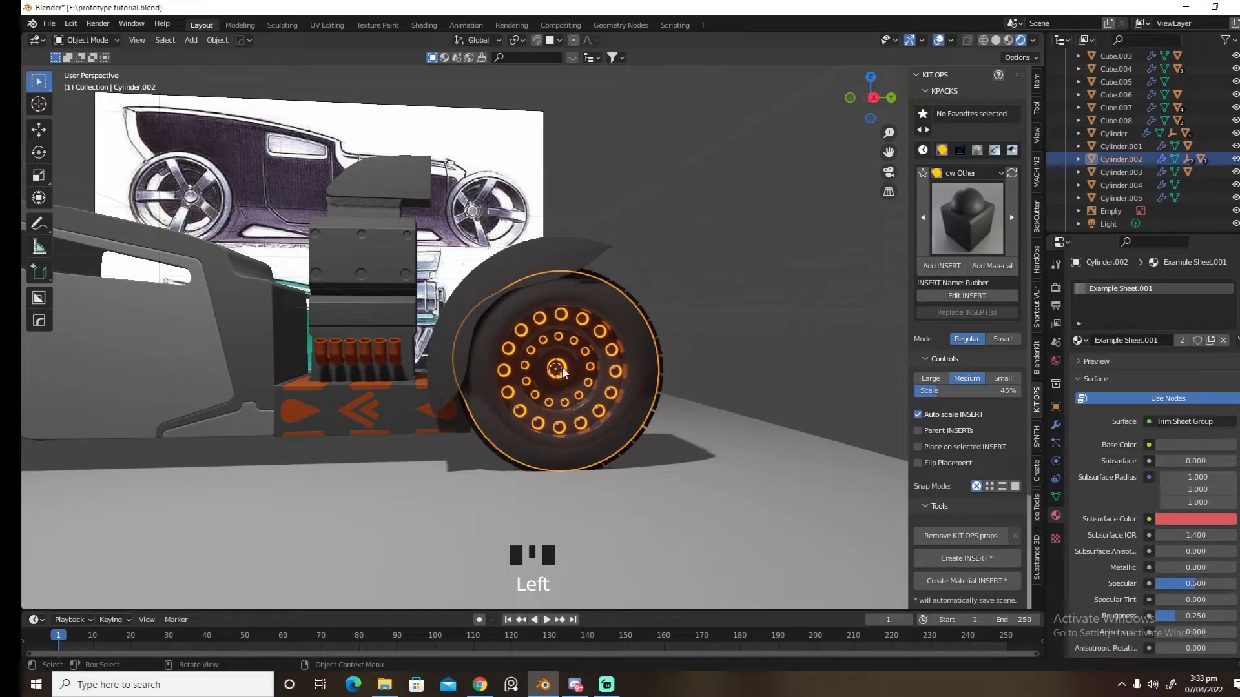
{"action": "left_click", "coordinate": [563, 372]}
{"action": "left_click", "coordinate": [591, 366], "text": "shift"}
{"action": "left_click", "coordinate": [572, 393], "text": "shift"}
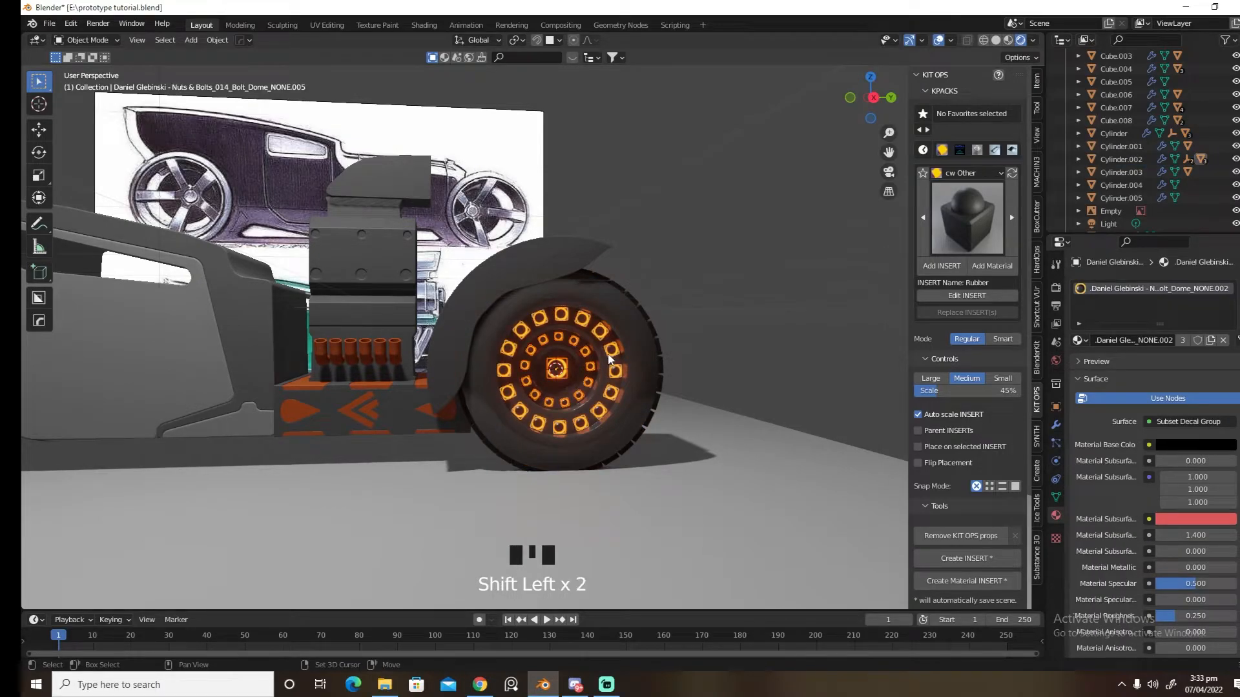
{"action": "left_click", "coordinate": [254, 344], "text": "shift"}
{"action": "middle_click_drag", "start_coordinate": [265, 379], "coordinate": [463, 371]}
{"action": "key", "text": "alt+x"}
{"action": "scroll", "coordinate": [544, 370], "scroll_direction": "down", "scroll_amount": 8}
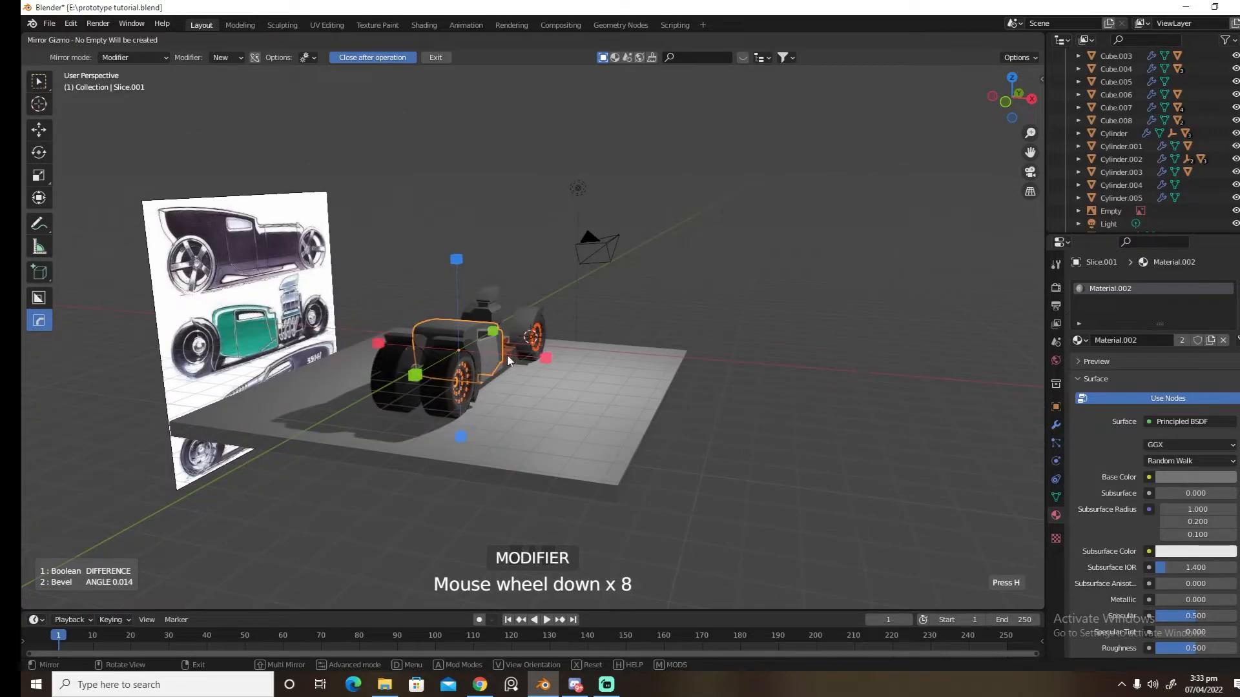
{"action": "left_click", "coordinate": [541, 359]}
Delete the car reference image standing beside the model
{"action": "middle_click_drag", "start_coordinate": [541, 359], "coordinate": [616, 395]}
{"action": "scroll", "coordinate": [617, 395], "scroll_direction": "up", "scroll_amount": 2}
{"action": "scroll", "coordinate": [617, 395], "scroll_direction": "down", "scroll_amount": 3}
{"action": "left_click", "coordinate": [340, 393]}
{"action": "key", "text": "x"}
{"action": "left_click", "coordinate": [341, 390]}
{"action": "middle_click_drag", "start_coordinate": [350, 389], "coordinate": [441, 405]}
{"action": "scroll", "coordinate": [402, 395], "scroll_direction": "up", "scroll_amount": 3}
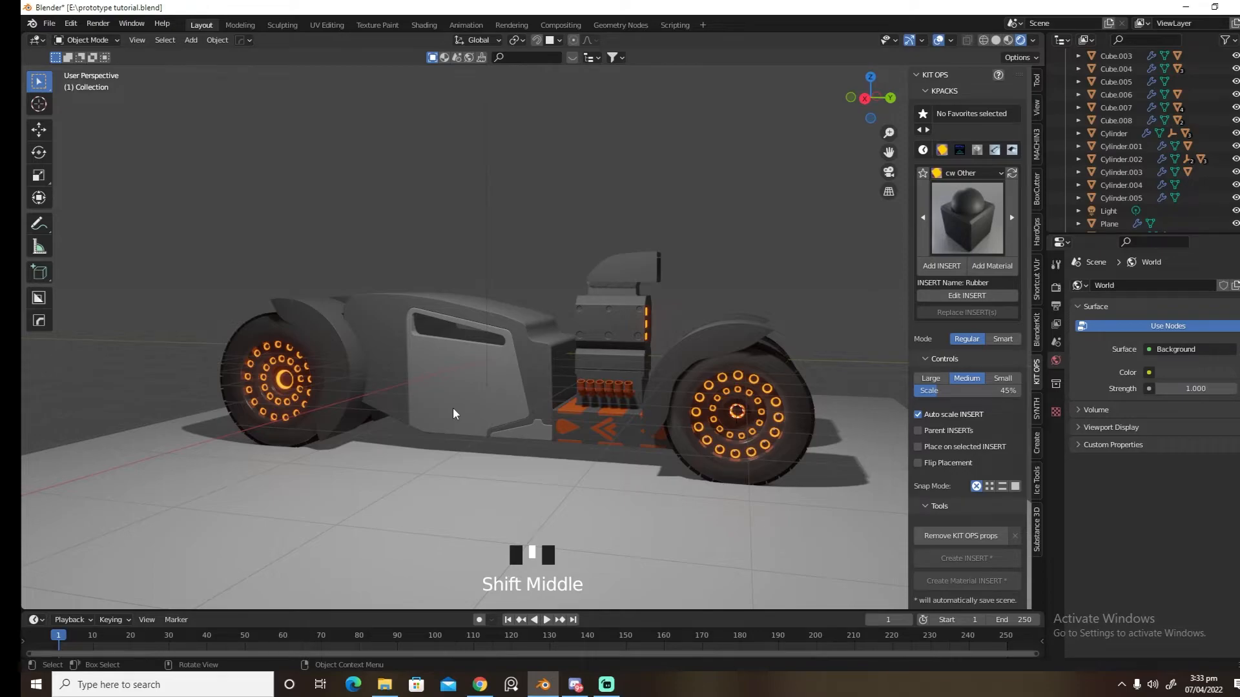
Darken the base color of the main car body's material to hex 575757
{"action": "left_click", "coordinate": [386, 356]}
{"action": "left_click", "coordinate": [1183, 477]}
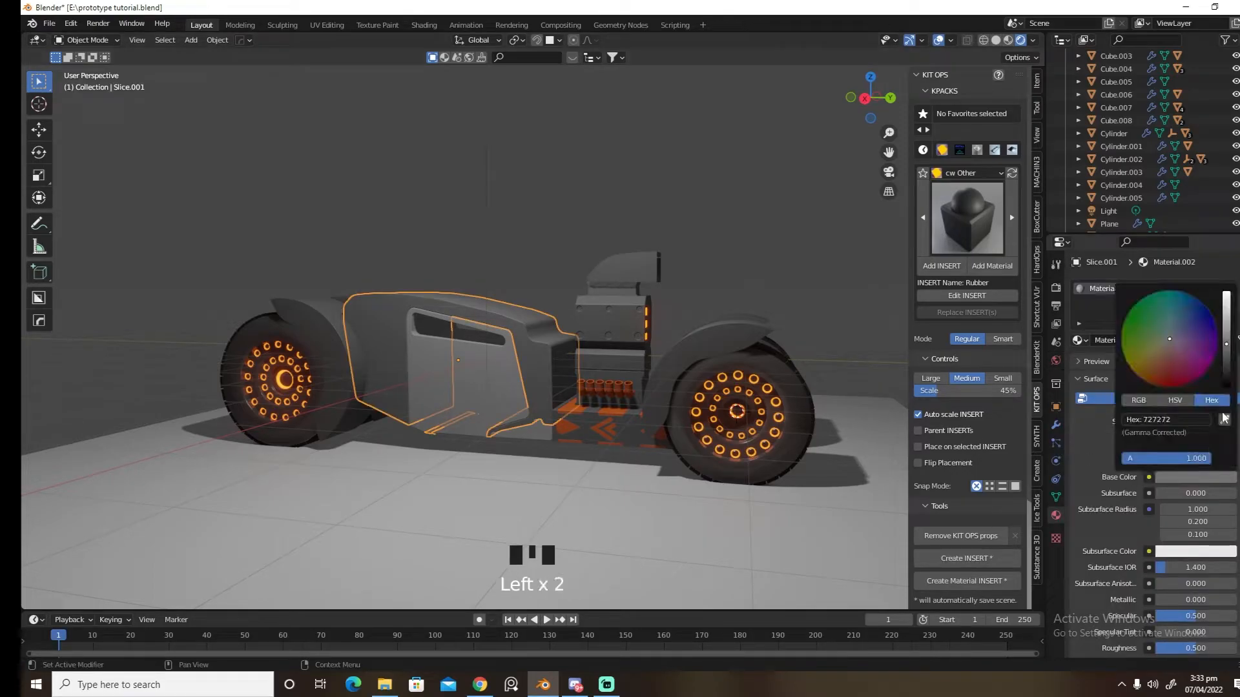
{"action": "left_click_drag", "start_coordinate": [1234, 354], "coordinate": [1226, 355]}
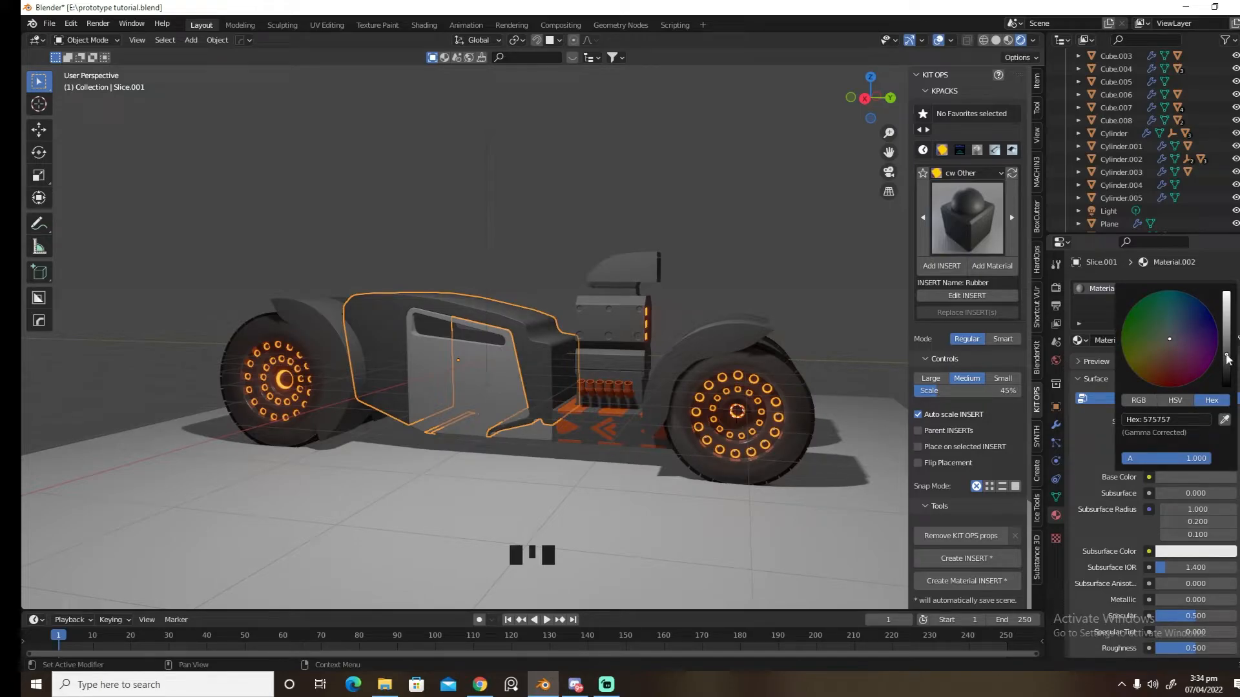
{"action": "middle_click_drag", "start_coordinate": [602, 432], "coordinate": [653, 415], "text": "shift"}
Darken the base color of the door panel's material to hex 818181
{"action": "left_click", "coordinate": [540, 359]}
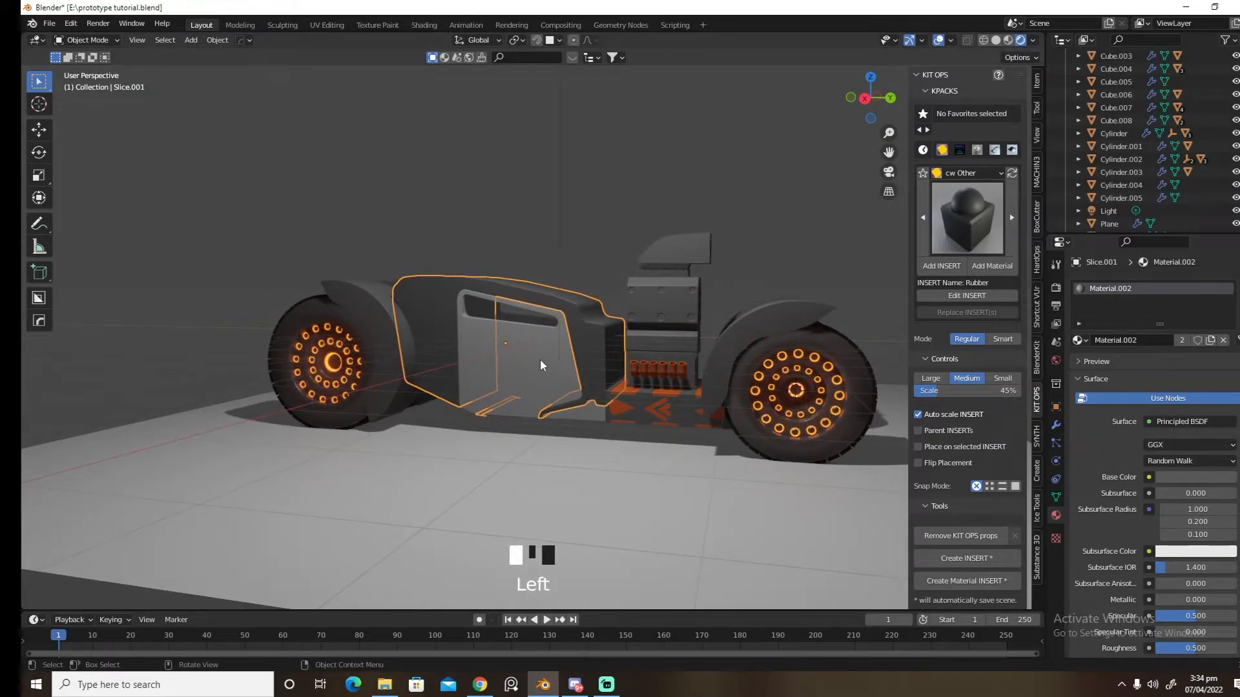
{"action": "left_click", "coordinate": [1188, 480]}
{"action": "mouse_move", "coordinate": [1229, 335]}
{"action": "left_mouse_down"}
{"action": "mouse_move", "coordinate": [1230, 349]}
{"action": "mouse_move", "coordinate": [1237, 337]}
{"action": "left_mouse_up"}
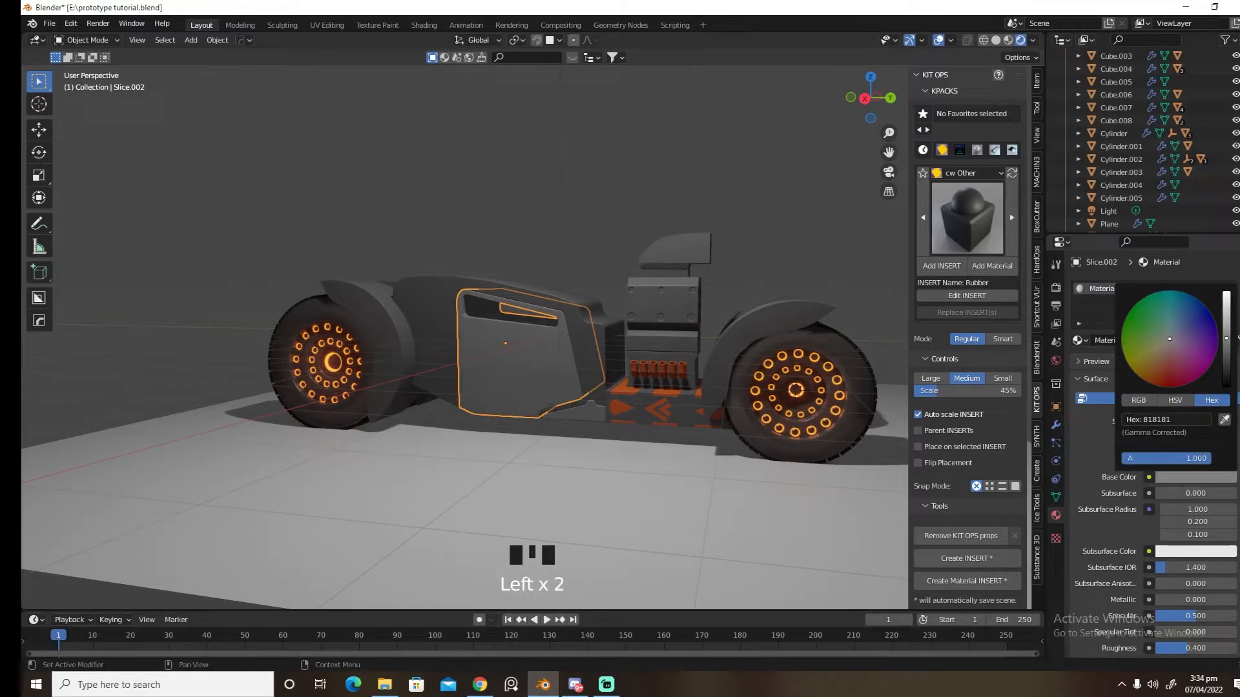
Replace the material on the small lower panel behind the engine with a new one whose base color is hex 999999
{"action": "left_click", "coordinate": [595, 408]}
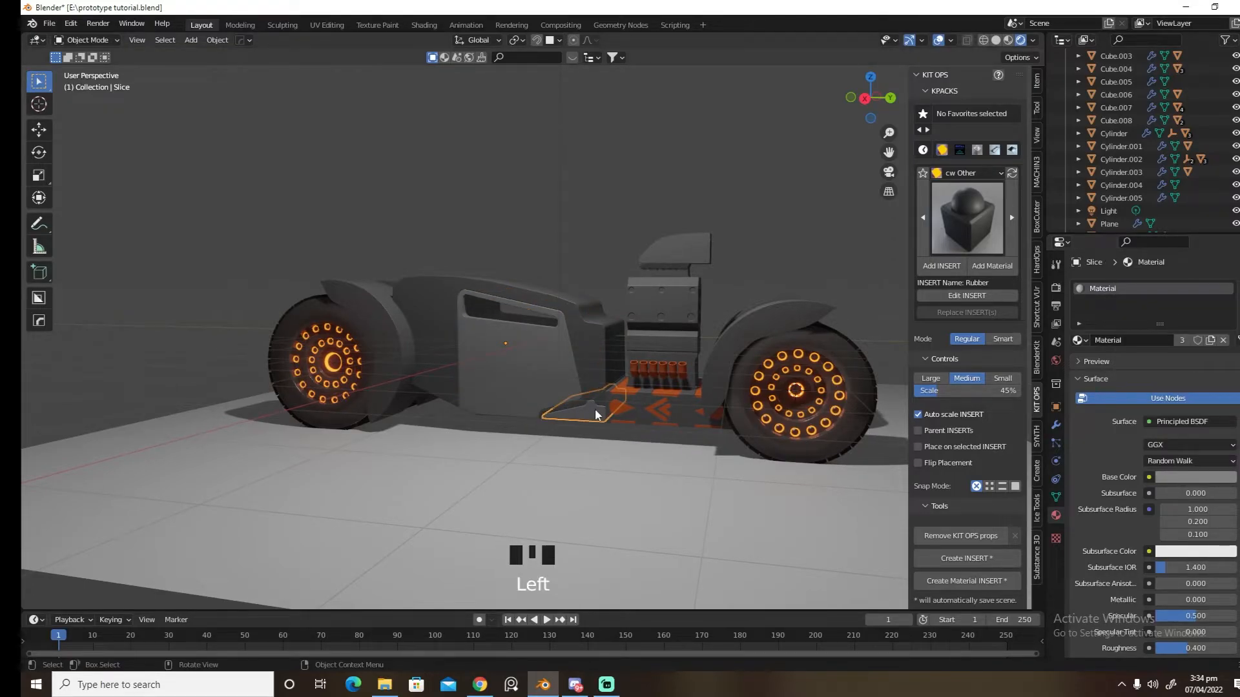
{"action": "left_click", "coordinate": [1226, 343]}
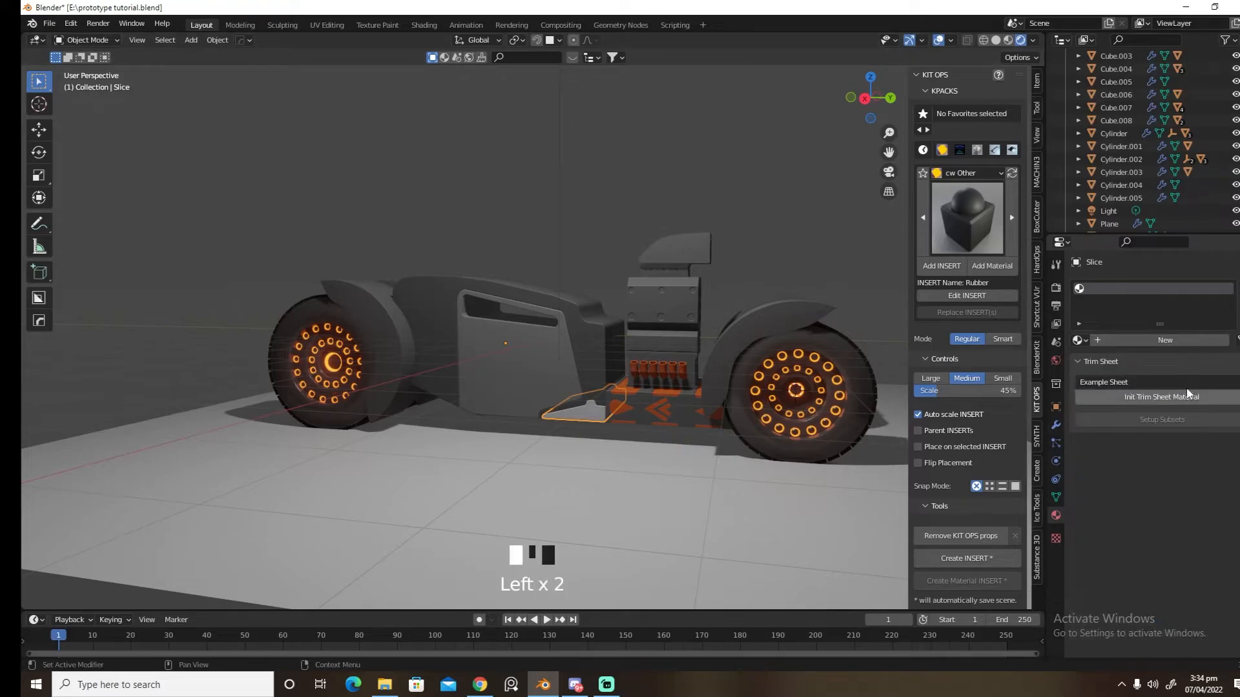
{"action": "left_click", "coordinate": [1140, 341]}
{"action": "left_click", "coordinate": [1182, 479]}
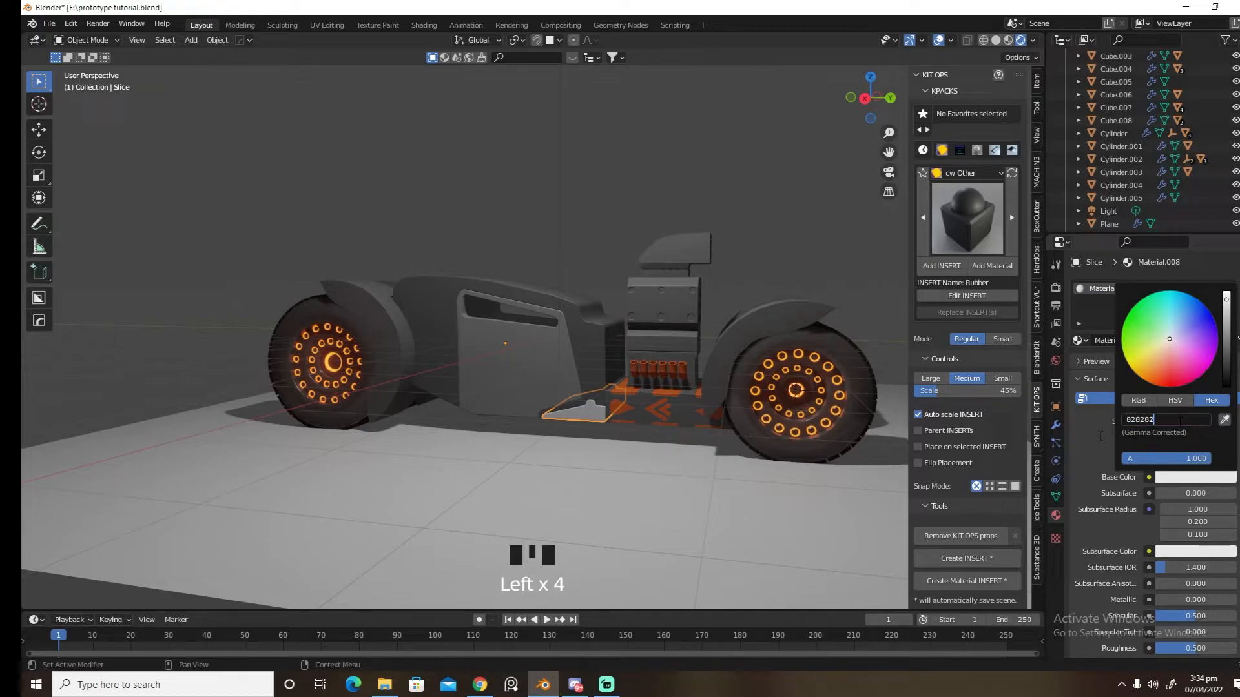
{"action": "key", "text": "Return"}
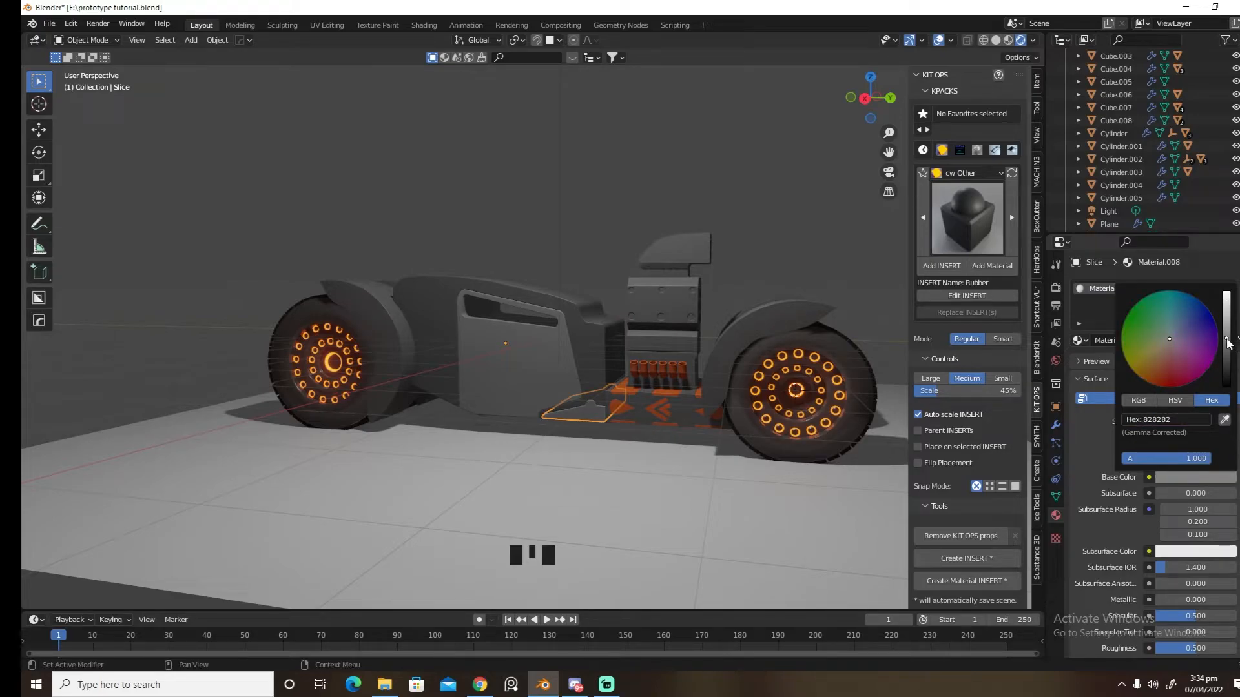
{"action": "left_click_drag", "start_coordinate": [1226, 339], "coordinate": [1226, 330]}
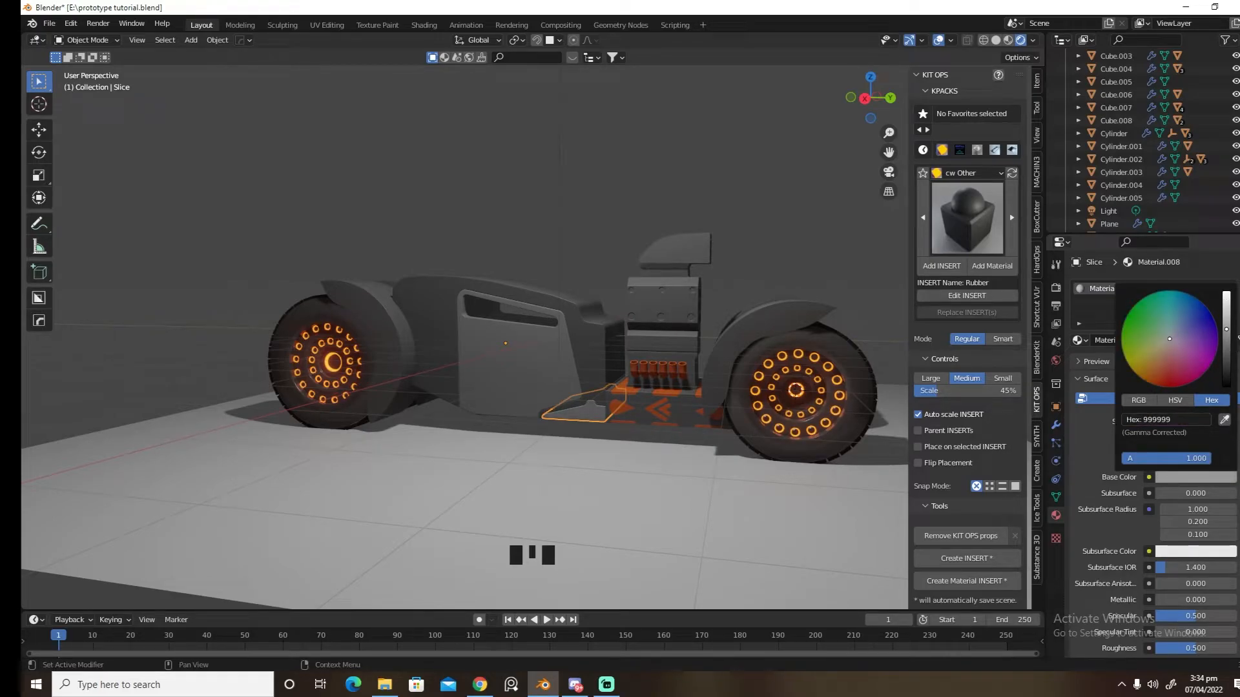
{"action": "middle_click_drag", "start_coordinate": [796, 435], "coordinate": [763, 427]}
{"action": "scroll", "coordinate": [624, 419], "scroll_direction": "down", "scroll_amount": 3}
{"action": "middle_click_drag", "start_coordinate": [624, 418], "coordinate": [684, 417]}
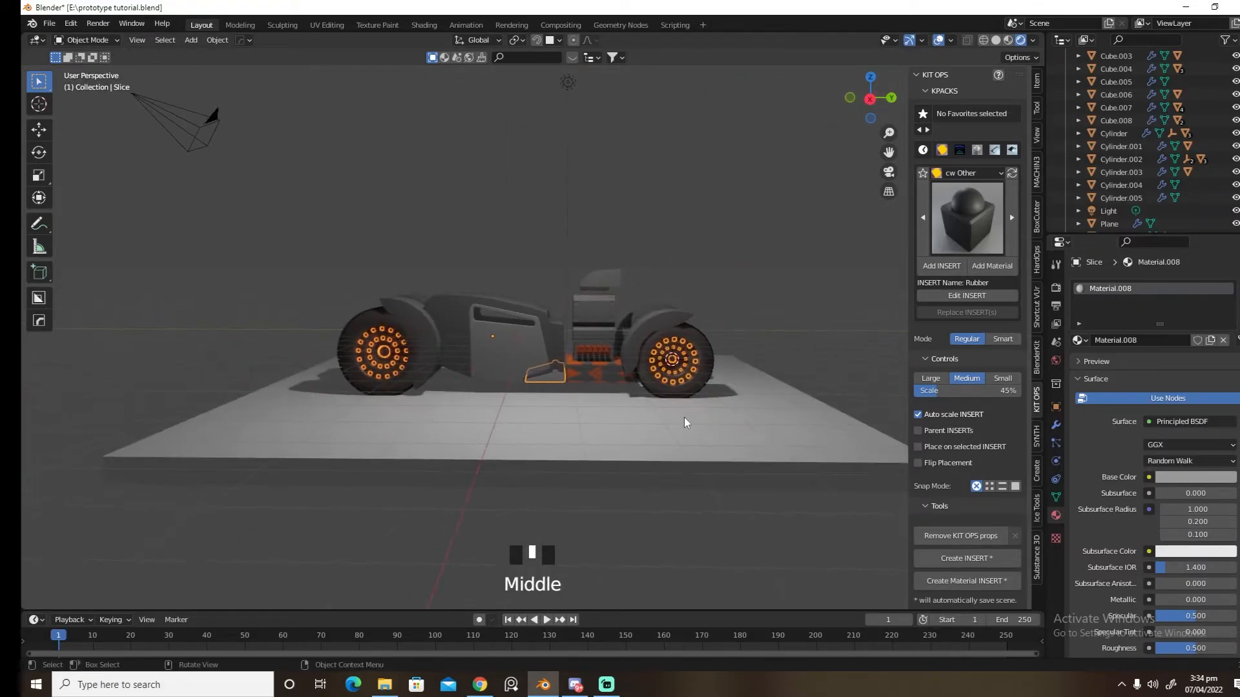
{"action": "scroll", "coordinate": [684, 417], "scroll_direction": "up", "scroll_amount": 3}
{"action": "left_click", "coordinate": [606, 684]}
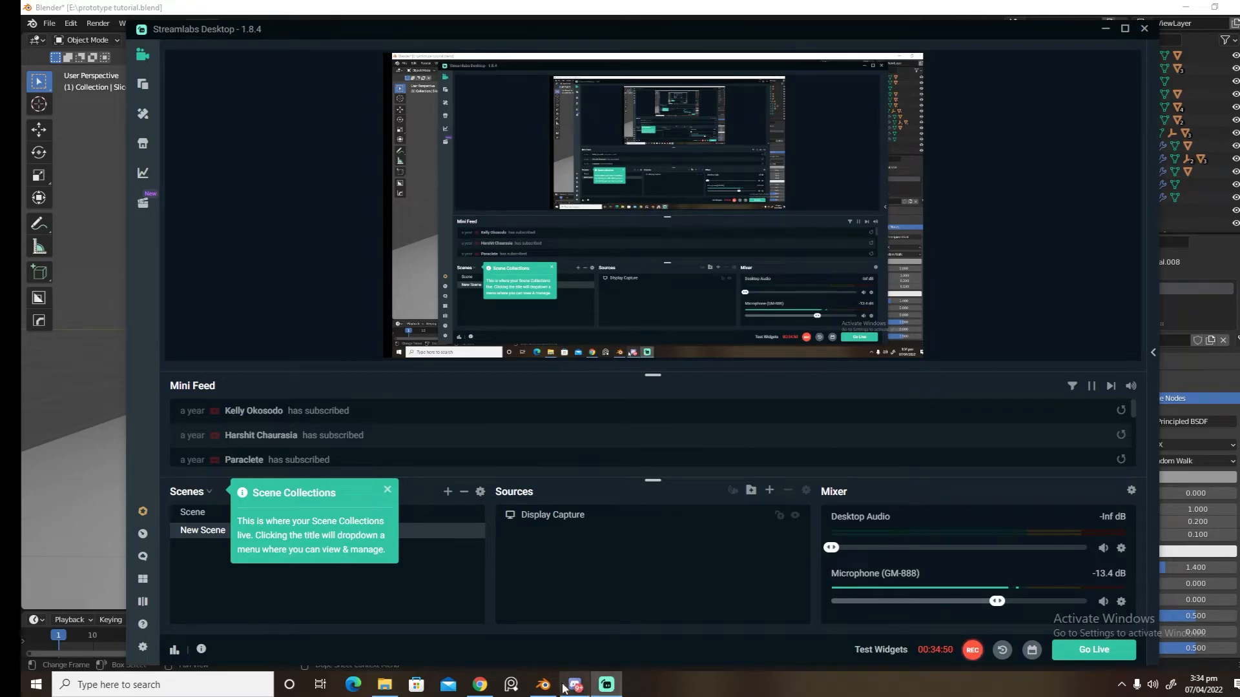
{"action": "left_click", "coordinate": [543, 685]}
In the right view, insert the NE Labs logo from November 2021 Decals on the body behind the door
{"action": "middle_click_drag", "start_coordinate": [599, 475], "coordinate": [596, 436], "text": "shift"}
{"action": "key", "text": "grave"}
{"action": "left_click", "coordinate": [599, 409]}
{"action": "scroll", "coordinate": [600, 409], "scroll_direction": "up", "scroll_amount": 4}
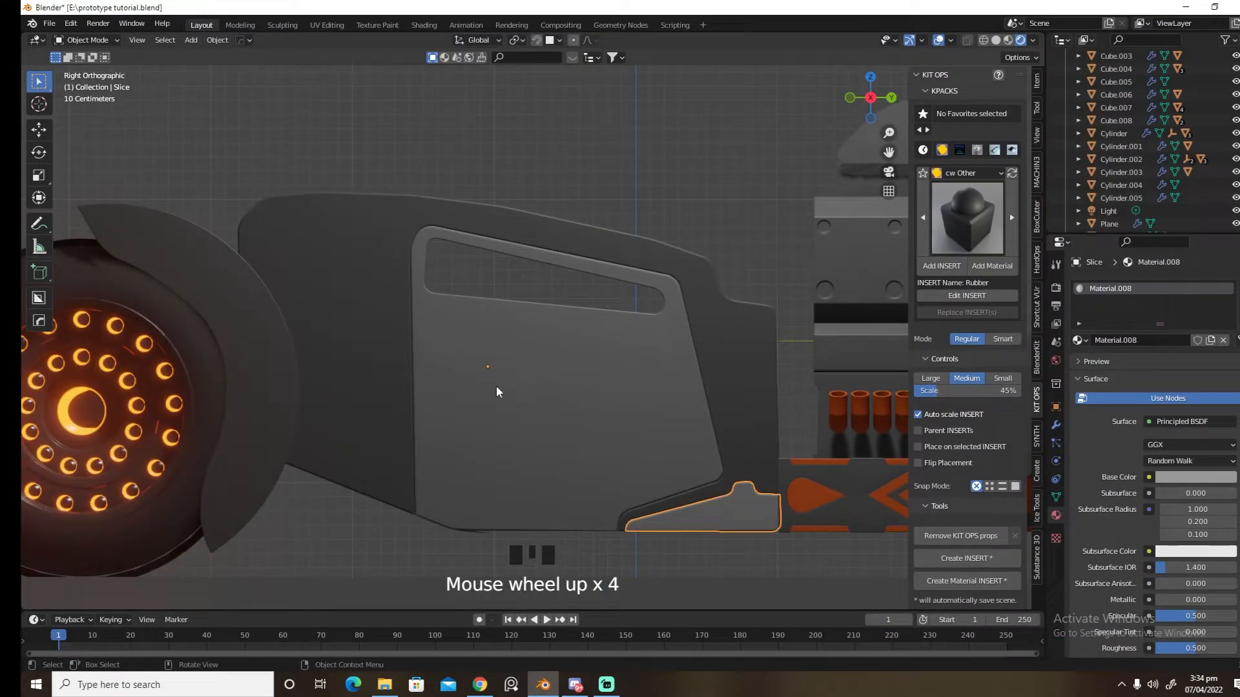
{"action": "left_click", "coordinate": [352, 317]}
{"action": "key", "text": "d"}
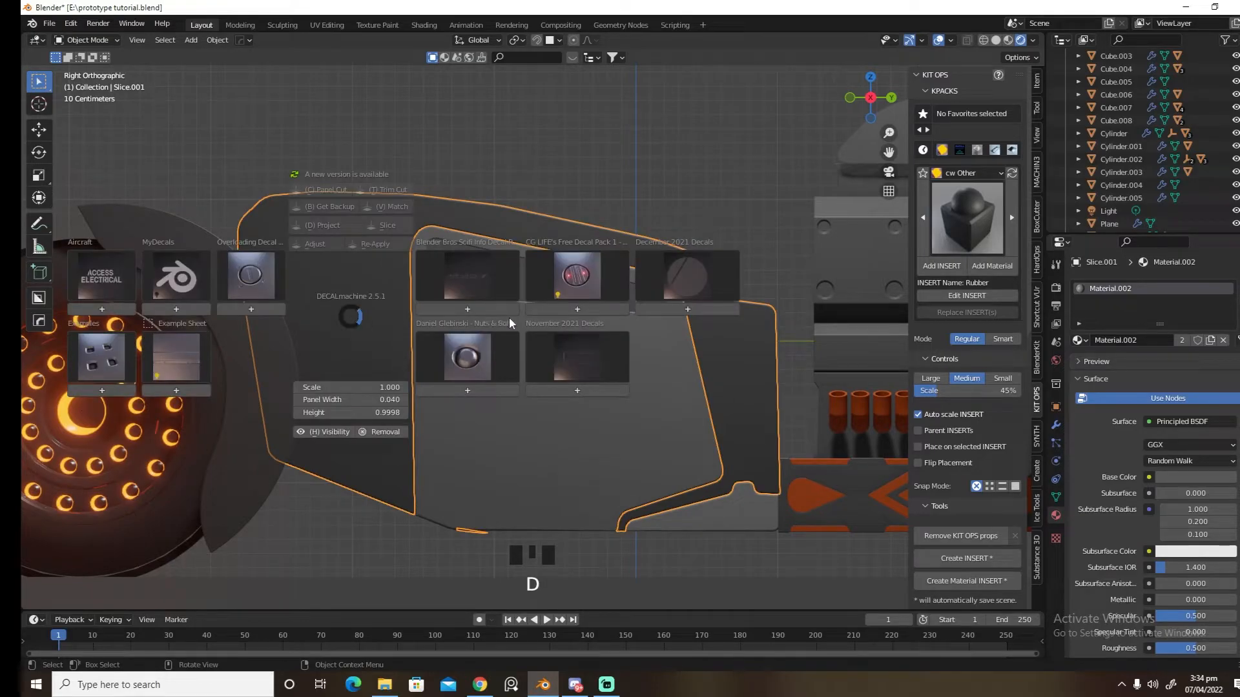
{"action": "left_click", "coordinate": [584, 357]}
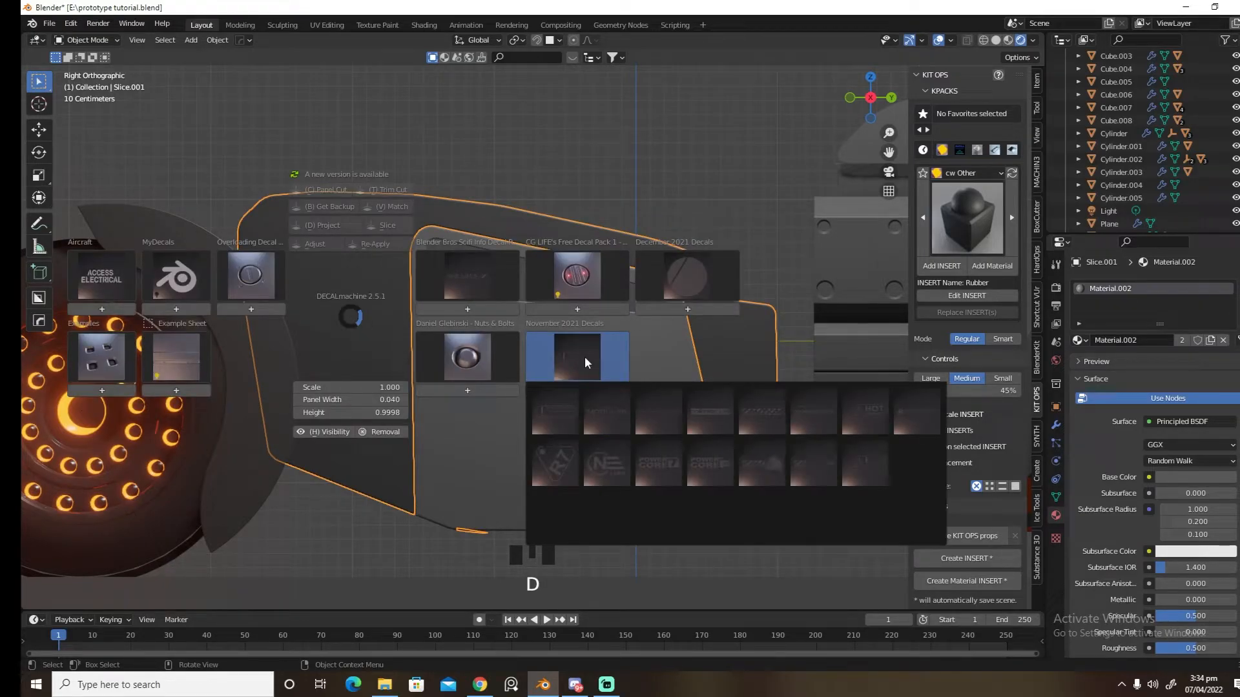
{"action": "left_click", "coordinate": [596, 463]}
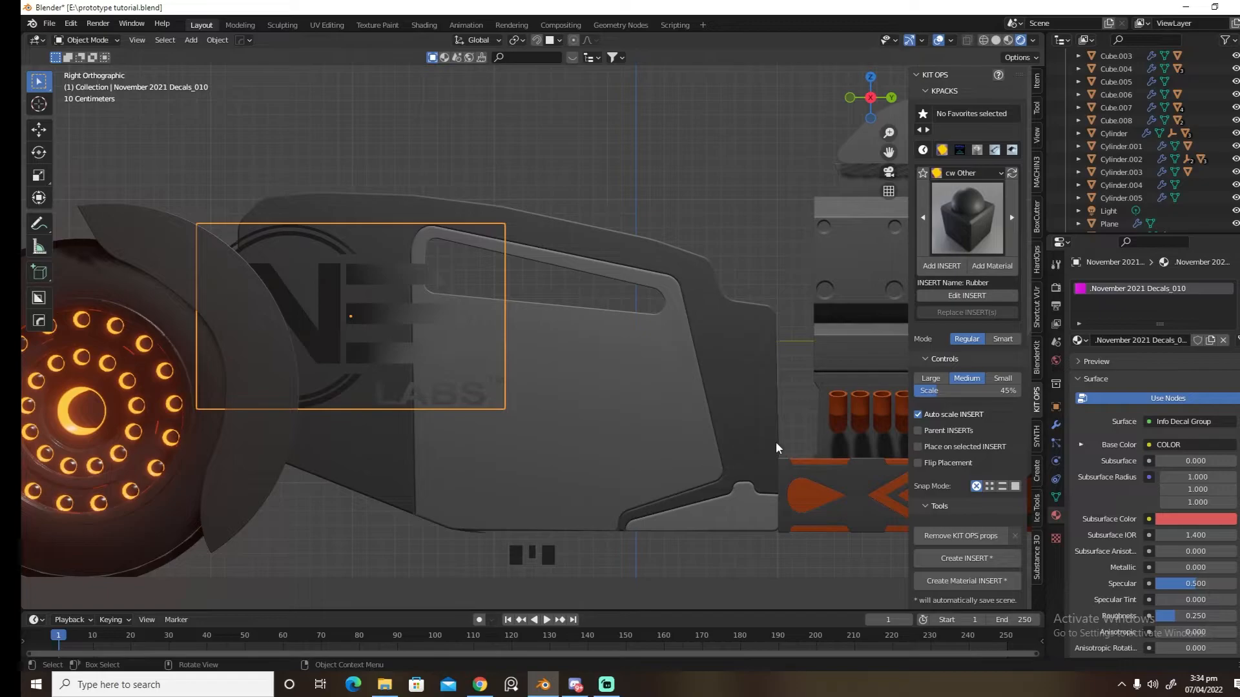
Scale the NE Labs decal to 0.317 and raise it about 0.44 m along Z
{"action": "key", "text": "s"}
{"action": "left_click", "coordinate": [449, 421]}
{"action": "key", "text": "g"}
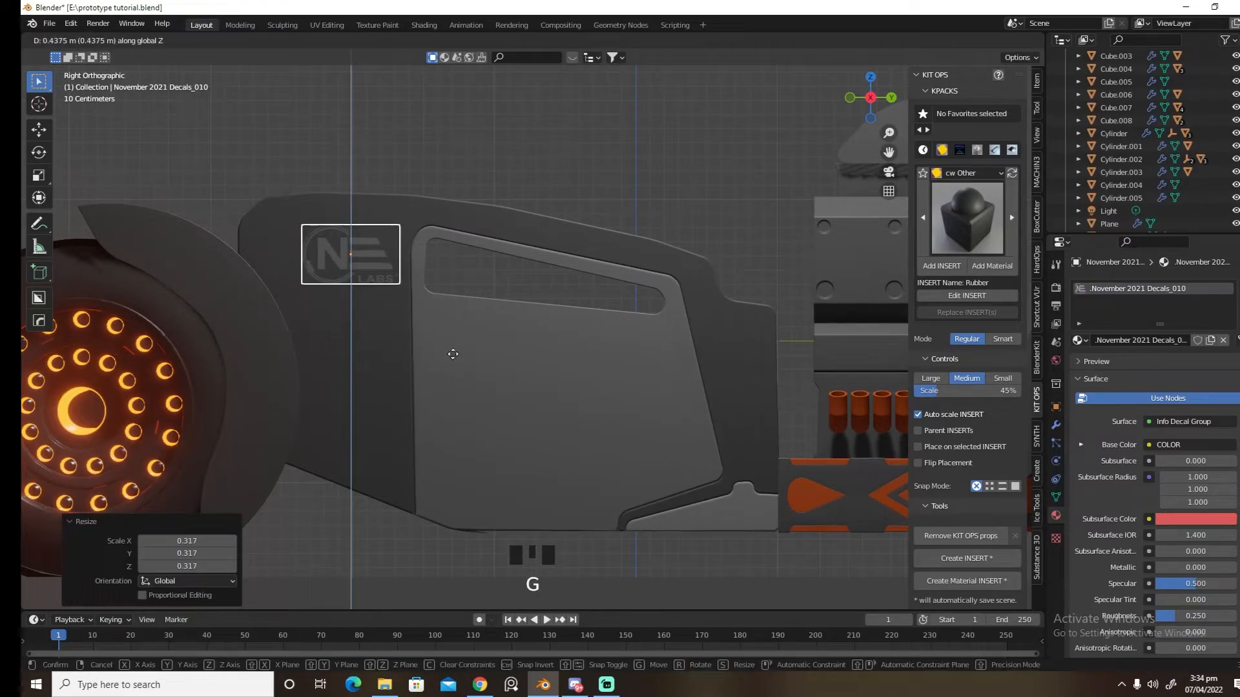
{"action": "left_click", "coordinate": [449, 355]}
Slightly enlarge the NE Labs decal and move it about -0.073 m along Y
{"action": "key", "text": "s"}
{"action": "left_click", "coordinate": [495, 355]}
{"action": "key", "text": "g"}
{"action": "key", "text": "y"}
{"action": "left_click", "coordinate": [486, 362]}
{"action": "middle_click_drag", "start_coordinate": [486, 362], "coordinate": [505, 382]}
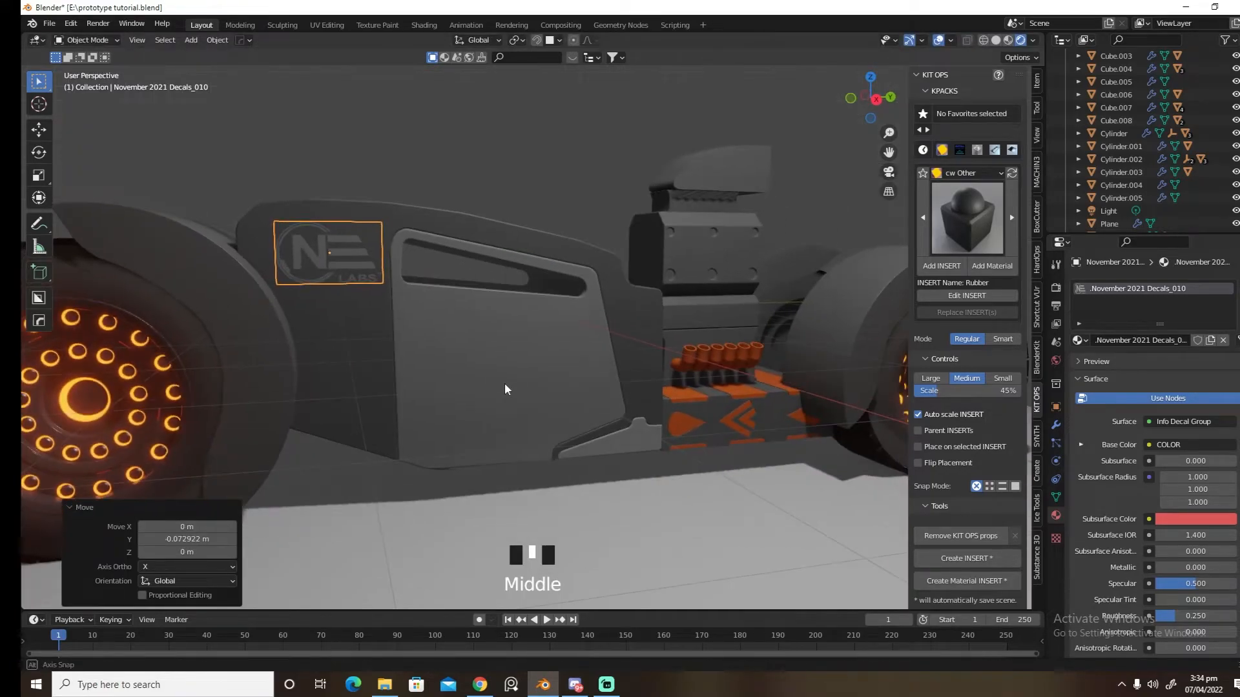
Adjust the NE Labs decal's height offset from the body surface and switch to the left orthographic view
{"action": "scroll", "coordinate": [505, 382], "scroll_direction": "down", "scroll_amount": 3}
{"action": "key", "text": "d"}
{"action": "left_click", "coordinate": [442, 269]}
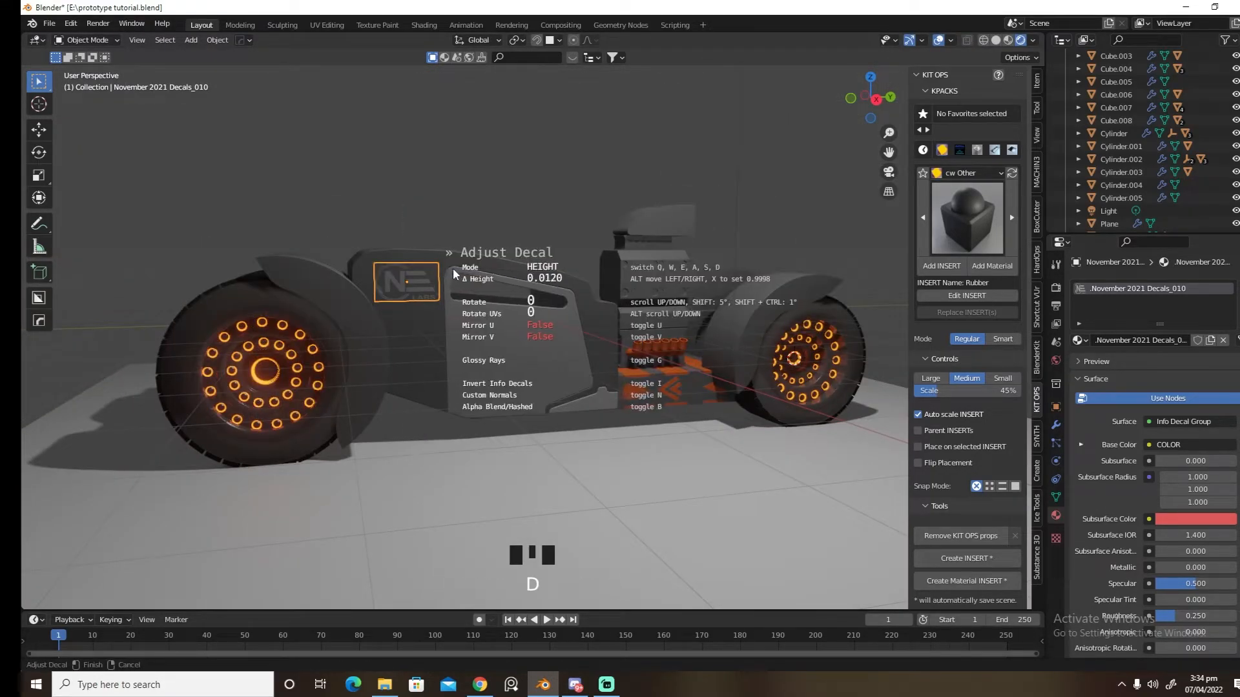
{"action": "left_click", "coordinate": [448, 347]}
{"action": "middle_click_drag", "start_coordinate": [450, 354], "coordinate": [570, 349], "text": "alt"}
{"action": "key", "text": "grave"}
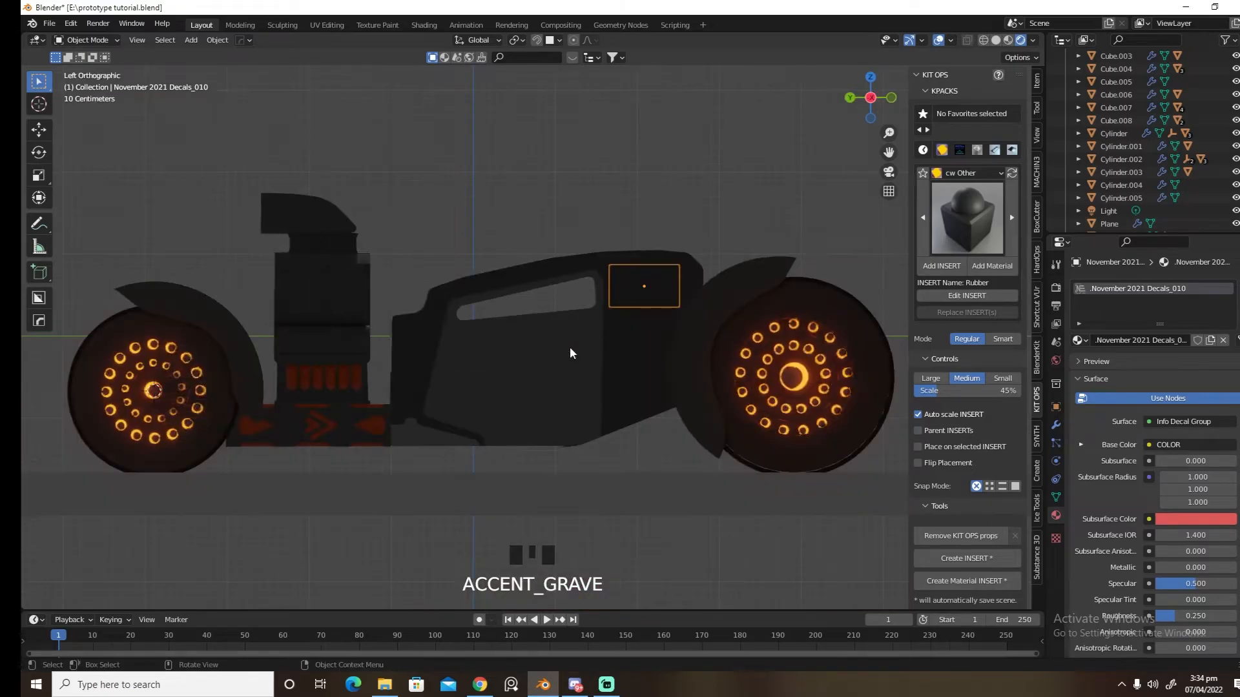
Insert the NE Labs logo from November 2021 Decals on the body's left side behind the door and scale it to 0.410
{"action": "left_click", "coordinate": [644, 286]}
{"action": "key", "text": "d"}
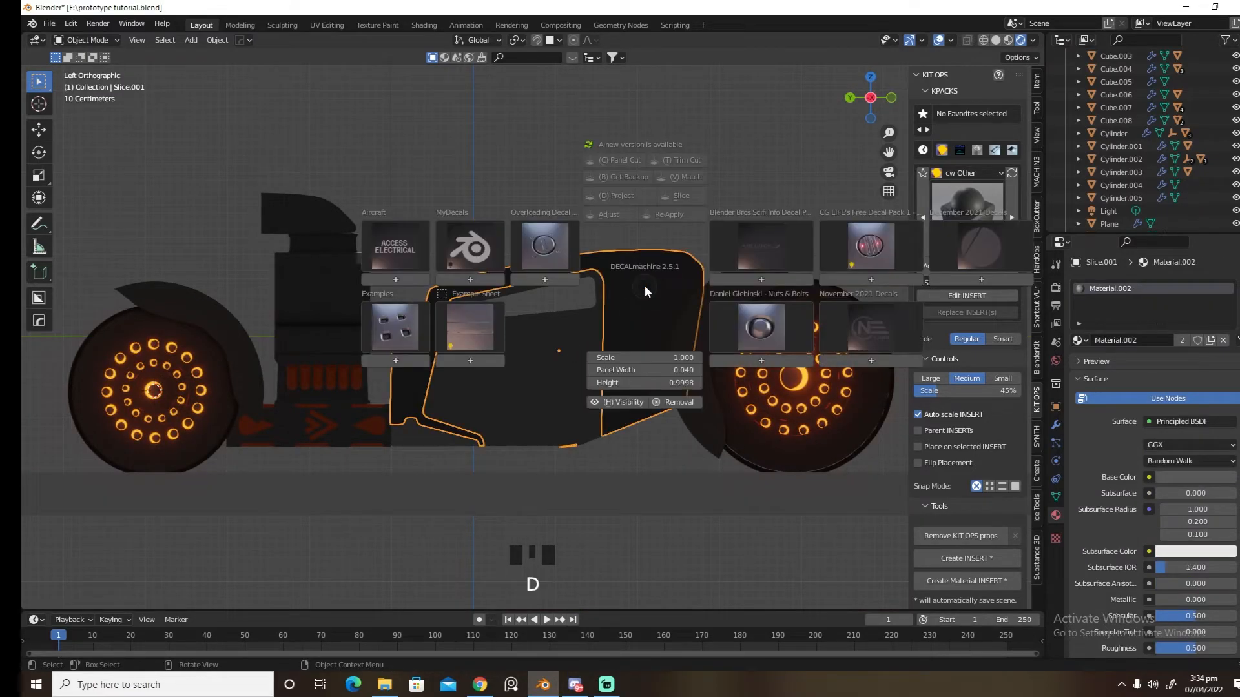
{"action": "left_click", "coordinate": [875, 348]}
{"action": "key", "text": "s"}
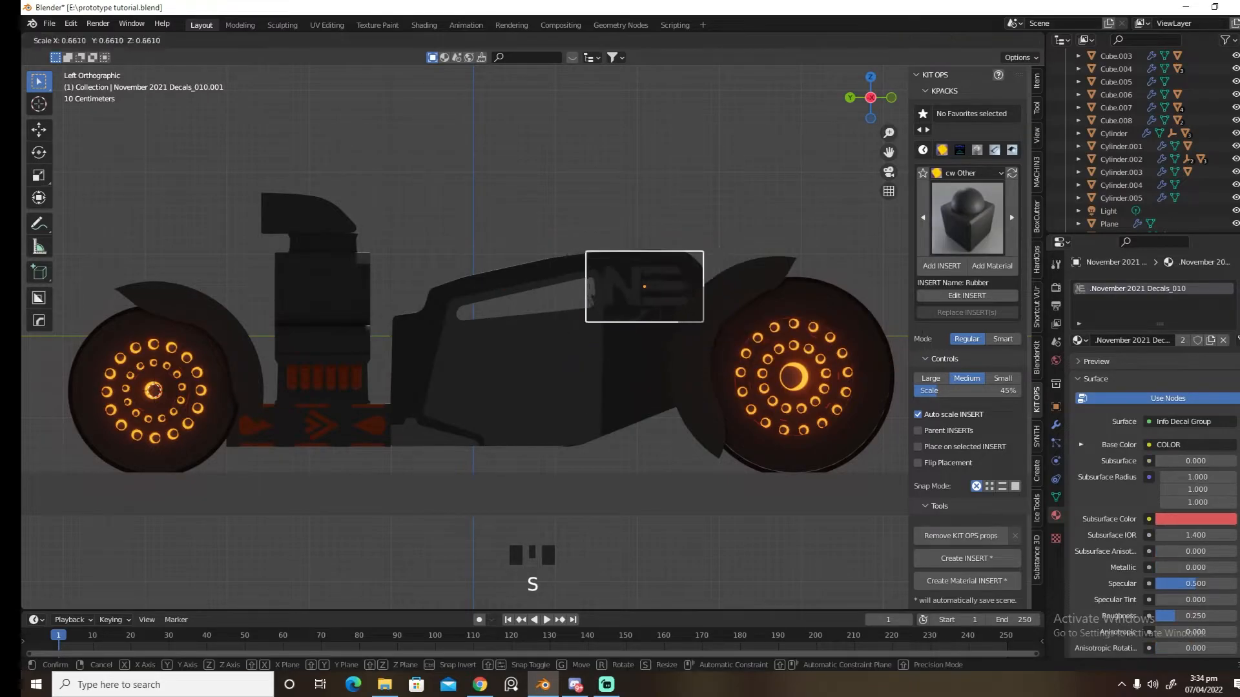
{"action": "left_click", "coordinate": [747, 371]}
Move the left-side NE Labs decal about -0.079 m along Y and adjust its height offset from the body surface
{"action": "key", "text": "g"}
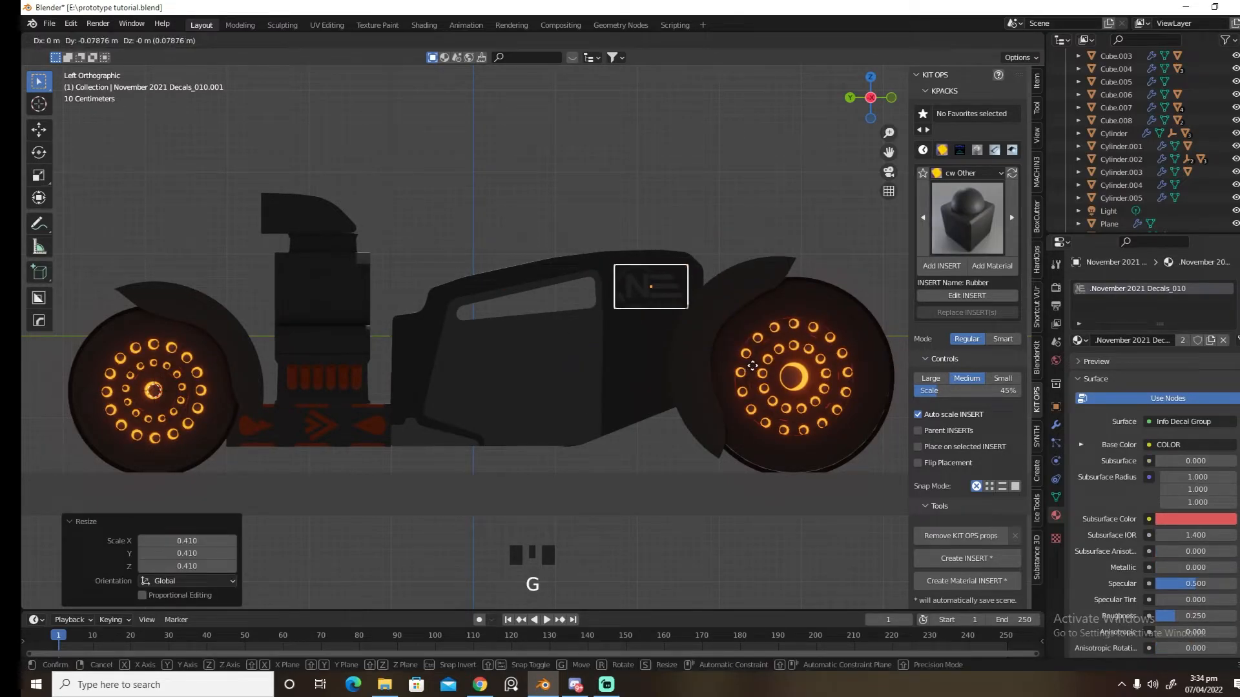
{"action": "left_click", "coordinate": [749, 372]}
{"action": "middle_click_drag", "start_coordinate": [634, 385], "coordinate": [476, 374]}
{"action": "key", "text": "d"}
{"action": "left_click", "coordinate": [722, 314]}
{"action": "scroll", "coordinate": [730, 315], "scroll_direction": "up", "scroll_amount": 2}
{"action": "left_click", "coordinate": [730, 317]}
In the right view, insert the echo-labs logo from December 2021 Decals on the door and scale it to 0.279
{"action": "key", "text": "grave"}
{"action": "left_click", "coordinate": [481, 367]}
{"action": "scroll", "coordinate": [471, 366], "scroll_direction": "up", "scroll_amount": 2}
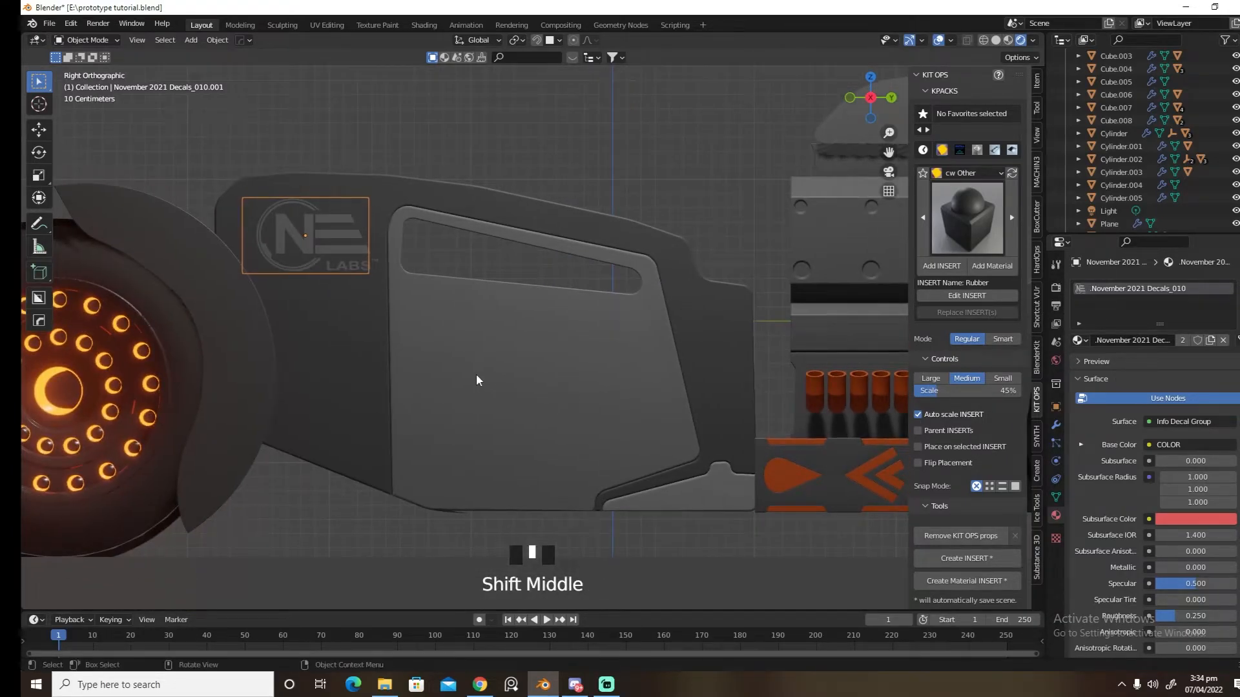
{"action": "left_click", "coordinate": [476, 373]}
{"action": "key", "text": "d"}
{"action": "left_click", "coordinate": [811, 332]}
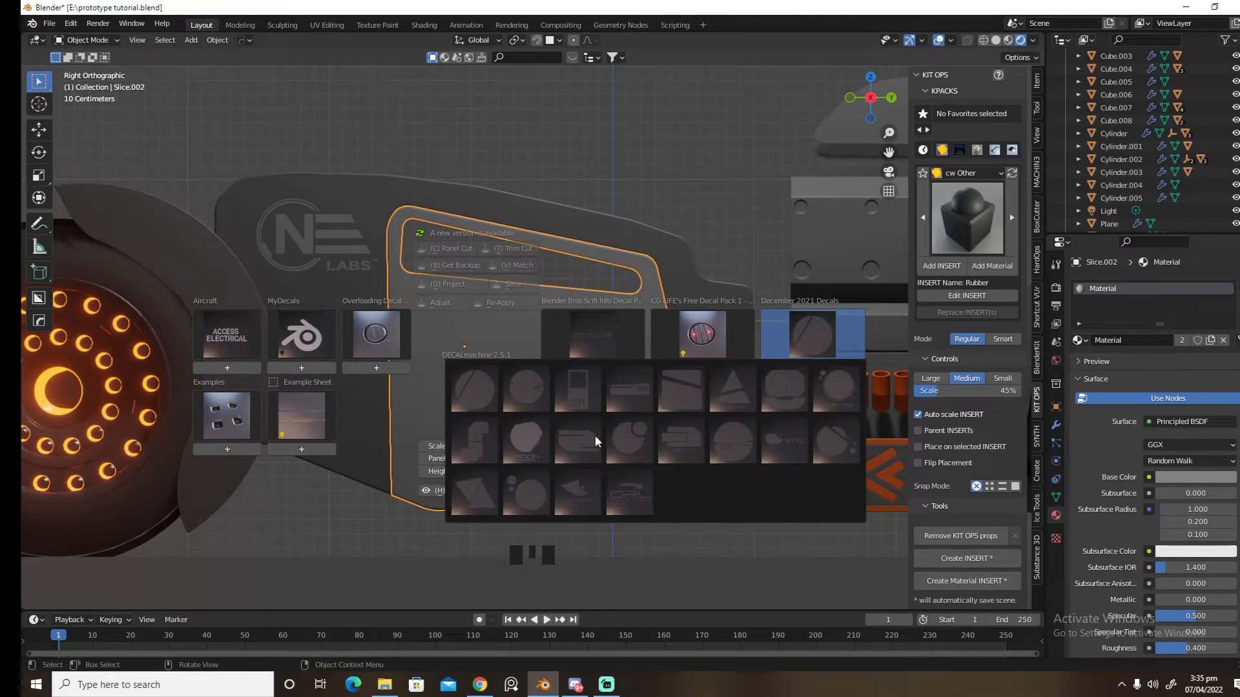
{"action": "left_click", "coordinate": [625, 435]}
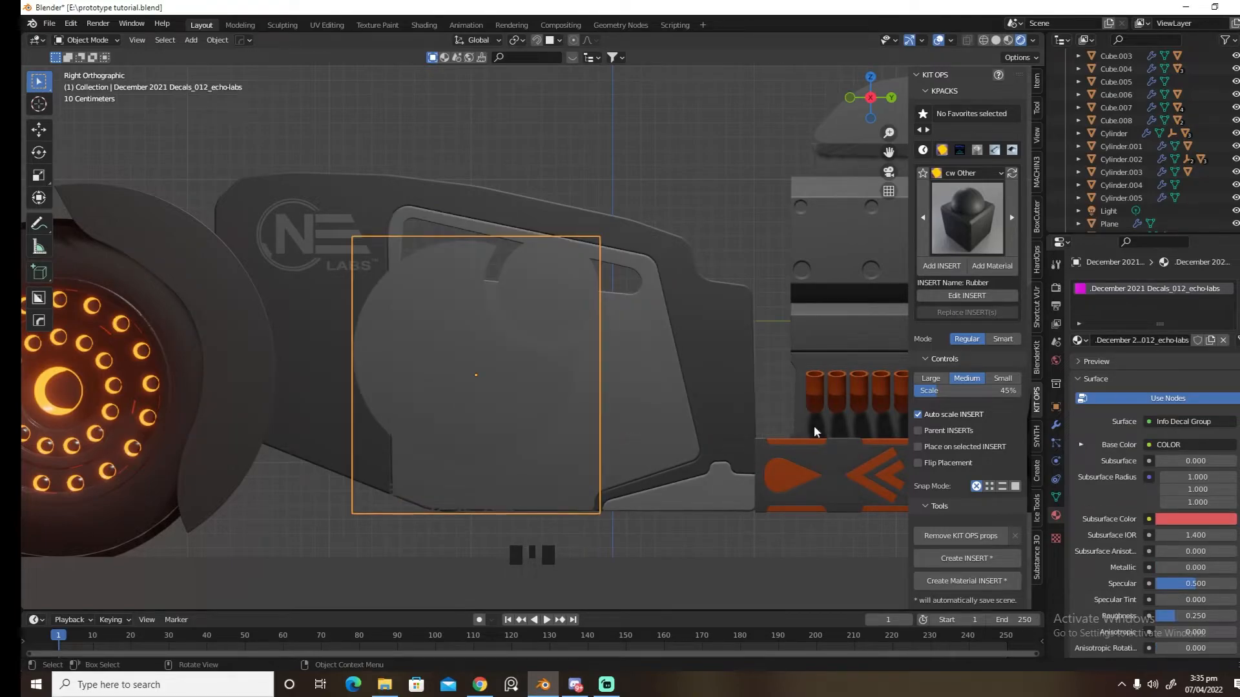
{"action": "key", "text": "s"}
{"action": "left_click", "coordinate": [560, 432]}
{"action": "middle_click_drag", "start_coordinate": [560, 431], "coordinate": [615, 431]}
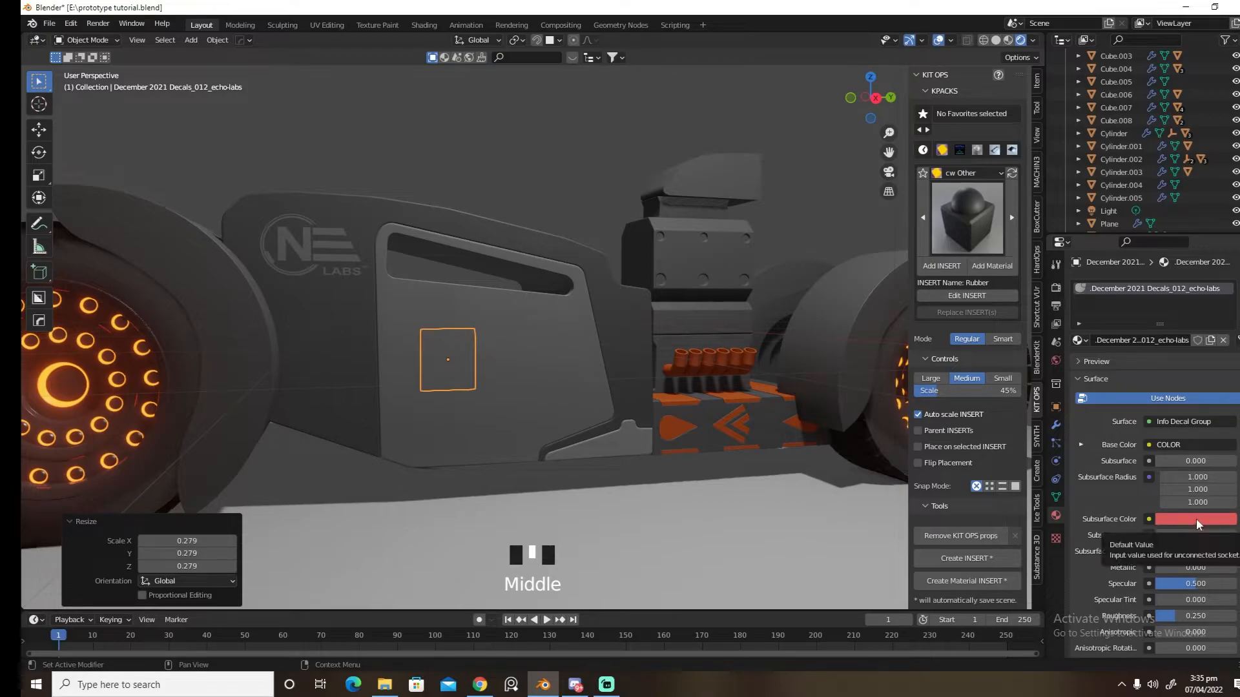
Set the echo-labs decal's Base Color input to .height.Dan...ome_NONE and adjust the decal's height offset by about 0.01
{"action": "left_click", "coordinate": [1193, 446]}
{"action": "left_click", "coordinate": [1075, 486]}
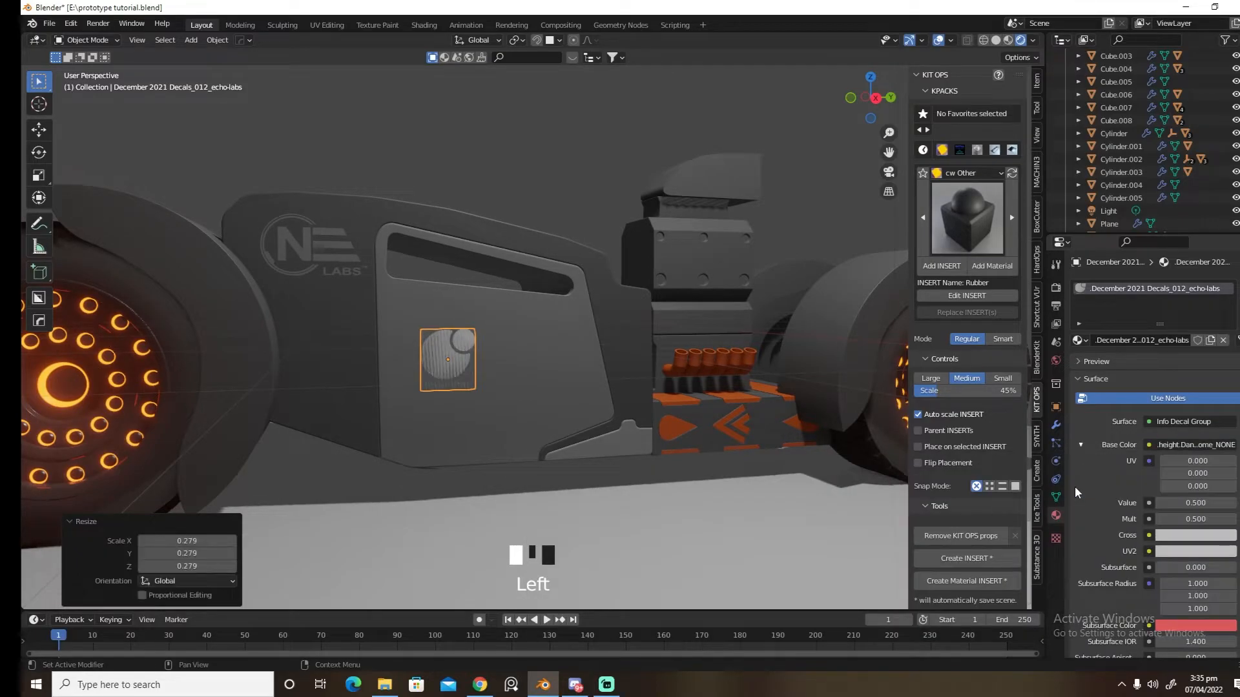
{"action": "key", "text": "d"}
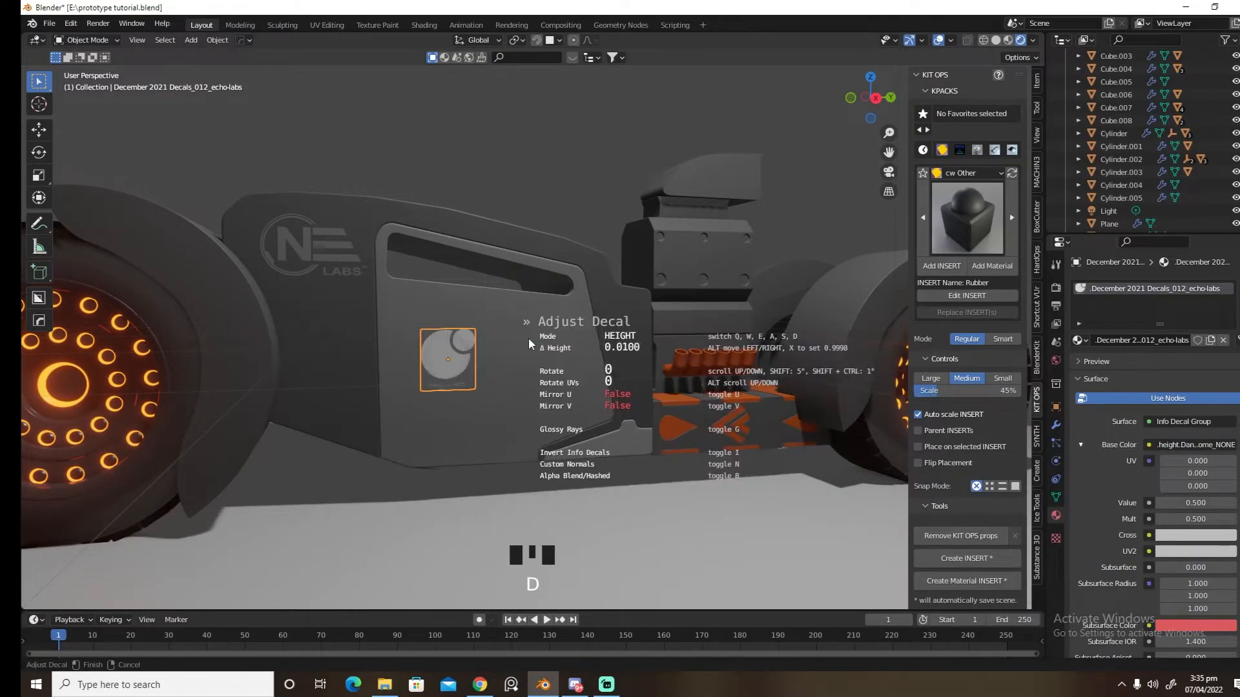
{"action": "left_click", "coordinate": [528, 339]}
Enlarge the echo-labs decal about 1.84 times and move it about -0.092 m along Z
{"action": "key", "text": "s"}
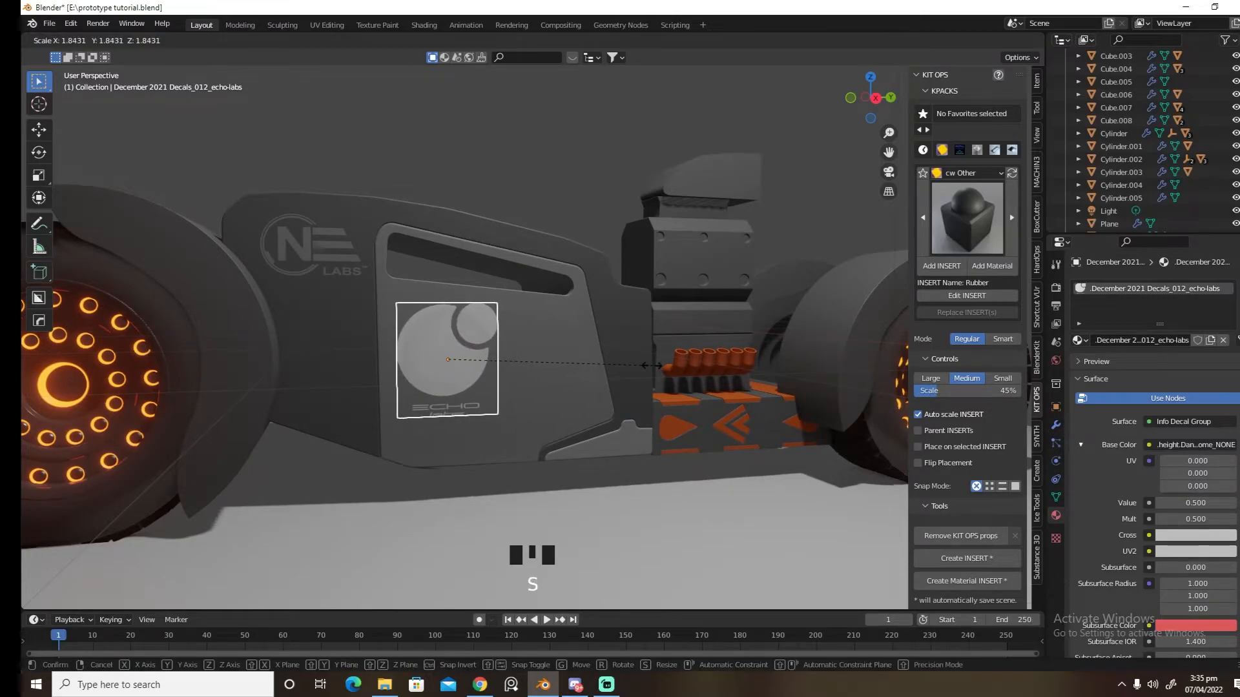
{"action": "left_click", "coordinate": [652, 365]}
{"action": "key", "text": "g"}
{"action": "key", "text": "z"}
{"action": "left_click", "coordinate": [651, 376]}
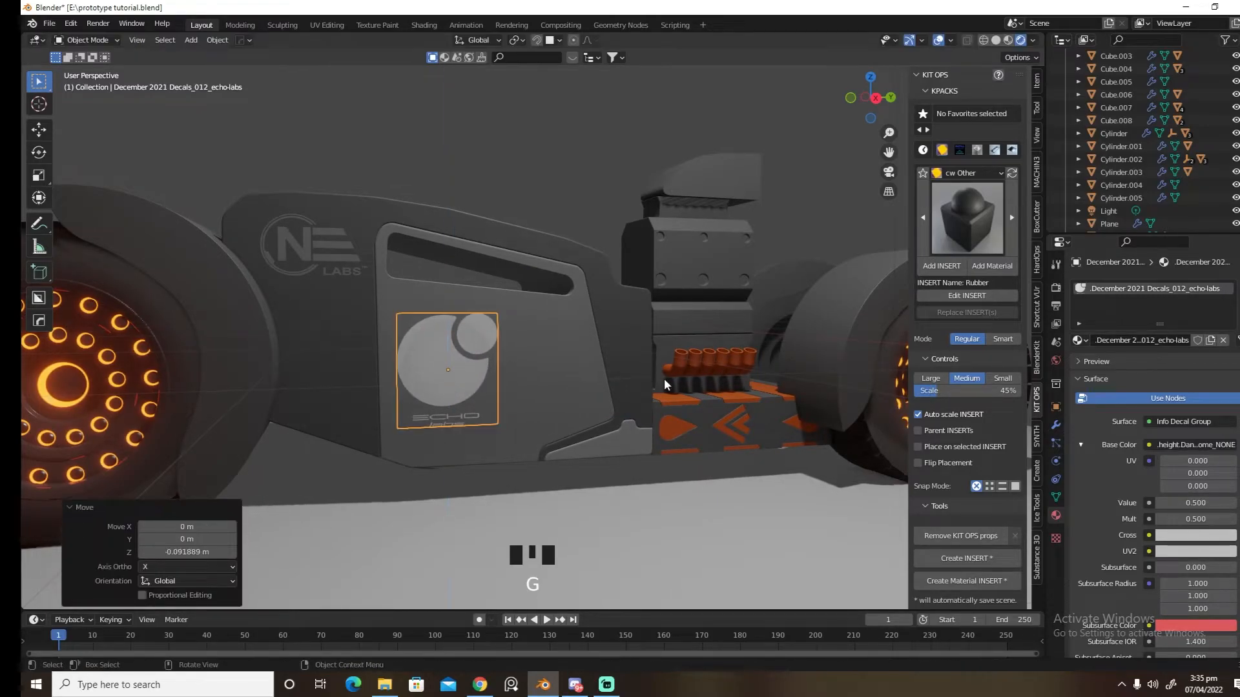
Color the echo-labs decal's Cross value orange and its UV2 value a lighter orange, hex EC7238
{"action": "left_click", "coordinate": [1194, 535]}
{"action": "left_click", "coordinate": [1153, 439]}
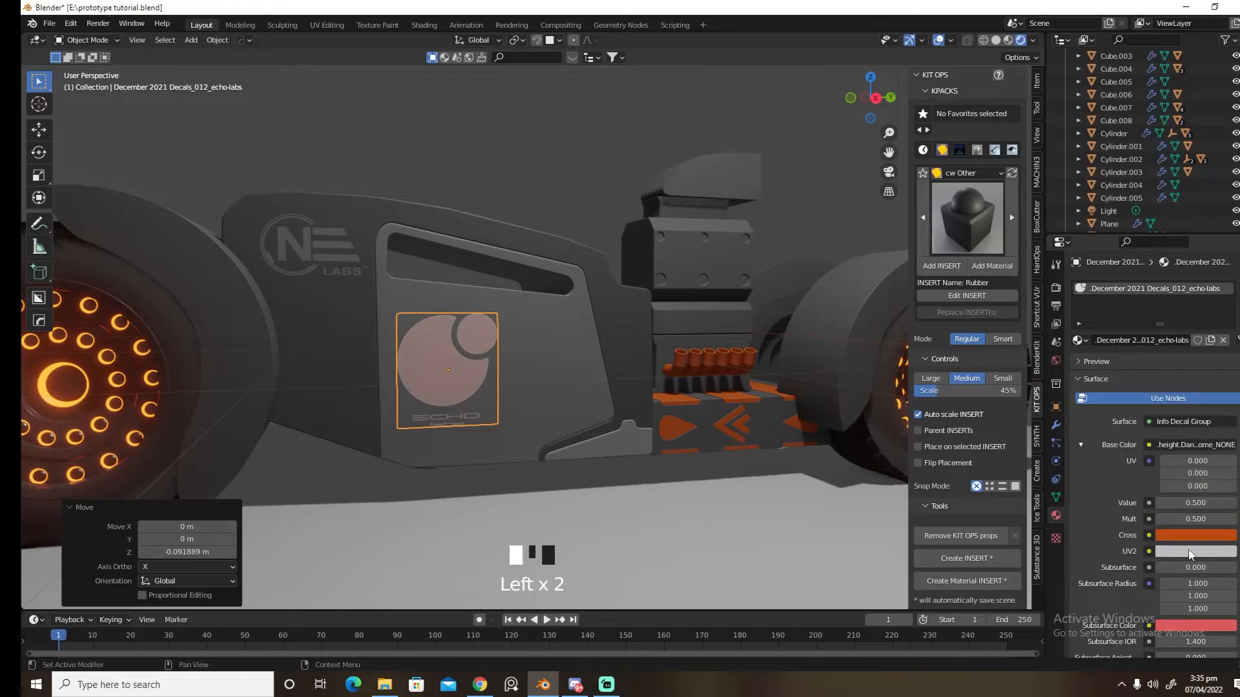
{"action": "left_click", "coordinate": [1191, 552]}
{"action": "left_click", "coordinate": [1153, 455]}
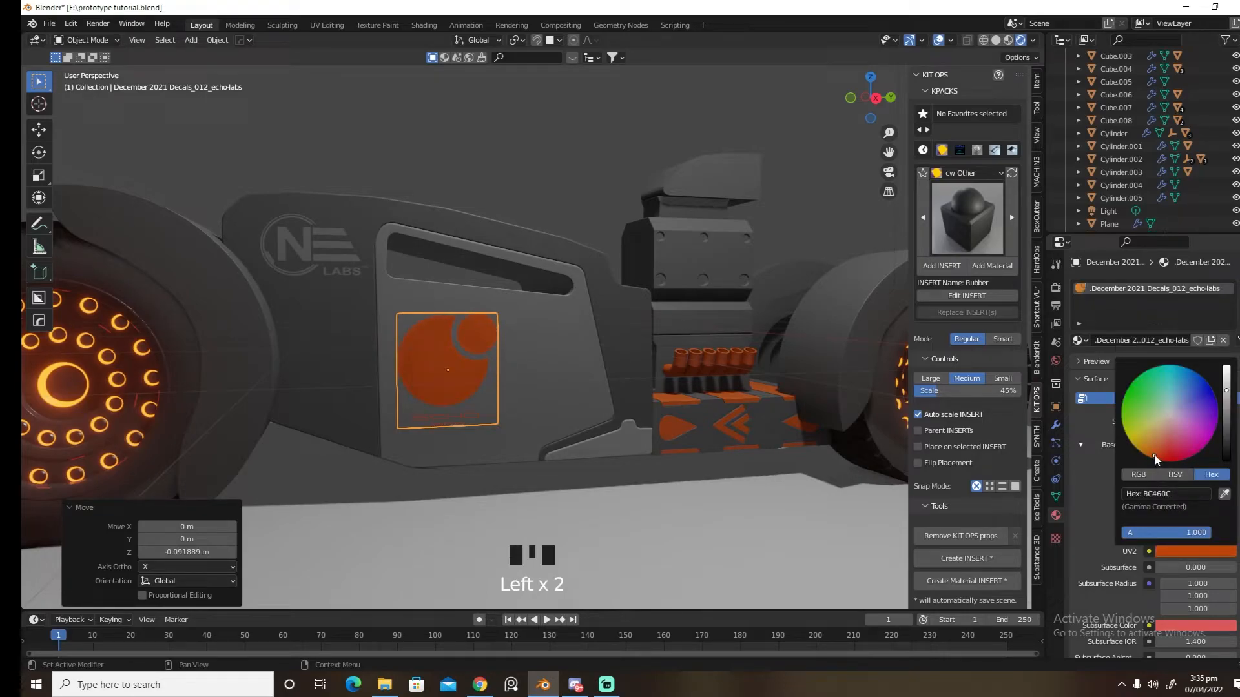
{"action": "left_click_drag", "start_coordinate": [1228, 402], "coordinate": [1227, 373]}
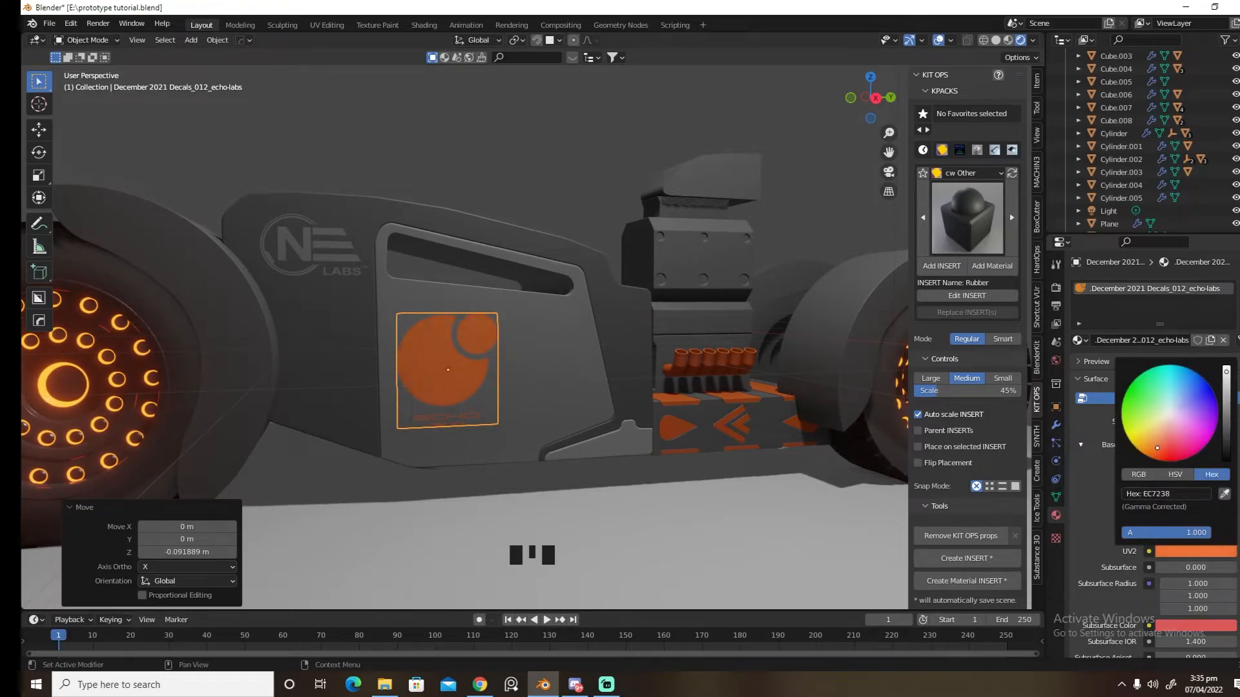
{"action": "scroll", "coordinate": [680, 420], "scroll_direction": "down", "scroll_amount": 5}
{"action": "middle_click_drag", "start_coordinate": [553, 374], "coordinate": [505, 452]}
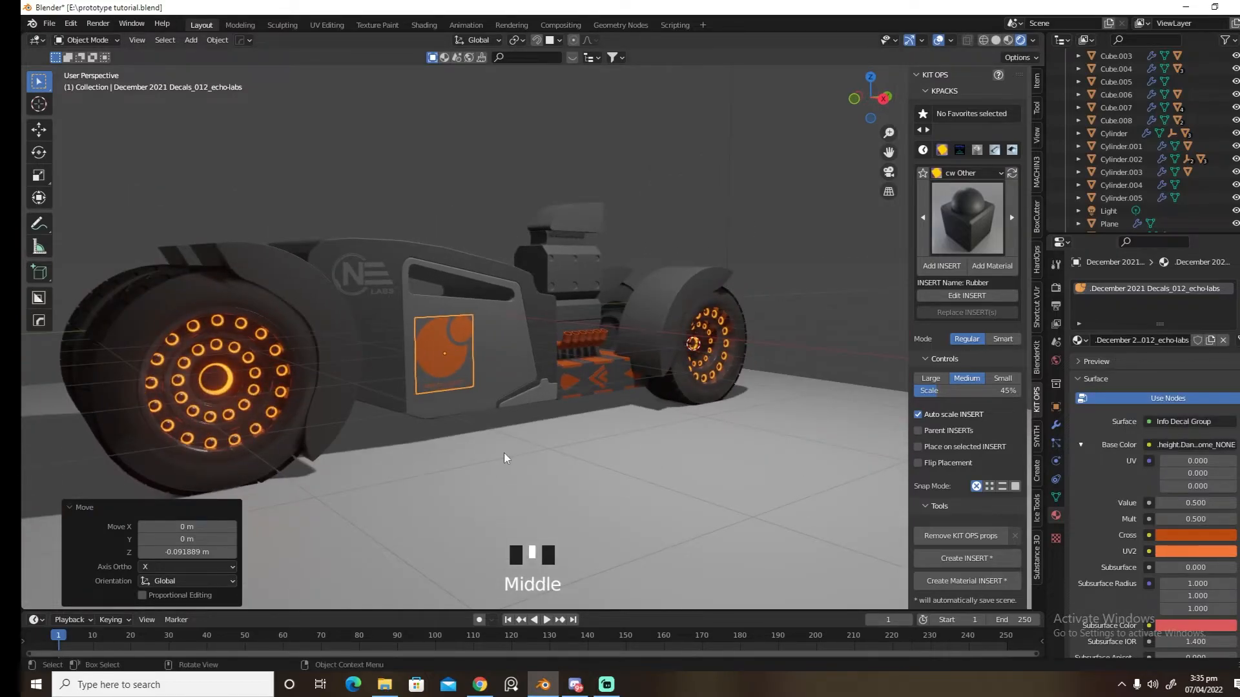
Switch to the left orthographic view to face the opposite door
{"action": "left_click", "coordinate": [494, 454]}
{"action": "left_click", "coordinate": [475, 366]}
{"action": "middle_click_drag", "start_coordinate": [475, 366], "coordinate": [706, 374]}
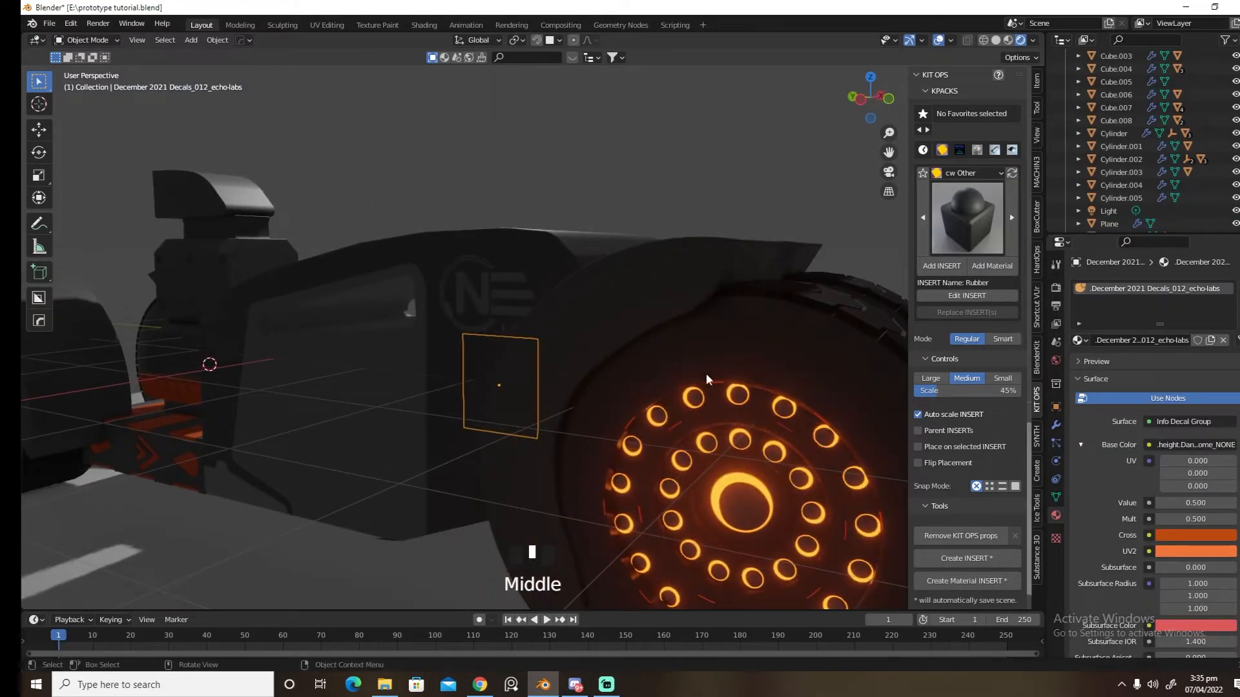
{"action": "key", "text": "grave"}
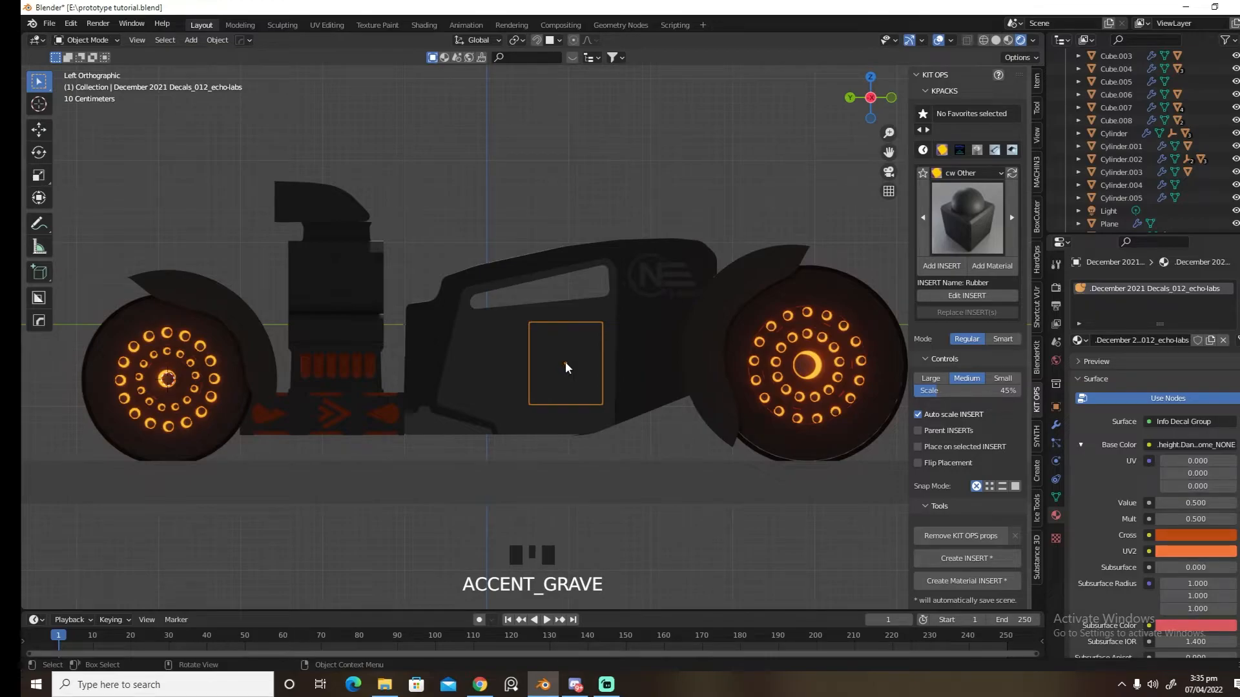
{"action": "left_click", "coordinate": [566, 366]}
{"action": "left_click", "coordinate": [566, 366]}
{"action": "left_click", "coordinate": [565, 366]}
{"action": "key", "text": "d"}
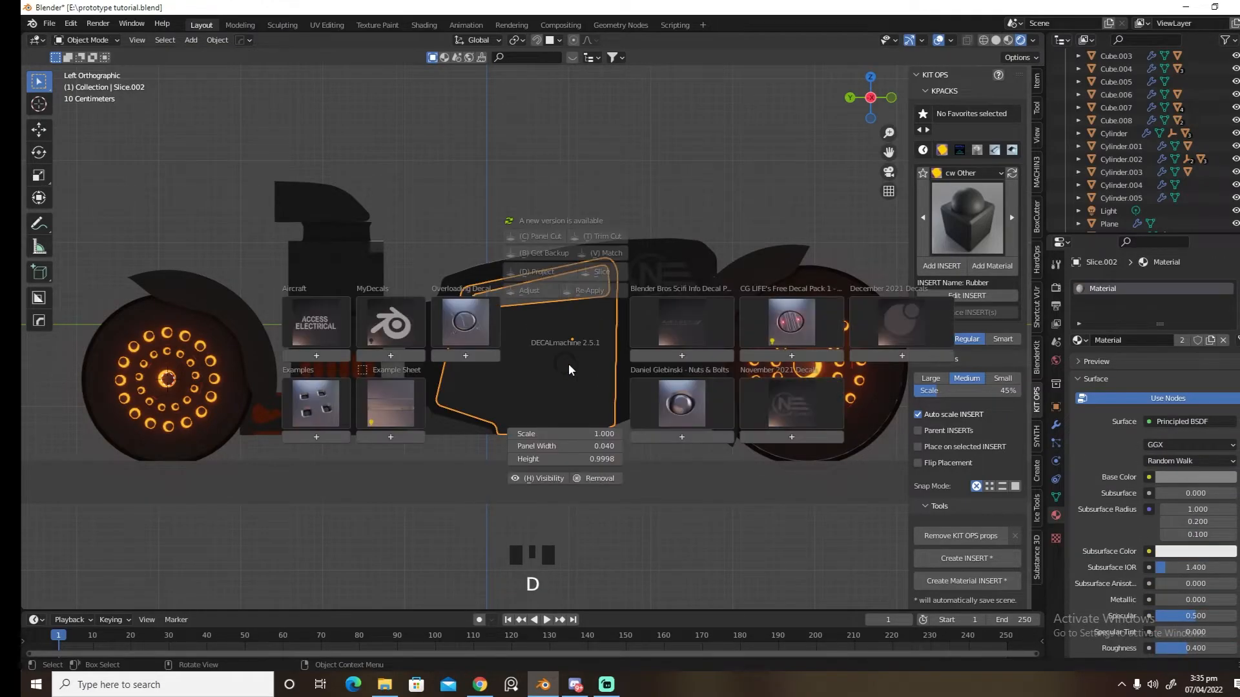
{"action": "left_click", "coordinate": [787, 438]}
{"action": "key", "text": "s"}
{"action": "right_click", "coordinate": [880, 428]}
{"action": "key", "text": "x"}
{"action": "left_click", "coordinate": [878, 434]}
Insert the echo-labs logo from December 2021 Decals on the left door and scale it down to fit the panel
{"action": "left_click", "coordinate": [568, 359]}
{"action": "left_click", "coordinate": [565, 360]}
{"action": "left_click", "coordinate": [566, 362]}
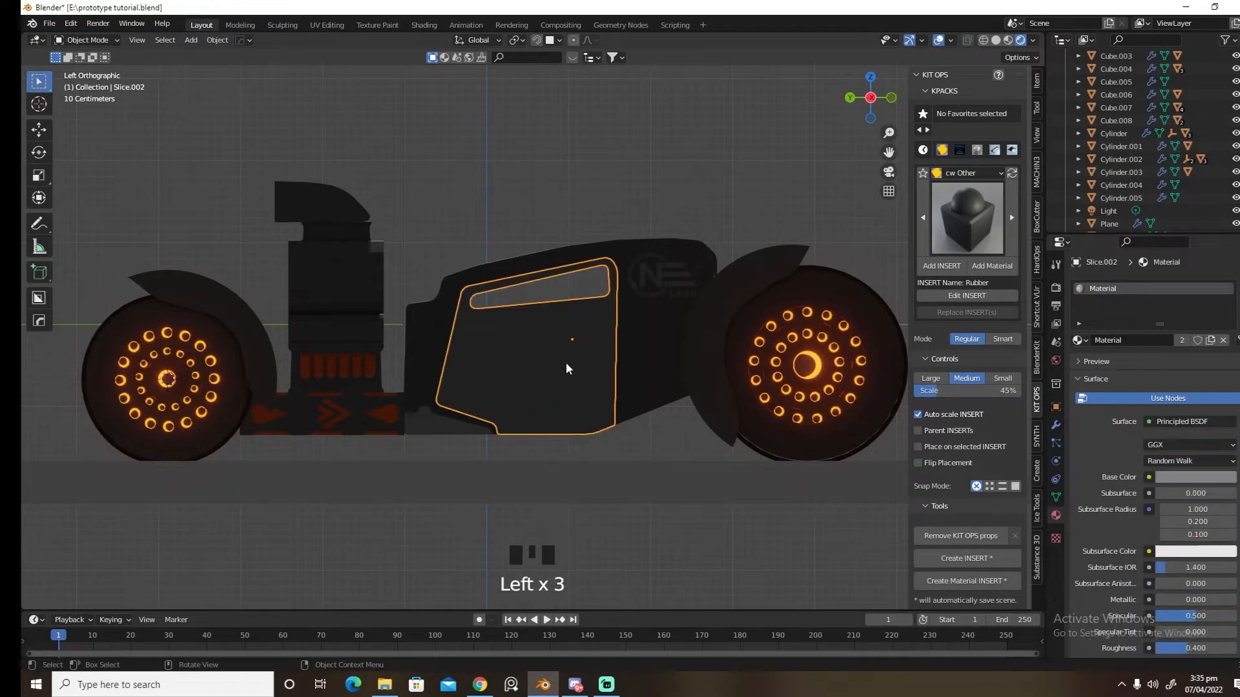
{"action": "key", "text": "d"}
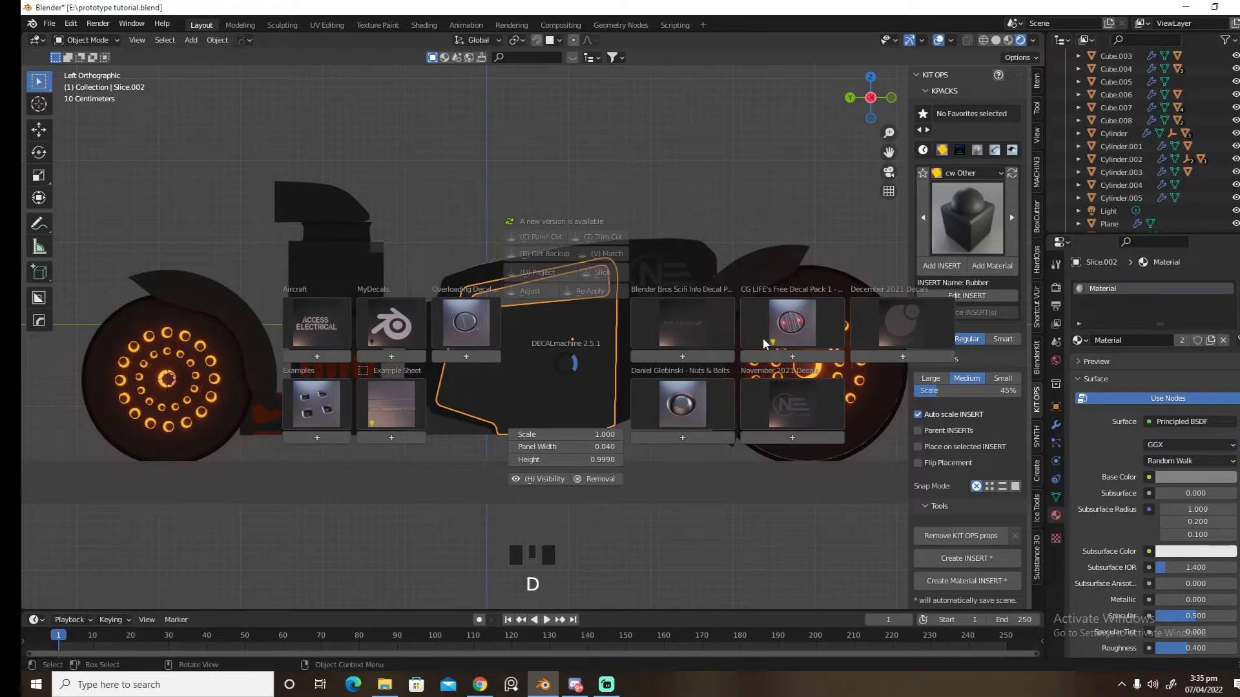
{"action": "left_click", "coordinate": [908, 354]}
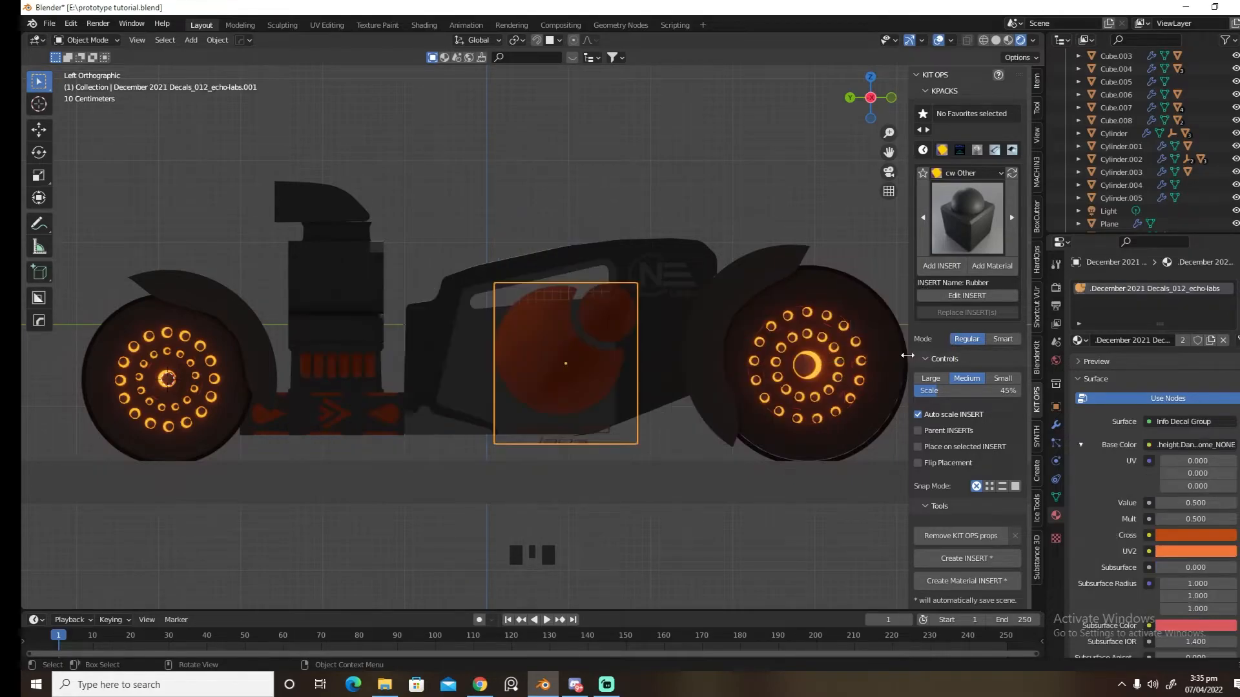
{"action": "key", "text": "s"}
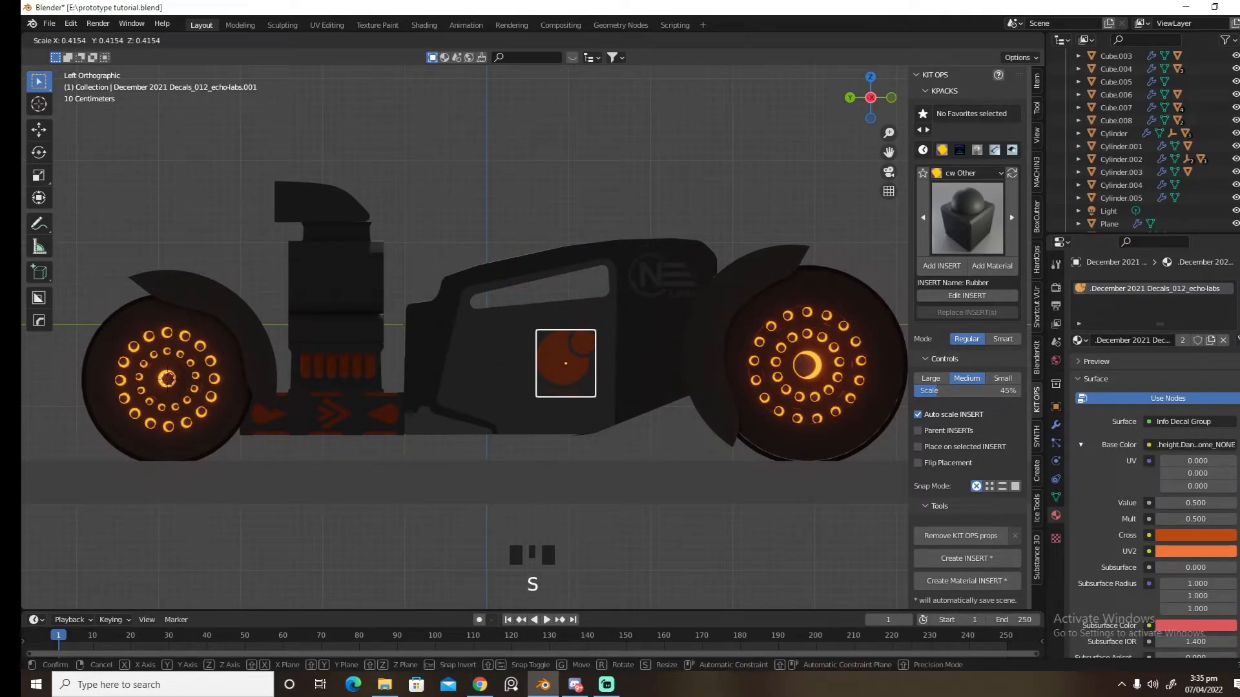
{"action": "left_click", "coordinate": [673, 379]}
Adjust the left door echo-labs decal's height offset from the surface
{"action": "middle_click_drag", "start_coordinate": [673, 378], "coordinate": [644, 341]}
{"action": "key", "text": "d"}
{"action": "left_click", "coordinate": [616, 293]}
In the right view, insert Overloading Decal Pack 1 002 on the body below the NE Labs logo and scale it to 0.430
{"action": "middle_click_drag", "start_coordinate": [636, 294], "coordinate": [444, 319]}
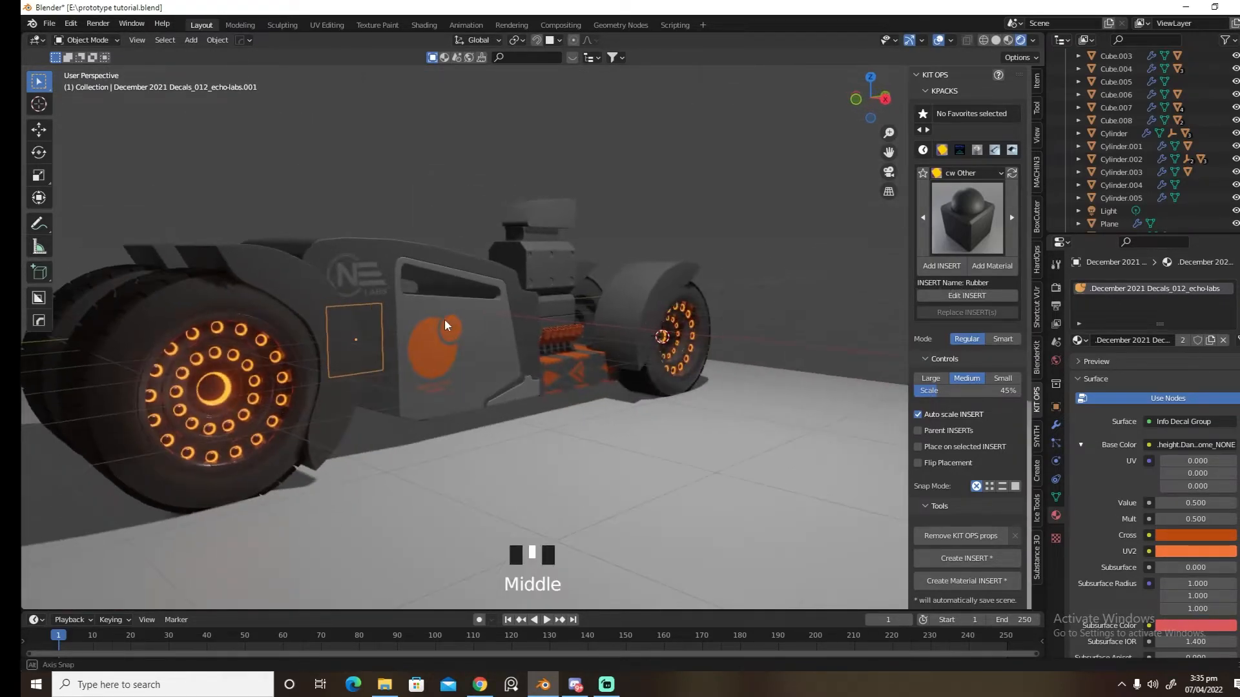
{"action": "key", "text": "grave"}
{"action": "scroll", "coordinate": [600, 392], "scroll_direction": "up", "scroll_amount": 2}
{"action": "middle_click_drag", "start_coordinate": [640, 392], "coordinate": [599, 394], "text": "shift"}
{"action": "left_click", "coordinate": [362, 392]}
{"action": "key", "text": "d"}
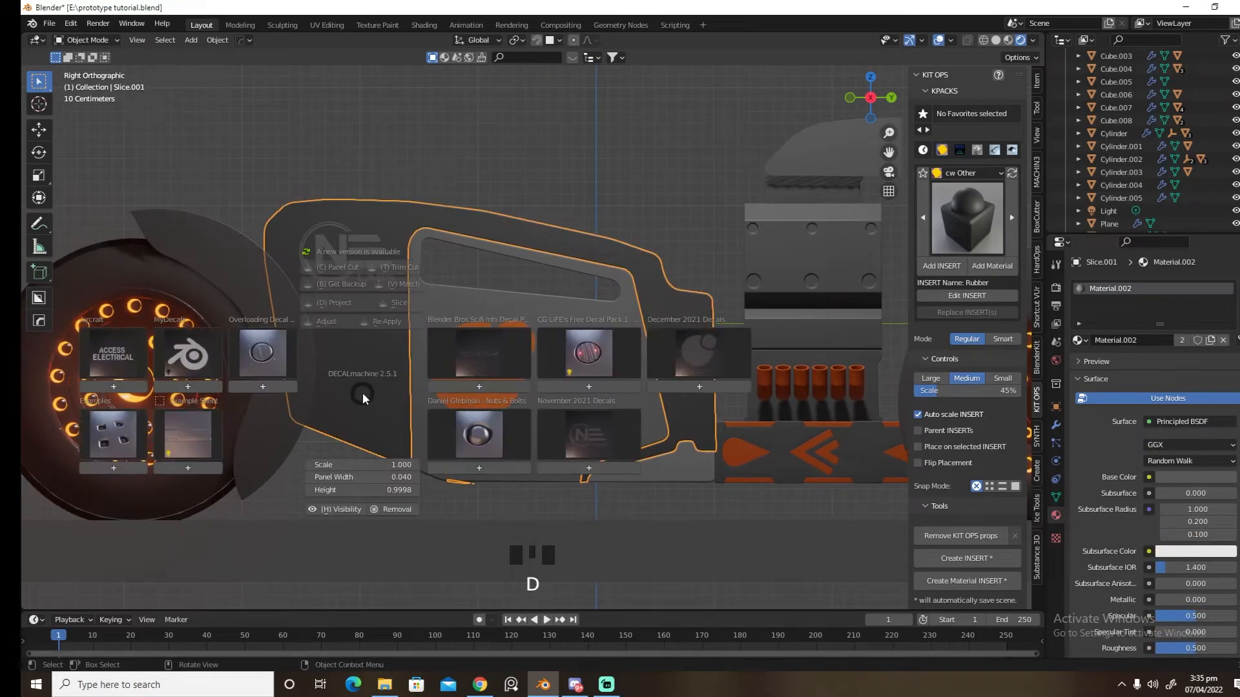
{"action": "left_click", "coordinate": [572, 375]}
{"action": "left_click", "coordinate": [281, 347]}
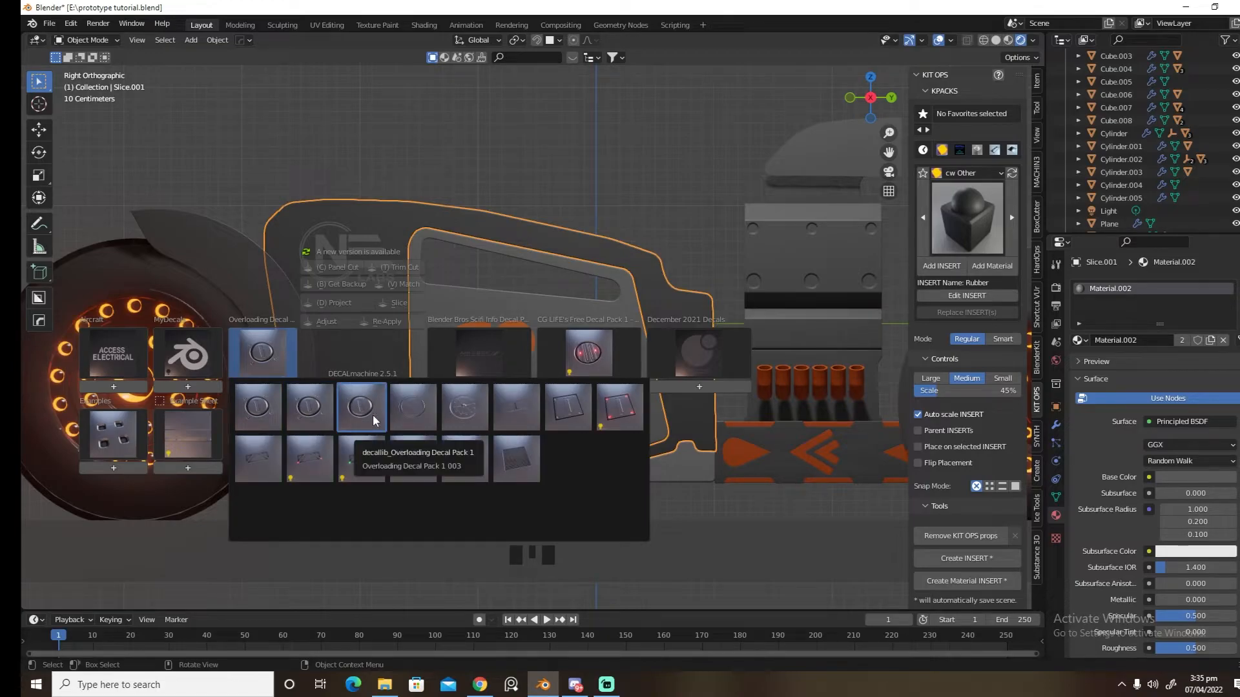
{"action": "left_click", "coordinate": [329, 410]}
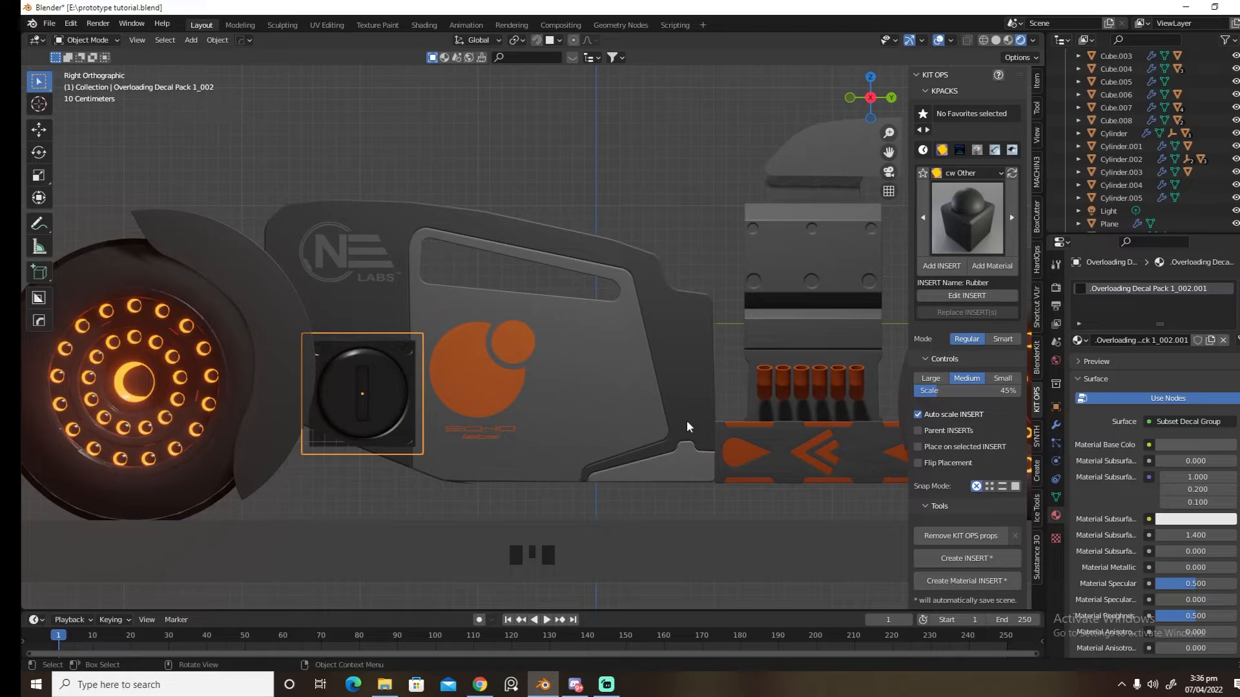
{"action": "key", "text": "s"}
{"action": "left_click", "coordinate": [500, 421]}
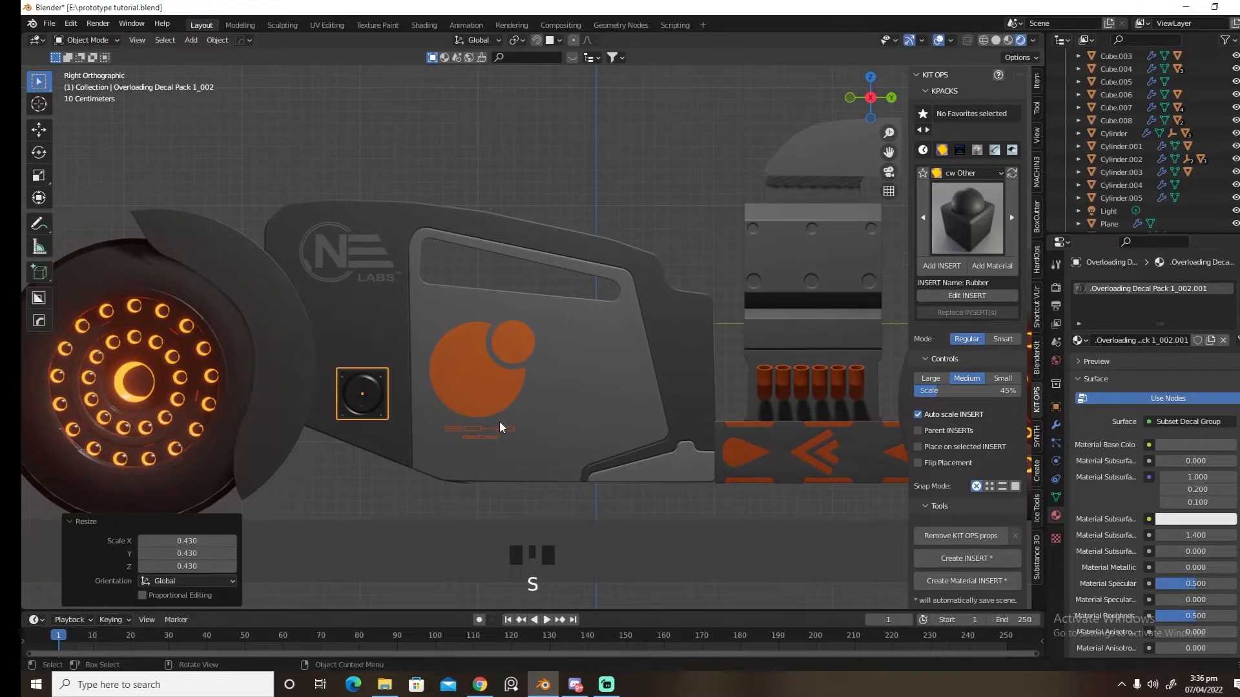
Adjust the height offset of the round Overloading decal on the body's right side
{"action": "middle_click_drag", "start_coordinate": [499, 421], "coordinate": [487, 430]}
{"action": "key", "text": "d"}
{"action": "left_click", "coordinate": [459, 359]}
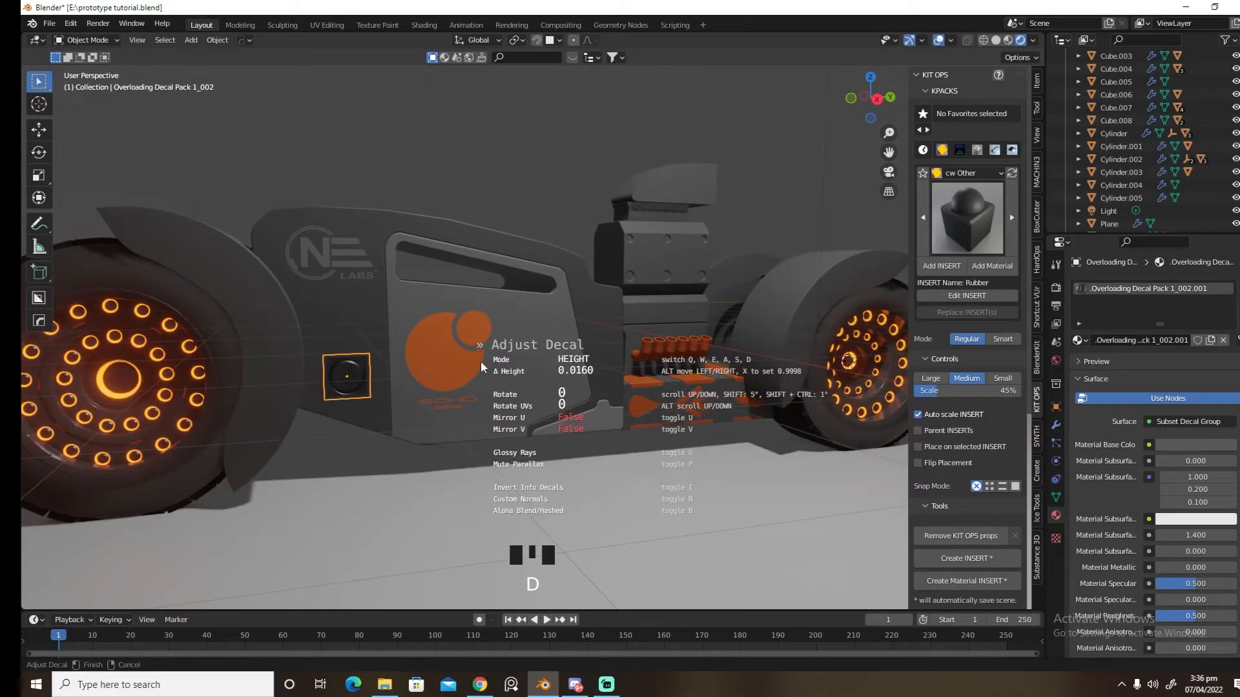
{"action": "left_click", "coordinate": [491, 361]}
In the left view, insert Overloading Decal Pack 1 002 on the body behind the door and scale it down
{"action": "middle_click_drag", "start_coordinate": [490, 362], "coordinate": [696, 385]}
{"action": "key", "text": "grave"}
{"action": "left_click", "coordinate": [614, 381]}
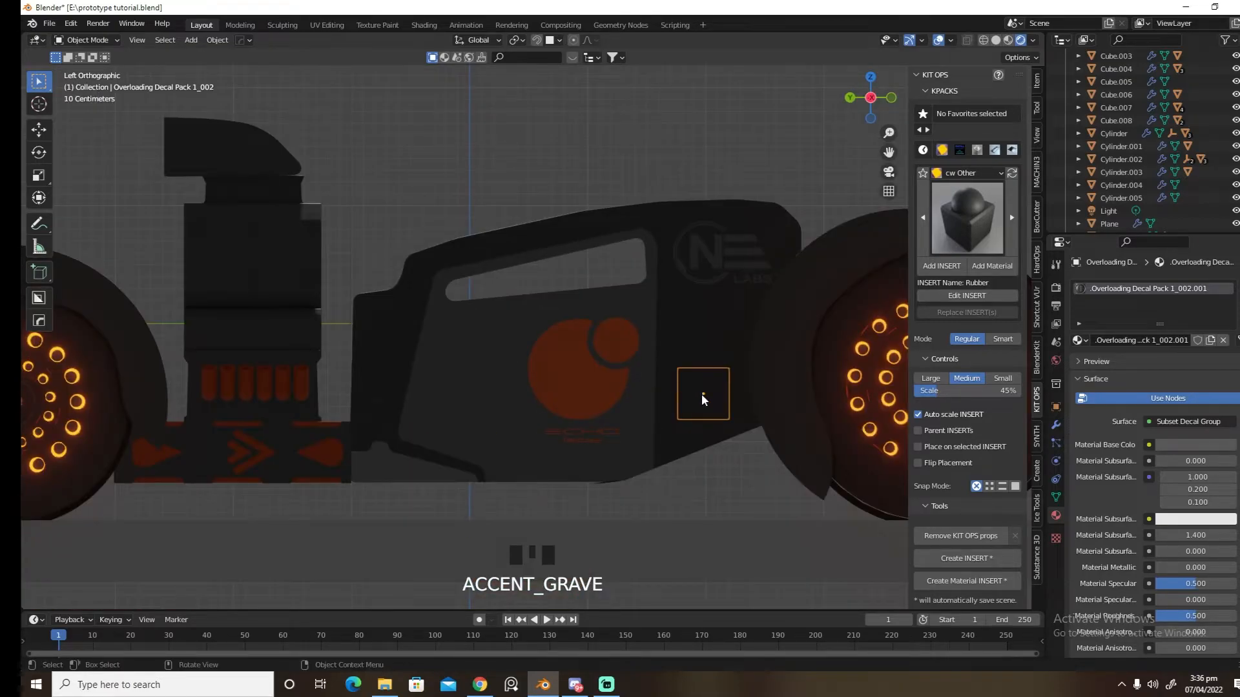
{"action": "left_click", "coordinate": [702, 395]}
{"action": "key", "text": "d"}
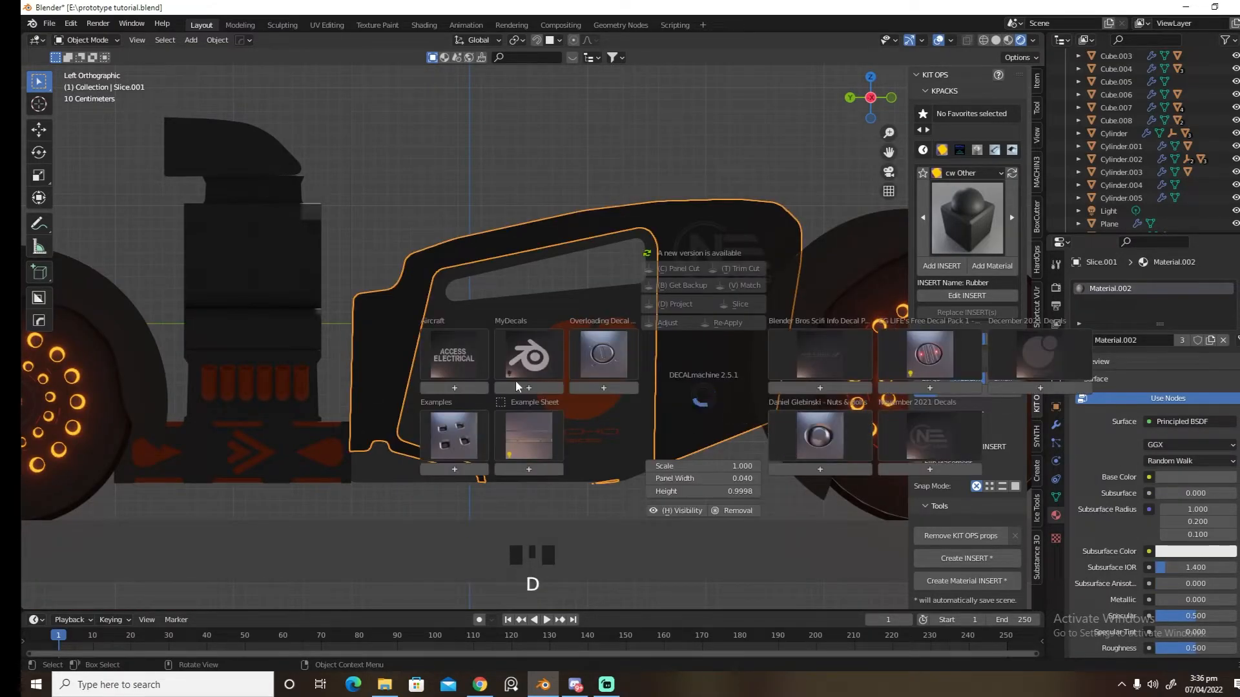
{"action": "left_click", "coordinate": [594, 386]}
{"action": "key", "text": "s"}
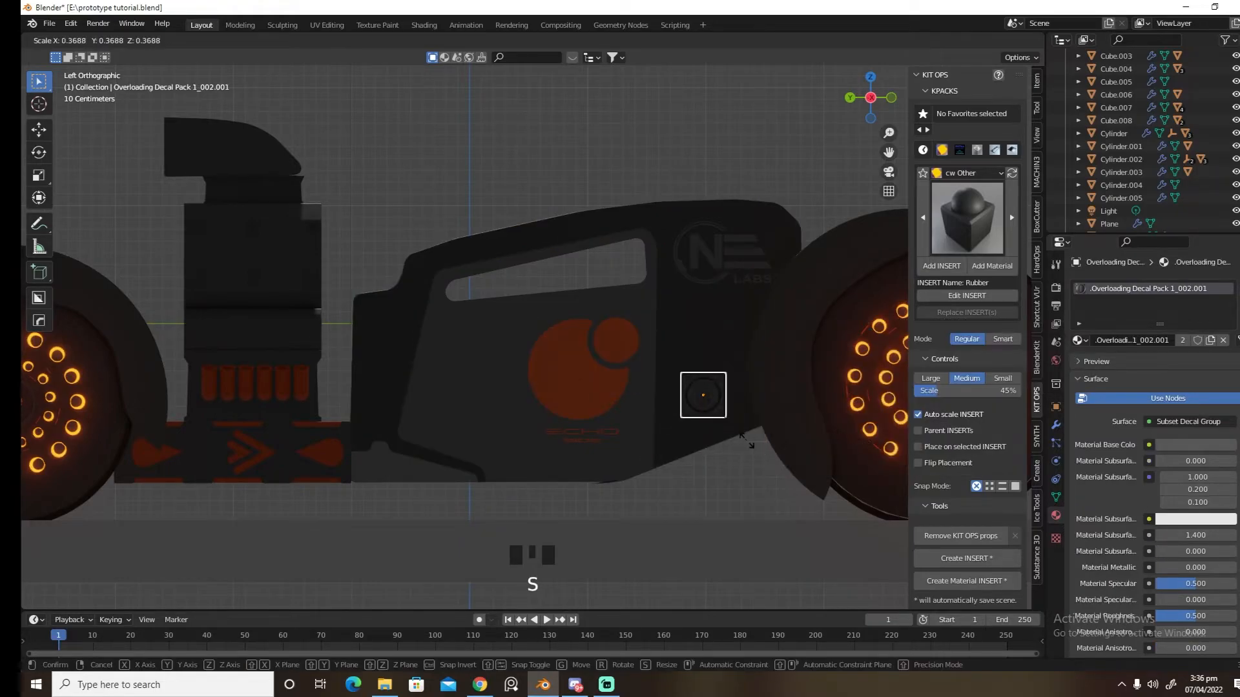
{"action": "left_click", "coordinate": [753, 445]}
Set the right-side Overloading decal's material base color to black
{"action": "middle_click_drag", "start_coordinate": [752, 444], "coordinate": [540, 427]}
{"action": "left_click", "coordinate": [326, 405]}
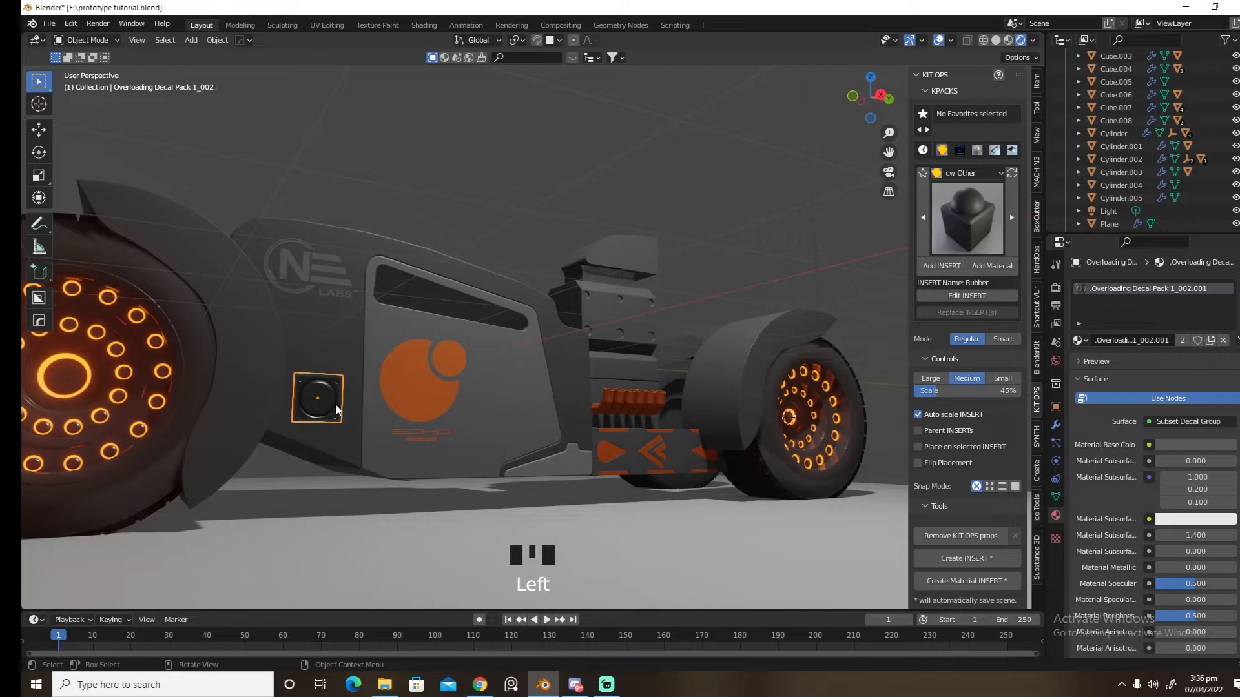
{"action": "left_click", "coordinate": [1169, 445]}
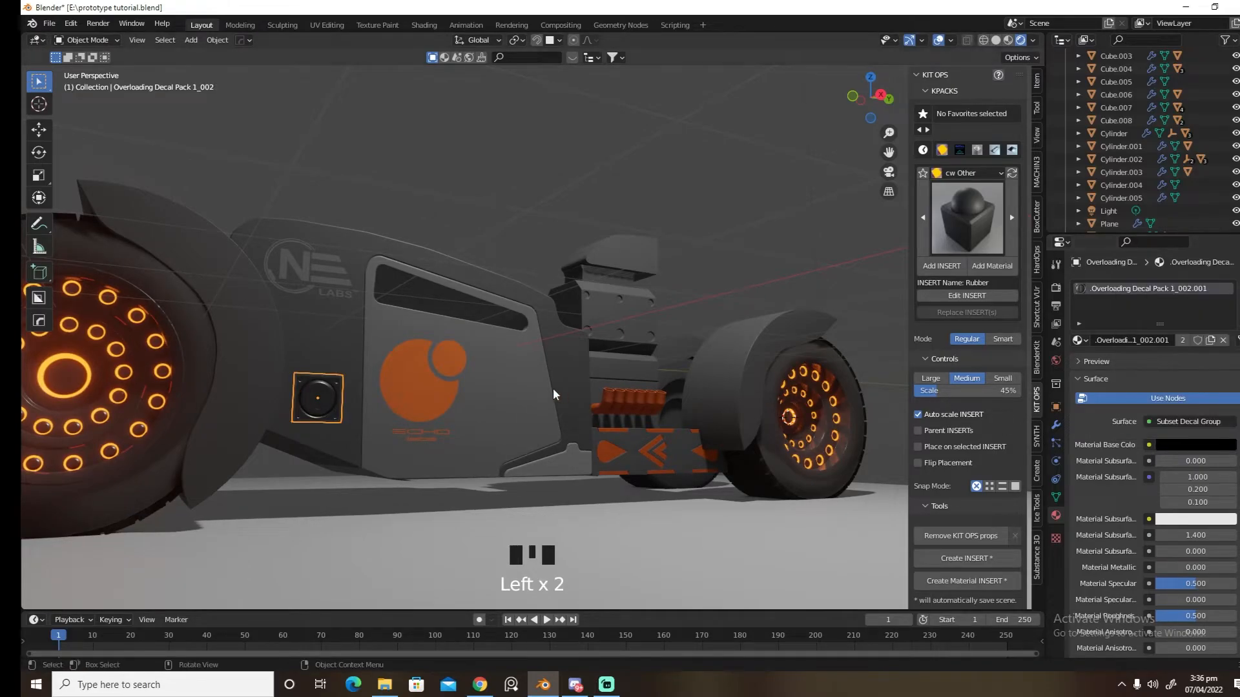
{"action": "middle_click_drag", "start_coordinate": [560, 389], "coordinate": [518, 252]}
{"action": "left_click", "coordinate": [517, 230]}
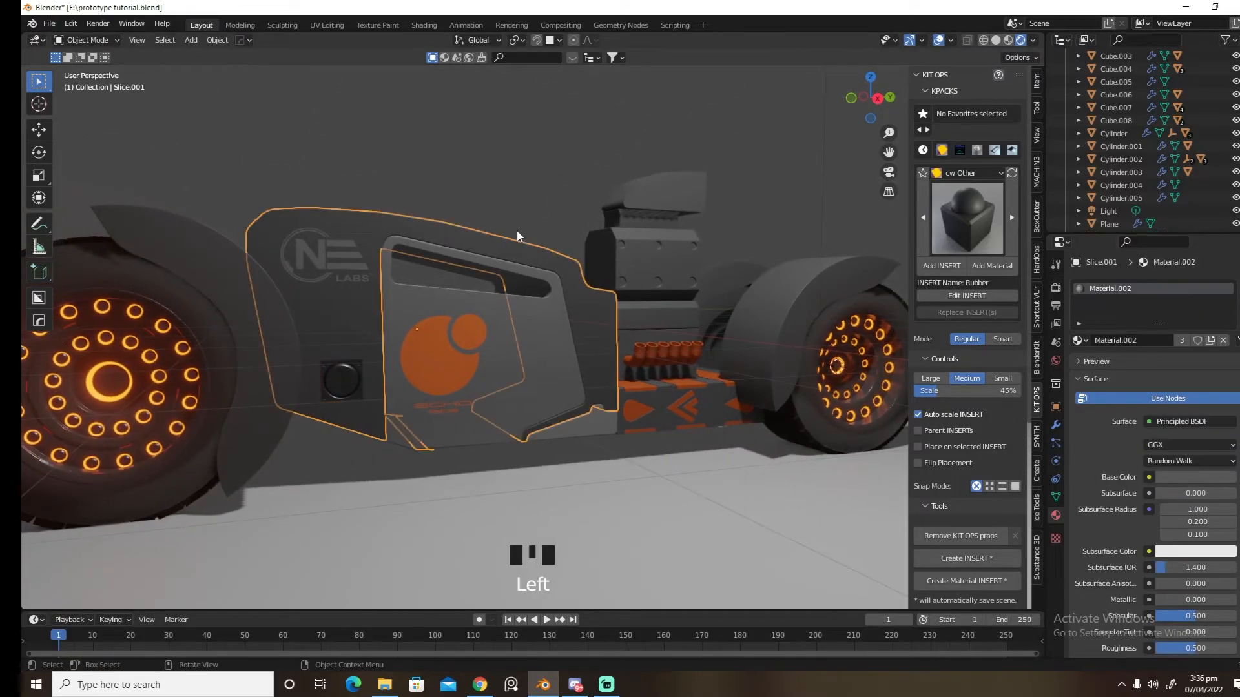
Delete the Overloading decals from both sides of the body
{"action": "left_click", "coordinate": [359, 380]}
{"action": "key", "text": "x"}
{"action": "left_click", "coordinate": [357, 379]}
{"action": "middle_click_drag", "start_coordinate": [357, 380], "coordinate": [629, 381]}
{"action": "scroll", "coordinate": [629, 386], "scroll_direction": "down", "scroll_amount": 4}
{"action": "left_click", "coordinate": [707, 377]}
{"action": "key", "text": "x"}
In the right view, insert the square CG LIFE's Free Decal Pack 1 - Copy_010 decal on the body behind the door
{"action": "middle_click_drag", "start_coordinate": [729, 378], "coordinate": [526, 393]}
{"action": "key", "text": "grave"}
{"action": "left_click", "coordinate": [553, 381]}
{"action": "scroll", "coordinate": [494, 382], "scroll_direction": "up", "scroll_amount": 4}
{"action": "left_click", "coordinate": [335, 395]}
{"action": "key", "text": "d"}
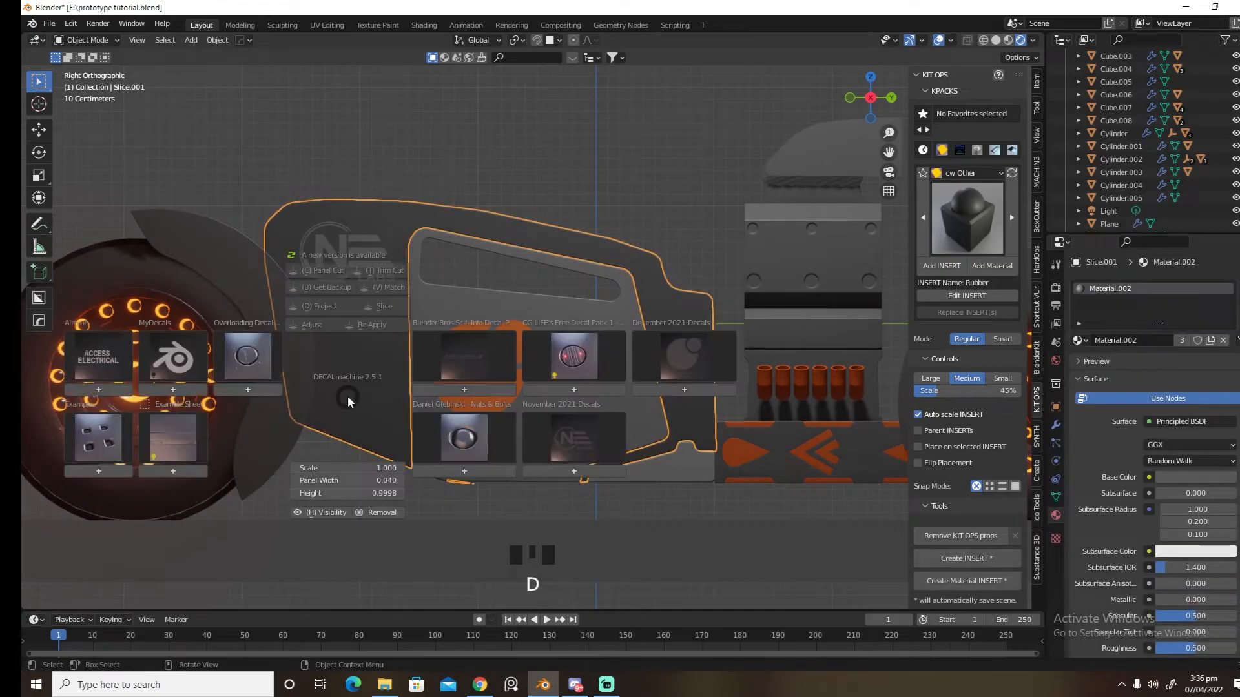
{"action": "left_click", "coordinate": [580, 364]}
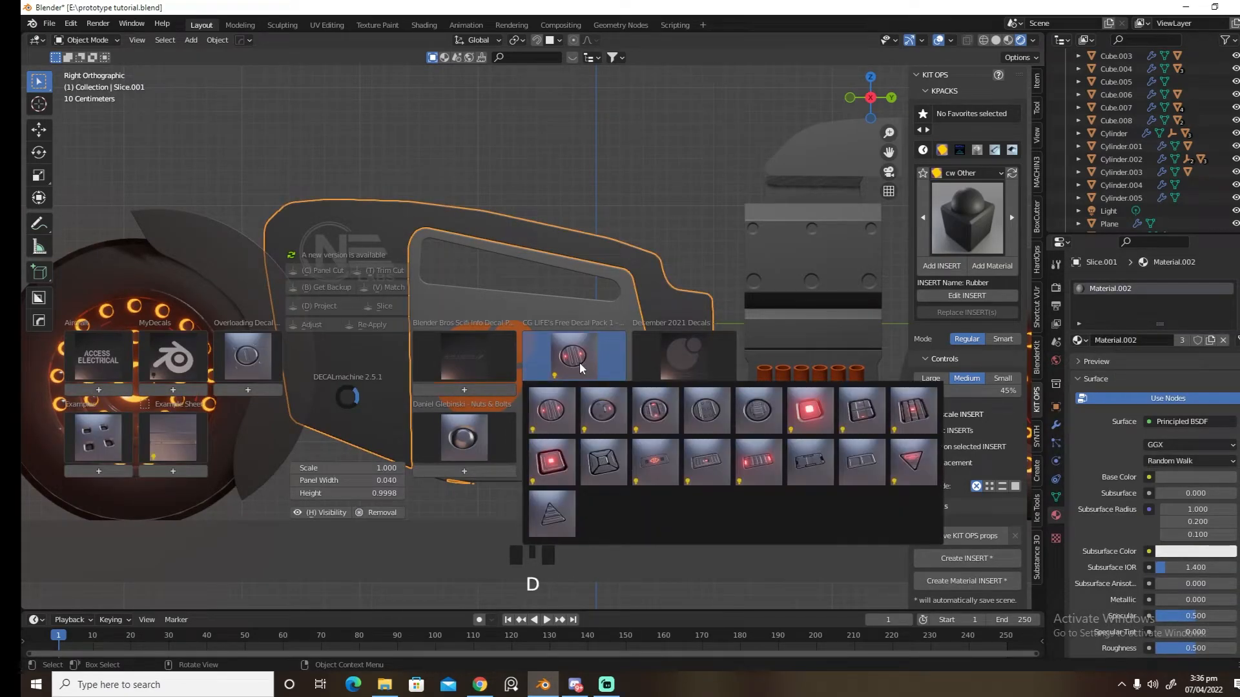
{"action": "left_click", "coordinate": [608, 455]}
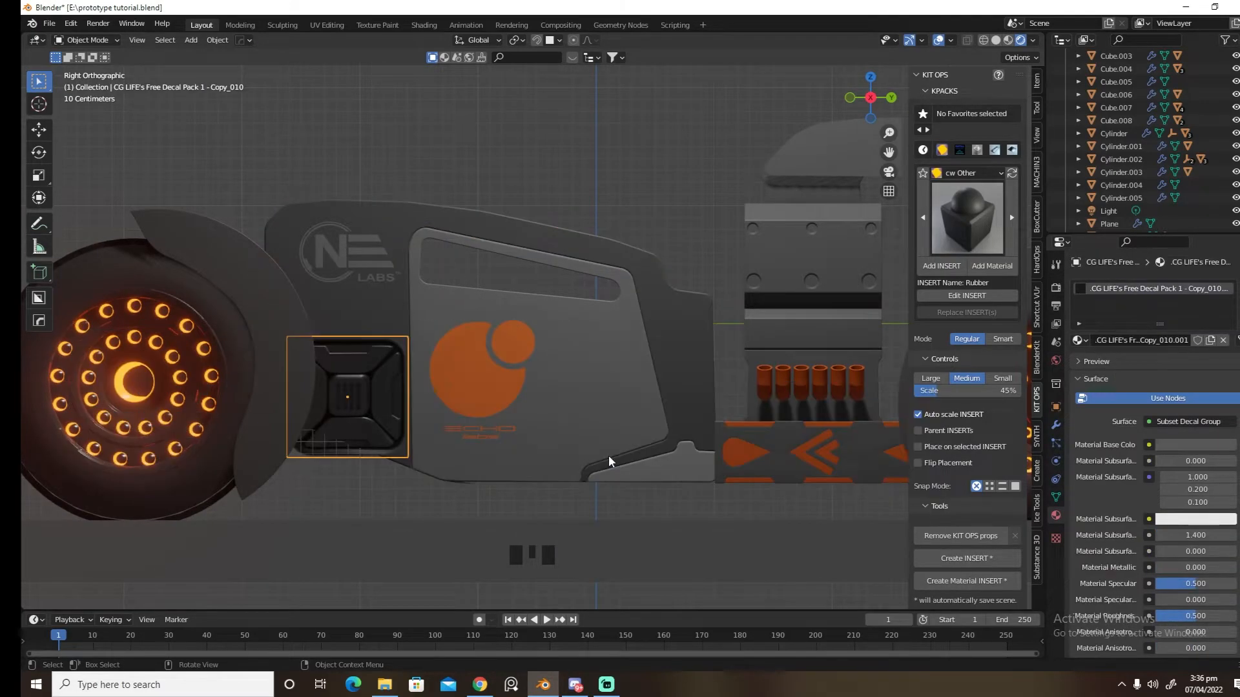
Scale the square decal to 0.493 and move it about 0.093 m along Y
{"action": "key", "text": "s"}
{"action": "left_click", "coordinate": [524, 444]}
{"action": "key", "text": "g"}
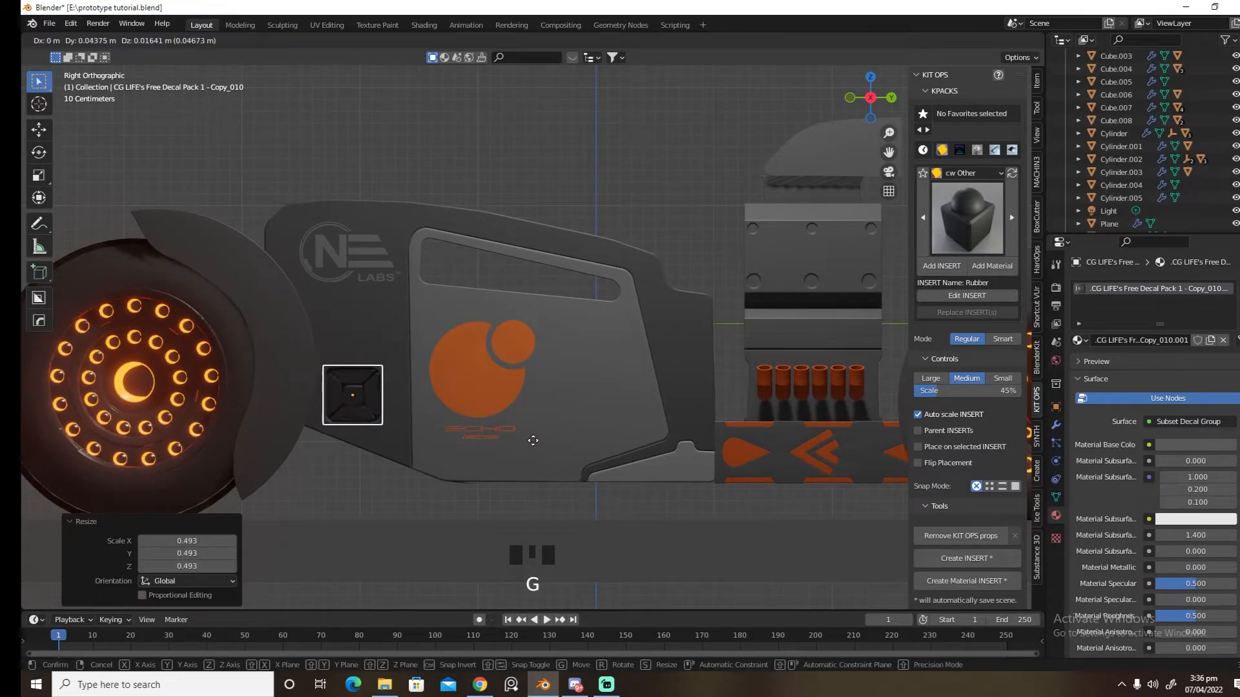
{"action": "left_click", "coordinate": [534, 441]}
Adjust the height offset of the square decal on the body's right side
{"action": "middle_click_drag", "start_coordinate": [533, 441], "coordinate": [537, 429]}
{"action": "scroll", "coordinate": [459, 400], "scroll_direction": "down", "scroll_amount": 2}
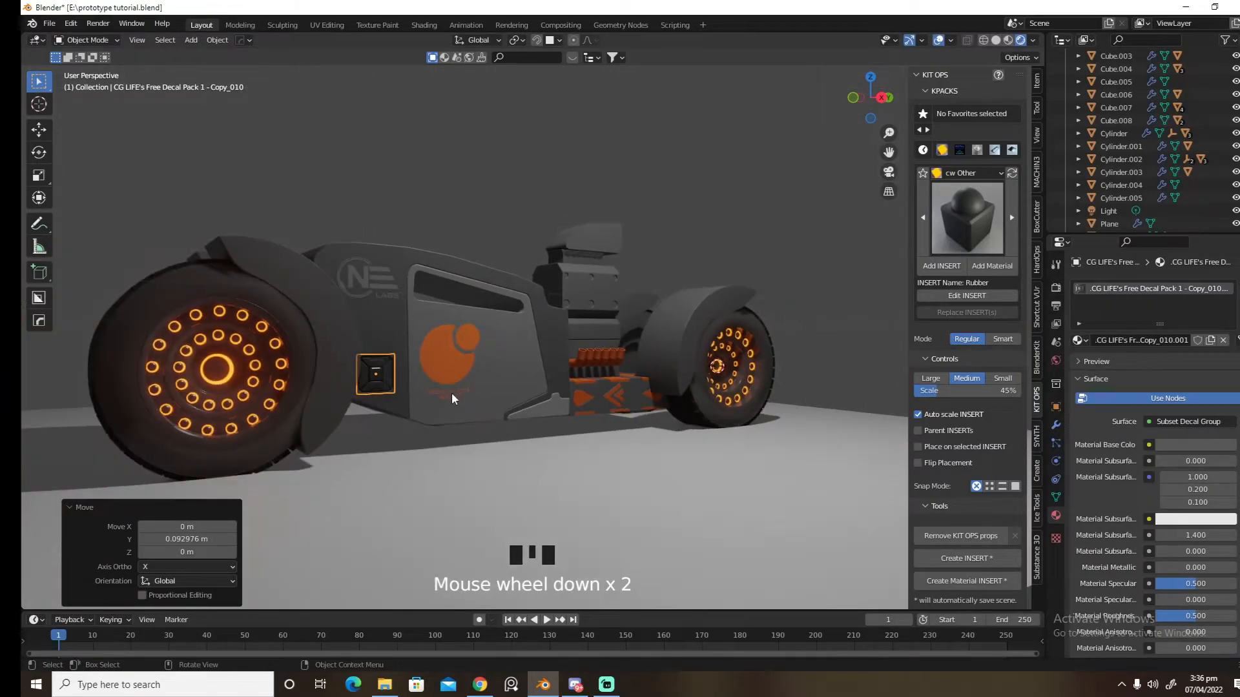
{"action": "key", "text": "d"}
{"action": "left_click", "coordinate": [427, 320]}
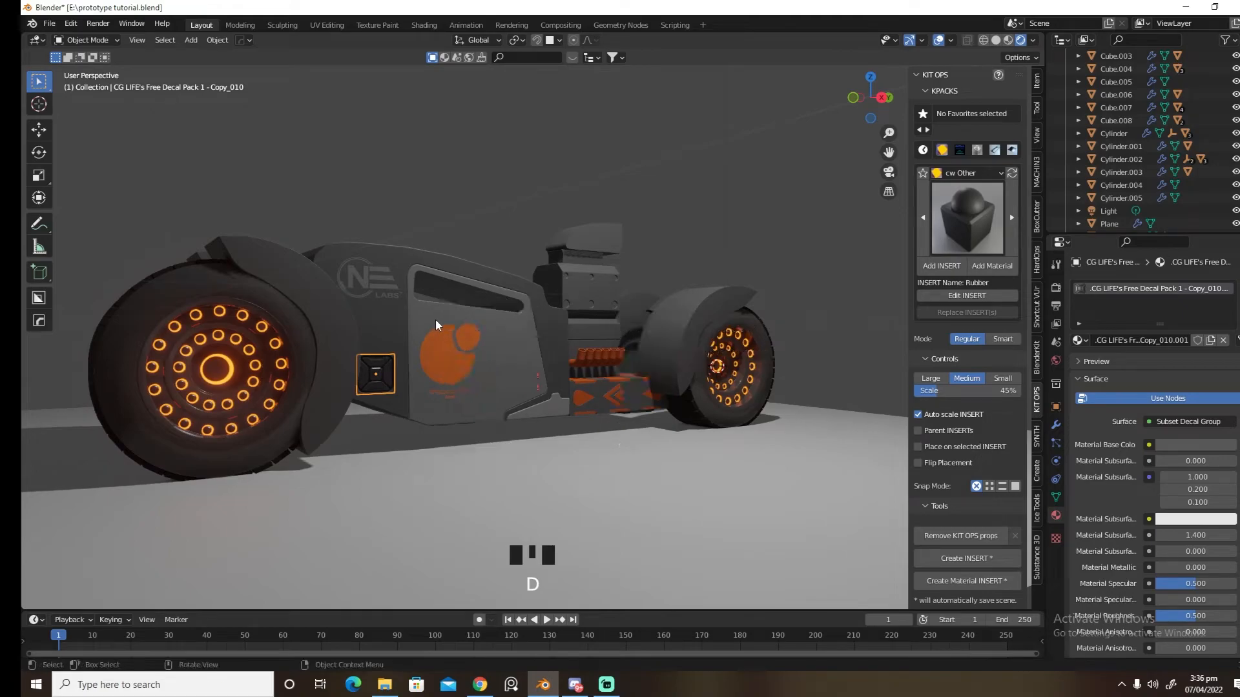
{"action": "left_click", "coordinate": [436, 320]}
In the left view, insert the same CG LIFE's square decal on the body behind the door and scale it to 0.539
{"action": "middle_click_drag", "start_coordinate": [436, 320], "coordinate": [559, 365]}
{"action": "key", "text": "grave"}
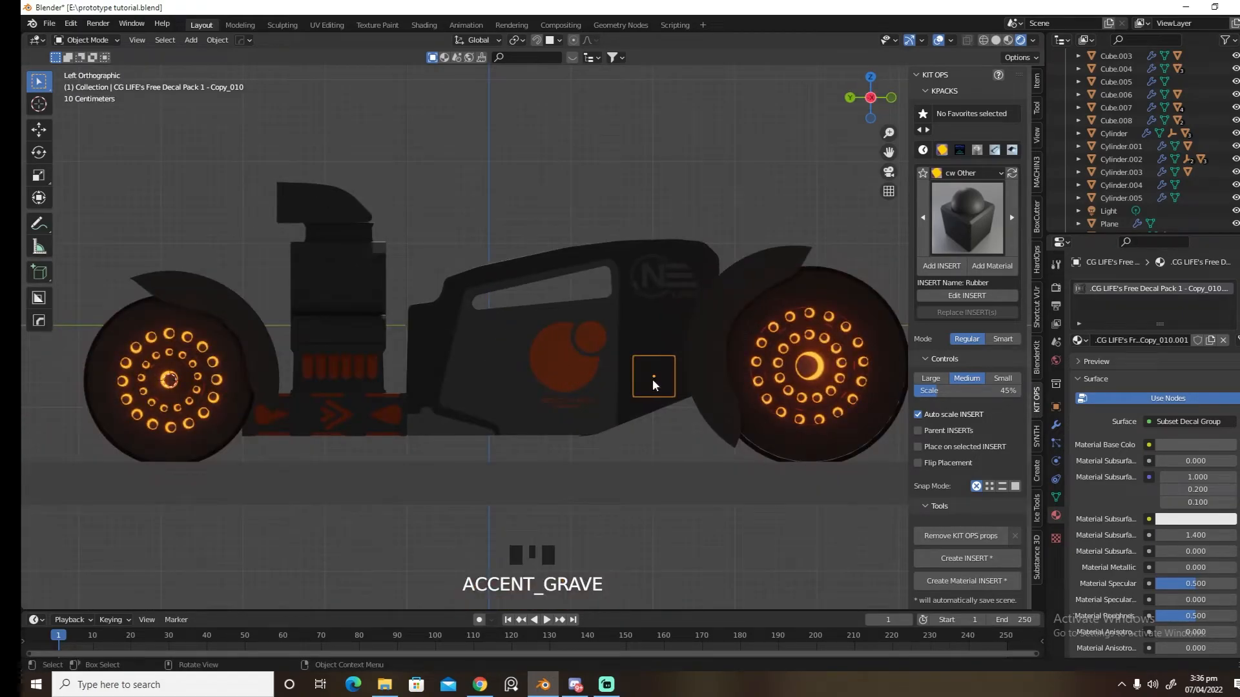
{"action": "left_click", "coordinate": [654, 376]}
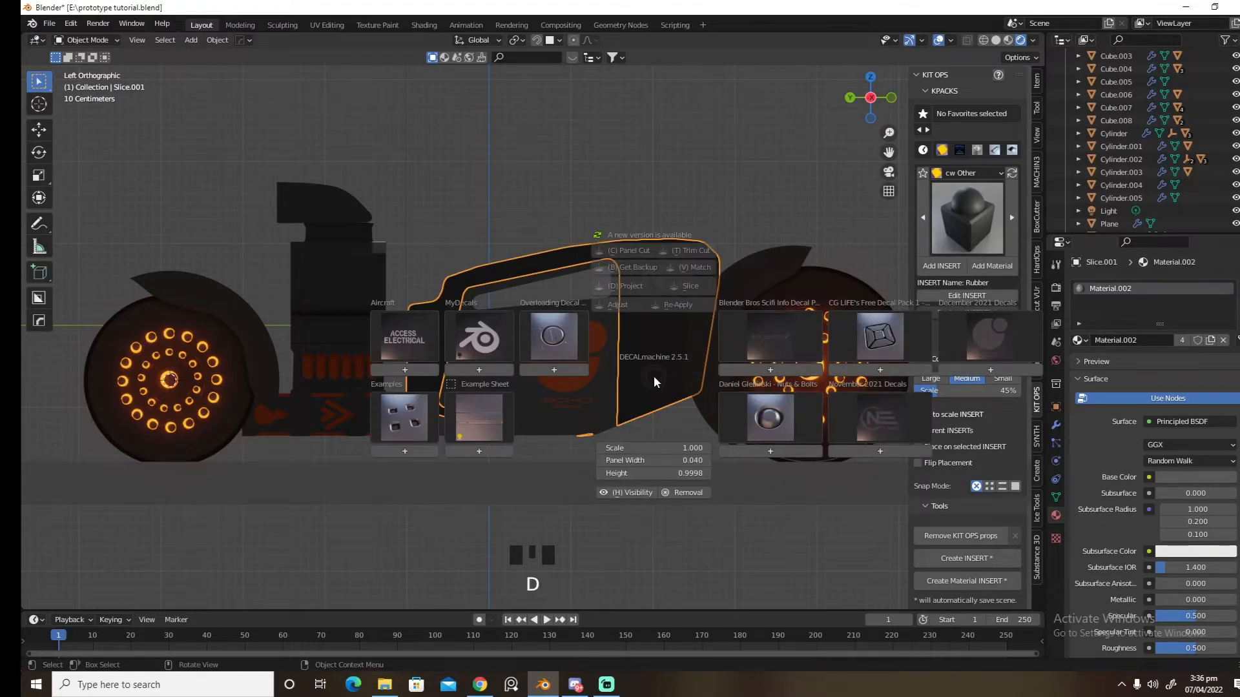
{"action": "left_click", "coordinate": [880, 369]}
{"action": "key", "text": "s"}
{"action": "left_click", "coordinate": [696, 390]}
Adjust the height offset of the square decal on the body's left side
{"action": "middle_click_drag", "start_coordinate": [695, 390], "coordinate": [716, 375]}
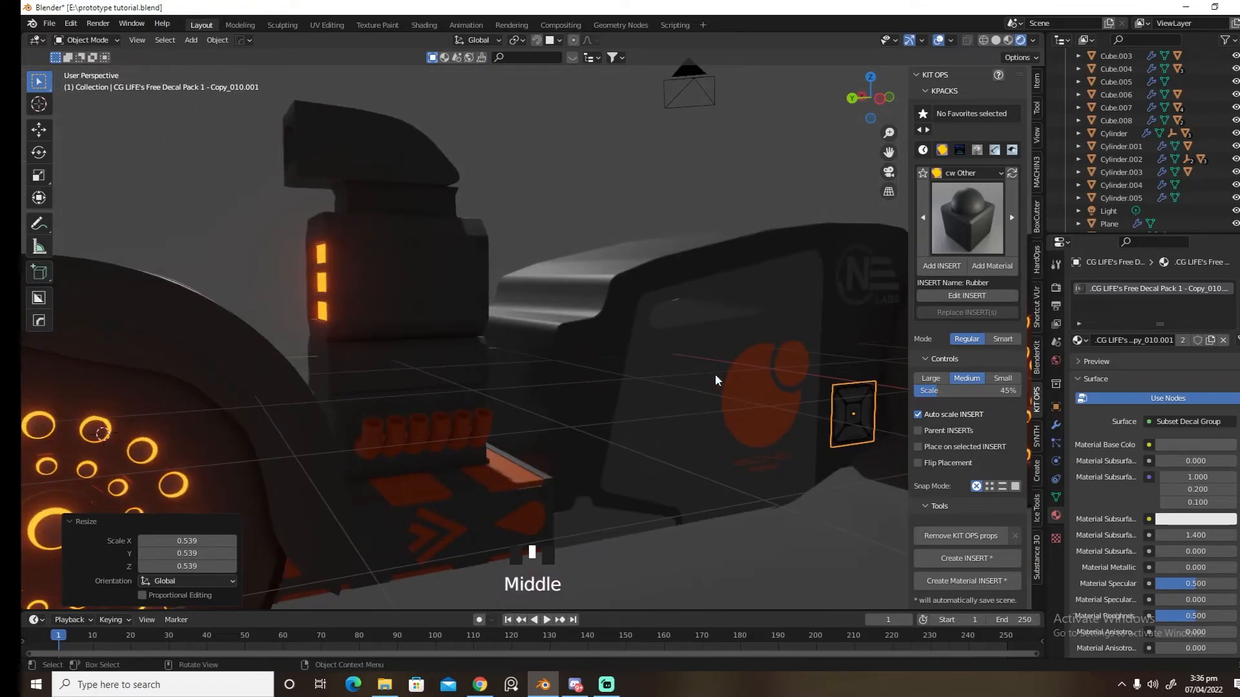
{"action": "key", "text": "d"}
{"action": "left_click", "coordinate": [693, 309]}
{"action": "left_click", "coordinate": [696, 304]}
In the right view, insert the Hot Surface decal (November 2021 Decals_007) on the upper engine block and scale it to 0.423
{"action": "middle_click_drag", "start_coordinate": [769, 329], "coordinate": [555, 352]}
{"action": "middle_click_drag", "start_coordinate": [654, 367], "coordinate": [629, 370], "text": "shift"}
{"action": "key", "text": "grave"}
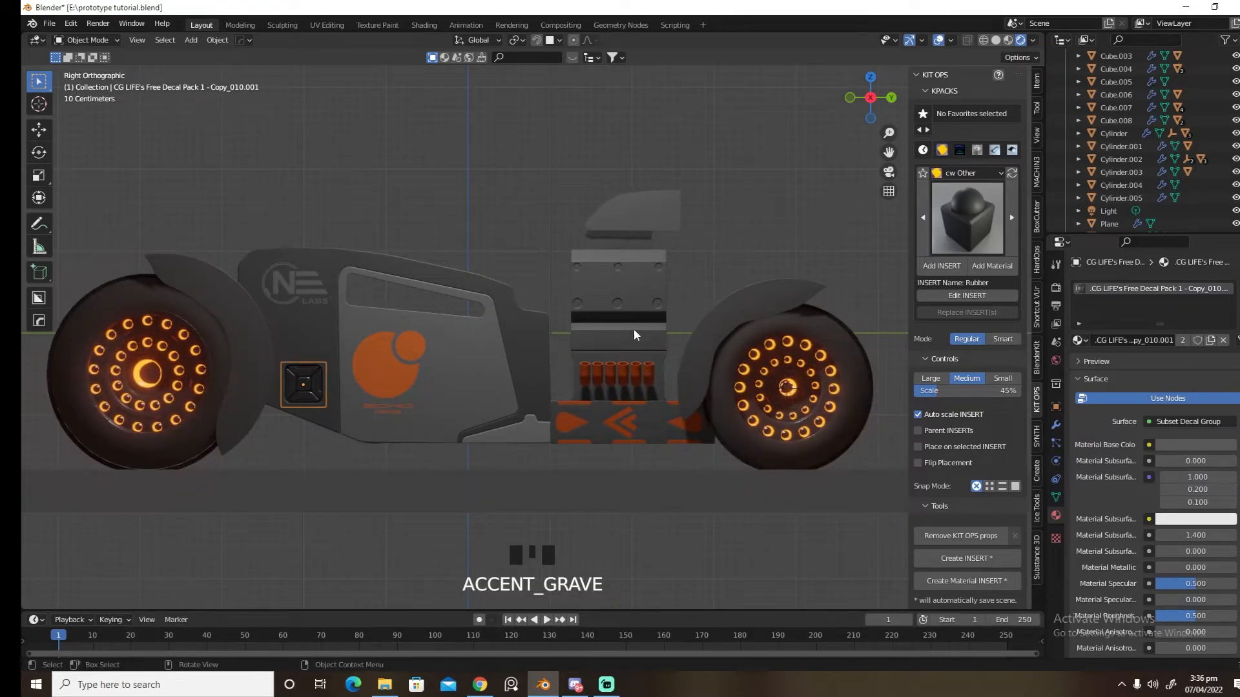
{"action": "left_click", "coordinate": [617, 280]}
{"action": "key", "text": "d"}
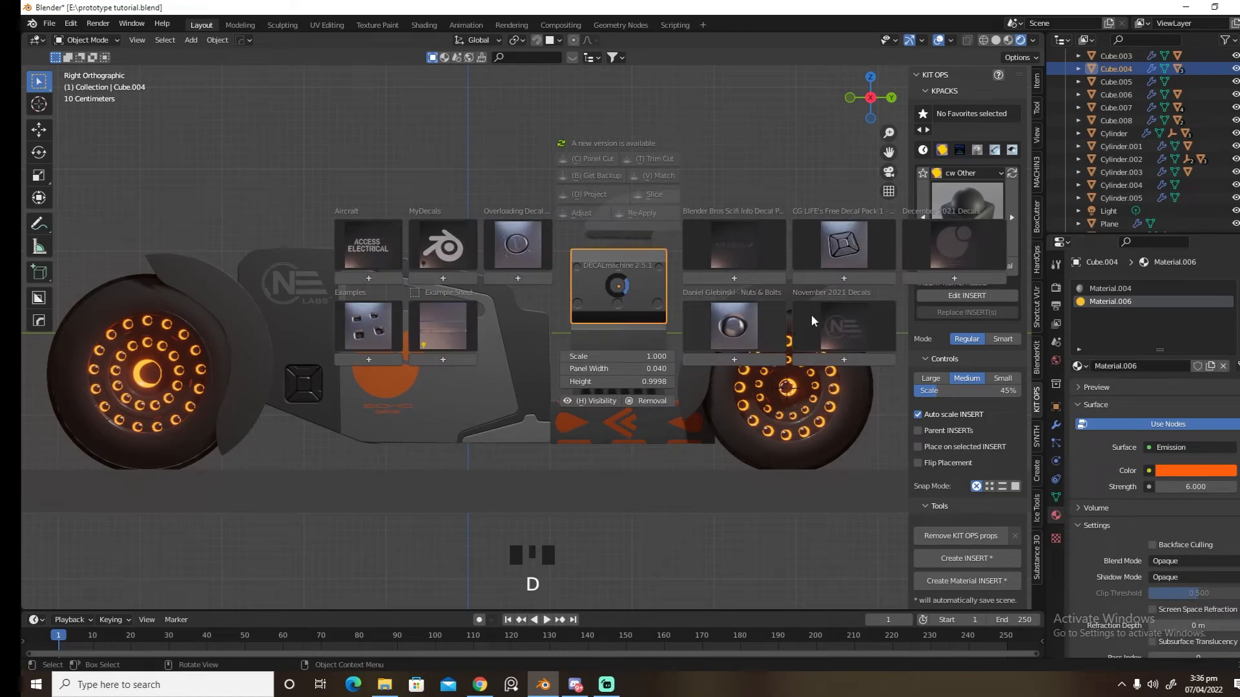
{"action": "left_click", "coordinate": [833, 323]}
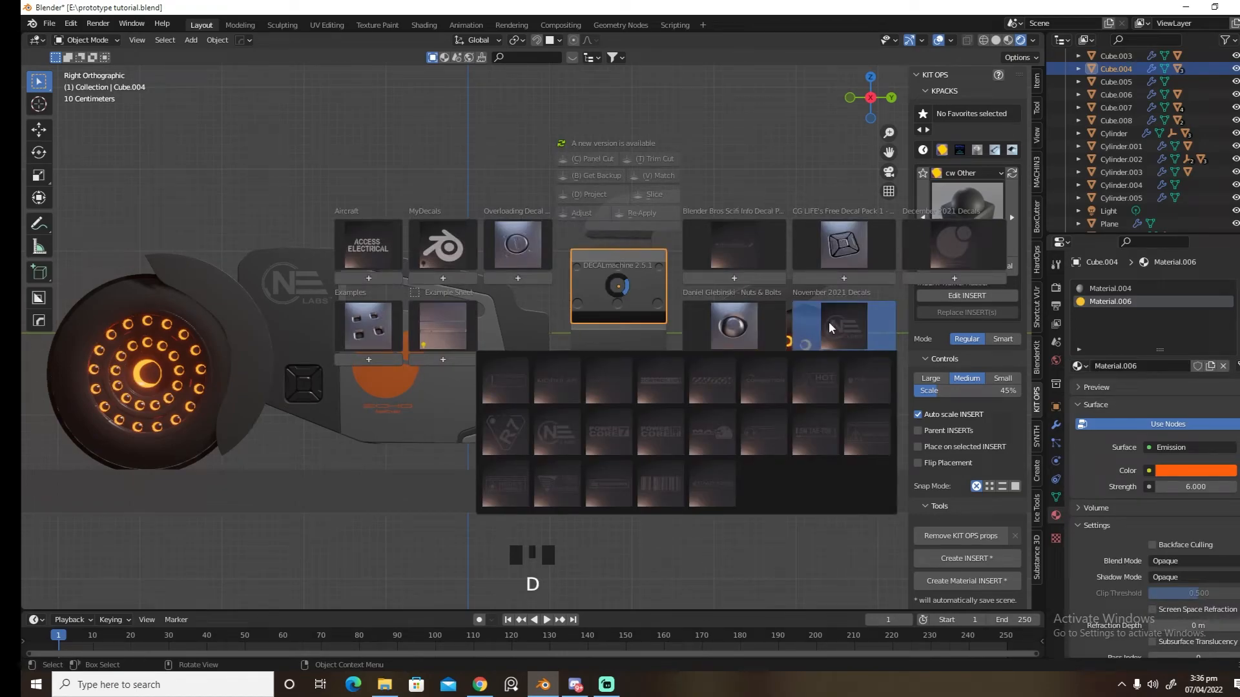
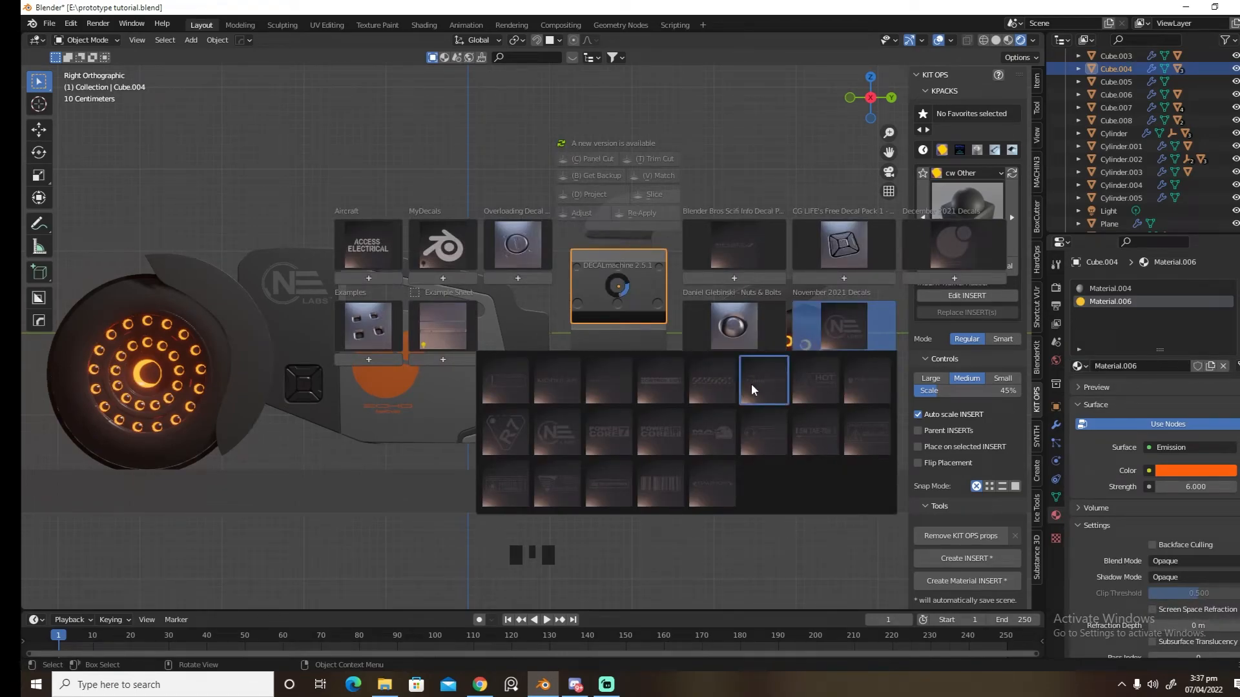
{"action": "left_click", "coordinate": [817, 392]}
{"action": "key", "text": "s"}
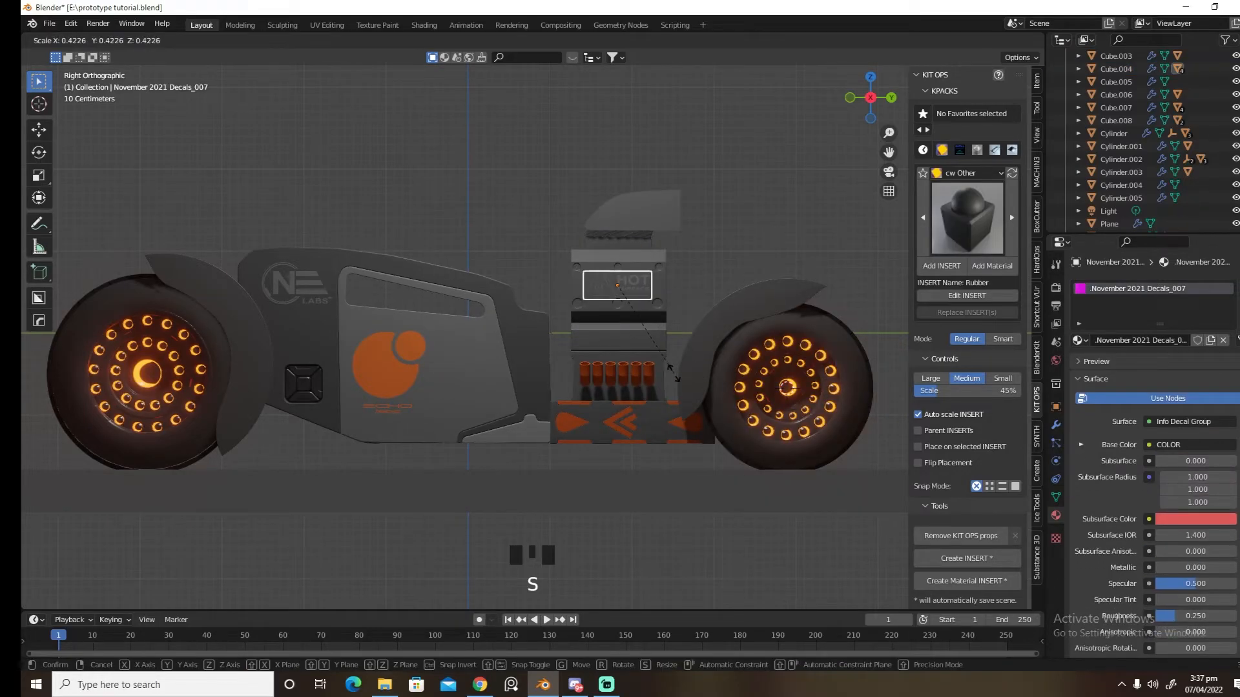
{"action": "left_click", "coordinate": [673, 372]}
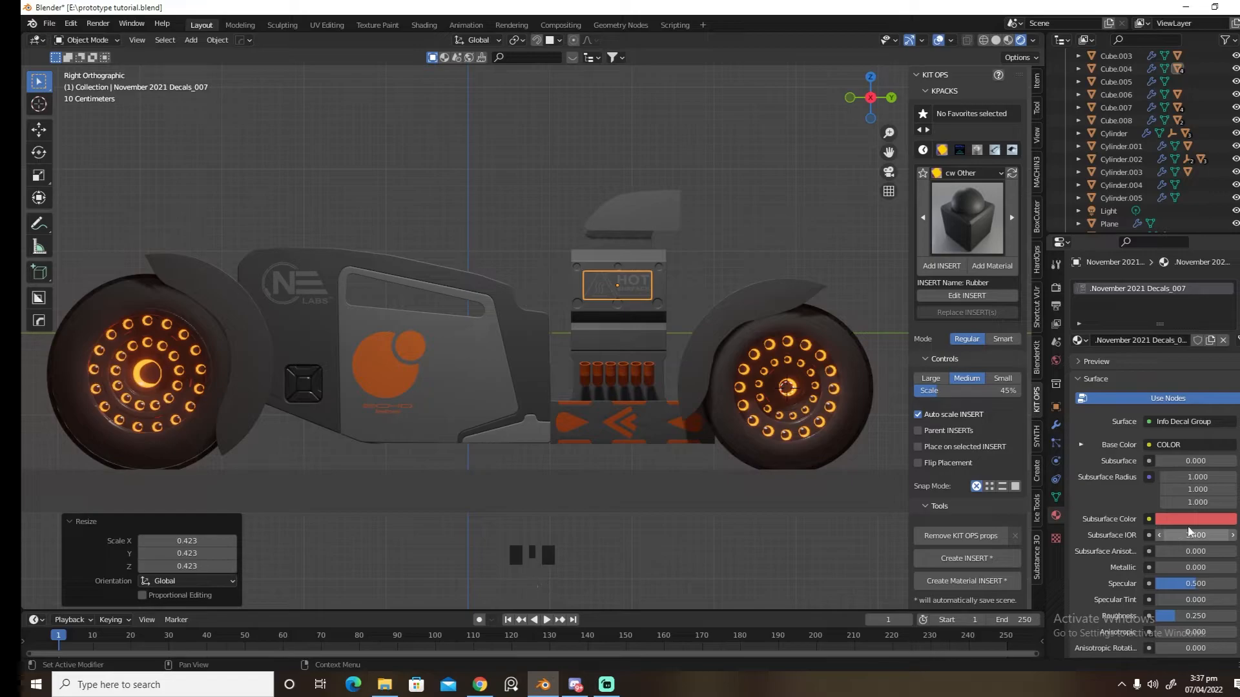
Switch the Hot Surface decal's base color to the .height.CG ... Copy_010 node group, with Cross and UV2 set to orange
{"action": "left_click", "coordinate": [1162, 445]}
{"action": "left_click", "coordinate": [1134, 483]}
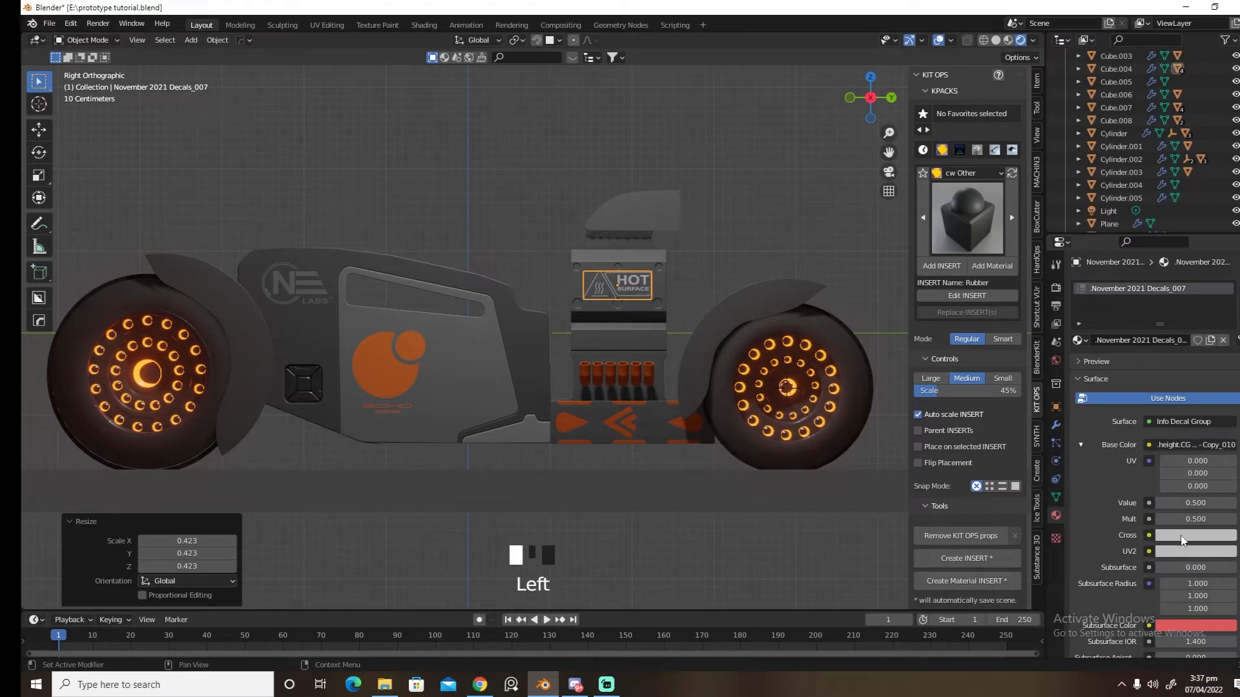
{"action": "left_click", "coordinate": [1161, 445]}
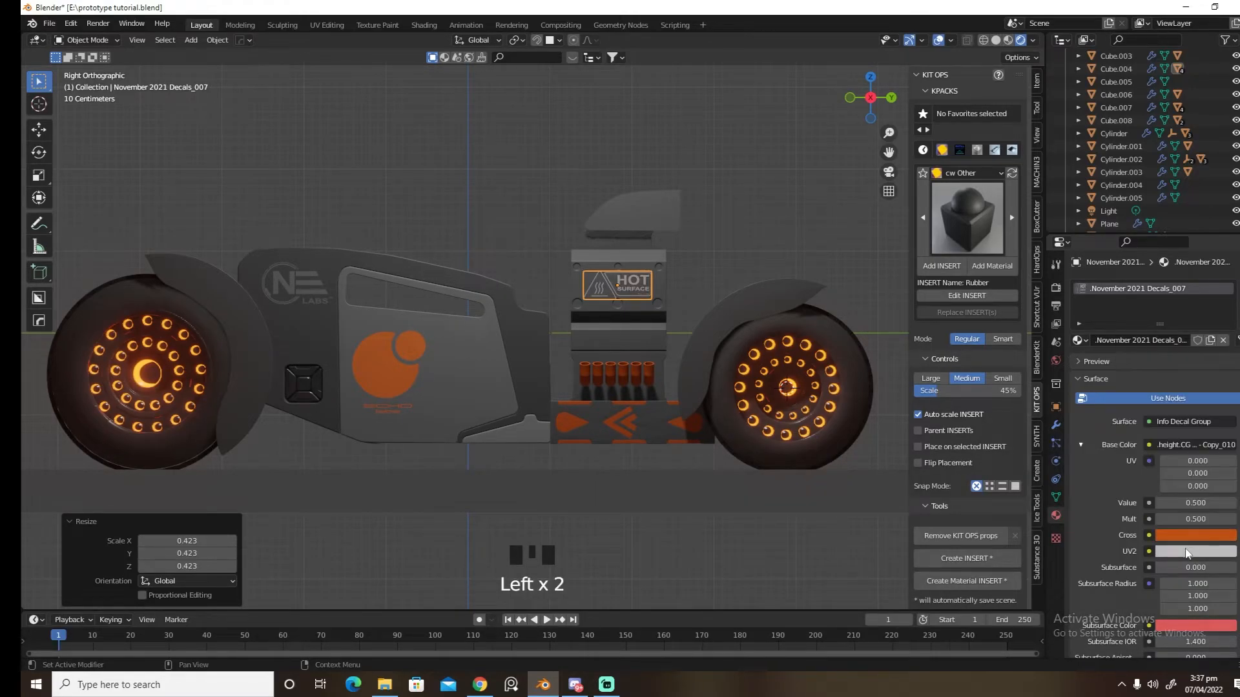
{"action": "left_click", "coordinate": [1158, 456]}
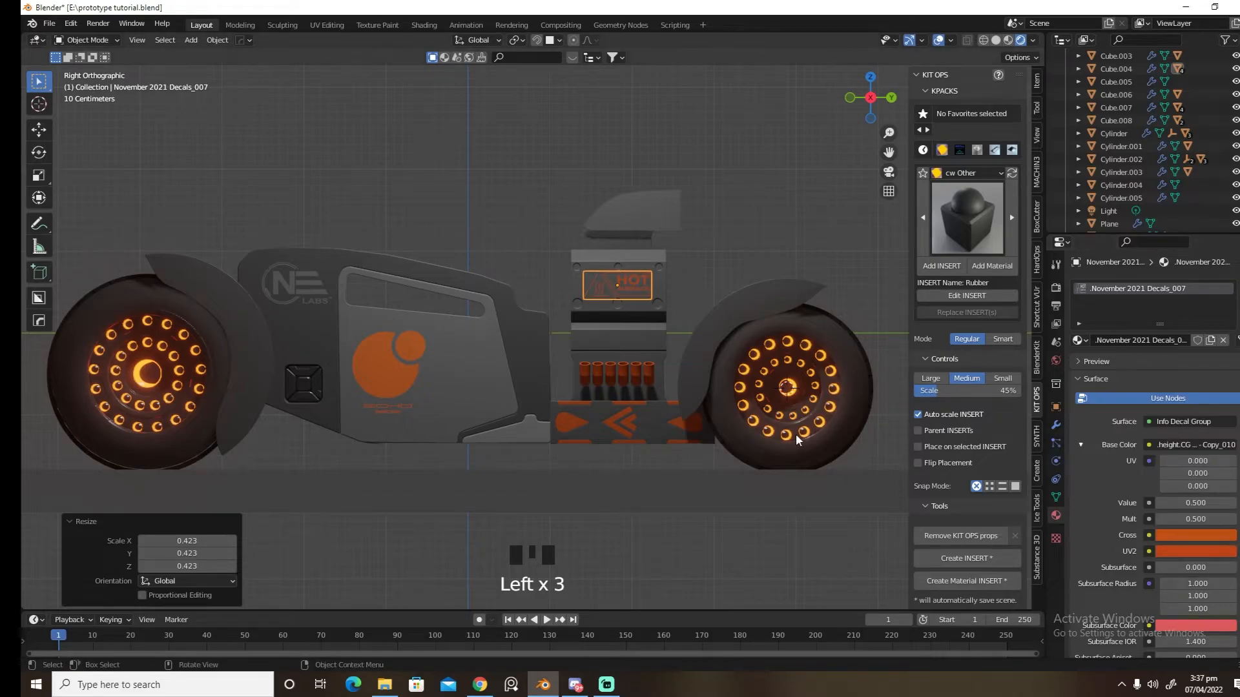
Adjust the height offset of the Hot Surface decal on the engine block
{"action": "middle_click_drag", "start_coordinate": [796, 434], "coordinate": [774, 438]}
{"action": "left_click", "coordinate": [760, 269]}
{"action": "left_click", "coordinate": [675, 288]}
{"action": "key", "text": "d"}
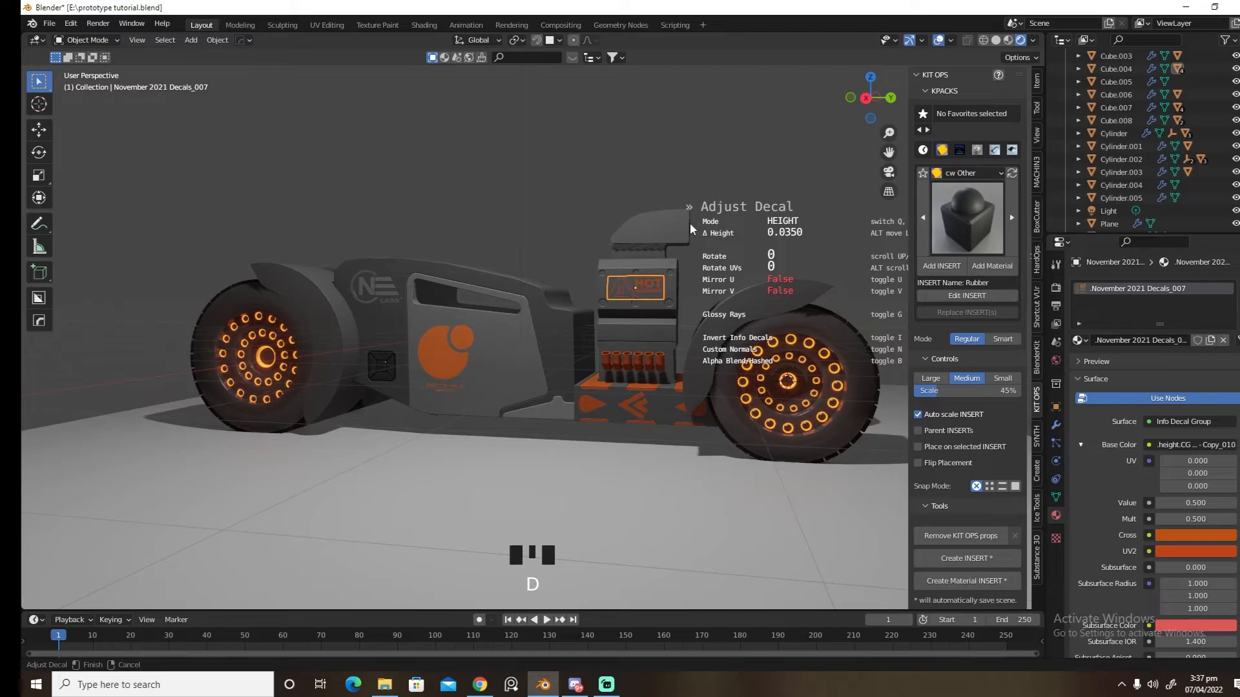
{"action": "left_click", "coordinate": [690, 223]}
In the right view, insert the Nuts & Bolts 018_Bolt_Hex_NONE decal on the front fender's lower end and scale it to 0.203
{"action": "key", "text": "grave"}
{"action": "left_click", "coordinate": [711, 340]}
{"action": "scroll", "coordinate": [734, 362], "scroll_direction": "up", "scroll_amount": 3}
{"action": "middle_click_drag", "start_coordinate": [734, 361], "coordinate": [681, 375], "text": "shift"}
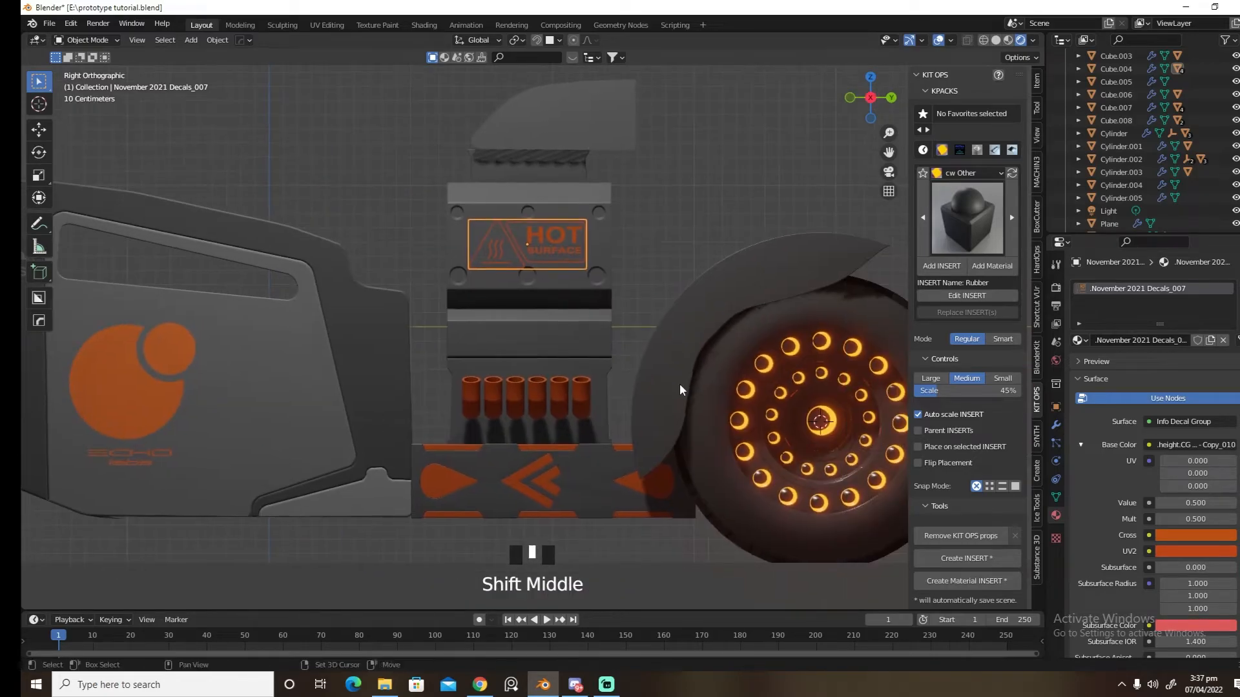
{"action": "left_click", "coordinate": [658, 428]}
{"action": "key", "text": "d"}
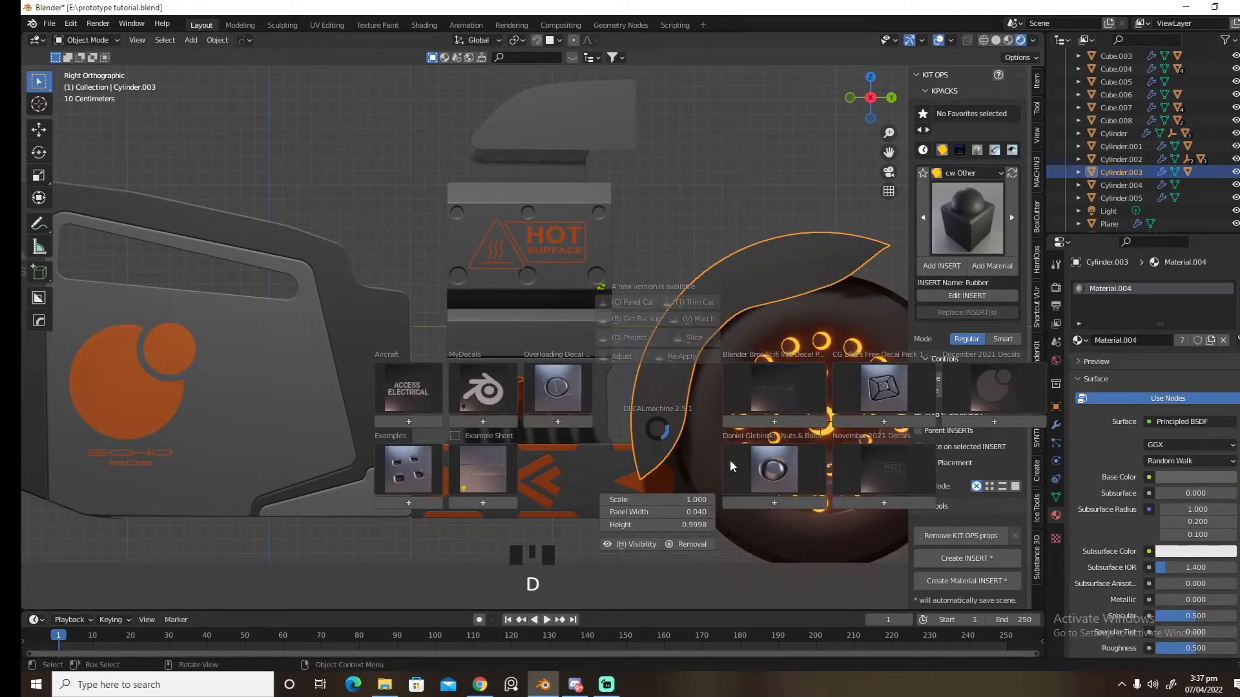
{"action": "left_click", "coordinate": [778, 462]}
{"action": "left_click", "coordinate": [816, 370]}
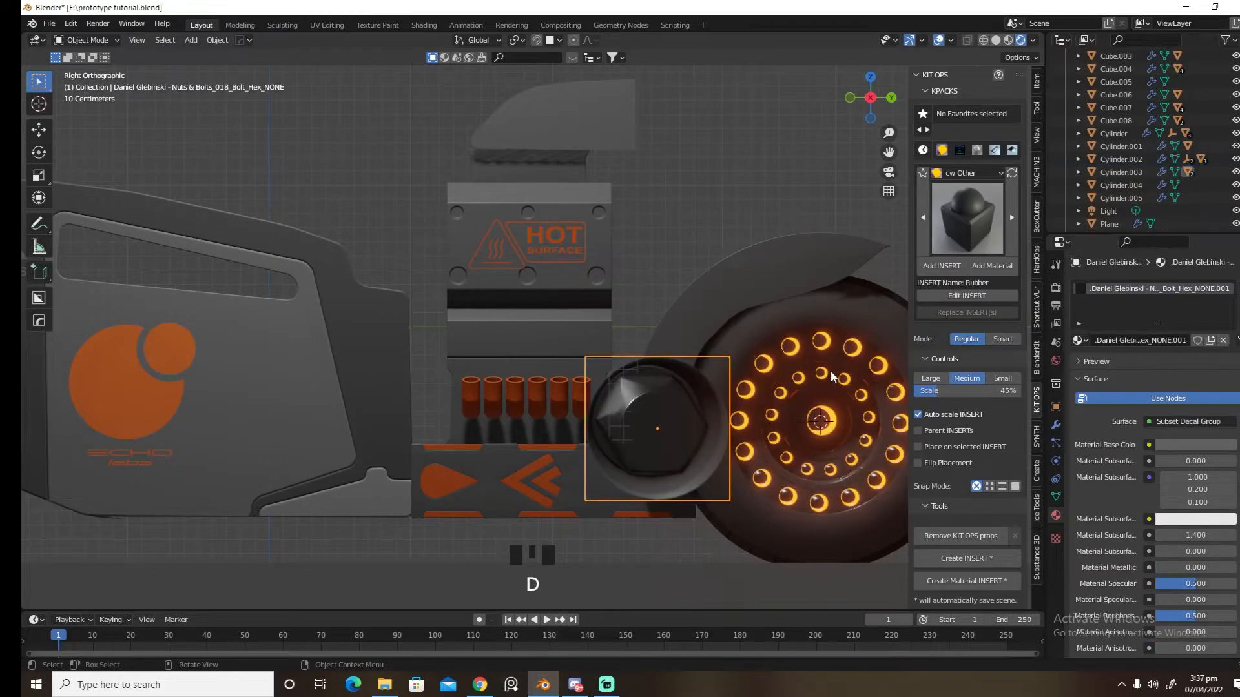
{"action": "key", "text": "s"}
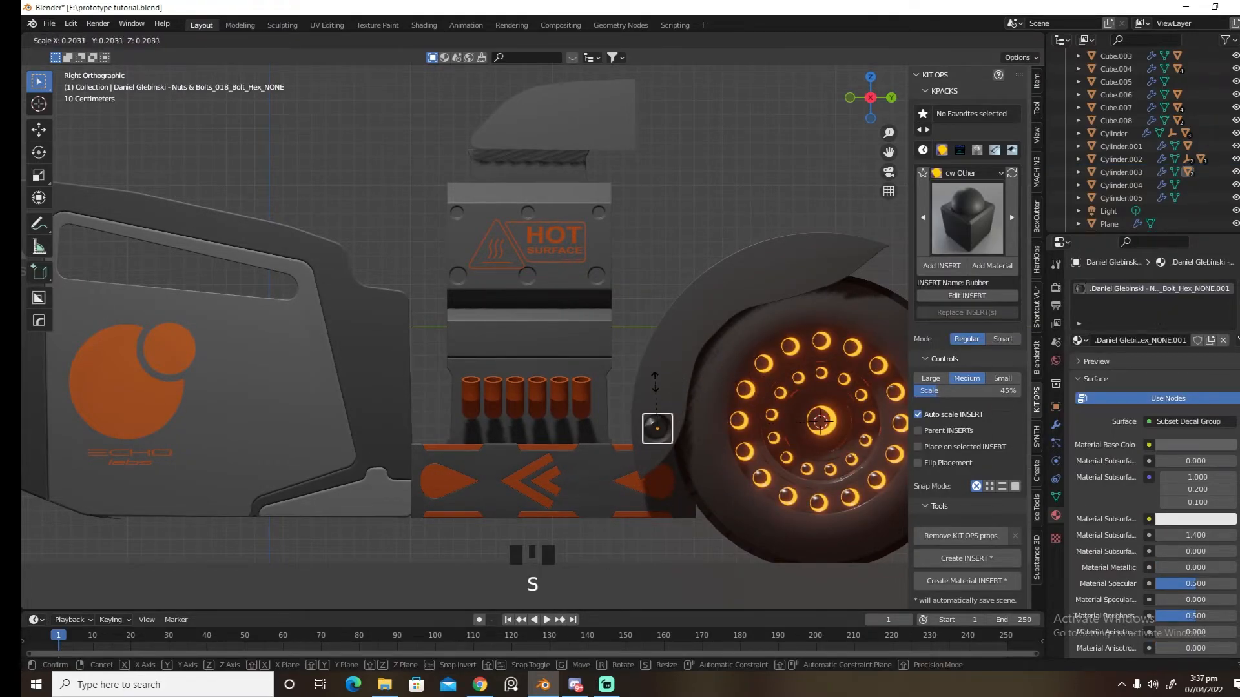
{"action": "left_click", "coordinate": [686, 382]}
Duplicate the hex bolt decal to the front fender's upper tip and adjust the copy's height offset
{"action": "key", "text": "shift+d"}
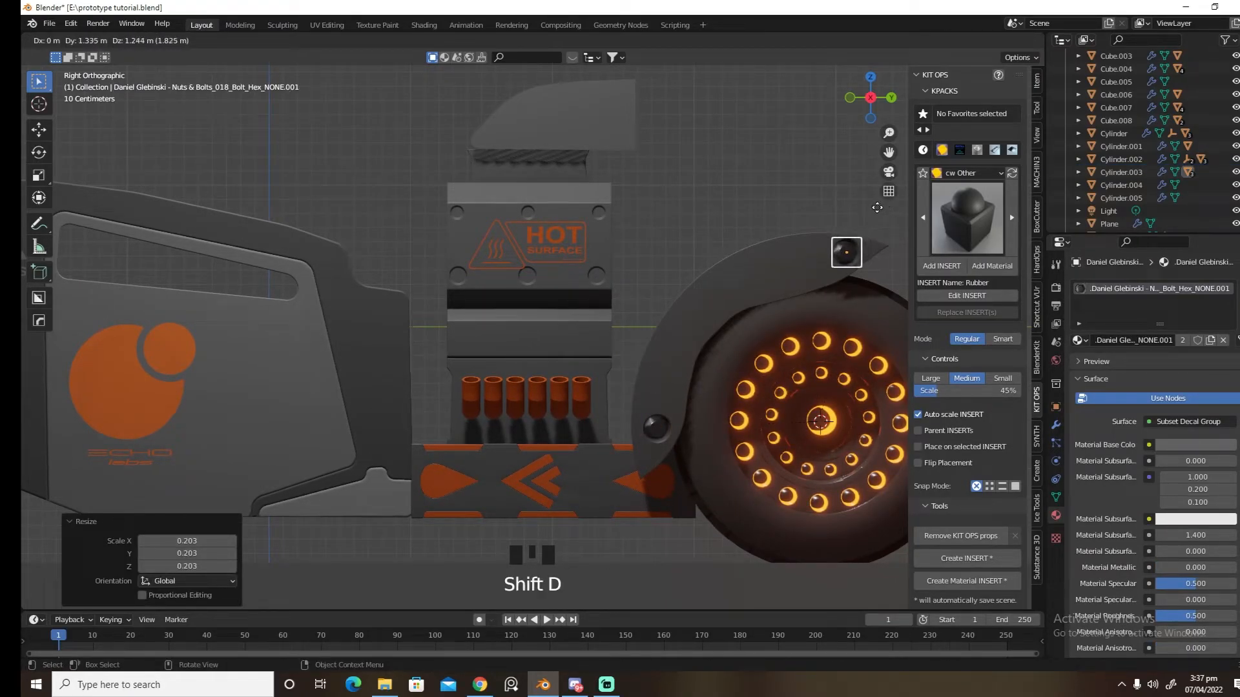
{"action": "left_click", "coordinate": [863, 213]}
{"action": "mouse_move", "coordinate": [764, 299]}
{"action": "middle_mouse_down"}
{"action": "mouse_move", "coordinate": [782, 312]}
{"action": "mouse_move", "coordinate": [765, 280]}
{"action": "middle_mouse_up"}
{"action": "key", "text": "d"}
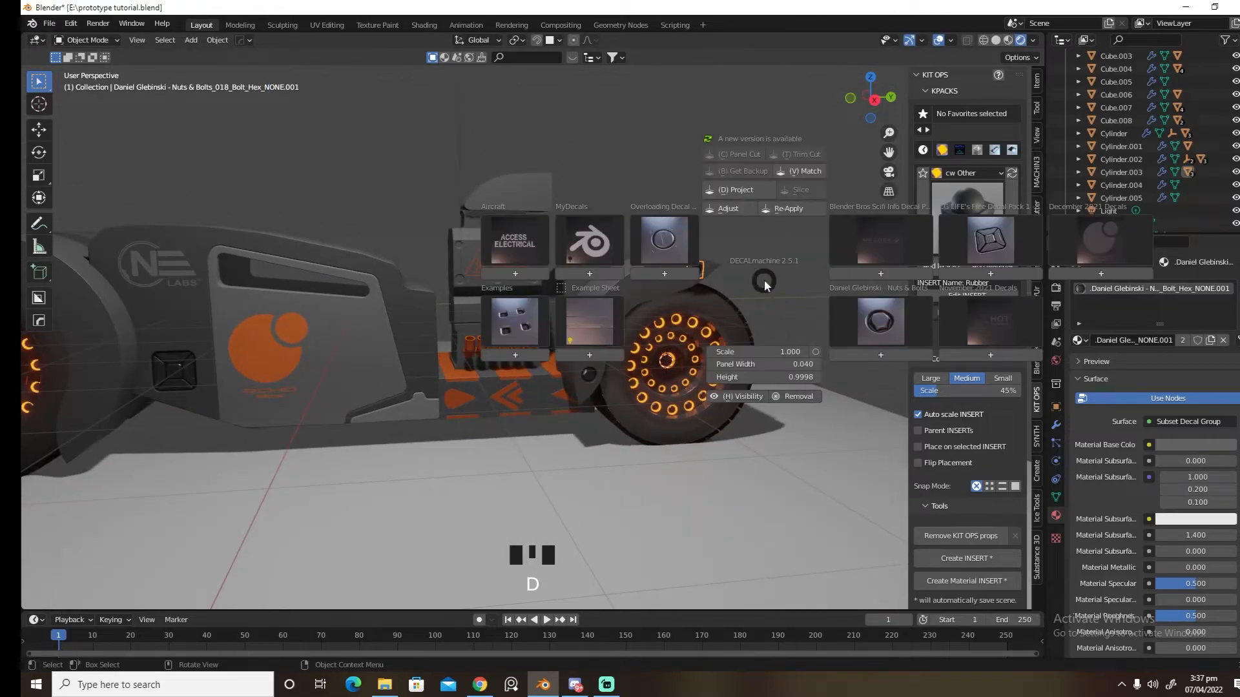
{"action": "left_click", "coordinate": [730, 209]}
{"action": "left_click", "coordinate": [738, 208], "text": "alt"}
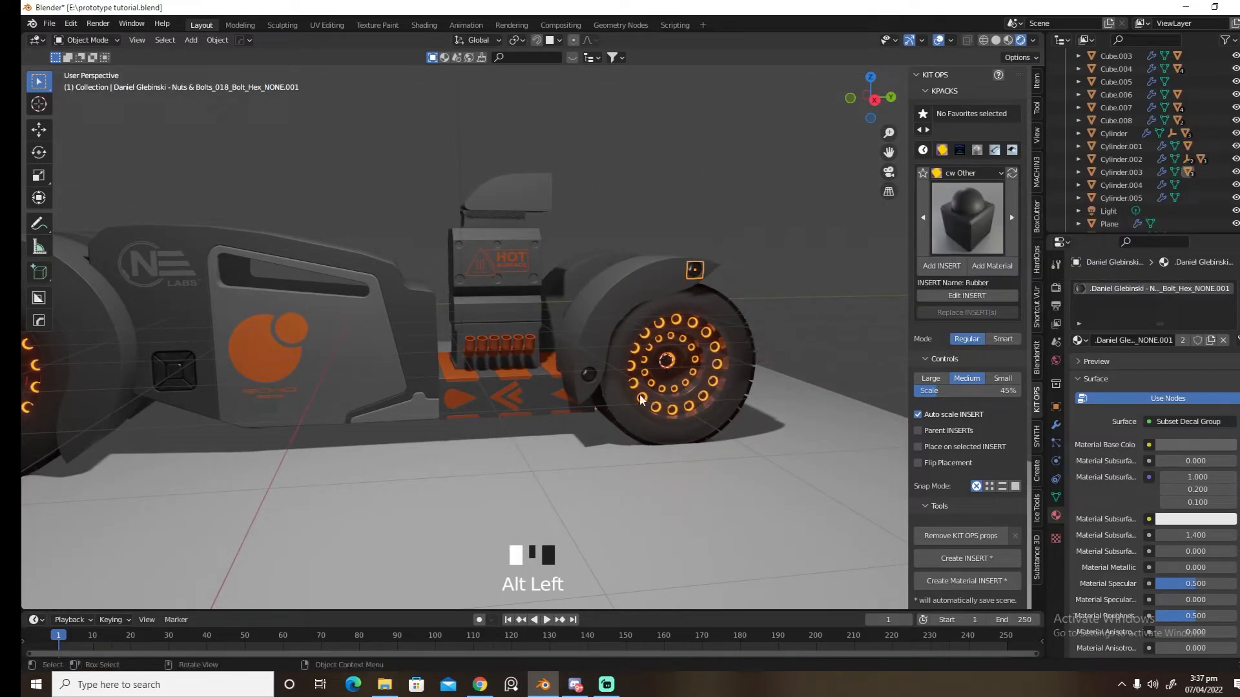
Adjust the height offset of the hex bolt decal on the front fender's lower end
{"action": "left_click", "coordinate": [595, 377]}
{"action": "key", "text": "d"}
{"action": "left_click", "coordinate": [587, 264]}
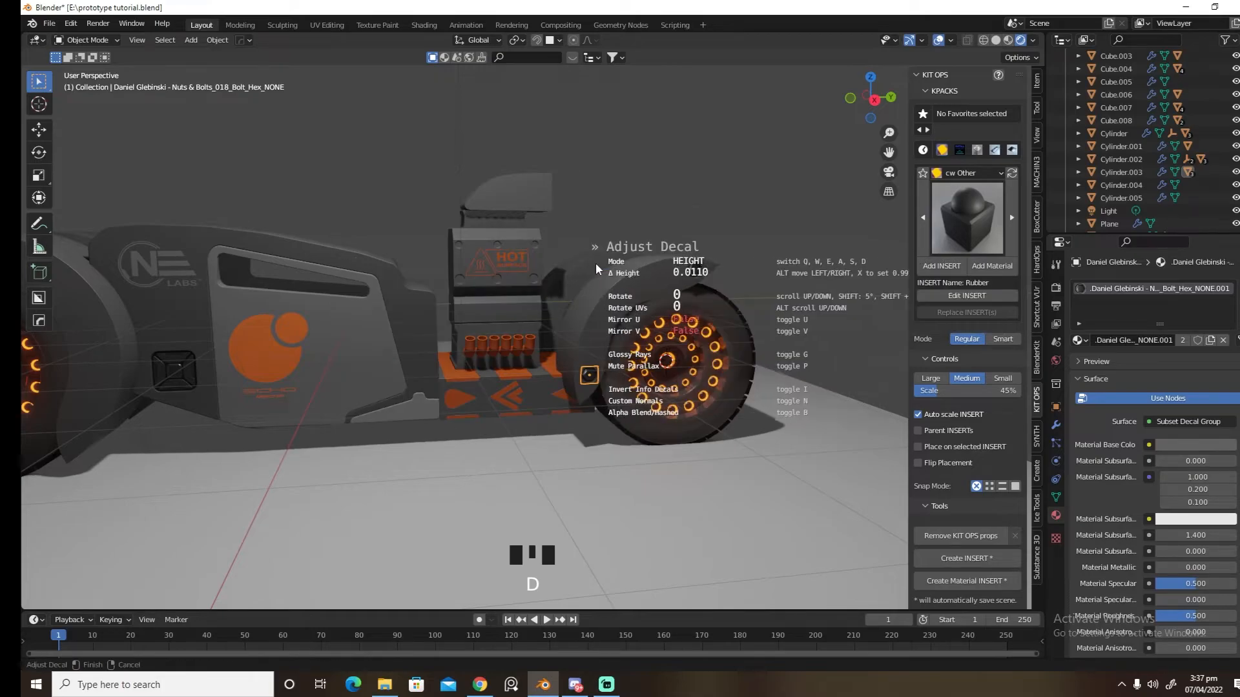
{"action": "left_click", "coordinate": [598, 262], "text": "alt"}
Try to mirror both front fender bolt decals using the front wheel as the reference object
{"action": "middle_click_drag", "start_coordinate": [598, 262], "coordinate": [583, 346]}
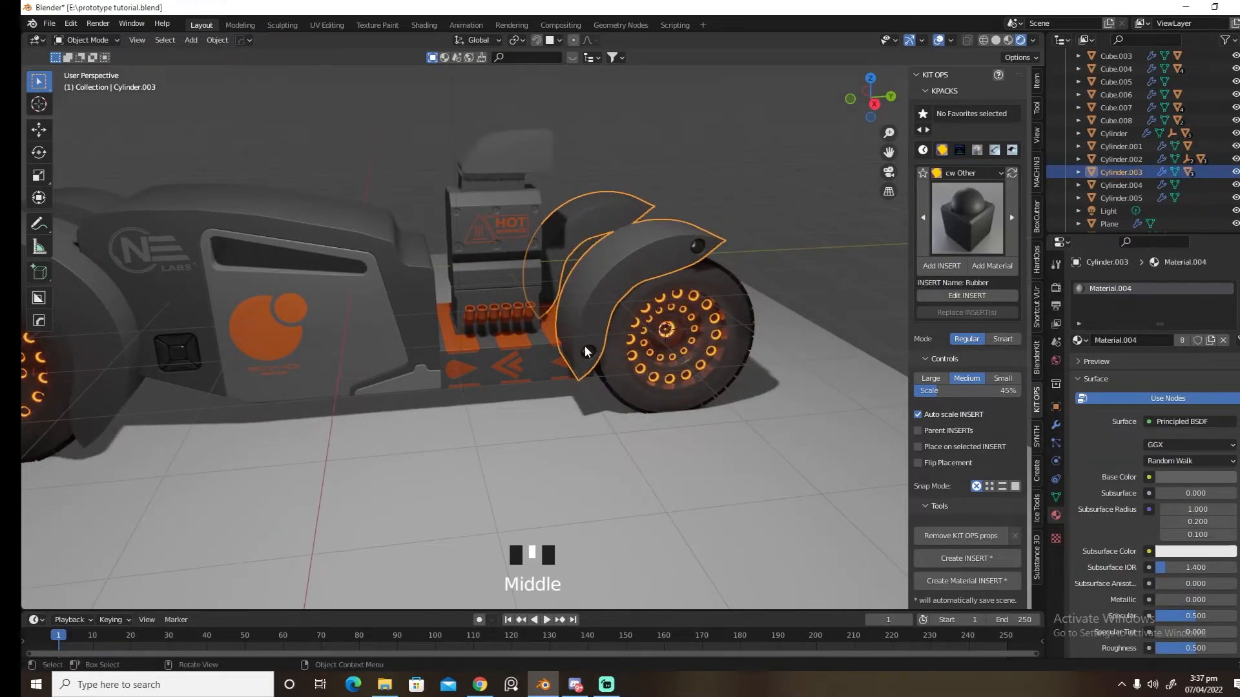
{"action": "left_click", "coordinate": [585, 349]}
{"action": "left_click", "coordinate": [698, 246], "text": "shift"}
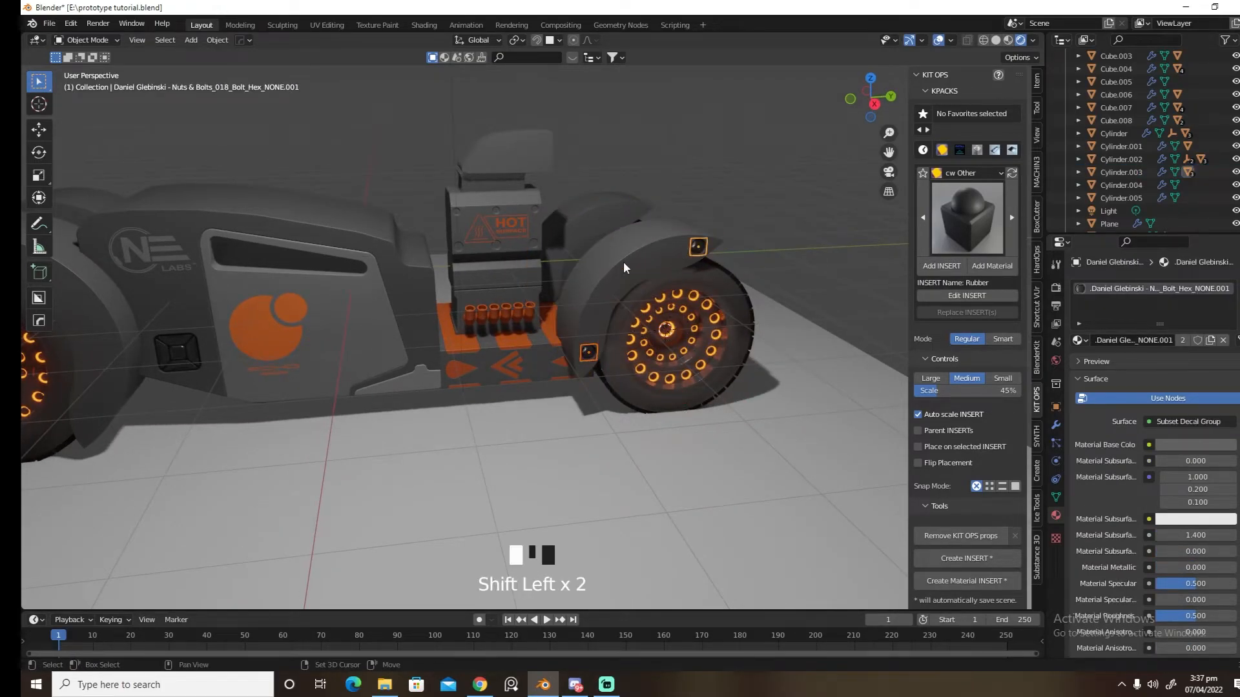
{"action": "left_click", "coordinate": [678, 328], "text": "shift"}
{"action": "key", "text": "alt+x"}
{"action": "left_click", "coordinate": [709, 363]}
{"action": "middle_click_drag", "start_coordinate": [709, 362], "coordinate": [665, 354]}
{"action": "scroll", "coordinate": [459, 346], "scroll_direction": "down", "scroll_amount": 5}
{"action": "key", "text": "ctrl+z"}
Mirror both front fender bolt decals along X with the body as the reference object
{"action": "left_click", "coordinate": [601, 361]}
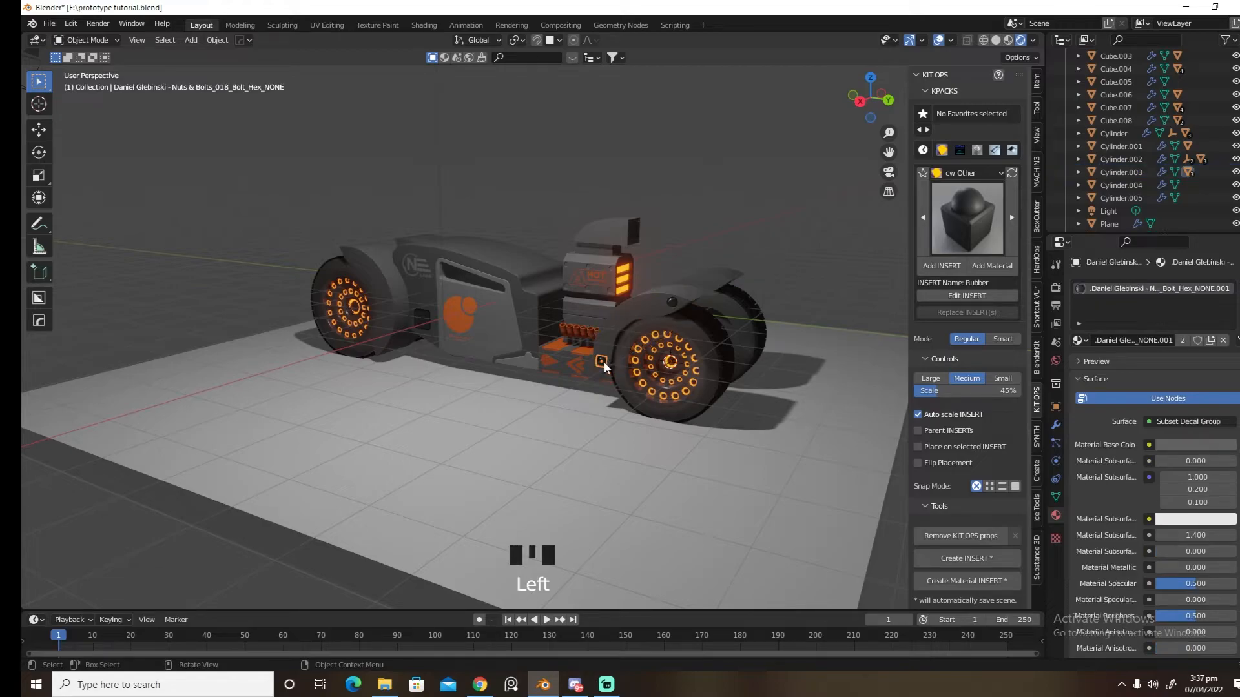
{"action": "left_click", "coordinate": [673, 306], "text": "shift"}
{"action": "left_click", "coordinate": [567, 303], "text": "shift"}
{"action": "key", "text": "alt+x"}
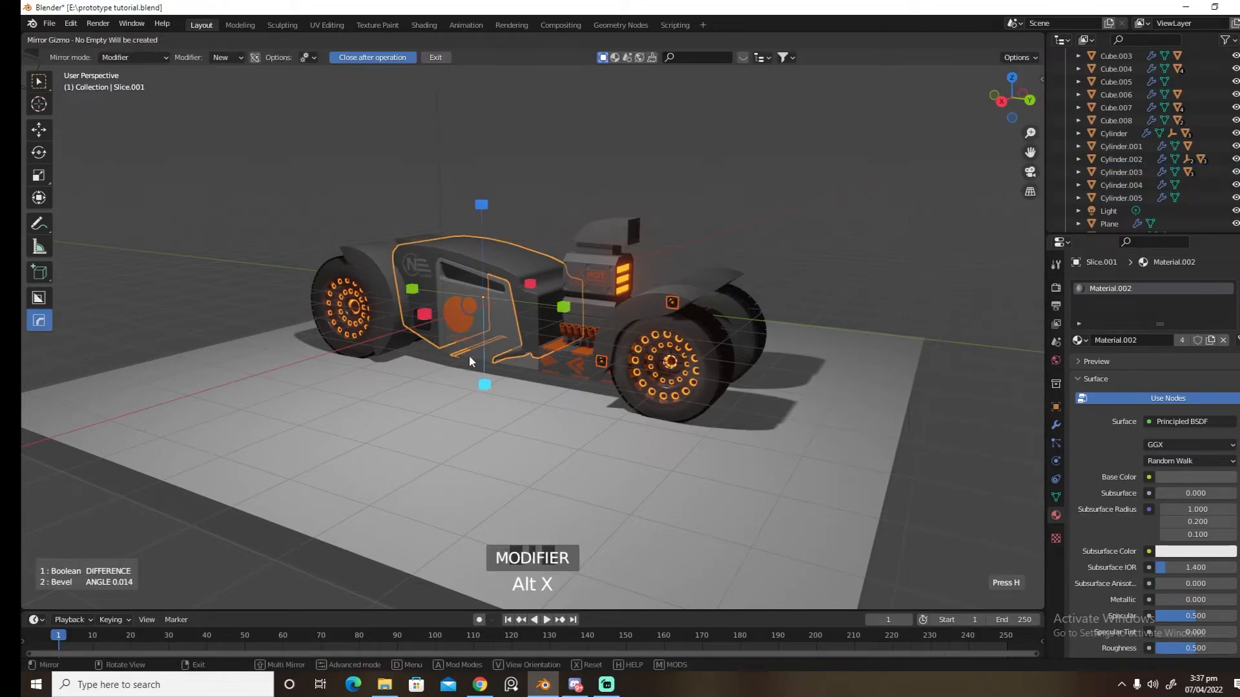
{"action": "left_click", "coordinate": [428, 314]}
In the right view, insert the hex bolt decal on the rear fender's upper tip and scale it to 0.237
{"action": "middle_click_drag", "start_coordinate": [495, 323], "coordinate": [653, 344]}
{"action": "key", "text": "grave"}
{"action": "middle_click_drag", "start_coordinate": [459, 353], "coordinate": [605, 369], "text": "shift"}
{"action": "scroll", "coordinate": [514, 335], "scroll_direction": "up", "scroll_amount": 4}
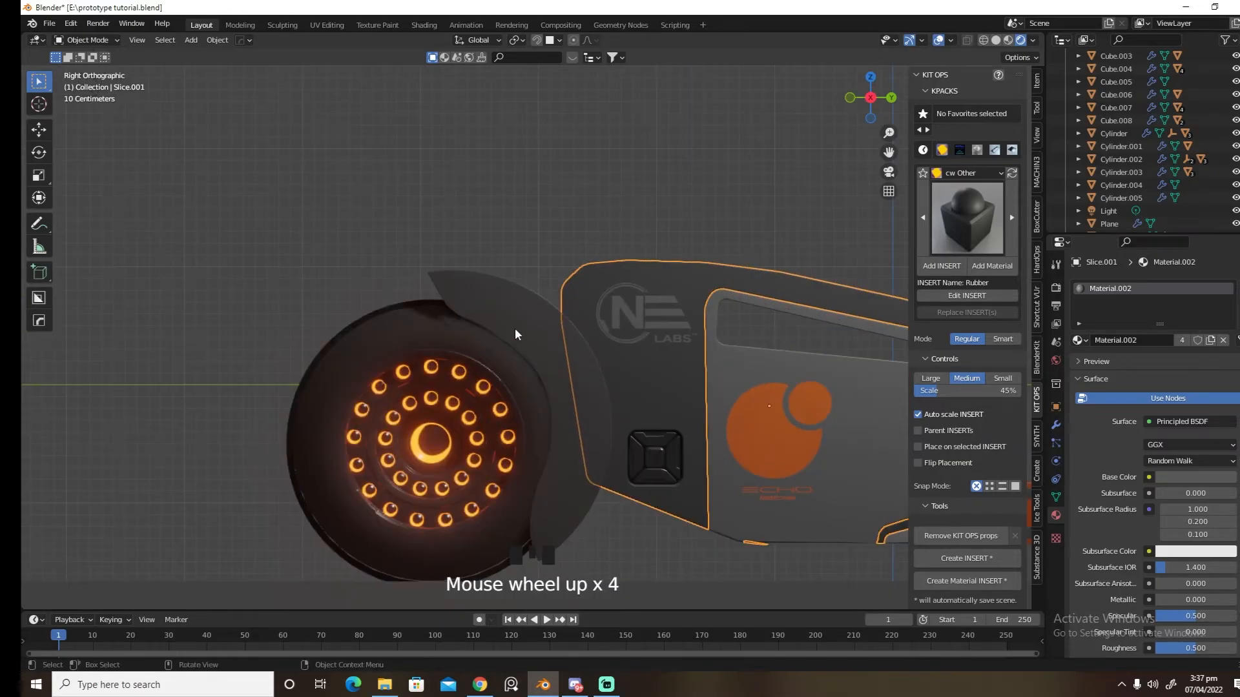
{"action": "left_click", "coordinate": [478, 297]}
{"action": "key", "text": "d"}
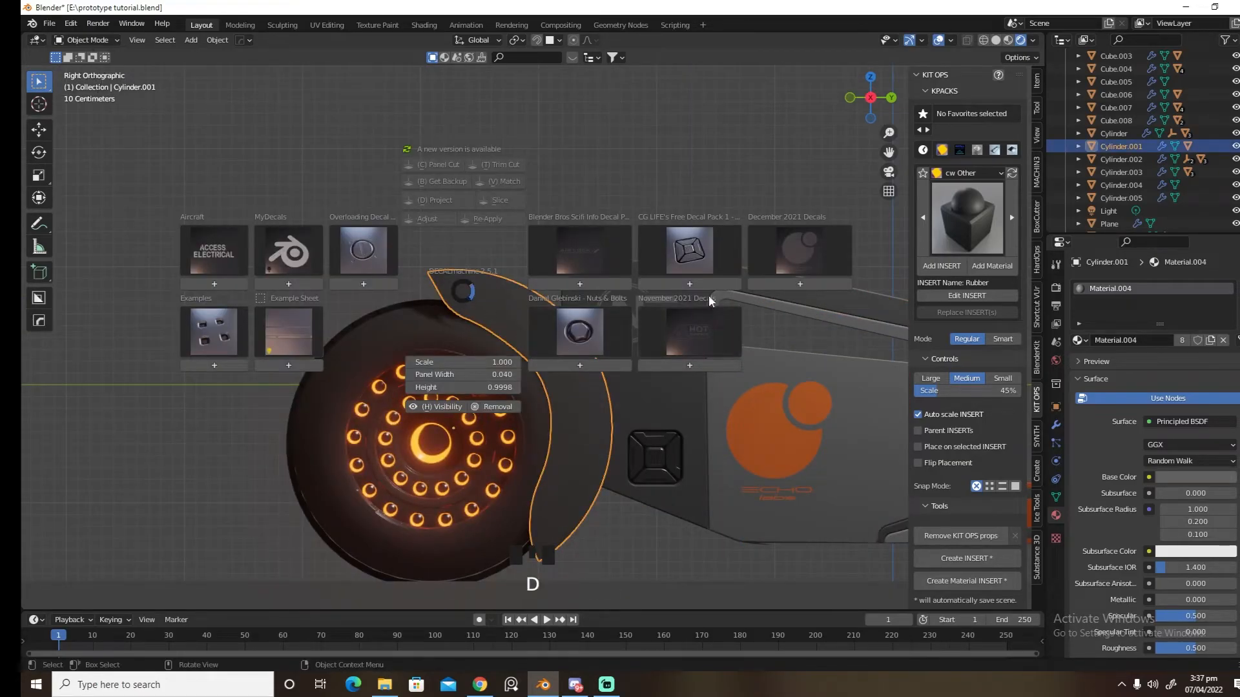
{"action": "left_click", "coordinate": [577, 363]}
{"action": "key", "text": "s"}
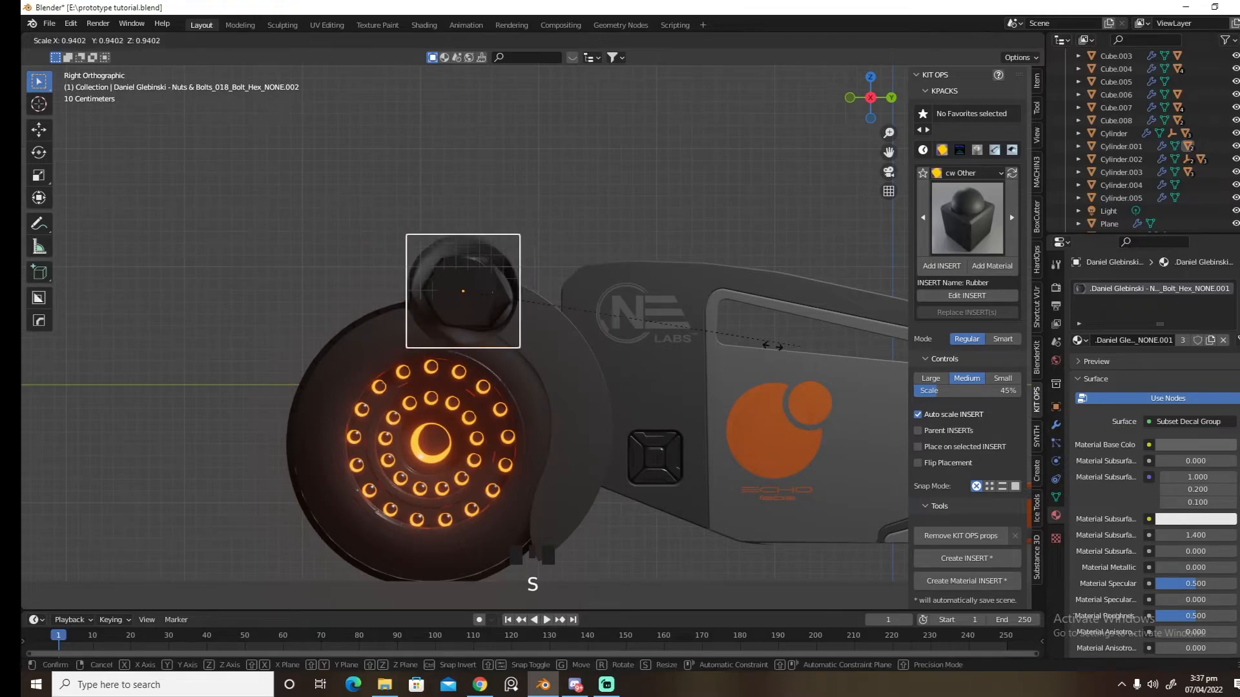
{"action": "left_click", "coordinate": [531, 343]}
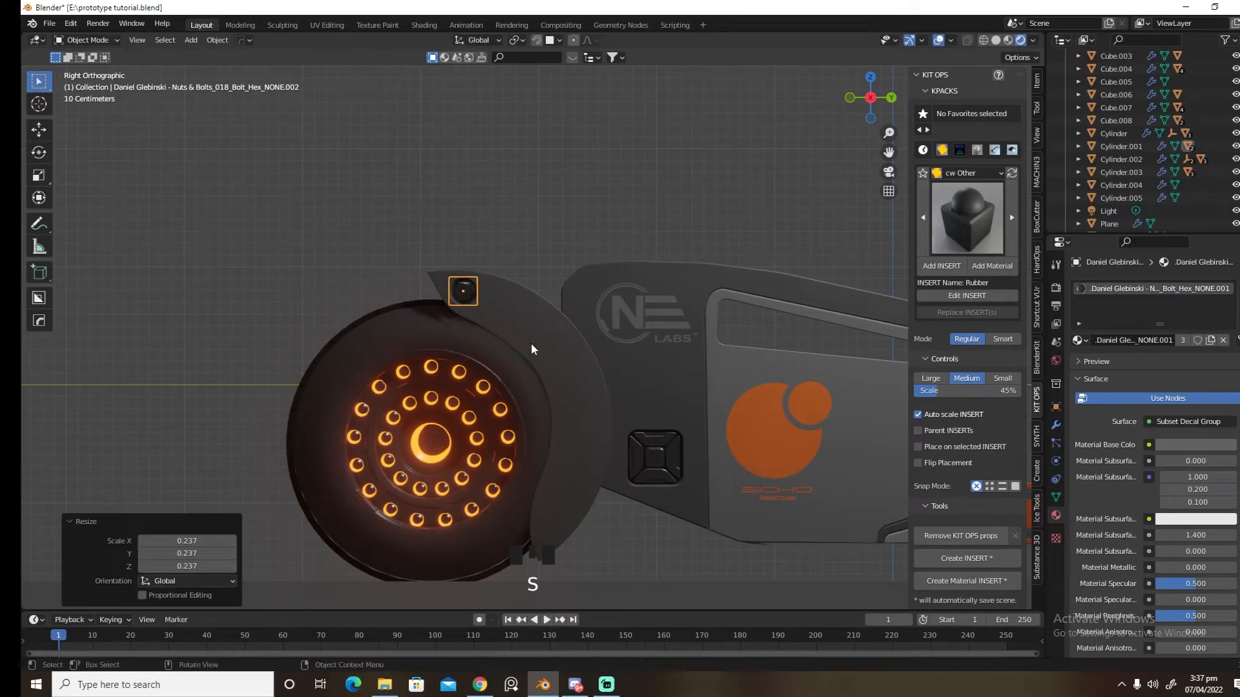
Duplicate the hex bolt decal to the rear fender's lower end and adjust the copy's height offset
{"action": "key", "text": "shift+d"}
{"action": "left_click", "coordinate": [614, 574]}
{"action": "middle_click_drag", "start_coordinate": [614, 574], "coordinate": [618, 496]}
{"action": "key", "text": "d"}
{"action": "left_click", "coordinate": [603, 420]}
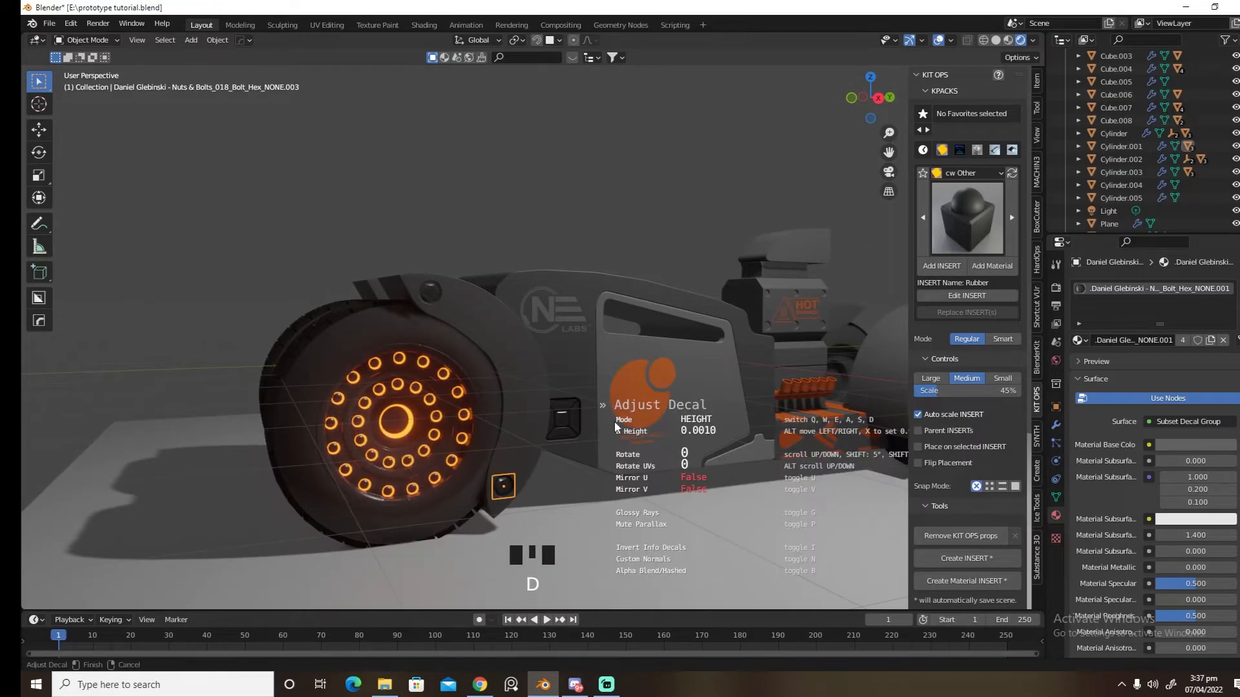
{"action": "left_click", "coordinate": [447, 298], "text": "alt"}
Adjust the height offset of the hex bolt decal on the rear fender's upper tip
{"action": "left_click", "coordinate": [452, 298]}
{"action": "left_click", "coordinate": [440, 296]}
{"action": "key", "text": "d"}
{"action": "left_click", "coordinate": [442, 233]}
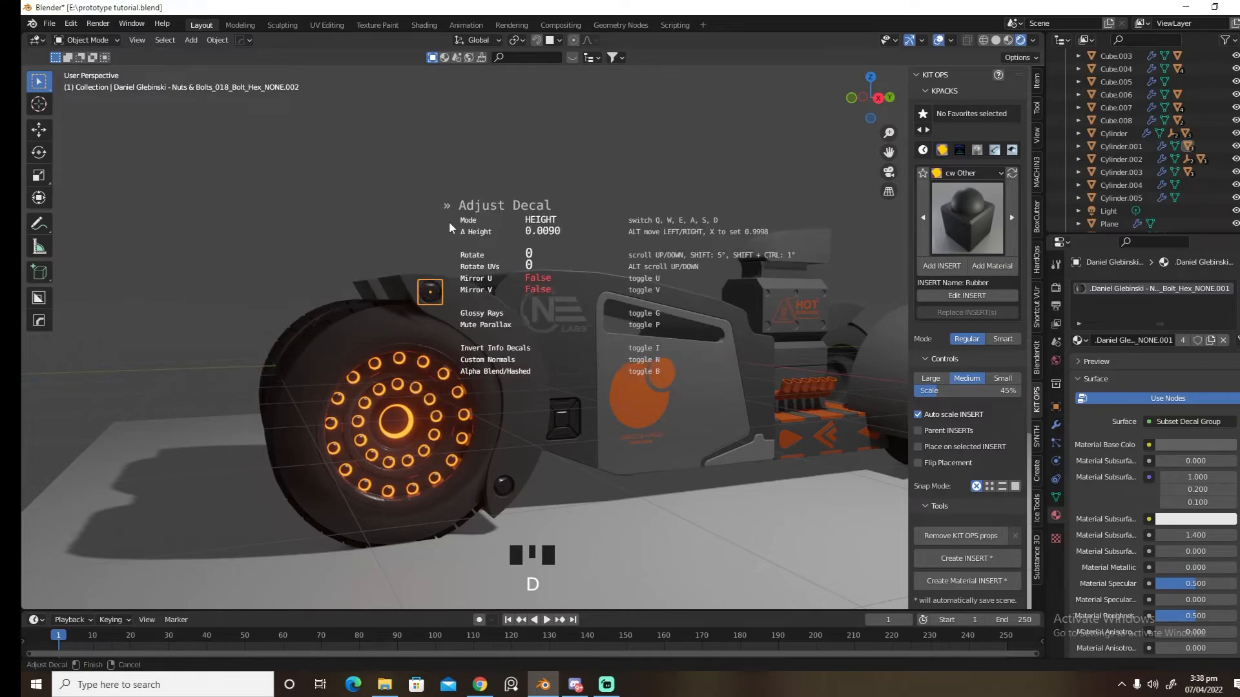
{"action": "left_click", "coordinate": [467, 237], "text": "alt"}
Mirror both rear fender bolt decals to the opposite side with the body as the reference object
{"action": "left_click", "coordinate": [505, 486], "text": "shift"}
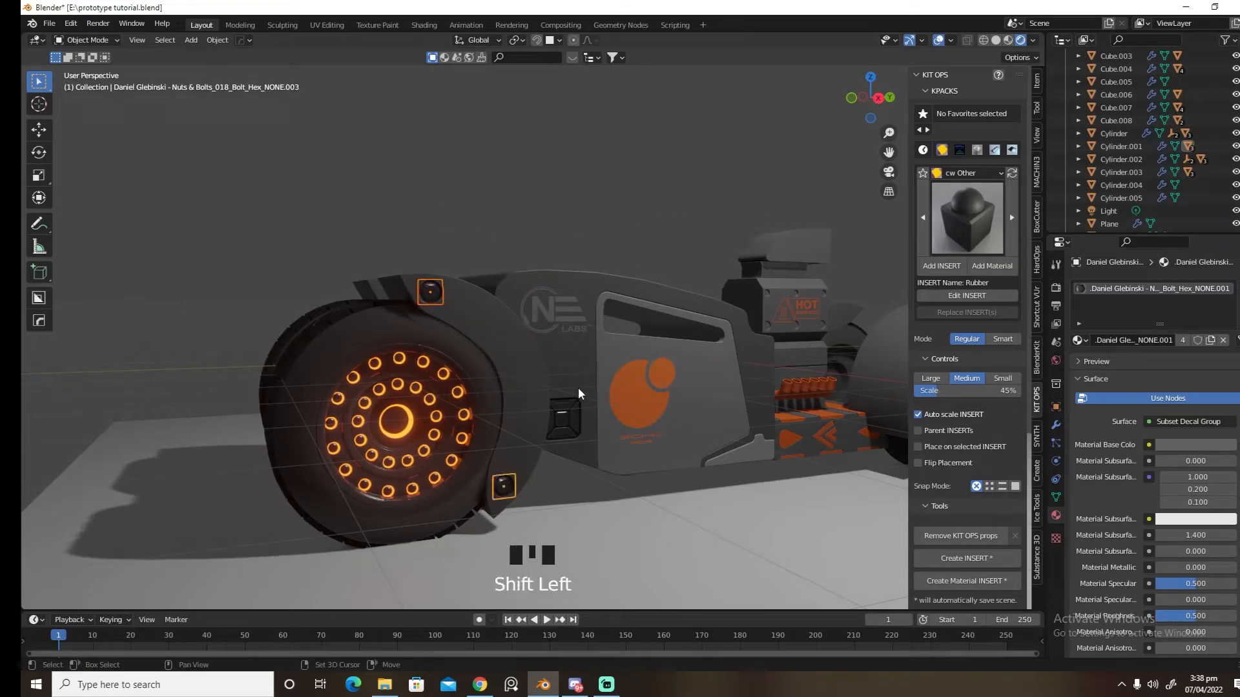
{"action": "left_click", "coordinate": [617, 462], "text": "shift"}
{"action": "key", "text": "alt+x"}
{"action": "left_click", "coordinate": [645, 381]}
{"action": "middle_click_drag", "start_coordinate": [644, 385], "coordinate": [574, 423]}
{"action": "scroll", "coordinate": [840, 421], "scroll_direction": "down", "scroll_amount": 4}
{"action": "left_click", "coordinate": [858, 359]}
{"action": "middle_click_drag", "start_coordinate": [858, 359], "coordinate": [784, 397]}
{"action": "middle_click_drag", "start_coordinate": [665, 396], "coordinate": [644, 386]}
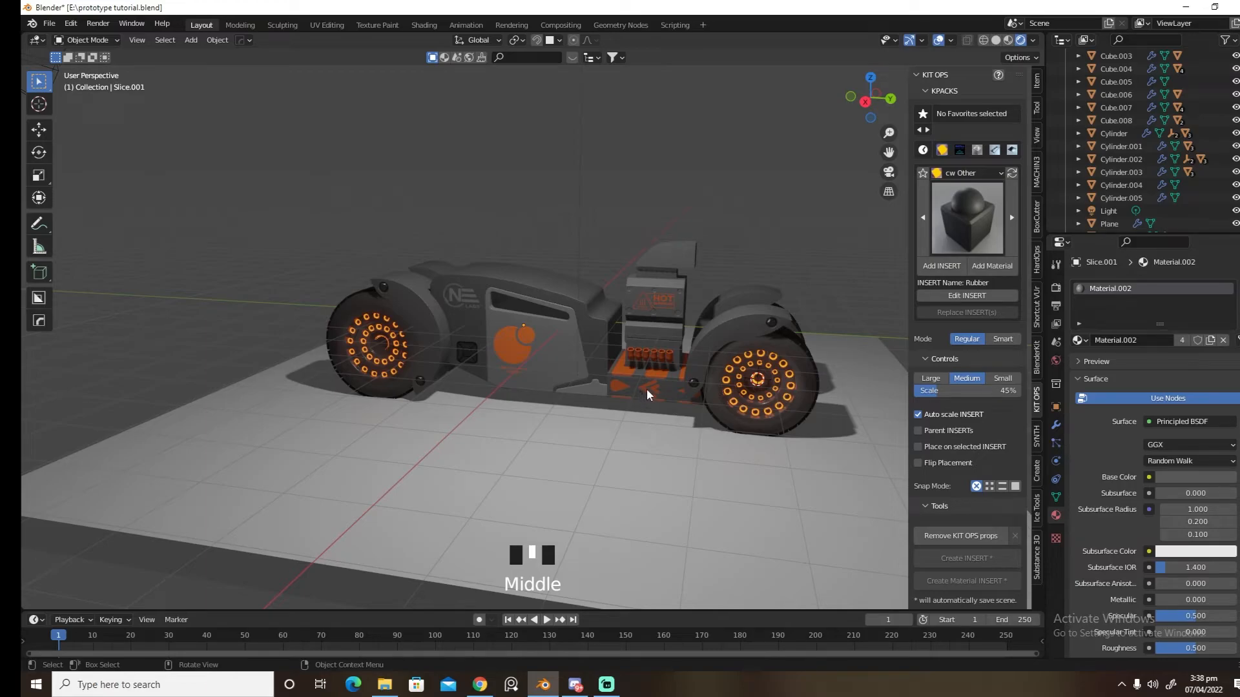
In the right view, insert the arrow 97 decal from the Blender Bros Scifi Info pack on the body's front strip, scaled to about 0.41
{"action": "key", "text": "grave"}
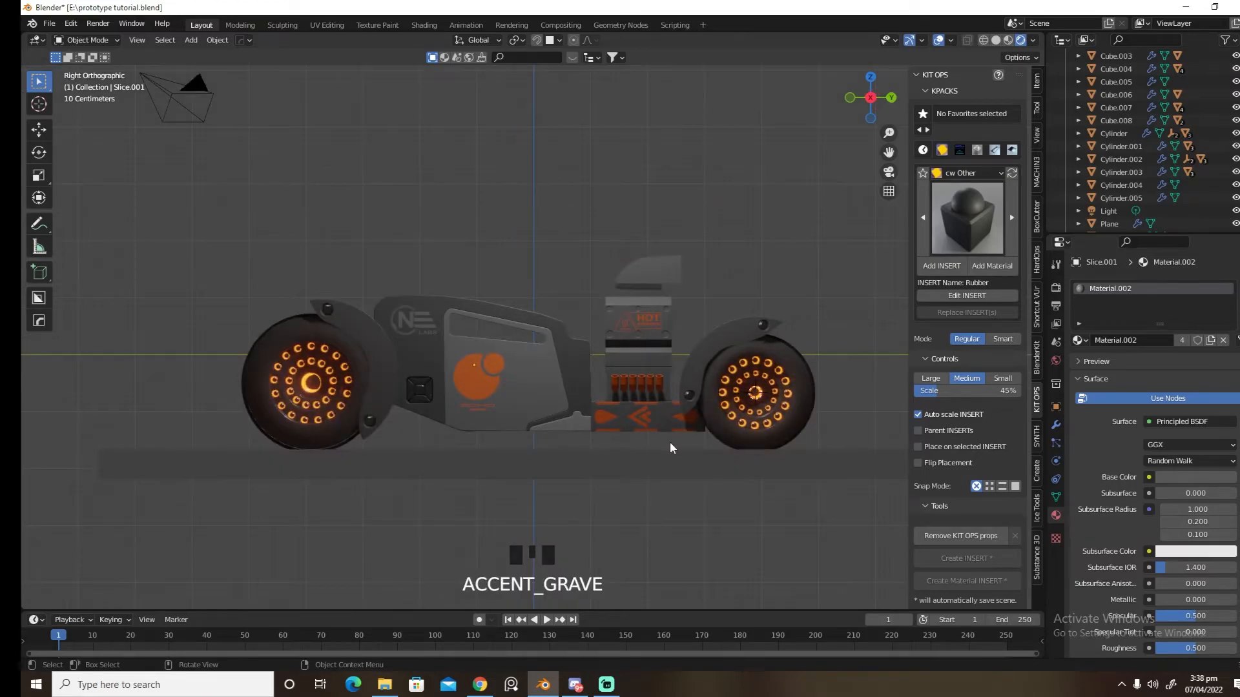
{"action": "scroll", "coordinate": [660, 518], "scroll_direction": "up", "scroll_amount": 5}
{"action": "middle_click_drag", "start_coordinate": [660, 517], "coordinate": [646, 375], "text": "shift"}
{"action": "left_click", "coordinate": [636, 363]}
{"action": "key", "text": "d"}
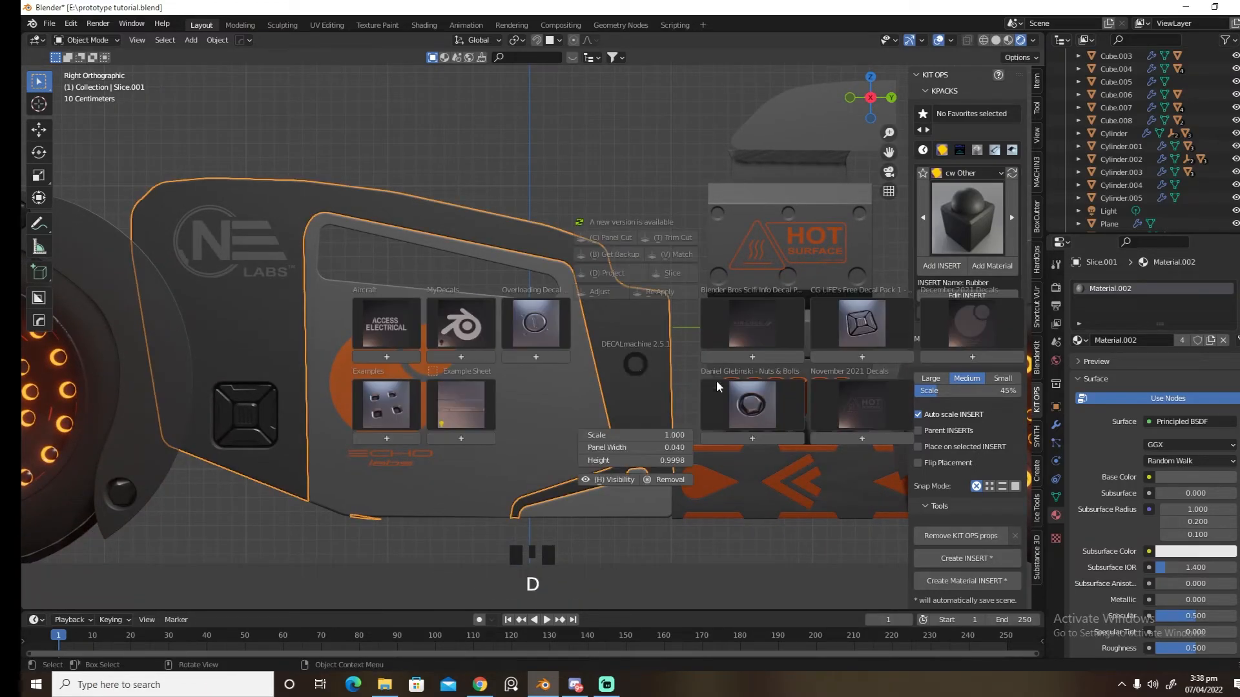
{"action": "left_click", "coordinate": [861, 410]}
{"action": "mouse_move", "coordinate": [748, 319]}
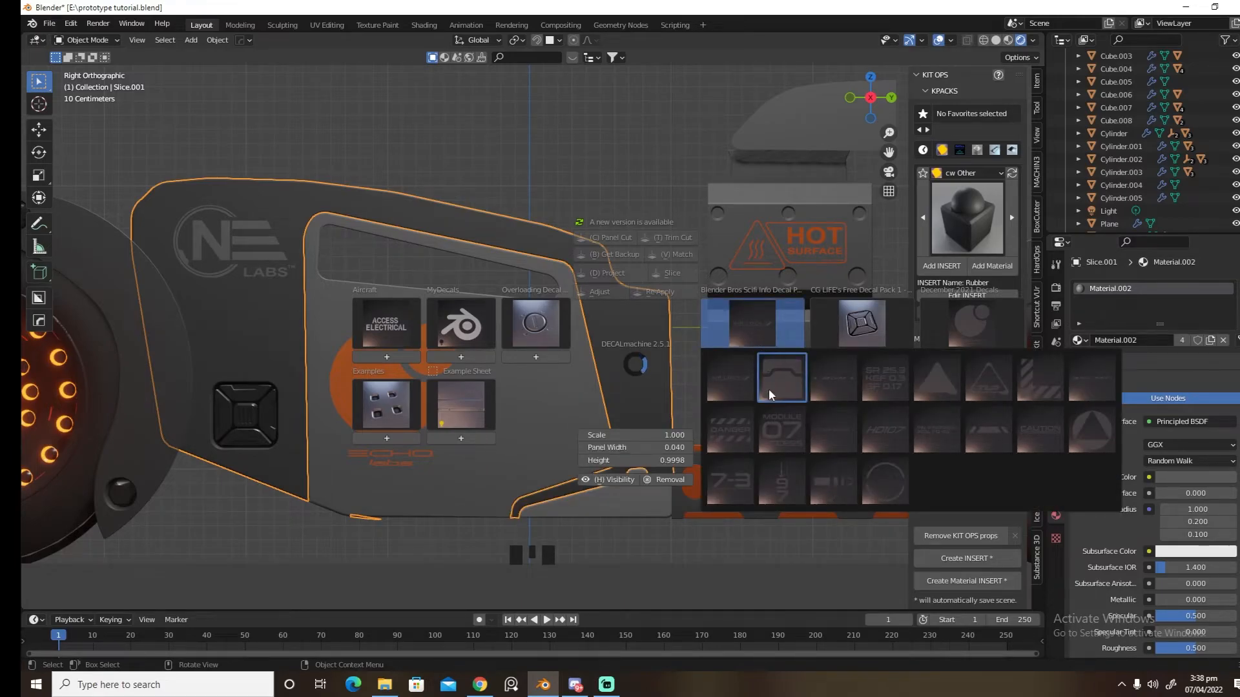
{"action": "left_click", "coordinate": [782, 481]}
{"action": "key", "text": "s"}
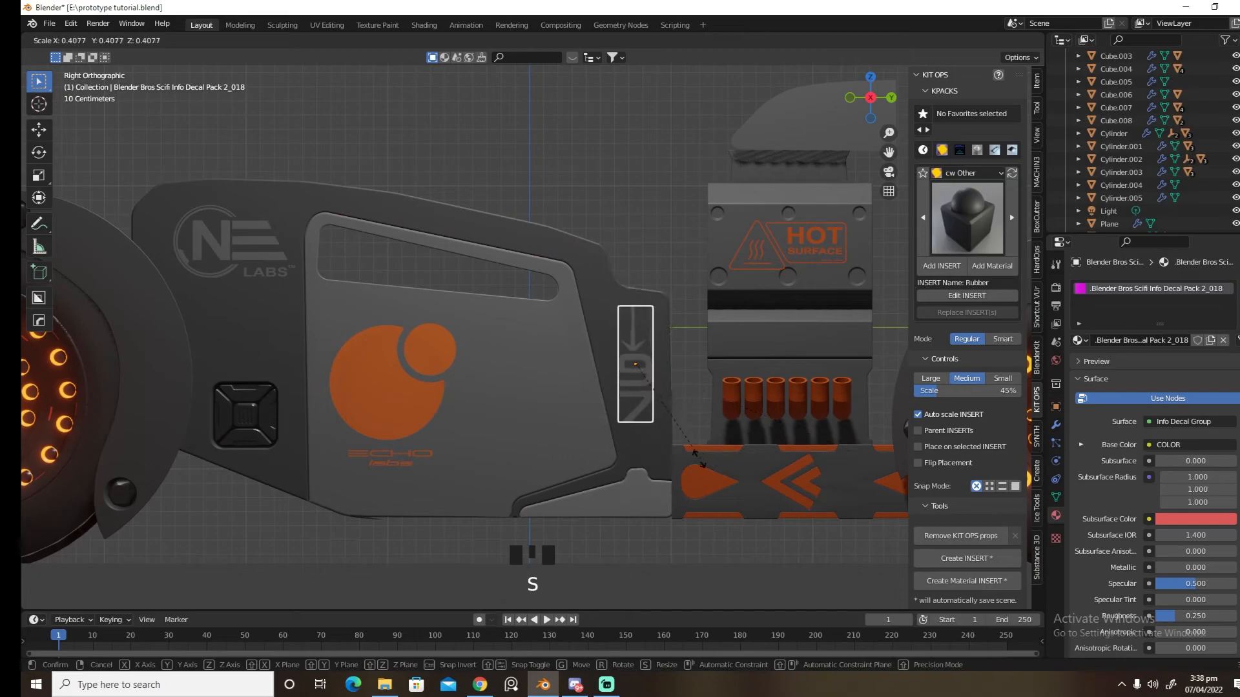
{"action": "left_click", "coordinate": [698, 458]}
Adjust the height offset of the arrow 97 decal so it sits against the body's surface
{"action": "middle_click_drag", "start_coordinate": [699, 459], "coordinate": [728, 457]}
{"action": "key", "text": "d"}
{"action": "left_click", "coordinate": [626, 328]}
{"action": "left_click", "coordinate": [641, 326], "text": "alt"}
{"action": "middle_click_drag", "start_coordinate": [641, 325], "coordinate": [754, 371]}
In the left view, insert the same arrow 97 decal on the body's front strip and scale it to about 0.41
{"action": "key", "text": "grave"}
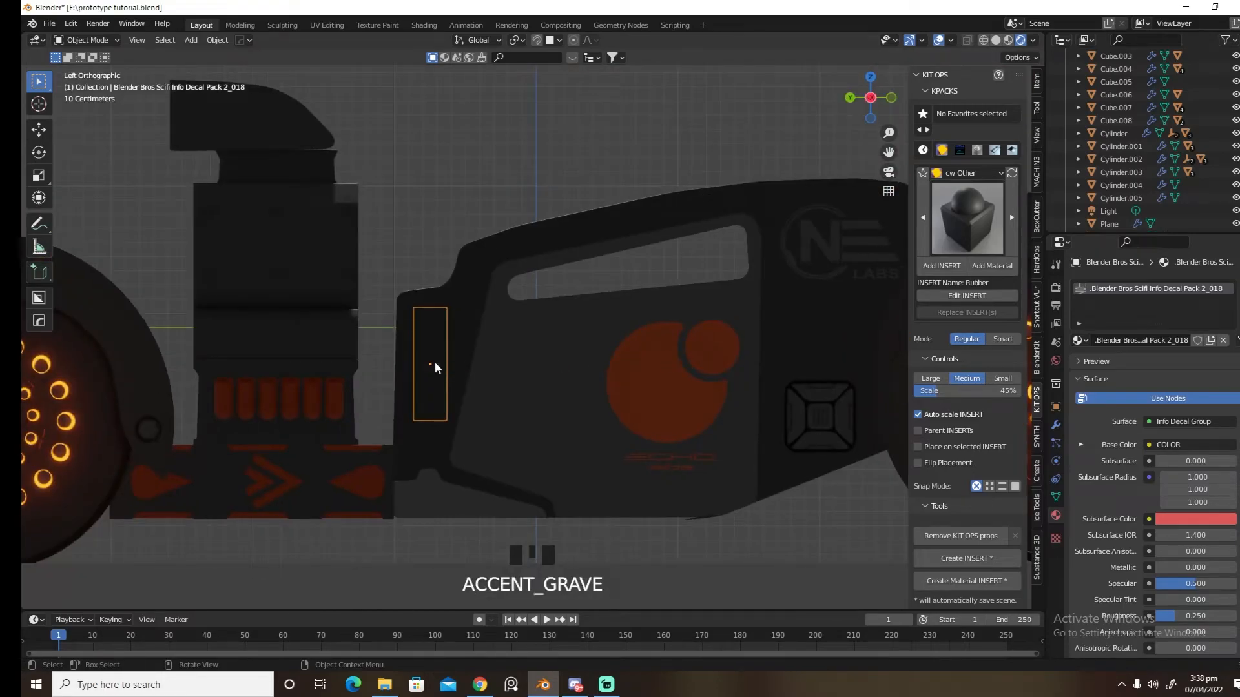
{"action": "left_click", "coordinate": [430, 363]}
{"action": "key", "text": "d"}
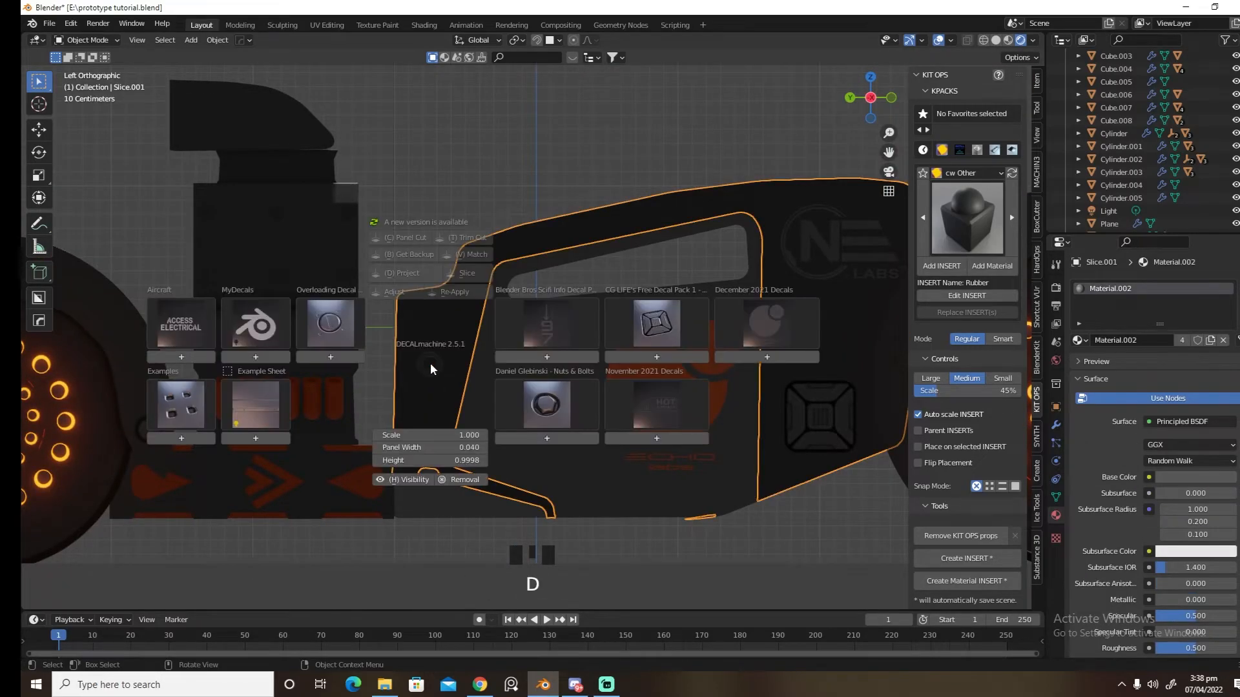
{"action": "left_click", "coordinate": [569, 358]}
{"action": "key", "text": "s"}
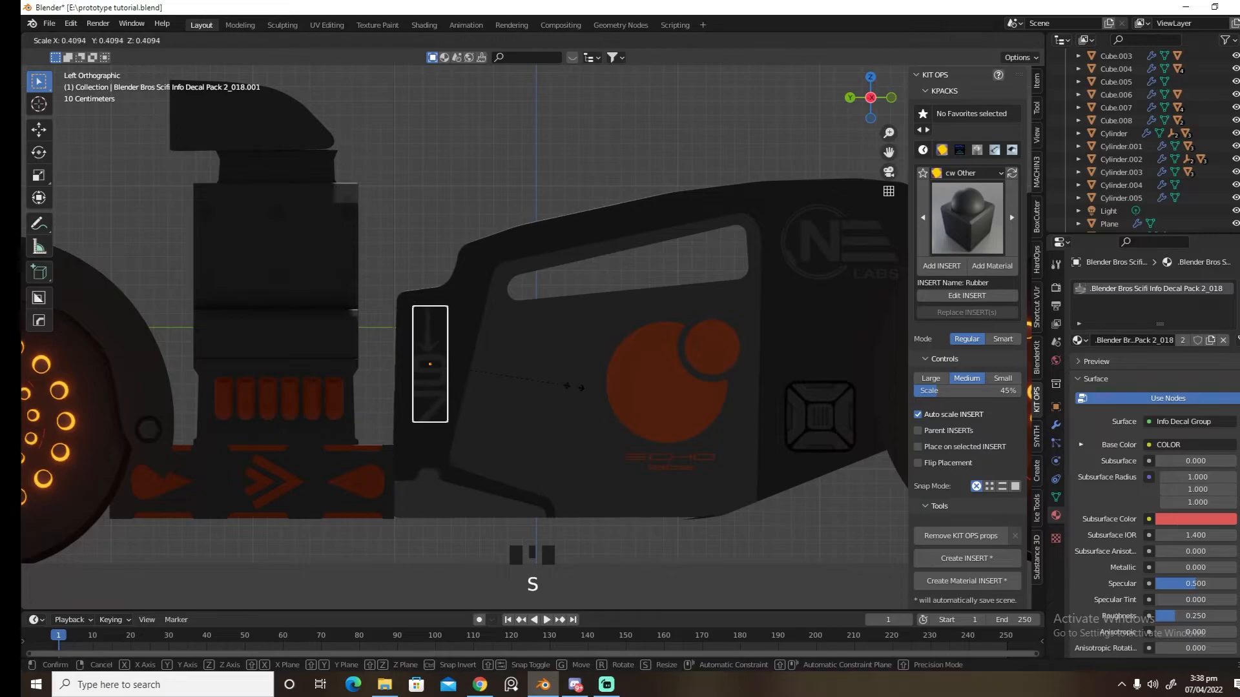
{"action": "left_click", "coordinate": [563, 387]}
Adjust the height offset of the left-side arrow 97 decal and deselect it
{"action": "key", "text": "d"}
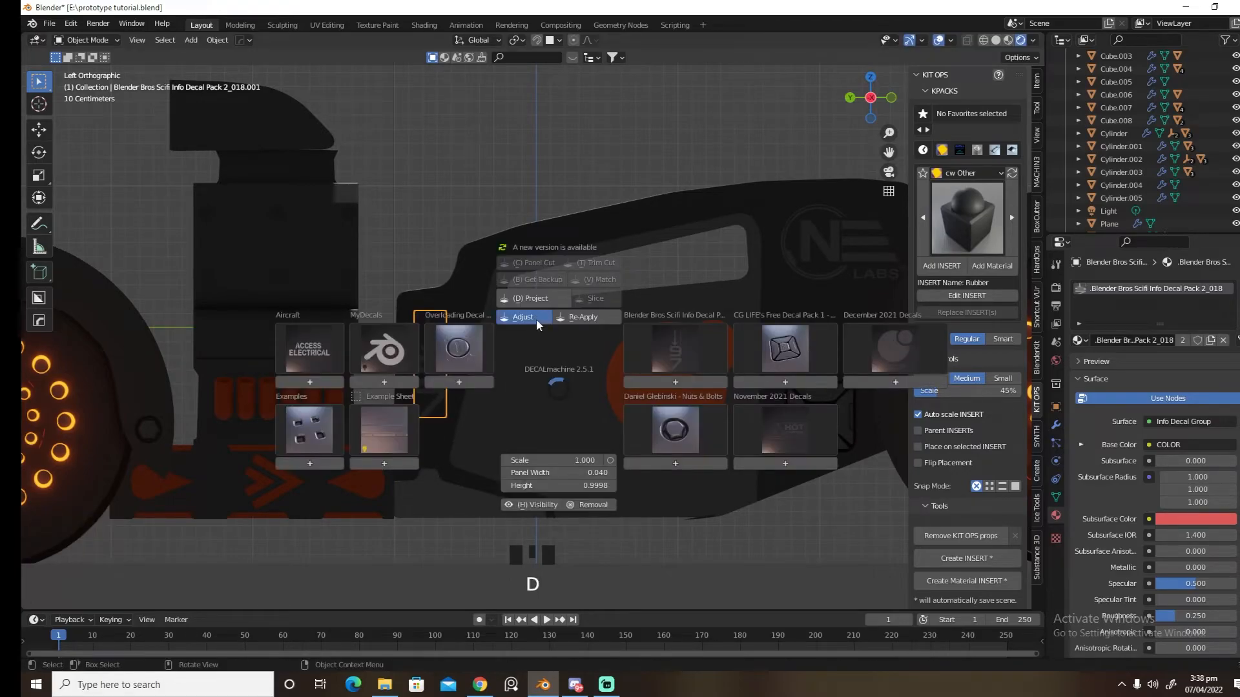
{"action": "left_click", "coordinate": [536, 319]}
{"action": "left_click", "coordinate": [551, 319]}
{"action": "middle_click_drag", "start_coordinate": [645, 366], "coordinate": [524, 375]}
{"action": "scroll", "coordinate": [473, 377], "scroll_direction": "down", "scroll_amount": 4}
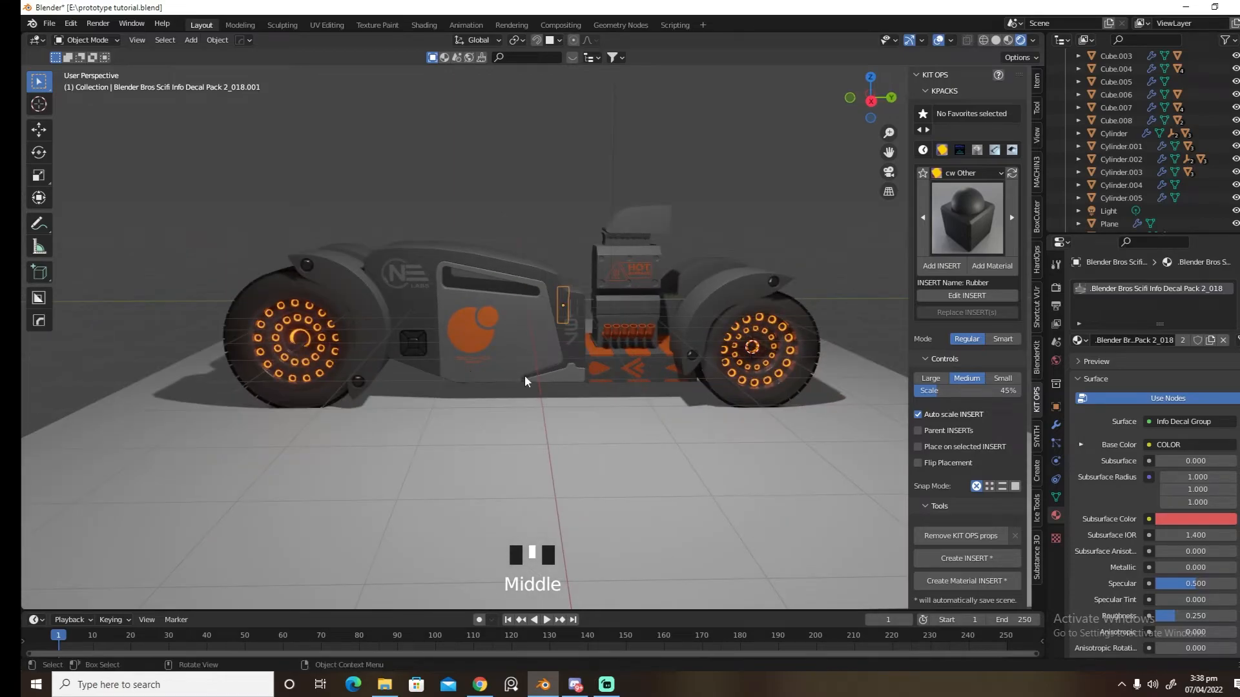
{"action": "left_click", "coordinate": [544, 215]}
{"action": "mouse_move", "coordinate": [616, 390]}
{"action": "middle_mouse_down", "text": "shift"}
{"action": "mouse_move", "coordinate": [623, 349]}
{"action": "mouse_move", "coordinate": [591, 386]}
{"action": "mouse_move", "coordinate": [622, 390]}
{"action": "mouse_move", "coordinate": [603, 400]}
{"action": "middle_mouse_up", "text": "shift"}
{"action": "scroll", "coordinate": [616, 378], "scroll_direction": "up", "scroll_amount": 2}
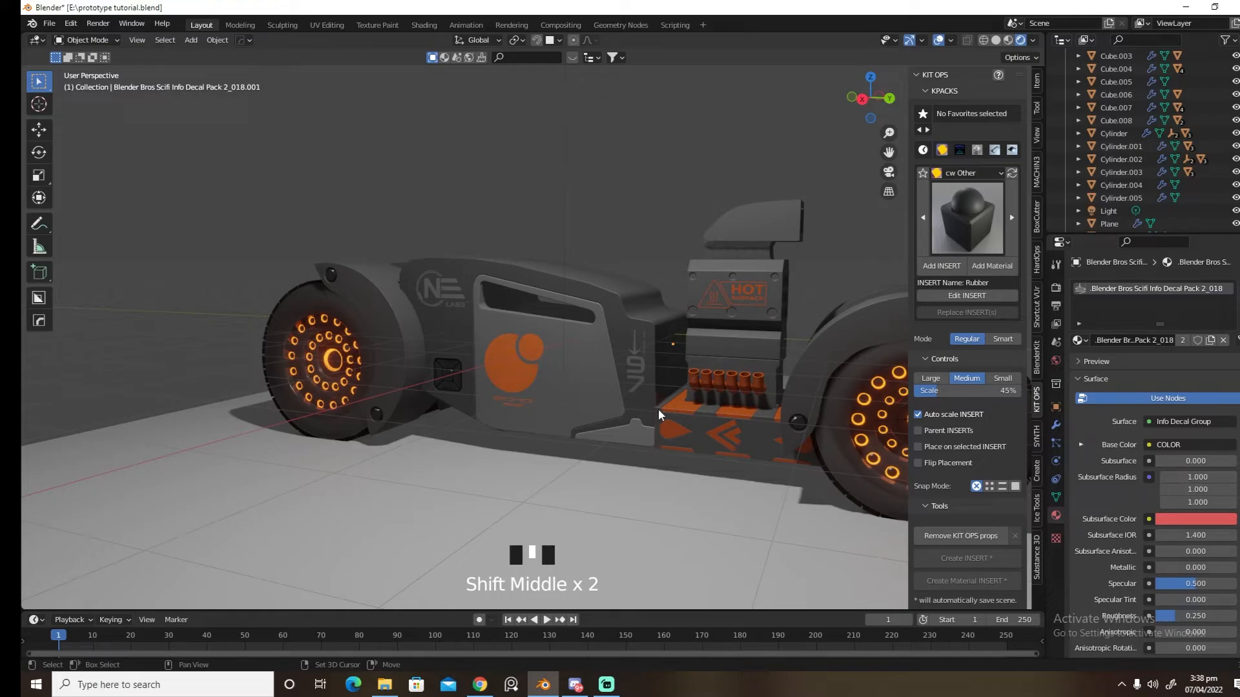
In the right view, insert the Blender Bros Scifi Info Decal Pack 2_014 decal on the engine block's lower section and center it there
{"action": "middle_click_drag", "start_coordinate": [657, 408], "coordinate": [611, 358], "text": "shift"}
{"action": "key", "text": "grave"}
{"action": "scroll", "coordinate": [750, 394], "scroll_direction": "up", "scroll_amount": 3}
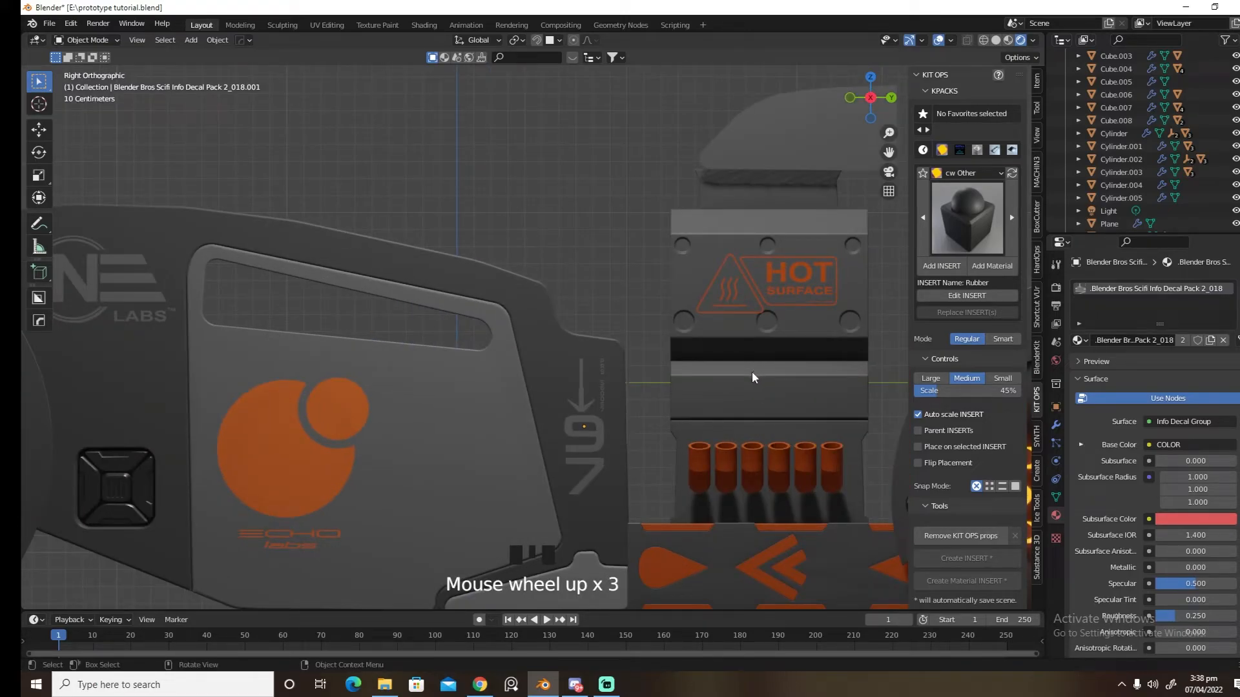
{"action": "left_click", "coordinate": [744, 386]}
{"action": "key", "text": "d"}
{"action": "mouse_move", "coordinate": [848, 355]}
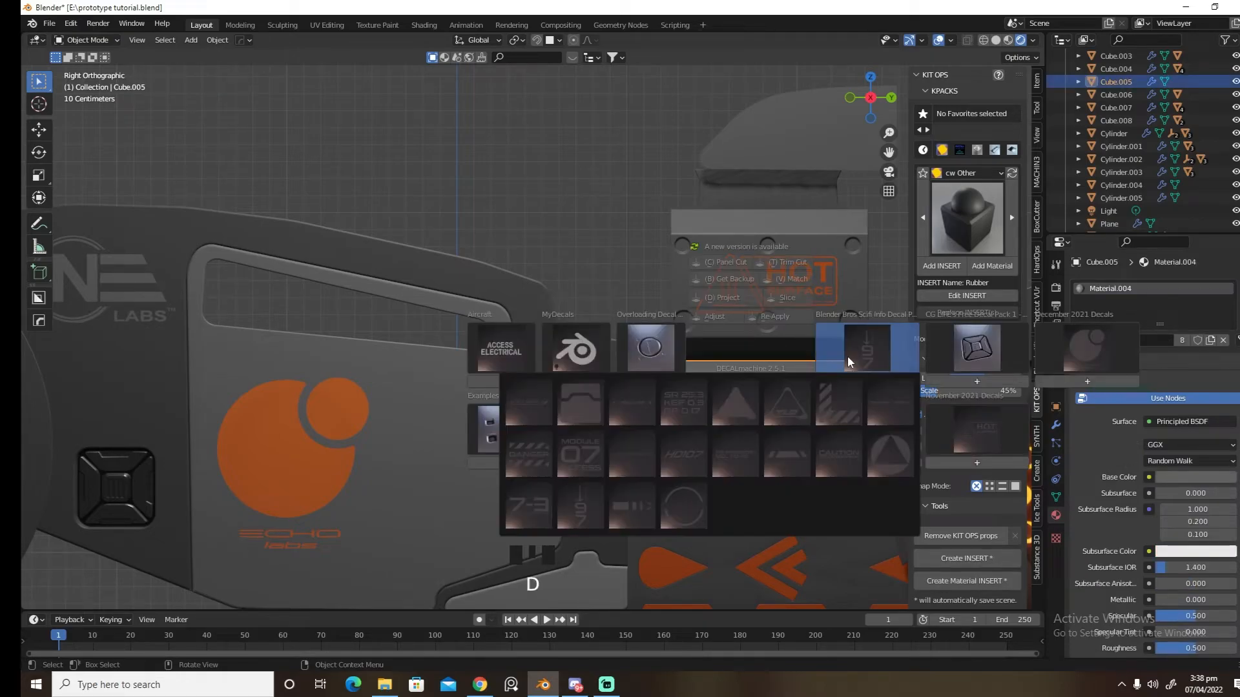
{"action": "left_click", "coordinate": [789, 448]}
{"action": "key", "text": "g"}
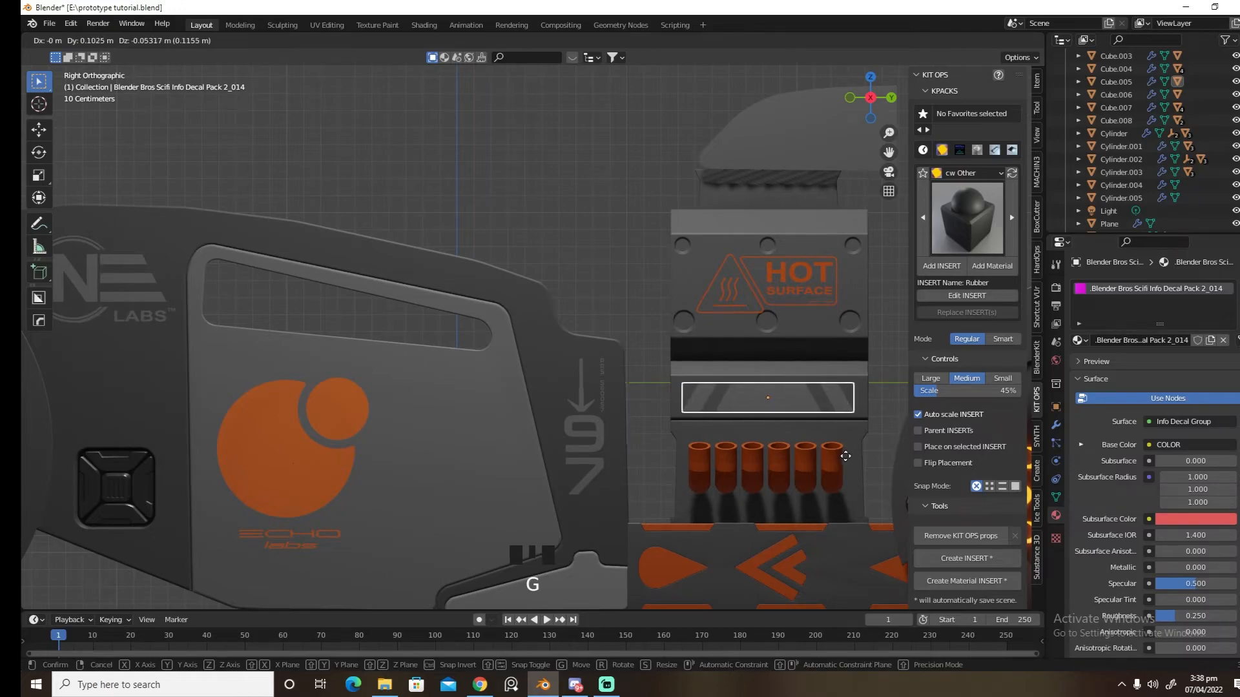
{"action": "left_click", "coordinate": [753, 446]}
Link the engine decal's base color to the CG LIFE's Free Decal Pack 1 - Copy_010 color output and adjust the decal's height
{"action": "middle_click_drag", "start_coordinate": [754, 446], "coordinate": [781, 451]}
{"action": "left_click", "coordinate": [1170, 445]}
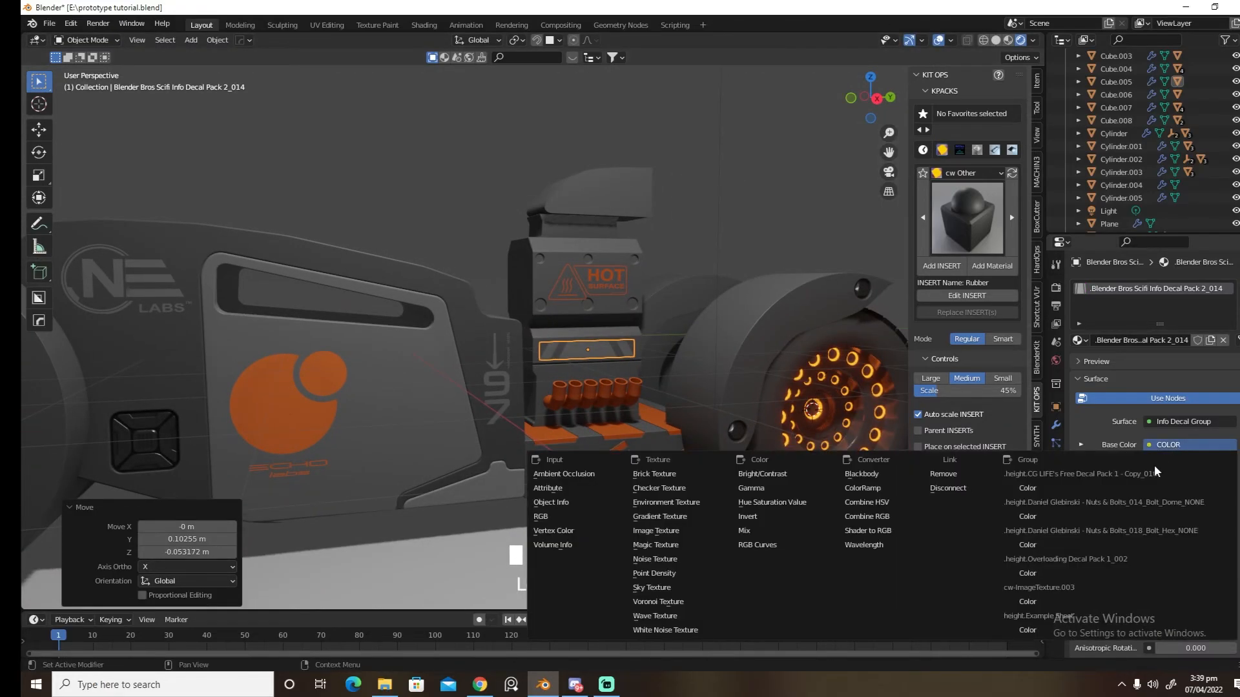
{"action": "left_click", "coordinate": [1123, 486]}
{"action": "scroll", "coordinate": [789, 433], "scroll_direction": "down", "scroll_amount": 2}
{"action": "key", "text": "d"}
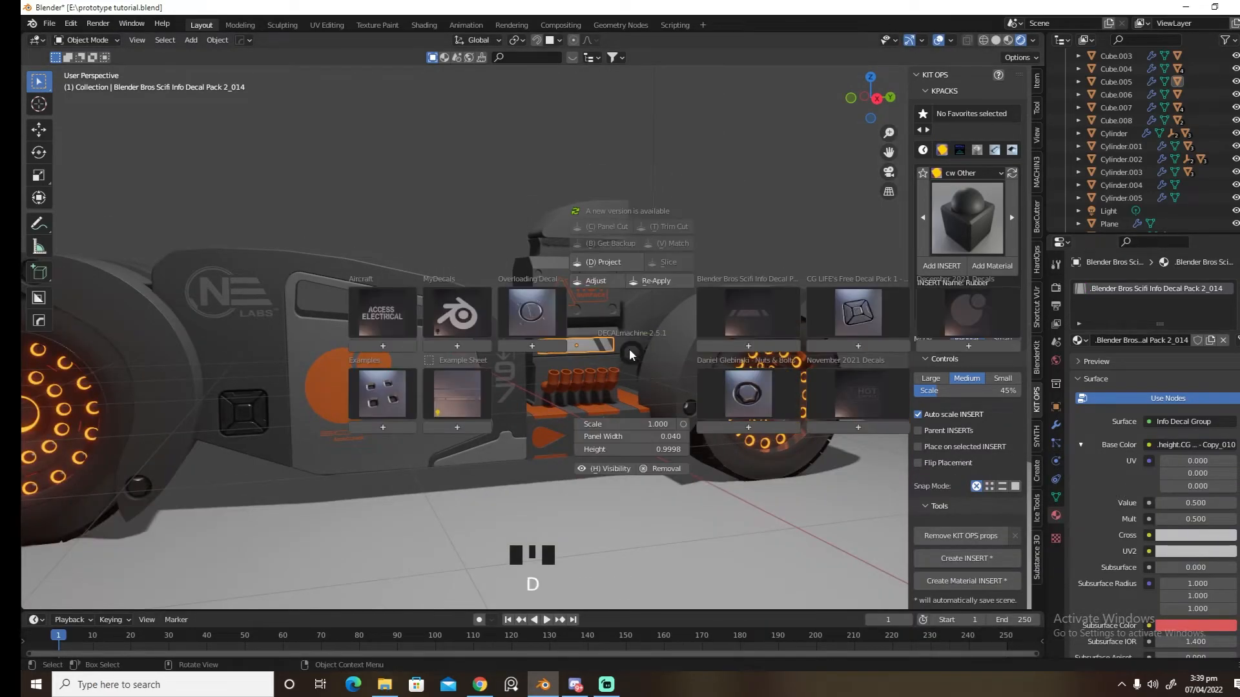
{"action": "left_click", "coordinate": [603, 280]}
In the left view, insert the same striped info decal on the engine block's lower section
{"action": "key", "text": "grave"}
{"action": "left_click", "coordinate": [517, 354]}
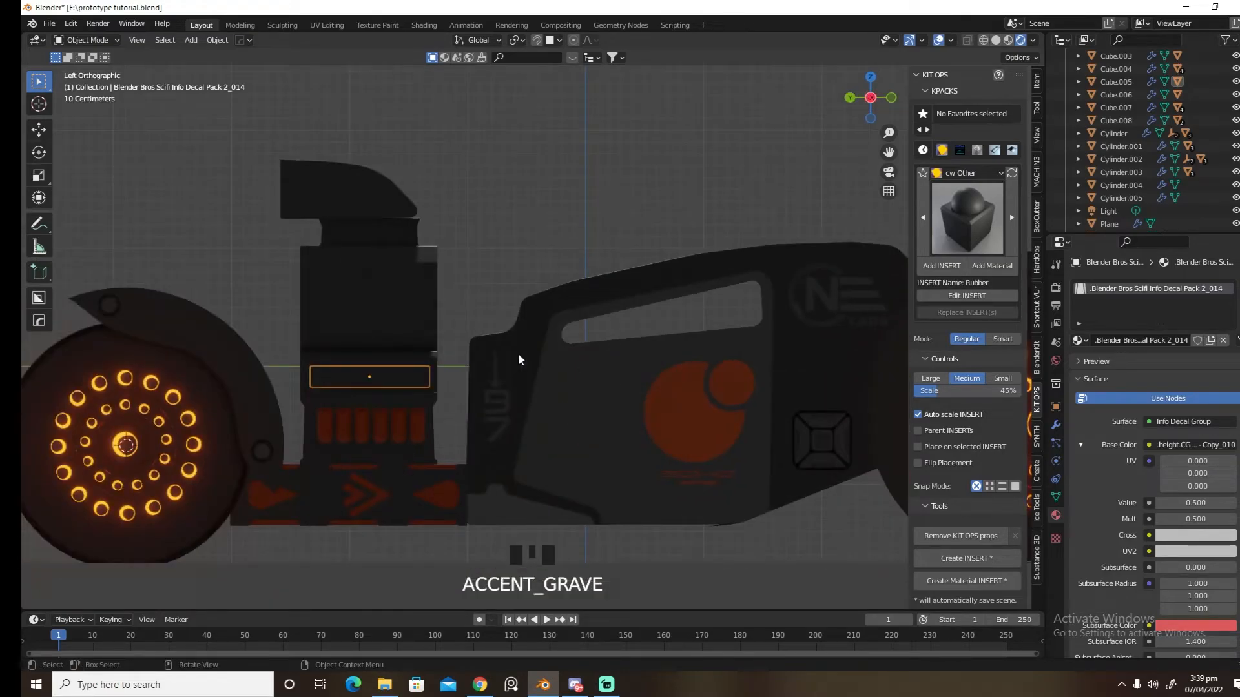
{"action": "left_click", "coordinate": [369, 375]}
{"action": "key", "text": "d"}
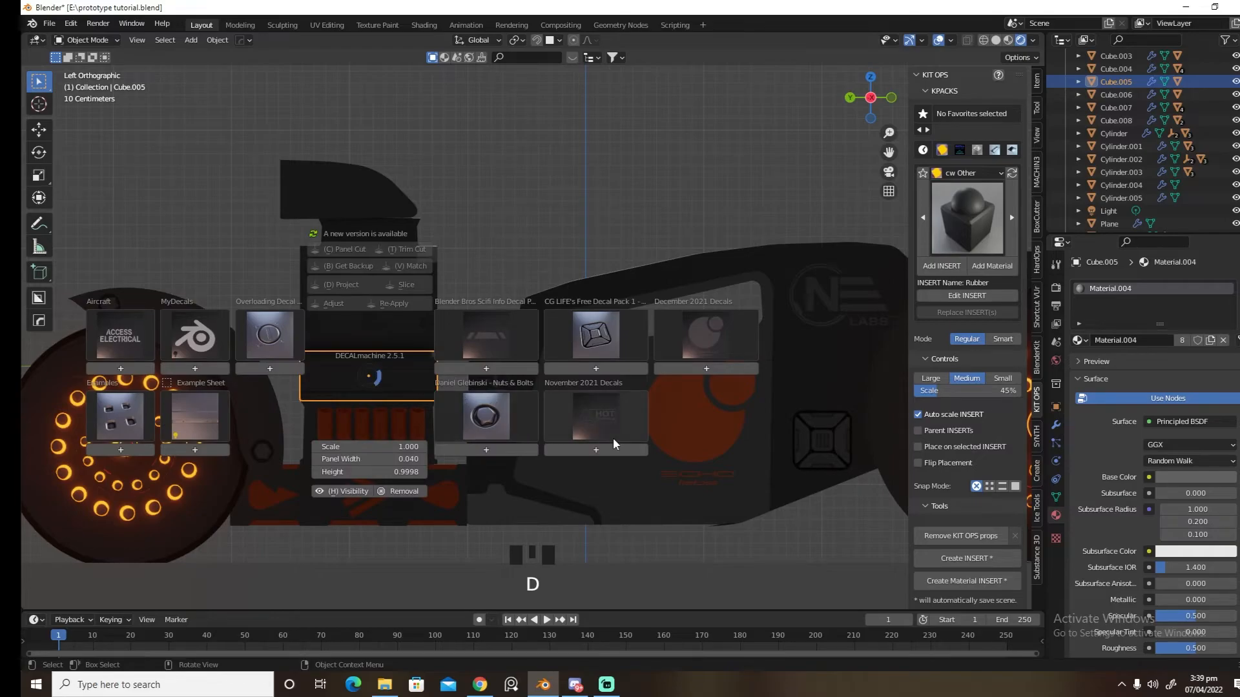
{"action": "left_click", "coordinate": [498, 365]}
Adjust the height offset of the left-side engine decal
{"action": "middle_click_drag", "start_coordinate": [495, 389], "coordinate": [547, 398]}
{"action": "scroll", "coordinate": [584, 385], "scroll_direction": "down", "scroll_amount": 4}
{"action": "key", "text": "d"}
{"action": "left_click", "coordinate": [556, 307]}
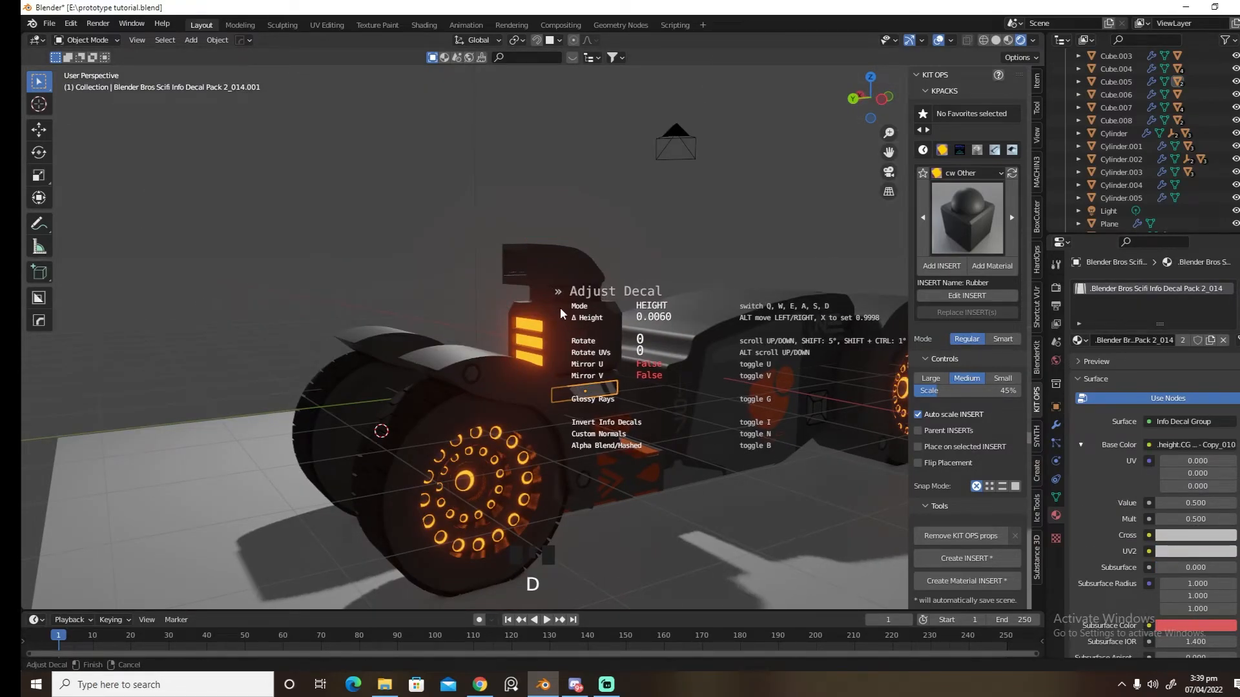
{"action": "left_click", "coordinate": [561, 307]}
Check the decals around the whole vehicle and save the file
{"action": "middle_click_drag", "start_coordinate": [560, 307], "coordinate": [697, 357]}
{"action": "scroll", "coordinate": [669, 381], "scroll_direction": "down", "scroll_amount": 2}
{"action": "scroll", "coordinate": [645, 417], "scroll_direction": "up", "scroll_amount": 2}
{"action": "middle_click_drag", "start_coordinate": [645, 418], "coordinate": [669, 400]}
{"action": "scroll", "coordinate": [688, 404], "scroll_direction": "down", "scroll_amount": 3}
{"action": "scroll", "coordinate": [621, 410], "scroll_direction": "up", "scroll_amount": 2}
{"action": "scroll", "coordinate": [669, 400], "scroll_direction": "up", "scroll_amount": 1}
{"action": "key", "text": "ctrl+s"}
In the right view, insert the ORL decal from the December 2021 Decals on the body's small lower panel, scaled to 0.223
{"action": "key", "text": "grave"}
{"action": "left_click", "coordinate": [710, 405]}
{"action": "scroll", "coordinate": [720, 405], "scroll_direction": "up", "scroll_amount": 3}
{"action": "middle_click_drag", "start_coordinate": [721, 406], "coordinate": [587, 423], "text": "shift"}
{"action": "left_click", "coordinate": [587, 424]}
{"action": "key", "text": "d"}
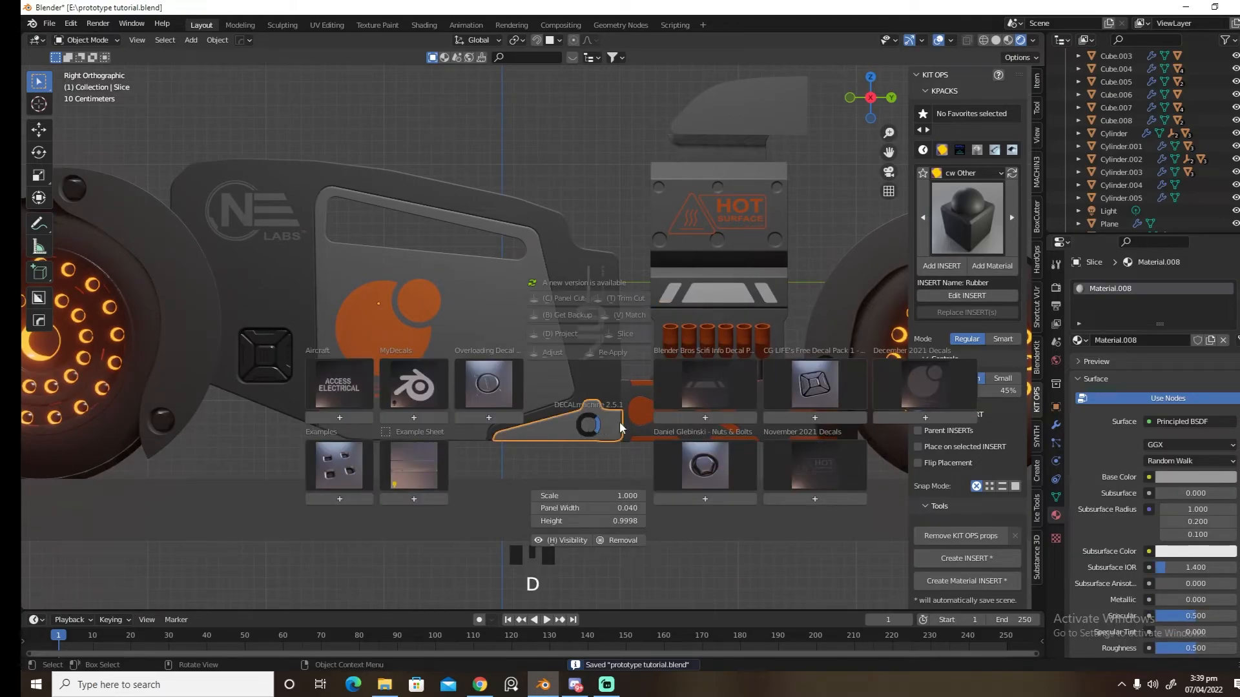
{"action": "left_click", "coordinate": [706, 391]}
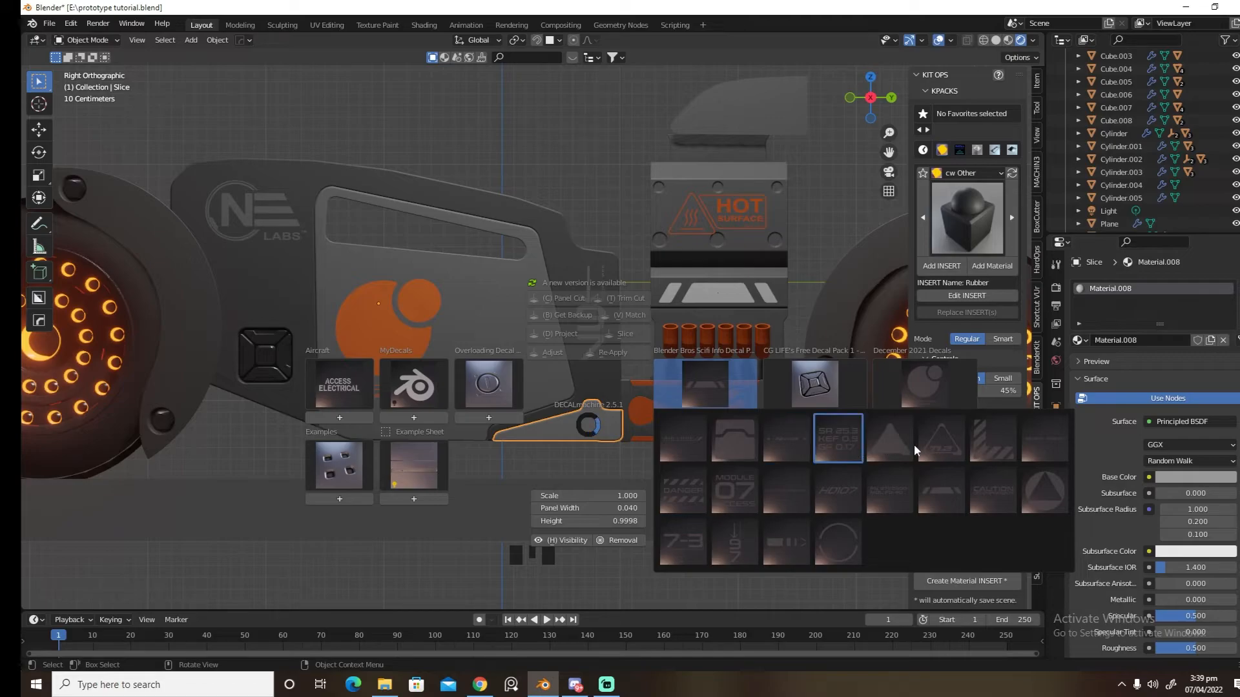
{"action": "left_click", "coordinate": [920, 385]}
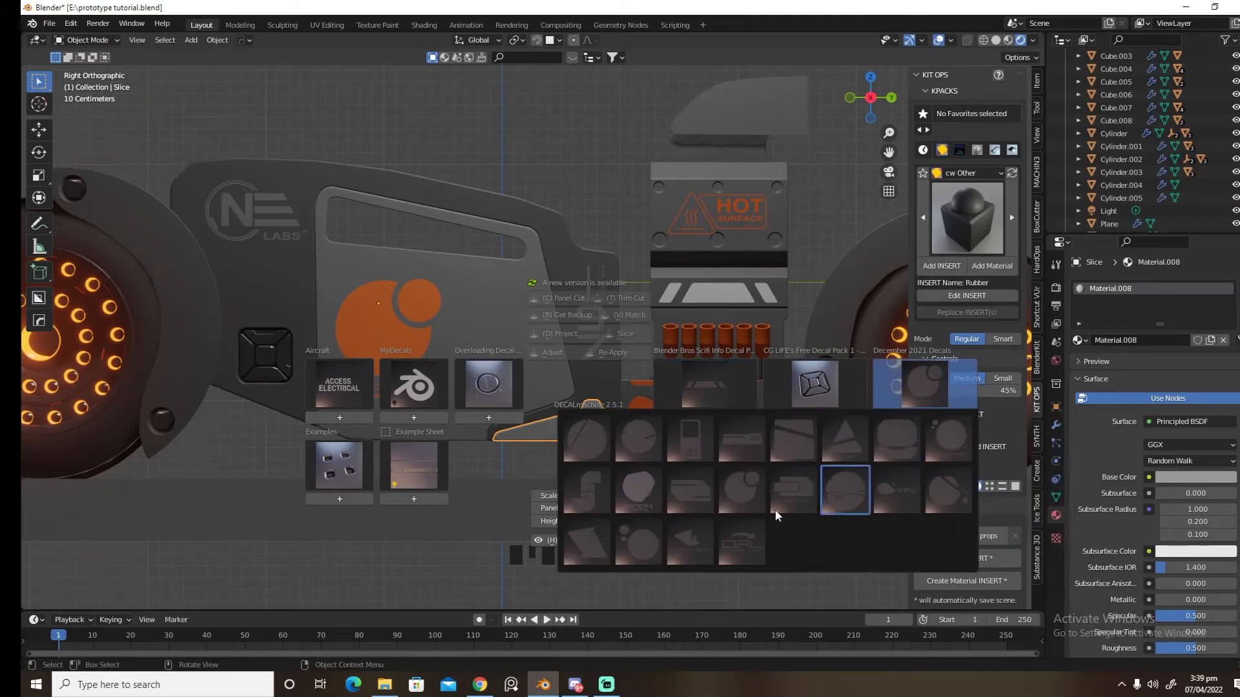
{"action": "left_click", "coordinate": [737, 540]}
{"action": "key", "text": "s"}
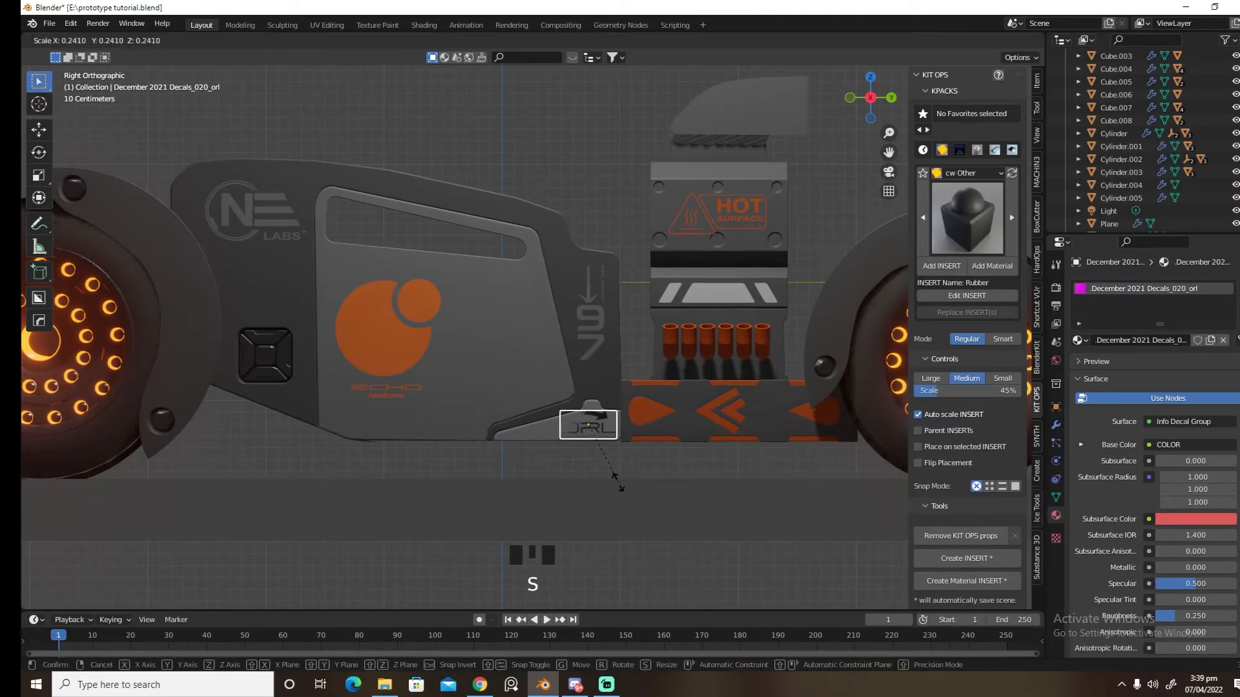
{"action": "left_click", "coordinate": [613, 479]}
Move the ORL decal along X toward the panel's surface and adjust its height offset
{"action": "middle_click_drag", "start_coordinate": [614, 480], "coordinate": [596, 456]}
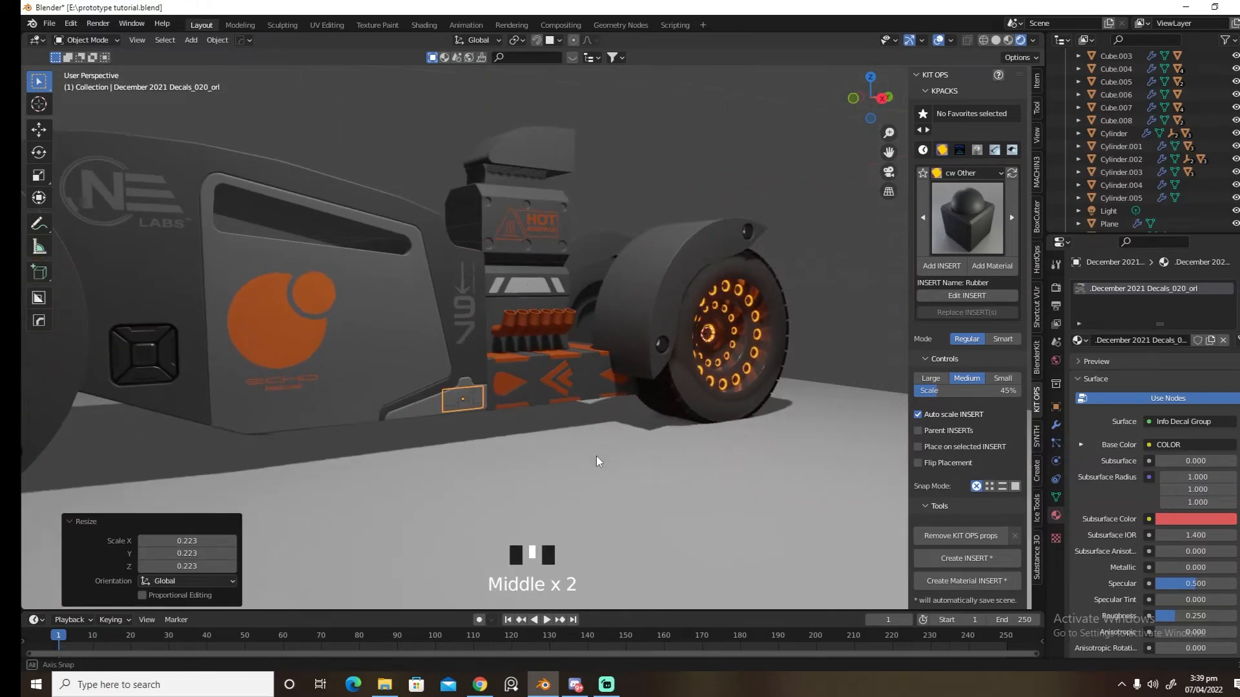
{"action": "key", "text": "g"}
{"action": "left_click", "coordinate": [598, 451]}
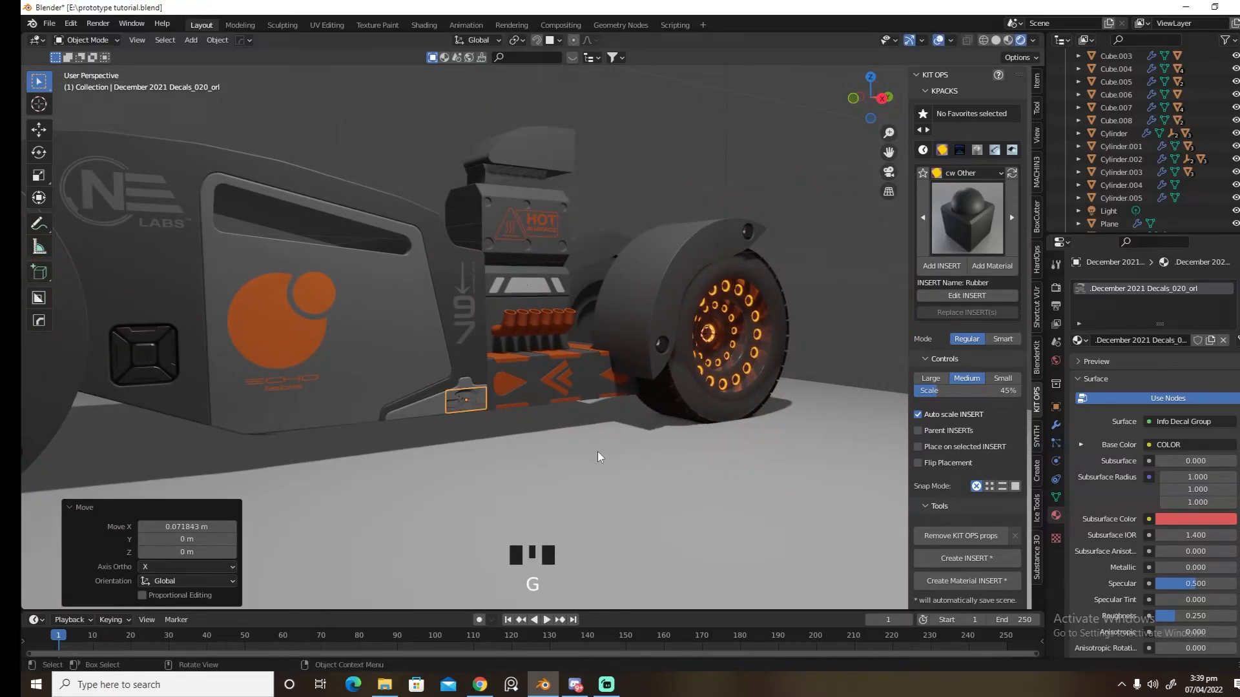
{"action": "key", "text": "d"}
{"action": "key", "text": "Escape"}
{"action": "key", "text": "g"}
{"action": "key", "text": "x"}
{"action": "left_click", "coordinate": [580, 450]}
{"action": "key", "text": "d"}
{"action": "left_click", "coordinate": [495, 353]}
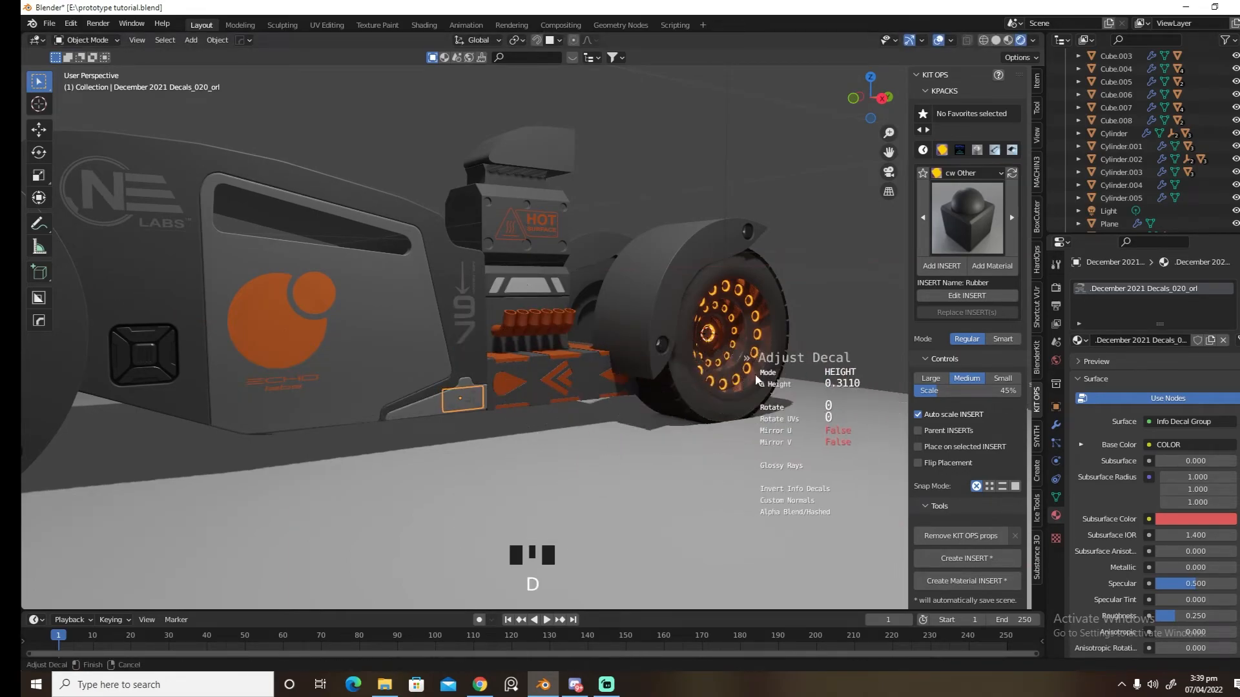
{"action": "left_click", "coordinate": [855, 408], "text": "alt"}
Link the ORL decal's base color to the CG LIFE's Copy_010 color output and set its Cross and UV2 colors to orange
{"action": "middle_click_drag", "start_coordinate": [854, 408], "coordinate": [761, 417]}
{"action": "left_click", "coordinate": [1164, 445]}
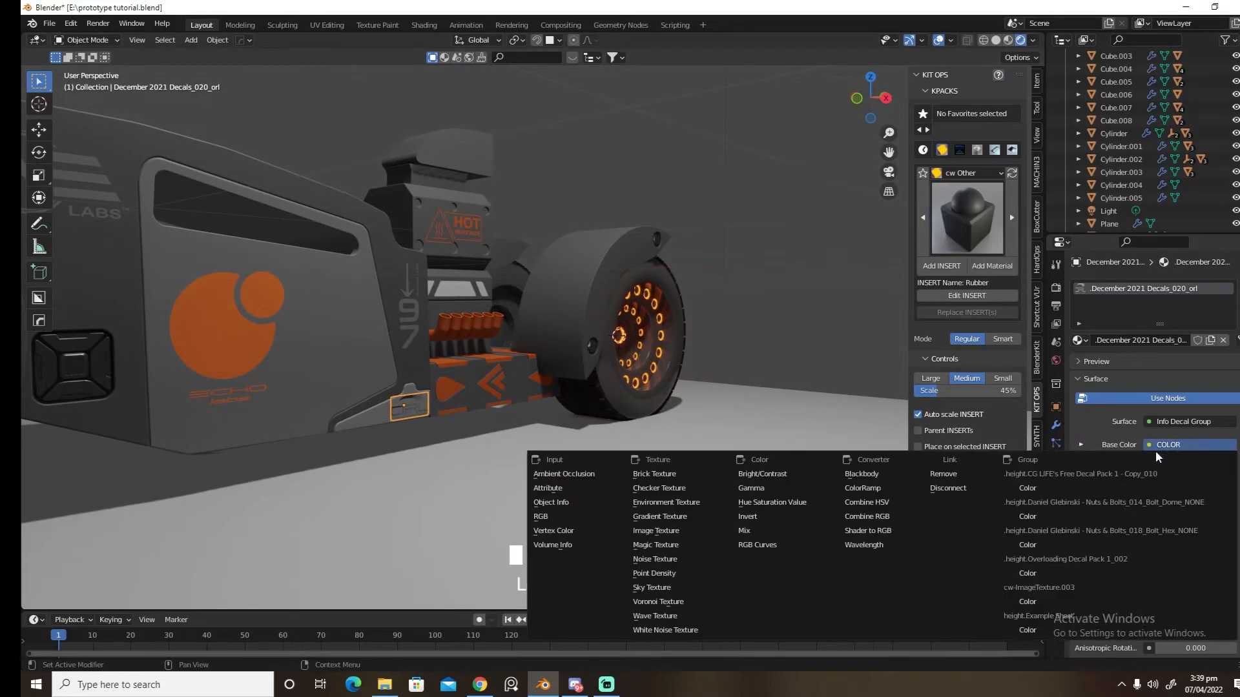
{"action": "left_click", "coordinate": [1107, 488]}
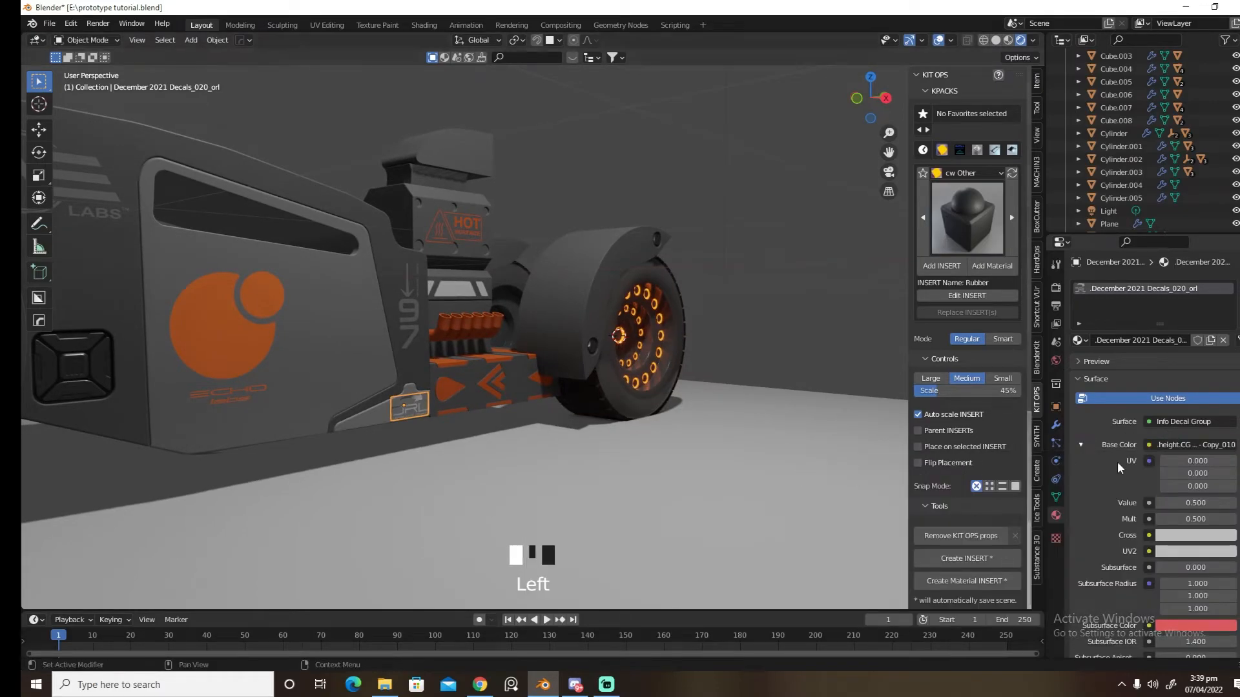
{"action": "left_click", "coordinate": [1194, 535]}
{"action": "left_click", "coordinate": [1156, 437]}
{"action": "left_click", "coordinate": [1193, 551]}
{"action": "left_click", "coordinate": [1154, 451]}
{"action": "middle_click_drag", "start_coordinate": [743, 454], "coordinate": [593, 455]}
{"action": "scroll", "coordinate": [417, 452], "scroll_direction": "up", "scroll_amount": 5}
{"action": "middle_click_drag", "start_coordinate": [417, 451], "coordinate": [460, 408], "text": "shift"}
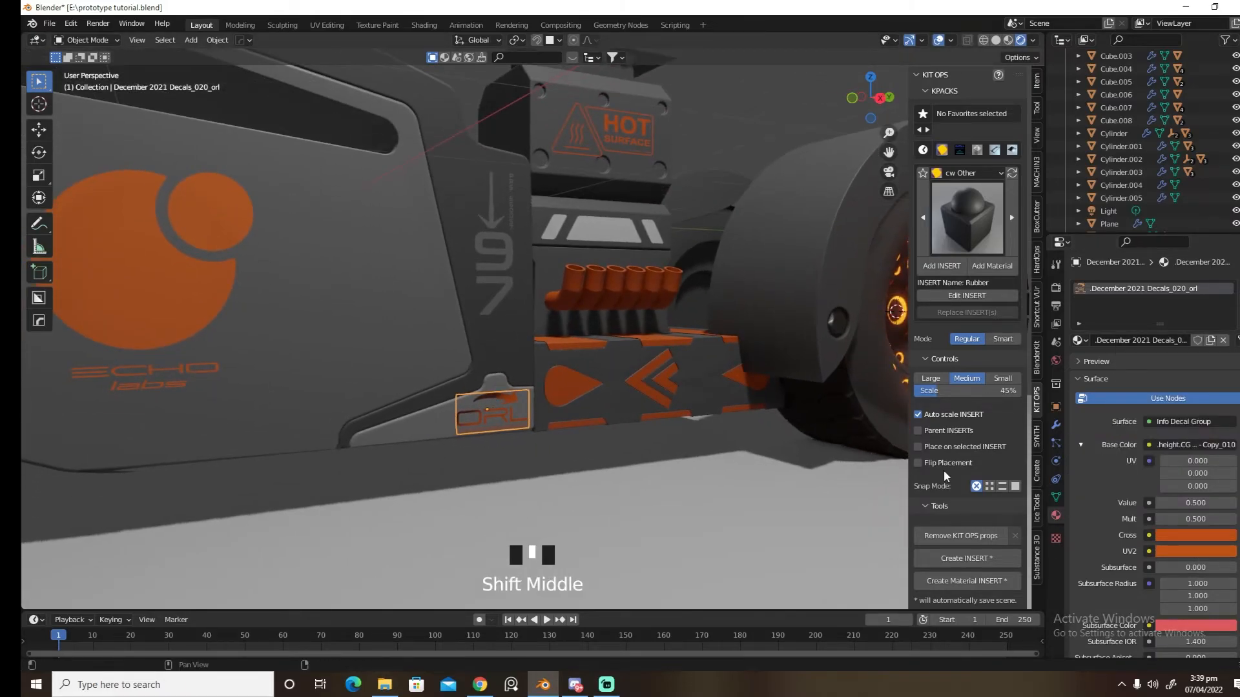
{"action": "left_click", "coordinate": [1192, 441]}
{"action": "left_click", "coordinate": [1040, 489]}
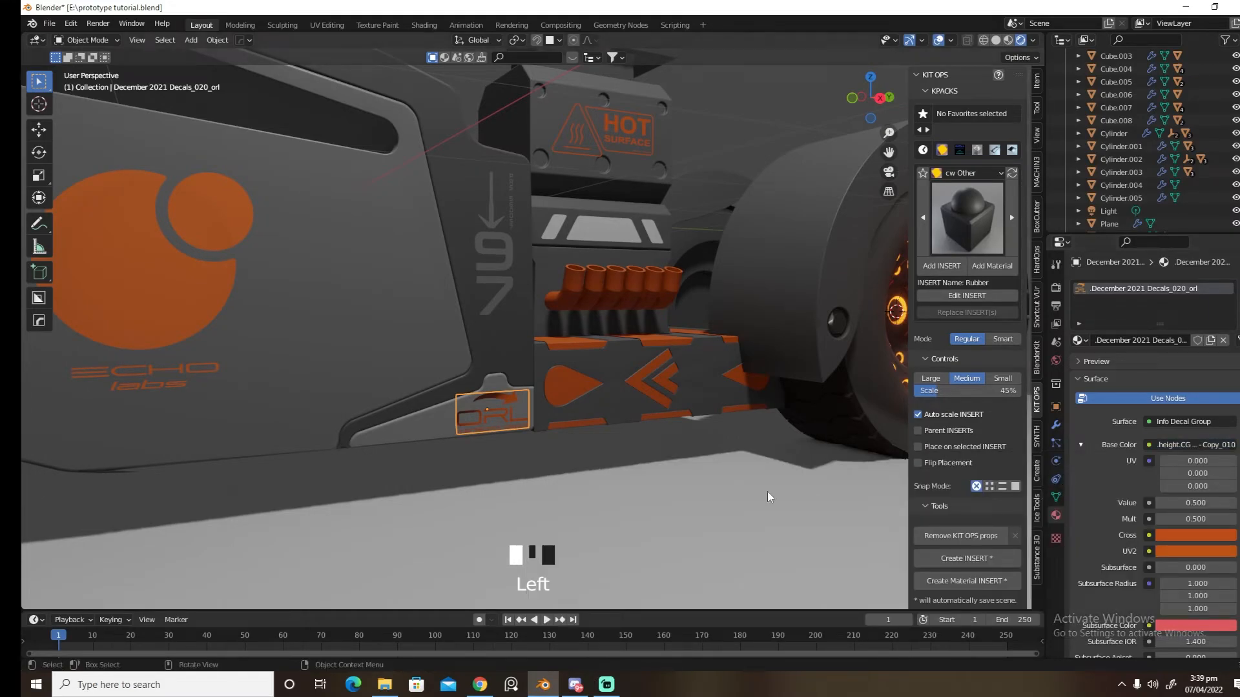
Shrink the ORL decal to about 0.74, enlarge it again by 1.213, and hide the viewport overlays
{"action": "key", "text": "s"}
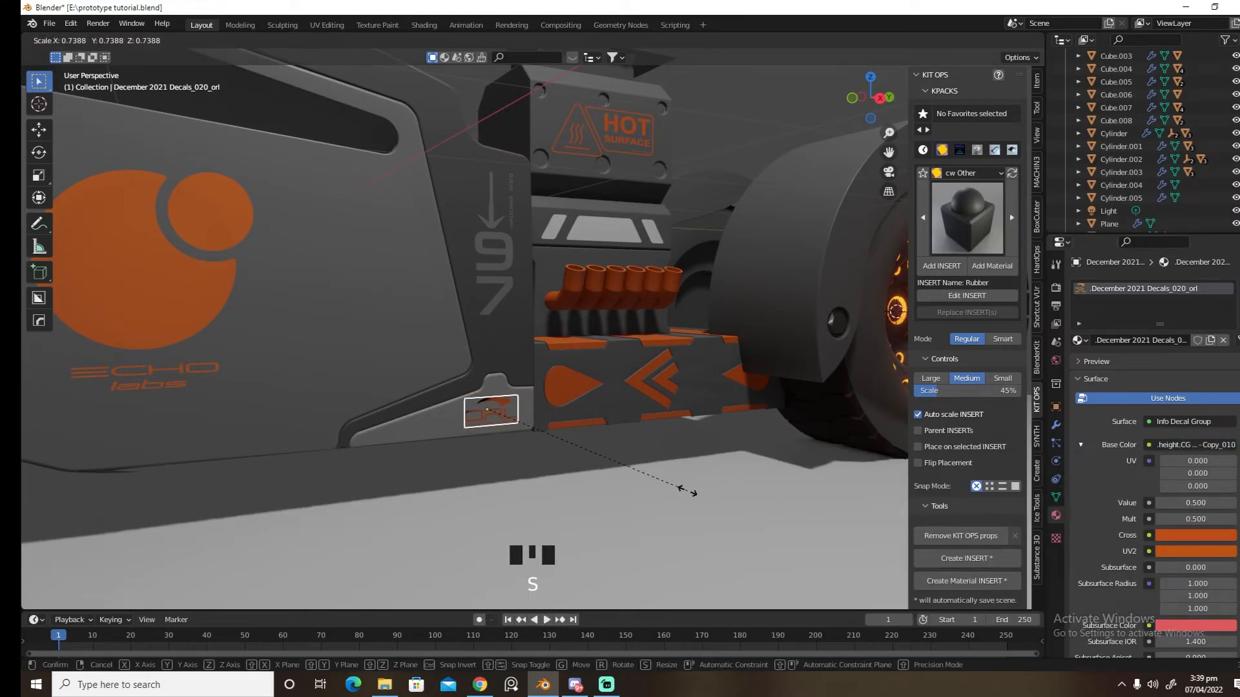
{"action": "left_click", "coordinate": [687, 490]}
{"action": "middle_click_drag", "start_coordinate": [703, 478], "coordinate": [683, 478]}
{"action": "scroll", "coordinate": [683, 478], "scroll_direction": "down", "scroll_amount": 4}
{"action": "key", "text": "s"}
{"action": "left_click", "coordinate": [723, 476]}
{"action": "key", "text": "Left"}
{"action": "key", "text": "Left"}
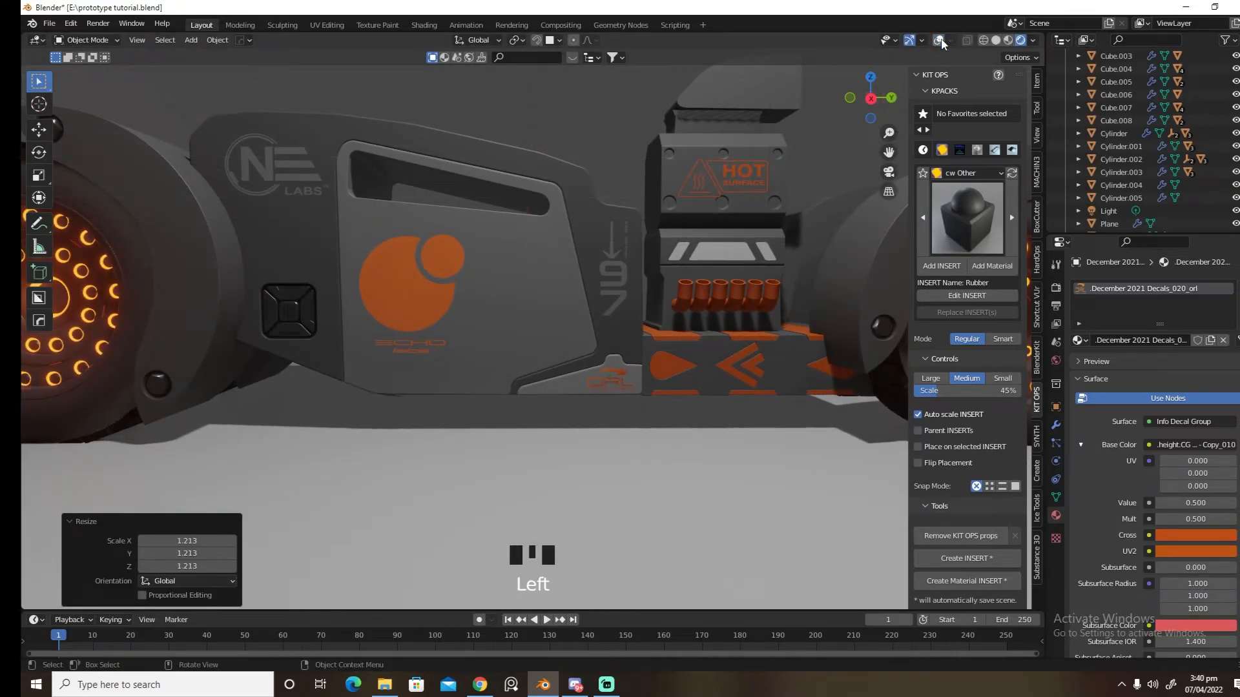
In the left view, insert the ORL decal on the body's small lower panel and shrink it to fit
{"action": "middle_click_drag", "start_coordinate": [663, 259], "coordinate": [460, 267]}
{"action": "key", "text": "grave"}
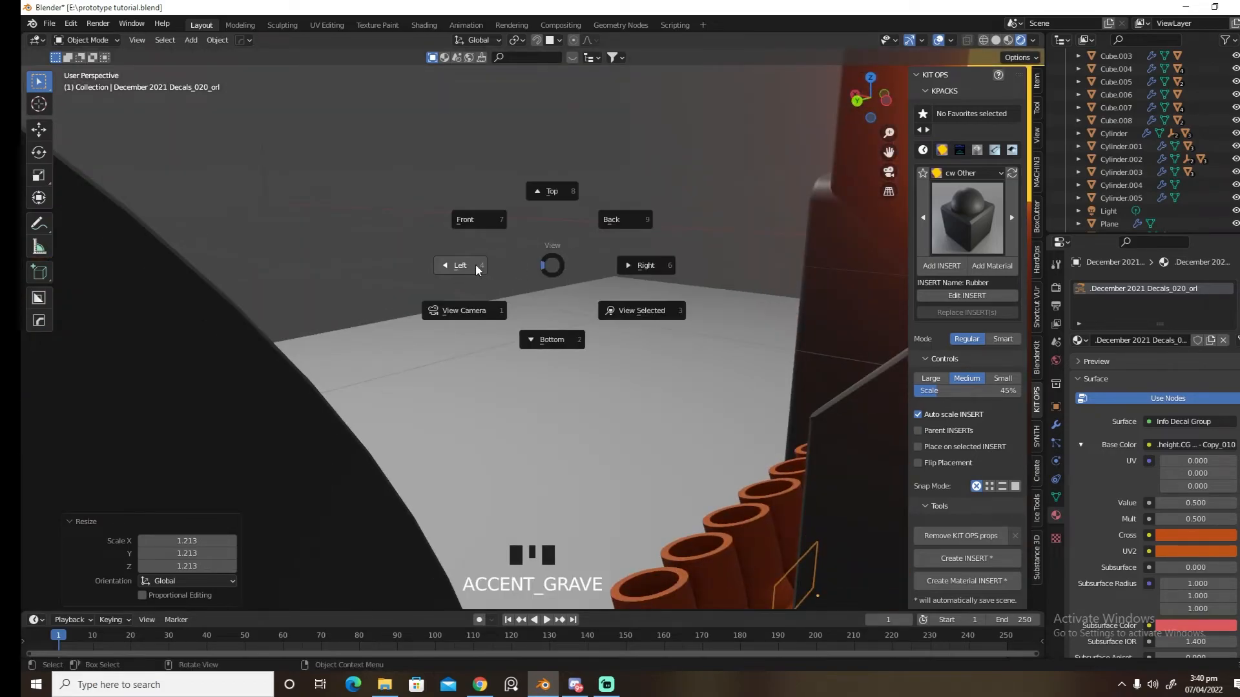
{"action": "left_click", "coordinate": [413, 424]}
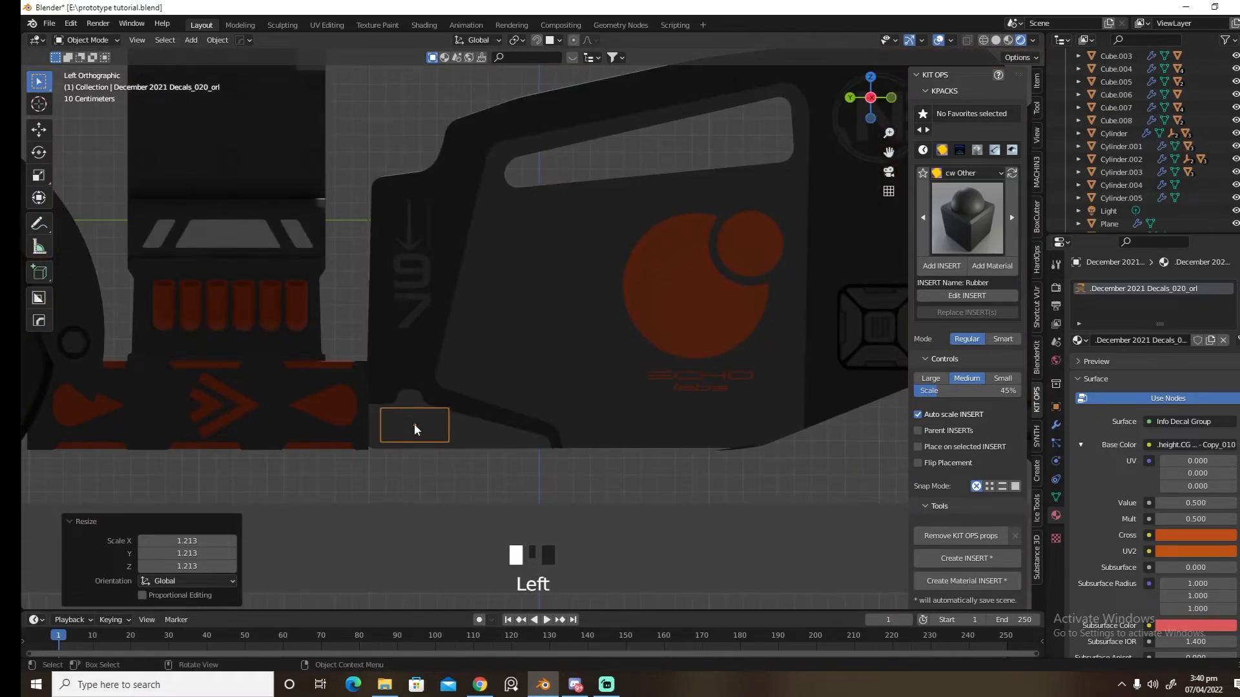
{"action": "key", "text": "d"}
{"action": "left_click", "coordinate": [751, 418]}
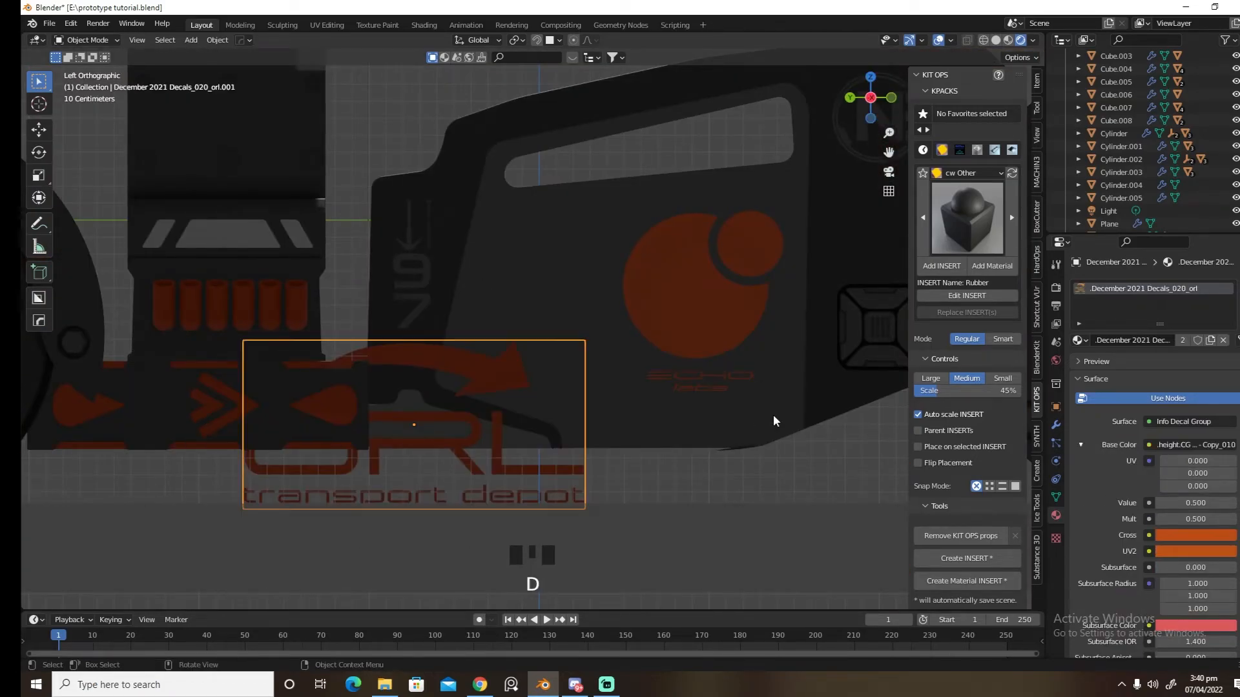
{"action": "key", "text": "s"}
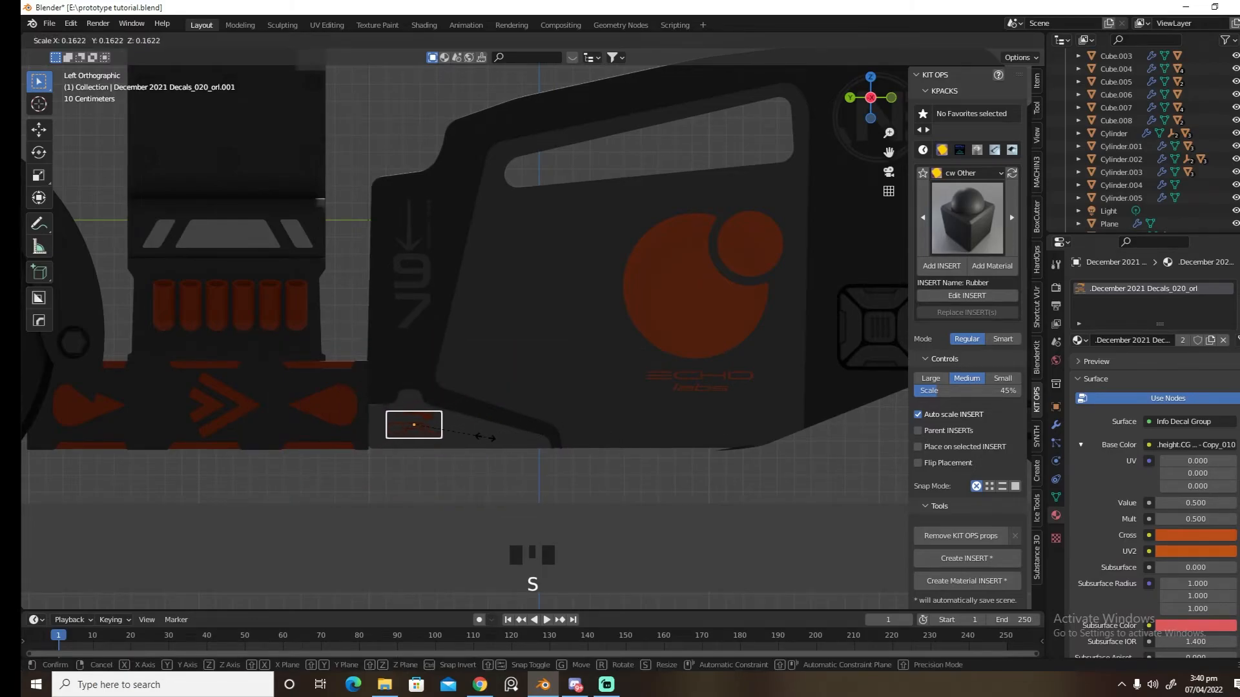
{"action": "left_click", "coordinate": [525, 435]}
{"action": "middle_click_drag", "start_coordinate": [526, 435], "coordinate": [536, 429]}
{"action": "scroll", "coordinate": [533, 429], "scroll_direction": "down", "scroll_amount": 5}
{"action": "key", "text": "d"}
{"action": "left_click", "coordinate": [522, 328]}
{"action": "left_click", "coordinate": [526, 327], "text": "alt"}
Save the file and bring the whole car into view
{"action": "middle_click_drag", "start_coordinate": [526, 327], "coordinate": [633, 483]}
{"action": "scroll", "coordinate": [701, 363], "scroll_direction": "down", "scroll_amount": 4}
{"action": "key", "text": "ctrl+s"}
{"action": "scroll", "coordinate": [690, 344], "scroll_direction": "up", "scroll_amount": 3}
{"action": "left_click", "coordinate": [607, 685]}
{"action": "left_click", "coordinate": [542, 683]}
{"action": "scroll", "coordinate": [633, 483], "scroll_direction": "down", "scroll_amount": 3}
{"action": "scroll", "coordinate": [633, 483], "scroll_direction": "down", "scroll_amount": 1}
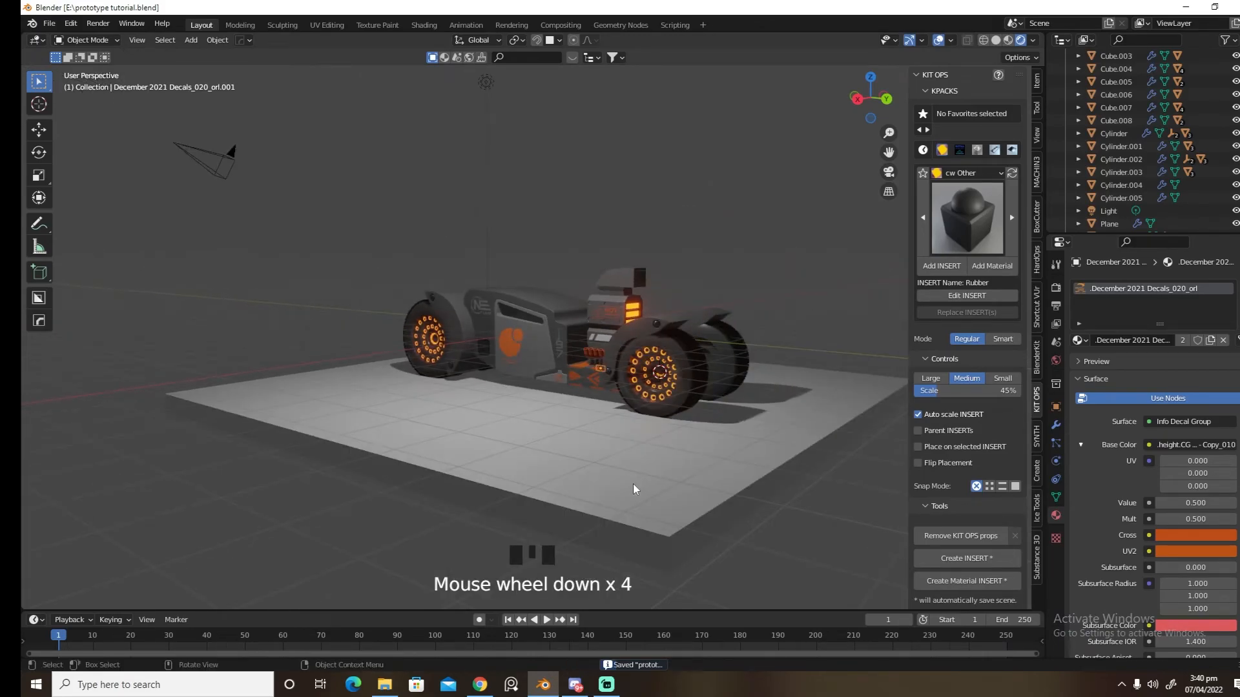
Remove the modifier that gives the ground plane its thickness
{"action": "left_click", "coordinate": [633, 470]}
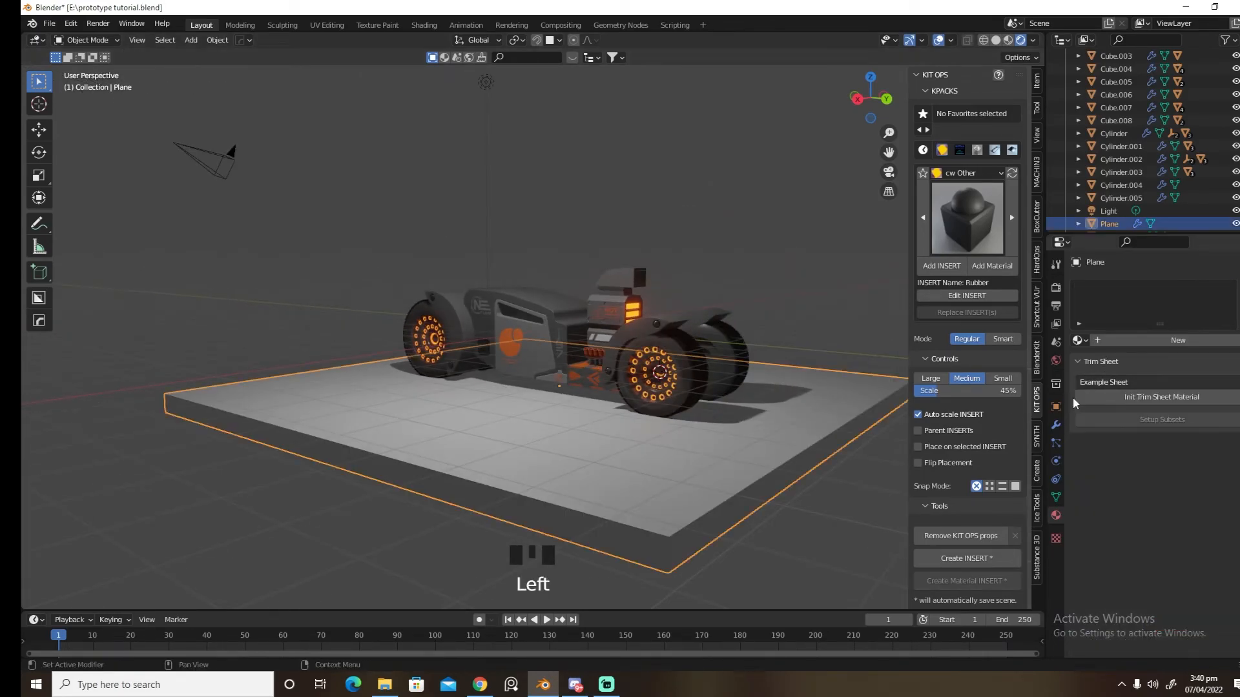
{"action": "left_click", "coordinate": [1056, 425]}
{"action": "left_click", "coordinate": [1230, 308]}
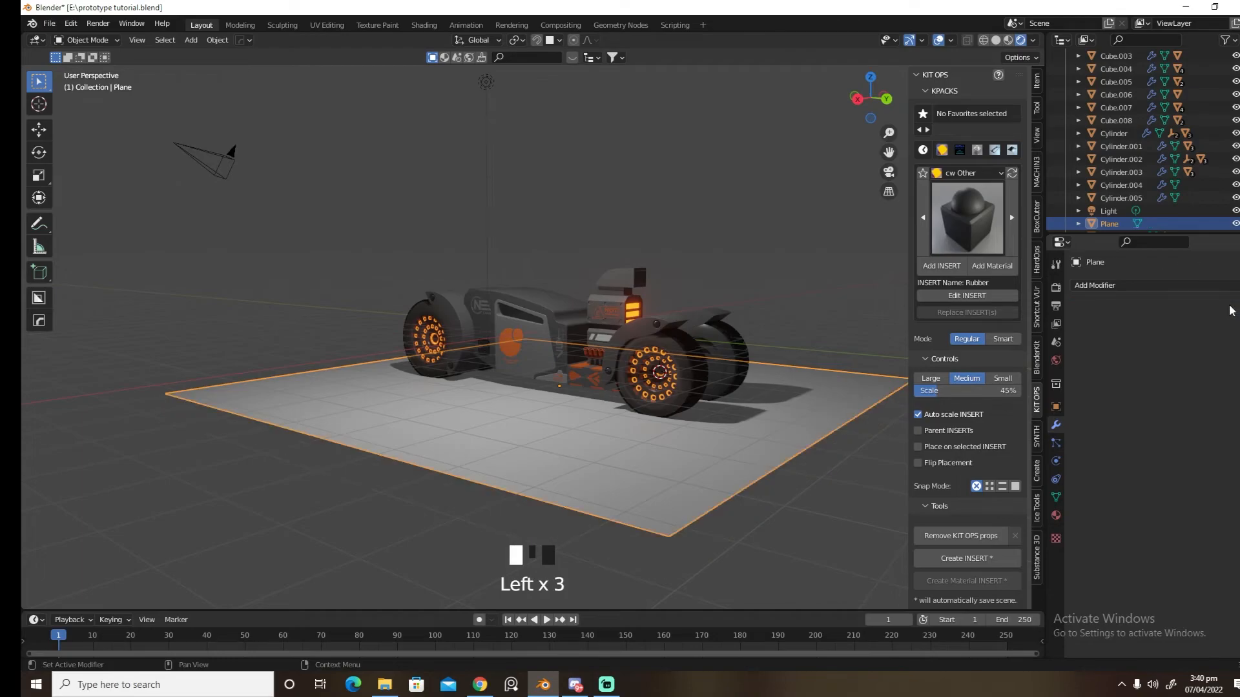
Switch to the Shading workspace, show the World shader nodes and use rendered viewport shading
{"action": "left_click", "coordinate": [427, 26]}
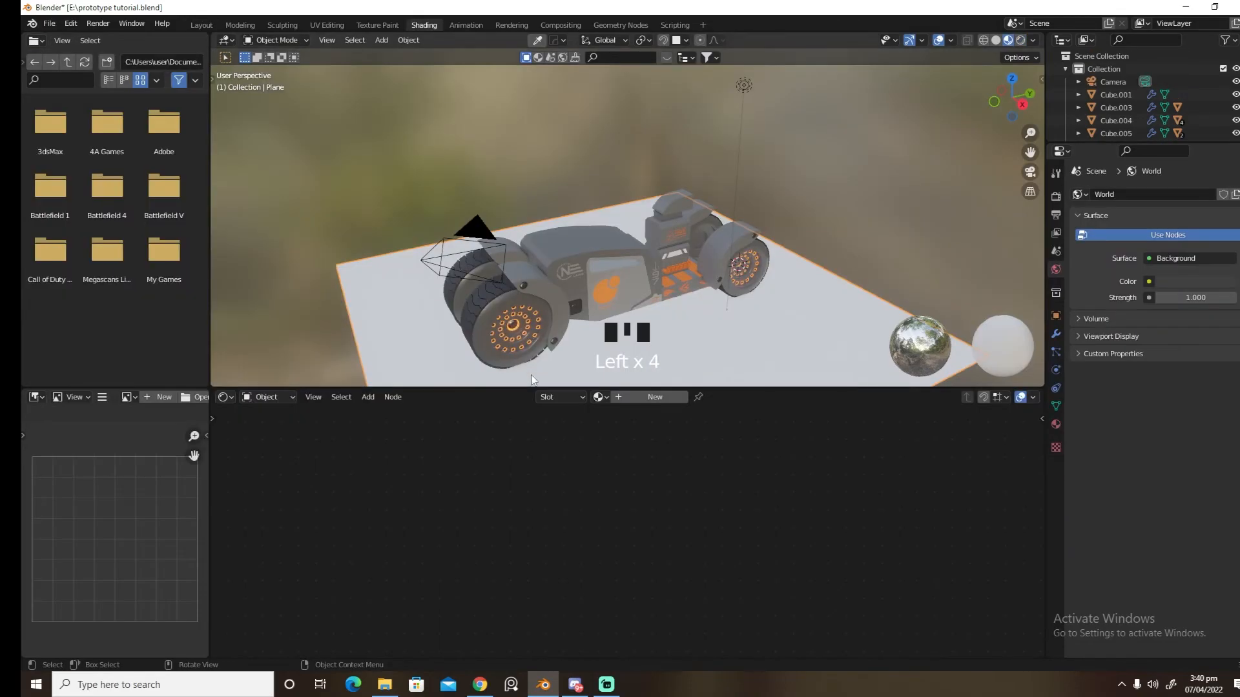
{"action": "left_click", "coordinate": [280, 424]}
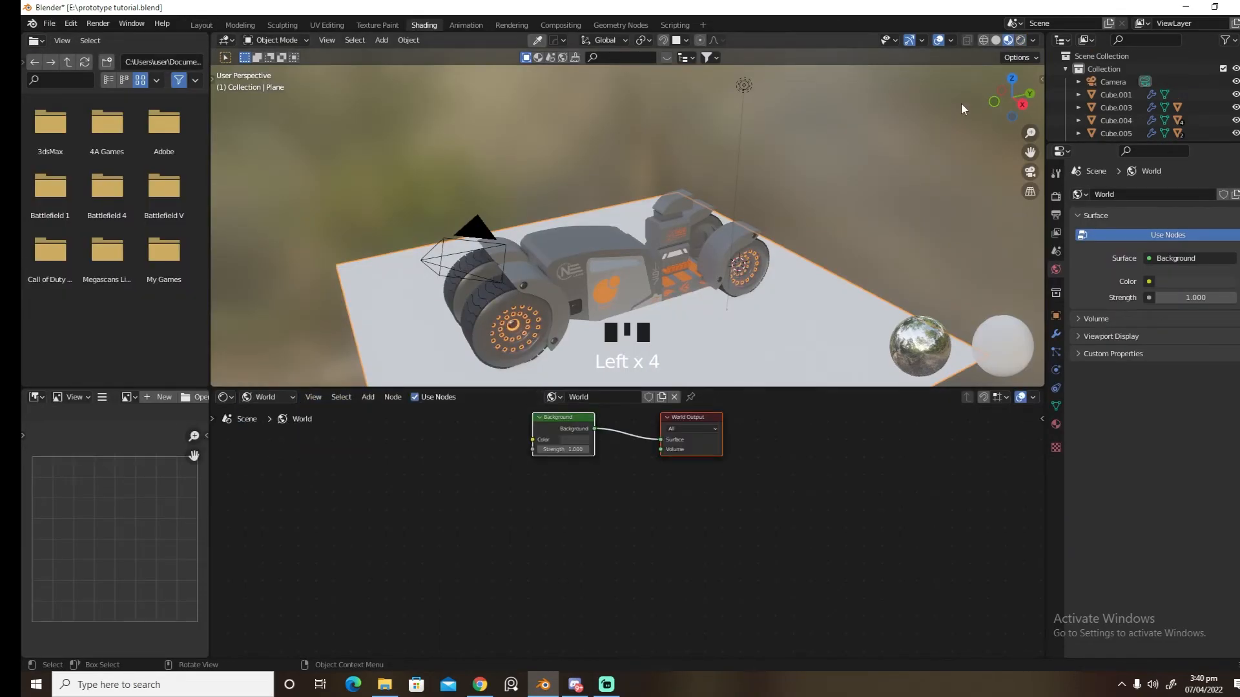
{"action": "left_click", "coordinate": [1020, 41]}
Add an Environment Texture node and connect its Color output to the World Output's Surface
{"action": "key", "text": "shift+a"}
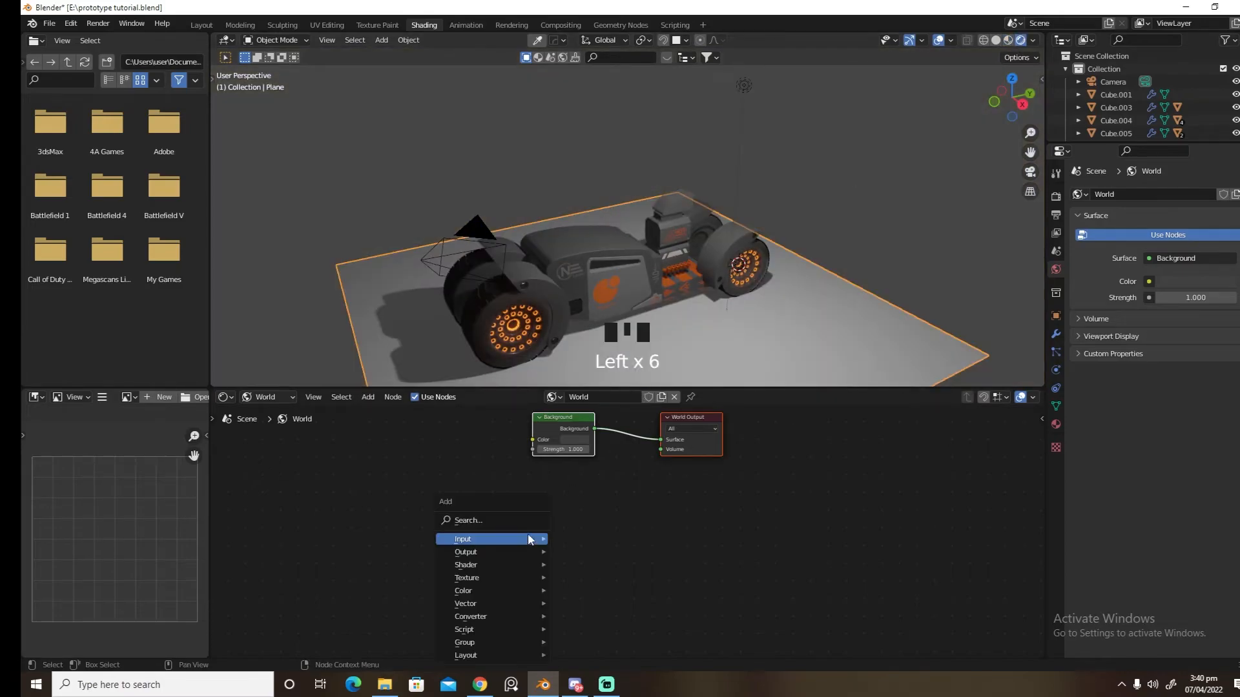
{"action": "left_click", "coordinate": [532, 523]}
{"action": "type", "text": "en"}
{"action": "key", "text": "Return"}
{"action": "left_click", "coordinate": [475, 520]}
{"action": "left_click_drag", "start_coordinate": [575, 528], "coordinate": [661, 440]}
Load top_front_light_a.exr from the Studio_HDRI_Pack folder into the Environment Texture node
{"action": "left_click", "coordinate": [554, 541]}
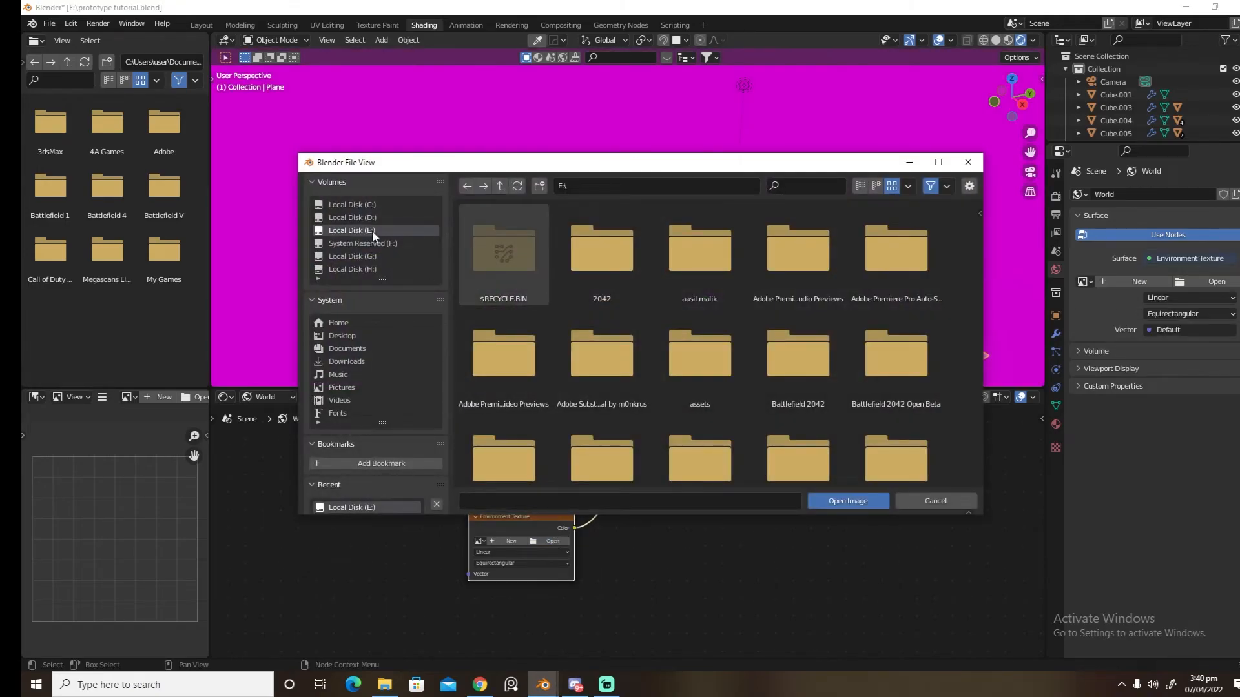
{"action": "double_click", "coordinate": [503, 354]}
{"action": "double_click", "coordinate": [508, 349]}
{"action": "double_click", "coordinate": [513, 262]}
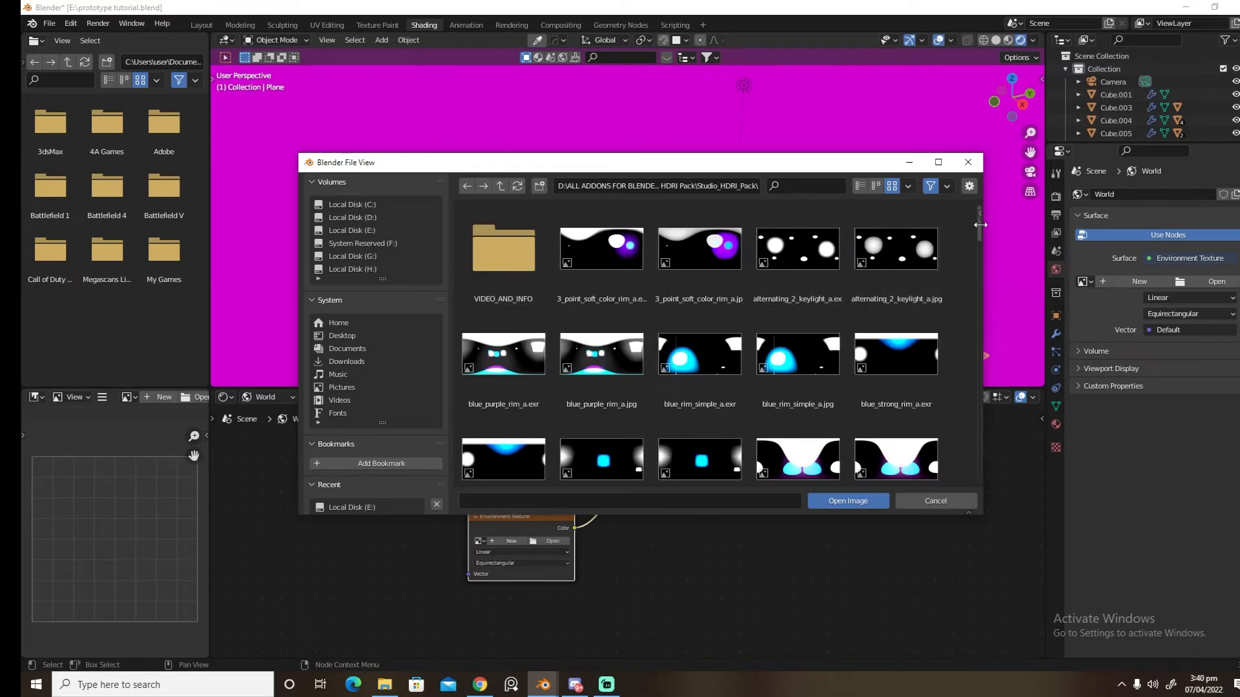
{"action": "left_click_drag", "start_coordinate": [979, 226], "coordinate": [979, 493]}
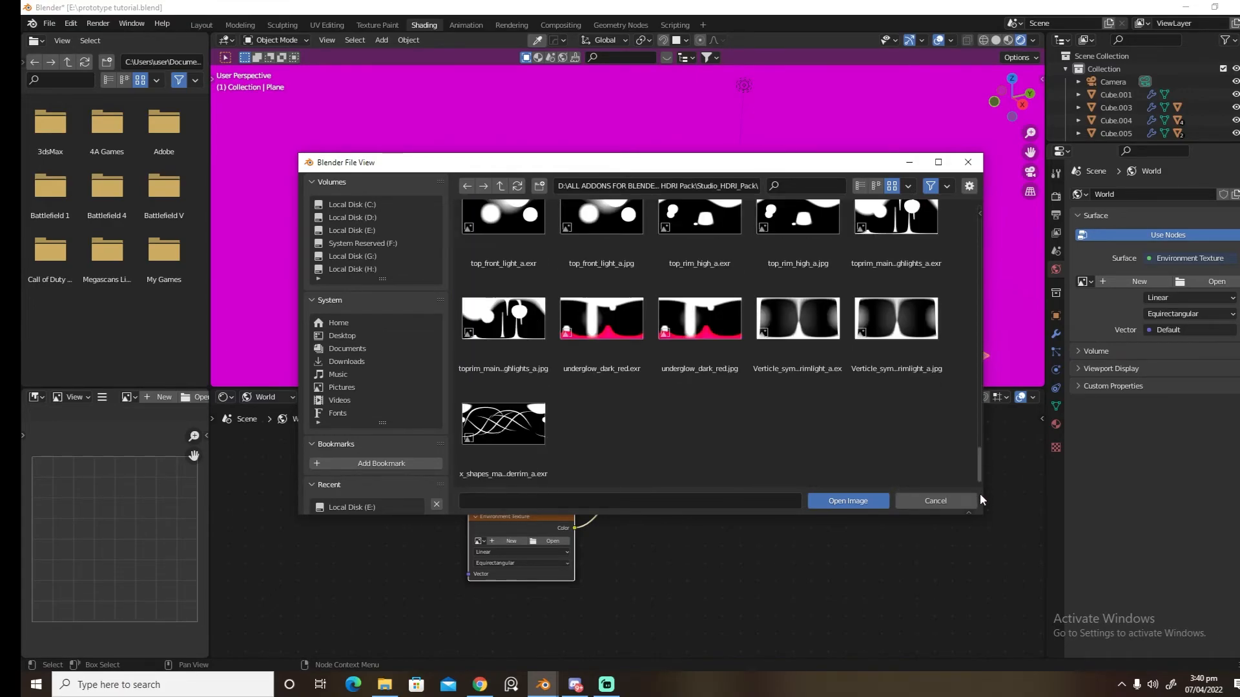
{"action": "left_click", "coordinate": [518, 223]}
{"action": "left_click", "coordinate": [835, 499]}
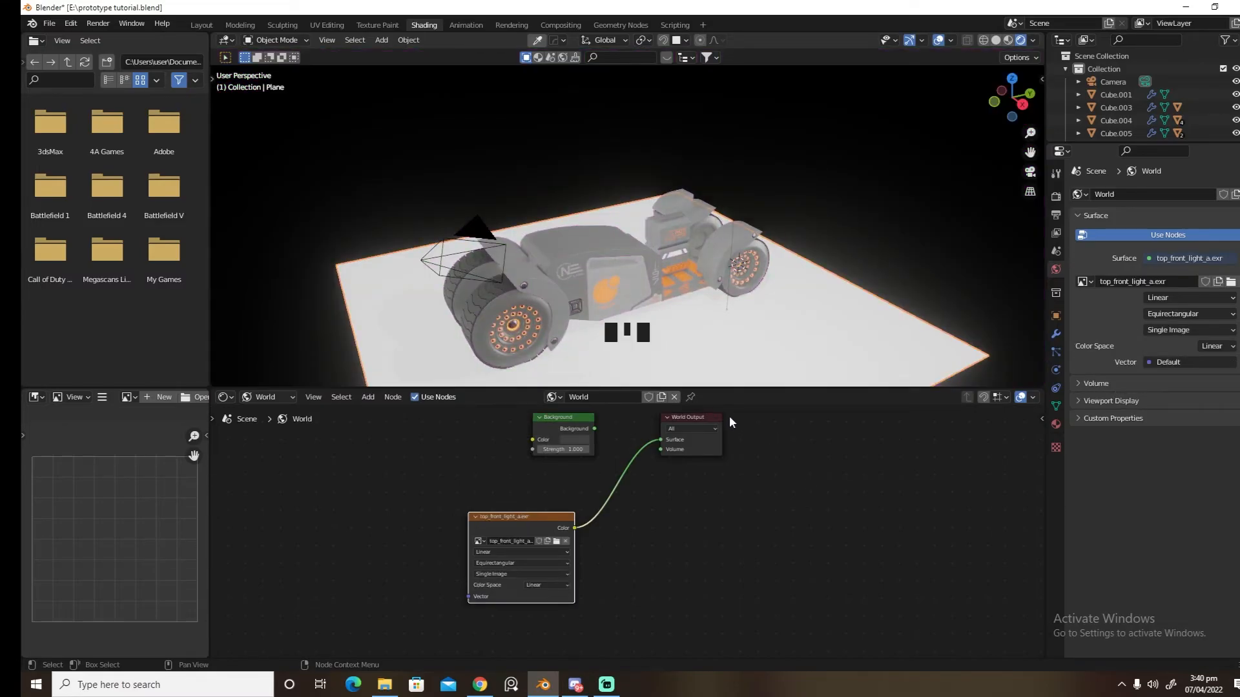
Add Texture Coordinate and Mapping nodes to the environment texture using Node Wrangler
{"action": "middle_click_drag", "start_coordinate": [801, 328], "coordinate": [693, 293]}
{"action": "left_click", "coordinate": [533, 515]}
{"action": "key", "text": "ctrl+t"}
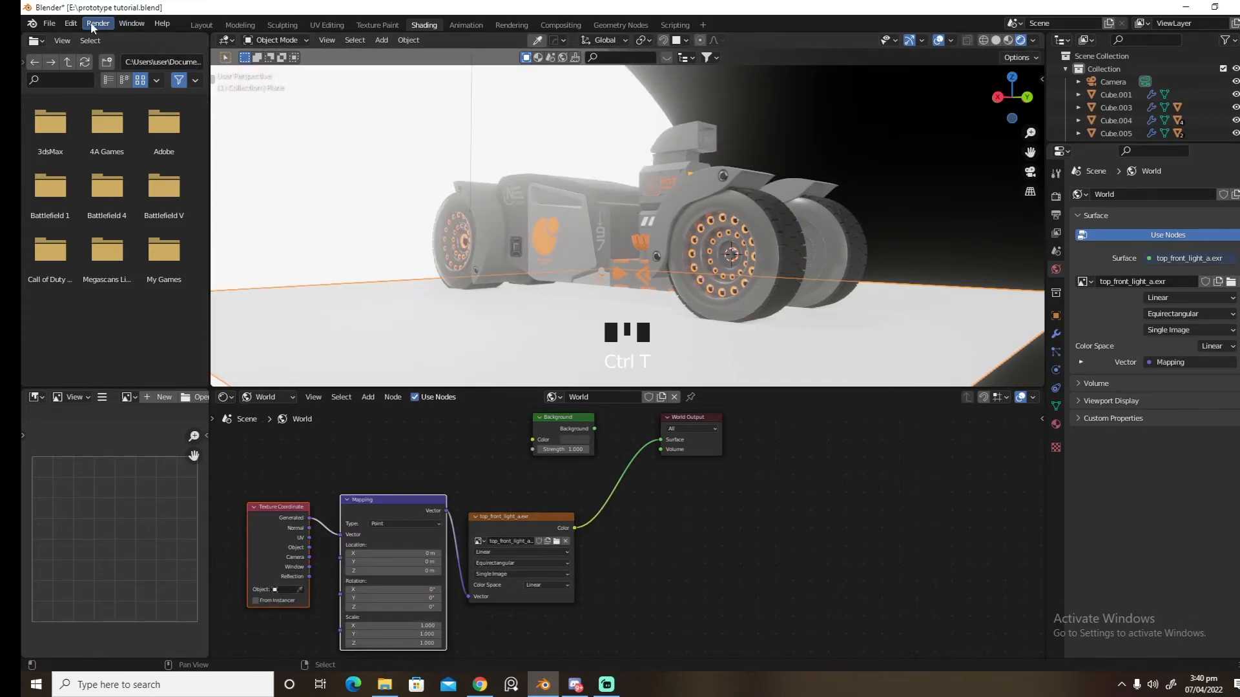
Search the add-on preferences for "node" to check whether Node Wrangler is enabled
{"action": "left_click", "coordinate": [74, 23]}
{"action": "left_click", "coordinate": [113, 211]}
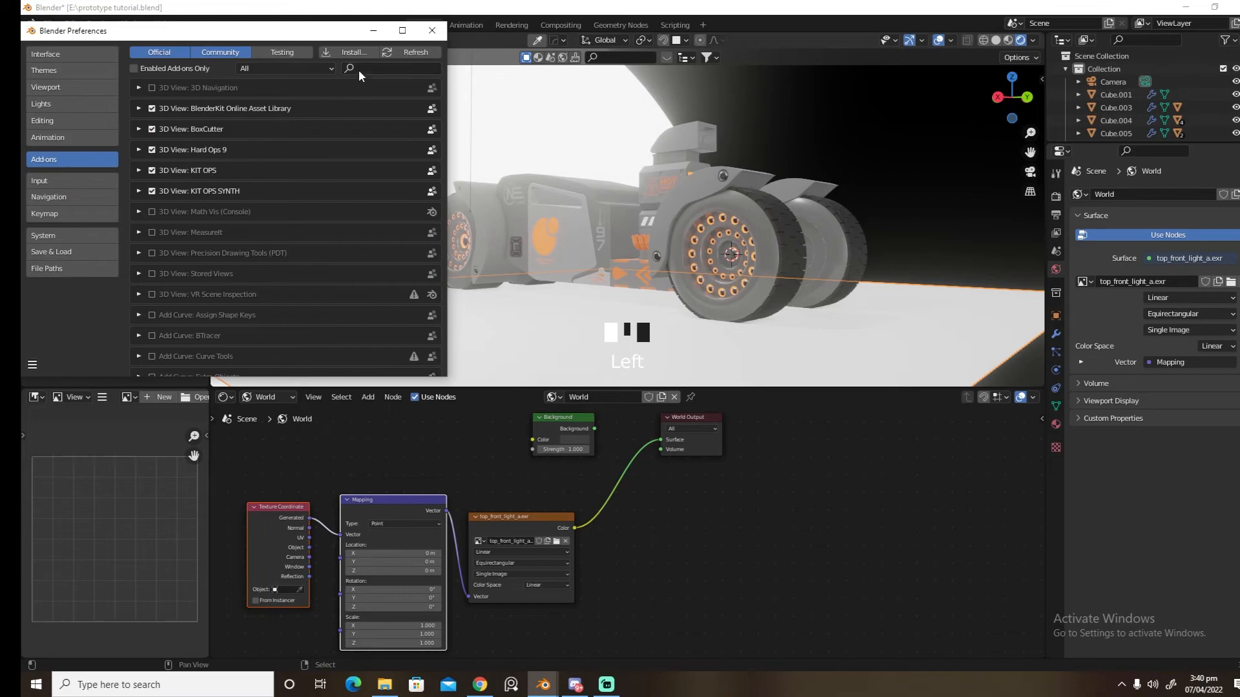
{"action": "type", "text": "node"}
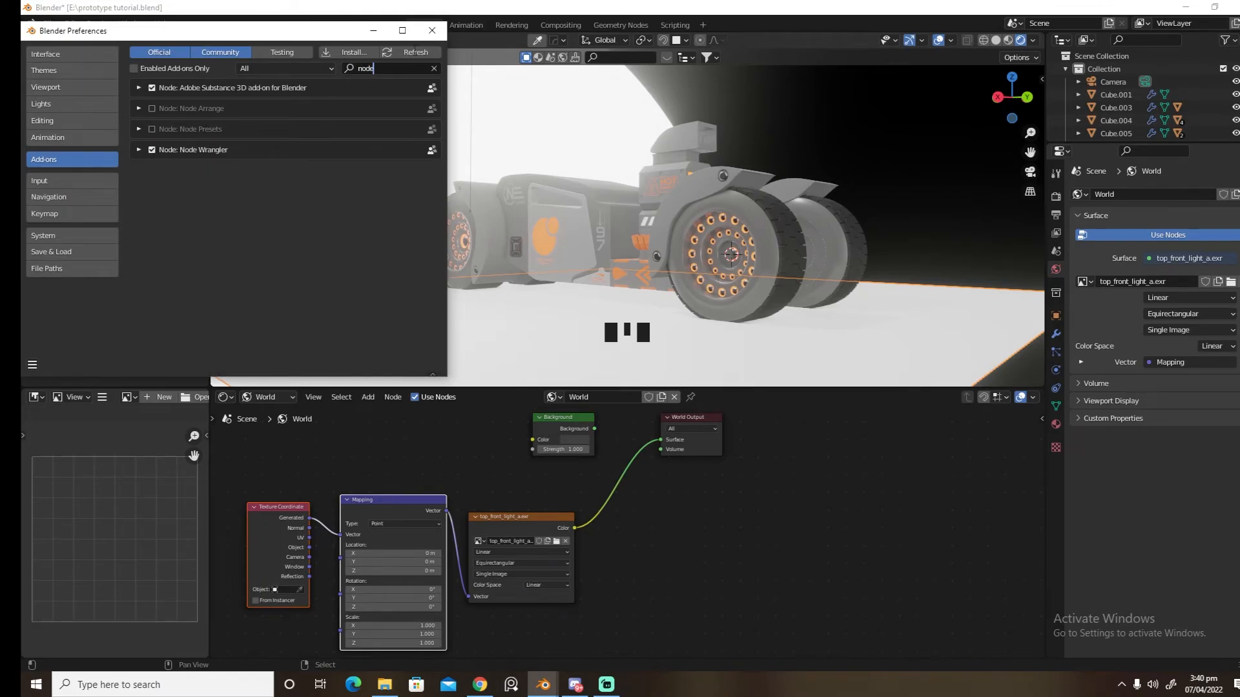
{"action": "left_click", "coordinate": [432, 31]}
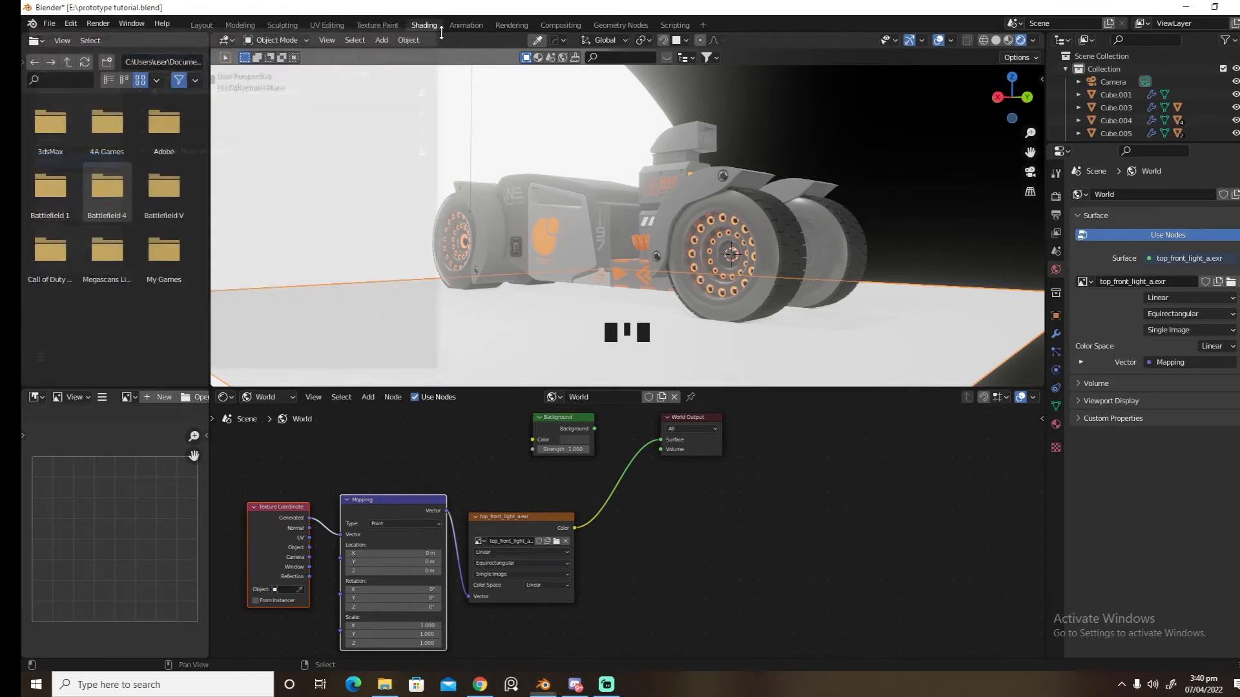
Align the camera to the current view and set the environment's Mapping location to X 4.3 m, Y -4.3 m and Z 0.1 m
{"action": "left_click_drag", "start_coordinate": [414, 553], "coordinate": [450, 553]}
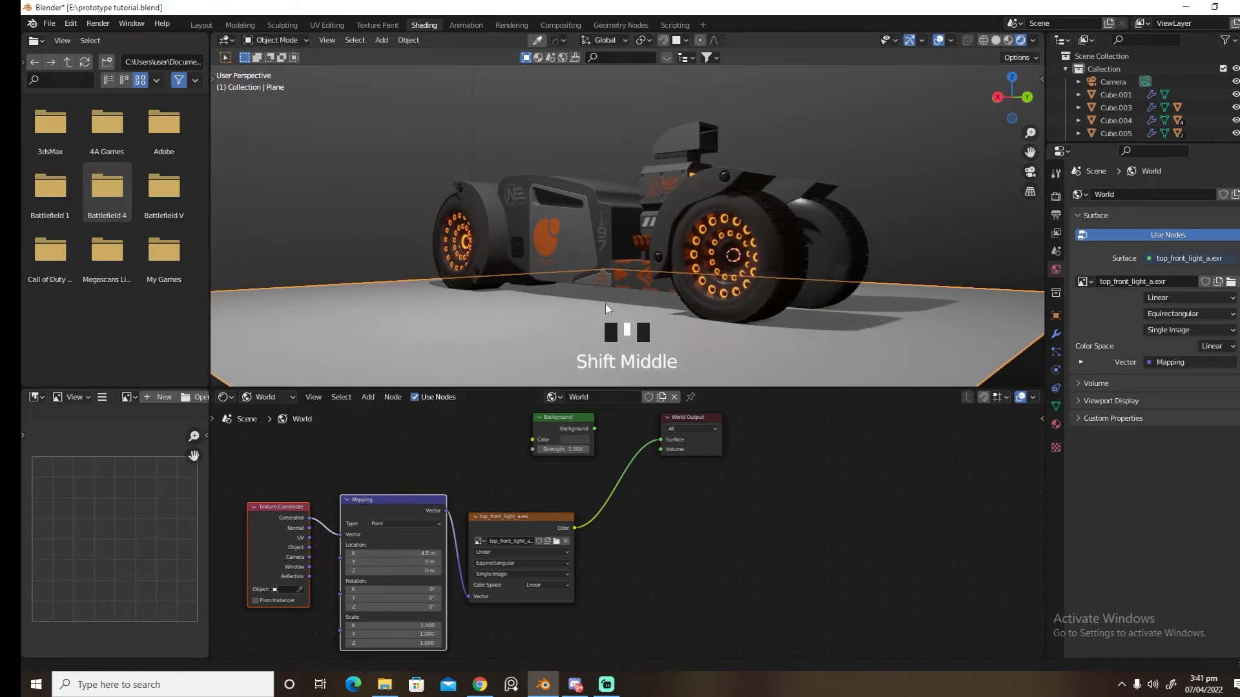
{"action": "middle_click_drag", "start_coordinate": [603, 300], "coordinate": [605, 328], "text": "shift"}
{"action": "key", "text": "ctrl+alt+KP_0"}
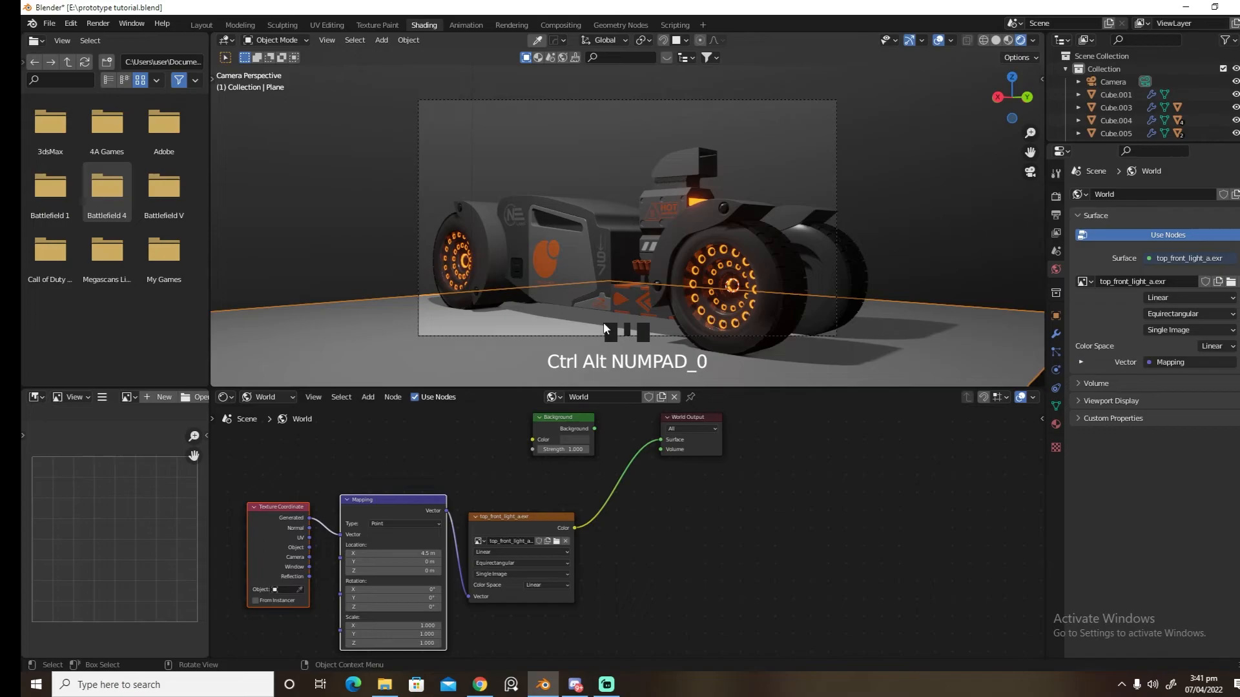
{"action": "mouse_move", "coordinate": [400, 562]}
{"action": "left_mouse_down"}
{"action": "mouse_move", "coordinate": [413, 562]}
{"action": "mouse_move", "coordinate": [348, 562]}
{"action": "mouse_move", "coordinate": [414, 571]}
{"action": "mouse_move", "coordinate": [396, 553]}
{"action": "mouse_move", "coordinate": [413, 554]}
{"action": "mouse_move", "coordinate": [378, 562]}
{"action": "mouse_move", "coordinate": [389, 562]}
{"action": "left_mouse_up"}
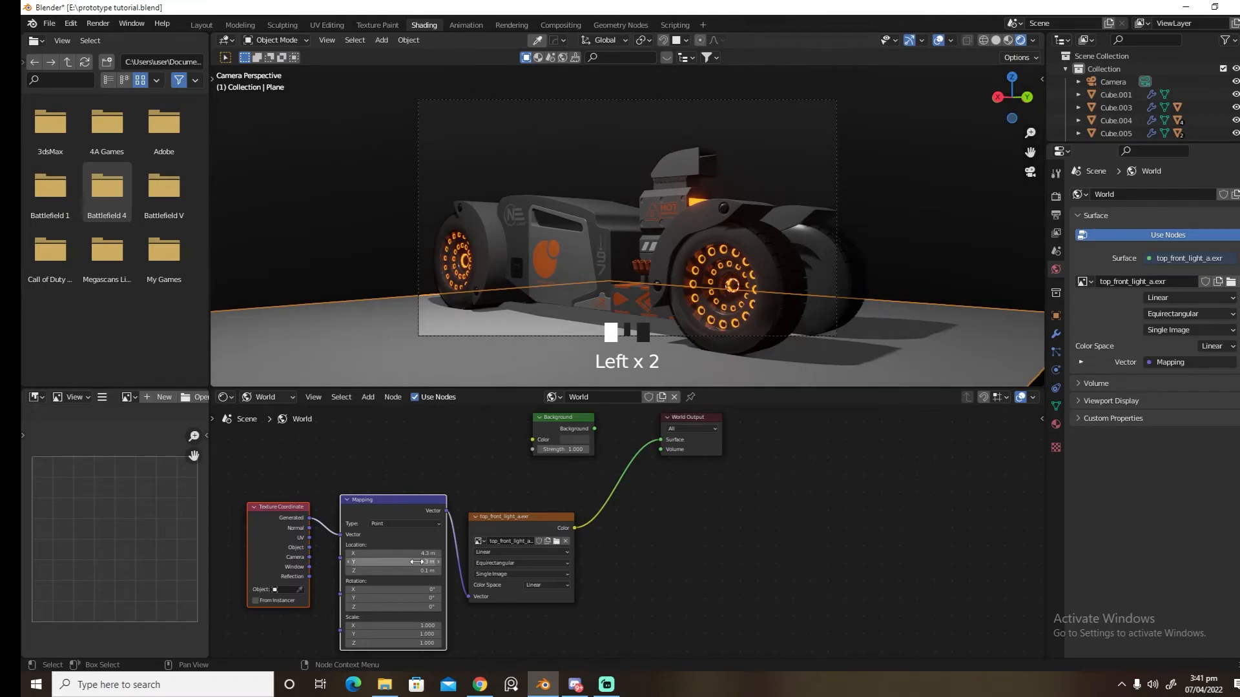
{"action": "key", "text": "shift+grave"}
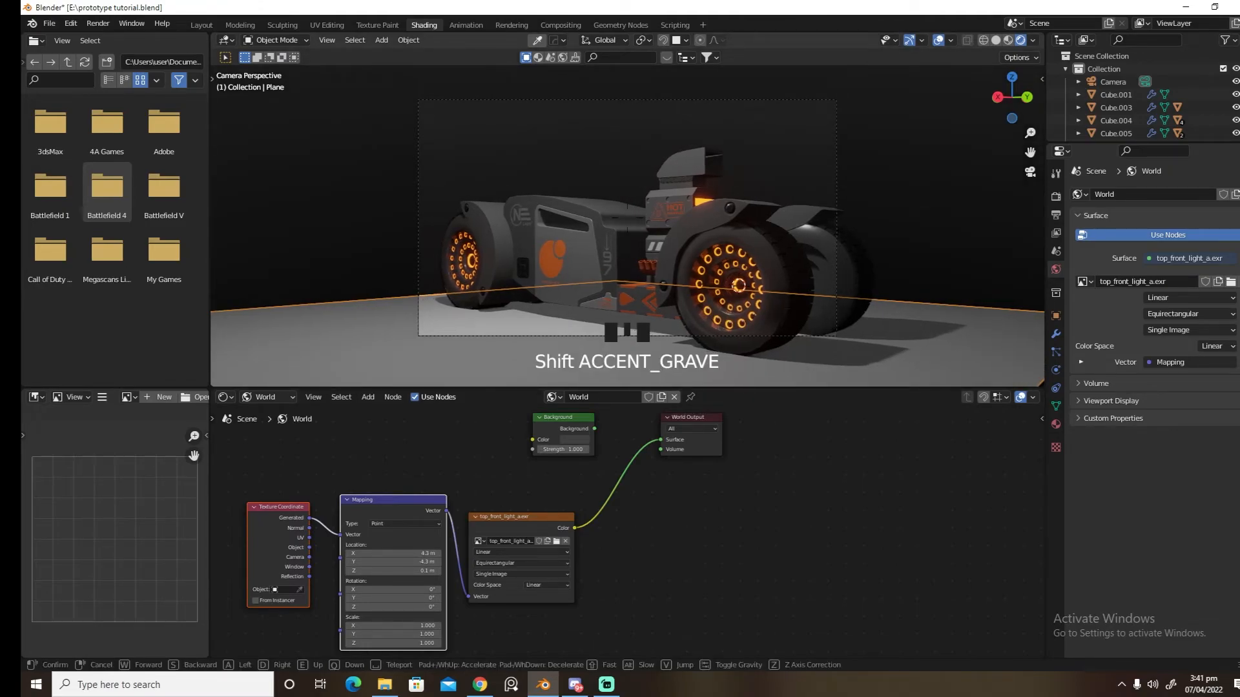
{"action": "right_click", "coordinate": [627, 225]}
{"action": "key", "text": "s"}
{"action": "right_click", "coordinate": [628, 224]}
Move the camera back and slightly up with walk navigation to frame the whole car
{"action": "key", "text": "shift+grave"}
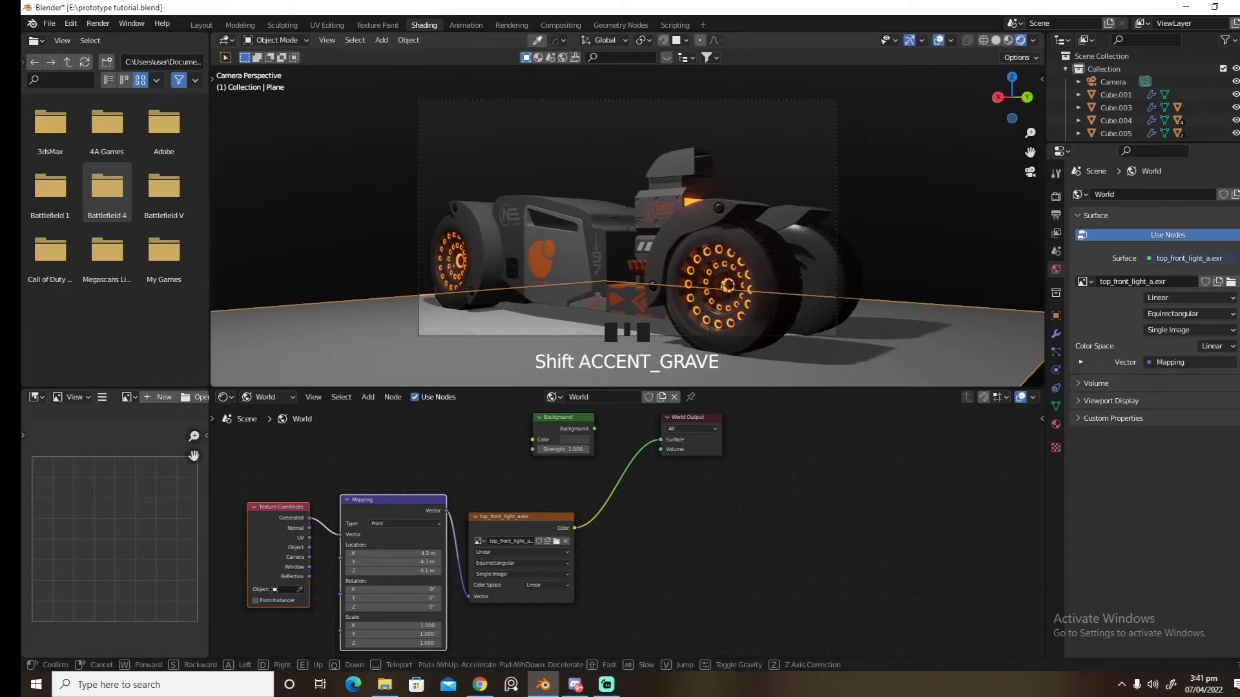
{"action": "key", "text": "s"}
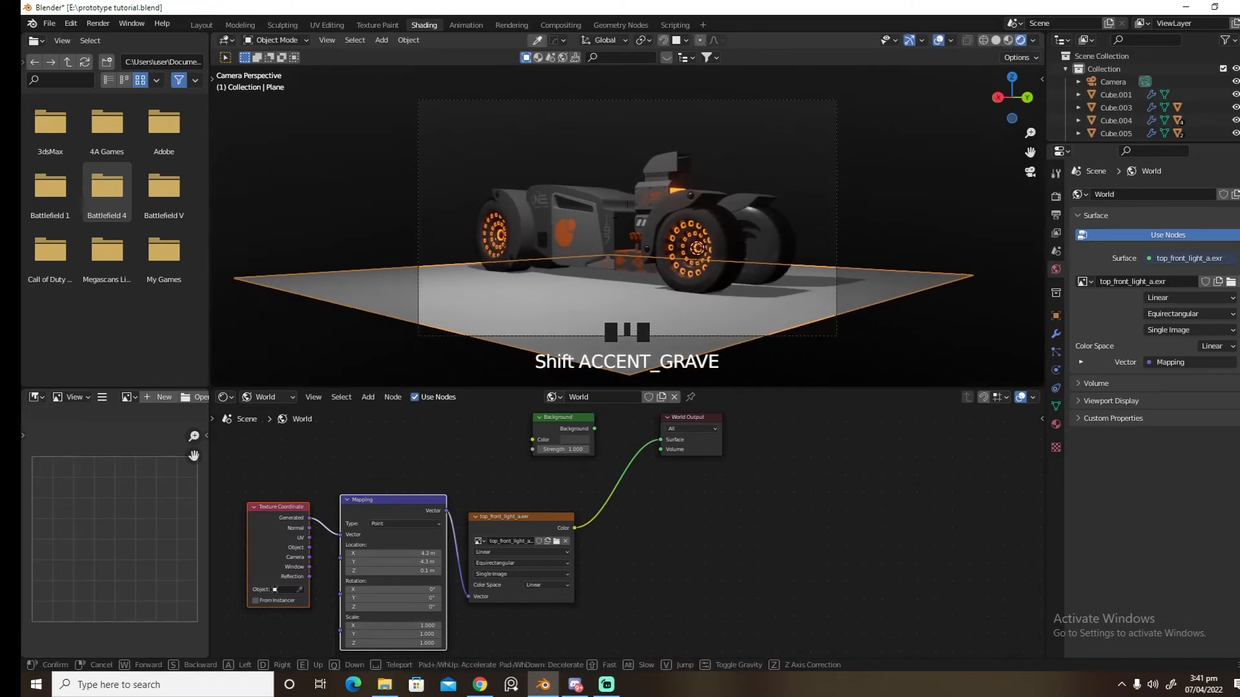
{"action": "key", "text": "w"}
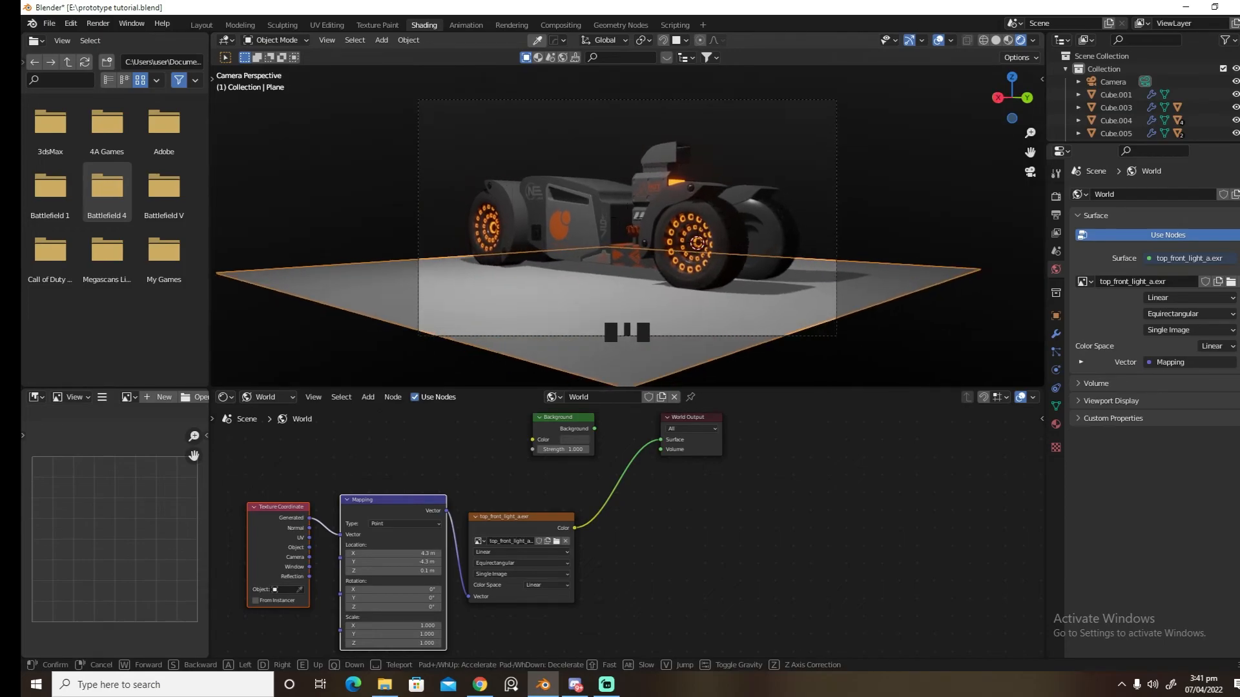
{"action": "key", "text": "e"}
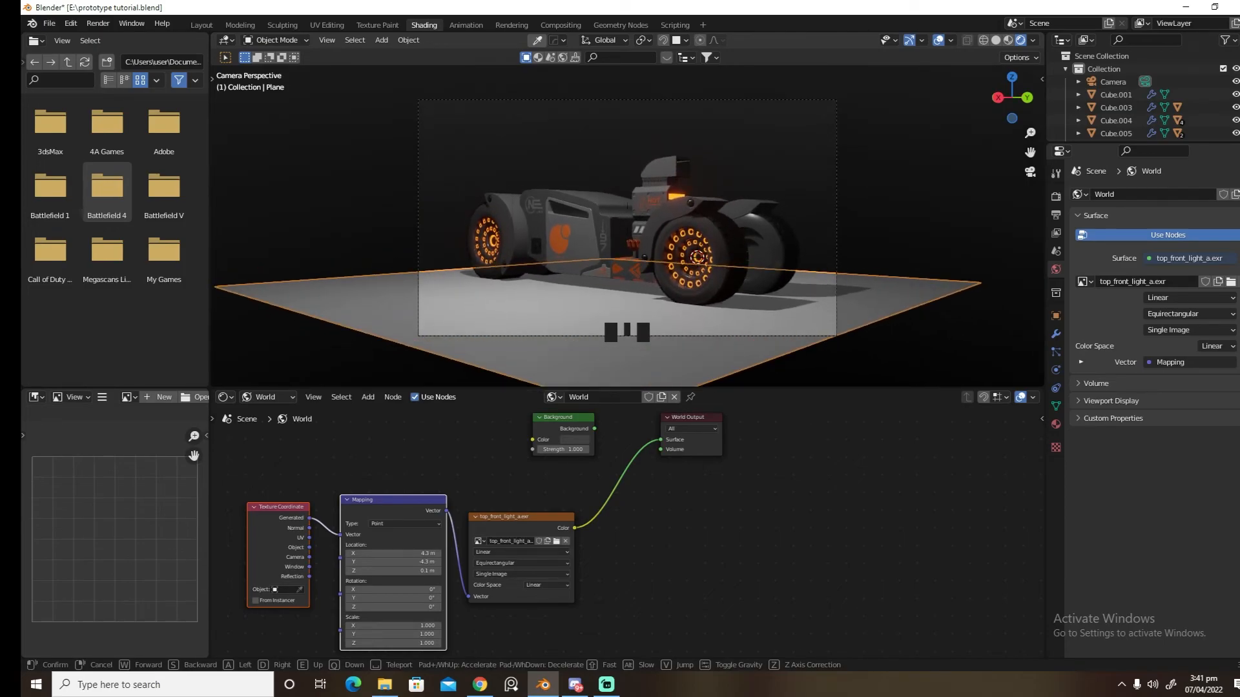
{"action": "left_click", "coordinate": [630, 327]}
Scale up the ground plane so that it extends well beyond the camera frame
{"action": "key", "text": "s"}
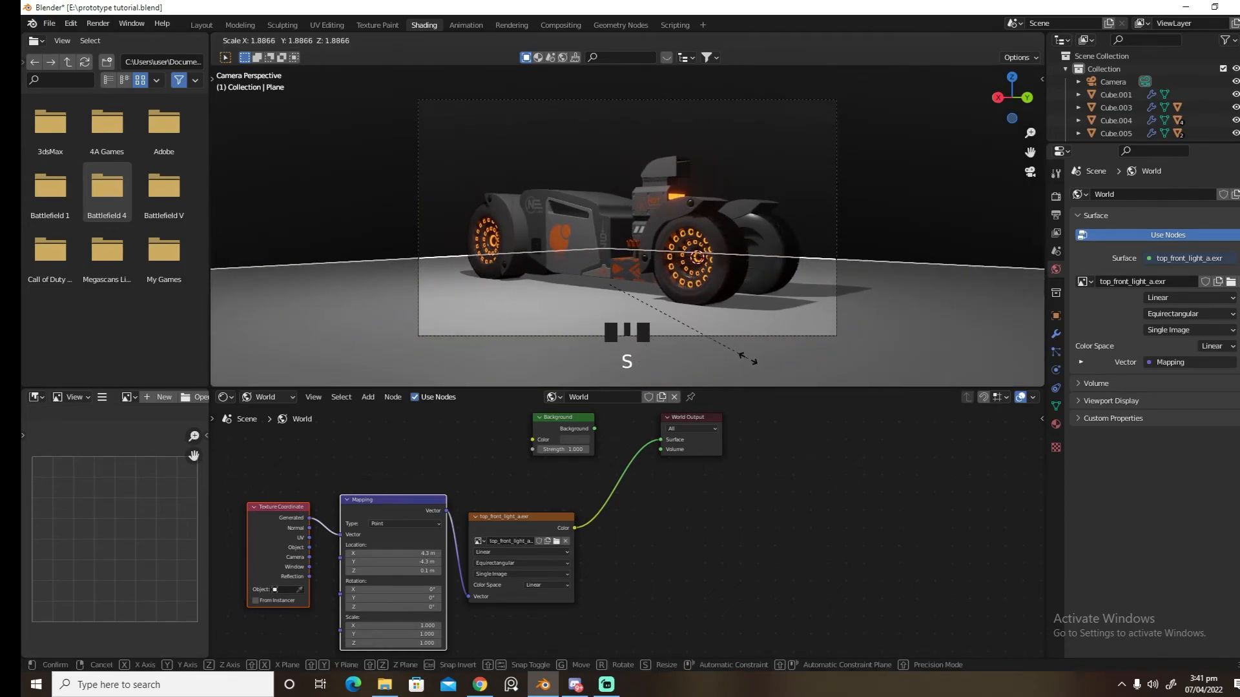
{"action": "left_click", "coordinate": [935, 338]}
{"action": "left_click", "coordinate": [950, 326]}
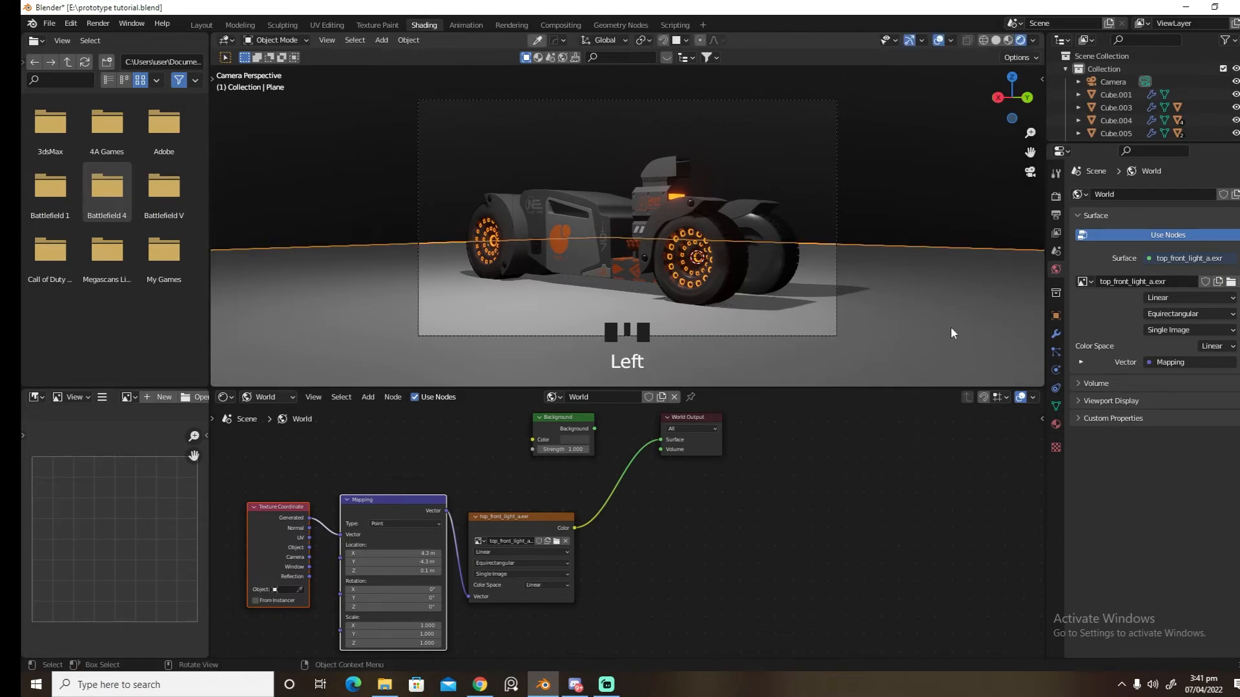
Give the ground plane a new material with a black base color and save the file
{"action": "left_click", "coordinate": [1056, 424]}
{"action": "left_click", "coordinate": [1178, 248]}
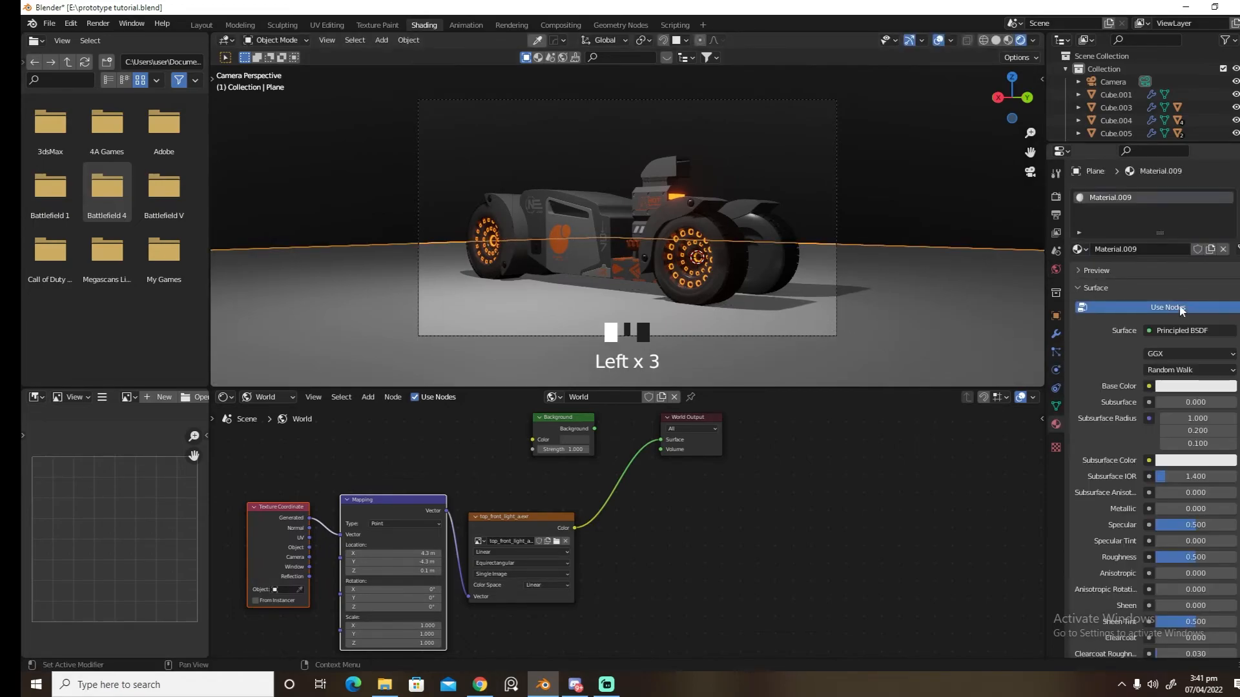
{"action": "left_click", "coordinate": [1182, 386]}
{"action": "left_click", "coordinate": [1227, 294]}
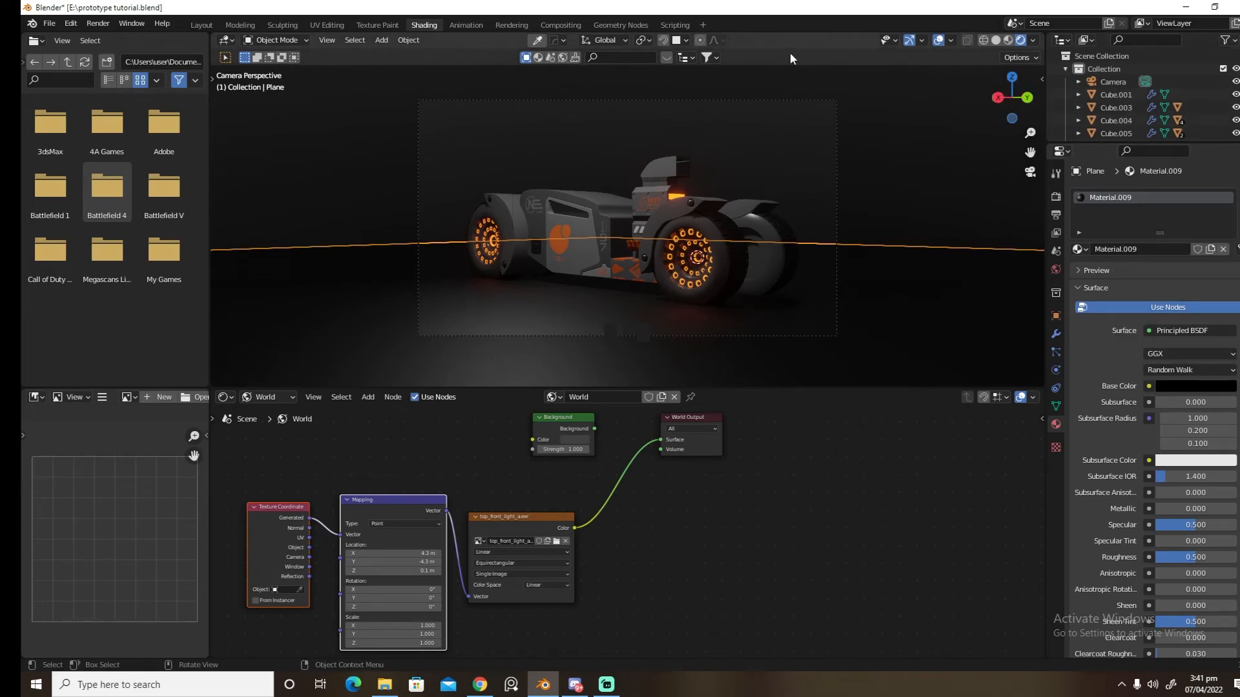
{"action": "key", "text": "ctrl+s"}
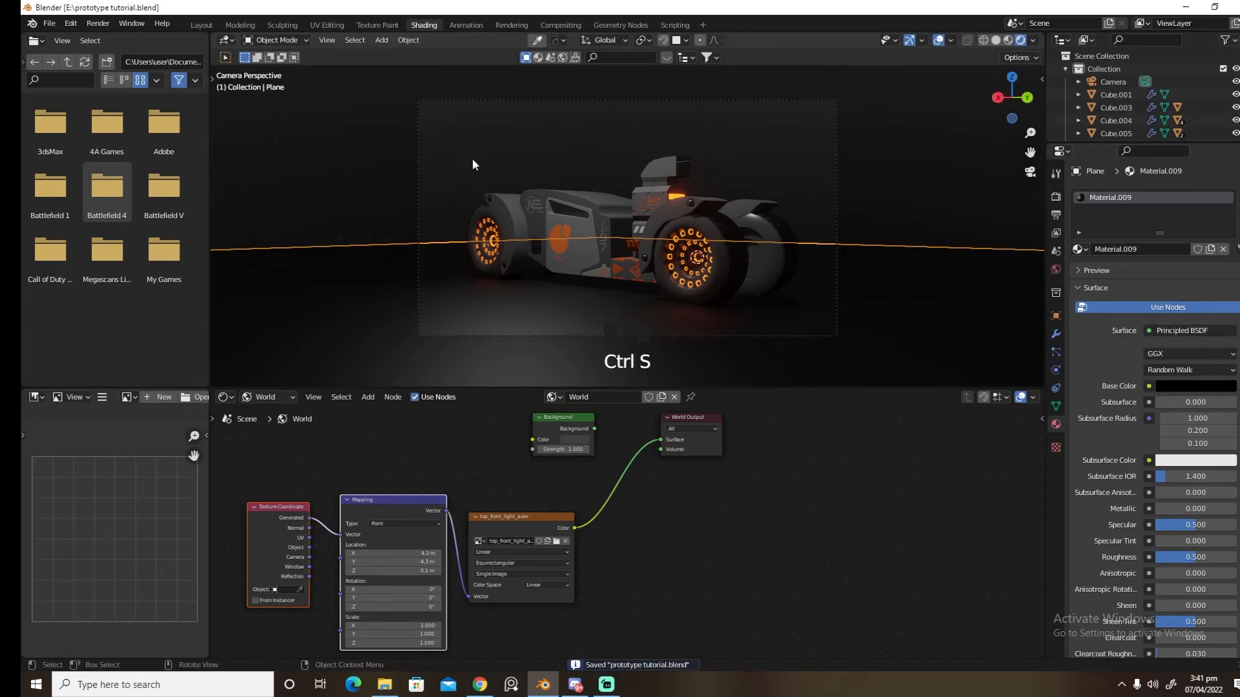
Return to the Layout workspace, look through the camera and delete the existing light
{"action": "left_click", "coordinate": [202, 25]}
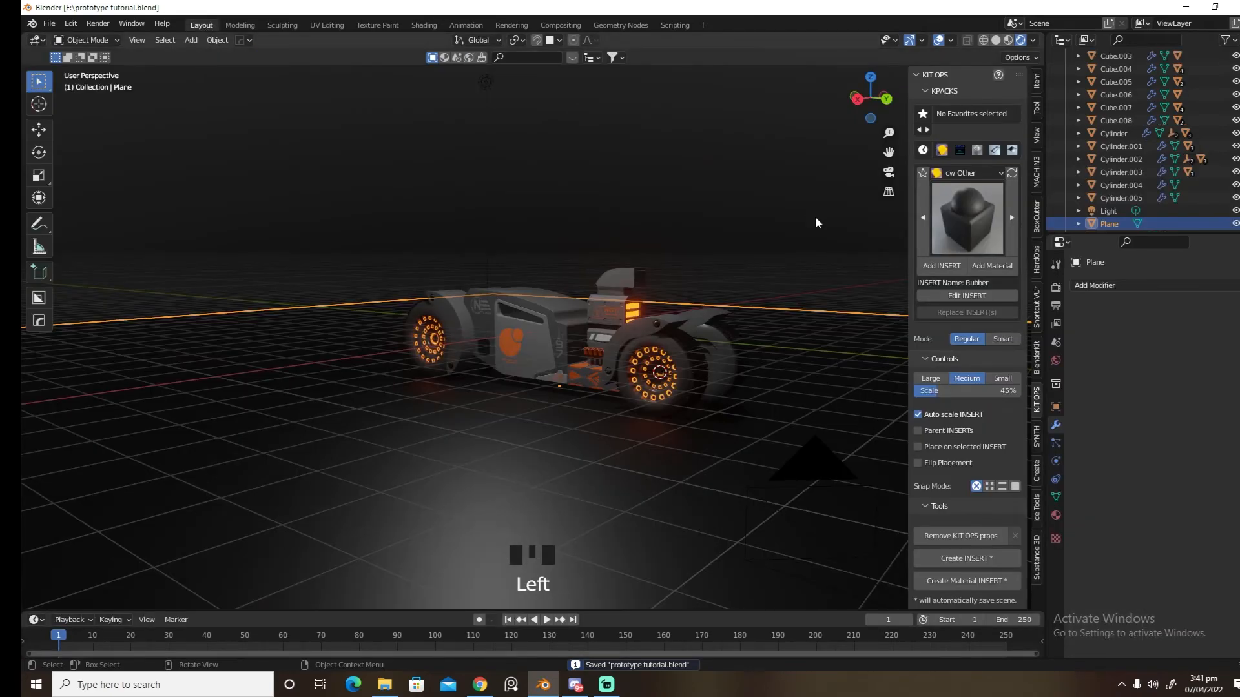
{"action": "key", "text": "KP_0"}
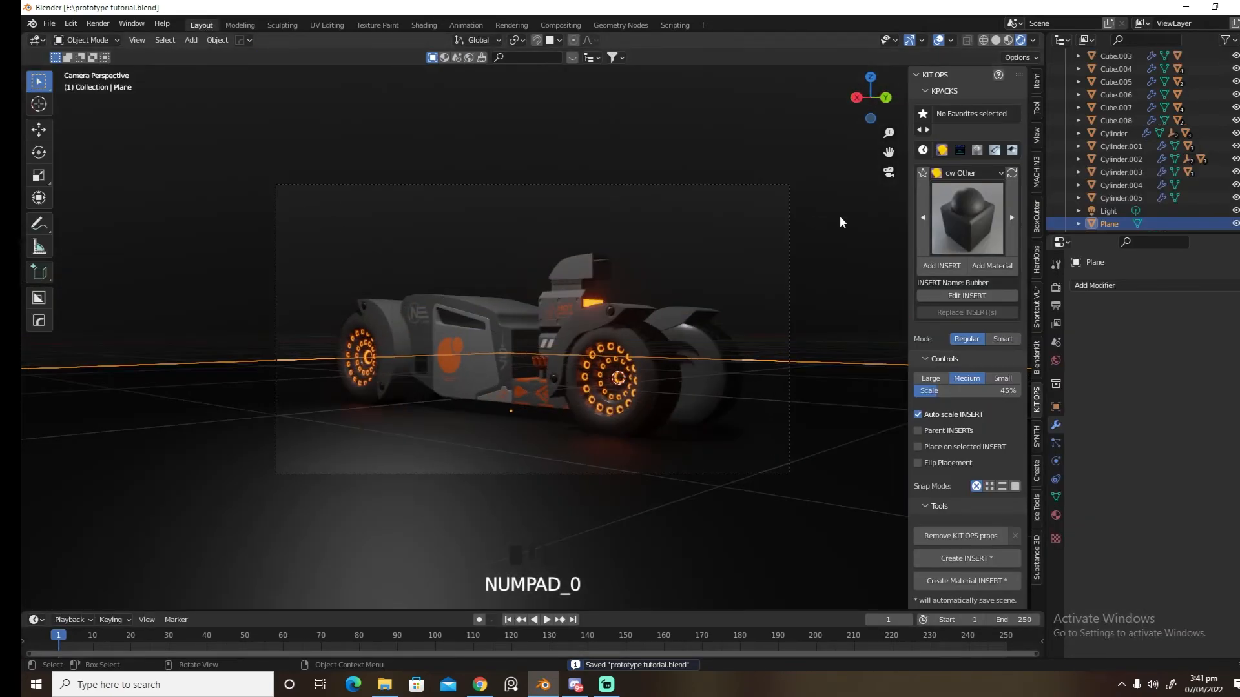
{"action": "left_click", "coordinate": [1114, 211]}
{"action": "key", "text": "x"}
Add an area light, raise it along Z to 4 m above the car and scale it by 7.318
{"action": "key", "text": "shift+a"}
{"action": "mouse_move", "coordinate": [634, 476]}
{"action": "left_click", "coordinate": [728, 516]}
{"action": "key", "text": "g"}
{"action": "key", "text": "z"}
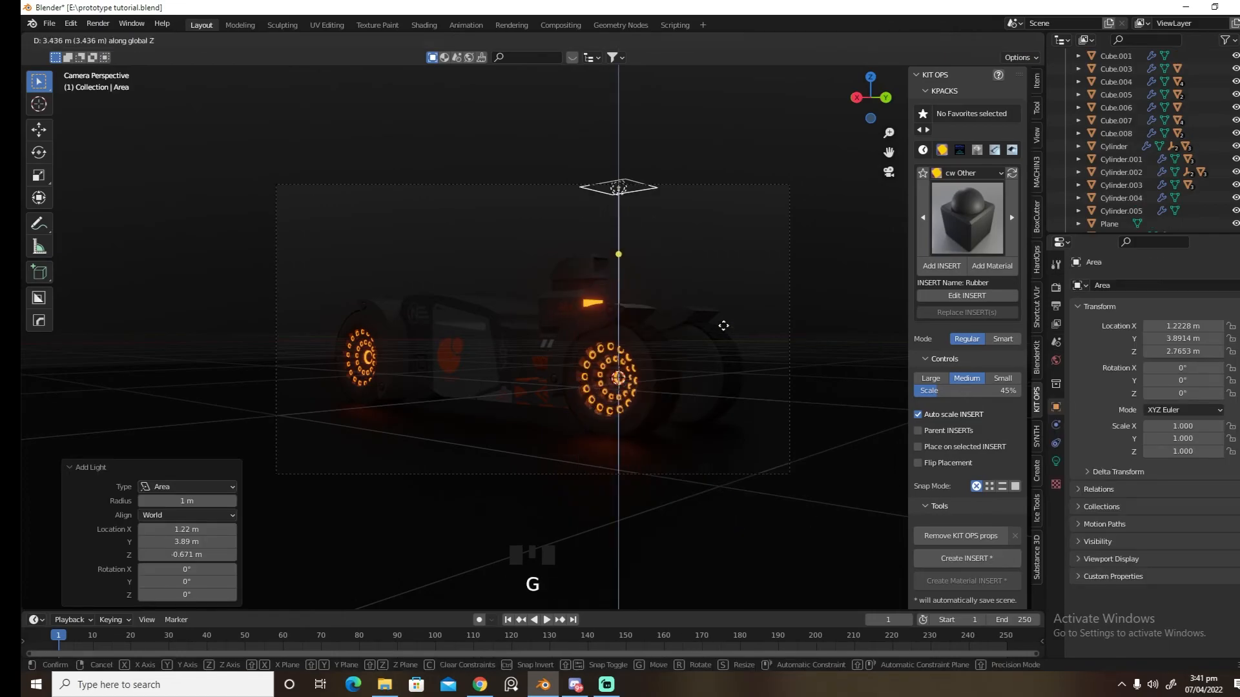
{"action": "left_click", "coordinate": [726, 258]}
{"action": "key", "text": "s"}
{"action": "left_click", "coordinate": [867, 318]}
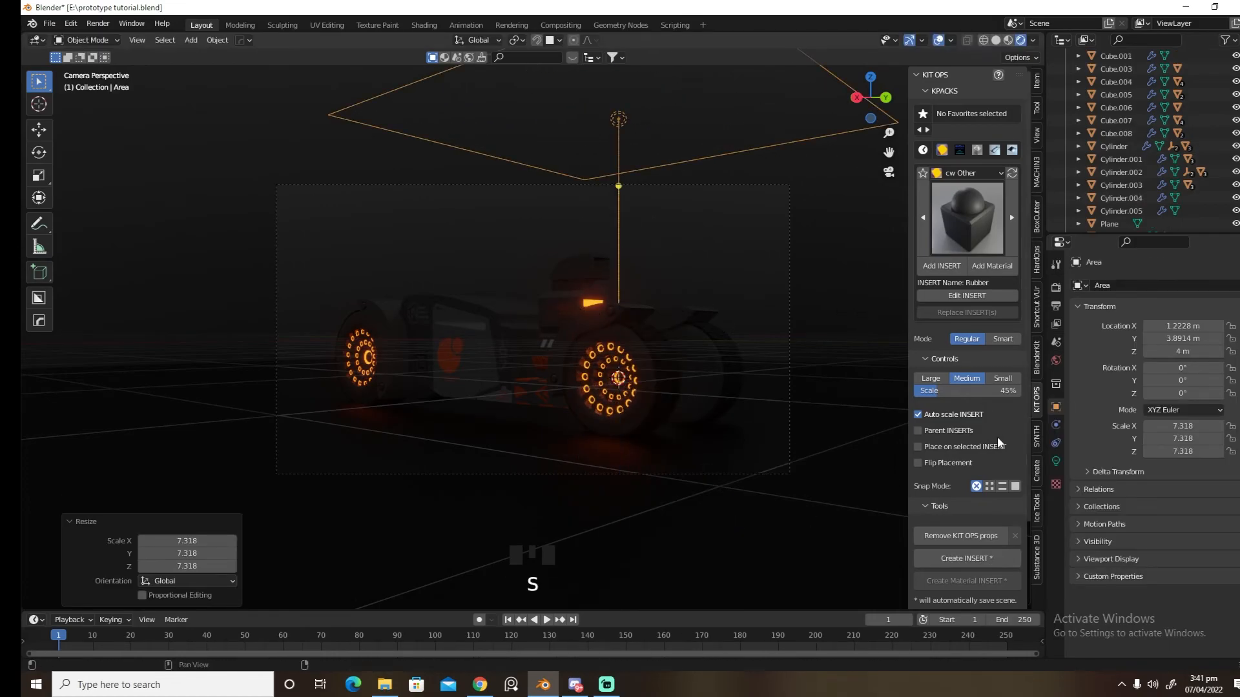
Set the area light's power to 500 W and its color to orange, hex FF9C19
{"action": "left_click", "coordinate": [1056, 461]}
{"action": "left_click", "coordinate": [1187, 374]}
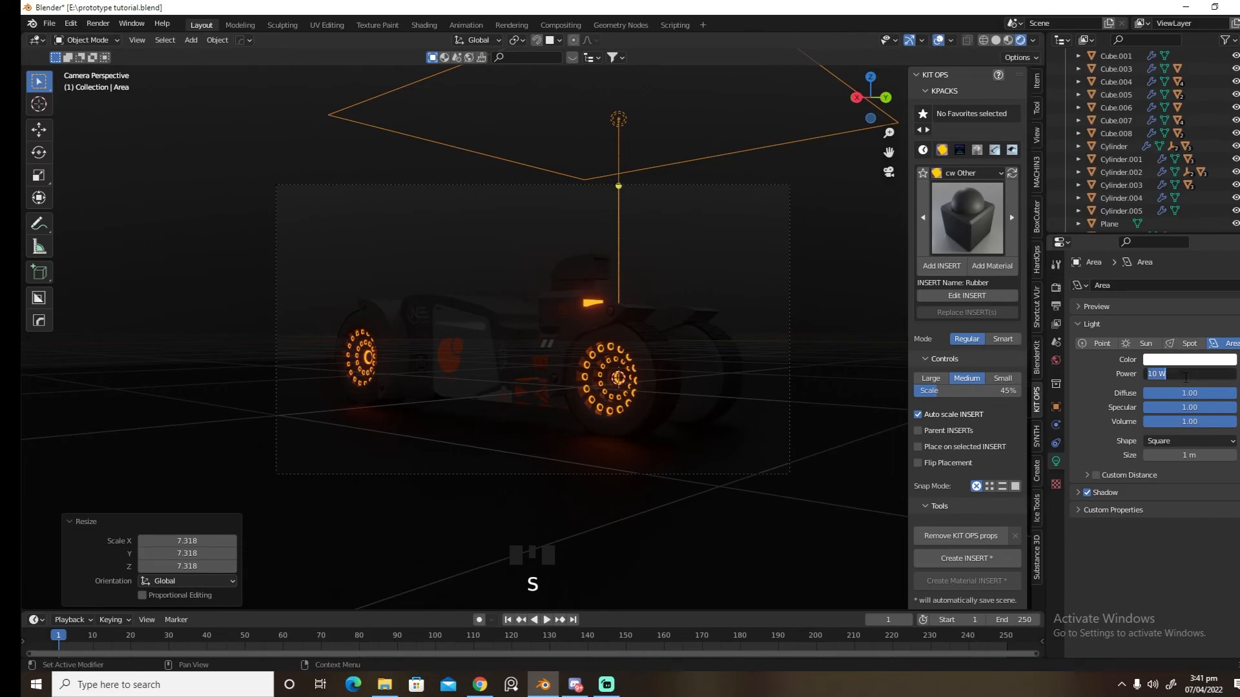
{"action": "type", "text": "500"}
{"action": "key", "text": "Return"}
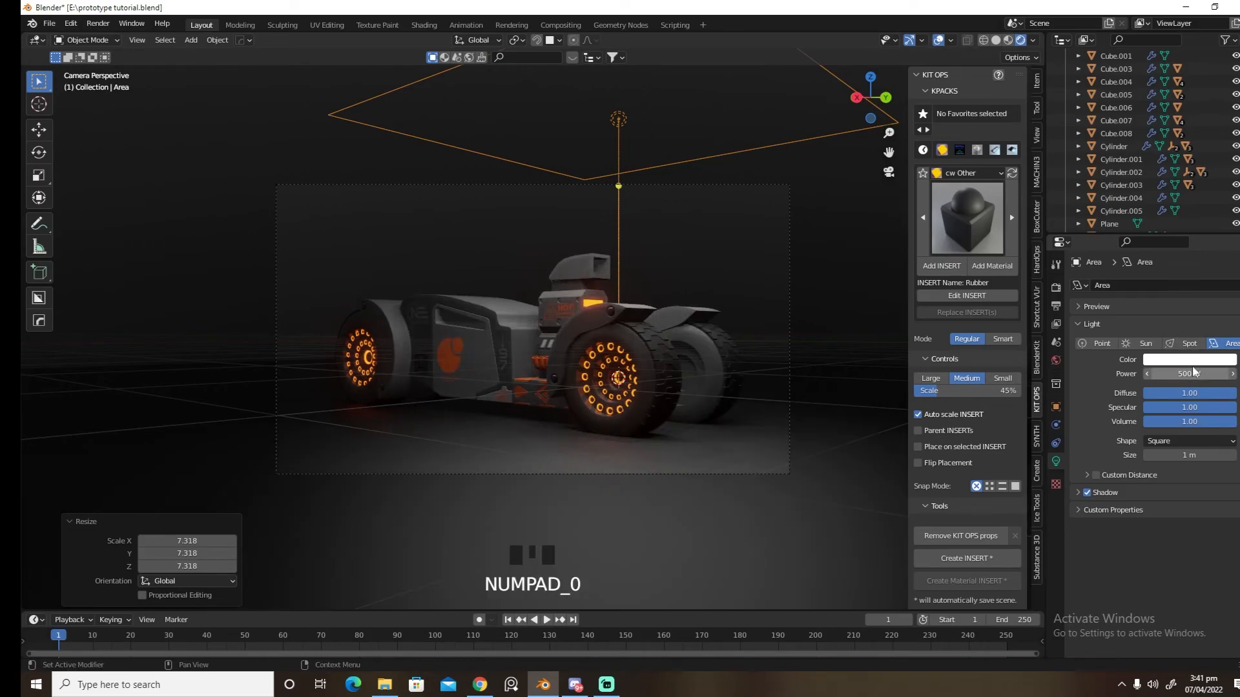
{"action": "left_click", "coordinate": [1190, 360]}
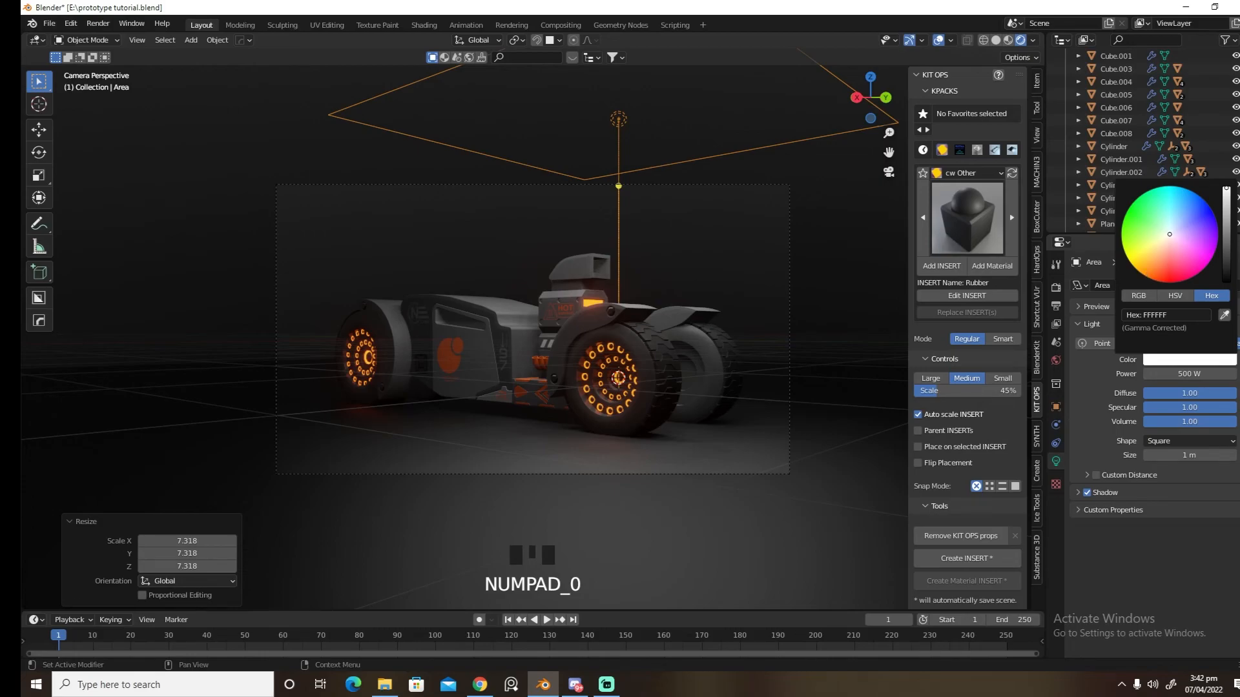
{"action": "left_click", "coordinate": [1142, 272]}
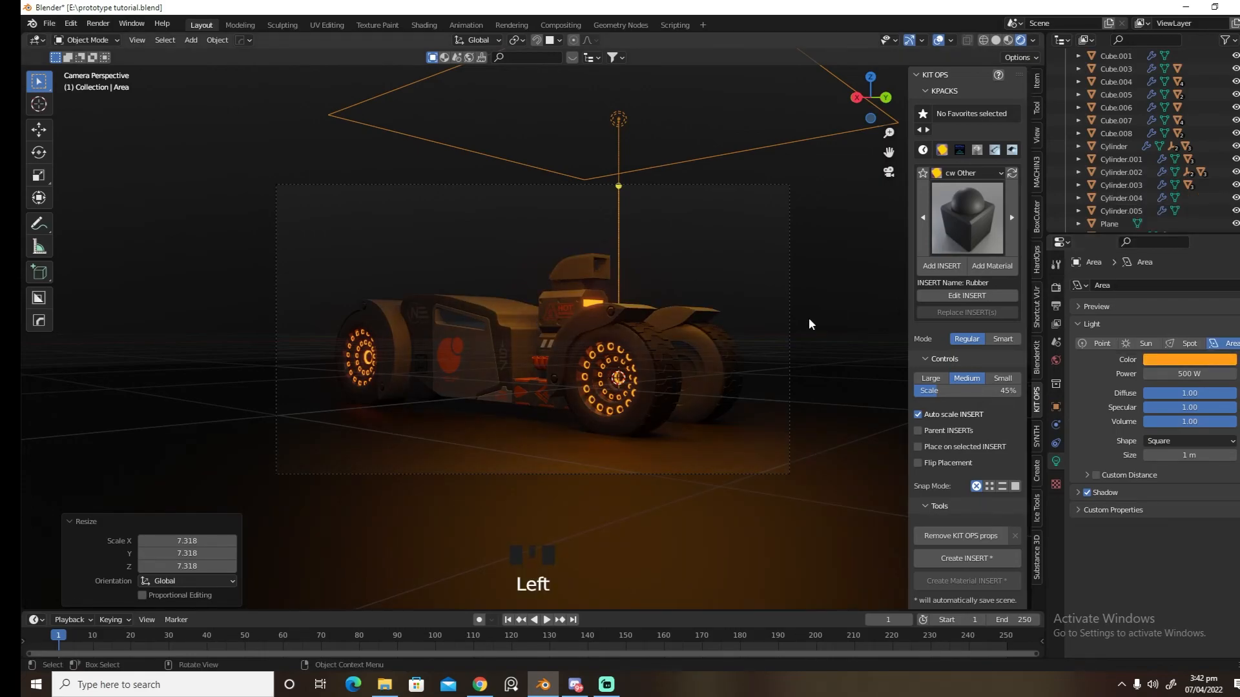
Duplicate the area light and move the copy -10.468 m along Y toward the rear of the car
{"action": "key", "text": "shift+d"}
{"action": "key", "text": "g"}
{"action": "key", "text": "y"}
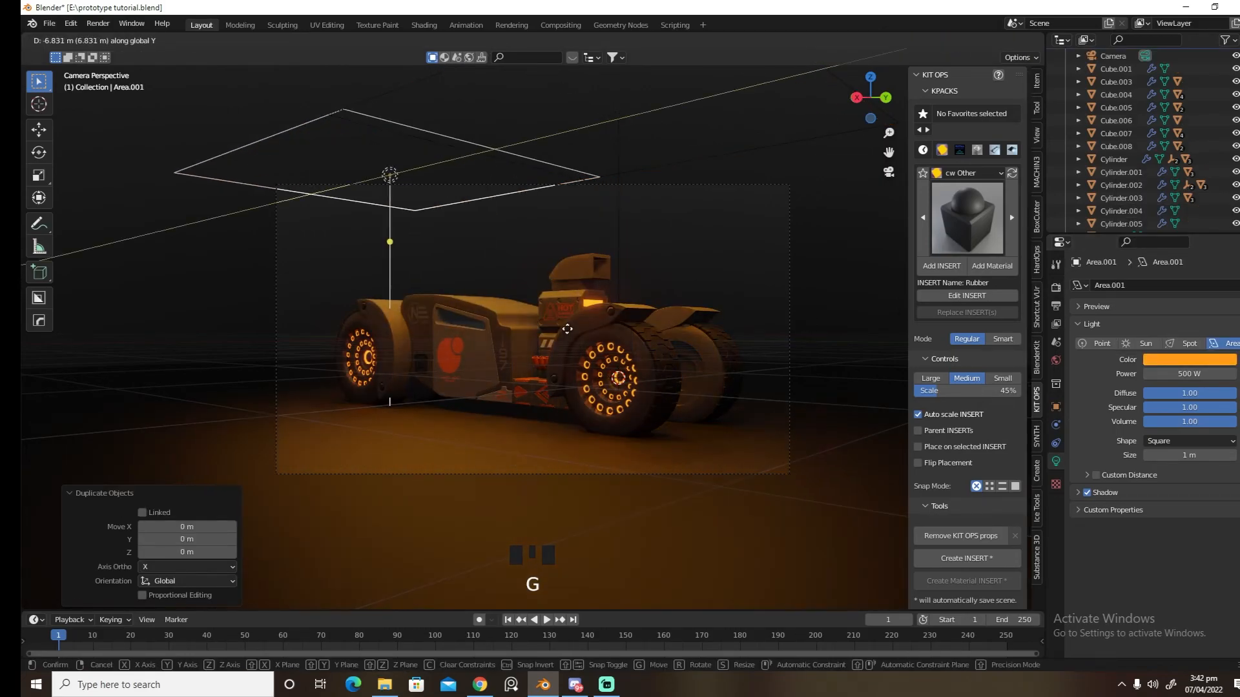
{"action": "left_click", "coordinate": [482, 333]}
Give the duplicated area light a cyan color and set its power to 300 W
{"action": "left_click", "coordinate": [1203, 360]}
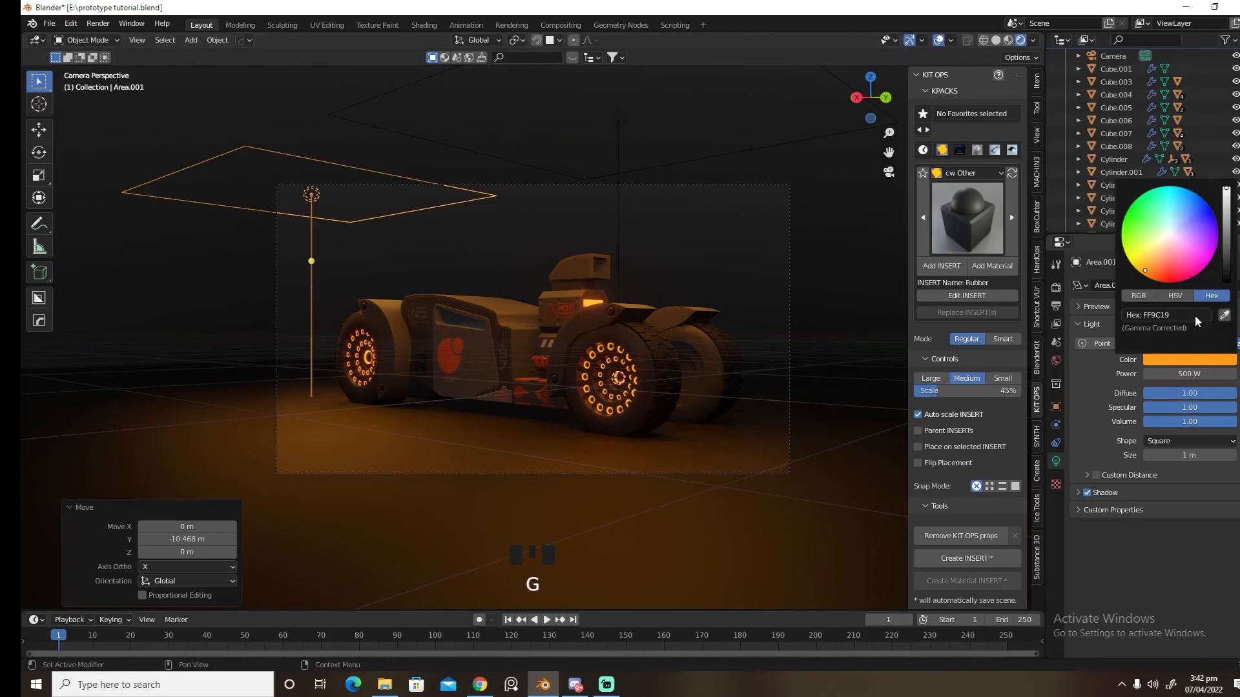
{"action": "left_click", "coordinate": [1174, 192]}
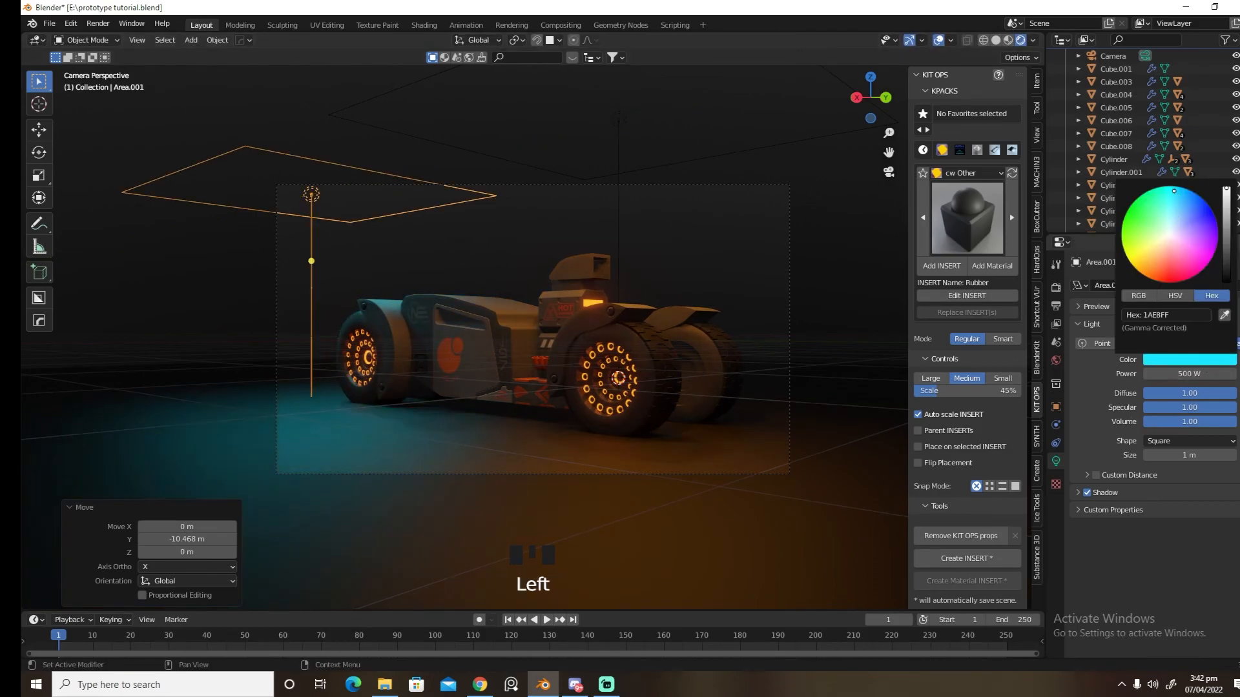
{"action": "left_click", "coordinate": [1167, 374]}
{"action": "type", "text": "300"}
{"action": "key", "text": "Return"}
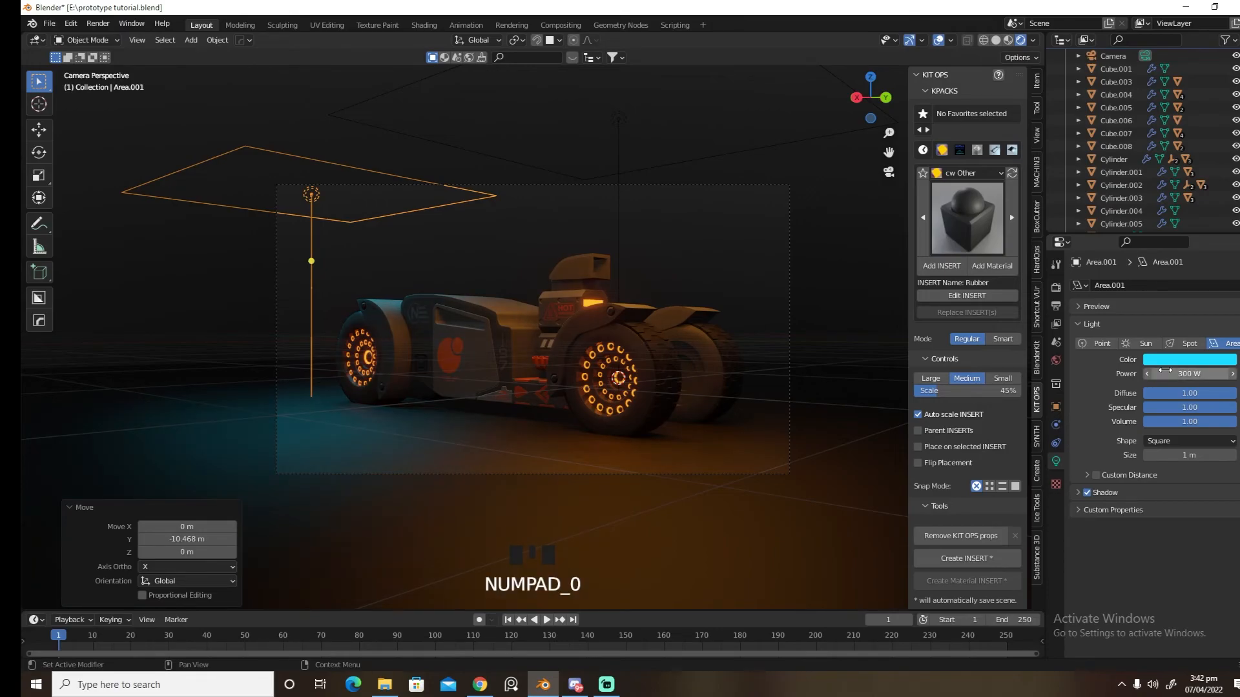
Switch the render engine to Cycles and set its device to GPU Compute
{"action": "left_click", "coordinate": [1058, 286]}
{"action": "left_click", "coordinate": [1153, 287]}
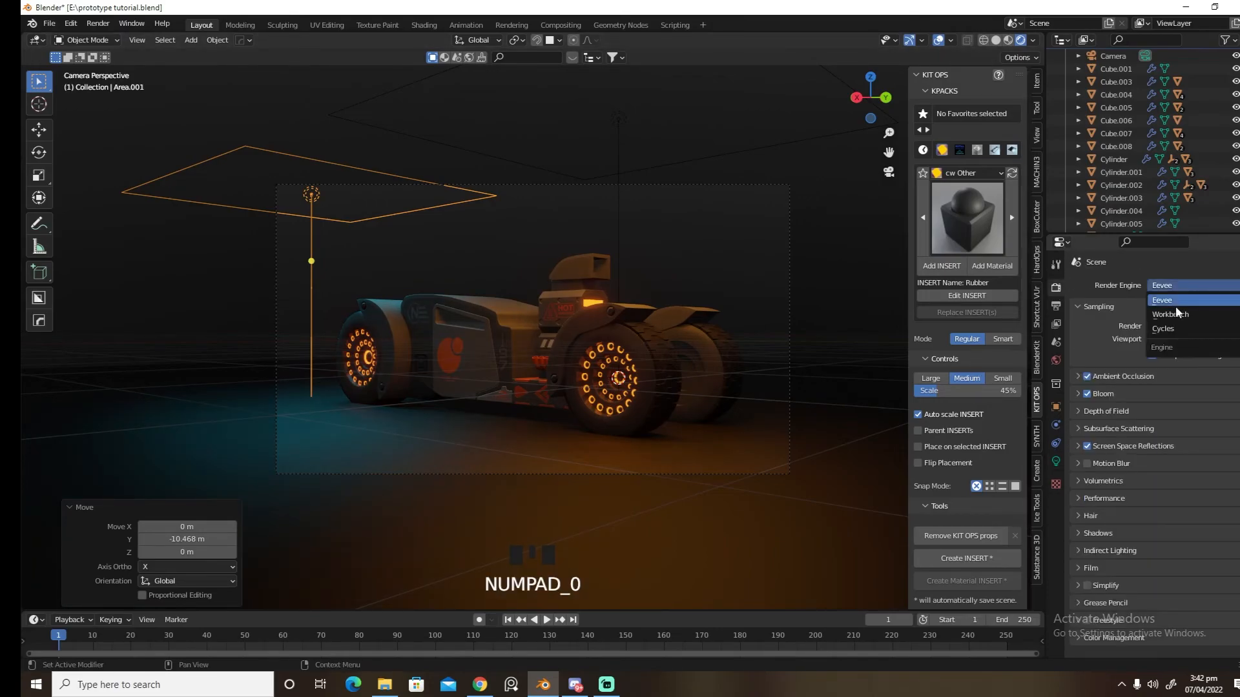
{"action": "left_click", "coordinate": [1171, 326]}
{"action": "left_click", "coordinate": [1196, 315]}
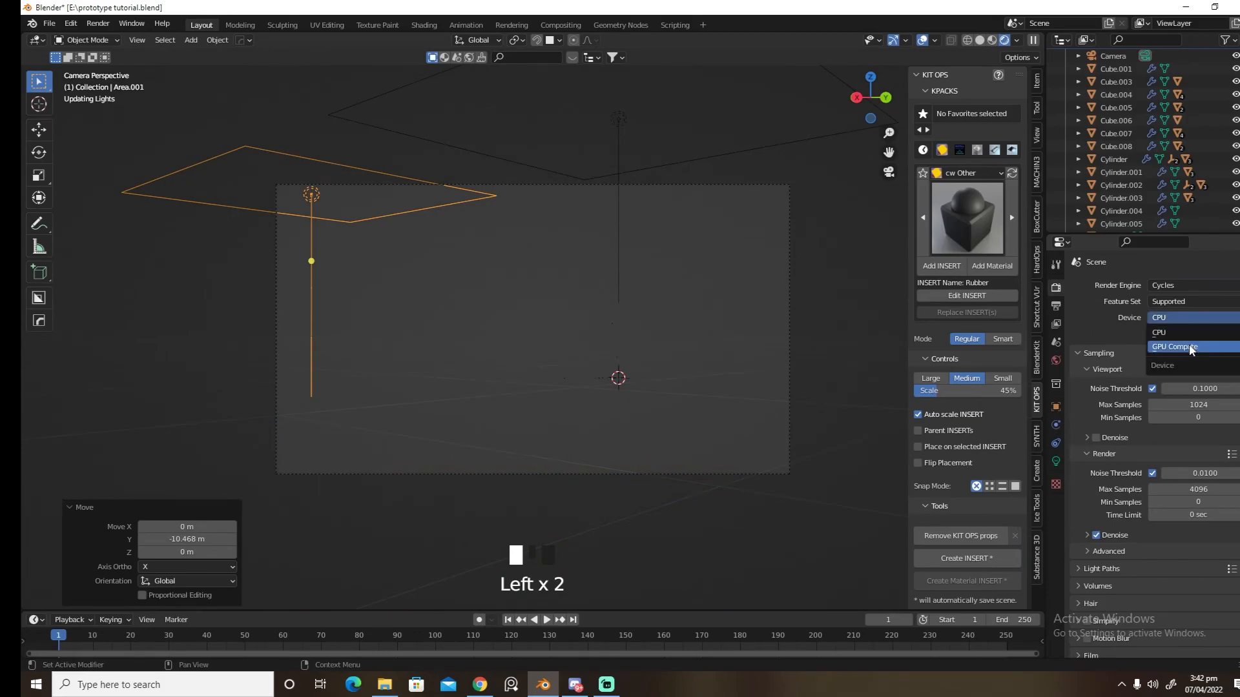
{"action": "left_click", "coordinate": [1188, 345]}
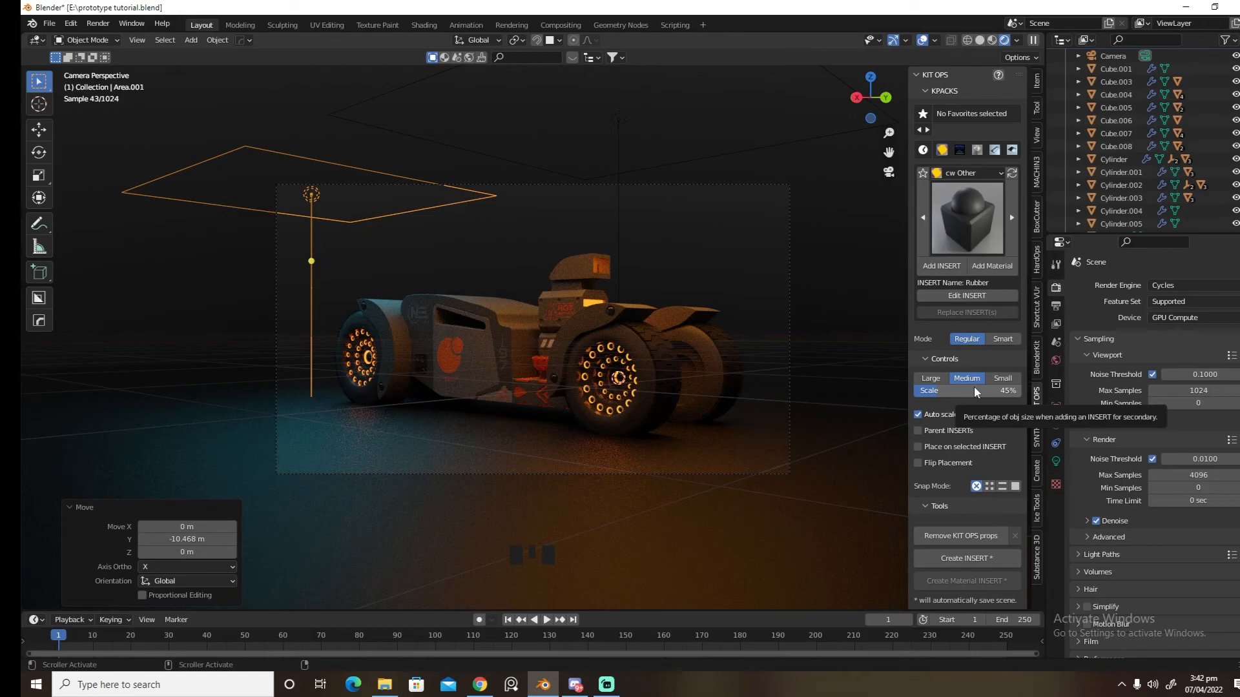
Set the viewport and render max samples to 250 and turn off render denoising
{"action": "left_click", "coordinate": [1181, 391]}
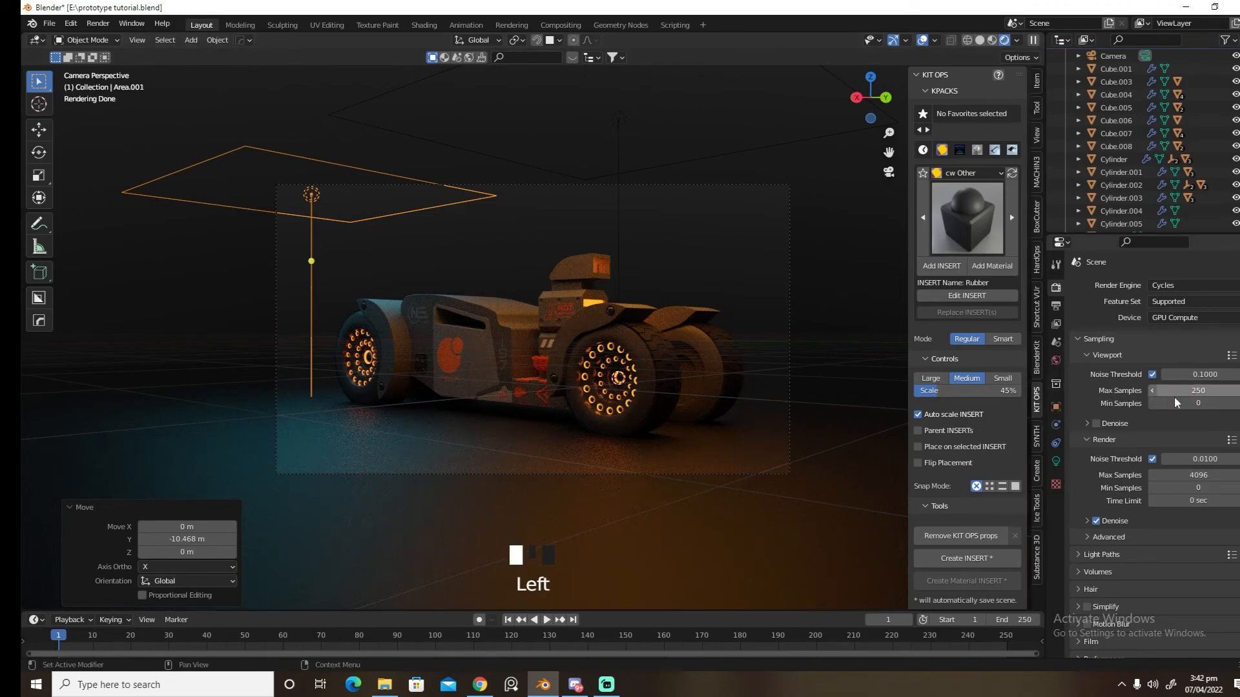
{"action": "left_click", "coordinate": [1184, 475]}
{"action": "type", "text": "250"}
{"action": "left_click", "coordinate": [1184, 475]}
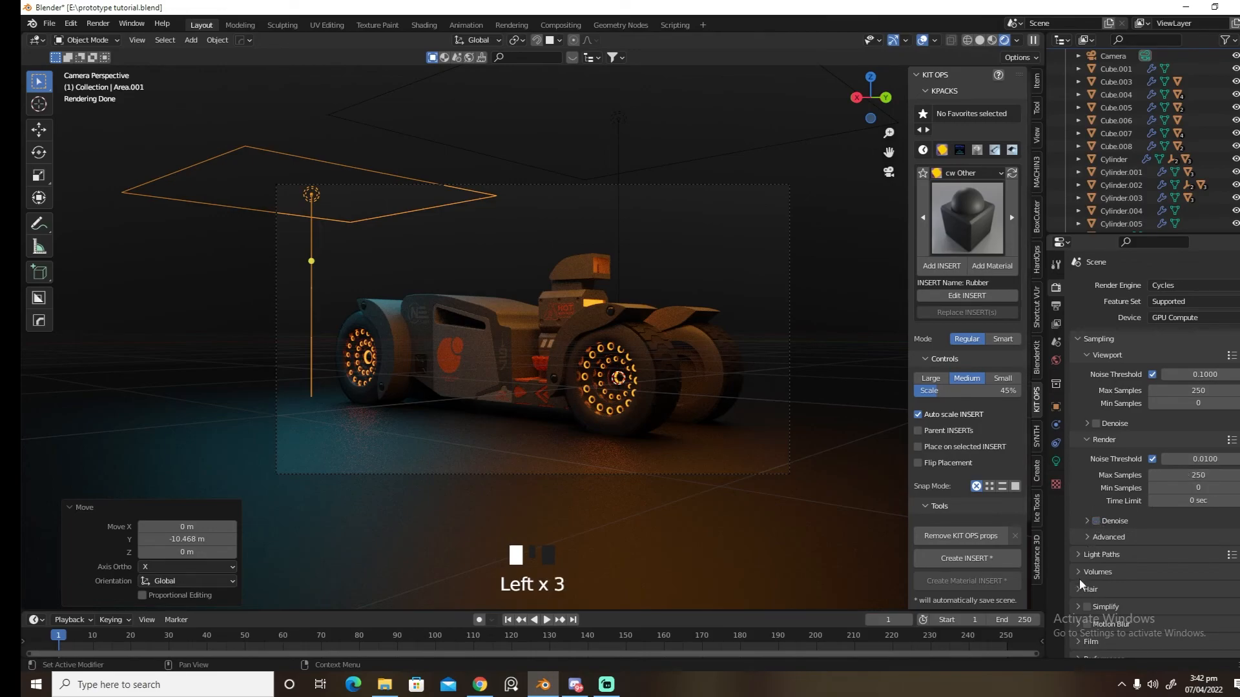
Set the maximum transmission bounces in the light path settings to 6
{"action": "scroll", "coordinate": [1087, 555], "scroll_direction": "down", "scroll_amount": 3}
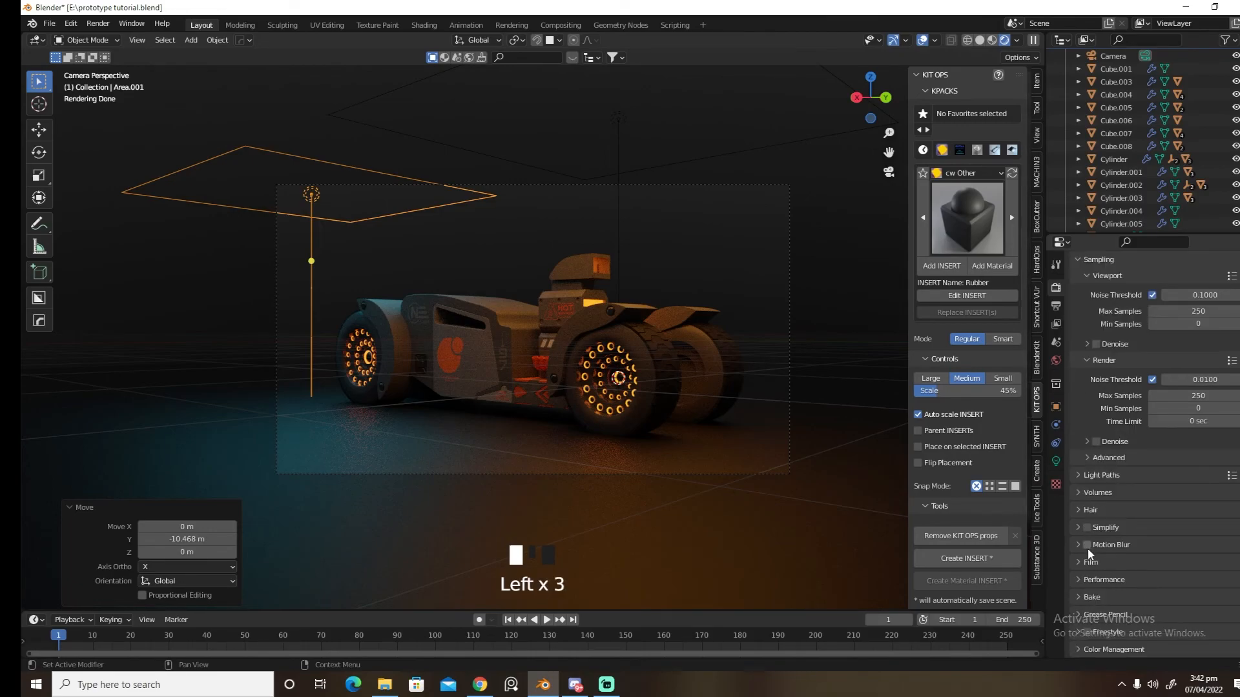
{"action": "left_click", "coordinate": [1077, 476]}
{"action": "left_click", "coordinate": [1194, 552]}
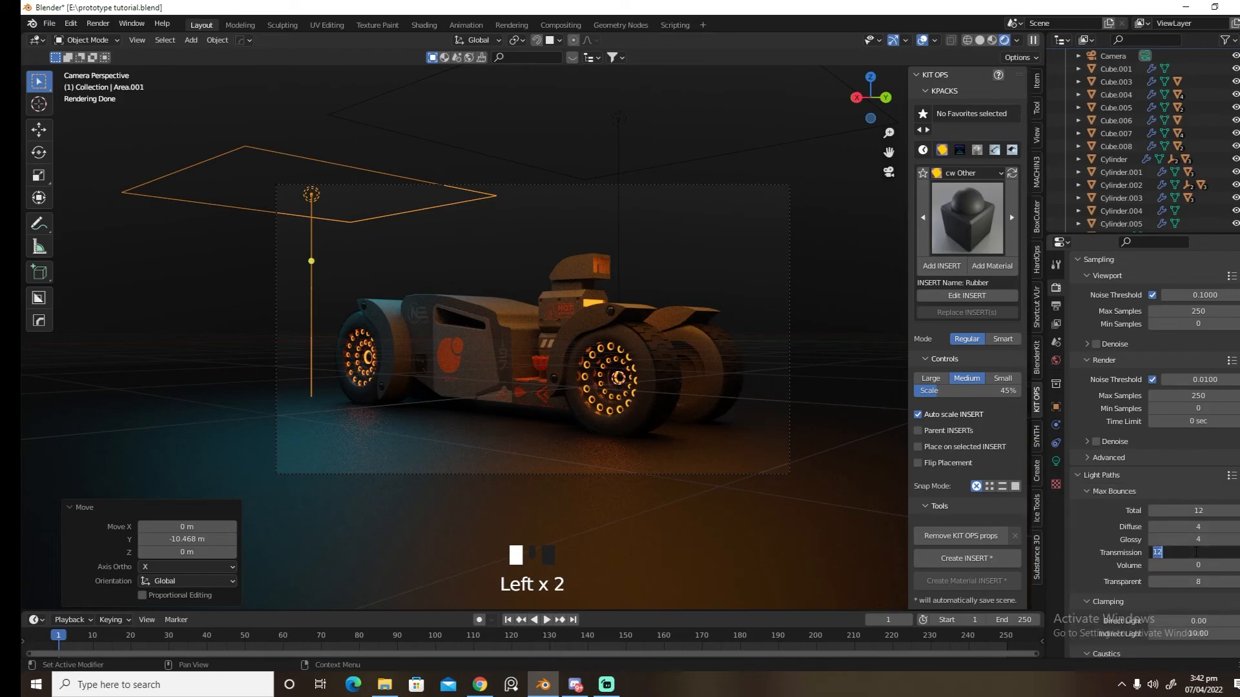
{"action": "left_click", "coordinate": [1183, 527]}
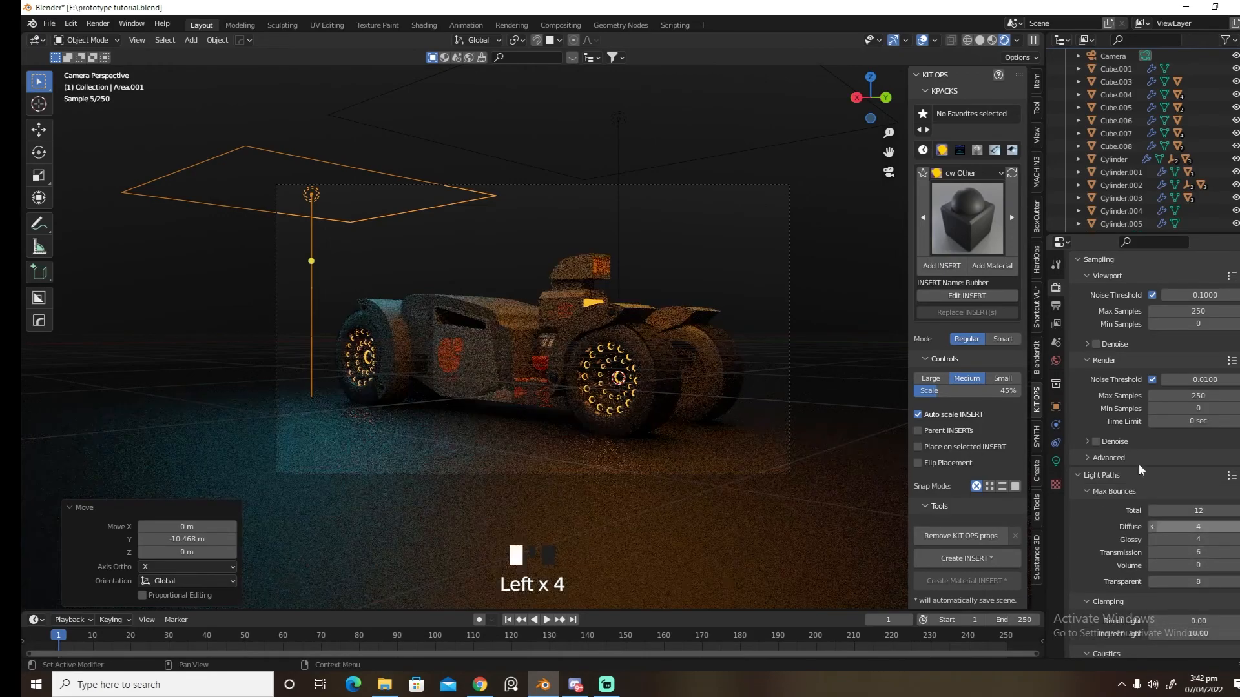
Enable the Denoising Data pass for the view layer
{"action": "left_click", "coordinate": [1061, 309]}
{"action": "left_click", "coordinate": [1061, 320]}
{"action": "left_click", "coordinate": [1061, 321]}
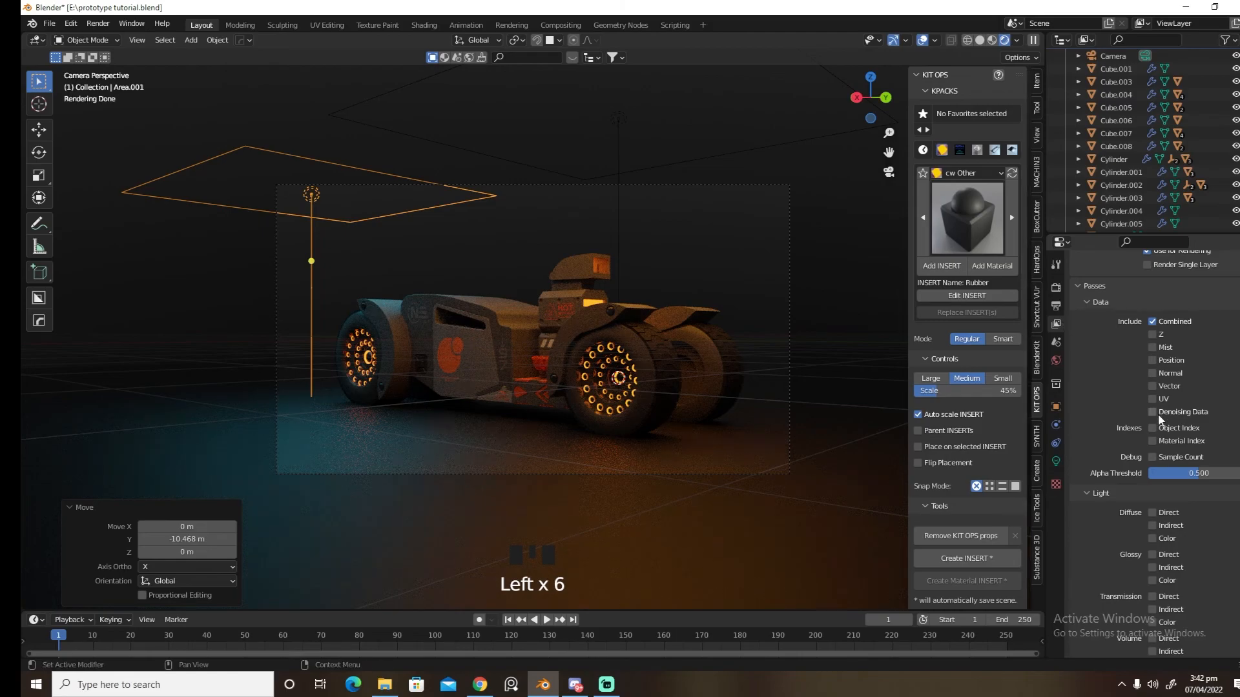
{"action": "left_click", "coordinate": [1153, 413]}
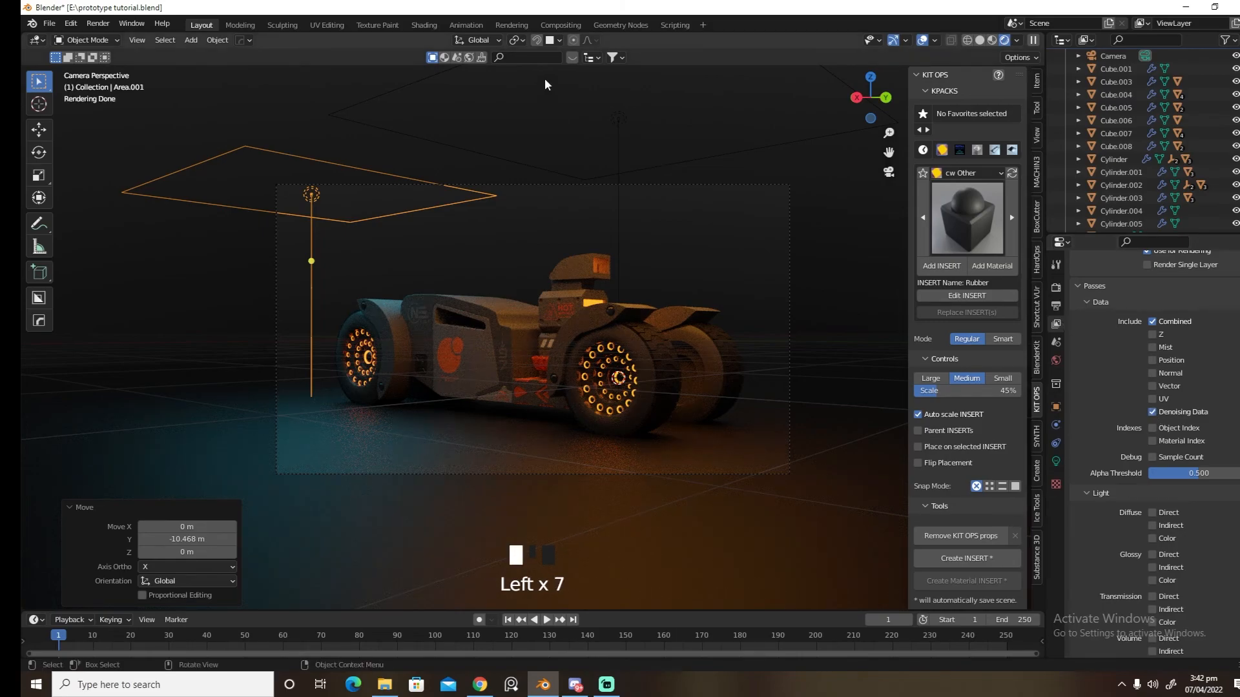
Enable nodes in the Compositing workspace and move the Composite node farther away from Render Layers
{"action": "left_click", "coordinate": [559, 25]}
{"action": "left_click", "coordinate": [162, 42]}
{"action": "left_click_drag", "start_coordinate": [505, 174], "coordinate": [633, 173]}
{"action": "left_click", "coordinate": [633, 174]}
Insert a Denoise node between Render Layers and Composite and link the denoising data to its inputs
{"action": "key", "text": "shift+a"}
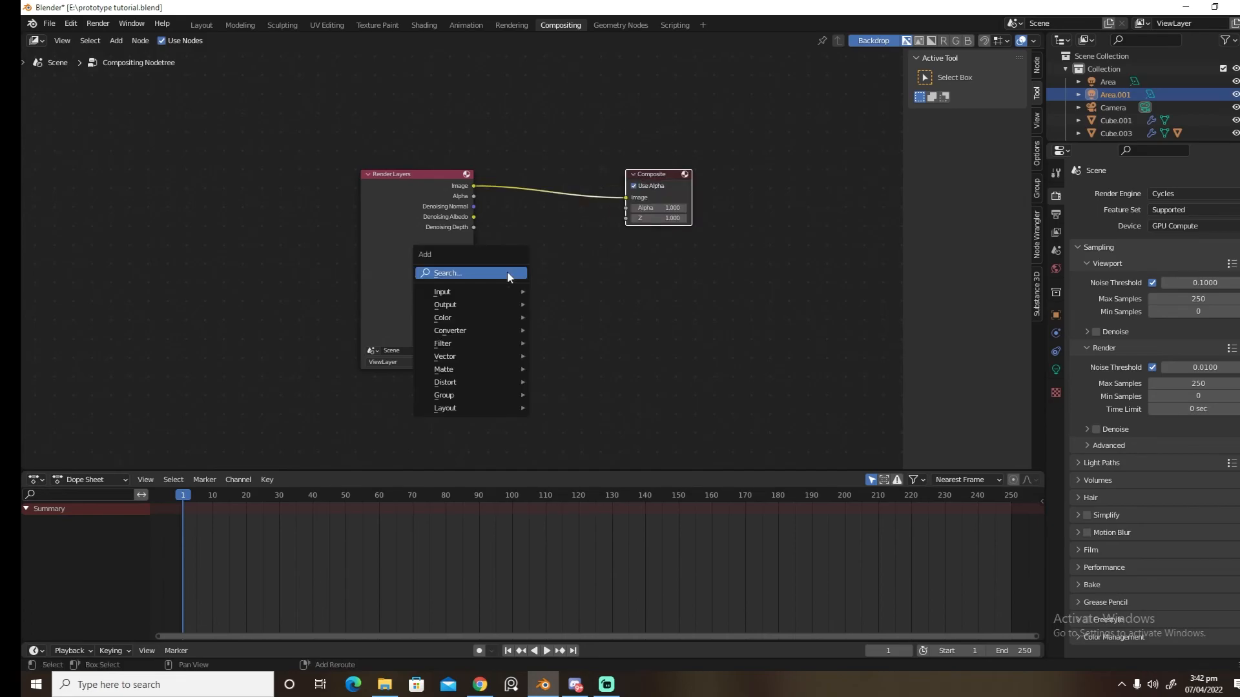
{"action": "type", "text": "de"}
{"action": "key", "text": "Down"}
{"action": "key", "text": "Return"}
{"action": "left_click", "coordinate": [502, 216]}
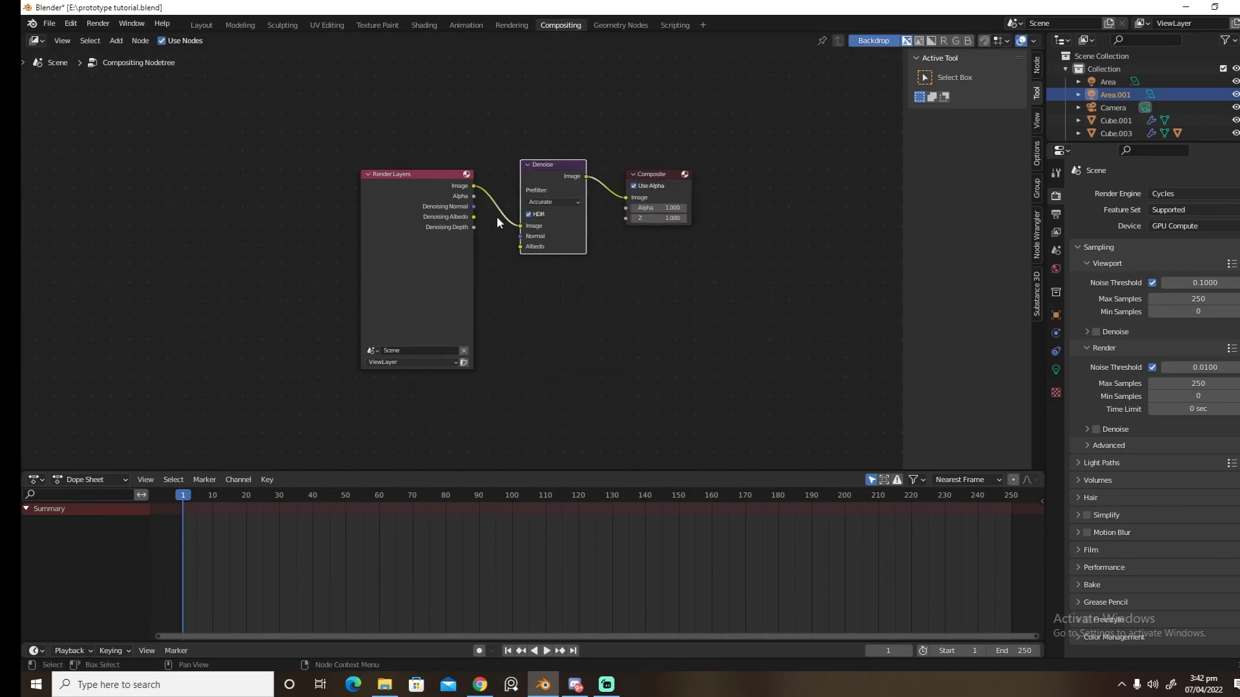
{"action": "left_click_drag", "start_coordinate": [473, 207], "coordinate": [520, 247]}
Return to the Layout workspace, start a Cycles test render of the camera view and close it
{"action": "left_click", "coordinate": [201, 25]}
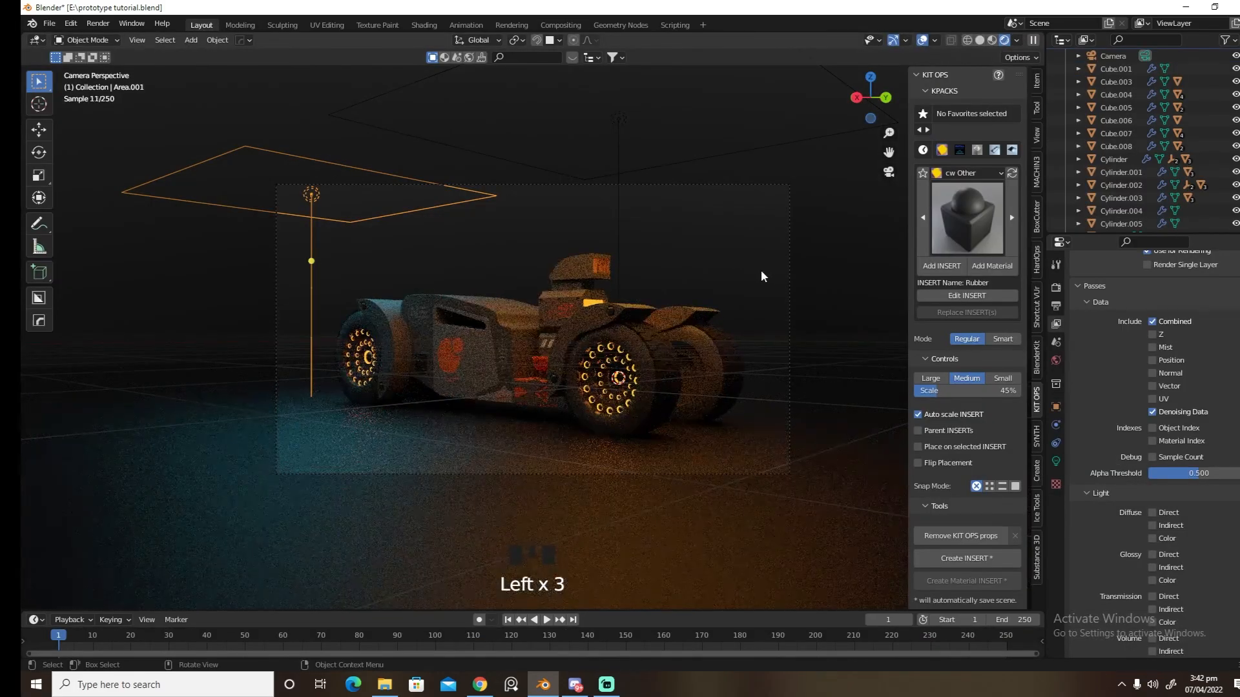
{"action": "left_click", "coordinate": [99, 24]}
{"action": "left_click", "coordinate": [103, 35]}
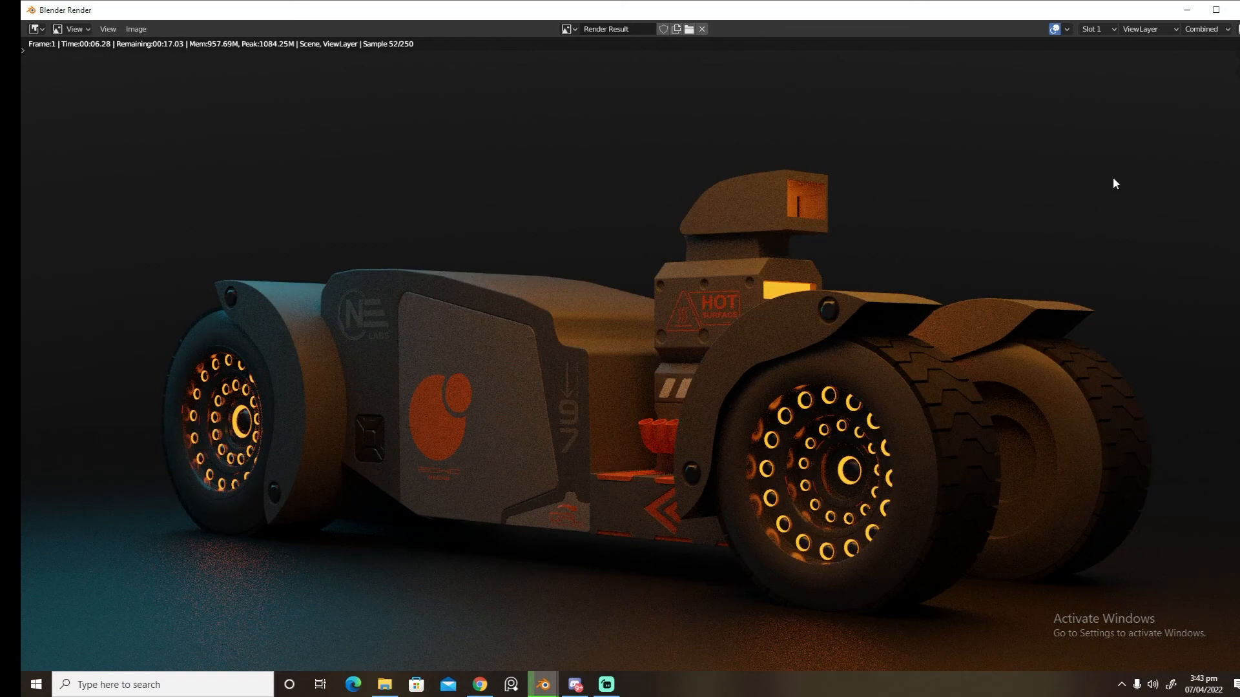
{"action": "left_click", "coordinate": [1236, 10]}
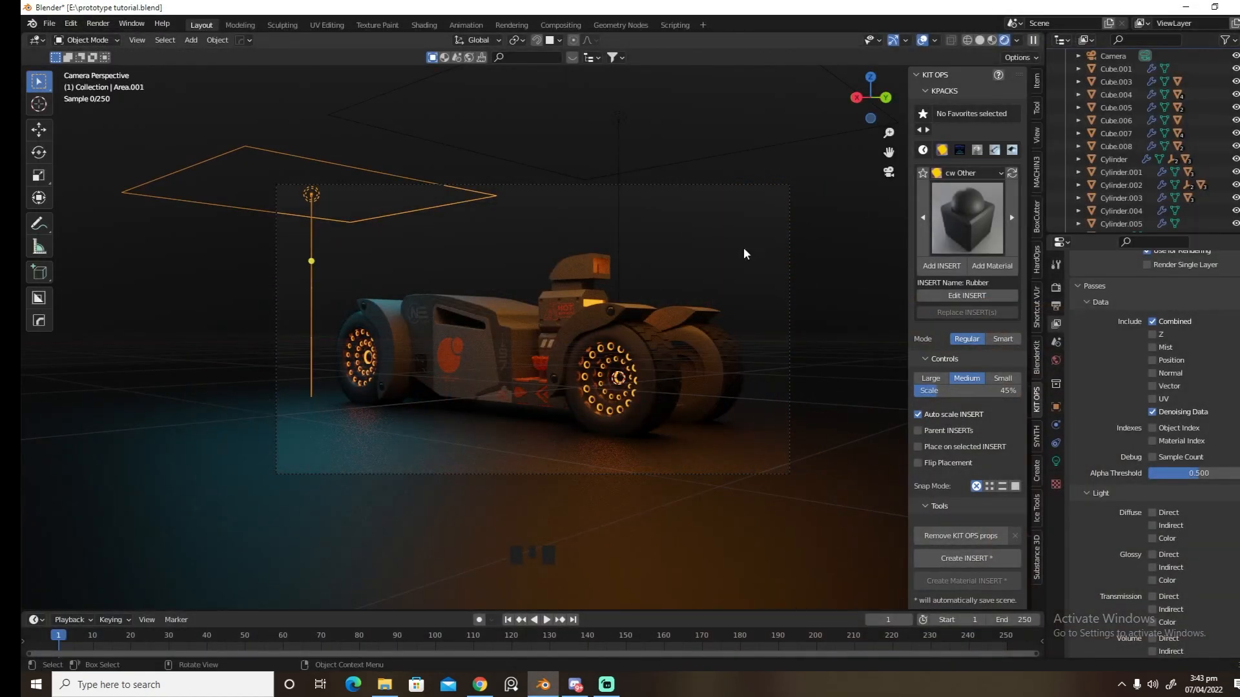
Switch the render engine to Eevee
{"action": "left_click", "coordinate": [1056, 287]}
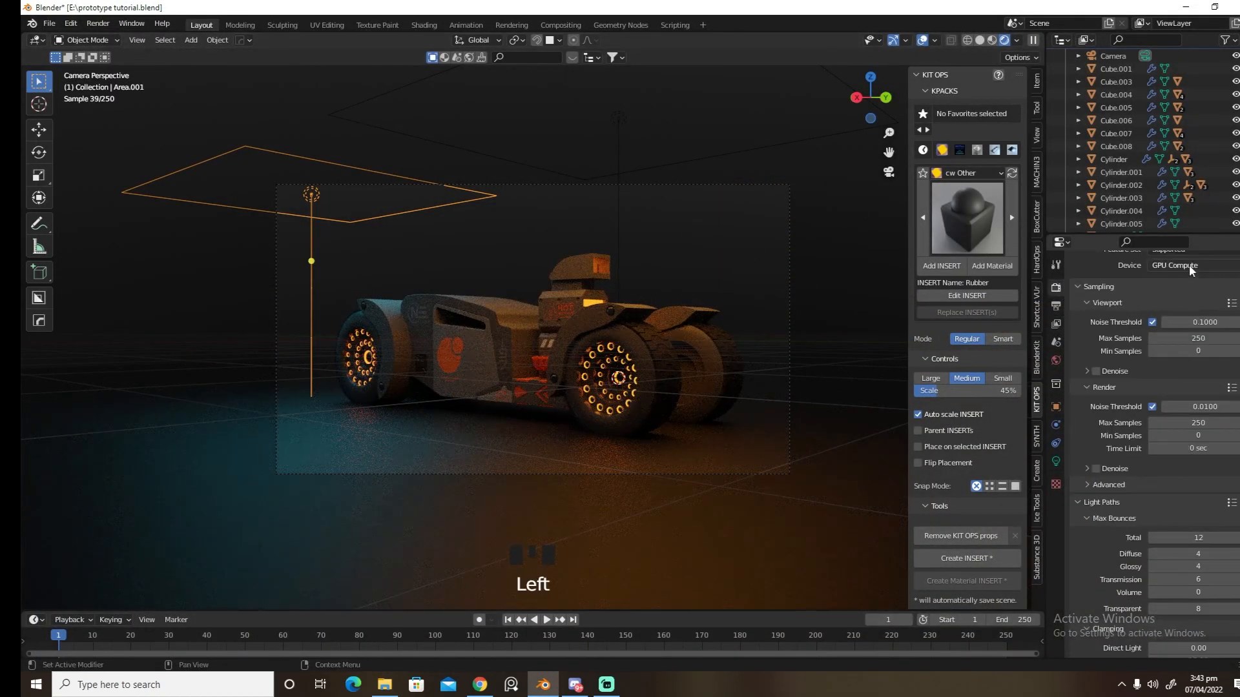
{"action": "scroll", "coordinate": [1185, 321], "scroll_direction": "up", "scroll_amount": 3}
{"action": "left_click", "coordinate": [1200, 285]}
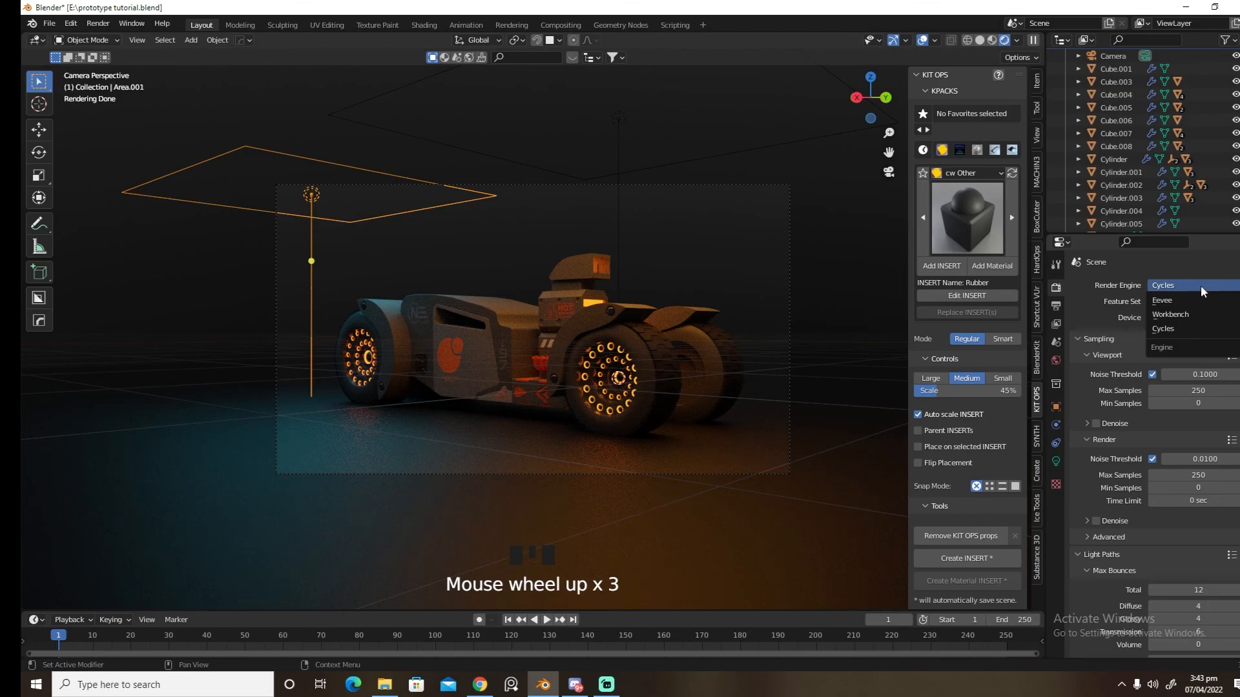
{"action": "left_click", "coordinate": [1177, 330]}
{"action": "left_click", "coordinate": [1180, 292]}
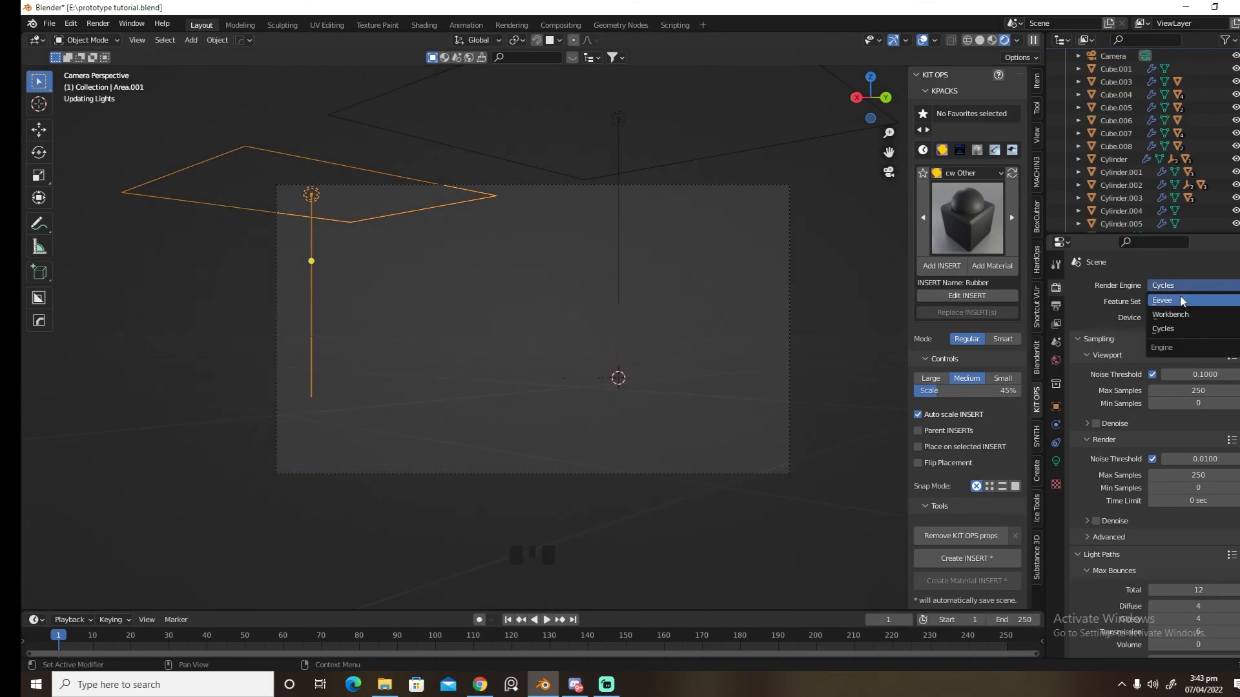
{"action": "left_click", "coordinate": [1179, 297]}
Render the camera view with Eevee to check the image, and close the render window
{"action": "left_click", "coordinate": [92, 26]}
{"action": "left_click", "coordinate": [98, 37]}
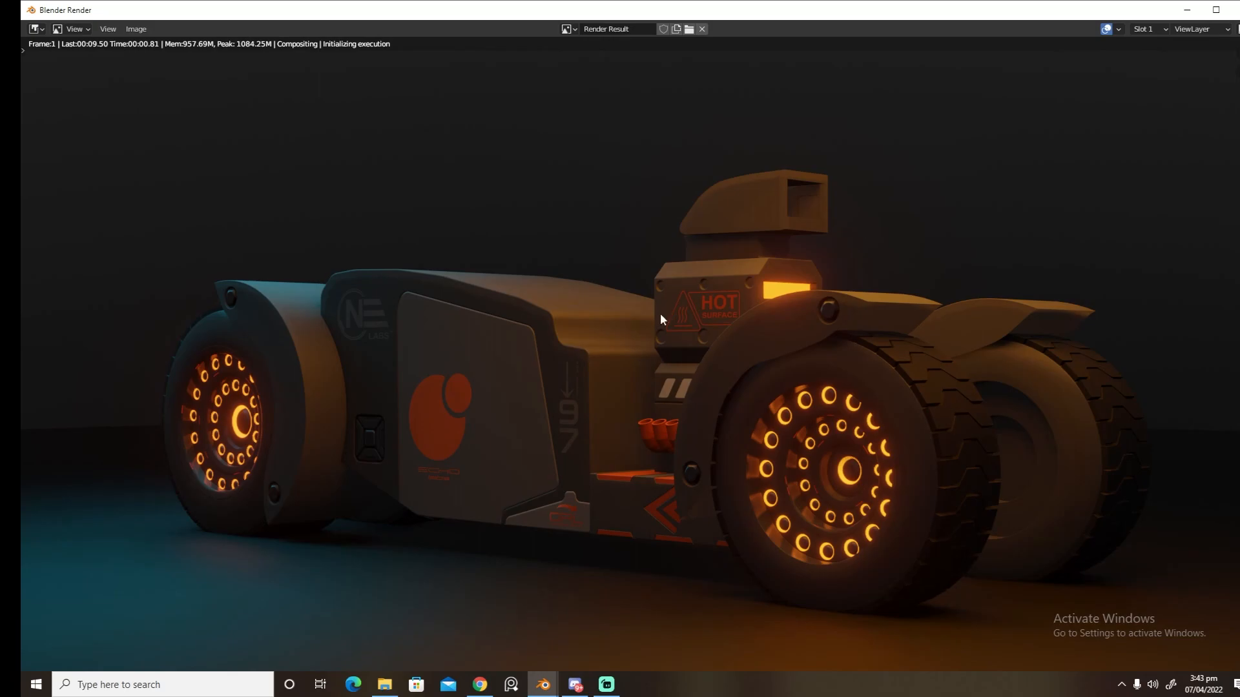
{"action": "key", "text": "Escape"}
Select the car's side panel with the slot cutout and apply its boolean with HardOps Sharpen (Csharp)
{"action": "left_click", "coordinate": [486, 348]}
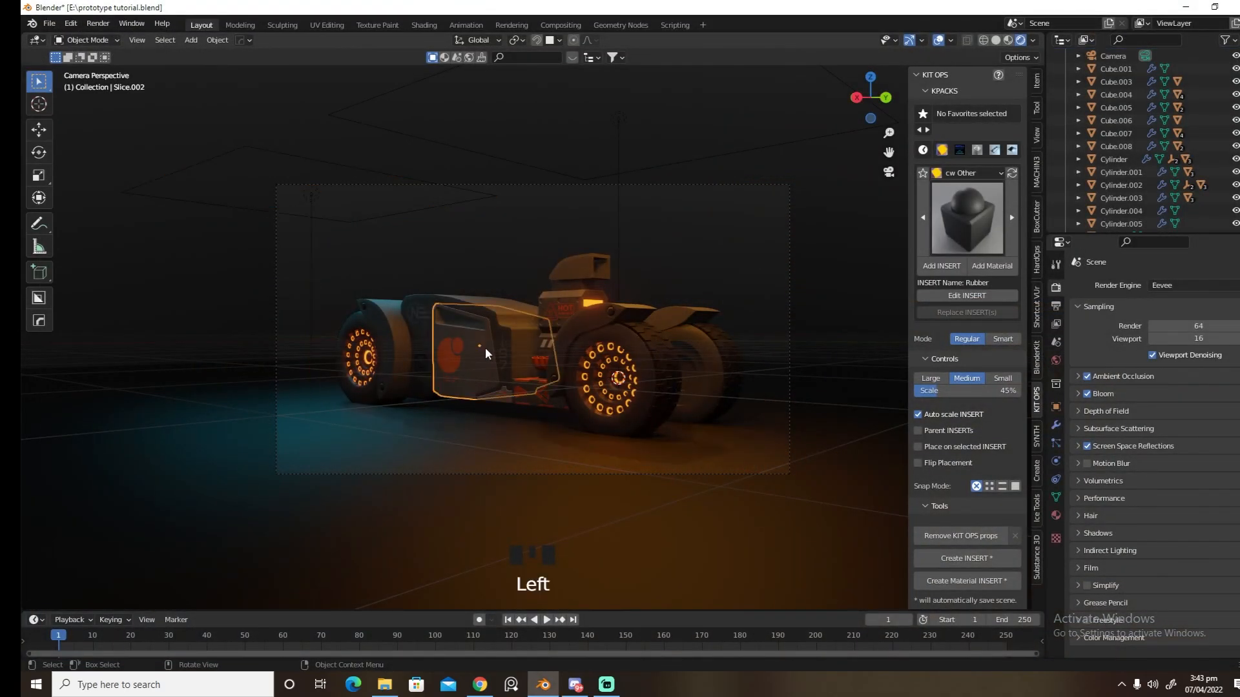
{"action": "scroll", "coordinate": [1118, 161], "scroll_direction": "down", "scroll_amount": 10}
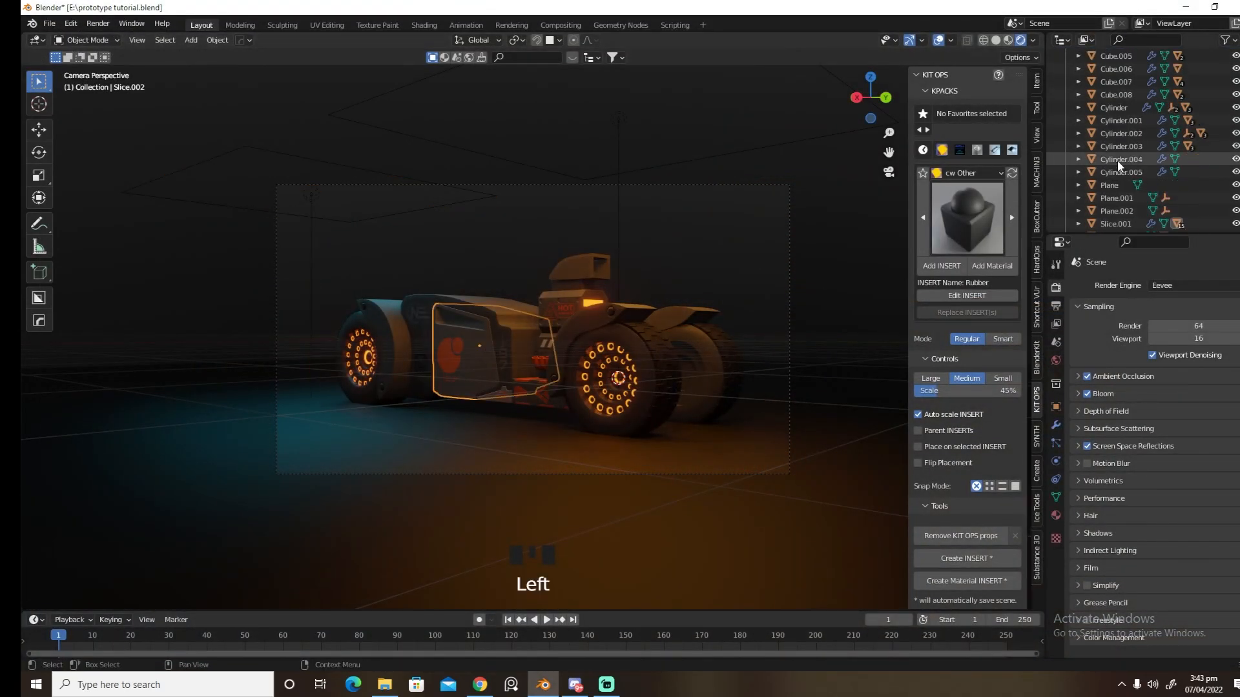
{"action": "scroll", "coordinate": [1118, 160], "scroll_direction": "down", "scroll_amount": 5}
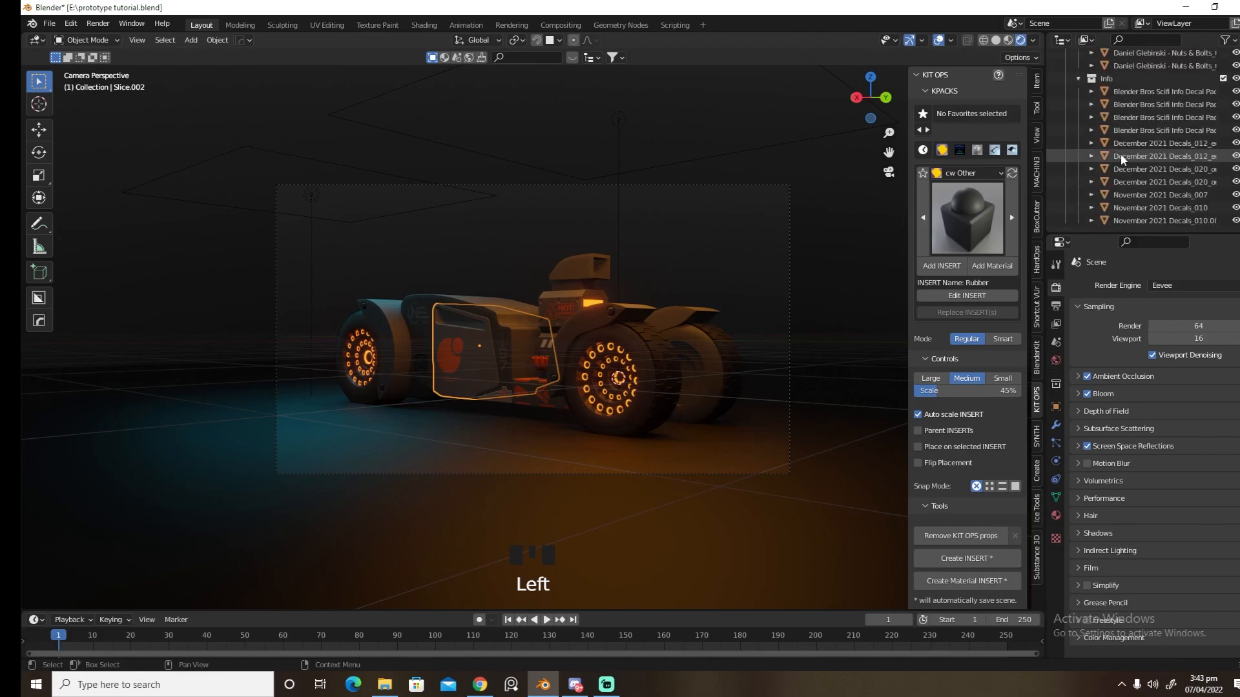
{"action": "scroll", "coordinate": [1121, 153], "scroll_direction": "up", "scroll_amount": 5}
{"action": "scroll", "coordinate": [1122, 150], "scroll_direction": "up", "scroll_amount": 10}
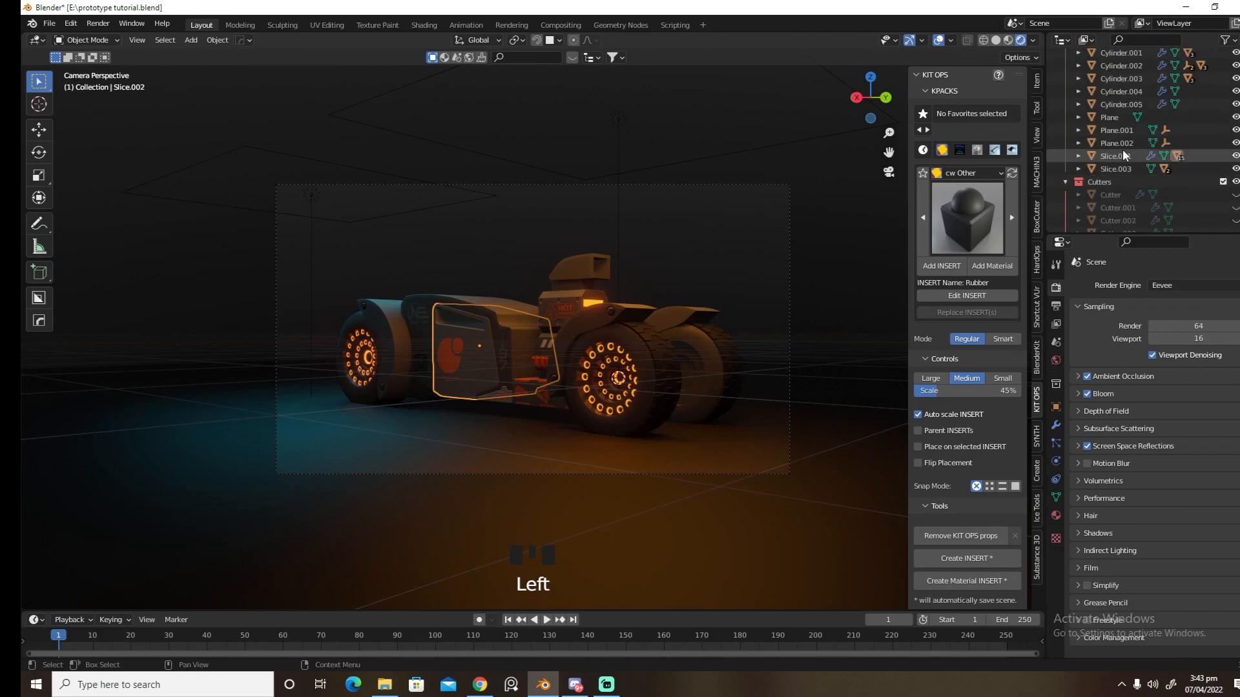
{"action": "middle_click_drag", "start_coordinate": [463, 357], "coordinate": [537, 362]}
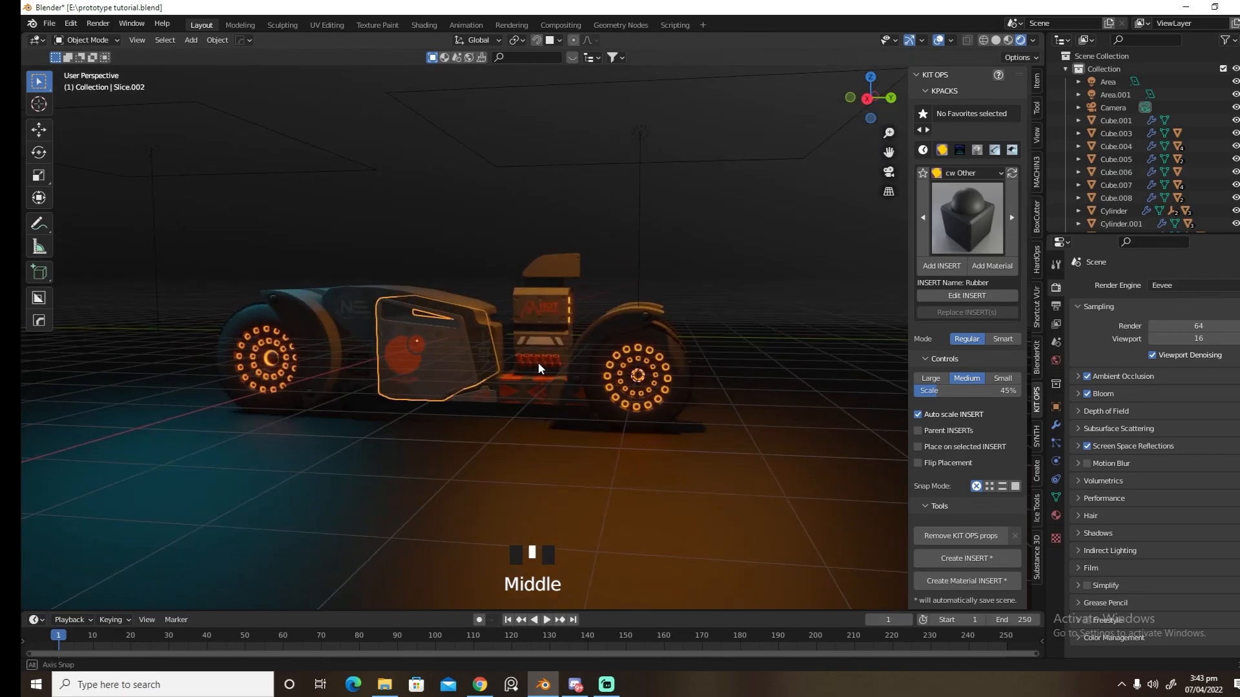
{"action": "scroll", "coordinate": [460, 373], "scroll_direction": "up", "scroll_amount": 4}
{"action": "middle_click_drag", "start_coordinate": [460, 374], "coordinate": [713, 334], "text": "shift"}
{"action": "left_click", "coordinate": [641, 328]}
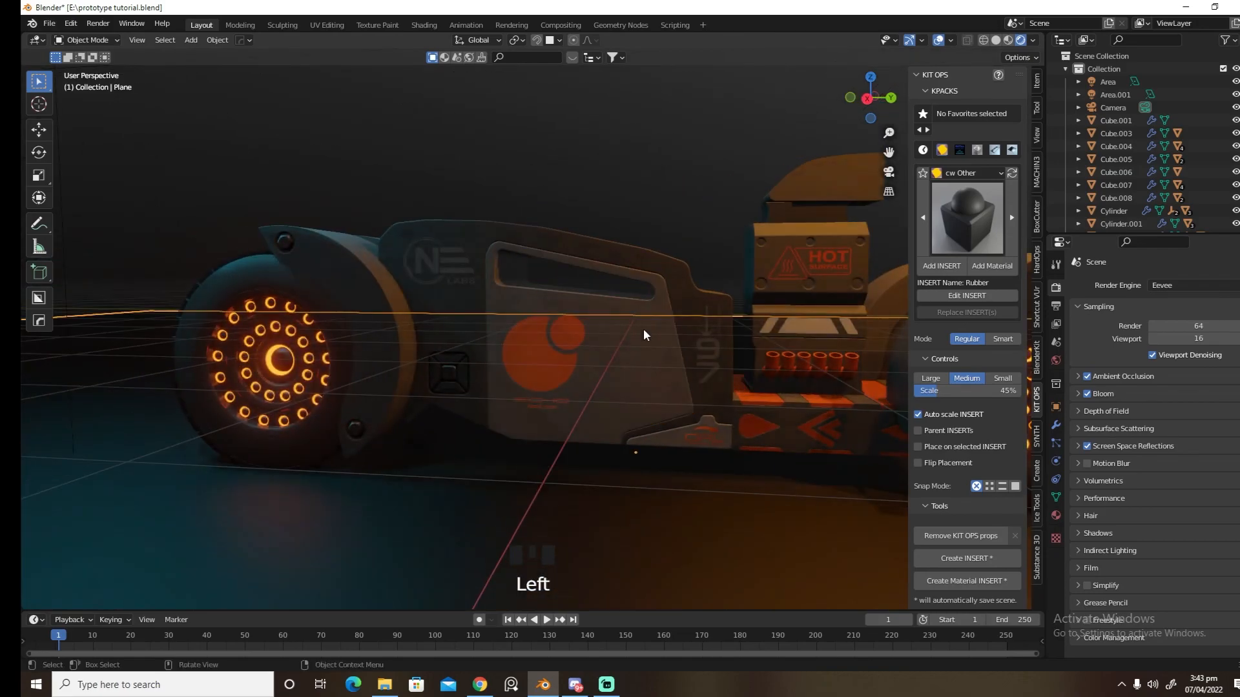
{"action": "left_click", "coordinate": [621, 330]}
{"action": "key", "text": "q"}
{"action": "left_click", "coordinate": [673, 360]}
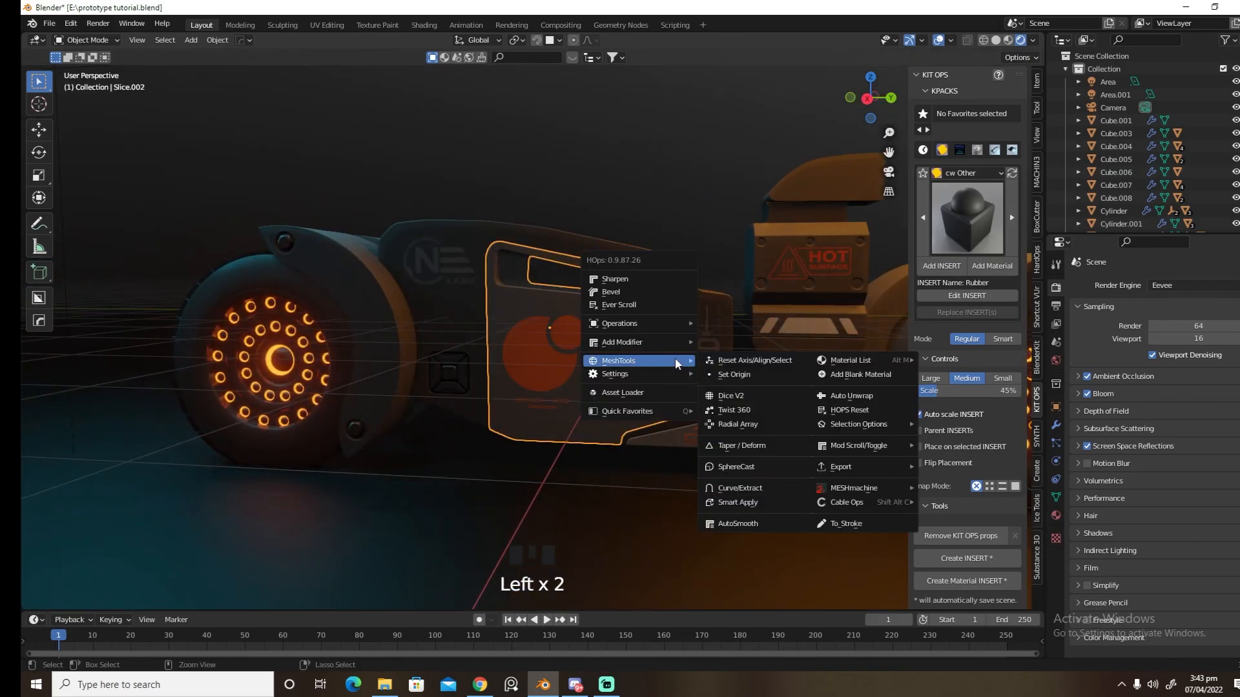
{"action": "left_click", "coordinate": [668, 284]}
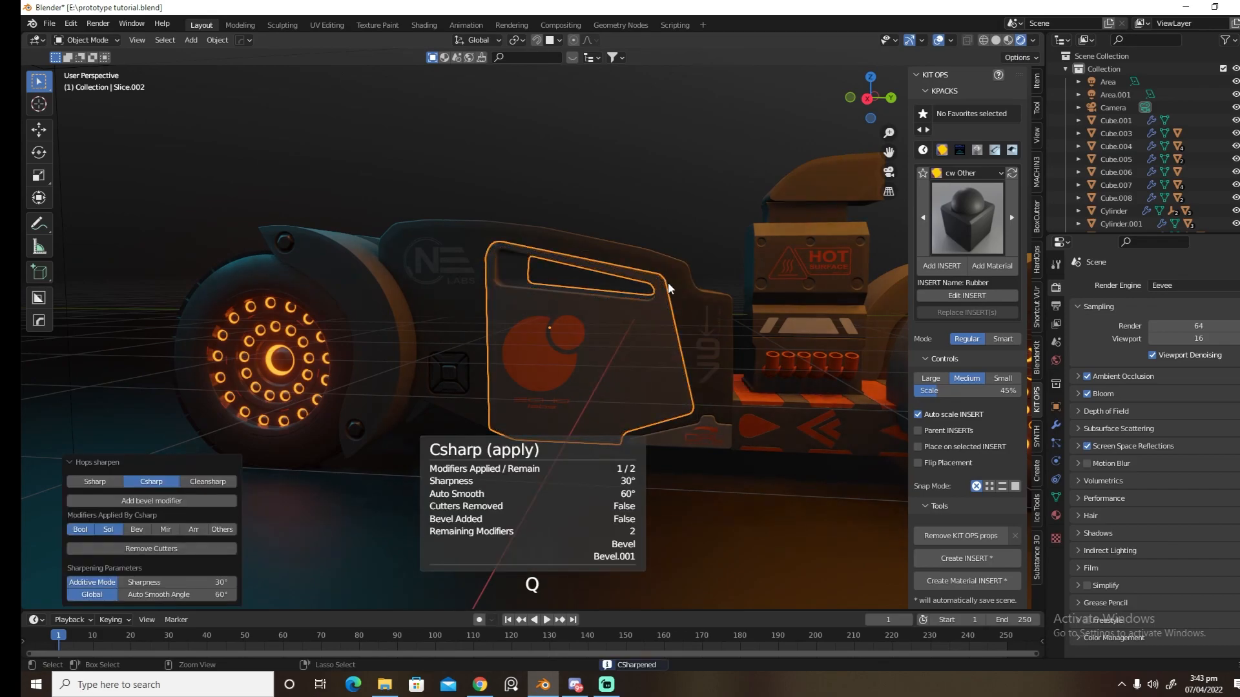
Look through the camera again and render the image with the fixed side panel
{"action": "key", "text": "KP_0"}
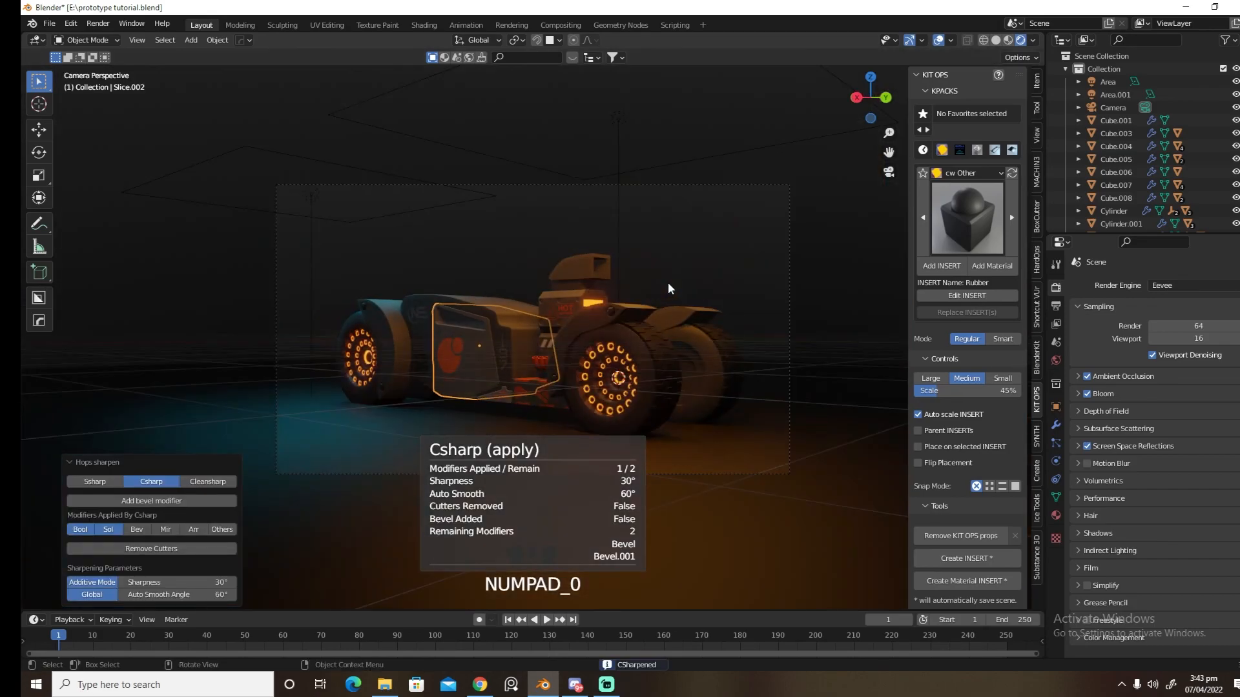
{"action": "left_click", "coordinate": [99, 24]}
{"action": "left_click", "coordinate": [110, 38]}
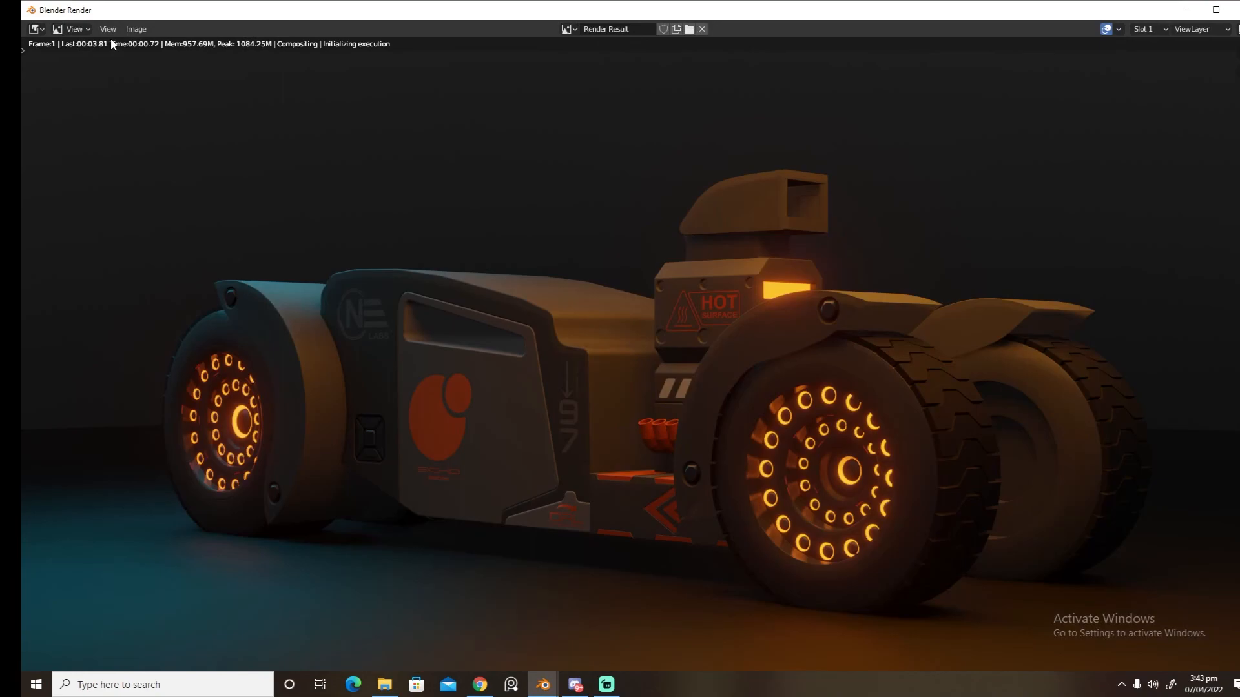